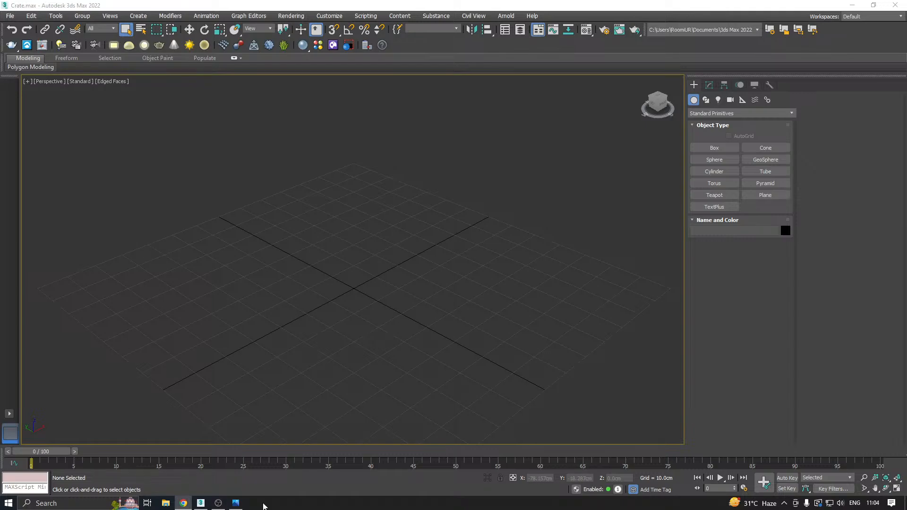
Examine the chest.jpg reference photo up close, checking the crate's lid, sides and overall proportions.
{"action": "left_click", "coordinate": [236, 502]}
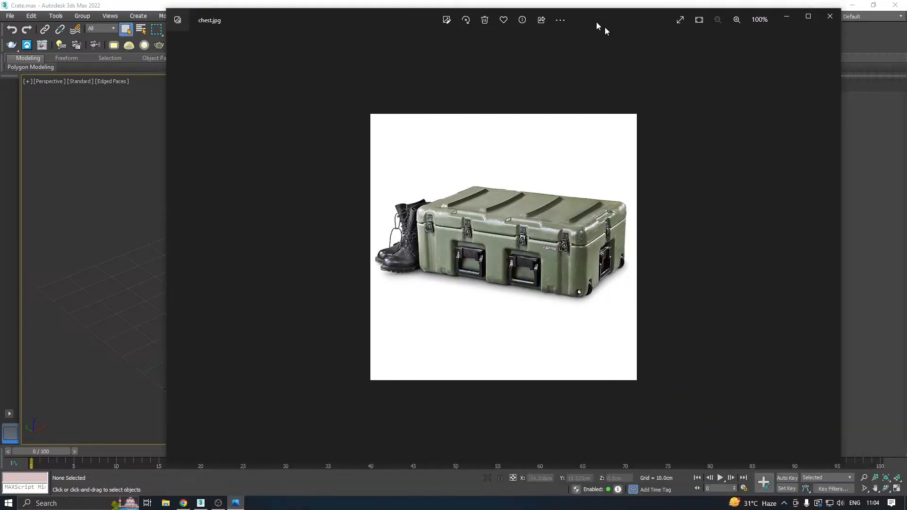
{"action": "scroll", "coordinate": [260, 213], "scroll_direction": "up", "scroll_amount": 5}
{"action": "left_click_drag", "start_coordinate": [493, 150], "coordinate": [453, 264]}
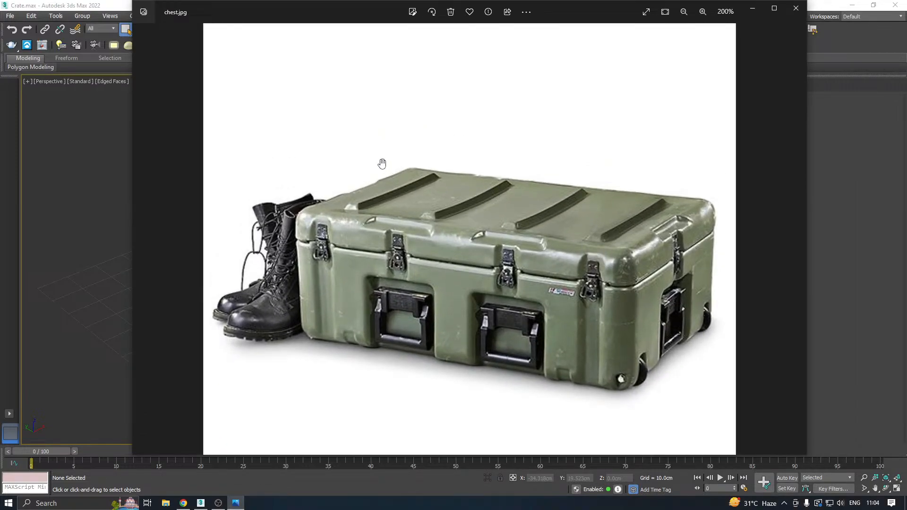
{"action": "left_click_drag", "start_coordinate": [371, 264], "coordinate": [367, 246]}
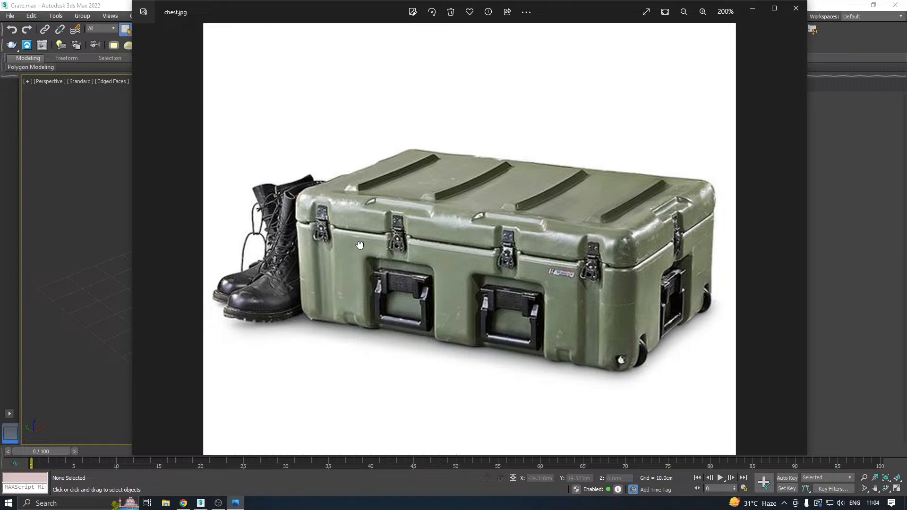
{"action": "left_click_drag", "start_coordinate": [495, 150], "coordinate": [441, 300]}
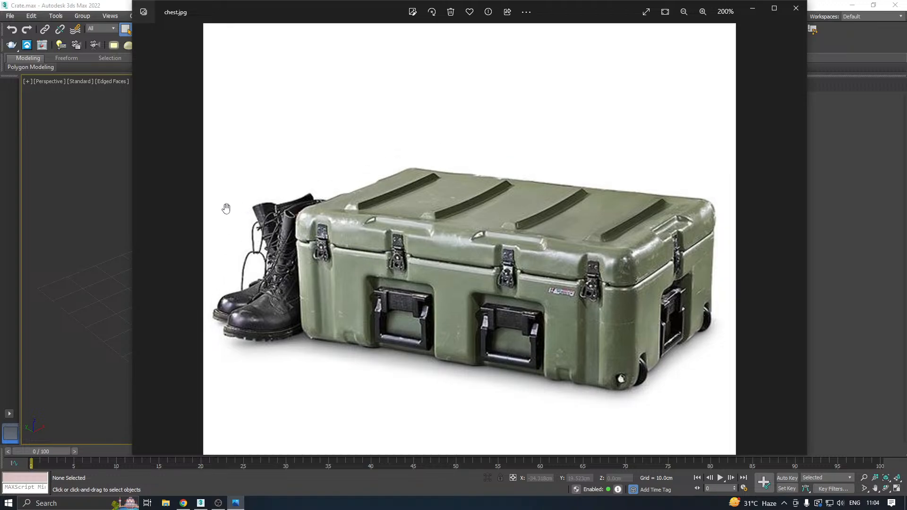
{"action": "left_click_drag", "start_coordinate": [509, 268], "coordinate": [498, 227]}
{"action": "scroll", "coordinate": [368, 183], "scroll_direction": "down", "scroll_amount": 4}
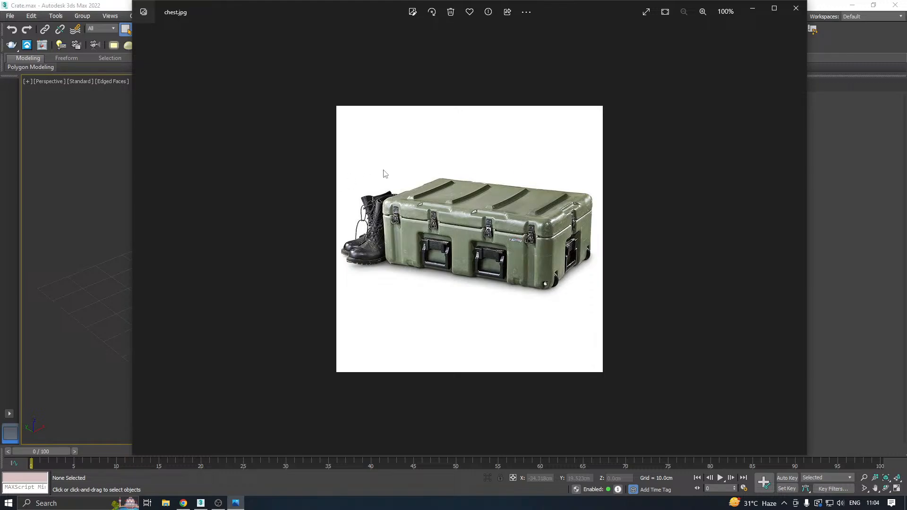
{"action": "left_click", "coordinate": [796, 8]}
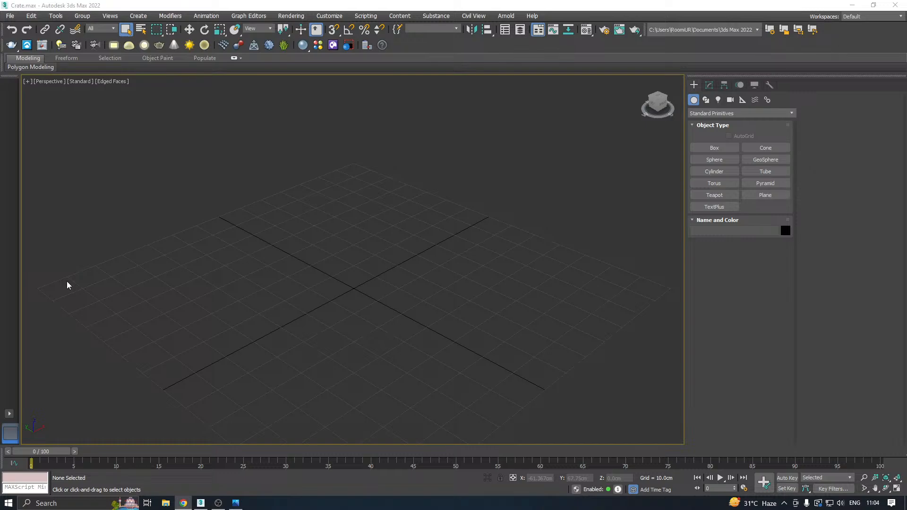
Create a box near the grid centre about 27.5 cm long, 47.3 cm wide and 19.7 cm high.
{"action": "middle_click_drag", "start_coordinate": [272, 271], "coordinate": [290, 331]}
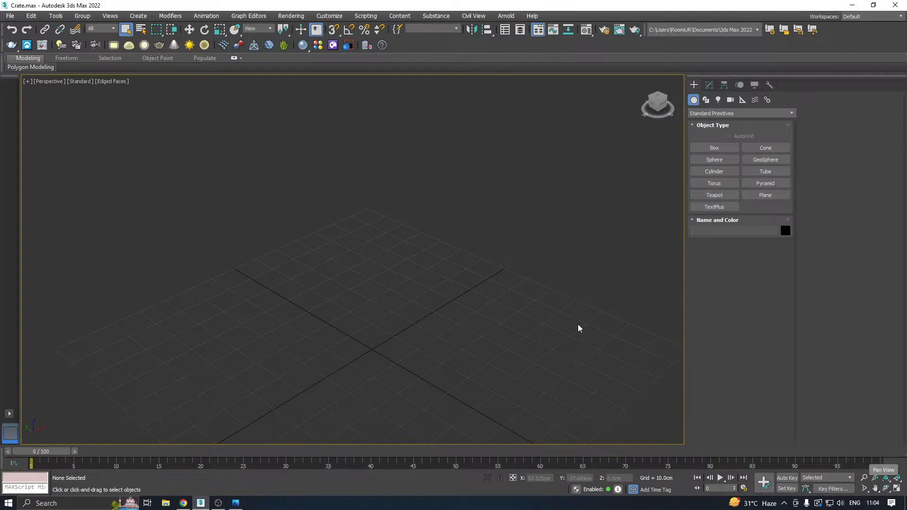
{"action": "middle_click_drag", "start_coordinate": [420, 324], "coordinate": [359, 305]}
{"action": "middle_click_drag", "start_coordinate": [436, 271], "coordinate": [433, 294]}
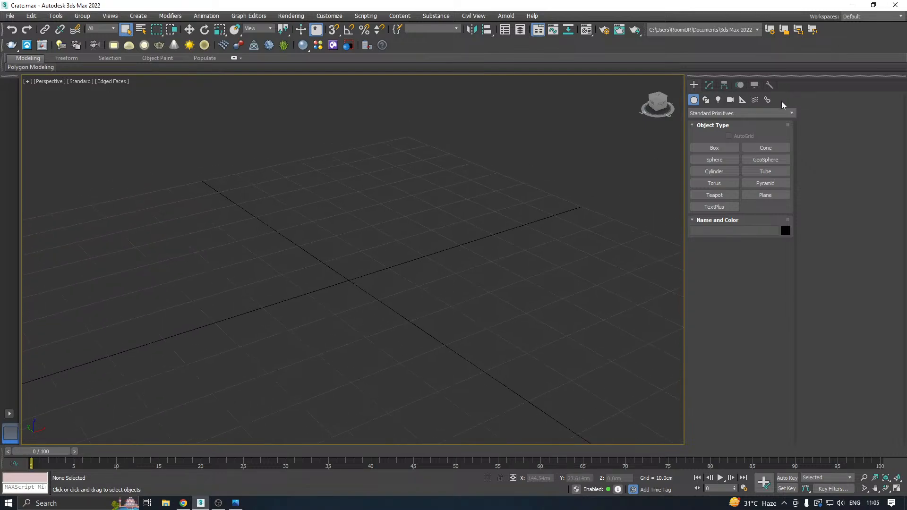
{"action": "left_click", "coordinate": [702, 148]}
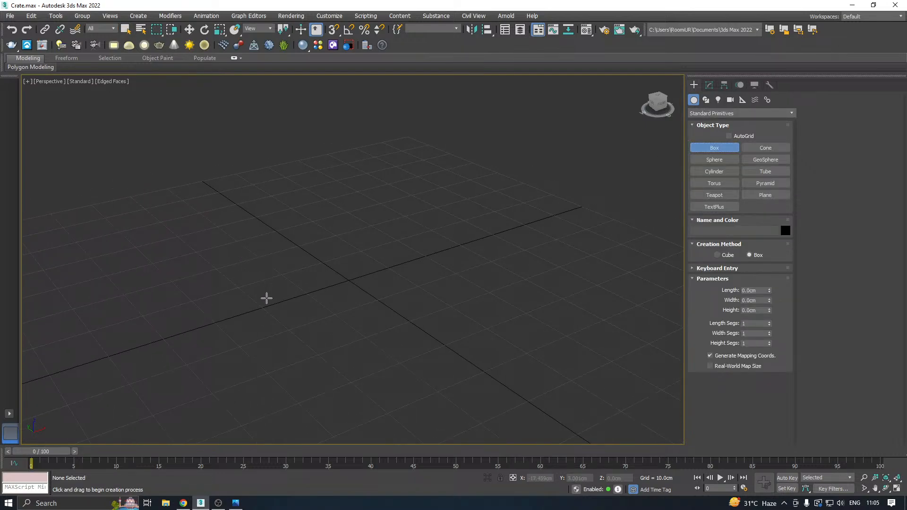
{"action": "left_click_drag", "start_coordinate": [267, 298], "coordinate": [546, 285]}
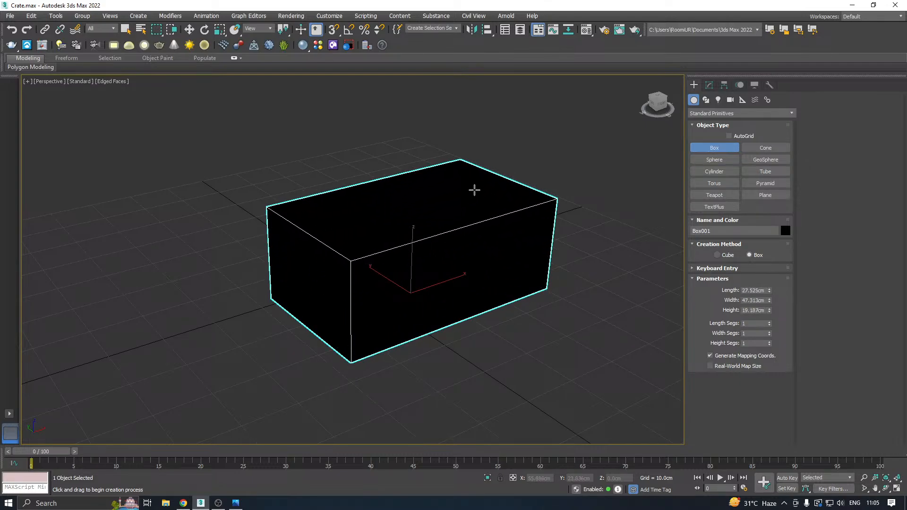
{"action": "left_click", "coordinate": [474, 187]}
{"action": "right_click", "coordinate": [474, 189]}
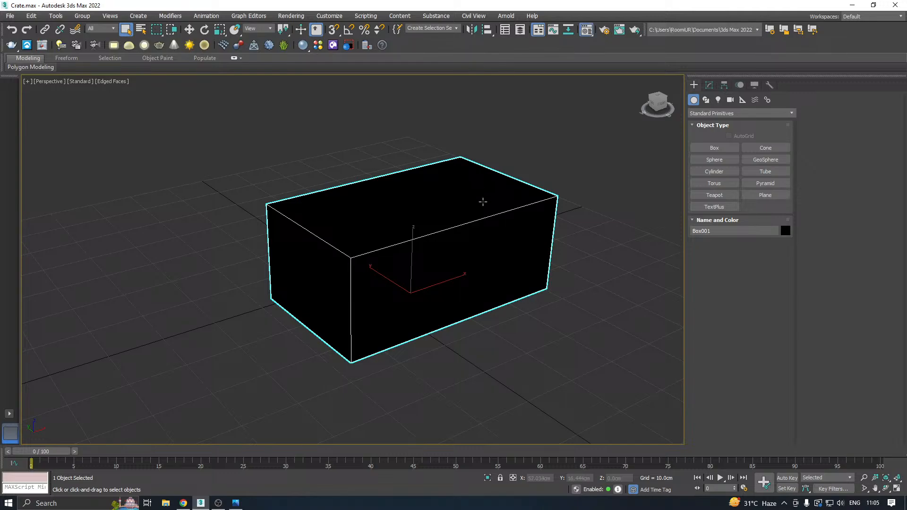
Assign the 01 - Default physical material to the box and save the scene.
{"action": "key", "text": "m"}
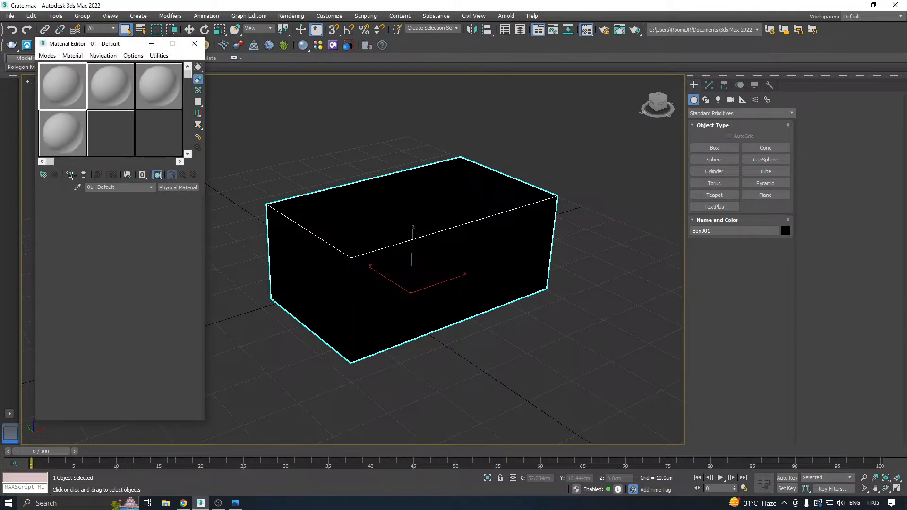
{"action": "left_click", "coordinate": [70, 175]}
{"action": "key", "text": "m"}
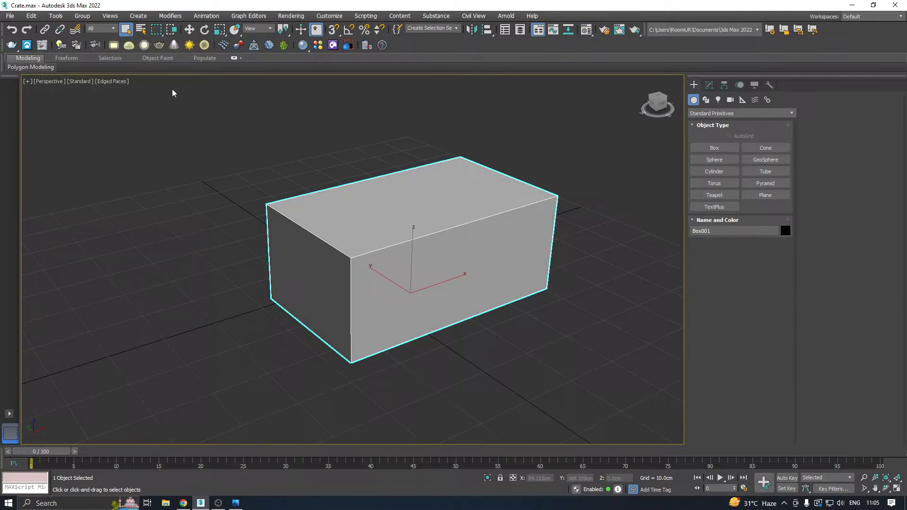
{"action": "left_click", "coordinate": [189, 29]}
{"action": "middle_click_drag", "start_coordinate": [393, 239], "coordinate": [340, 251]}
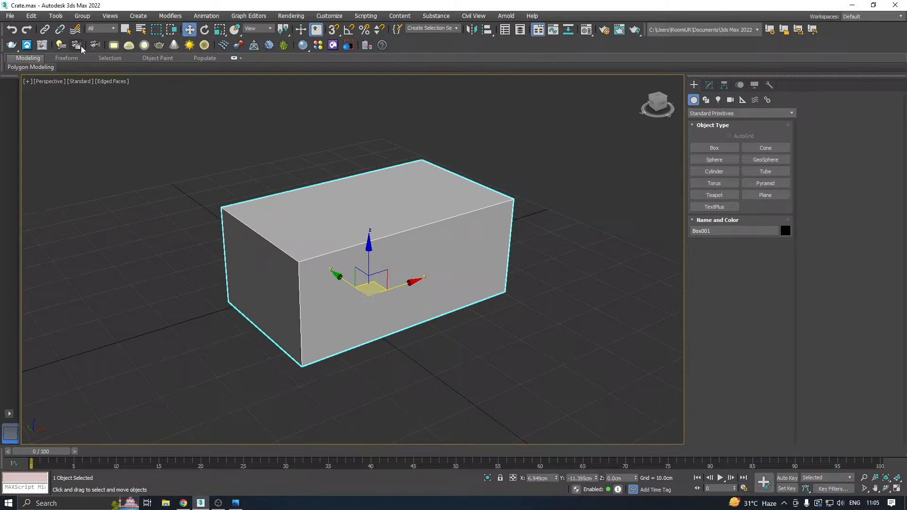
{"action": "left_click", "coordinate": [10, 16]}
{"action": "left_click", "coordinate": [41, 90]}
Move the box along the X axis to about X 2.6 cm, closer to the grid centre.
{"action": "left_click", "coordinate": [709, 84]}
{"action": "middle_click_drag", "start_coordinate": [358, 325], "coordinate": [380, 304], "text": "alt"}
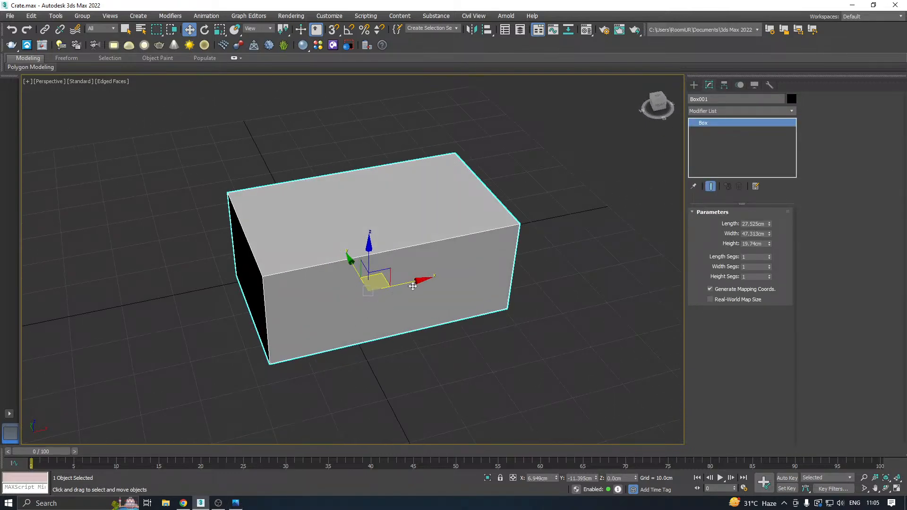
{"action": "left_click_drag", "start_coordinate": [412, 286], "coordinate": [390, 288]}
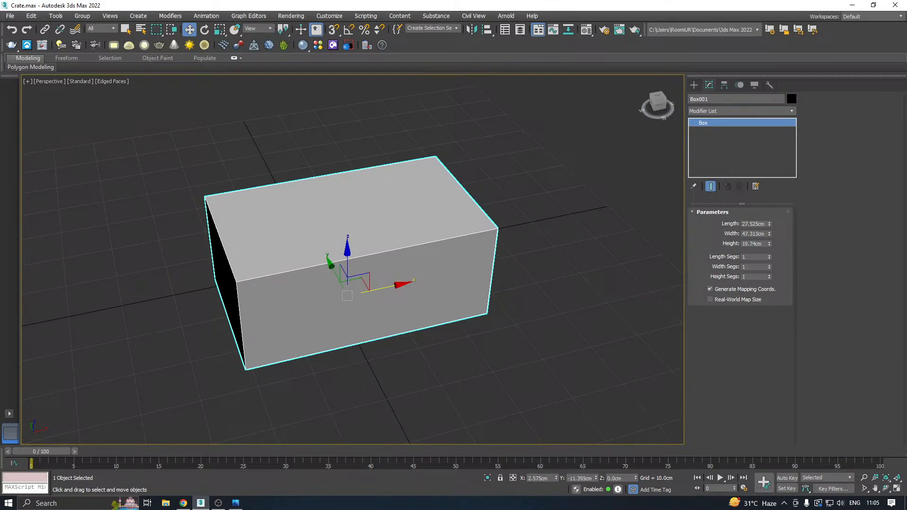
Convert the box to an Editable Poly.
{"action": "key", "text": "alt+Tab"}
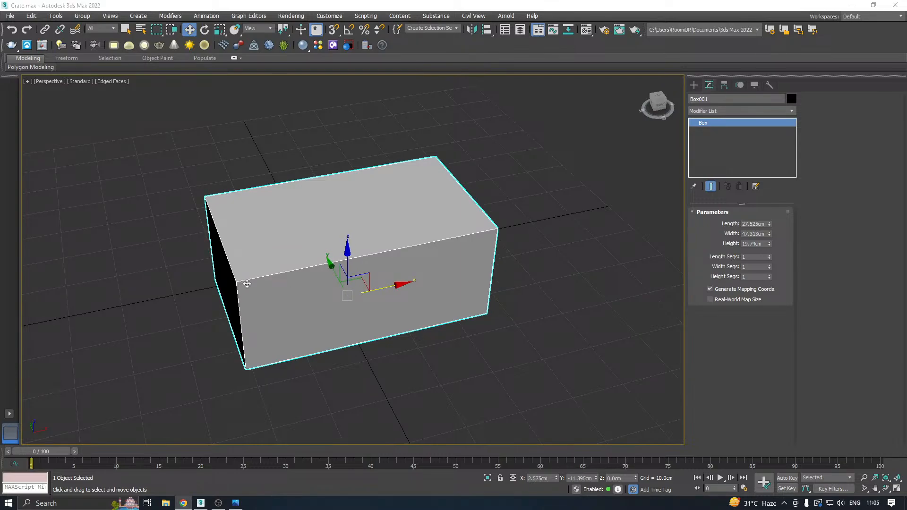
{"action": "middle_click_drag", "start_coordinate": [247, 284], "coordinate": [339, 273], "text": "alt"}
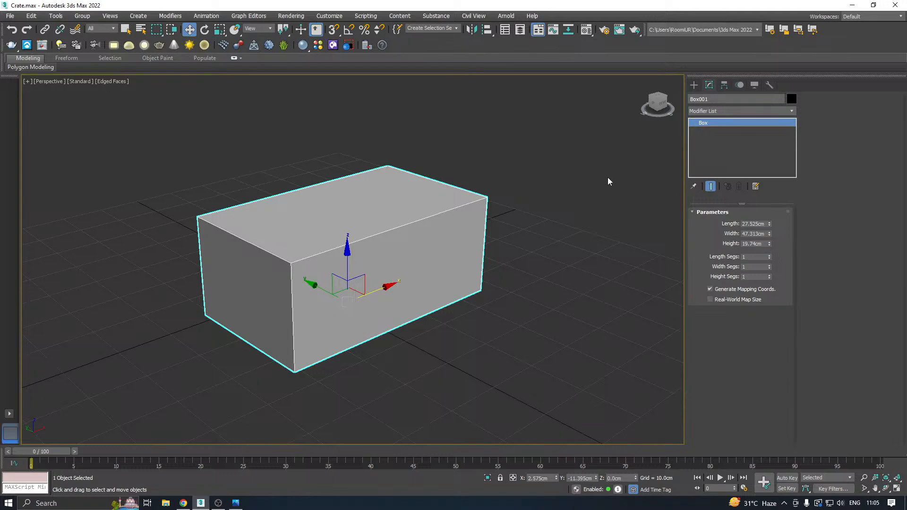
{"action": "right_click", "coordinate": [724, 147]}
{"action": "left_click", "coordinate": [755, 217]}
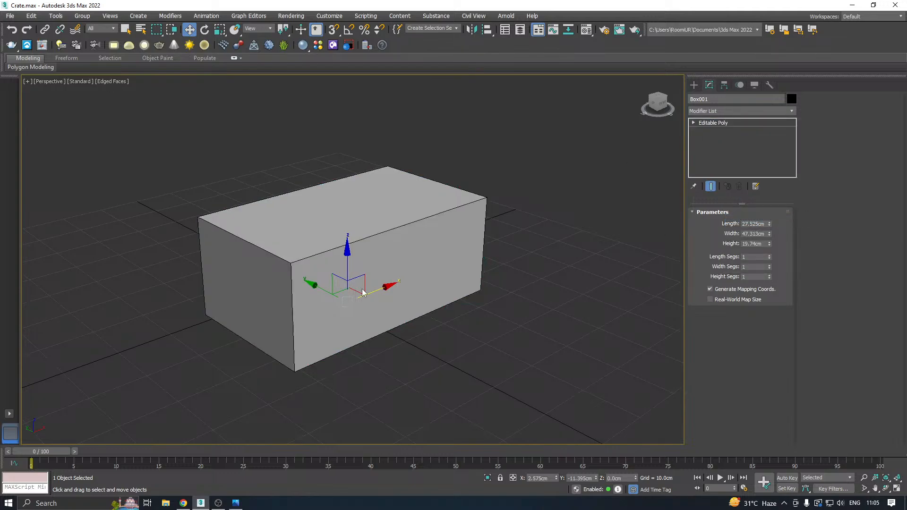
Insert a horizontal edge loop around the box at about 14.7 cm height with Swift Loop to mark the lid line.
{"action": "middle_click_drag", "start_coordinate": [364, 293], "coordinate": [372, 261], "text": "alt"}
{"action": "scroll", "coordinate": [311, 278], "scroll_direction": "up", "scroll_amount": 2}
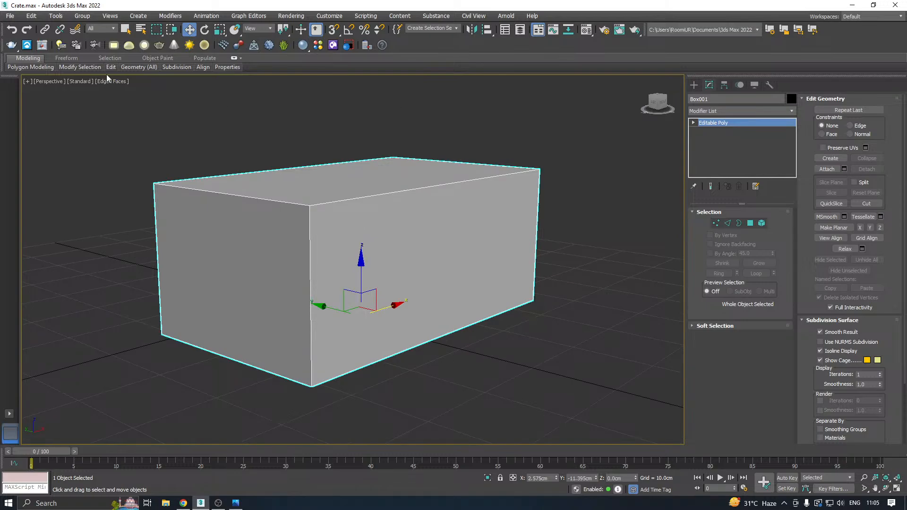
{"action": "mouse_move", "coordinate": [108, 66]}
{"action": "left_click", "coordinate": [188, 89]}
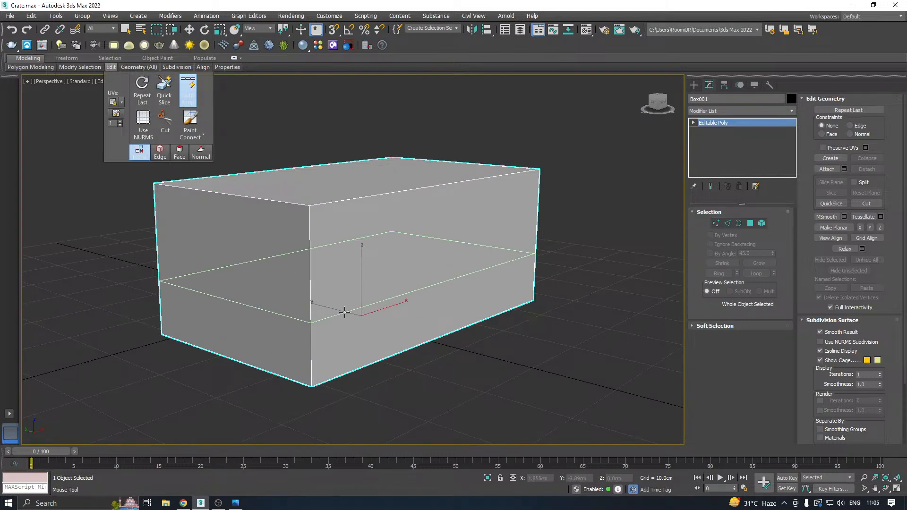
{"action": "left_click", "coordinate": [320, 252]}
{"action": "right_click", "coordinate": [321, 255]}
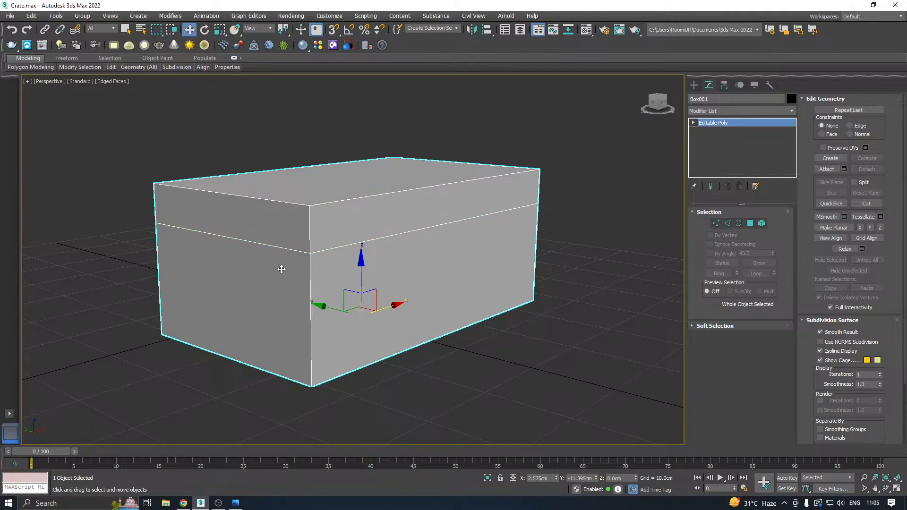
Save a copy of the scene as Crate01.max in the Work folder.
{"action": "middle_click_drag", "start_coordinate": [281, 269], "coordinate": [257, 274], "text": "alt"}
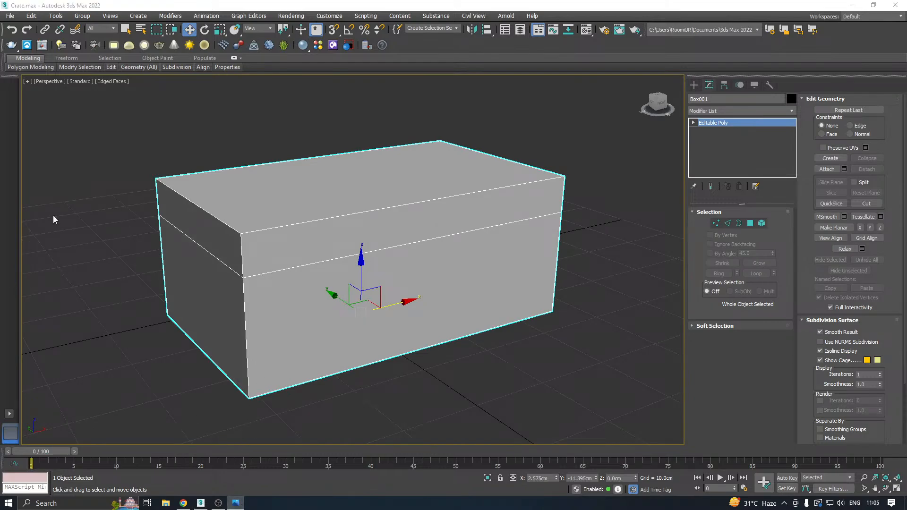
{"action": "left_click", "coordinate": [11, 14]}
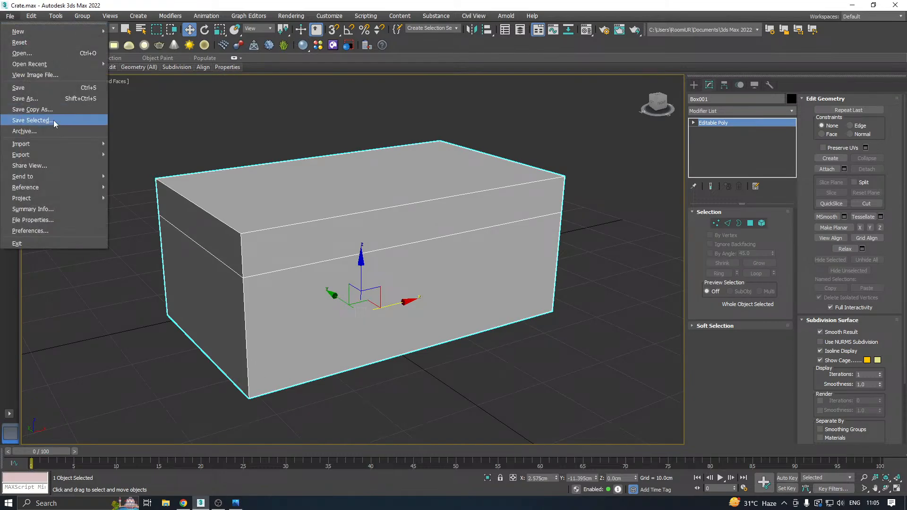
{"action": "left_click", "coordinate": [52, 101]}
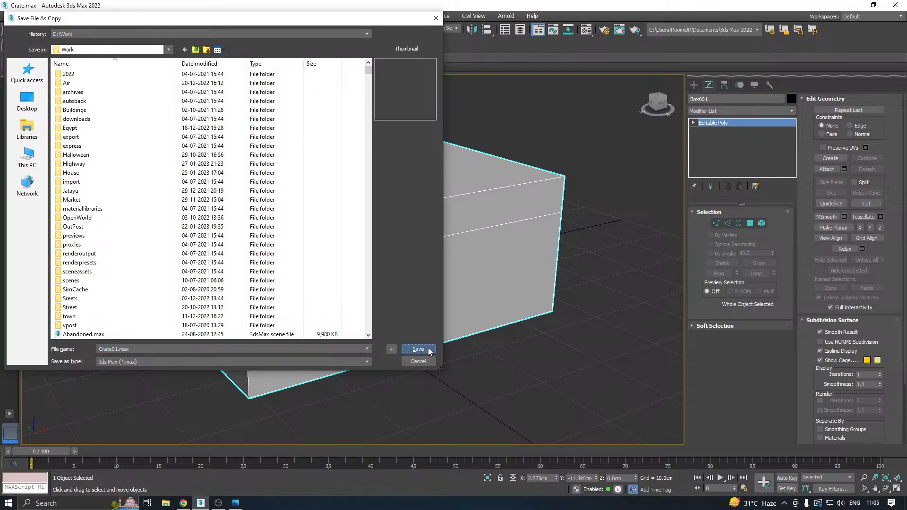
{"action": "left_click", "coordinate": [422, 350]}
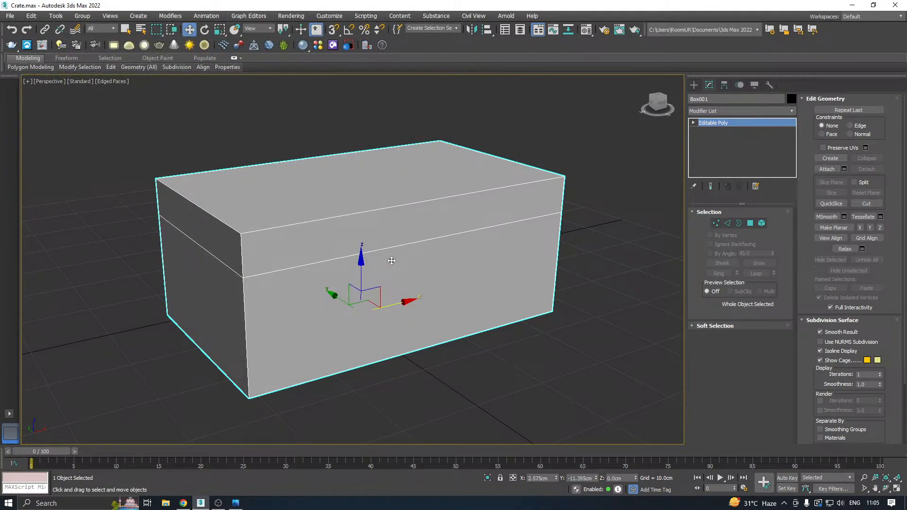
Select all the vertical corner edges of the box as an edge ring, above and below the lid line.
{"action": "mouse_move", "coordinate": [410, 254]}
{"action": "middle_mouse_down", "text": "alt"}
{"action": "mouse_move", "coordinate": [463, 250]}
{"action": "mouse_move", "coordinate": [417, 251]}
{"action": "middle_mouse_up", "text": "alt"}
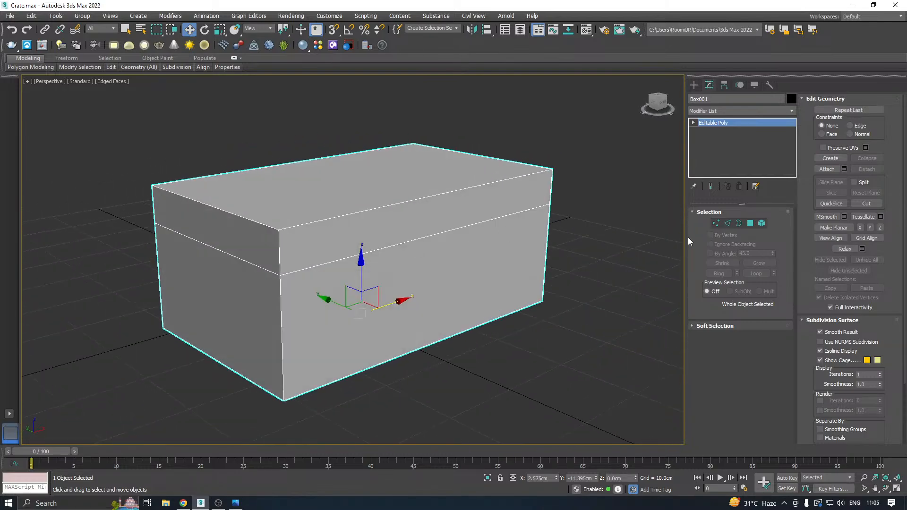
{"action": "left_click", "coordinate": [727, 223]}
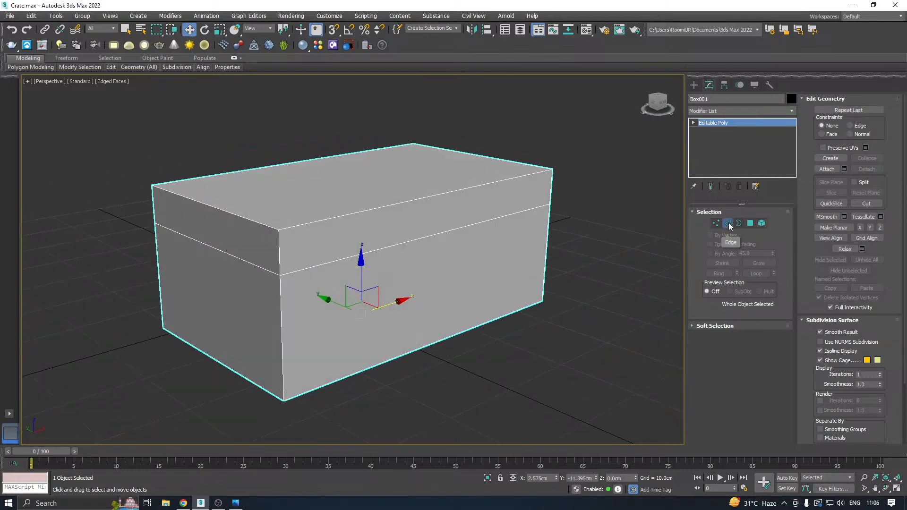
{"action": "left_click", "coordinate": [277, 318]}
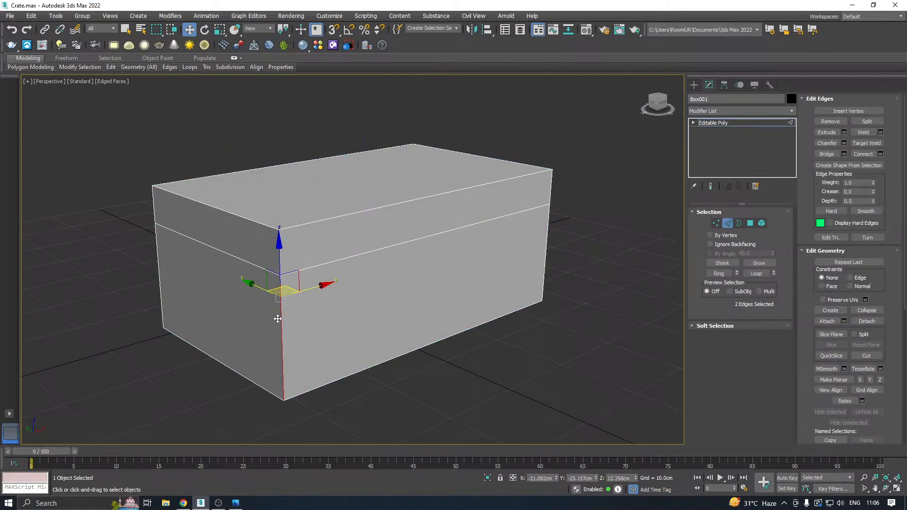
{"action": "left_click", "coordinate": [718, 274]}
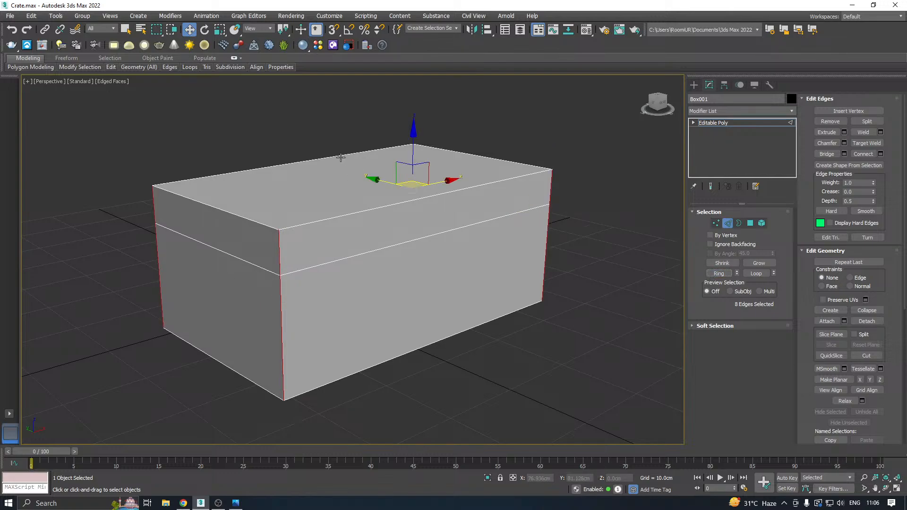
Add the top and bottom perimeter edges to the edge selection, leaving out the lid line, and return to object level.
{"action": "middle_click_drag", "start_coordinate": [300, 151], "coordinate": [170, 137], "text": "alt"}
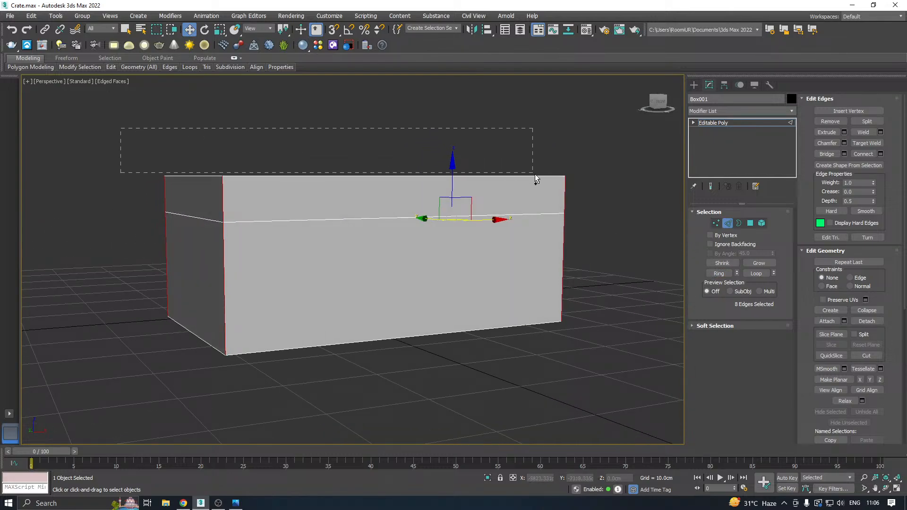
{"action": "left_click_drag", "start_coordinate": [535, 175], "coordinate": [599, 185], "text": "ctrl"}
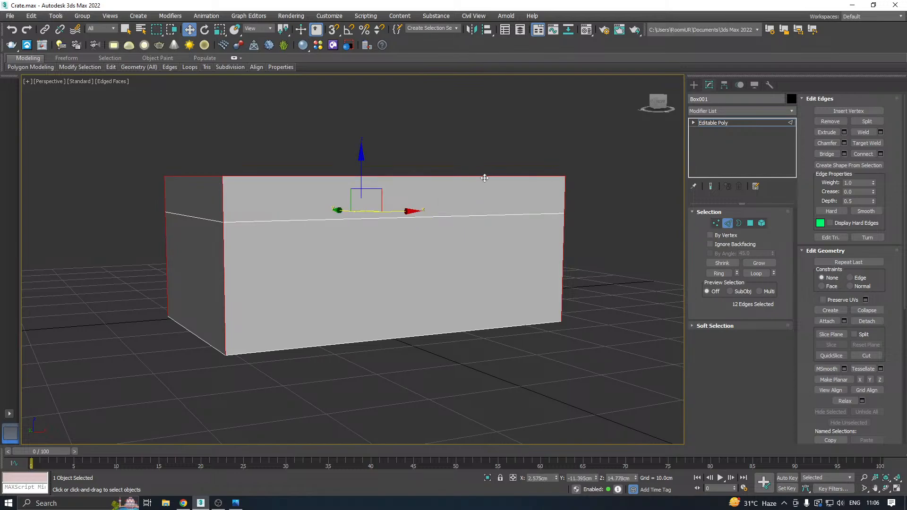
{"action": "middle_click_drag", "start_coordinate": [484, 178], "coordinate": [453, 170], "text": "alt"}
{"action": "left_click_drag", "start_coordinate": [632, 414], "coordinate": [632, 414], "text": "ctrl"}
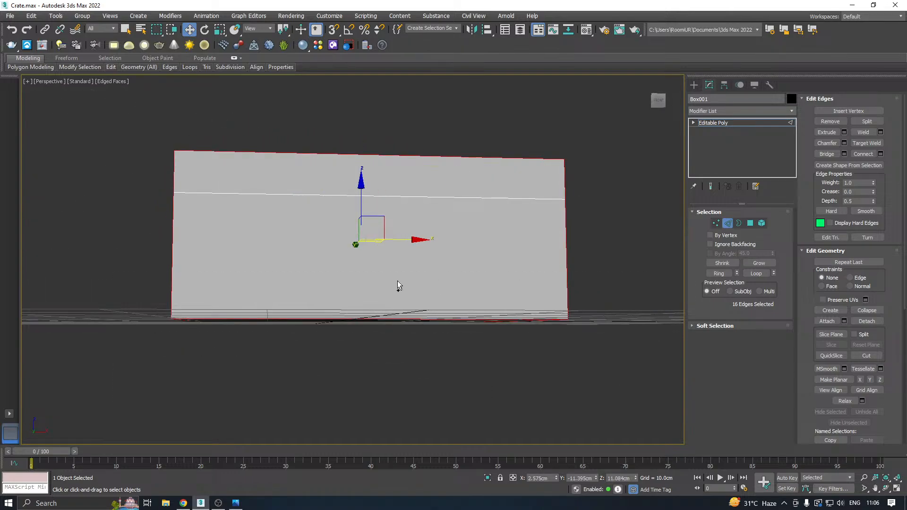
{"action": "middle_click_drag", "start_coordinate": [397, 285], "coordinate": [410, 266], "text": "alt"}
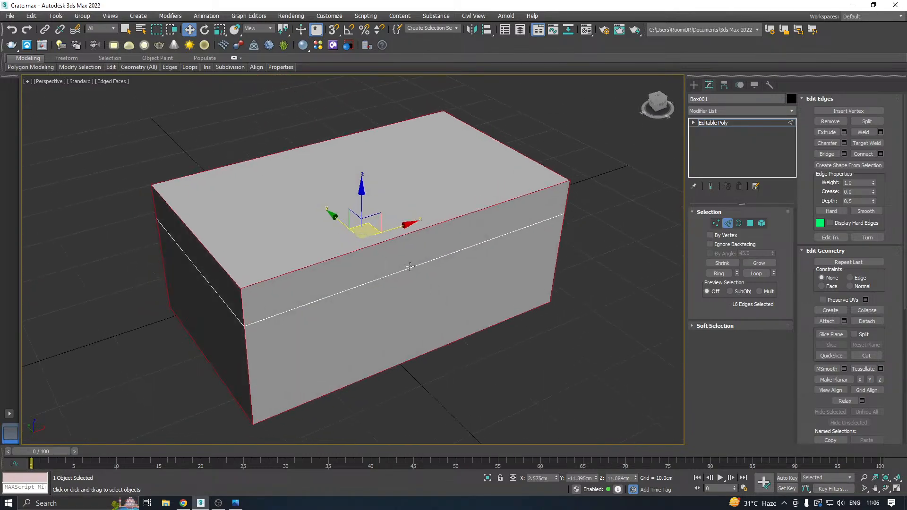
{"action": "left_click", "coordinate": [730, 122]}
{"action": "scroll", "coordinate": [676, 136], "scroll_direction": "down", "scroll_amount": 5}
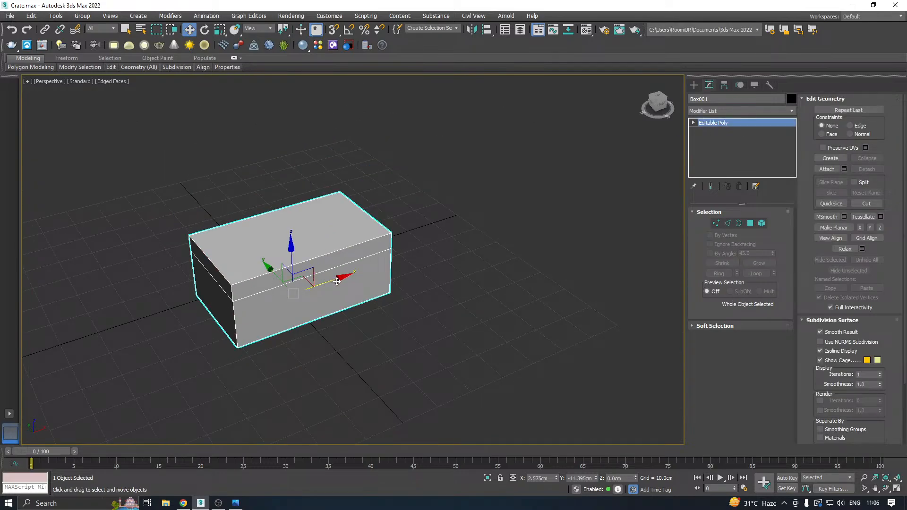
Make a backup copy of the box to one side and hide it.
{"action": "mouse_move", "coordinate": [336, 281]}
{"action": "left_mouse_down", "text": "shift"}
{"action": "mouse_move", "coordinate": [472, 236]}
{"action": "mouse_move", "coordinate": [575, 183]}
{"action": "left_mouse_up", "text": "shift"}
{"action": "key", "text": "Return"}
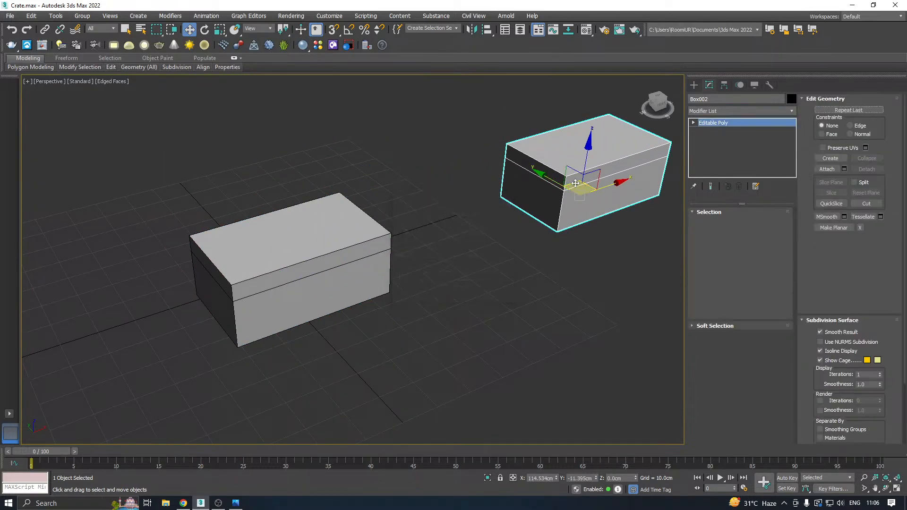
{"action": "right_click", "coordinate": [576, 183]}
{"action": "left_click", "coordinate": [596, 153]}
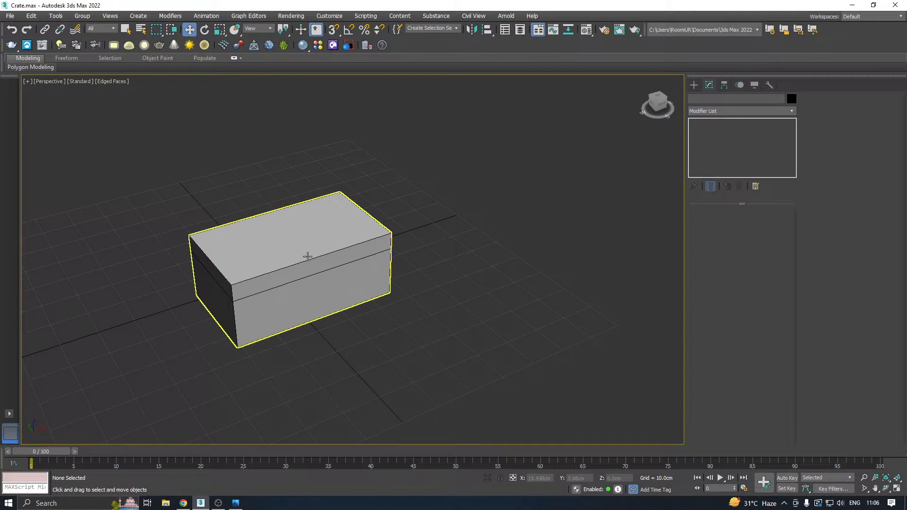
Apply a chamfer of about 2.48 cm to the original box's stored selection of outer perimeter and corner edges.
{"action": "left_click", "coordinate": [286, 268]}
{"action": "middle_click_drag", "start_coordinate": [307, 270], "coordinate": [383, 264]}
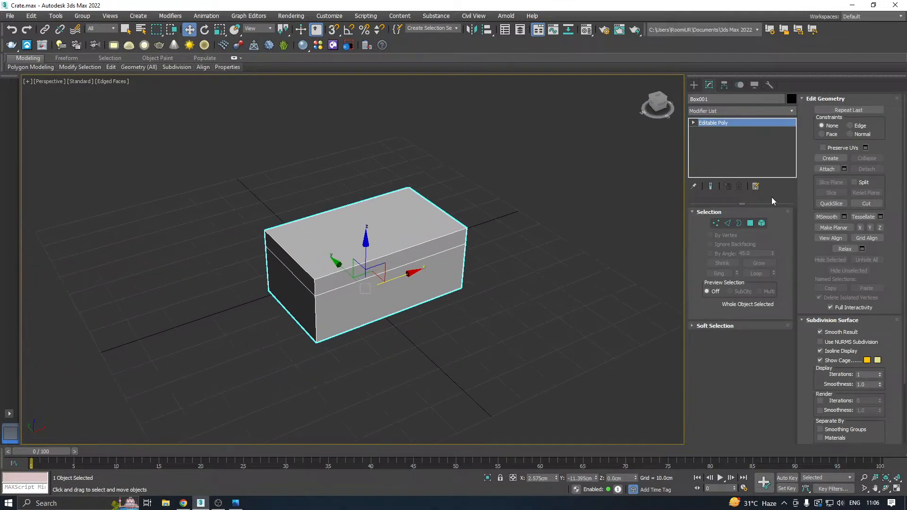
{"action": "left_click", "coordinate": [727, 223]}
{"action": "scroll", "coordinate": [370, 324], "scroll_direction": "up", "scroll_amount": 3}
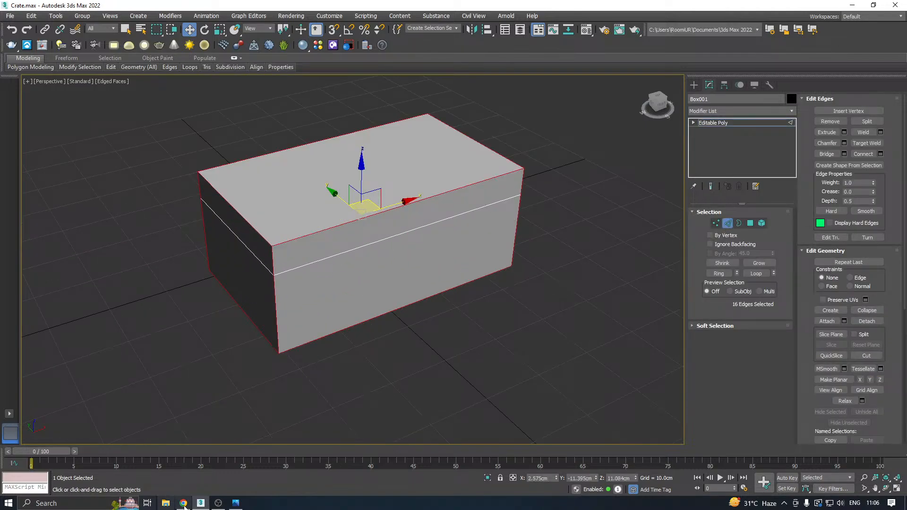
{"action": "middle_click_drag", "start_coordinate": [289, 292], "coordinate": [303, 275], "text": "alt"}
{"action": "scroll", "coordinate": [304, 224], "scroll_direction": "up", "scroll_amount": 2}
{"action": "mouse_move", "coordinate": [335, 226]}
{"action": "middle_mouse_down", "text": "alt"}
{"action": "mouse_move", "coordinate": [464, 217]}
{"action": "mouse_move", "coordinate": [335, 229]}
{"action": "mouse_move", "coordinate": [349, 227]}
{"action": "middle_mouse_up", "text": "alt"}
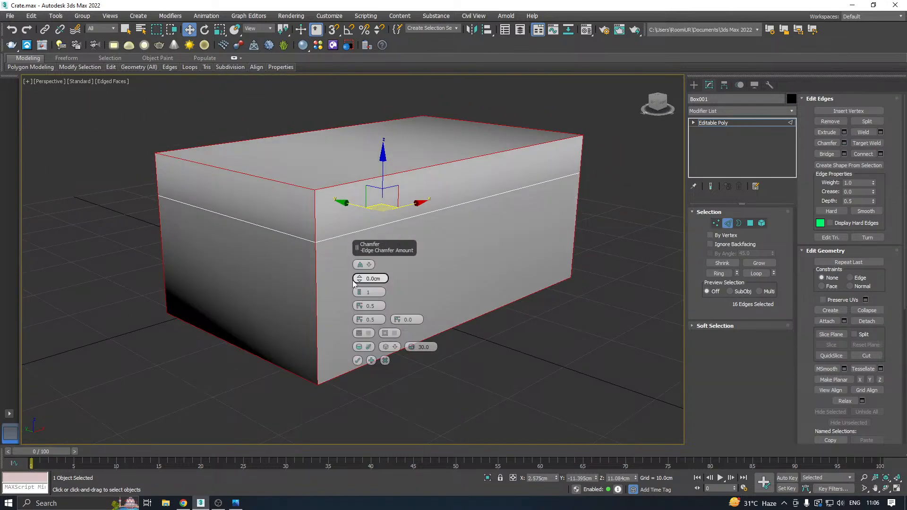
{"action": "left_click_drag", "start_coordinate": [358, 283], "coordinate": [356, 268]}
{"action": "middle_click_drag", "start_coordinate": [374, 269], "coordinate": [490, 271], "text": "alt"}
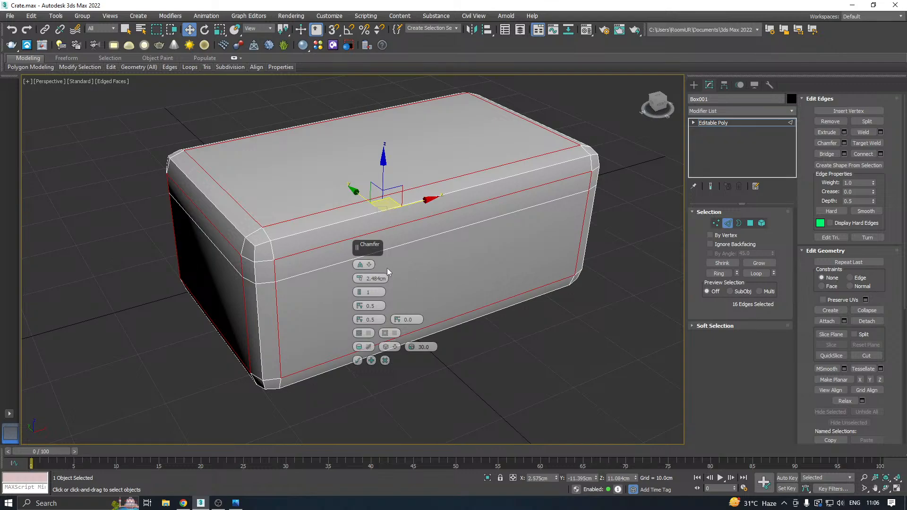
{"action": "middle_click_drag", "start_coordinate": [387, 272], "coordinate": [358, 282], "text": "alt"}
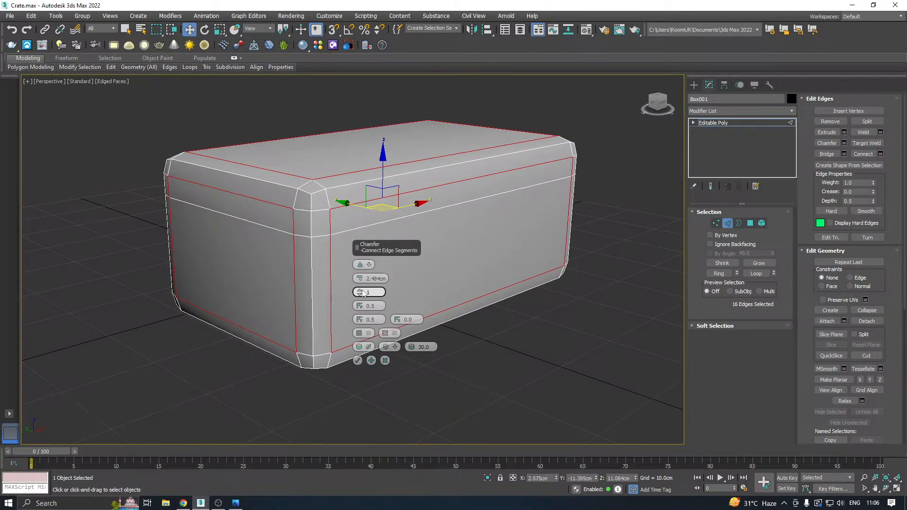
Set the chamfer to 3 segments, reduce its amount to about 1.42 cm, and compare it with the reference photo.
{"action": "left_click", "coordinate": [362, 290]}
{"action": "left_click", "coordinate": [362, 291]}
{"action": "middle_click_drag", "start_coordinate": [362, 291], "coordinate": [272, 275], "text": "alt"}
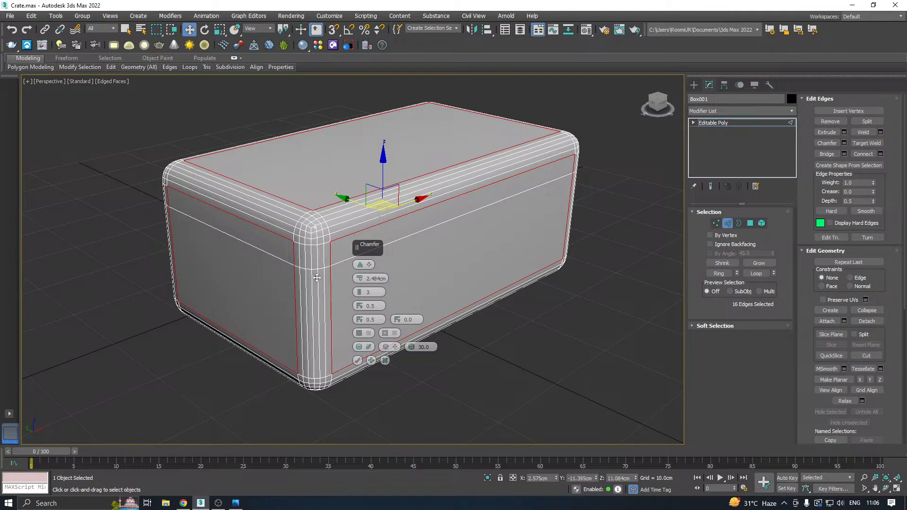
{"action": "left_click_drag", "start_coordinate": [358, 281], "coordinate": [359, 284]}
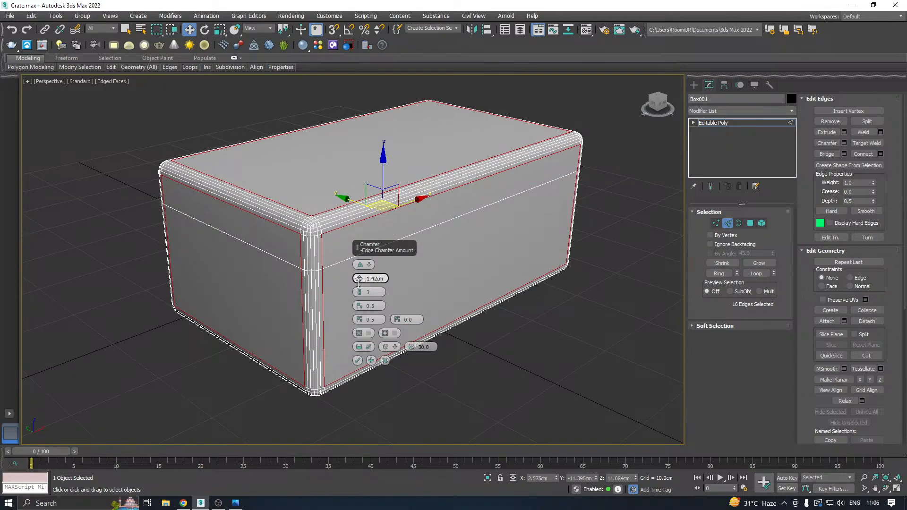
{"action": "middle_click_drag", "start_coordinate": [358, 283], "coordinate": [244, 280], "text": "alt"}
{"action": "left_click", "coordinate": [236, 503]}
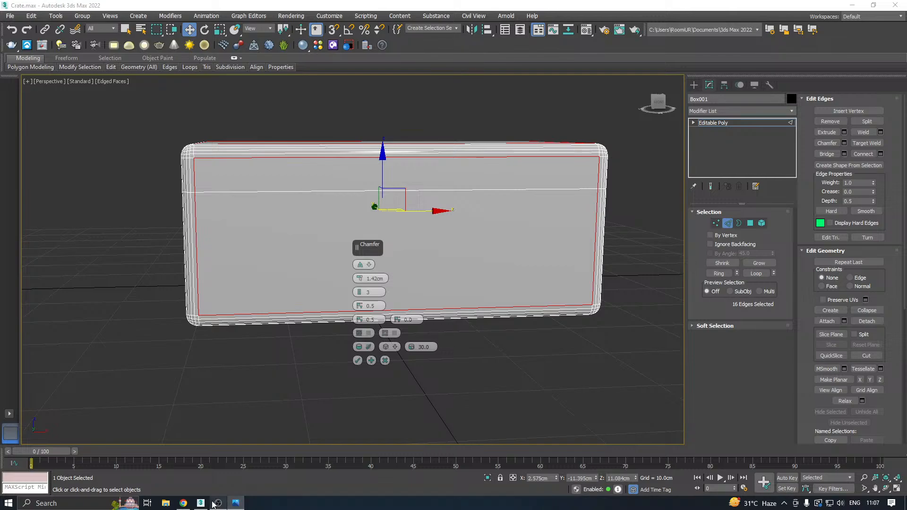
{"action": "middle_click_drag", "start_coordinate": [252, 334], "coordinate": [263, 354], "text": "alt"}
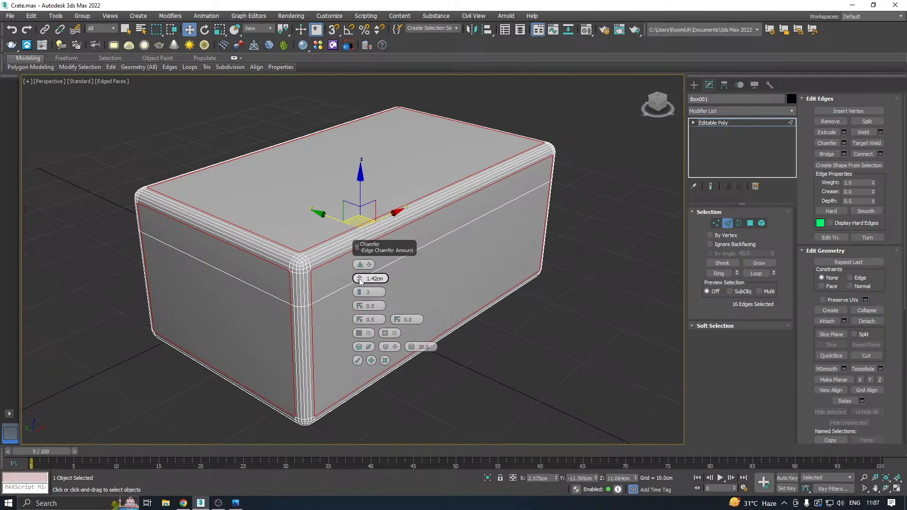
Adjust the chamfer amount to about 1.54 cm, apply it, and return to object level.
{"action": "left_click_drag", "start_coordinate": [360, 280], "coordinate": [355, 275]}
{"action": "middle_click_drag", "start_coordinate": [289, 296], "coordinate": [322, 289], "text": "alt"}
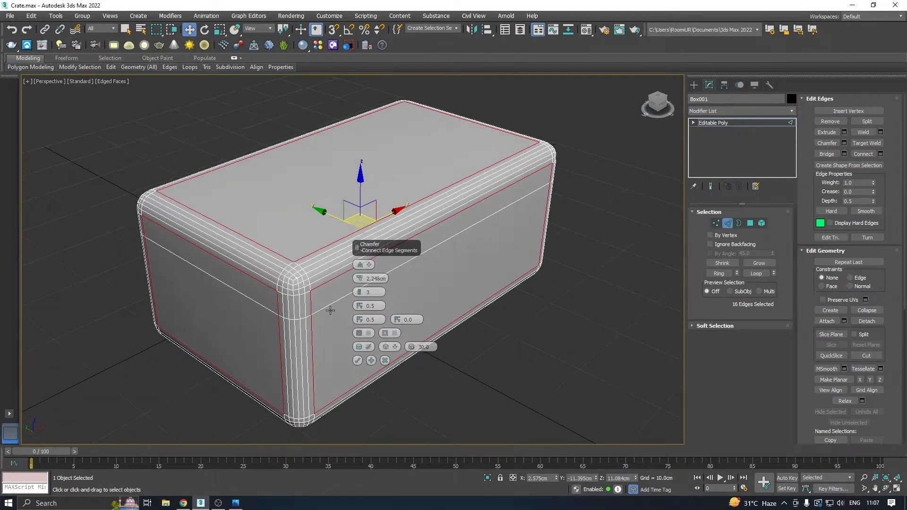
{"action": "left_click_drag", "start_coordinate": [360, 279], "coordinate": [361, 282]}
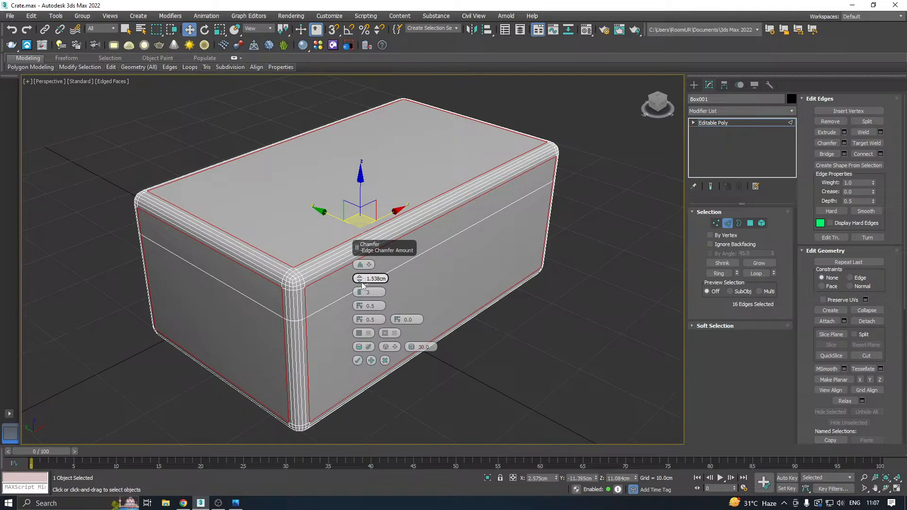
{"action": "left_click", "coordinate": [358, 360]}
{"action": "middle_click_drag", "start_coordinate": [427, 334], "coordinate": [464, 316], "text": "alt"}
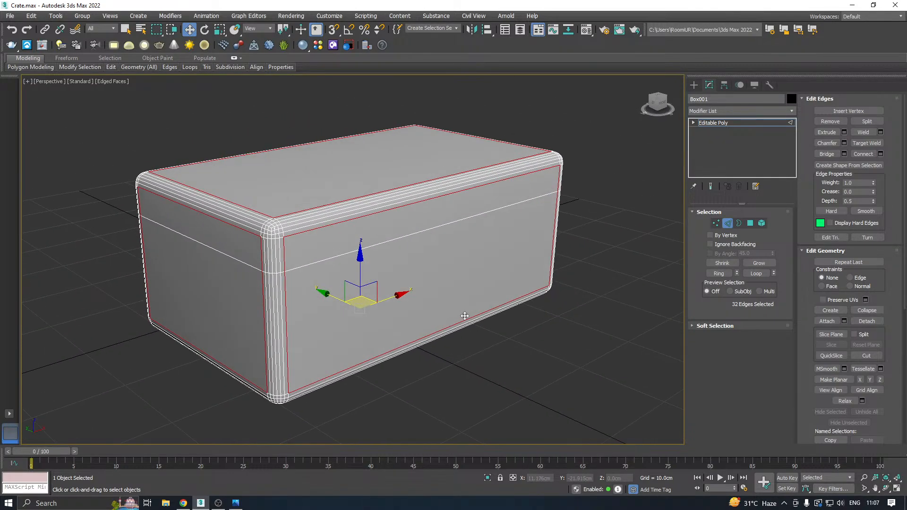
{"action": "left_click", "coordinate": [735, 121]}
{"action": "mouse_move", "coordinate": [407, 272]}
{"action": "middle_mouse_down", "text": "alt"}
{"action": "mouse_move", "coordinate": [403, 244]}
{"action": "mouse_move", "coordinate": [429, 203]}
{"action": "mouse_move", "coordinate": [597, 250]}
{"action": "mouse_move", "coordinate": [529, 281]}
{"action": "mouse_move", "coordinate": [421, 281]}
{"action": "middle_mouse_up", "text": "alt"}
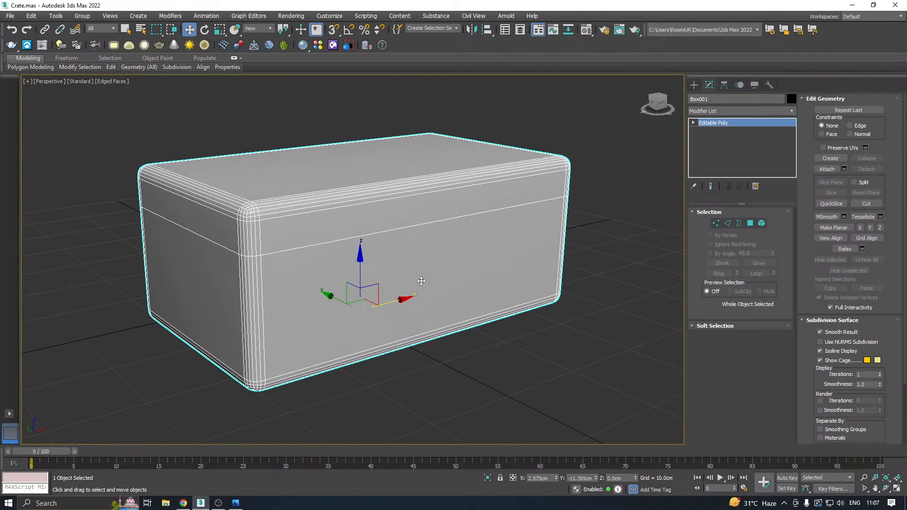
Save a copy of the scene as Crate02.max in the Work folder.
{"action": "left_click", "coordinate": [11, 16]}
{"action": "left_click", "coordinate": [248, 169]}
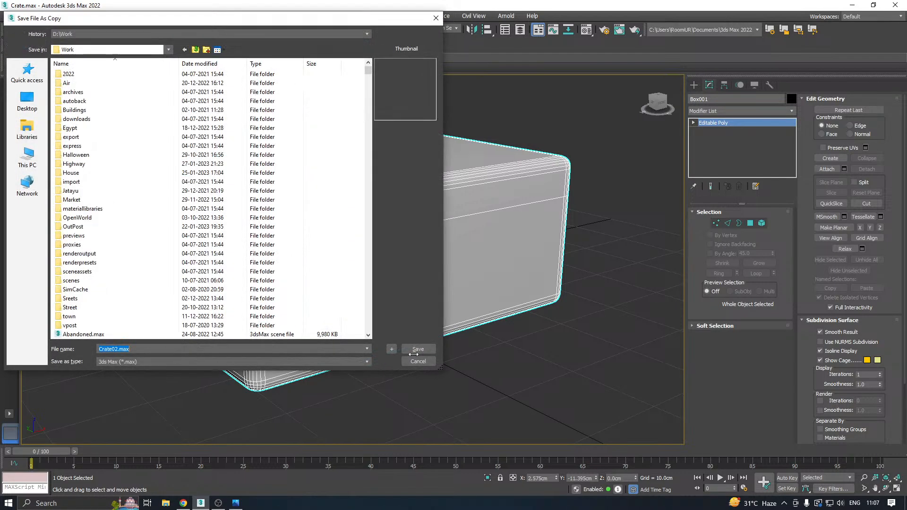
{"action": "left_click", "coordinate": [413, 350]}
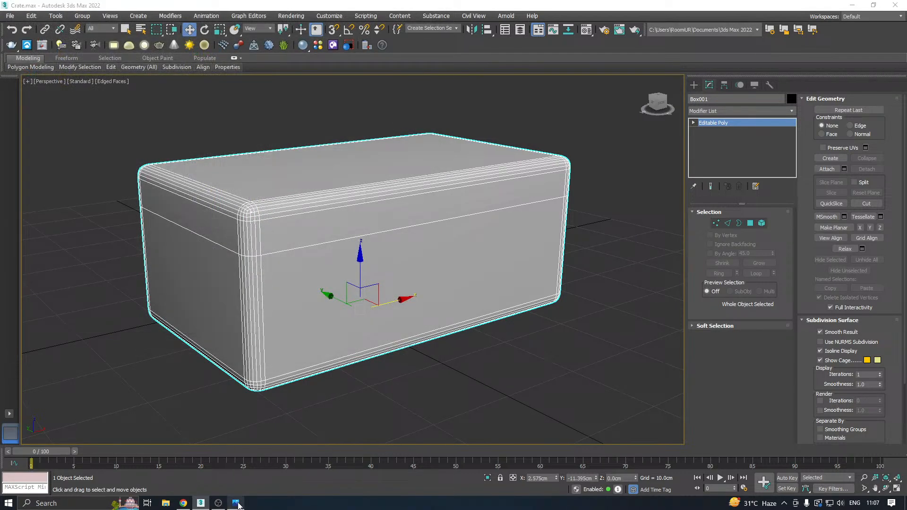
Select all the lengthwise edges running around the box's middle and preview a Connect with 2 segments.
{"action": "left_click", "coordinate": [728, 224]}
{"action": "scroll", "coordinate": [279, 285], "scroll_direction": "down", "scroll_amount": 3}
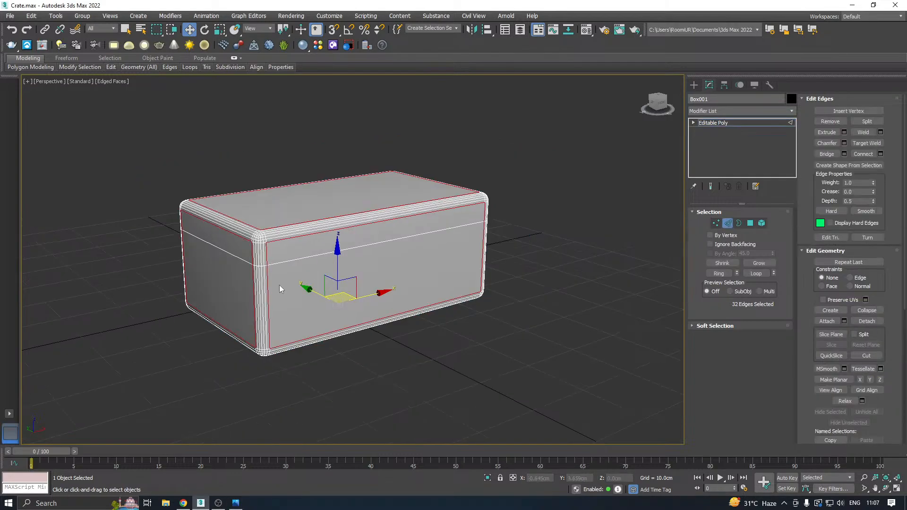
{"action": "middle_click_drag", "start_coordinate": [407, 269], "coordinate": [380, 280], "text": "alt"}
{"action": "left_click_drag", "start_coordinate": [338, 127], "coordinate": [353, 439]}
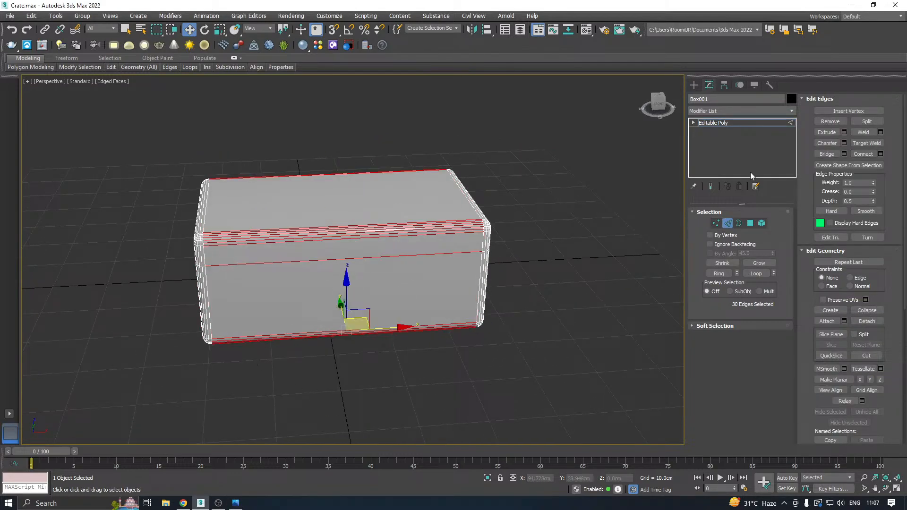
{"action": "left_click", "coordinate": [880, 154]}
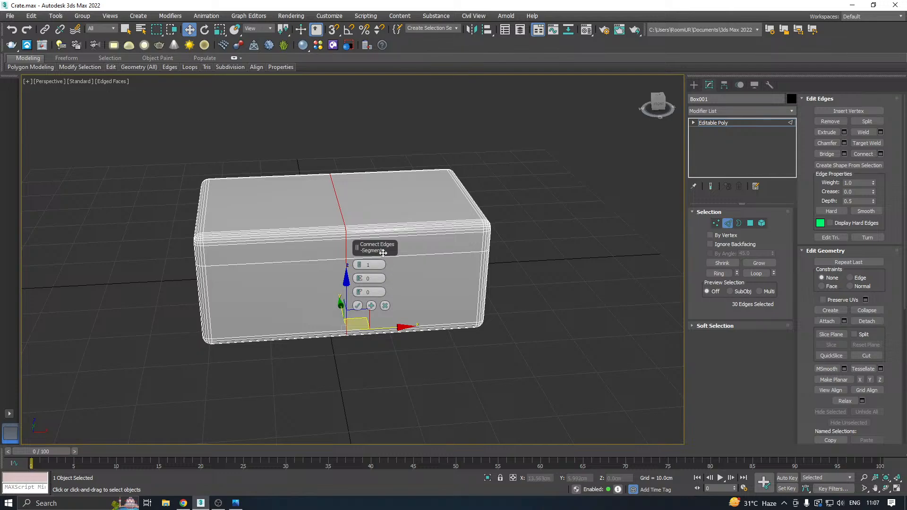
{"action": "left_click_drag", "start_coordinate": [357, 247], "coordinate": [518, 188]}
{"action": "left_click", "coordinate": [520, 206]}
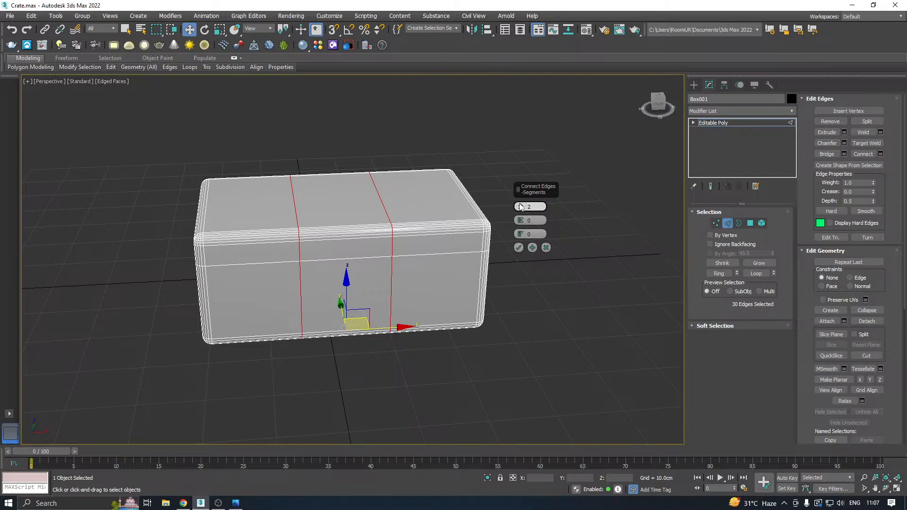
{"action": "mouse_move", "coordinate": [370, 227]}
{"action": "middle_mouse_down", "text": "alt"}
{"action": "mouse_move", "coordinate": [402, 216]}
{"action": "mouse_move", "coordinate": [378, 224]}
{"action": "middle_mouse_up", "text": "alt"}
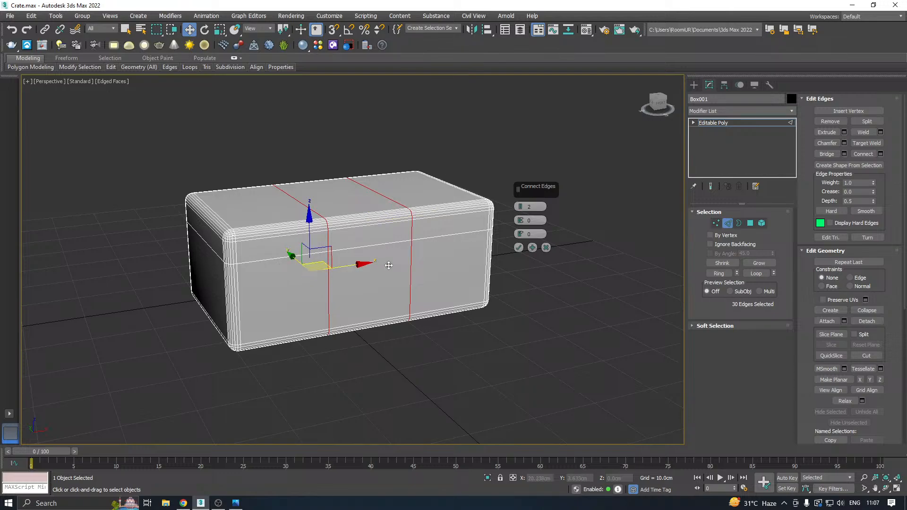
Set the connection to 4 segments with a pinch of 30 and apply it.
{"action": "scroll", "coordinate": [522, 206], "scroll_direction": "up", "scroll_amount": 1}
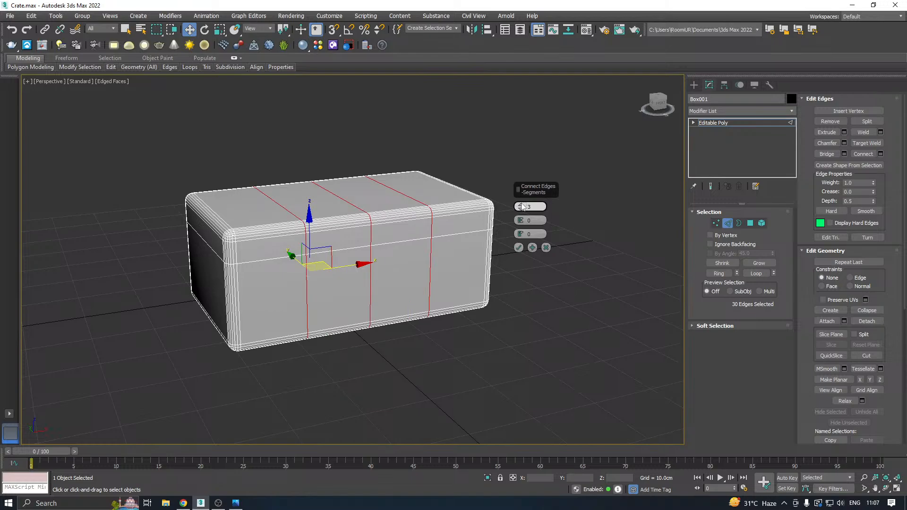
{"action": "left_click_drag", "start_coordinate": [520, 220], "coordinate": [519, 136]}
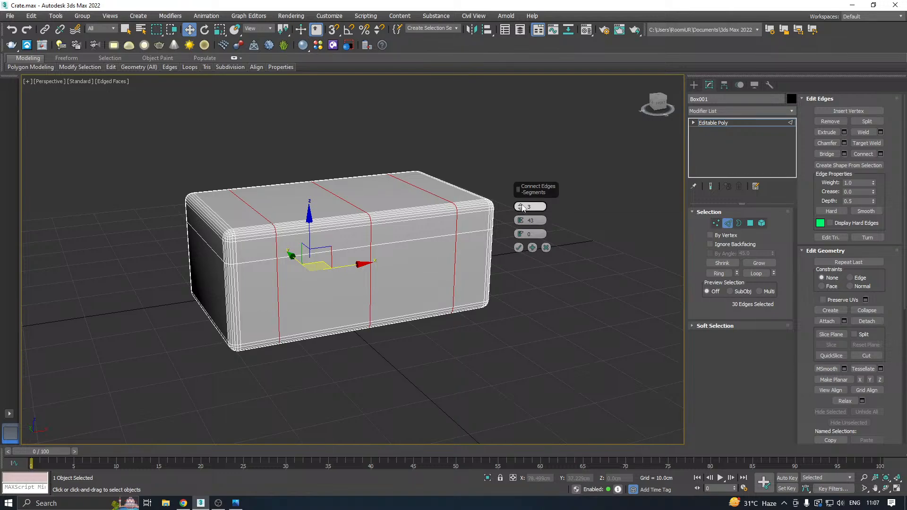
{"action": "left_click", "coordinate": [521, 206]}
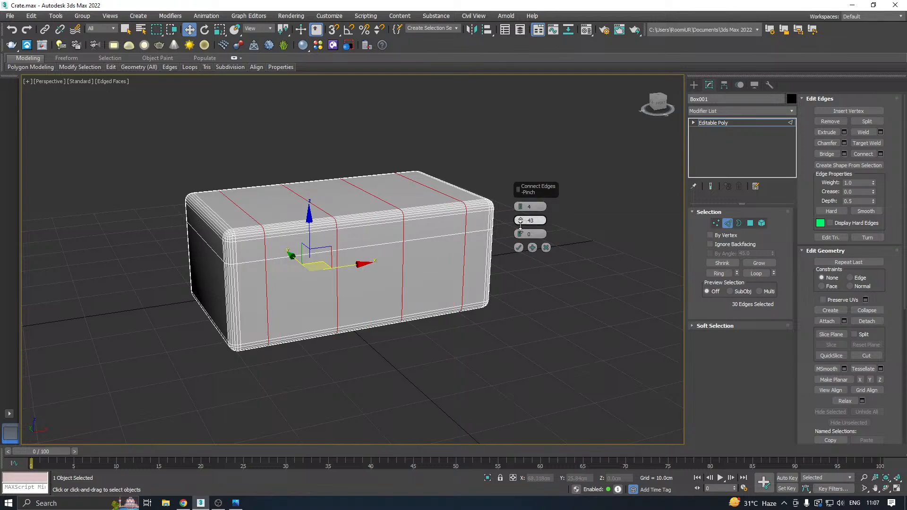
{"action": "left_click_drag", "start_coordinate": [520, 225], "coordinate": [525, 250]}
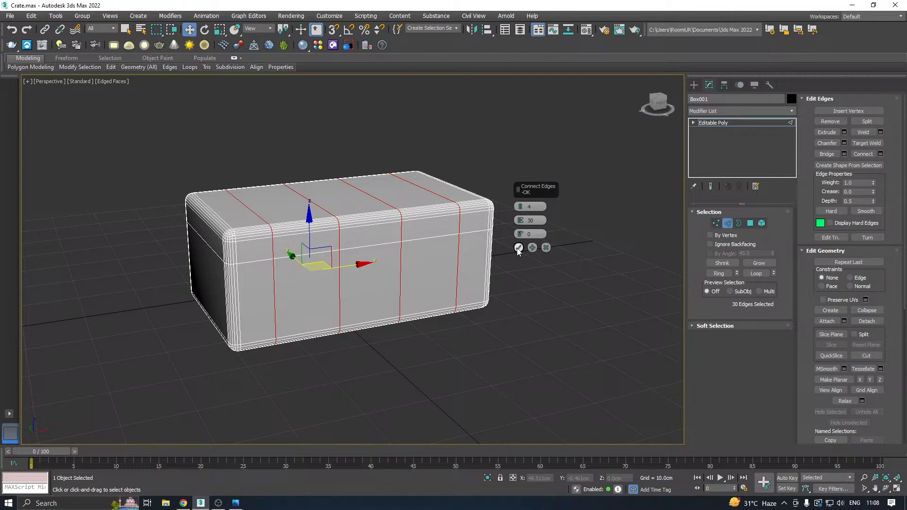
{"action": "left_click", "coordinate": [518, 248]}
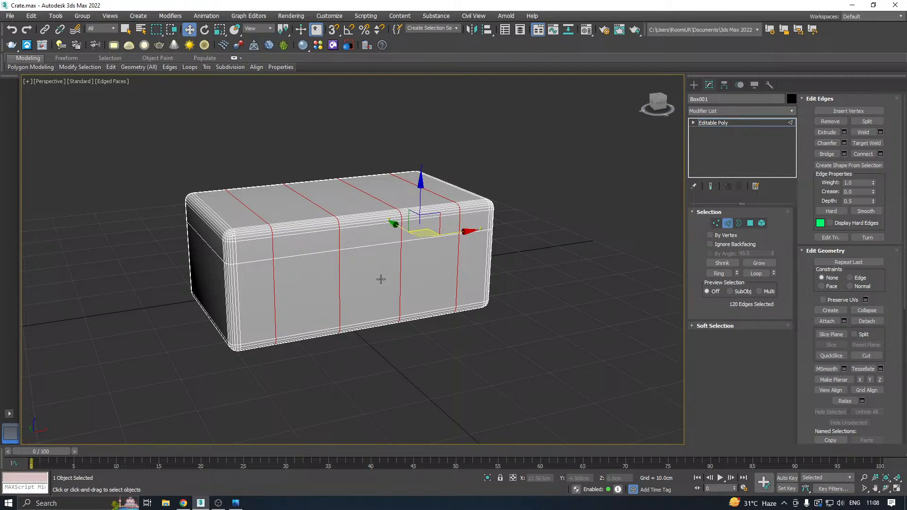
Save another incremented copy of the scene in the Work folder.
{"action": "middle_click_drag", "start_coordinate": [381, 279], "coordinate": [459, 240], "text": "alt"}
{"action": "scroll", "coordinate": [397, 269], "scroll_direction": "up", "scroll_amount": 6}
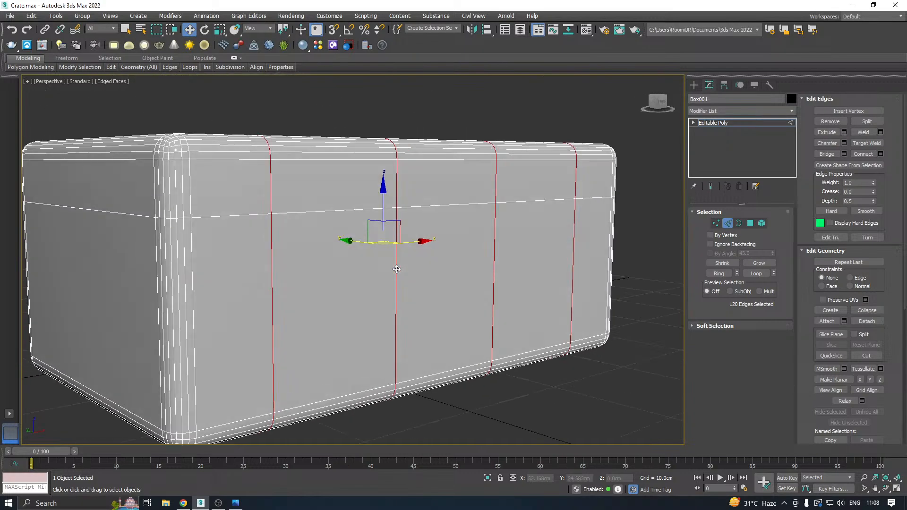
{"action": "middle_click_drag", "start_coordinate": [396, 269], "coordinate": [226, 92], "text": "alt"}
{"action": "left_click", "coordinate": [10, 16]}
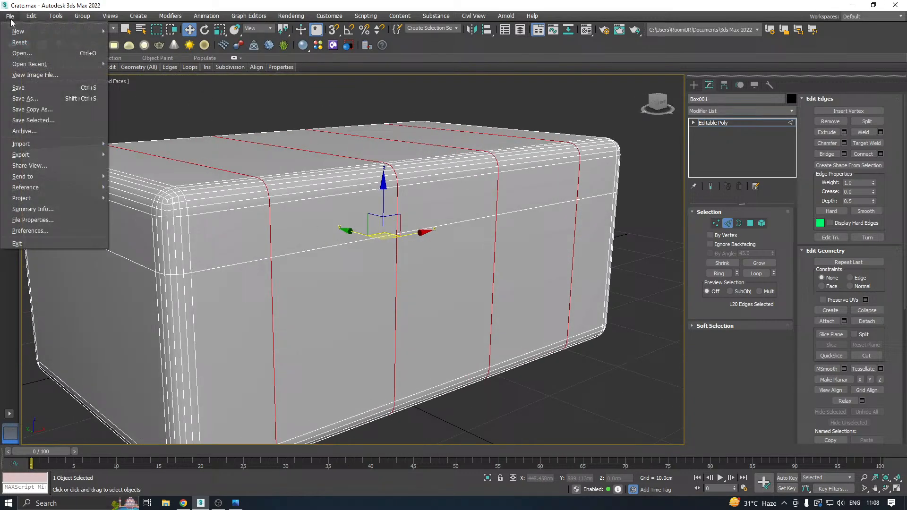
{"action": "left_click", "coordinate": [40, 108]}
{"action": "left_click", "coordinate": [418, 350]}
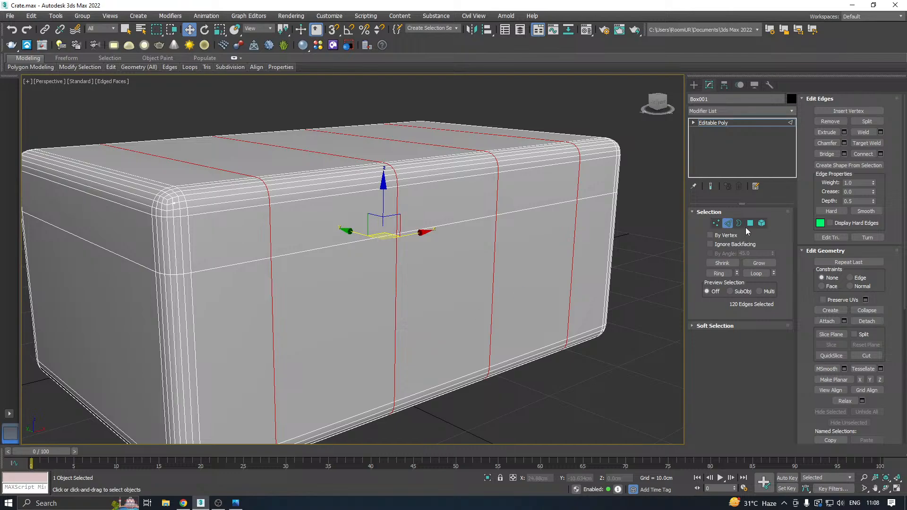
Select the polygons in the second and fourth columns of the front face, below the lid line.
{"action": "key", "text": "4"}
{"action": "left_click", "coordinate": [339, 303]}
{"action": "scroll", "coordinate": [348, 277], "scroll_direction": "down", "scroll_amount": 3}
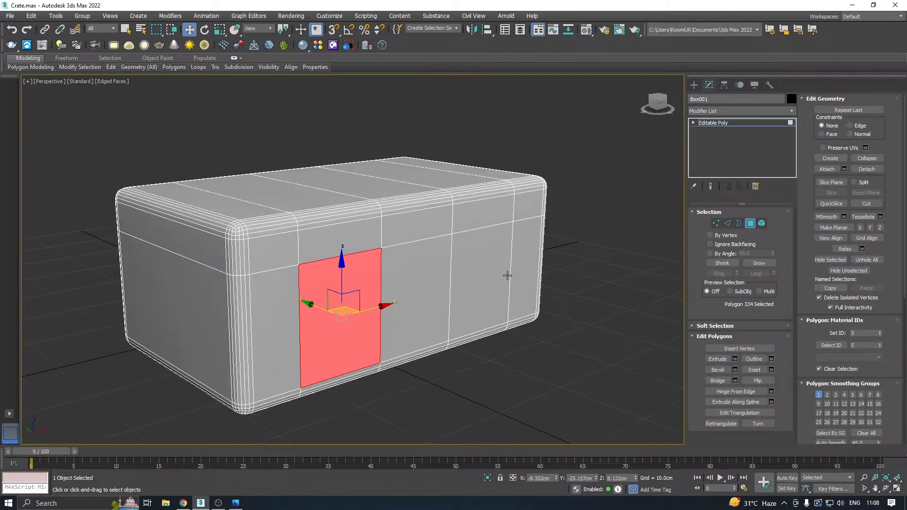
{"action": "left_click", "coordinate": [488, 266], "text": "ctrl"}
{"action": "middle_click_drag", "start_coordinate": [488, 266], "coordinate": [302, 186], "text": "alt"}
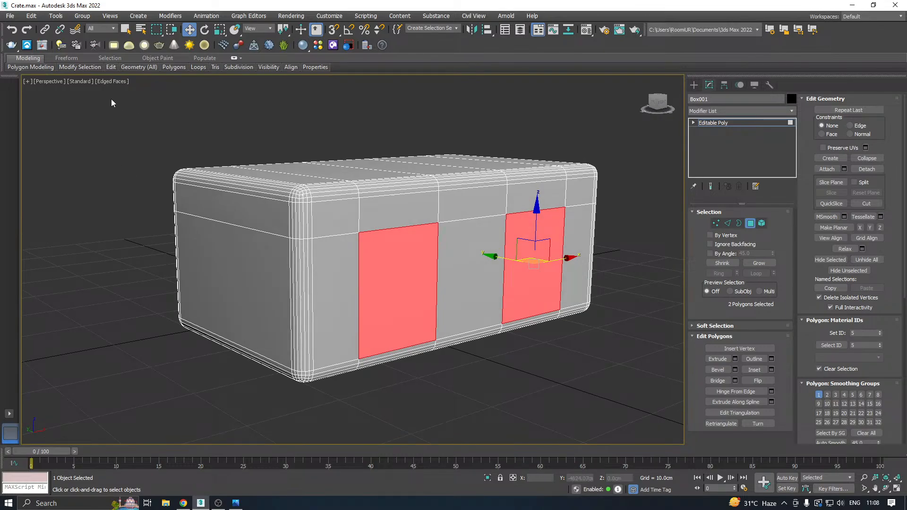
Insert a horizontal edge loop around the box a little below the lid line with Swift Loop.
{"action": "mouse_move", "coordinate": [110, 67]}
{"action": "left_click", "coordinate": [188, 90]}
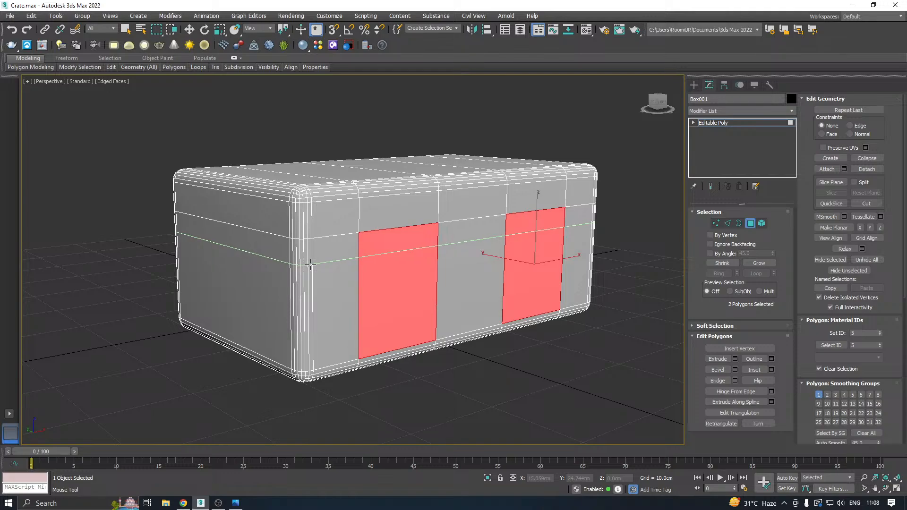
{"action": "left_click", "coordinate": [310, 266]}
{"action": "key", "text": "w"}
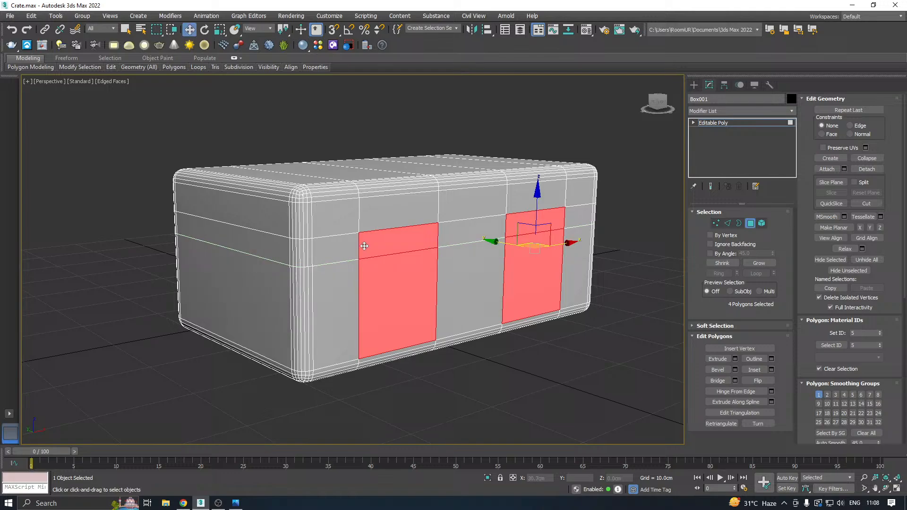
Deselect the two narrow front polygons above the new loop, keeping only the two tall ones below it.
{"action": "left_click", "coordinate": [397, 237], "text": "alt"}
{"action": "left_click", "coordinate": [513, 227], "text": "alt"}
{"action": "middle_click_drag", "start_coordinate": [457, 247], "coordinate": [425, 290]}
{"action": "scroll", "coordinate": [378, 327], "scroll_direction": "up", "scroll_amount": 2}
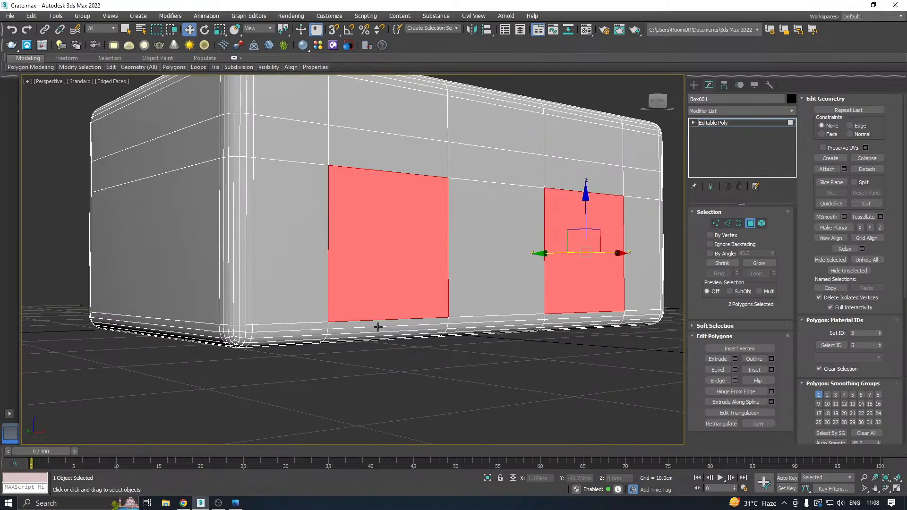
Extend the polygon selection from the second front column down over the upper strips of the rounded bottom edge.
{"action": "left_click", "coordinate": [373, 324], "text": "ctrl"}
{"action": "left_click", "coordinate": [366, 332], "text": "ctrl"}
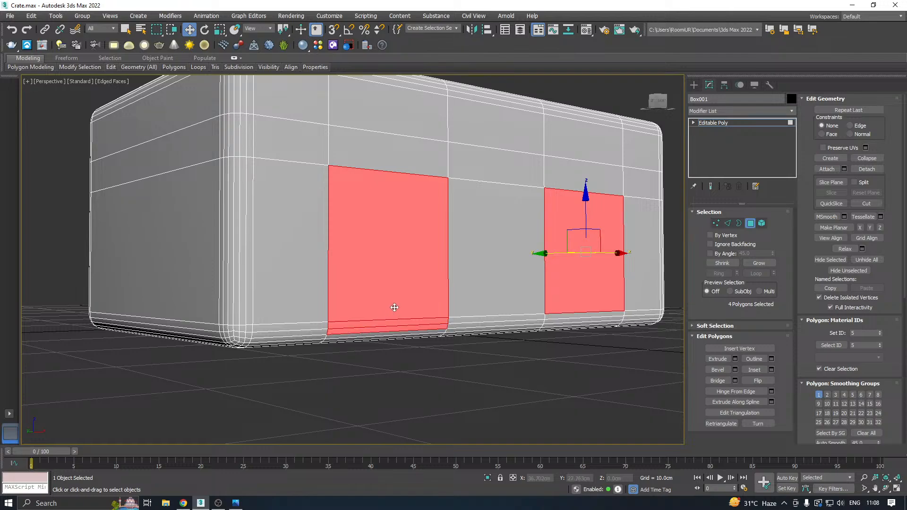
{"action": "middle_click_drag", "start_coordinate": [396, 308], "coordinate": [367, 312], "text": "alt"}
{"action": "left_click", "coordinate": [360, 305], "text": "ctrl"}
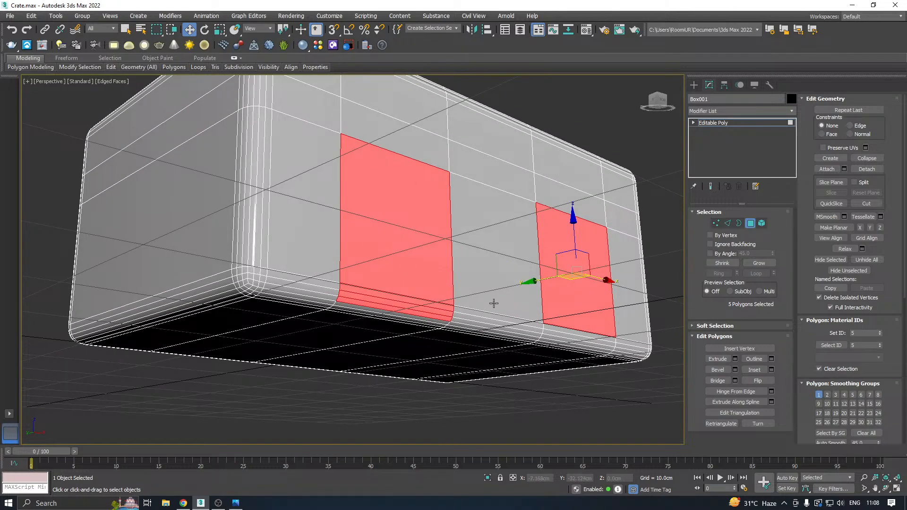
Add the matching bottom-edge strips under the fourth front column to the selection, keeping the middle column unselected.
{"action": "scroll", "coordinate": [568, 346], "scroll_direction": "up", "scroll_amount": 4}
{"action": "left_click", "coordinate": [545, 335], "text": "ctrl"}
{"action": "left_click", "coordinate": [539, 321], "text": "ctrl"}
{"action": "left_click", "coordinate": [534, 339], "text": "ctrl"}
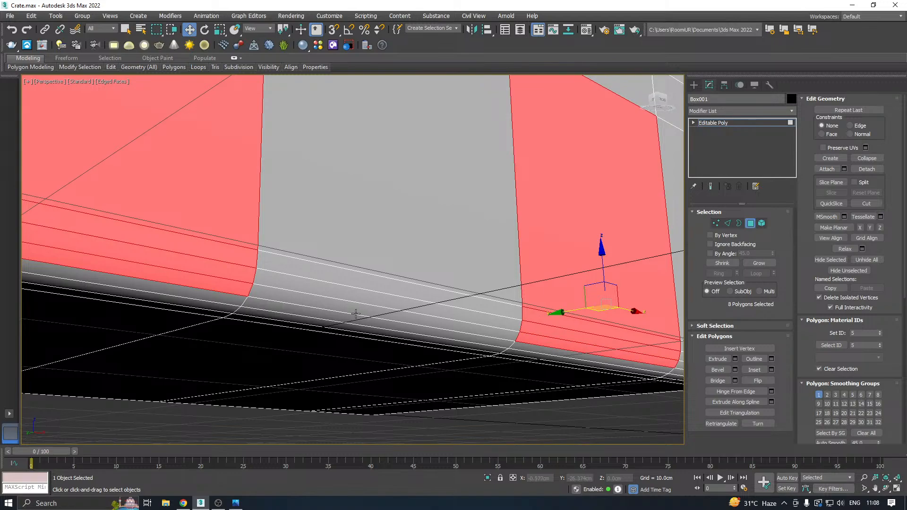
{"action": "left_click", "coordinate": [345, 309], "text": "ctrl"}
{"action": "scroll", "coordinate": [344, 310], "scroll_direction": "down", "scroll_amount": 3}
{"action": "middle_click_drag", "start_coordinate": [398, 307], "coordinate": [401, 311], "text": "alt"}
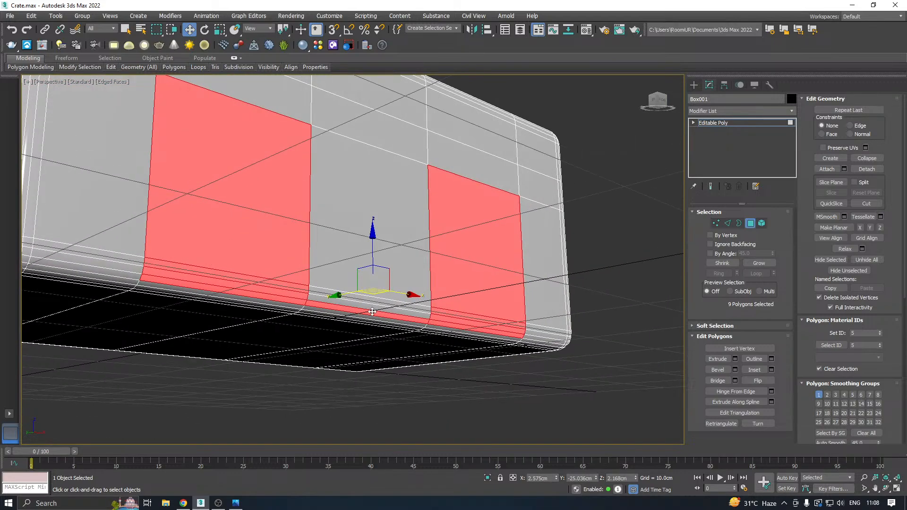
{"action": "left_click", "coordinate": [371, 312], "text": "alt"}
{"action": "middle_click_drag", "start_coordinate": [391, 269], "coordinate": [371, 243], "text": "alt"}
{"action": "left_click", "coordinate": [771, 369]}
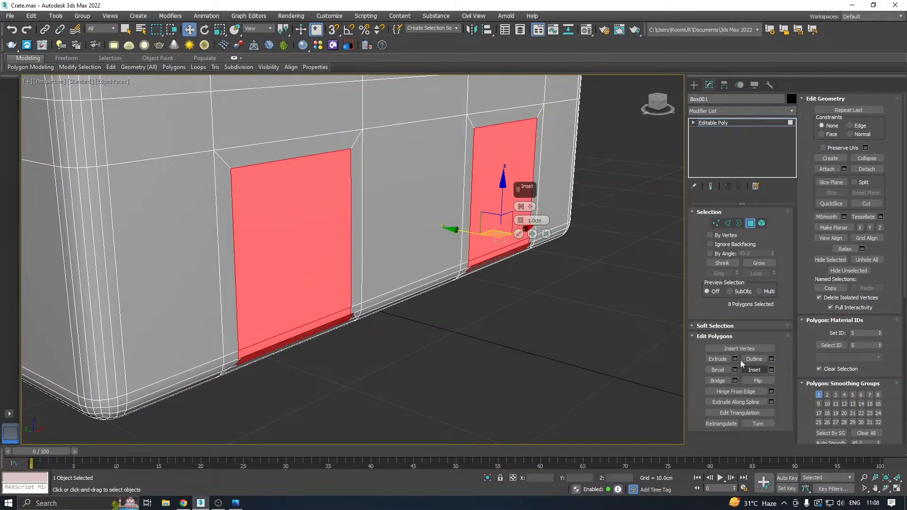
{"action": "middle_click_drag", "start_coordinate": [425, 264], "coordinate": [454, 222], "text": "alt"}
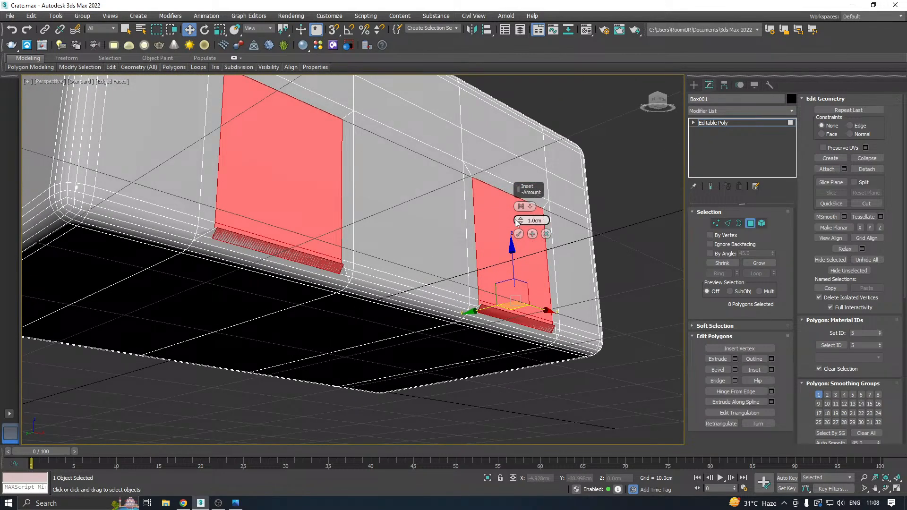
{"action": "left_click_drag", "start_coordinate": [521, 221], "coordinate": [537, 254]}
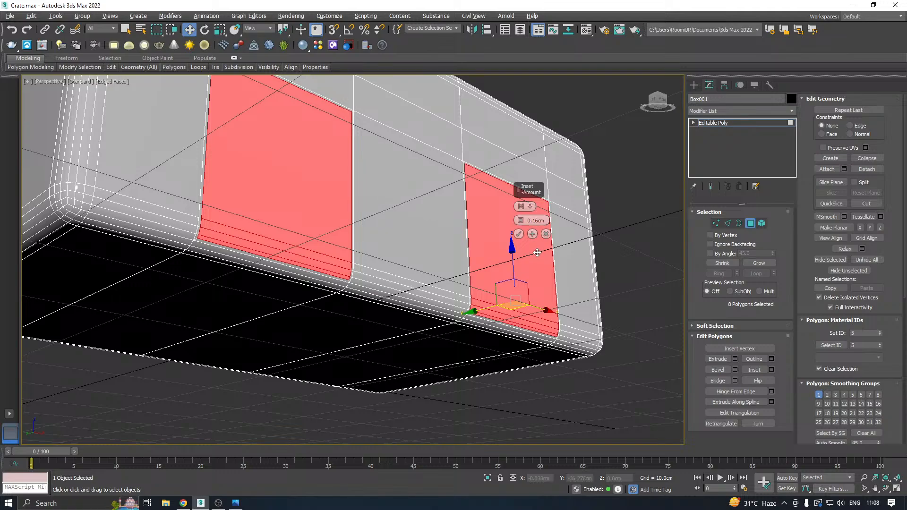
{"action": "scroll", "coordinate": [207, 213], "scroll_direction": "up", "scroll_amount": 2}
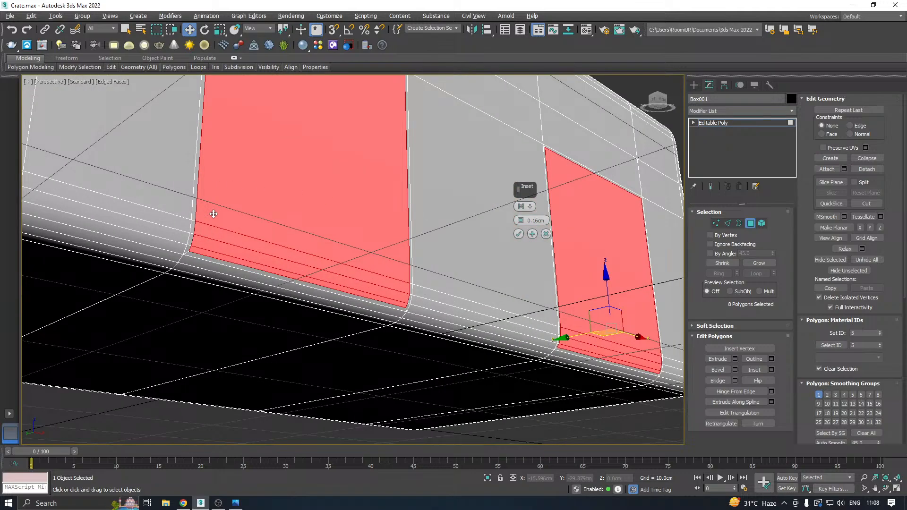
{"action": "left_click", "coordinate": [545, 235]}
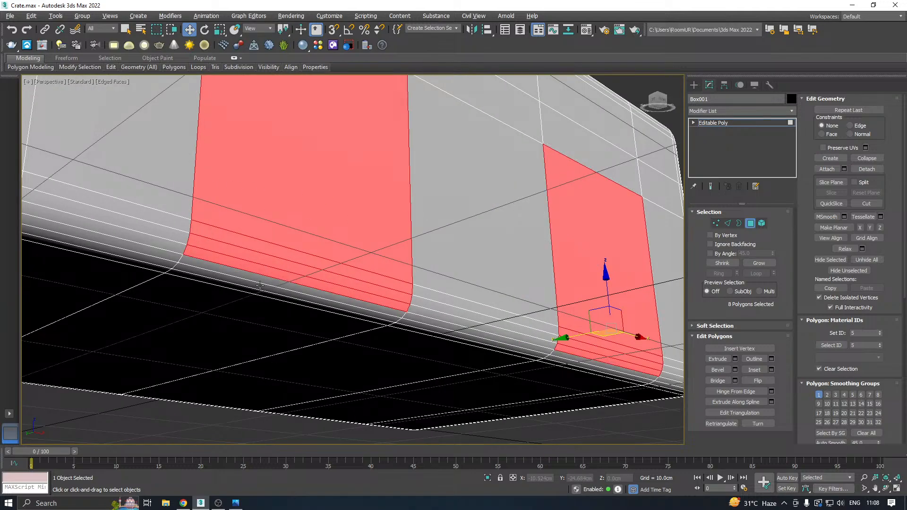
Add the remaining rounded-edge strips beneath both front panels to the selection, leaving out the flat underside polygons.
{"action": "left_click", "coordinate": [245, 273], "text": "ctrl"}
{"action": "left_click", "coordinate": [233, 283], "text": "shift"}
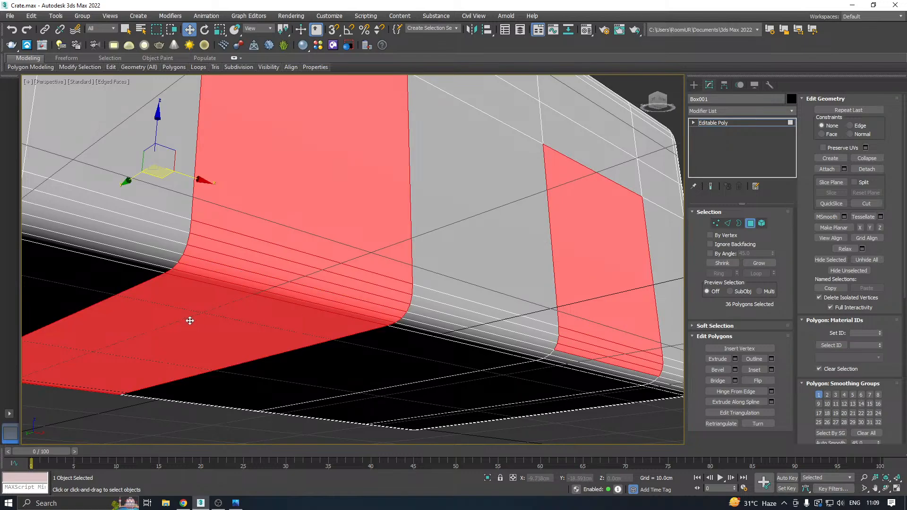
{"action": "left_click", "coordinate": [190, 321], "text": "alt"}
{"action": "left_click", "coordinate": [207, 279], "text": "alt"}
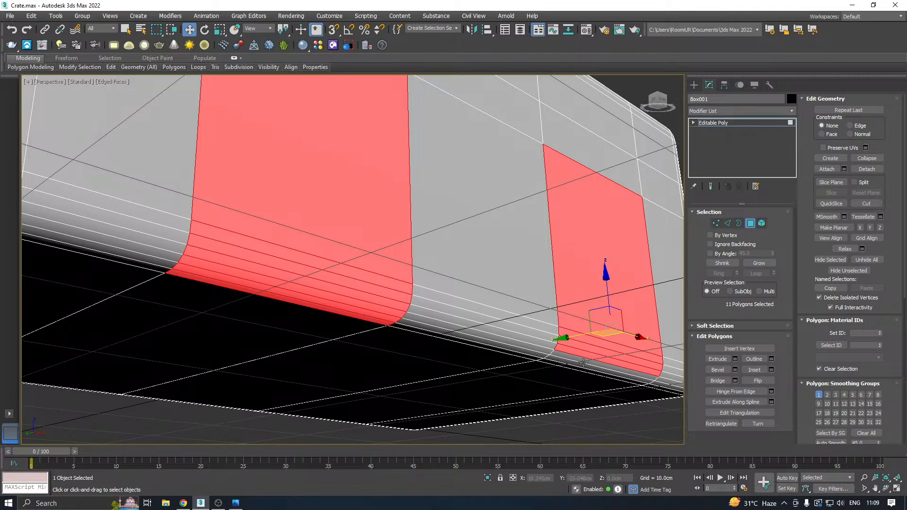
{"action": "left_click", "coordinate": [565, 358], "text": "ctrl"}
{"action": "left_click", "coordinate": [554, 362], "text": "ctrl"}
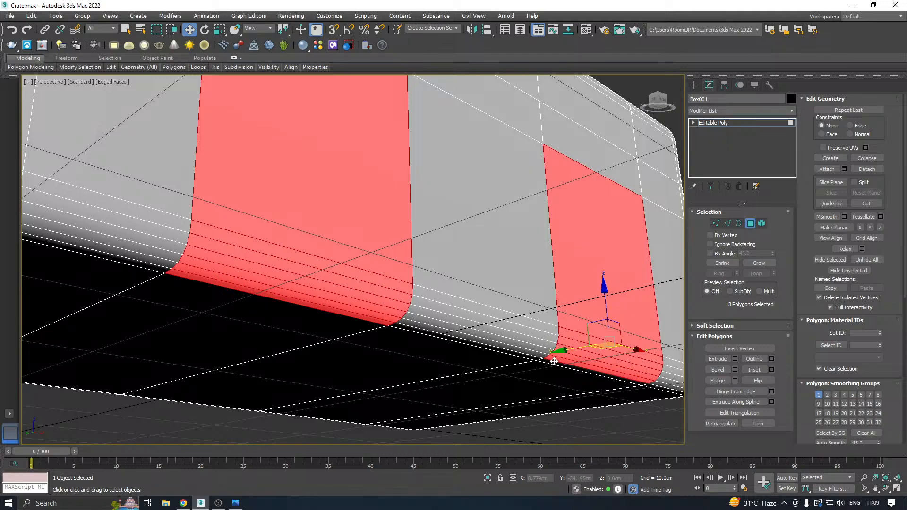
{"action": "left_click", "coordinate": [552, 360], "text": "ctrl"}
{"action": "scroll", "coordinate": [553, 359], "scroll_direction": "down", "scroll_amount": 3}
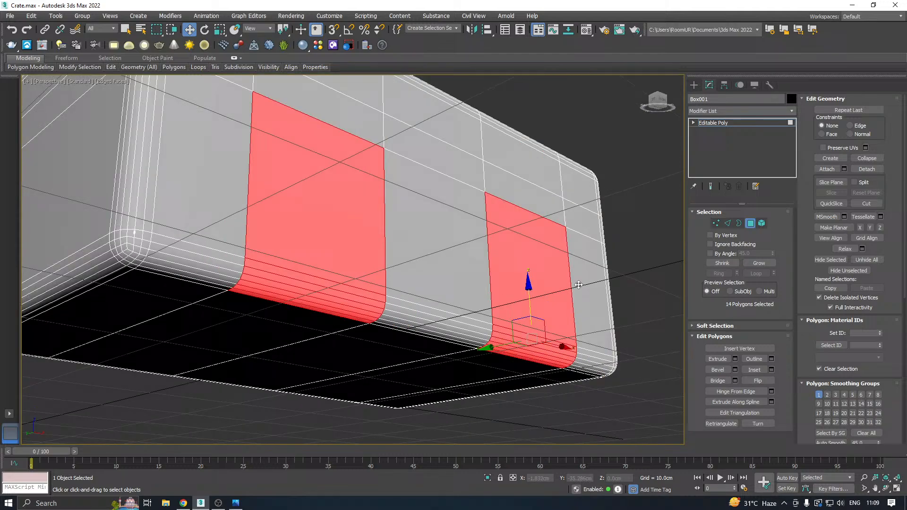
Inset the two selected front panels as a group by 0.255 cm.
{"action": "left_click", "coordinate": [771, 369]}
{"action": "middle_click_drag", "start_coordinate": [373, 311], "coordinate": [368, 288], "text": "alt"}
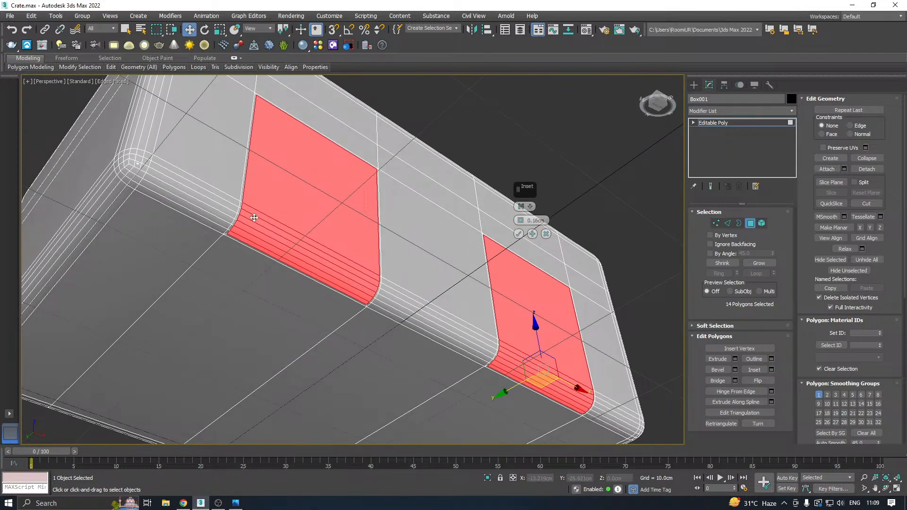
{"action": "scroll", "coordinate": [254, 217], "scroll_direction": "up", "scroll_amount": 3}
{"action": "left_click_drag", "start_coordinate": [519, 222], "coordinate": [513, 216]}
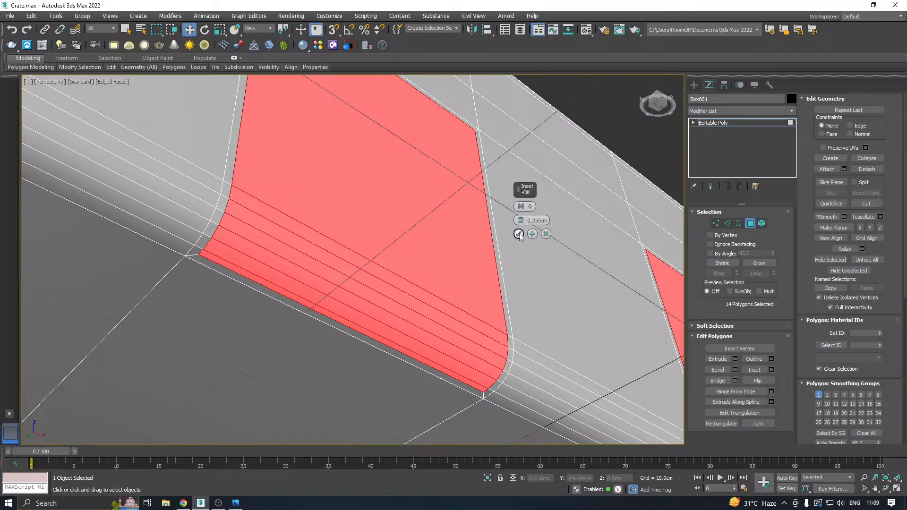
{"action": "left_click", "coordinate": [518, 234]}
Begin extruding the two inset panels, switching the extrusion type from Group to local normals.
{"action": "scroll", "coordinate": [340, 252], "scroll_direction": "down", "scroll_amount": 2}
{"action": "scroll", "coordinate": [430, 265], "scroll_direction": "down", "scroll_amount": 4}
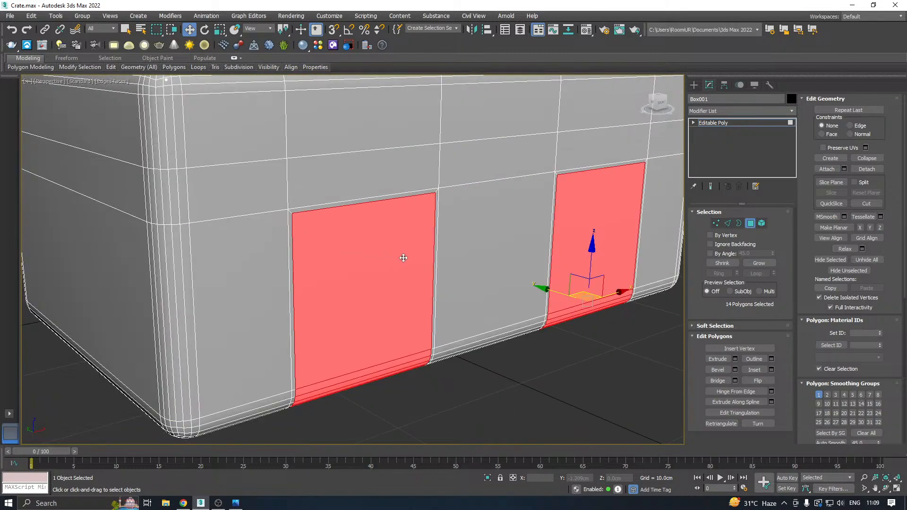
{"action": "scroll", "coordinate": [440, 258], "scroll_direction": "down", "scroll_amount": 1}
{"action": "middle_click_drag", "start_coordinate": [460, 248], "coordinate": [456, 240], "text": "alt"}
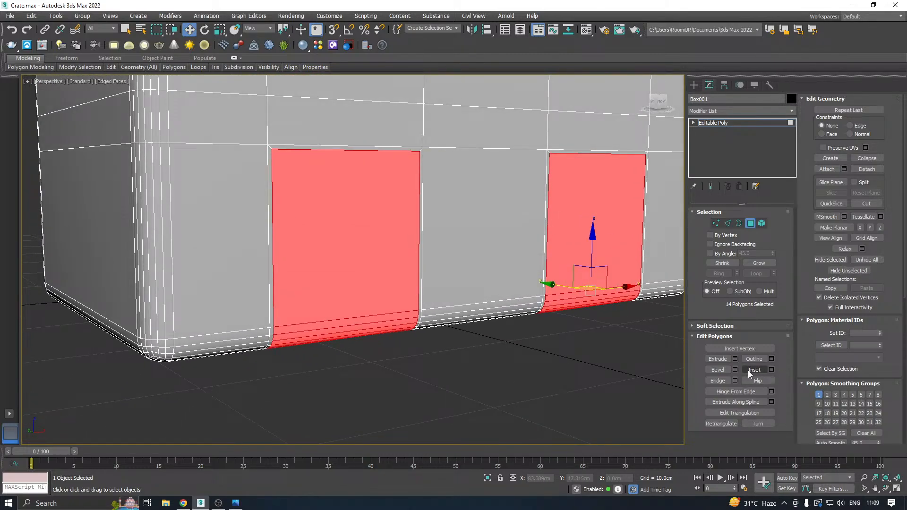
{"action": "left_click", "coordinate": [735, 358]}
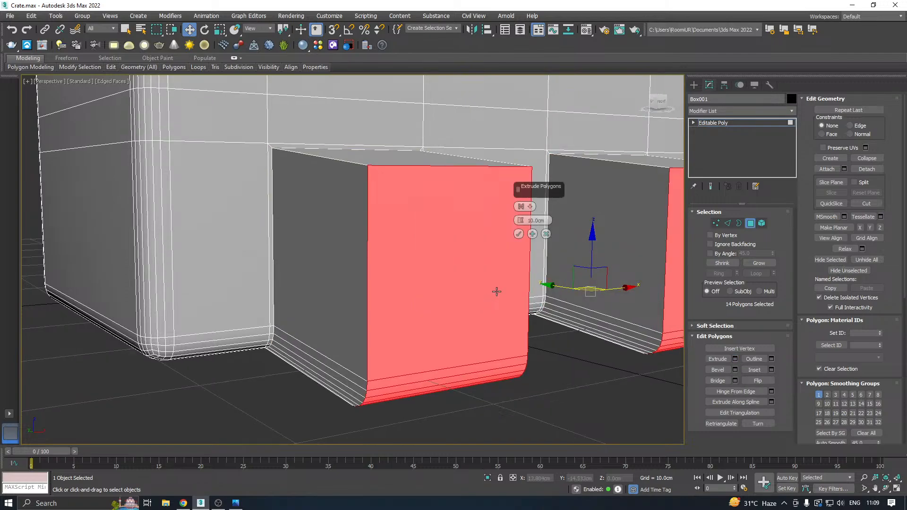
{"action": "middle_click_drag", "start_coordinate": [496, 293], "coordinate": [502, 258], "text": "alt"}
{"action": "left_click", "coordinate": [520, 206]}
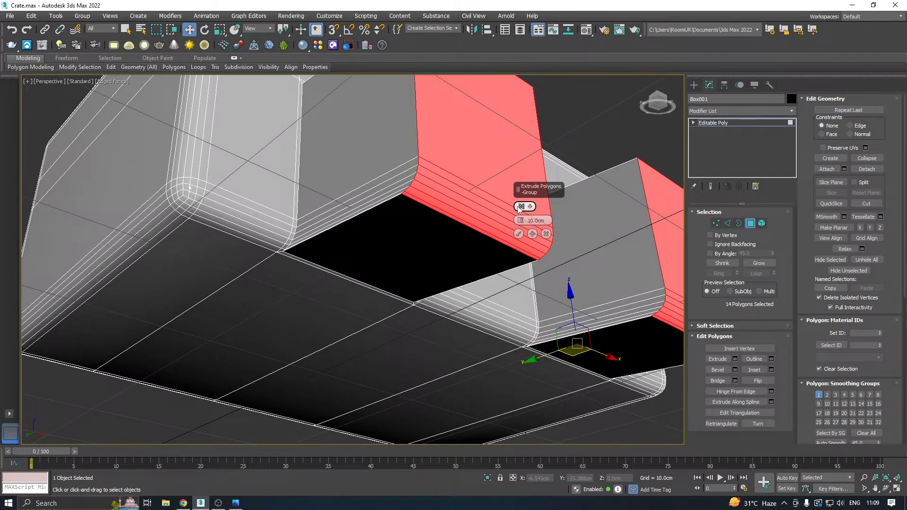
{"action": "left_click", "coordinate": [519, 209]}
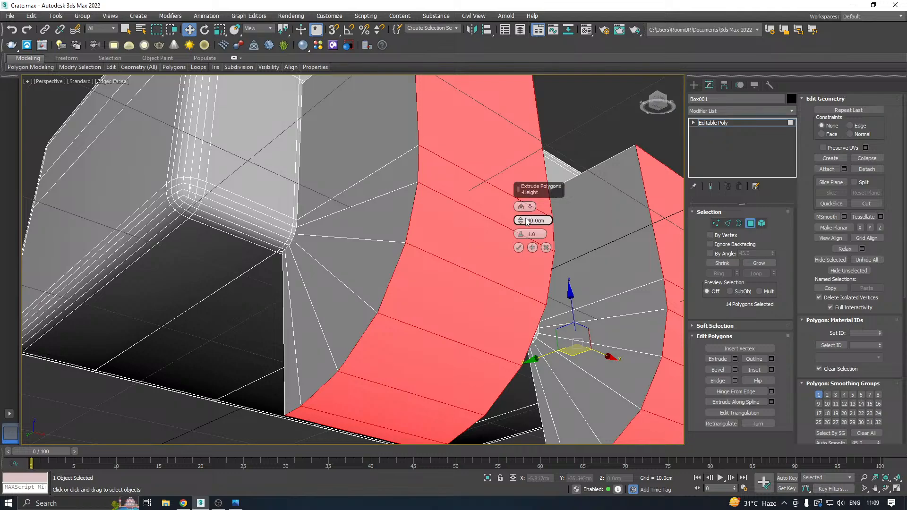
Push both front panels inward with an extrusion height of -0.774 cm.
{"action": "left_click_drag", "start_coordinate": [520, 225], "coordinate": [529, 265]}
{"action": "middle_click_drag", "start_coordinate": [419, 263], "coordinate": [330, 259], "text": "alt"}
{"action": "scroll", "coordinate": [279, 337], "scroll_direction": "up", "scroll_amount": 5}
{"action": "middle_click_drag", "start_coordinate": [329, 324], "coordinate": [286, 328], "text": "alt"}
{"action": "scroll", "coordinate": [285, 328], "scroll_direction": "up", "scroll_amount": 4}
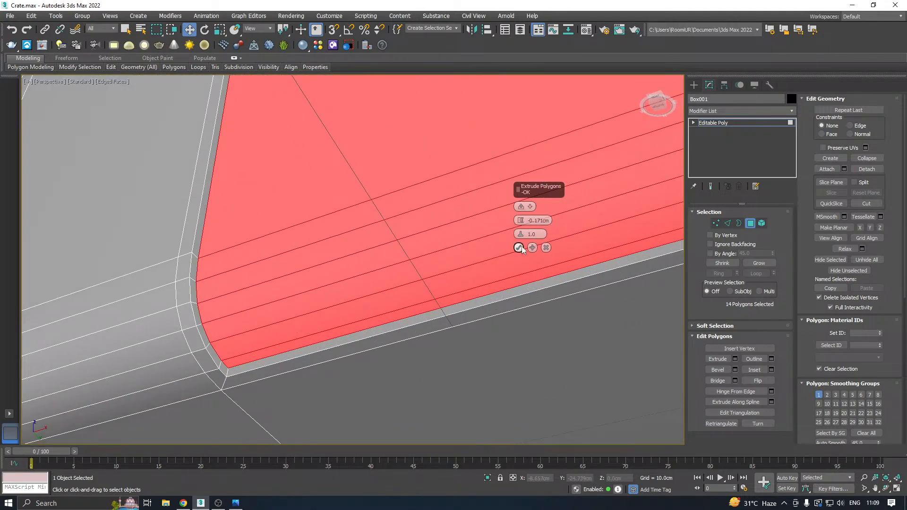
{"action": "left_click_drag", "start_coordinate": [521, 226], "coordinate": [531, 245]}
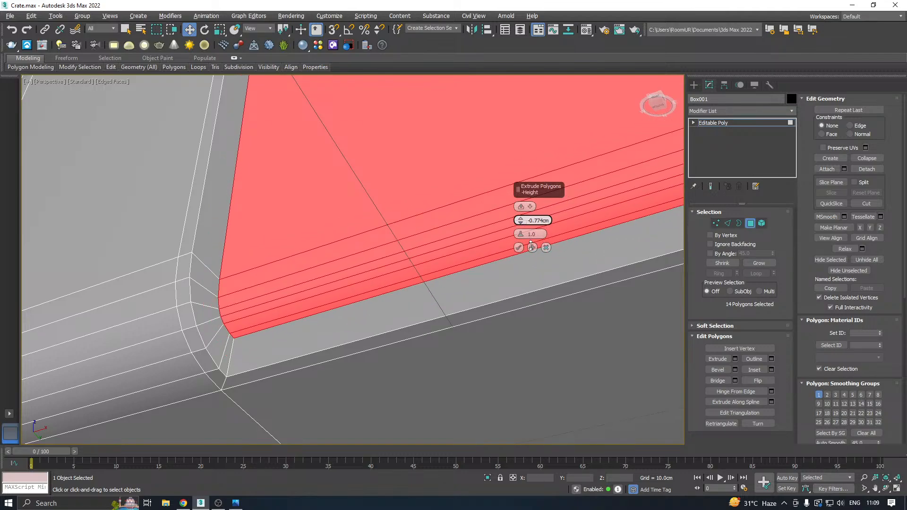
Set the panels' extrusion height to -1.058 cm and apply the extrusion.
{"action": "scroll", "coordinate": [339, 276], "scroll_direction": "down", "scroll_amount": 5}
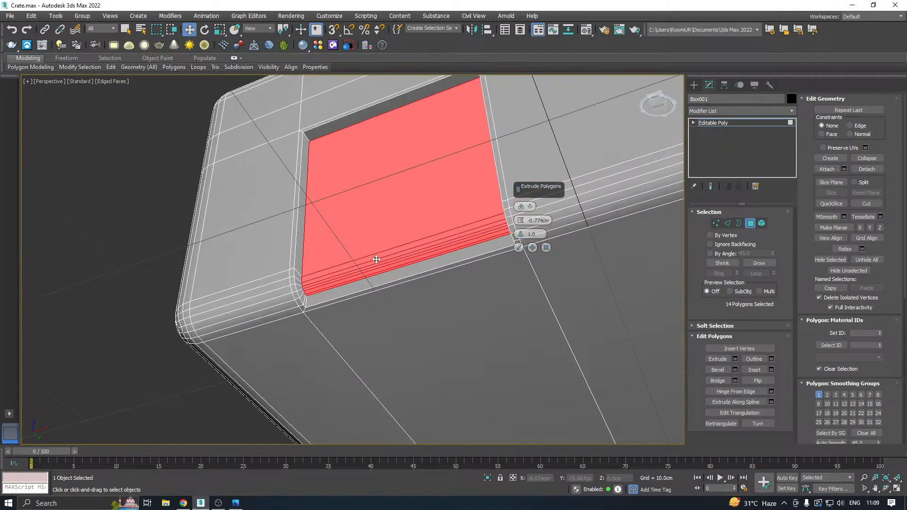
{"action": "middle_click_drag", "start_coordinate": [374, 259], "coordinate": [430, 296], "text": "alt"}
{"action": "scroll", "coordinate": [431, 295], "scroll_direction": "down", "scroll_amount": 8}
{"action": "middle_click_drag", "start_coordinate": [263, 318], "coordinate": [320, 233], "text": "alt"}
{"action": "scroll", "coordinate": [320, 262], "scroll_direction": "up", "scroll_amount": 6}
{"action": "middle_click_drag", "start_coordinate": [335, 267], "coordinate": [380, 241], "text": "alt"}
{"action": "scroll", "coordinate": [326, 311], "scroll_direction": "up", "scroll_amount": 4}
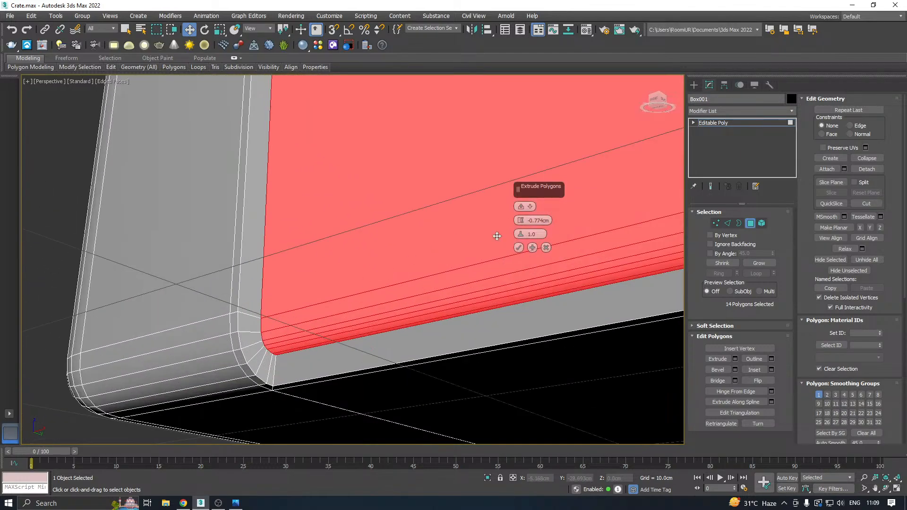
{"action": "left_click_drag", "start_coordinate": [520, 222], "coordinate": [523, 227]}
{"action": "mouse_move", "coordinate": [325, 273]}
{"action": "middle_mouse_down", "text": "alt"}
{"action": "mouse_move", "coordinate": [344, 273]}
{"action": "mouse_move", "coordinate": [337, 262]}
{"action": "middle_mouse_up", "text": "alt"}
{"action": "left_click_drag", "start_coordinate": [520, 220], "coordinate": [522, 230]}
{"action": "scroll", "coordinate": [438, 408], "scroll_direction": "up", "scroll_amount": 2}
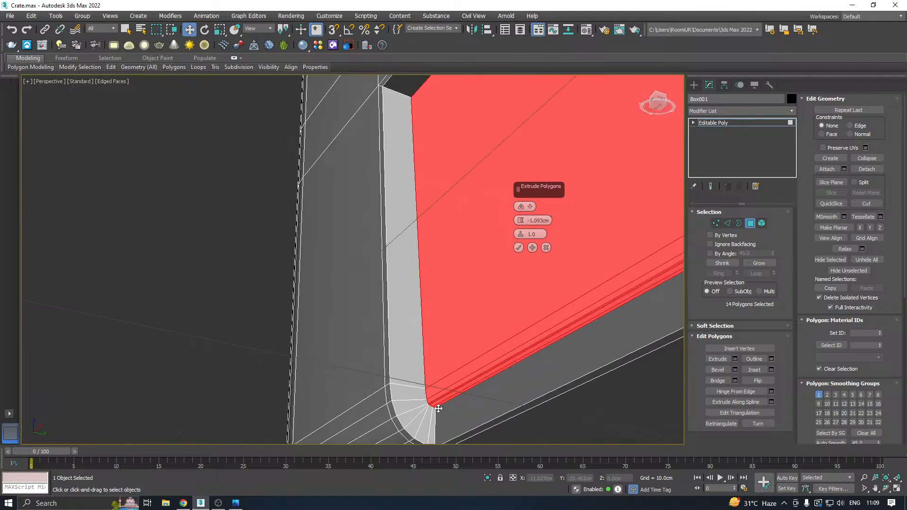
{"action": "scroll", "coordinate": [439, 409], "scroll_direction": "up", "scroll_amount": 3}
{"action": "left_click_drag", "start_coordinate": [521, 221], "coordinate": [519, 220]}
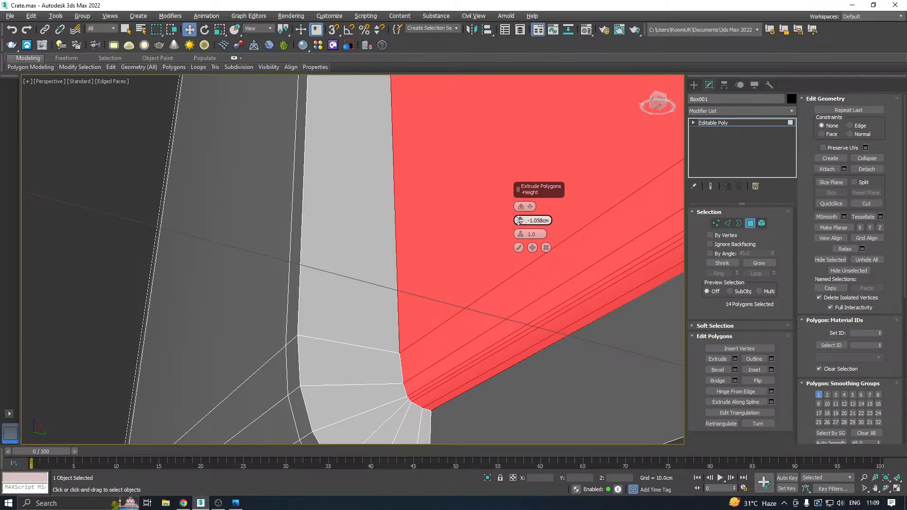
{"action": "scroll", "coordinate": [334, 260], "scroll_direction": "down", "scroll_amount": 4}
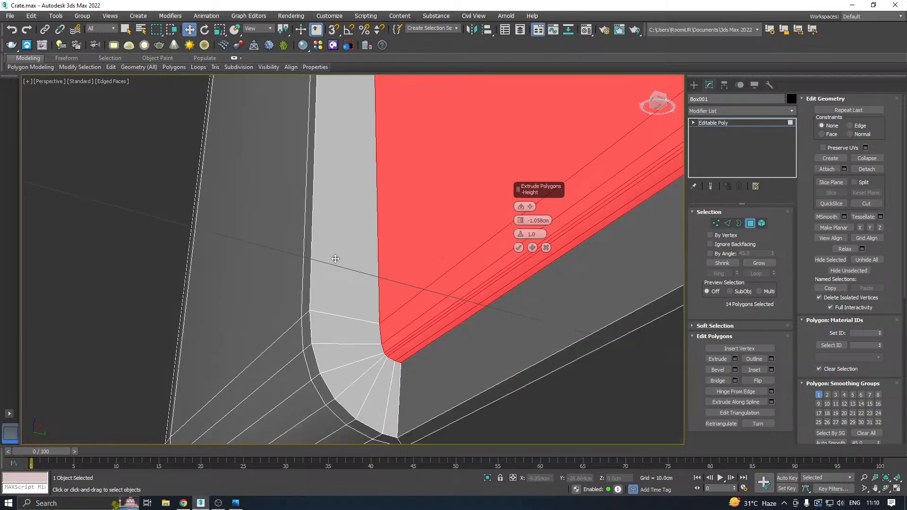
{"action": "left_click", "coordinate": [518, 247]}
Check the recesses' rounded lower corners and leave polygon editing to return to the whole box.
{"action": "scroll", "coordinate": [363, 279], "scroll_direction": "down", "scroll_amount": 4}
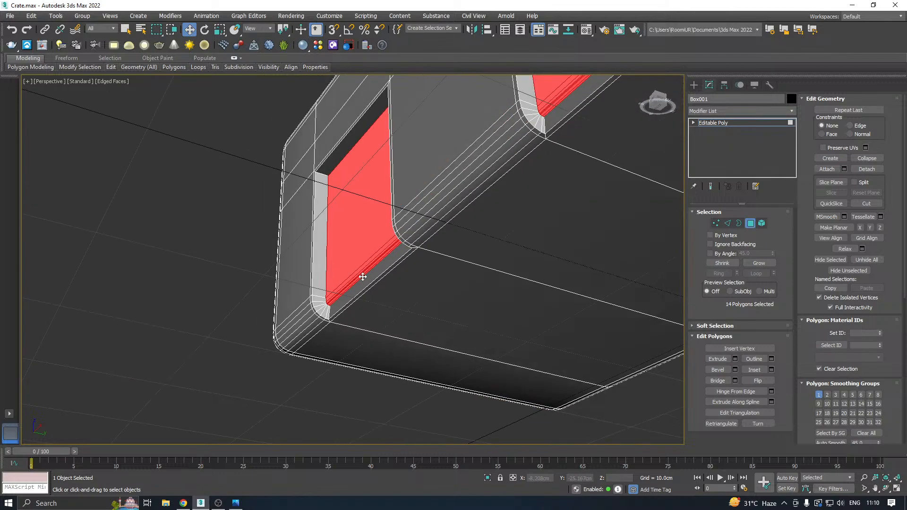
{"action": "middle_click_drag", "start_coordinate": [362, 279], "coordinate": [519, 281], "text": "alt"}
{"action": "scroll", "coordinate": [441, 138], "scroll_direction": "up", "scroll_amount": 10}
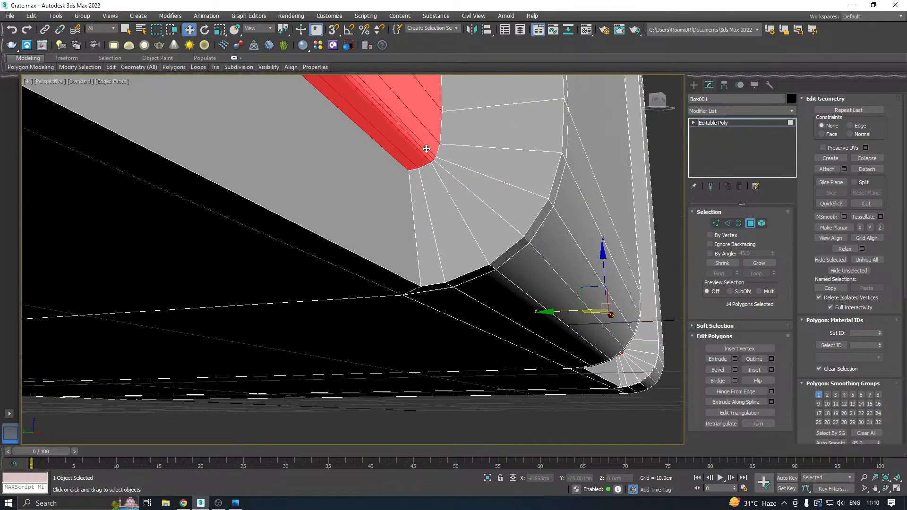
{"action": "scroll", "coordinate": [447, 208], "scroll_direction": "down", "scroll_amount": 8}
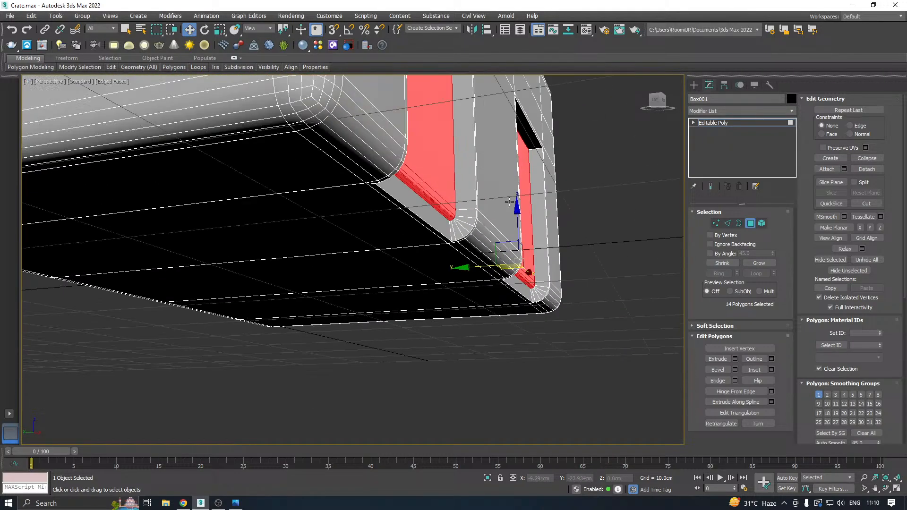
{"action": "middle_click_drag", "start_coordinate": [510, 202], "coordinate": [727, 156], "text": "alt"}
{"action": "left_click", "coordinate": [735, 123]}
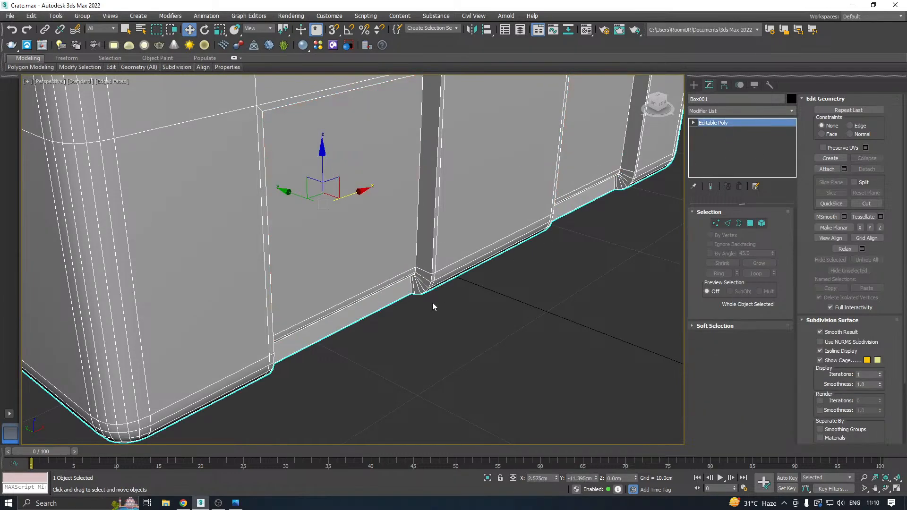
{"action": "scroll", "coordinate": [432, 303], "scroll_direction": "down", "scroll_amount": 10}
{"action": "middle_click_drag", "start_coordinate": [422, 256], "coordinate": [493, 272], "text": "alt"}
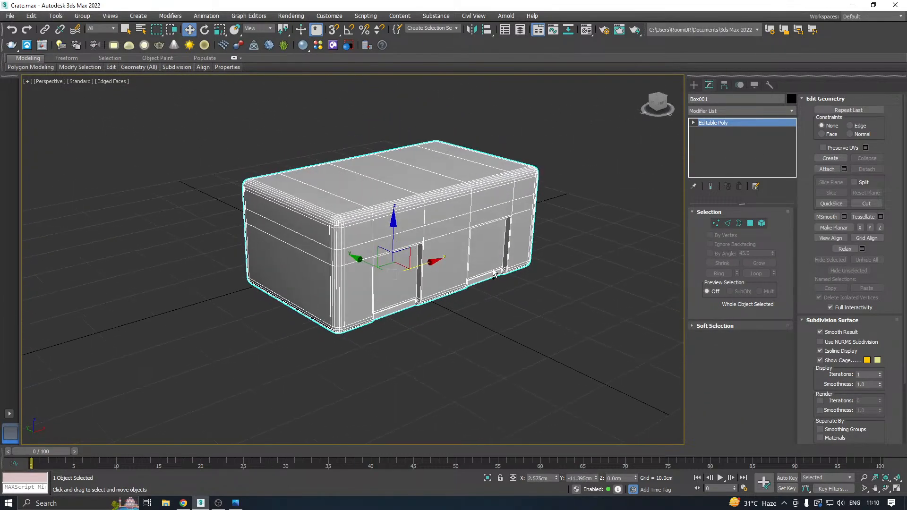
Save a further incremented copy of the scene with the recessed front panels.
{"action": "left_click", "coordinate": [10, 16]}
{"action": "left_click", "coordinate": [43, 105]}
{"action": "left_click", "coordinate": [431, 349]}
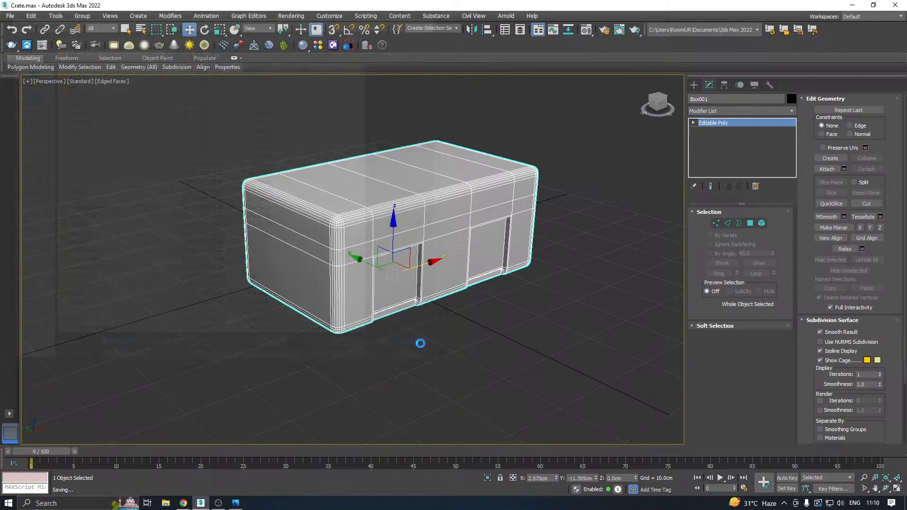
Show the crate in the front view and switch to Chrome.
{"action": "scroll", "coordinate": [437, 316], "scroll_direction": "down", "scroll_amount": 2}
{"action": "key", "text": "f"}
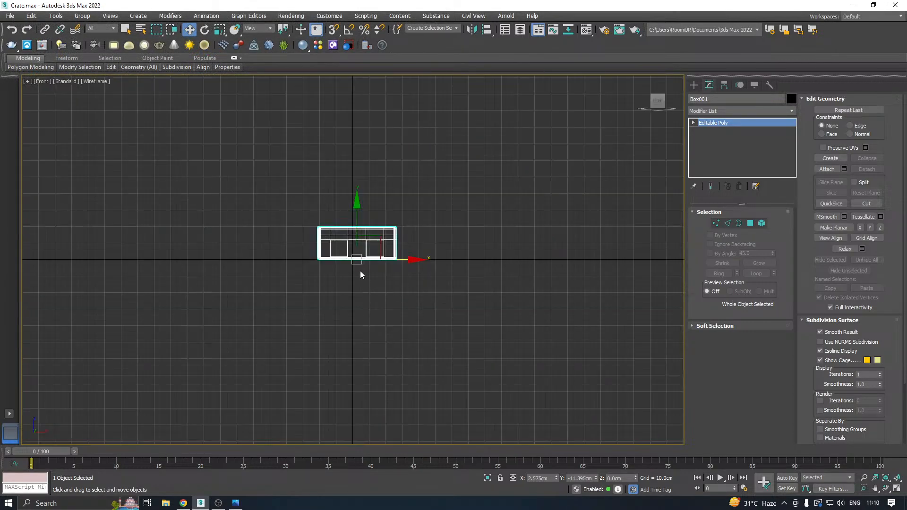
{"action": "scroll", "coordinate": [326, 255], "scroll_direction": "up", "scroll_amount": 5}
{"action": "left_click", "coordinate": [183, 504]}
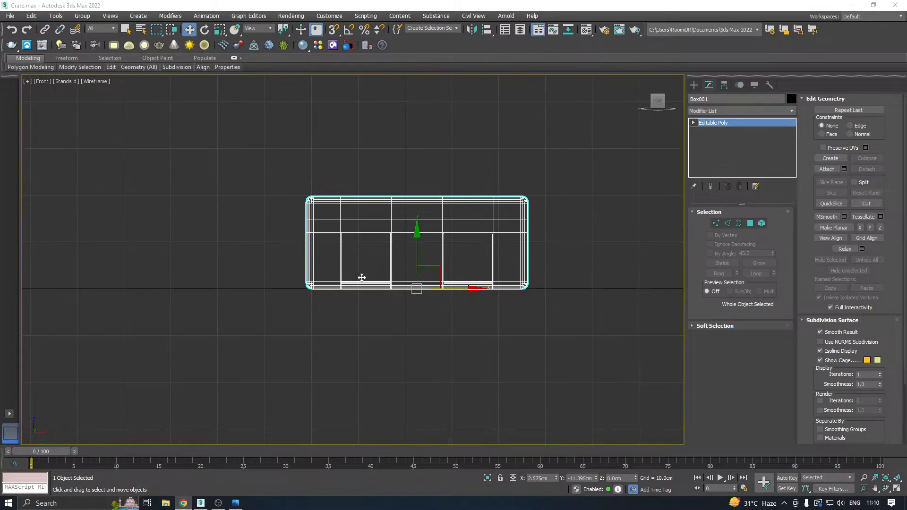
Draw an open U-shaped spline inside the left recessed panel in the front view, about 9.6 cm wide and 10.3 cm tall.
{"action": "scroll", "coordinate": [333, 249], "scroll_direction": "up", "scroll_amount": 3}
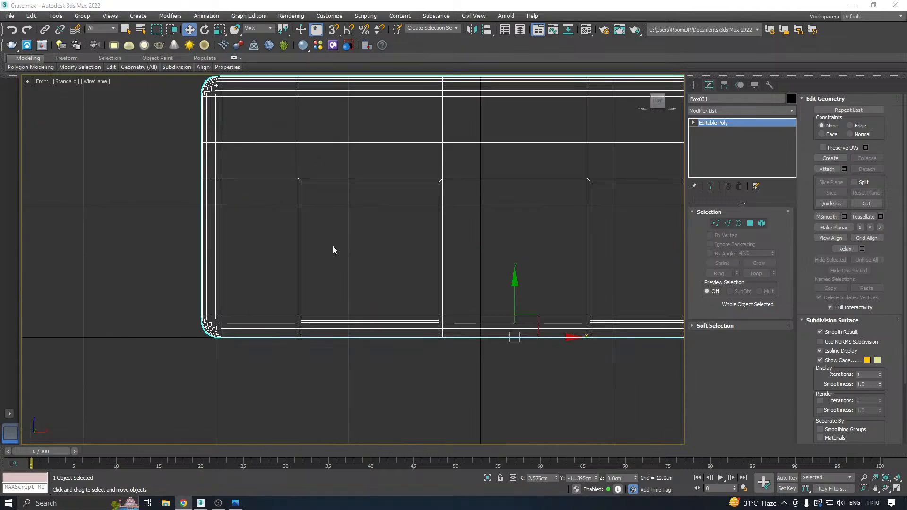
{"action": "left_click", "coordinate": [235, 503]}
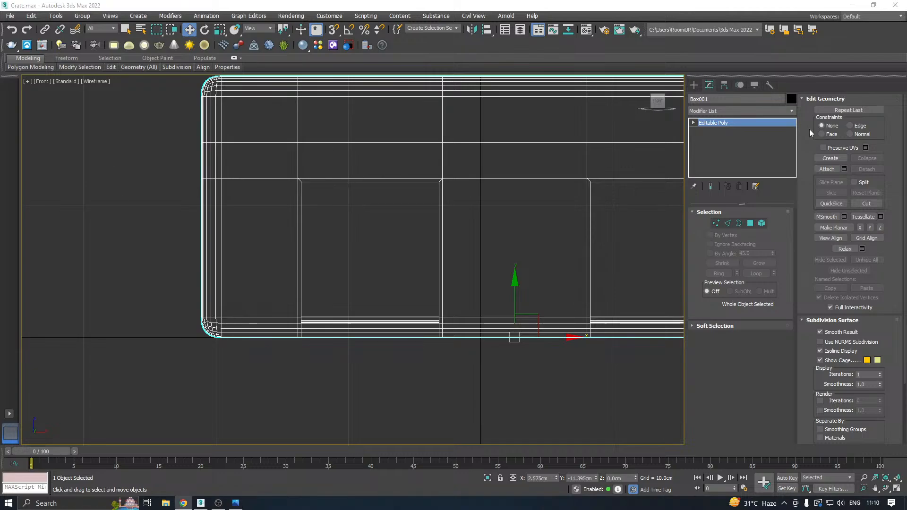
{"action": "left_click", "coordinate": [694, 85]}
{"action": "left_click", "coordinate": [706, 100]}
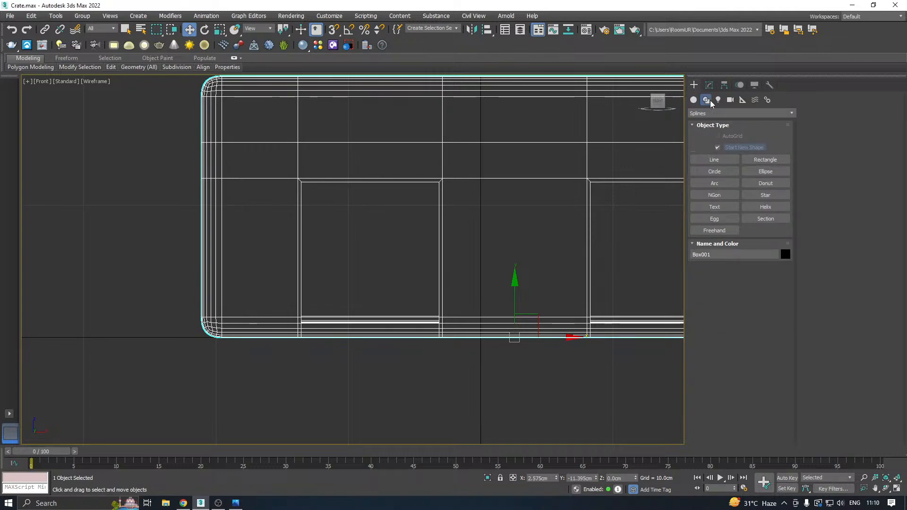
{"action": "left_click", "coordinate": [715, 159]}
{"action": "middle_click_drag", "start_coordinate": [381, 233], "coordinate": [295, 230]}
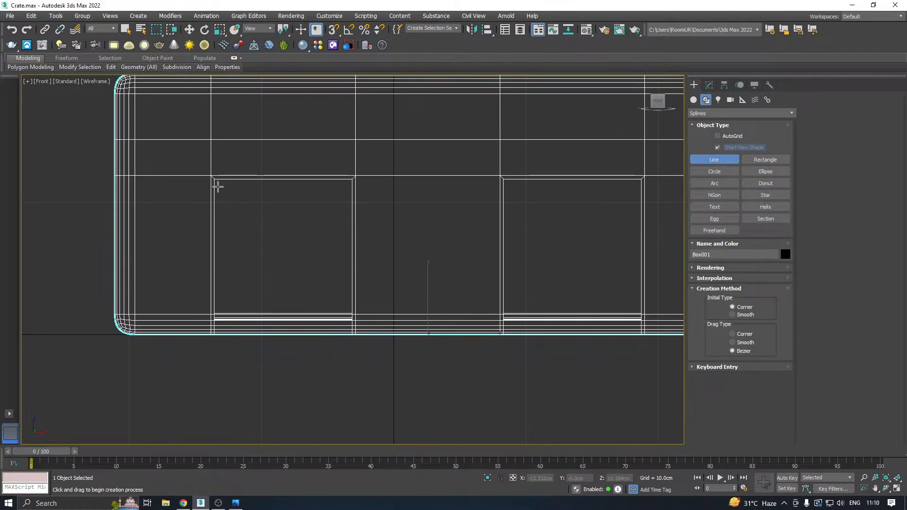
{"action": "left_click", "coordinate": [219, 187]}
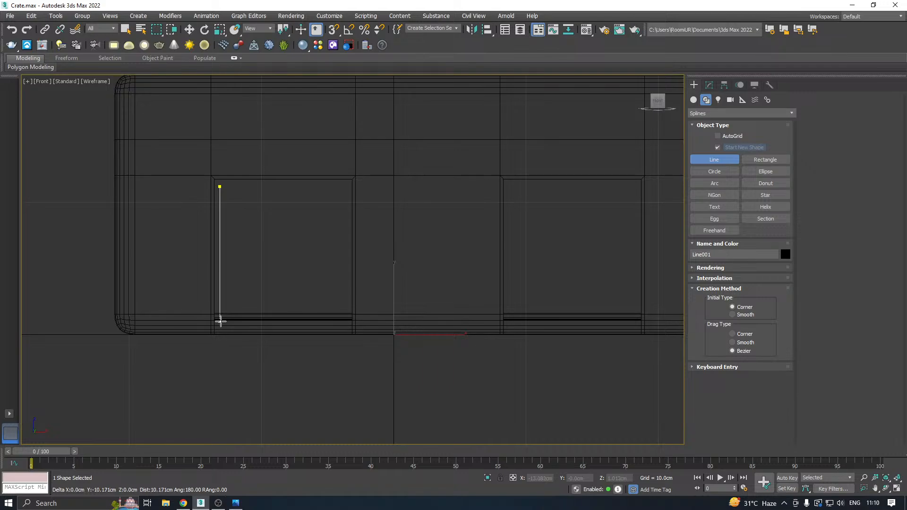
{"action": "left_click", "coordinate": [220, 325]}
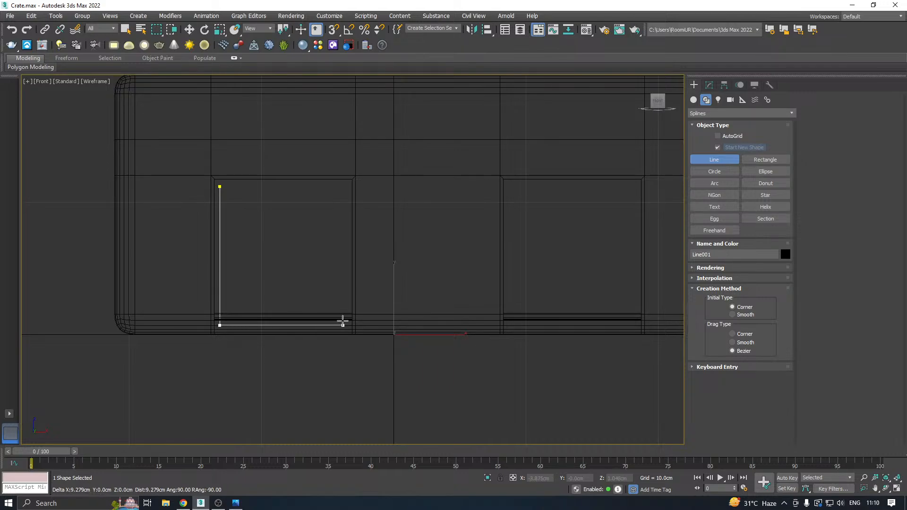
{"action": "left_click", "coordinate": [347, 325]}
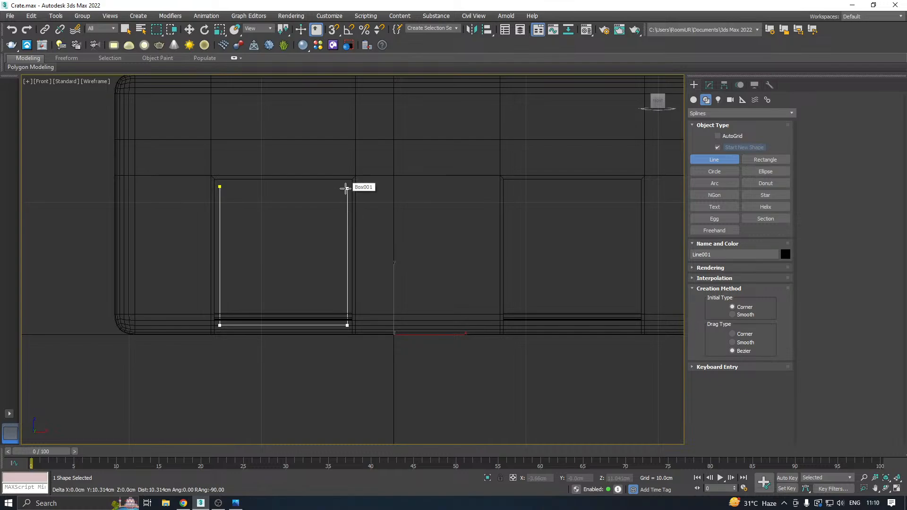
{"action": "left_click", "coordinate": [346, 188]}
{"action": "right_click", "coordinate": [382, 144]}
{"action": "right_click", "coordinate": [382, 140]}
Move the U-shaped line forward in the perspective view to Y -24.528 cm so it sits at the left front recess.
{"action": "key", "text": "p"}
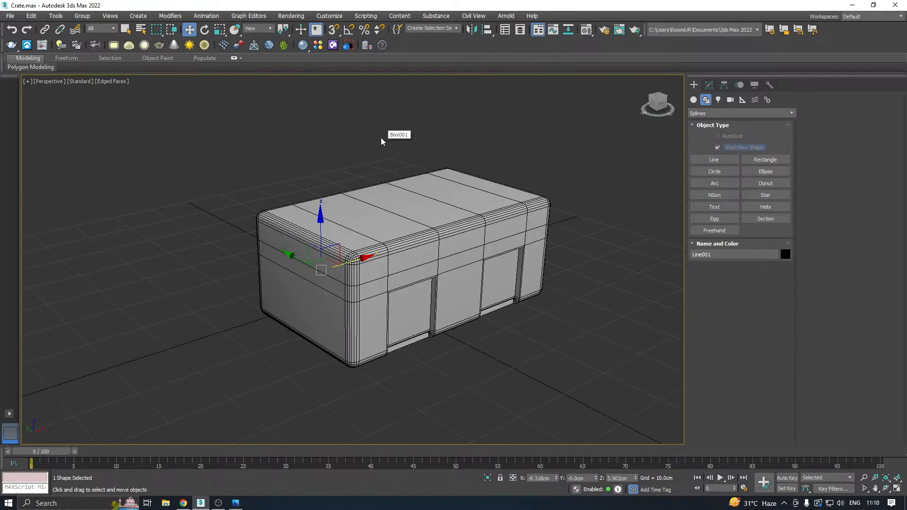
{"action": "middle_click_drag", "start_coordinate": [406, 229], "coordinate": [373, 208], "text": "alt"}
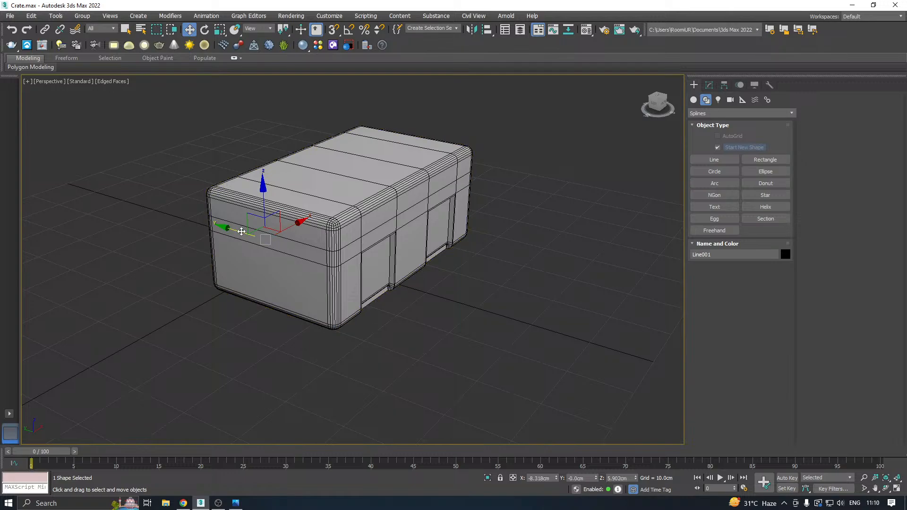
{"action": "left_click_drag", "start_coordinate": [242, 231], "coordinate": [364, 255]}
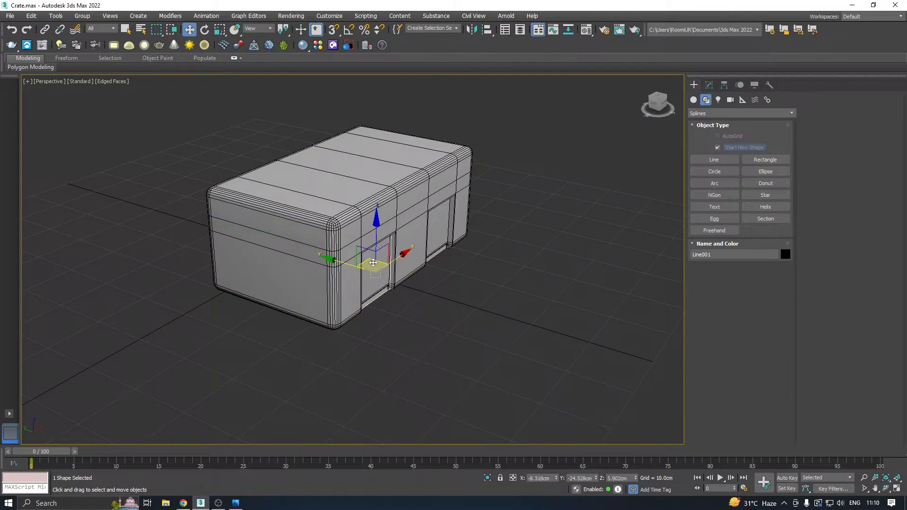
{"action": "scroll", "coordinate": [373, 263], "scroll_direction": "up", "scroll_amount": 5}
Enable the line in the renderer and viewport with a rectangular section of 1.44 cm length and 1.38 cm width.
{"action": "left_click", "coordinate": [708, 85]}
{"action": "middle_click_drag", "start_coordinate": [486, 185], "coordinate": [468, 174], "text": "alt"}
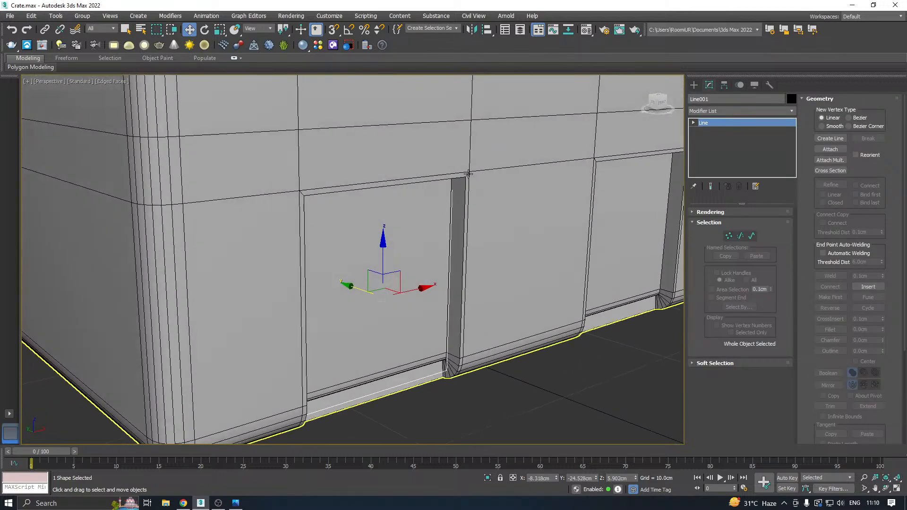
{"action": "left_click", "coordinate": [705, 212]}
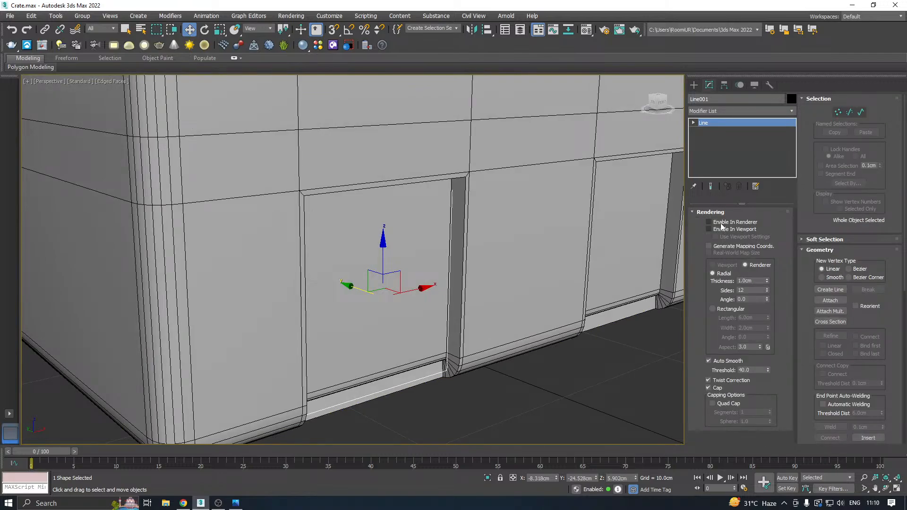
{"action": "left_click", "coordinate": [722, 221]}
{"action": "left_click", "coordinate": [721, 229]}
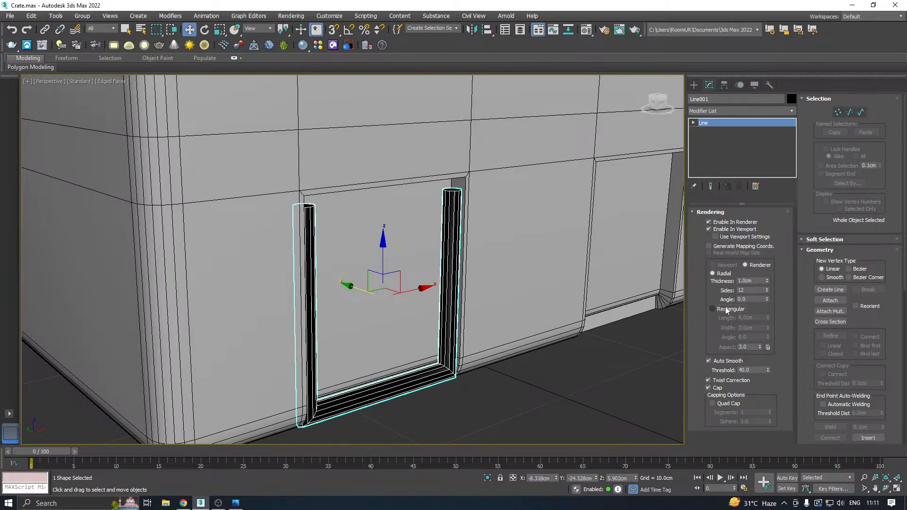
{"action": "left_click", "coordinate": [712, 309]}
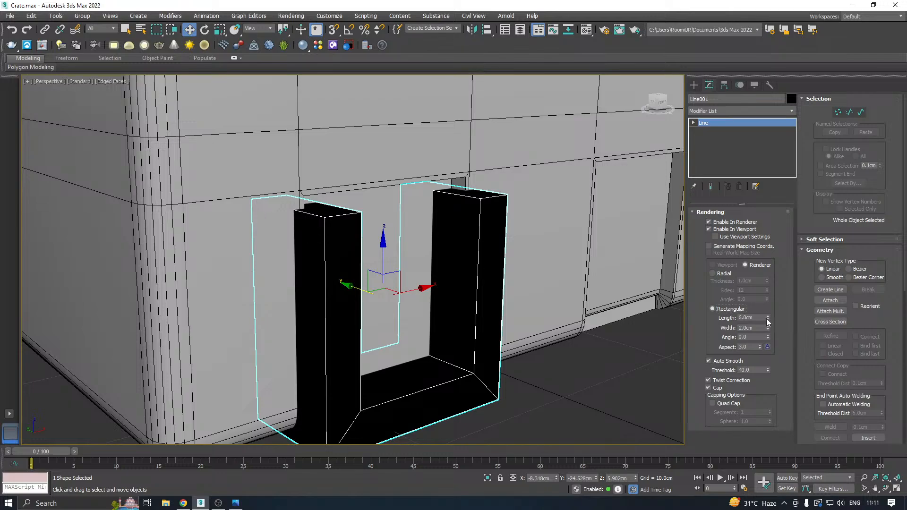
{"action": "left_click_drag", "start_coordinate": [767, 321], "coordinate": [783, 361]}
{"action": "left_click_drag", "start_coordinate": [768, 328], "coordinate": [774, 354]}
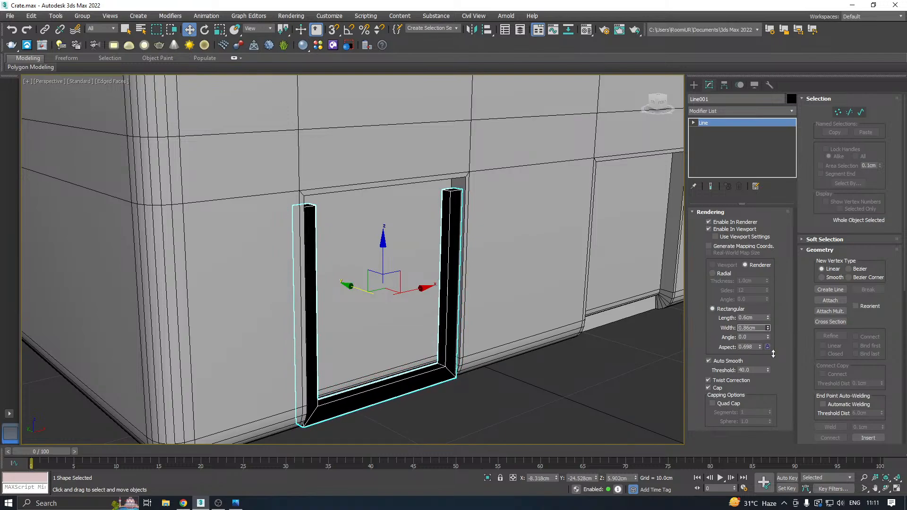
{"action": "left_click_drag", "start_coordinate": [768, 317], "coordinate": [759, 276]}
{"action": "left_click_drag", "start_coordinate": [767, 328], "coordinate": [765, 316]}
{"action": "scroll", "coordinate": [552, 259], "scroll_direction": "up", "scroll_amount": 1}
{"action": "middle_click_drag", "start_coordinate": [552, 258], "coordinate": [526, 254], "text": "alt"}
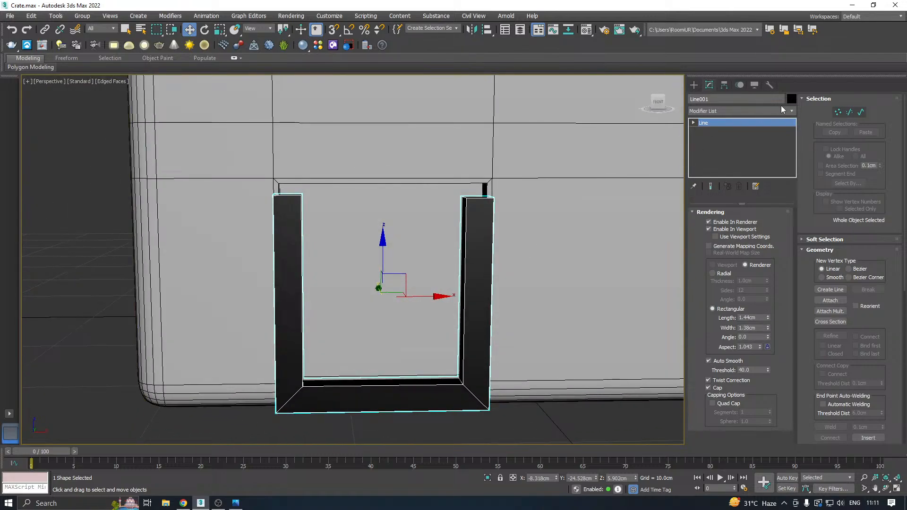
Assign the 01 - Default physical material to the U-shaped frame.
{"action": "key", "text": "m"}
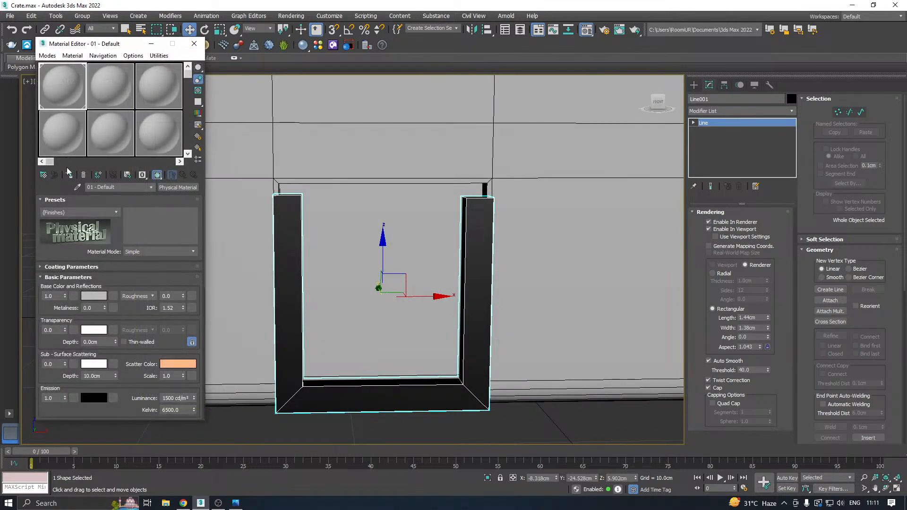
{"action": "left_click", "coordinate": [75, 177]}
{"action": "key", "text": "m"}
Shift the two vertices of the frame's left upright inward so the upright lies inside the recess.
{"action": "left_click", "coordinate": [701, 124]}
{"action": "scroll", "coordinate": [369, 183], "scroll_direction": "down", "scroll_amount": 3}
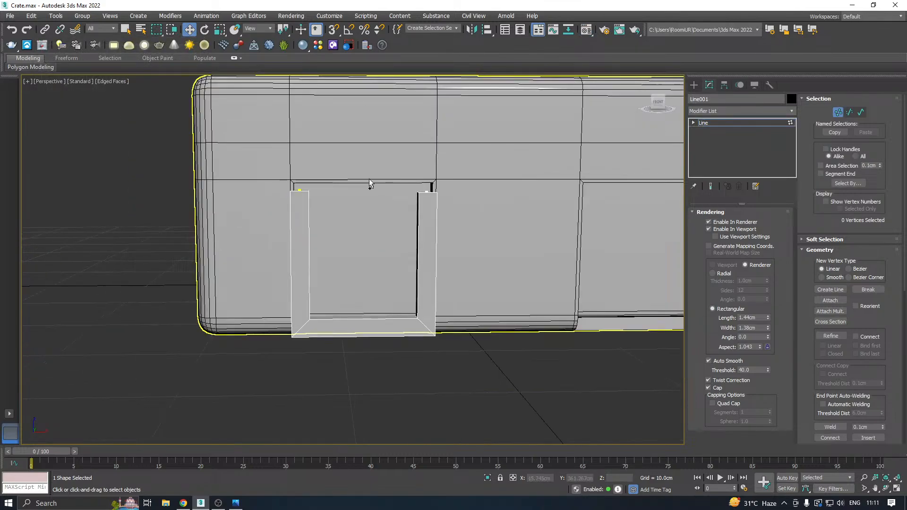
{"action": "middle_click_drag", "start_coordinate": [370, 183], "coordinate": [327, 186], "text": "alt"}
{"action": "left_click_drag", "start_coordinate": [339, 388], "coordinate": [339, 389]}
{"action": "scroll", "coordinate": [285, 239], "scroll_direction": "up", "scroll_amount": 2}
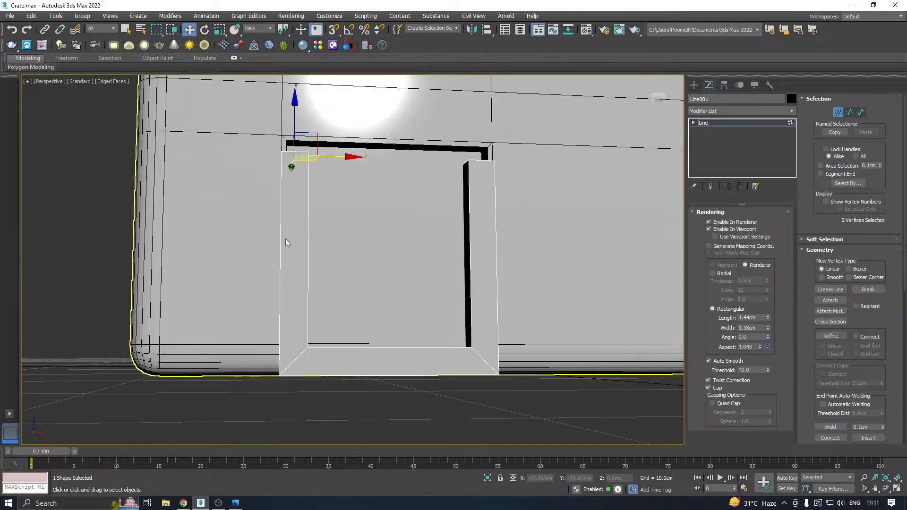
{"action": "left_click_drag", "start_coordinate": [344, 155], "coordinate": [352, 155]}
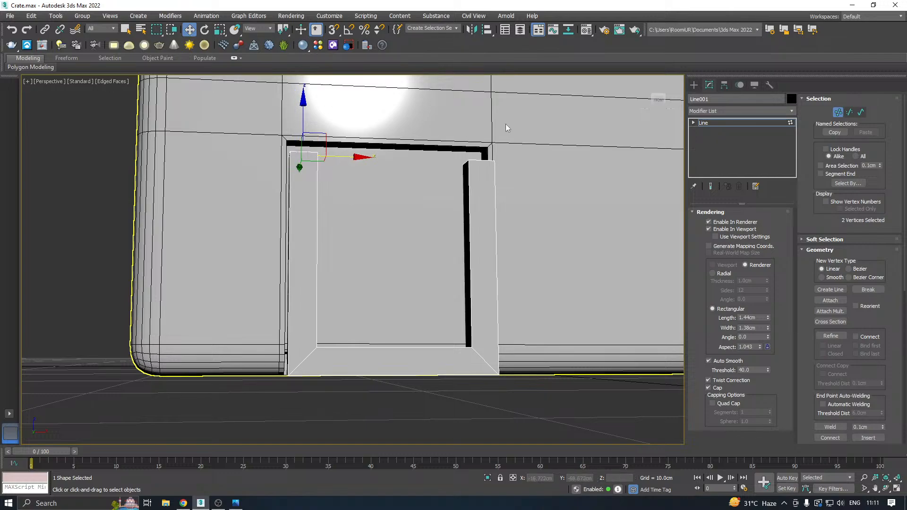
Shift the frame's right upright vertices inward and raise its two bottom vertices above the recess's lower edge.
{"action": "left_click_drag", "start_coordinate": [399, 460], "coordinate": [402, 458]}
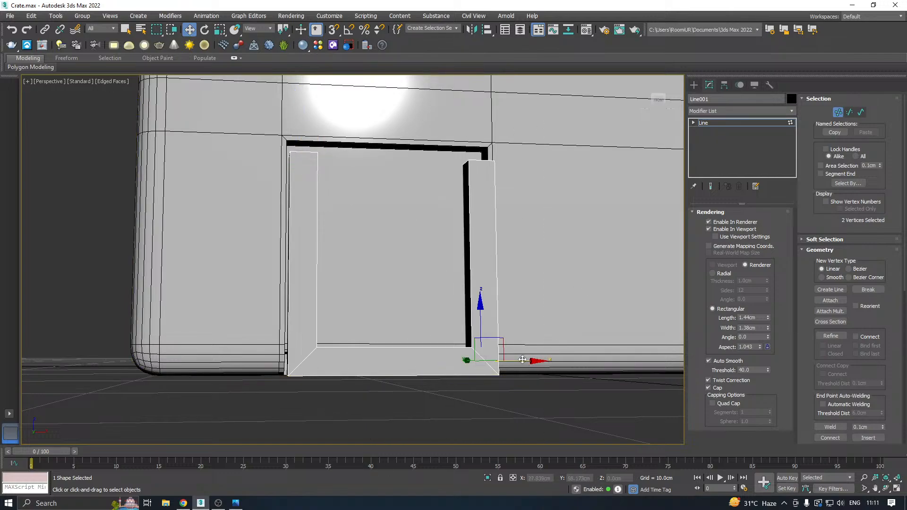
{"action": "left_click_drag", "start_coordinate": [522, 360], "coordinate": [515, 360]}
{"action": "left_click_drag", "start_coordinate": [148, 430], "coordinate": [148, 429]}
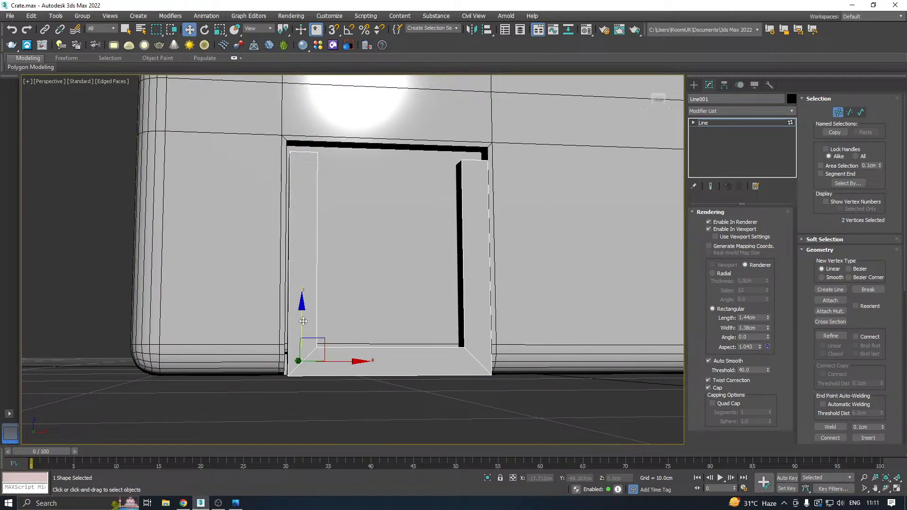
{"action": "left_click_drag", "start_coordinate": [303, 321], "coordinate": [309, 283]}
Examine the frame's fit in the recess from several angles and compare it with the reference photo.
{"action": "middle_click_drag", "start_coordinate": [388, 273], "coordinate": [425, 284], "text": "alt"}
{"action": "scroll", "coordinate": [323, 309], "scroll_direction": "down", "scroll_amount": 3}
{"action": "scroll", "coordinate": [363, 289], "scroll_direction": "down", "scroll_amount": 5}
{"action": "scroll", "coordinate": [359, 295], "scroll_direction": "up", "scroll_amount": 3}
{"action": "middle_click_drag", "start_coordinate": [358, 292], "coordinate": [478, 286], "text": "alt"}
{"action": "scroll", "coordinate": [364, 288], "scroll_direction": "down", "scroll_amount": 6}
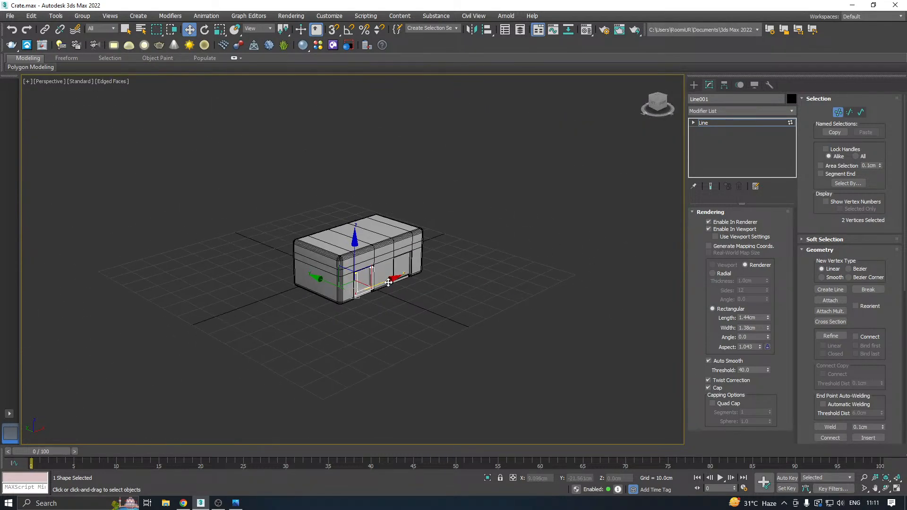
{"action": "scroll", "coordinate": [368, 288], "scroll_direction": "up", "scroll_amount": 3}
{"action": "left_click", "coordinate": [236, 503]}
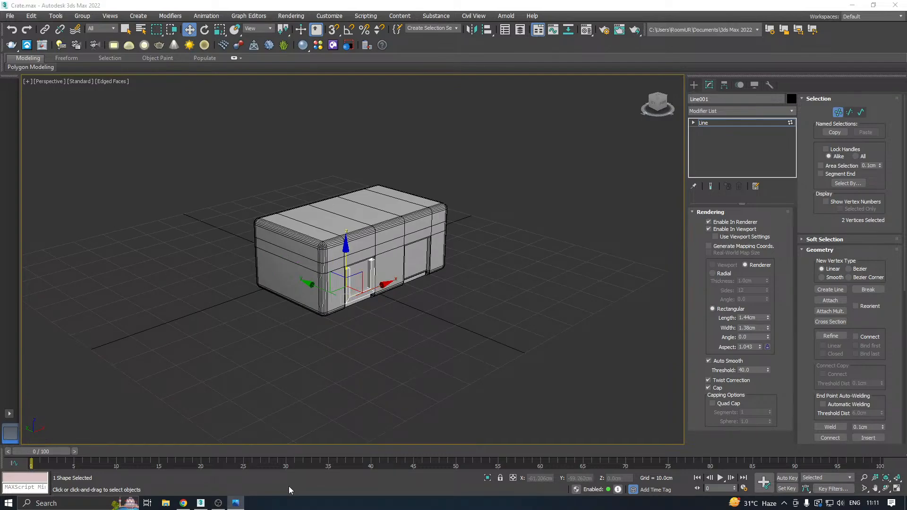
Move the two vertices of the frame's right upright about 0.3 cm further inward.
{"action": "middle_click_drag", "start_coordinate": [407, 359], "coordinate": [378, 269], "text": "alt"}
{"action": "scroll", "coordinate": [364, 280], "scroll_direction": "up", "scroll_amount": 4}
{"action": "scroll", "coordinate": [369, 290], "scroll_direction": "up", "scroll_amount": 3}
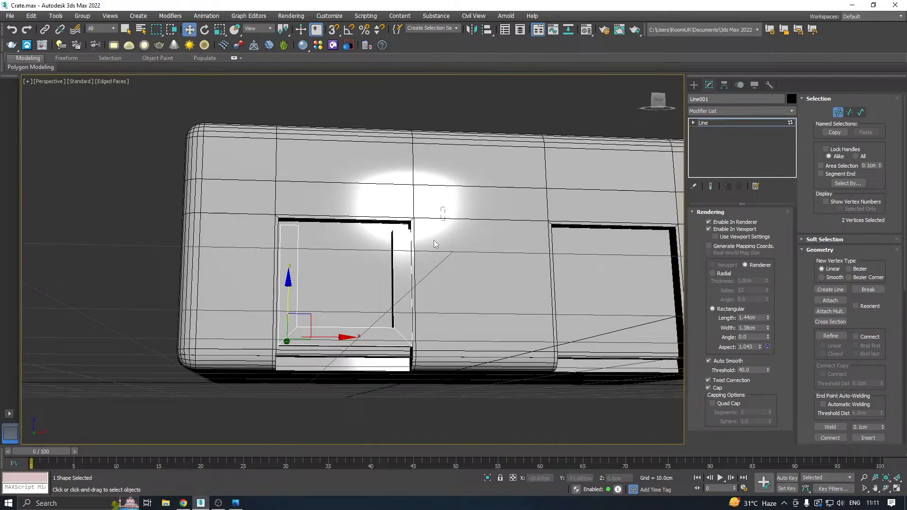
{"action": "left_click_drag", "start_coordinate": [434, 240], "coordinate": [343, 413]}
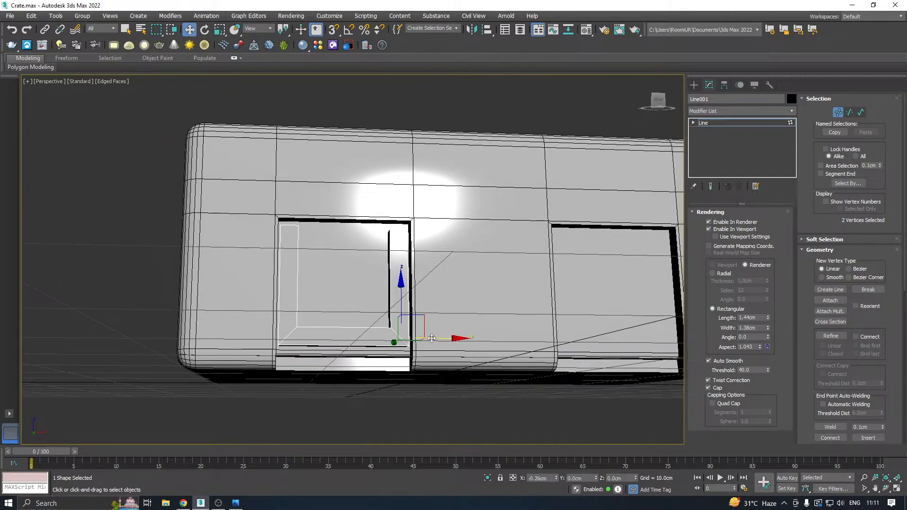
{"action": "middle_click_drag", "start_coordinate": [435, 339], "coordinate": [322, 310], "text": "alt"}
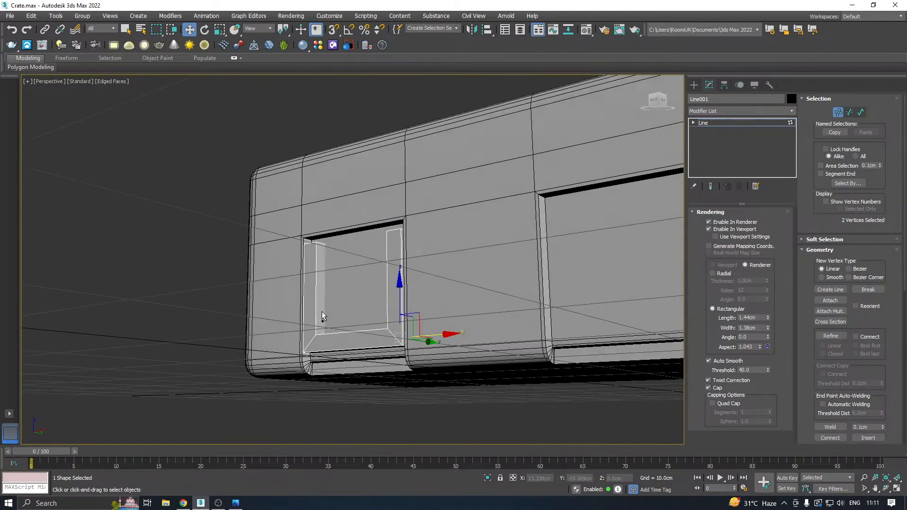
Refine the frame's rectangular section to a length of 0.741 cm and a width of 1.312 cm.
{"action": "middle_click_drag", "start_coordinate": [387, 293], "coordinate": [409, 283], "text": "alt"}
{"action": "middle_click_drag", "start_coordinate": [314, 386], "coordinate": [351, 365], "text": "alt"}
{"action": "scroll", "coordinate": [370, 333], "scroll_direction": "up", "scroll_amount": 4}
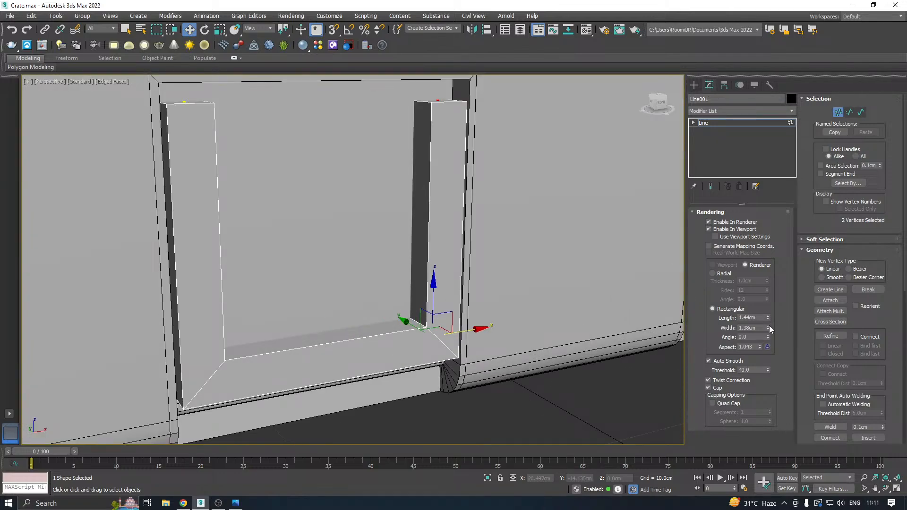
{"action": "left_click_drag", "start_coordinate": [769, 328], "coordinate": [773, 339]}
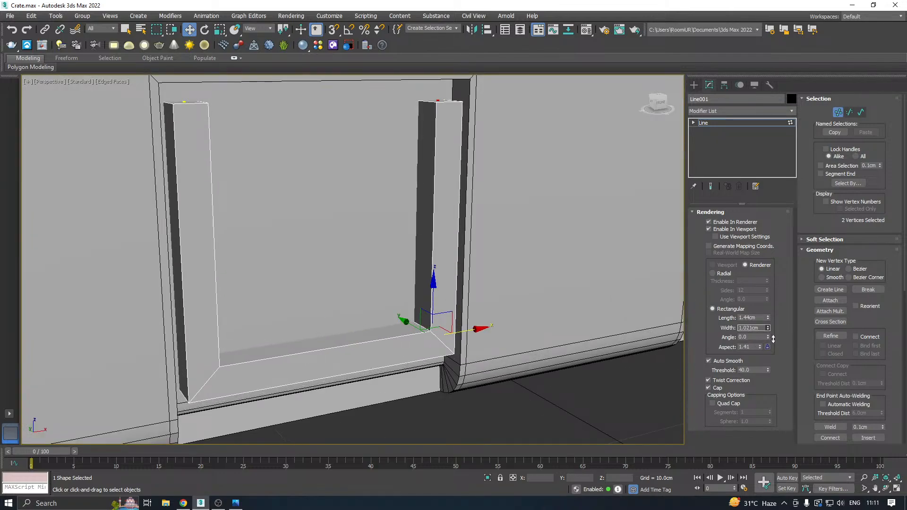
{"action": "scroll", "coordinate": [499, 308], "scroll_direction": "down", "scroll_amount": 8}
{"action": "middle_click_drag", "start_coordinate": [500, 308], "coordinate": [283, 278], "text": "alt"}
{"action": "scroll", "coordinate": [282, 277], "scroll_direction": "up", "scroll_amount": 5}
{"action": "middle_click_drag", "start_coordinate": [347, 280], "coordinate": [398, 265], "text": "alt"}
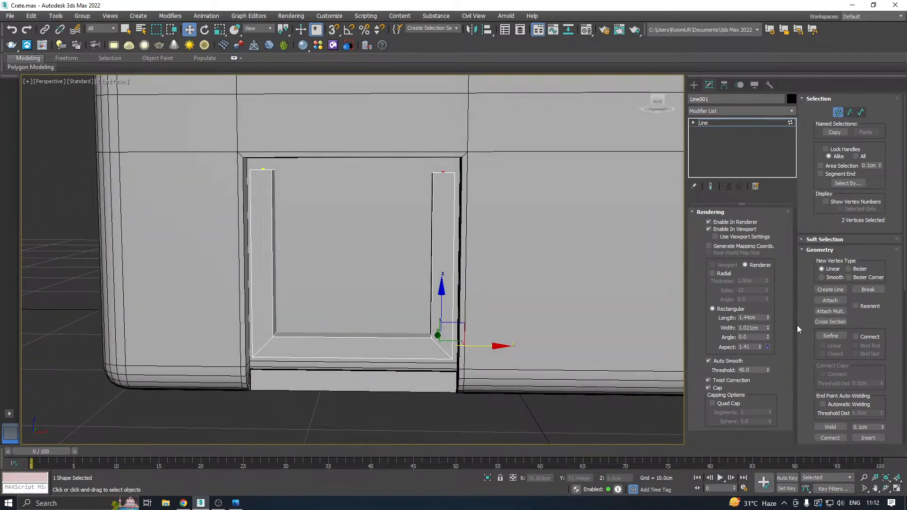
{"action": "left_click_drag", "start_coordinate": [768, 318], "coordinate": [771, 338]}
{"action": "middle_click_drag", "start_coordinate": [444, 302], "coordinate": [496, 327], "text": "alt"}
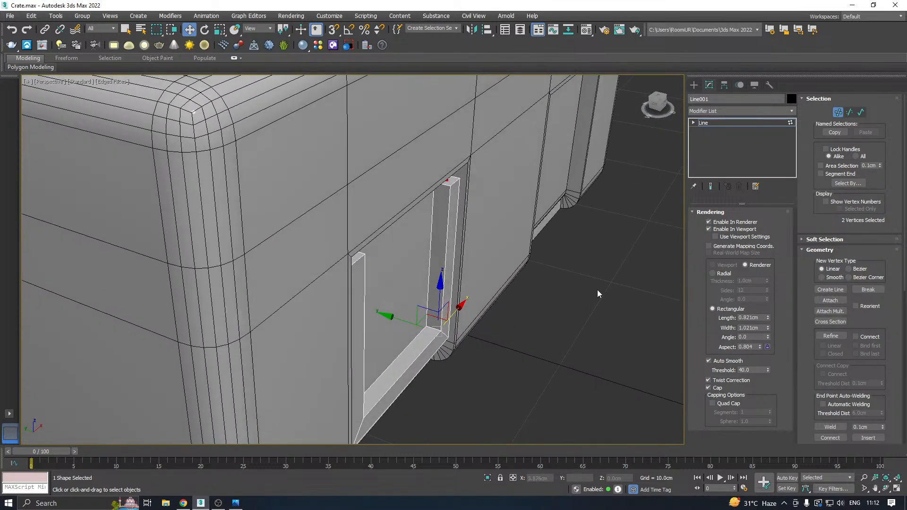
{"action": "left_click_drag", "start_coordinate": [768, 318], "coordinate": [759, 305]}
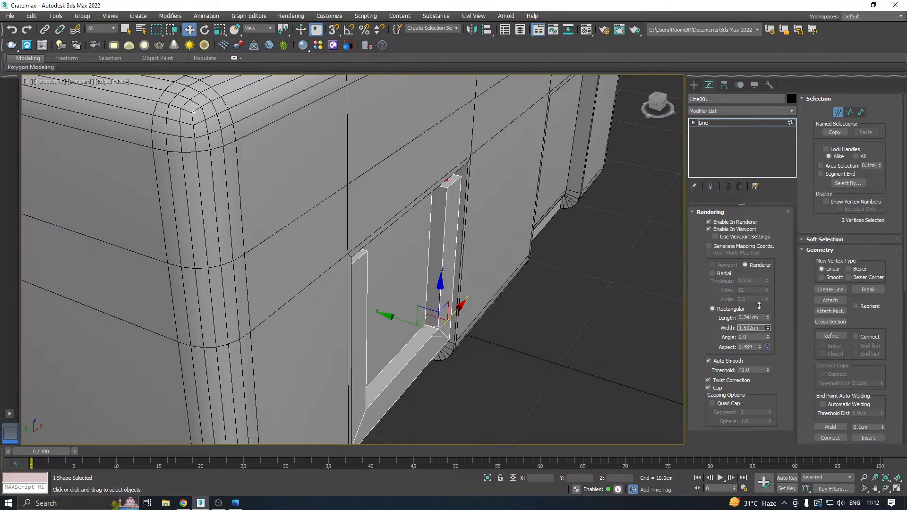
{"action": "middle_click_drag", "start_coordinate": [480, 286], "coordinate": [416, 265], "text": "alt"}
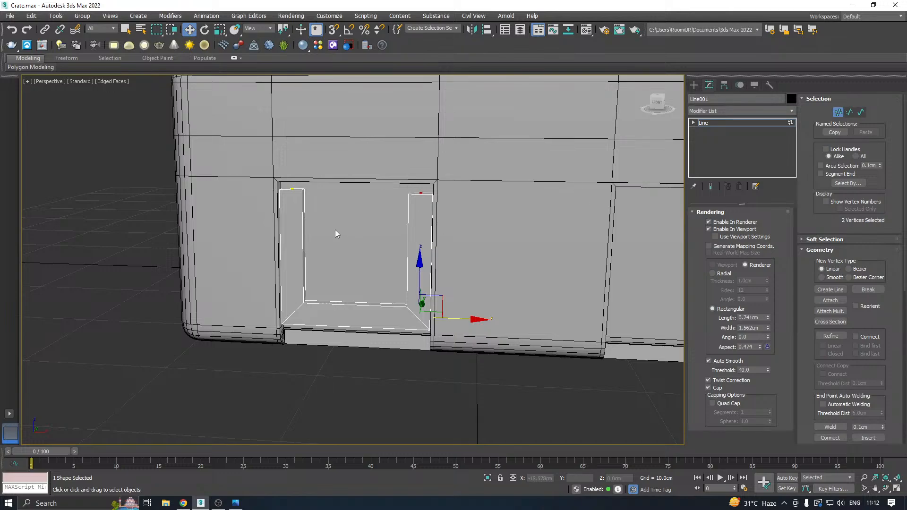
{"action": "left_click_drag", "start_coordinate": [769, 327], "coordinate": [769, 343]}
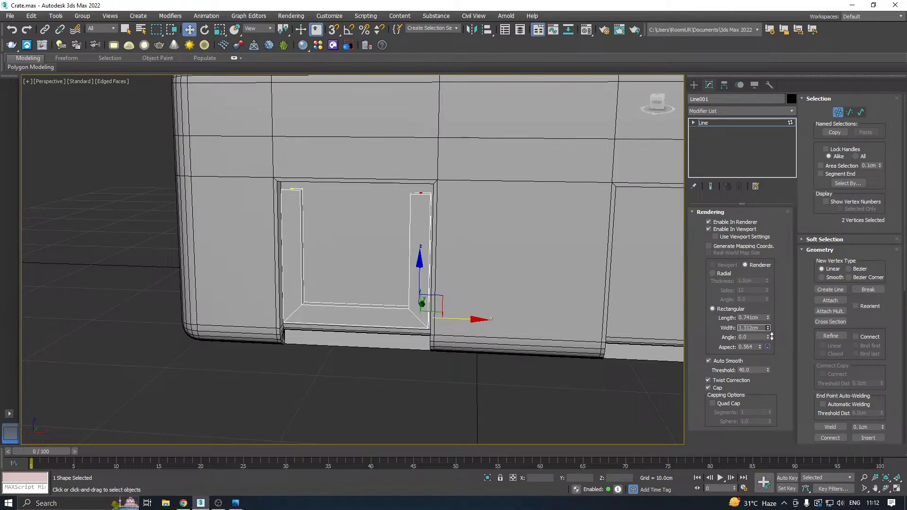
Enable mapping coordinate generation for the U-shaped frame's spline.
{"action": "right_click", "coordinate": [766, 136]}
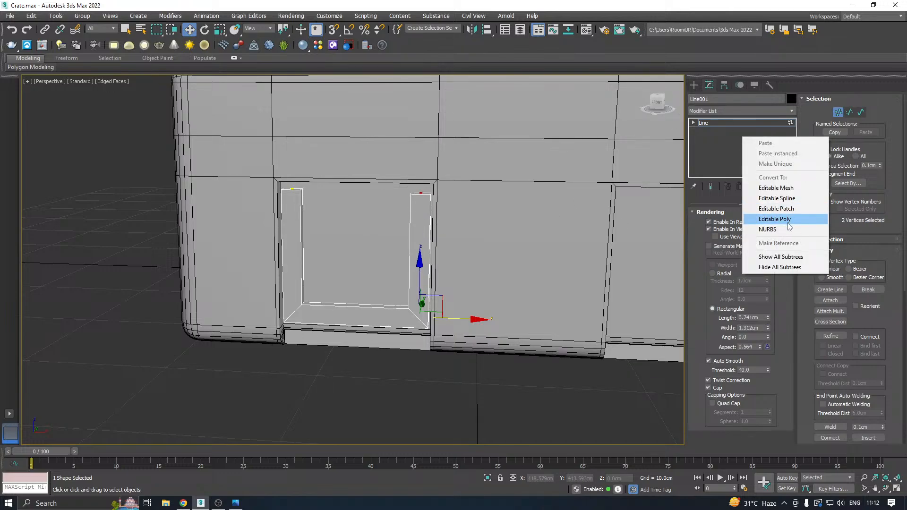
{"action": "left_click", "coordinate": [707, 240]}
{"action": "left_click", "coordinate": [708, 245]}
{"action": "right_click", "coordinate": [725, 137]}
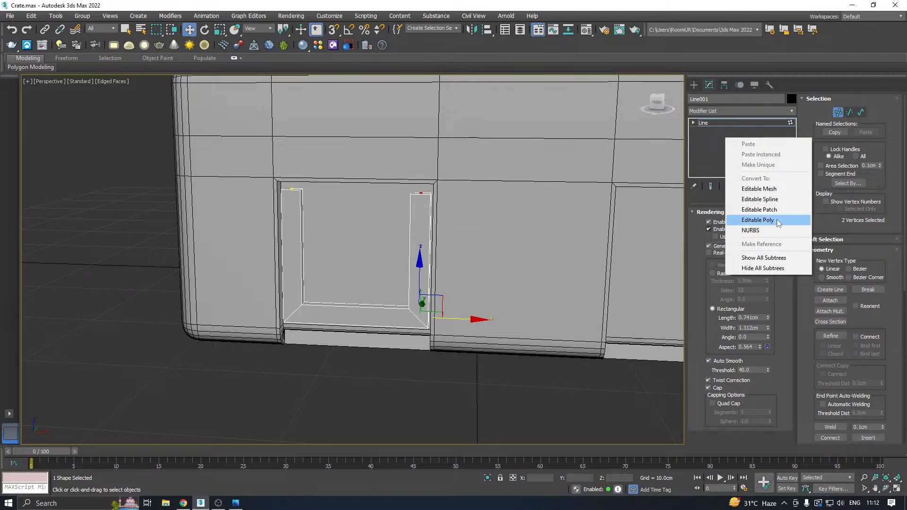
{"action": "left_click", "coordinate": [366, 330]}
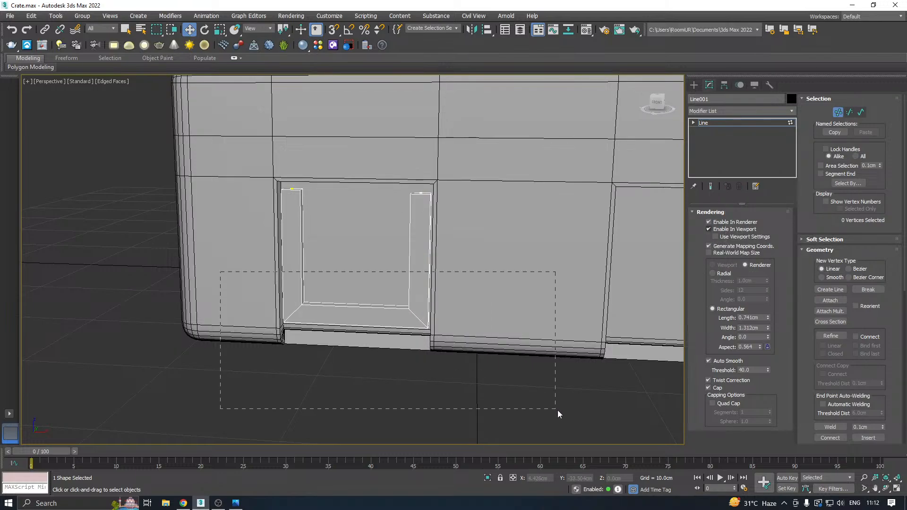
Fillet the two bottom corner vertices of the frame into wide rounded bends.
{"action": "left_click_drag", "start_coordinate": [557, 410], "coordinate": [557, 410]}
{"action": "middle_click_drag", "start_coordinate": [456, 344], "coordinate": [499, 316], "text": "alt"}
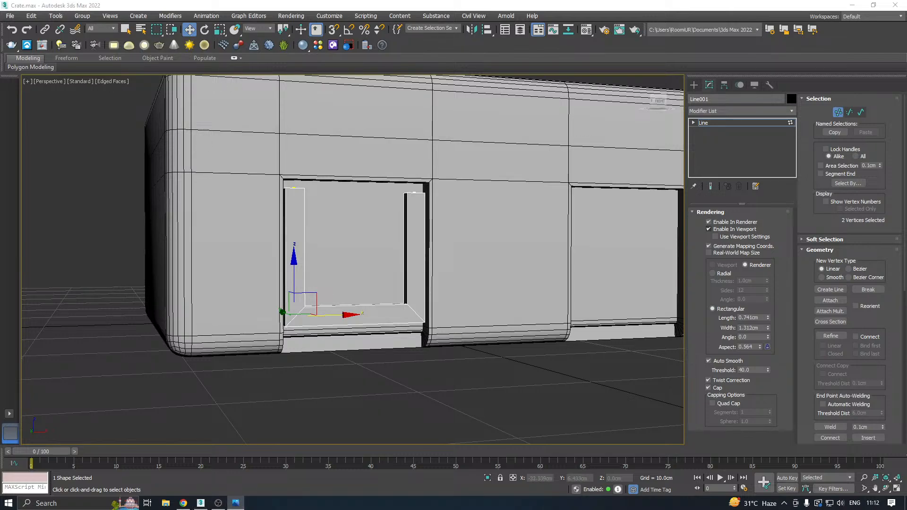
{"action": "middle_click_drag", "start_coordinate": [499, 319], "coordinate": [426, 321], "text": "alt"}
{"action": "scroll", "coordinate": [874, 321], "scroll_direction": "down", "scroll_amount": 3}
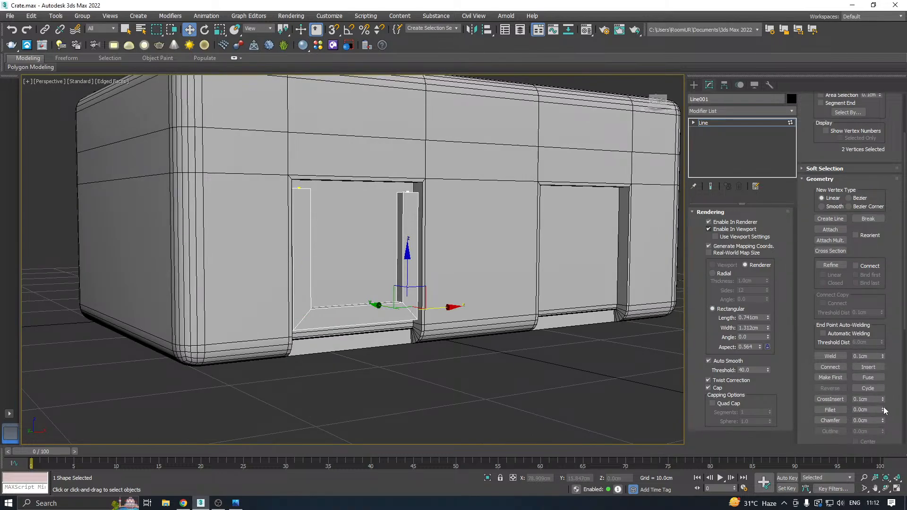
{"action": "left_click_drag", "start_coordinate": [883, 410], "coordinate": [889, 401]}
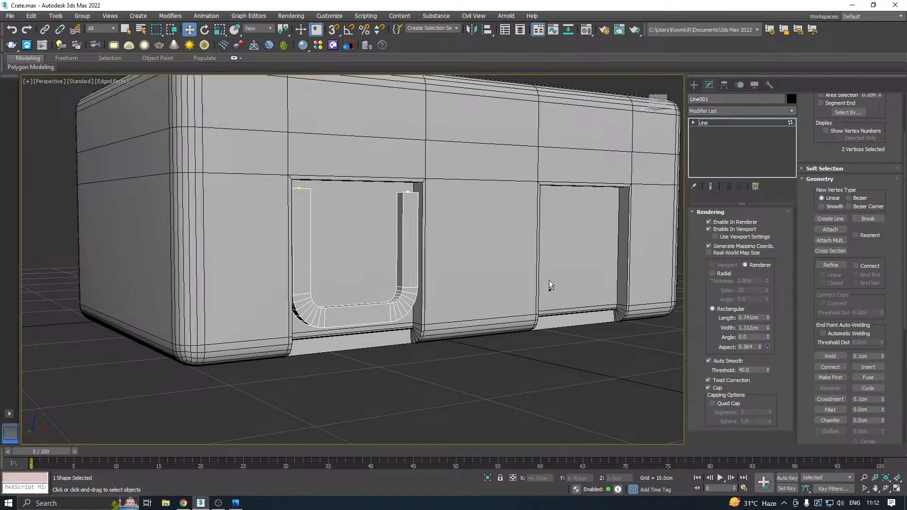
Set the frame spline's interpolation to 8 steps to smooth its rounded corners.
{"action": "scroll", "coordinate": [498, 311], "scroll_direction": "up", "scroll_amount": 3}
{"action": "scroll", "coordinate": [310, 286], "scroll_direction": "up", "scroll_amount": 4}
{"action": "middle_click_drag", "start_coordinate": [366, 302], "coordinate": [435, 249], "text": "alt"}
{"action": "middle_click_drag", "start_coordinate": [317, 333], "coordinate": [313, 359], "text": "alt"}
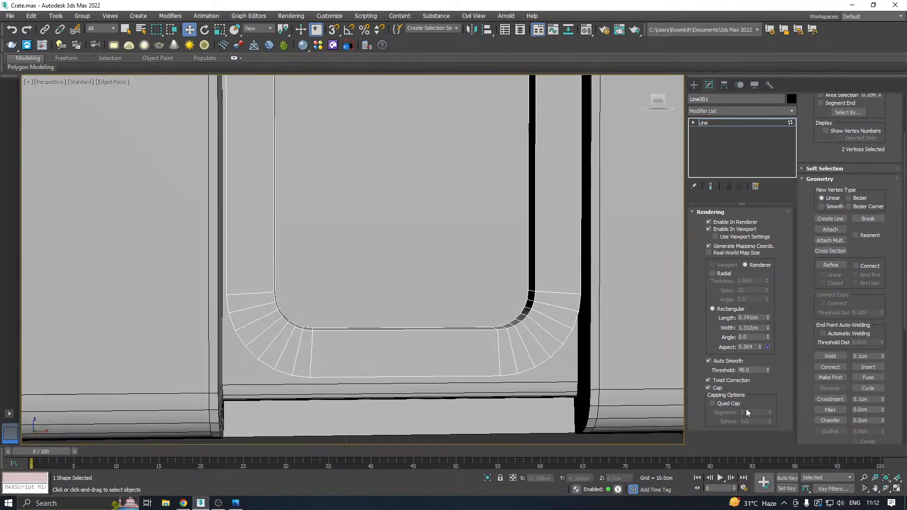
{"action": "scroll", "coordinate": [815, 211], "scroll_direction": "up", "scroll_amount": 3}
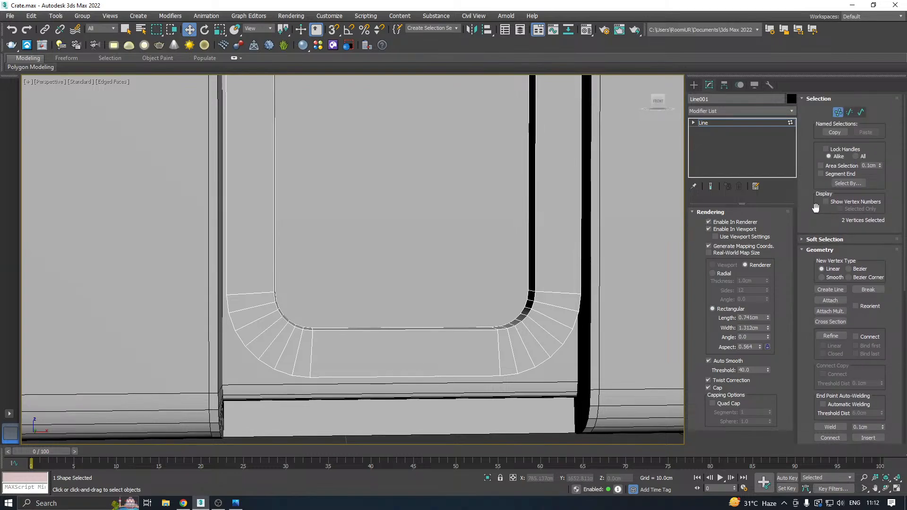
{"action": "scroll", "coordinate": [816, 196], "scroll_direction": "down", "scroll_amount": 5}
{"action": "scroll", "coordinate": [818, 414], "scroll_direction": "down", "scroll_amount": 5}
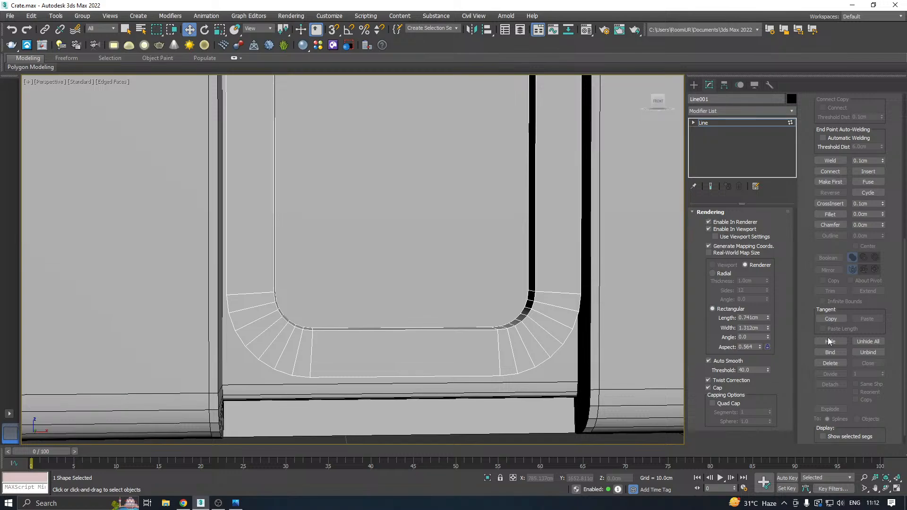
{"action": "scroll", "coordinate": [826, 339], "scroll_direction": "down", "scroll_amount": 1}
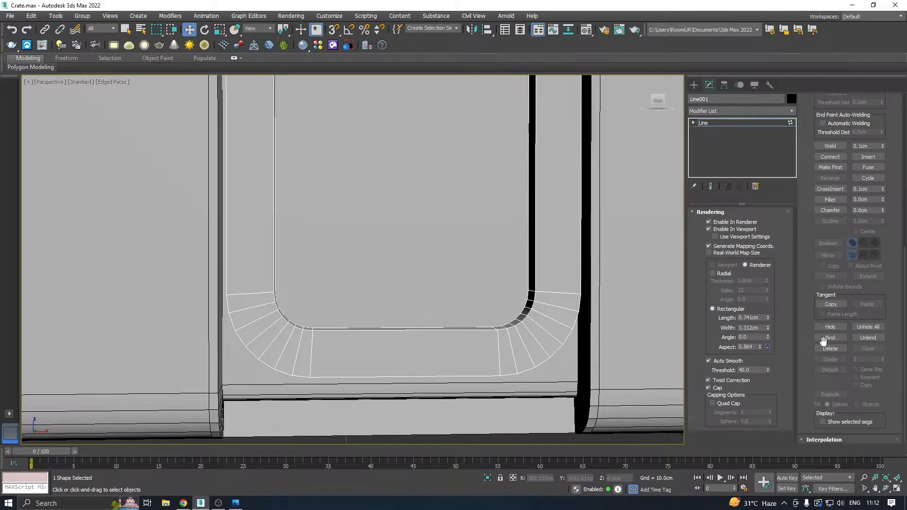
{"action": "left_click", "coordinate": [809, 438]}
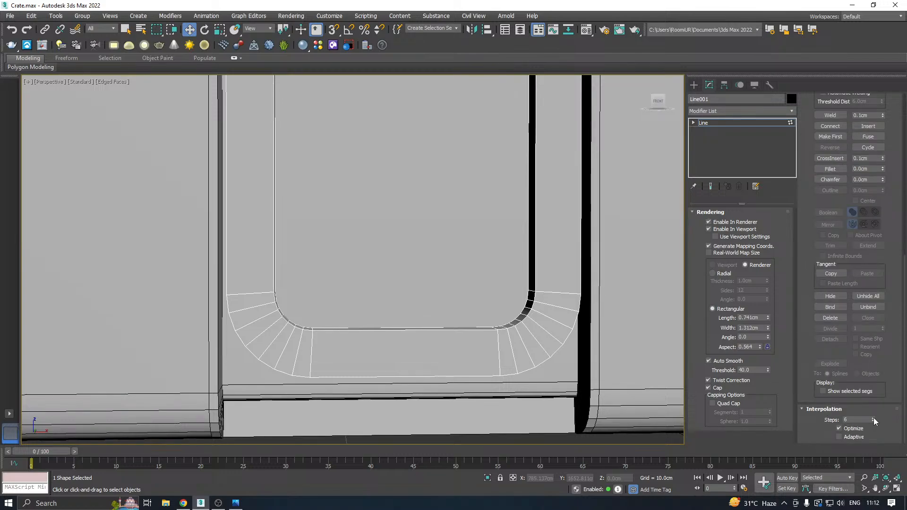
{"action": "left_click", "coordinate": [874, 418]}
{"action": "left_click", "coordinate": [873, 418]}
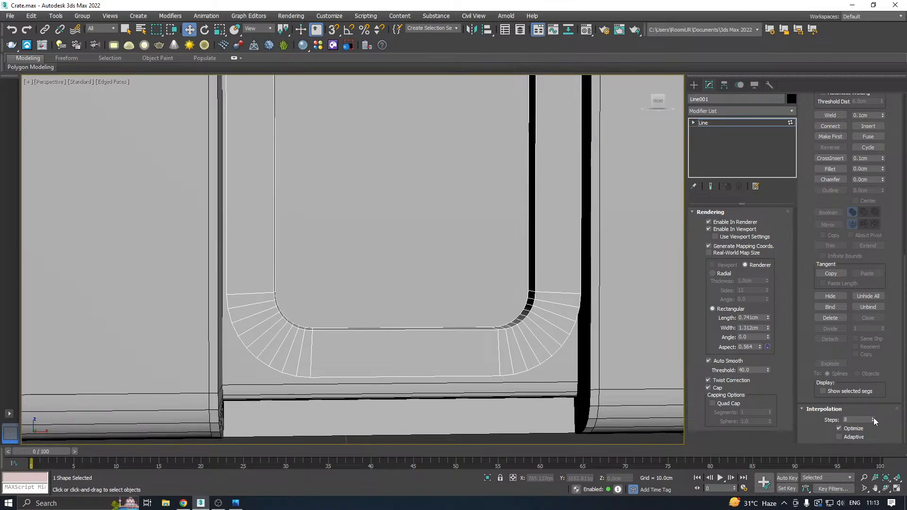
Convert the U-shaped frame to an Editable Poly.
{"action": "middle_click_drag", "start_coordinate": [420, 315], "coordinate": [400, 293], "text": "alt"}
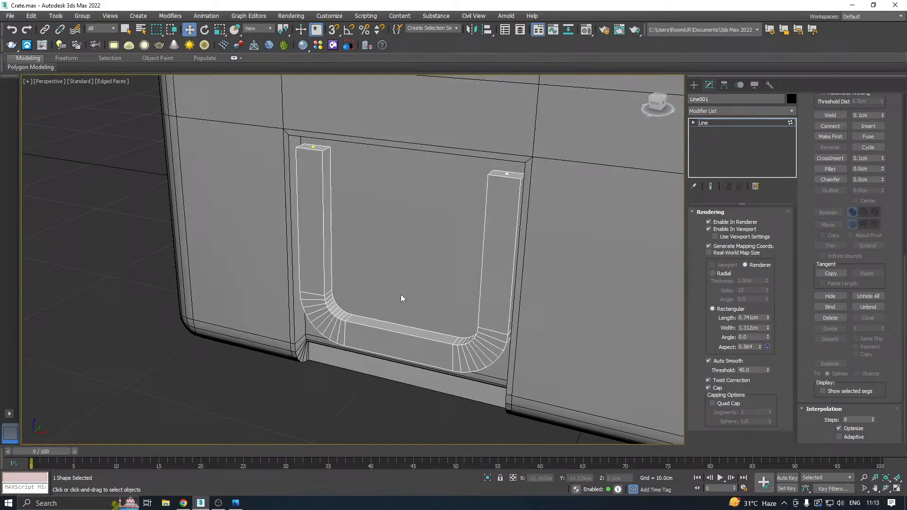
{"action": "right_click", "coordinate": [754, 146]}
{"action": "left_click", "coordinate": [761, 219]}
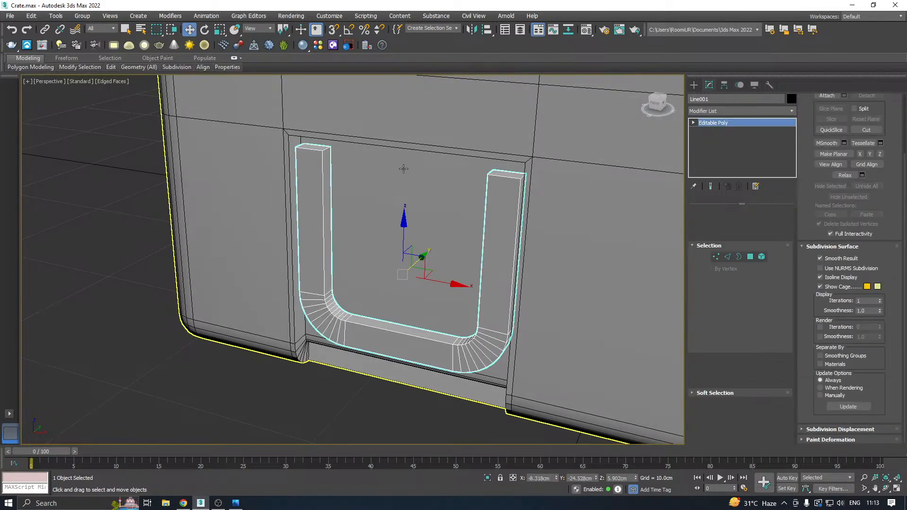
In the front view, create a box about 2.28 × 7.46 × 1.11 cm spanning the upper gap between the frame's uprights.
{"action": "key", "text": "f"}
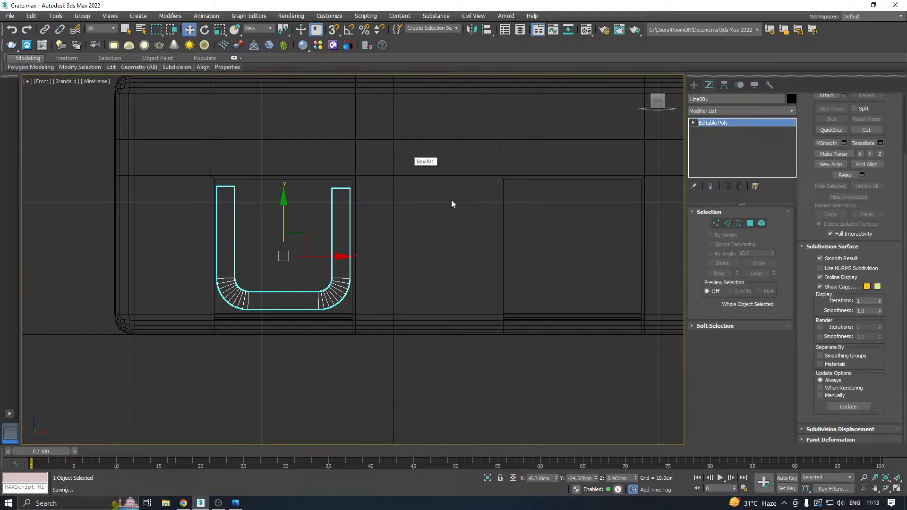
{"action": "scroll", "coordinate": [314, 212], "scroll_direction": "up", "scroll_amount": 3}
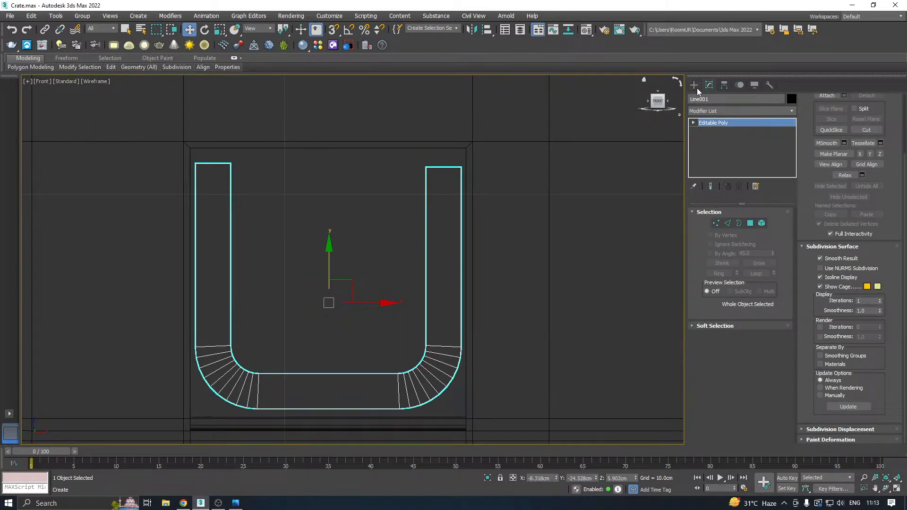
{"action": "left_click", "coordinate": [695, 86]}
{"action": "left_click", "coordinate": [694, 100]}
{"action": "left_click", "coordinate": [714, 148]}
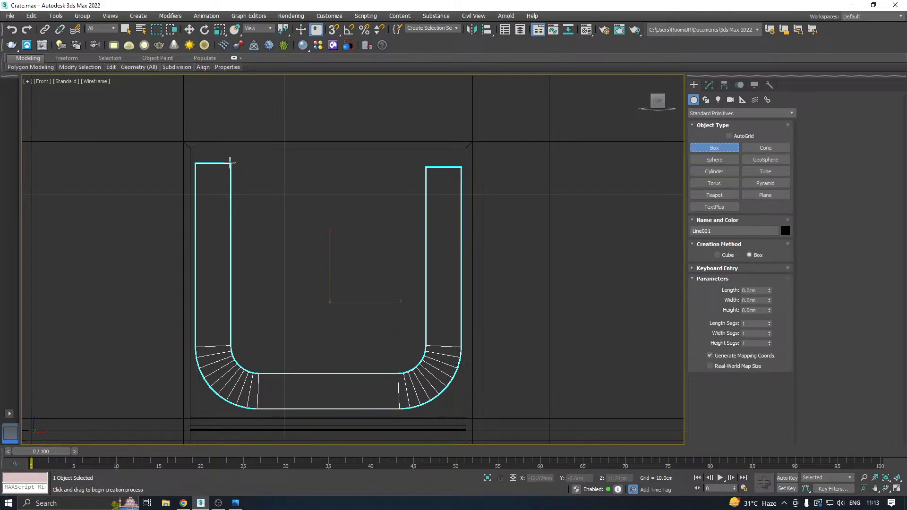
{"action": "left_click_drag", "start_coordinate": [229, 162], "coordinate": [427, 223]}
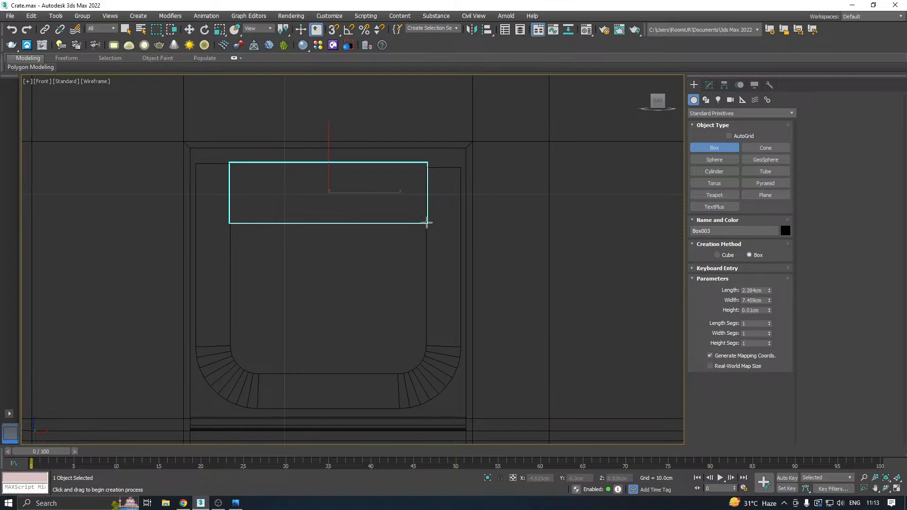
Move the new box along the Y axis to the crate's front so it sits between the frame's uprights.
{"action": "key", "text": "w"}
{"action": "key", "text": "p"}
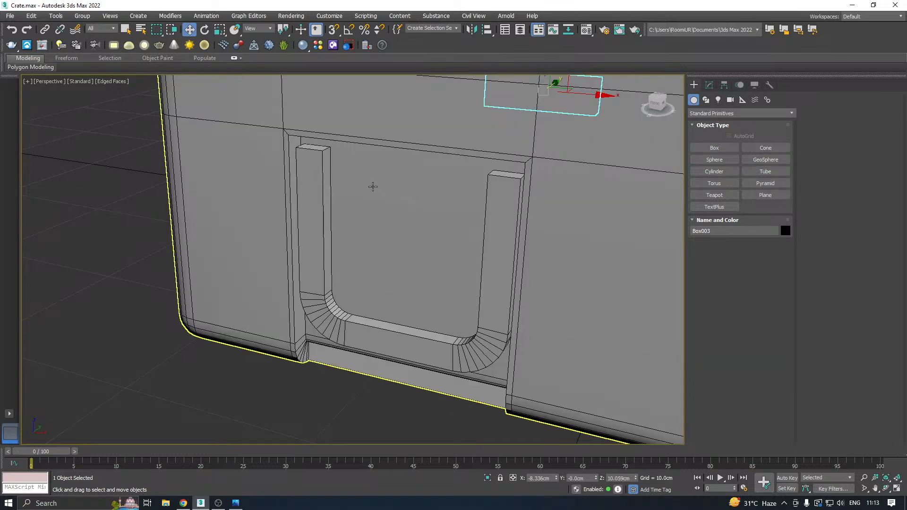
{"action": "middle_click_drag", "start_coordinate": [373, 186], "coordinate": [446, 194], "text": "alt"}
{"action": "scroll", "coordinate": [147, 212], "scroll_direction": "down", "scroll_amount": 7}
{"action": "middle_click_drag", "start_coordinate": [241, 207], "coordinate": [312, 209], "text": "alt"}
{"action": "scroll", "coordinate": [239, 197], "scroll_direction": "up", "scroll_amount": 4}
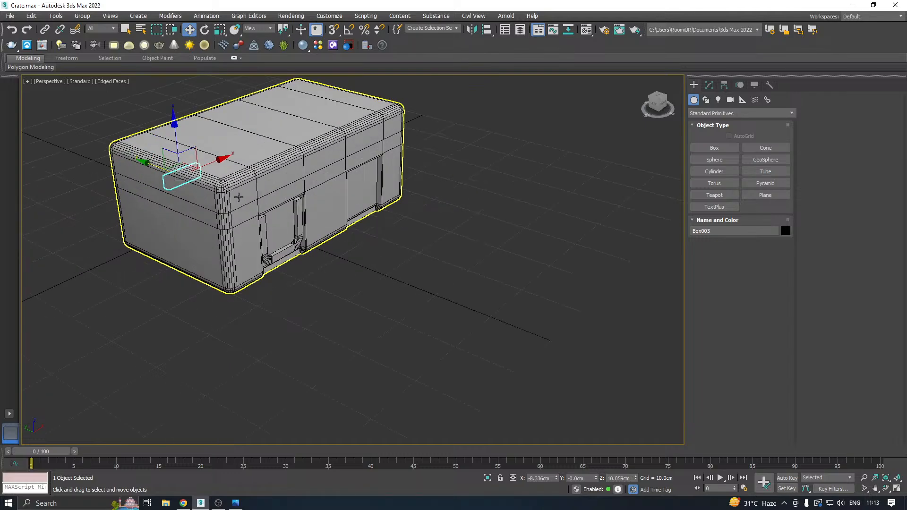
{"action": "scroll", "coordinate": [172, 168], "scroll_direction": "up", "scroll_amount": 2}
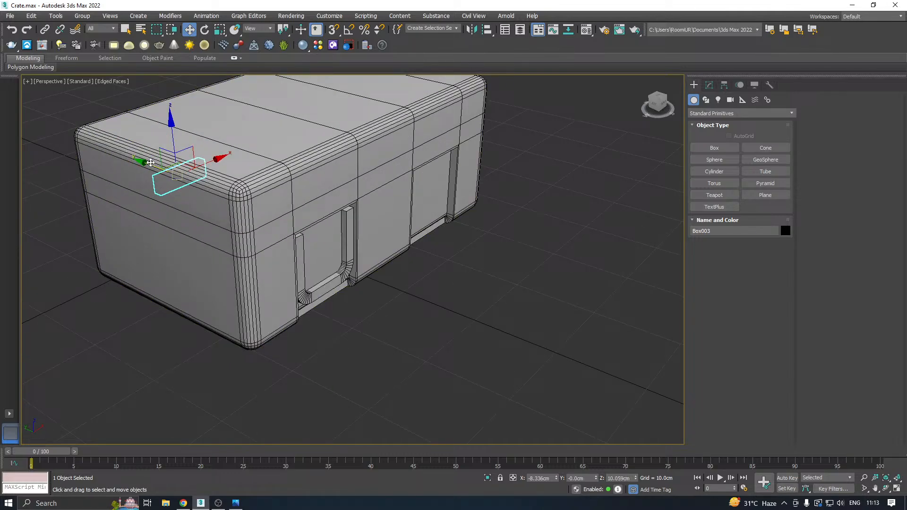
{"action": "left_click_drag", "start_coordinate": [150, 163], "coordinate": [316, 223]}
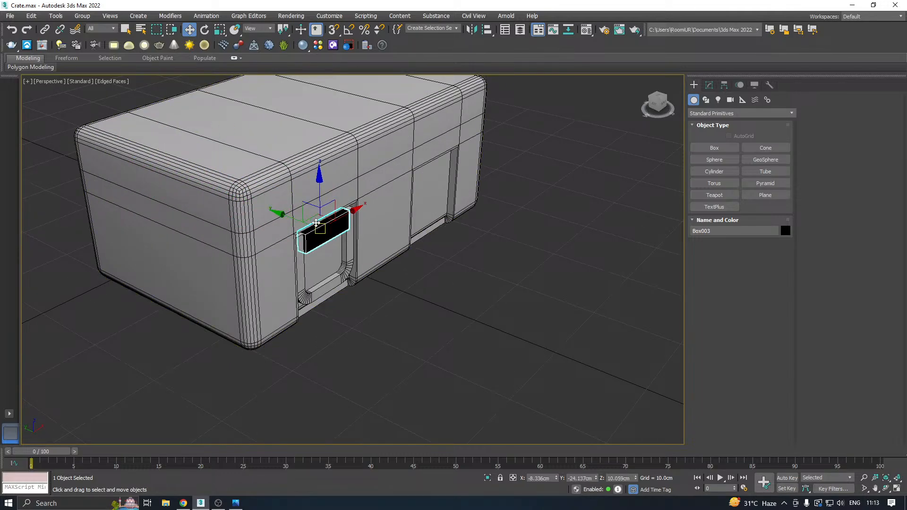
Select the frame together with the box and raise both by about 0.49 cm towards the recess's upper edge.
{"action": "scroll", "coordinate": [316, 222], "scroll_direction": "up", "scroll_amount": 8}
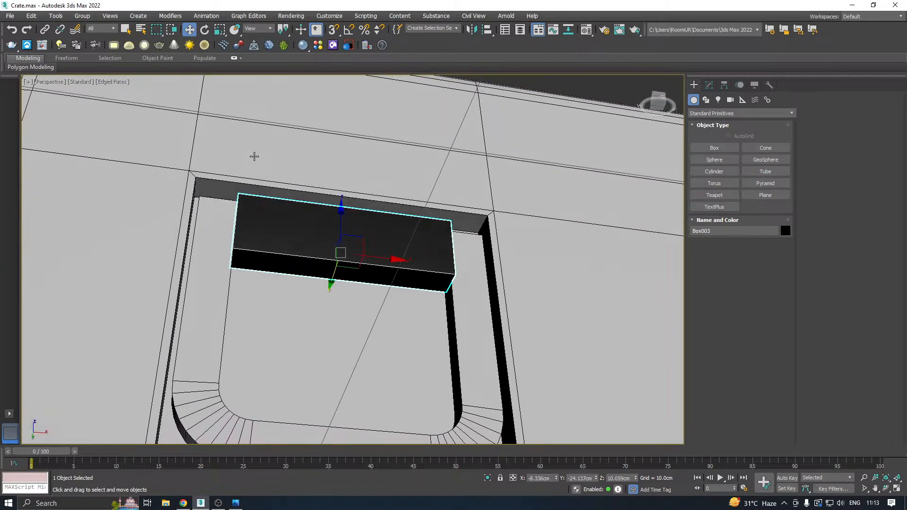
{"action": "middle_click_drag", "start_coordinate": [254, 156], "coordinate": [269, 187], "text": "alt"}
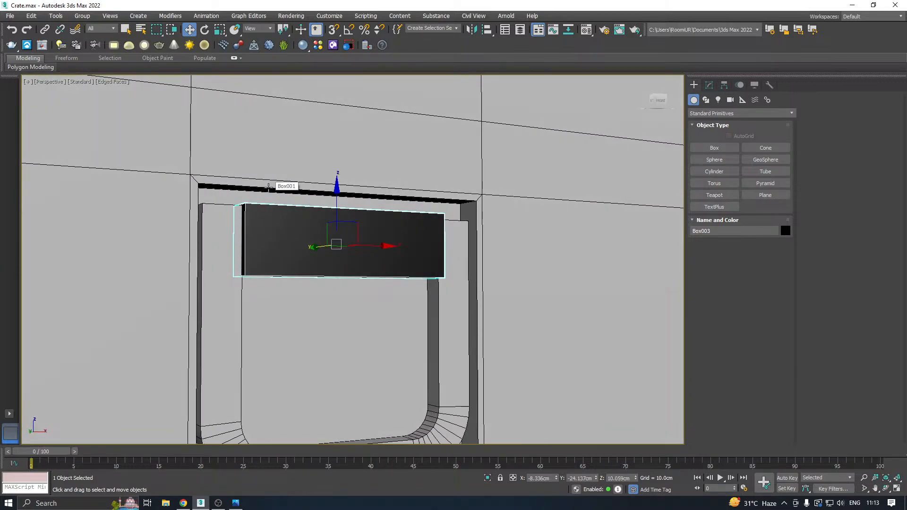
{"action": "left_click", "coordinate": [234, 235], "text": "ctrl"}
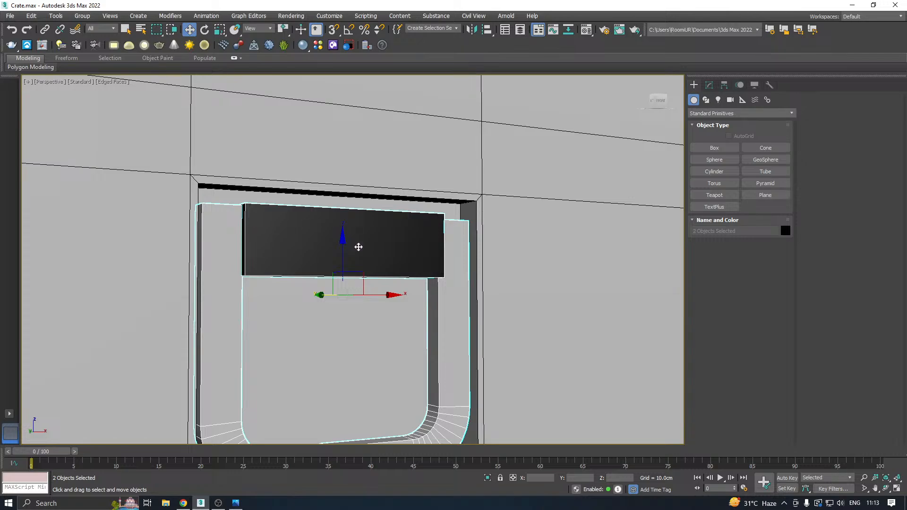
{"action": "left_click_drag", "start_coordinate": [342, 265], "coordinate": [343, 251]}
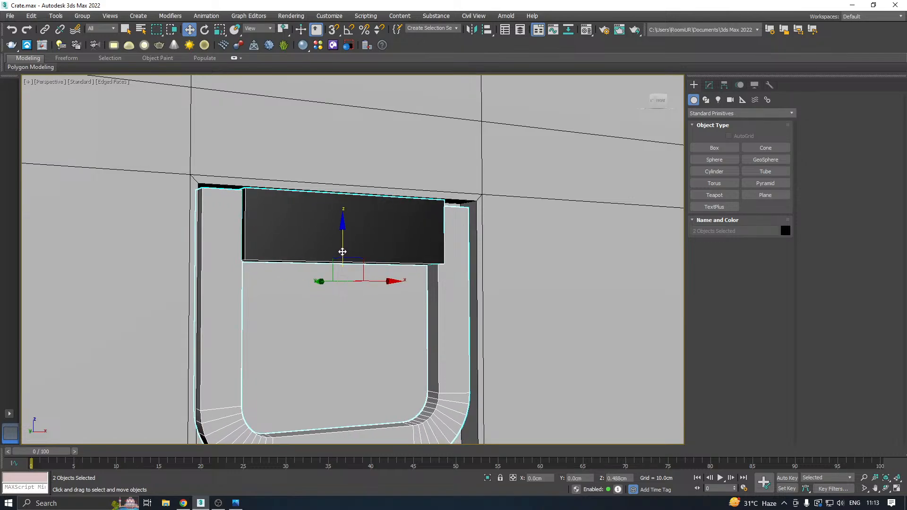
Lower the frame and box together in small moves until the box sits at about Z 10.17 cm.
{"action": "left_click", "coordinate": [302, 249]}
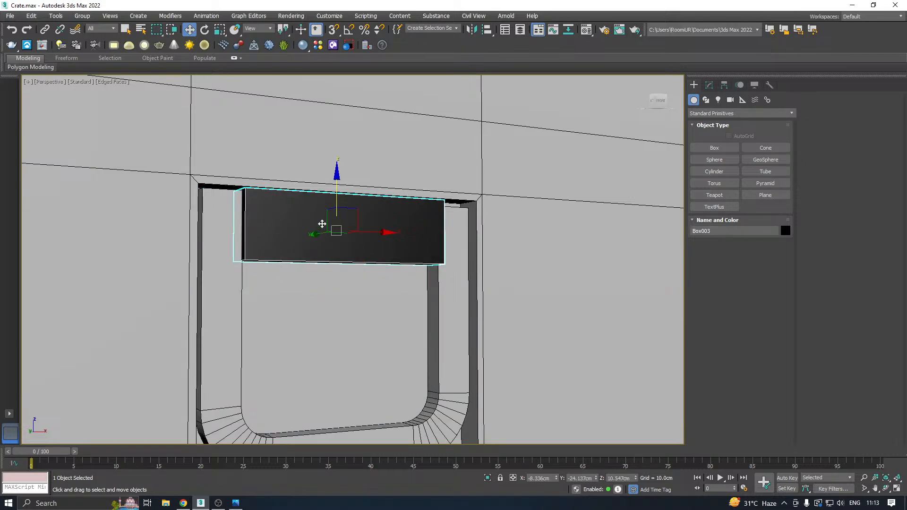
{"action": "left_click", "coordinate": [239, 221], "text": "ctrl"}
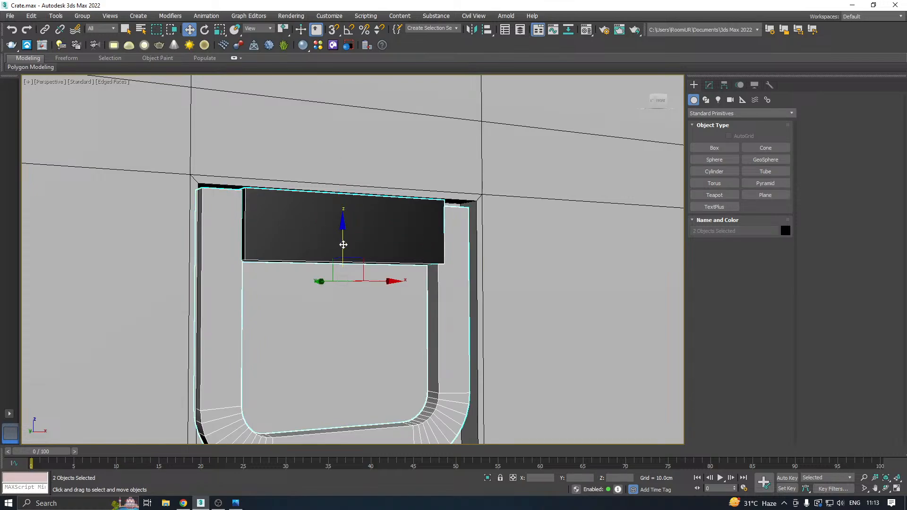
{"action": "left_click_drag", "start_coordinate": [342, 244], "coordinate": [344, 249]}
{"action": "left_click", "coordinate": [308, 234]}
{"action": "mouse_move", "coordinate": [344, 235]}
{"action": "middle_mouse_down", "text": "alt"}
{"action": "mouse_move", "coordinate": [359, 239]}
{"action": "mouse_move", "coordinate": [344, 238]}
{"action": "middle_mouse_up", "text": "alt"}
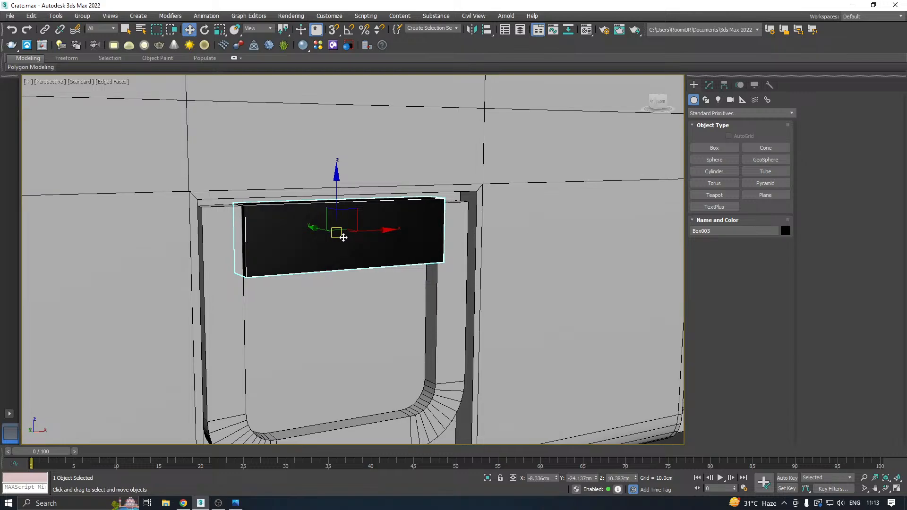
{"action": "left_click", "coordinate": [237, 234], "text": "ctrl"}
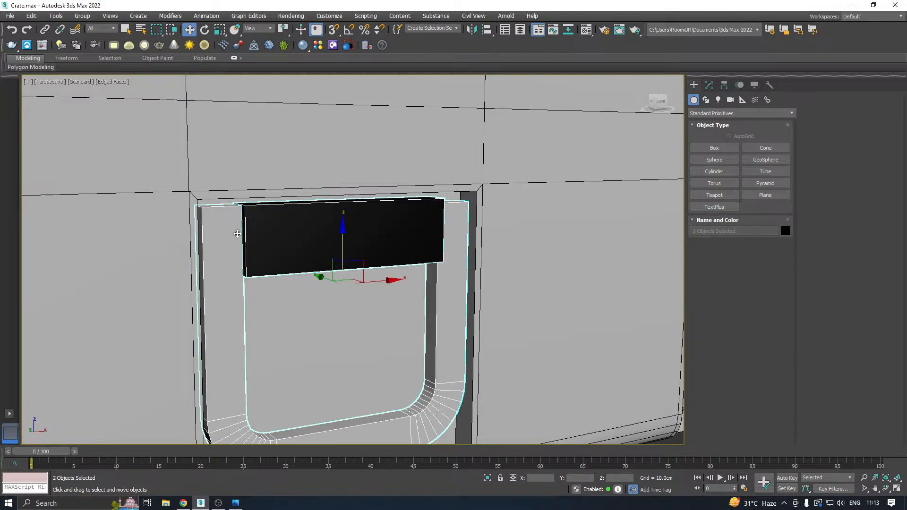
{"action": "left_click", "coordinate": [322, 238]}
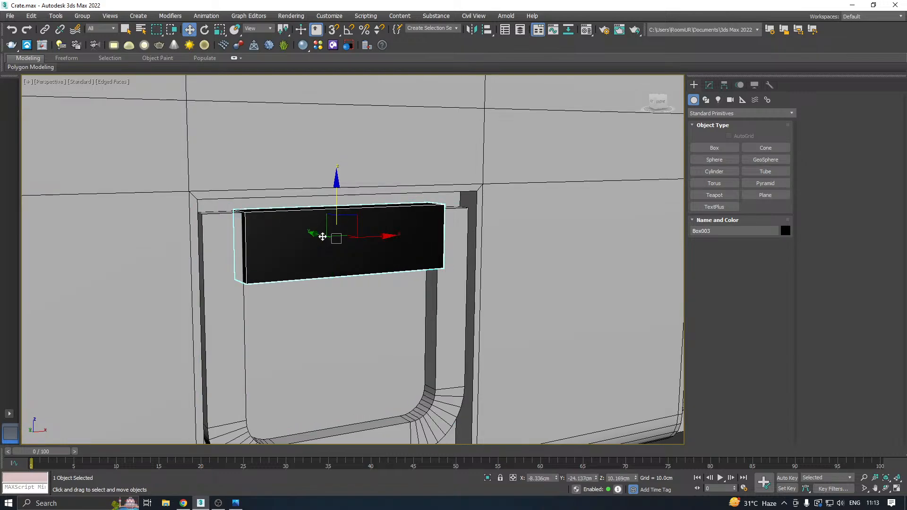
Apply the crate's grey material to the box and convert the box to an Editable Poly.
{"action": "key", "text": "m"}
{"action": "left_click", "coordinate": [67, 175]}
{"action": "key", "text": "m"}
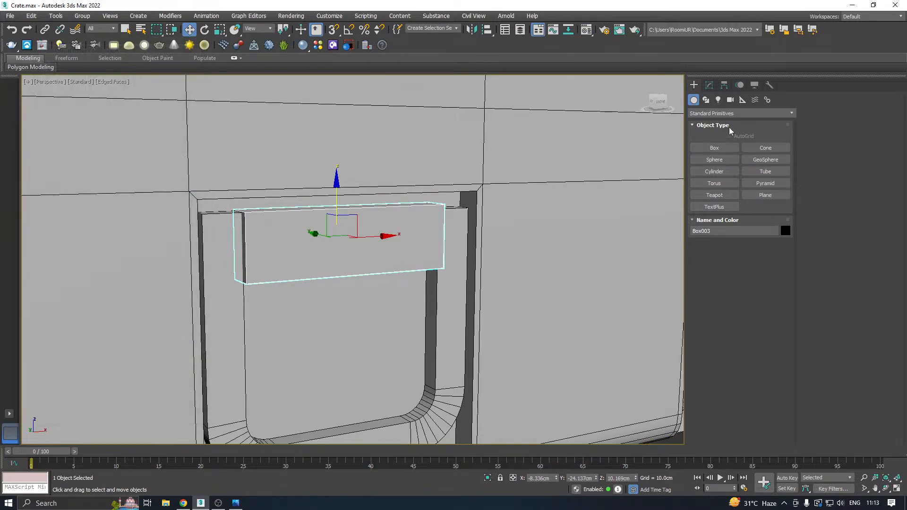
{"action": "left_click", "coordinate": [709, 85]}
{"action": "right_click", "coordinate": [707, 146]}
{"action": "left_click", "coordinate": [738, 218]}
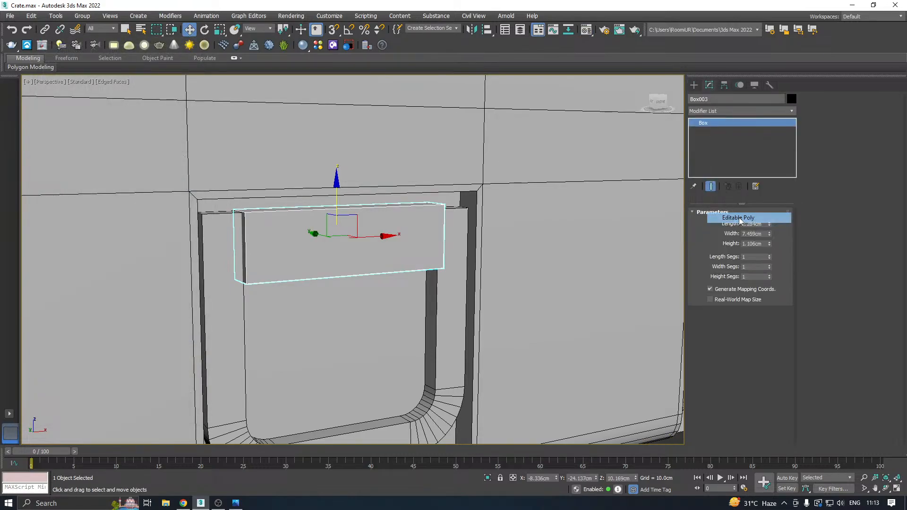
{"action": "middle_click_drag", "start_coordinate": [366, 222], "coordinate": [371, 165], "text": "alt"}
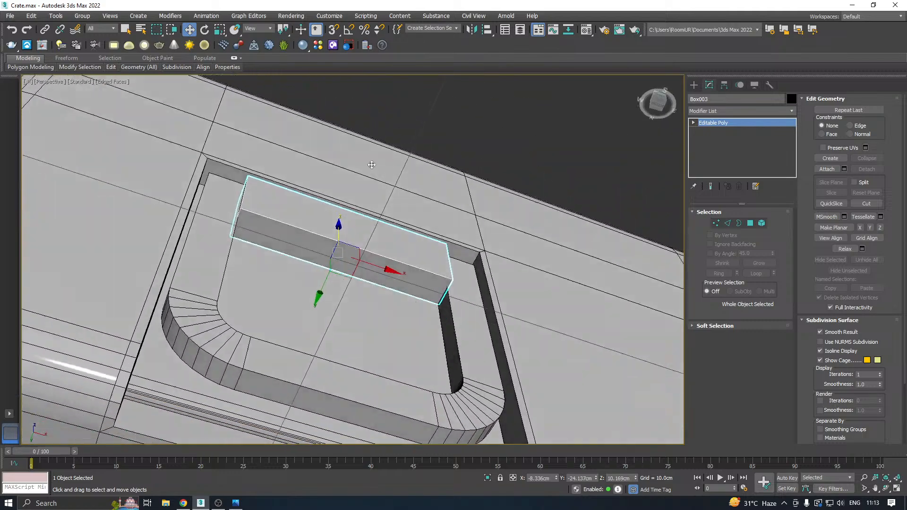
{"action": "scroll", "coordinate": [330, 273], "scroll_direction": "up", "scroll_amount": 2}
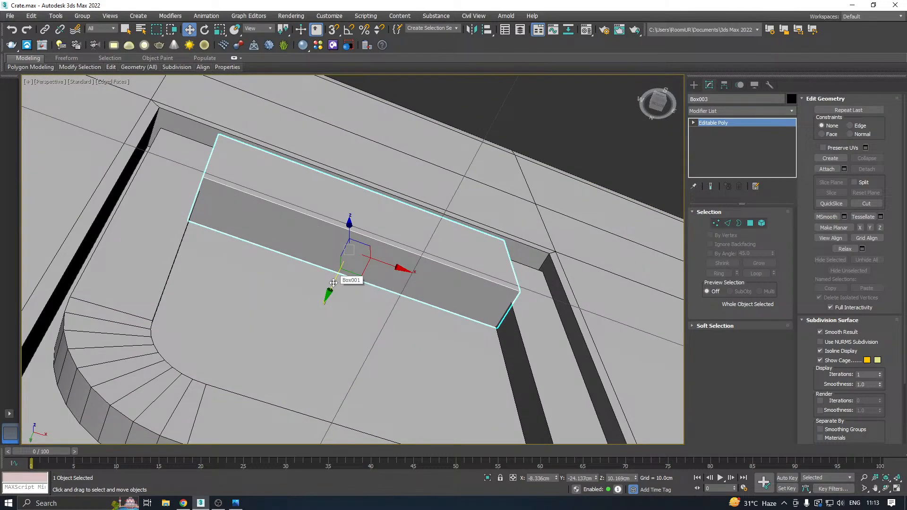
Nudge the box along the Y axis to about Y -24.1 cm.
{"action": "left_click_drag", "start_coordinate": [334, 283], "coordinate": [332, 282]}
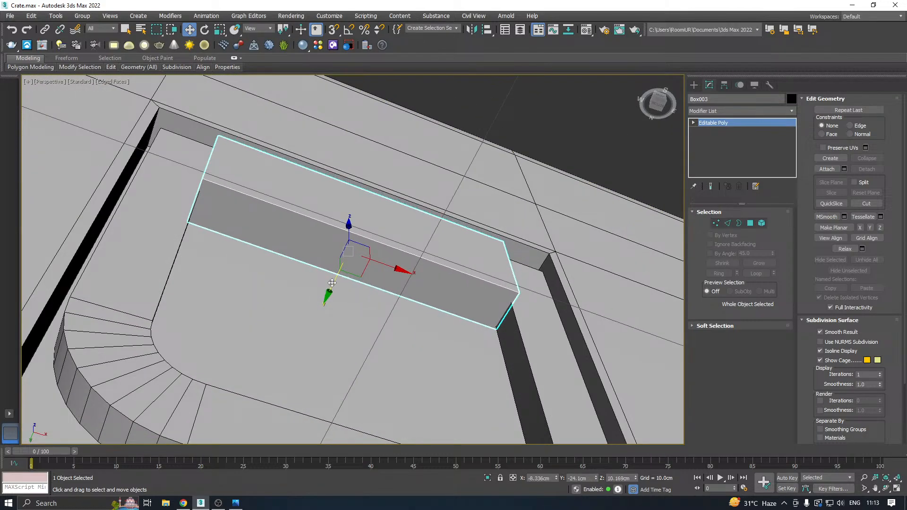
{"action": "scroll", "coordinate": [332, 283], "scroll_direction": "down", "scroll_amount": 3}
{"action": "middle_click_drag", "start_coordinate": [409, 259], "coordinate": [434, 278], "text": "alt"}
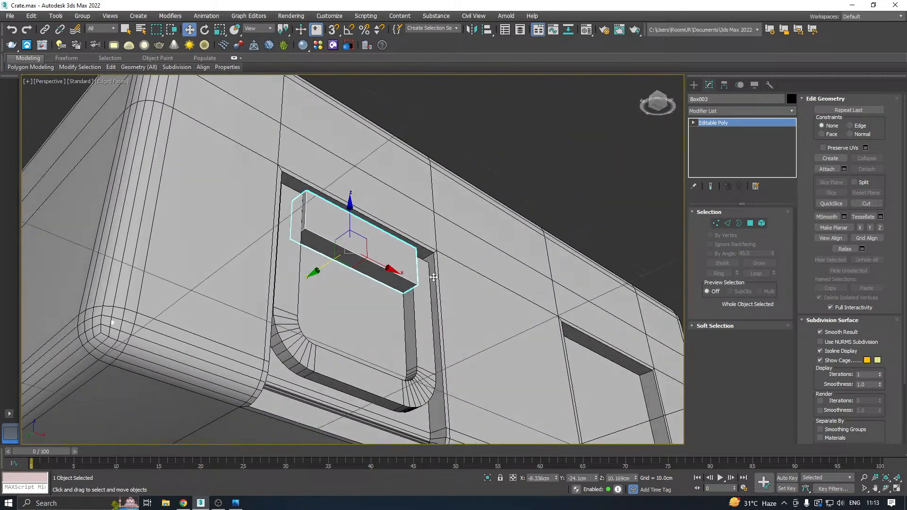
{"action": "middle_click_drag", "start_coordinate": [401, 176], "coordinate": [373, 213], "text": "alt"}
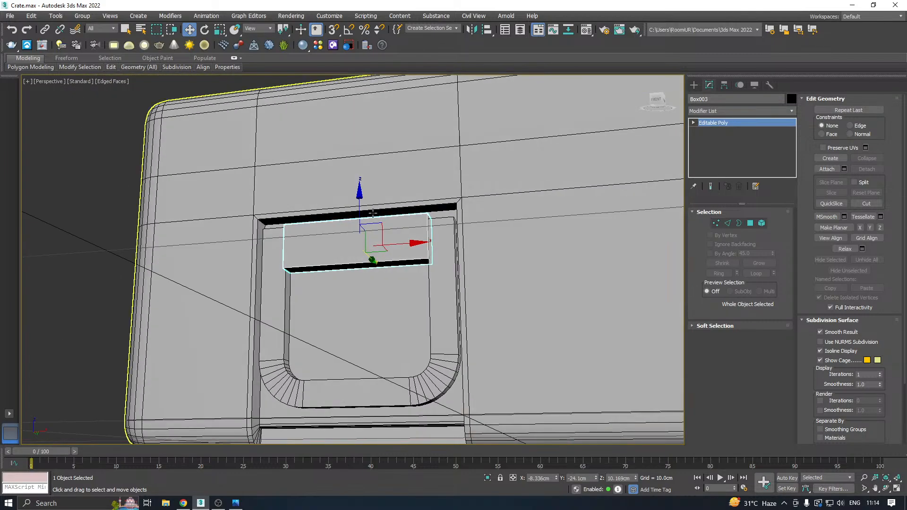
Connect the box's four long horizontal edges with 2 segments and a pinch of 54.
{"action": "left_click", "coordinate": [727, 224]}
{"action": "middle_click_drag", "start_coordinate": [530, 242], "coordinate": [459, 252], "text": "alt"}
{"action": "left_click_drag", "start_coordinate": [370, 180], "coordinate": [373, 355]}
{"action": "left_click", "coordinate": [880, 154]}
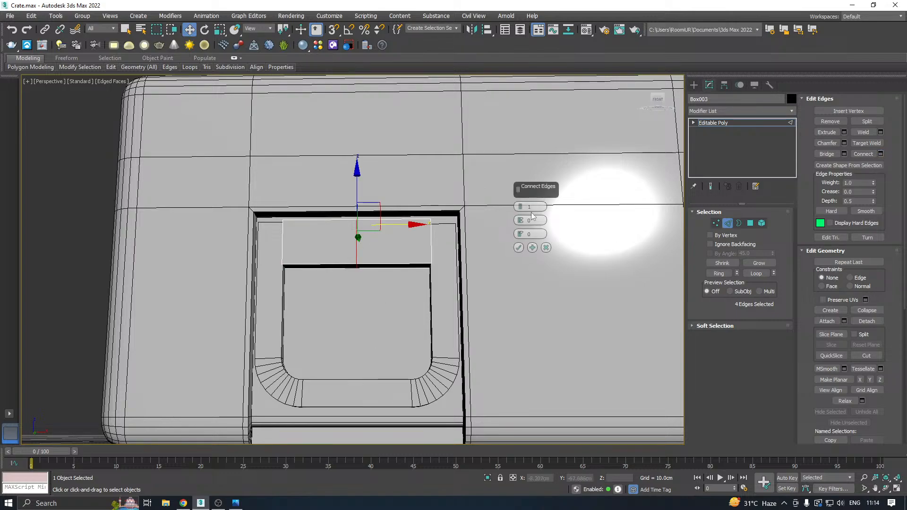
{"action": "left_click_drag", "start_coordinate": [520, 221], "coordinate": [494, 118]}
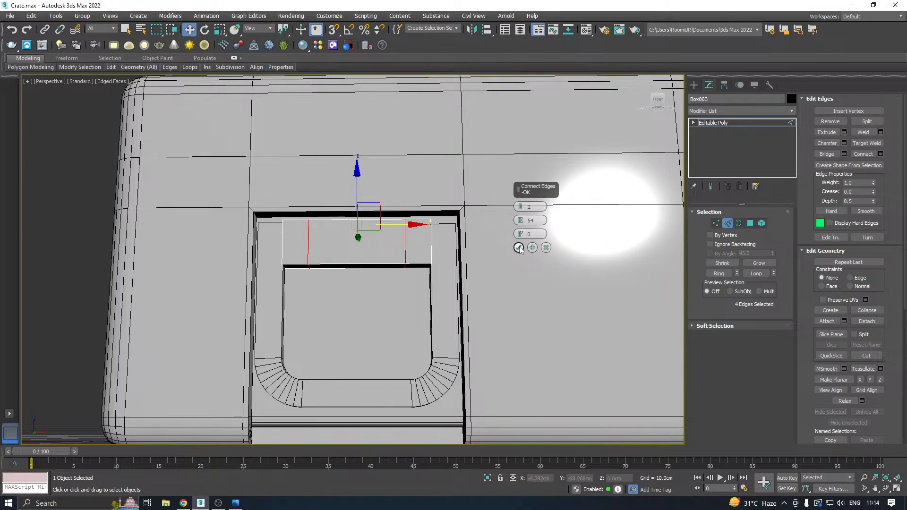
{"action": "left_click", "coordinate": [518, 247]}
Select the two narrow end polygons on the box's front face and extrude them outward into end blocks.
{"action": "key", "text": "4"}
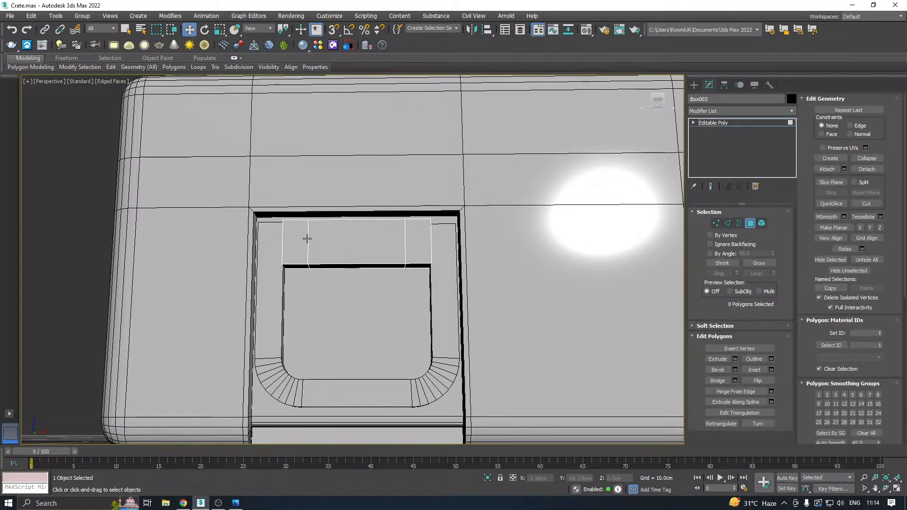
{"action": "left_click", "coordinate": [304, 238]}
{"action": "left_click", "coordinate": [427, 247], "text": "ctrl"}
{"action": "middle_click_drag", "start_coordinate": [378, 229], "coordinate": [341, 248], "text": "alt"}
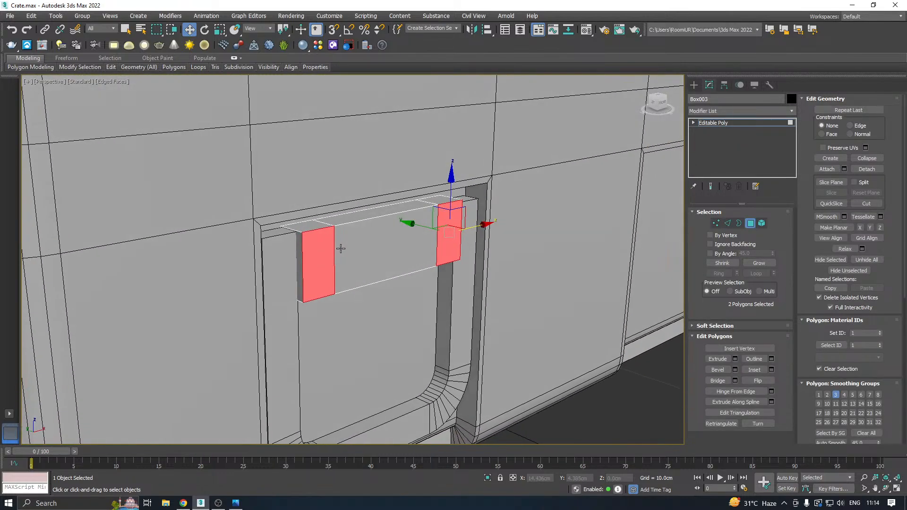
{"action": "left_click", "coordinate": [735, 359]}
{"action": "left_click_drag", "start_coordinate": [521, 224], "coordinate": [527, 258]}
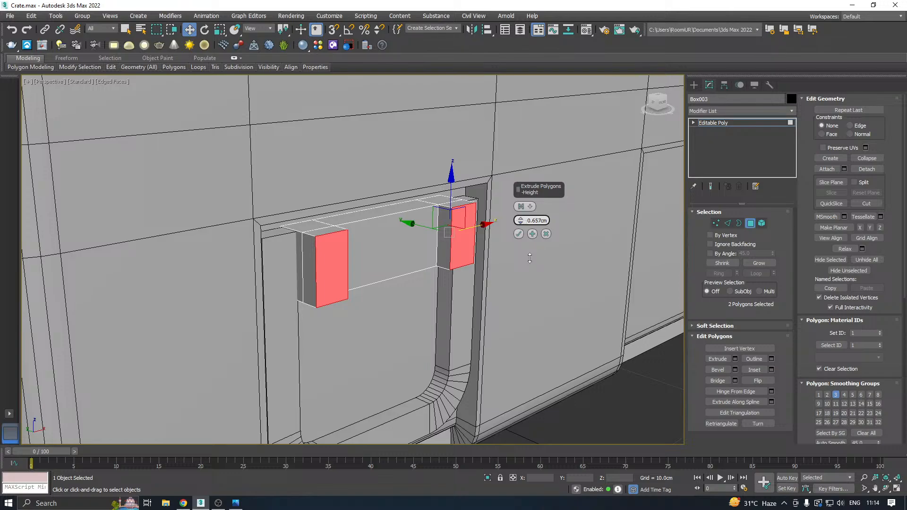
{"action": "left_click_drag", "start_coordinate": [529, 258], "coordinate": [526, 238]}
{"action": "left_click", "coordinate": [519, 234]}
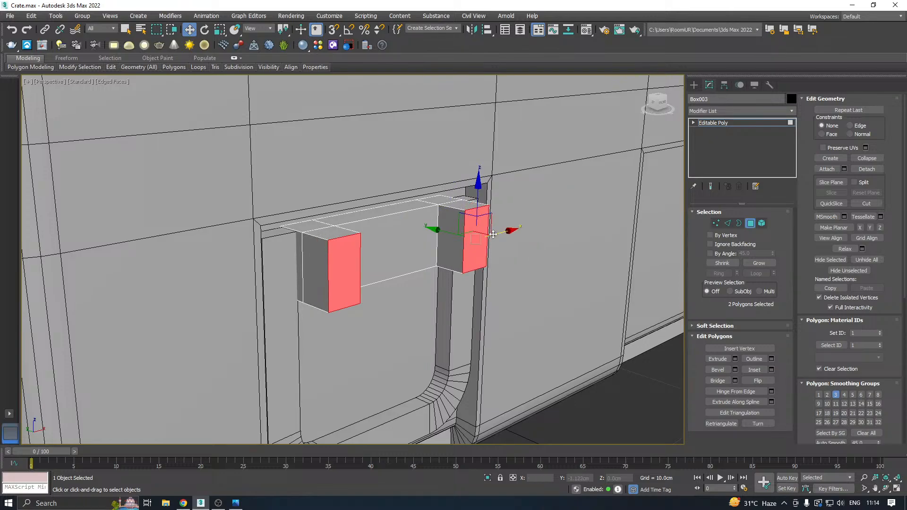
Pull the extruded faces back to shorten the end blocks, and move the whole box outward along Y to about -25.86 cm.
{"action": "middle_click_drag", "start_coordinate": [518, 237], "coordinate": [501, 240], "text": "alt"}
{"action": "left_click_drag", "start_coordinate": [412, 226], "coordinate": [392, 225]}
{"action": "middle_click_drag", "start_coordinate": [473, 244], "coordinate": [477, 185], "text": "alt"}
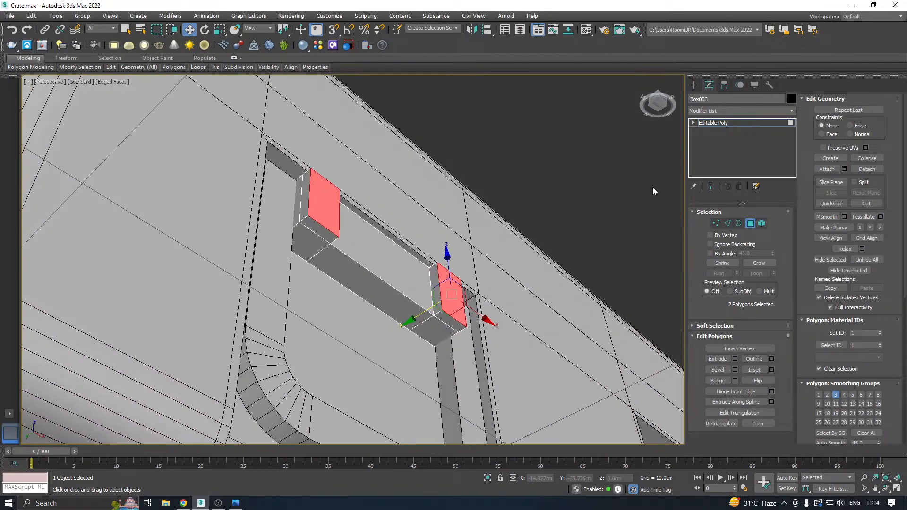
{"action": "left_click", "coordinate": [720, 123]}
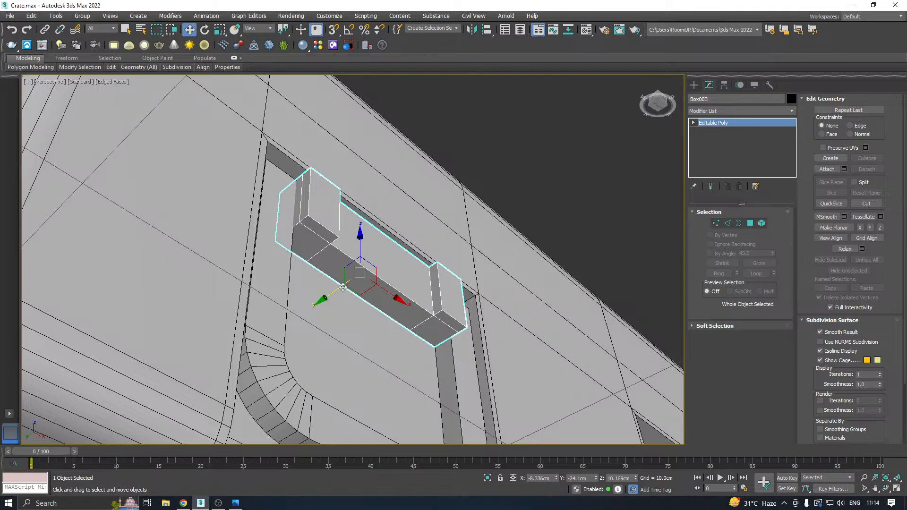
{"action": "left_click_drag", "start_coordinate": [339, 283], "coordinate": [375, 258]}
Isolate the box to select its three back polygons, exit isolation and move them forward along Y to thin the box.
{"action": "left_click", "coordinate": [488, 478]}
{"action": "middle_click_drag", "start_coordinate": [403, 338], "coordinate": [461, 391], "text": "alt"}
{"action": "left_click", "coordinate": [750, 224]}
{"action": "left_click", "coordinate": [379, 276]}
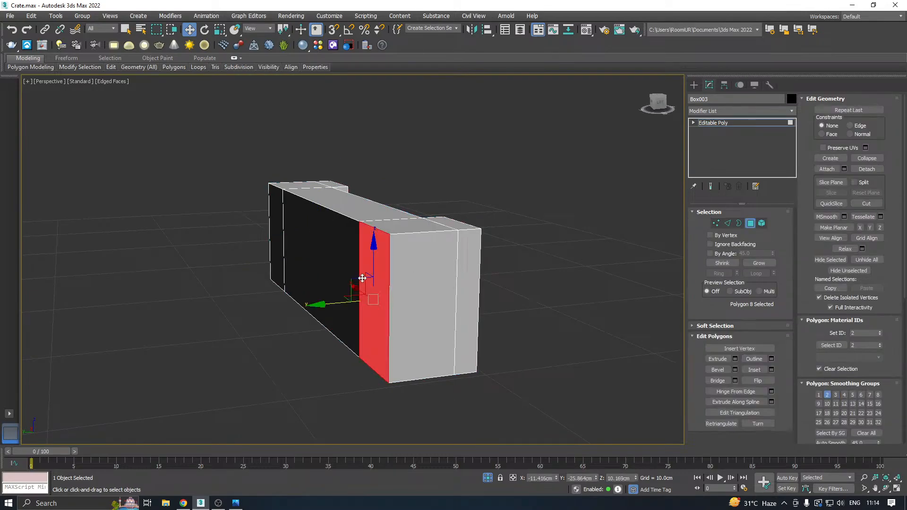
{"action": "left_click", "coordinate": [348, 276], "text": "ctrl"}
{"action": "left_click", "coordinate": [279, 249], "text": "ctrl"}
{"action": "left_click", "coordinate": [491, 479]}
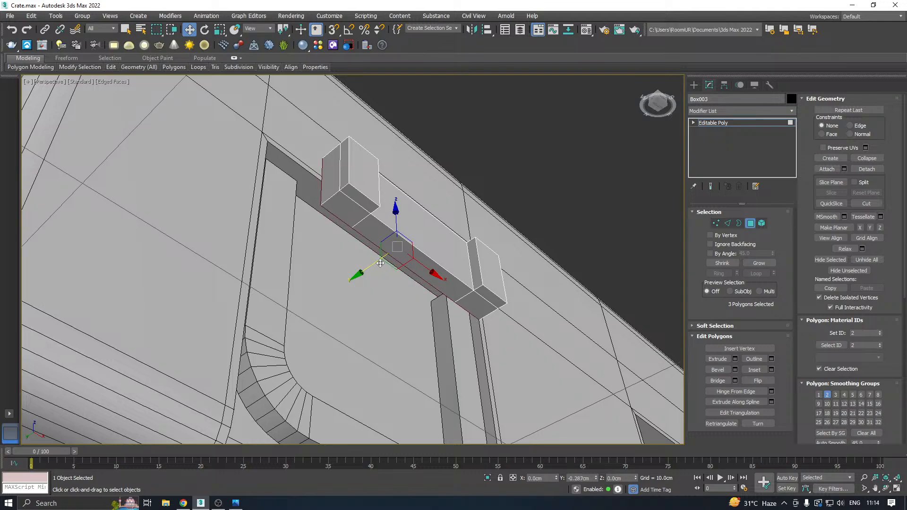
{"action": "left_click_drag", "start_coordinate": [372, 266], "coordinate": [379, 259]}
{"action": "left_click", "coordinate": [713, 123]}
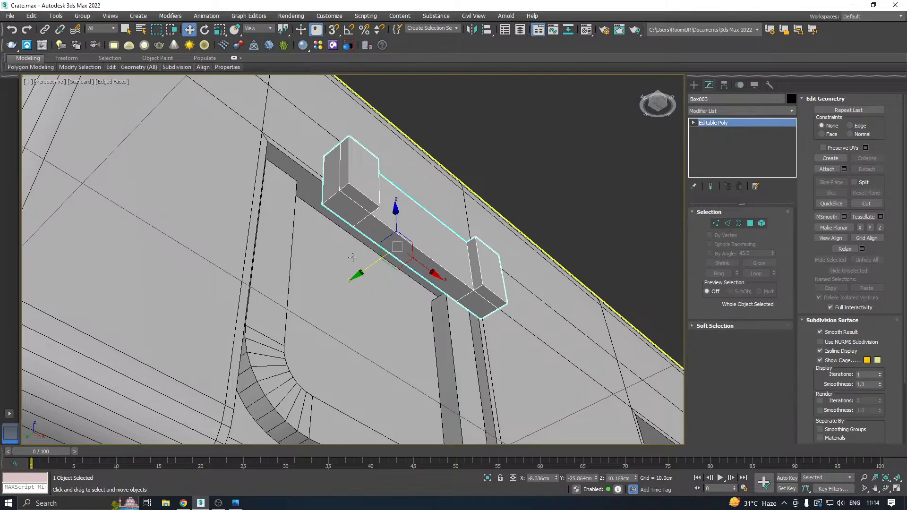
Move the box back along Y into the recess to about Y -23.69 cm and save the scene.
{"action": "left_click_drag", "start_coordinate": [333, 278], "coordinate": [298, 289]}
{"action": "scroll", "coordinate": [298, 289], "scroll_direction": "down", "scroll_amount": 3}
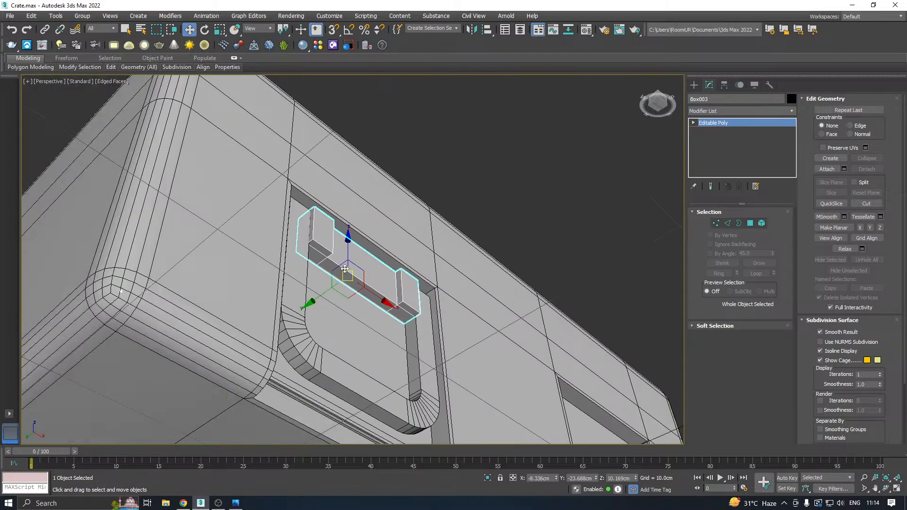
{"action": "middle_click_drag", "start_coordinate": [409, 266], "coordinate": [368, 277], "text": "alt"}
{"action": "key", "text": "ctrl+s"}
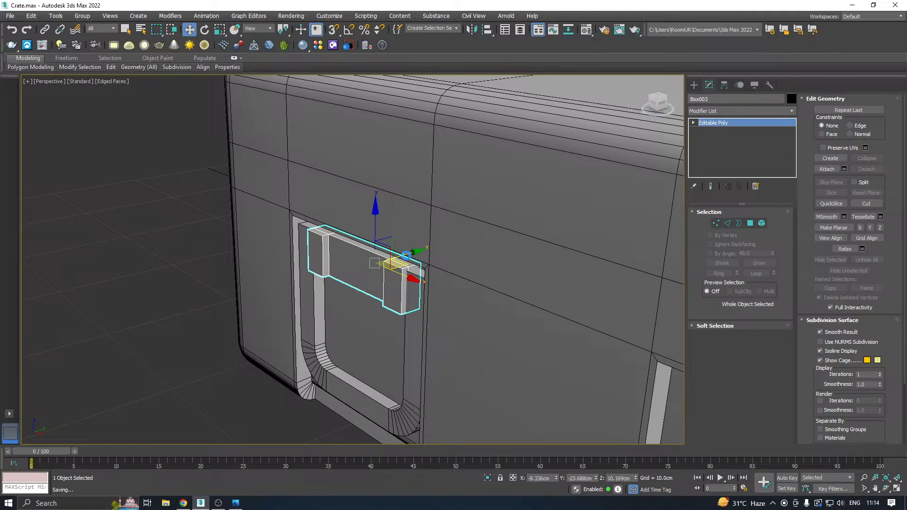
{"action": "mouse_move", "coordinate": [386, 235]}
{"action": "middle_mouse_down", "text": "alt"}
{"action": "mouse_move", "coordinate": [410, 182]}
{"action": "mouse_move", "coordinate": [445, 172]}
{"action": "mouse_move", "coordinate": [400, 287]}
{"action": "mouse_move", "coordinate": [350, 290]}
{"action": "mouse_move", "coordinate": [350, 307]}
{"action": "mouse_move", "coordinate": [377, 241]}
{"action": "middle_mouse_up", "text": "alt"}
{"action": "left_click", "coordinate": [10, 16]}
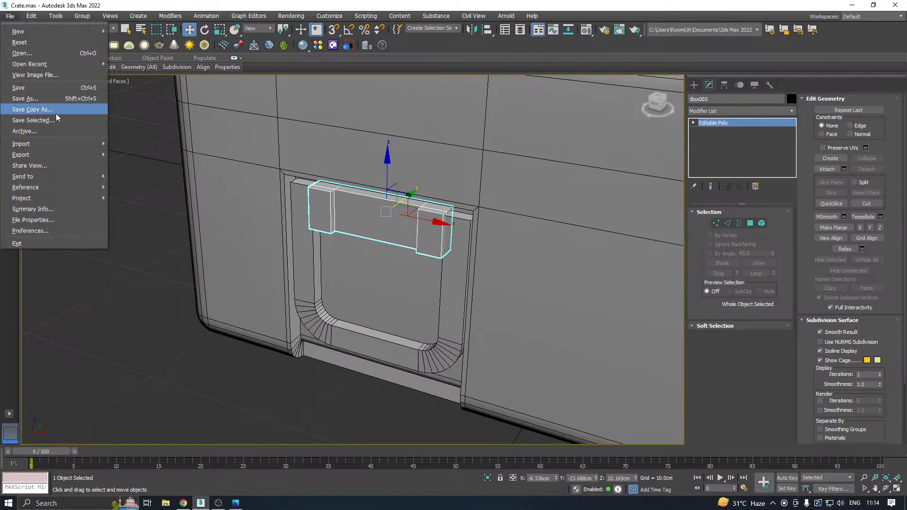
{"action": "left_click", "coordinate": [28, 105]}
{"action": "left_click", "coordinate": [407, 347]}
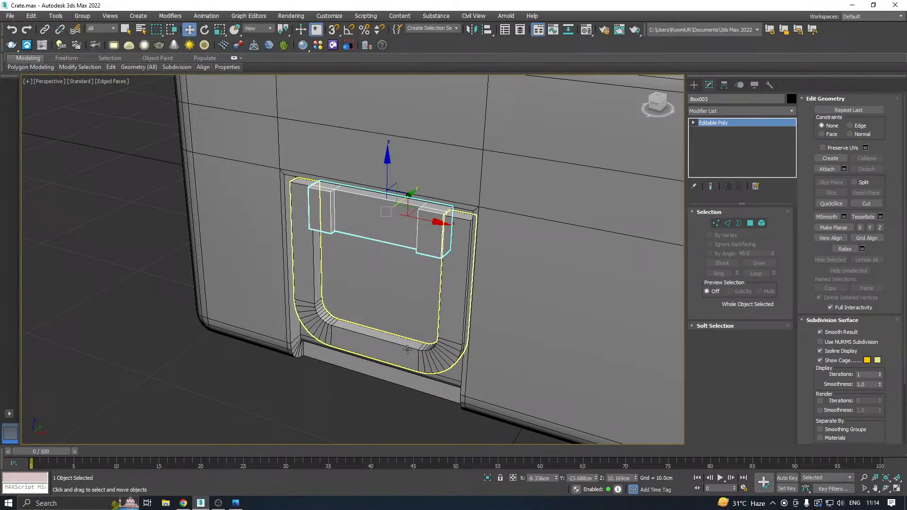
Isolate the U-shaped frame and select all four edge loops running along its length.
{"action": "left_click", "coordinate": [364, 360]}
{"action": "left_click", "coordinate": [487, 478]}
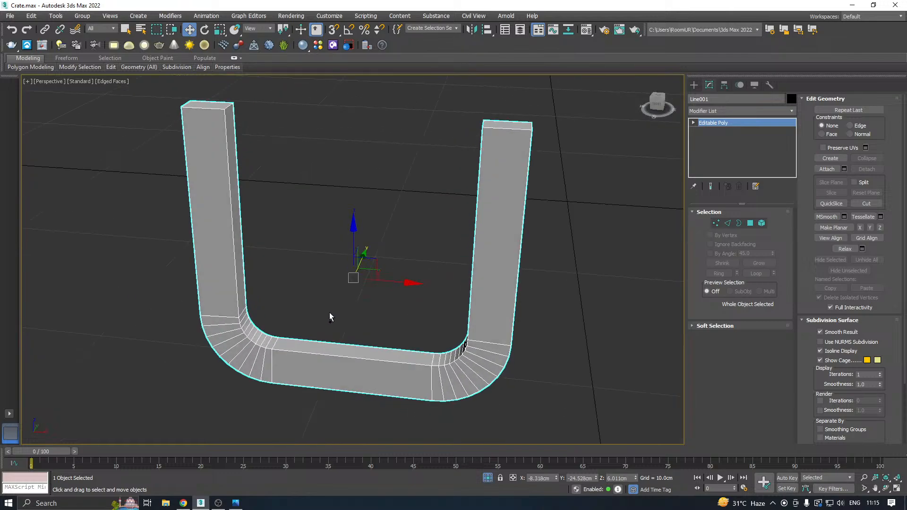
{"action": "left_click", "coordinate": [727, 223]}
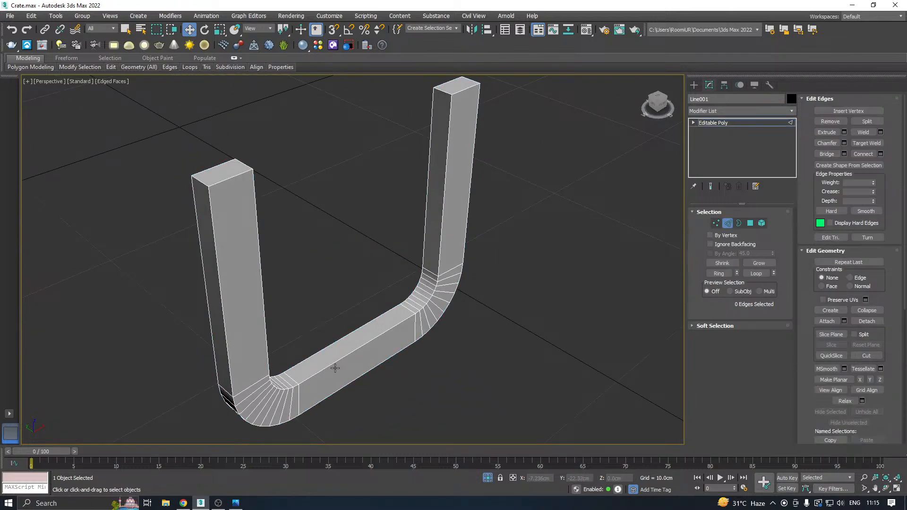
{"action": "double_click", "coordinate": [332, 350]}
{"action": "left_click", "coordinate": [334, 395], "text": "ctrl"}
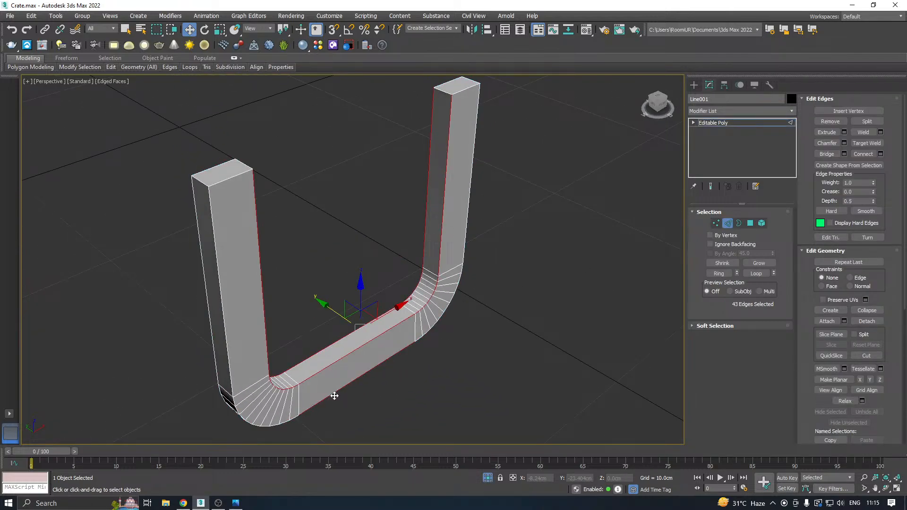
{"action": "double_click", "coordinate": [313, 371]}
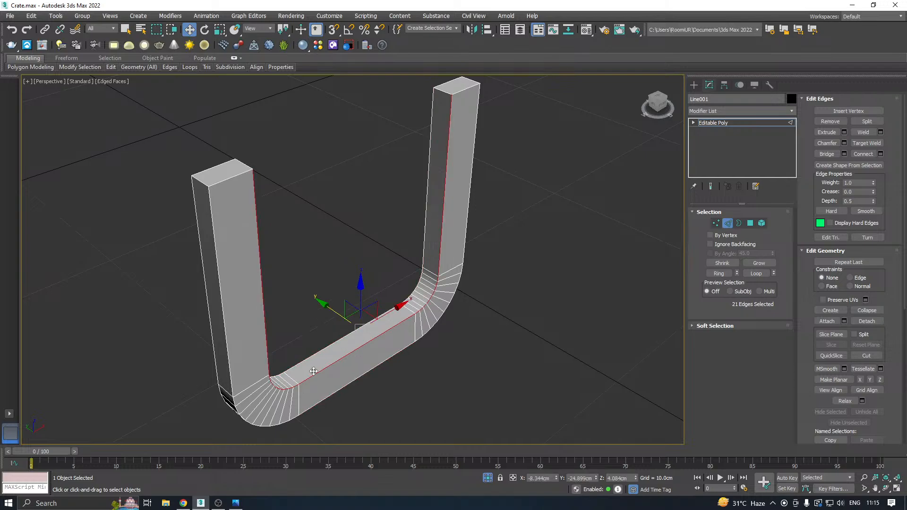
{"action": "left_click", "coordinate": [709, 273]}
{"action": "middle_click_drag", "start_coordinate": [490, 280], "coordinate": [533, 217], "text": "alt"}
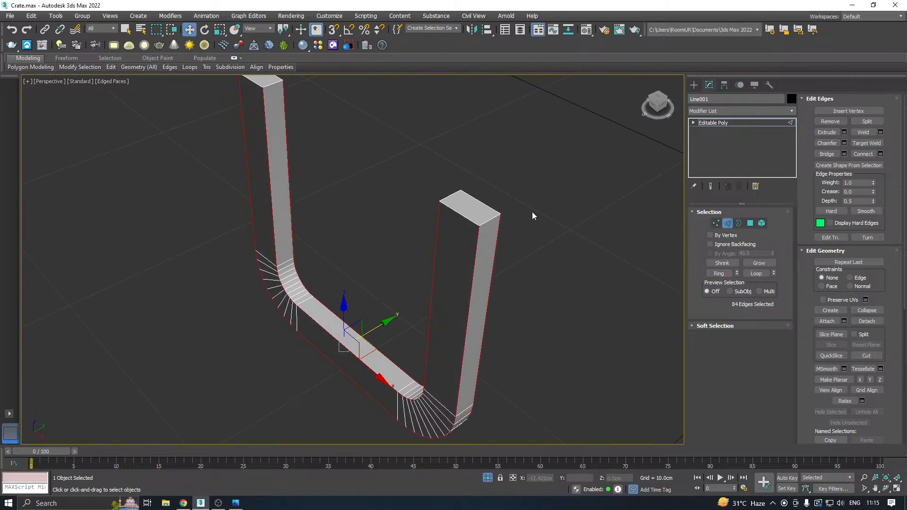
{"action": "left_click", "coordinate": [844, 143]}
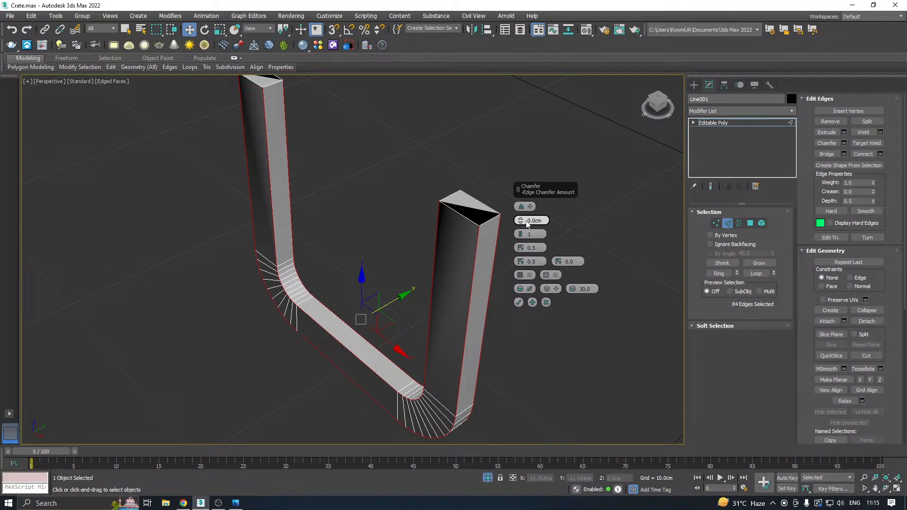
{"action": "left_click_drag", "start_coordinate": [520, 226], "coordinate": [515, 220]}
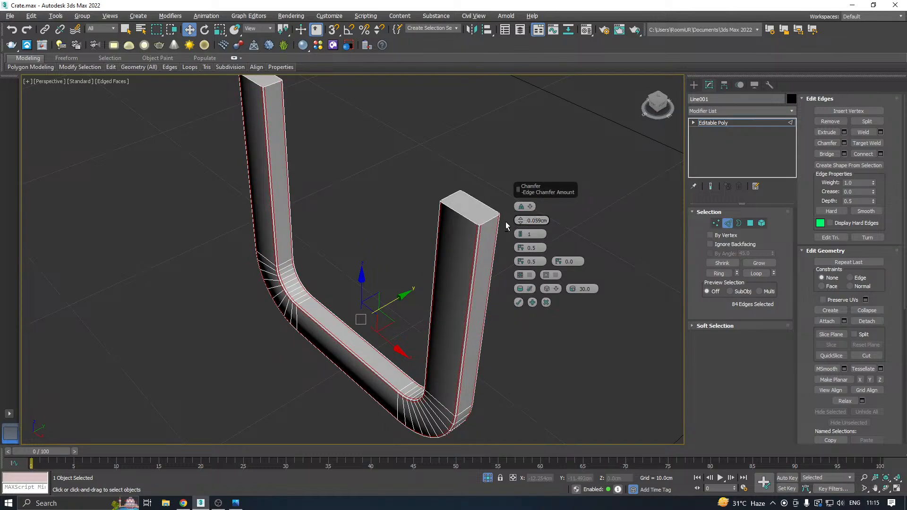
{"action": "middle_click_drag", "start_coordinate": [273, 253], "coordinate": [338, 261]}
{"action": "scroll", "coordinate": [356, 298], "scroll_direction": "up", "scroll_amount": 6}
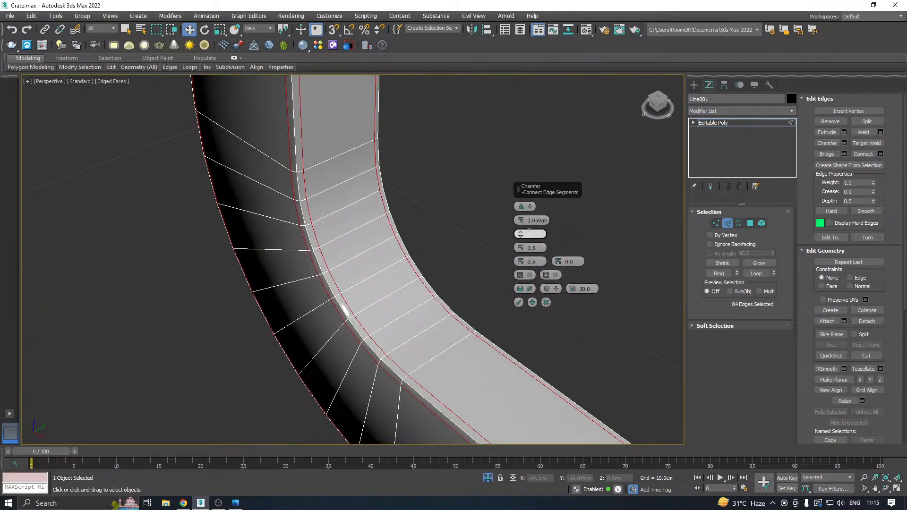
{"action": "scroll", "coordinate": [276, 277], "scroll_direction": "down", "scroll_amount": 6}
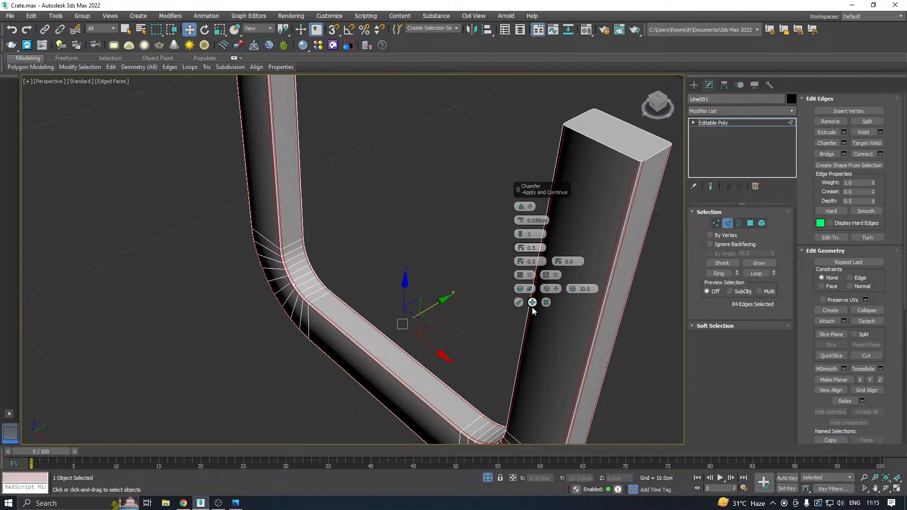
{"action": "left_click", "coordinate": [546, 303]}
Chamfer the frame's selected lengthwise edges by 0.355 cm with 2 segments.
{"action": "mouse_move", "coordinate": [372, 274]}
{"action": "middle_mouse_down", "text": "alt"}
{"action": "mouse_move", "coordinate": [457, 212]}
{"action": "mouse_move", "coordinate": [466, 235]}
{"action": "mouse_move", "coordinate": [878, 176]}
{"action": "middle_mouse_up", "text": "alt"}
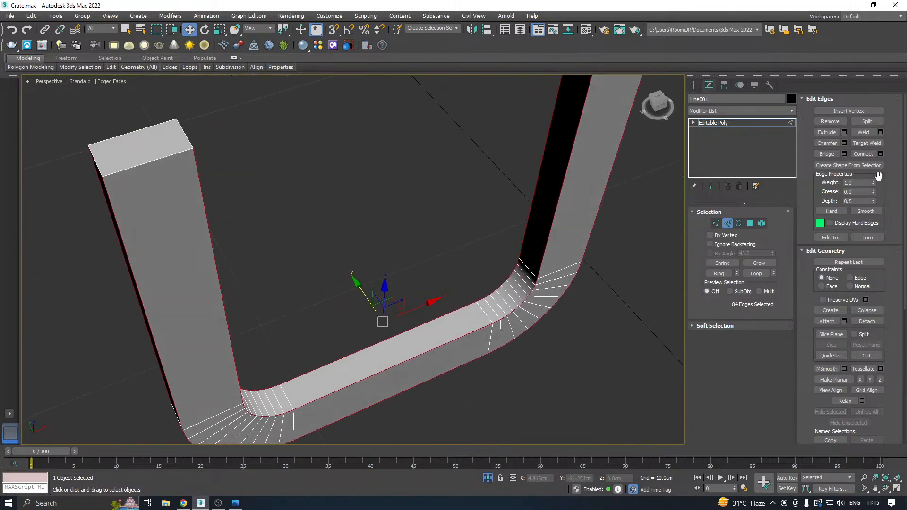
{"action": "left_click", "coordinate": [844, 142]}
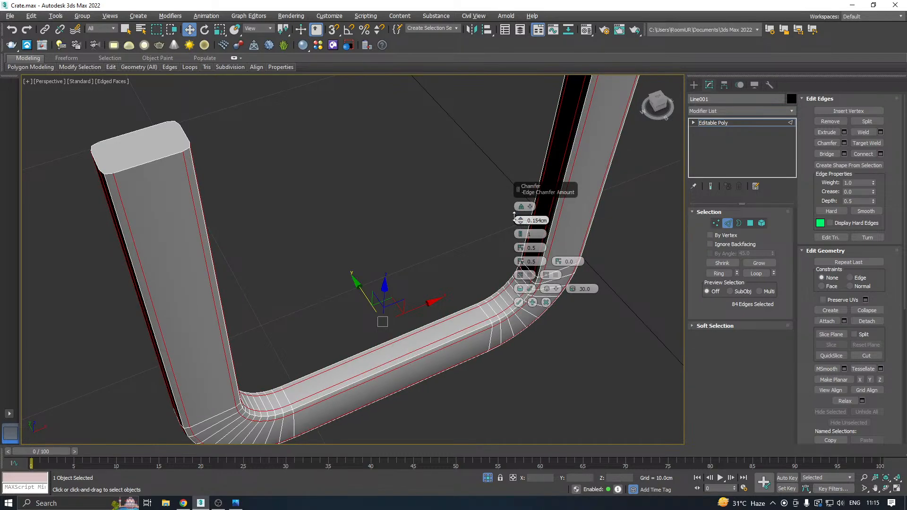
{"action": "mouse_move", "coordinate": [514, 216]}
{"action": "left_mouse_down"}
{"action": "mouse_move", "coordinate": [508, 211]}
{"action": "mouse_move", "coordinate": [519, 232]}
{"action": "left_mouse_up"}
{"action": "mouse_move", "coordinate": [468, 241]}
{"action": "middle_mouse_down", "text": "alt"}
{"action": "mouse_move", "coordinate": [382, 243]}
{"action": "mouse_move", "coordinate": [340, 223]}
{"action": "mouse_move", "coordinate": [324, 251]}
{"action": "mouse_move", "coordinate": [335, 260]}
{"action": "mouse_move", "coordinate": [379, 172]}
{"action": "mouse_move", "coordinate": [449, 220]}
{"action": "mouse_move", "coordinate": [478, 255]}
{"action": "middle_mouse_up", "text": "alt"}
{"action": "scroll", "coordinate": [330, 367], "scroll_direction": "up", "scroll_amount": 5}
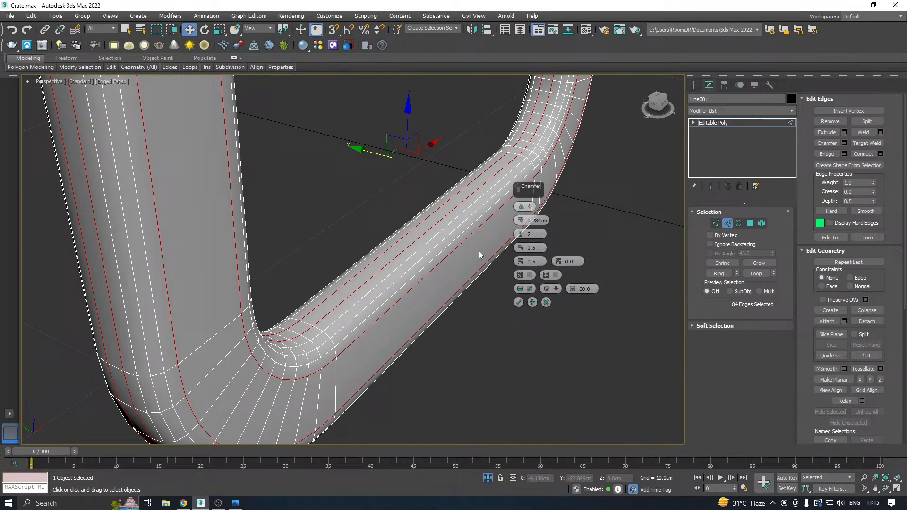
{"action": "left_click", "coordinate": [522, 237]}
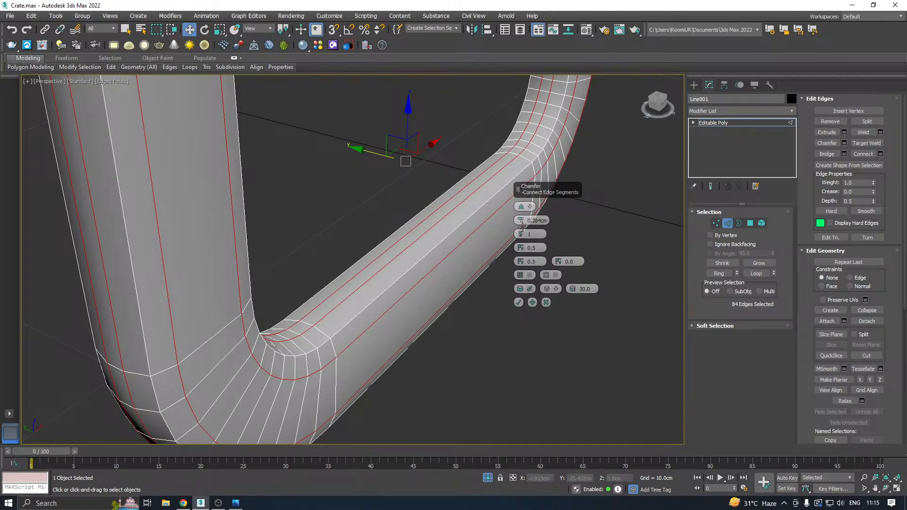
{"action": "left_click", "coordinate": [521, 234]}
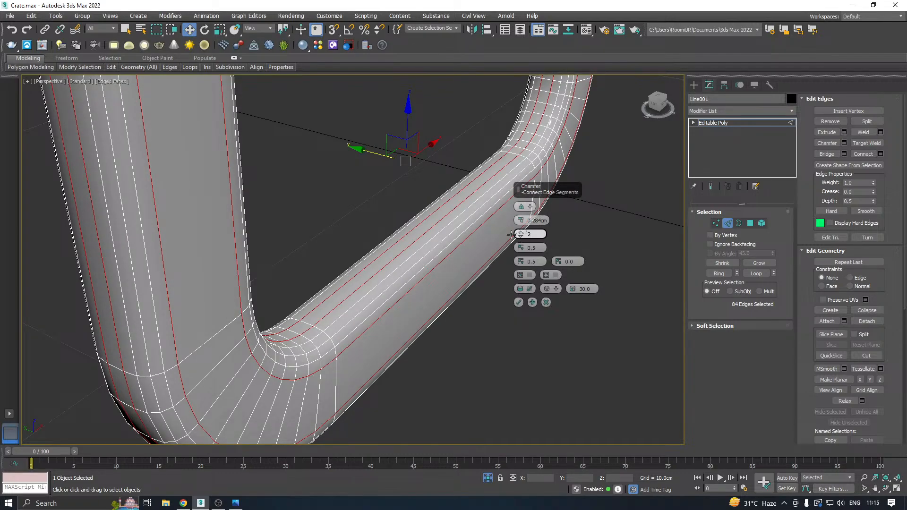
{"action": "scroll", "coordinate": [377, 291], "scroll_direction": "down", "scroll_amount": 2}
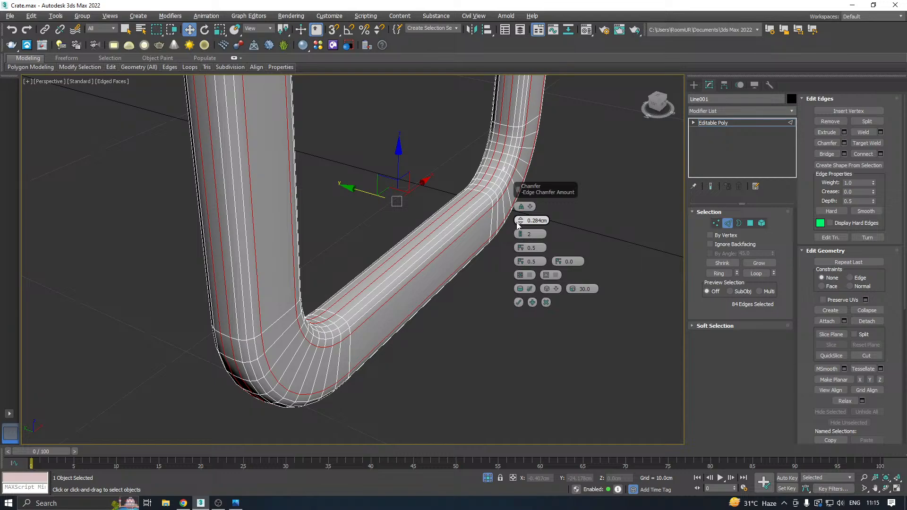
{"action": "left_click_drag", "start_coordinate": [518, 224], "coordinate": [511, 220]}
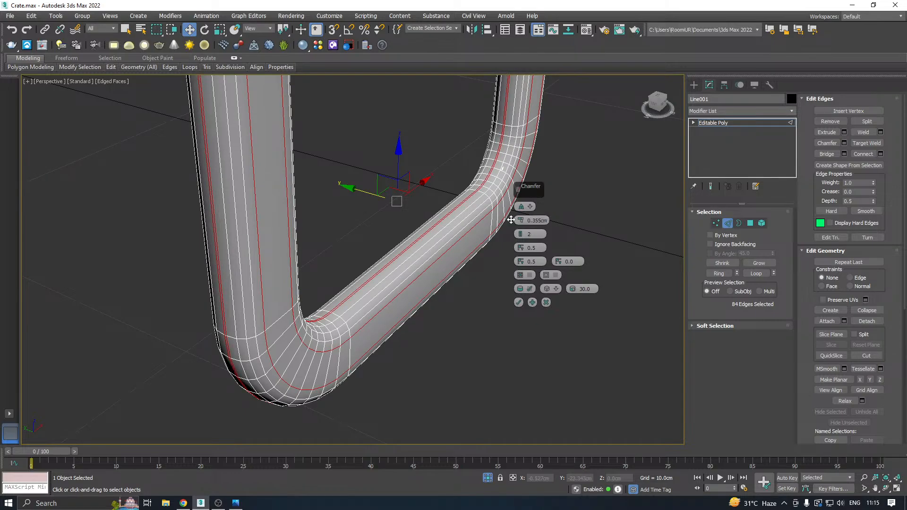
{"action": "left_click", "coordinate": [519, 303]}
{"action": "middle_click_drag", "start_coordinate": [512, 286], "coordinate": [403, 319], "text": "alt"}
{"action": "scroll", "coordinate": [325, 241], "scroll_direction": "up", "scroll_amount": 4}
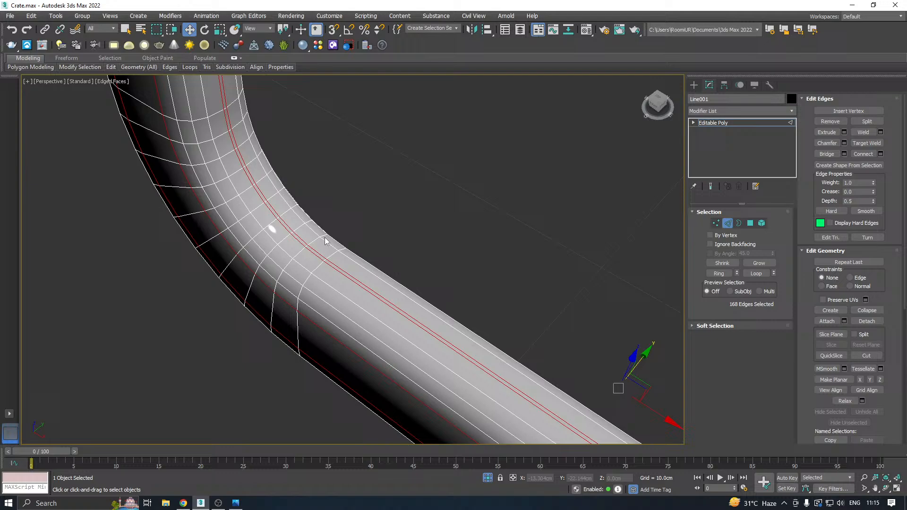
Remove a surplus lengthwise edge loop from the outer side of the chamfered U-shaped frame.
{"action": "double_click", "coordinate": [342, 272]}
{"action": "key", "text": "ctrl+d"}
{"action": "middle_click_drag", "start_coordinate": [344, 270], "coordinate": [388, 195], "text": "alt"}
{"action": "left_click", "coordinate": [329, 266]}
{"action": "scroll", "coordinate": [282, 273], "scroll_direction": "down", "scroll_amount": 5}
{"action": "scroll", "coordinate": [247, 206], "scroll_direction": "up", "scroll_amount": 5}
{"action": "double_click", "coordinate": [265, 222]}
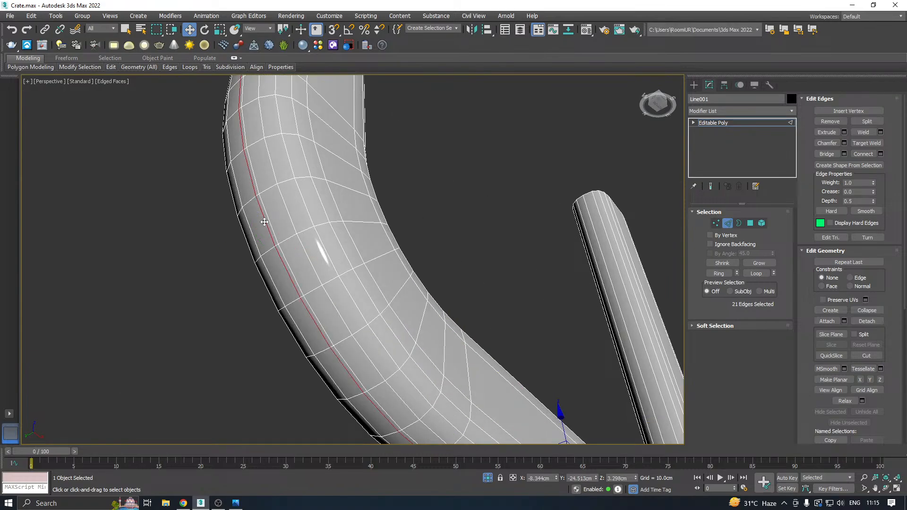
{"action": "key", "text": "ctrl+BackSpace"}
{"action": "scroll", "coordinate": [326, 225], "scroll_direction": "down", "scroll_amount": 4}
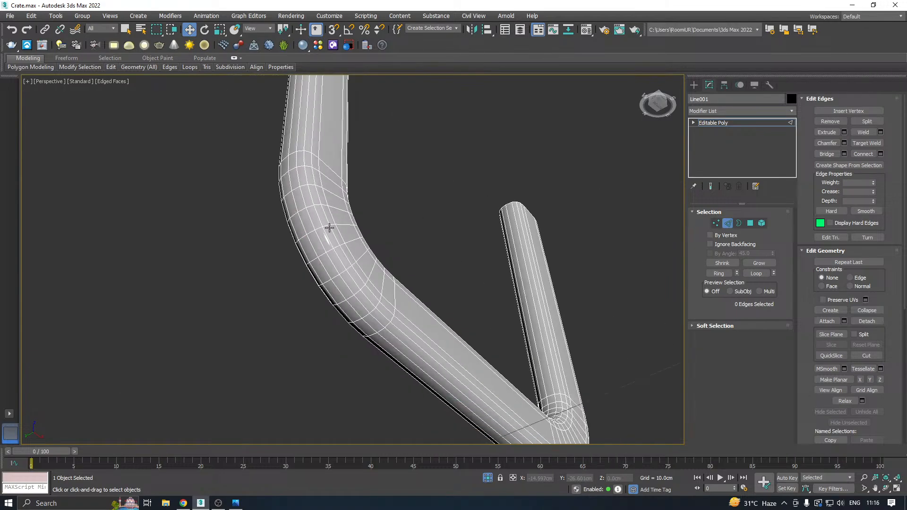
Select one lengthwise edge loop on each side of the frame and remove both loops.
{"action": "left_click", "coordinate": [333, 231]}
{"action": "middle_click_drag", "start_coordinate": [333, 231], "coordinate": [381, 285], "text": "alt"}
{"action": "middle_click_drag", "start_coordinate": [427, 255], "coordinate": [377, 273]}
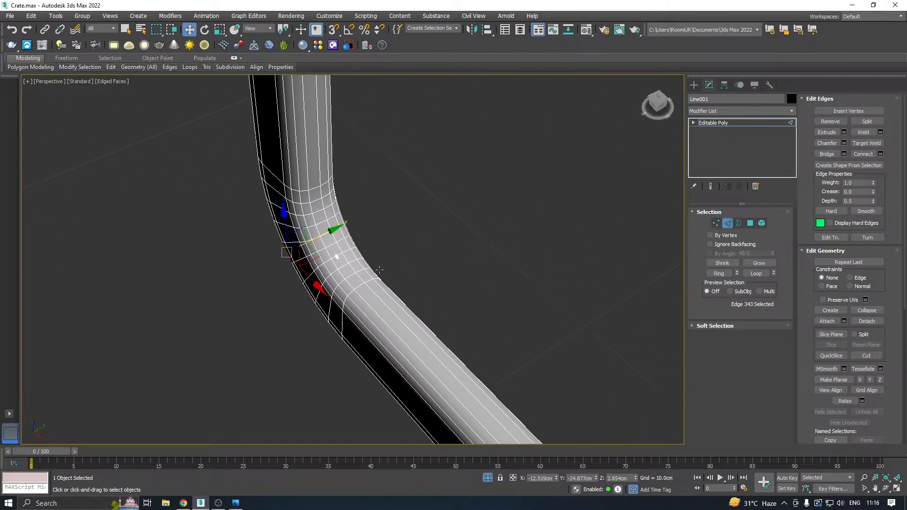
{"action": "scroll", "coordinate": [312, 256], "scroll_direction": "up", "scroll_amount": 5}
{"action": "double_click", "coordinate": [313, 257]}
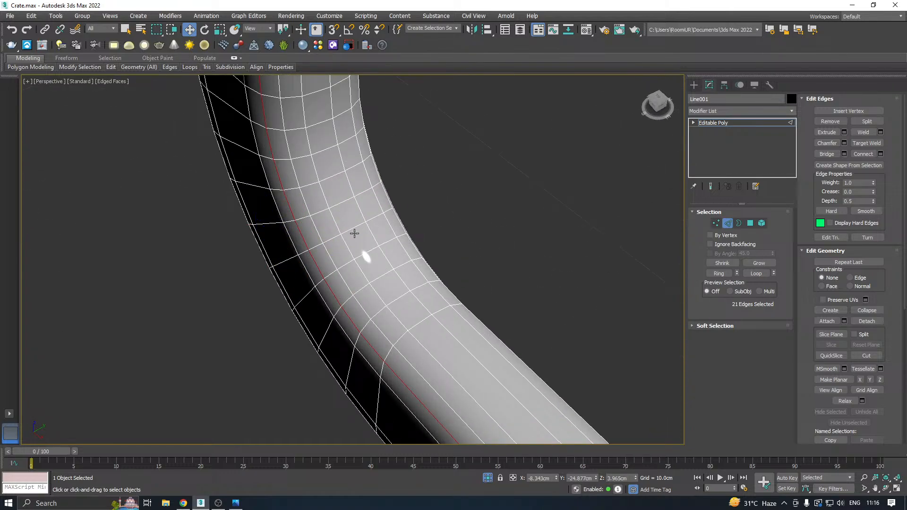
{"action": "scroll", "coordinate": [355, 234], "scroll_direction": "down", "scroll_amount": 4}
{"action": "middle_click_drag", "start_coordinate": [405, 239], "coordinate": [528, 280], "text": "alt"}
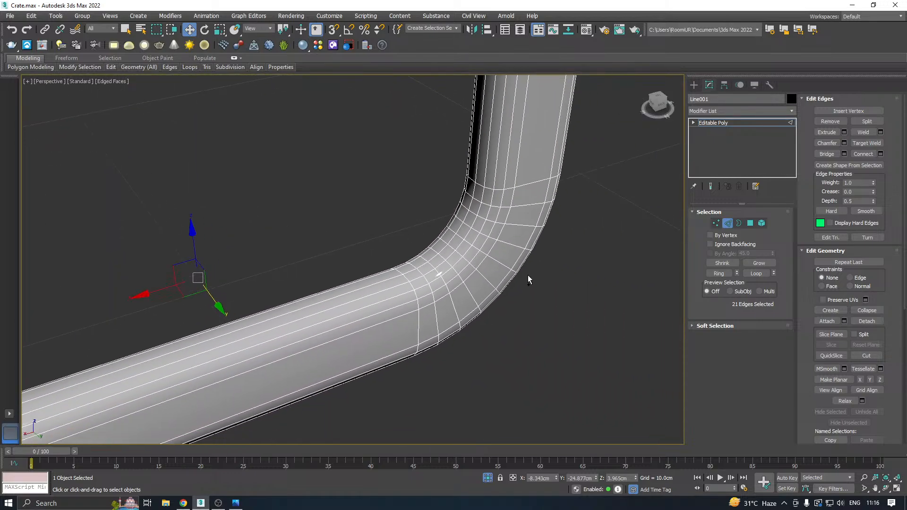
{"action": "double_click", "coordinate": [465, 268], "text": "ctrl"}
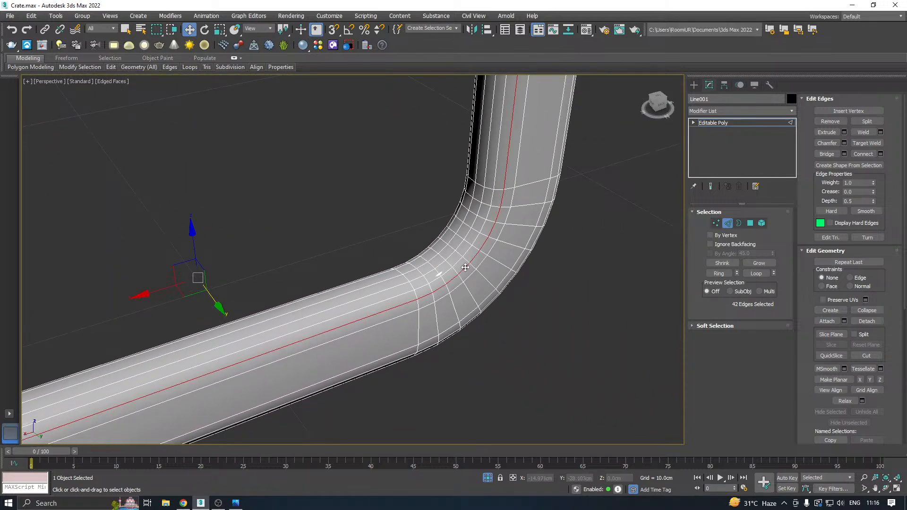
{"action": "key", "text": "ctrl+d"}
Remove two more lengthwise edge loops, one along the frame's inner bend and one on its face.
{"action": "double_click", "coordinate": [448, 255]}
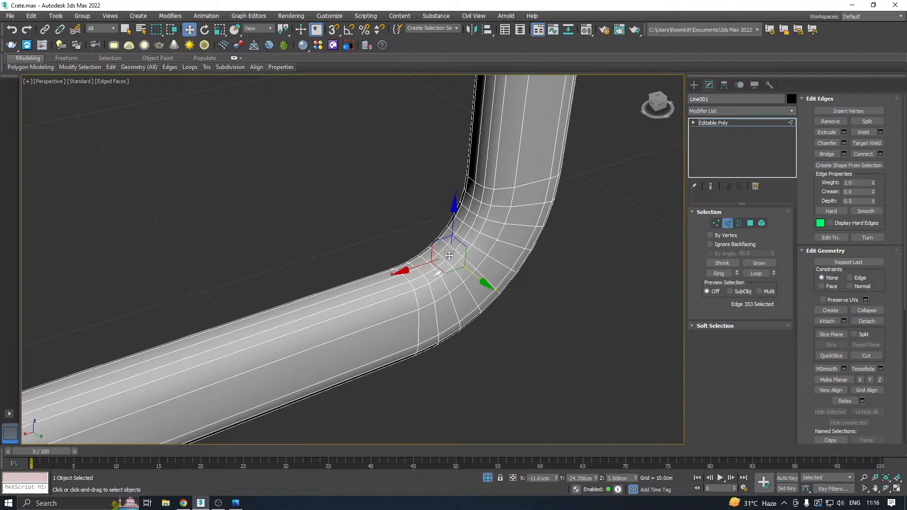
{"action": "middle_click_drag", "start_coordinate": [433, 251], "coordinate": [524, 251], "text": "alt"}
{"action": "middle_click_drag", "start_coordinate": [224, 242], "coordinate": [431, 277], "text": "alt"}
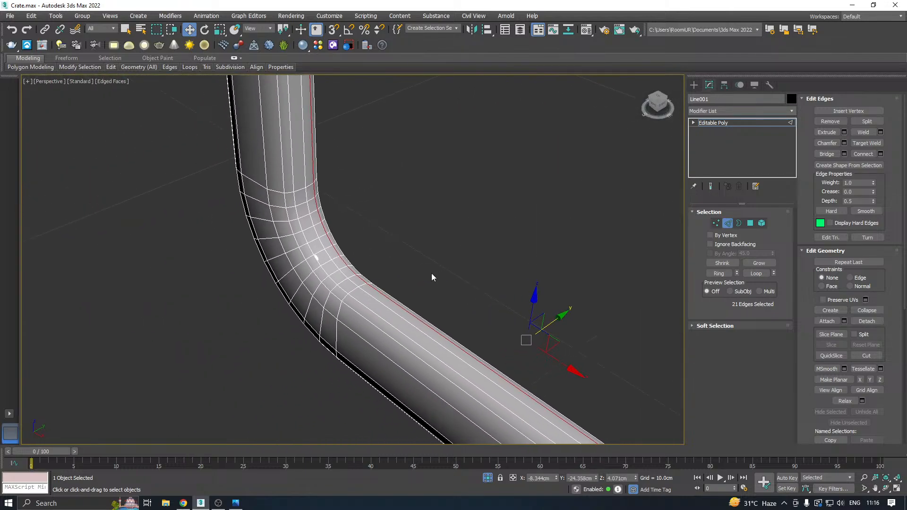
{"action": "double_click", "coordinate": [316, 260], "text": "ctrl"}
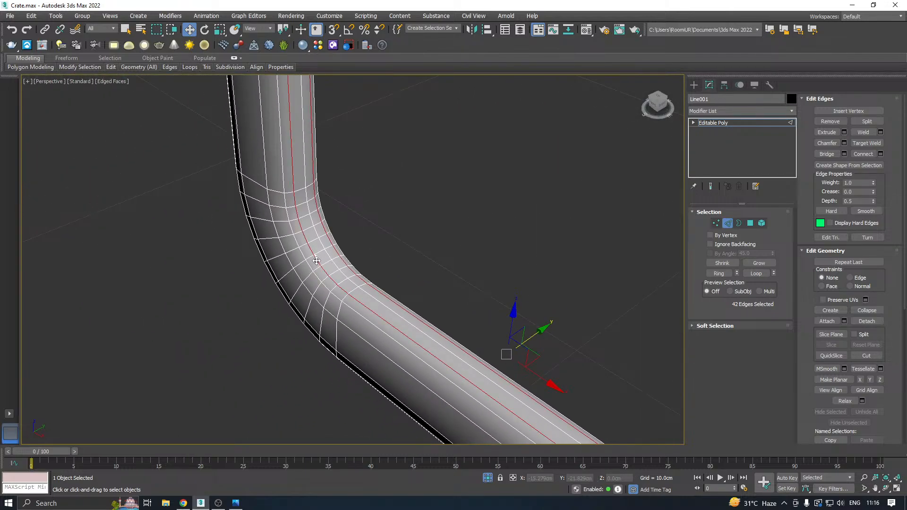
{"action": "key", "text": "ctrl+BackSpace"}
Select two lengthwise edge loops along the outer side of the frame.
{"action": "scroll", "coordinate": [315, 258], "scroll_direction": "down", "scroll_amount": 4}
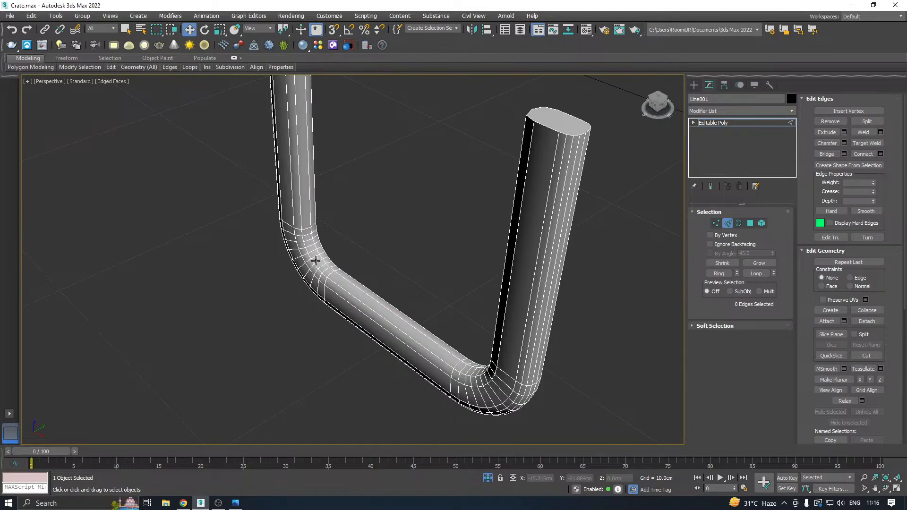
{"action": "left_click", "coordinate": [315, 260]}
{"action": "middle_click_drag", "start_coordinate": [315, 260], "coordinate": [472, 198], "text": "alt"}
{"action": "scroll", "coordinate": [347, 267], "scroll_direction": "up", "scroll_amount": 3}
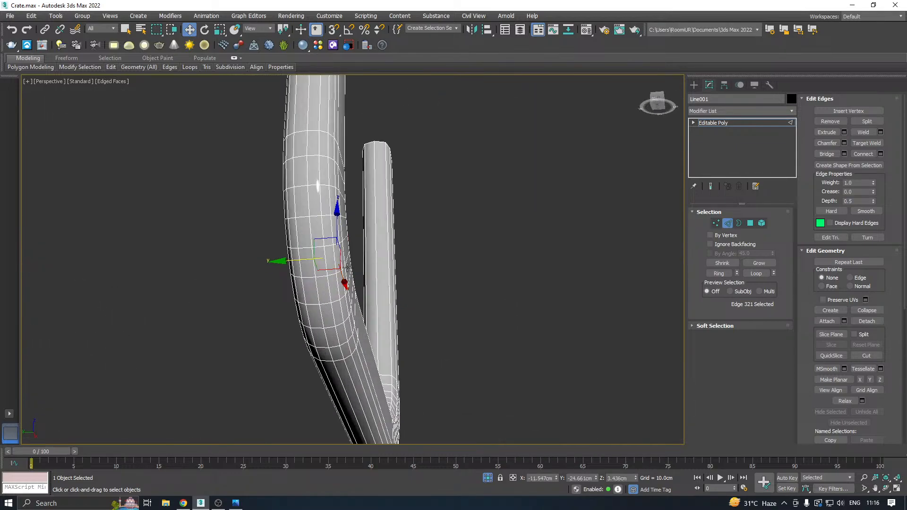
{"action": "middle_click_drag", "start_coordinate": [347, 268], "coordinate": [319, 280], "text": "alt"}
{"action": "double_click", "coordinate": [315, 287]}
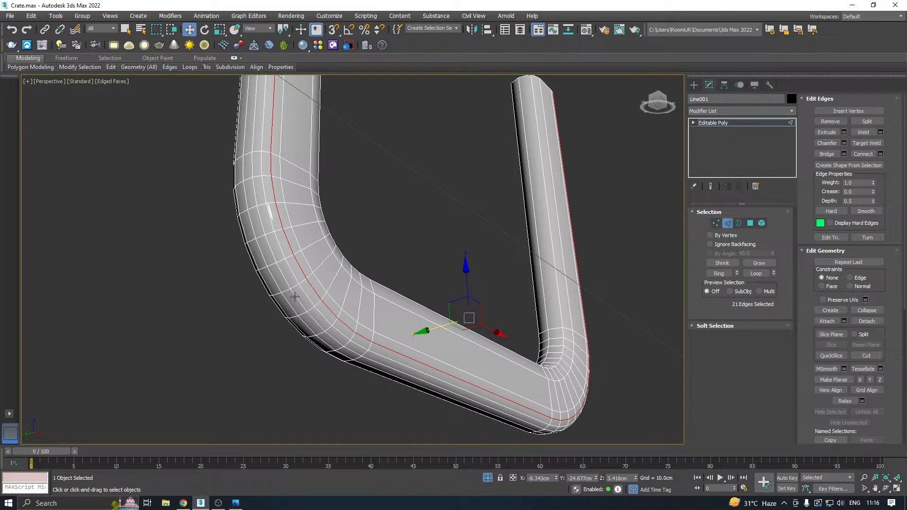
{"action": "left_click", "coordinate": [295, 297], "text": "ctrl"}
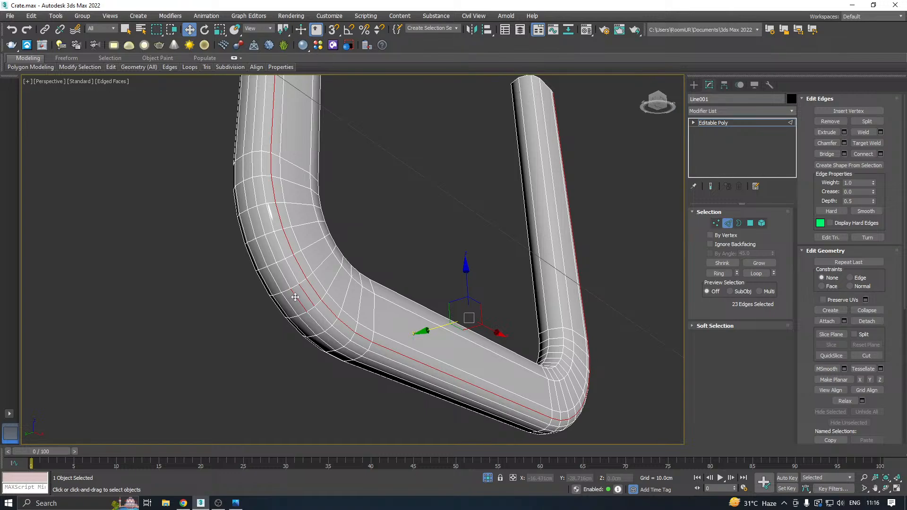
{"action": "left_click", "coordinate": [309, 291]}
{"action": "double_click", "coordinate": [311, 288]}
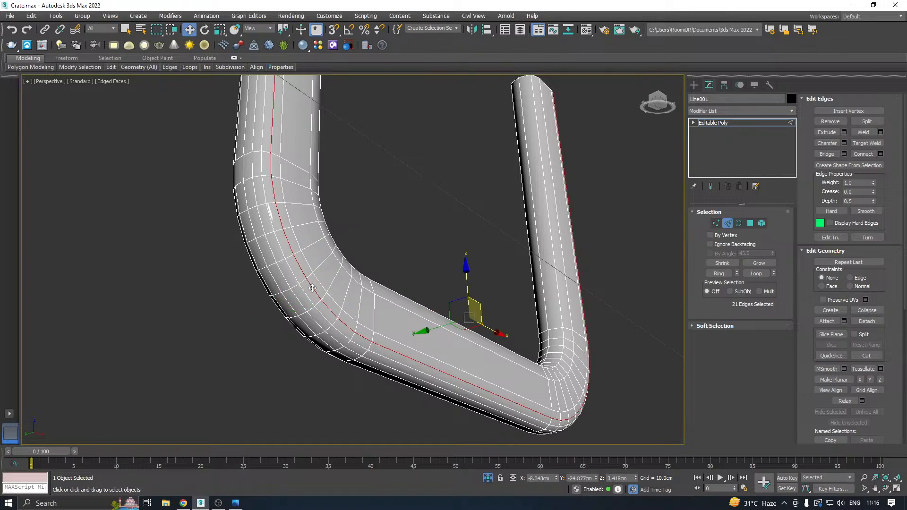
{"action": "double_click", "coordinate": [298, 297], "text": "ctrl"}
{"action": "middle_click_drag", "start_coordinate": [297, 297], "coordinate": [492, 303], "text": "alt"}
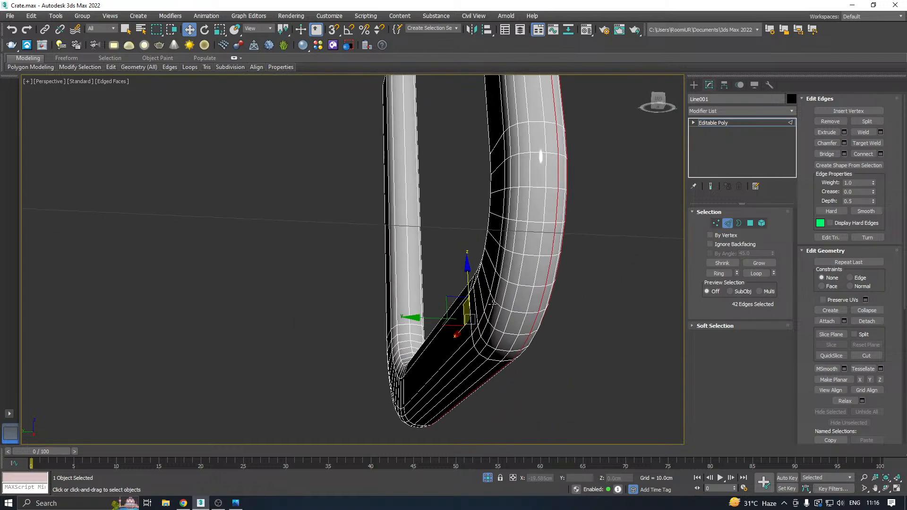
Add two more lengthwise loops to the selection, undo the stray picks and try removing all four loops.
{"action": "double_click", "coordinate": [506, 326], "text": "ctrl"}
{"action": "double_click", "coordinate": [487, 316], "text": "ctrl"}
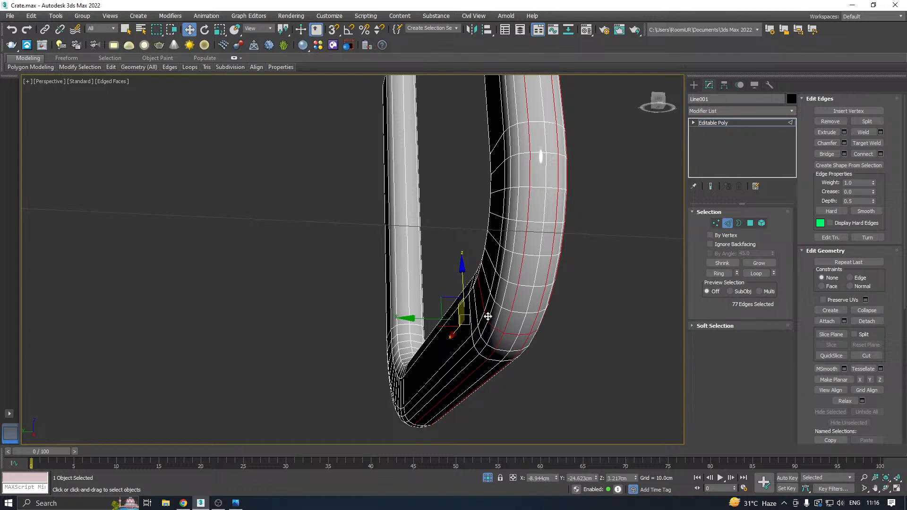
{"action": "key", "text": "ctrl+z"}
{"action": "key", "text": "ctrl+z"}
{"action": "key", "text": "ctrl+z"}
{"action": "key", "text": "ctrl+y"}
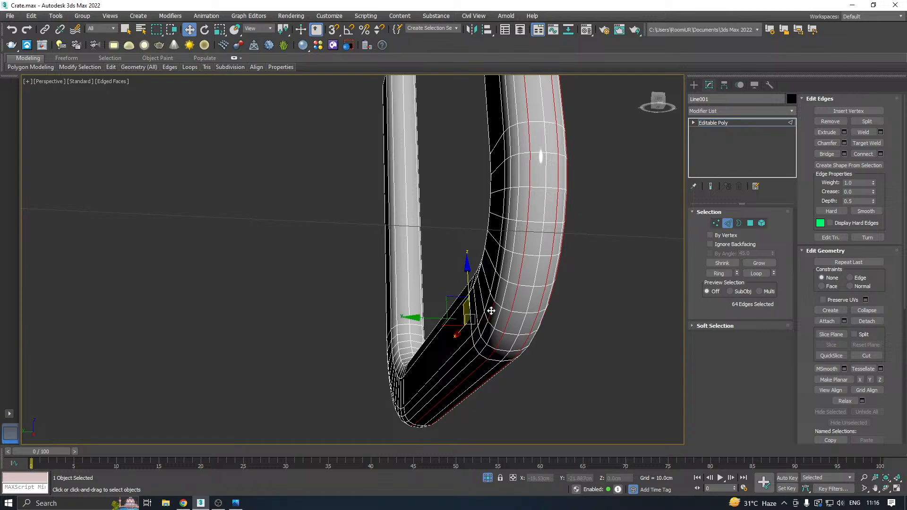
{"action": "double_click", "coordinate": [491, 311], "text": "ctrl"}
{"action": "key", "text": "ctrl+d"}
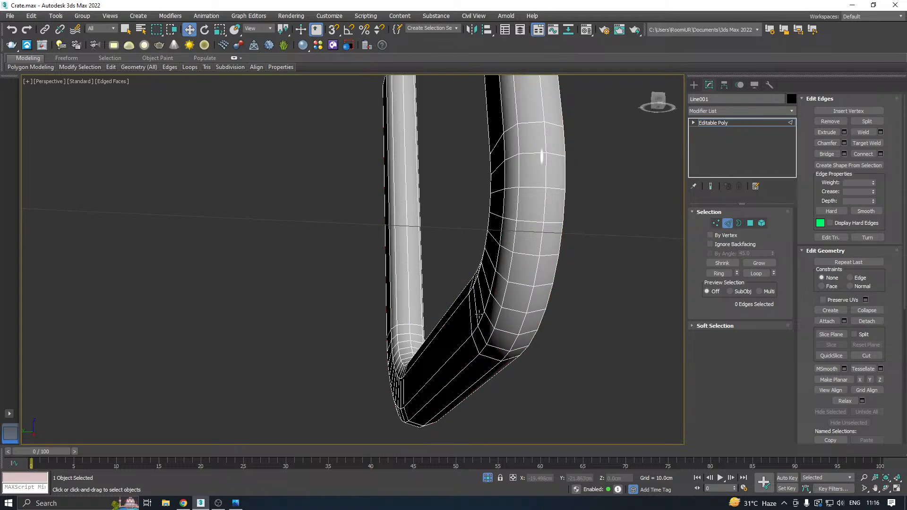
Try removing four lengthwise edge loops to simplify the frame's profile, and undo the removal.
{"action": "scroll", "coordinate": [479, 315], "scroll_direction": "down", "scroll_amount": 3}
{"action": "left_click", "coordinate": [494, 309]}
{"action": "middle_click_drag", "start_coordinate": [522, 306], "coordinate": [491, 321], "text": "alt"}
{"action": "left_click", "coordinate": [527, 312]}
{"action": "double_click", "coordinate": [527, 312]}
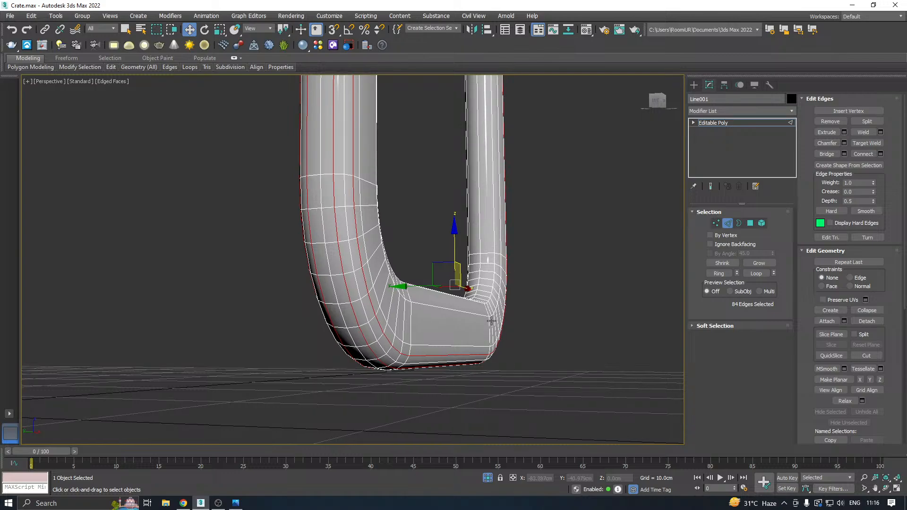
{"action": "key", "text": "ctrl+d"}
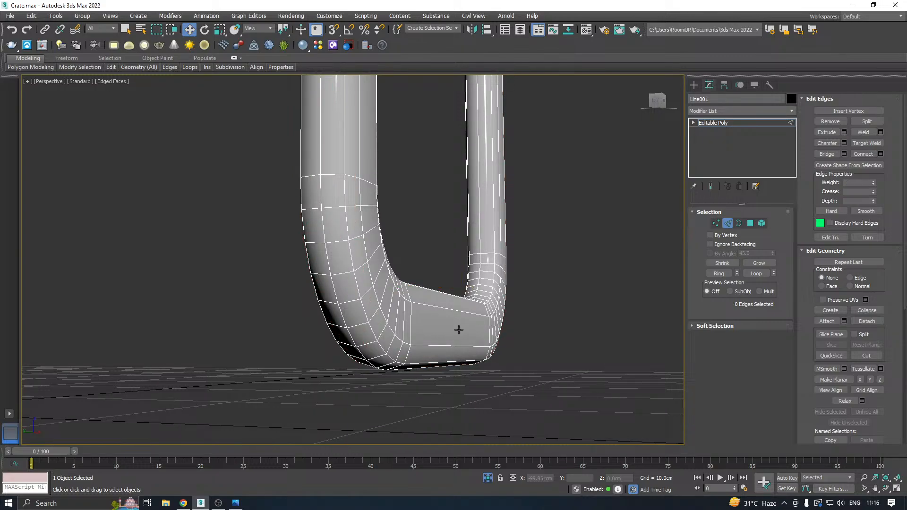
{"action": "left_click", "coordinate": [384, 346]}
{"action": "middle_click_drag", "start_coordinate": [420, 321], "coordinate": [461, 362], "text": "alt"}
{"action": "key", "text": "ctrl+z"}
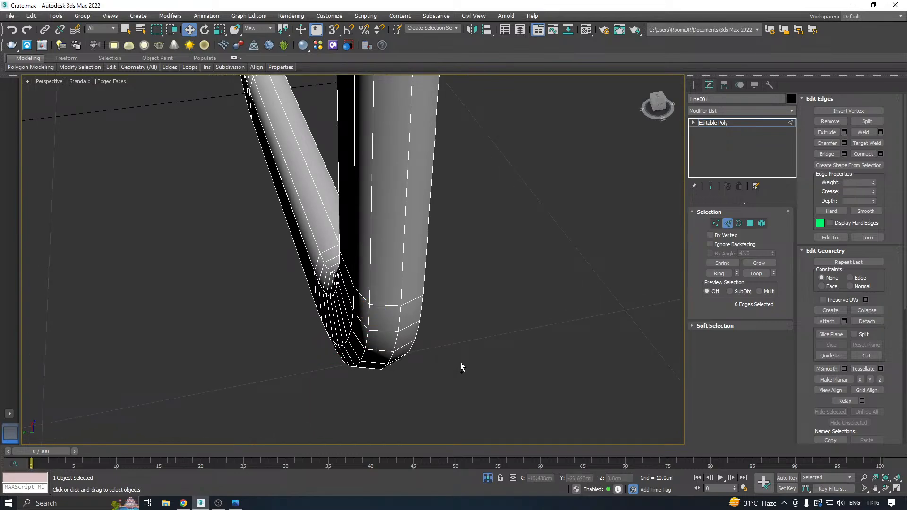
{"action": "key", "text": "ctrl+z"}
Try removing first two, then three lengthwise edge loops around the frame's outer bend.
{"action": "double_click", "coordinate": [407, 344]}
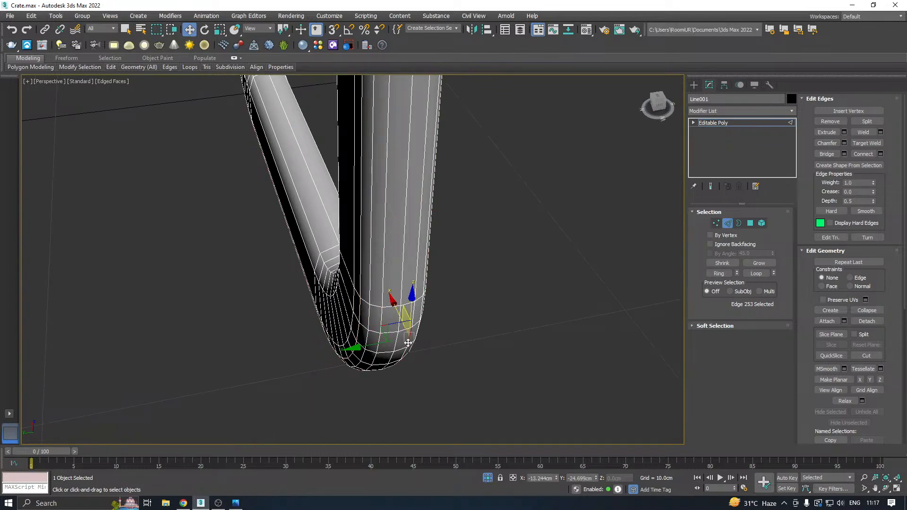
{"action": "double_click", "coordinate": [357, 336], "text": "ctrl"}
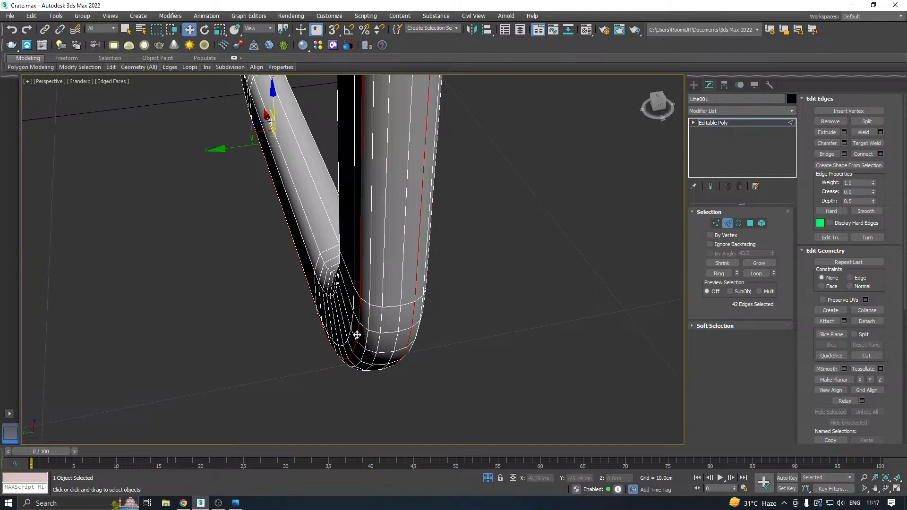
{"action": "key", "text": "ctrl+d"}
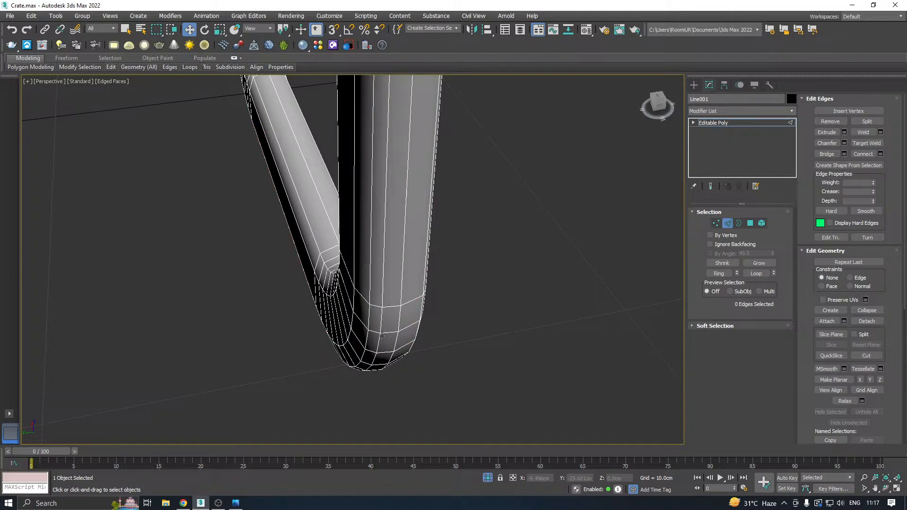
{"action": "key", "text": "ctrl+z"}
{"action": "double_click", "coordinate": [377, 342], "text": "ctrl"}
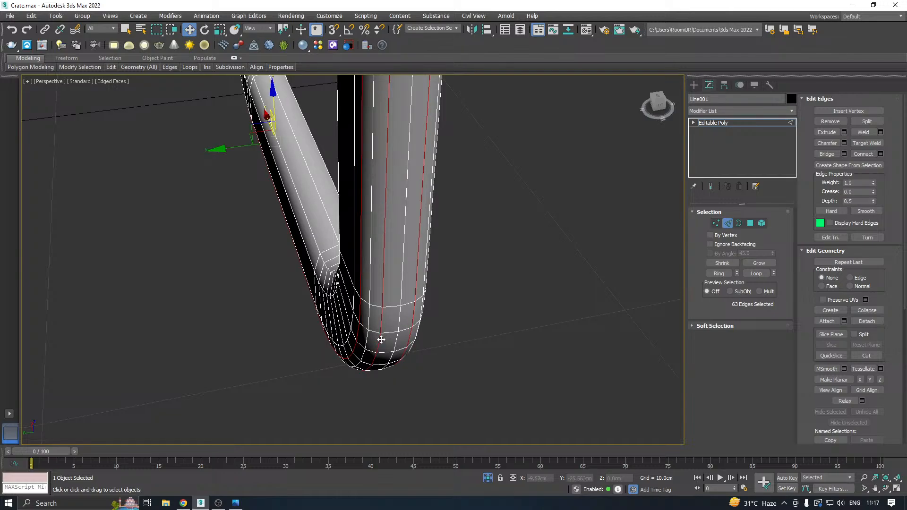
{"action": "key", "text": "ctrl+d"}
{"action": "left_click", "coordinate": [398, 337]}
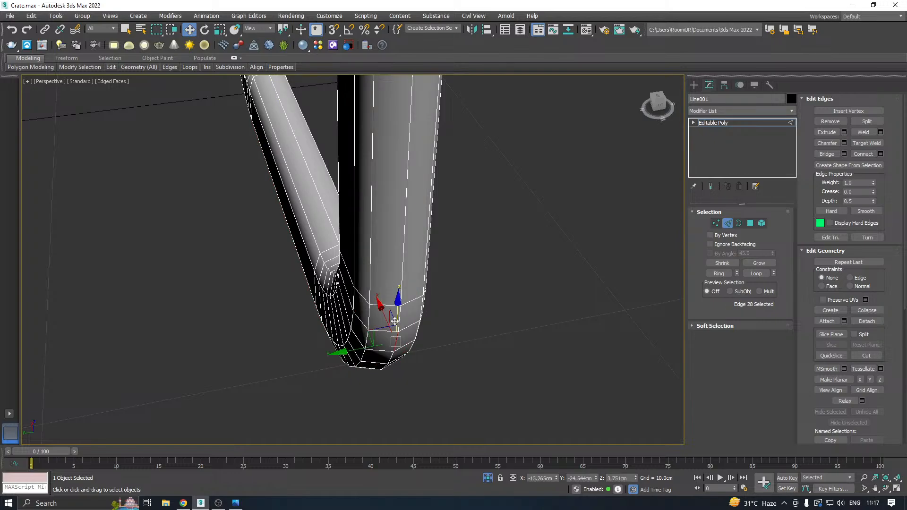
{"action": "middle_click_drag", "start_coordinate": [398, 337], "coordinate": [520, 302], "text": "alt"}
{"action": "double_click", "coordinate": [426, 350]}
{"action": "left_click", "coordinate": [472, 349]}
{"action": "left_click", "coordinate": [477, 360]}
{"action": "scroll", "coordinate": [431, 346], "scroll_direction": "down", "scroll_amount": 5}
Select the whole frame element, clear its smoothing groups and auto-smooth it at 45.0.
{"action": "left_click", "coordinate": [762, 223]}
{"action": "left_click", "coordinate": [543, 229]}
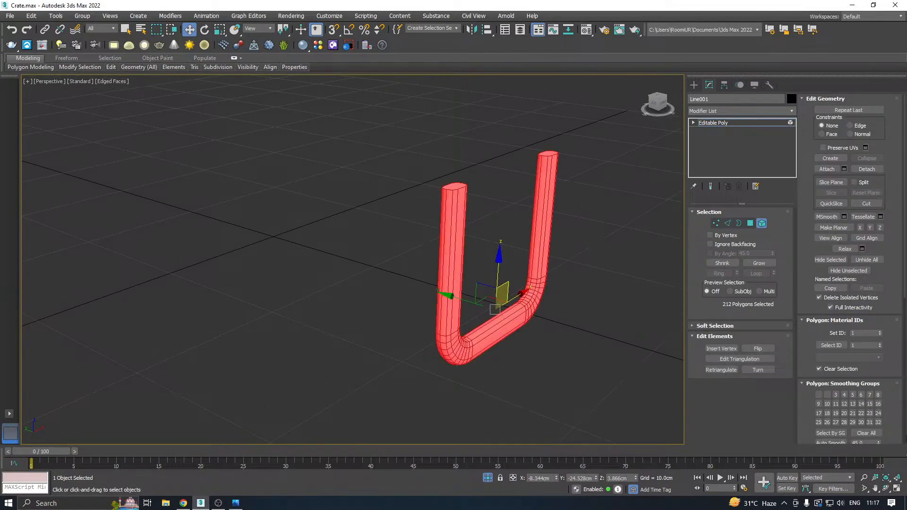
{"action": "scroll", "coordinate": [867, 423], "scroll_direction": "down", "scroll_amount": 1}
{"action": "middle_click_drag", "start_coordinate": [549, 309], "coordinate": [450, 300]}
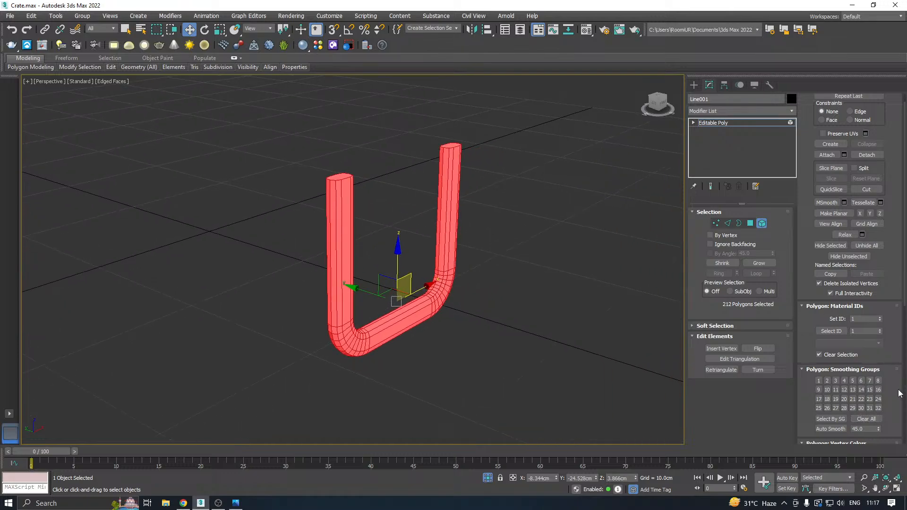
{"action": "left_click", "coordinate": [866, 421]}
{"action": "left_click", "coordinate": [829, 429]}
{"action": "scroll", "coordinate": [639, 187], "scroll_direction": "up", "scroll_amount": 2}
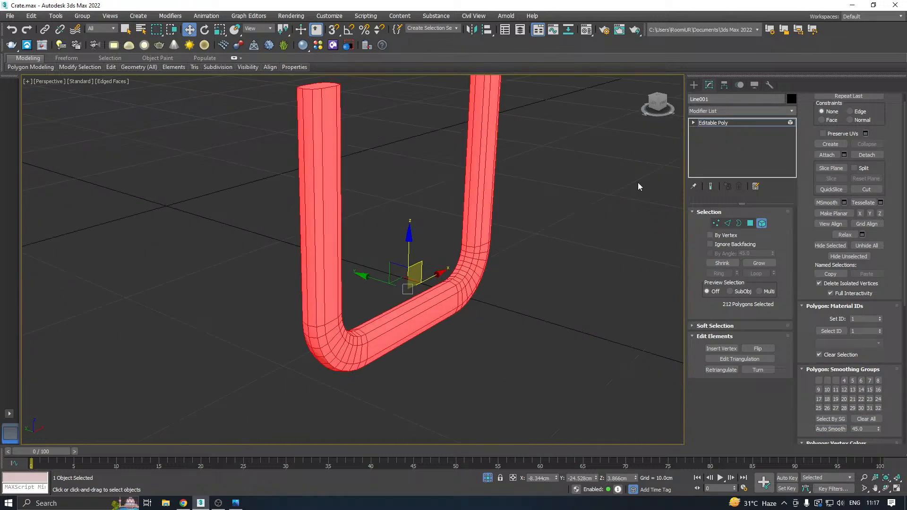
{"action": "left_click", "coordinate": [725, 122]}
Examine the frame's smoothing with edged faces switched off, and turn edged faces on again.
{"action": "middle_click_drag", "start_coordinate": [465, 264], "coordinate": [450, 255], "text": "alt"}
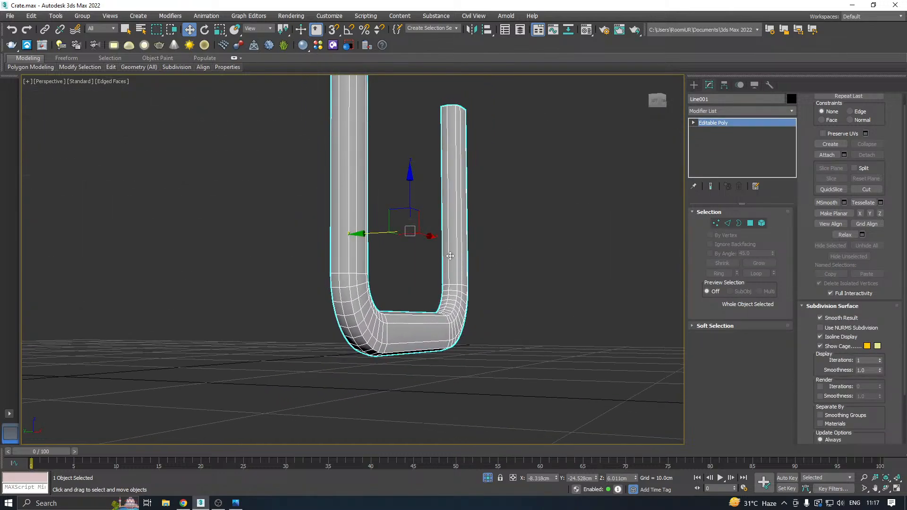
{"action": "left_click", "coordinate": [112, 85]}
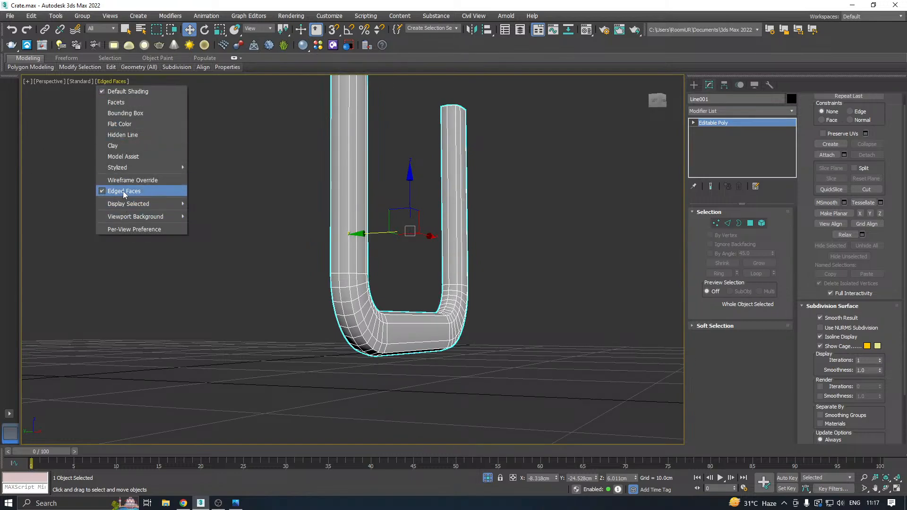
{"action": "left_click", "coordinate": [180, 192]}
{"action": "mouse_move", "coordinate": [186, 220]}
{"action": "middle_mouse_down", "text": "alt"}
{"action": "mouse_move", "coordinate": [381, 289]}
{"action": "mouse_move", "coordinate": [352, 307]}
{"action": "mouse_move", "coordinate": [271, 305]}
{"action": "mouse_move", "coordinate": [300, 296]}
{"action": "mouse_move", "coordinate": [360, 303]}
{"action": "mouse_move", "coordinate": [389, 276]}
{"action": "middle_mouse_up", "text": "alt"}
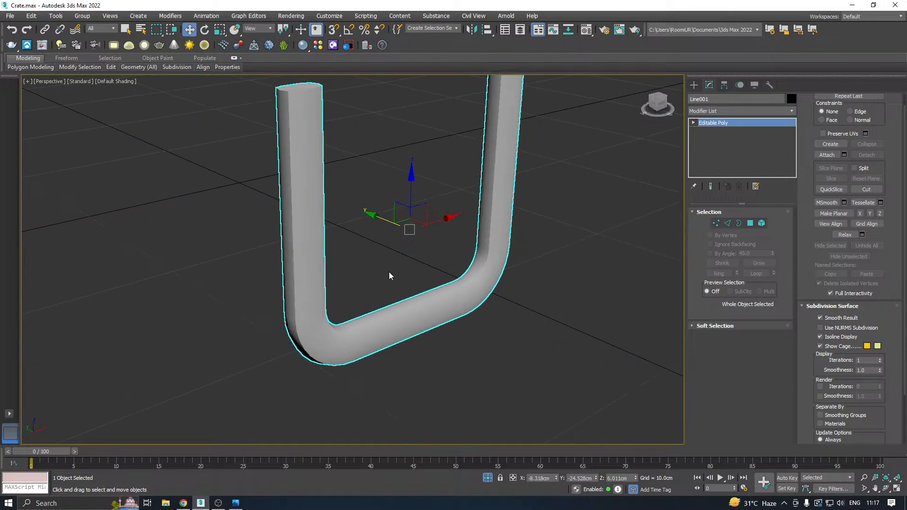
{"action": "left_click", "coordinate": [108, 80]}
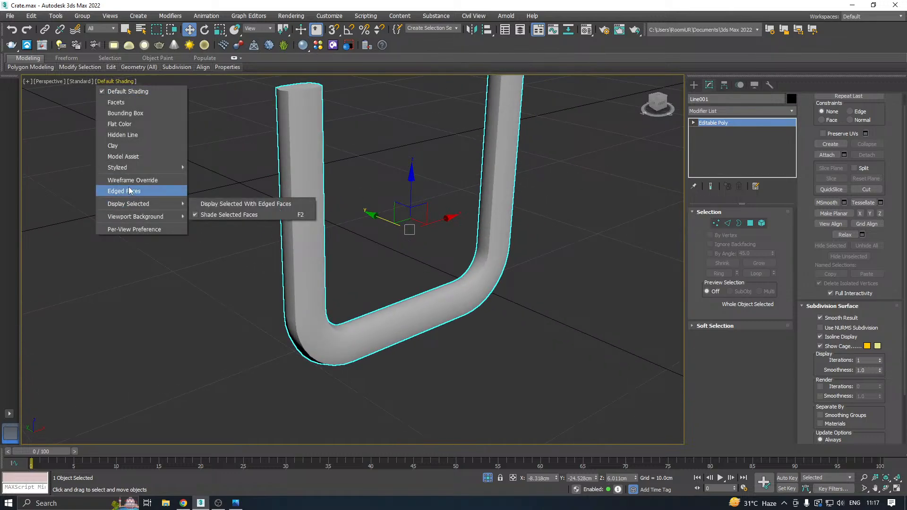
{"action": "left_click", "coordinate": [132, 190]}
Exit isolation to show the whole crate again and save the scene.
{"action": "left_click", "coordinate": [488, 478]}
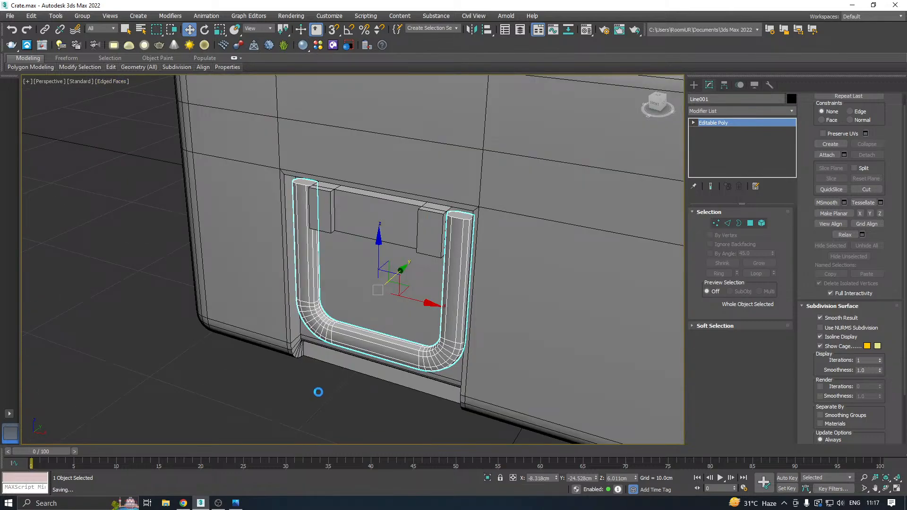
{"action": "middle_click_drag", "start_coordinate": [325, 305], "coordinate": [443, 264], "text": "alt"}
{"action": "scroll", "coordinate": [418, 264], "scroll_direction": "down", "scroll_amount": 5}
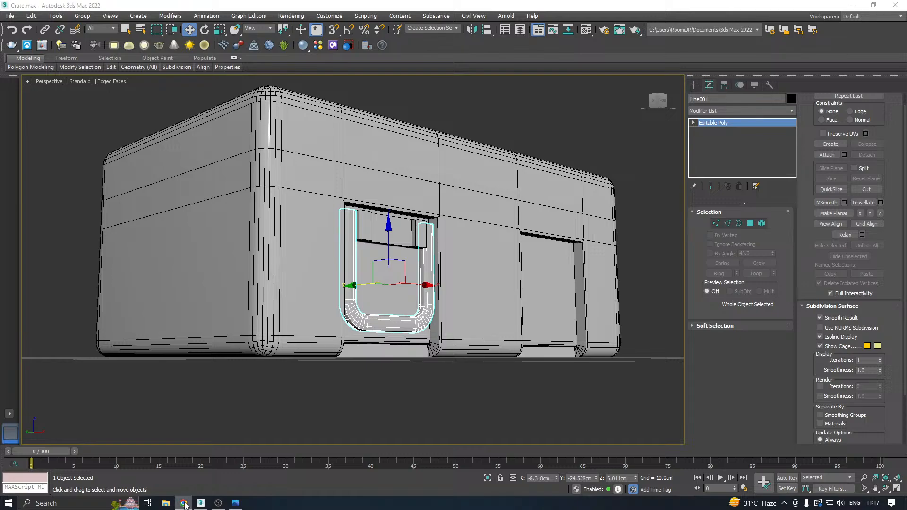
{"action": "middle_click_drag", "start_coordinate": [446, 297], "coordinate": [422, 321], "text": "alt"}
{"action": "left_click", "coordinate": [239, 506]}
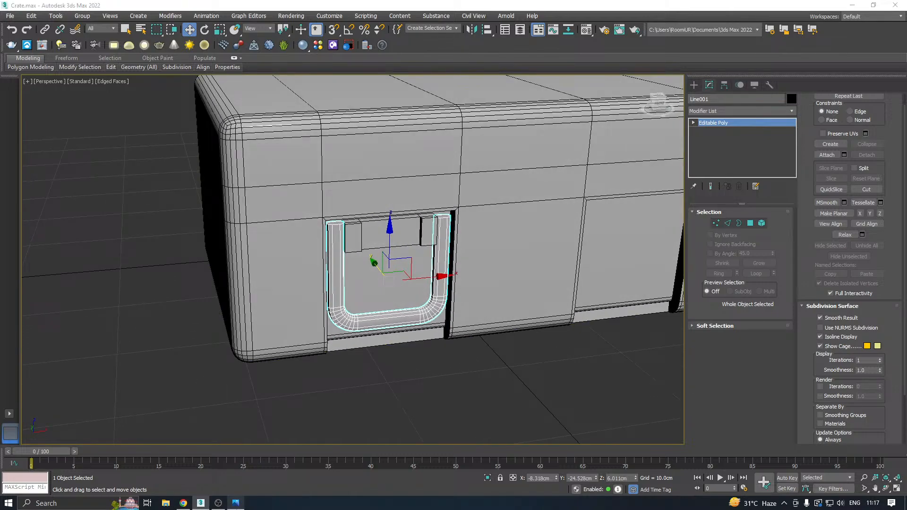
{"action": "middle_click_drag", "start_coordinate": [411, 286], "coordinate": [327, 312]}
{"action": "middle_click_drag", "start_coordinate": [339, 281], "coordinate": [385, 255], "text": "alt"}
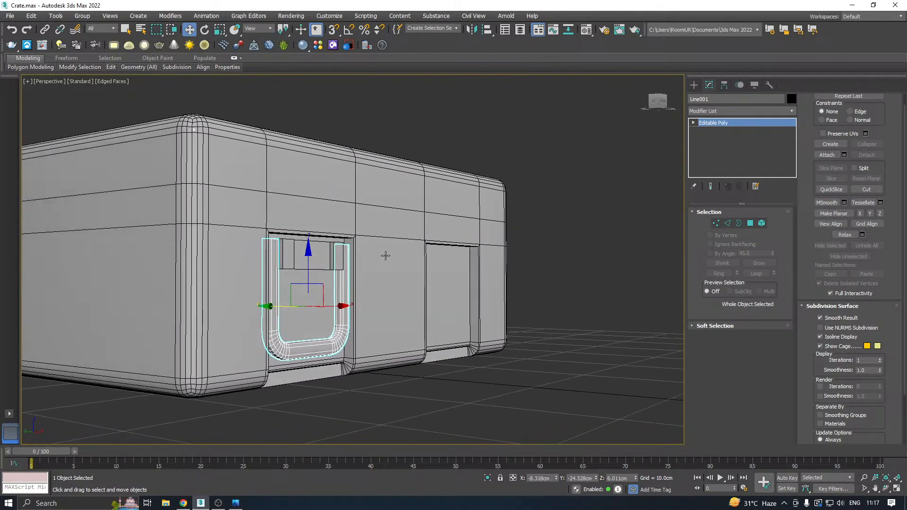
Select the bracket at the top of the recess and attach the crate body to it.
{"action": "left_click", "coordinate": [300, 260]}
{"action": "middle_click_drag", "start_coordinate": [303, 259], "coordinate": [313, 292], "text": "alt"}
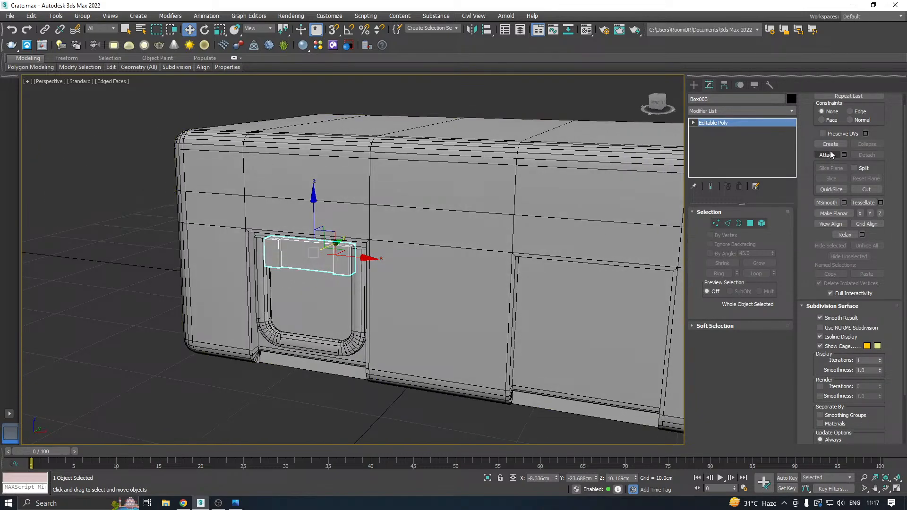
{"action": "left_click", "coordinate": [827, 155]}
{"action": "left_click", "coordinate": [316, 267]}
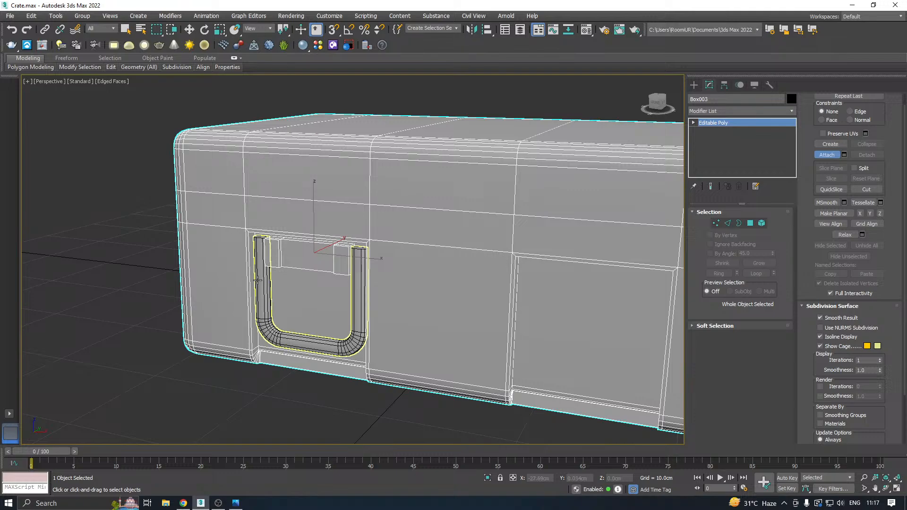
{"action": "key", "text": "w"}
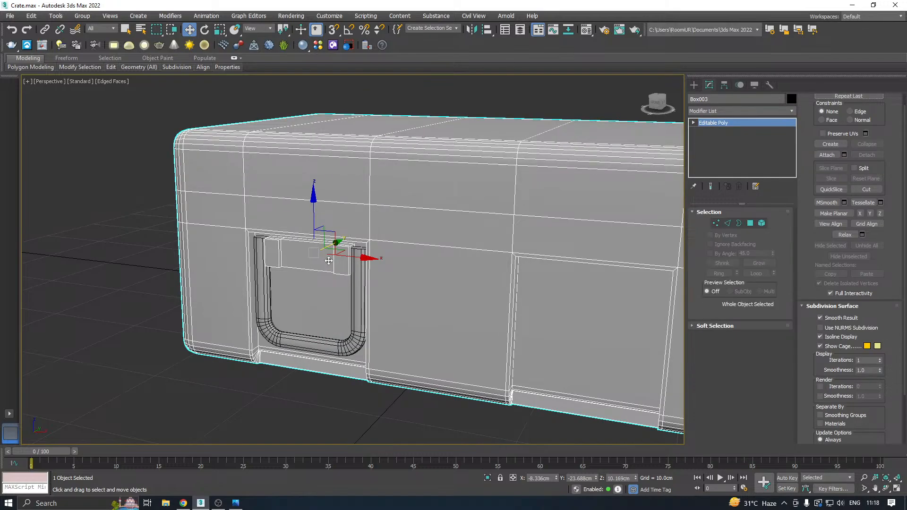
Select the U-shaped frame in the recess and attach the bracket above it to make them one object.
{"action": "left_click", "coordinate": [365, 296]}
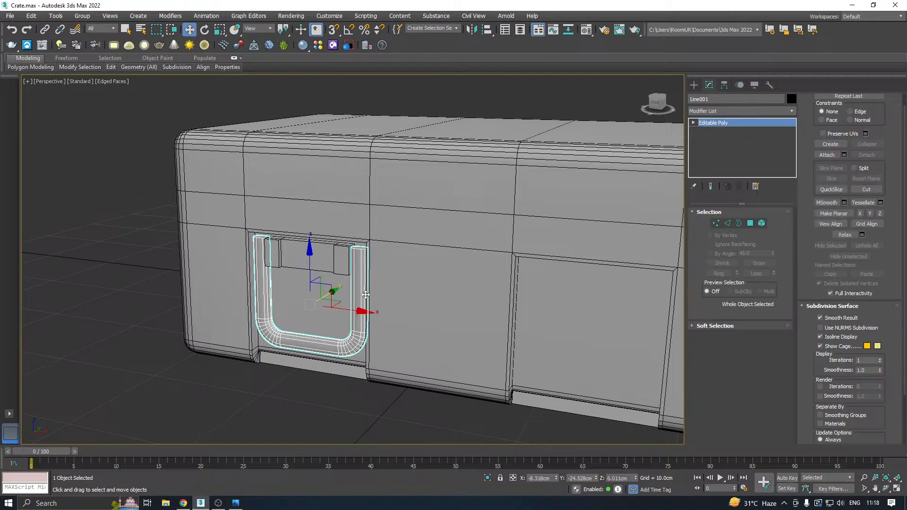
{"action": "left_click", "coordinate": [817, 155]}
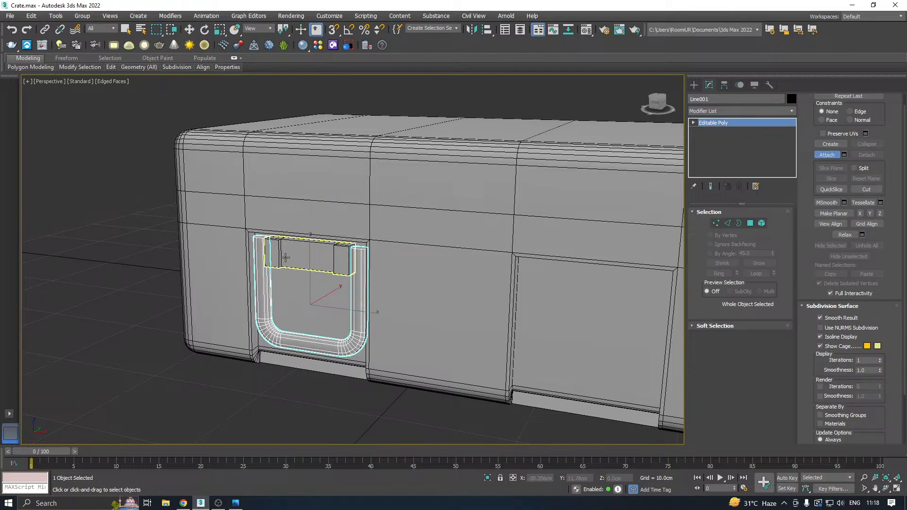
{"action": "left_click", "coordinate": [286, 257]}
{"action": "right_click", "coordinate": [242, 289]}
{"action": "middle_click_drag", "start_coordinate": [363, 299], "coordinate": [495, 266], "text": "alt"}
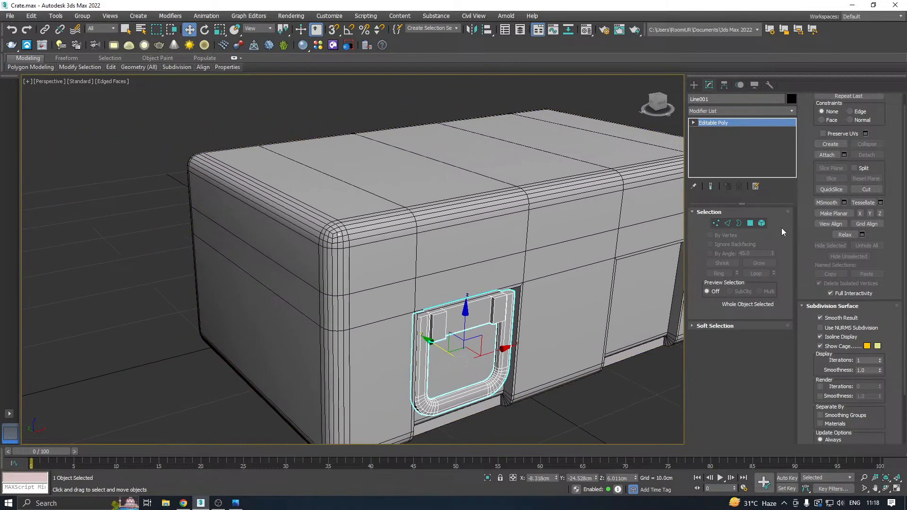
Select the upper horizontal edge loop running around the crate body, then save the scene.
{"action": "left_click", "coordinate": [563, 223]}
{"action": "left_click", "coordinate": [728, 224]}
{"action": "scroll", "coordinate": [381, 258], "scroll_direction": "down", "scroll_amount": 6}
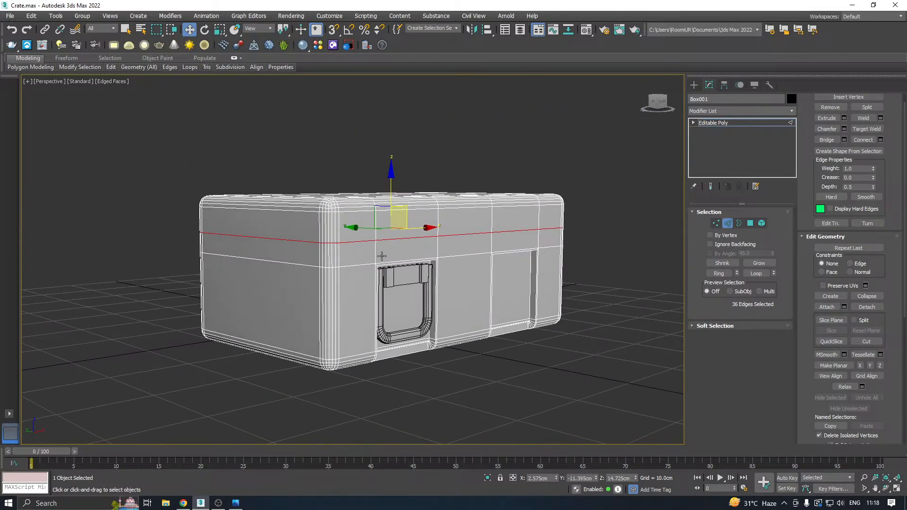
{"action": "scroll", "coordinate": [373, 261], "scroll_direction": "up", "scroll_amount": 2}
{"action": "middle_click_drag", "start_coordinate": [396, 255], "coordinate": [417, 268], "text": "alt"}
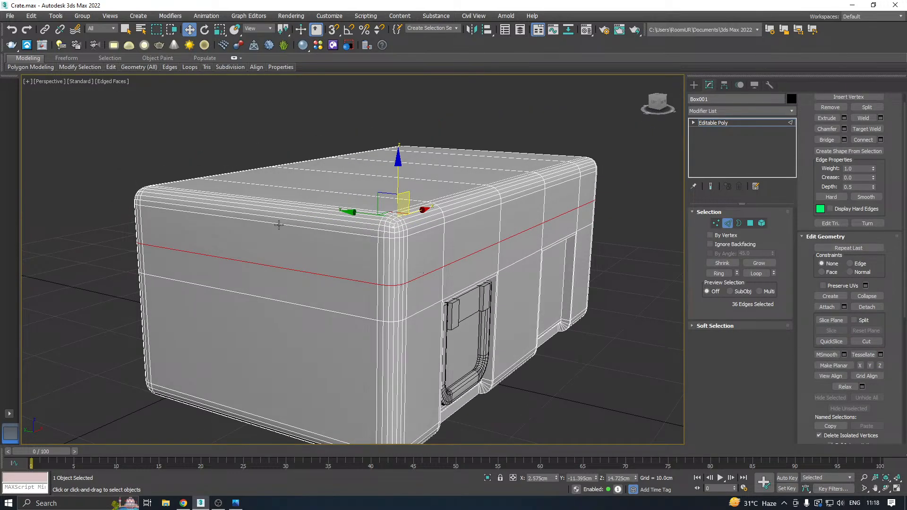
{"action": "left_click", "coordinate": [9, 16]}
{"action": "mouse_move", "coordinate": [29, 94]}
{"action": "left_click", "coordinate": [132, 94]}
{"action": "left_click", "coordinate": [417, 349]}
Select all crate body polygons above the upper horizontal edge loop and detach them as a separate lid object.
{"action": "left_click", "coordinate": [750, 224]}
{"action": "scroll", "coordinate": [364, 179], "scroll_direction": "down", "scroll_amount": 3}
{"action": "middle_click_drag", "start_coordinate": [364, 179], "coordinate": [290, 148], "text": "alt"}
{"action": "left_click_drag", "start_coordinate": [665, 194], "coordinate": [674, 197]}
{"action": "middle_click_drag", "start_coordinate": [674, 197], "coordinate": [364, 252], "text": "alt"}
{"action": "scroll", "coordinate": [348, 264], "scroll_direction": "up", "scroll_amount": 3}
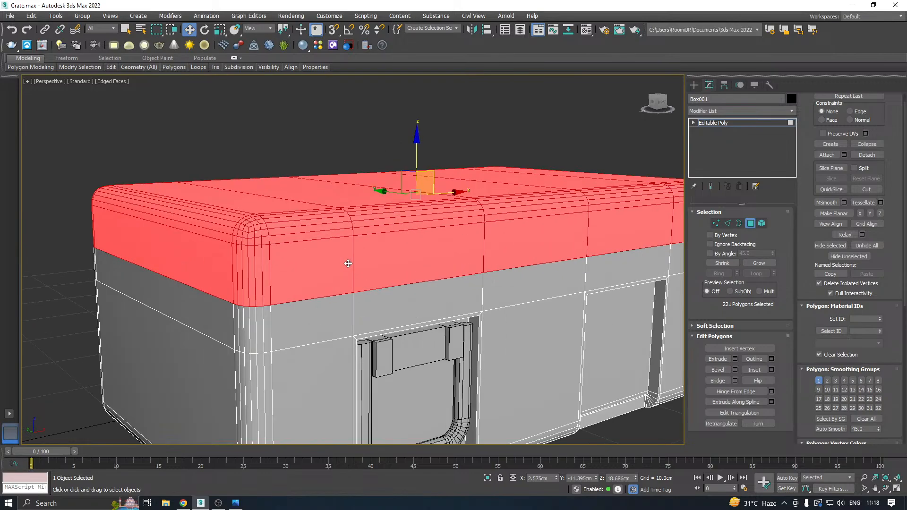
{"action": "left_click", "coordinate": [868, 155]}
{"action": "left_click", "coordinate": [483, 258]}
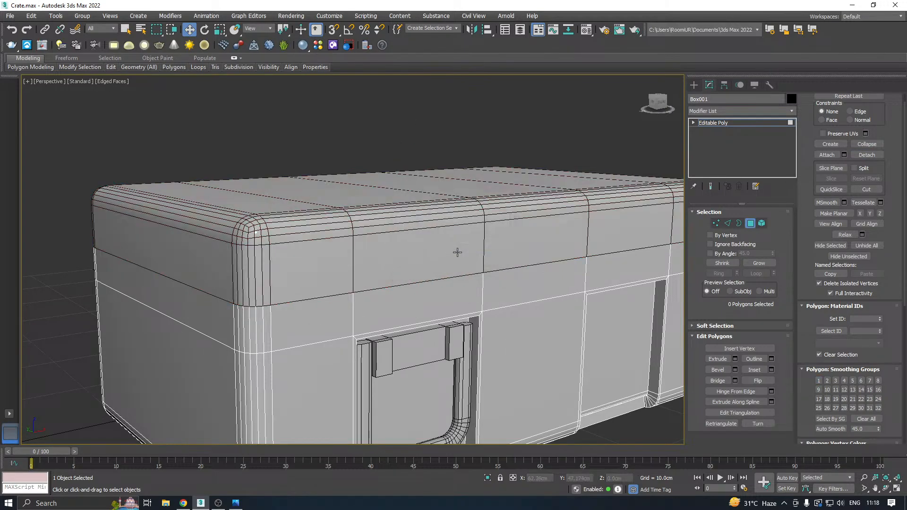
Leave polygon editing, select the detached lid and centre its pivot to the object.
{"action": "left_click", "coordinate": [715, 124]}
{"action": "left_click", "coordinate": [389, 277]}
{"action": "scroll", "coordinate": [389, 277], "scroll_direction": "down", "scroll_amount": 4}
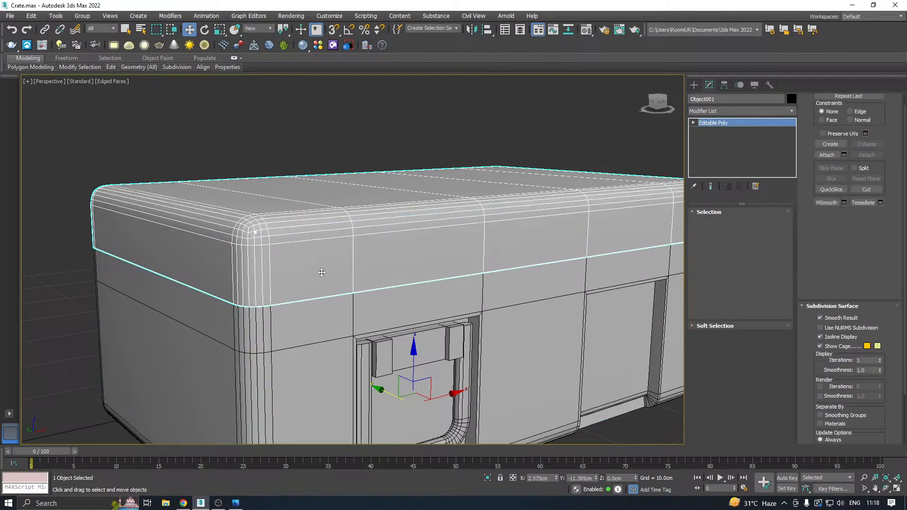
{"action": "left_click", "coordinate": [724, 85]}
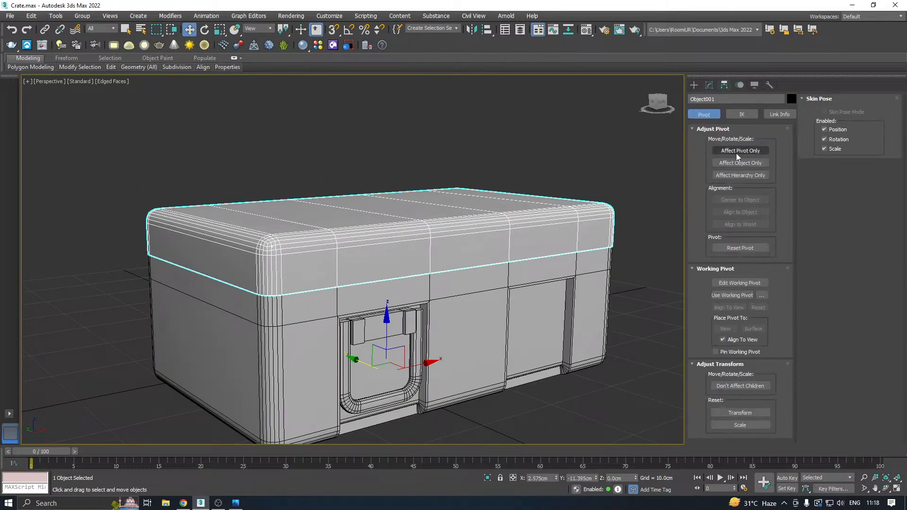
{"action": "left_click", "coordinate": [737, 151]}
{"action": "left_click", "coordinate": [709, 85]}
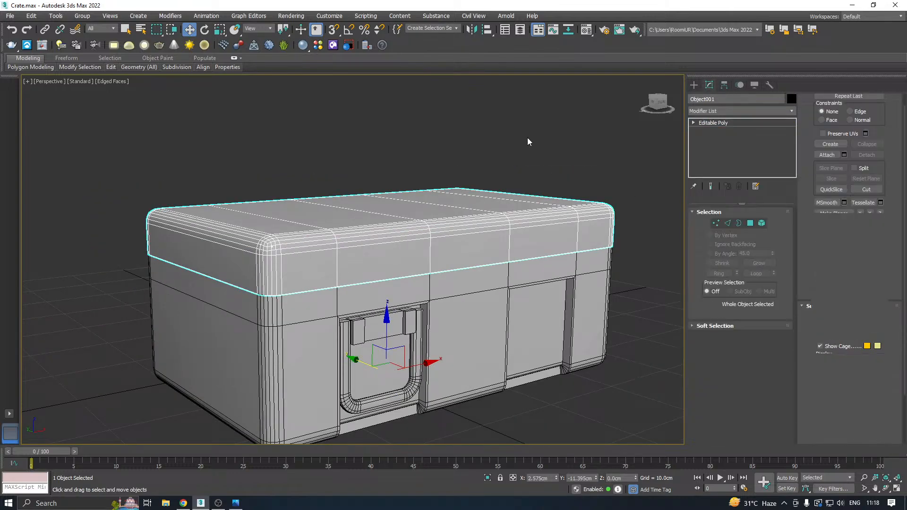
{"action": "left_click", "coordinate": [726, 86]}
{"action": "left_click", "coordinate": [739, 150]}
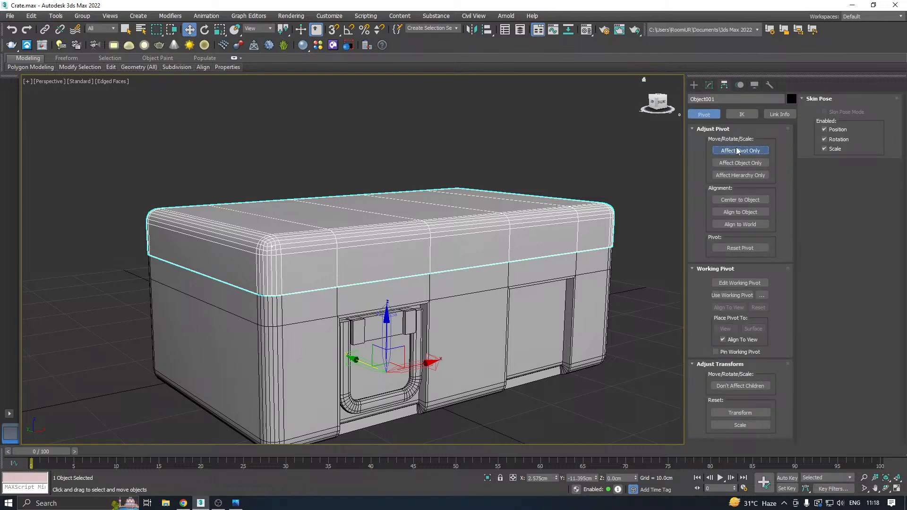
{"action": "left_click", "coordinate": [732, 200]}
{"action": "left_click", "coordinate": [709, 86]}
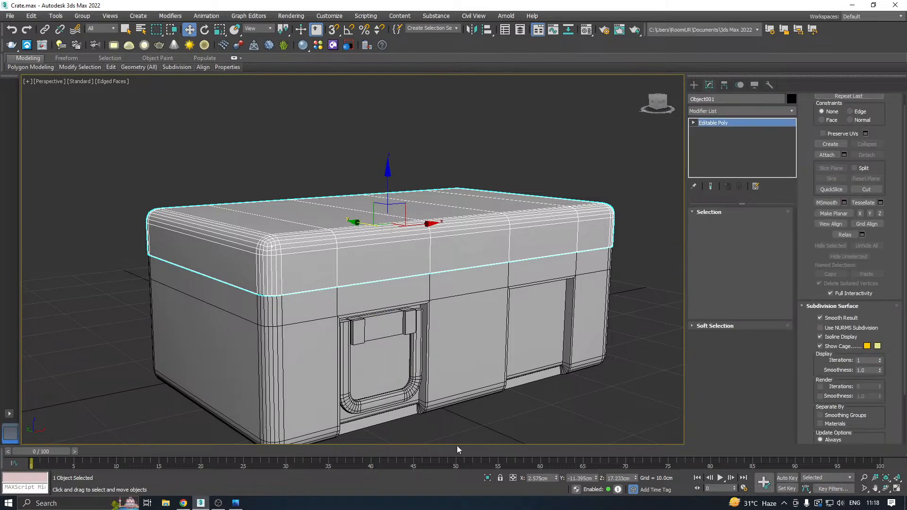
Isolate the lid to examine its hollow underside, then show the whole crate again.
{"action": "left_click", "coordinate": [487, 478]}
{"action": "middle_click_drag", "start_coordinate": [406, 364], "coordinate": [378, 325], "text": "alt"}
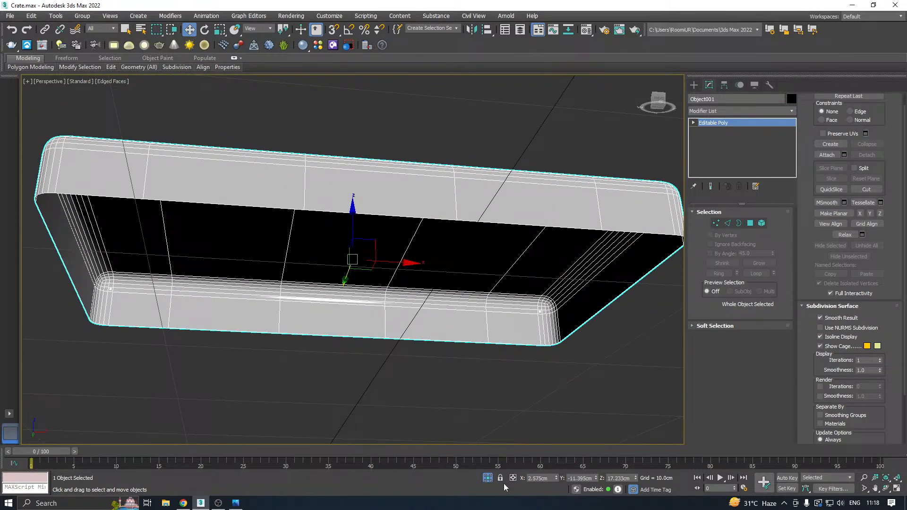
{"action": "left_click", "coordinate": [487, 478]}
{"action": "middle_click_drag", "start_coordinate": [448, 364], "coordinate": [362, 217], "text": "alt"}
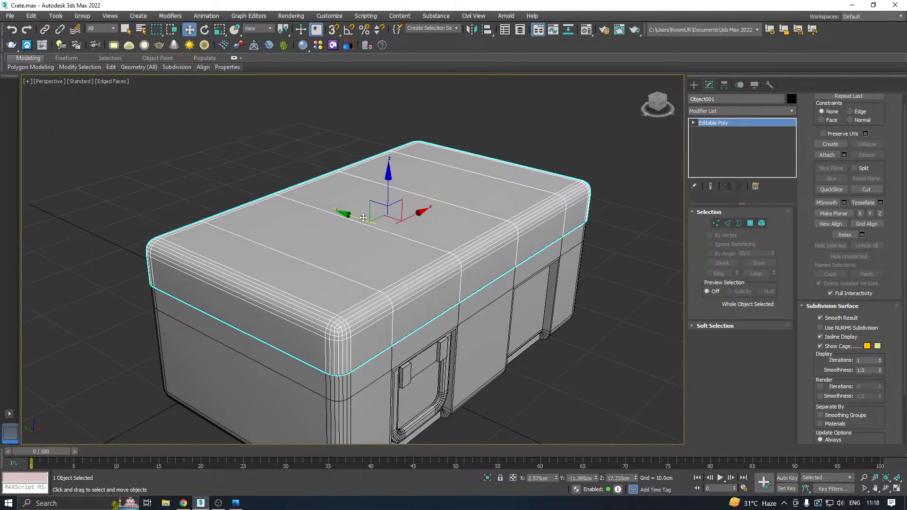
Slide the lid off the crate along the Y axis to view the interior, then return it to its place.
{"action": "left_click_drag", "start_coordinate": [357, 217], "coordinate": [277, 198]}
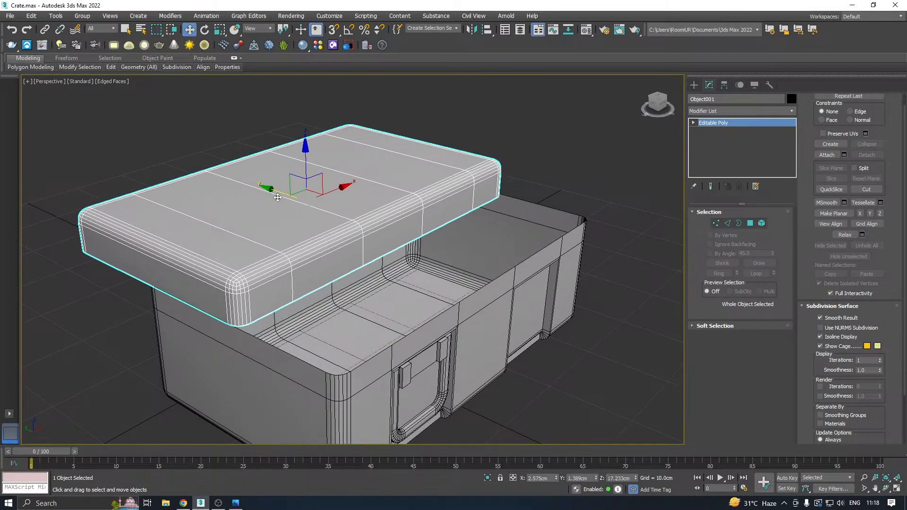
{"action": "middle_click_drag", "start_coordinate": [410, 239], "coordinate": [337, 244], "text": "alt"}
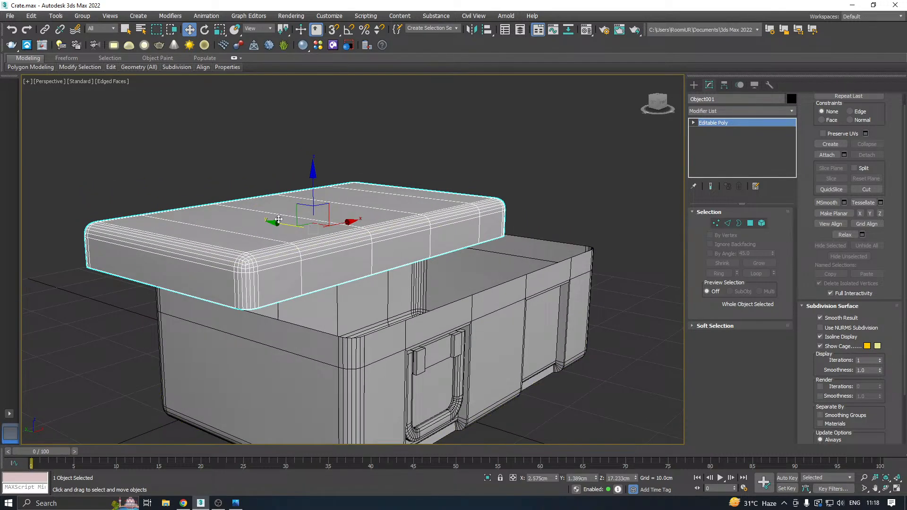
{"action": "left_click_drag", "start_coordinate": [279, 220], "coordinate": [334, 227]}
{"action": "middle_click_drag", "start_coordinate": [443, 275], "coordinate": [477, 274], "text": "alt"}
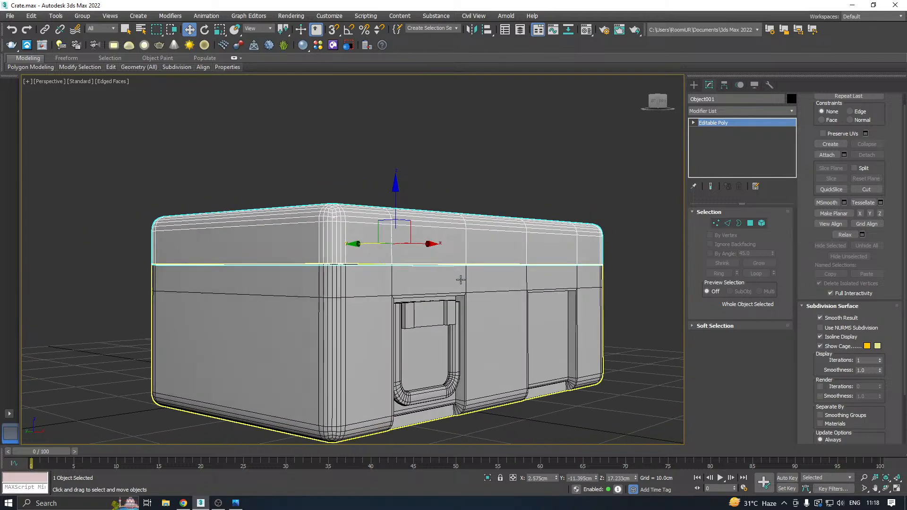
Save a copy of the scene.
{"action": "left_click", "coordinate": [10, 16]}
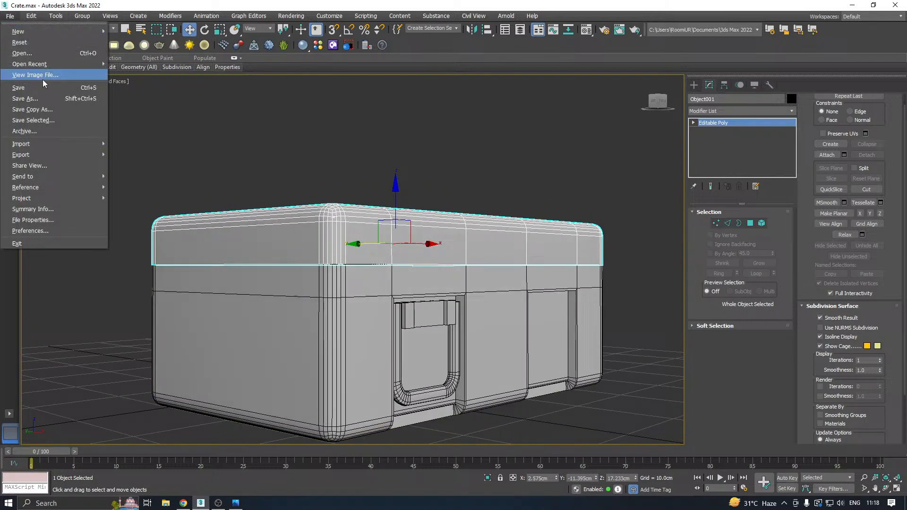
{"action": "left_click", "coordinate": [30, 109]}
{"action": "left_click", "coordinate": [419, 350]}
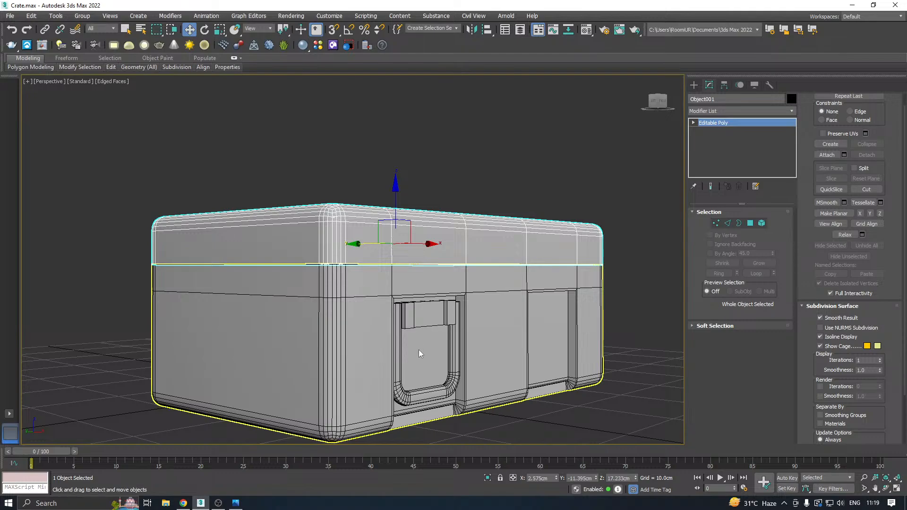
Isolate the lid and apply a Shell modifier to it.
{"action": "middle_click_drag", "start_coordinate": [409, 284], "coordinate": [420, 300], "text": "alt"}
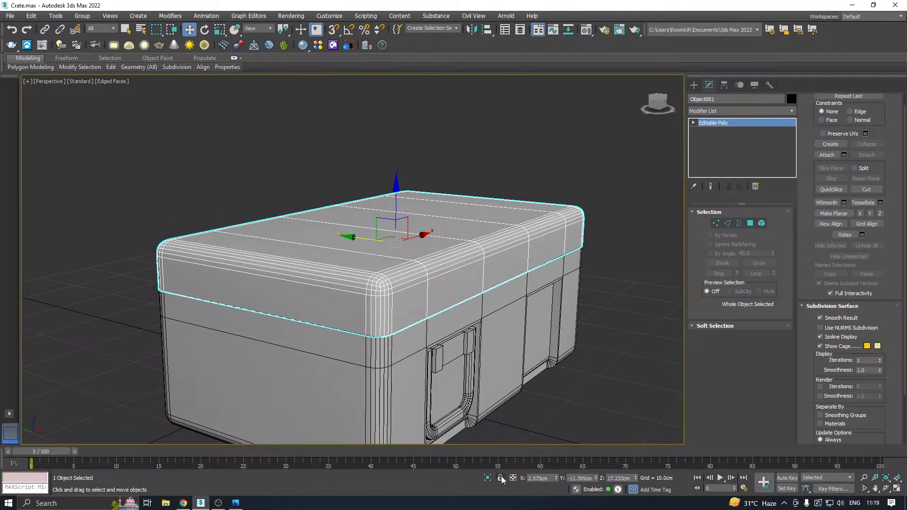
{"action": "left_click", "coordinate": [487, 478]}
{"action": "middle_click_drag", "start_coordinate": [302, 245], "coordinate": [290, 284], "text": "alt"}
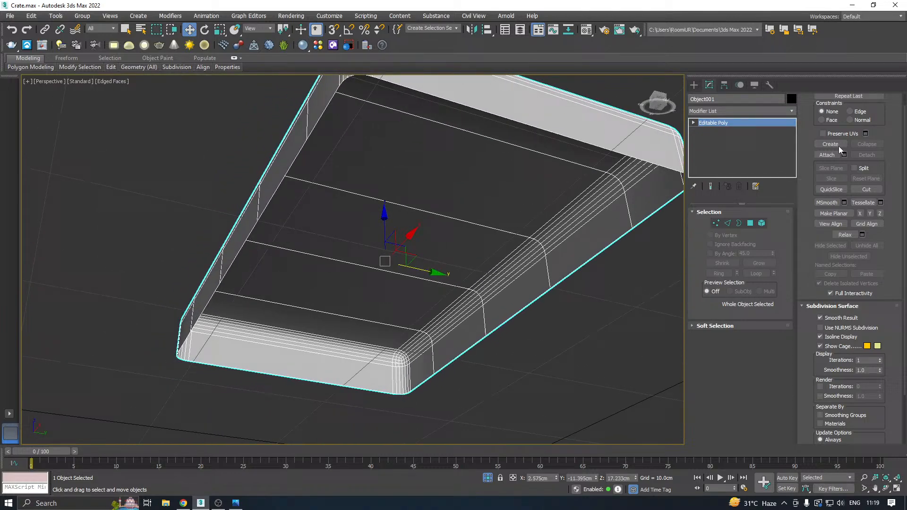
{"action": "left_click", "coordinate": [791, 111]}
{"action": "scroll", "coordinate": [793, 189], "scroll_direction": "down", "scroll_amount": 15}
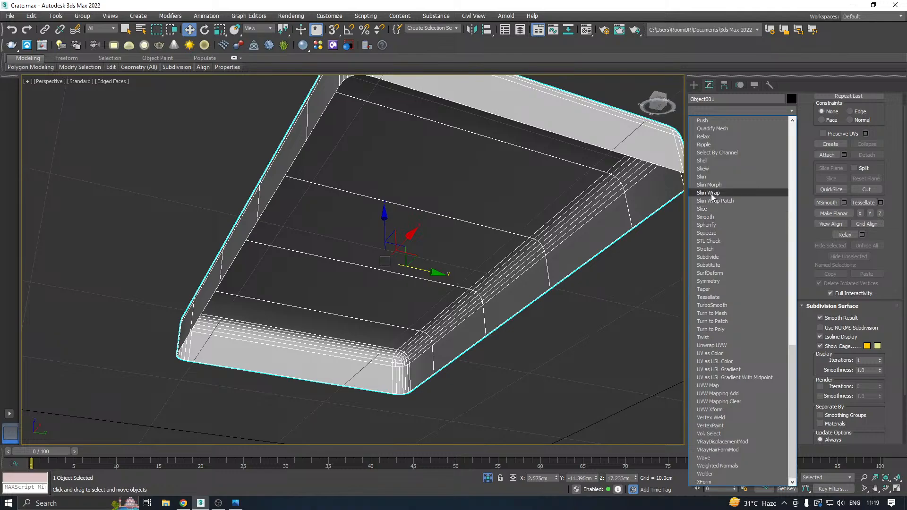
{"action": "left_click", "coordinate": [713, 162]}
{"action": "scroll", "coordinate": [438, 265], "scroll_direction": "down", "scroll_amount": 2}
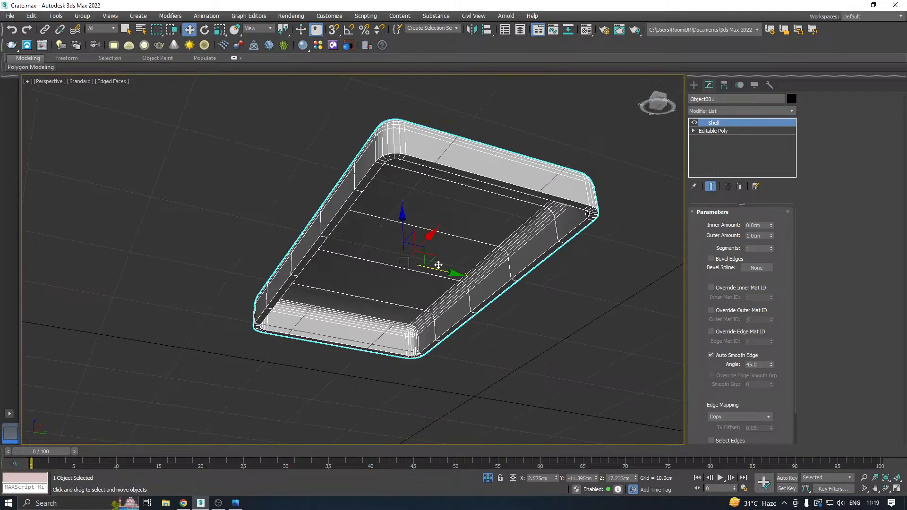
Set the lid shell's outer amount to 0.0 cm and its inner amount to 0.7 cm.
{"action": "left_click_drag", "start_coordinate": [772, 234], "coordinate": [770, 297]}
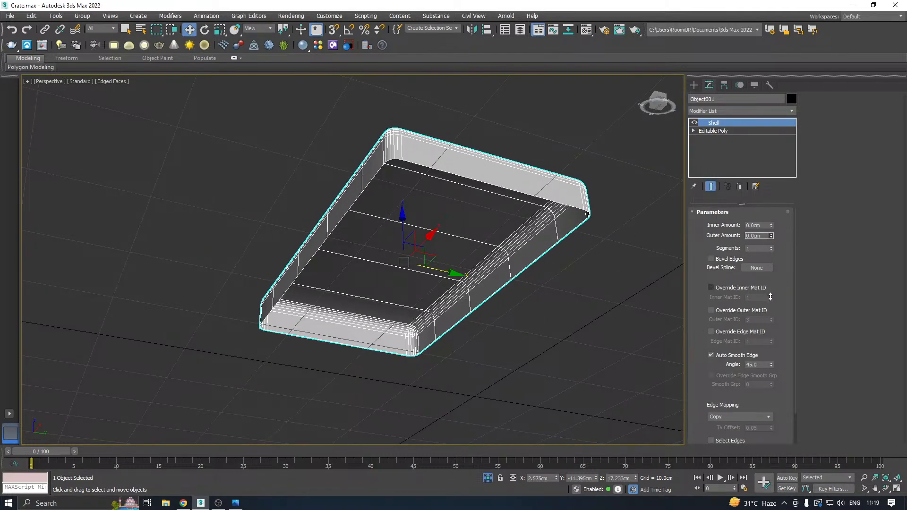
{"action": "left_click_drag", "start_coordinate": [771, 225], "coordinate": [765, 201]}
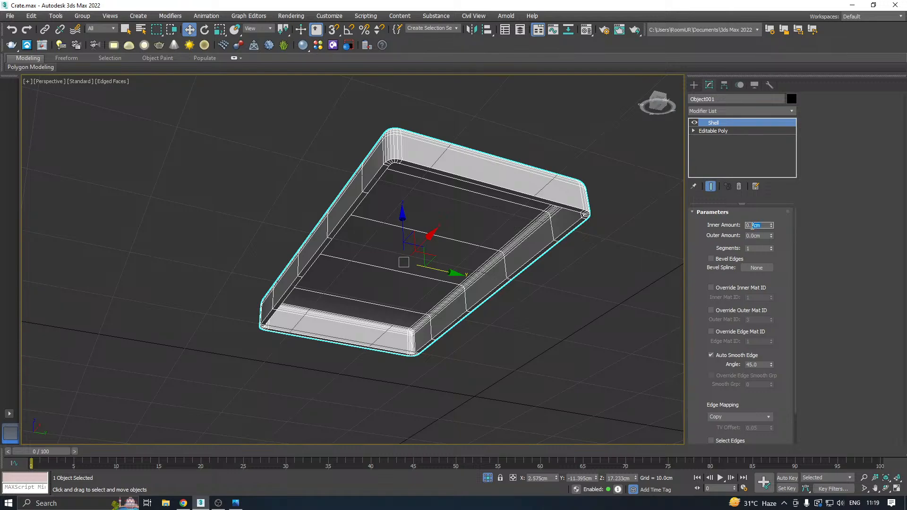
{"action": "middle_click_drag", "start_coordinate": [394, 260], "coordinate": [410, 209], "text": "alt"}
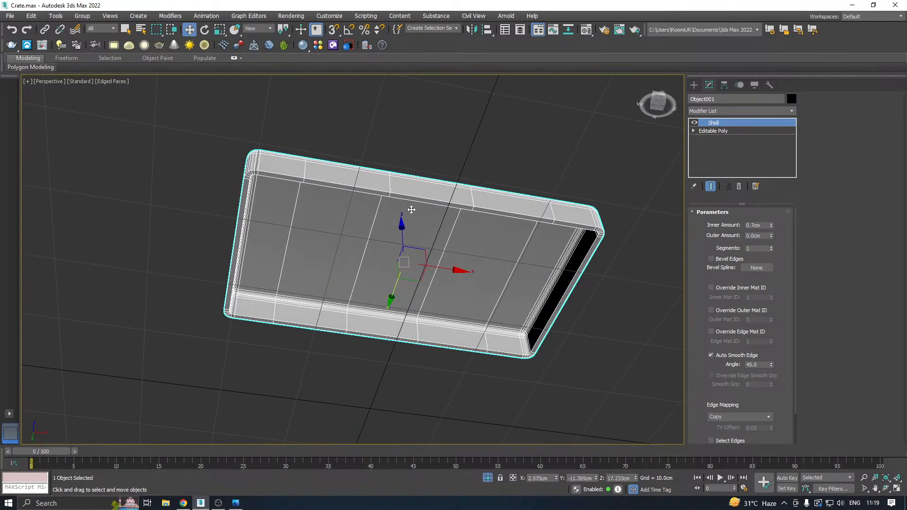
{"action": "scroll", "coordinate": [309, 171], "scroll_direction": "up", "scroll_amount": 4}
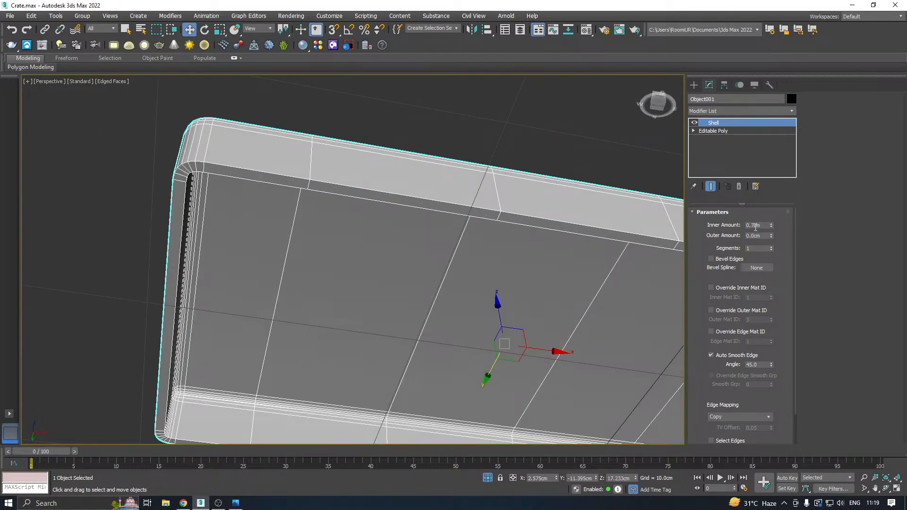
Set the lid shell's inner amount to 0.5 cm and exit isolation to show the whole crate.
{"action": "left_click", "coordinate": [756, 226]}
{"action": "key", "text": "Return"}
{"action": "scroll", "coordinate": [293, 241], "scroll_direction": "down", "scroll_amount": 4}
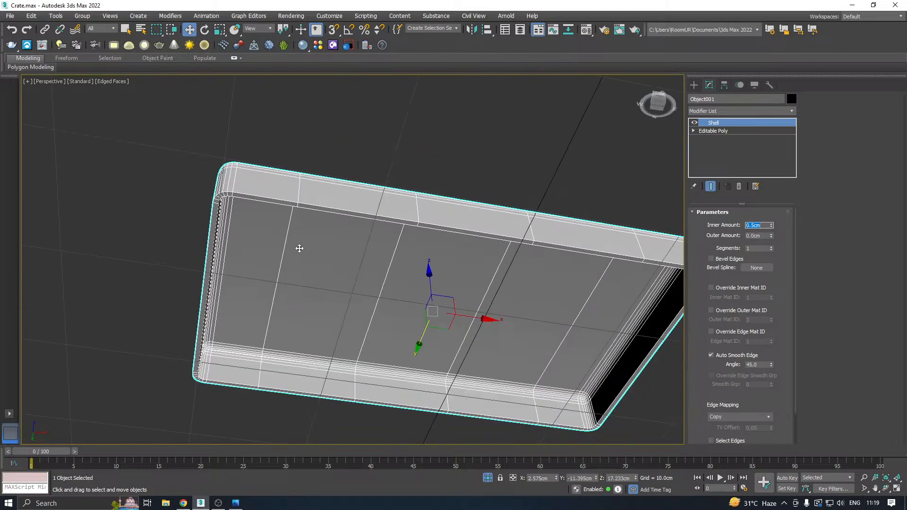
{"action": "middle_click_drag", "start_coordinate": [299, 248], "coordinate": [426, 242], "text": "alt"}
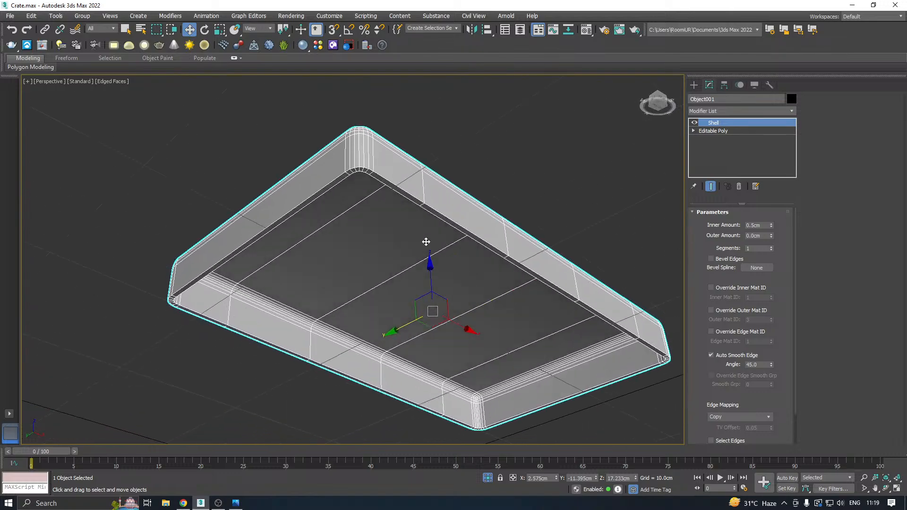
{"action": "scroll", "coordinate": [364, 179], "scroll_direction": "up", "scroll_amount": 2}
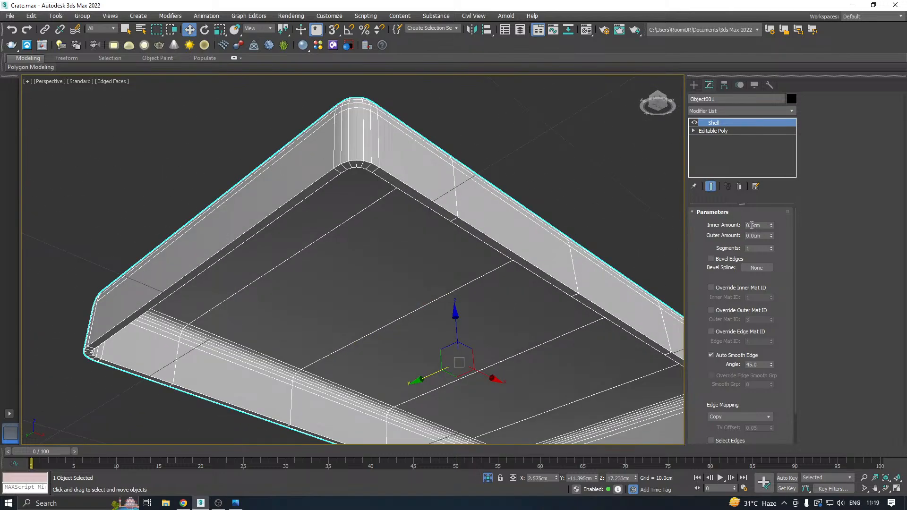
{"action": "scroll", "coordinate": [310, 240], "scroll_direction": "down", "scroll_amount": 2}
{"action": "left_click", "coordinate": [487, 478]}
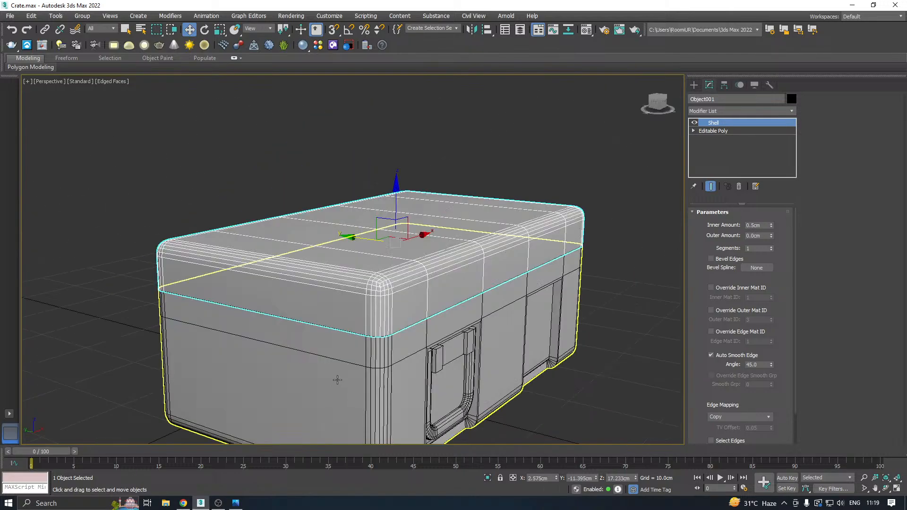
Try sliding the thickened lid off the crate along the Y axis and undo the move.
{"action": "left_click_drag", "start_coordinate": [356, 232], "coordinate": [274, 215]}
{"action": "key", "text": "ctrl+z"}
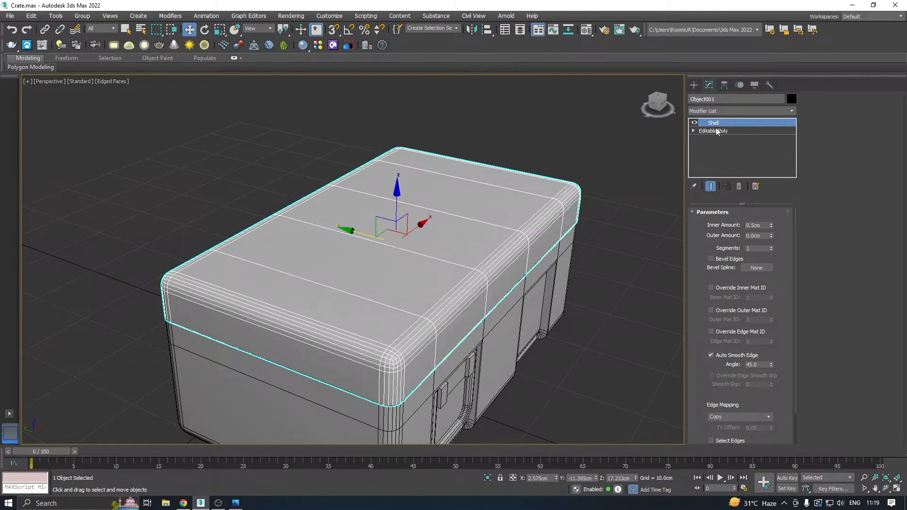
Select and isolate the open crate body, then apply a Shell modifier to it.
{"action": "left_click", "coordinate": [477, 439]}
{"action": "left_click", "coordinate": [486, 478]}
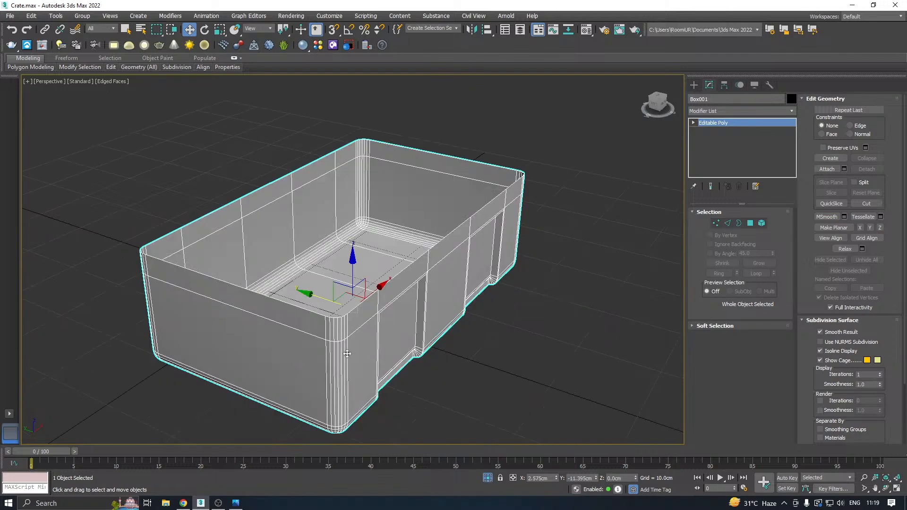
{"action": "left_click", "coordinate": [791, 110]}
{"action": "scroll", "coordinate": [793, 135], "scroll_direction": "down", "scroll_amount": 15}
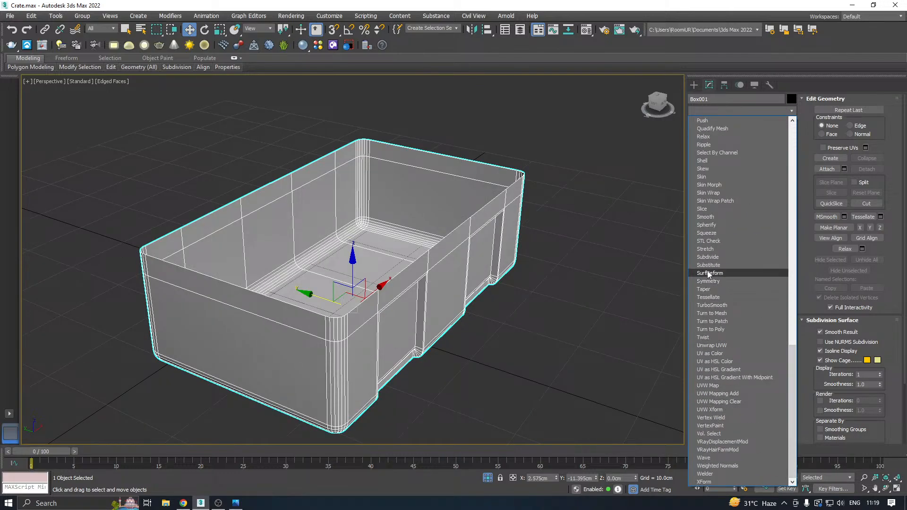
{"action": "left_click", "coordinate": [714, 161]}
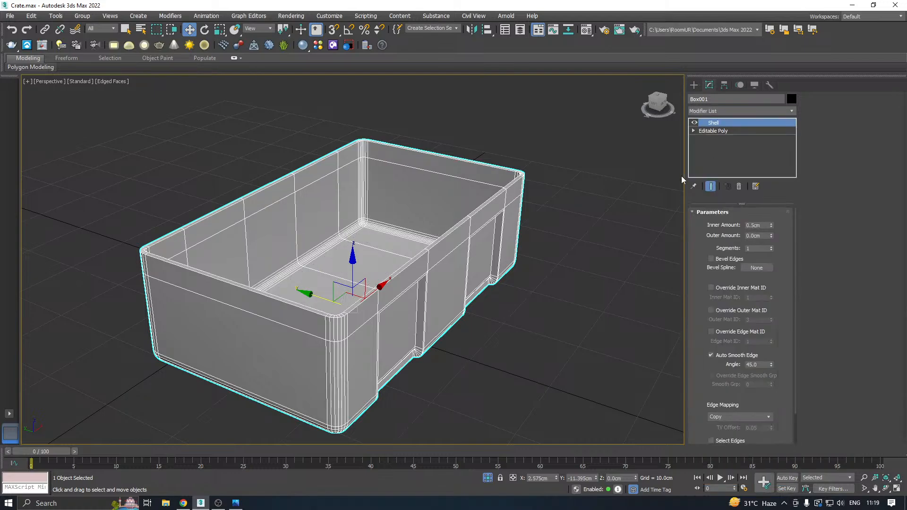
Inspect the recessed panel's inner bottom corner and set the body shell's inner amount to 0.0 cm.
{"action": "scroll", "coordinate": [439, 293], "scroll_direction": "up", "scroll_amount": 2}
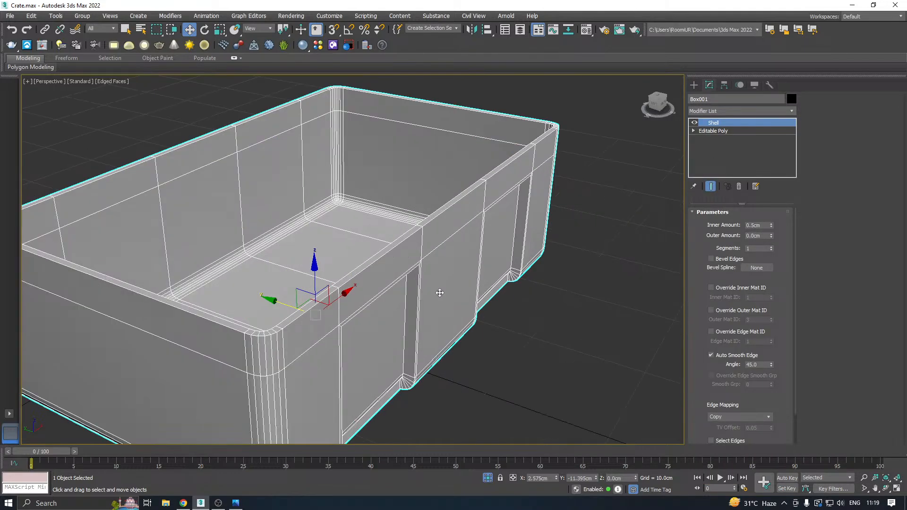
{"action": "middle_click_drag", "start_coordinate": [439, 293], "coordinate": [473, 265], "text": "alt"}
{"action": "scroll", "coordinate": [379, 217], "scroll_direction": "up", "scroll_amount": 5}
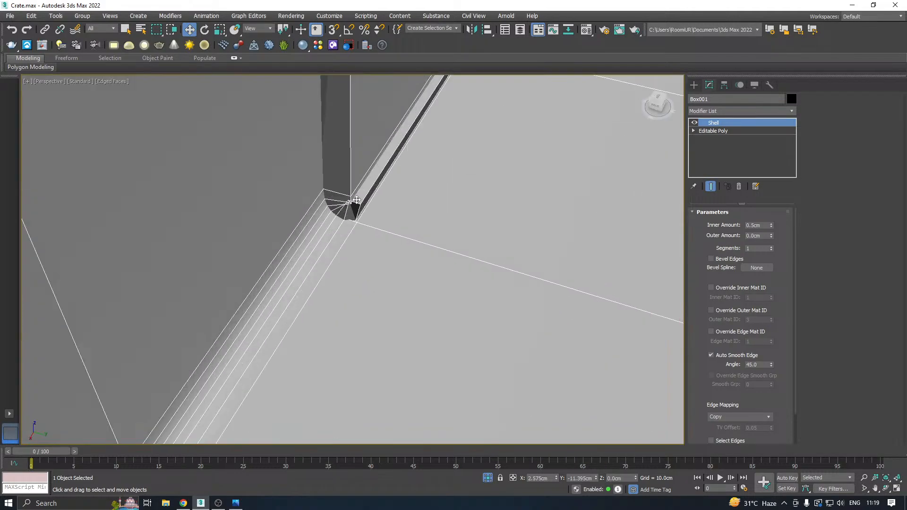
{"action": "middle_click_drag", "start_coordinate": [364, 204], "coordinate": [364, 223]}
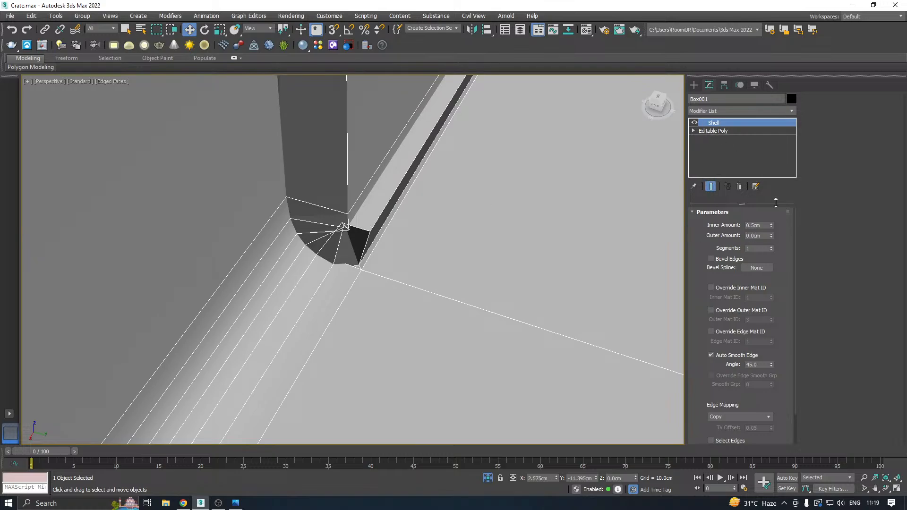
{"action": "left_click_drag", "start_coordinate": [772, 226], "coordinate": [780, 255]}
{"action": "scroll", "coordinate": [431, 259], "scroll_direction": "down", "scroll_amount": 10}
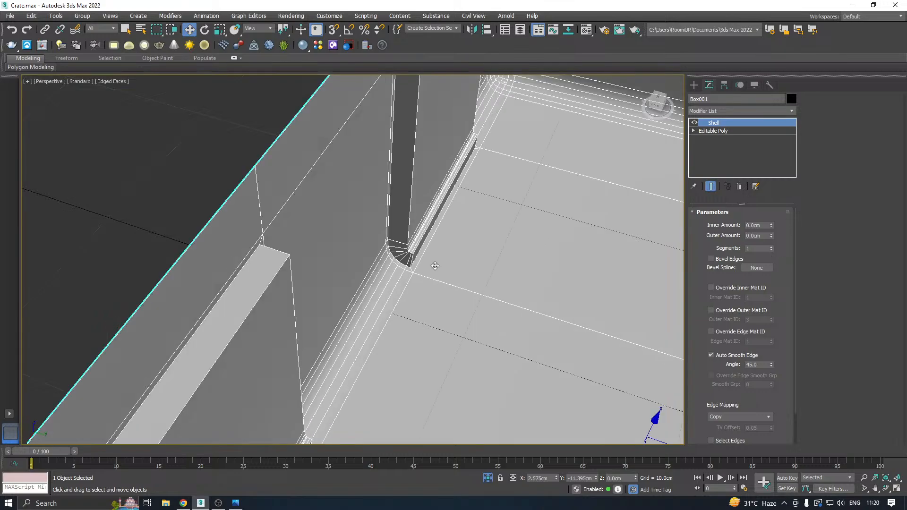
Set the body shell's outer amount to 0.5 cm and check the panel recesses inside and outside.
{"action": "middle_click_drag", "start_coordinate": [431, 258], "coordinate": [536, 192], "text": "alt"}
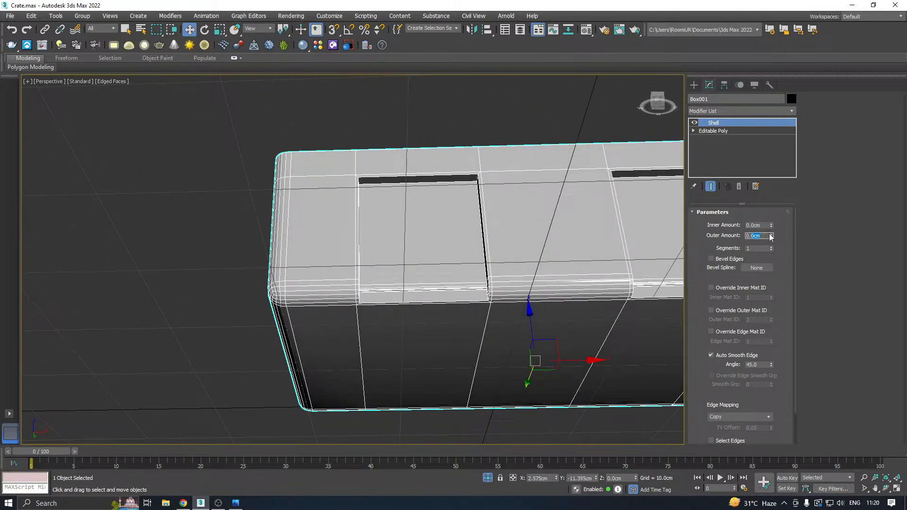
{"action": "type", "text": "0.5"}
{"action": "key", "text": "Return"}
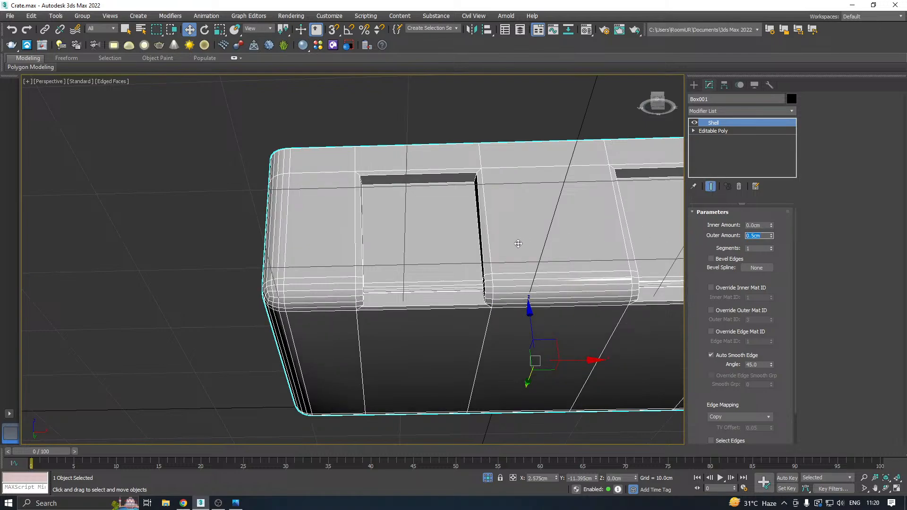
{"action": "middle_click_drag", "start_coordinate": [518, 244], "coordinate": [368, 308], "text": "alt"}
{"action": "scroll", "coordinate": [451, 279], "scroll_direction": "up", "scroll_amount": 8}
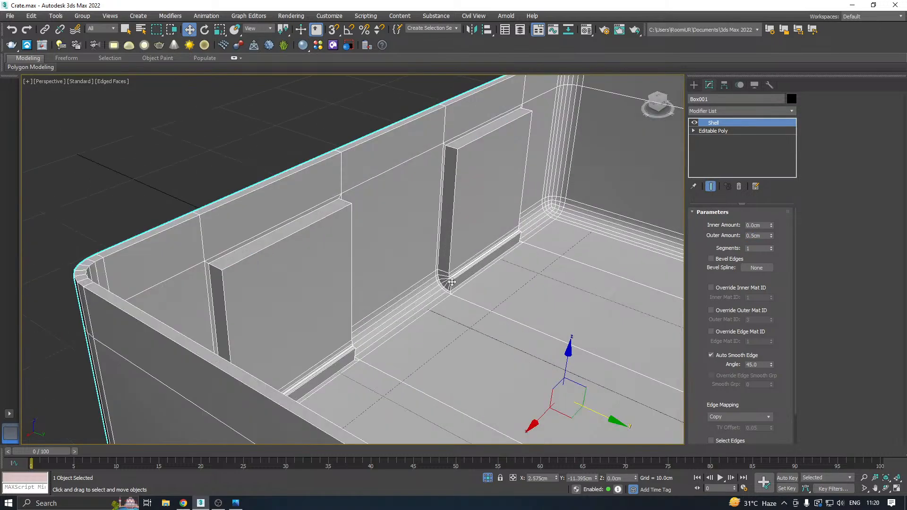
{"action": "scroll", "coordinate": [412, 287], "scroll_direction": "down", "scroll_amount": 3}
{"action": "scroll", "coordinate": [411, 288], "scroll_direction": "down", "scroll_amount": 8}
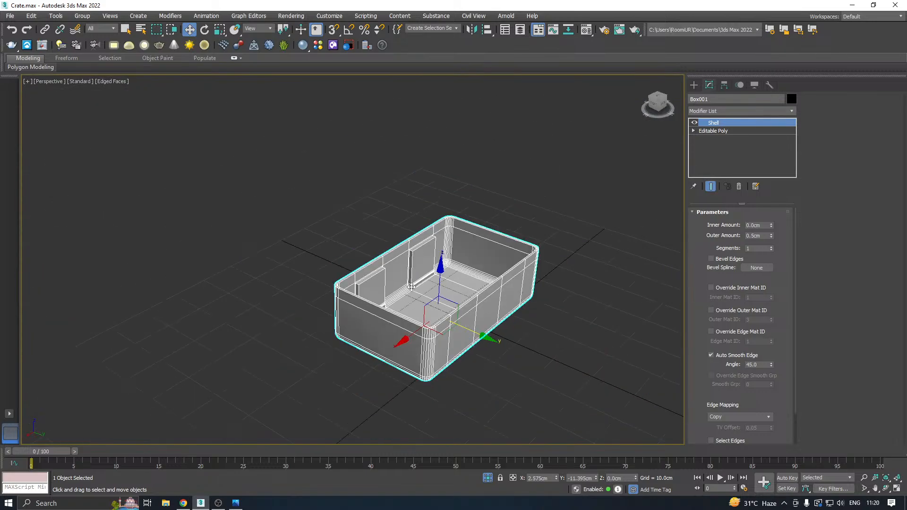
Examine the panel recess's bottom corner from outside and set the shell's outer amount to 0.0 cm.
{"action": "middle_click_drag", "start_coordinate": [416, 286], "coordinate": [546, 197], "text": "alt"}
{"action": "scroll", "coordinate": [410, 255], "scroll_direction": "up", "scroll_amount": 10}
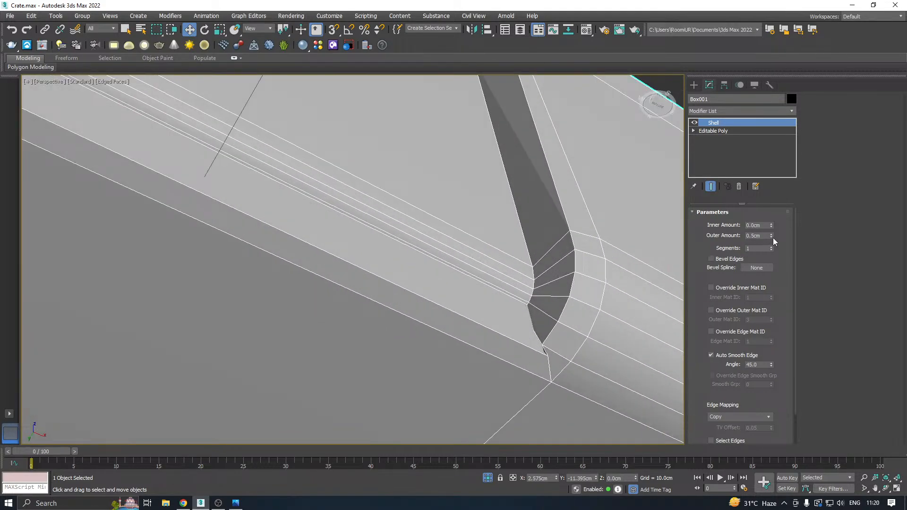
{"action": "left_click_drag", "start_coordinate": [772, 235], "coordinate": [778, 262]}
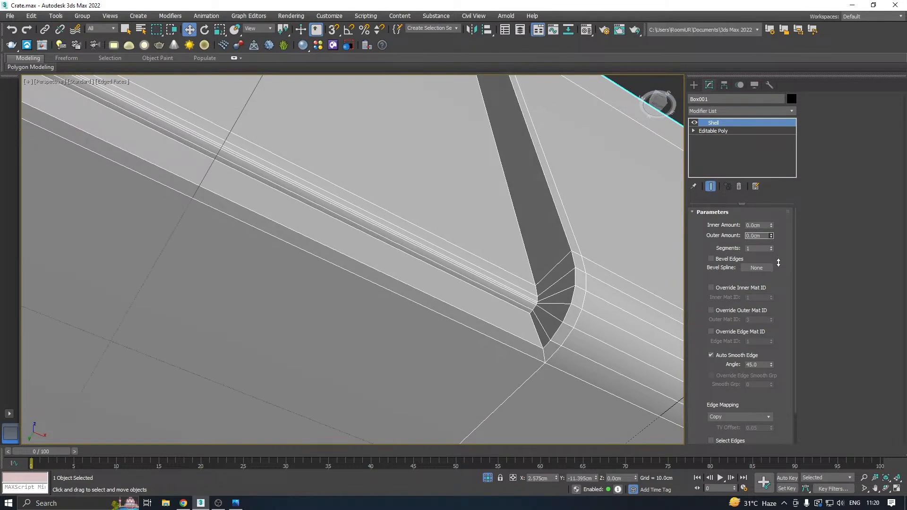
Delete the Shell modifier from the open crate body.
{"action": "scroll", "coordinate": [365, 313], "scroll_direction": "down", "scroll_amount": 5}
{"action": "middle_click_drag", "start_coordinate": [406, 280], "coordinate": [465, 291], "text": "alt"}
{"action": "scroll", "coordinate": [432, 254], "scroll_direction": "down", "scroll_amount": 4}
{"action": "right_click", "coordinate": [709, 124]}
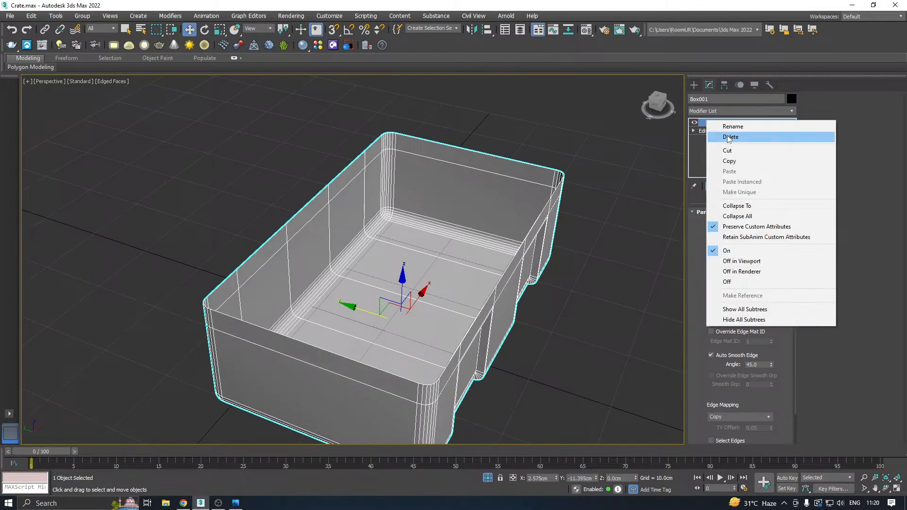
{"action": "left_click", "coordinate": [728, 135]}
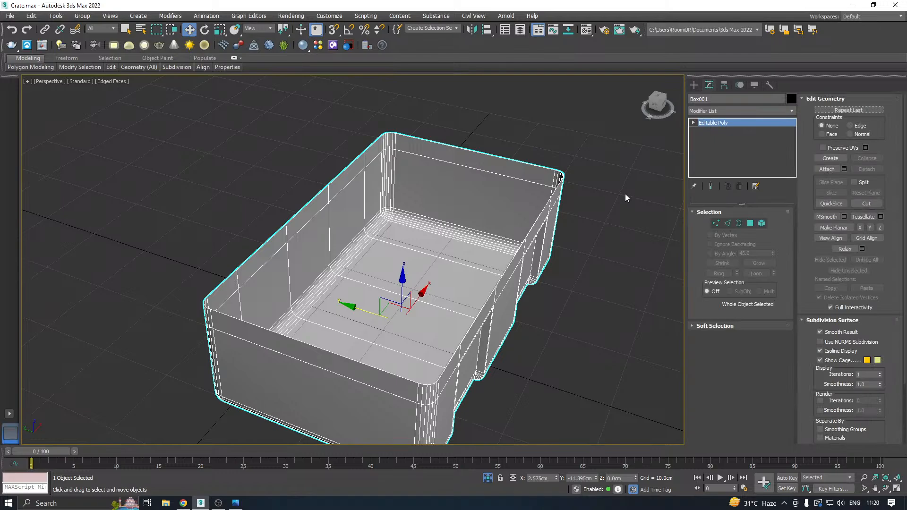
Select the crate body's open top border and extend it slightly inward by scaling to start a flat rim.
{"action": "left_click", "coordinate": [740, 224]}
{"action": "left_click", "coordinate": [381, 380]}
{"action": "middle_click_drag", "start_coordinate": [444, 345], "coordinate": [319, 338], "text": "alt"}
{"action": "key", "text": "r"}
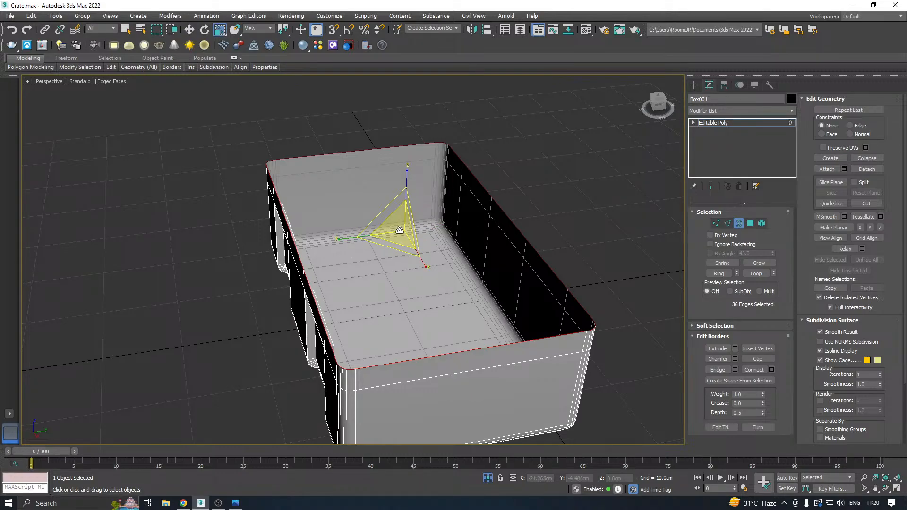
{"action": "left_click_drag", "start_coordinate": [401, 230], "coordinate": [401, 231], "text": "shift"}
{"action": "key", "text": "w"}
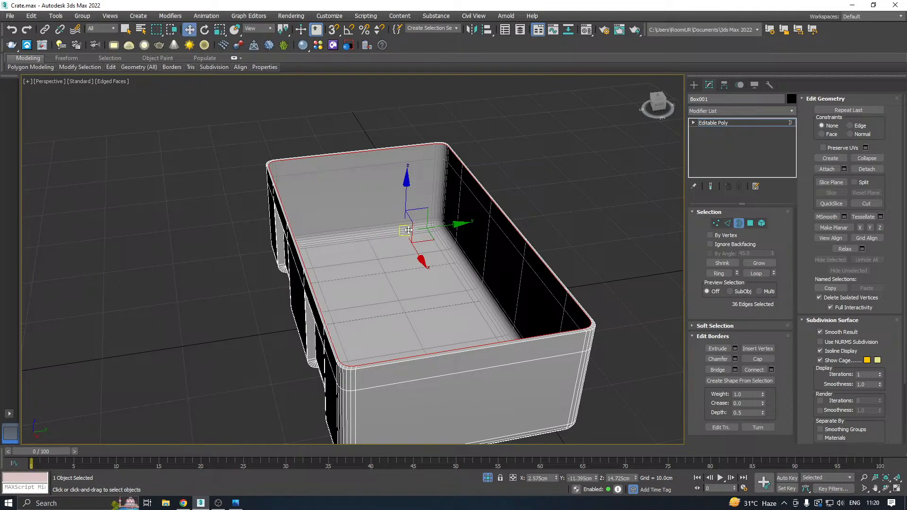
Scale the rim's inner border further inward to widen the flat rim around the crate opening.
{"action": "key", "text": "r"}
{"action": "middle_click_drag", "start_coordinate": [422, 243], "coordinate": [529, 243], "text": "alt"}
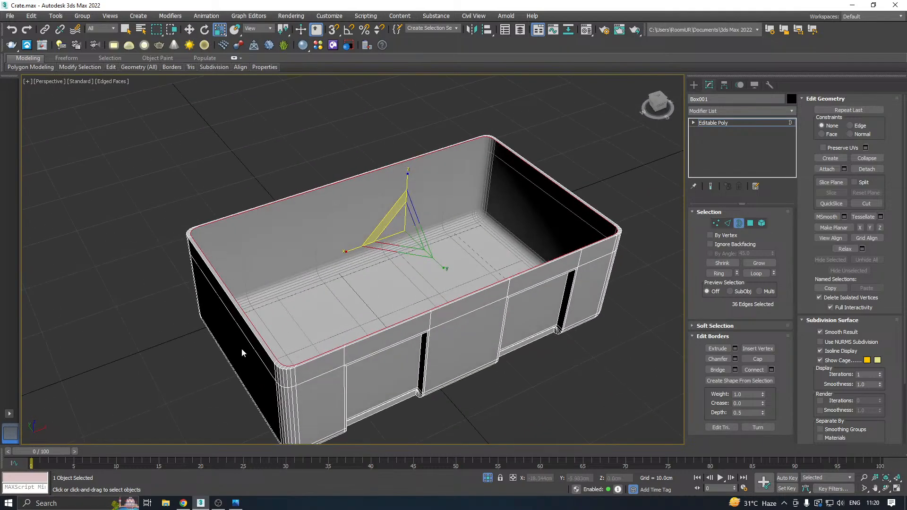
{"action": "scroll", "coordinate": [373, 247], "scroll_direction": "up", "scroll_amount": 2}
{"action": "scroll", "coordinate": [378, 245], "scroll_direction": "up", "scroll_amount": 3}
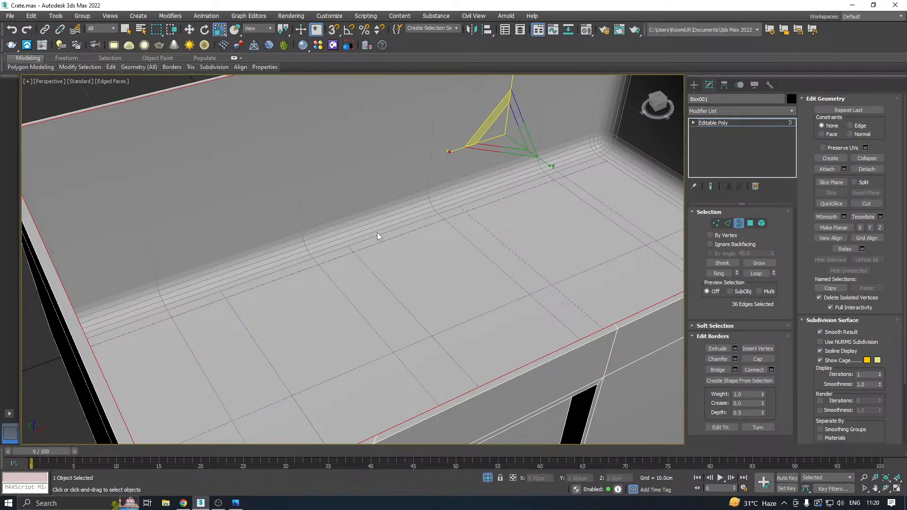
{"action": "scroll", "coordinate": [377, 232], "scroll_direction": "down", "scroll_amount": 5}
{"action": "key", "text": "w"}
{"action": "left_click_drag", "start_coordinate": [482, 165], "coordinate": [449, 180]}
{"action": "key", "text": "r"}
{"action": "scroll", "coordinate": [378, 234], "scroll_direction": "down", "scroll_amount": 4}
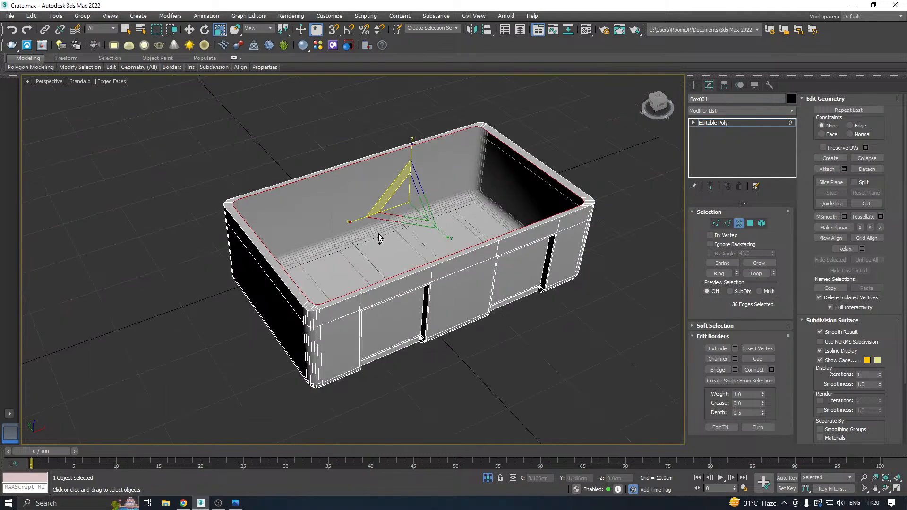
{"action": "middle_click_drag", "start_coordinate": [379, 234], "coordinate": [389, 283], "text": "alt"}
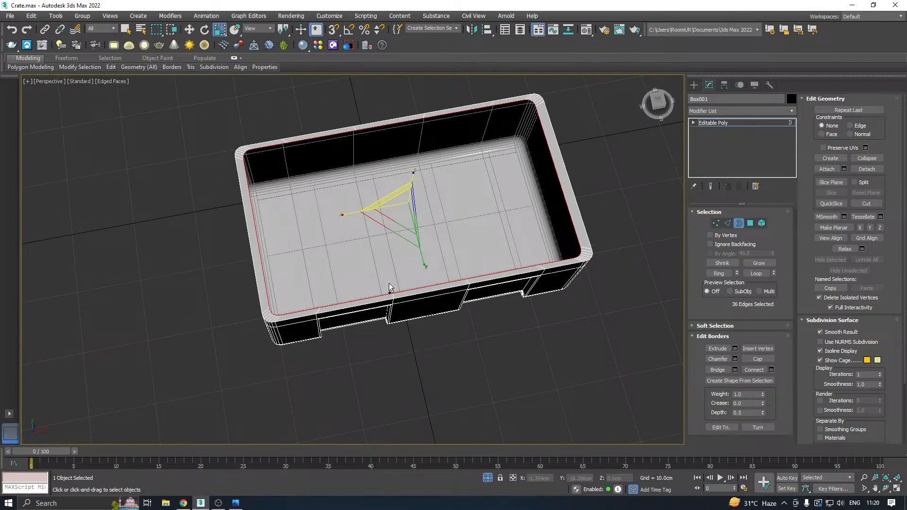
Centre the rim's inner border within the crate outline along X and Y in the top view.
{"action": "key", "text": "t"}
{"action": "scroll", "coordinate": [344, 290], "scroll_direction": "up", "scroll_amount": 5}
{"action": "scroll", "coordinate": [344, 294], "scroll_direction": "up", "scroll_amount": 4}
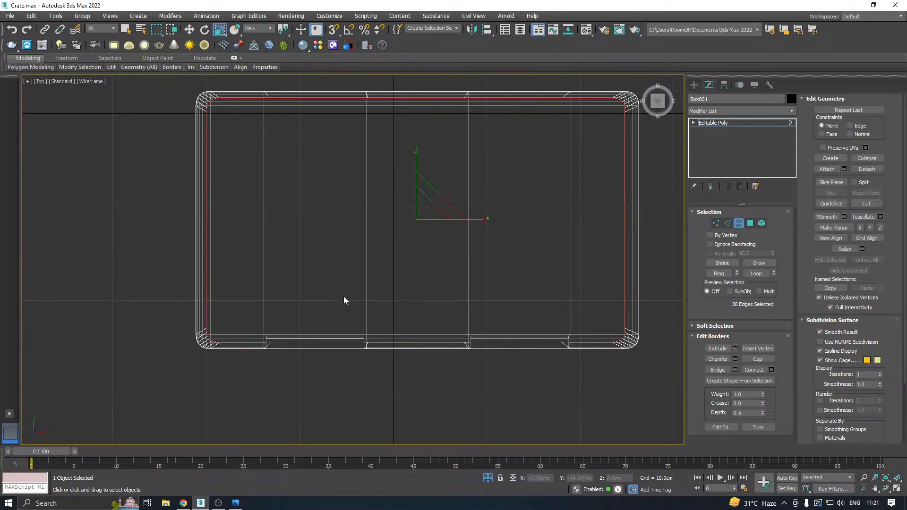
{"action": "key", "text": "w"}
{"action": "left_click_drag", "start_coordinate": [449, 221], "coordinate": [452, 221]}
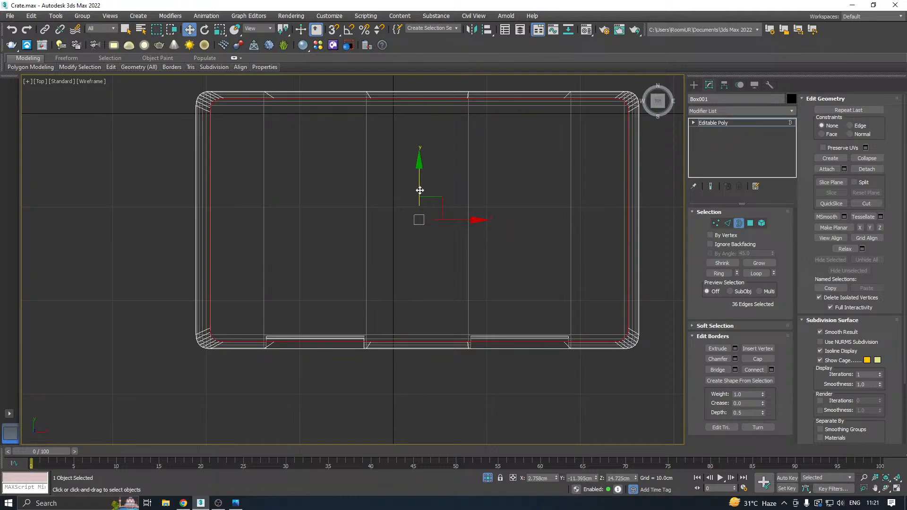
{"action": "left_click_drag", "start_coordinate": [419, 189], "coordinate": [421, 196]}
Scale the inner border along X and Y to even out the rim width on all sides.
{"action": "key", "text": "r"}
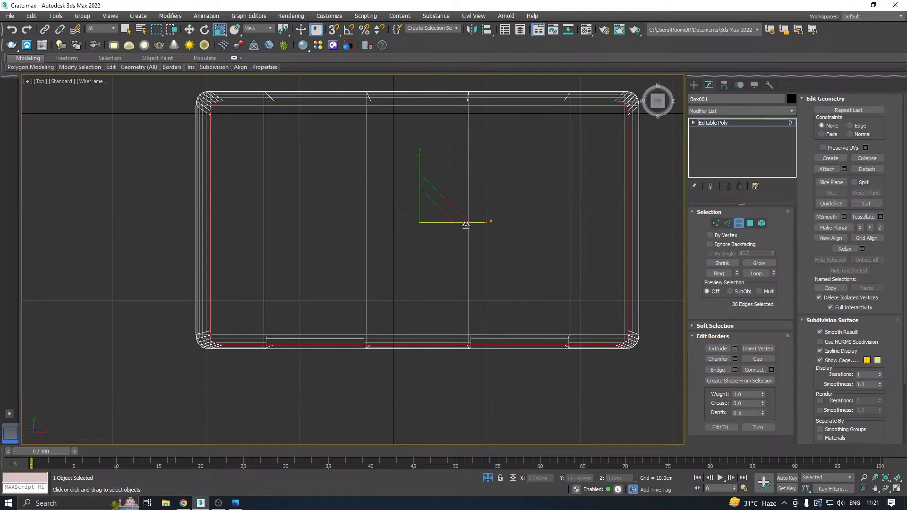
{"action": "left_click_drag", "start_coordinate": [486, 223], "coordinate": [485, 223]}
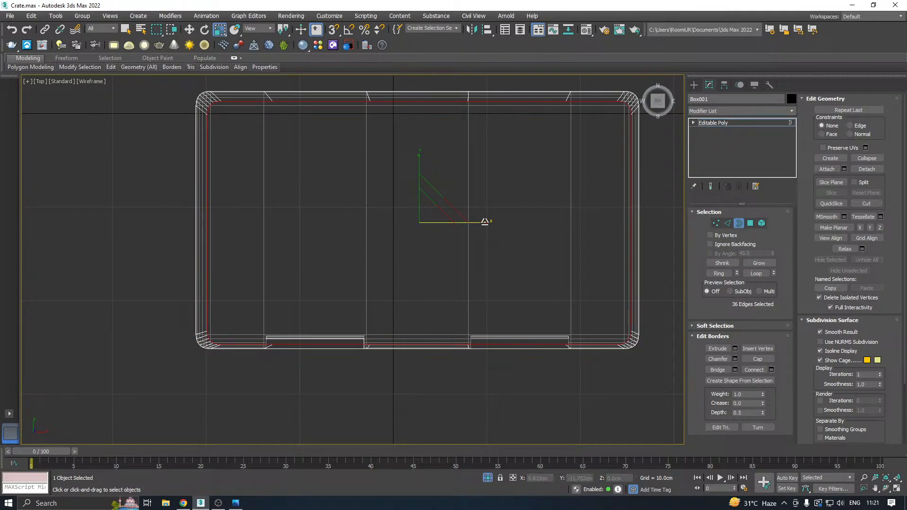
{"action": "left_click_drag", "start_coordinate": [421, 164], "coordinate": [423, 165]}
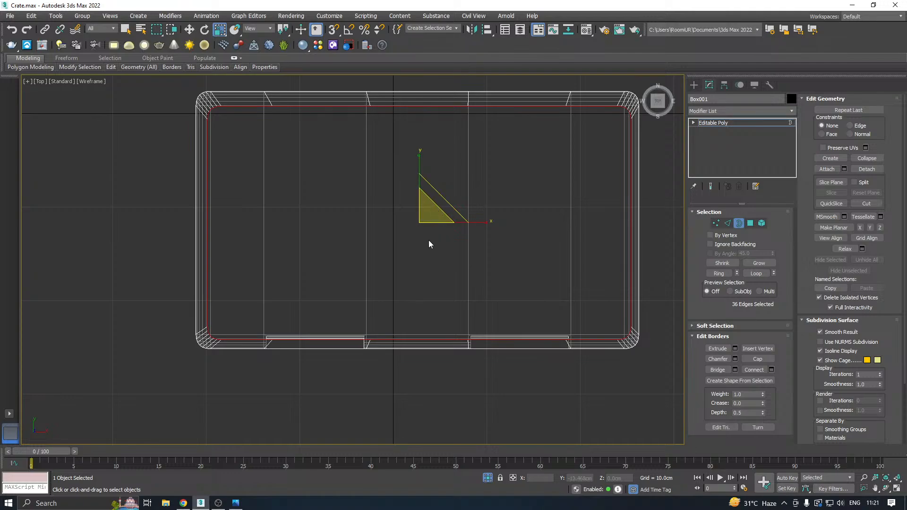
{"action": "left_click_drag", "start_coordinate": [430, 216], "coordinate": [434, 215]}
{"action": "key", "text": "p"}
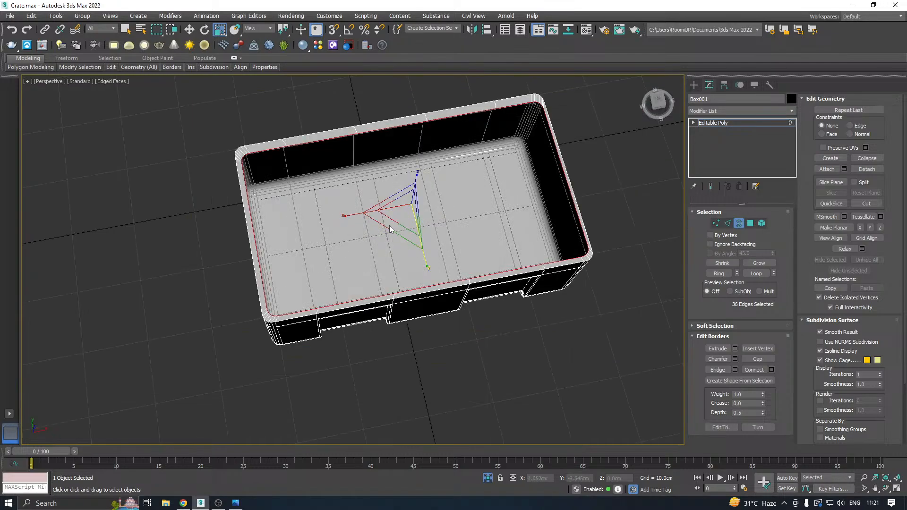
Scale the inner border slightly outward along Y to narrow the rim on the crate's long sides.
{"action": "middle_click_drag", "start_coordinate": [415, 224], "coordinate": [459, 180], "text": "alt"}
{"action": "scroll", "coordinate": [354, 229], "scroll_direction": "up", "scroll_amount": 3}
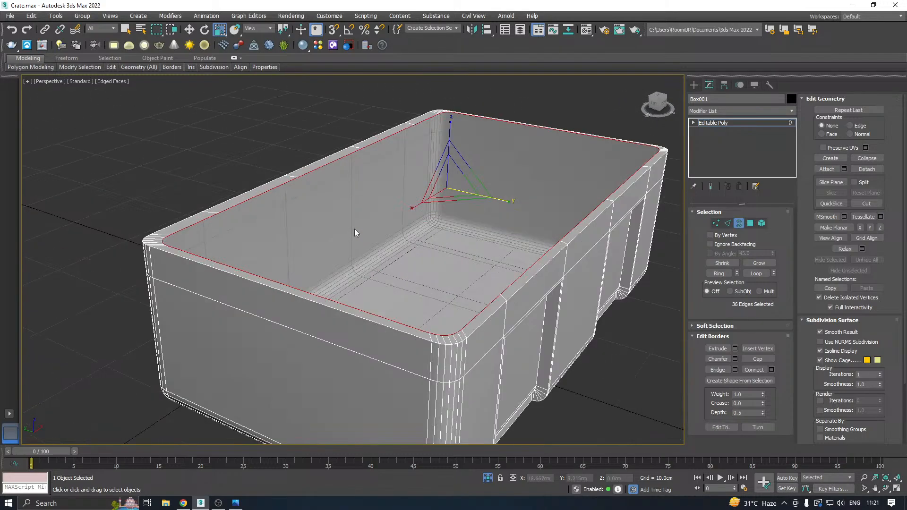
{"action": "key", "text": "w"}
{"action": "scroll", "coordinate": [470, 219], "scroll_direction": "up", "scroll_amount": 2}
{"action": "middle_click_drag", "start_coordinate": [469, 220], "coordinate": [486, 220], "text": "alt"}
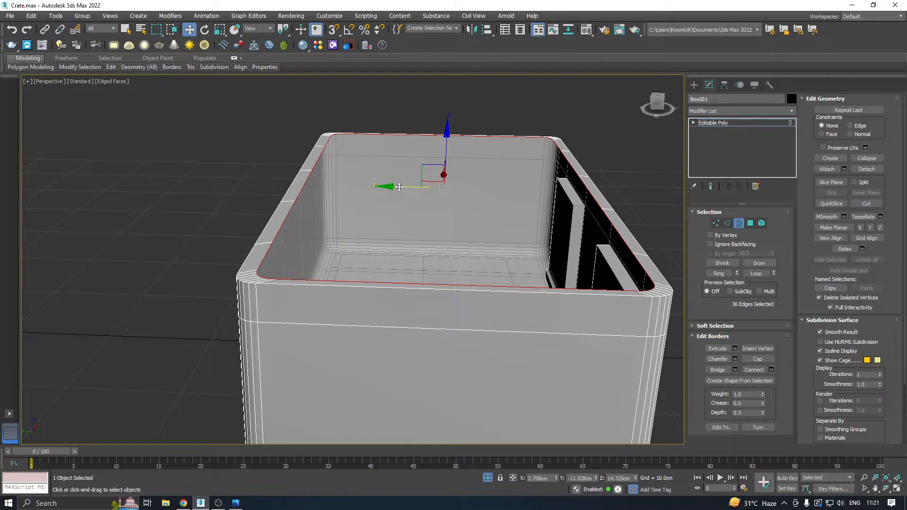
{"action": "key", "text": "t"}
{"action": "key", "text": "shift+z"}
{"action": "key", "text": "r"}
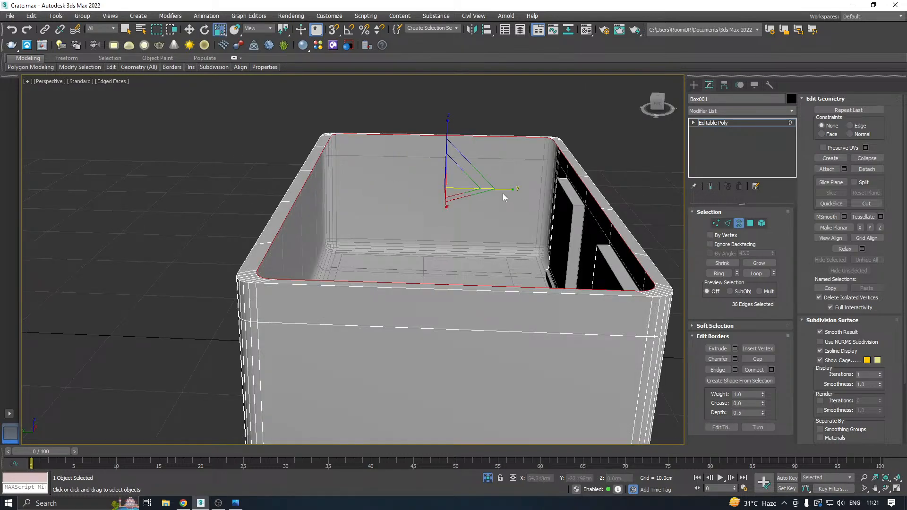
{"action": "left_click_drag", "start_coordinate": [502, 193], "coordinate": [507, 191]}
{"action": "key", "text": "w"}
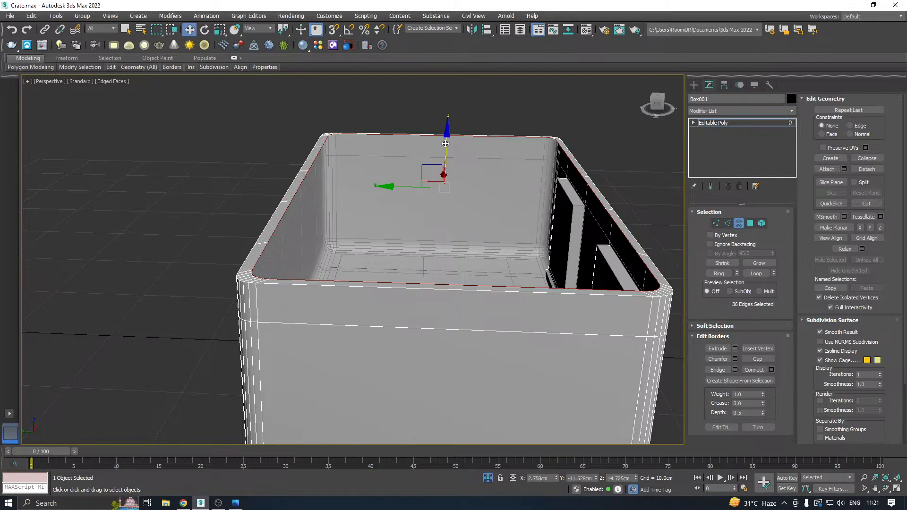
Extend the inner border down into the crate as an inner wall, setting its lower edge at about Z 13.9 cm.
{"action": "left_click_drag", "start_coordinate": [445, 143], "coordinate": [423, 270]}
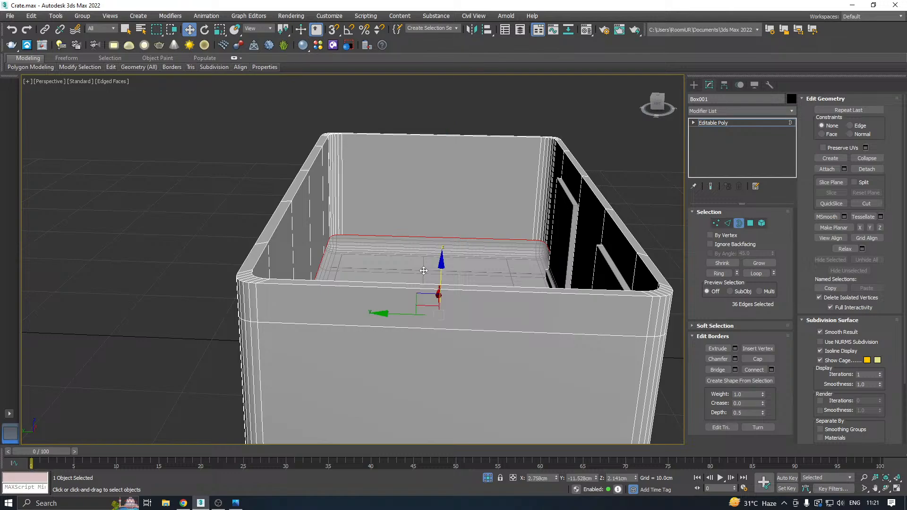
{"action": "middle_click_drag", "start_coordinate": [506, 246], "coordinate": [428, 257], "text": "alt"}
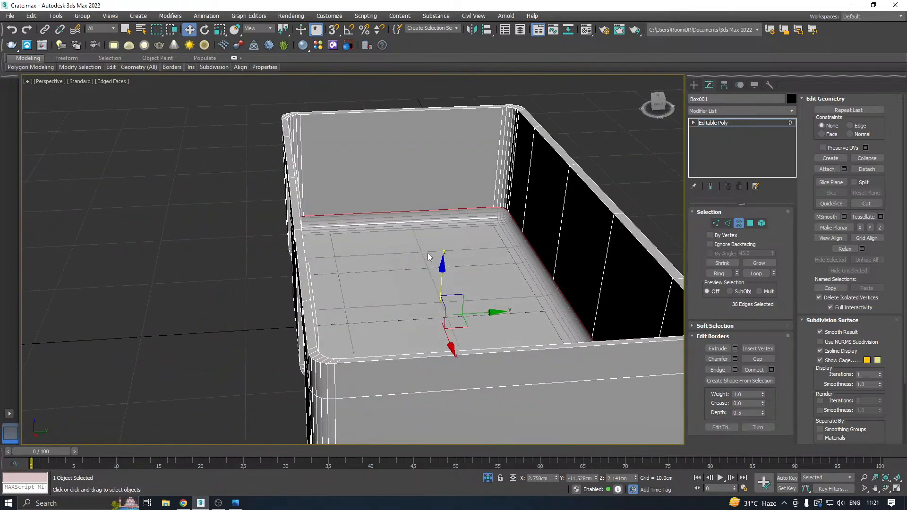
{"action": "left_click_drag", "start_coordinate": [441, 279], "coordinate": [440, 170]}
{"action": "middle_click_drag", "start_coordinate": [440, 170], "coordinate": [412, 193], "text": "alt"}
{"action": "middle_click_drag", "start_coordinate": [343, 183], "coordinate": [288, 201], "text": "alt"}
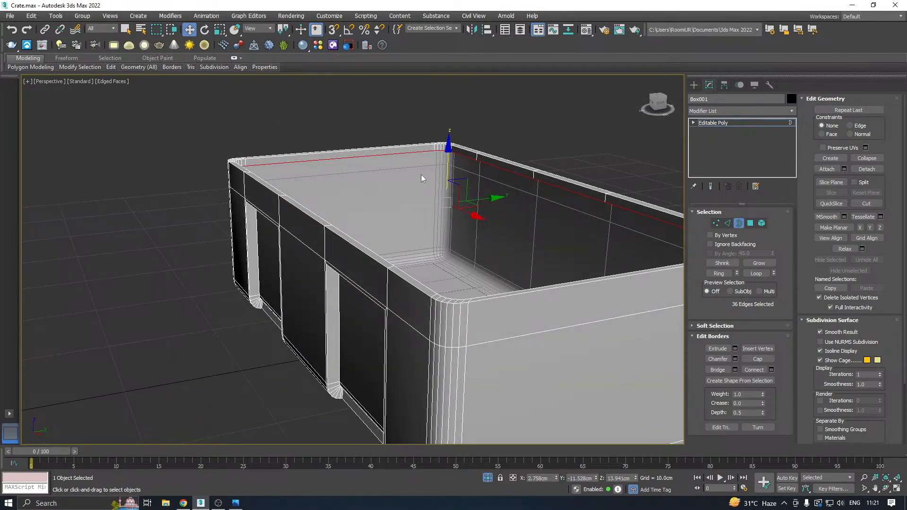
Lower the inner wall's bottom border to the top edges of the recessed panels, at about Z 11.7 cm.
{"action": "scroll", "coordinate": [443, 164], "scroll_direction": "up", "scroll_amount": 3}
{"action": "left_click_drag", "start_coordinate": [449, 184], "coordinate": [450, 247]}
{"action": "middle_click_drag", "start_coordinate": [449, 247], "coordinate": [408, 242], "text": "alt"}
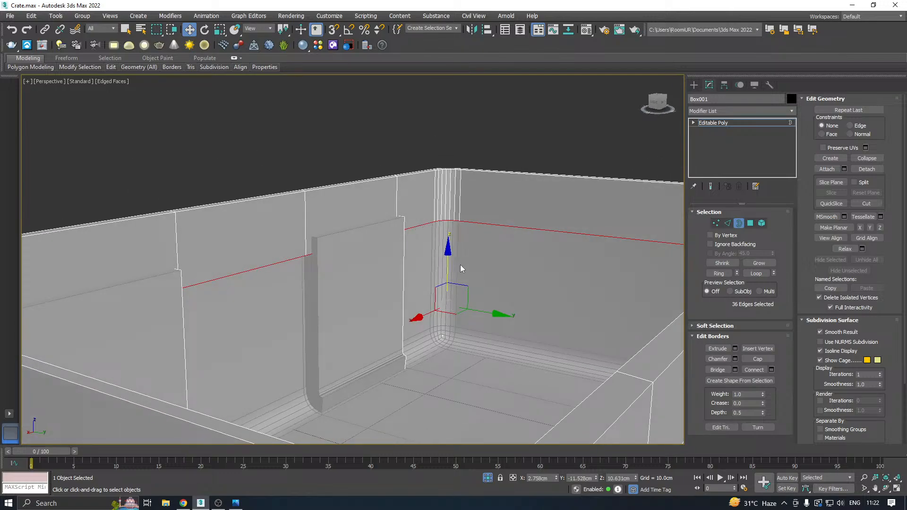
{"action": "left_click_drag", "start_coordinate": [447, 265], "coordinate": [446, 242]}
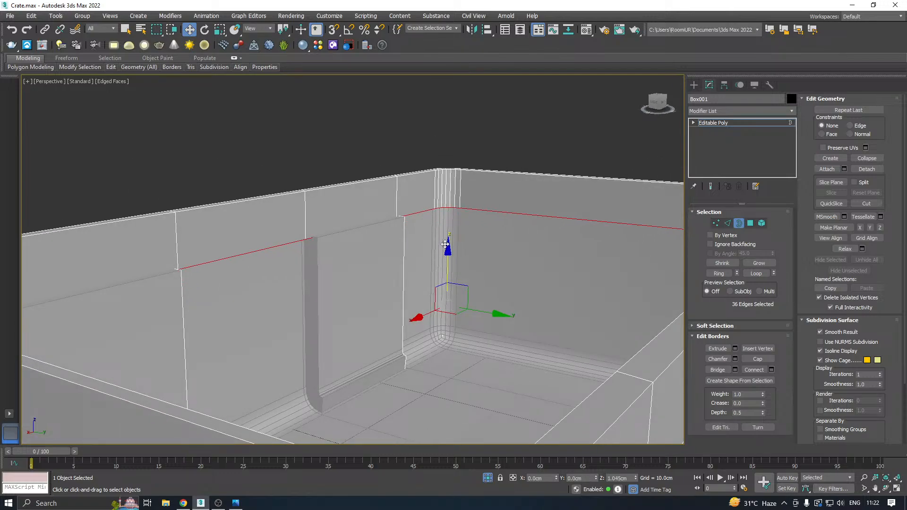
{"action": "scroll", "coordinate": [458, 233], "scroll_direction": "down", "scroll_amount": 4}
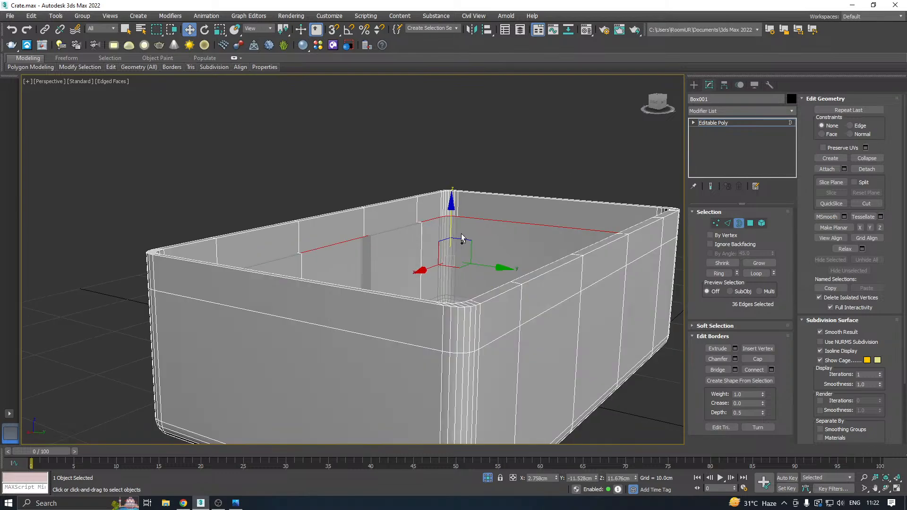
{"action": "middle_click_drag", "start_coordinate": [461, 234], "coordinate": [362, 256], "text": "alt"}
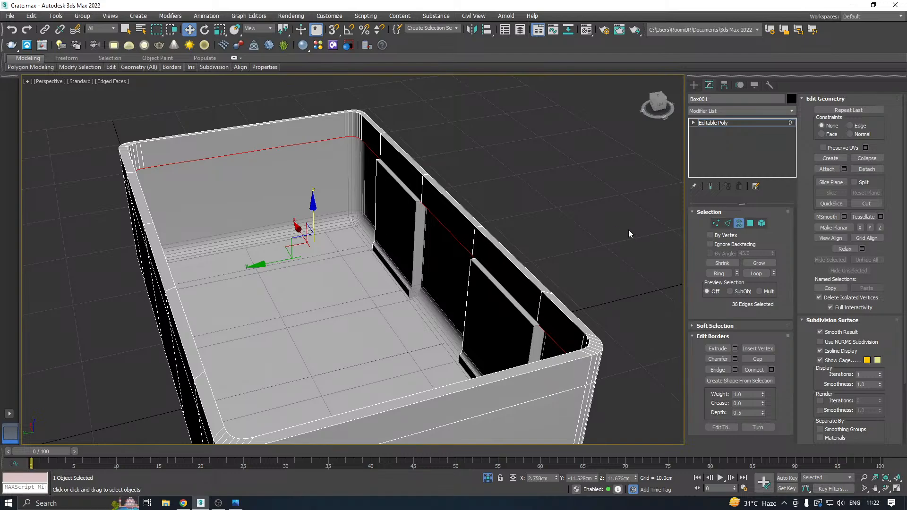
Undo the inner wall extension and scale the inner border inward along Y to widen the rim on the crate's long sides.
{"action": "key", "text": "ctrl+z"}
{"action": "key", "text": "ctrl+z"}
{"action": "key", "text": "ctrl+z"}
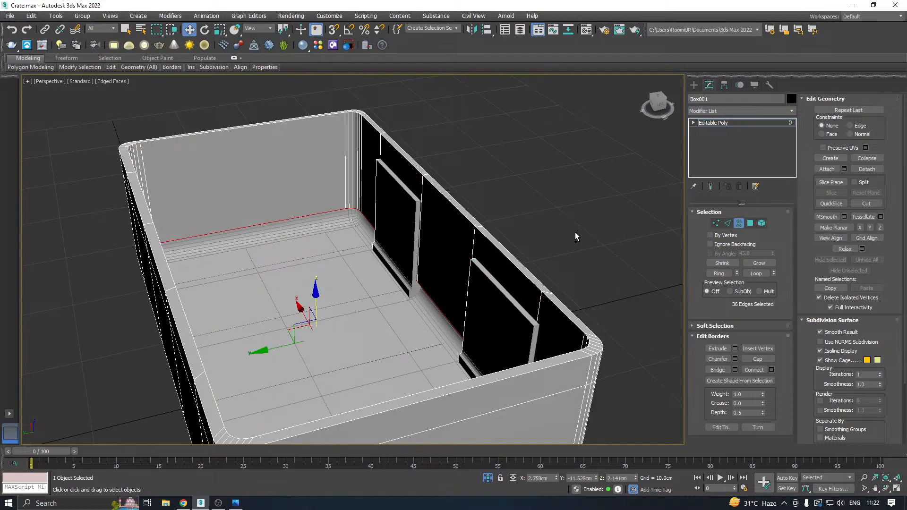
{"action": "key", "text": "ctrl+z"}
{"action": "key", "text": "r"}
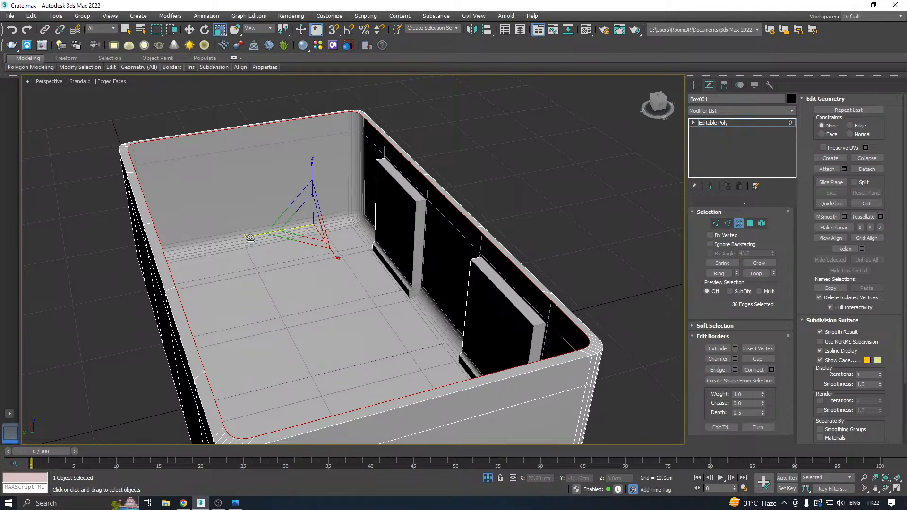
{"action": "left_click_drag", "start_coordinate": [251, 238], "coordinate": [253, 238]}
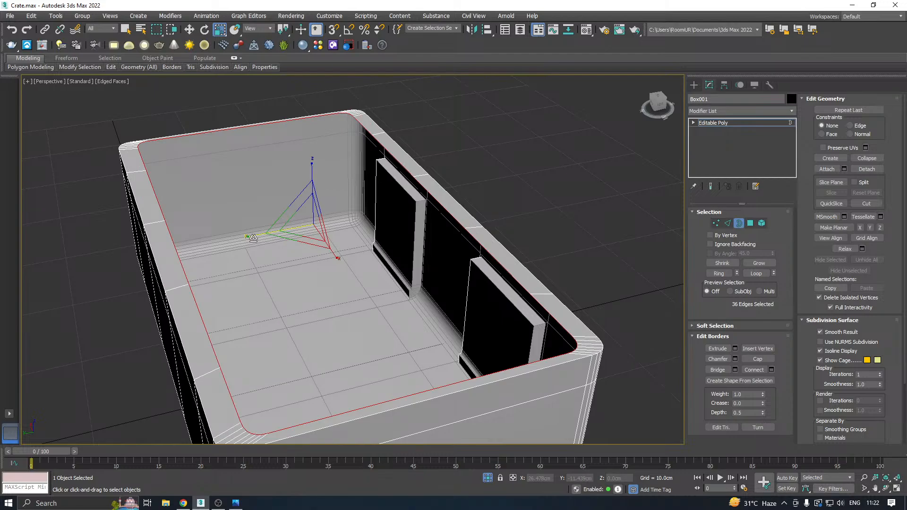
Extend the inner border down into the crate as an inner wall, setting its lower edge at about Z 5.7 cm.
{"action": "key", "text": "w"}
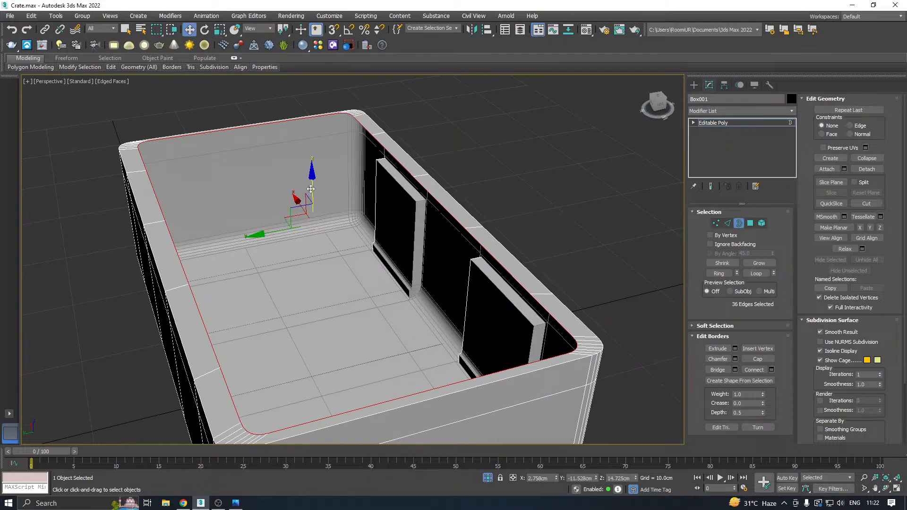
{"action": "left_click_drag", "start_coordinate": [312, 190], "coordinate": [332, 268]}
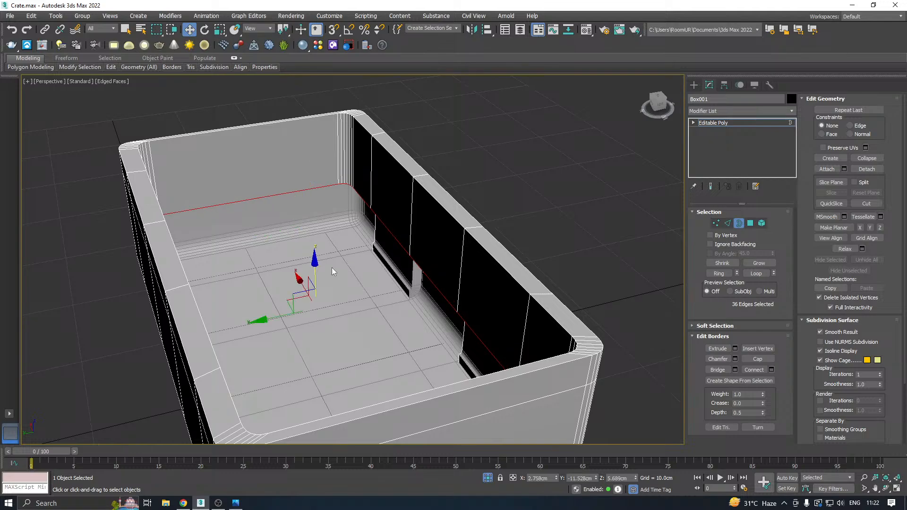
{"action": "mouse_move", "coordinate": [445, 259]}
{"action": "middle_mouse_down", "text": "alt"}
{"action": "mouse_move", "coordinate": [355, 282]}
{"action": "mouse_move", "coordinate": [333, 272]}
{"action": "mouse_move", "coordinate": [424, 239]}
{"action": "mouse_move", "coordinate": [459, 250]}
{"action": "mouse_move", "coordinate": [495, 242]}
{"action": "mouse_move", "coordinate": [445, 253]}
{"action": "middle_mouse_up", "text": "alt"}
{"action": "scroll", "coordinate": [369, 258], "scroll_direction": "down", "scroll_amount": 3}
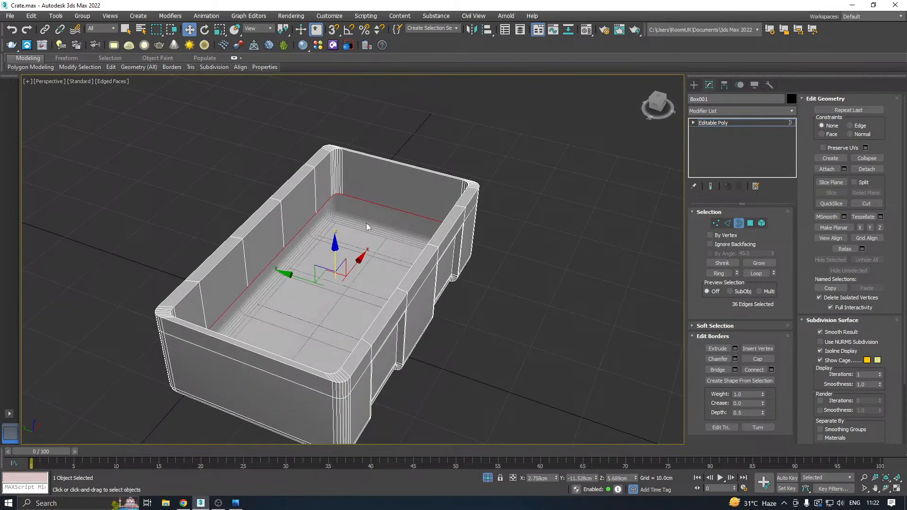
Cap the lower border of the inner wall to form a raised floor inside the crate, and leave border editing.
{"action": "left_click", "coordinate": [758, 359]}
{"action": "middle_click_drag", "start_coordinate": [359, 241], "coordinate": [259, 238], "text": "alt"}
{"action": "scroll", "coordinate": [333, 211], "scroll_direction": "up", "scroll_amount": 5}
{"action": "middle_click_drag", "start_coordinate": [332, 211], "coordinate": [242, 229], "text": "alt"}
{"action": "scroll", "coordinate": [335, 208], "scroll_direction": "down", "scroll_amount": 5}
{"action": "middle_click_drag", "start_coordinate": [395, 220], "coordinate": [310, 213], "text": "alt"}
{"action": "middle_click_drag", "start_coordinate": [541, 183], "coordinate": [525, 216], "text": "alt"}
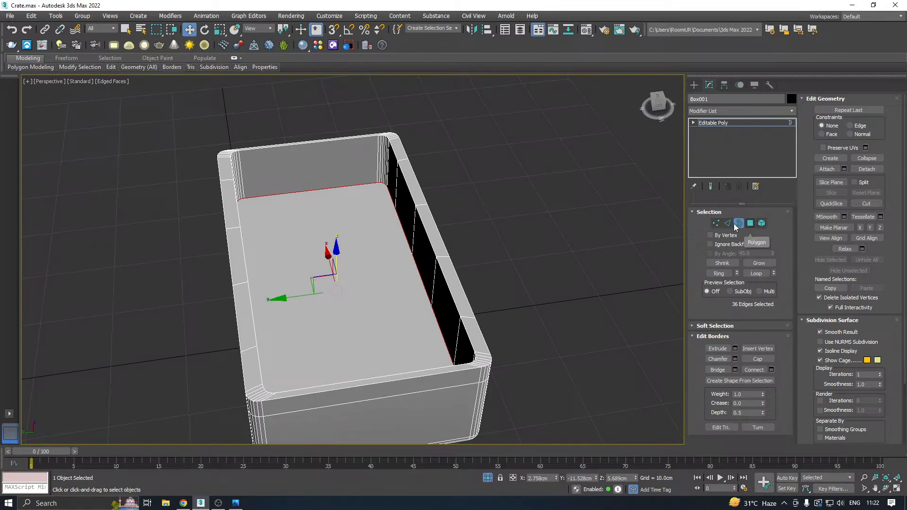
{"action": "left_click", "coordinate": [706, 123]}
{"action": "middle_click_drag", "start_coordinate": [482, 187], "coordinate": [401, 168], "text": "alt"}
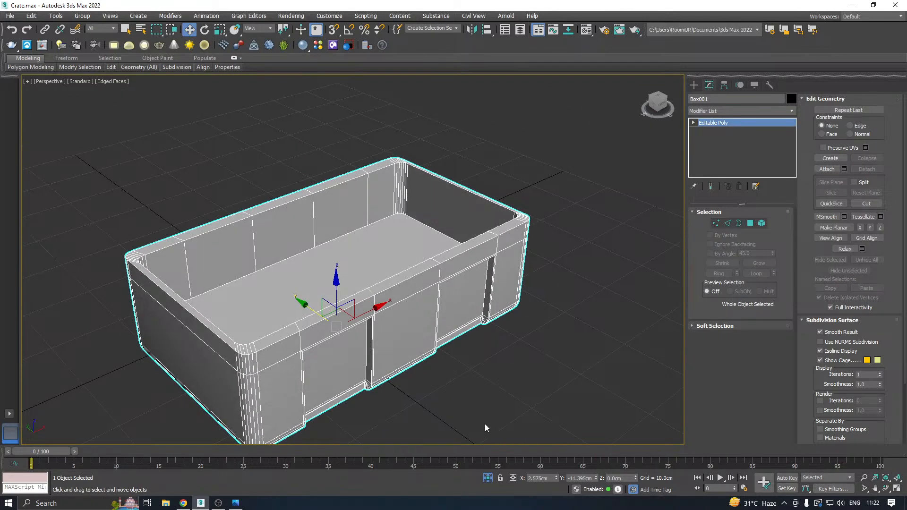
Try sliding the lid about 23 cm aside along Y with the whole crate shown, and isolate the body again.
{"action": "left_click", "coordinate": [487, 478]}
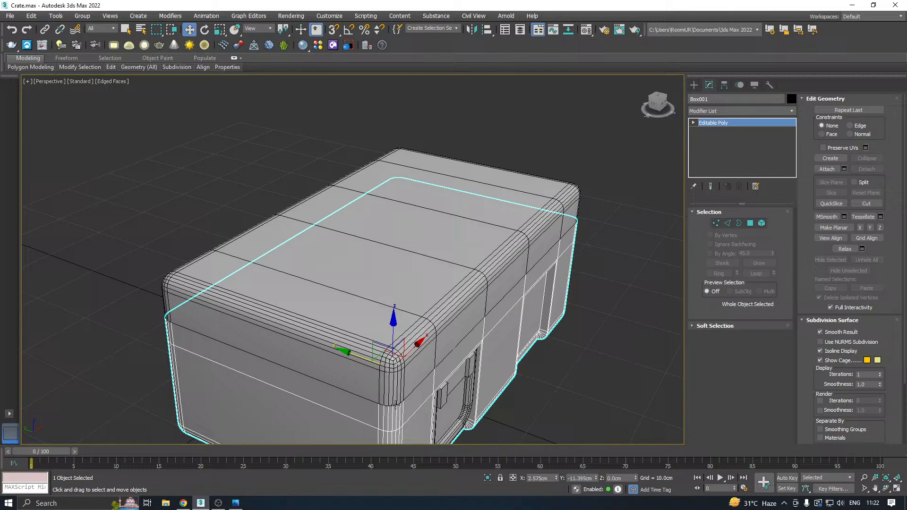
{"action": "left_click", "coordinate": [417, 311]}
{"action": "left_click_drag", "start_coordinate": [378, 215], "coordinate": [420, 251]}
{"action": "middle_click_drag", "start_coordinate": [420, 252], "coordinate": [475, 240], "text": "alt"}
{"action": "key", "text": "ctrl+z"}
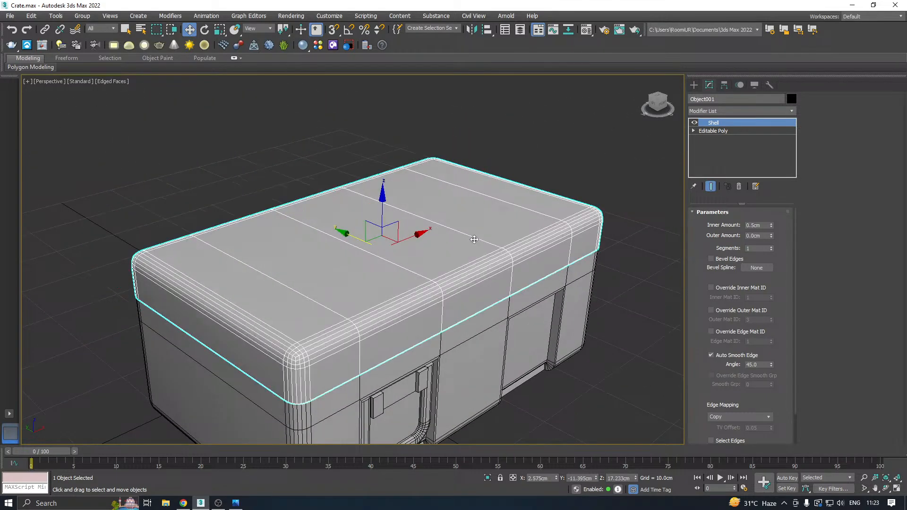
{"action": "left_click_drag", "start_coordinate": [353, 235], "coordinate": [229, 202]}
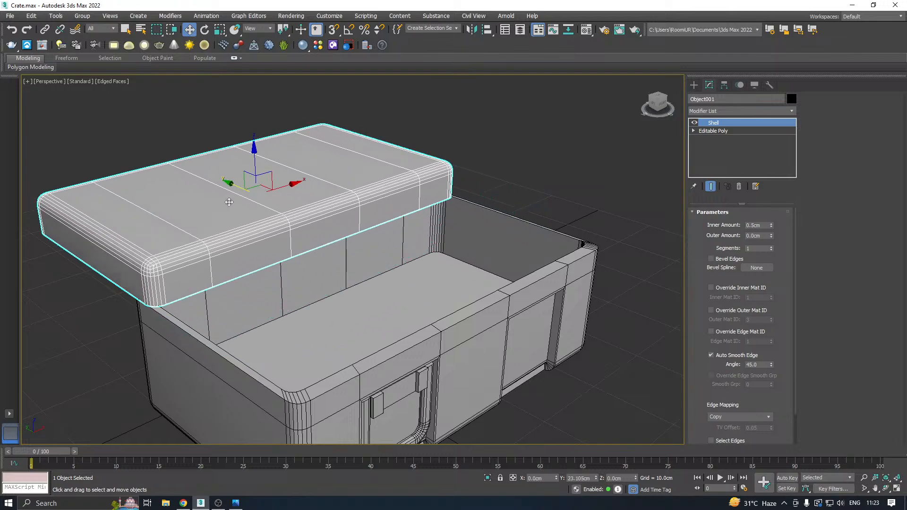
{"action": "middle_click_drag", "start_coordinate": [393, 230], "coordinate": [466, 241], "text": "alt"}
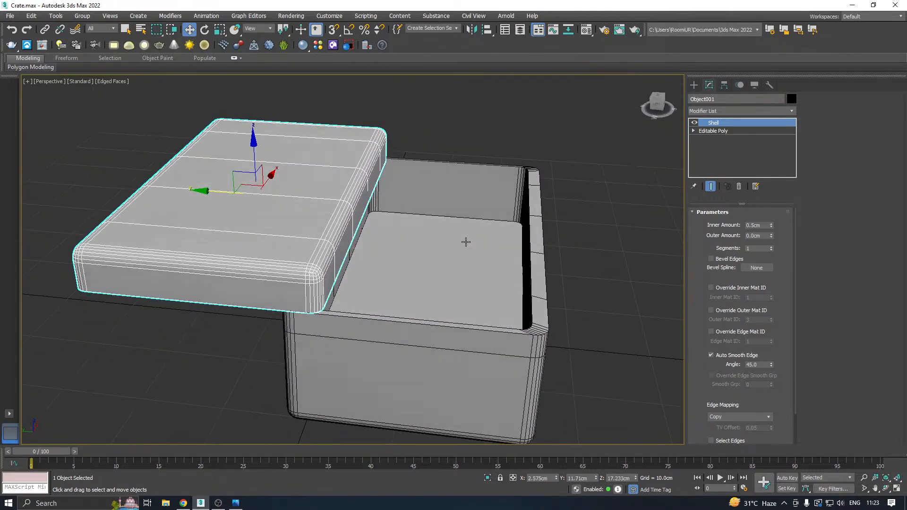
{"action": "key", "text": "ctrl+z"}
{"action": "left_click", "coordinate": [441, 378]}
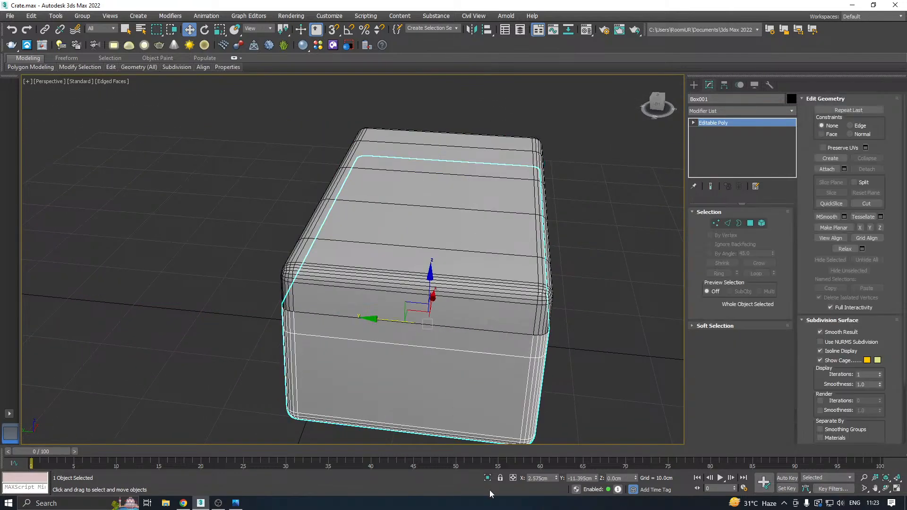
{"action": "left_click", "coordinate": [488, 478]}
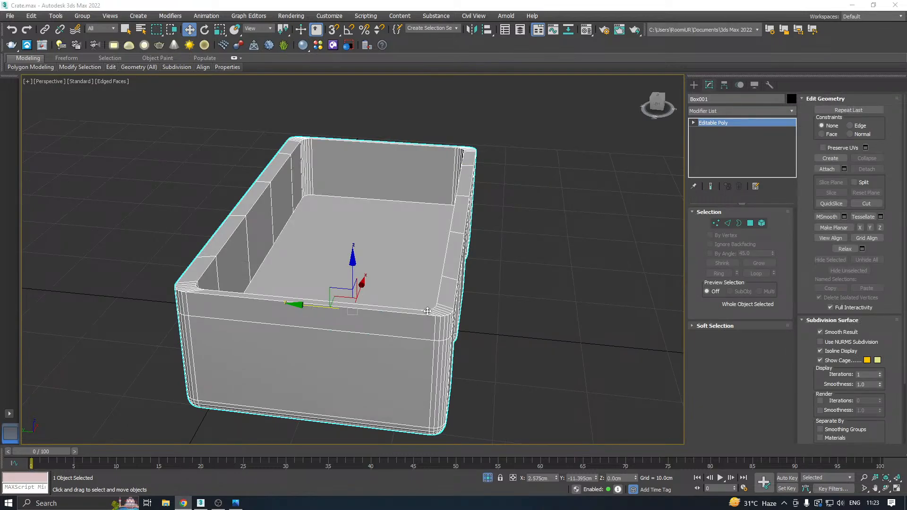
{"action": "middle_click_drag", "start_coordinate": [427, 311], "coordinate": [410, 287], "text": "alt"}
{"action": "middle_click_drag", "start_coordinate": [523, 264], "coordinate": [487, 259], "text": "alt"}
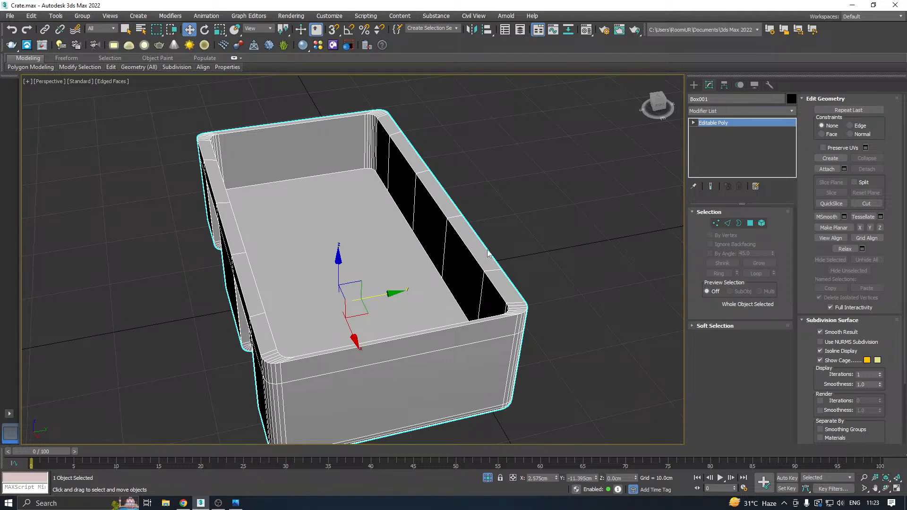
In the top view, select the inner wall vertices around one rounded corner of the crate's back long side.
{"action": "key", "text": "t"}
{"action": "left_click", "coordinate": [716, 223]}
{"action": "middle_click_drag", "start_coordinate": [387, 242], "coordinate": [316, 340]}
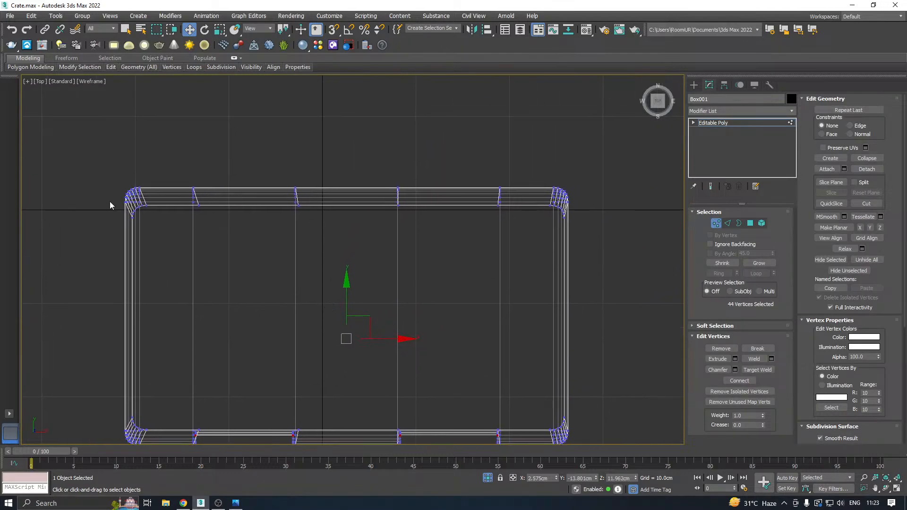
{"action": "left_click_drag", "start_coordinate": [396, 204], "coordinate": [397, 203]}
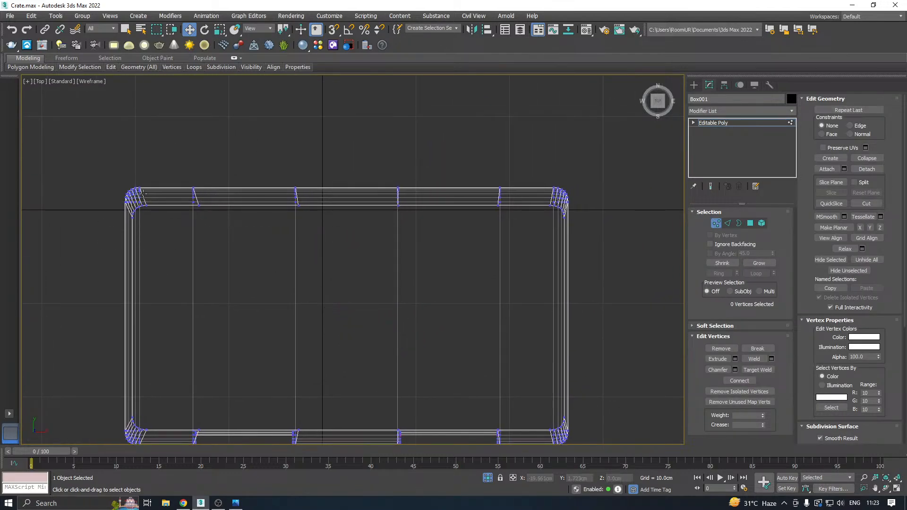
{"action": "scroll", "coordinate": [169, 197], "scroll_direction": "up", "scroll_amount": 5}
{"action": "scroll", "coordinate": [64, 242], "scroll_direction": "up", "scroll_amount": 3}
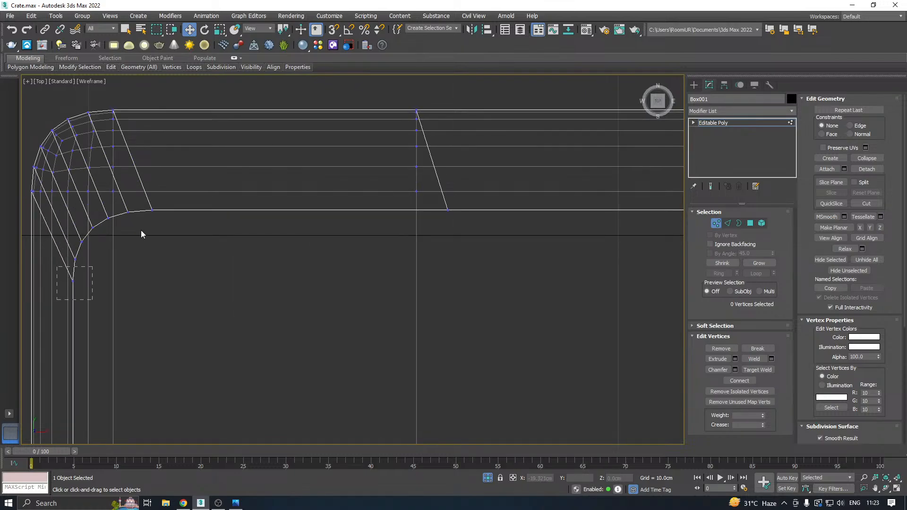
{"action": "left_click_drag", "start_coordinate": [190, 198], "coordinate": [190, 198]}
{"action": "scroll", "coordinate": [83, 240], "scroll_direction": "down", "scroll_amount": 8}
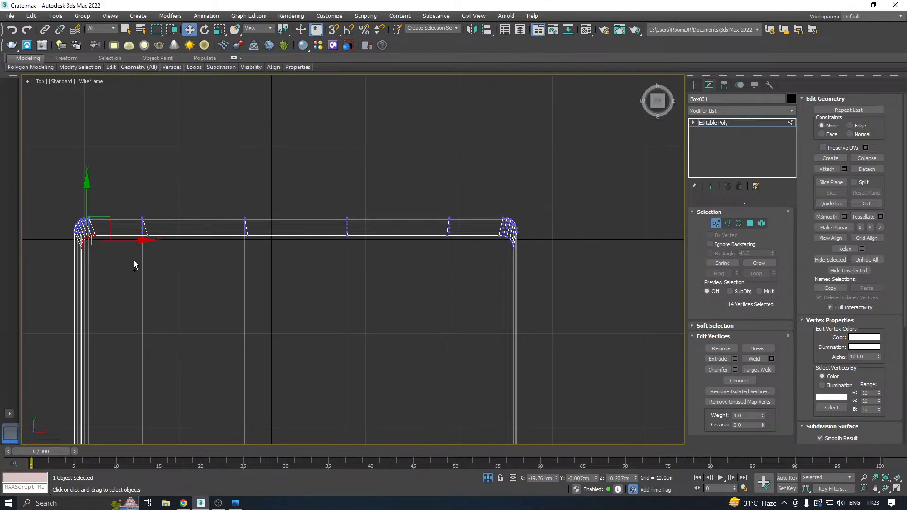
Add the vertices along the back inner wall and around its opposite rounded corner to the selection.
{"action": "left_click_drag", "start_coordinate": [550, 239], "coordinate": [468, 237]}
{"action": "scroll", "coordinate": [478, 242], "scroll_direction": "up", "scroll_amount": 6}
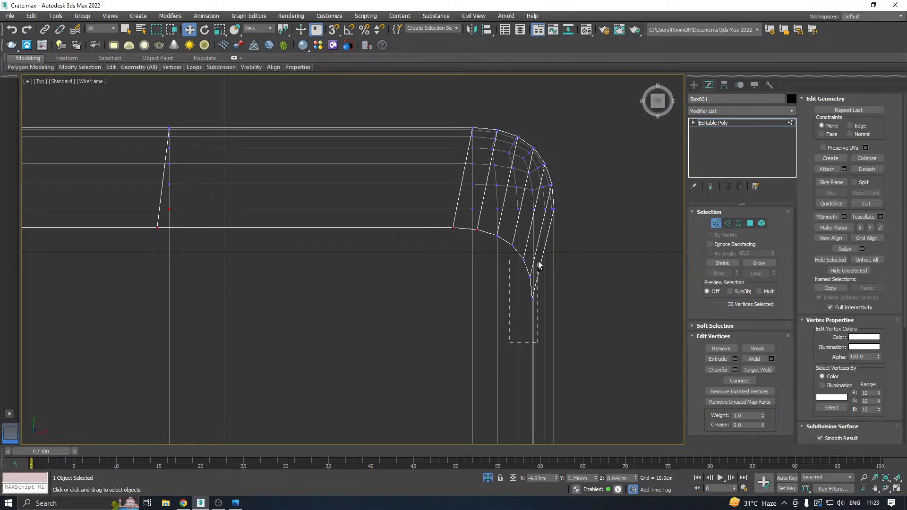
{"action": "left_click_drag", "start_coordinate": [513, 248], "coordinate": [515, 233]}
{"action": "scroll", "coordinate": [514, 233], "scroll_direction": "down", "scroll_amount": 8}
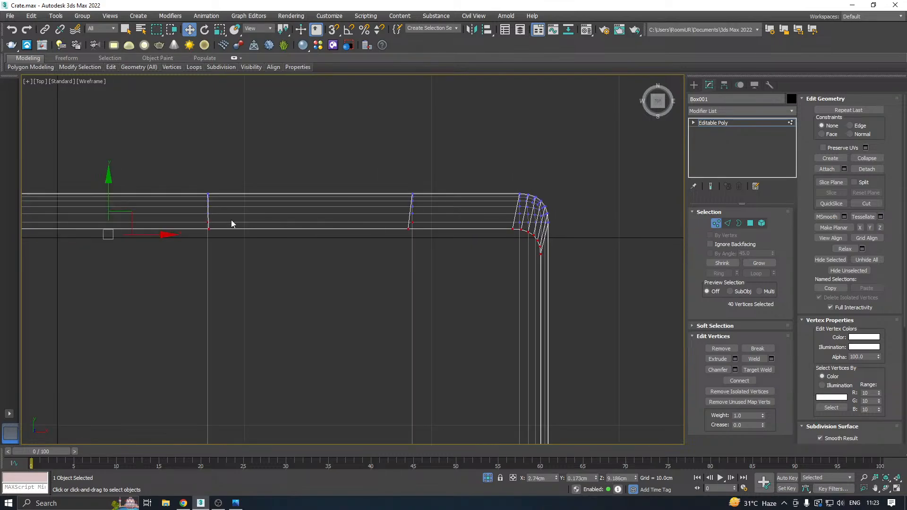
{"action": "left_click_drag", "start_coordinate": [320, 191], "coordinate": [317, 181]}
{"action": "key", "text": "ctrl+z"}
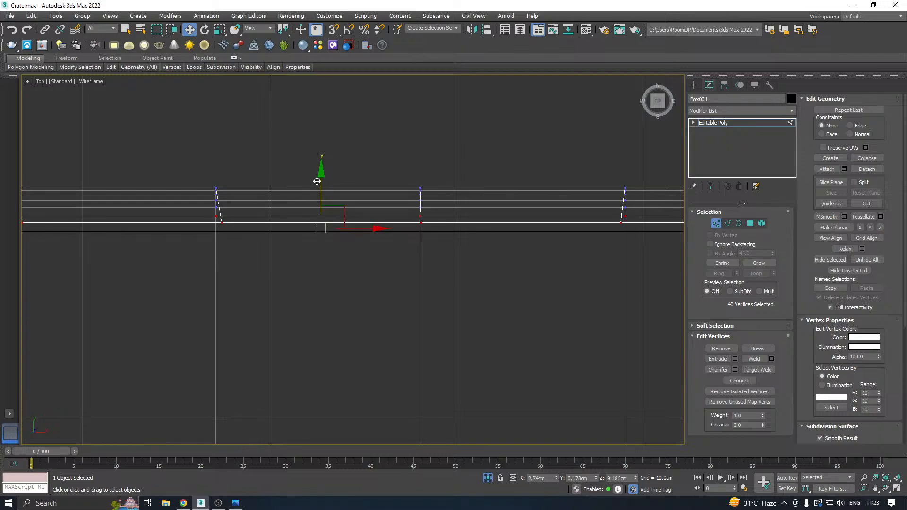
Deselect the stray vertices outside the inner wall and move the back inner wall outward to about Y 1.4 cm, narrowing the rim.
{"action": "key", "text": "p"}
{"action": "mouse_move", "coordinate": [417, 188]}
{"action": "middle_mouse_down", "text": "alt"}
{"action": "mouse_move", "coordinate": [401, 147]}
{"action": "mouse_move", "coordinate": [409, 145]}
{"action": "middle_mouse_up", "text": "alt"}
{"action": "left_click_drag", "start_coordinate": [330, 371], "coordinate": [331, 371], "text": "alt"}
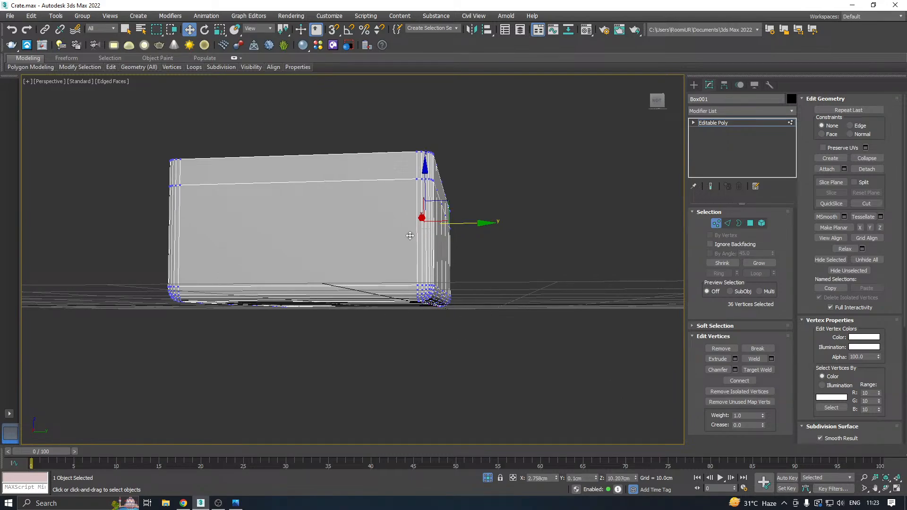
{"action": "middle_click_drag", "start_coordinate": [407, 232], "coordinate": [433, 271], "text": "alt"}
{"action": "scroll", "coordinate": [444, 209], "scroll_direction": "up", "scroll_amount": 3}
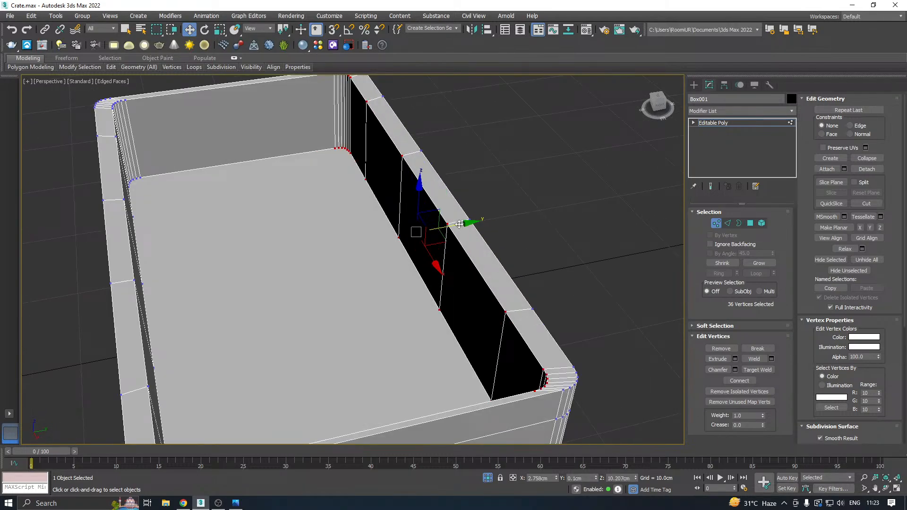
{"action": "left_click_drag", "start_coordinate": [460, 224], "coordinate": [473, 222]}
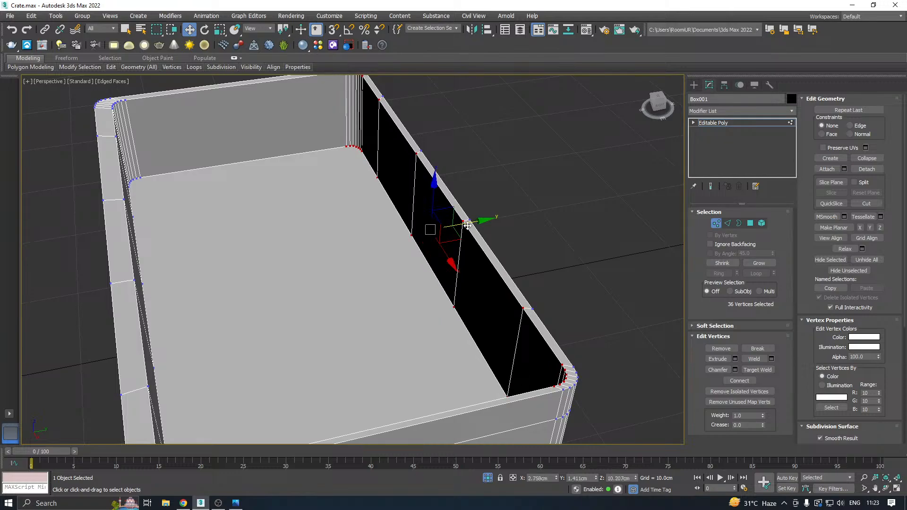
{"action": "middle_click_drag", "start_coordinate": [452, 234], "coordinate": [553, 229], "text": "alt"}
{"action": "scroll", "coordinate": [198, 220], "scroll_direction": "down", "scroll_amount": 3}
{"action": "middle_click_drag", "start_coordinate": [366, 251], "coordinate": [472, 227], "text": "alt"}
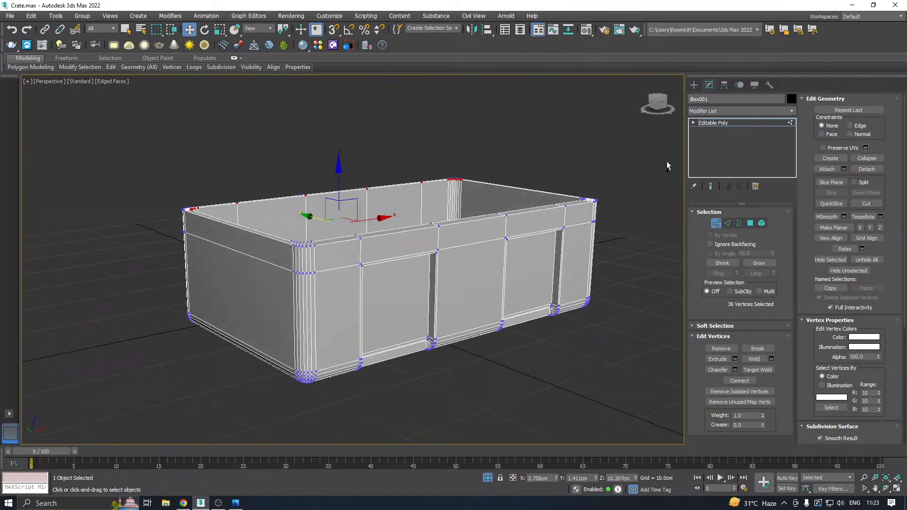
Leave vertex editing on the body, and isolate the lid to examine it from the side.
{"action": "left_click", "coordinate": [712, 124]}
{"action": "left_click", "coordinate": [487, 477]}
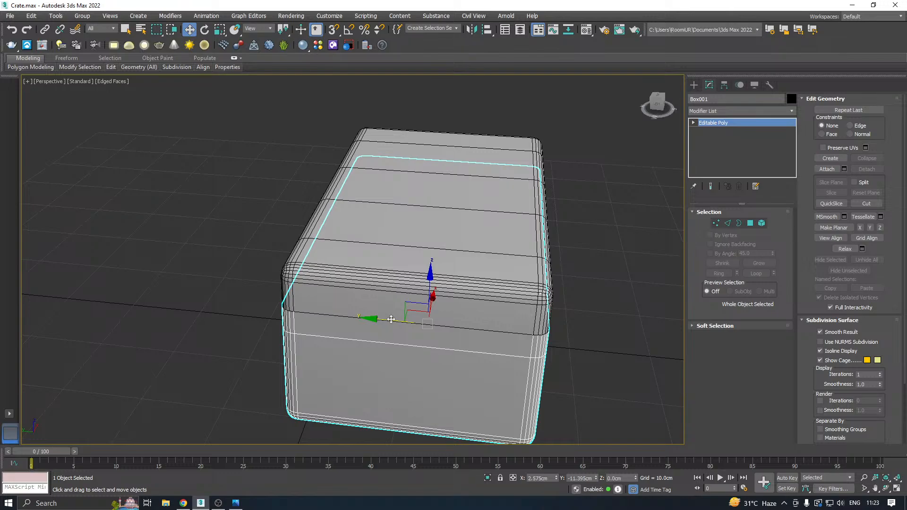
{"action": "left_click", "coordinate": [429, 275]}
{"action": "left_click", "coordinate": [487, 478]}
{"action": "middle_click_drag", "start_coordinate": [392, 326], "coordinate": [350, 331], "text": "alt"}
{"action": "right_click", "coordinate": [741, 150]}
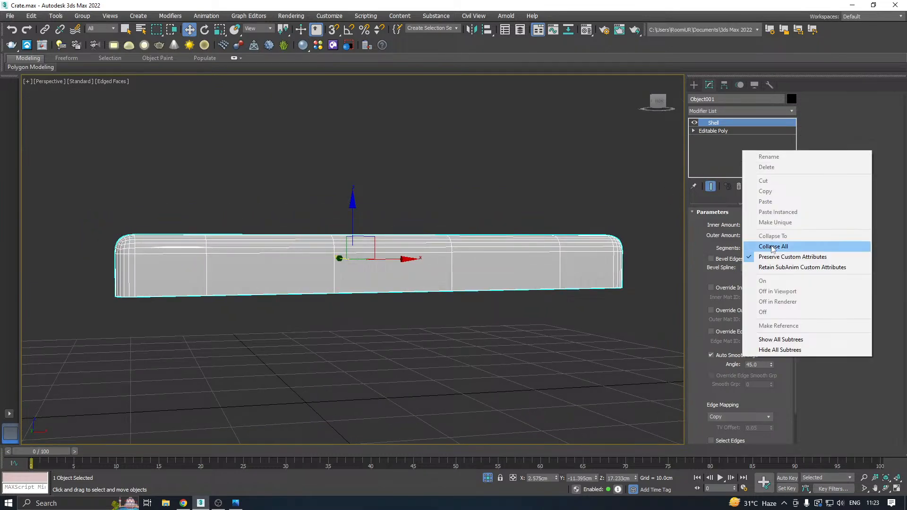
{"action": "left_click", "coordinate": [306, 157]}
Save the crate scene.
{"action": "left_click", "coordinate": [17, 19]}
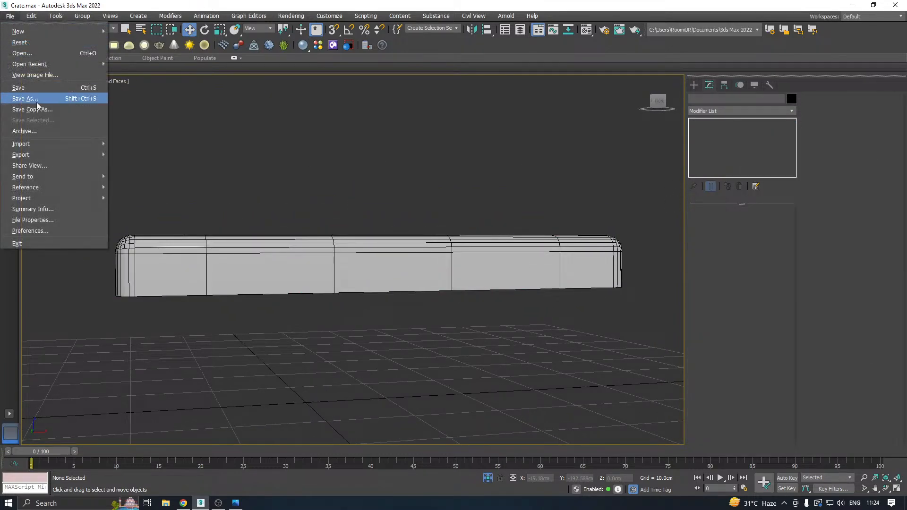
{"action": "left_click", "coordinate": [39, 109]}
{"action": "left_click", "coordinate": [424, 349]}
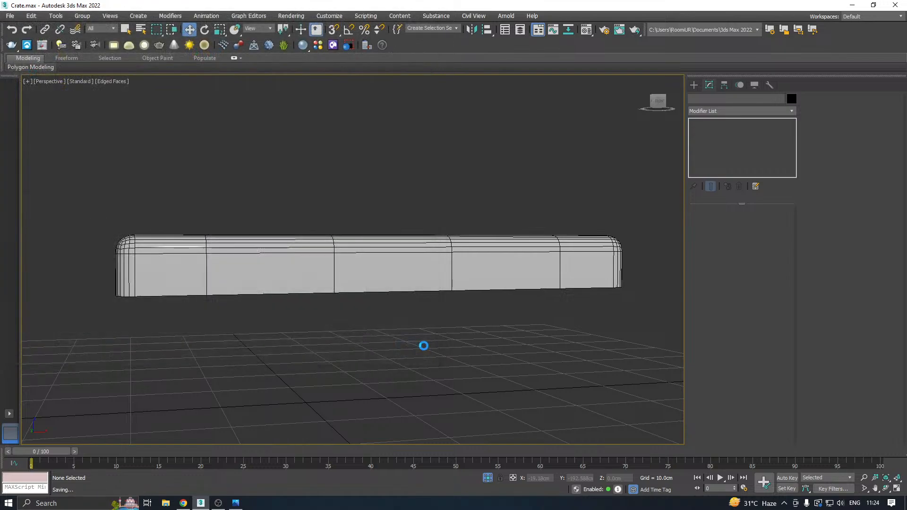
Show the whole crate again, collapse the lid's Shell modifier and convert the lid to an Editable Poly.
{"action": "left_click", "coordinate": [487, 478]}
{"action": "left_click", "coordinate": [395, 313]}
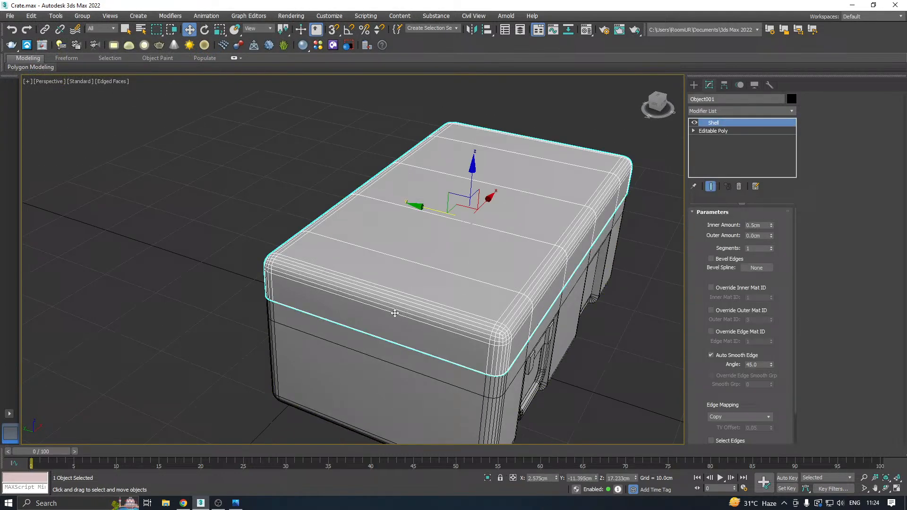
{"action": "right_click", "coordinate": [731, 132]}
{"action": "left_click", "coordinate": [756, 227]}
{"action": "right_click", "coordinate": [744, 144]}
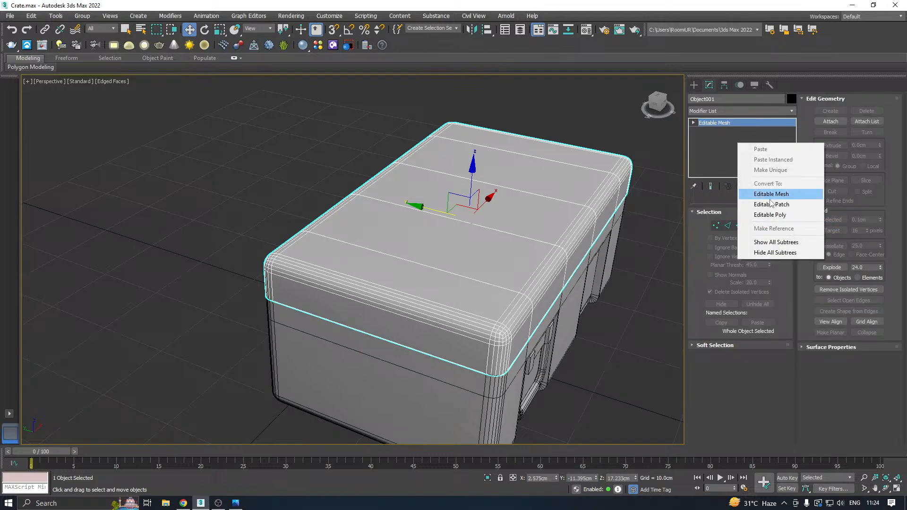
{"action": "left_click", "coordinate": [770, 215]}
Examine the crate body in isolation, and select the lid with all parts shown again.
{"action": "middle_click_drag", "start_coordinate": [509, 236], "coordinate": [463, 290], "text": "alt"}
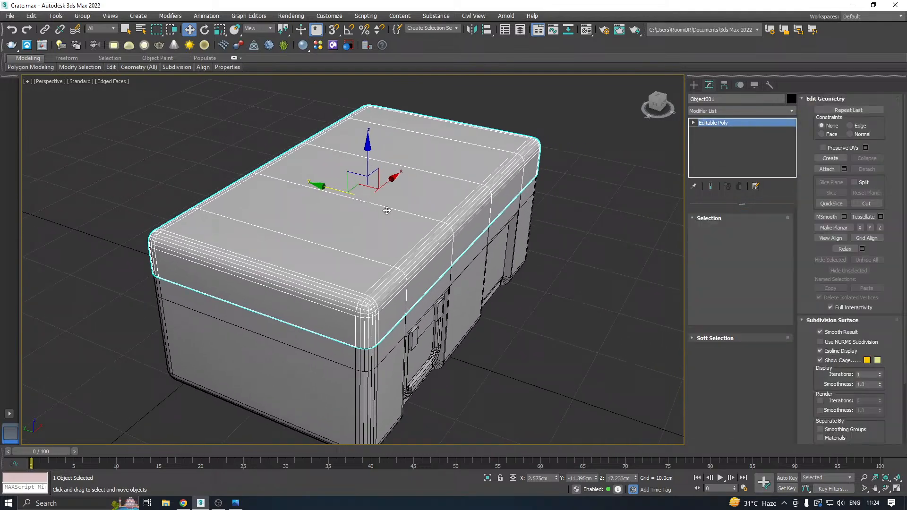
{"action": "left_click", "coordinate": [463, 291]}
{"action": "left_click", "coordinate": [486, 478]}
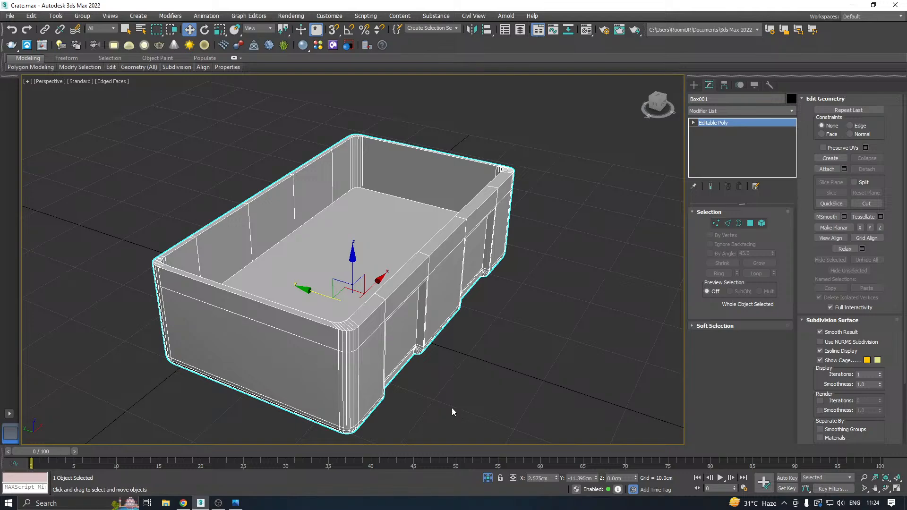
{"action": "left_click", "coordinate": [487, 479]}
{"action": "middle_click_drag", "start_coordinate": [439, 437], "coordinate": [336, 214], "text": "alt"}
{"action": "left_click", "coordinate": [375, 259]}
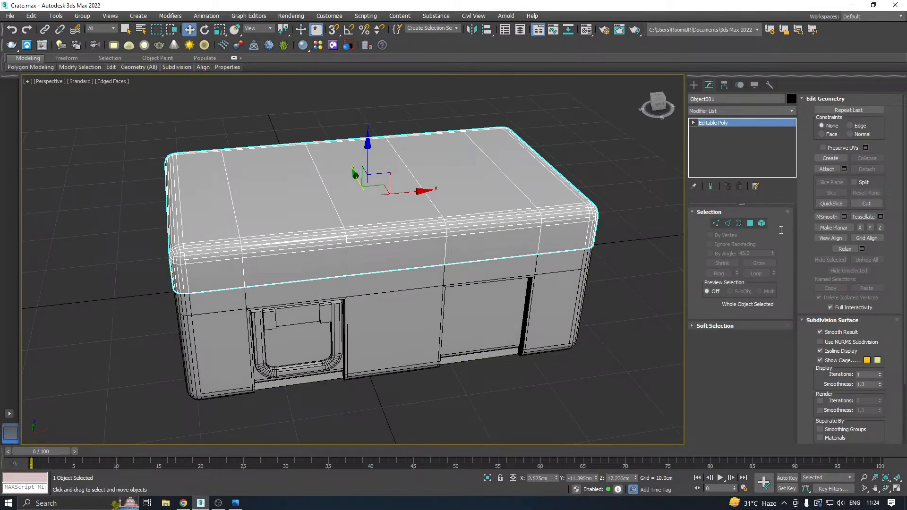
Select the lid's front polygon above the handle together with all the rounded-edge strips directly above it.
{"action": "left_click", "coordinate": [750, 223]}
{"action": "scroll", "coordinate": [314, 249], "scroll_direction": "up", "scroll_amount": 3}
{"action": "left_click", "coordinate": [290, 255]}
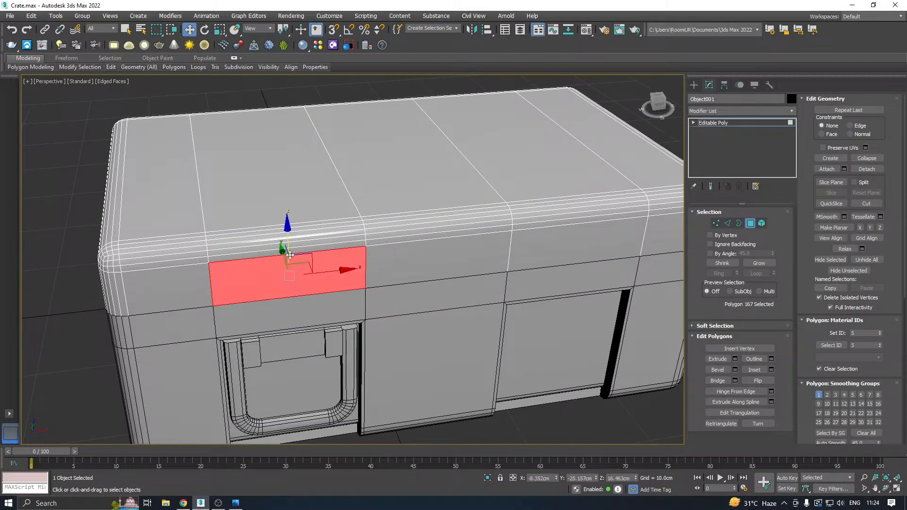
{"action": "left_click", "coordinate": [281, 245], "text": "ctrl"}
{"action": "left_click", "coordinate": [275, 241], "text": "ctrl"}
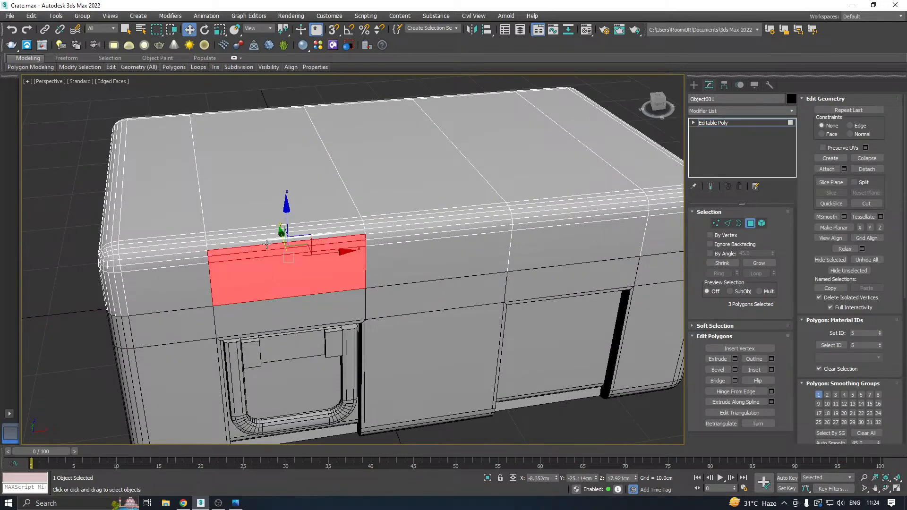
{"action": "left_click", "coordinate": [264, 239], "text": "ctrl"}
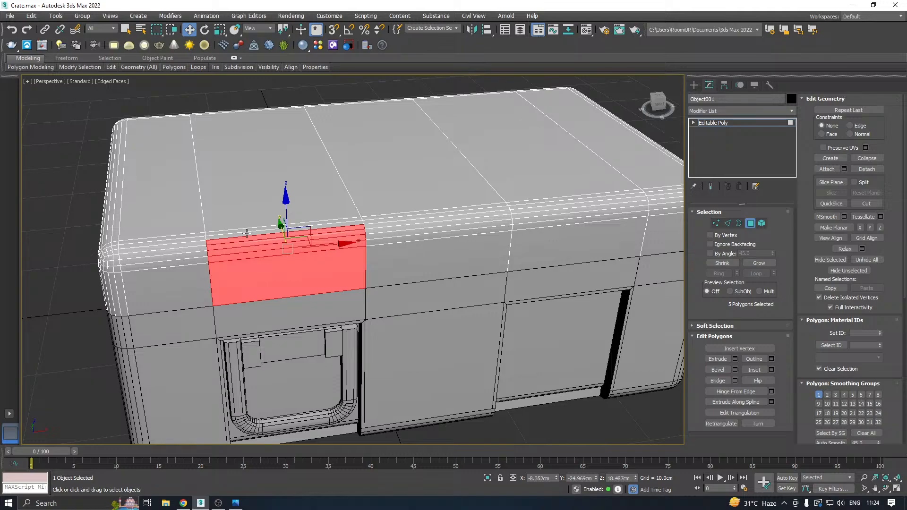
{"action": "left_click", "coordinate": [246, 232], "text": "ctrl"}
{"action": "scroll", "coordinate": [245, 230], "scroll_direction": "up", "scroll_amount": 5}
{"action": "left_click", "coordinate": [245, 231], "text": "ctrl"}
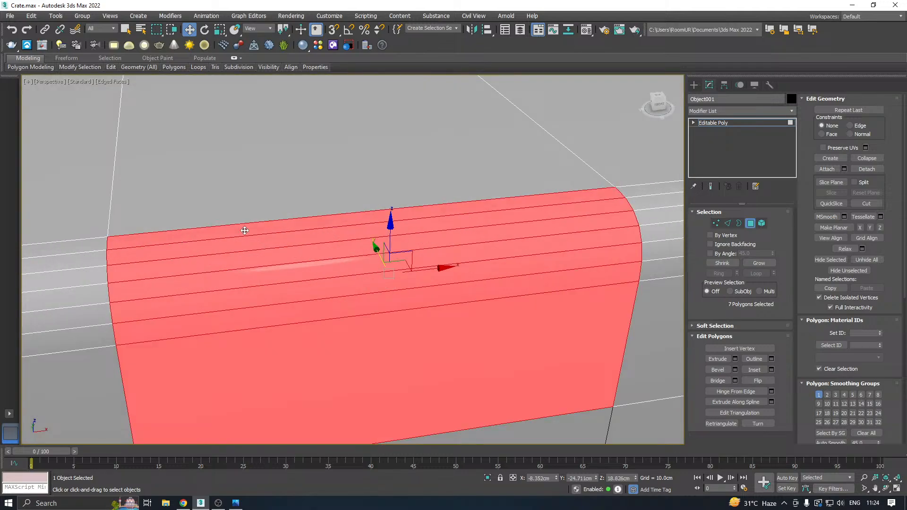
Isolate the lid from the crate body, keeping its front polygons selected.
{"action": "scroll", "coordinate": [260, 229], "scroll_direction": "down", "scroll_amount": 5}
{"action": "middle_click_drag", "start_coordinate": [297, 227], "coordinate": [387, 230], "text": "alt"}
{"action": "middle_click_drag", "start_coordinate": [246, 237], "coordinate": [375, 222]}
{"action": "left_click", "coordinate": [487, 478]}
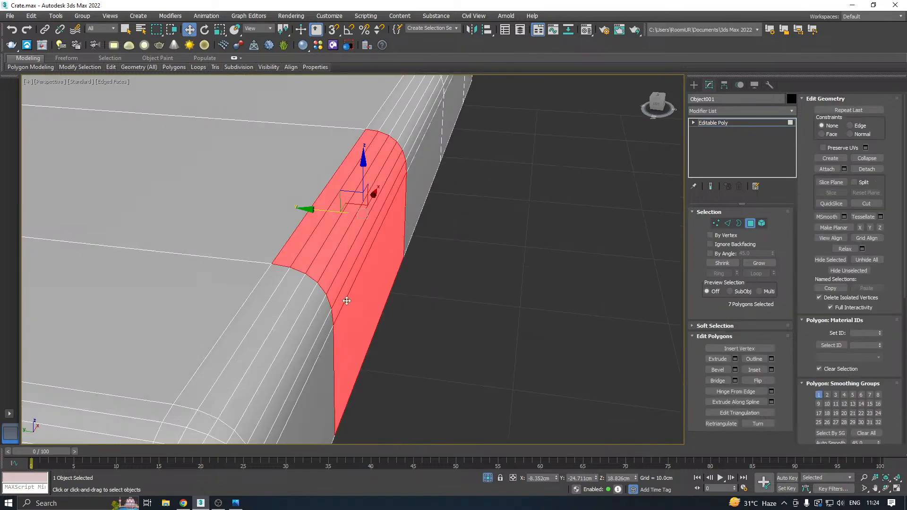
{"action": "middle_click_drag", "start_coordinate": [362, 211], "coordinate": [386, 227], "text": "alt"}
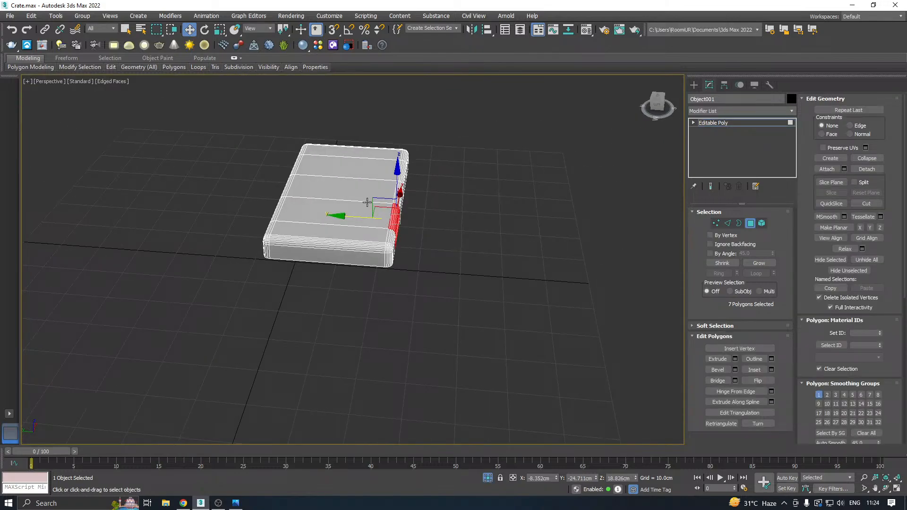
Add a lengthwise Swift Loop across the lid's top near the front edge, and include the adjoining top strip polygon in the selection.
{"action": "scroll", "coordinate": [367, 202], "scroll_direction": "up", "scroll_amount": 2}
{"action": "left_click", "coordinate": [111, 67]}
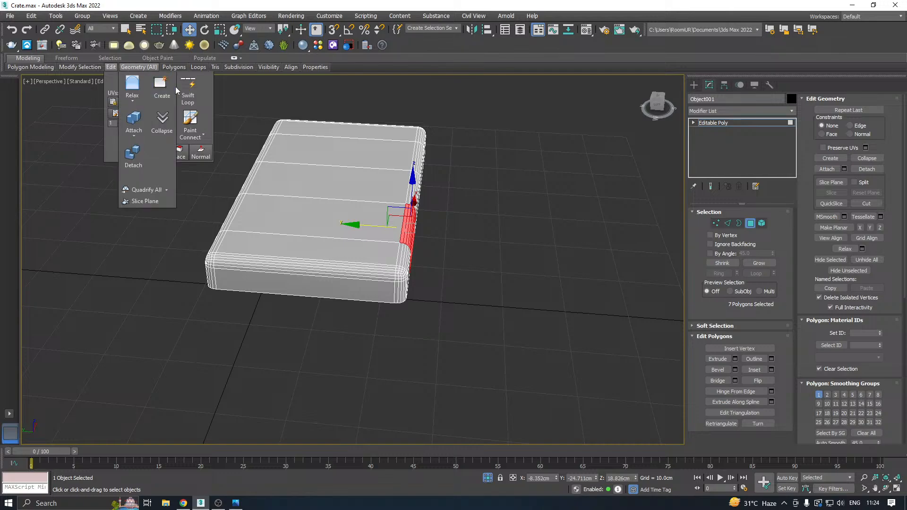
{"action": "left_click", "coordinate": [188, 88]}
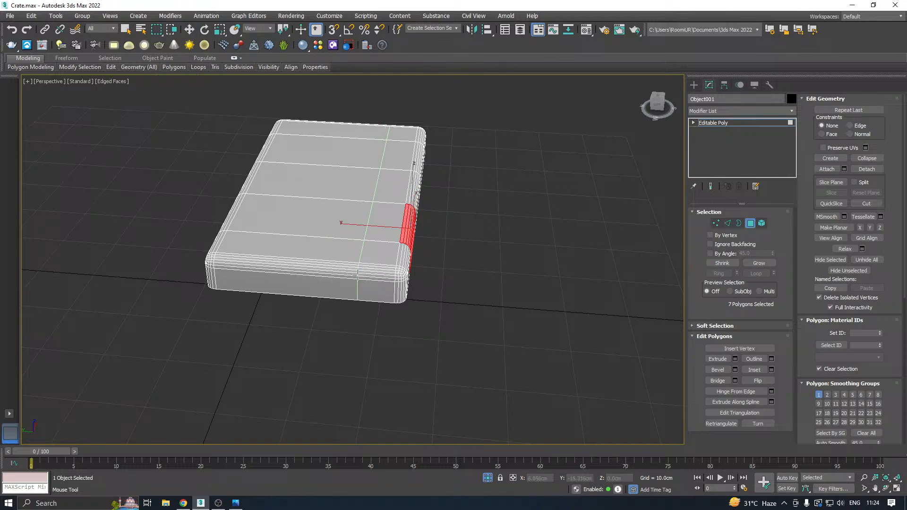
{"action": "key", "text": "w"}
{"action": "middle_click_drag", "start_coordinate": [358, 275], "coordinate": [412, 248], "text": "alt"}
{"action": "left_click", "coordinate": [381, 210], "text": "ctrl"}
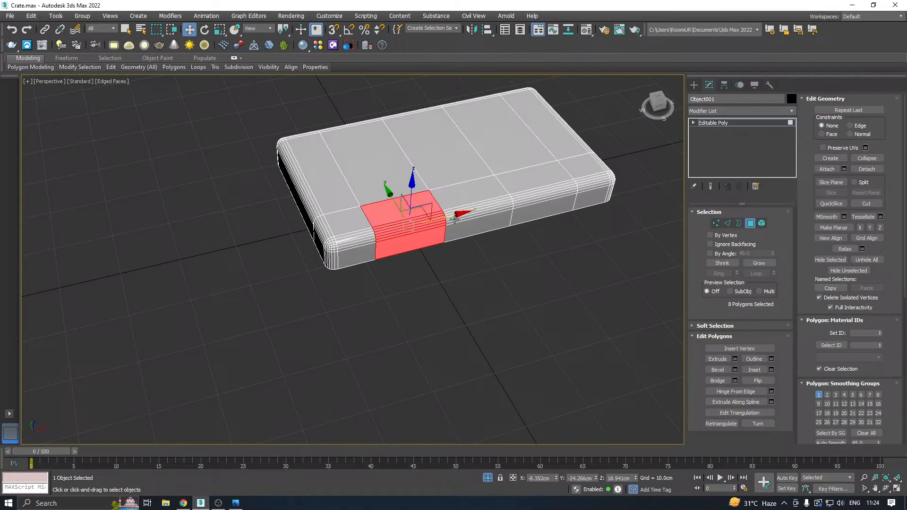
Add the matching front, rounded-edge and top strip polygons of the lid's other front panel section to the selection.
{"action": "middle_click_drag", "start_coordinate": [459, 216], "coordinate": [364, 248]}
{"action": "scroll", "coordinate": [381, 265], "scroll_direction": "up", "scroll_amount": 5}
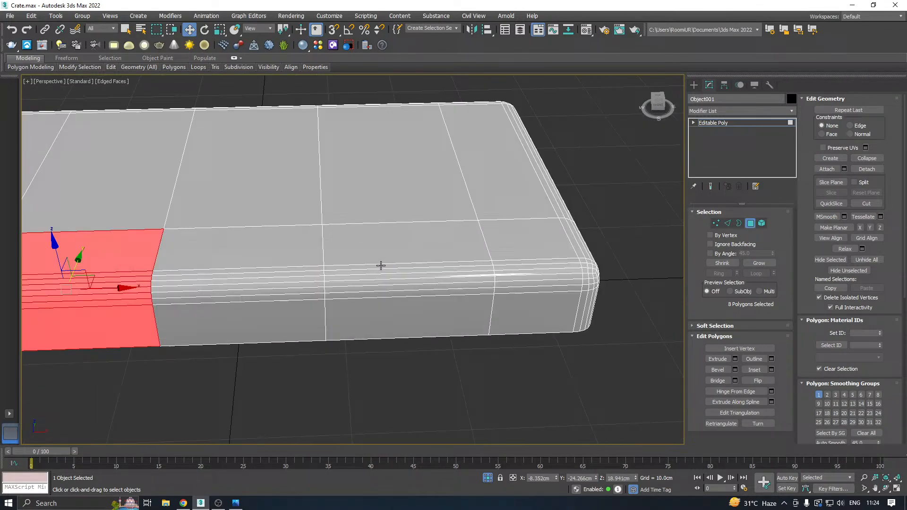
{"action": "left_click", "coordinate": [367, 293], "text": "ctrl"}
{"action": "left_click", "coordinate": [363, 286], "text": "ctrl"}
{"action": "left_click", "coordinate": [355, 279], "text": "ctrl"}
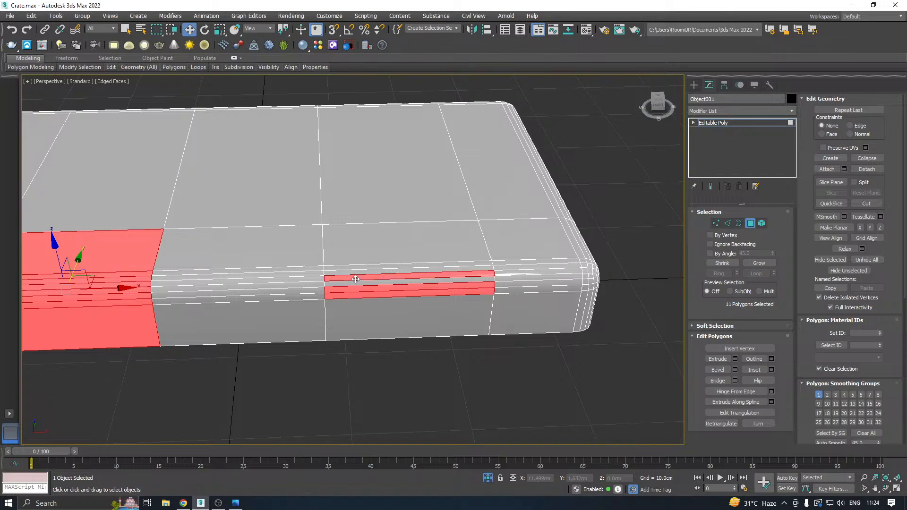
{"action": "scroll", "coordinate": [360, 274], "scroll_direction": "up", "scroll_amount": 4}
{"action": "left_click", "coordinate": [350, 296], "text": "ctrl"}
{"action": "left_click", "coordinate": [350, 270], "text": "ctrl"}
{"action": "left_click", "coordinate": [350, 259], "text": "ctrl"}
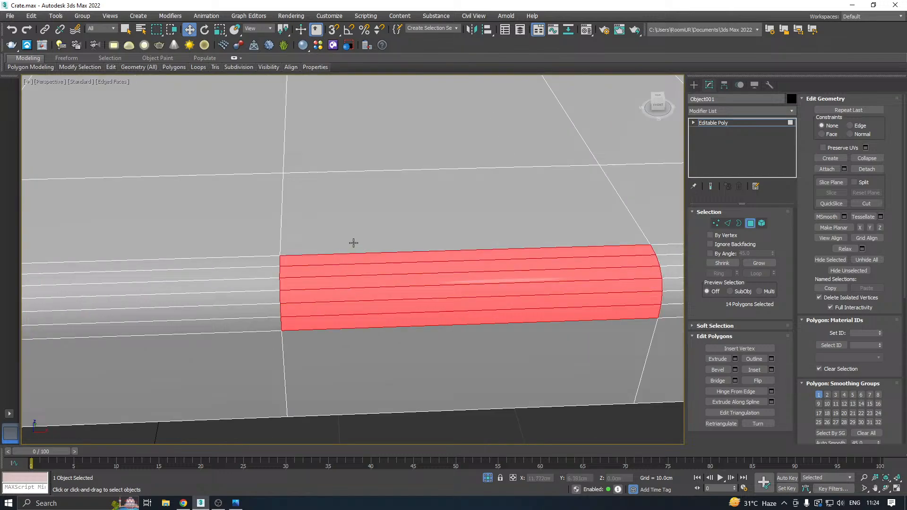
{"action": "left_click", "coordinate": [353, 243], "text": "ctrl"}
{"action": "scroll", "coordinate": [530, 259], "scroll_direction": "down", "scroll_amount": 5}
{"action": "middle_click_drag", "start_coordinate": [530, 259], "coordinate": [399, 239], "text": "alt"}
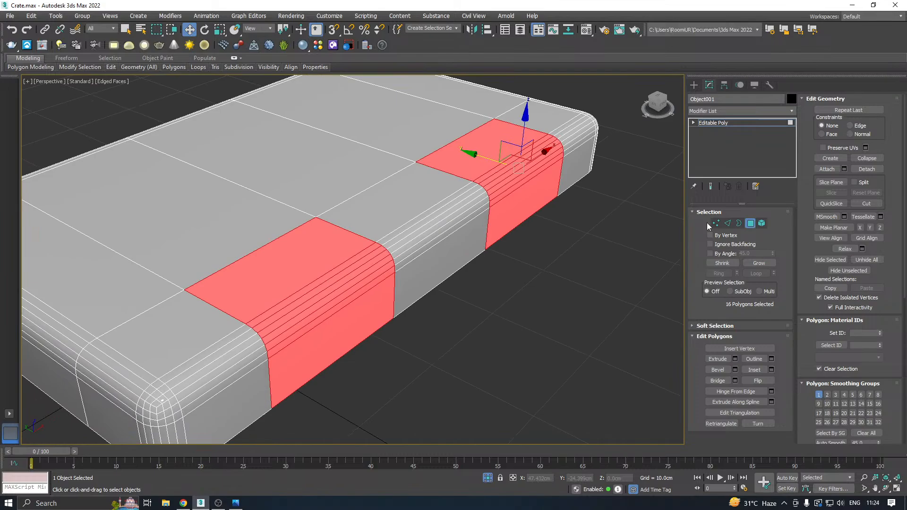
Inset the two selected front panel areas of the lid by 1.0 cm.
{"action": "left_click", "coordinate": [771, 370]}
{"action": "middle_click_drag", "start_coordinate": [462, 318], "coordinate": [344, 271], "text": "alt"}
{"action": "scroll", "coordinate": [345, 271], "scroll_direction": "up", "scroll_amount": 2}
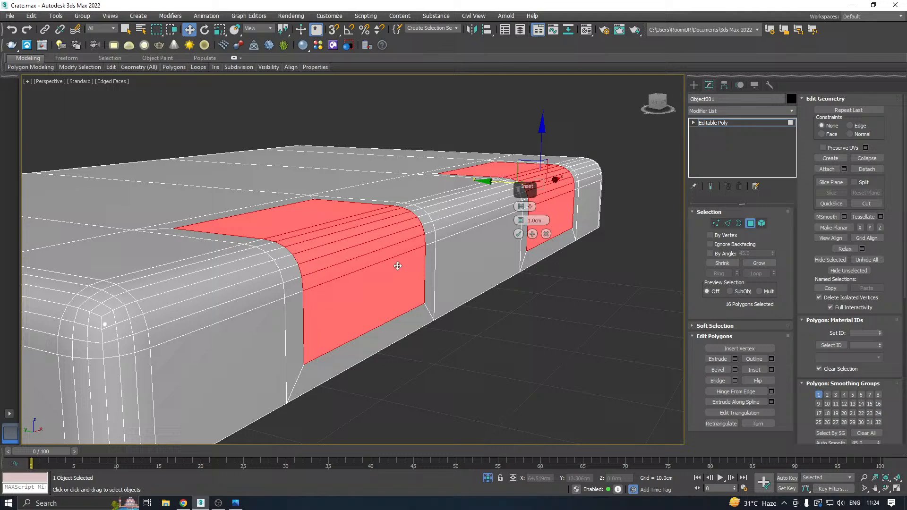
{"action": "left_click", "coordinate": [518, 234]}
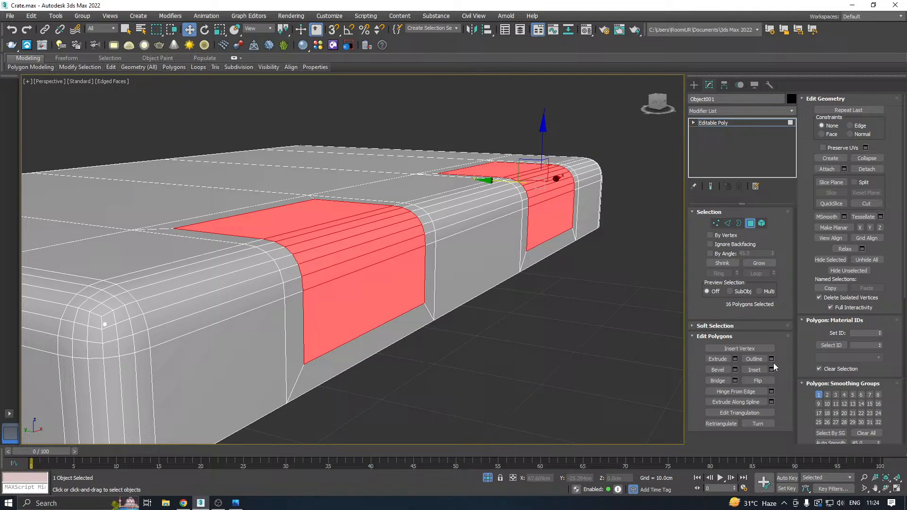
Extrude both inset lid panels inward by Local Normal with a height of -0.254 cm.
{"action": "left_click", "coordinate": [735, 359]}
{"action": "left_click", "coordinate": [522, 208]}
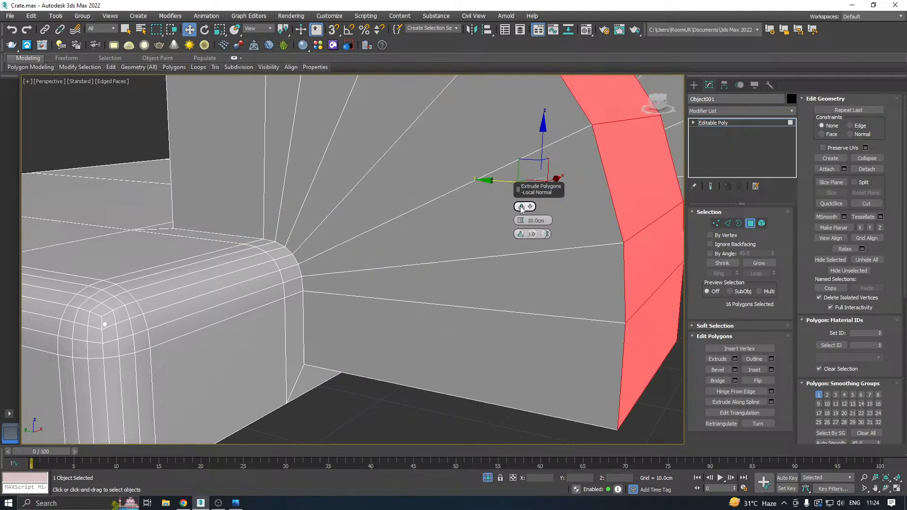
{"action": "left_click_drag", "start_coordinate": [521, 222], "coordinate": [528, 261]}
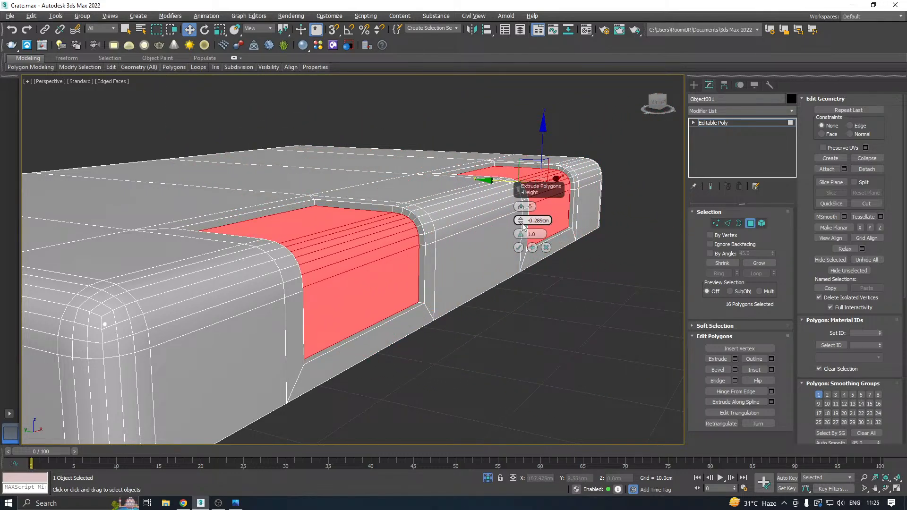
{"action": "mouse_move", "coordinate": [521, 222]}
{"action": "left_mouse_down"}
{"action": "mouse_move", "coordinate": [527, 236]}
{"action": "mouse_move", "coordinate": [527, 223]}
{"action": "left_mouse_up"}
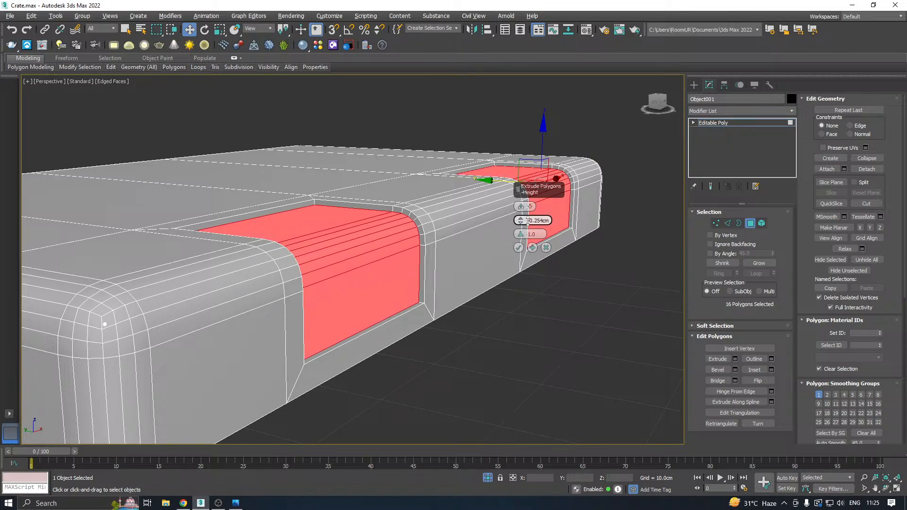
{"action": "left_click", "coordinate": [519, 247]}
{"action": "middle_click_drag", "start_coordinate": [518, 245], "coordinate": [444, 254], "text": "alt"}
{"action": "scroll", "coordinate": [372, 273], "scroll_direction": "down", "scroll_amount": 5}
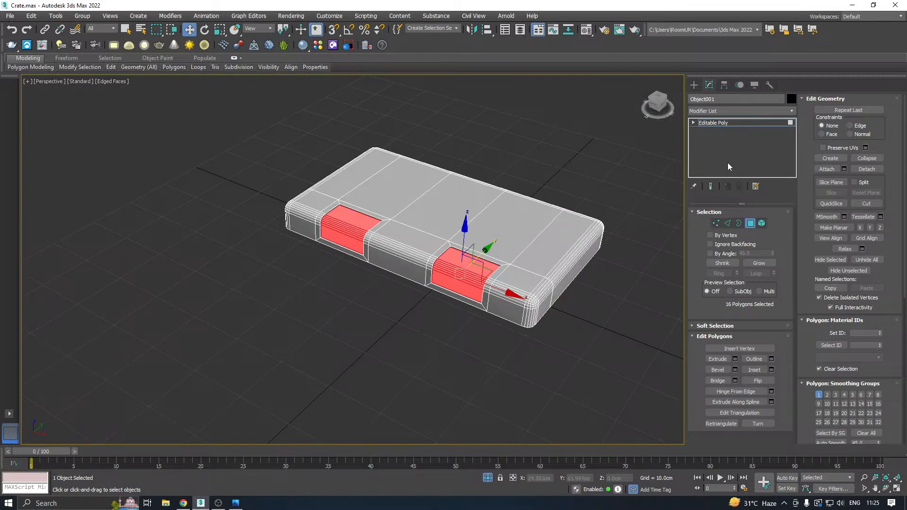
Move the narrow wall polygon at the first recess's top end toward the lid's front edge, to about Y -22.6 cm.
{"action": "left_click", "coordinate": [714, 122]}
{"action": "middle_click_drag", "start_coordinate": [562, 163], "coordinate": [487, 202], "text": "alt"}
{"action": "scroll", "coordinate": [452, 282], "scroll_direction": "up", "scroll_amount": 6}
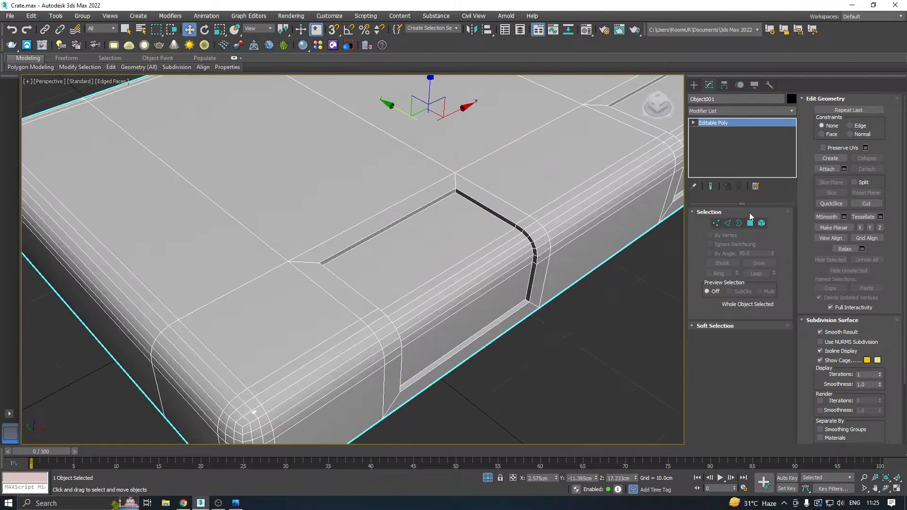
{"action": "left_click", "coordinate": [751, 224]}
{"action": "left_click", "coordinate": [380, 232]}
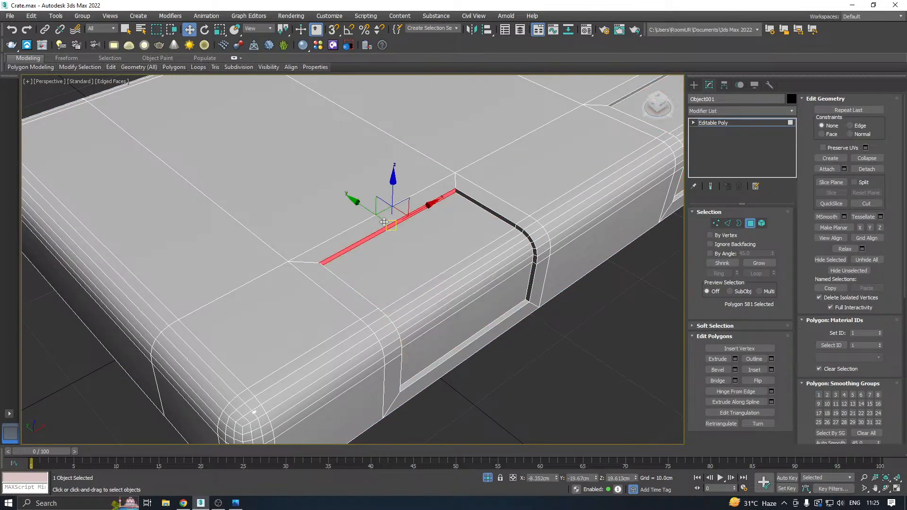
{"action": "left_click_drag", "start_coordinate": [401, 222], "coordinate": [417, 230]}
{"action": "scroll", "coordinate": [255, 266], "scroll_direction": "down", "scroll_amount": 3}
{"action": "middle_click_drag", "start_coordinate": [530, 253], "coordinate": [413, 243], "text": "alt"}
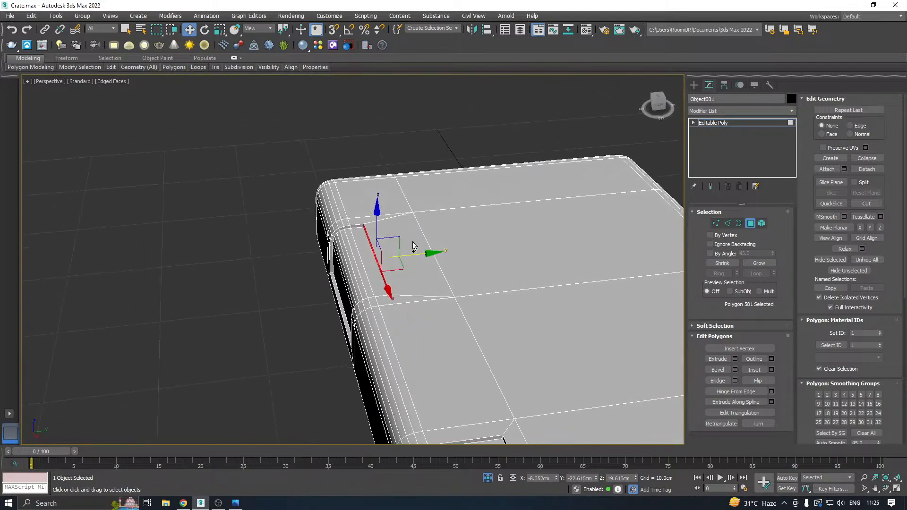
{"action": "middle_click_drag", "start_coordinate": [478, 263], "coordinate": [414, 256]}
Shift the second recess's top end wall polygon toward the front edge, to about Y -22.8 cm, aligning it with the first recess.
{"action": "scroll", "coordinate": [371, 170], "scroll_direction": "down", "scroll_amount": 2}
{"action": "left_click", "coordinate": [426, 292]}
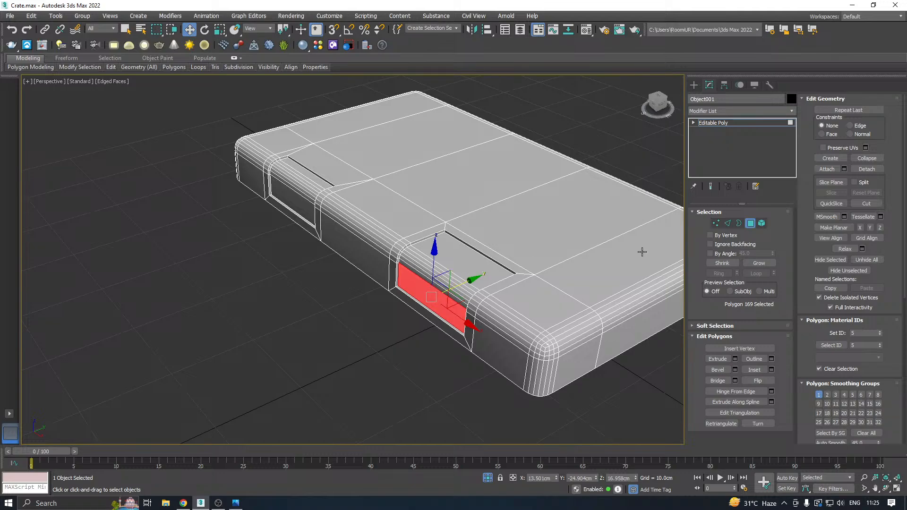
{"action": "scroll", "coordinate": [485, 254], "scroll_direction": "up", "scroll_amount": 3}
{"action": "left_click", "coordinate": [474, 251]}
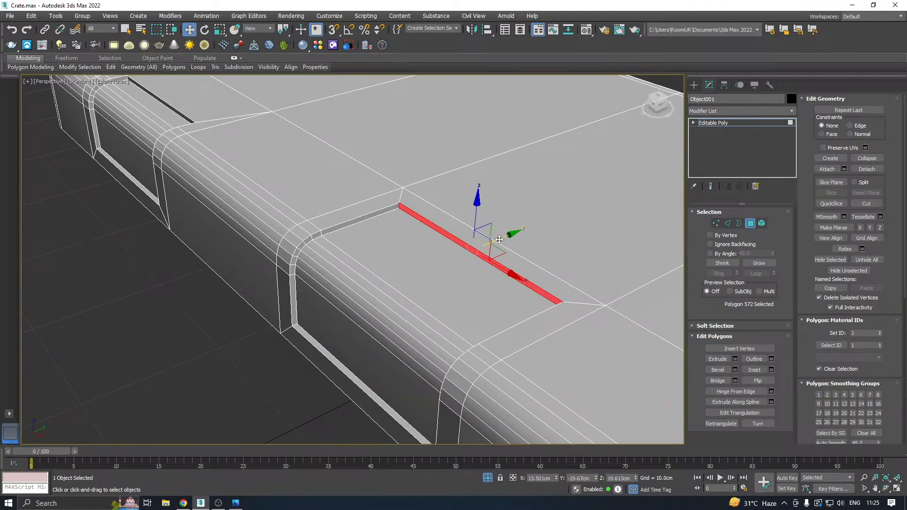
{"action": "scroll", "coordinate": [499, 240], "scroll_direction": "down", "scroll_amount": 5}
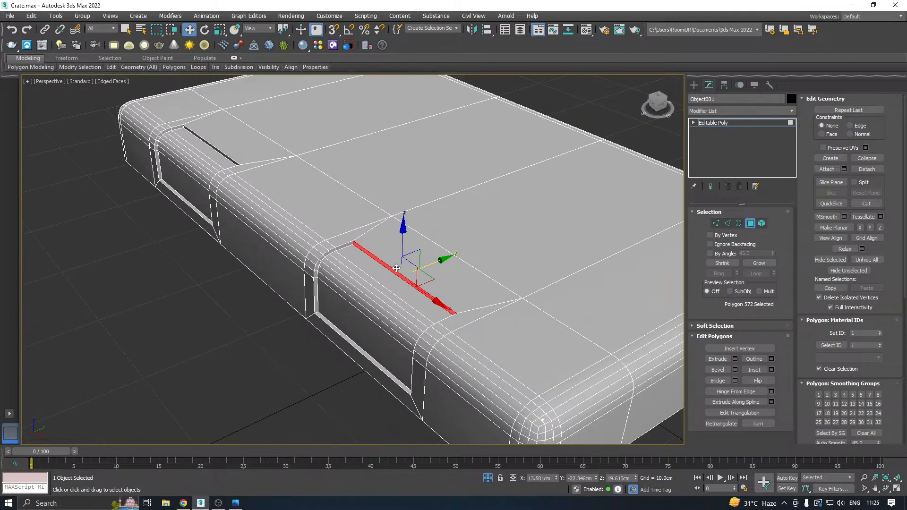
{"action": "middle_click_drag", "start_coordinate": [396, 268], "coordinate": [377, 280], "text": "alt"}
{"action": "key", "text": "t"}
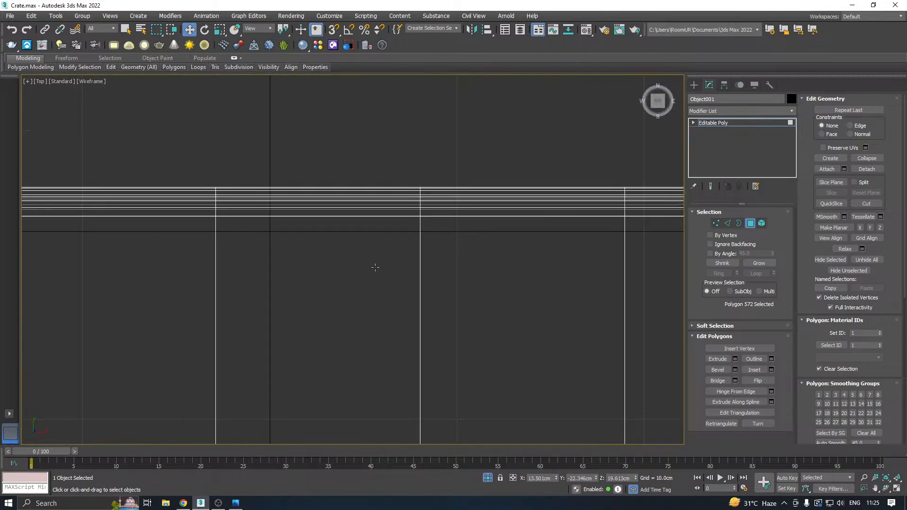
{"action": "scroll", "coordinate": [378, 199], "scroll_direction": "down", "scroll_amount": 5}
{"action": "scroll", "coordinate": [420, 312], "scroll_direction": "up", "scroll_amount": 4}
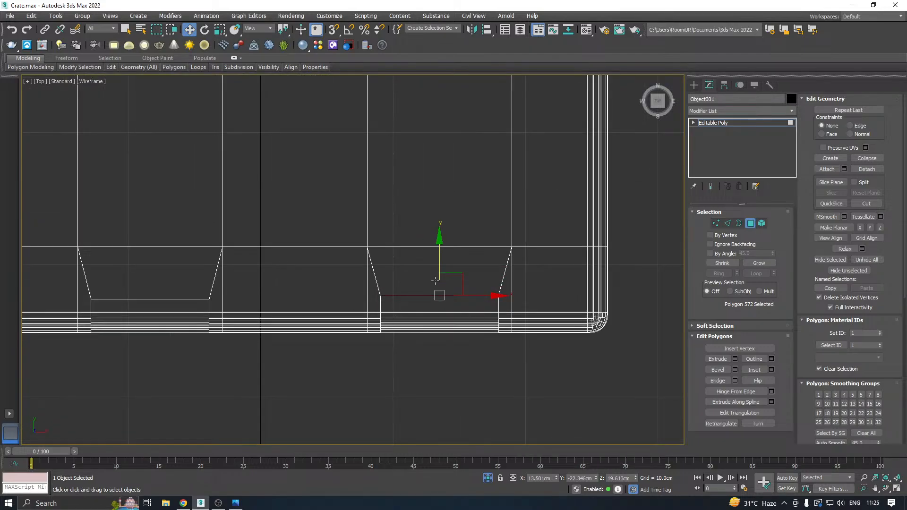
{"action": "left_click_drag", "start_coordinate": [440, 251], "coordinate": [442, 259]}
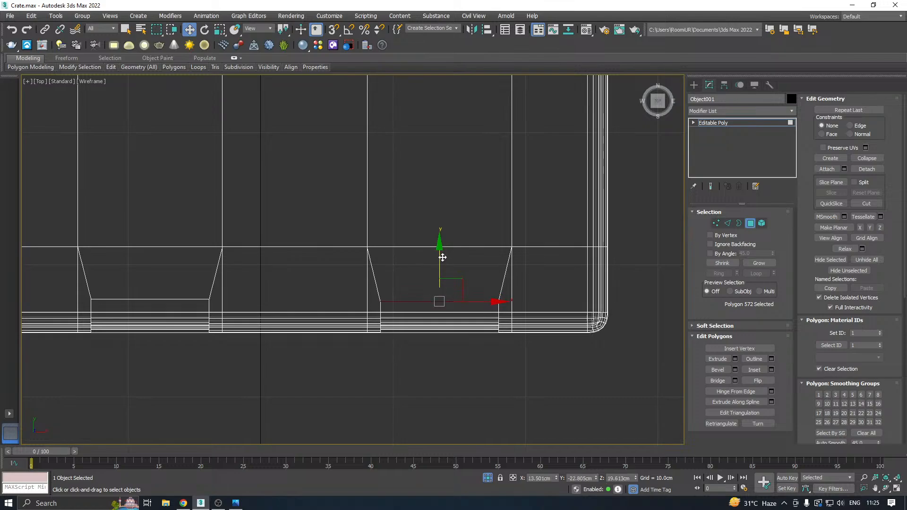
Return to the perspective view, leave polygon editing on the lid and save the crate scene.
{"action": "key", "text": "p"}
{"action": "scroll", "coordinate": [415, 231], "scroll_direction": "down", "scroll_amount": 6}
{"action": "middle_click_drag", "start_coordinate": [414, 231], "coordinate": [510, 166], "text": "alt"}
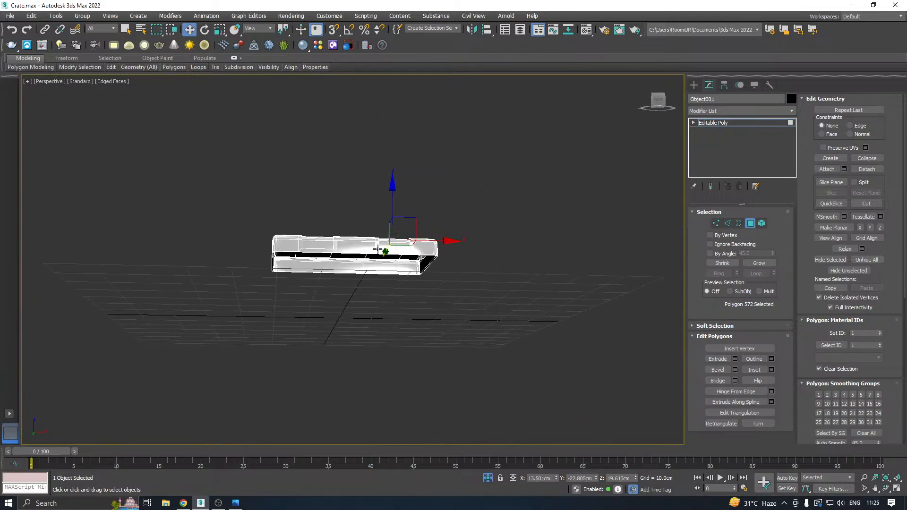
{"action": "scroll", "coordinate": [350, 250], "scroll_direction": "up", "scroll_amount": 5}
{"action": "middle_click_drag", "start_coordinate": [370, 231], "coordinate": [453, 254], "text": "alt"}
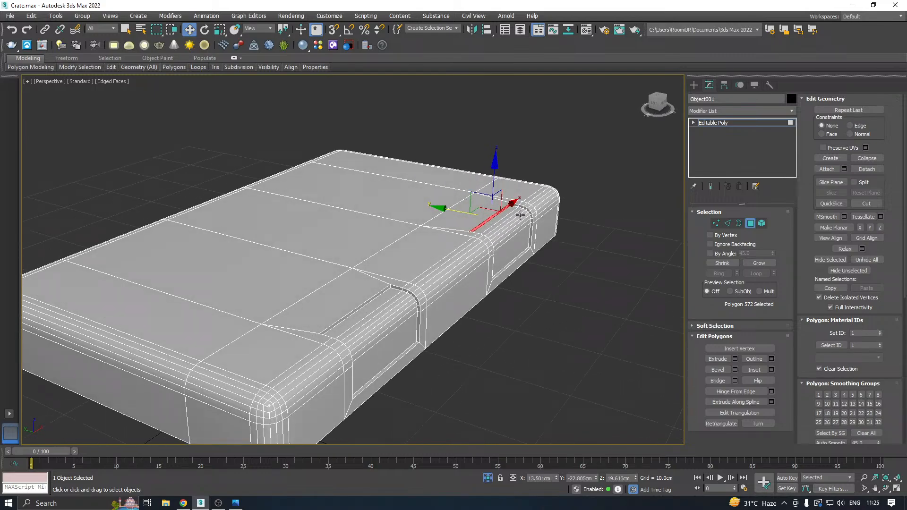
{"action": "left_click", "coordinate": [717, 123]}
{"action": "key", "text": "ctrl+s"}
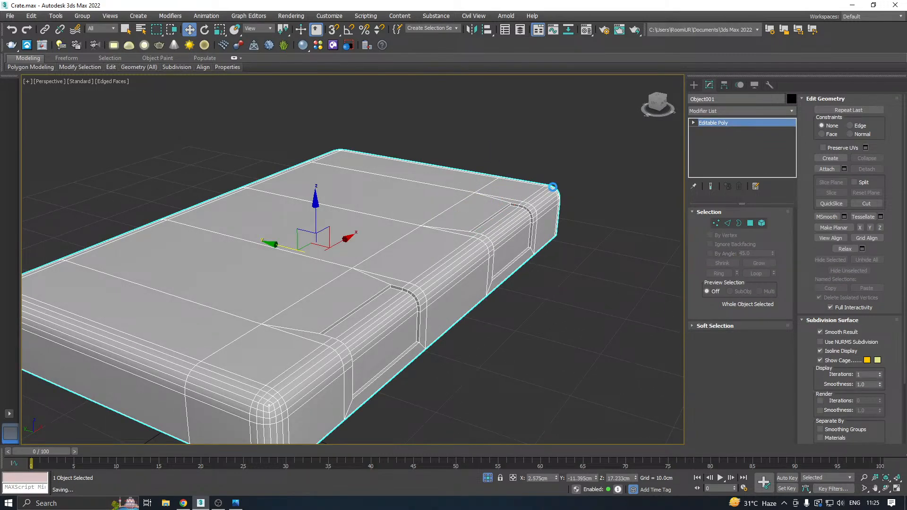
Select the two short depth edges at the lower corners of the first recess on the lid's front.
{"action": "mouse_move", "coordinate": [479, 221]}
{"action": "middle_mouse_down", "text": "alt"}
{"action": "mouse_move", "coordinate": [291, 247]}
{"action": "mouse_move", "coordinate": [470, 213]}
{"action": "middle_mouse_up", "text": "alt"}
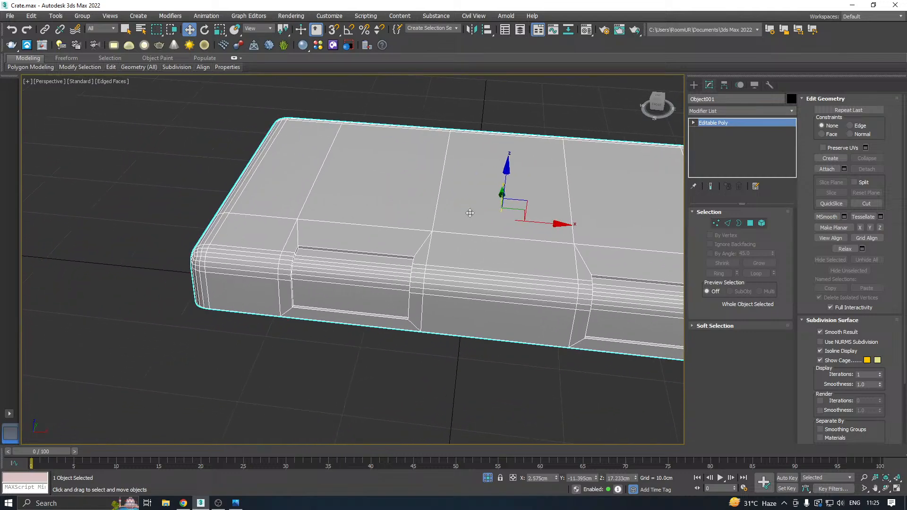
{"action": "scroll", "coordinate": [293, 303], "scroll_direction": "up", "scroll_amount": 5}
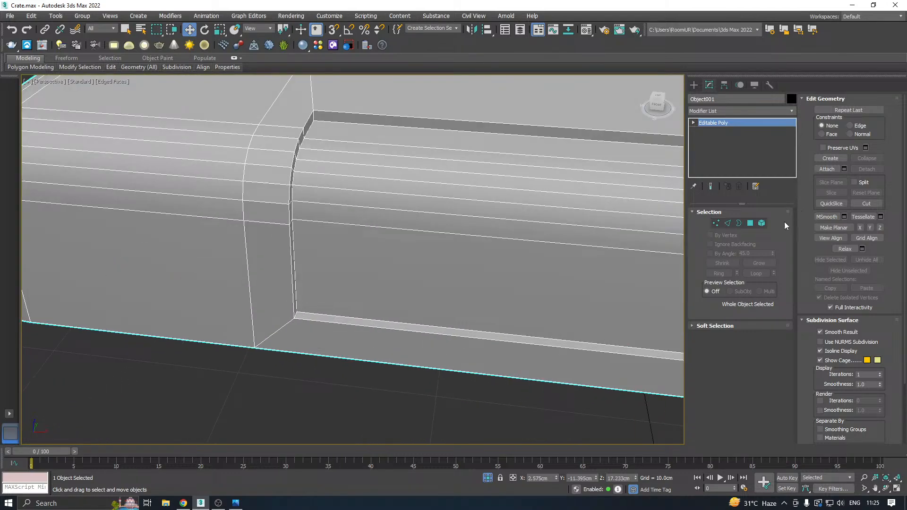
{"action": "left_click", "coordinate": [728, 223]}
{"action": "scroll", "coordinate": [310, 315], "scroll_direction": "up", "scroll_amount": 3}
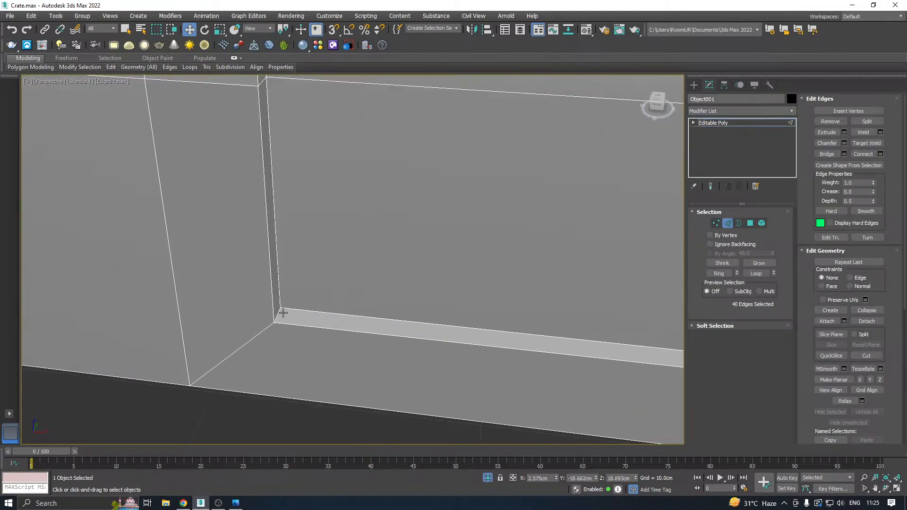
{"action": "left_click", "coordinate": [278, 315]}
{"action": "scroll", "coordinate": [211, 326], "scroll_direction": "down", "scroll_amount": 5}
{"action": "middle_click_drag", "start_coordinate": [420, 320], "coordinate": [527, 322], "text": "alt"}
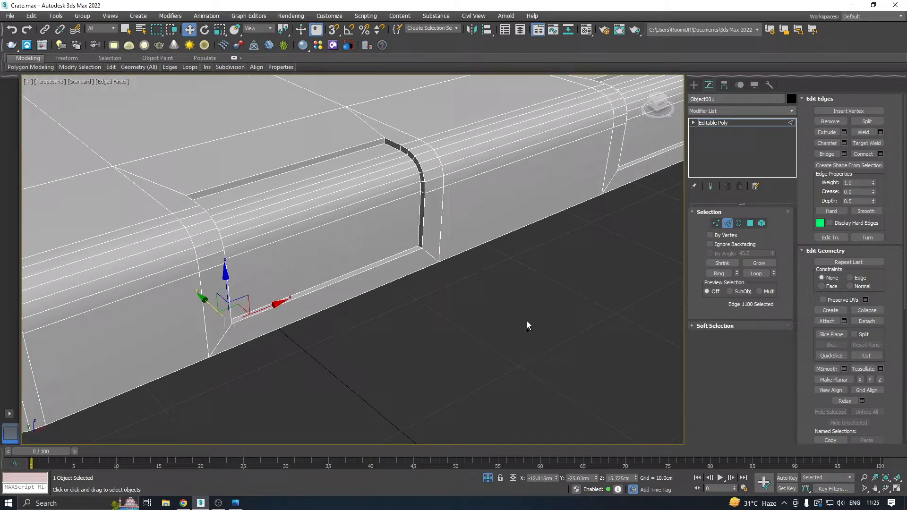
{"action": "scroll", "coordinate": [435, 249], "scroll_direction": "up", "scroll_amount": 3}
{"action": "left_click", "coordinate": [423, 247], "text": "ctrl"}
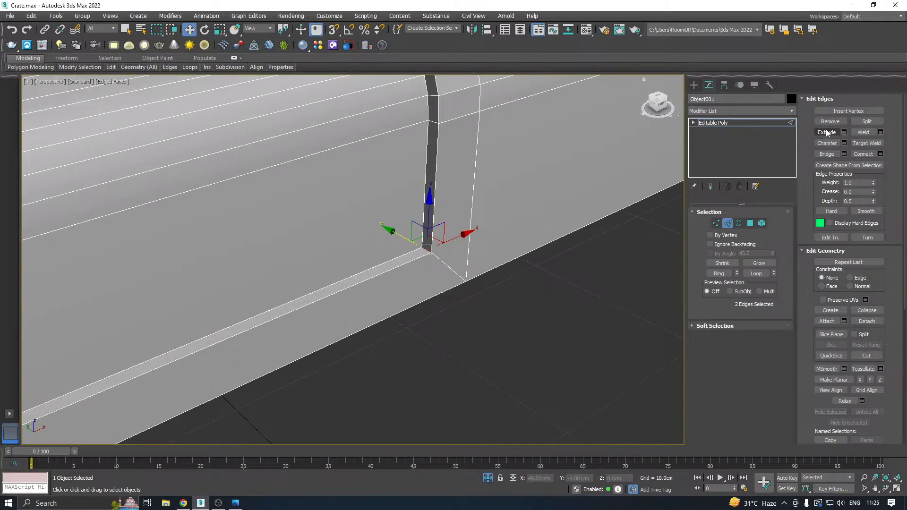
Try a chamfer of 1.526 cm with 4 segments on the first recess's two lower corner edges.
{"action": "left_click", "coordinate": [845, 143]}
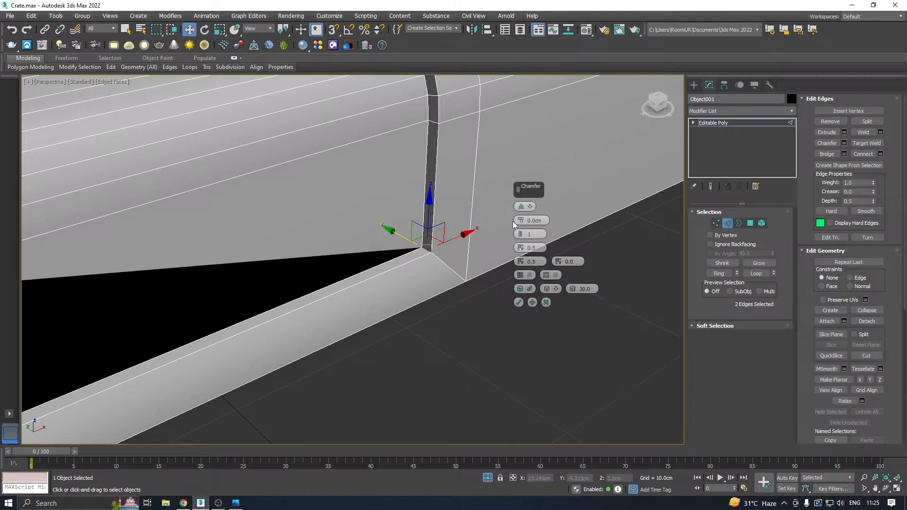
{"action": "left_click_drag", "start_coordinate": [521, 220], "coordinate": [514, 157]}
{"action": "scroll", "coordinate": [473, 213], "scroll_direction": "down", "scroll_amount": 5}
{"action": "scroll", "coordinate": [412, 236], "scroll_direction": "up", "scroll_amount": 2}
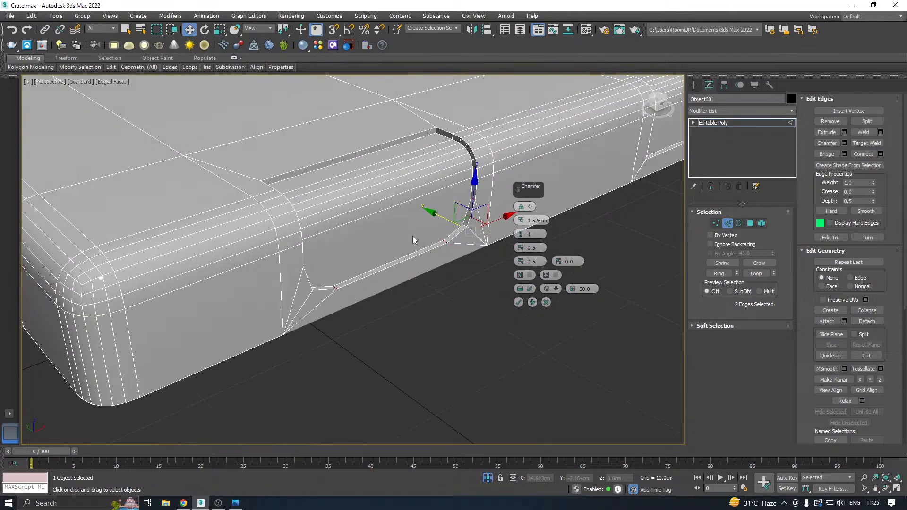
{"action": "left_click", "coordinate": [521, 235]}
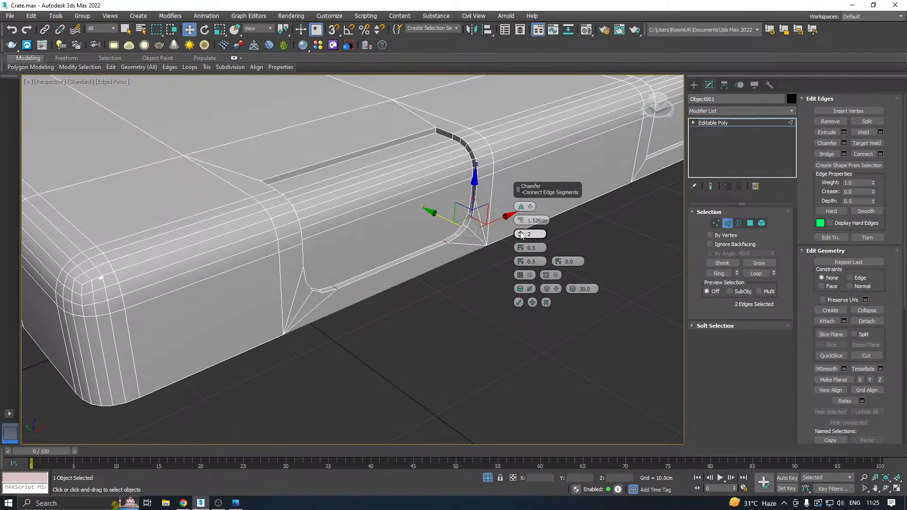
{"action": "left_click", "coordinate": [522, 234]}
{"action": "middle_click_drag", "start_coordinate": [419, 236], "coordinate": [333, 236], "text": "alt"}
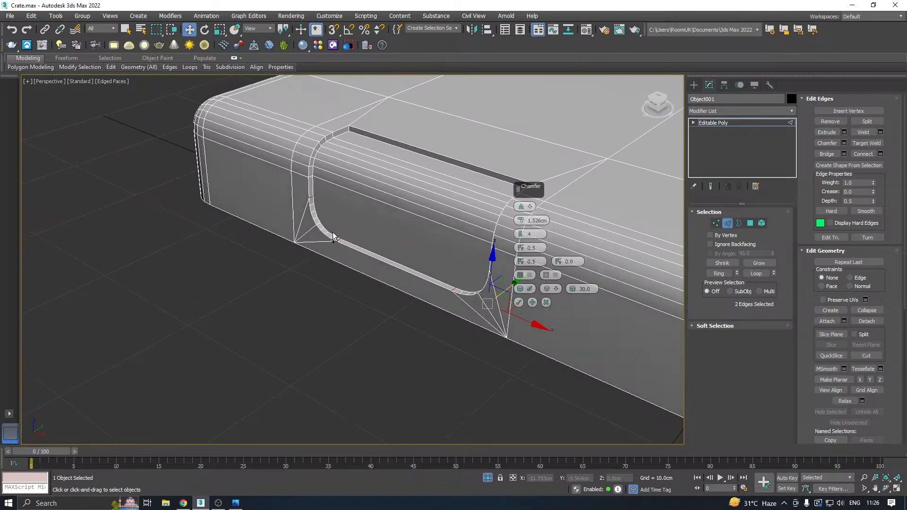
{"action": "left_click", "coordinate": [546, 302]}
Show the whole crate to examine the first recess against the body, and isolate the lid again.
{"action": "scroll", "coordinate": [344, 311], "scroll_direction": "down", "scroll_amount": 4}
{"action": "middle_click_drag", "start_coordinate": [383, 299], "coordinate": [488, 445], "text": "alt"}
{"action": "left_click", "coordinate": [487, 481]}
{"action": "scroll", "coordinate": [403, 326], "scroll_direction": "down", "scroll_amount": 3}
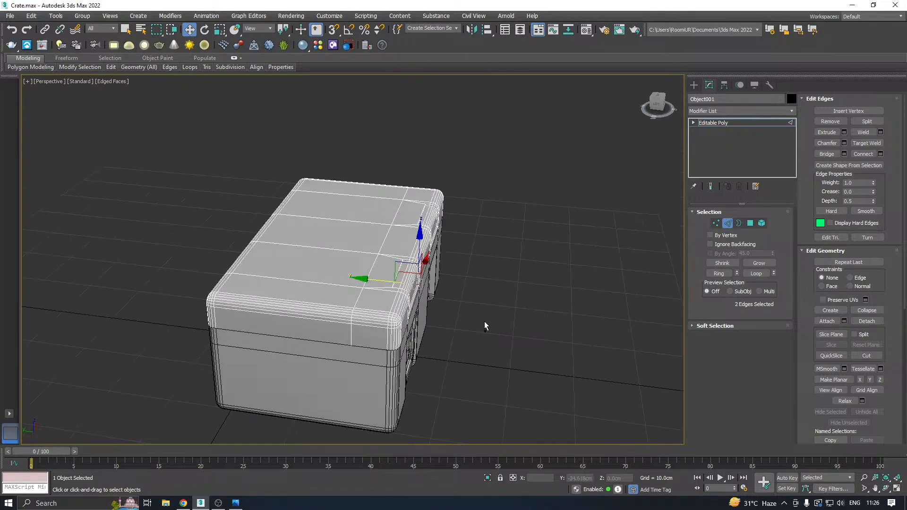
{"action": "middle_click_drag", "start_coordinate": [484, 322], "coordinate": [444, 332], "text": "alt"}
{"action": "scroll", "coordinate": [414, 294], "scroll_direction": "up", "scroll_amount": 5}
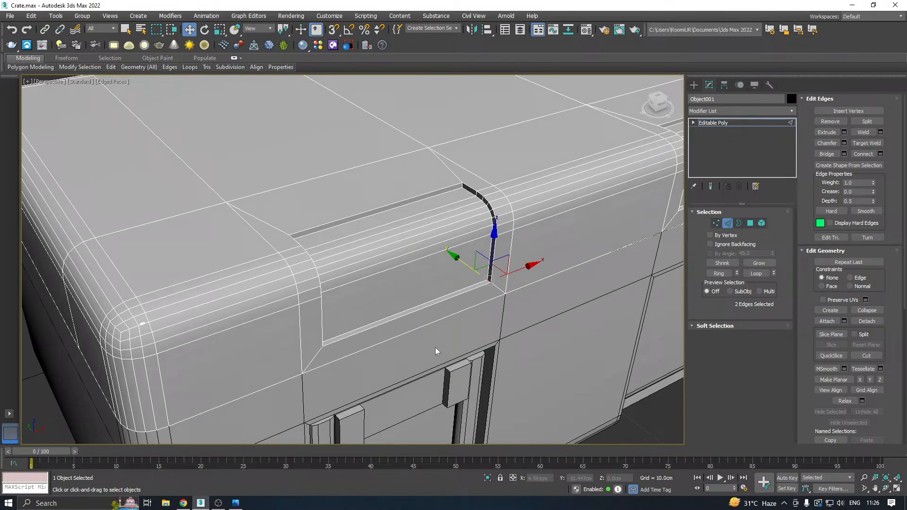
{"action": "left_click", "coordinate": [486, 478]}
{"action": "scroll", "coordinate": [389, 357], "scroll_direction": "down", "scroll_amount": 10}
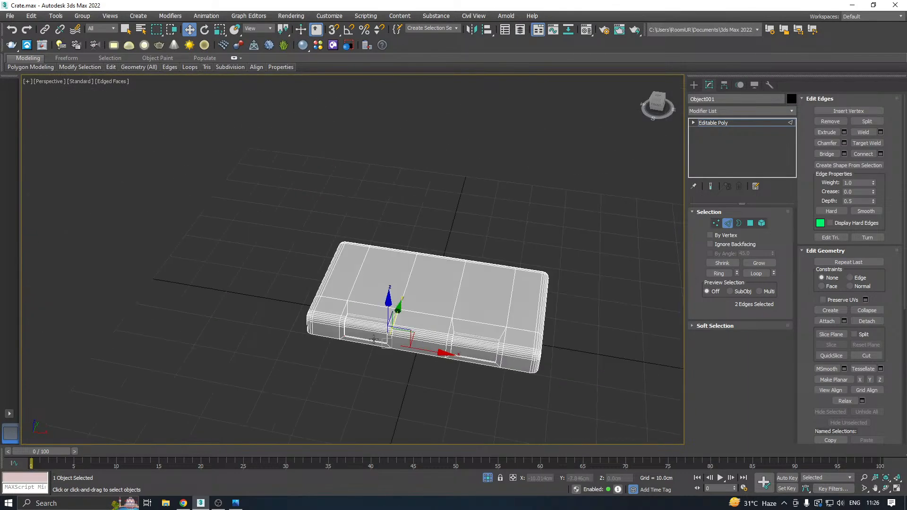
{"action": "middle_click_drag", "start_coordinate": [374, 339], "coordinate": [353, 332], "text": "alt"}
{"action": "scroll", "coordinate": [353, 330], "scroll_direction": "up", "scroll_amount": 8}
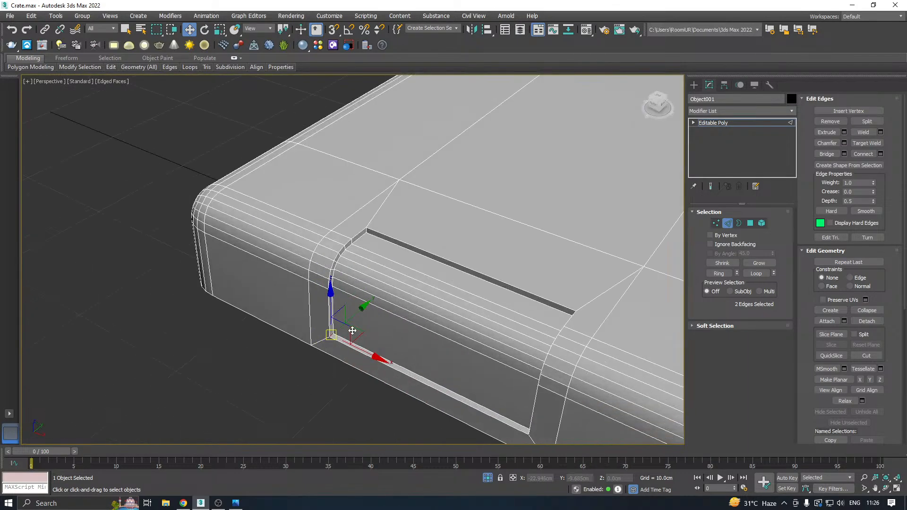
Try the 4-segment chamfer again on the two lower corner edges and inspect the rounding up close.
{"action": "left_click", "coordinate": [844, 143]}
{"action": "mouse_move", "coordinate": [417, 298]}
{"action": "middle_mouse_down", "text": "alt"}
{"action": "mouse_move", "coordinate": [398, 280]}
{"action": "mouse_move", "coordinate": [409, 288]}
{"action": "middle_mouse_up", "text": "alt"}
{"action": "scroll", "coordinate": [340, 345], "scroll_direction": "up", "scroll_amount": 6}
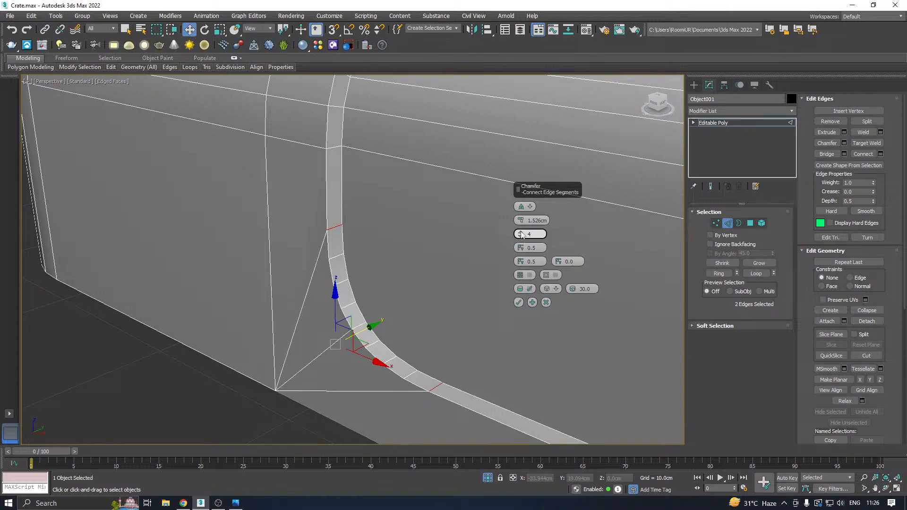
{"action": "left_click", "coordinate": [547, 303]}
{"action": "scroll", "coordinate": [350, 273], "scroll_direction": "down", "scroll_amount": 4}
{"action": "middle_click_drag", "start_coordinate": [349, 271], "coordinate": [287, 290], "text": "alt"}
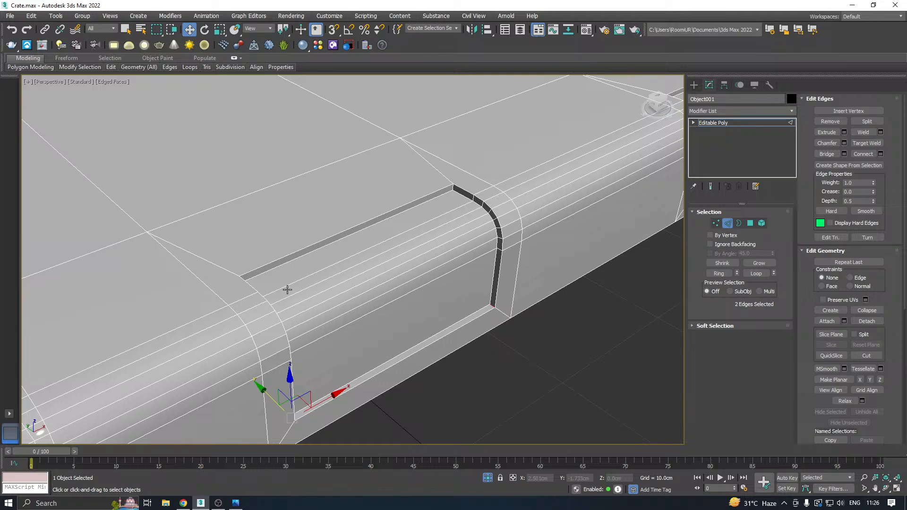
Leave edge editing on the lid and exit isolation to show the whole crate.
{"action": "scroll", "coordinate": [287, 290], "scroll_direction": "down", "scroll_amount": 2}
{"action": "scroll", "coordinate": [314, 276], "scroll_direction": "down", "scroll_amount": 2}
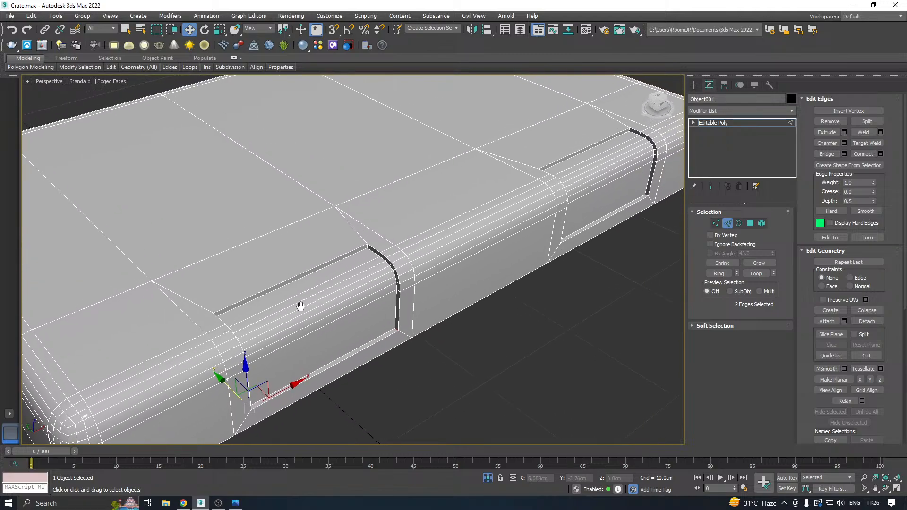
{"action": "scroll", "coordinate": [609, 162], "scroll_direction": "up", "scroll_amount": 2}
{"action": "left_click", "coordinate": [724, 123]}
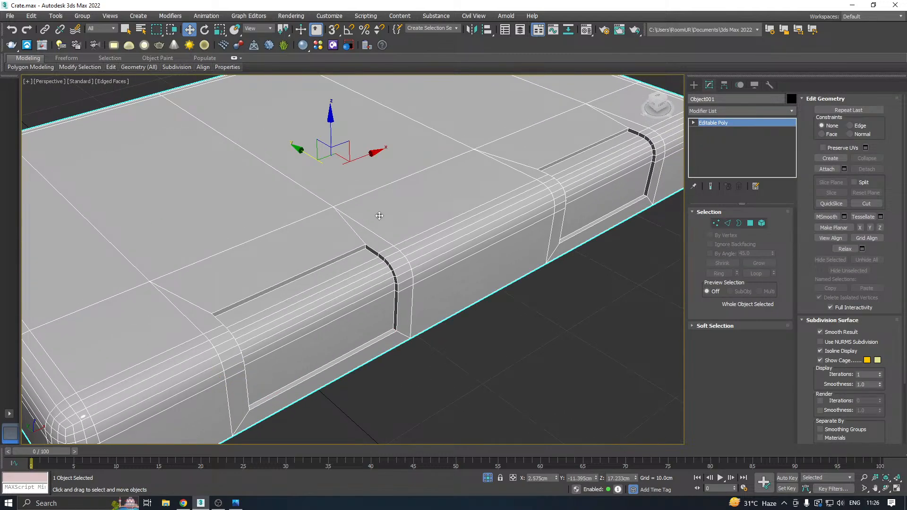
{"action": "scroll", "coordinate": [441, 359], "scroll_direction": "down", "scroll_amount": 3}
{"action": "left_click", "coordinate": [488, 477]}
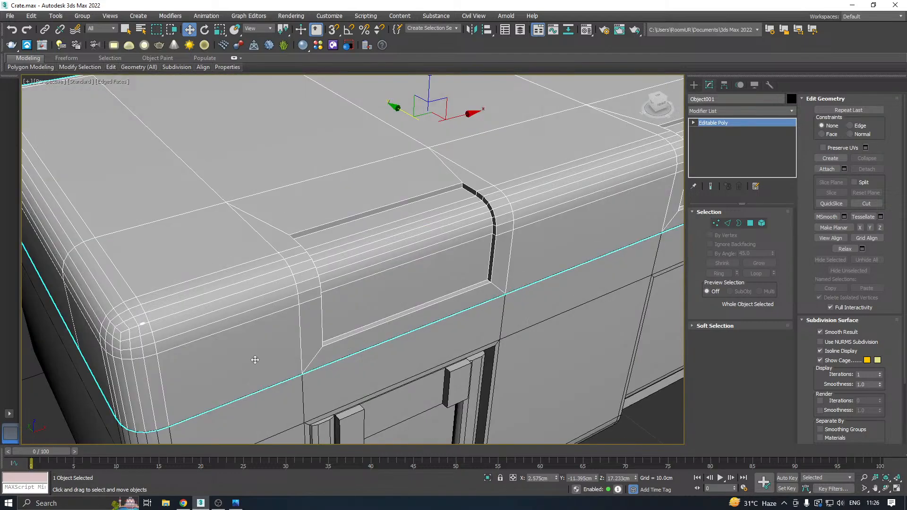
Try sliding the lid back along Y to about 3.8 cm to expose the hollow body, and undo the move.
{"action": "scroll", "coordinate": [204, 219], "scroll_direction": "down", "scroll_amount": 5}
{"action": "middle_click_drag", "start_coordinate": [302, 208], "coordinate": [392, 229], "text": "alt"}
{"action": "left_click_drag", "start_coordinate": [362, 213], "coordinate": [465, 189]}
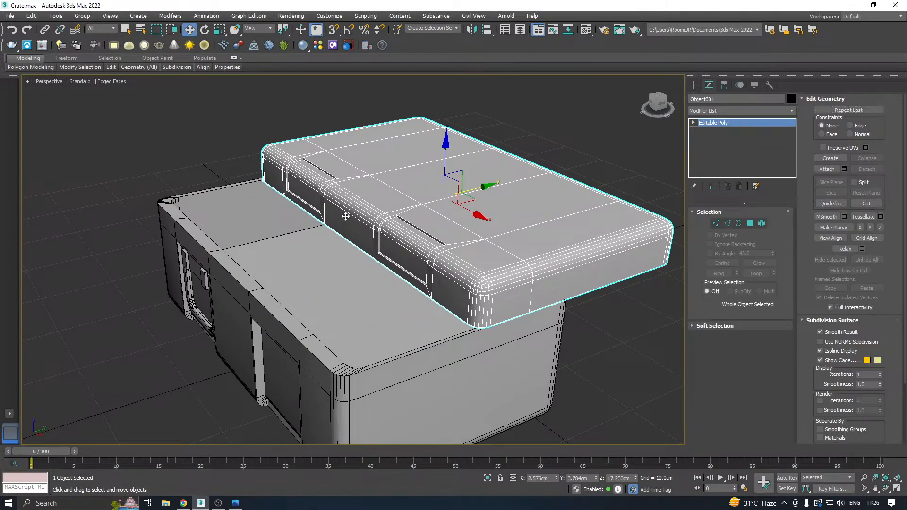
{"action": "middle_click_drag", "start_coordinate": [345, 215], "coordinate": [360, 198], "text": "alt"}
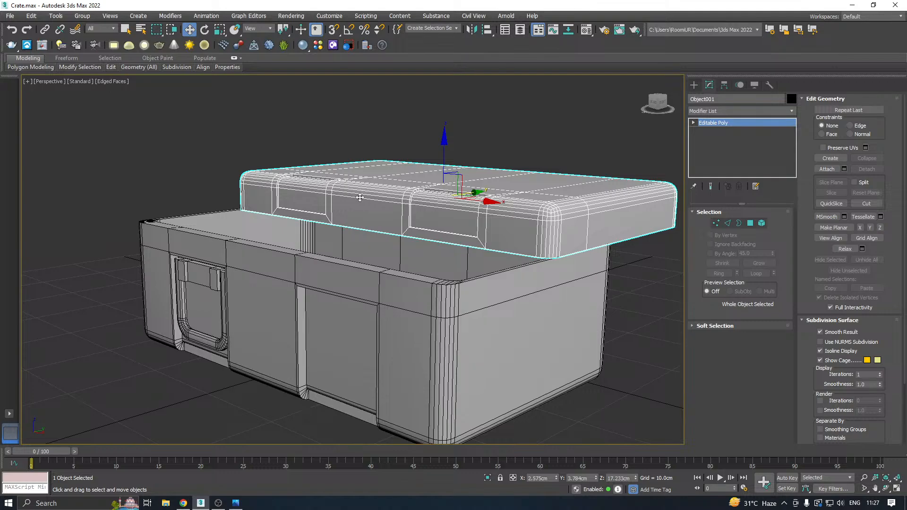
{"action": "key", "text": "ctrl+z"}
Save a copy of the crate scene.
{"action": "left_click", "coordinate": [9, 15]}
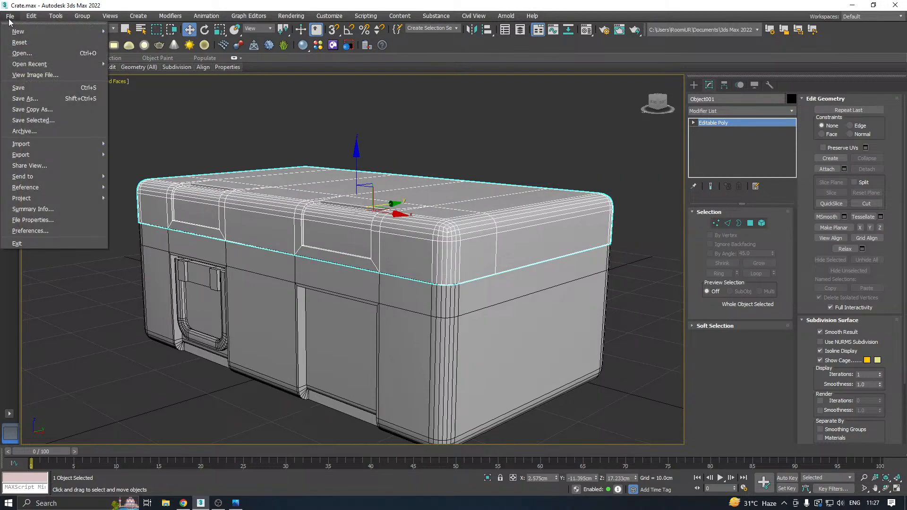
{"action": "left_click", "coordinate": [32, 109]}
{"action": "left_click", "coordinate": [418, 349]}
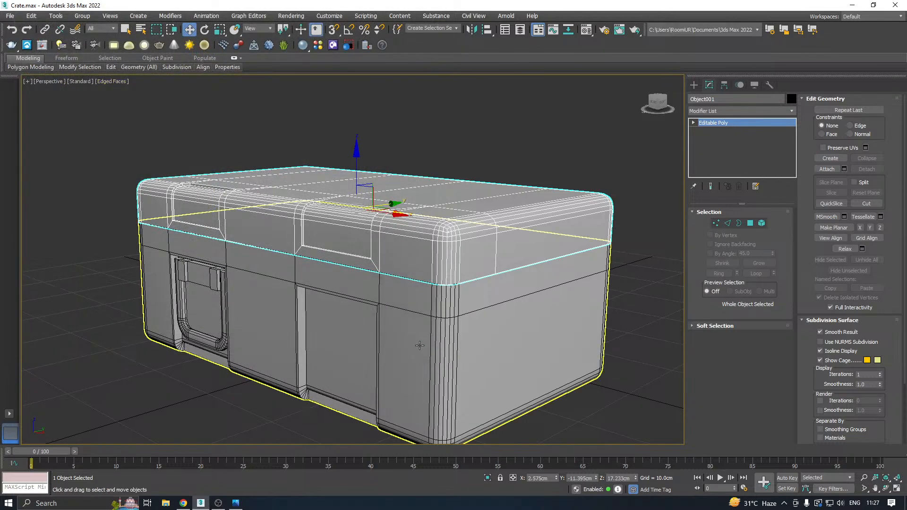
Examine the crate's front from several angles and compare it with the reference image.
{"action": "scroll", "coordinate": [400, 301], "scroll_direction": "down", "scroll_amount": 4}
{"action": "middle_click_drag", "start_coordinate": [427, 298], "coordinate": [529, 310], "text": "alt"}
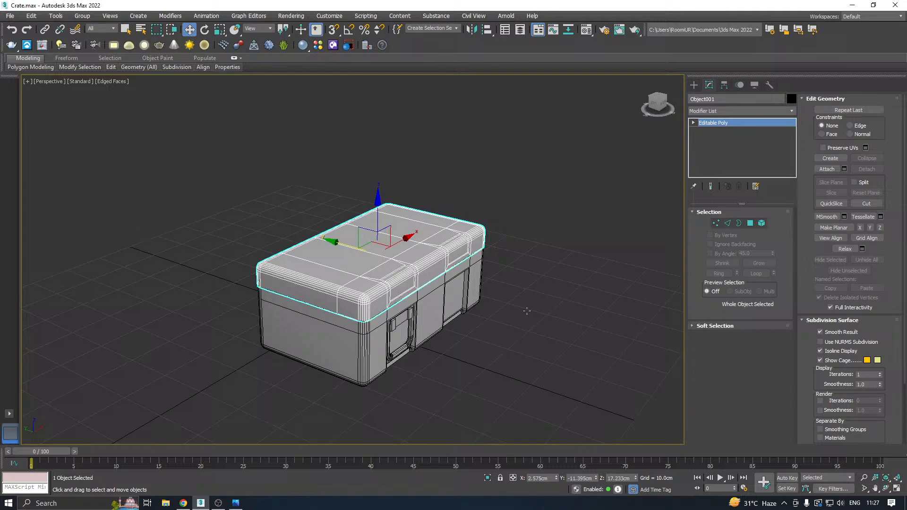
{"action": "left_click", "coordinate": [435, 303]}
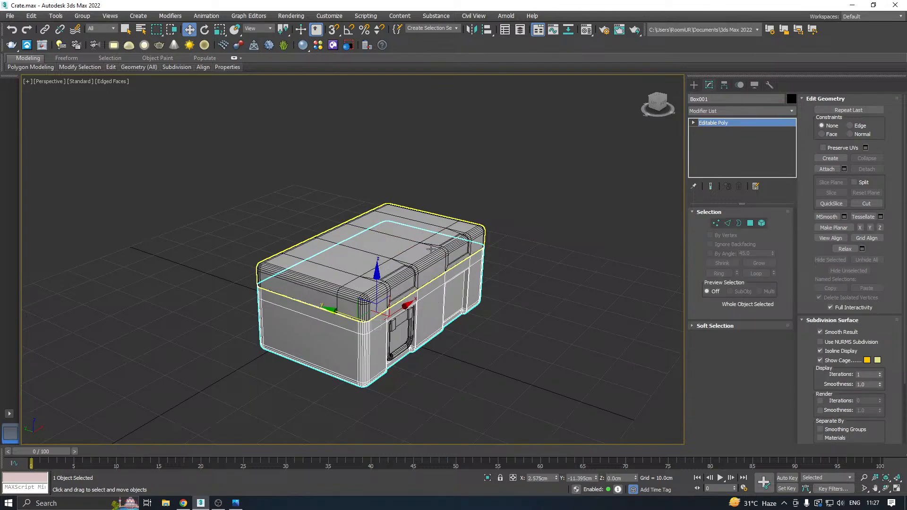
{"action": "middle_click_drag", "start_coordinate": [430, 265], "coordinate": [331, 289], "text": "alt"}
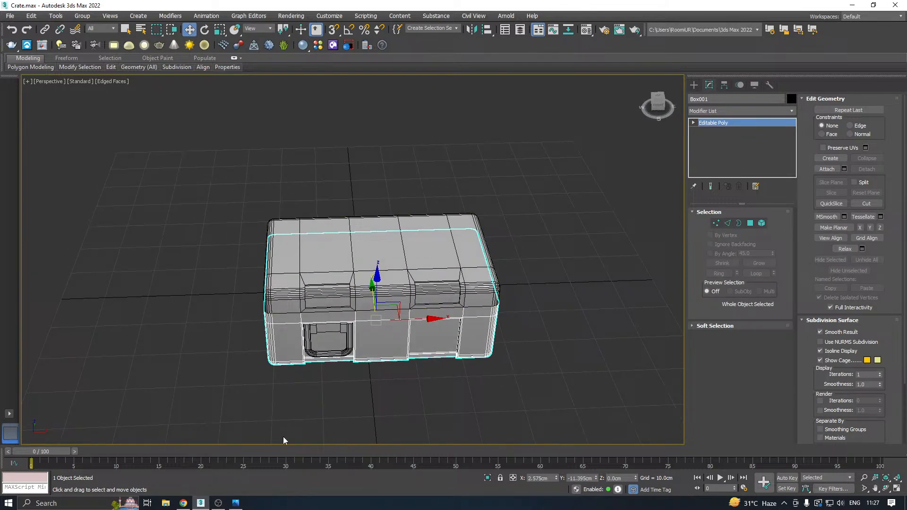
{"action": "left_click", "coordinate": [235, 508]}
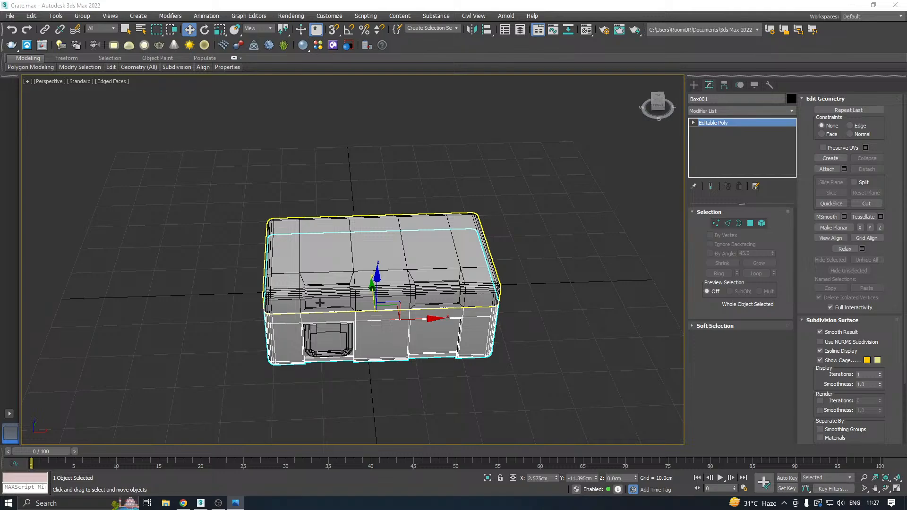
Move the eight polygons of the first lid recess's side wall nearest the lid's middle along X to about -7.8 cm, narrowing the recess.
{"action": "scroll", "coordinate": [321, 301], "scroll_direction": "up", "scroll_amount": 5}
{"action": "middle_click_drag", "start_coordinate": [363, 288], "coordinate": [394, 252], "text": "alt"}
{"action": "scroll", "coordinate": [393, 252], "scroll_direction": "up", "scroll_amount": 1}
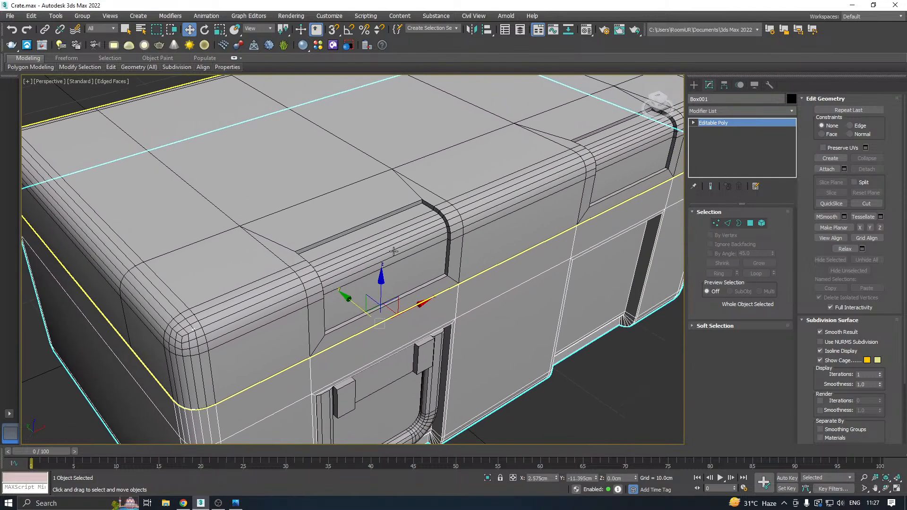
{"action": "left_click", "coordinate": [394, 251]}
{"action": "scroll", "coordinate": [465, 255], "scroll_direction": "up", "scroll_amount": 3}
{"action": "left_click", "coordinate": [750, 223]}
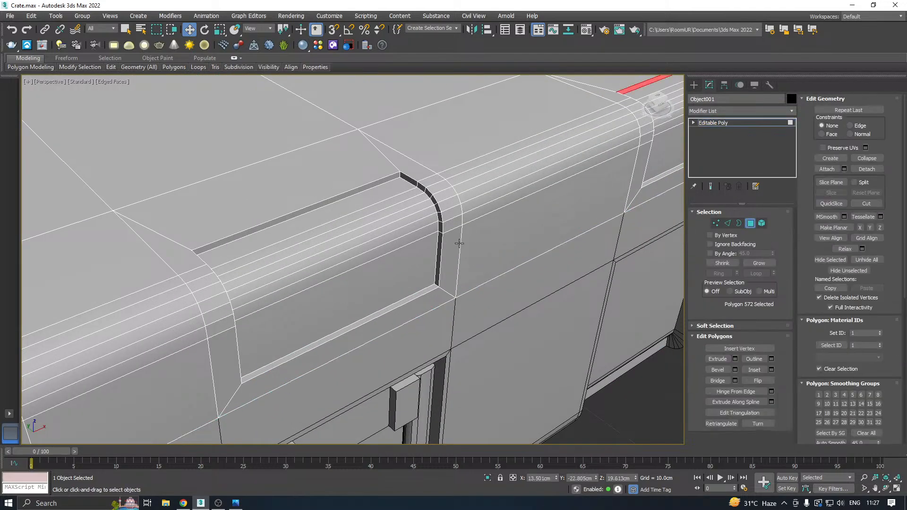
{"action": "left_click", "coordinate": [436, 245]}
{"action": "left_click", "coordinate": [440, 225], "text": "ctrl"}
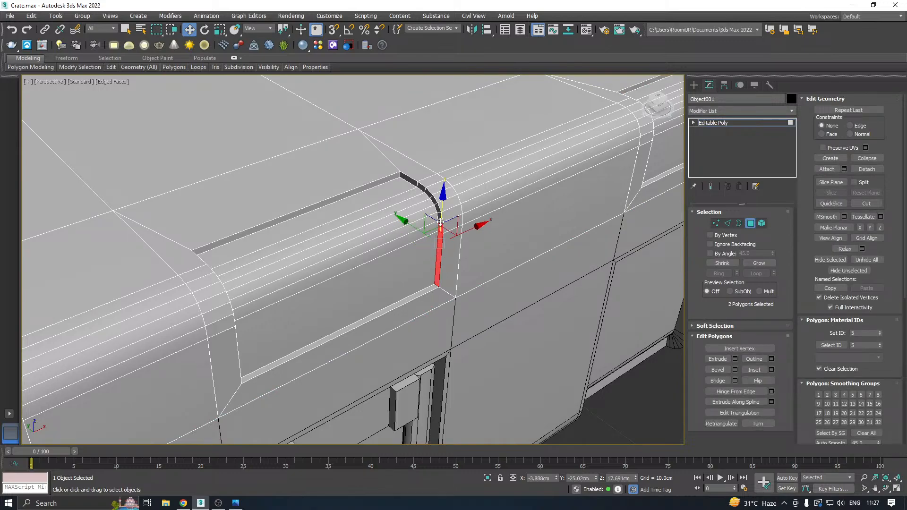
{"action": "left_click", "coordinate": [439, 216], "text": "ctrl"}
{"action": "left_click", "coordinate": [437, 209], "text": "ctrl"}
{"action": "scroll", "coordinate": [431, 198], "scroll_direction": "up", "scroll_amount": 3}
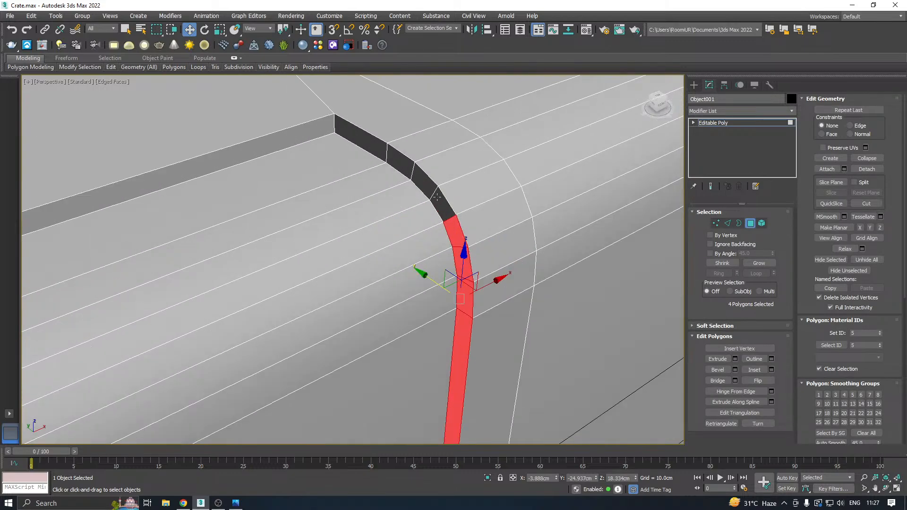
{"action": "left_click", "coordinate": [437, 198], "text": "ctrl"}
{"action": "left_click", "coordinate": [423, 185], "text": "ctrl"}
{"action": "left_click", "coordinate": [407, 165], "text": "ctrl"}
{"action": "left_click", "coordinate": [375, 143], "text": "ctrl"}
{"action": "scroll", "coordinate": [462, 171], "scroll_direction": "down", "scroll_amount": 4}
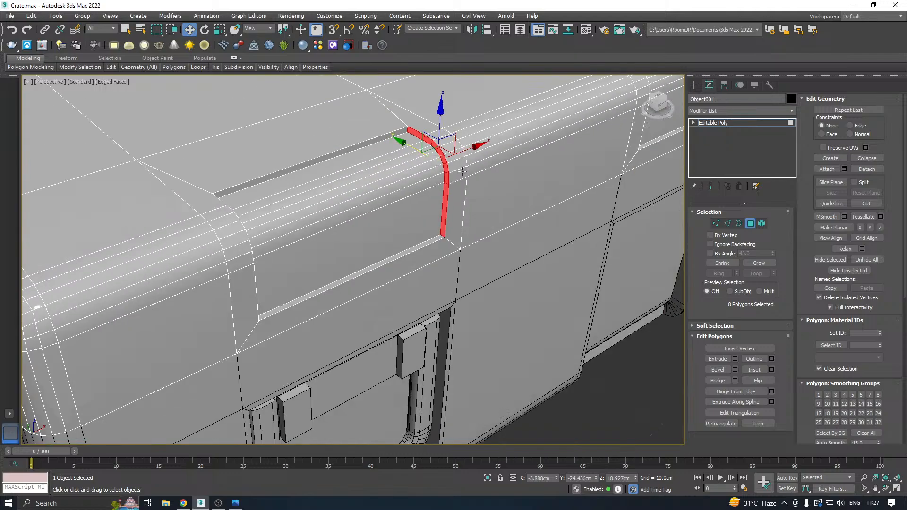
{"action": "left_click_drag", "start_coordinate": [471, 153], "coordinate": [391, 178]}
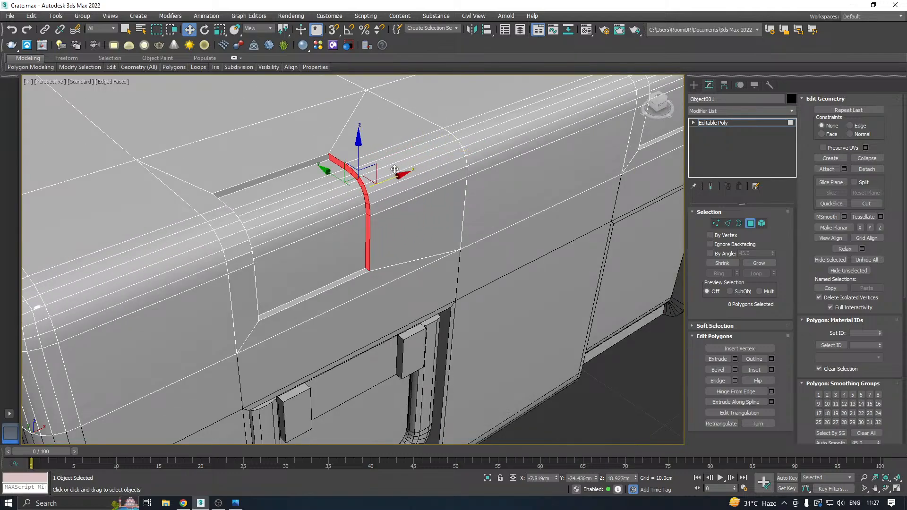
Move the eight polygons of the first lid recess's outer side wall along X to about -10.0 cm, narrowing the recess from that side.
{"action": "middle_click_drag", "start_coordinate": [476, 206], "coordinate": [283, 189], "text": "alt"}
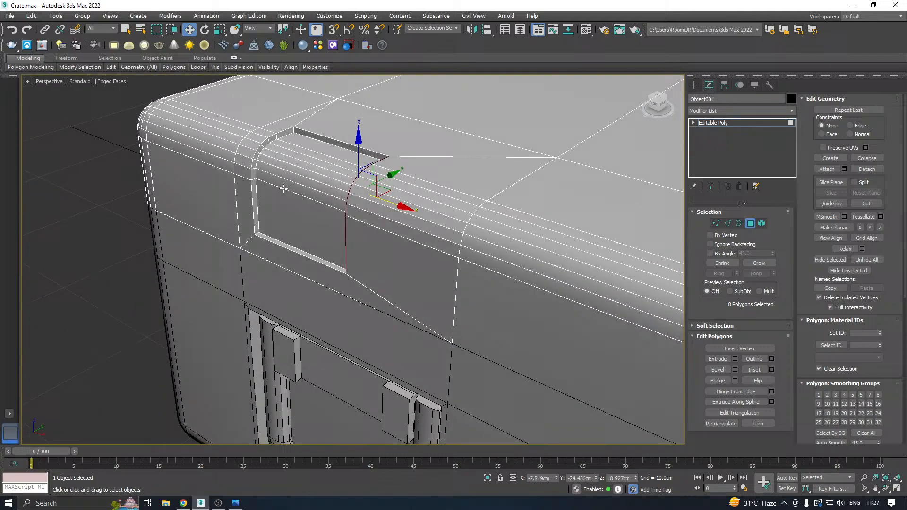
{"action": "scroll", "coordinate": [255, 153], "scroll_direction": "up", "scroll_amount": 5}
{"action": "left_click", "coordinate": [255, 158]}
{"action": "left_click", "coordinate": [268, 135], "text": "ctrl"}
{"action": "left_click", "coordinate": [288, 115], "text": "ctrl"}
{"action": "left_click", "coordinate": [315, 98], "text": "ctrl"}
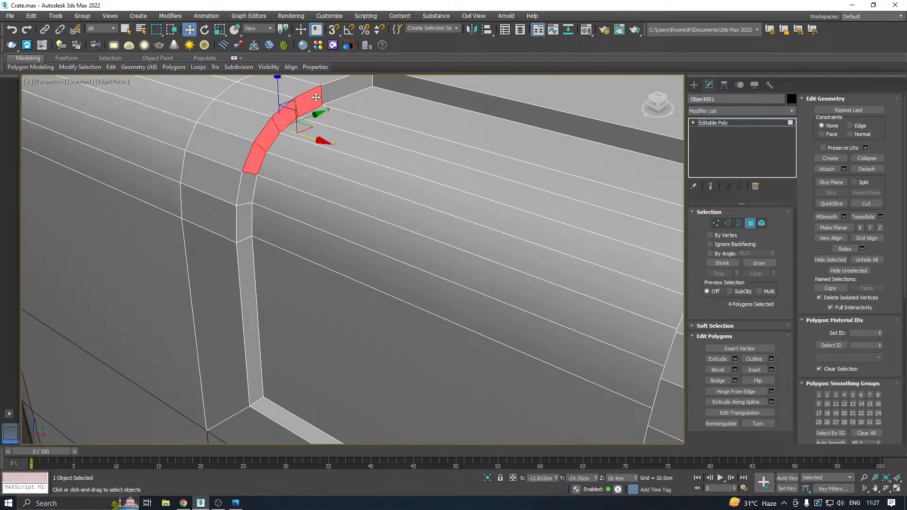
{"action": "left_click", "coordinate": [346, 86], "text": "ctrl"}
{"action": "left_click", "coordinate": [253, 187], "text": "ctrl"}
{"action": "left_click", "coordinate": [251, 208], "text": "ctrl"}
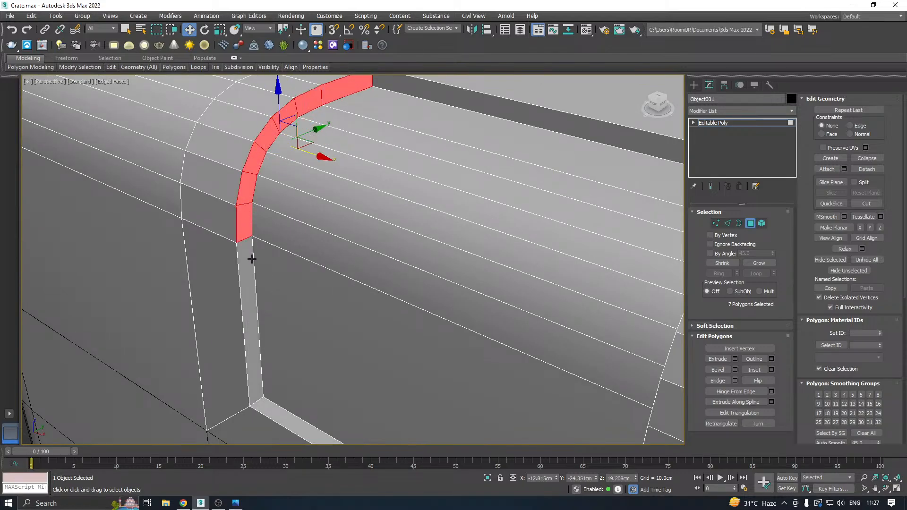
{"action": "left_click", "coordinate": [251, 258], "text": "ctrl"}
{"action": "scroll", "coordinate": [318, 182], "scroll_direction": "down", "scroll_amount": 10}
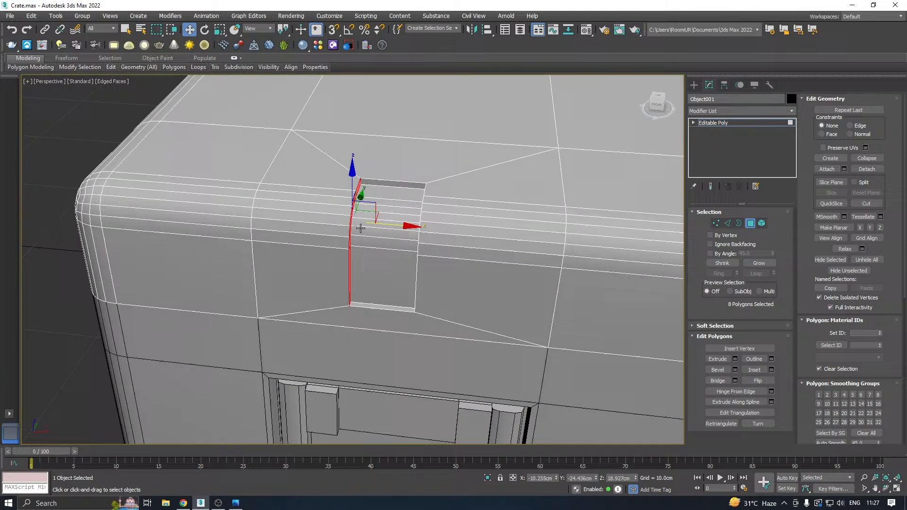
{"action": "middle_click_drag", "start_coordinate": [360, 228], "coordinate": [403, 222], "text": "alt"}
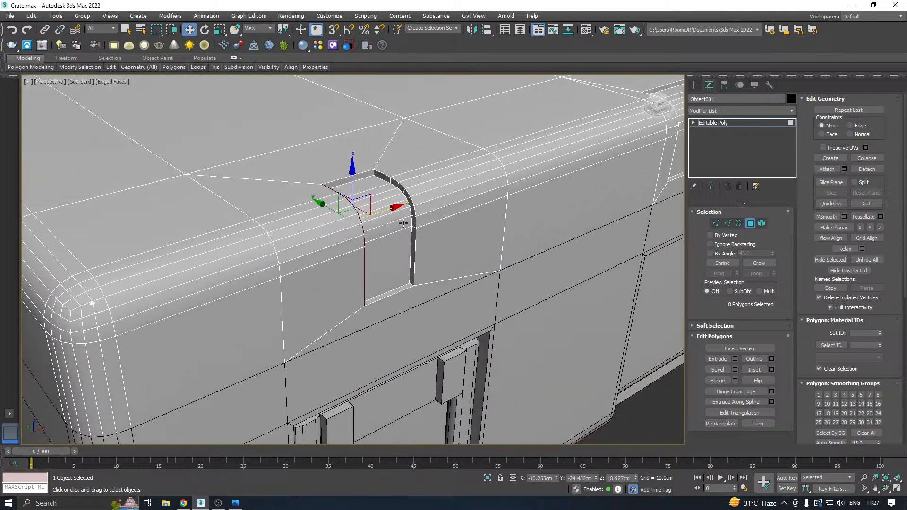
{"action": "scroll", "coordinate": [247, 259], "scroll_direction": "down", "scroll_amount": 6}
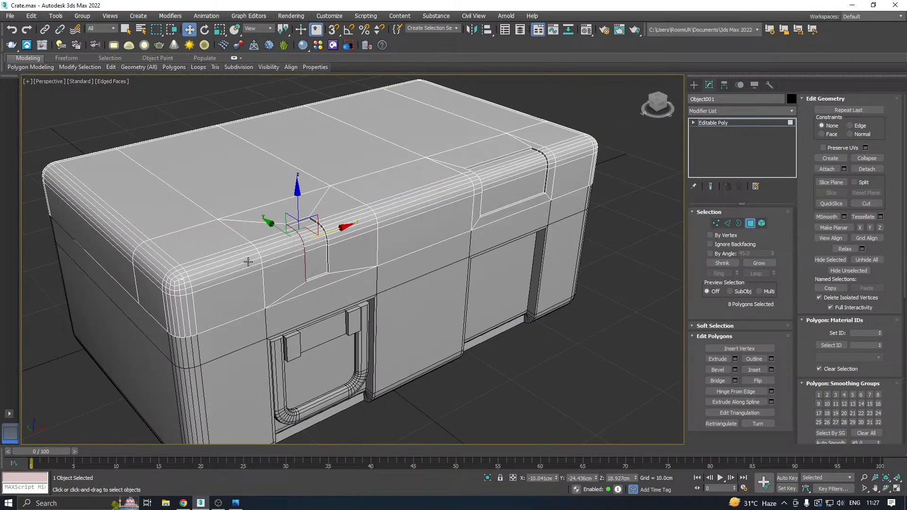
Examine the narrowed first lid recess from several angles and compare it with the second lid recess.
{"action": "middle_click_drag", "start_coordinate": [399, 278], "coordinate": [334, 296], "text": "alt"}
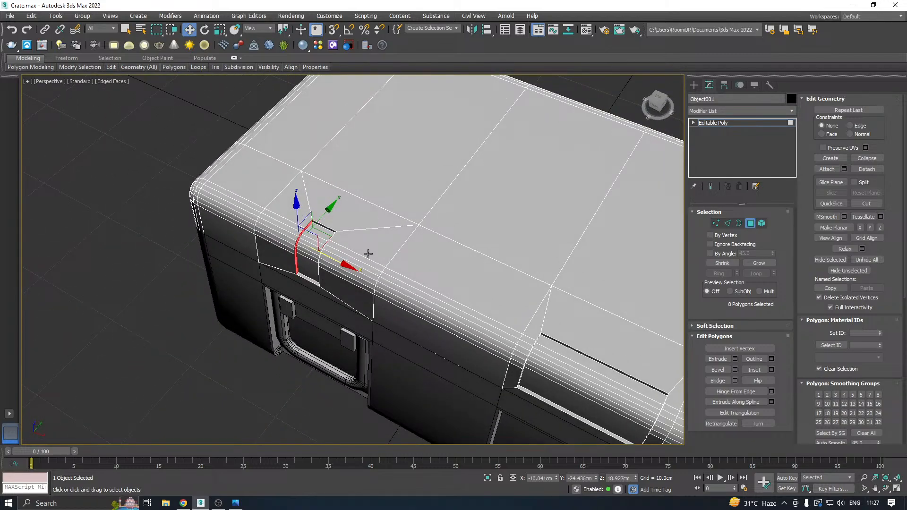
{"action": "middle_click_drag", "start_coordinate": [471, 257], "coordinate": [502, 229], "text": "alt"}
{"action": "middle_click_drag", "start_coordinate": [282, 267], "coordinate": [292, 302], "text": "alt"}
{"action": "scroll", "coordinate": [220, 290], "scroll_direction": "down", "scroll_amount": 2}
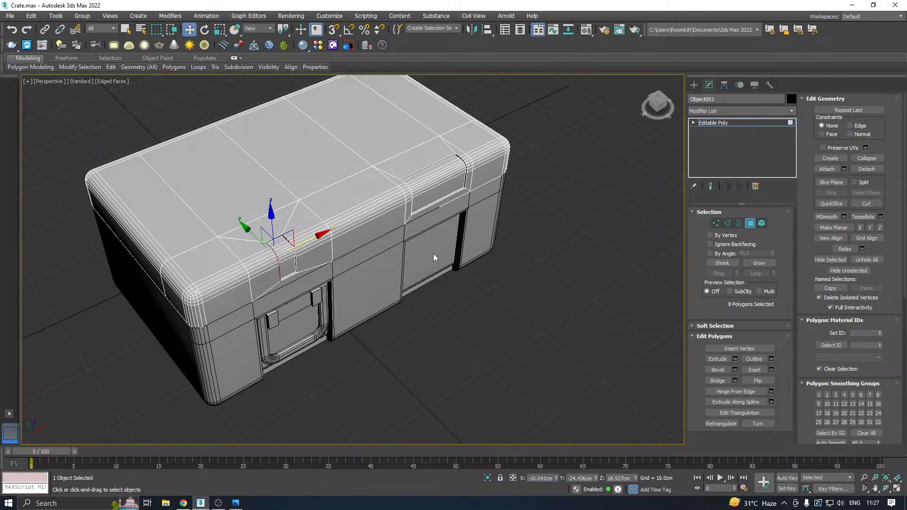
{"action": "middle_click_drag", "start_coordinate": [435, 258], "coordinate": [320, 245], "text": "alt"}
{"action": "scroll", "coordinate": [404, 229], "scroll_direction": "up", "scroll_amount": 5}
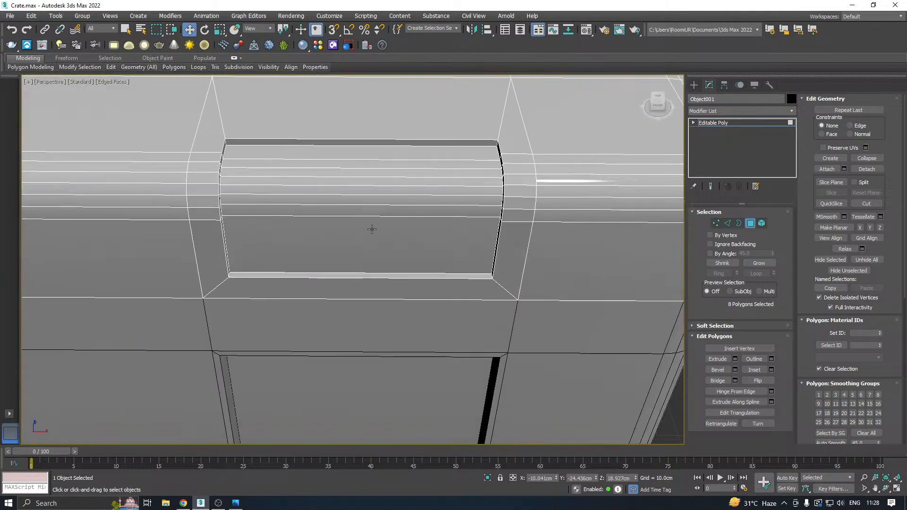
{"action": "middle_click_drag", "start_coordinate": [373, 229], "coordinate": [328, 217], "text": "alt"}
{"action": "middle_click_drag", "start_coordinate": [208, 248], "coordinate": [354, 181]}
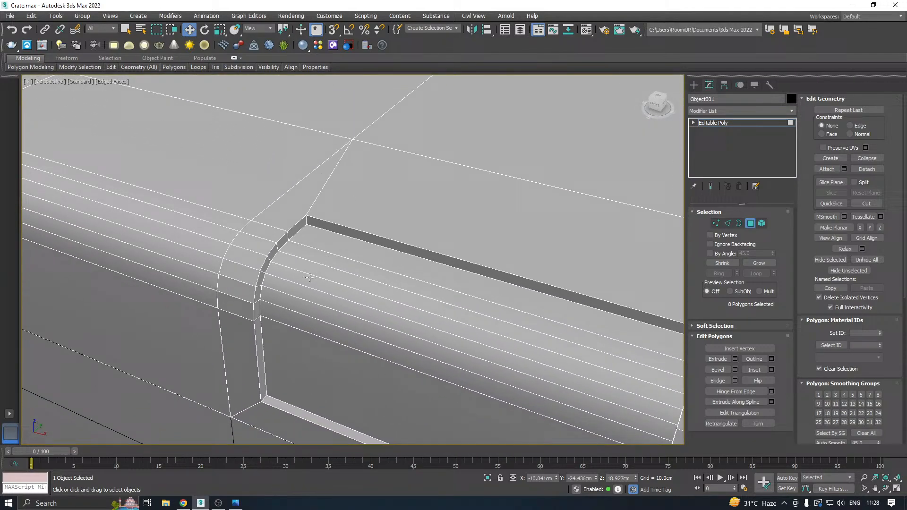
{"action": "left_click", "coordinate": [257, 327]}
{"action": "left_click", "coordinate": [258, 308], "text": "ctrl"}
{"action": "left_click", "coordinate": [260, 295], "text": "ctrl"}
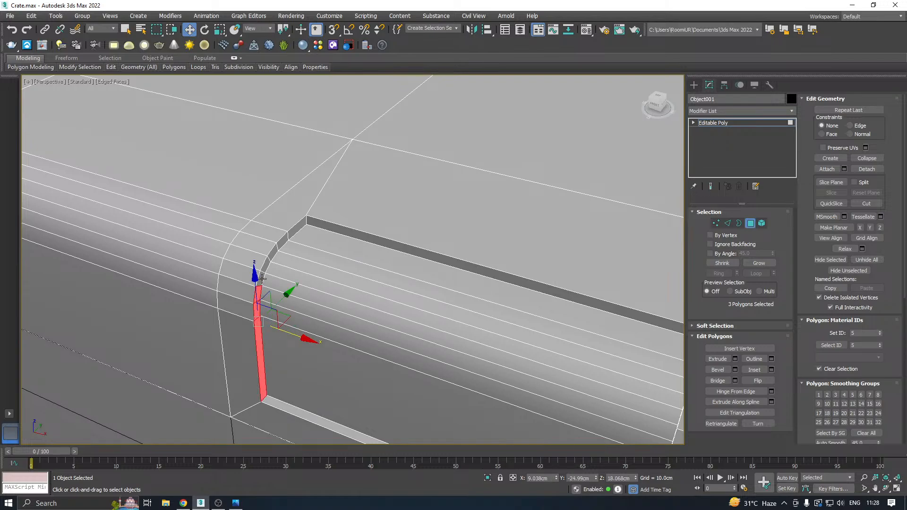
{"action": "scroll", "coordinate": [392, 249], "scroll_direction": "down", "scroll_amount": 6}
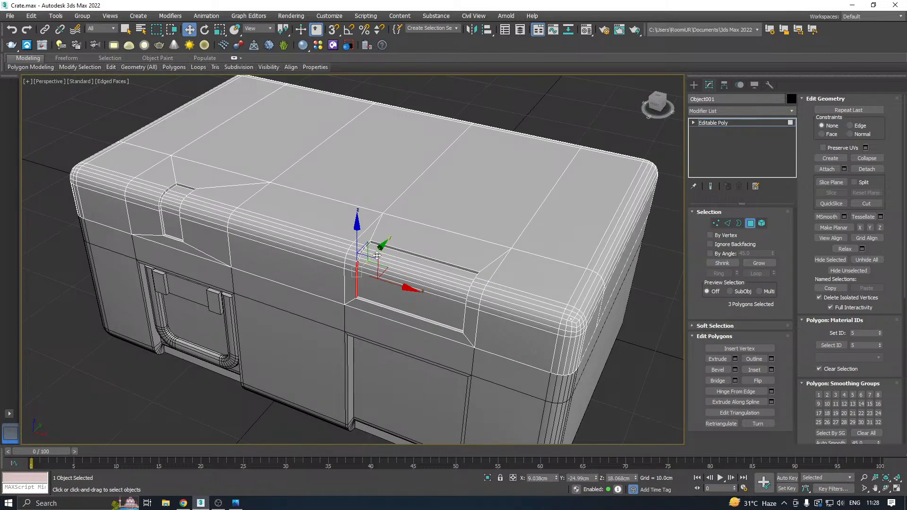
{"action": "middle_click_drag", "start_coordinate": [170, 206], "coordinate": [293, 233]}
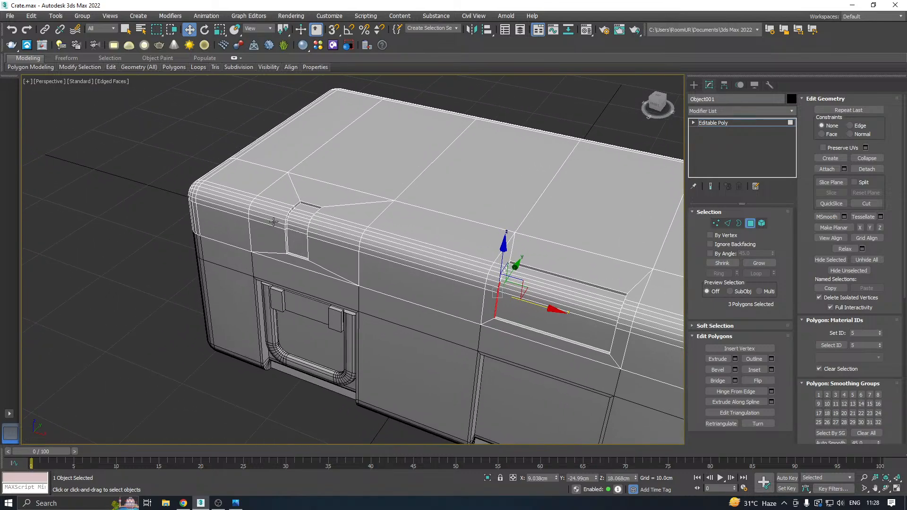
Remove the inner floor edges of the first lid recess together with their vertices, using a grown edge selection.
{"action": "scroll", "coordinate": [278, 222], "scroll_direction": "up", "scroll_amount": 5}
{"action": "left_click", "coordinate": [728, 223]}
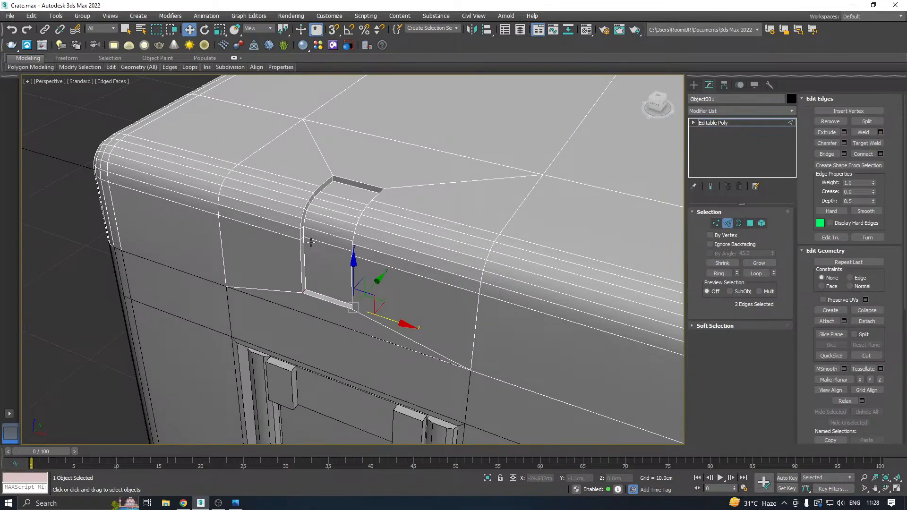
{"action": "scroll", "coordinate": [303, 245], "scroll_direction": "up", "scroll_amount": 3}
{"action": "middle_click_drag", "start_coordinate": [303, 249], "coordinate": [409, 236], "text": "alt"}
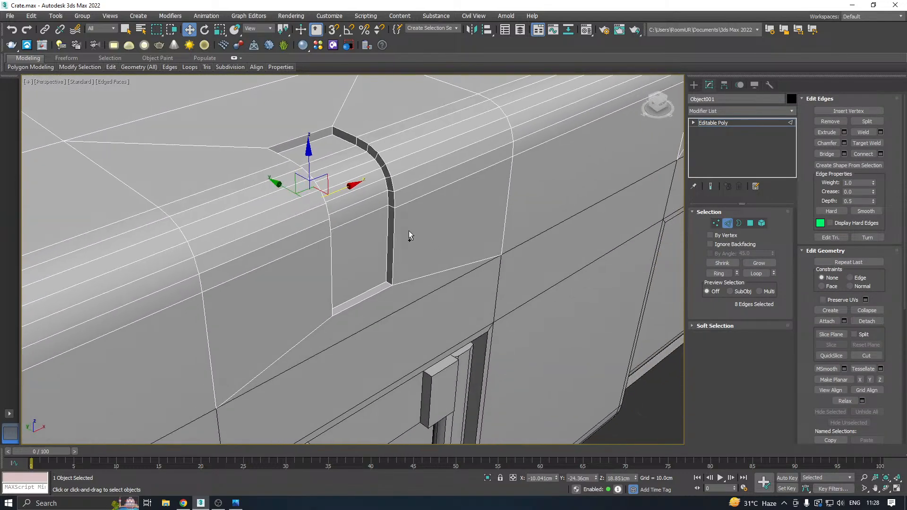
{"action": "double_click", "coordinate": [388, 222]}
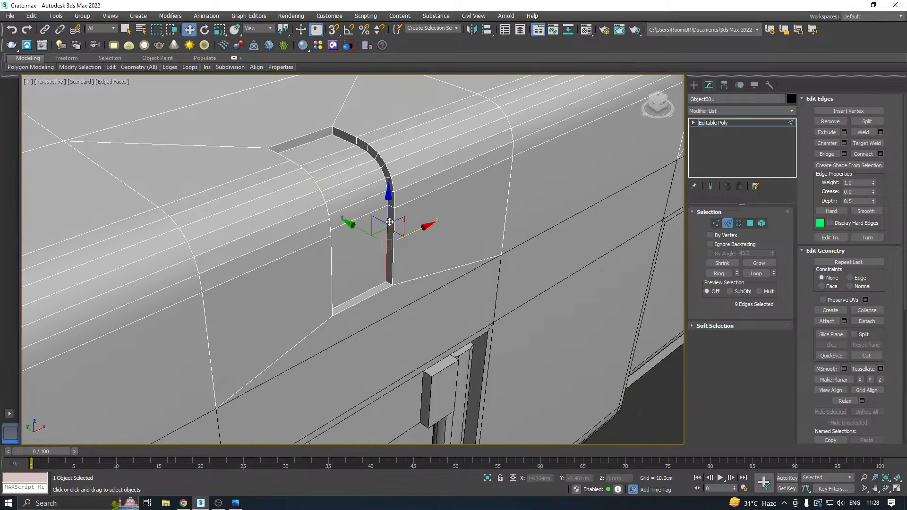
{"action": "left_click", "coordinate": [321, 140], "text": "ctrl"}
{"action": "left_click", "coordinate": [363, 292], "text": "ctrl"}
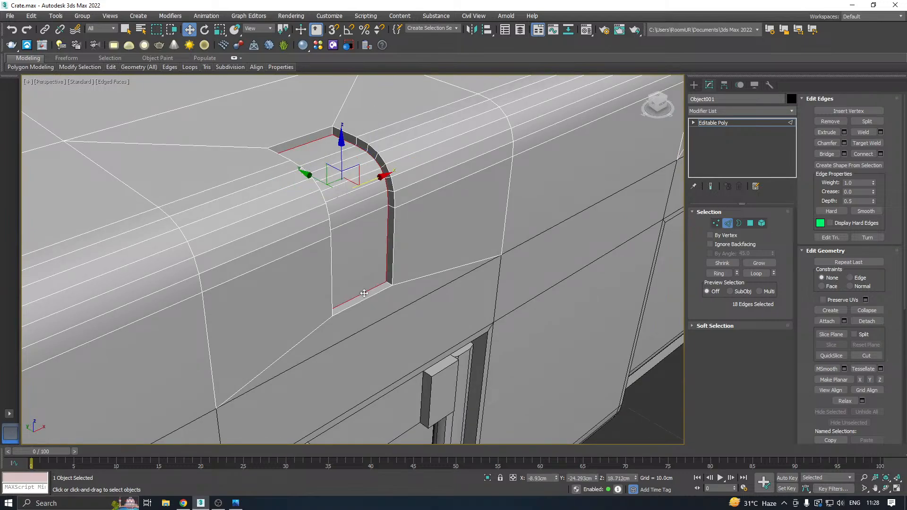
{"action": "left_click", "coordinate": [758, 264]}
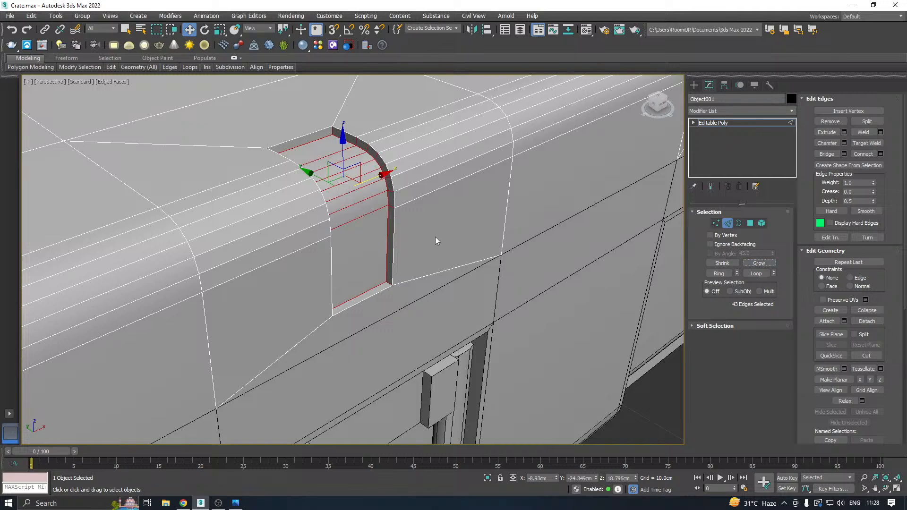
{"action": "key", "text": "ctrl+BackSpace"}
{"action": "middle_click_drag", "start_coordinate": [334, 220], "coordinate": [345, 232]}
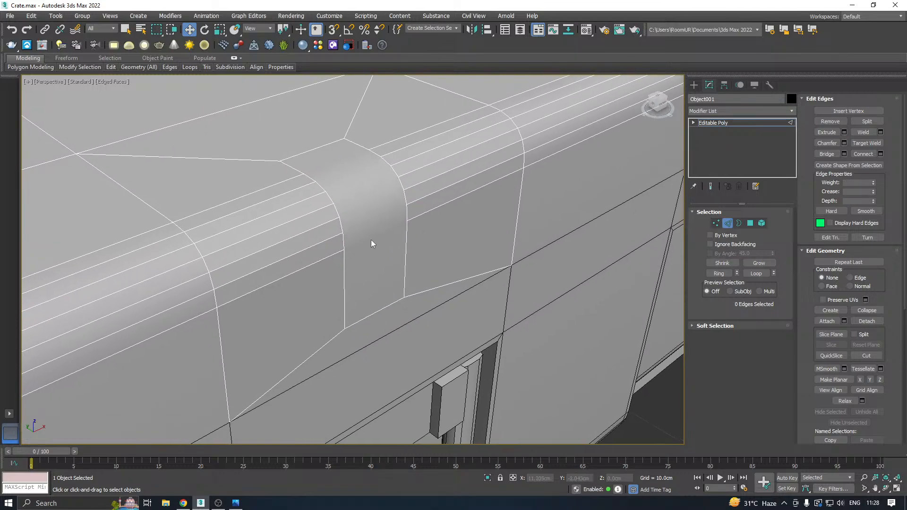
Select the first recess's leftover polygon, convert the selection to its 18 border edges, and remove them together with their vertices.
{"action": "left_click", "coordinate": [752, 223]}
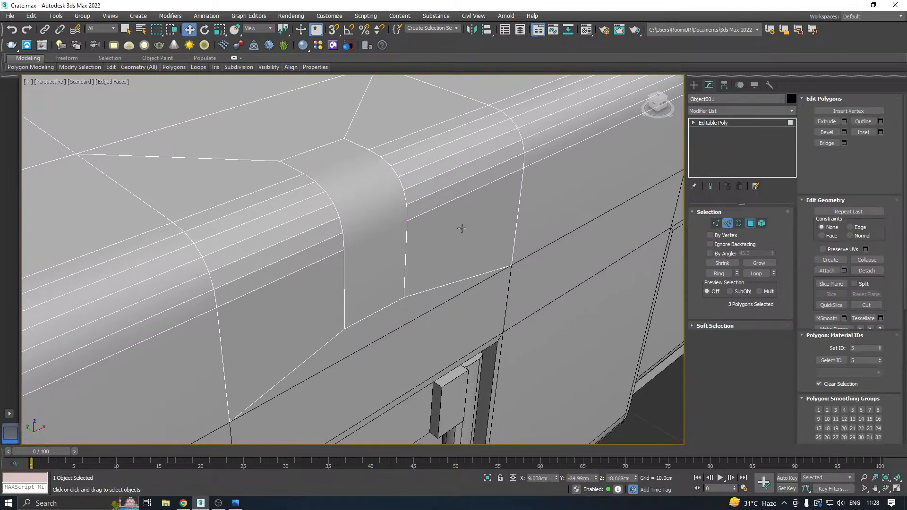
{"action": "left_click", "coordinate": [358, 233]}
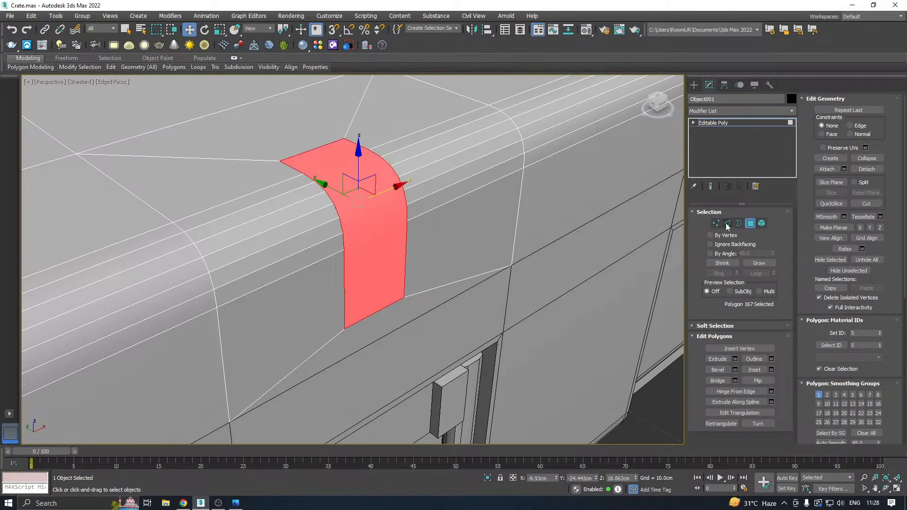
{"action": "left_click", "coordinate": [727, 223], "text": "ctrl"}
{"action": "middle_click_drag", "start_coordinate": [414, 288], "coordinate": [453, 314]}
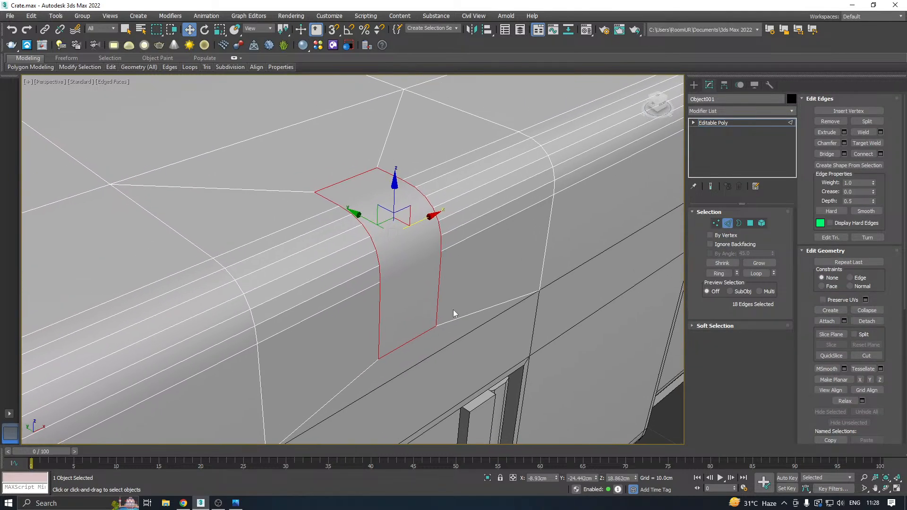
{"action": "left_click", "coordinate": [494, 243]}
{"action": "scroll", "coordinate": [458, 274], "scroll_direction": "down", "scroll_amount": 3}
{"action": "scroll", "coordinate": [425, 280], "scroll_direction": "down", "scroll_amount": 4}
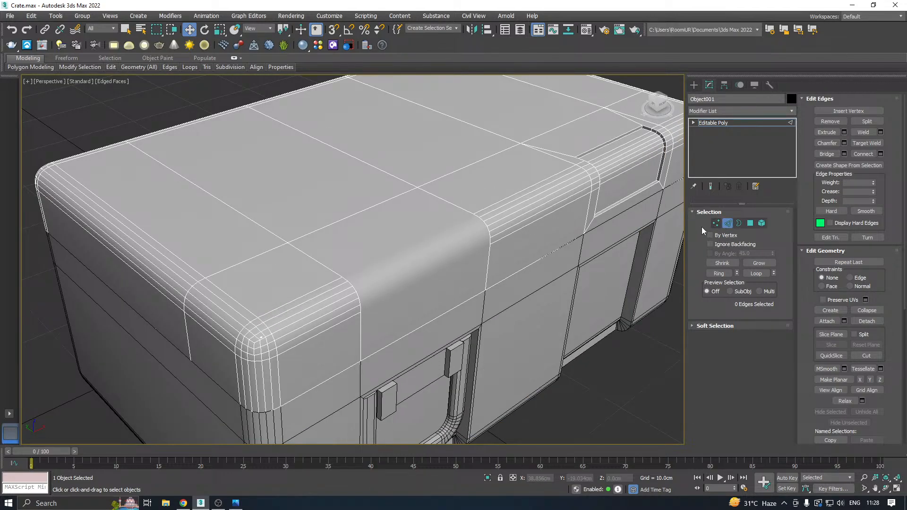
Connect the third and fourth vertex pairs from the top across the lid's rounded front edge where the first recess was.
{"action": "left_click", "coordinate": [715, 223]}
{"action": "scroll", "coordinate": [390, 290], "scroll_direction": "up", "scroll_amount": 4}
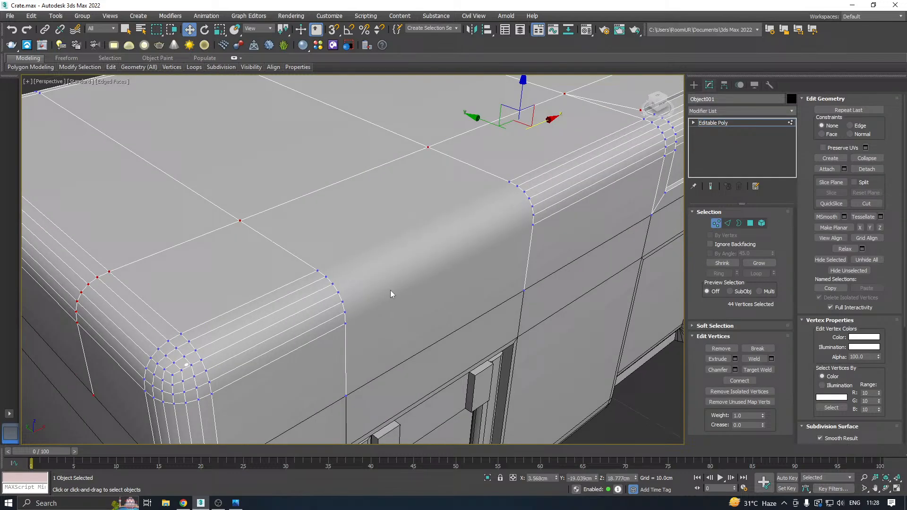
{"action": "left_click", "coordinate": [333, 282]}
{"action": "left_click", "coordinate": [528, 194], "text": "ctrl"}
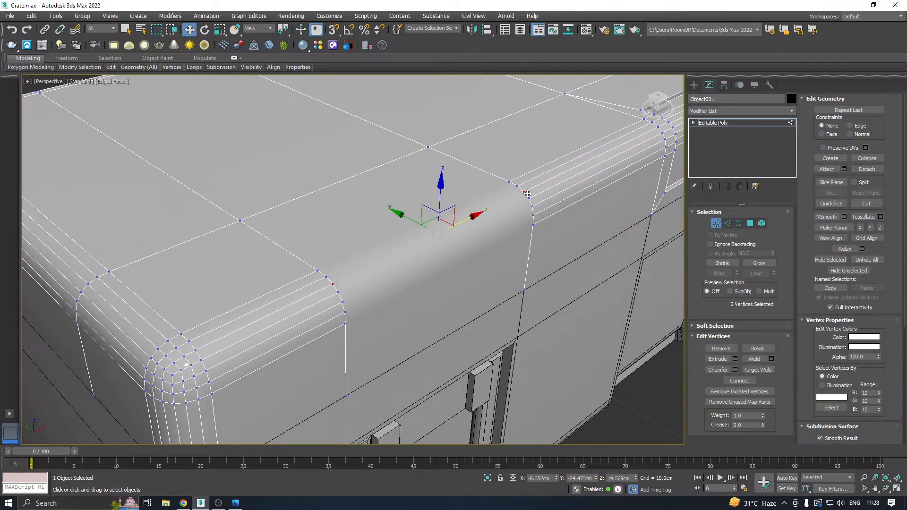
{"action": "left_click", "coordinate": [340, 290]}
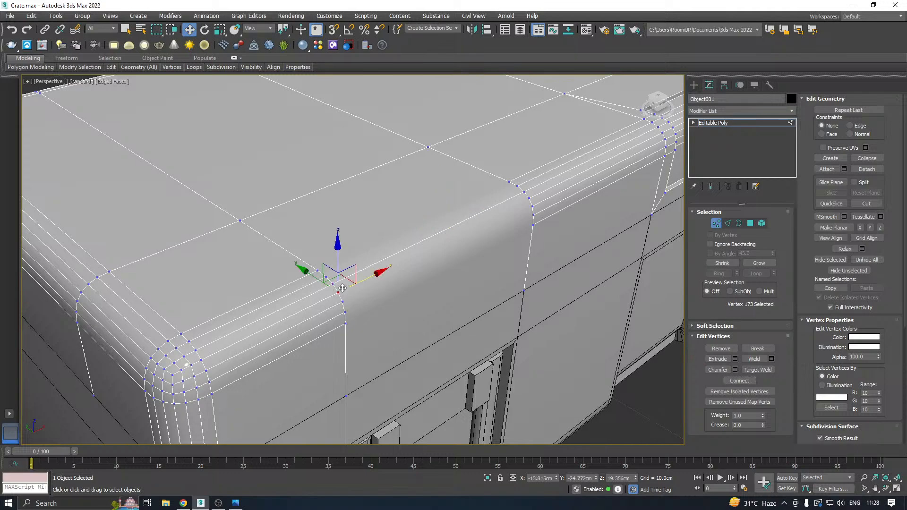
{"action": "left_click", "coordinate": [529, 198], "text": "ctrl"}
{"action": "left_click", "coordinate": [730, 380]}
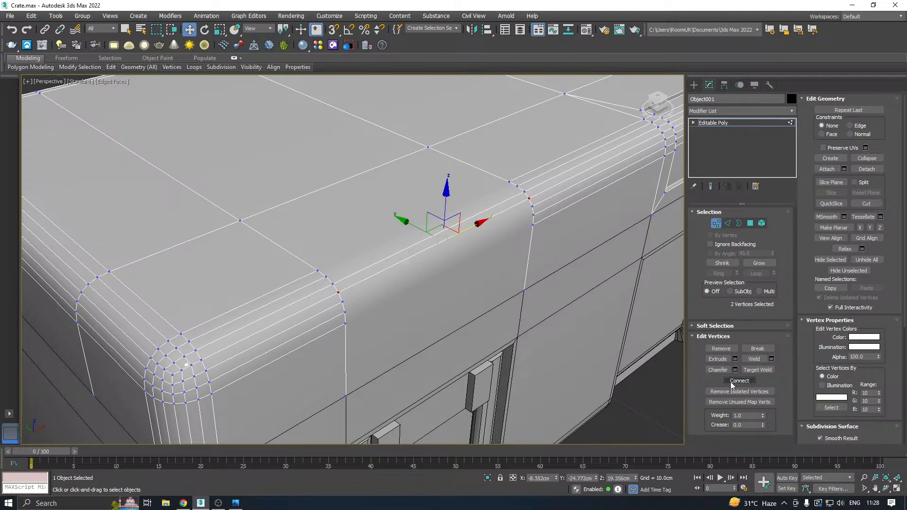
Connect the three lowest vertex pairs of the rounding across the same front section of the lid, one pair at a time.
{"action": "left_click", "coordinate": [342, 302]}
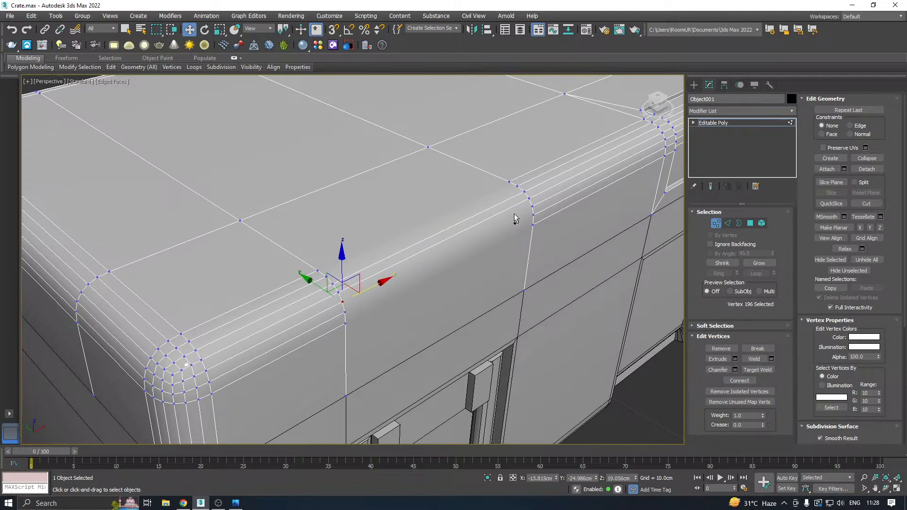
{"action": "left_click", "coordinate": [531, 207], "text": "ctrl"}
{"action": "left_click", "coordinate": [732, 381]}
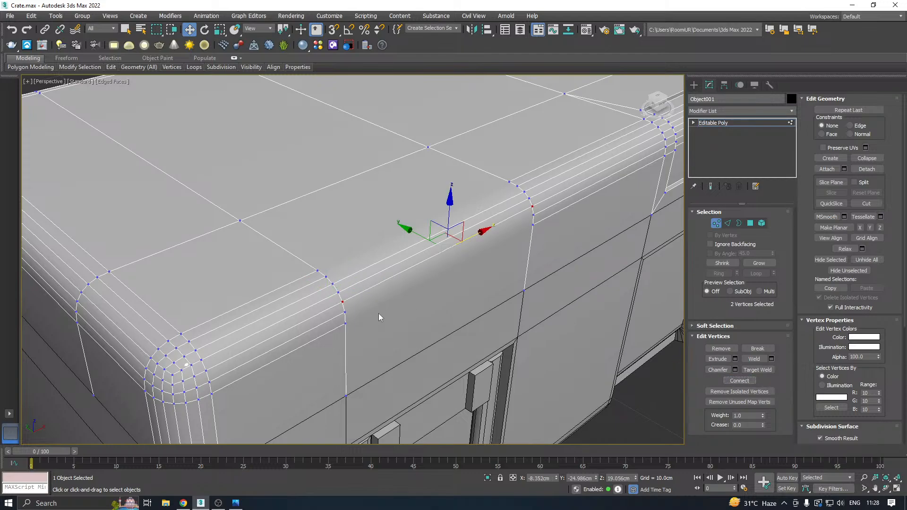
{"action": "left_click", "coordinate": [347, 311]}
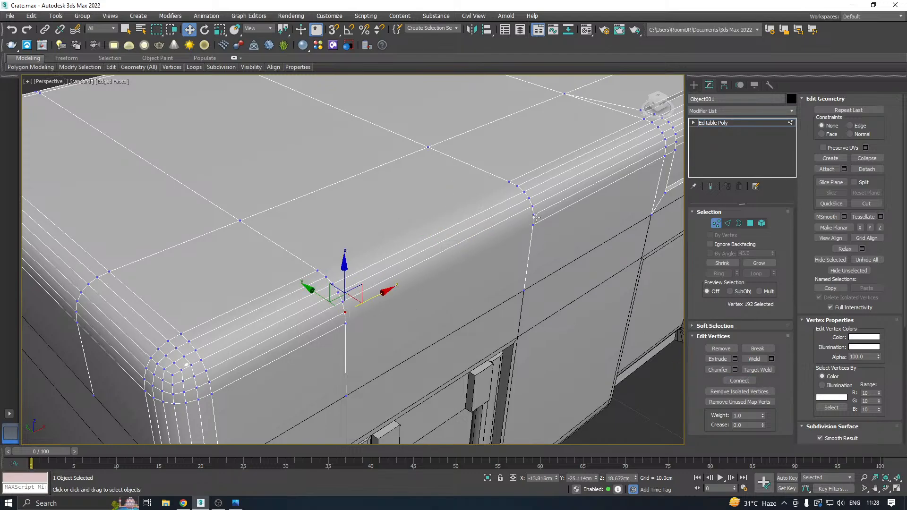
{"action": "left_click", "coordinate": [534, 215], "text": "ctrl"}
{"action": "left_click", "coordinate": [738, 380]}
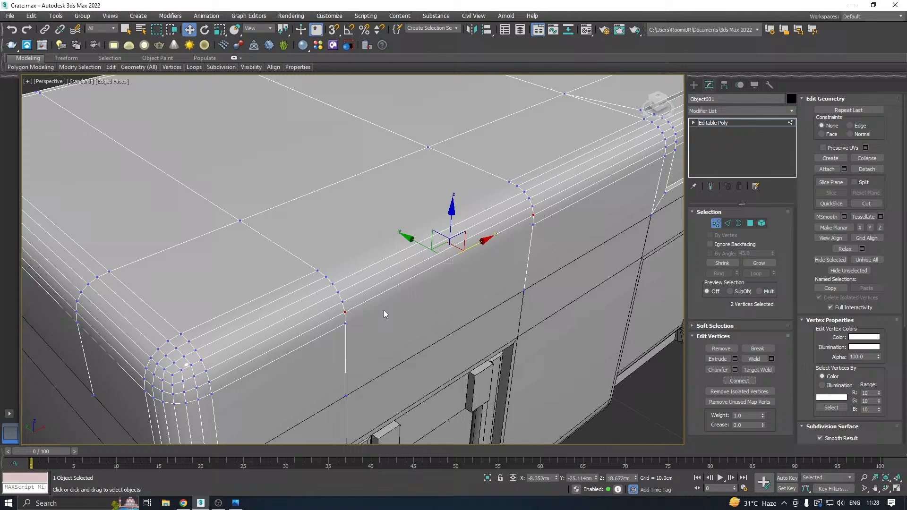
{"action": "left_click", "coordinate": [340, 324]}
{"action": "left_click", "coordinate": [533, 224], "text": "ctrl"}
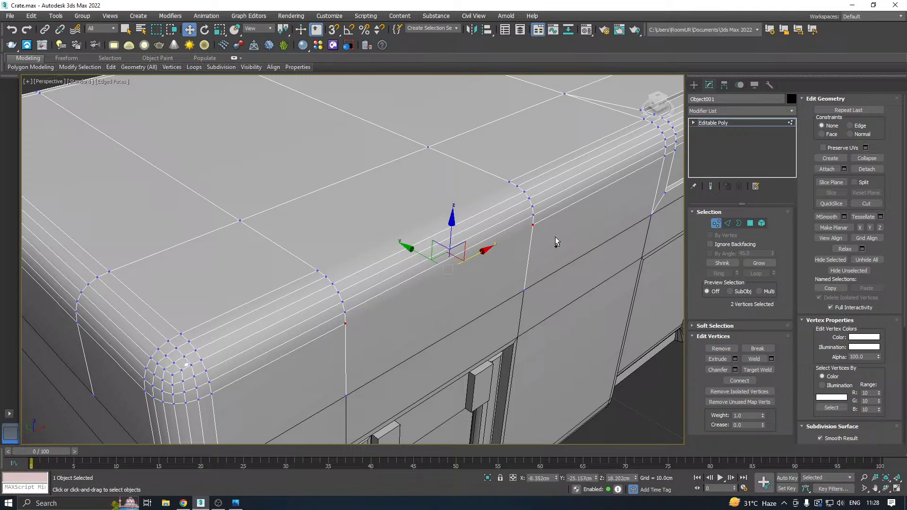
{"action": "left_click", "coordinate": [745, 382]}
Connect the second and then the topmost vertex pair of the rounding across the lid's front section where the first recess was.
{"action": "left_click", "coordinate": [327, 275]}
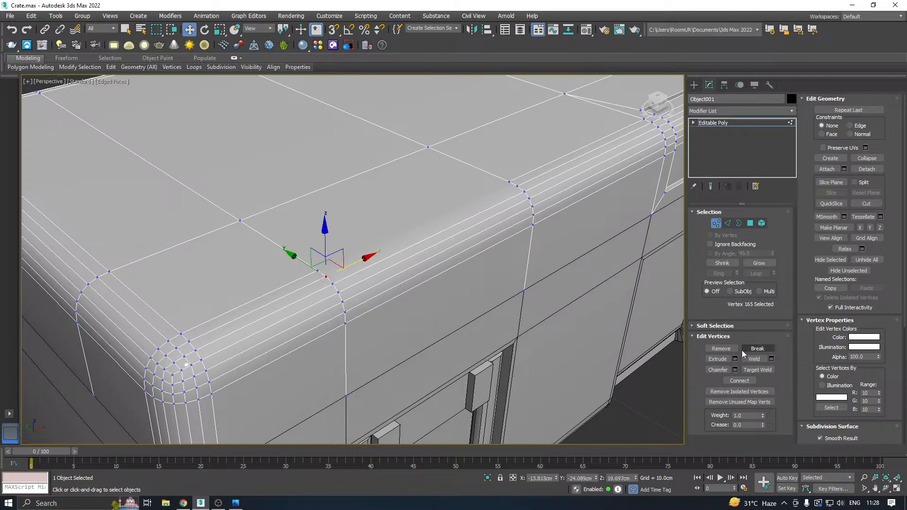
{"action": "left_click", "coordinate": [519, 187], "text": "ctrl"}
{"action": "left_click", "coordinate": [741, 382]}
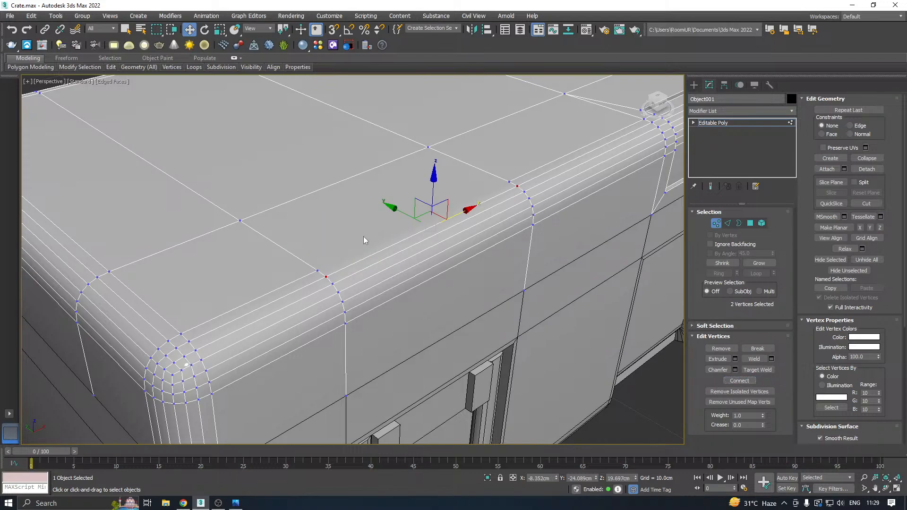
{"action": "left_click", "coordinate": [314, 269]}
{"action": "left_click", "coordinate": [508, 182], "text": "ctrl"}
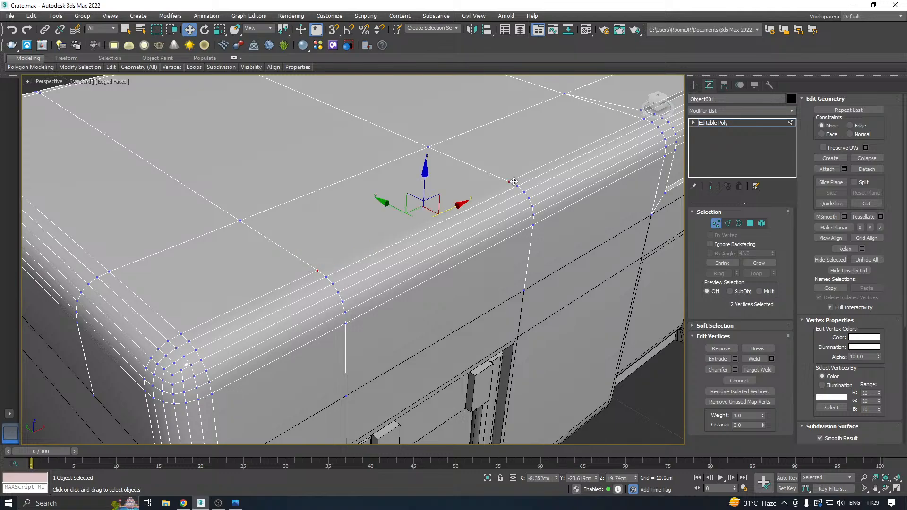
{"action": "left_click", "coordinate": [744, 381]}
{"action": "scroll", "coordinate": [551, 322], "scroll_direction": "down", "scroll_amount": 3}
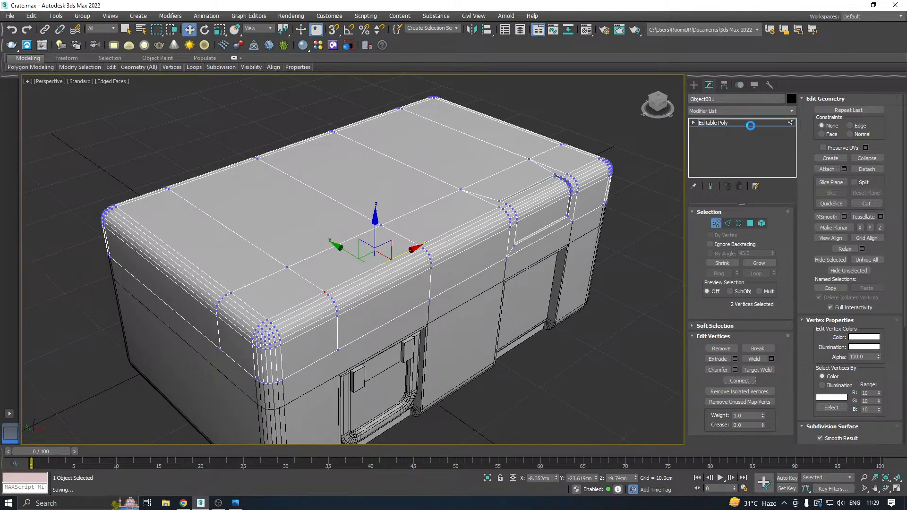
Add a Symmetry modifier to the lid with Y as mirror axis, trying Flip and leaving it off.
{"action": "left_click", "coordinate": [750, 124]}
{"action": "left_click", "coordinate": [787, 109]}
{"action": "left_click_drag", "start_coordinate": [792, 143], "coordinate": [793, 394]}
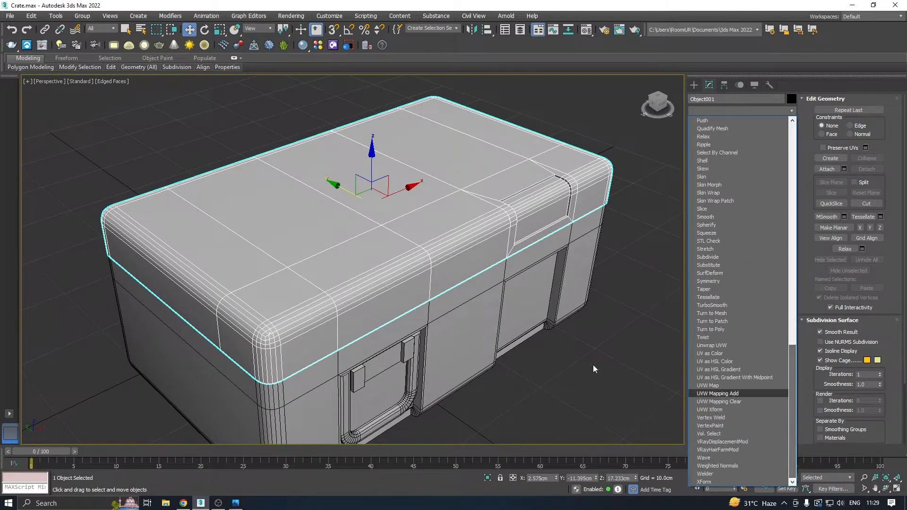
{"action": "left_click", "coordinate": [710, 280]}
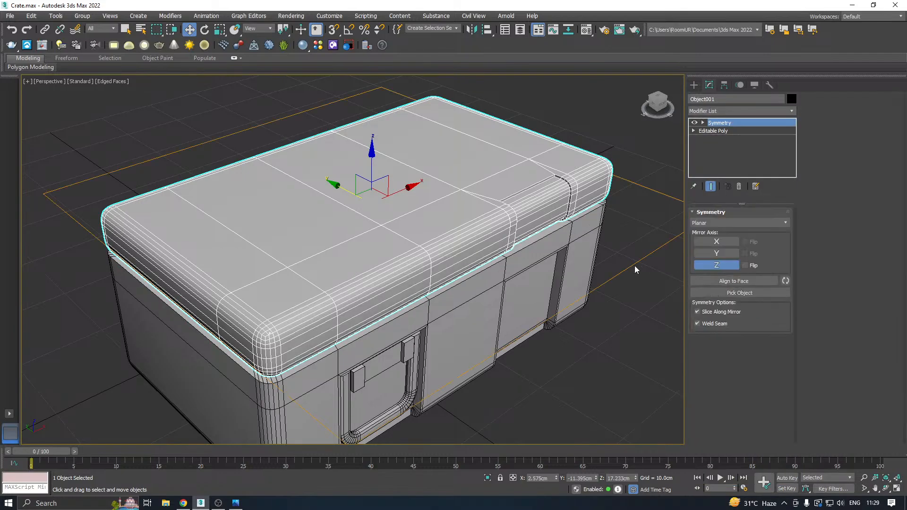
{"action": "left_click", "coordinate": [716, 254]}
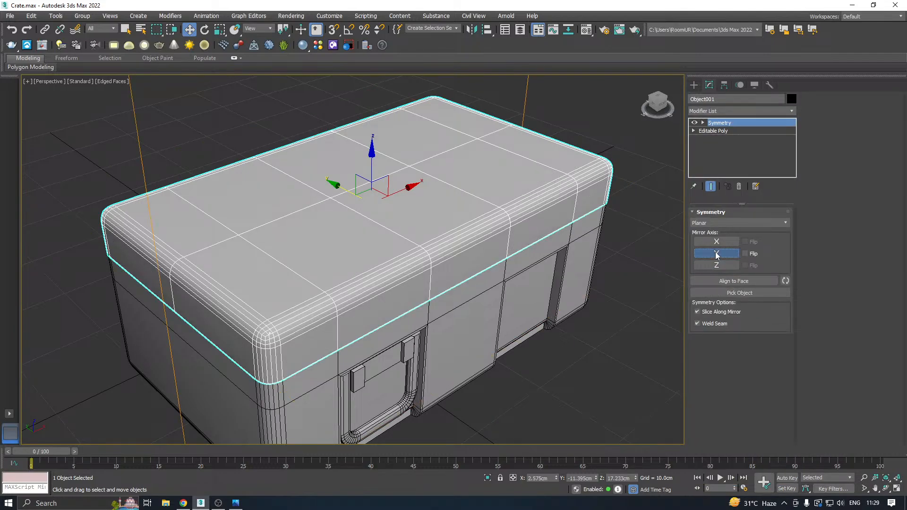
{"action": "left_click", "coordinate": [745, 254]}
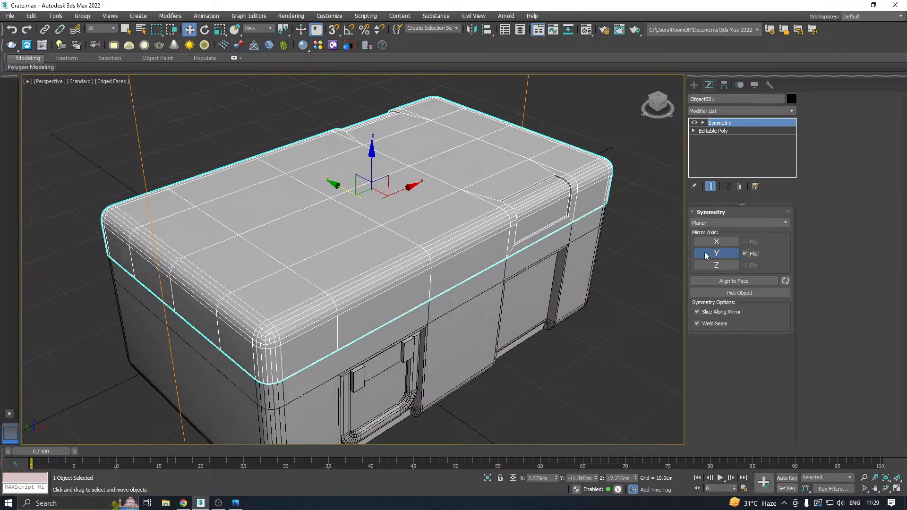
{"action": "left_click", "coordinate": [746, 254]}
Check the mirrored lid from several angles and collapse its whole modifier stack.
{"action": "middle_click_drag", "start_coordinate": [425, 203], "coordinate": [412, 221], "text": "alt"}
{"action": "scroll", "coordinate": [396, 248], "scroll_direction": "down", "scroll_amount": 4}
{"action": "scroll", "coordinate": [362, 254], "scroll_direction": "up", "scroll_amount": 3}
{"action": "middle_click_drag", "start_coordinate": [362, 254], "coordinate": [402, 258], "text": "alt"}
{"action": "right_click", "coordinate": [719, 133]}
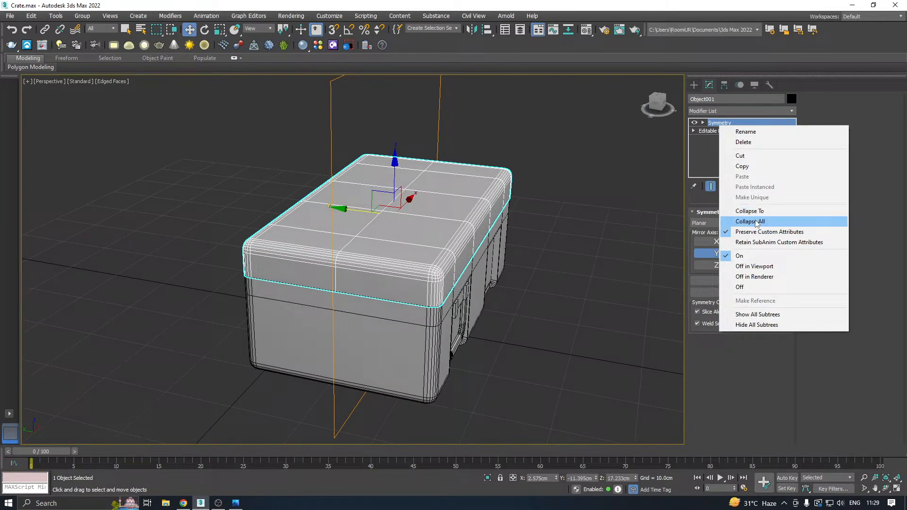
{"action": "left_click", "coordinate": [738, 218]}
Isolate the lid briefly to examine it, restore the full crate, and view its front side.
{"action": "mouse_move", "coordinate": [452, 228]}
{"action": "middle_mouse_down", "text": "alt"}
{"action": "mouse_move", "coordinate": [430, 230]}
{"action": "mouse_move", "coordinate": [439, 230]}
{"action": "middle_mouse_up", "text": "alt"}
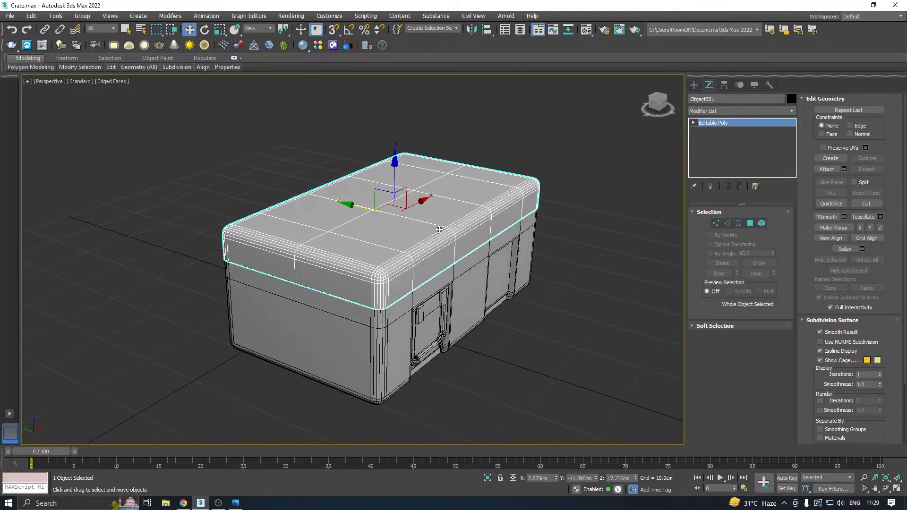
{"action": "left_click", "coordinate": [487, 478]}
{"action": "mouse_move", "coordinate": [429, 356]}
{"action": "middle_mouse_down", "text": "alt"}
{"action": "mouse_move", "coordinate": [427, 302]}
{"action": "mouse_move", "coordinate": [427, 373]}
{"action": "middle_mouse_up", "text": "alt"}
{"action": "left_click", "coordinate": [487, 478]}
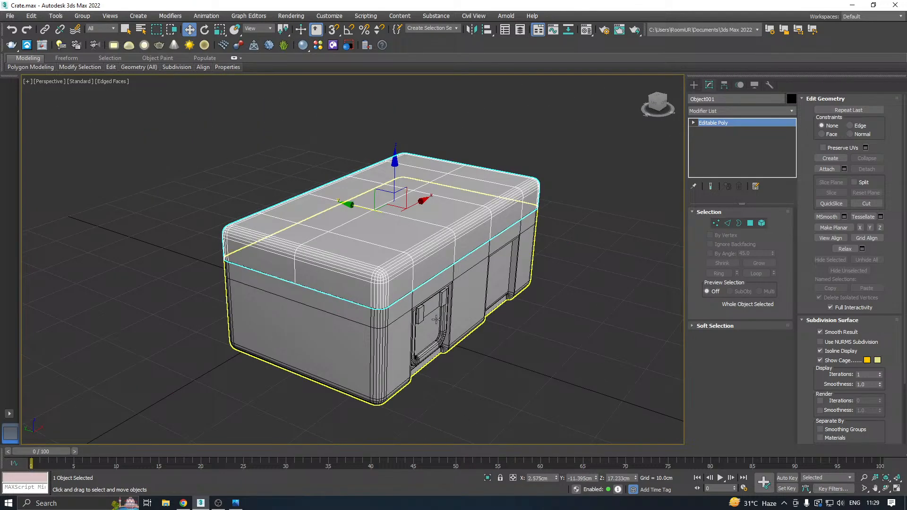
{"action": "mouse_move", "coordinate": [453, 316]}
{"action": "middle_mouse_down", "text": "alt"}
{"action": "mouse_move", "coordinate": [388, 307]}
{"action": "mouse_move", "coordinate": [358, 335]}
{"action": "mouse_move", "coordinate": [393, 325]}
{"action": "mouse_move", "coordinate": [364, 306]}
{"action": "mouse_move", "coordinate": [401, 312]}
{"action": "mouse_move", "coordinate": [394, 328]}
{"action": "mouse_move", "coordinate": [307, 303]}
{"action": "mouse_move", "coordinate": [465, 308]}
{"action": "middle_mouse_up", "text": "alt"}
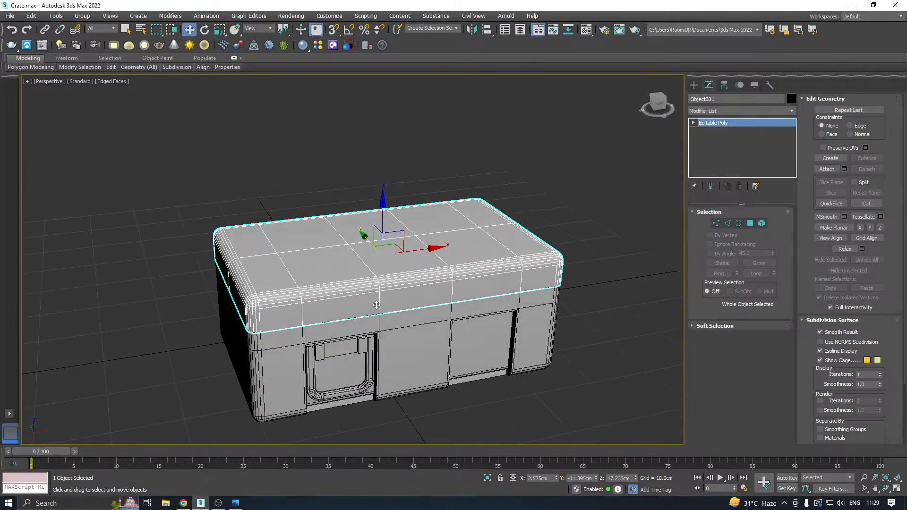
Isolate the crate's lower body and turn the view to its open interior.
{"action": "left_click", "coordinate": [448, 335]}
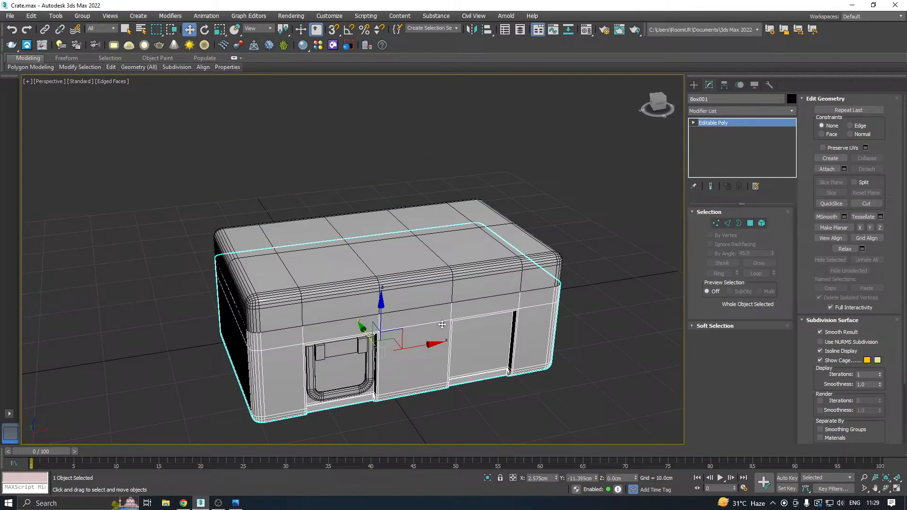
{"action": "left_click", "coordinate": [485, 480]}
{"action": "middle_click_drag", "start_coordinate": [367, 379], "coordinate": [408, 380], "text": "alt"}
Add an Unwrap UVW modifier to the crate body and open its UV editor.
{"action": "left_click", "coordinate": [792, 111]}
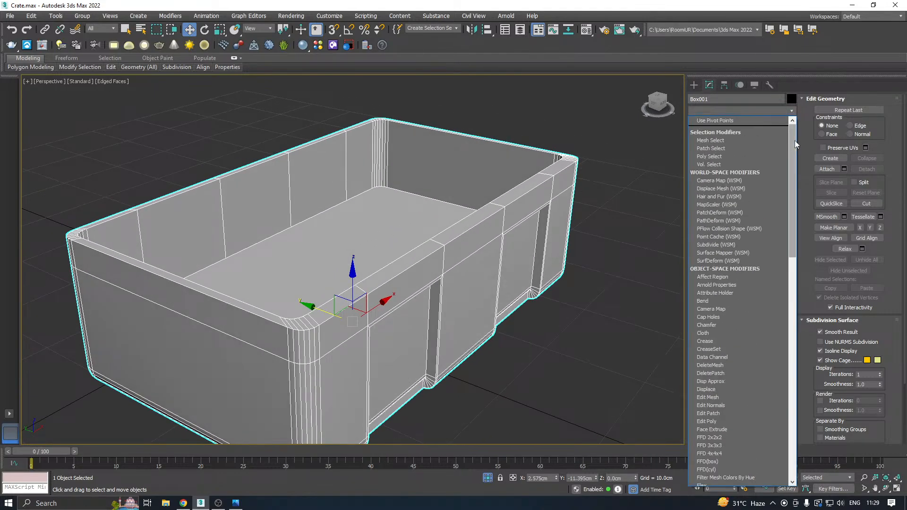
{"action": "left_click_drag", "start_coordinate": [794, 140], "coordinate": [750, 424]}
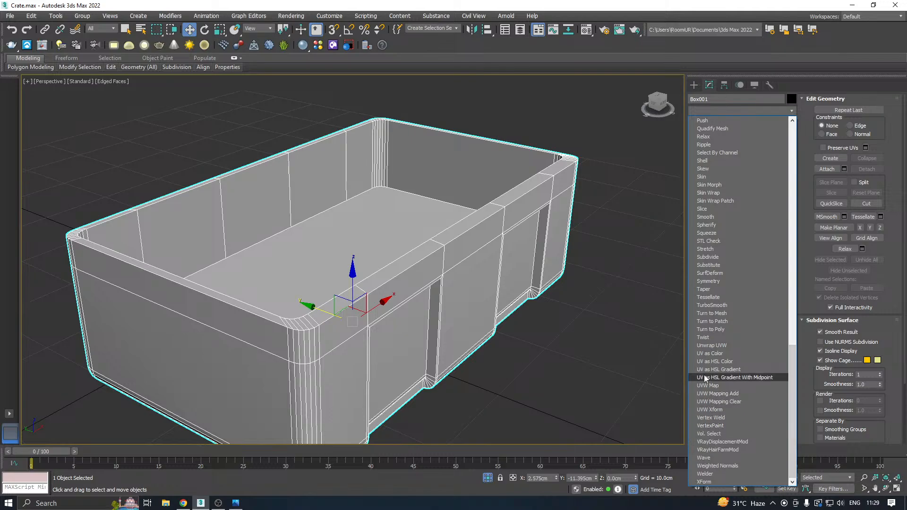
{"action": "left_click", "coordinate": [710, 346]}
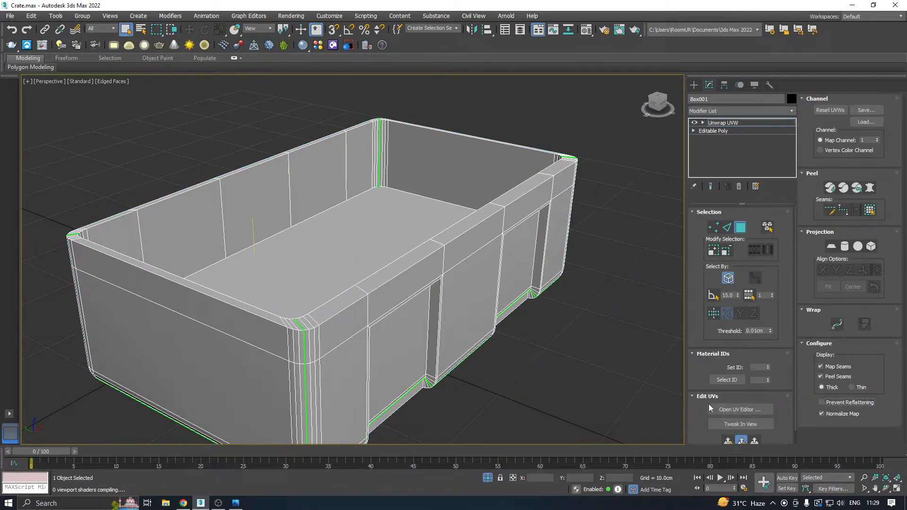
{"action": "left_click", "coordinate": [751, 409]}
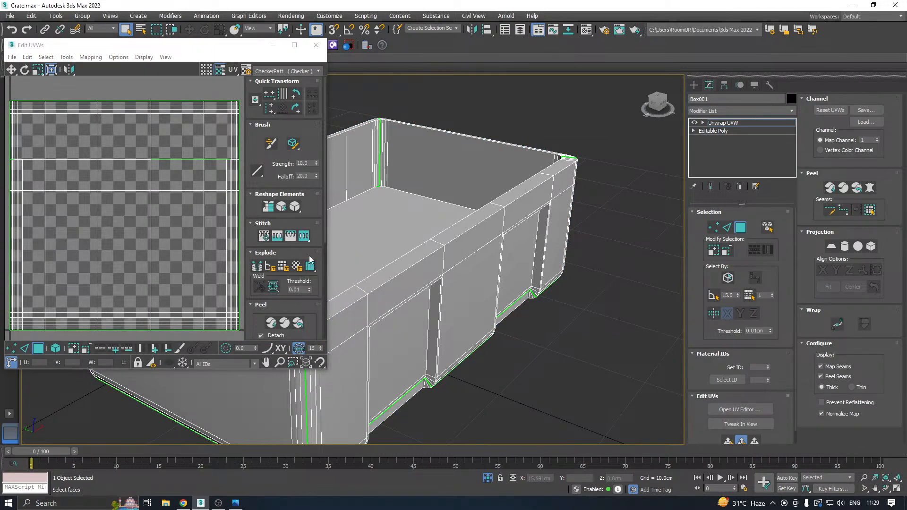
Select all UV faces of the crate body and pack the elements with Rescale enabled.
{"action": "key", "text": "ctrl+a"}
{"action": "left_click", "coordinate": [261, 305]}
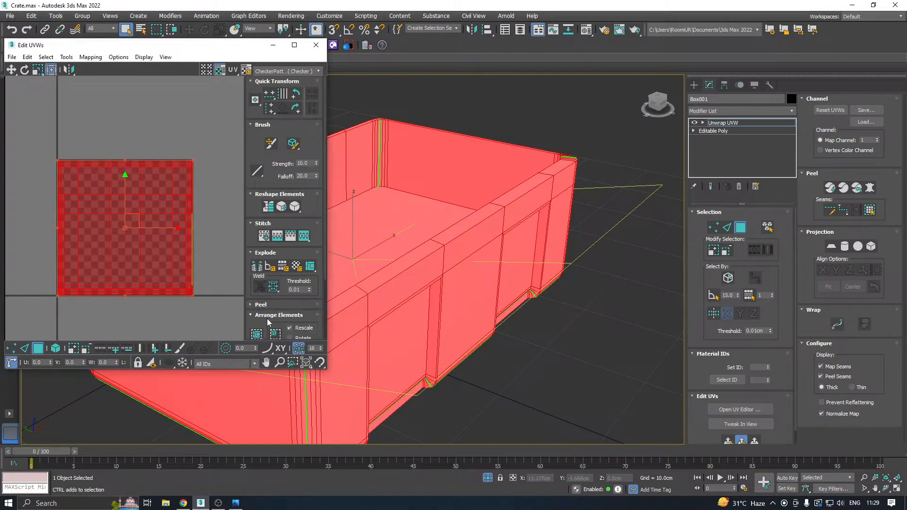
{"action": "left_click", "coordinate": [262, 332]}
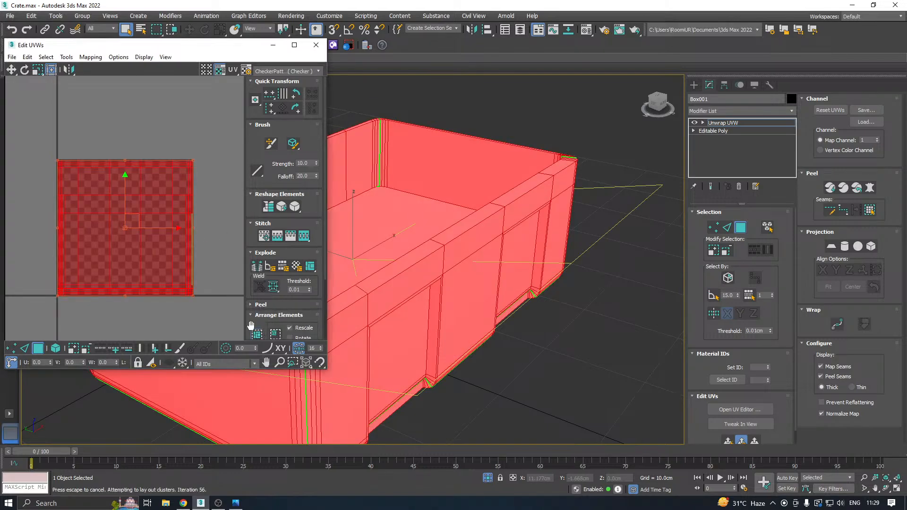
Display the CheckerPattern texture on the crate body and examine its stretching from different angles.
{"action": "left_click", "coordinate": [279, 72]}
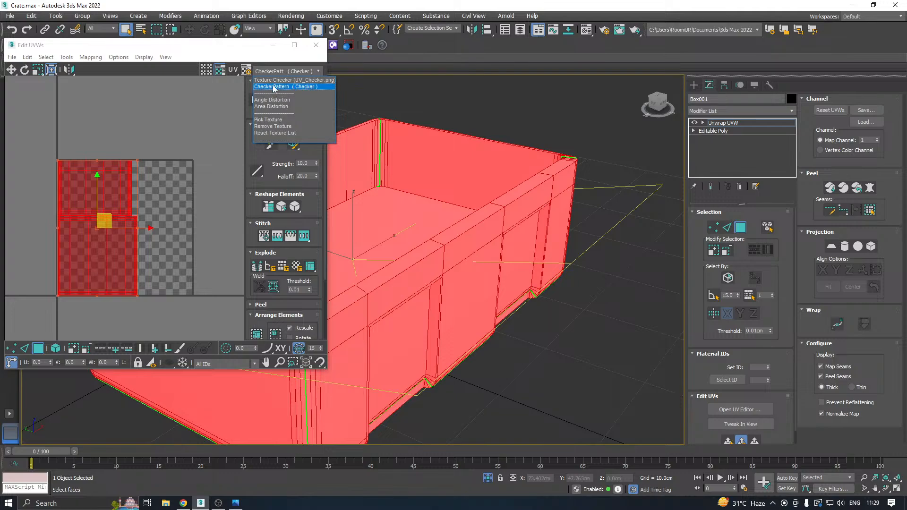
{"action": "left_click", "coordinate": [273, 88]}
{"action": "middle_click_drag", "start_coordinate": [482, 232], "coordinate": [591, 246], "text": "alt"}
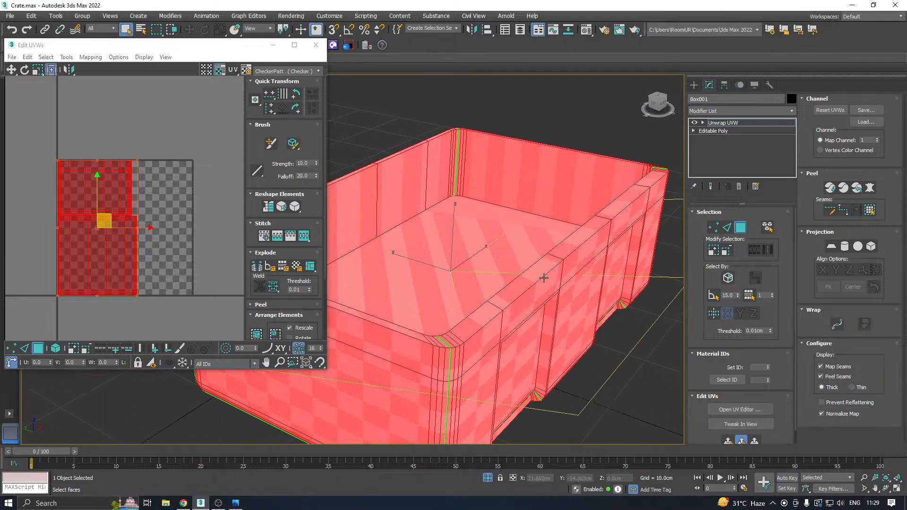
{"action": "middle_click_drag", "start_coordinate": [544, 278], "coordinate": [536, 284], "text": "alt"}
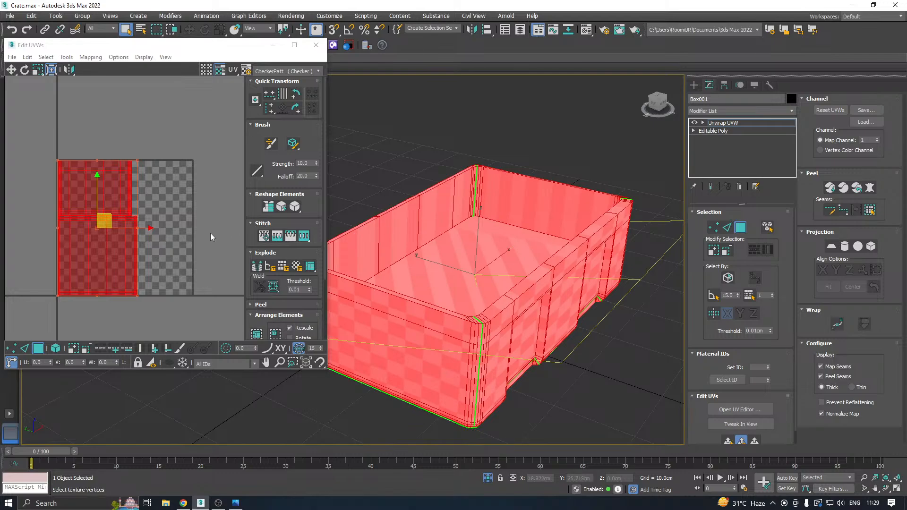
{"action": "middle_click_drag", "start_coordinate": [512, 287], "coordinate": [818, 260], "text": "alt"}
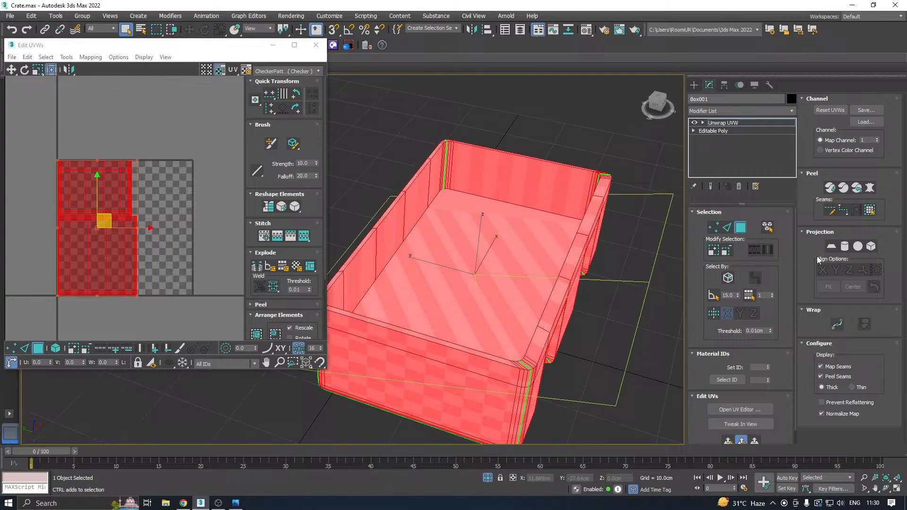
Enable face selection by planar angle at 15.0, and move all UV faces of the body outside the UV tile.
{"action": "left_click", "coordinate": [713, 296]}
{"action": "left_click", "coordinate": [416, 246]}
{"action": "middle_click_drag", "start_coordinate": [522, 246], "coordinate": [862, 271], "text": "alt"}
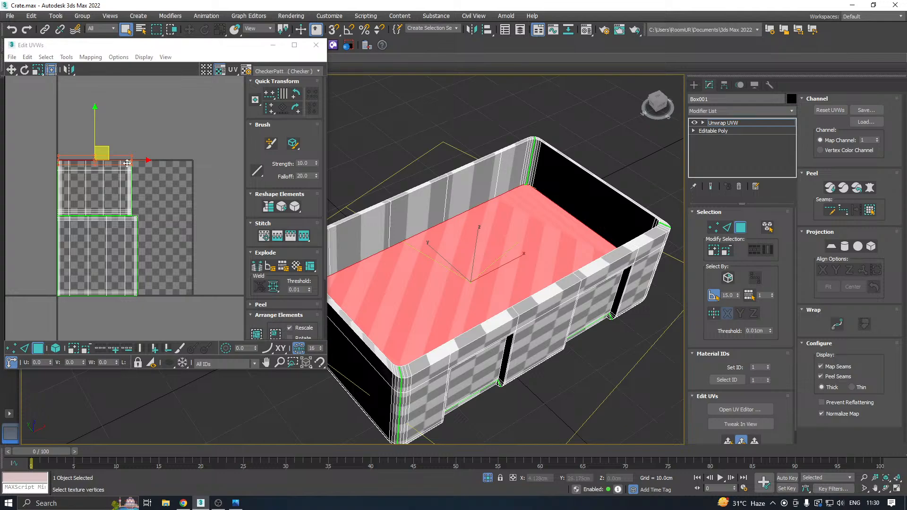
{"action": "left_click_drag", "start_coordinate": [48, 146], "coordinate": [218, 361]}
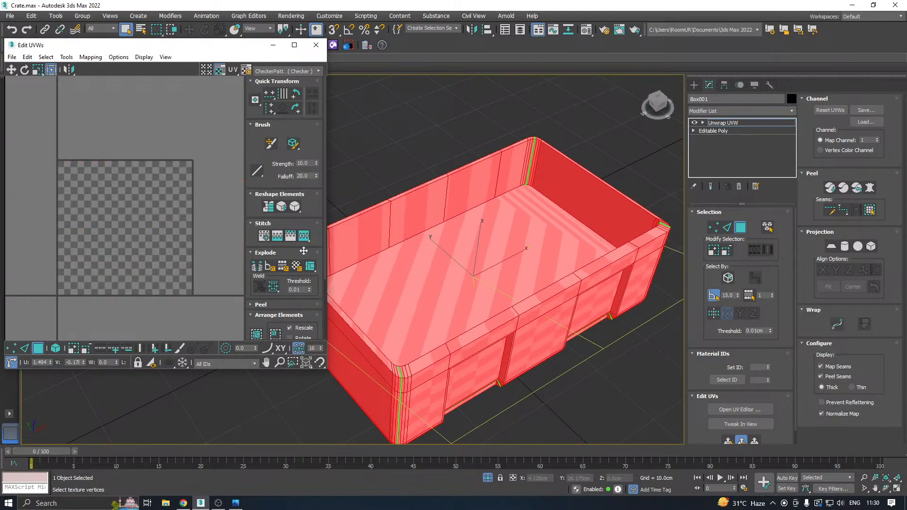
Select the crate's inner floor and map it with a planar projection aligned to Z.
{"action": "left_click", "coordinate": [561, 257]}
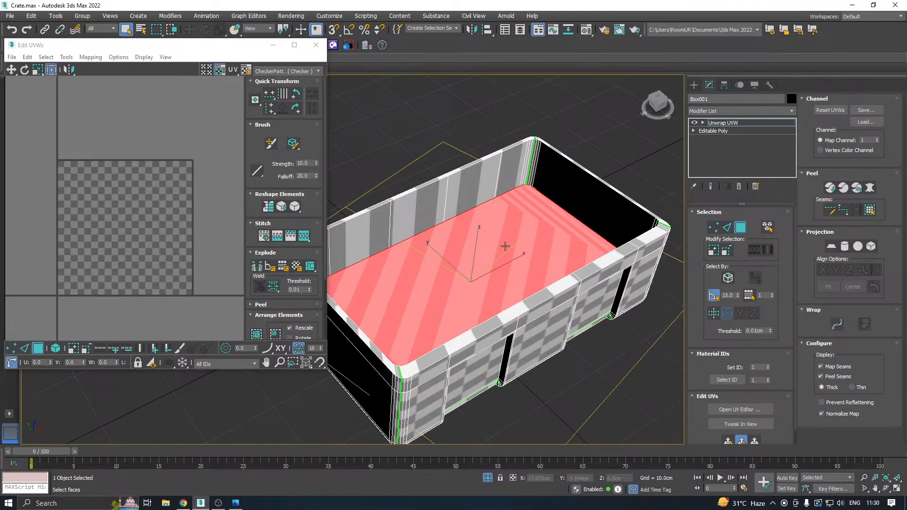
{"action": "middle_click_drag", "start_coordinate": [439, 279], "coordinate": [533, 242], "text": "alt"}
{"action": "left_click", "coordinate": [728, 442]}
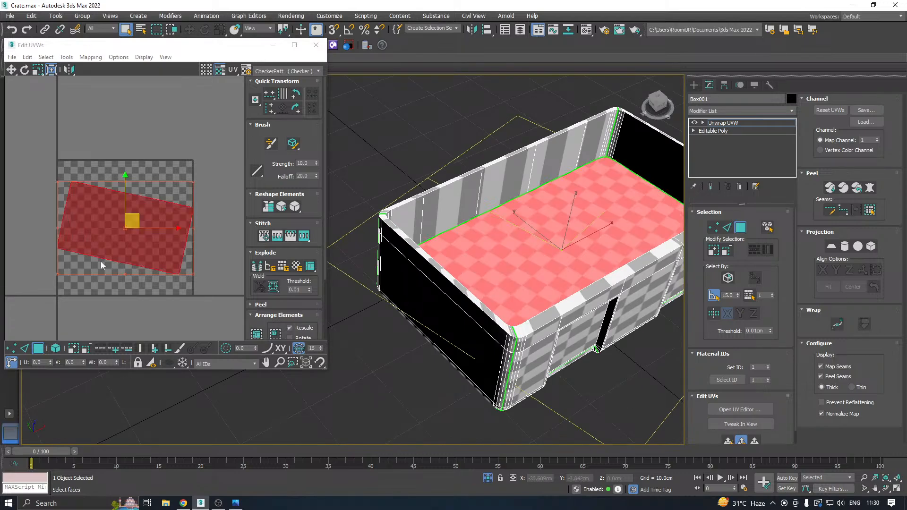
{"action": "left_click", "coordinate": [833, 250]}
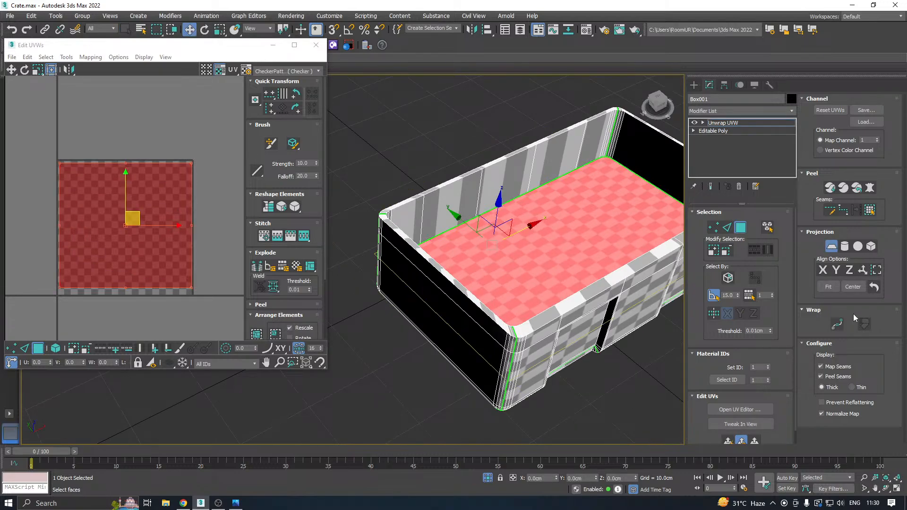
{"action": "left_click", "coordinate": [848, 270]}
{"action": "left_click", "coordinate": [831, 246]}
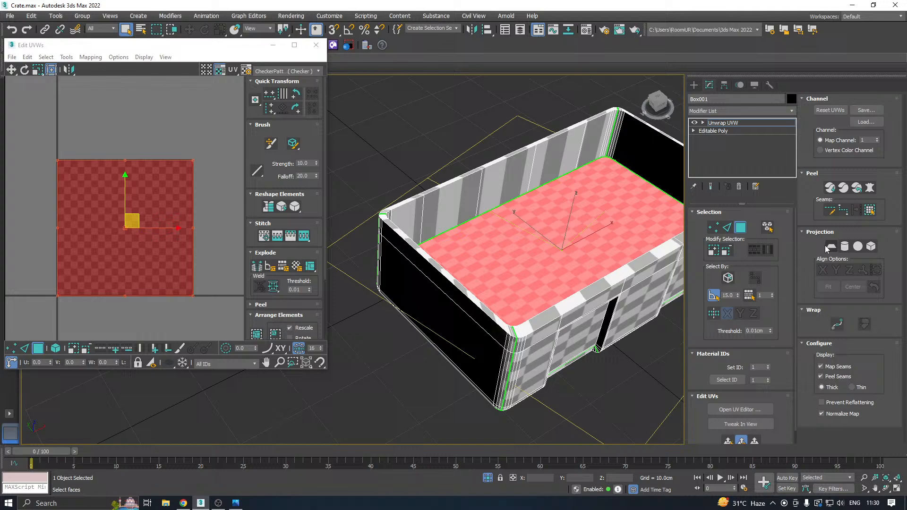
Relax the inner floor's UVs by polygon angles and enlarge the UV editor window.
{"action": "left_click", "coordinate": [66, 57]}
{"action": "left_click", "coordinate": [96, 216]}
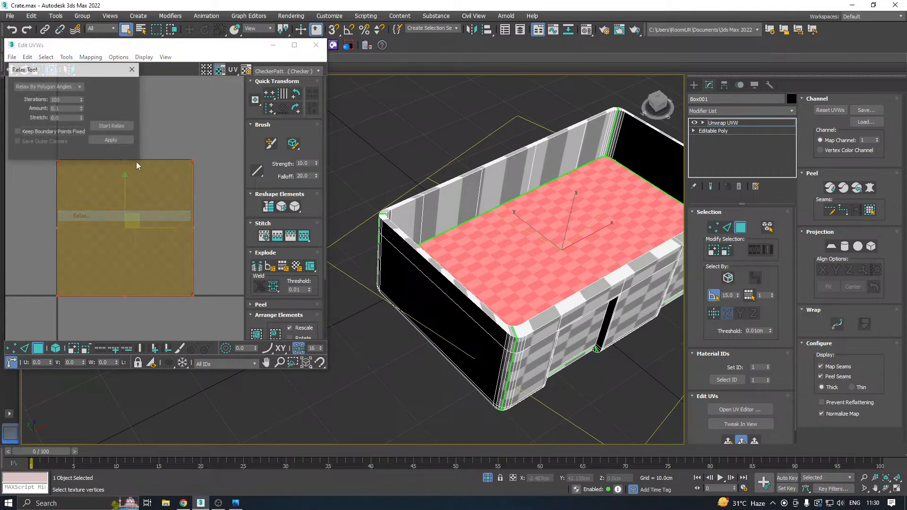
{"action": "left_click", "coordinate": [104, 129]}
{"action": "left_click", "coordinate": [104, 129]}
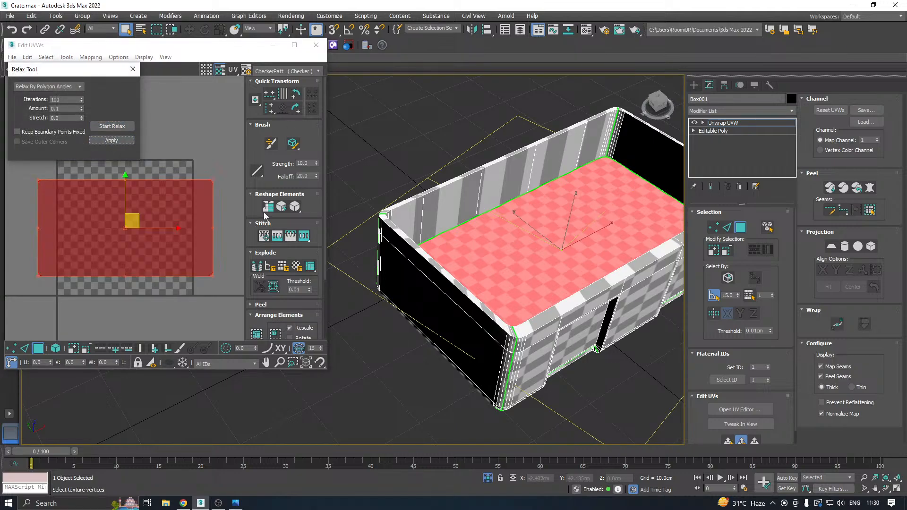
{"action": "left_click_drag", "start_coordinate": [330, 372], "coordinate": [381, 418]}
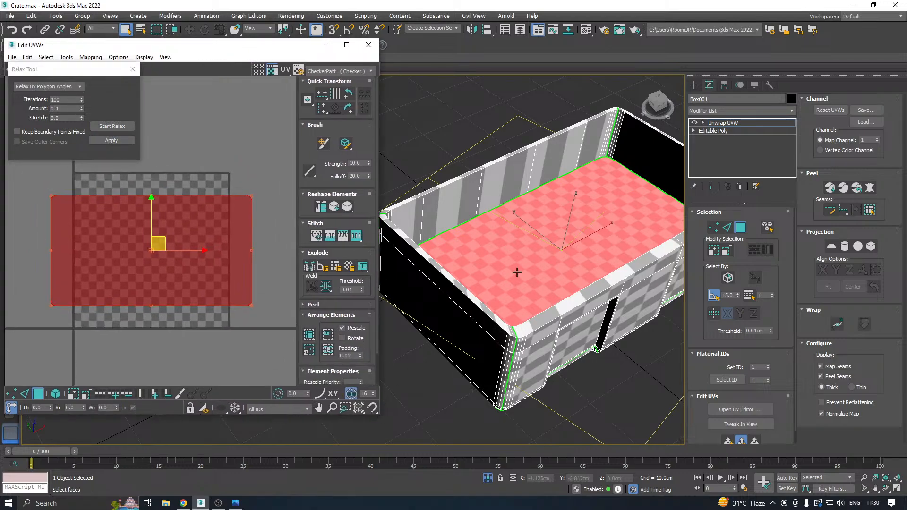
Select one long inner wall of the crate and the rounded corner faces beside it, undoing the accidental rim selection.
{"action": "scroll", "coordinate": [511, 271], "scroll_direction": "down", "scroll_amount": 2}
{"action": "left_click", "coordinate": [494, 220]}
{"action": "middle_click_drag", "start_coordinate": [530, 218], "coordinate": [482, 215], "text": "alt"}
{"action": "scroll", "coordinate": [428, 173], "scroll_direction": "up", "scroll_amount": 4}
{"action": "left_click", "coordinate": [481, 215]}
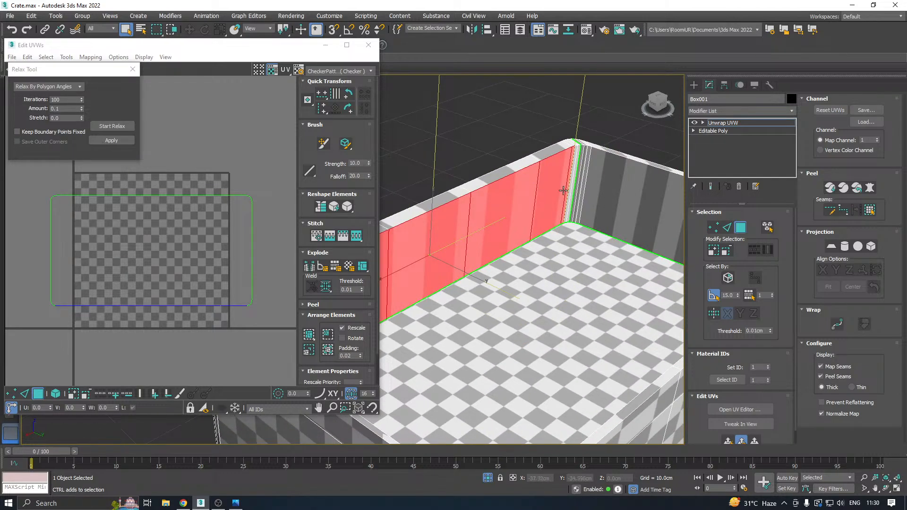
{"action": "scroll", "coordinate": [563, 191], "scroll_direction": "up", "scroll_amount": 3}
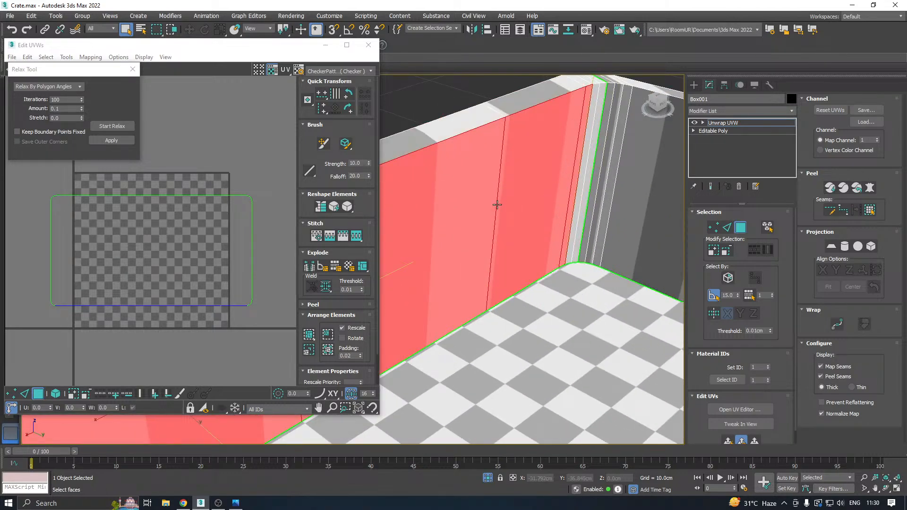
{"action": "left_click", "coordinate": [583, 210], "text": "ctrl"}
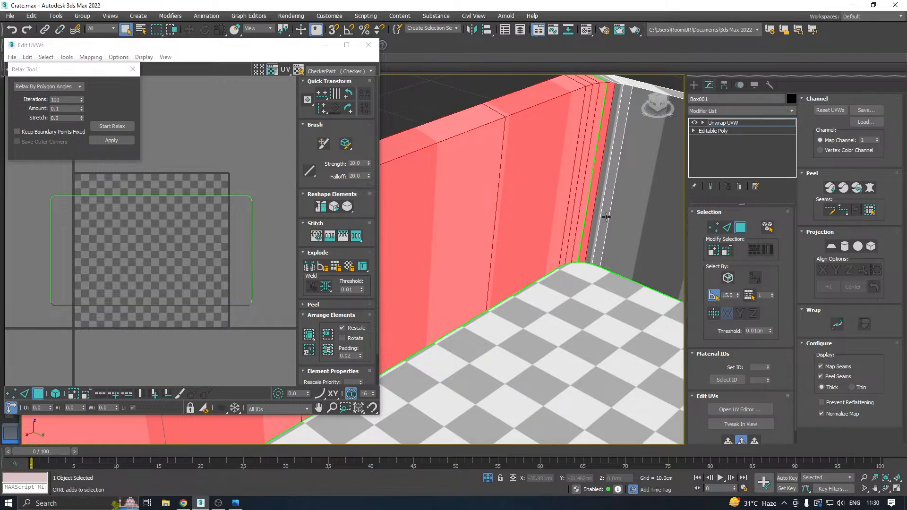
{"action": "left_click", "coordinate": [447, 215]}
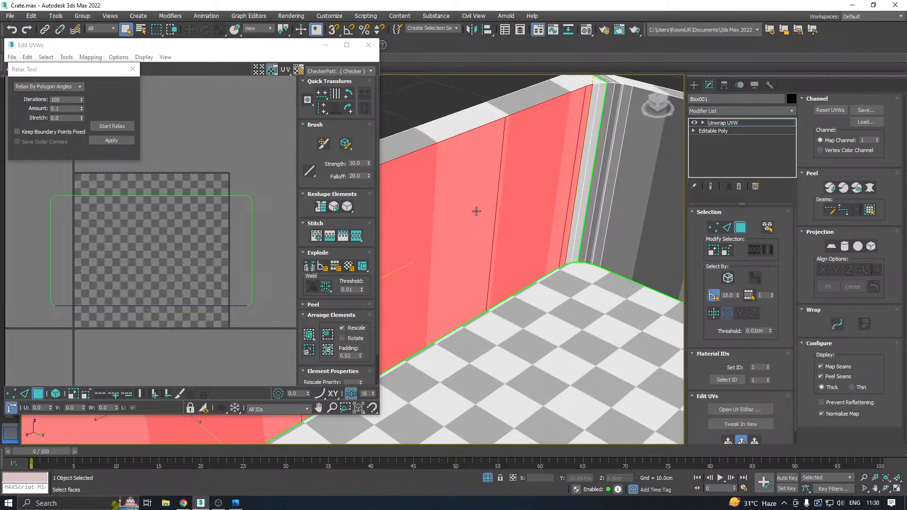
{"action": "left_click", "coordinate": [577, 211], "text": "ctrl"}
{"action": "left_click", "coordinate": [582, 213], "text": "ctrl"}
{"action": "left_click", "coordinate": [590, 215], "text": "ctrl"}
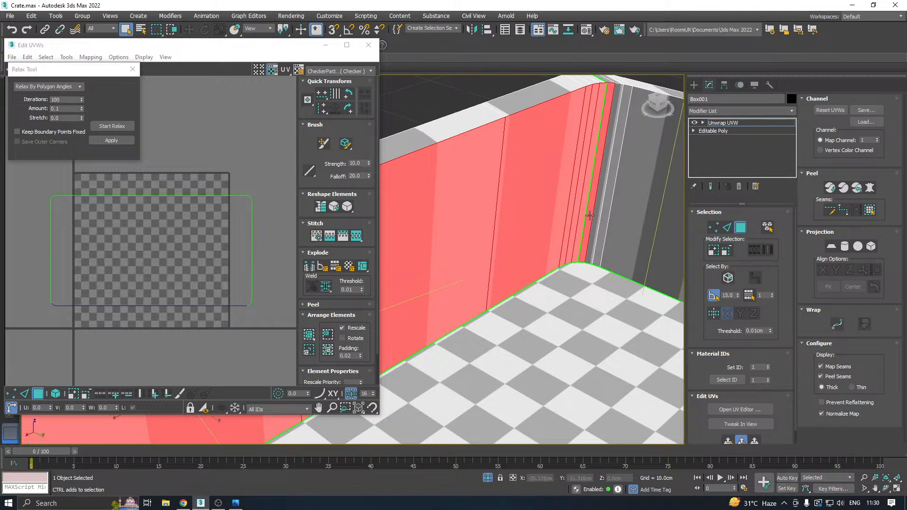
{"action": "left_click", "coordinate": [595, 218], "text": "ctrl"}
{"action": "left_click", "coordinate": [622, 225], "text": "ctrl"}
Add the adjoining inner walls and the narrow rounded faces of the second inner corner to the selection.
{"action": "scroll", "coordinate": [538, 205], "scroll_direction": "down", "scroll_amount": 5}
{"action": "middle_click_drag", "start_coordinate": [537, 205], "coordinate": [638, 206], "text": "alt"}
{"action": "scroll", "coordinate": [487, 209], "scroll_direction": "up", "scroll_amount": 3}
{"action": "left_click", "coordinate": [494, 213], "text": "ctrl"}
{"action": "scroll", "coordinate": [496, 213], "scroll_direction": "down", "scroll_amount": 4}
{"action": "middle_click_drag", "start_coordinate": [495, 213], "coordinate": [476, 179], "text": "alt"}
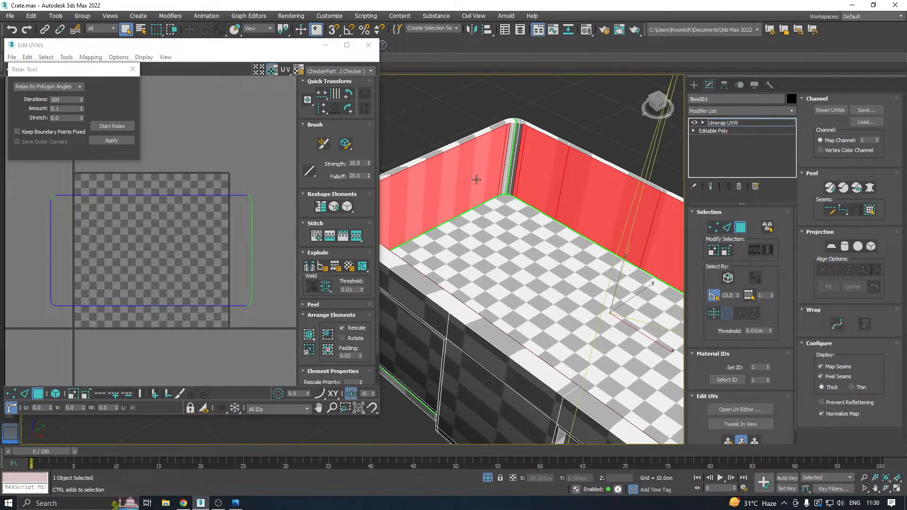
{"action": "scroll", "coordinate": [504, 161], "scroll_direction": "up", "scroll_amount": 4}
{"action": "left_click", "coordinate": [512, 181], "text": "ctrl"}
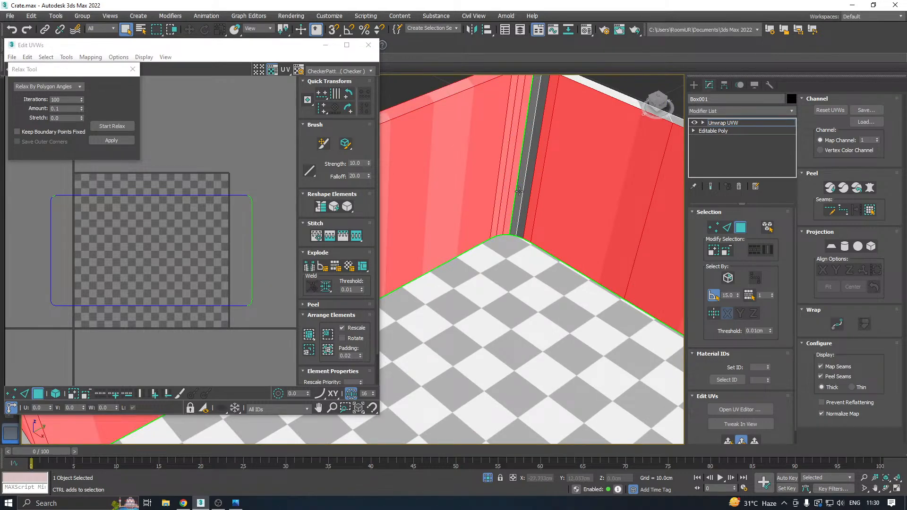
{"action": "left_click", "coordinate": [512, 194], "text": "alt"}
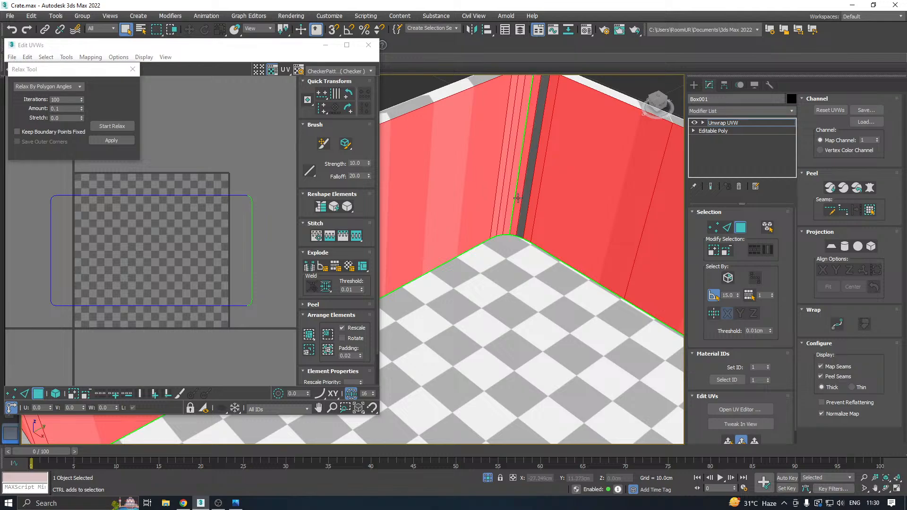
Add the missing rounded faces of the third inner corner, undoing the accidental rim selection.
{"action": "key", "text": "z"}
{"action": "scroll", "coordinate": [543, 205], "scroll_direction": "up", "scroll_amount": 10}
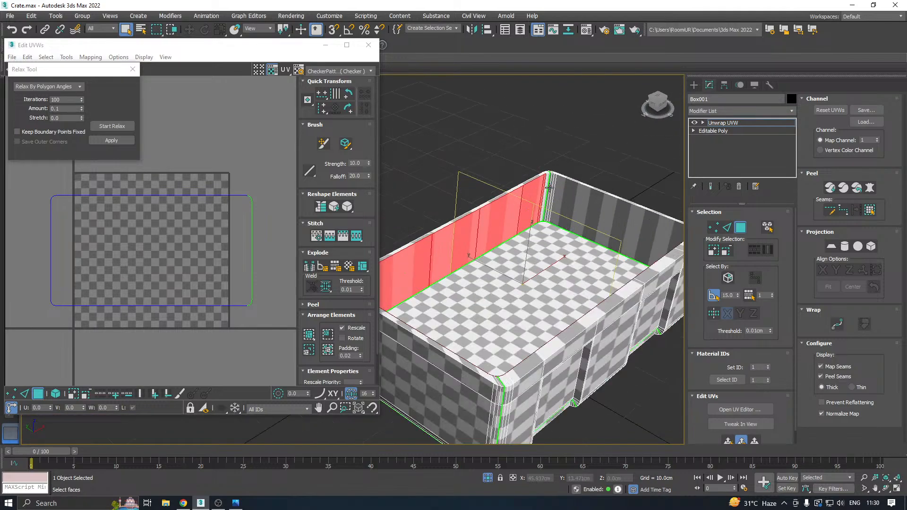
{"action": "scroll", "coordinate": [552, 203], "scroll_direction": "up", "scroll_amount": 2}
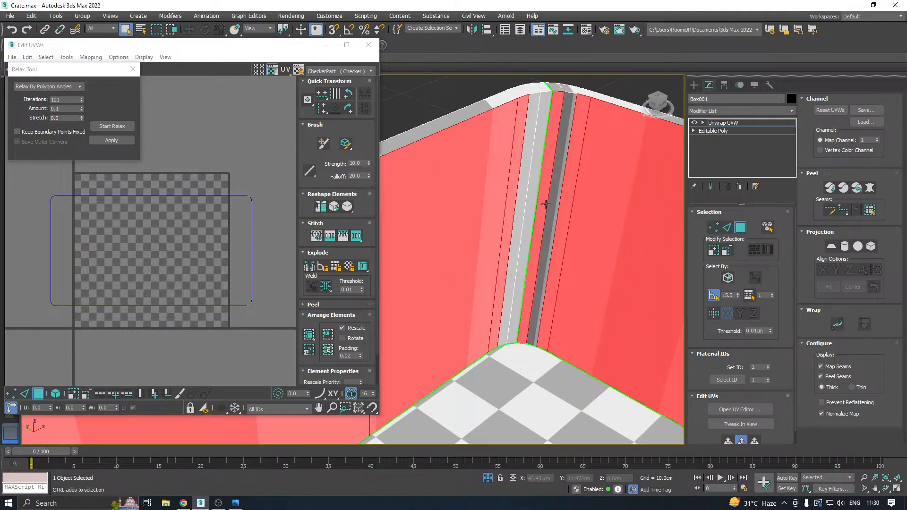
{"action": "left_click", "coordinate": [549, 211], "text": "ctrl"}
{"action": "left_click", "coordinate": [529, 212], "text": "ctrl"}
{"action": "left_click", "coordinate": [519, 211], "text": "ctrl"}
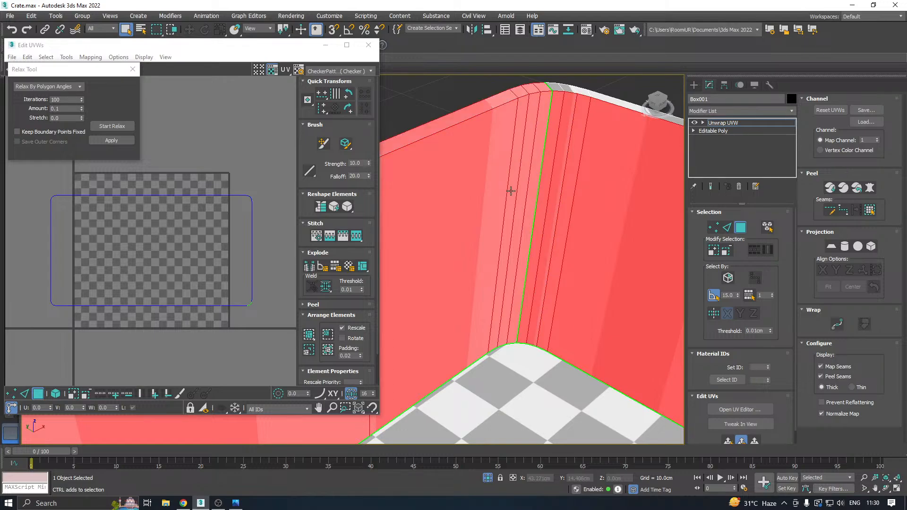
{"action": "left_click", "coordinate": [531, 210], "text": "alt"}
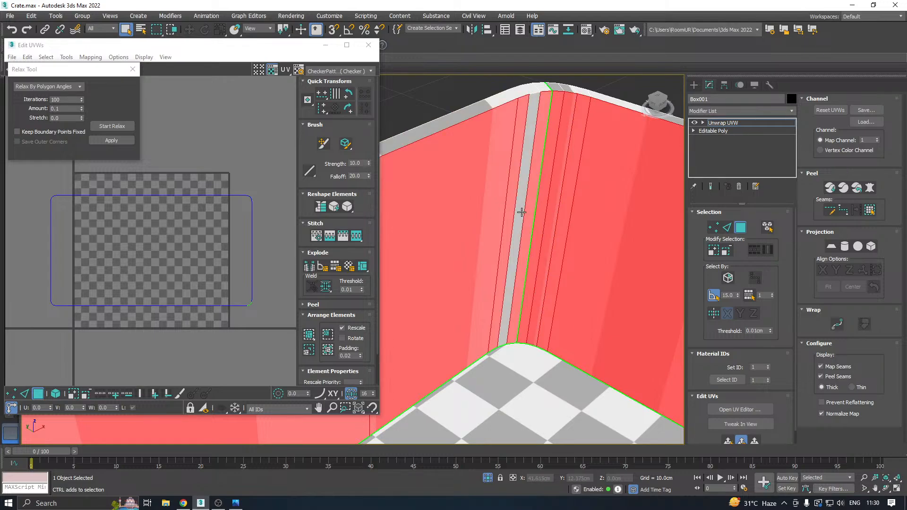
{"action": "left_click", "coordinate": [522, 212], "text": "ctrl"}
Add the rounded faces of the last inner corner and check that all inner walls are selected.
{"action": "scroll", "coordinate": [490, 165], "scroll_direction": "down", "scroll_amount": 5}
{"action": "middle_click_drag", "start_coordinate": [490, 165], "coordinate": [449, 156], "text": "alt"}
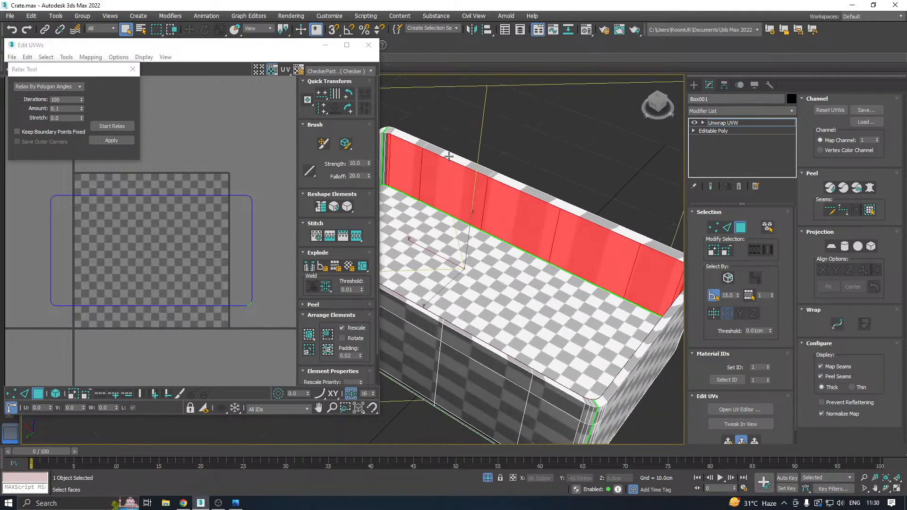
{"action": "middle_click_drag", "start_coordinate": [387, 141], "coordinate": [523, 184]}
{"action": "scroll", "coordinate": [483, 176], "scroll_direction": "up", "scroll_amount": 5}
{"action": "left_click", "coordinate": [493, 186], "text": "ctrl"}
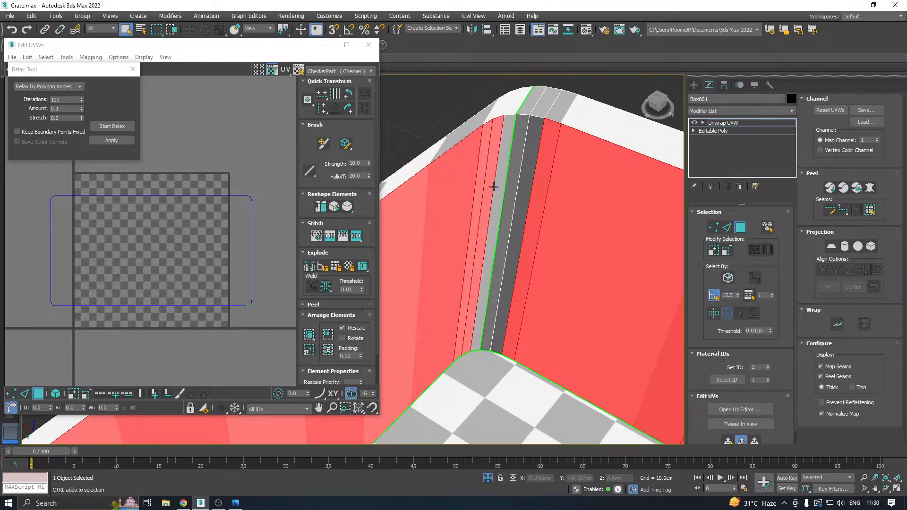
{"action": "left_click", "coordinate": [529, 196], "text": "ctrl"}
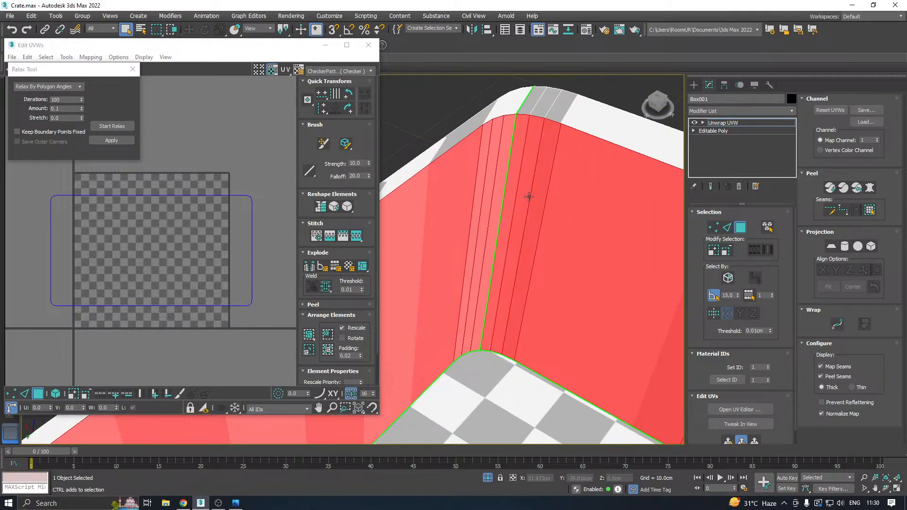
{"action": "middle_click_drag", "start_coordinate": [529, 196], "coordinate": [506, 134], "text": "alt"}
{"action": "scroll", "coordinate": [506, 134], "scroll_direction": "down", "scroll_amount": 4}
{"action": "middle_click_drag", "start_coordinate": [571, 186], "coordinate": [477, 225], "text": "alt"}
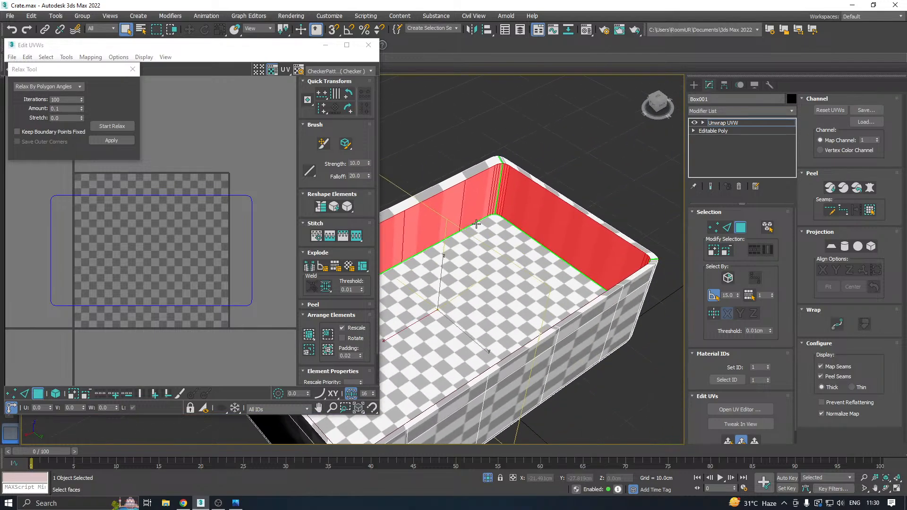
{"action": "middle_click_drag", "start_coordinate": [550, 202], "coordinate": [655, 204], "text": "alt"}
{"action": "middle_click_drag", "start_coordinate": [494, 238], "coordinate": [521, 221], "text": "alt"}
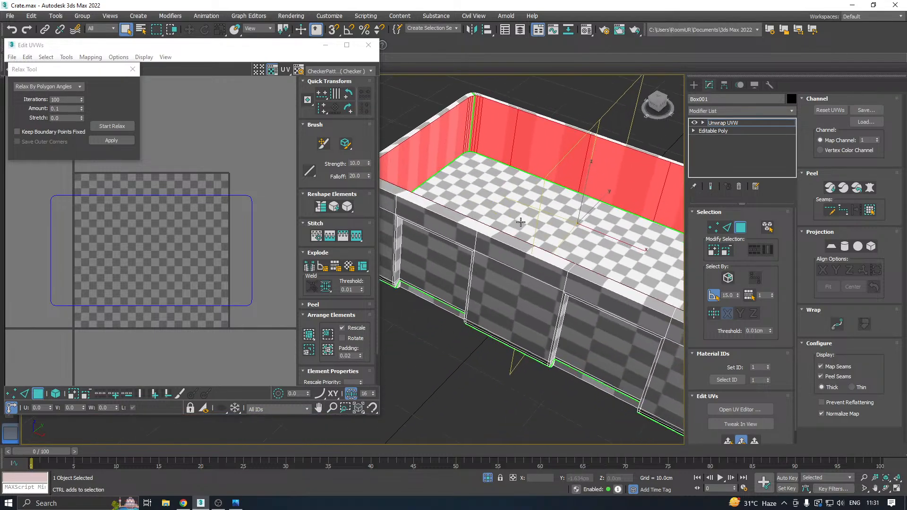
Map the selected inner walls with a cylindrical projection aligned to Z.
{"action": "left_click", "coordinate": [845, 247]}
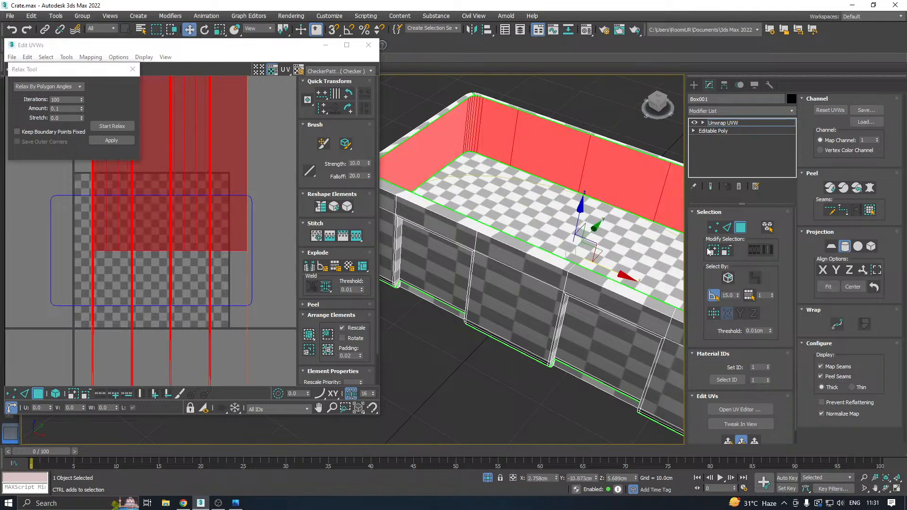
{"action": "left_click", "coordinate": [849, 271]}
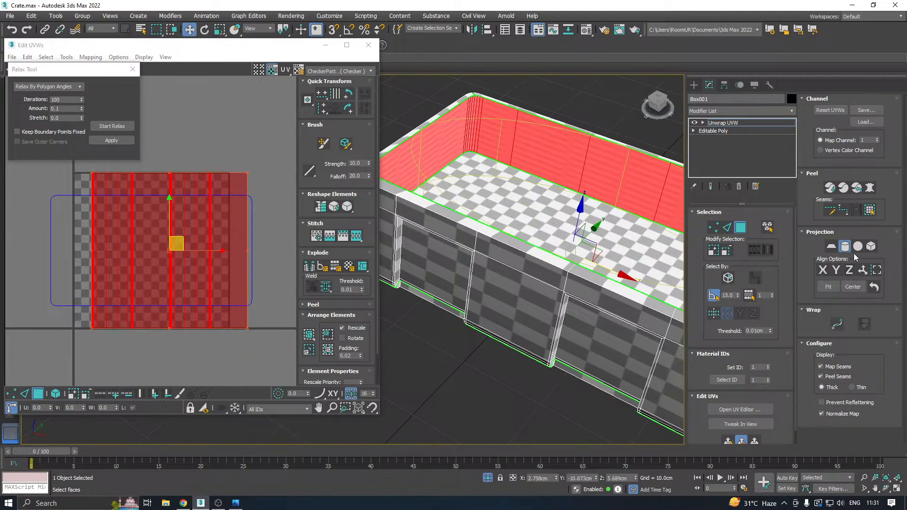
{"action": "left_click", "coordinate": [844, 247]}
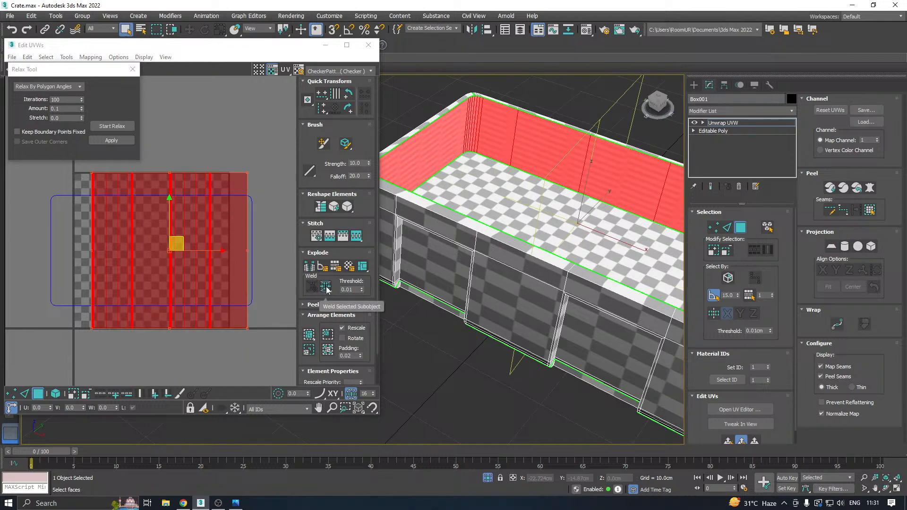
Relax the inner walls' UVs by polygon angles and pack the resulting strip into the UV tile with rescaling on.
{"action": "middle_click_drag", "start_coordinate": [551, 262], "coordinate": [517, 237], "text": "alt"}
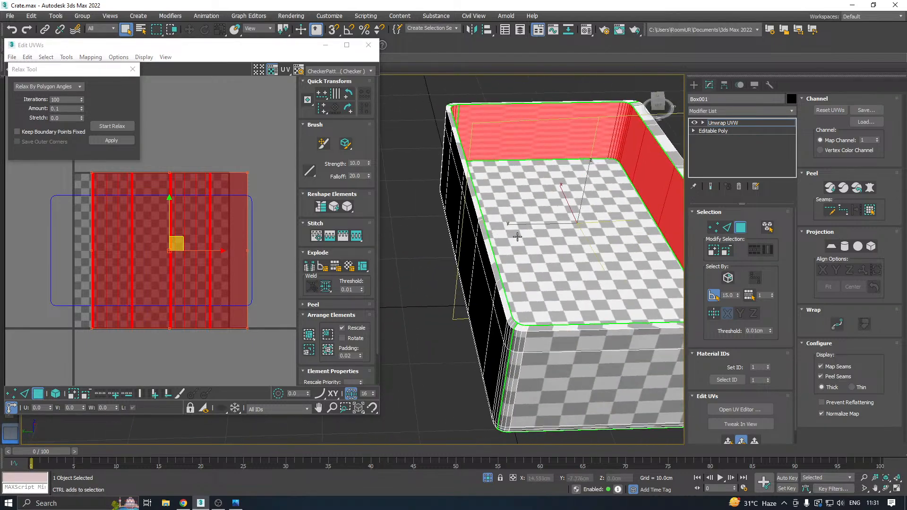
{"action": "left_click", "coordinate": [109, 126]}
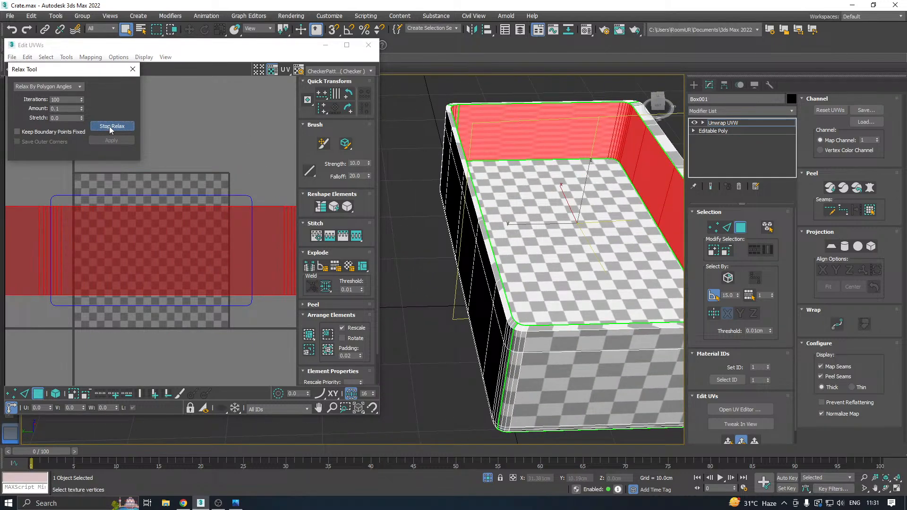
{"action": "left_click", "coordinate": [109, 126]}
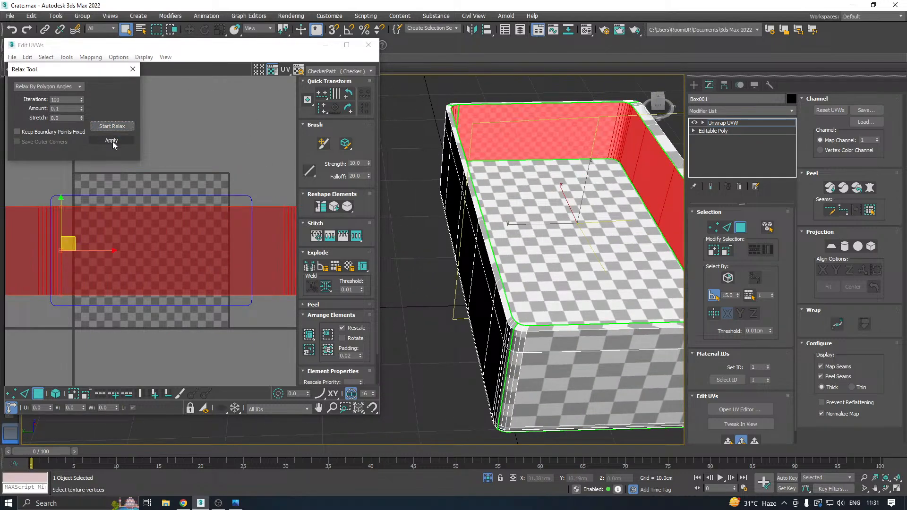
{"action": "left_click", "coordinate": [316, 339]}
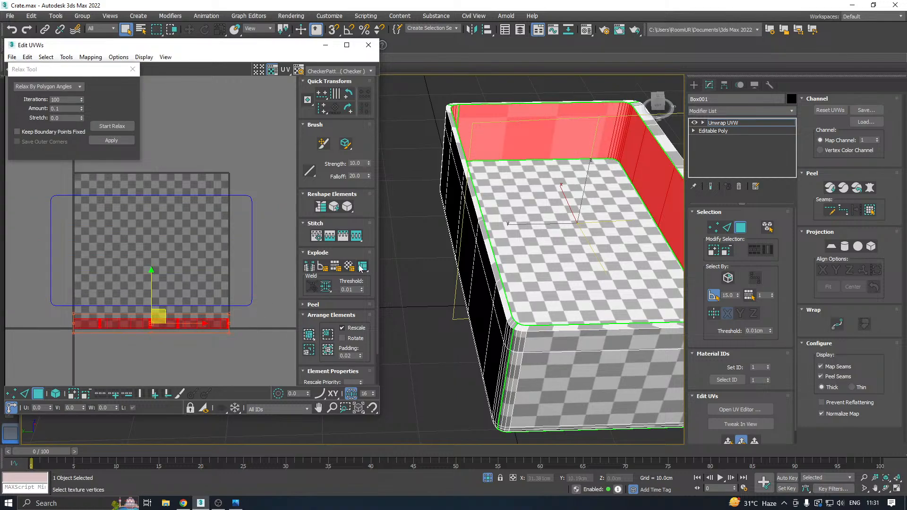
Select the crate's top rim faces and map them with a planar projection aligned to Z.
{"action": "middle_click_drag", "start_coordinate": [597, 257], "coordinate": [708, 283]}
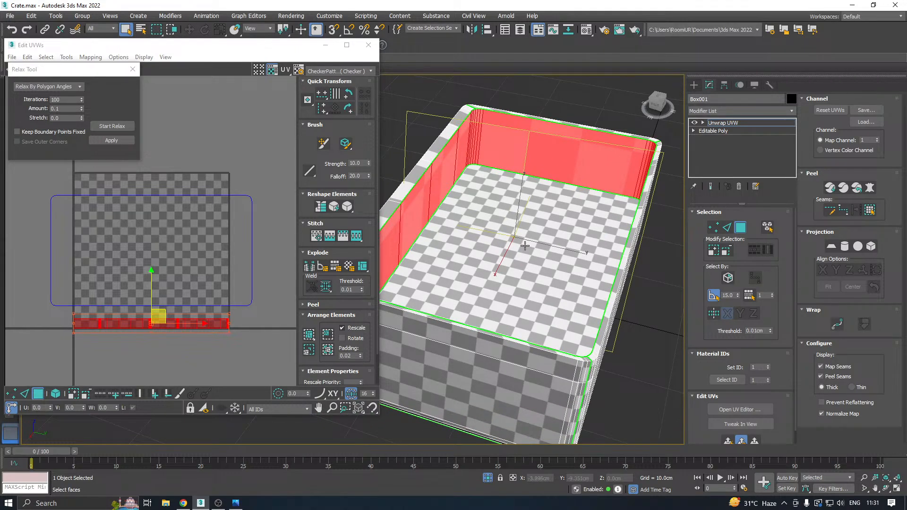
{"action": "left_click", "coordinate": [433, 160]}
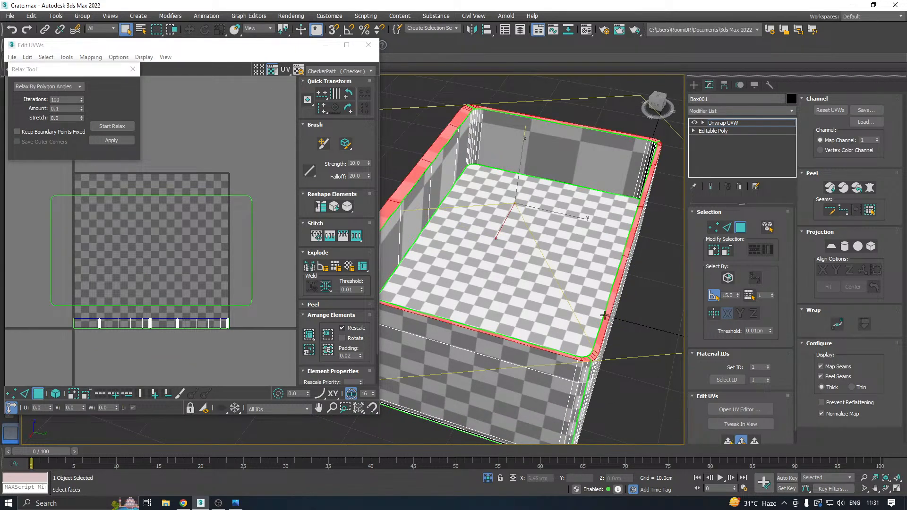
{"action": "left_click", "coordinate": [728, 441]}
{"action": "middle_click_drag", "start_coordinate": [518, 218], "coordinate": [571, 216]}
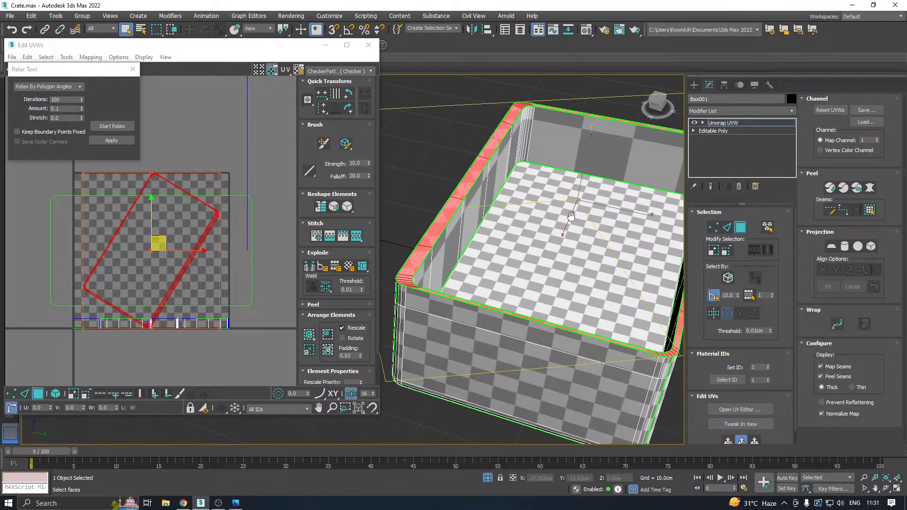
{"action": "left_click", "coordinate": [831, 247]}
{"action": "left_click", "coordinate": [831, 247]}
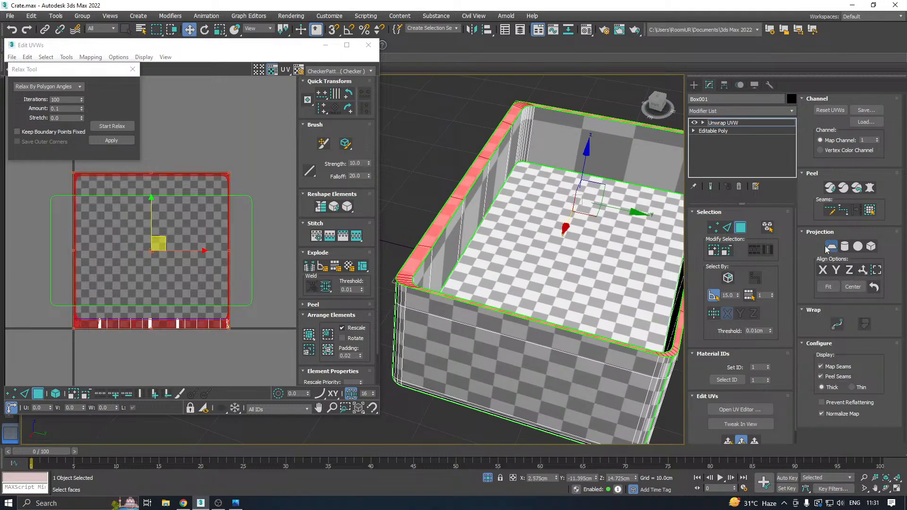
Relax the top rim's UVs by polygon angles and move them below the UV tile.
{"action": "left_click", "coordinate": [106, 125]}
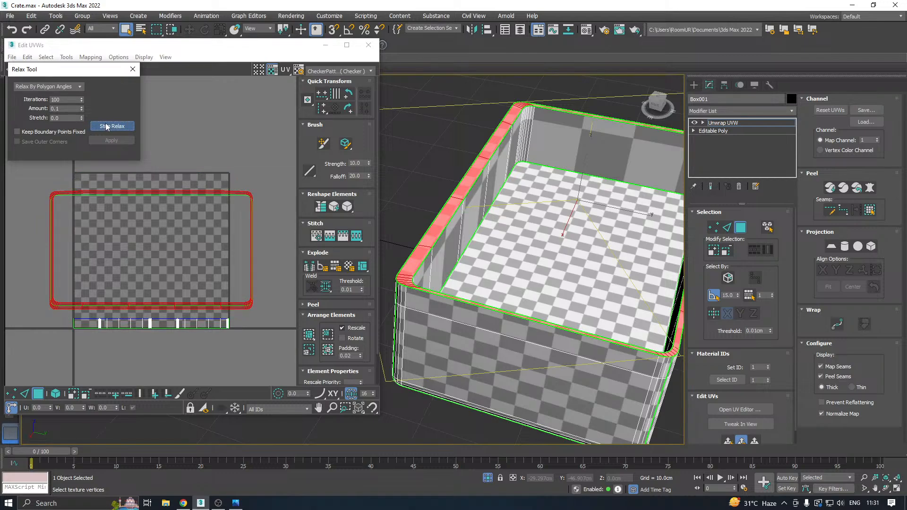
{"action": "left_click", "coordinate": [107, 126]}
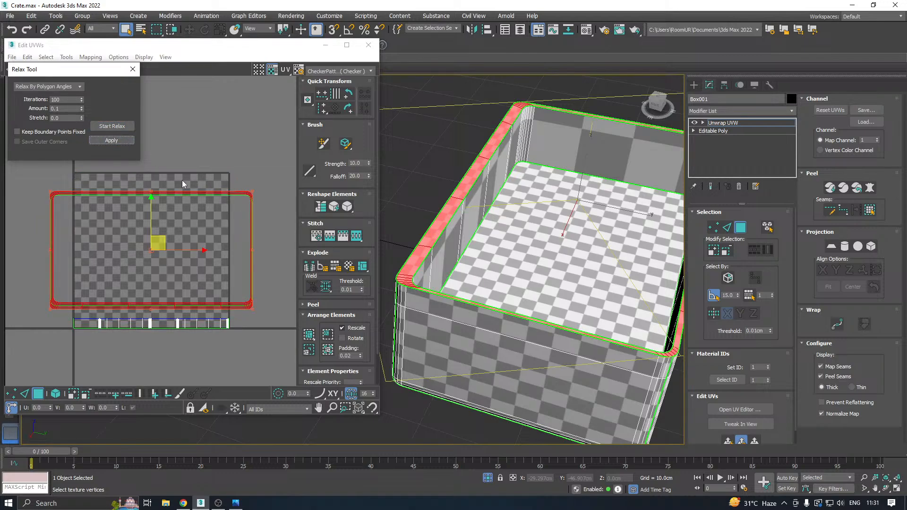
{"action": "scroll", "coordinate": [181, 226], "scroll_direction": "down", "scroll_amount": 3}
{"action": "left_click_drag", "start_coordinate": [175, 229], "coordinate": [151, 343]}
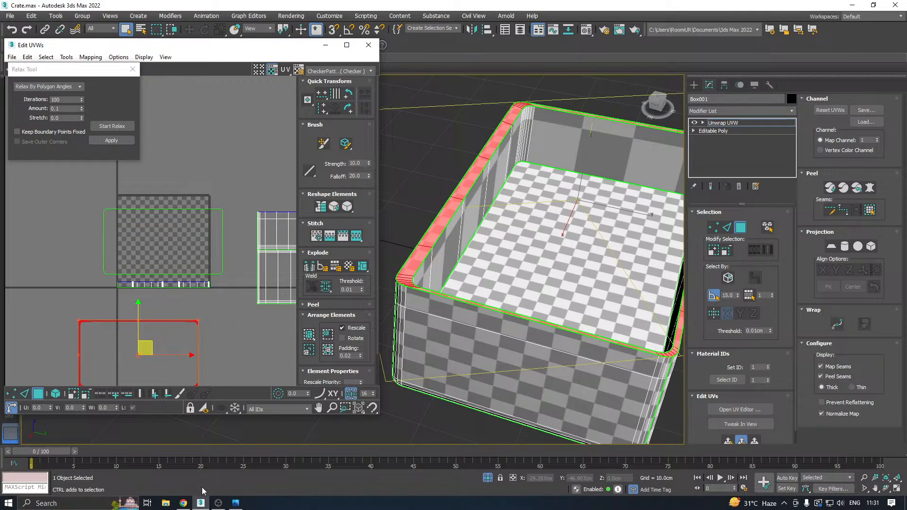
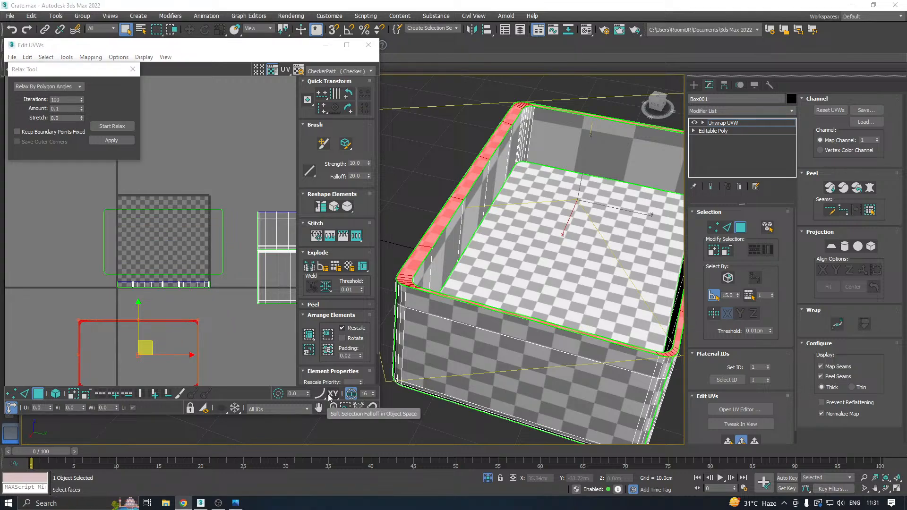
Select the crate's outer bottom faces and grow the selection twice to include the surrounding bottom edge faces.
{"action": "middle_click_drag", "start_coordinate": [525, 284], "coordinate": [534, 233], "text": "alt"}
{"action": "left_click", "coordinate": [520, 256]}
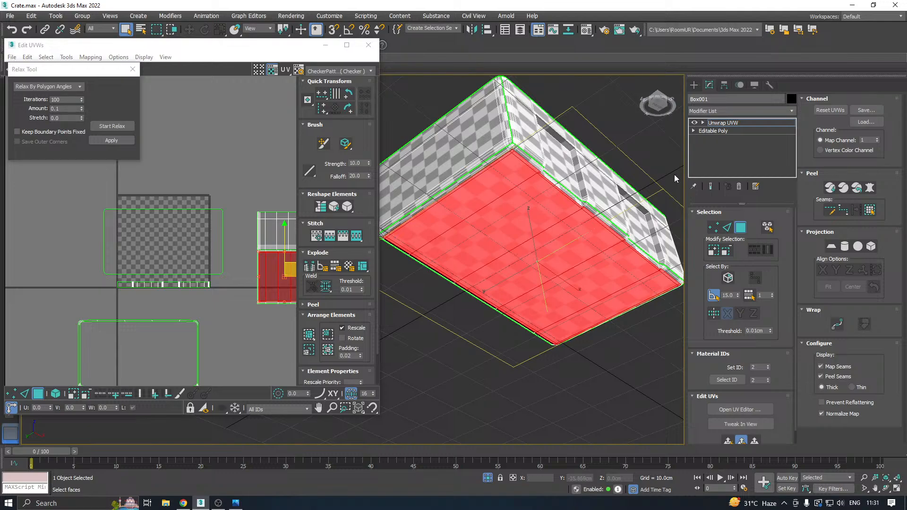
{"action": "scroll", "coordinate": [515, 148], "scroll_direction": "up", "scroll_amount": 3}
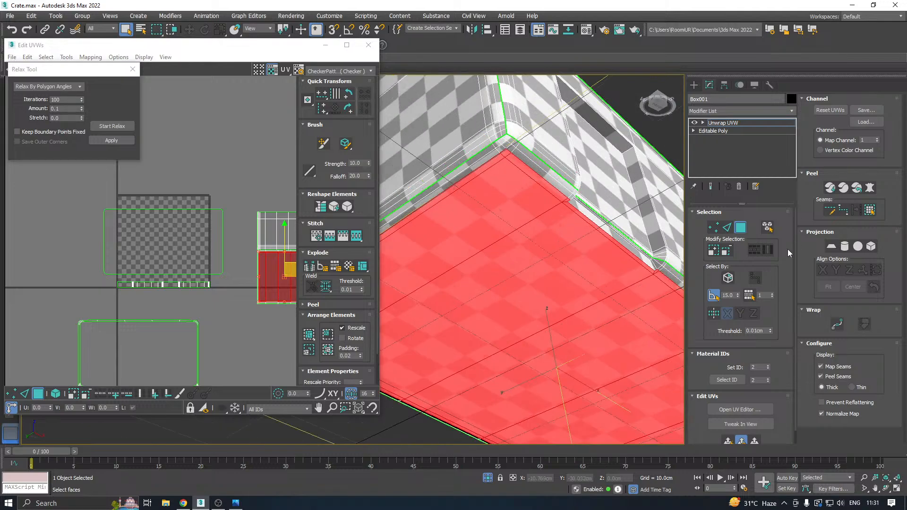
{"action": "left_click", "coordinate": [714, 250]}
{"action": "left_click", "coordinate": [714, 251]}
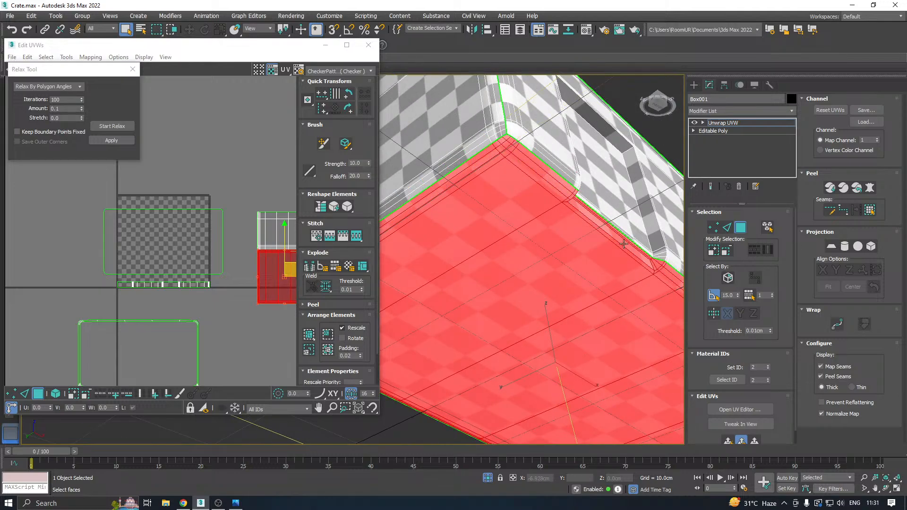
{"action": "middle_click_drag", "start_coordinate": [623, 244], "coordinate": [593, 226], "text": "alt"}
{"action": "scroll", "coordinate": [574, 242], "scroll_direction": "down", "scroll_amount": 3}
Apply a quick planar map to the selected bottom faces and relax their UVs by polygon angles.
{"action": "left_click", "coordinate": [728, 441]}
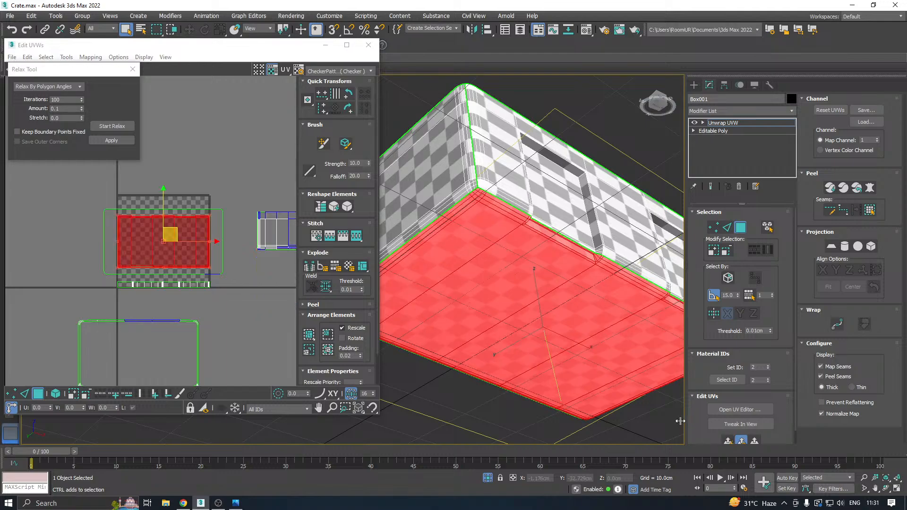
{"action": "left_click", "coordinate": [108, 126]}
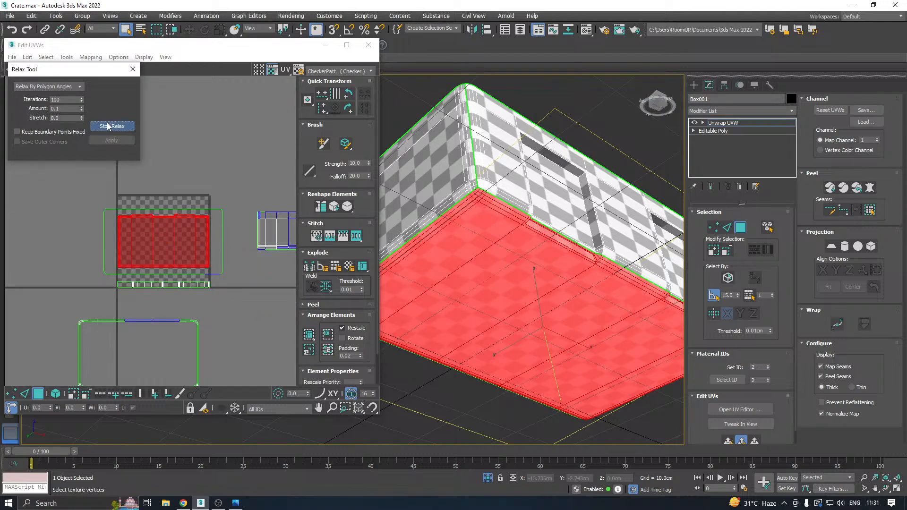
{"action": "left_click", "coordinate": [109, 126]}
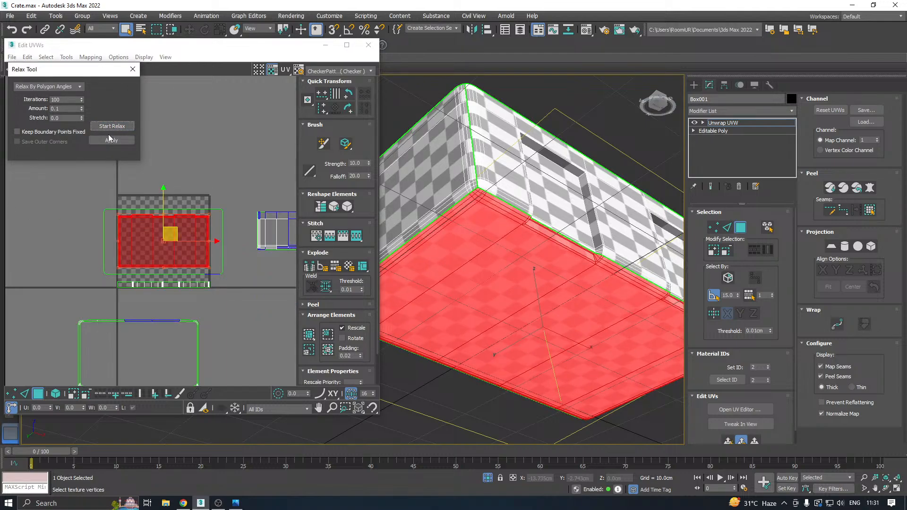
{"action": "left_click", "coordinate": [111, 140]}
{"action": "scroll", "coordinate": [508, 216], "scroll_direction": "up", "scroll_amount": 4}
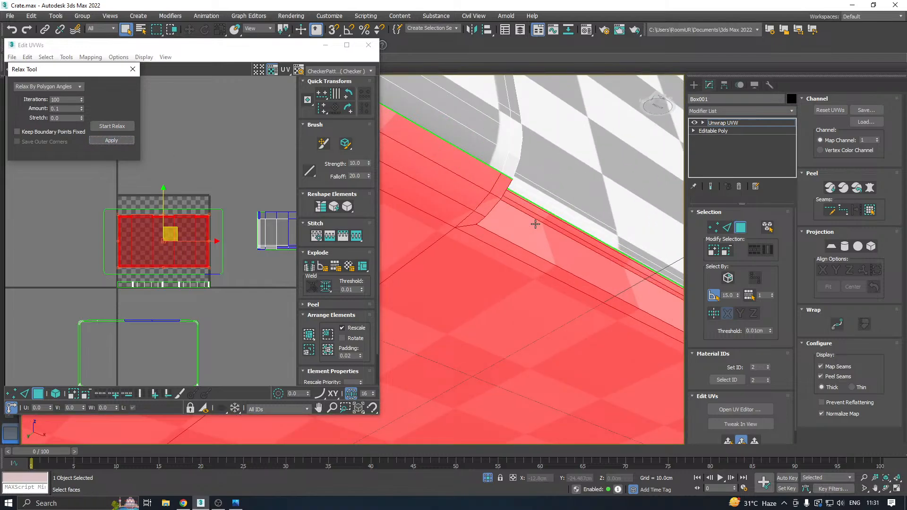
{"action": "scroll", "coordinate": [141, 225], "scroll_direction": "up", "scroll_amount": 3}
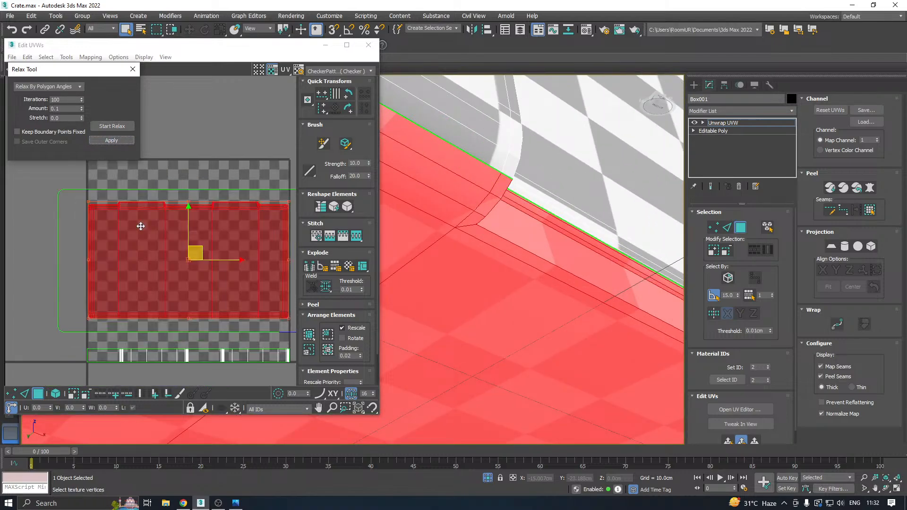
Move the bottom's UV island clear of the UV tile, below and to the right of it.
{"action": "scroll", "coordinate": [155, 191], "scroll_direction": "down", "scroll_amount": 4}
{"action": "scroll", "coordinate": [186, 220], "scroll_direction": "down", "scroll_amount": 2}
{"action": "left_click_drag", "start_coordinate": [158, 208], "coordinate": [233, 272]}
{"action": "scroll", "coordinate": [240, 275], "scroll_direction": "up", "scroll_amount": 3}
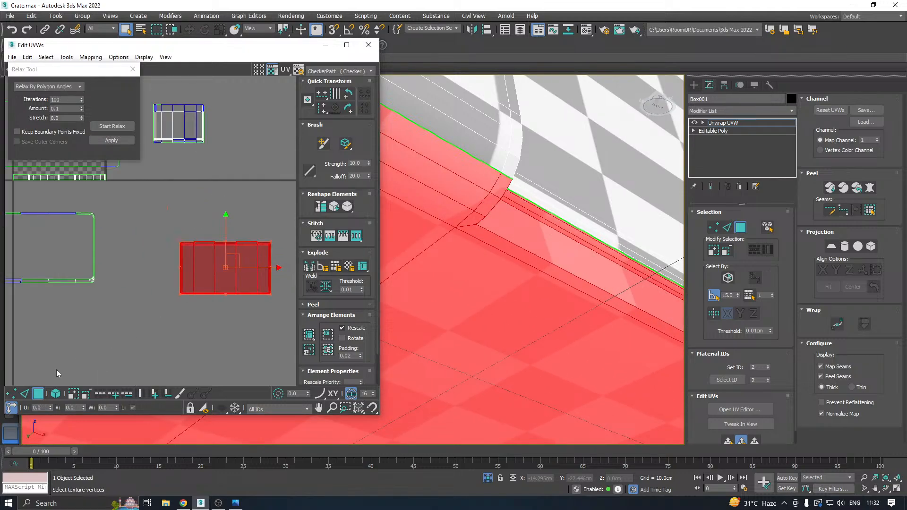
Select the vertical edges at one corner of the lower side recess and detach their UV vertices.
{"action": "left_click", "coordinate": [24, 393]}
{"action": "scroll", "coordinate": [188, 256], "scroll_direction": "up", "scroll_amount": 5}
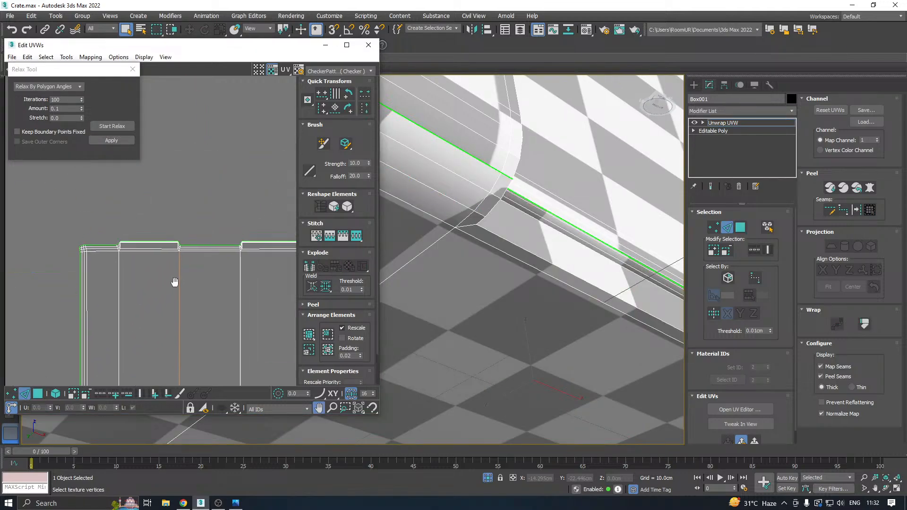
{"action": "scroll", "coordinate": [123, 260], "scroll_direction": "up", "scroll_amount": 6}
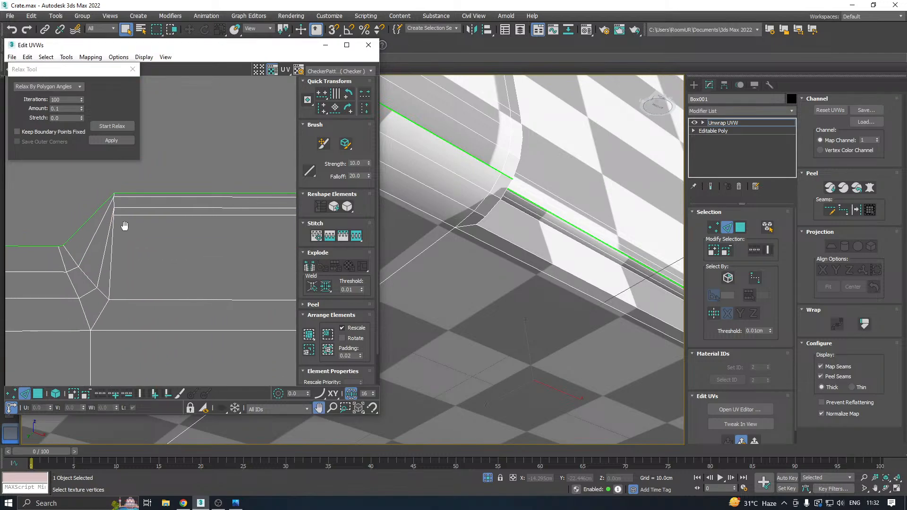
{"action": "scroll", "coordinate": [139, 216], "scroll_direction": "up", "scroll_amount": 2}
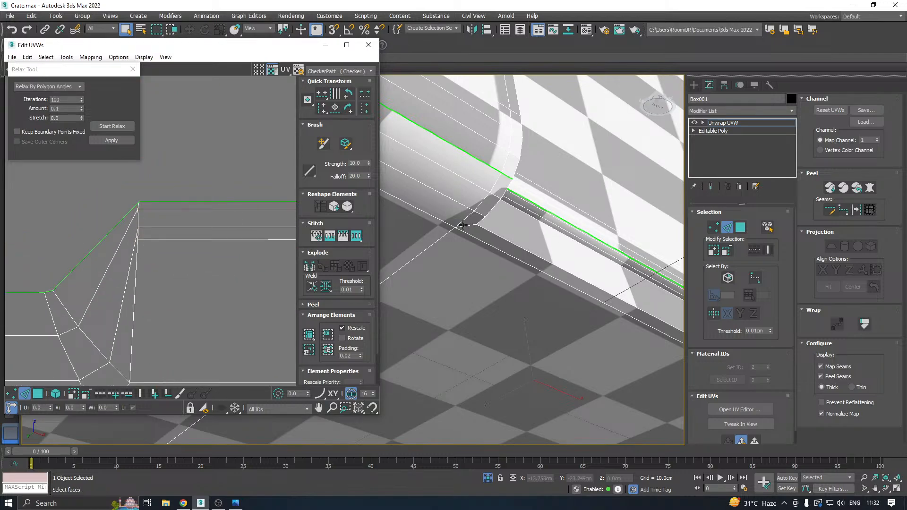
{"action": "left_click", "coordinate": [463, 225]}
{"action": "middle_click_drag", "start_coordinate": [551, 222], "coordinate": [477, 227], "text": "alt"}
{"action": "left_click", "coordinate": [468, 206]}
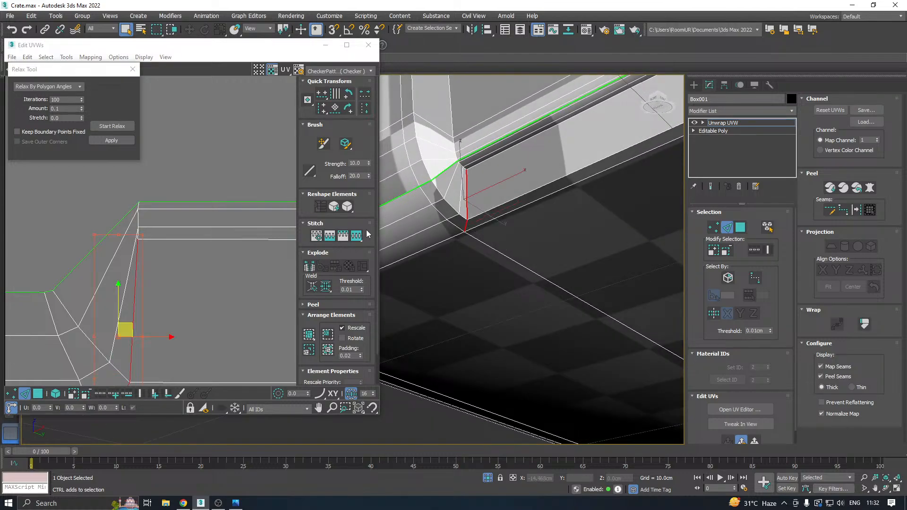
{"action": "right_click", "coordinate": [123, 334]}
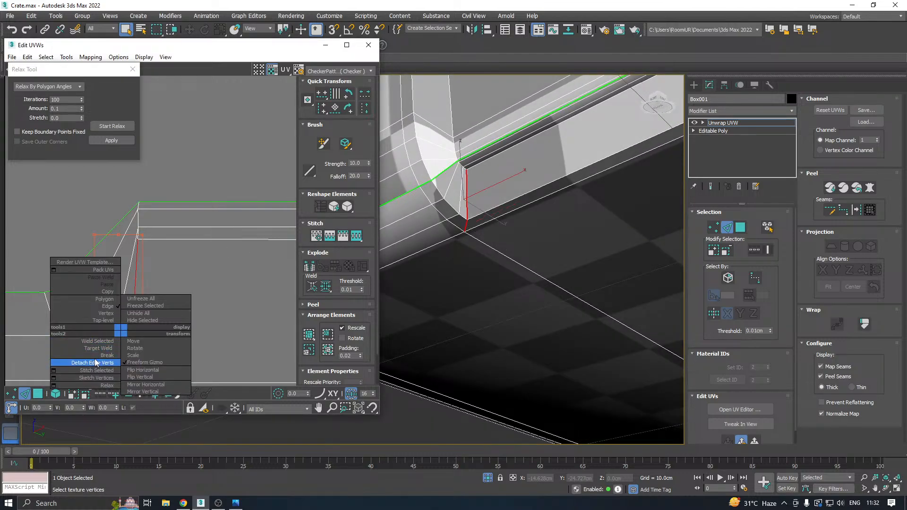
{"action": "left_click", "coordinate": [92, 361]}
Select the bottom island's faces and relax them by polygon angles with the vertical recess seam split.
{"action": "left_click", "coordinate": [38, 395]}
{"action": "key", "text": "ctrl+a"}
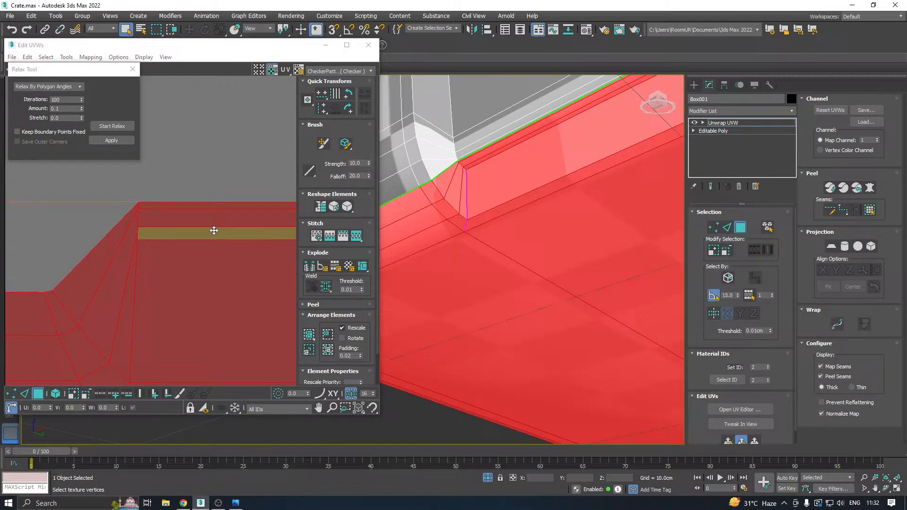
{"action": "left_click", "coordinate": [109, 126]}
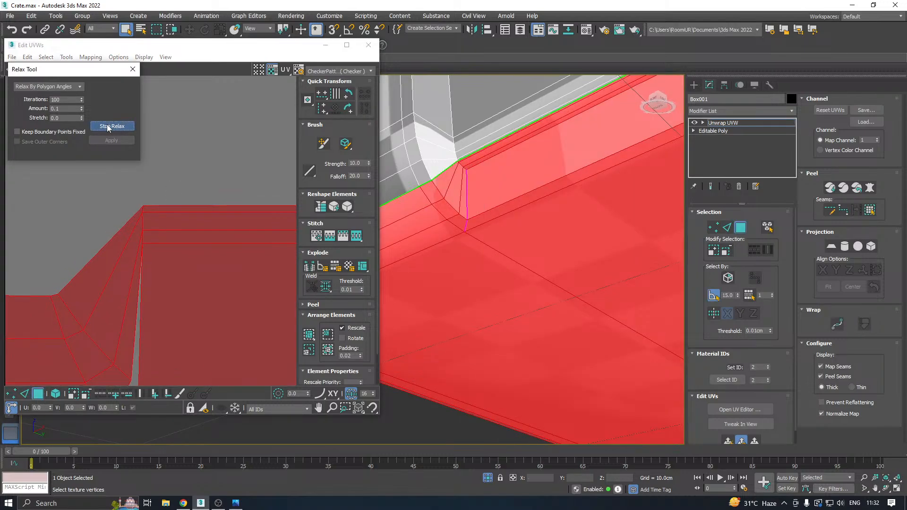
{"action": "left_click", "coordinate": [109, 127]}
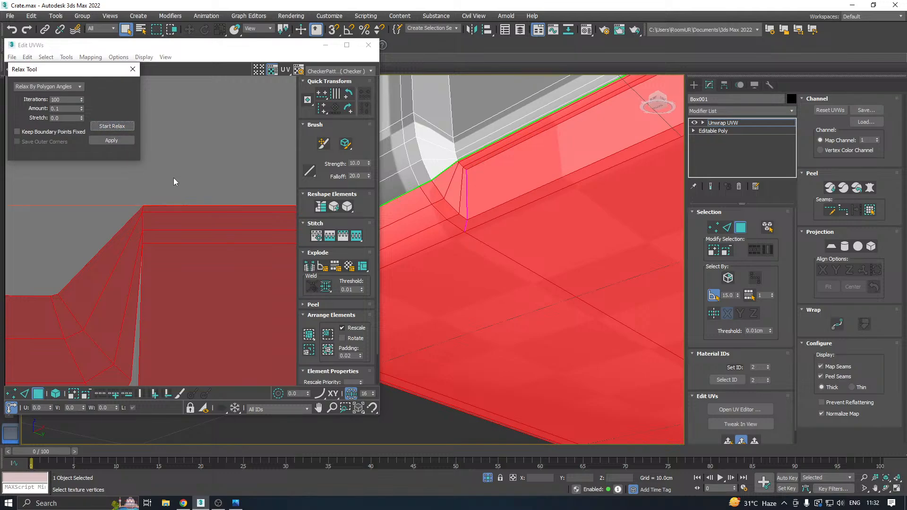
Break the UVs along the short bevel edges that continue up from the recess's vertical seam.
{"action": "left_click", "coordinate": [727, 229]}
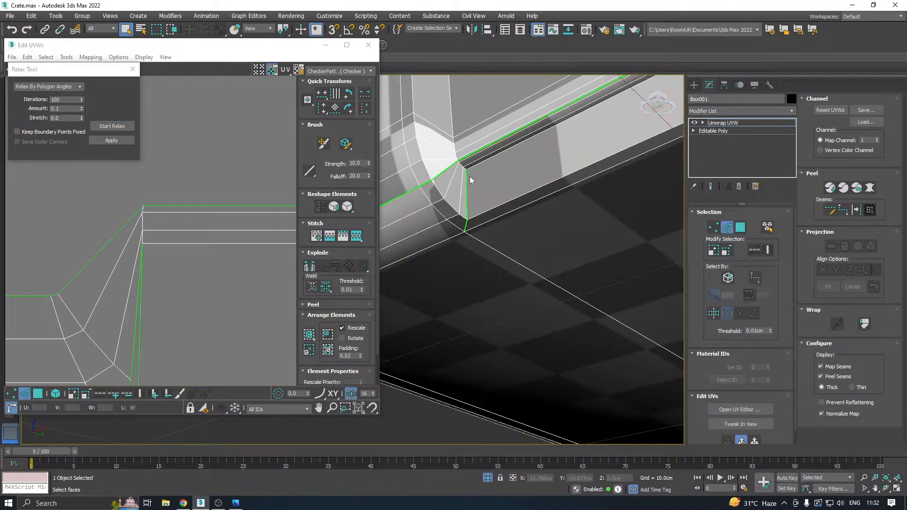
{"action": "scroll", "coordinate": [456, 166], "scroll_direction": "up", "scroll_amount": 3}
{"action": "left_click", "coordinate": [467, 179]}
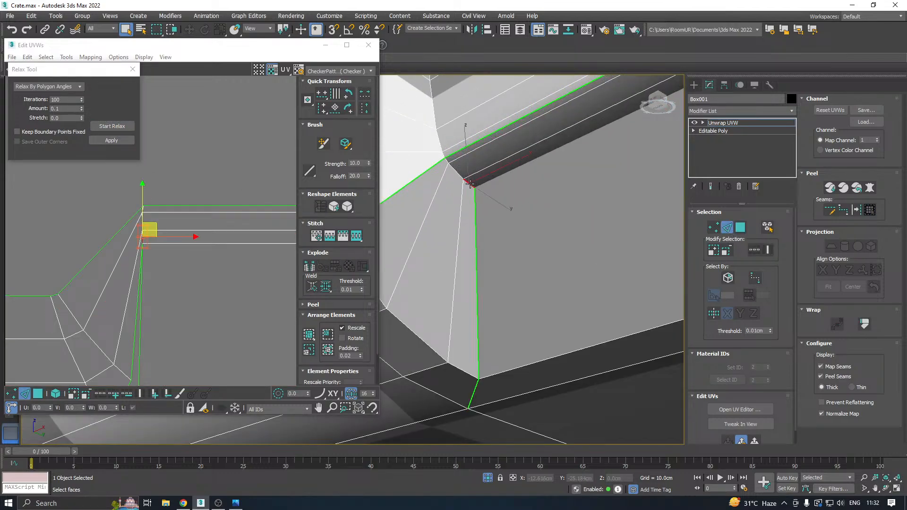
{"action": "scroll", "coordinate": [446, 159], "scroll_direction": "up", "scroll_amount": 2}
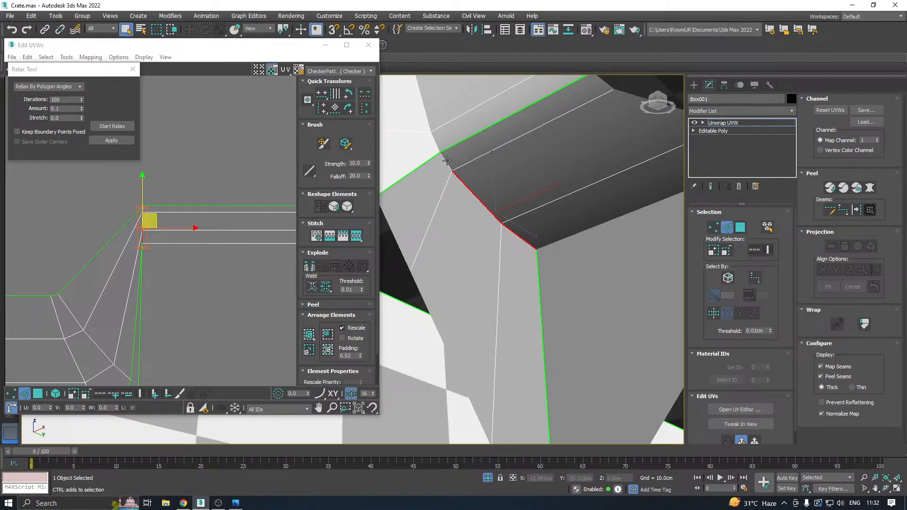
{"action": "left_click", "coordinate": [446, 160], "text": "ctrl"}
{"action": "right_click", "coordinate": [151, 228]}
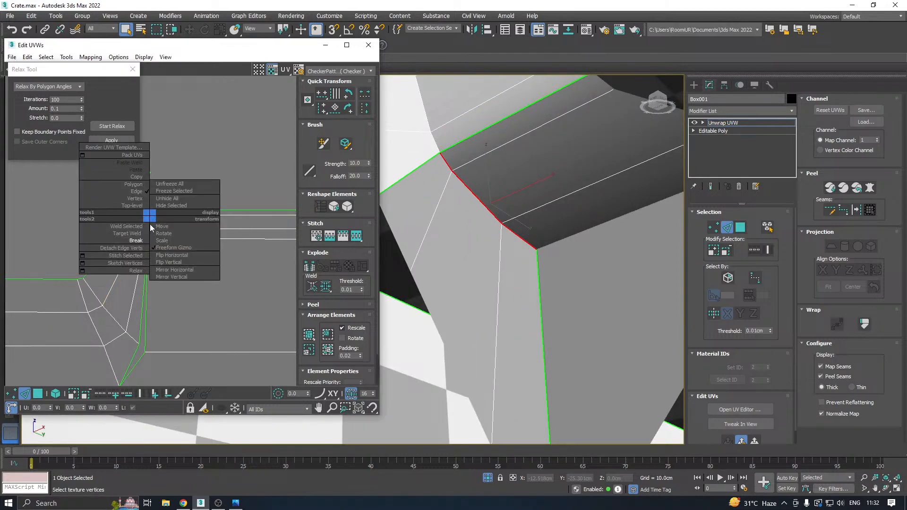
{"action": "left_click", "coordinate": [134, 241]}
Relax the bottom faces by polygon angles again with the additional bevel-edge seam.
{"action": "left_click", "coordinate": [38, 394]}
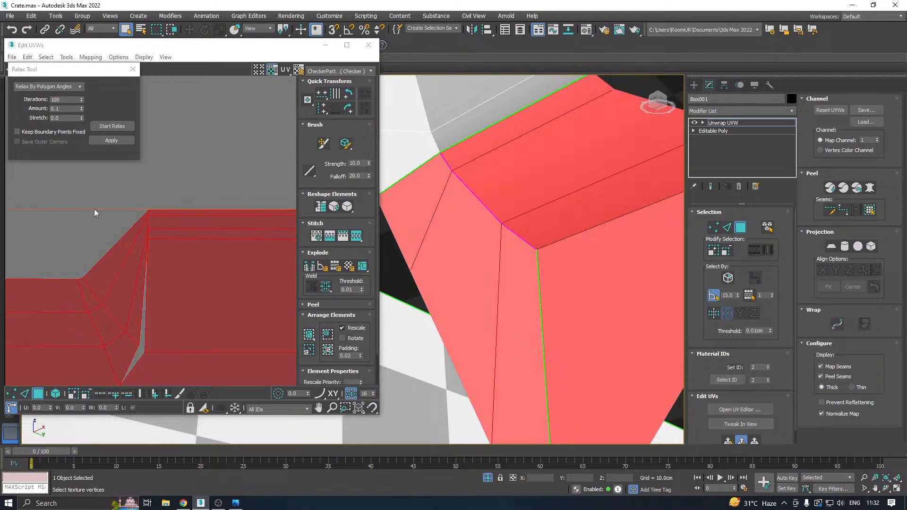
{"action": "left_click", "coordinate": [109, 127]}
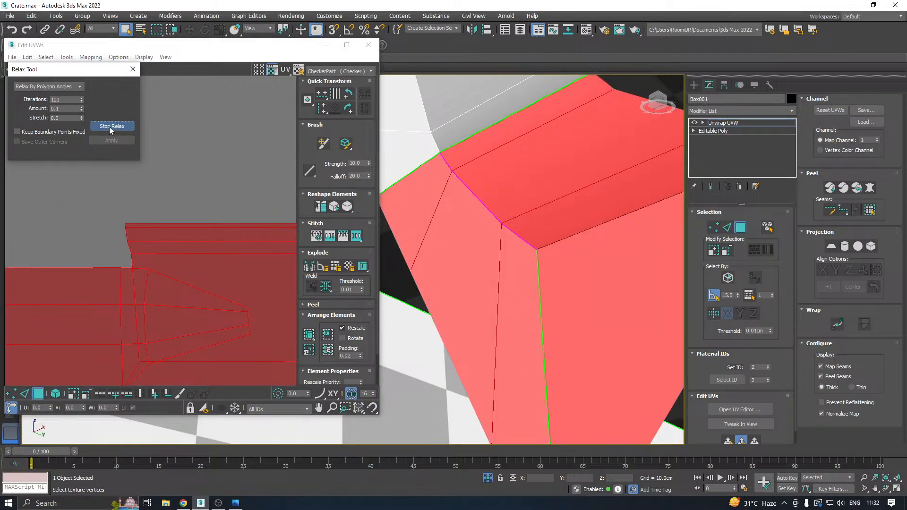
{"action": "left_click", "coordinate": [109, 127]}
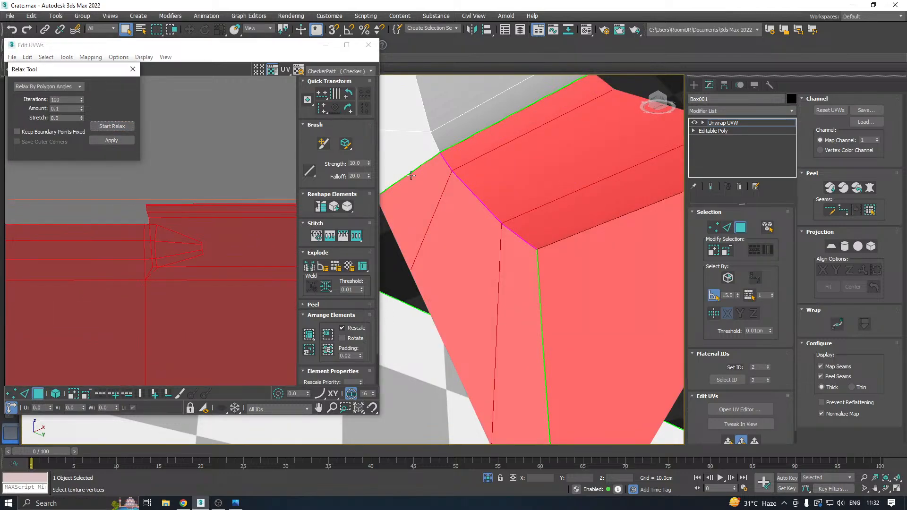
Remap the selected bottom faces with a quick planar map and relax them by polygon angles.
{"action": "middle_click_drag", "start_coordinate": [411, 176], "coordinate": [483, 222], "text": "alt"}
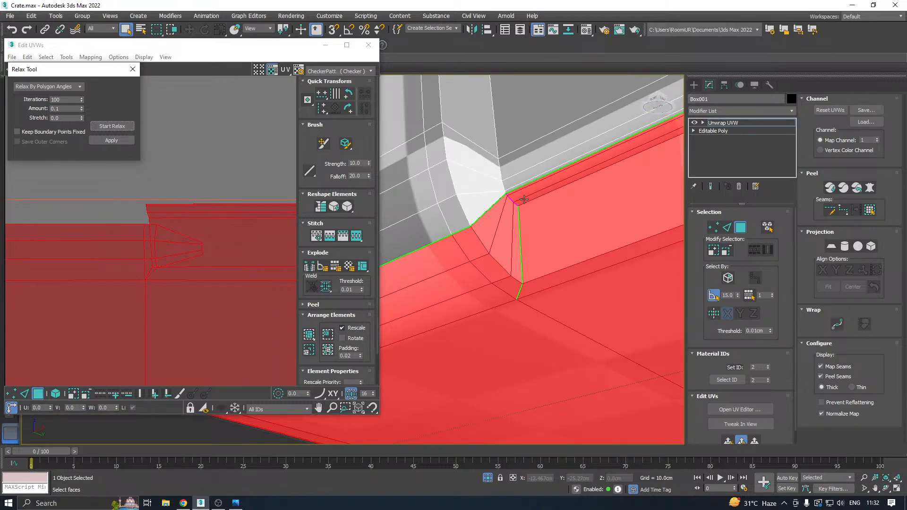
{"action": "left_click", "coordinate": [736, 440]}
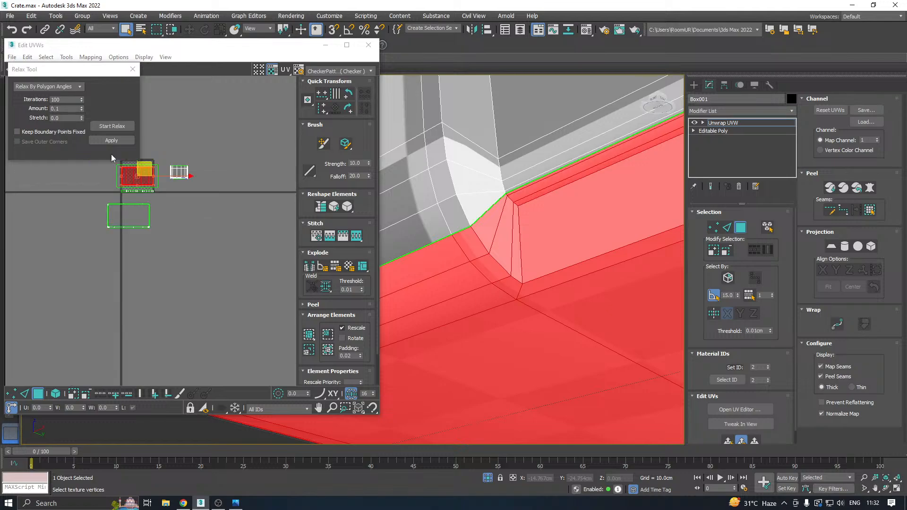
{"action": "left_click", "coordinate": [118, 127]}
{"action": "left_click", "coordinate": [118, 129]}
Remove the first lower recess's near corner, vertical wall and bevel faces from the bottom selection.
{"action": "scroll", "coordinate": [430, 239], "scroll_direction": "down", "scroll_amount": 5}
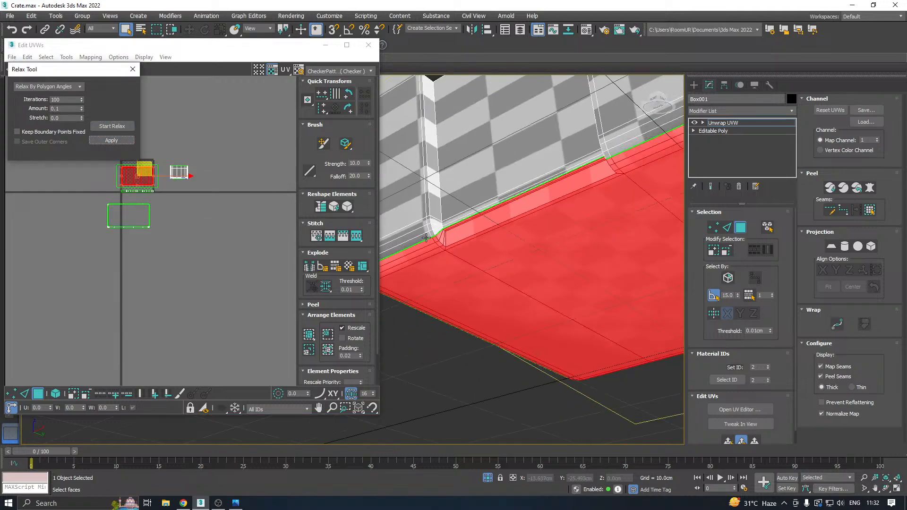
{"action": "middle_click_drag", "start_coordinate": [425, 238], "coordinate": [491, 173], "text": "alt"}
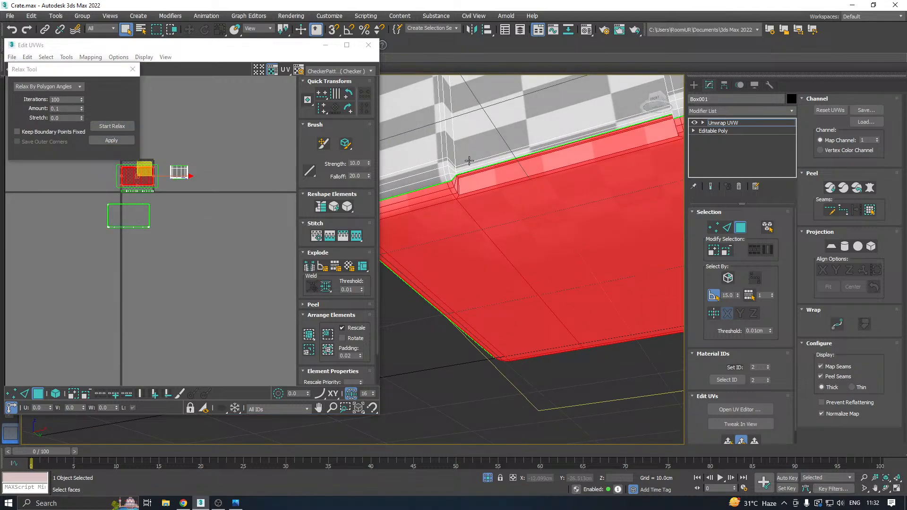
{"action": "scroll", "coordinate": [475, 180], "scroll_direction": "up", "scroll_amount": 4}
{"action": "left_click", "coordinate": [455, 188], "text": "alt"}
{"action": "left_click", "coordinate": [467, 185], "text": "alt"}
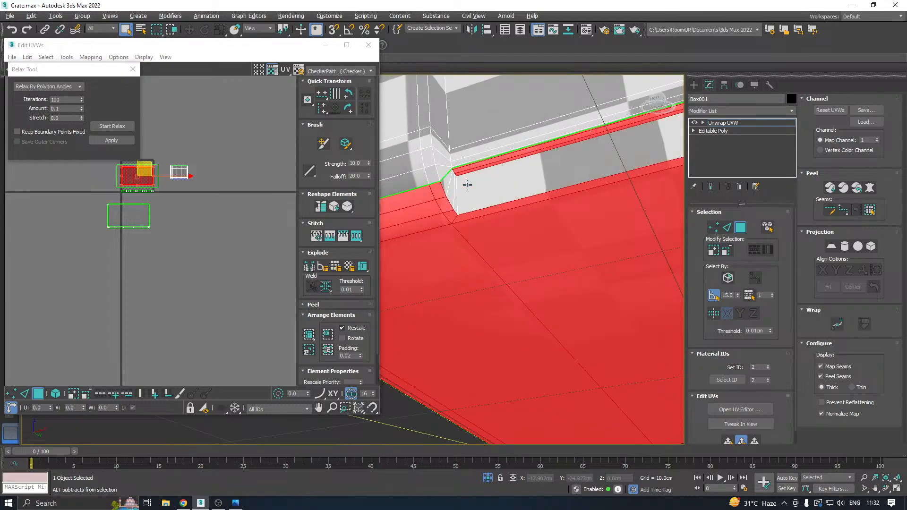
{"action": "left_click", "coordinate": [467, 170], "text": "alt"}
{"action": "scroll", "coordinate": [462, 166], "scroll_direction": "up", "scroll_amount": 5}
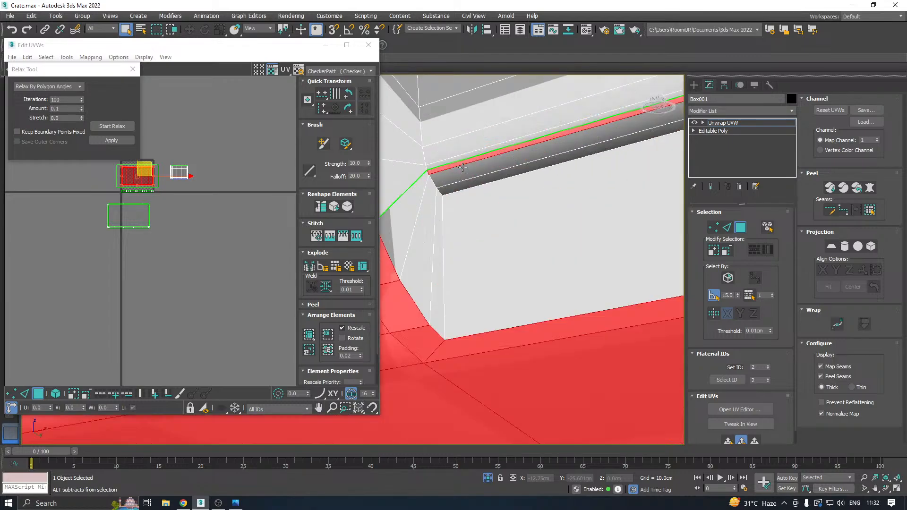
{"action": "left_click", "coordinate": [453, 160], "text": "alt"}
{"action": "scroll", "coordinate": [406, 176], "scroll_direction": "down", "scroll_amount": 6}
{"action": "scroll", "coordinate": [465, 168], "scroll_direction": "down", "scroll_amount": 3}
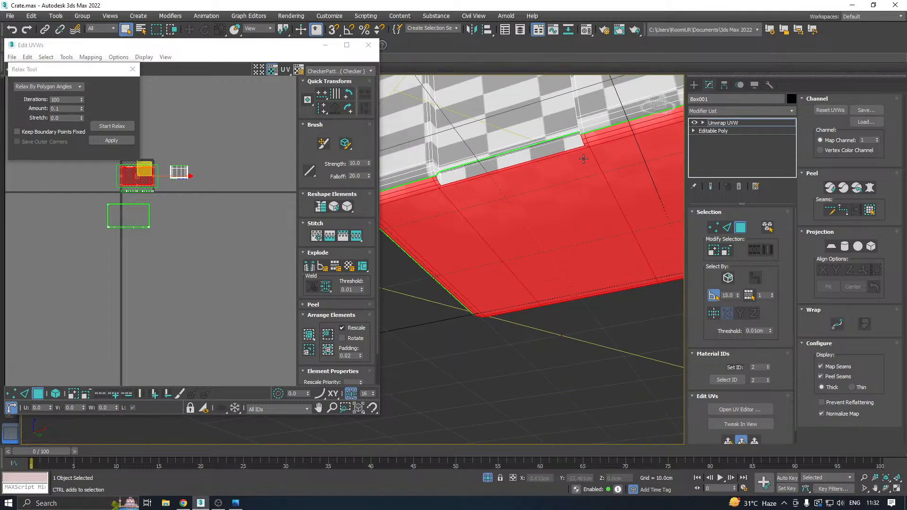
Deselect the first recess's far corner face and the neighbouring recess's vertical wall and bevel faces.
{"action": "middle_click_drag", "start_coordinate": [582, 160], "coordinate": [520, 216], "text": "alt"}
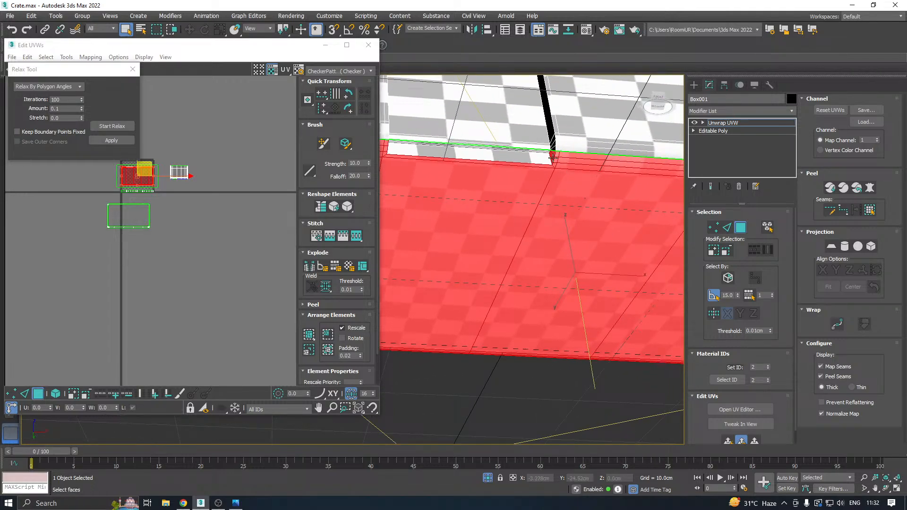
{"action": "scroll", "coordinate": [552, 157], "scroll_direction": "up", "scroll_amount": 5}
{"action": "left_click", "coordinate": [552, 155], "text": "alt"}
{"action": "scroll", "coordinate": [491, 177], "scroll_direction": "down", "scroll_amount": 7}
{"action": "scroll", "coordinate": [609, 182], "scroll_direction": "up", "scroll_amount": 5}
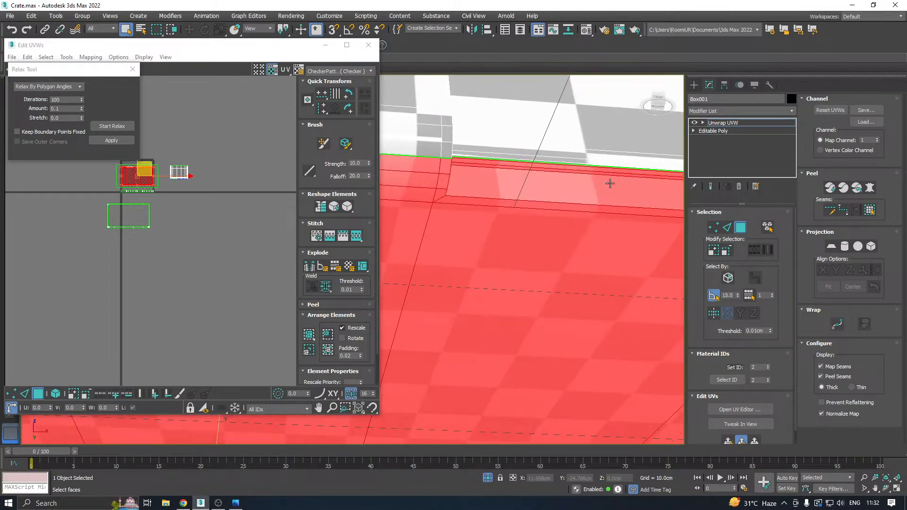
{"action": "left_click", "coordinate": [608, 182], "text": "alt"}
{"action": "scroll", "coordinate": [597, 172], "scroll_direction": "up", "scroll_amount": 3}
{"action": "left_click", "coordinate": [597, 172], "text": "alt"}
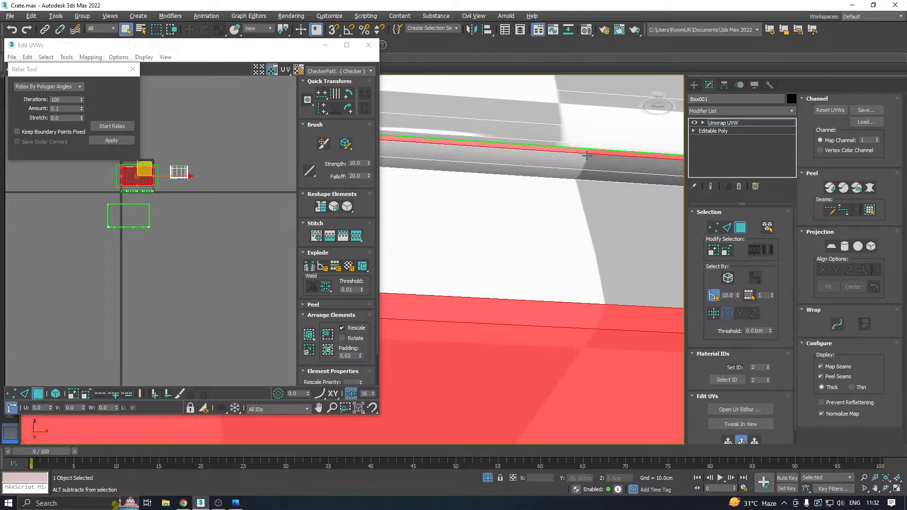
{"action": "left_click", "coordinate": [587, 153], "text": "alt"}
{"action": "scroll", "coordinate": [587, 153], "scroll_direction": "down", "scroll_amount": 5}
{"action": "middle_click_drag", "start_coordinate": [592, 156], "coordinate": [551, 204], "text": "alt"}
{"action": "scroll", "coordinate": [421, 208], "scroll_direction": "down", "scroll_amount": 3}
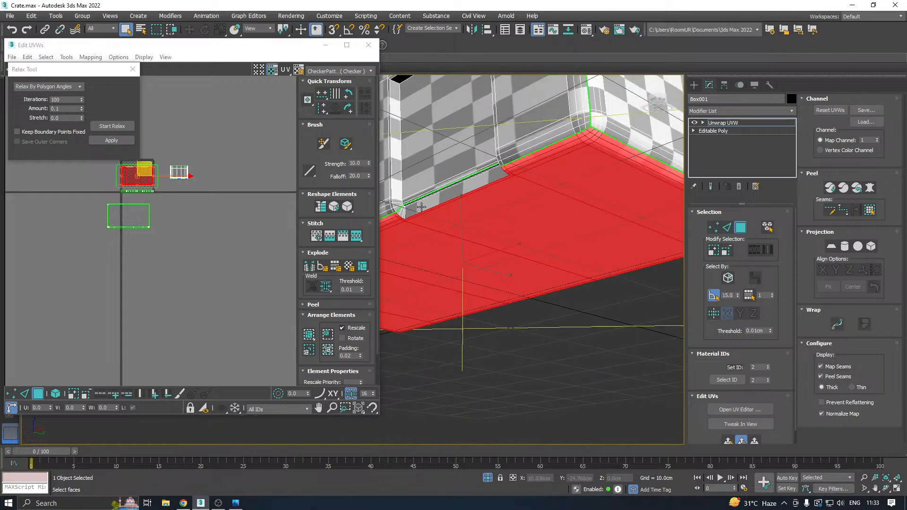
Relax the outer bottom faces by polygon angles and move their UV island into the empty space beside the rim island.
{"action": "middle_click_drag", "start_coordinate": [421, 207], "coordinate": [609, 234], "text": "alt"}
{"action": "scroll", "coordinate": [611, 234], "scroll_direction": "up", "scroll_amount": 3}
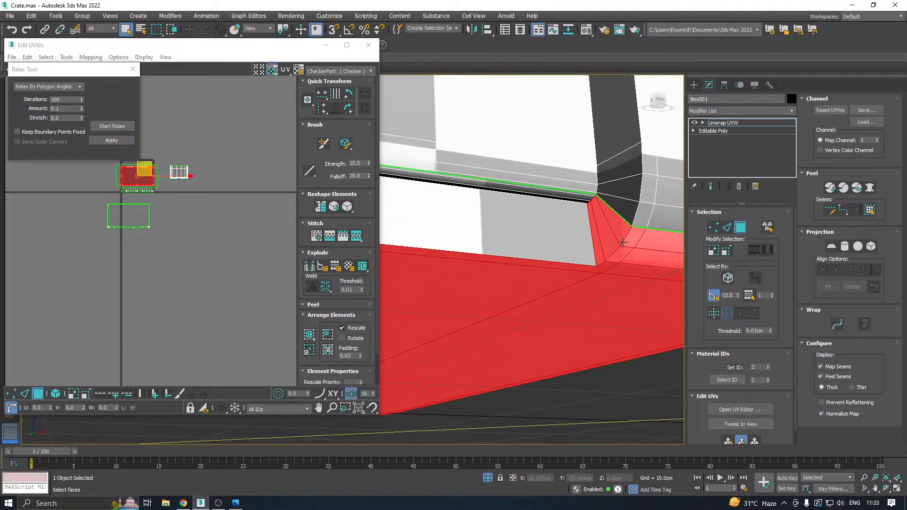
{"action": "scroll", "coordinate": [614, 234], "scroll_direction": "down", "scroll_amount": 3}
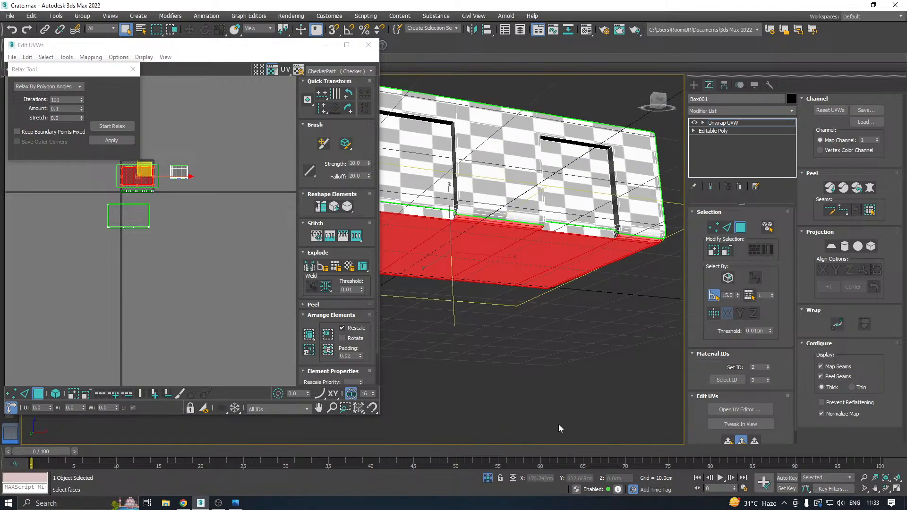
{"action": "scroll", "coordinate": [139, 147], "scroll_direction": "up", "scroll_amount": 5}
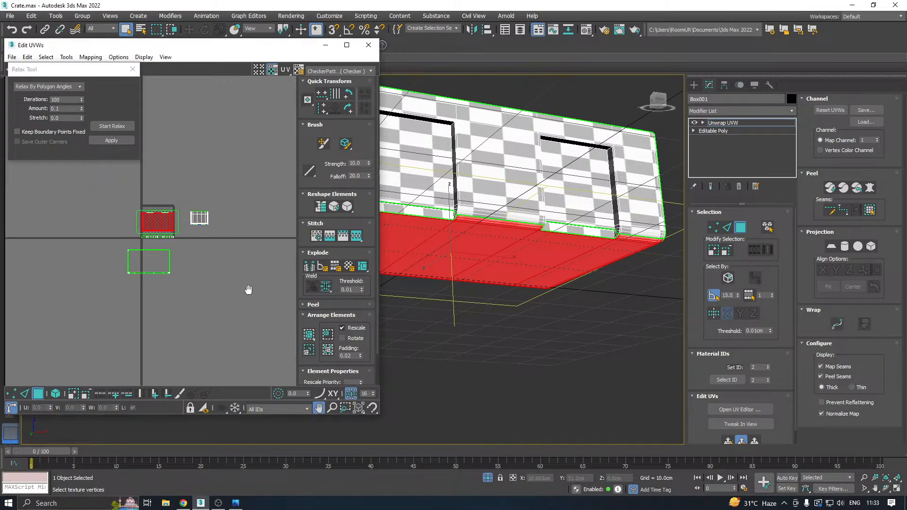
{"action": "left_click", "coordinate": [105, 126]}
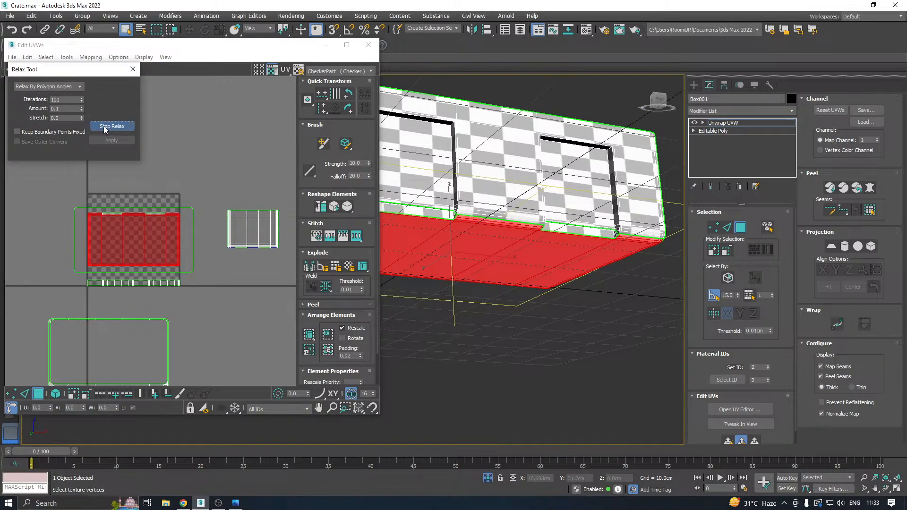
{"action": "left_click", "coordinate": [105, 127]}
{"action": "scroll", "coordinate": [122, 155], "scroll_direction": "down", "scroll_amount": 2}
{"action": "left_click_drag", "start_coordinate": [139, 213], "coordinate": [233, 310]}
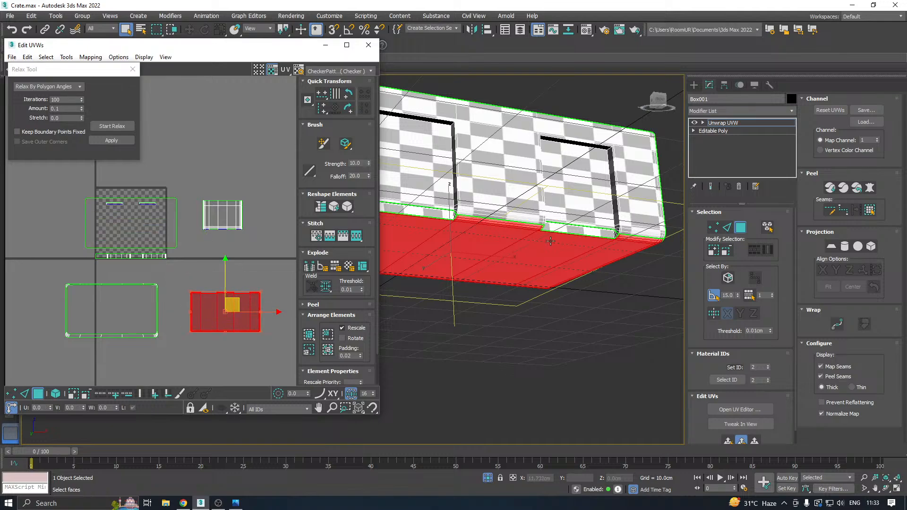
Save the scene and select the crate's outer end wall together with its near vertical corner bevel strips.
{"action": "middle_click_drag", "start_coordinate": [550, 241], "coordinate": [583, 230], "text": "alt"}
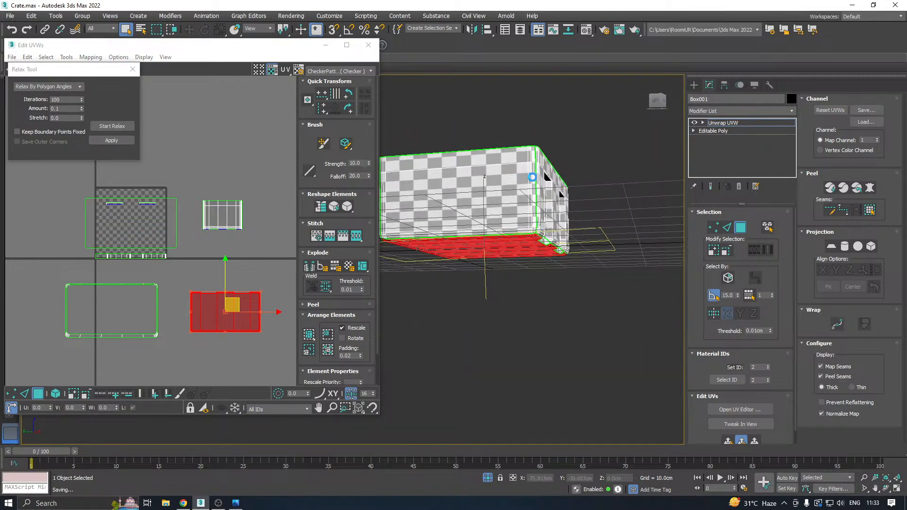
{"action": "middle_click_drag", "start_coordinate": [532, 177], "coordinate": [550, 226], "text": "alt"}
{"action": "left_click", "coordinate": [550, 259]}
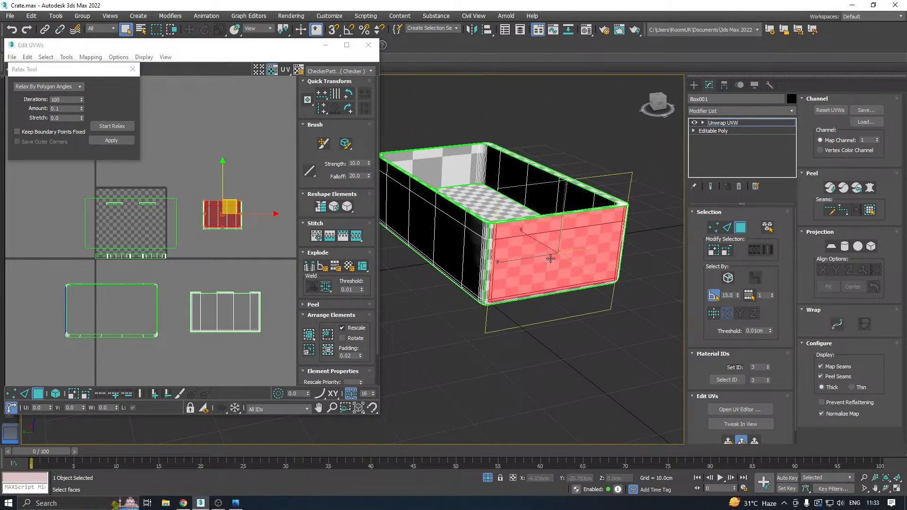
{"action": "scroll", "coordinate": [485, 245], "scroll_direction": "up", "scroll_amount": 4}
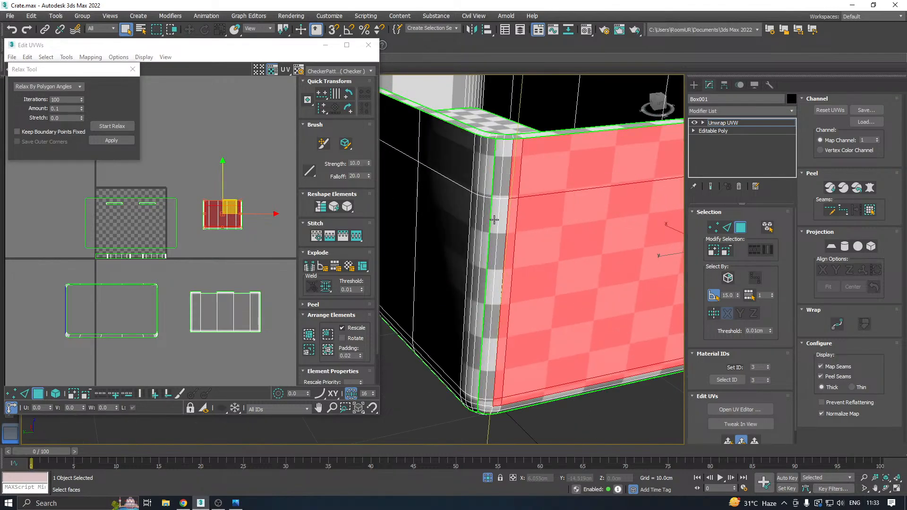
{"action": "left_click", "coordinate": [496, 217], "text": "ctrl"}
{"action": "left_click", "coordinate": [504, 209], "text": "ctrl"}
Add the end wall's lower bevel faces and the bevel faces of its far corner to the selection.
{"action": "middle_click_drag", "start_coordinate": [574, 241], "coordinate": [607, 198], "text": "alt"}
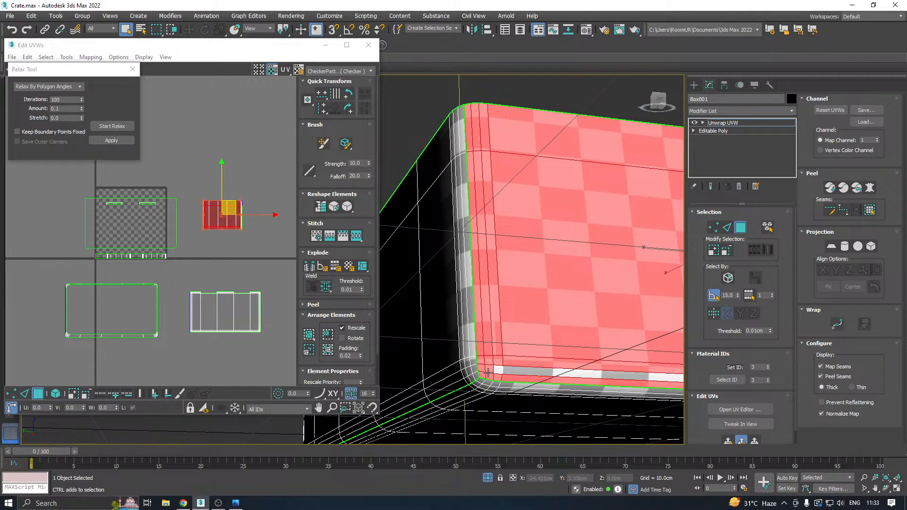
{"action": "left_click", "coordinate": [507, 371], "text": "ctrl"}
{"action": "scroll", "coordinate": [519, 371], "scroll_direction": "down", "scroll_amount": 4}
{"action": "middle_click_drag", "start_coordinate": [467, 340], "coordinate": [524, 340], "text": "alt"}
{"action": "scroll", "coordinate": [535, 345], "scroll_direction": "up", "scroll_amount": 5}
{"action": "left_click", "coordinate": [533, 346], "text": "ctrl"}
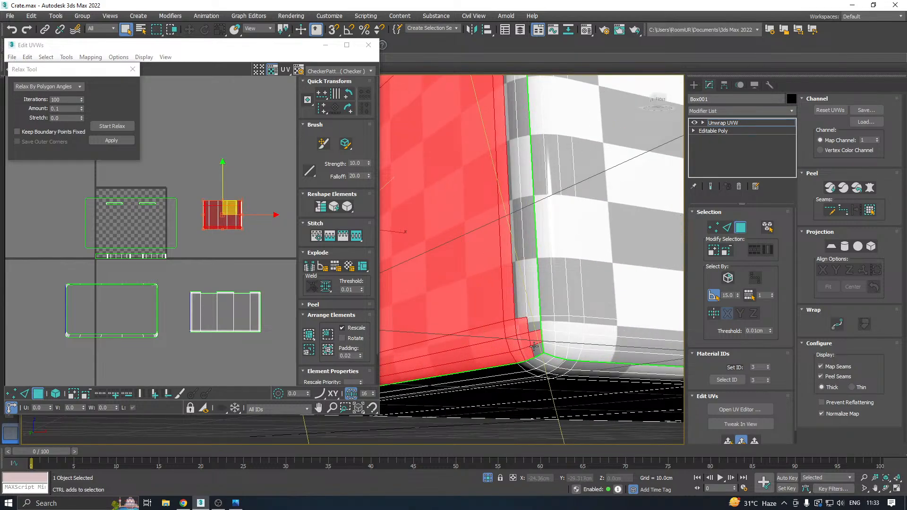
{"action": "left_click", "coordinate": [535, 349], "text": "ctrl"}
{"action": "left_click", "coordinate": [534, 321], "text": "ctrl"}
{"action": "scroll", "coordinate": [533, 312], "scroll_direction": "down", "scroll_amount": 5}
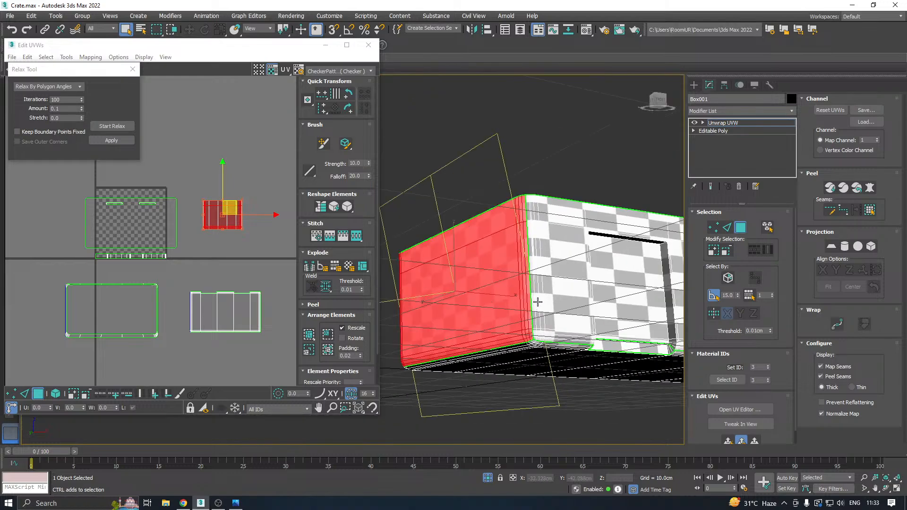
Map the end wall with a quick planar map, relax it by polygon angles and move its island beside the bottom island.
{"action": "mouse_move", "coordinate": [536, 302]}
{"action": "middle_mouse_down", "text": "alt"}
{"action": "mouse_move", "coordinate": [543, 344]}
{"action": "mouse_move", "coordinate": [519, 298]}
{"action": "middle_mouse_up", "text": "alt"}
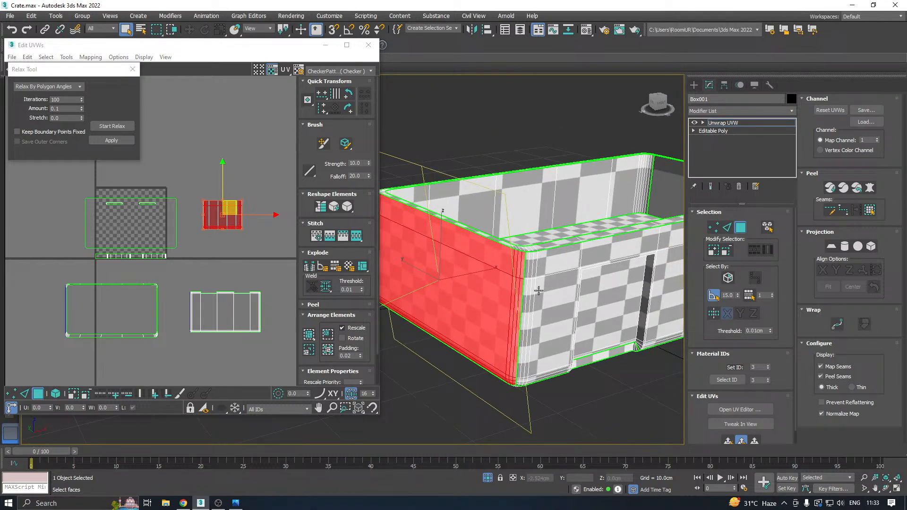
{"action": "left_click", "coordinate": [726, 442]}
{"action": "left_click", "coordinate": [112, 126]}
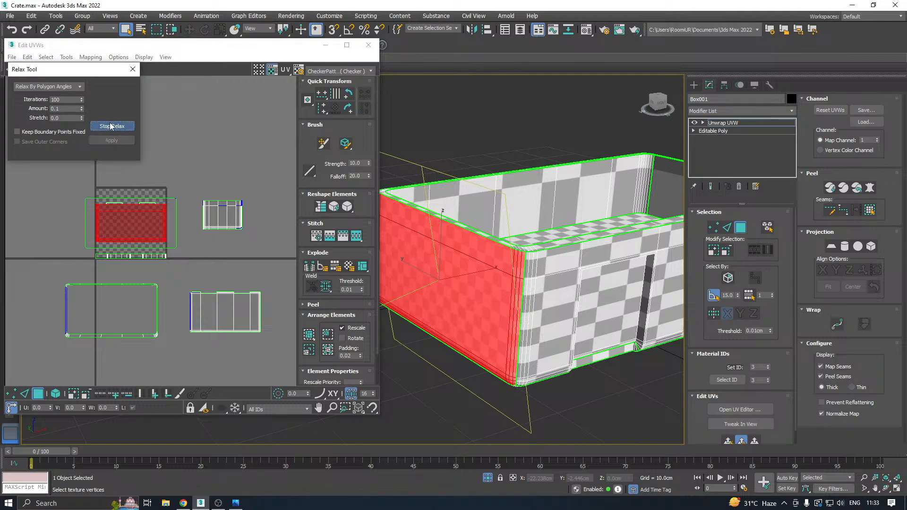
{"action": "left_click", "coordinate": [112, 140]}
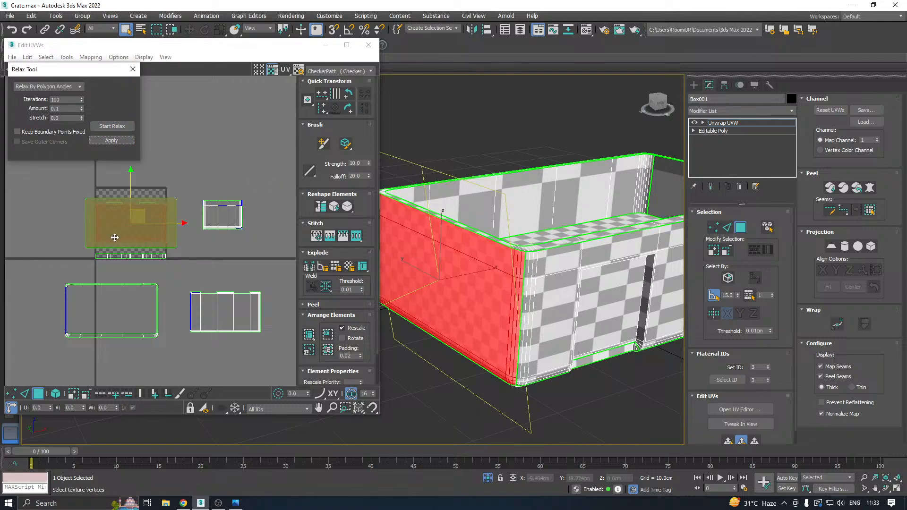
{"action": "left_click", "coordinate": [136, 220]}
{"action": "left_click_drag", "start_coordinate": [136, 220], "coordinate": [324, 316]}
Select the opposite outer end wall together with its vertical corner and lower bevel faces.
{"action": "scroll", "coordinate": [522, 267], "scroll_direction": "down", "scroll_amount": 3}
{"action": "middle_click_drag", "start_coordinate": [614, 241], "coordinate": [465, 207], "text": "alt"}
{"action": "scroll", "coordinate": [573, 251], "scroll_direction": "down", "scroll_amount": 2}
{"action": "left_click", "coordinate": [466, 208]}
{"action": "scroll", "coordinate": [441, 239], "scroll_direction": "up", "scroll_amount": 6}
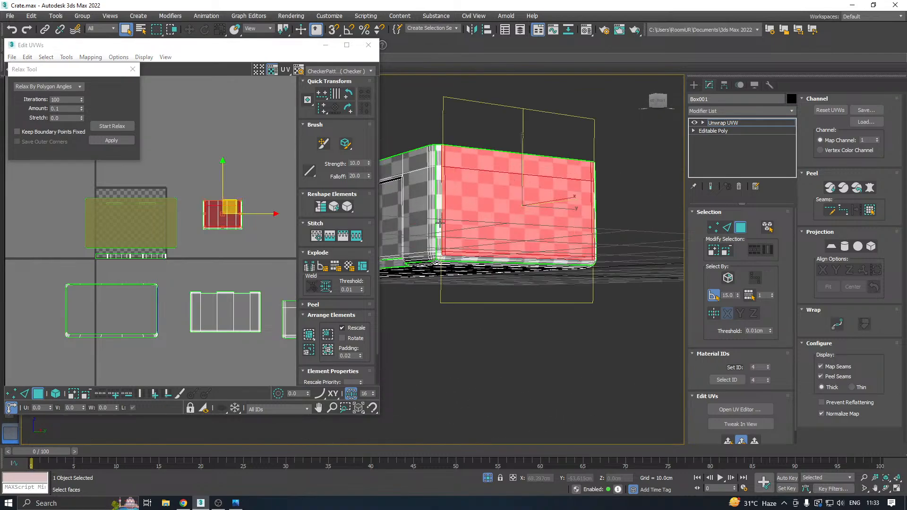
{"action": "scroll", "coordinate": [435, 305], "scroll_direction": "up", "scroll_amount": 3}
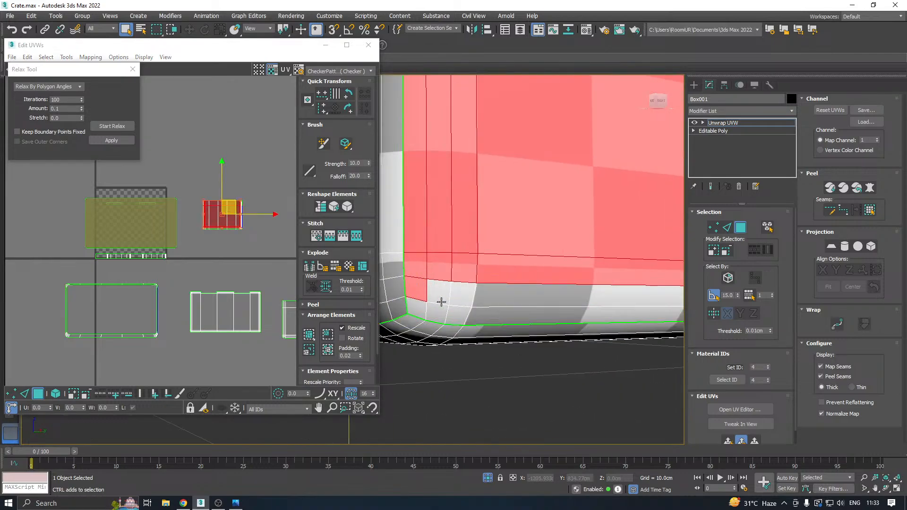
{"action": "scroll", "coordinate": [461, 297], "scroll_direction": "down", "scroll_amount": 5}
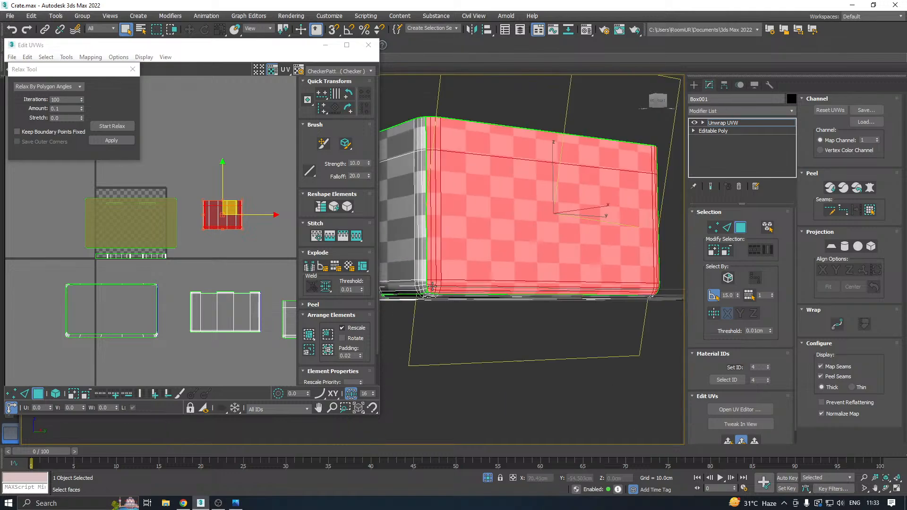
{"action": "middle_click_drag", "start_coordinate": [547, 262], "coordinate": [438, 279], "text": "alt"}
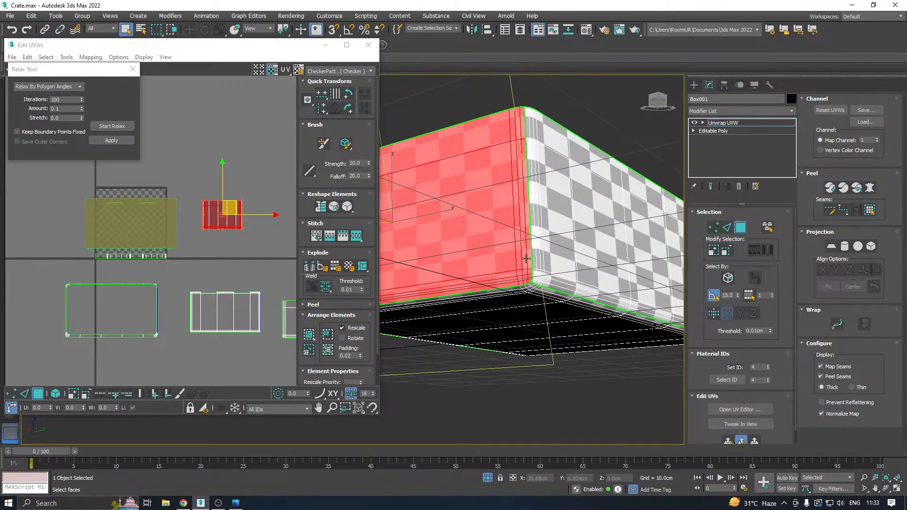
{"action": "middle_click_drag", "start_coordinate": [525, 258], "coordinate": [625, 259], "text": "alt"}
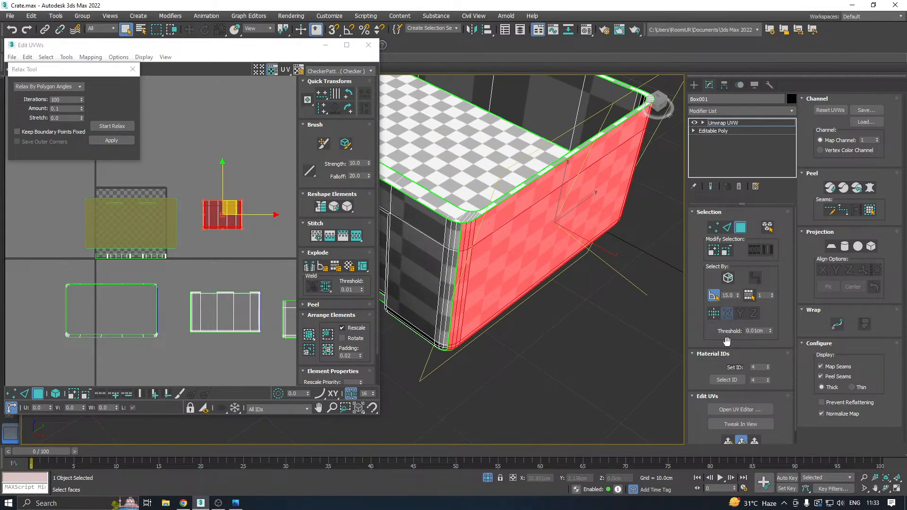
Apply a quick planar map to the opposite end wall and relax it by polygon angles.
{"action": "left_click", "coordinate": [725, 442]}
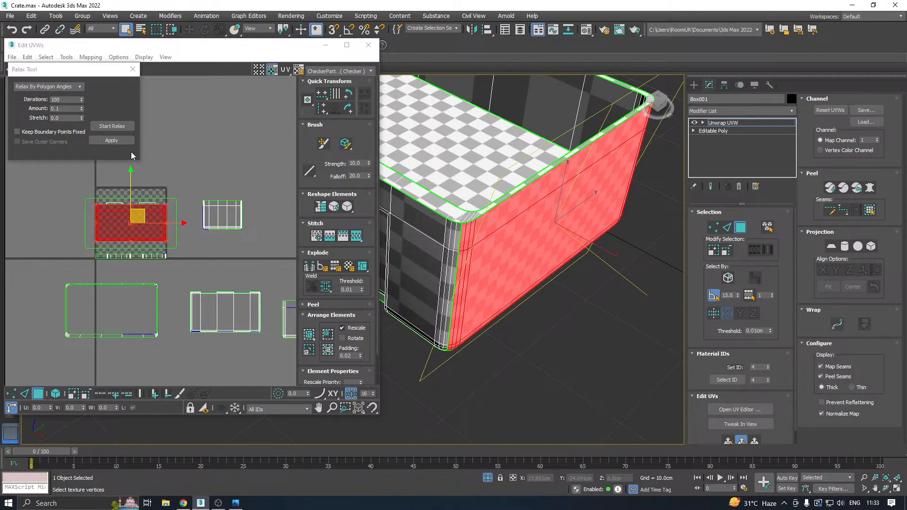
{"action": "left_click", "coordinate": [117, 129]}
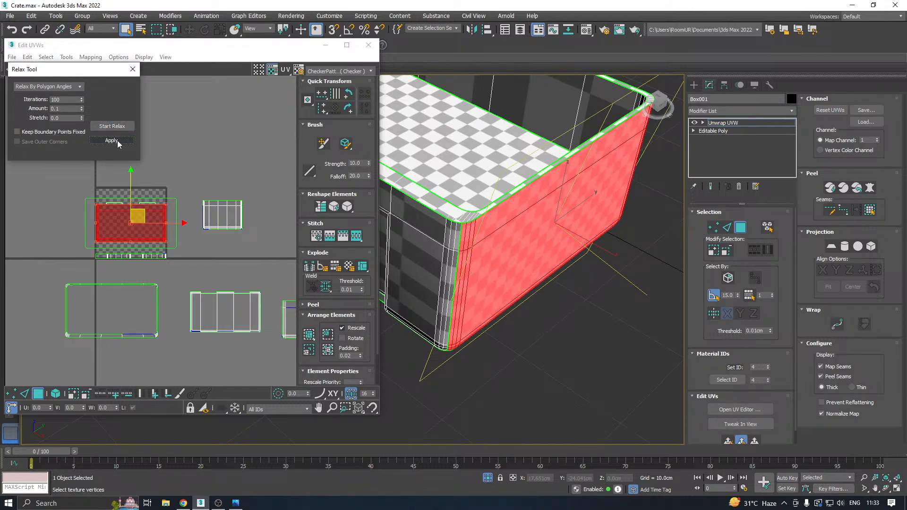
{"action": "scroll", "coordinate": [595, 284], "scroll_direction": "down", "scroll_amount": 5}
Select the plain long outer wall and the vertical bevel strips at its near corner.
{"action": "middle_click_drag", "start_coordinate": [565, 255], "coordinate": [733, 235], "text": "alt"}
{"action": "middle_click_drag", "start_coordinate": [628, 274], "coordinate": [519, 251]}
{"action": "left_click", "coordinate": [505, 260]}
{"action": "scroll", "coordinate": [418, 259], "scroll_direction": "up", "scroll_amount": 6}
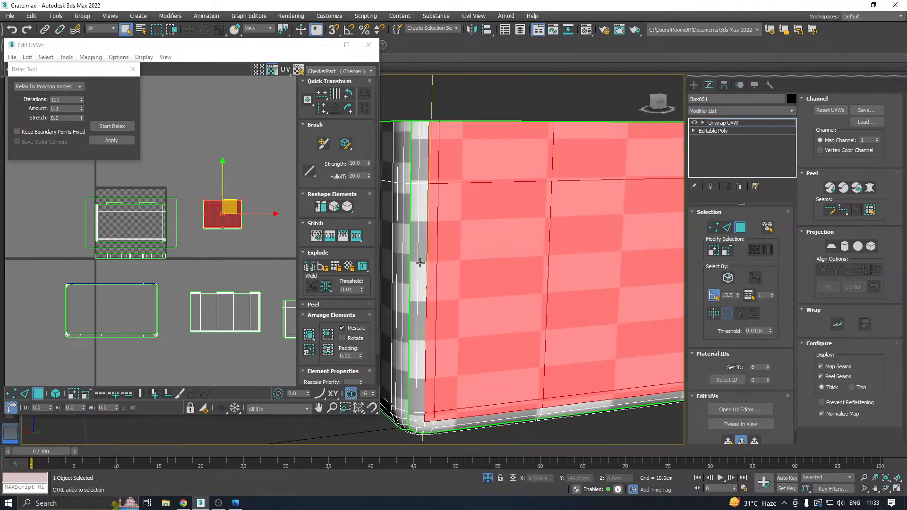
{"action": "scroll", "coordinate": [464, 250], "scroll_direction": "down", "scroll_amount": 3}
{"action": "middle_click_drag", "start_coordinate": [464, 251], "coordinate": [466, 263], "text": "alt"}
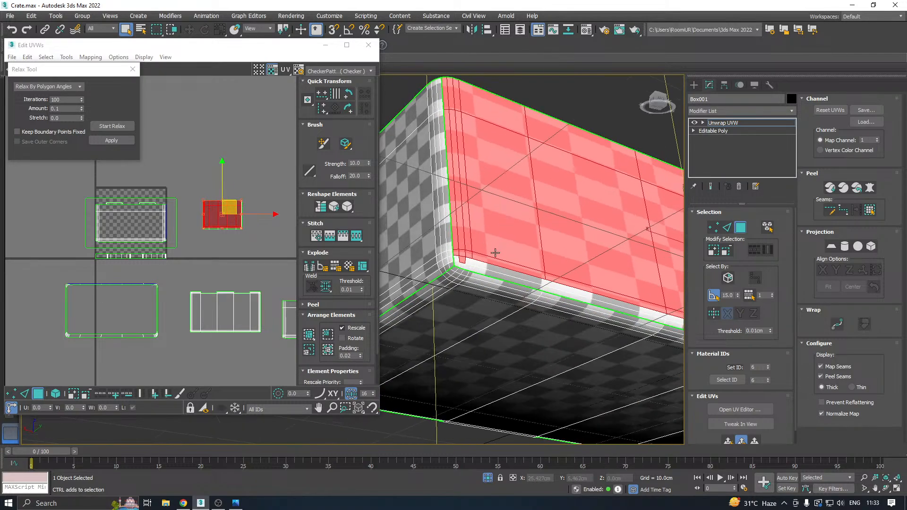
Add the long wall's lower bevel faces and its far corner bevel strips to the selection.
{"action": "scroll", "coordinate": [466, 263], "scroll_direction": "up", "scroll_amount": 5}
{"action": "left_click", "coordinate": [480, 271], "text": "ctrl"}
{"action": "left_click", "coordinate": [481, 264], "text": "ctrl"}
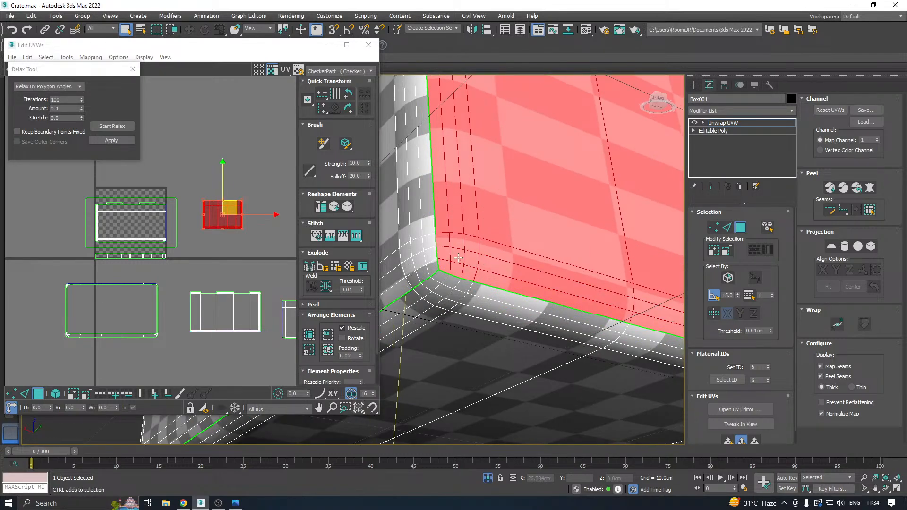
{"action": "scroll", "coordinate": [458, 257], "scroll_direction": "down", "scroll_amount": 6}
{"action": "middle_click_drag", "start_coordinate": [599, 269], "coordinate": [478, 268], "text": "alt"}
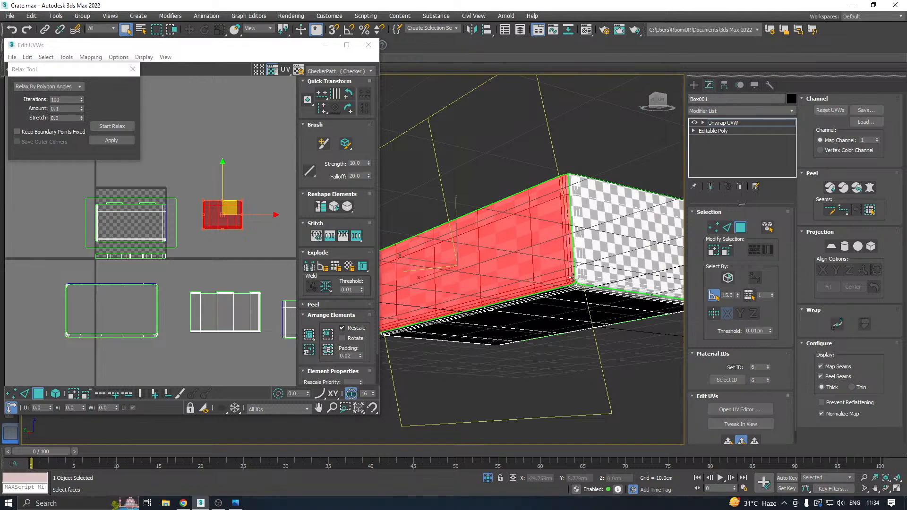
{"action": "scroll", "coordinate": [571, 273], "scroll_direction": "up", "scroll_amount": 4}
{"action": "middle_click_drag", "start_coordinate": [567, 243], "coordinate": [565, 264], "text": "alt"}
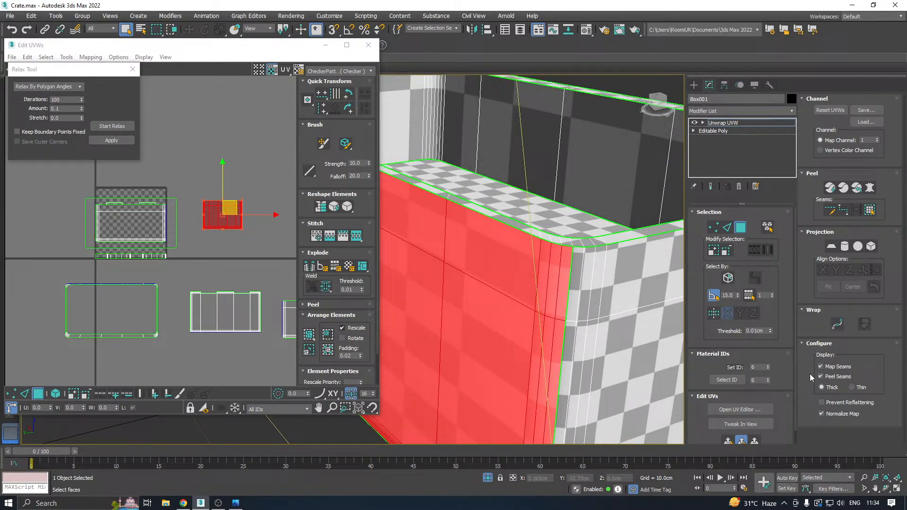
Map the long wall with a quick planar map, relax it by polygon angles and move its island off the texture square.
{"action": "left_click", "coordinate": [730, 442]}
{"action": "left_click", "coordinate": [113, 127]}
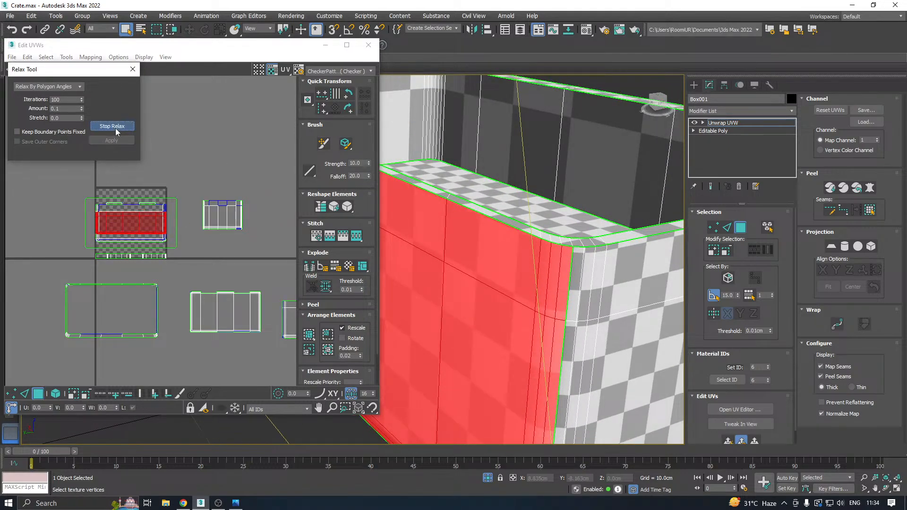
{"action": "left_click", "coordinate": [115, 126]}
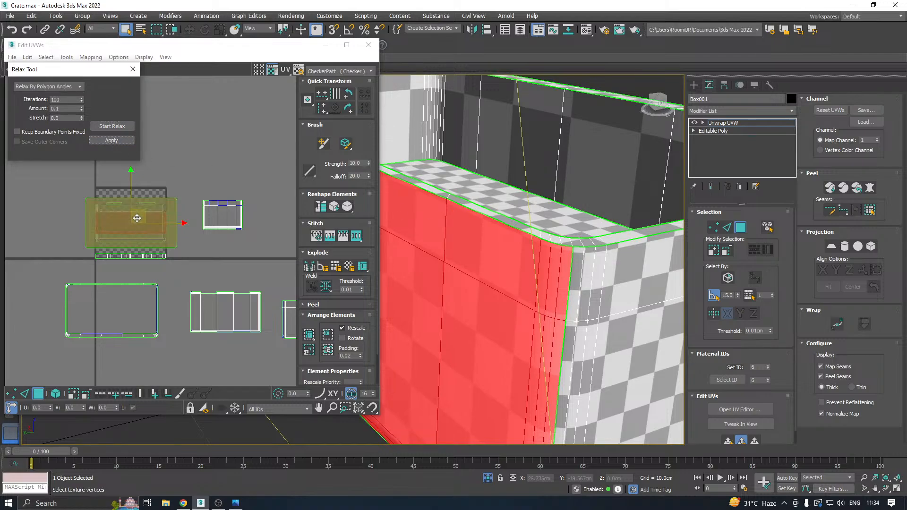
{"action": "left_click_drag", "start_coordinate": [131, 222], "coordinate": [274, 258]}
{"action": "scroll", "coordinate": [555, 231], "scroll_direction": "down", "scroll_amount": 6}
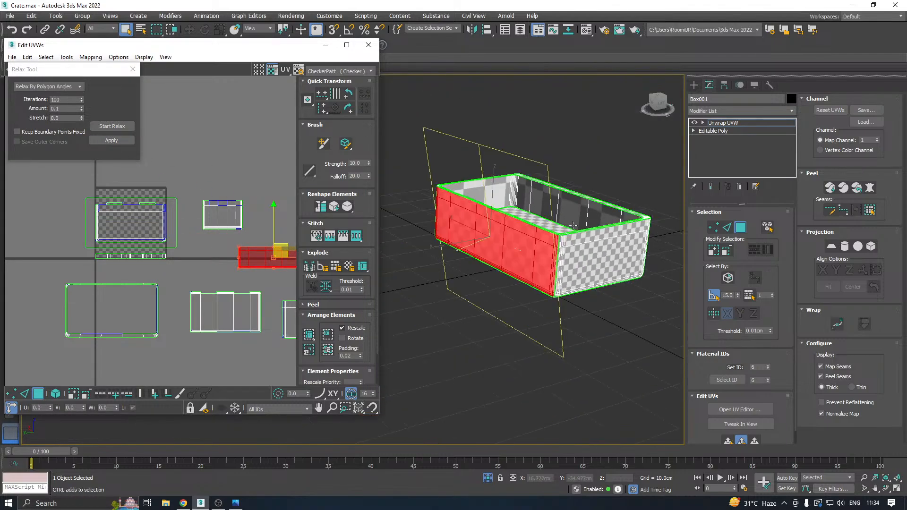
Turn on UV element selection and move the large rounded outline island and the second end wall island off the texture square.
{"action": "middle_click_drag", "start_coordinate": [612, 216], "coordinate": [563, 225], "text": "alt"}
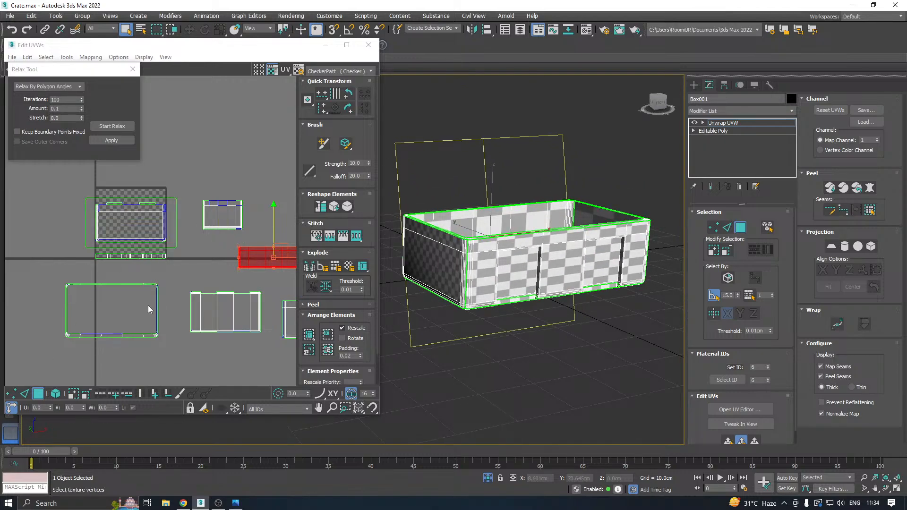
{"action": "left_click", "coordinate": [55, 393]}
{"action": "left_click", "coordinate": [111, 214]}
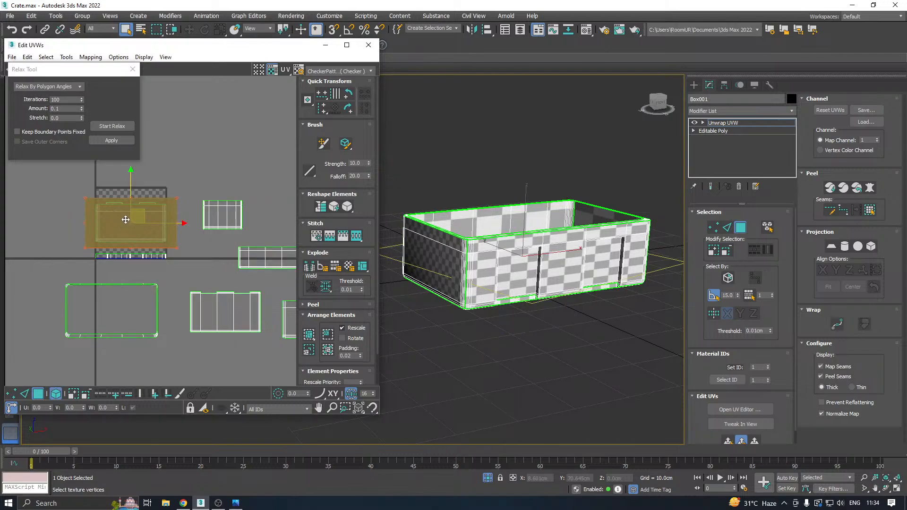
{"action": "left_click_drag", "start_coordinate": [125, 220], "coordinate": [215, 134]}
{"action": "left_click", "coordinate": [132, 223]}
{"action": "left_click_drag", "start_coordinate": [134, 223], "coordinate": [354, 139]}
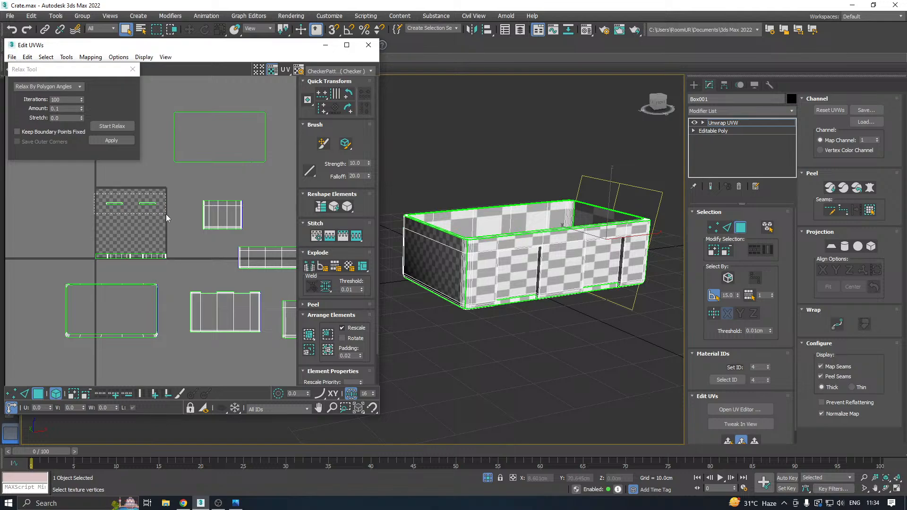
{"action": "left_click_drag", "start_coordinate": [167, 218], "coordinate": [167, 218]}
Select the whole UV island of the recessed long wall and apply a quick planar map to it.
{"action": "left_click", "coordinate": [494, 269]}
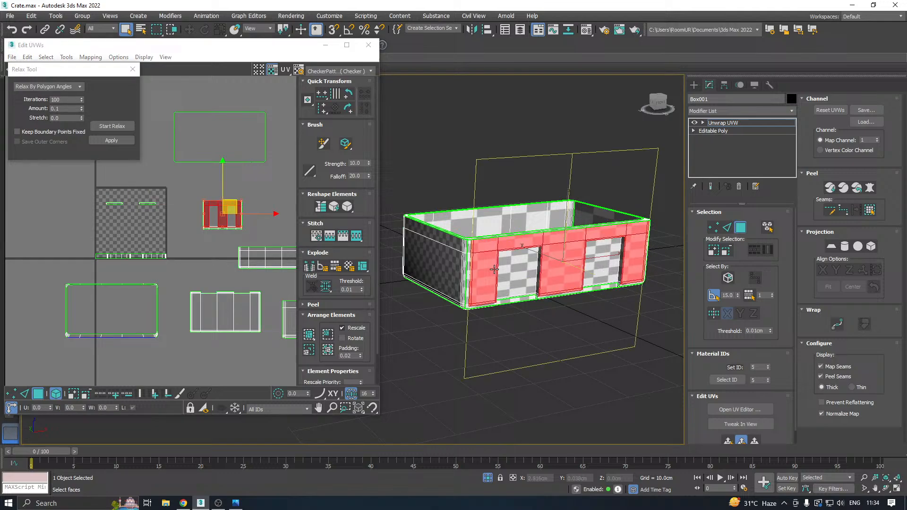
{"action": "left_click", "coordinate": [192, 237]}
{"action": "left_click_drag", "start_coordinate": [186, 190], "coordinate": [265, 233]}
{"action": "middle_click_drag", "start_coordinate": [548, 243], "coordinate": [510, 275], "text": "alt"}
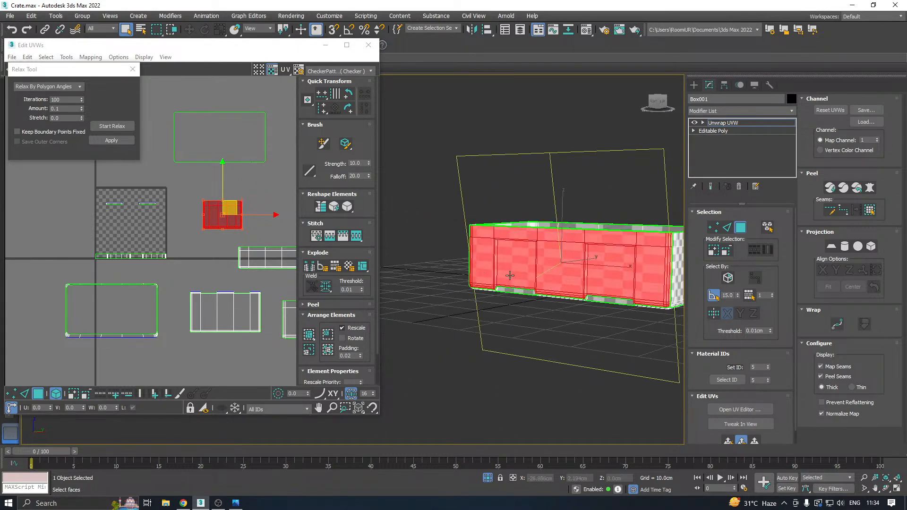
{"action": "scroll", "coordinate": [510, 275], "scroll_direction": "up", "scroll_amount": 4}
{"action": "left_click", "coordinate": [730, 443]}
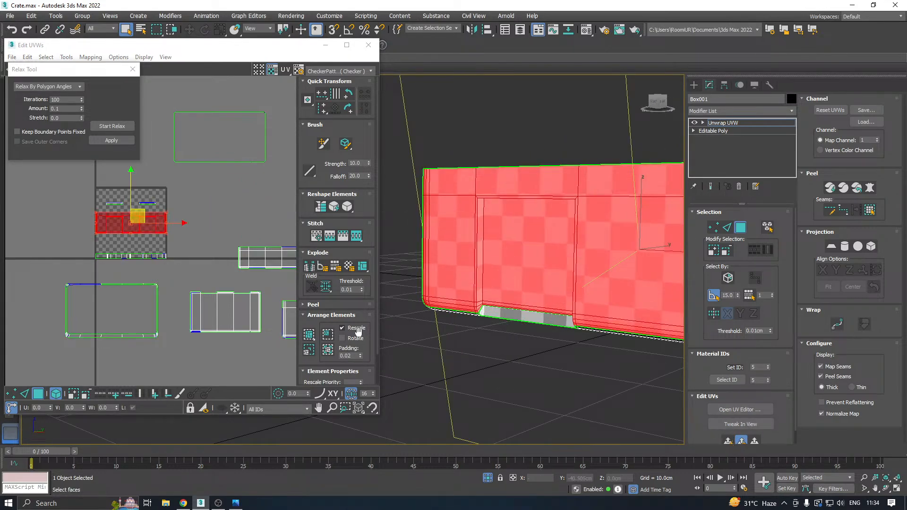
Try relaxing the recessed long wall's whole UV island by polygon angles with the recesses included.
{"action": "left_click", "coordinate": [116, 127]}
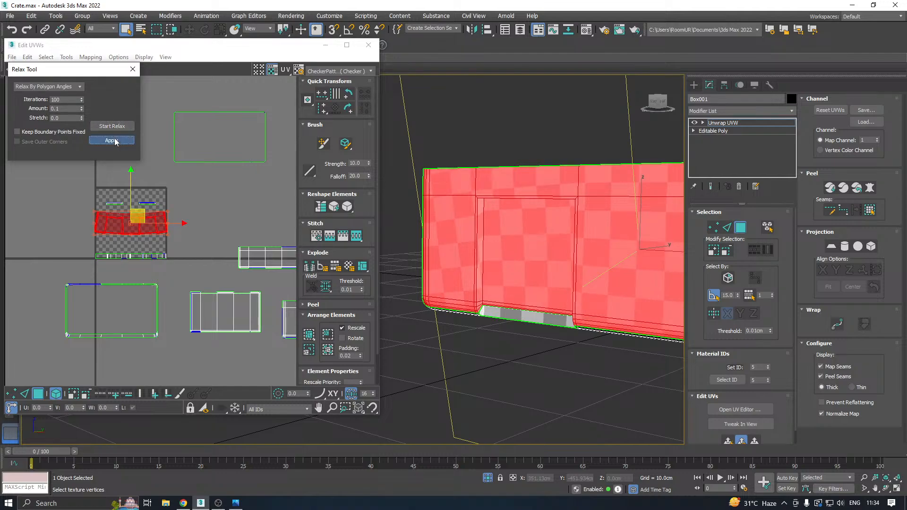
{"action": "left_click", "coordinate": [112, 126]}
{"action": "middle_click_drag", "start_coordinate": [578, 222], "coordinate": [613, 187], "text": "alt"}
{"action": "scroll", "coordinate": [584, 204], "scroll_direction": "down", "scroll_amount": 4}
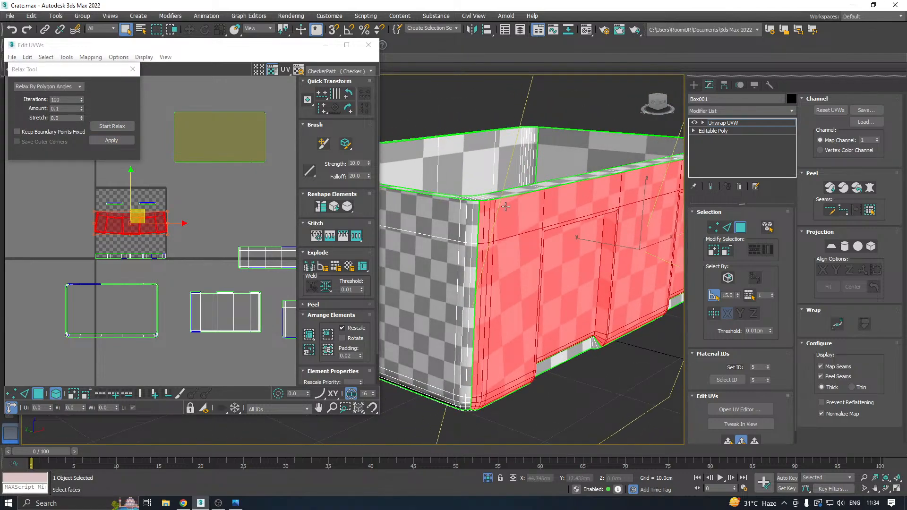
Remove the first recess's near side face and back panel from the long wall's face selection.
{"action": "middle_click_drag", "start_coordinate": [506, 207], "coordinate": [581, 187], "text": "alt"}
{"action": "scroll", "coordinate": [587, 164], "scroll_direction": "down", "scroll_amount": 3}
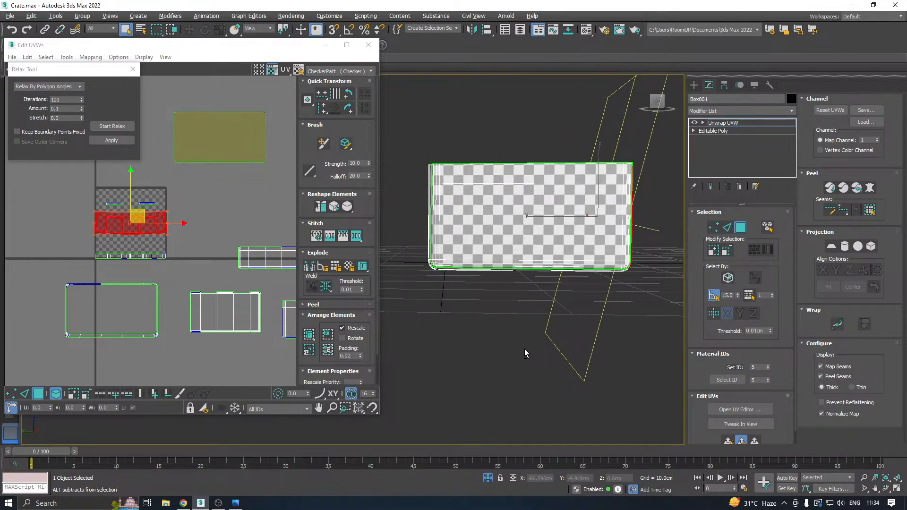
{"action": "middle_click_drag", "start_coordinate": [574, 282], "coordinate": [540, 179], "text": "alt"}
{"action": "scroll", "coordinate": [585, 245], "scroll_direction": "up", "scroll_amount": 5}
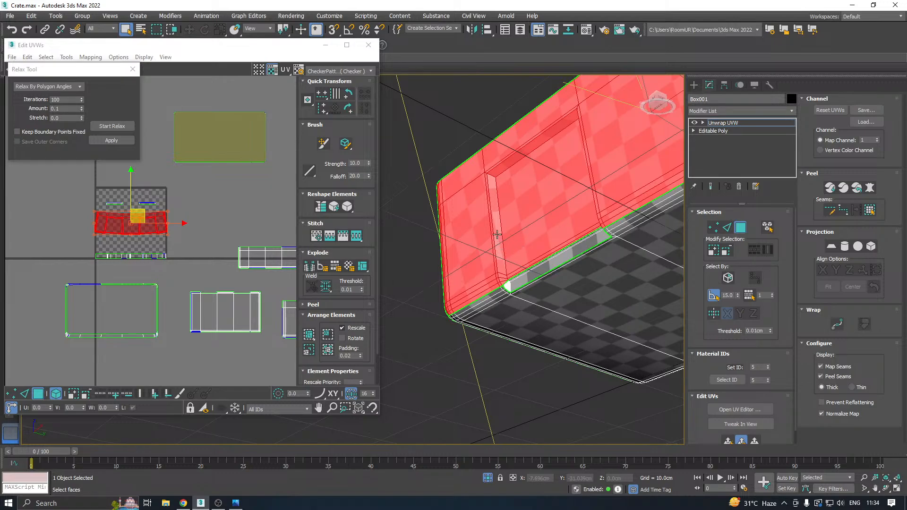
{"action": "left_click", "coordinate": [502, 276], "text": "alt"}
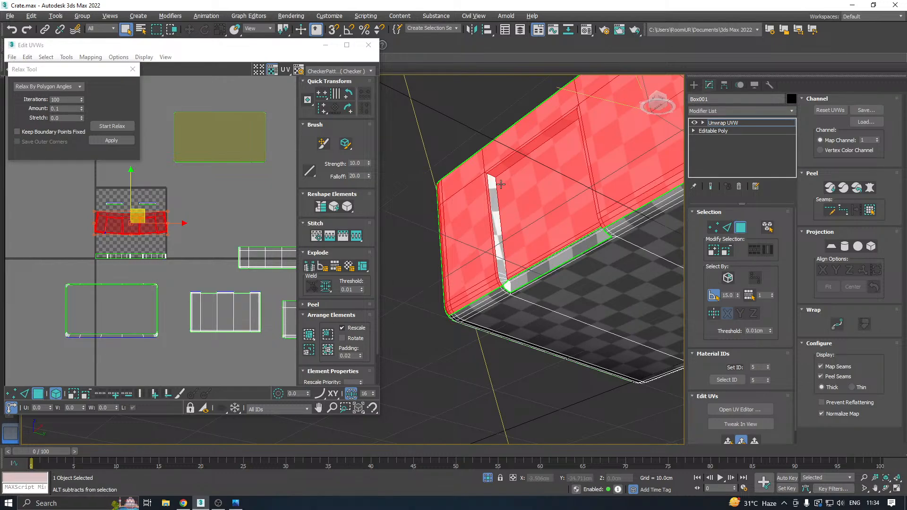
{"action": "scroll", "coordinate": [502, 163], "scroll_direction": "up", "scroll_amount": 4}
{"action": "scroll", "coordinate": [467, 203], "scroll_direction": "down", "scroll_amount": 4}
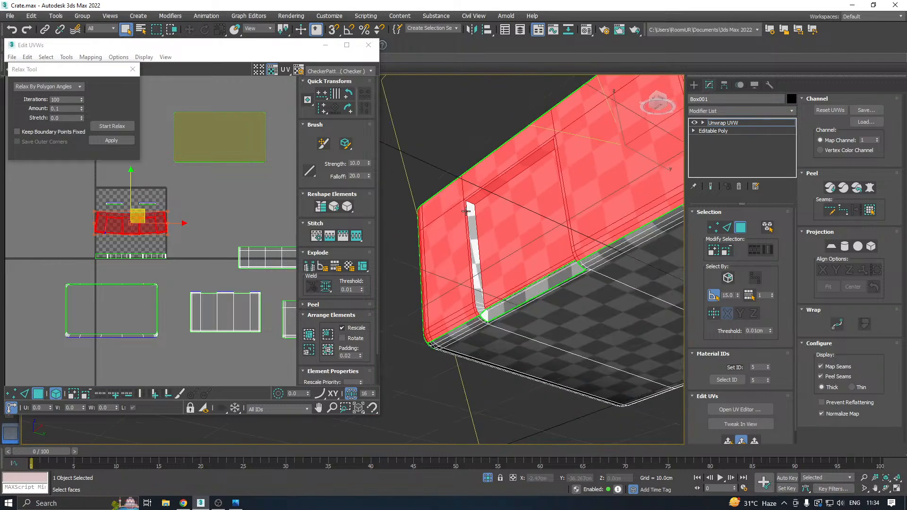
{"action": "middle_click_drag", "start_coordinate": [560, 205], "coordinate": [581, 252], "text": "alt"}
{"action": "left_click", "coordinate": [563, 219], "text": "alt"}
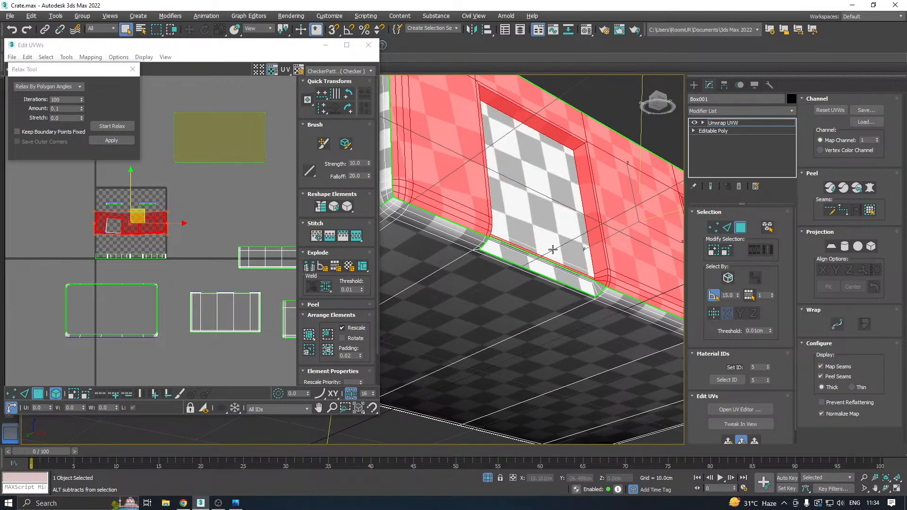
Deselect the first recess's thin lower bevel strips, its other side face and its top face.
{"action": "scroll", "coordinate": [542, 246], "scroll_direction": "up", "scroll_amount": 3}
{"action": "left_click", "coordinate": [531, 257], "text": "alt"}
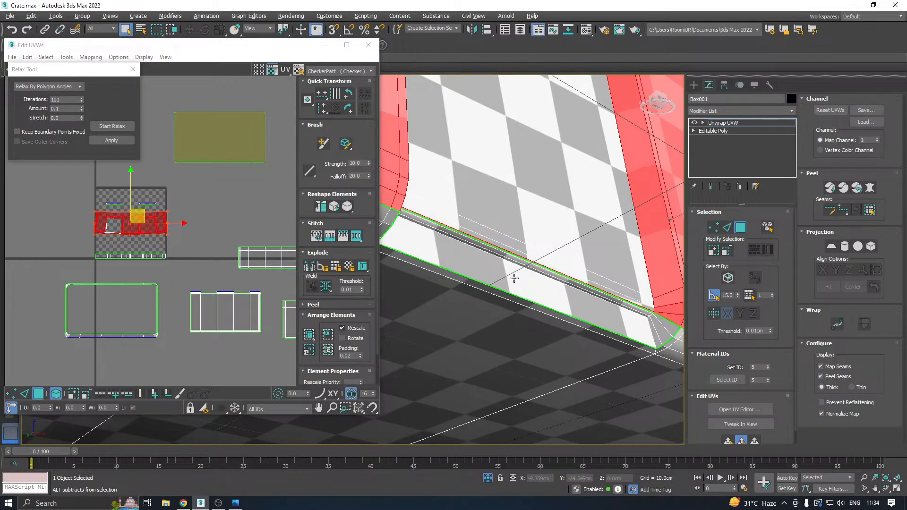
{"action": "left_click", "coordinate": [525, 253], "text": "alt"}
{"action": "scroll", "coordinate": [529, 250], "scroll_direction": "down", "scroll_amount": 3}
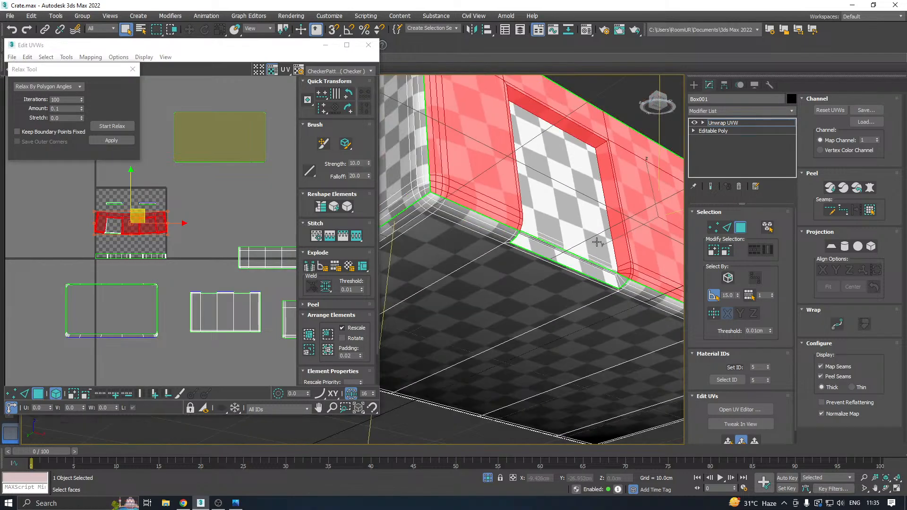
{"action": "scroll", "coordinate": [613, 175], "scroll_direction": "up", "scroll_amount": 3}
{"action": "left_click", "coordinate": [604, 161], "text": "alt"}
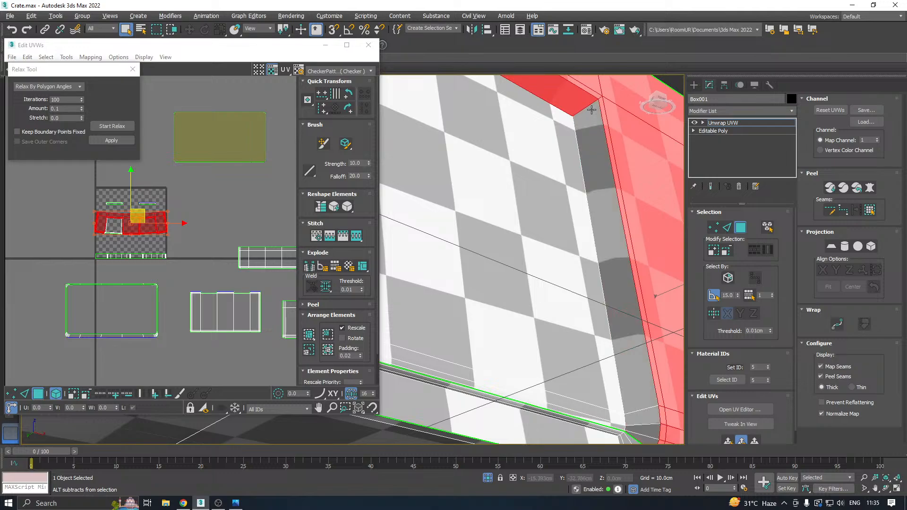
{"action": "left_click", "coordinate": [593, 103], "text": "alt"}
{"action": "scroll", "coordinate": [595, 114], "scroll_direction": "down", "scroll_amount": 8}
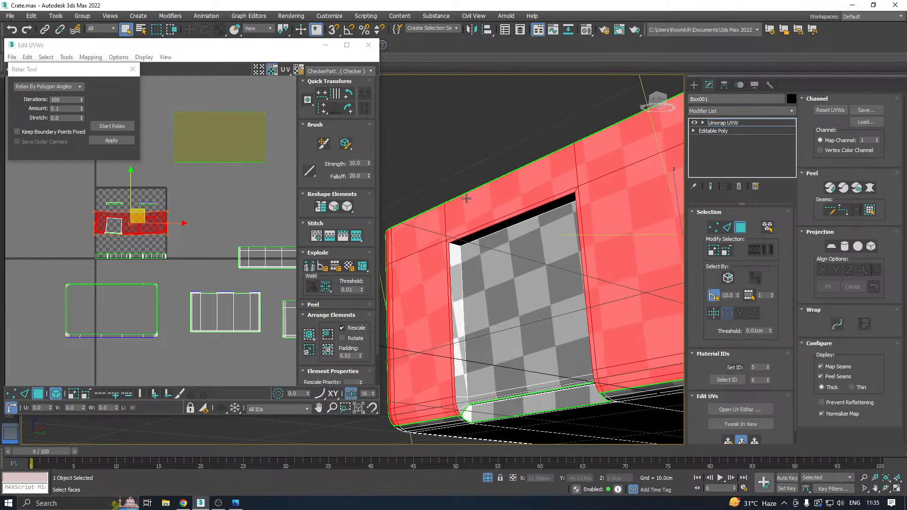
Deselect the back, side and top faces of the long wall's second recess.
{"action": "scroll", "coordinate": [609, 218], "scroll_direction": "up", "scroll_amount": 6}
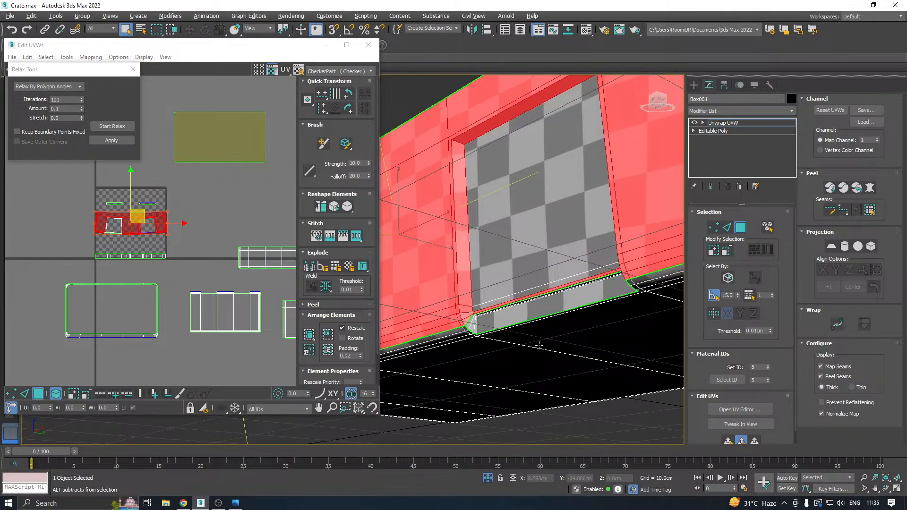
{"action": "left_click", "coordinate": [460, 186], "text": "alt"}
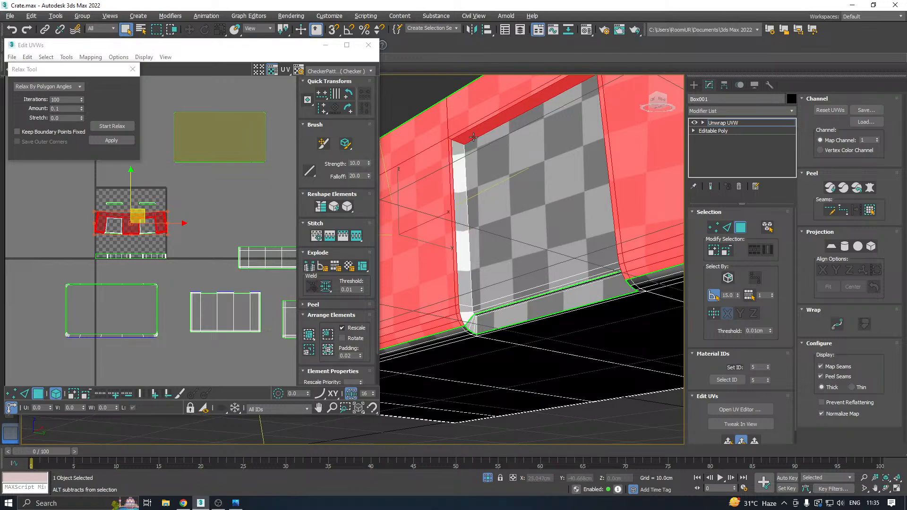
{"action": "scroll", "coordinate": [473, 137], "scroll_direction": "down", "scroll_amount": 6}
{"action": "middle_click_drag", "start_coordinate": [473, 137], "coordinate": [522, 227], "text": "alt"}
{"action": "scroll", "coordinate": [522, 227], "scroll_direction": "up", "scroll_amount": 6}
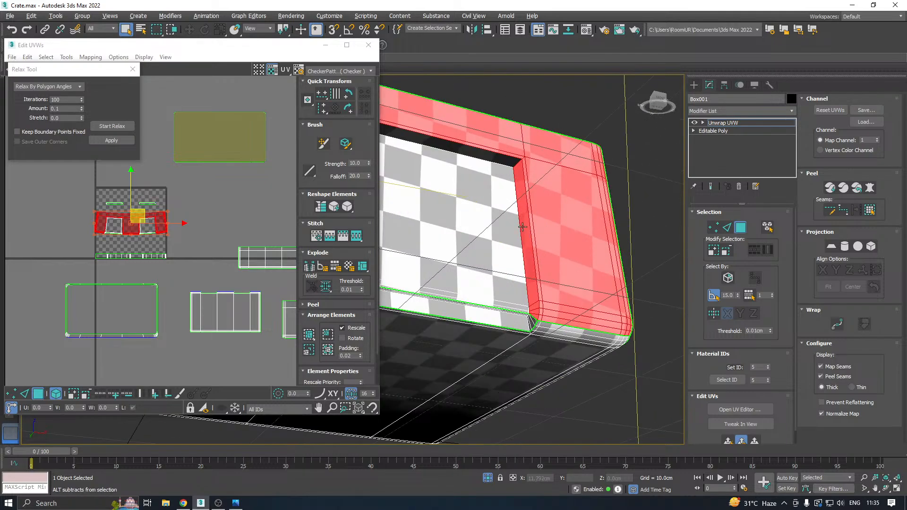
Map the remaining outer wall faces with a quick planar map, relax them by polygon angles and move the island off the texture square.
{"action": "scroll", "coordinate": [574, 256], "scroll_direction": "down", "scroll_amount": 6}
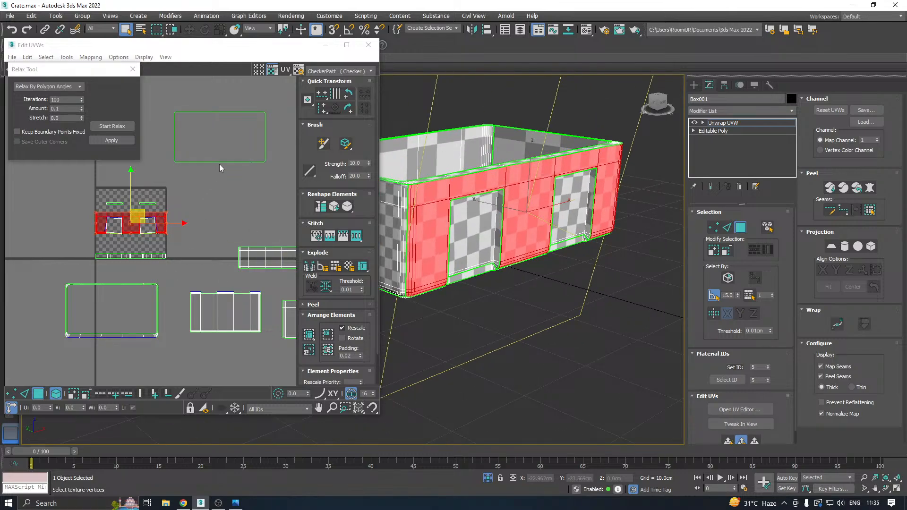
{"action": "left_click", "coordinate": [112, 126]}
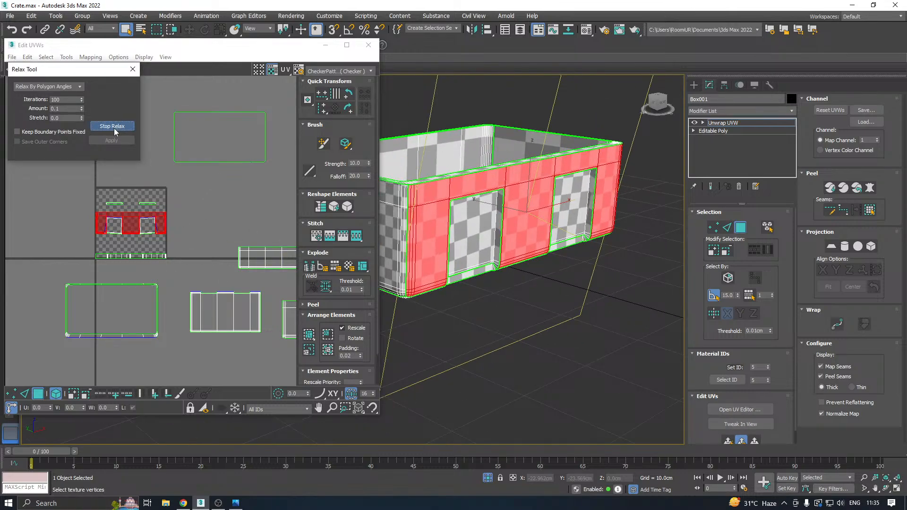
{"action": "left_click", "coordinate": [112, 126]}
{"action": "scroll", "coordinate": [133, 223], "scroll_direction": "up", "scroll_amount": 3}
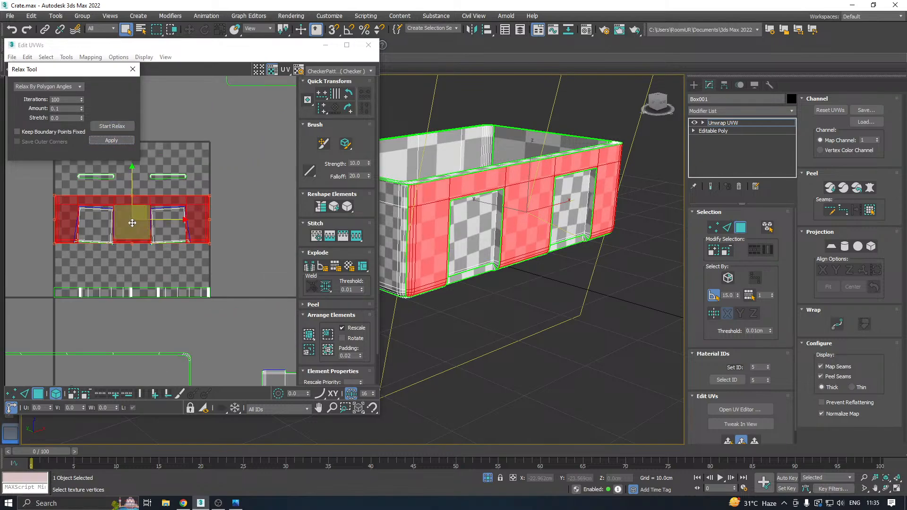
{"action": "left_click_drag", "start_coordinate": [137, 216], "coordinate": [255, 219]}
{"action": "middle_click_drag", "start_coordinate": [255, 219], "coordinate": [112, 224]}
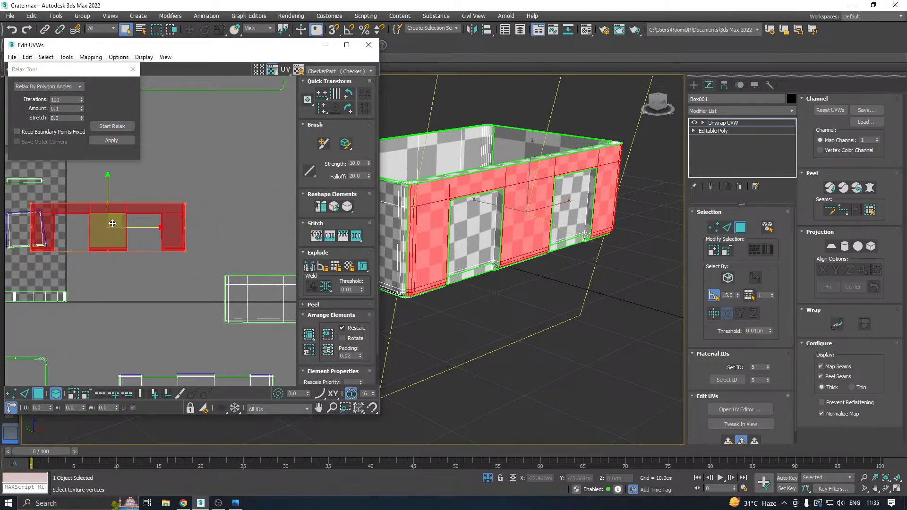
{"action": "left_click_drag", "start_coordinate": [112, 223], "coordinate": [193, 209]}
{"action": "scroll", "coordinate": [129, 223], "scroll_direction": "up", "scroll_amount": 4}
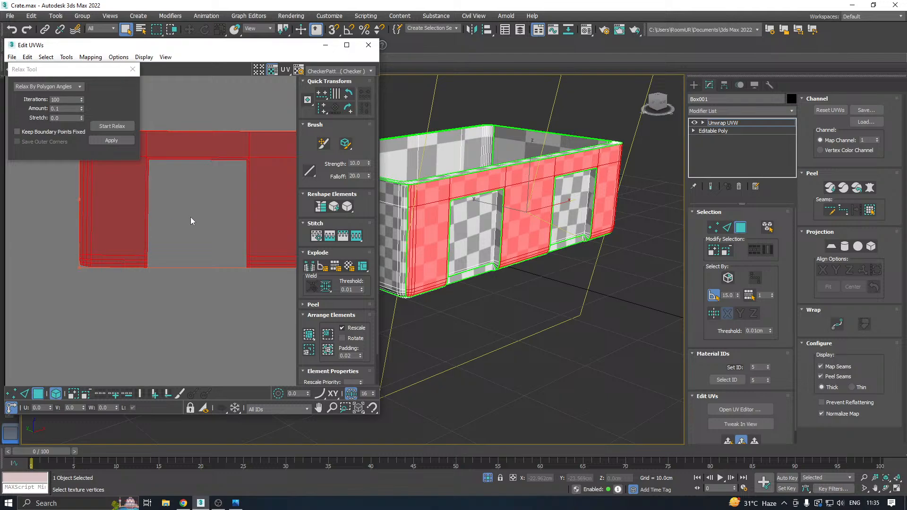
Select one recess's back panel and add both side walls with their curved lower corner faces.
{"action": "middle_click_drag", "start_coordinate": [515, 228], "coordinate": [392, 196], "text": "alt"}
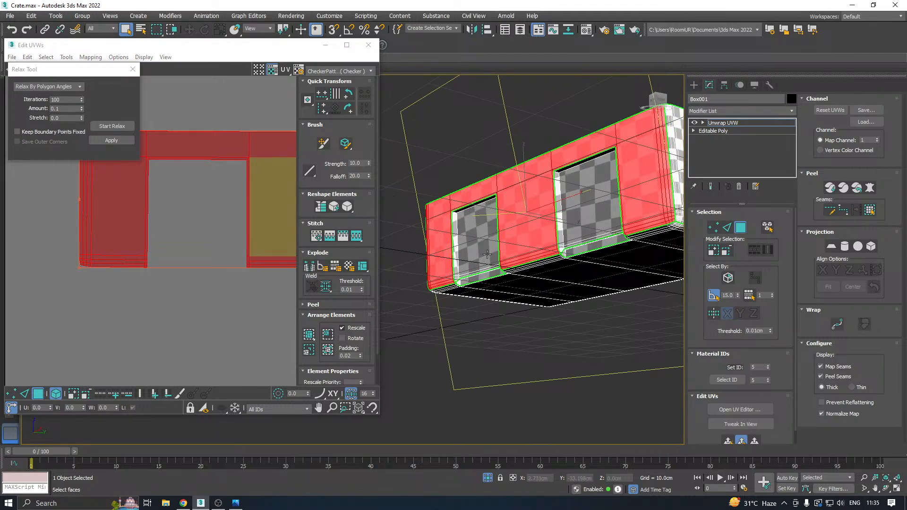
{"action": "scroll", "coordinate": [487, 254], "scroll_direction": "up", "scroll_amount": 10}
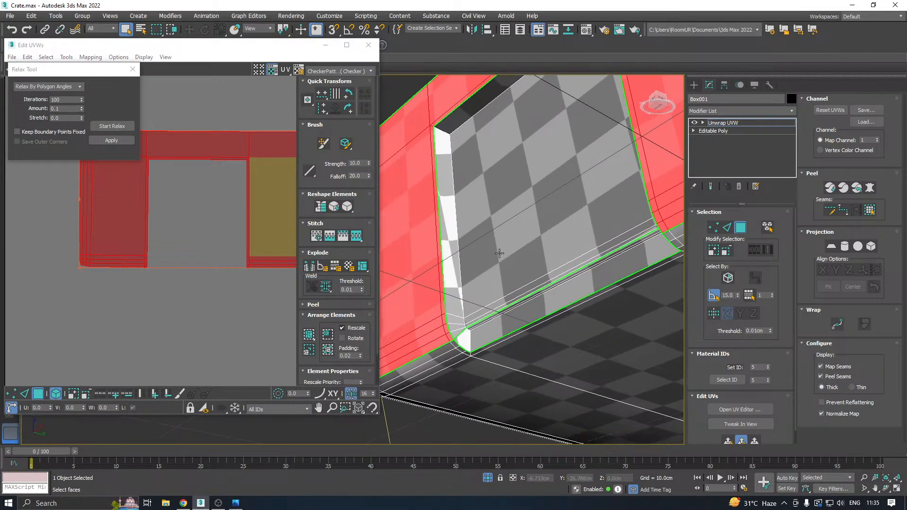
{"action": "left_click", "coordinate": [499, 253]}
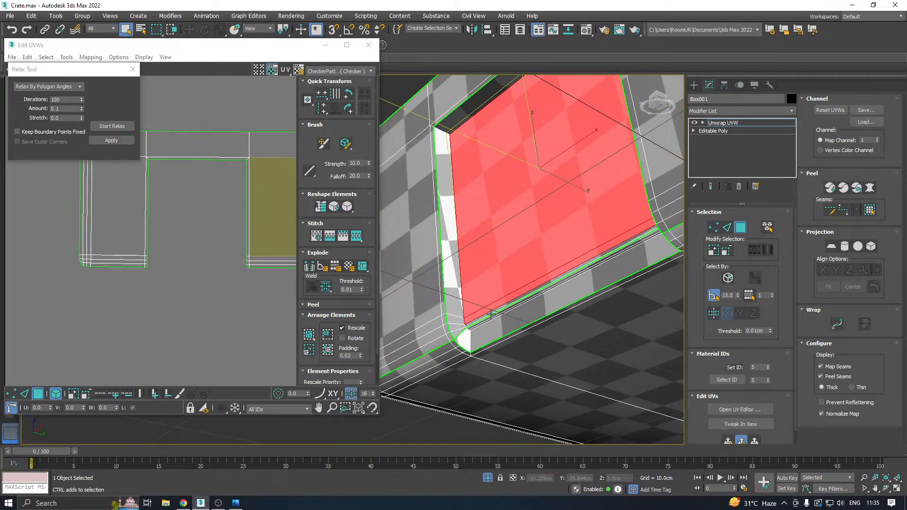
{"action": "scroll", "coordinate": [491, 314], "scroll_direction": "up", "scroll_amount": 3}
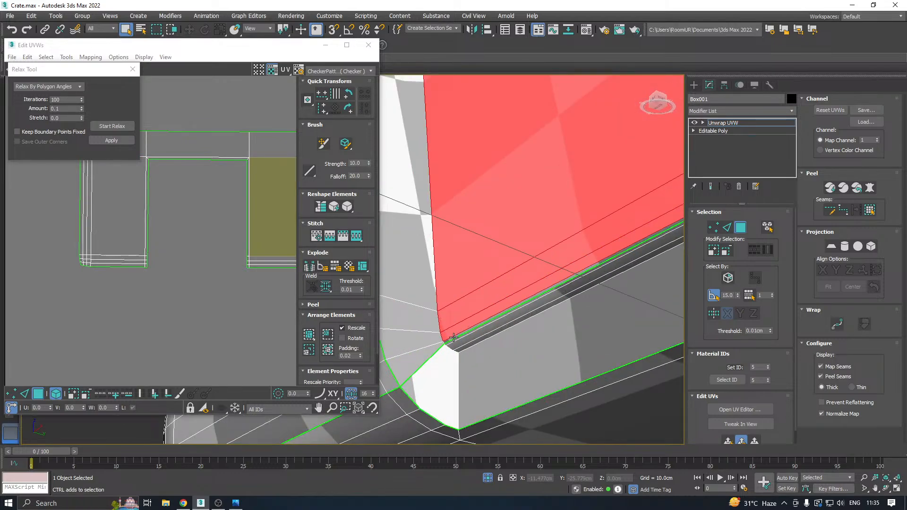
{"action": "left_click", "coordinate": [429, 339], "text": "ctrl"}
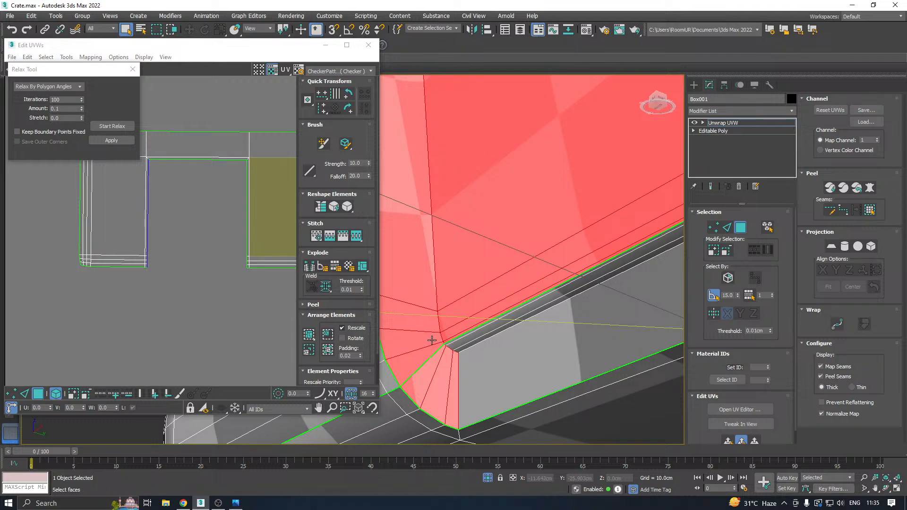
{"action": "scroll", "coordinate": [432, 340], "scroll_direction": "down", "scroll_amount": 3}
{"action": "scroll", "coordinate": [432, 340], "scroll_direction": "down", "scroll_amount": 5}
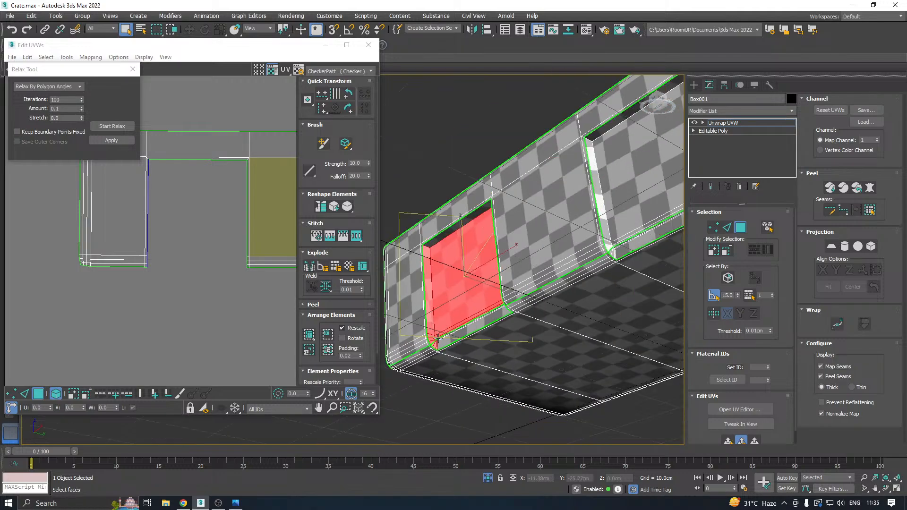
{"action": "middle_click_drag", "start_coordinate": [514, 293], "coordinate": [586, 311], "text": "alt"}
{"action": "left_click", "coordinate": [490, 334], "text": "ctrl"}
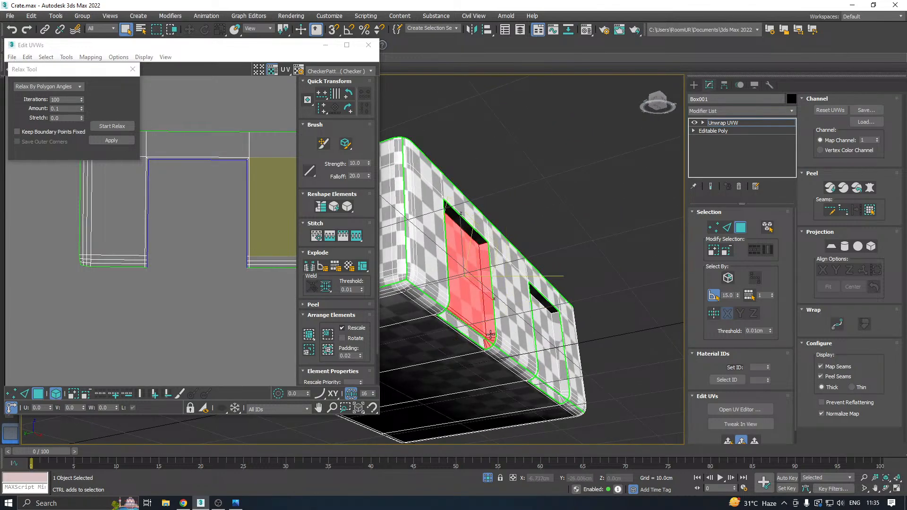
{"action": "middle_click_drag", "start_coordinate": [501, 327], "coordinate": [418, 332], "text": "alt"}
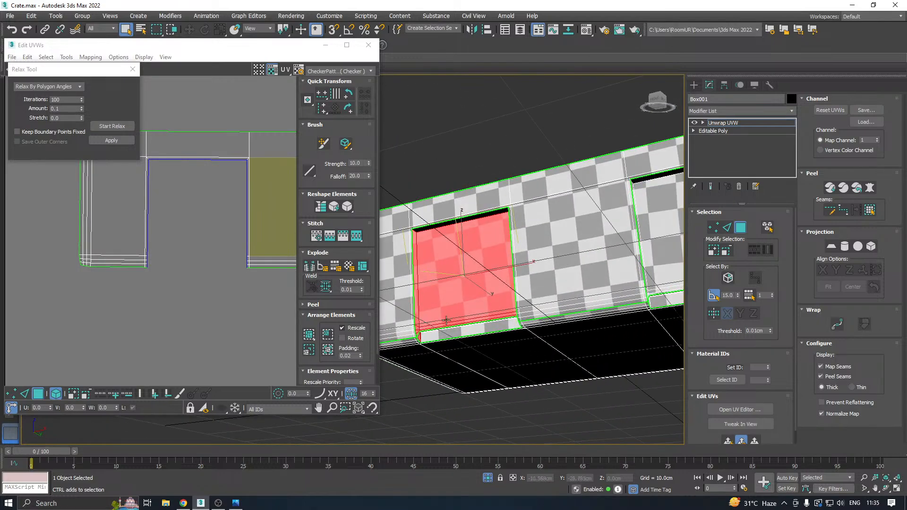
Apply a quick planar map to the selected recess, relax it by polygon angles and move its island above the texture square.
{"action": "left_click", "coordinate": [740, 441]}
{"action": "scroll", "coordinate": [224, 270], "scroll_direction": "down", "scroll_amount": 5}
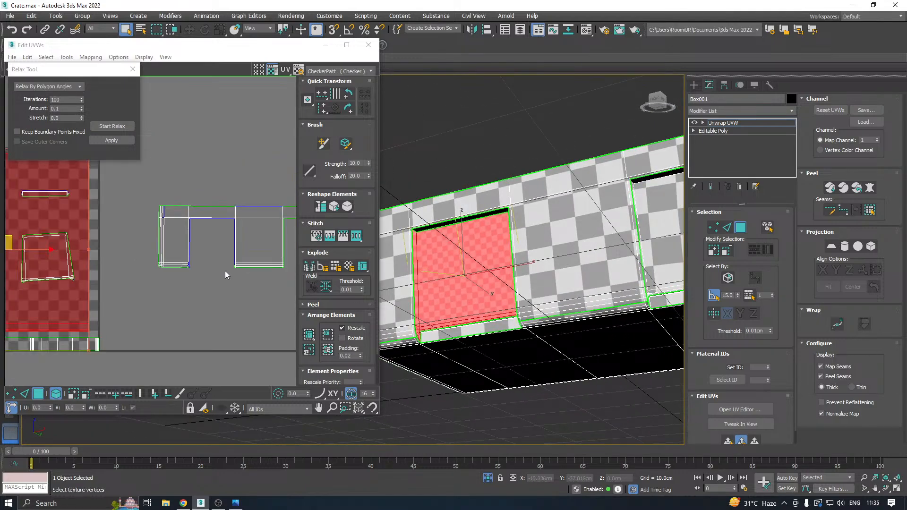
{"action": "left_click", "coordinate": [110, 126]}
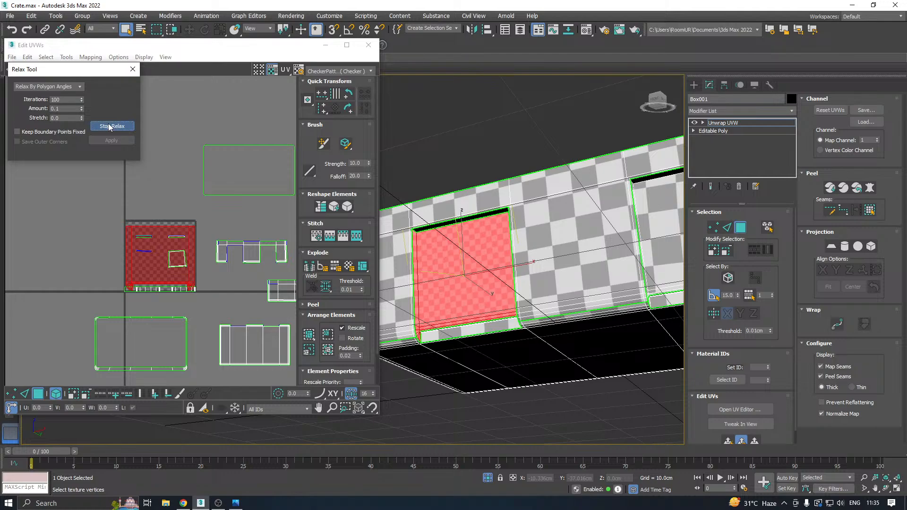
{"action": "left_click", "coordinate": [110, 126]}
{"action": "left_click_drag", "start_coordinate": [191, 251], "coordinate": [173, 164]}
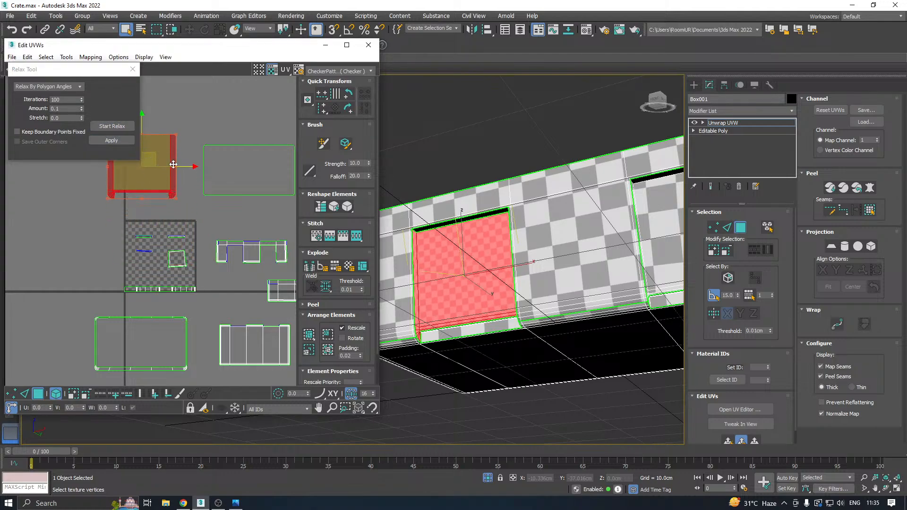
Select the other recess's back panel and add its two side walls to the selection.
{"action": "middle_click_drag", "start_coordinate": [496, 264], "coordinate": [521, 247], "text": "alt"}
{"action": "left_click", "coordinate": [520, 247]}
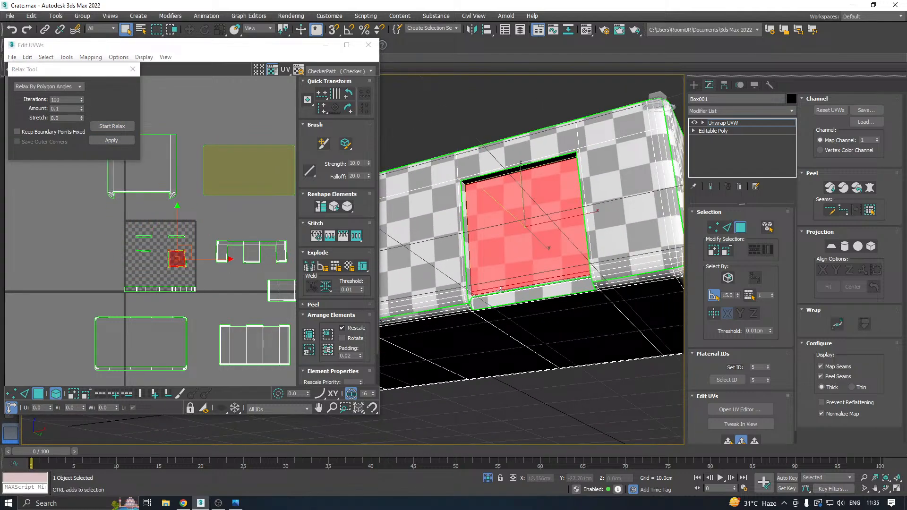
{"action": "middle_click_drag", "start_coordinate": [501, 291], "coordinate": [477, 294], "text": "alt"}
{"action": "left_click", "coordinate": [480, 293], "text": "ctrl"}
{"action": "middle_click_drag", "start_coordinate": [498, 261], "coordinate": [582, 270], "text": "alt"}
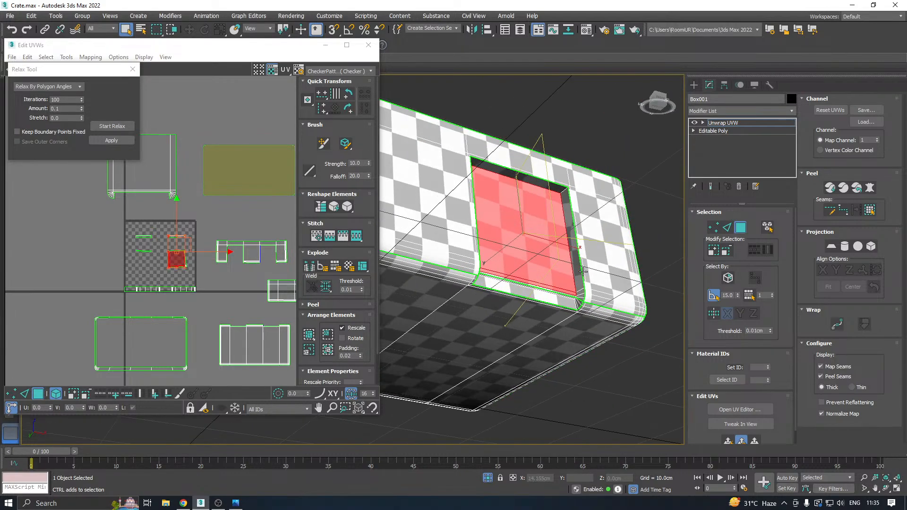
{"action": "left_click", "coordinate": [578, 285], "text": "ctrl"}
Add the thin bevel strips along the recess's lower edge to the selection.
{"action": "scroll", "coordinate": [556, 289], "scroll_direction": "up", "scroll_amount": 5}
{"action": "left_click", "coordinate": [571, 319], "text": "ctrl"}
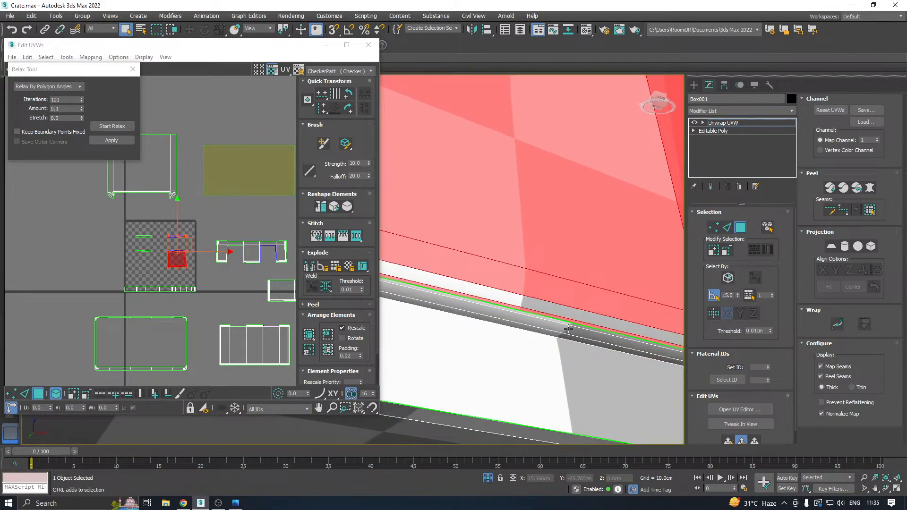
{"action": "left_click", "coordinate": [568, 328], "text": "ctrl"}
{"action": "left_click", "coordinate": [568, 324], "text": "ctrl"}
{"action": "left_click", "coordinate": [565, 313], "text": "ctrl"}
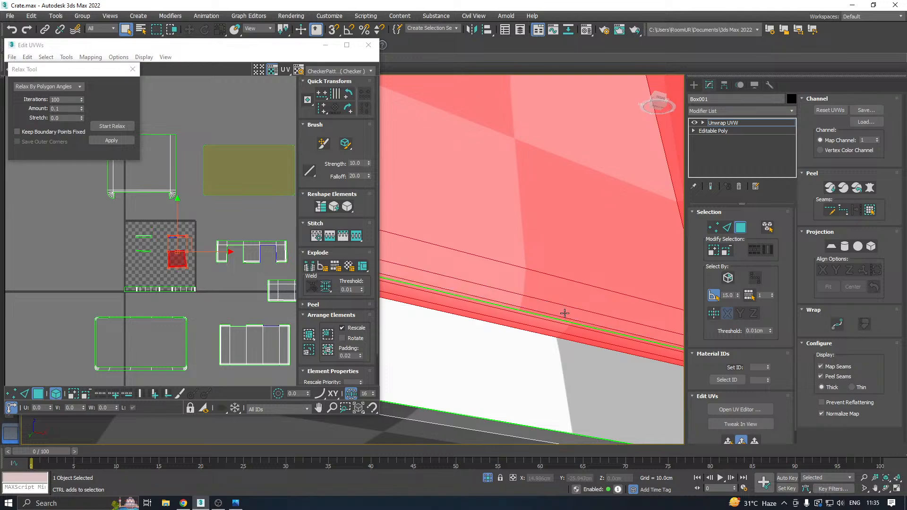
{"action": "scroll", "coordinate": [593, 287], "scroll_direction": "down", "scroll_amount": 5}
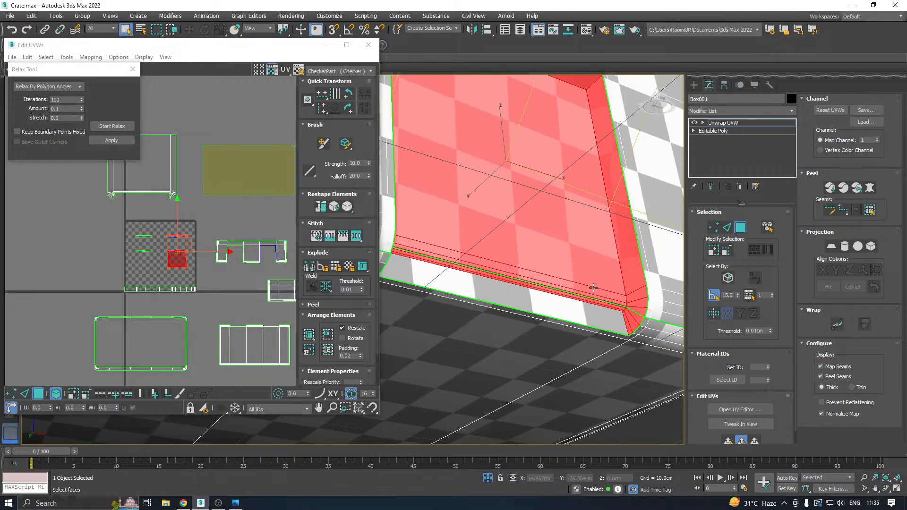
Apply a quick planar map to the selected recess, including its top wall, and relax it by polygon angles.
{"action": "left_click", "coordinate": [723, 440]}
{"action": "left_click", "coordinate": [114, 127]}
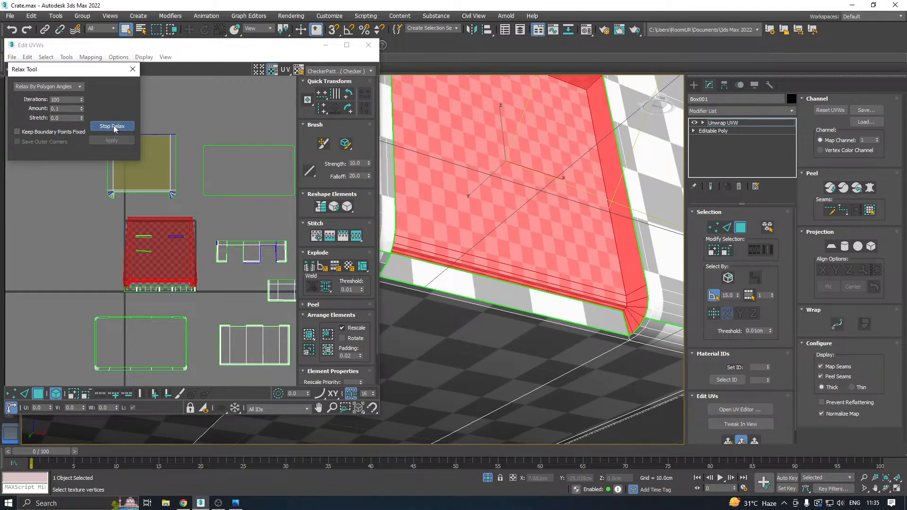
{"action": "left_click", "coordinate": [114, 128]}
{"action": "left_click", "coordinate": [113, 140]}
{"action": "scroll", "coordinate": [596, 223], "scroll_direction": "down", "scroll_amount": 4}
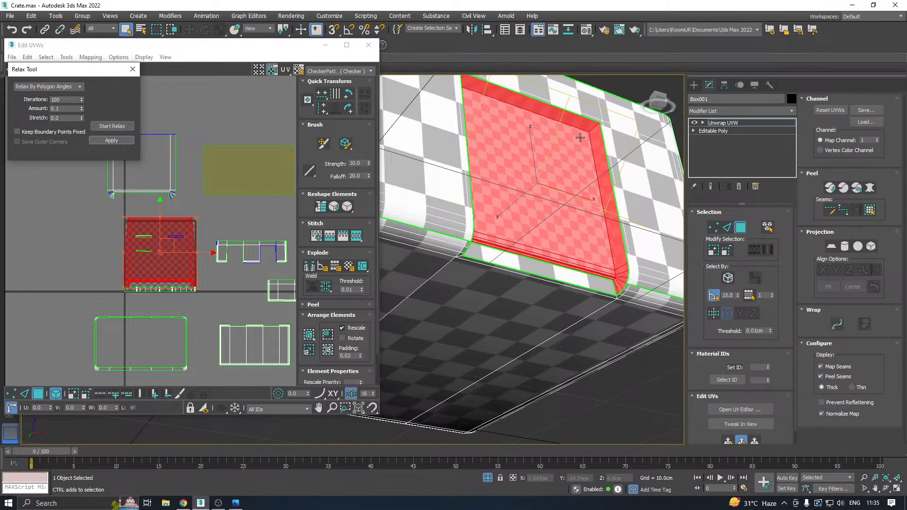
Remove the recess's top wall from the selection, quick planar map the remaining faces and relax them by polygon angles.
{"action": "left_click", "coordinate": [565, 119], "text": "alt"}
{"action": "left_click", "coordinate": [727, 440]}
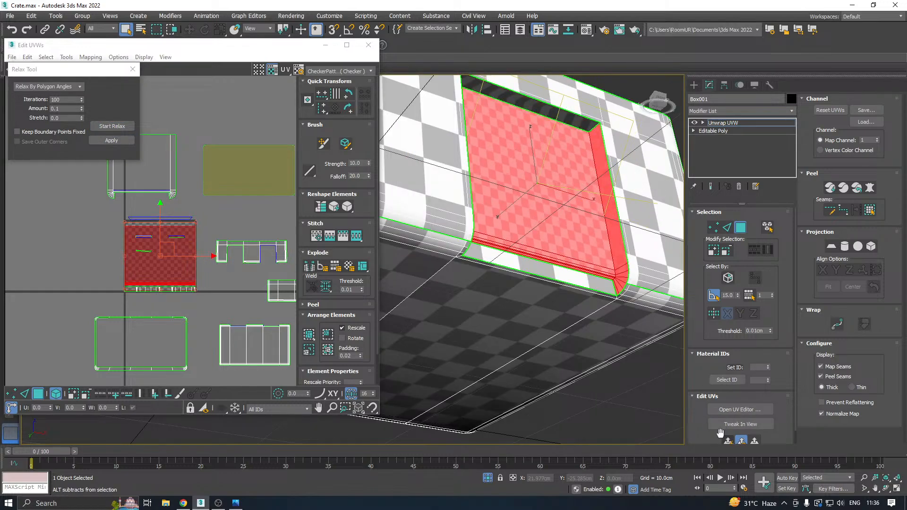
{"action": "left_click", "coordinate": [112, 140]}
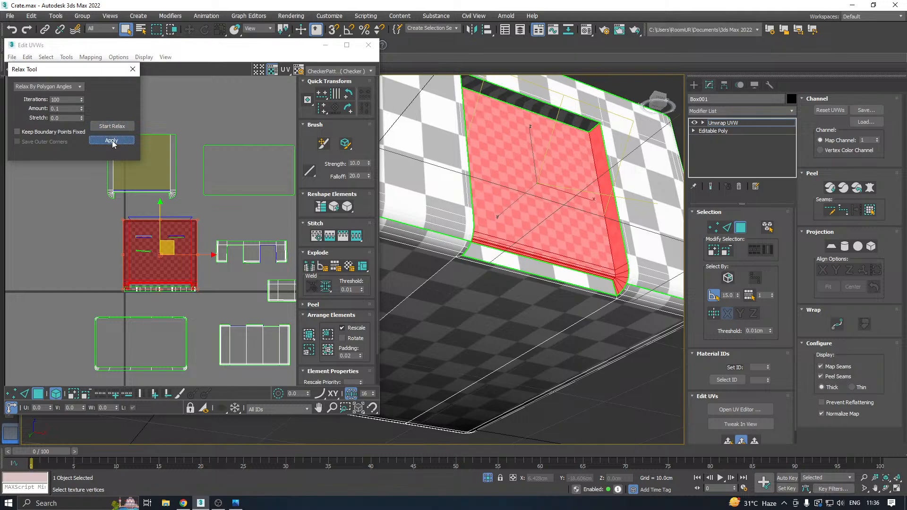
Select the recess's top wall, apply a quick planar map to it and relax it by polygon angles.
{"action": "left_click", "coordinate": [567, 122]}
{"action": "middle_click_drag", "start_coordinate": [568, 122], "coordinate": [514, 169], "text": "alt"}
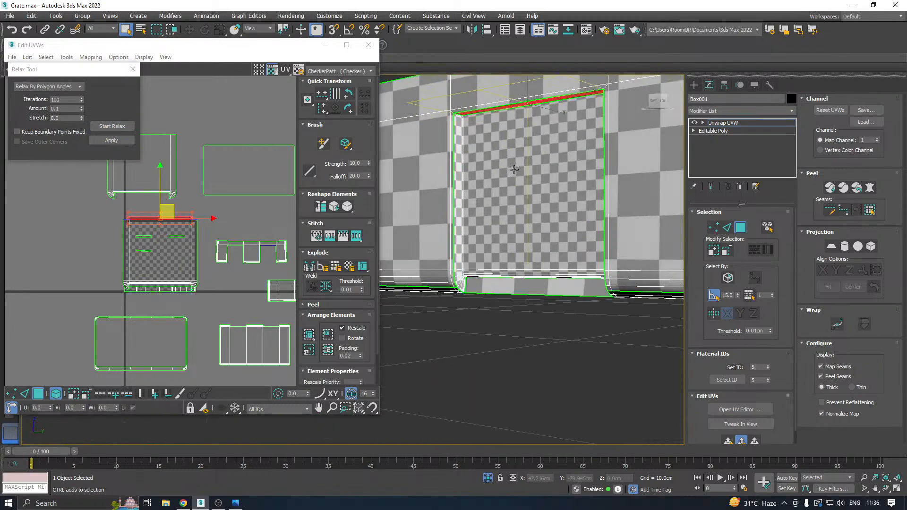
{"action": "left_click", "coordinate": [728, 440]}
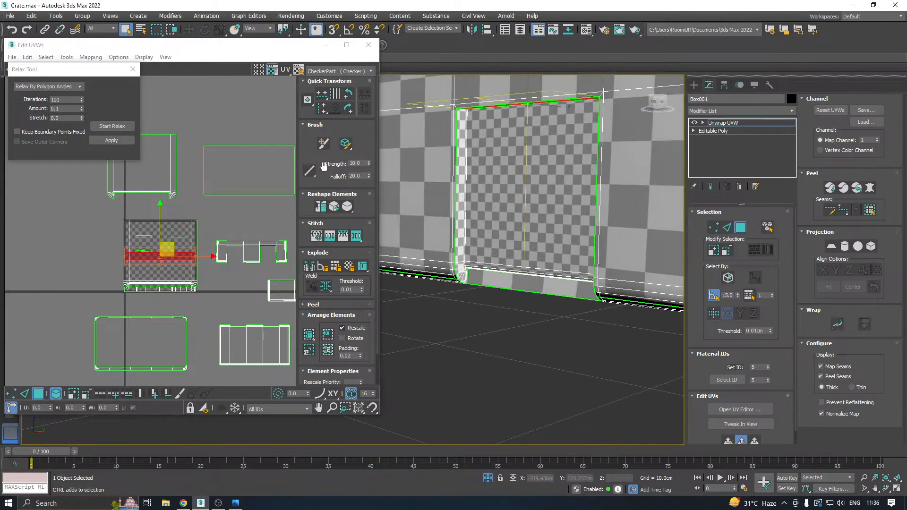
{"action": "left_click", "coordinate": [115, 124]}
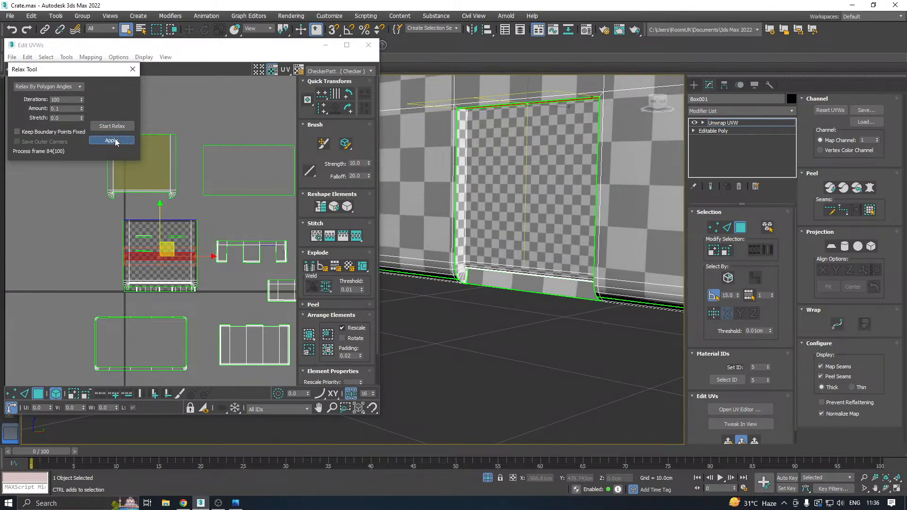
Select the flat strip along the recess's lower edge, quick planar map it and relax it by polygon angles.
{"action": "middle_click_drag", "start_coordinate": [571, 225], "coordinate": [524, 269], "text": "alt"}
{"action": "left_click", "coordinate": [524, 268]}
{"action": "scroll", "coordinate": [524, 268], "scroll_direction": "up", "scroll_amount": 4}
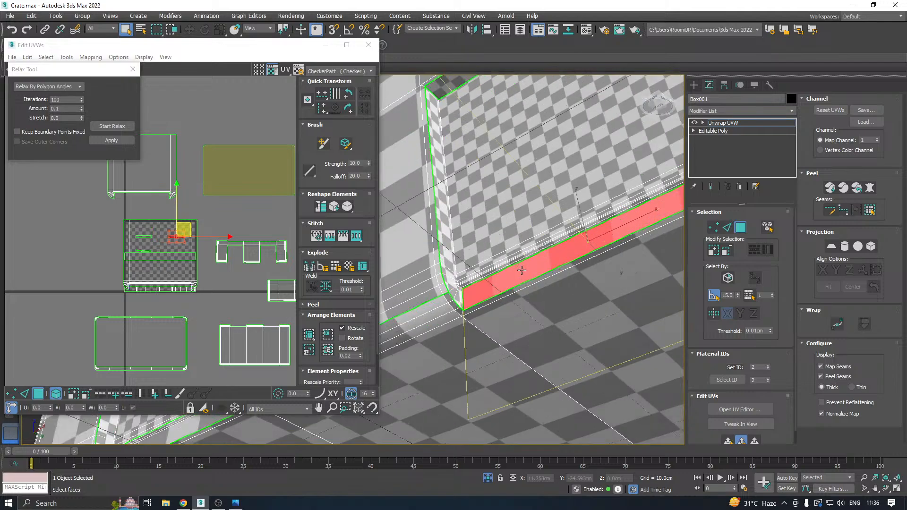
{"action": "left_click", "coordinate": [728, 441]}
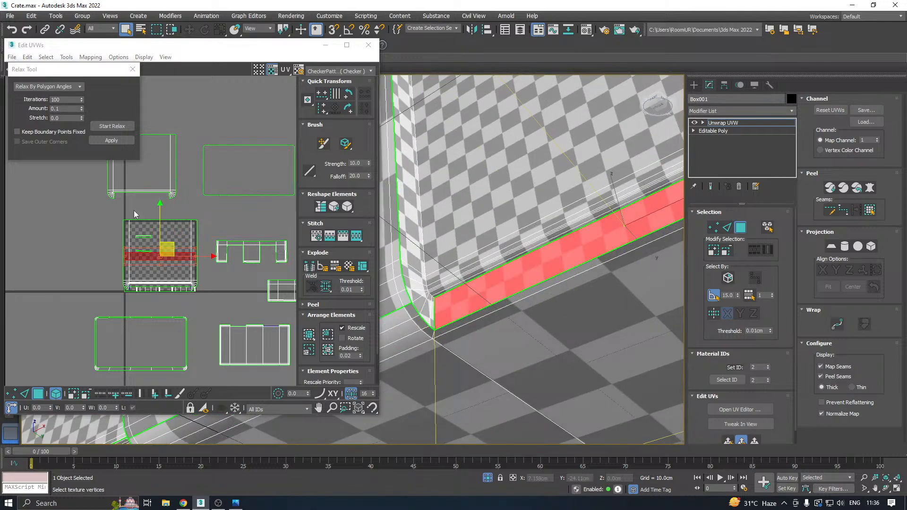
{"action": "left_click", "coordinate": [111, 140]}
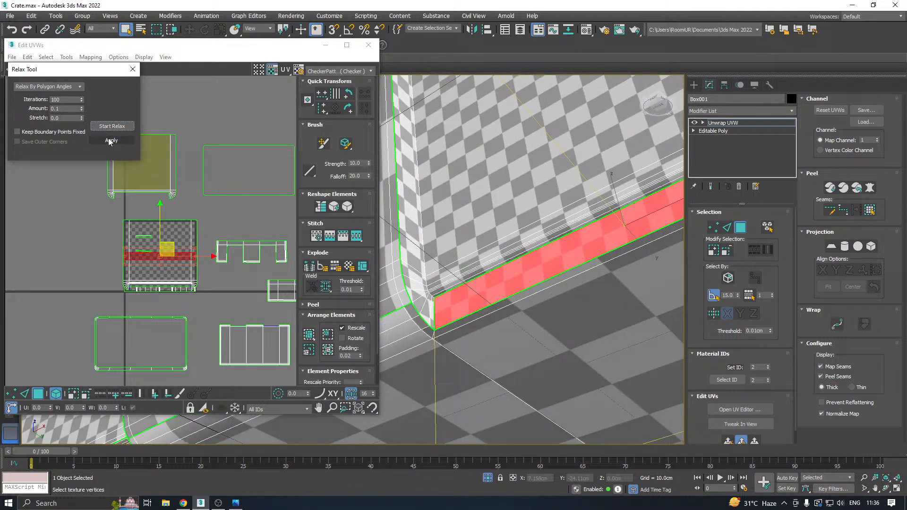
Select the top wall of the other recess, apply a quick planar map and relax it by polygon angles.
{"action": "scroll", "coordinate": [544, 277], "scroll_direction": "down", "scroll_amount": 5}
{"action": "scroll", "coordinate": [402, 263], "scroll_direction": "up", "scroll_amount": 5}
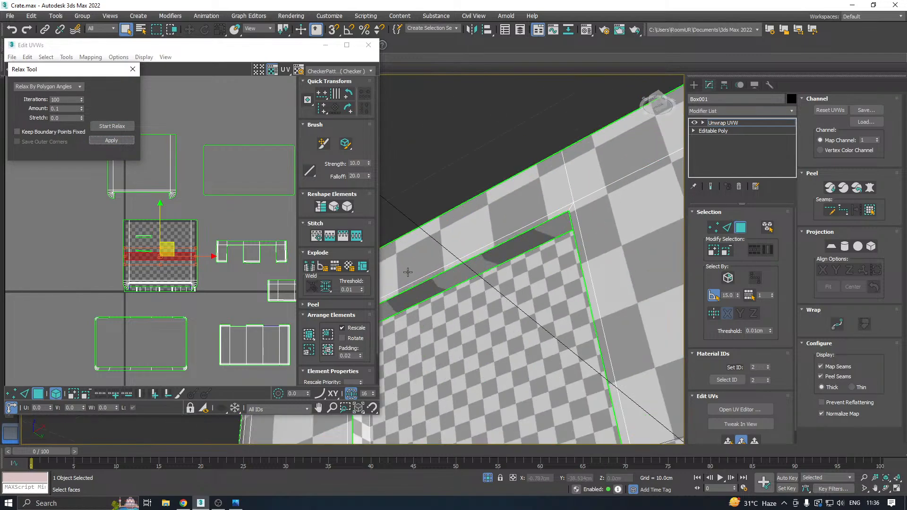
{"action": "left_click", "coordinate": [417, 291]}
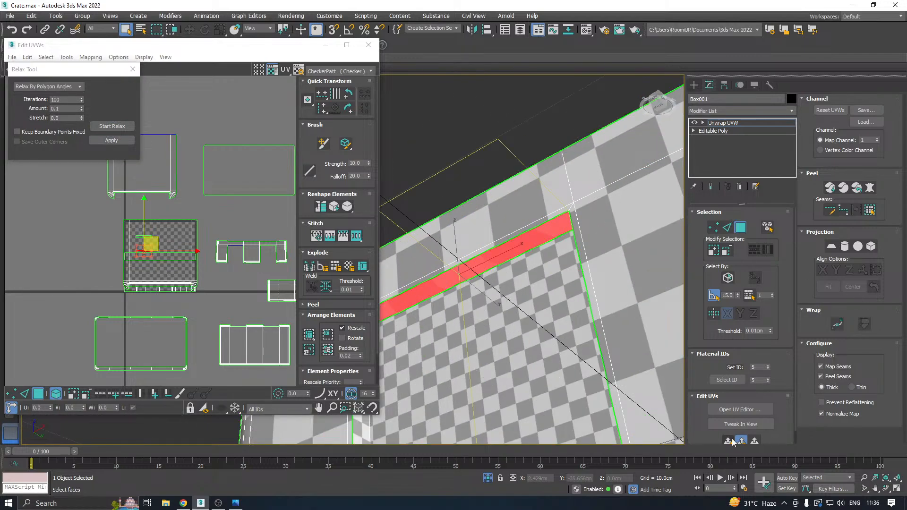
{"action": "left_click", "coordinate": [111, 141]}
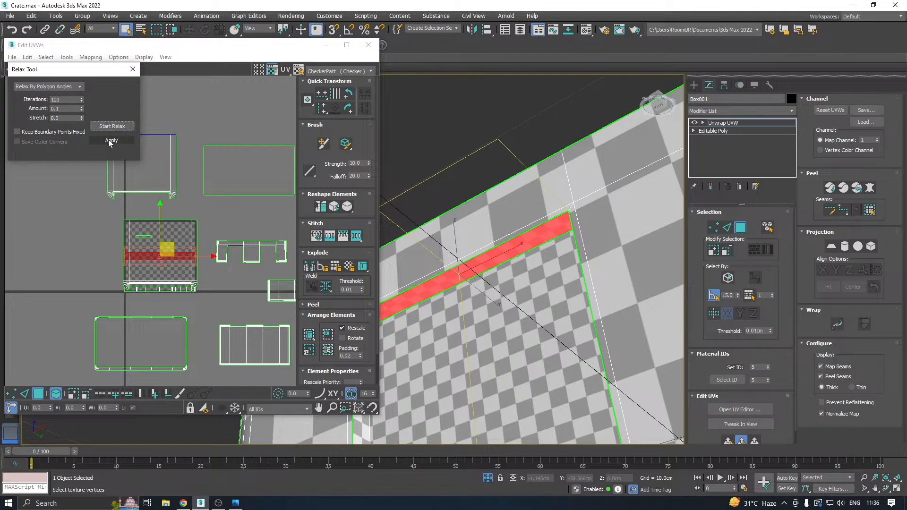
Quick planar map the flat strip along the other recess's lower edge, relax it by polygon angles and clear the selection.
{"action": "scroll", "coordinate": [509, 141], "scroll_direction": "down", "scroll_amount": 4}
{"action": "left_click", "coordinate": [518, 264]}
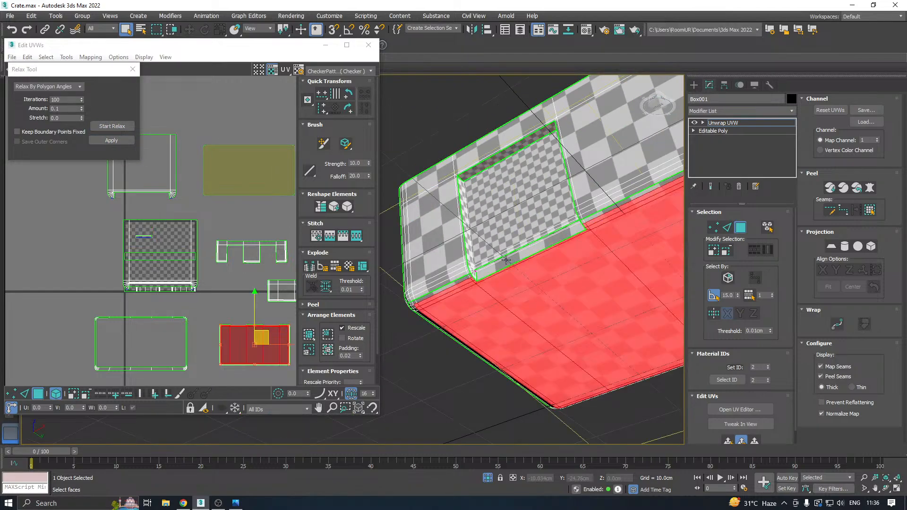
{"action": "left_click", "coordinate": [505, 260]}
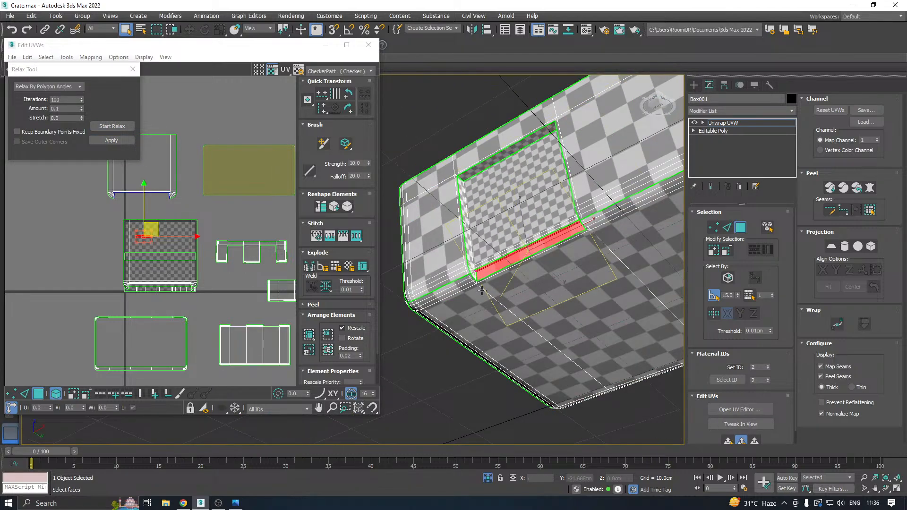
{"action": "scroll", "coordinate": [482, 290], "scroll_direction": "up", "scroll_amount": 5}
{"action": "scroll", "coordinate": [484, 247], "scroll_direction": "up", "scroll_amount": 2}
{"action": "left_click", "coordinate": [499, 269]}
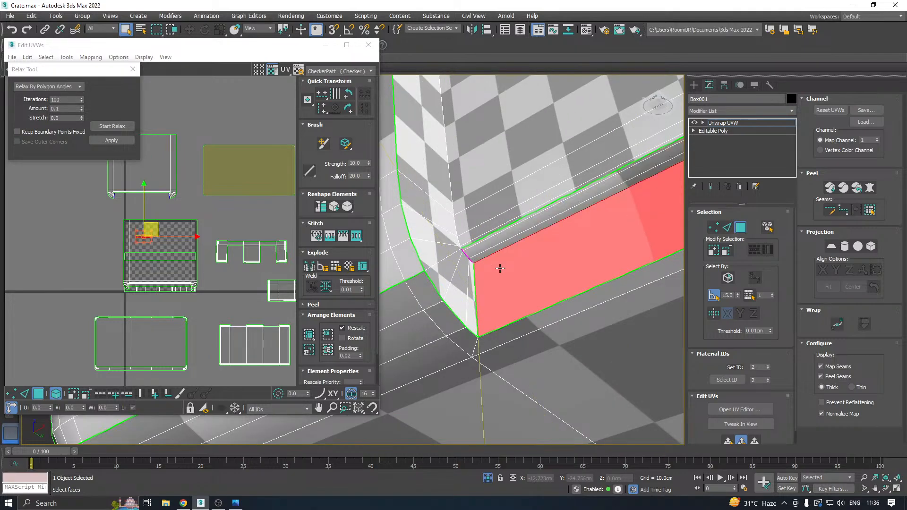
{"action": "left_click", "coordinate": [728, 441]}
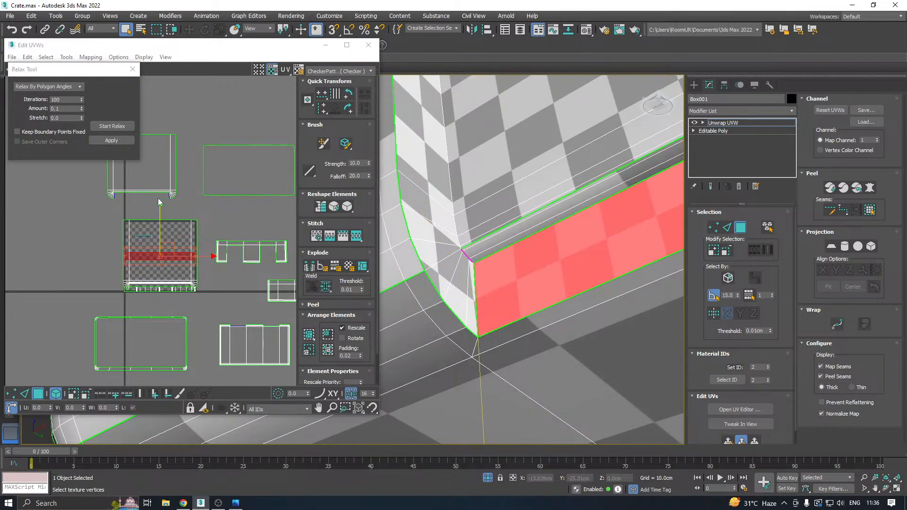
{"action": "left_click", "coordinate": [115, 125]}
{"action": "left_click", "coordinate": [114, 125]}
{"action": "left_click", "coordinate": [110, 140]}
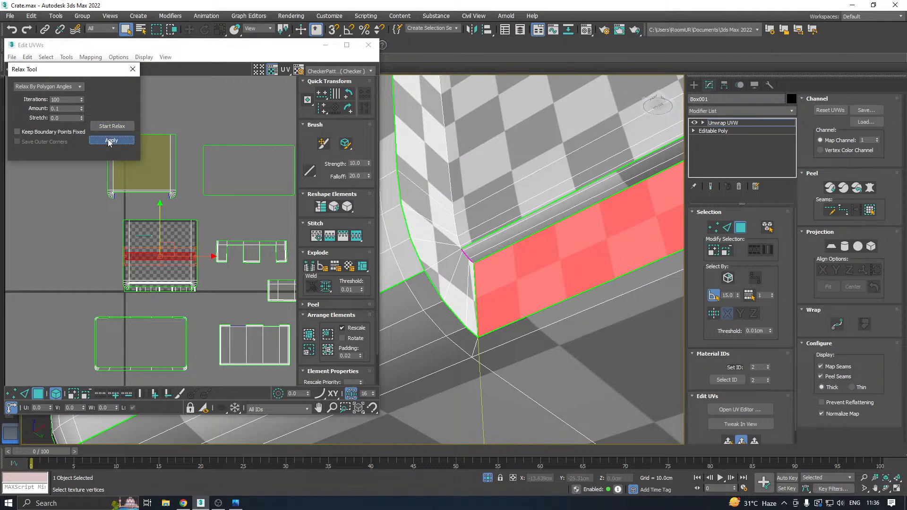
{"action": "left_click", "coordinate": [69, 231]}
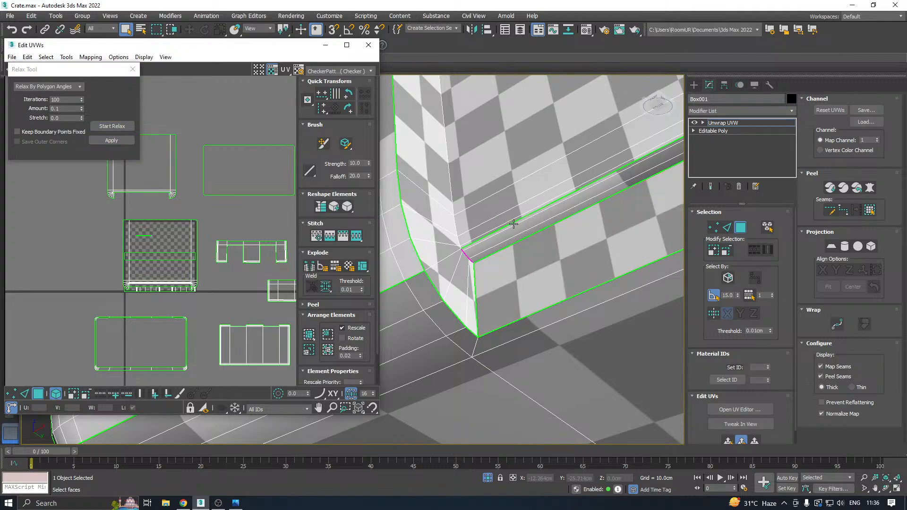
Select that recess's whole UV island and add the missed thin bevel strip along its lower edge.
{"action": "scroll", "coordinate": [481, 237], "scroll_direction": "down", "scroll_amount": 3}
{"action": "scroll", "coordinate": [482, 238], "scroll_direction": "up", "scroll_amount": 4}
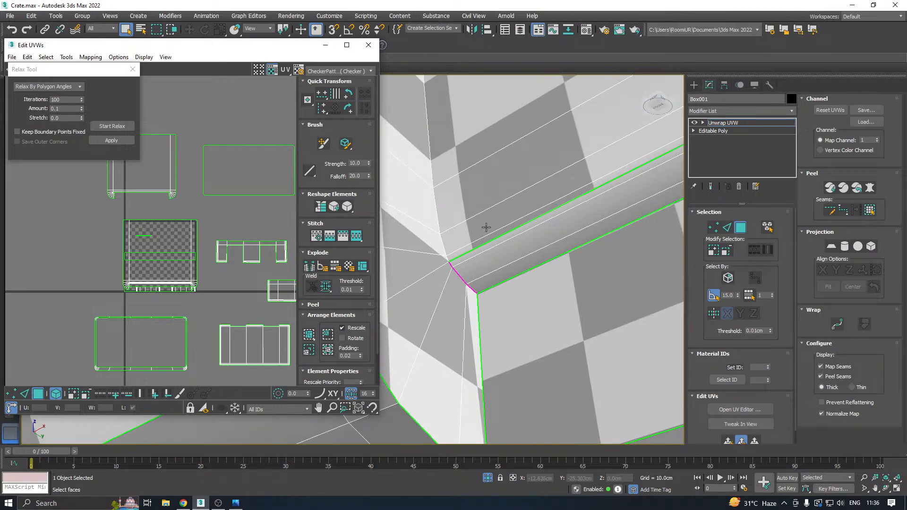
{"action": "left_click", "coordinate": [486, 228]}
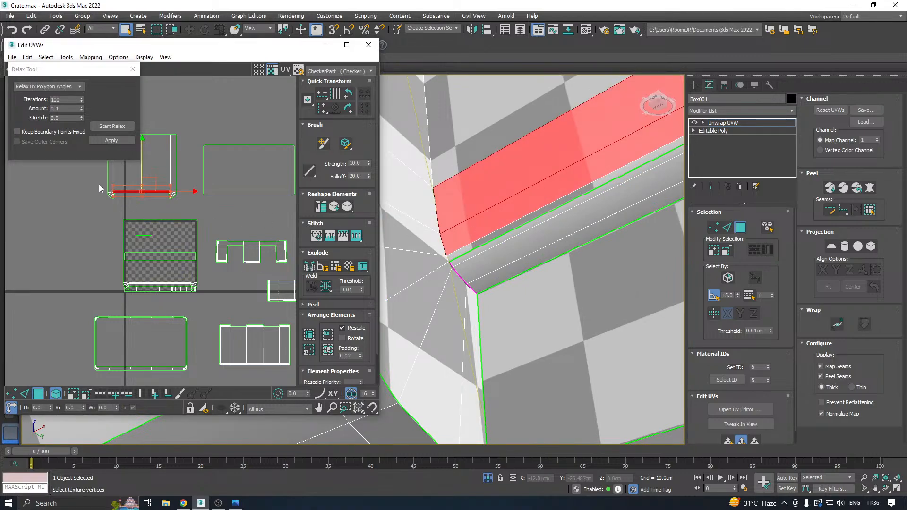
{"action": "left_click_drag", "start_coordinate": [98, 183], "coordinate": [126, 201]}
{"action": "left_click", "coordinate": [466, 265], "text": "ctrl"}
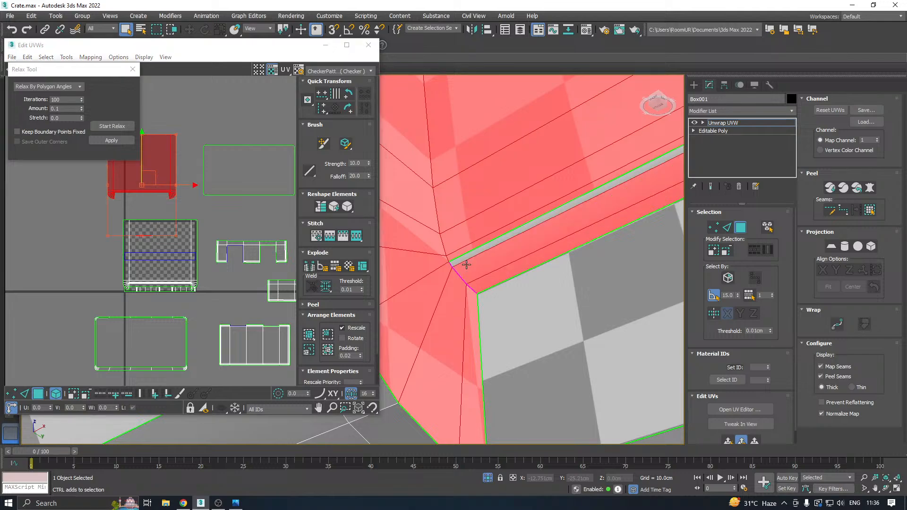
Apply a quick planar map to the completed recess selection and relax it by polygon angles.
{"action": "scroll", "coordinate": [466, 262], "scroll_direction": "down", "scroll_amount": 5}
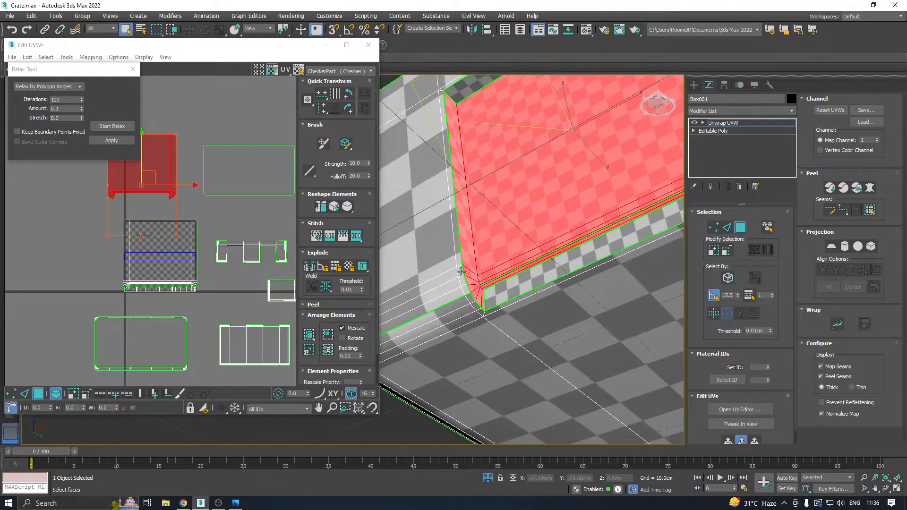
{"action": "left_click", "coordinate": [728, 438]}
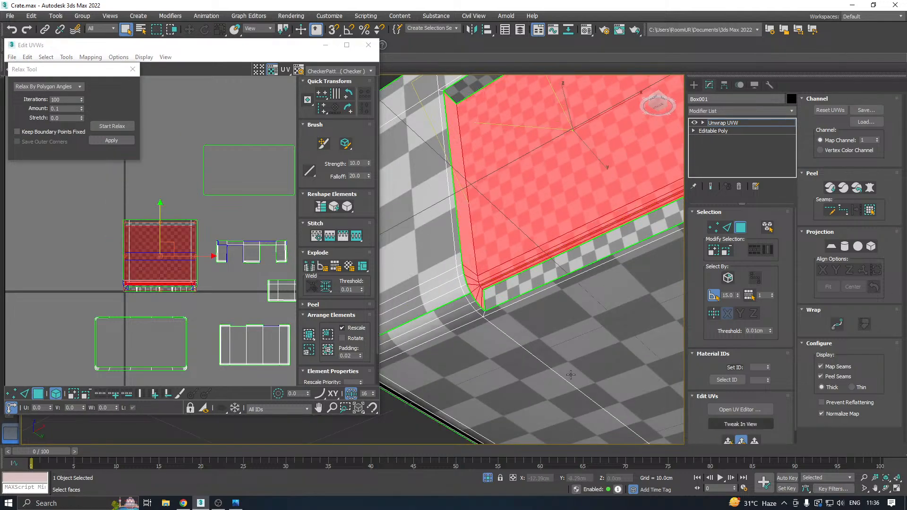
{"action": "left_click", "coordinate": [105, 127]}
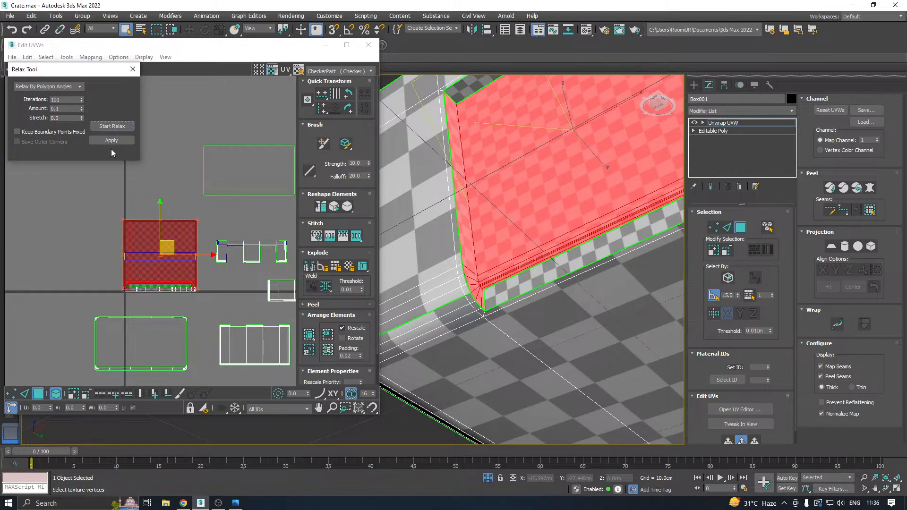
{"action": "scroll", "coordinate": [483, 296], "scroll_direction": "down", "scroll_amount": 5}
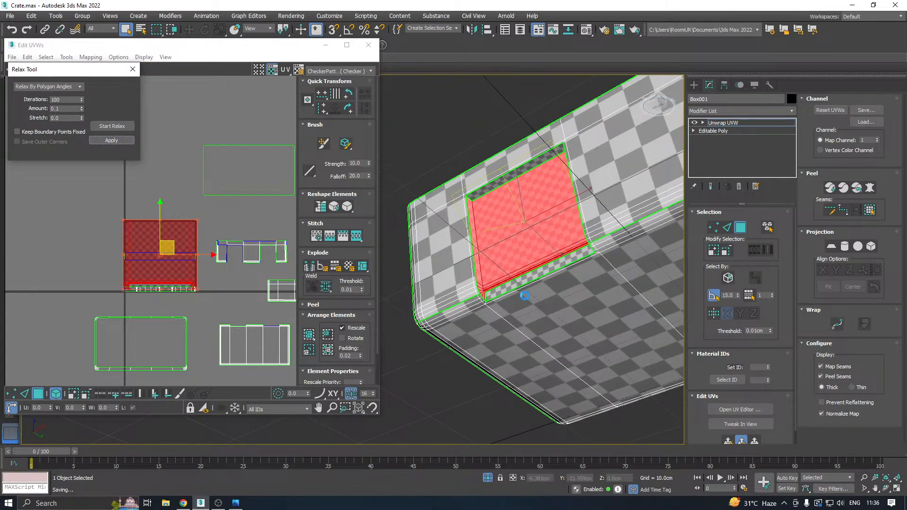
Select all UV islands of the crate body and pack them into the texture square.
{"action": "scroll", "coordinate": [574, 278], "scroll_direction": "up", "scroll_amount": 3}
{"action": "middle_click_drag", "start_coordinate": [574, 278], "coordinate": [548, 270]}
{"action": "scroll", "coordinate": [542, 226], "scroll_direction": "up", "scroll_amount": 4}
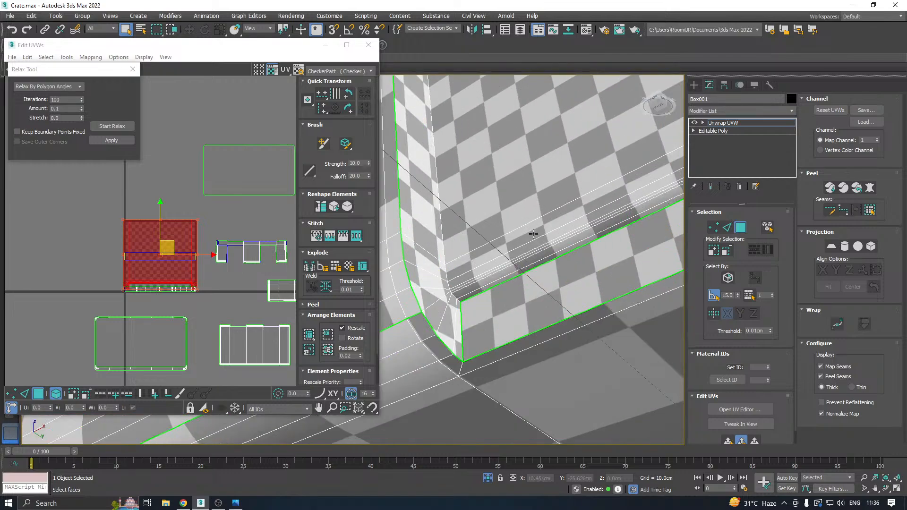
{"action": "scroll", "coordinate": [524, 239], "scroll_direction": "down", "scroll_amount": 7}
{"action": "middle_click_drag", "start_coordinate": [521, 243], "coordinate": [595, 299], "text": "alt"}
{"action": "scroll", "coordinate": [179, 265], "scroll_direction": "down", "scroll_amount": 3}
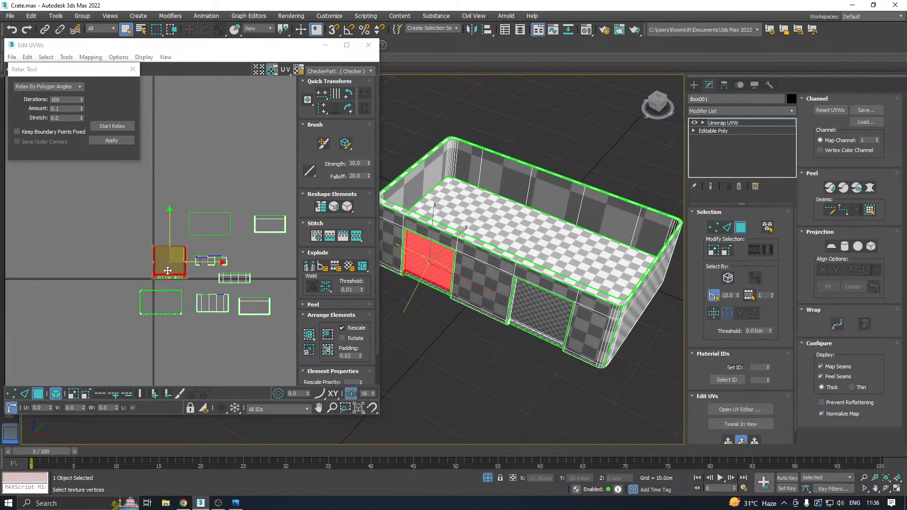
{"action": "key", "text": "ctrl+a"}
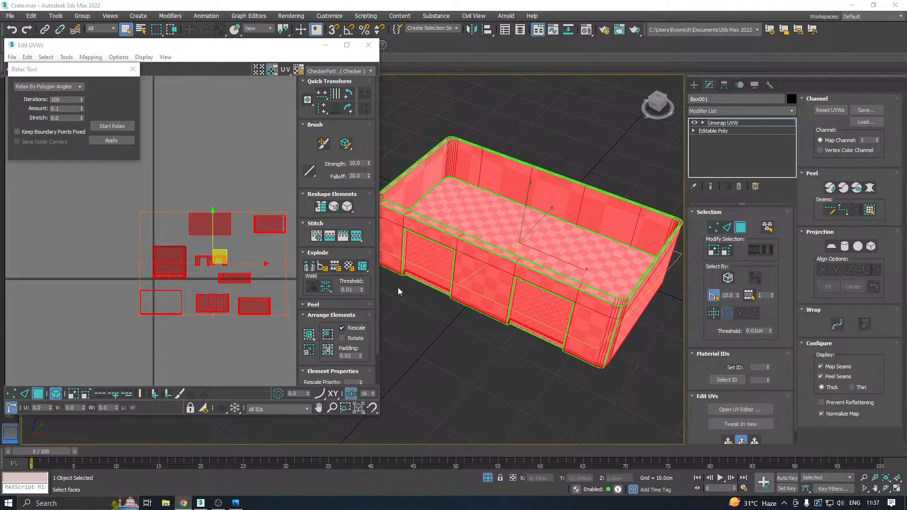
{"action": "middle_click_drag", "start_coordinate": [398, 291], "coordinate": [477, 283], "text": "alt"}
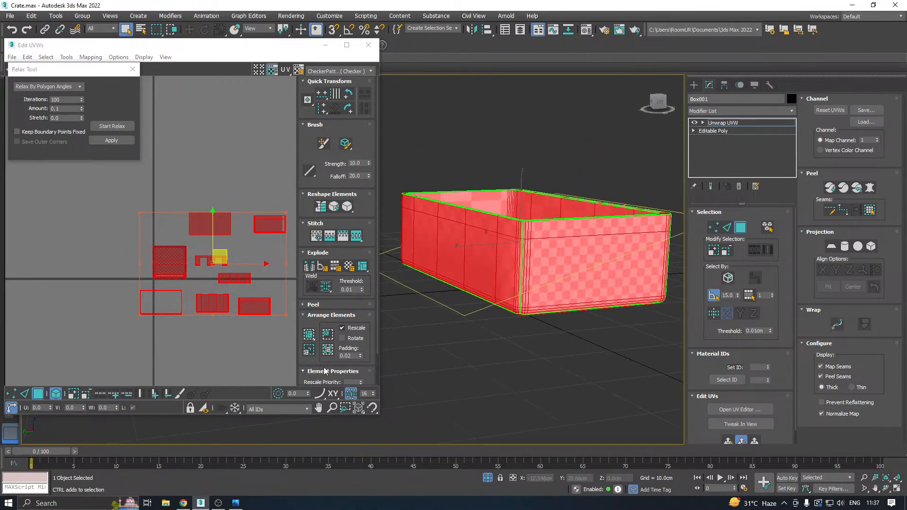
{"action": "left_click", "coordinate": [309, 336]}
{"action": "scroll", "coordinate": [164, 283], "scroll_direction": "up", "scroll_amount": 4}
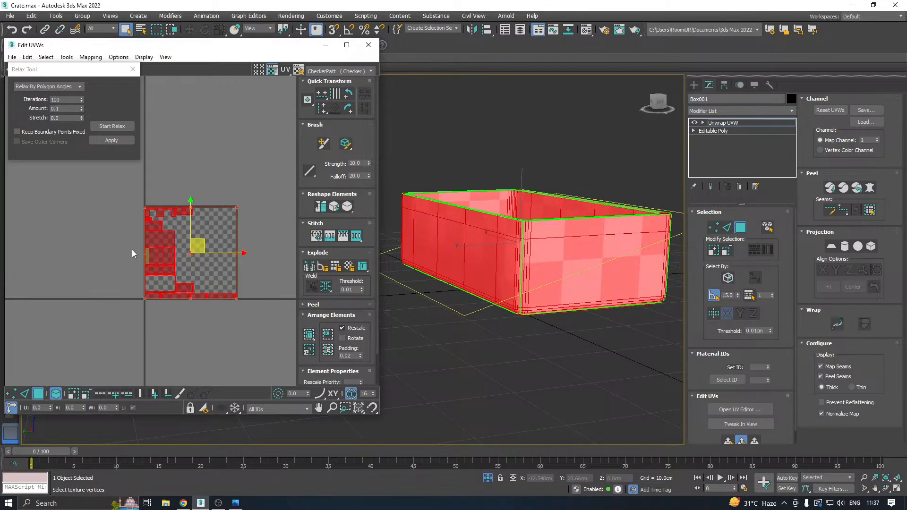
Close the Relax Tool and enlarge the UV editor window for a larger view of the packed layout.
{"action": "left_click", "coordinate": [132, 69]}
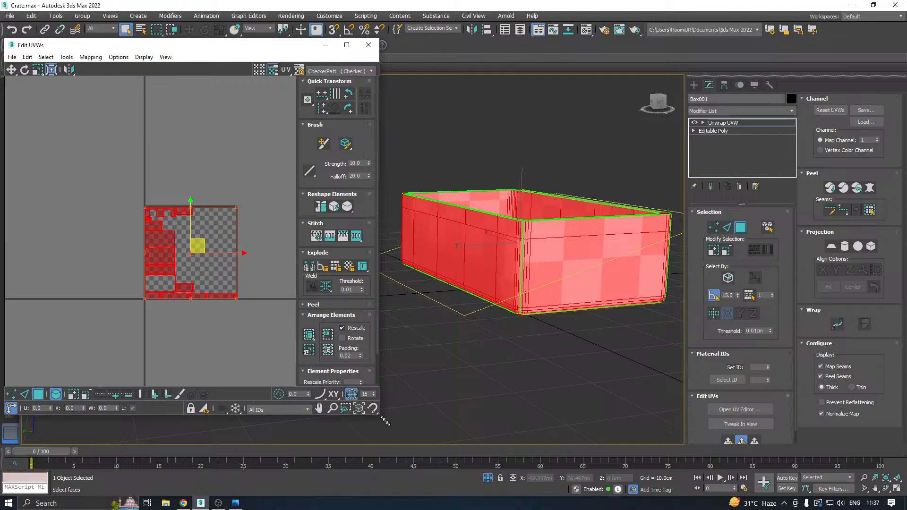
{"action": "left_click_drag", "start_coordinate": [375, 416], "coordinate": [424, 452]}
{"action": "scroll", "coordinate": [164, 235], "scroll_direction": "up", "scroll_amount": 2}
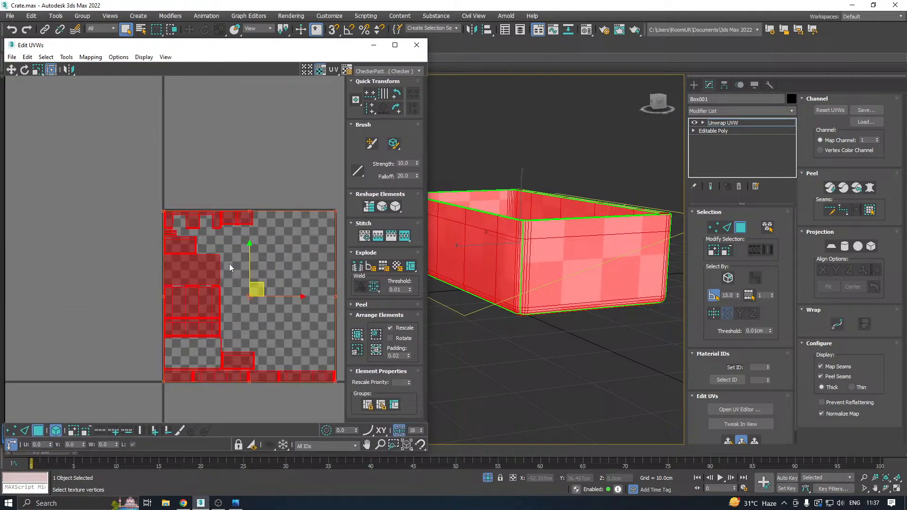
Select every crate body UV island except the long strip along the texture square's lower edge and repack them with rescaling.
{"action": "middle_click_drag", "start_coordinate": [228, 264], "coordinate": [189, 256]}
{"action": "left_click", "coordinate": [256, 268]}
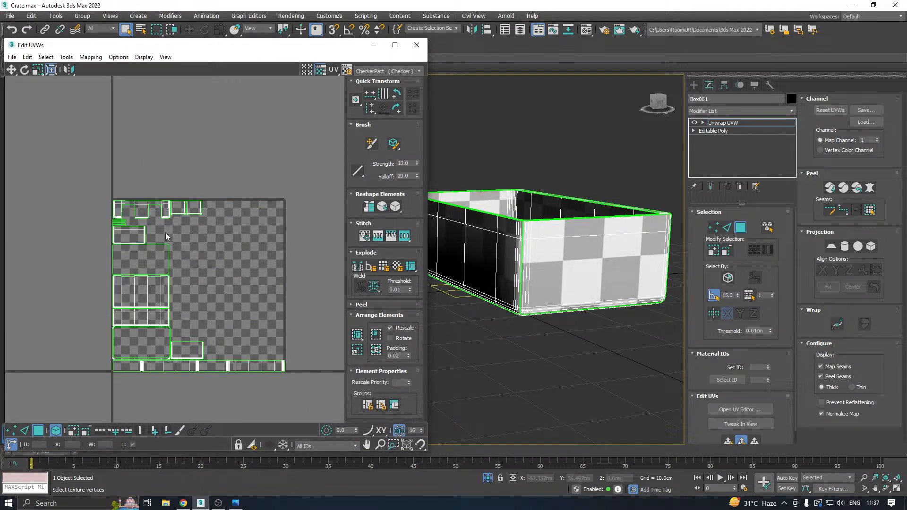
{"action": "left_click_drag", "start_coordinate": [80, 188], "coordinate": [231, 351]}
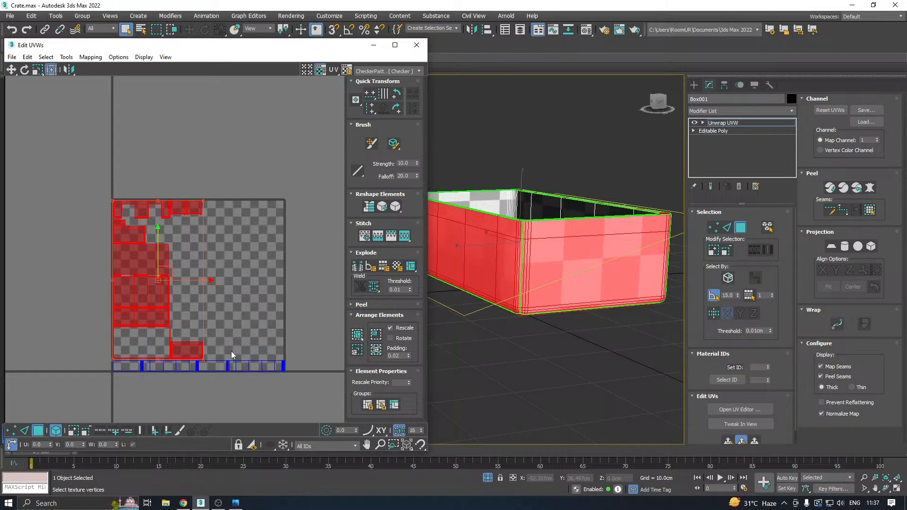
{"action": "left_click", "coordinate": [357, 334]}
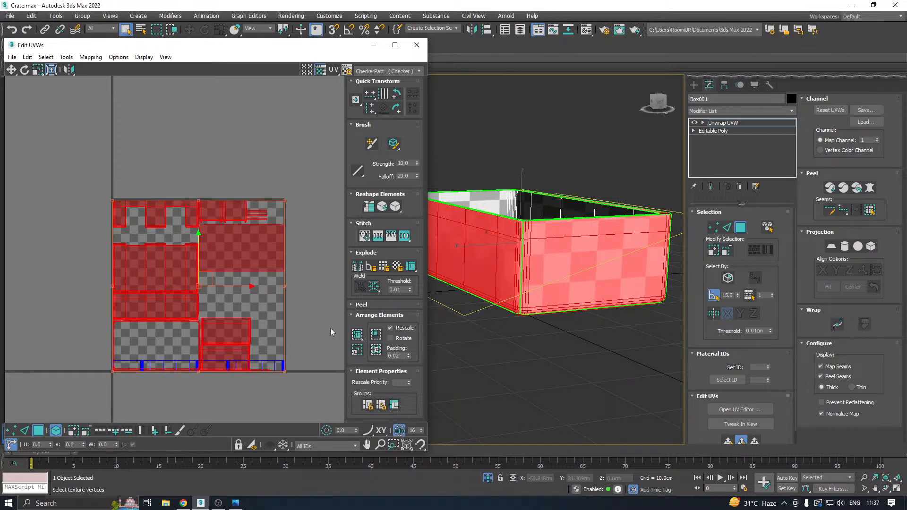
Invert the long strip's selection and scale the other islands down within the texture square until they clear that strip.
{"action": "left_click", "coordinate": [268, 366]}
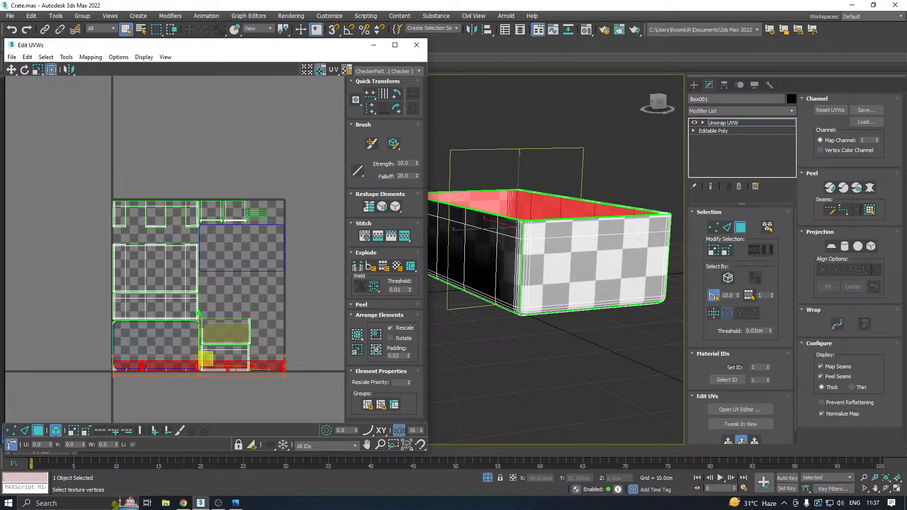
{"action": "key", "text": "ctrl+i"}
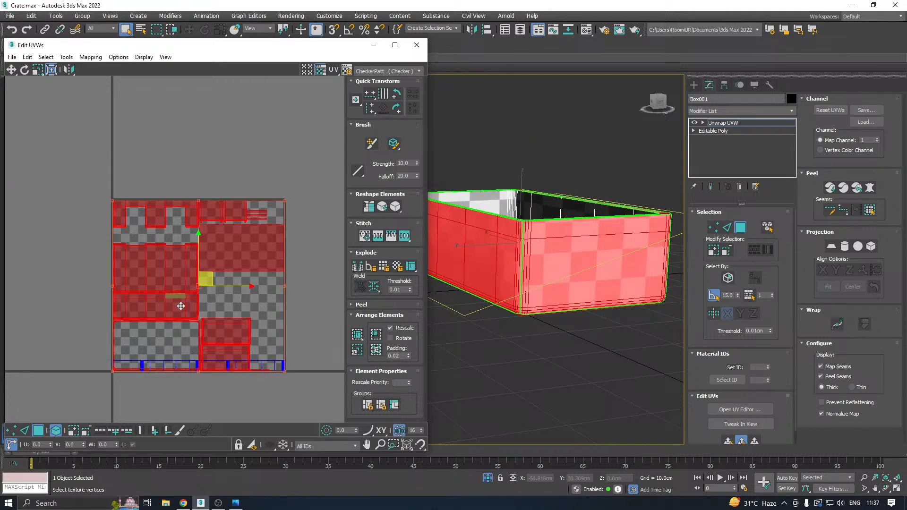
{"action": "left_click_drag", "start_coordinate": [113, 370], "coordinate": [126, 339]}
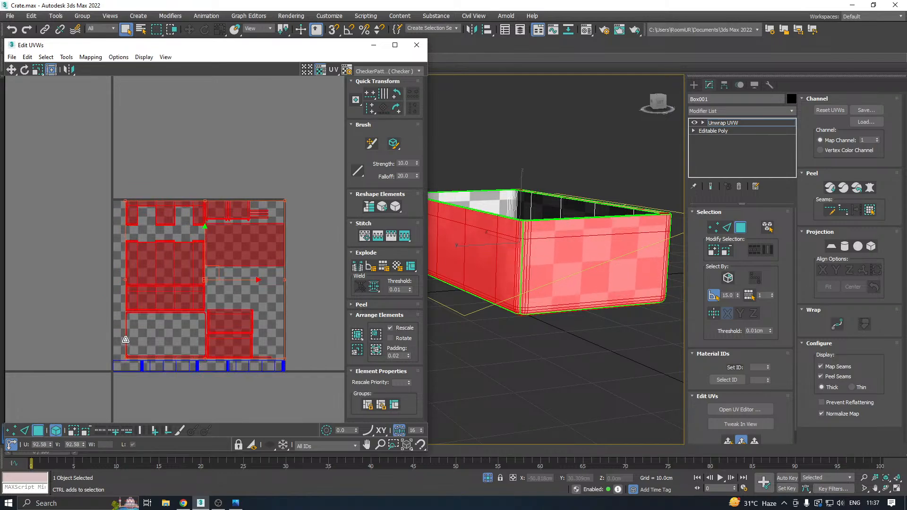
{"action": "left_click", "coordinate": [325, 333]}
Close the crate body's UV editor and leave isolation to bring back the whole crate.
{"action": "middle_click_drag", "start_coordinate": [566, 300], "coordinate": [496, 324], "text": "alt"}
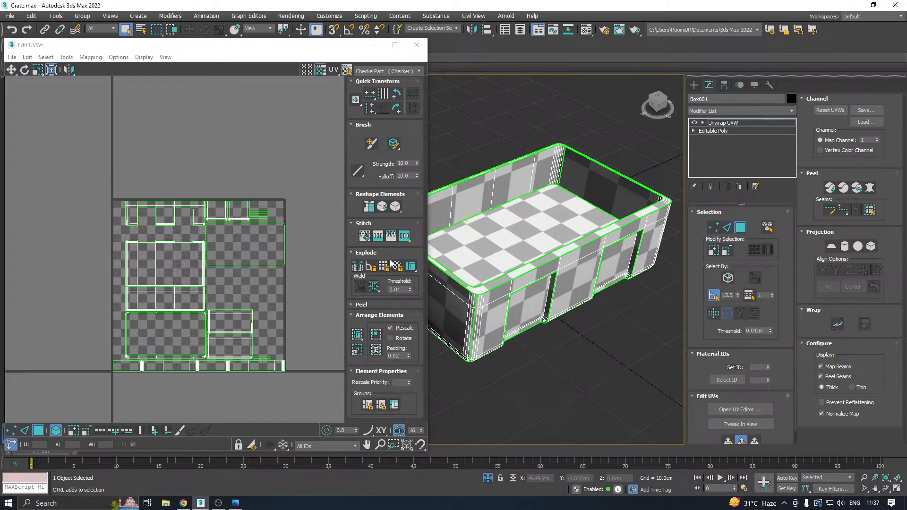
{"action": "left_click", "coordinate": [416, 46]}
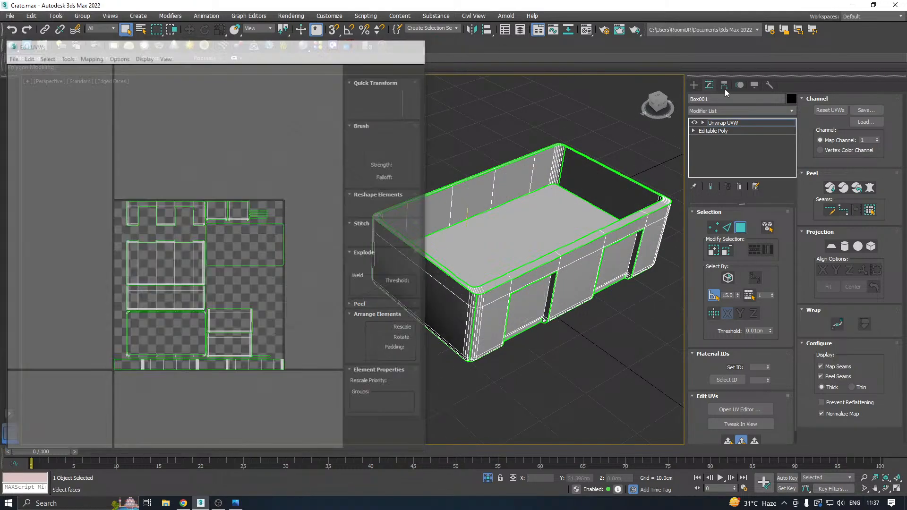
{"action": "left_click", "coordinate": [746, 123]}
{"action": "left_click", "coordinate": [487, 478]}
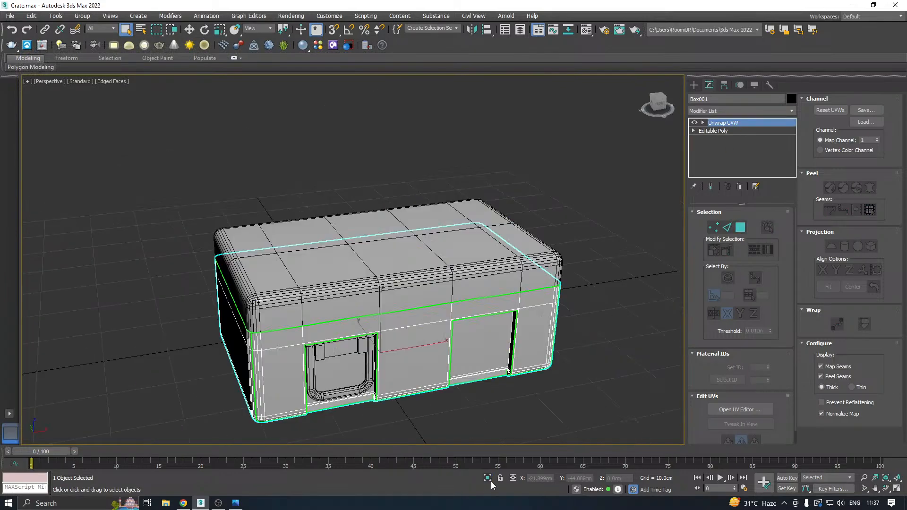
Select the crate's lid and isolate it.
{"action": "left_click", "coordinate": [355, 311]}
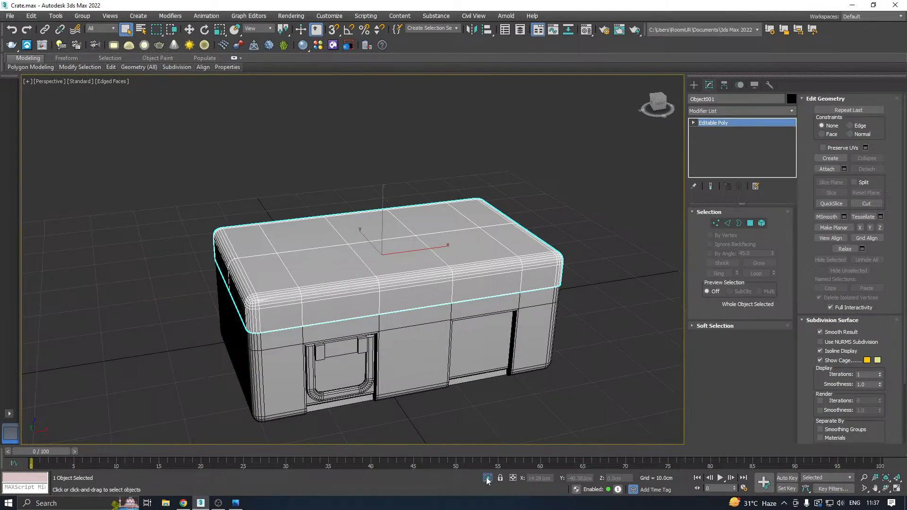
{"action": "left_click", "coordinate": [487, 478]}
{"action": "key", "text": "w"}
{"action": "middle_click_drag", "start_coordinate": [474, 212], "coordinate": [487, 264], "text": "alt"}
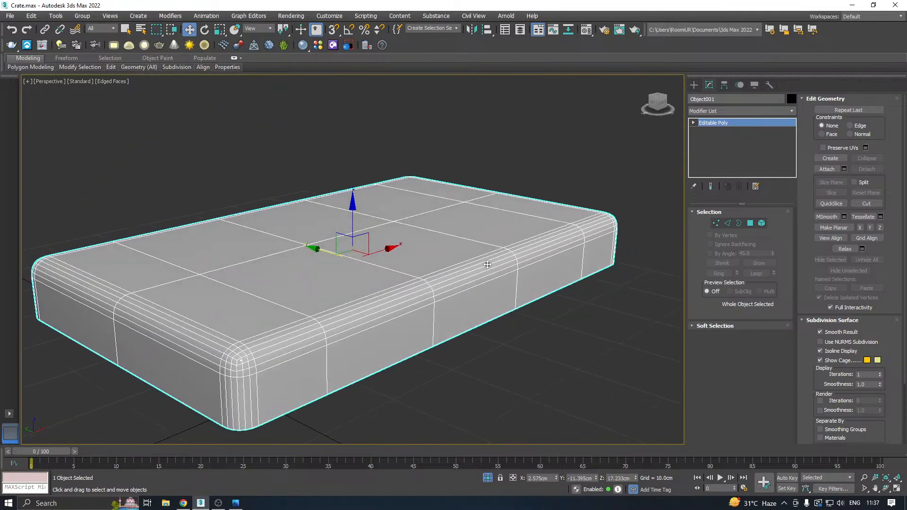
{"action": "left_click", "coordinate": [10, 17]}
{"action": "mouse_move", "coordinate": [24, 95]}
{"action": "left_click", "coordinate": [87, 95]}
{"action": "left_click", "coordinate": [413, 345]}
Apply an Unwrap UVW modifier to the lid and open its UV editor.
{"action": "left_click", "coordinate": [792, 112]}
{"action": "left_click_drag", "start_coordinate": [792, 151], "coordinate": [734, 411]}
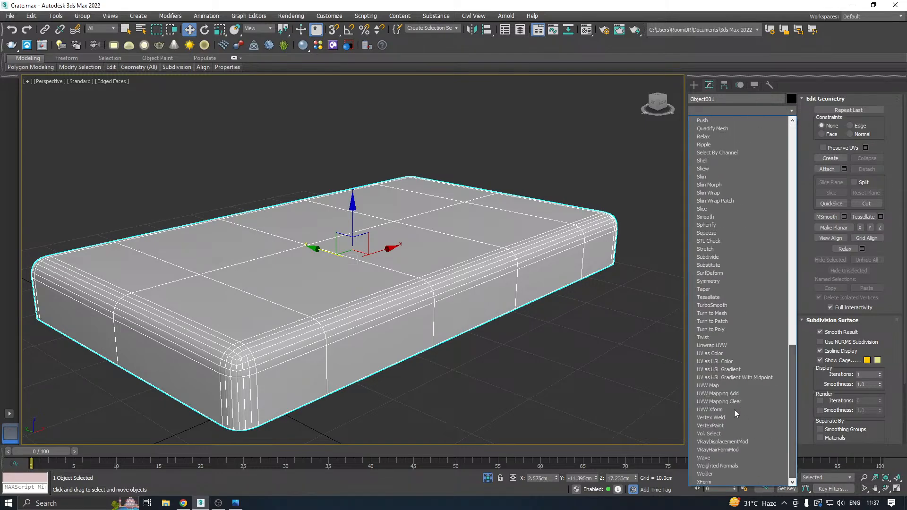
{"action": "left_click", "coordinate": [712, 343]}
{"action": "left_click", "coordinate": [740, 409]}
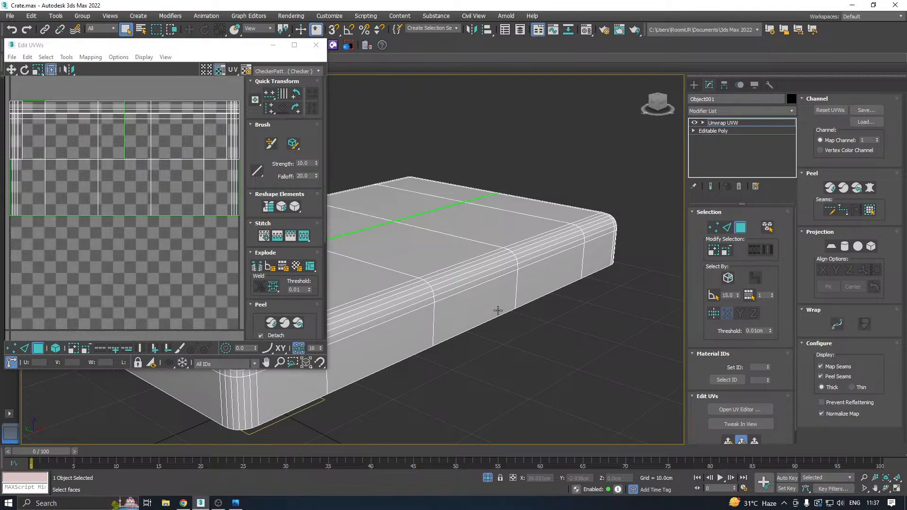
Enlarge the UV editor window beside the lid.
{"action": "scroll", "coordinate": [573, 310], "scroll_direction": "down", "scroll_amount": 2}
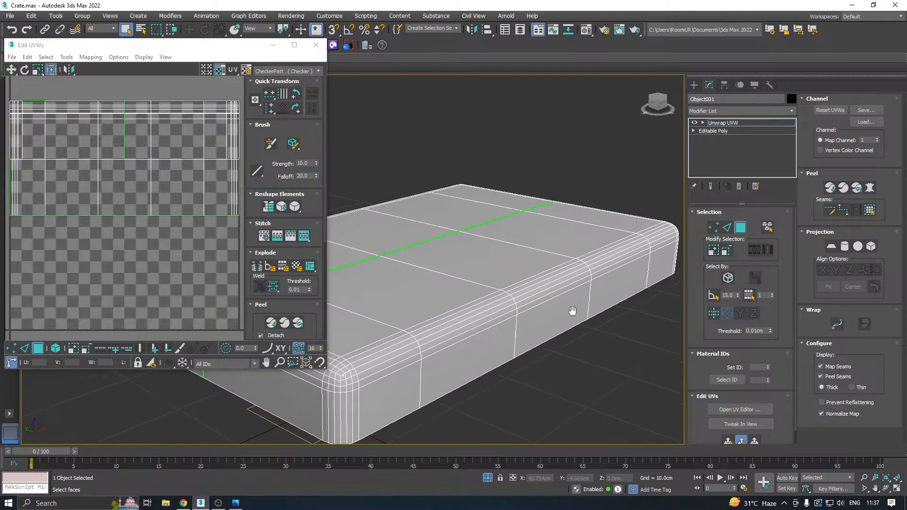
{"action": "scroll", "coordinate": [531, 324], "scroll_direction": "down", "scroll_amount": 2}
{"action": "scroll", "coordinate": [205, 272], "scroll_direction": "down", "scroll_amount": 2}
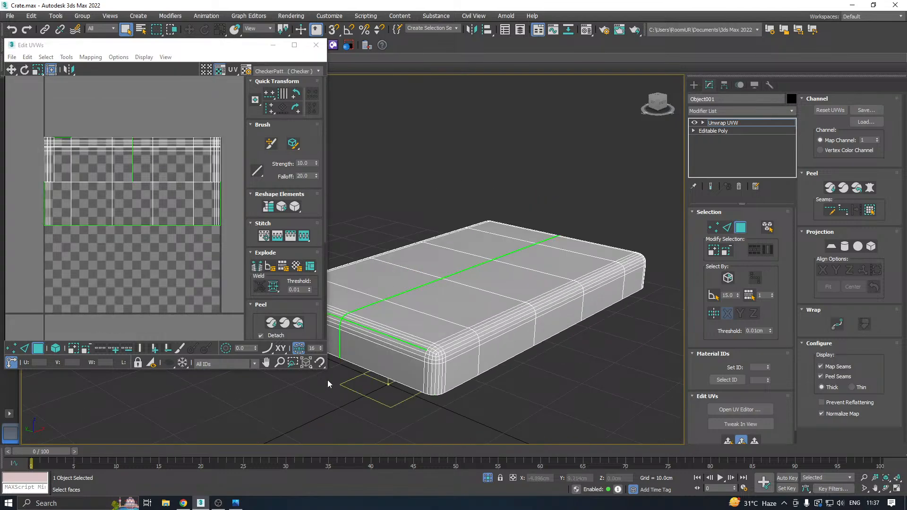
{"action": "left_click_drag", "start_coordinate": [326, 368], "coordinate": [370, 412]}
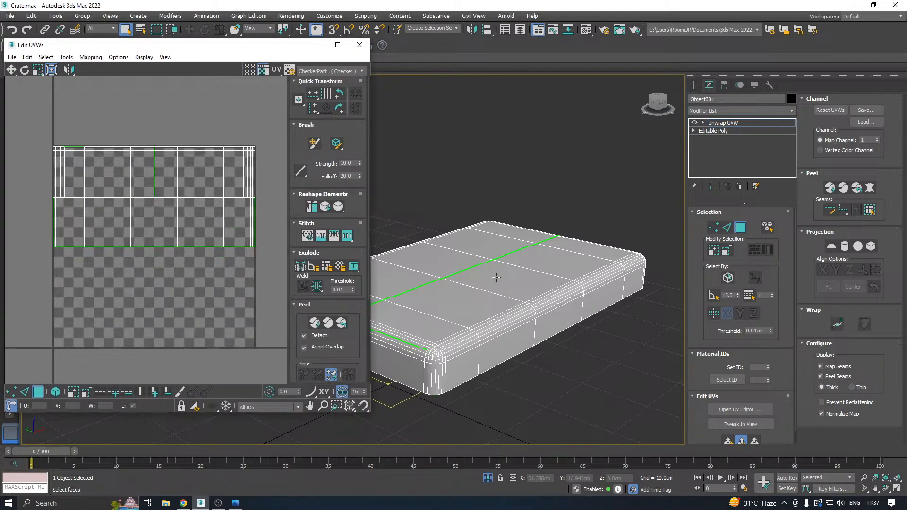
{"action": "middle_click_drag", "start_coordinate": [486, 274], "coordinate": [535, 285]}
{"action": "scroll", "coordinate": [536, 284], "scroll_direction": "up", "scroll_amount": 2}
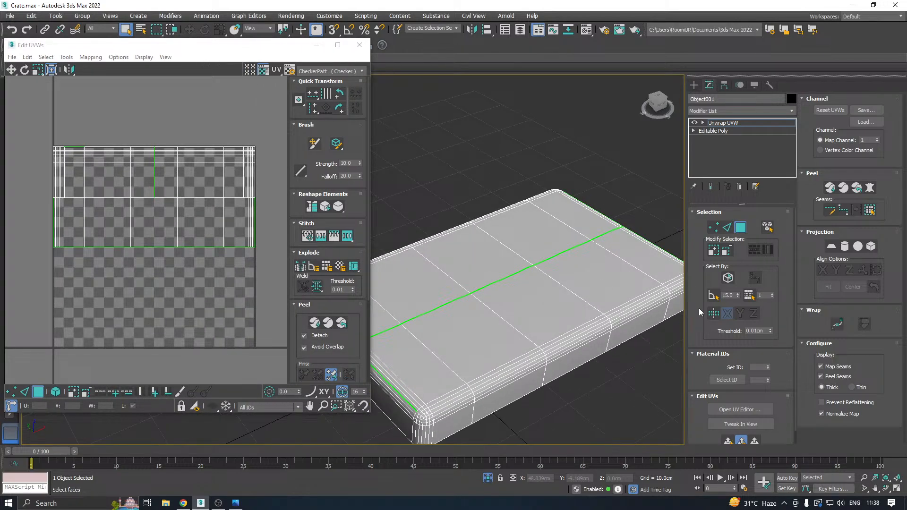
Pack all of the lid's UVs, placing them outside the texture square, and display the CheckerPattern on the lid.
{"action": "key", "text": "ctrl+a"}
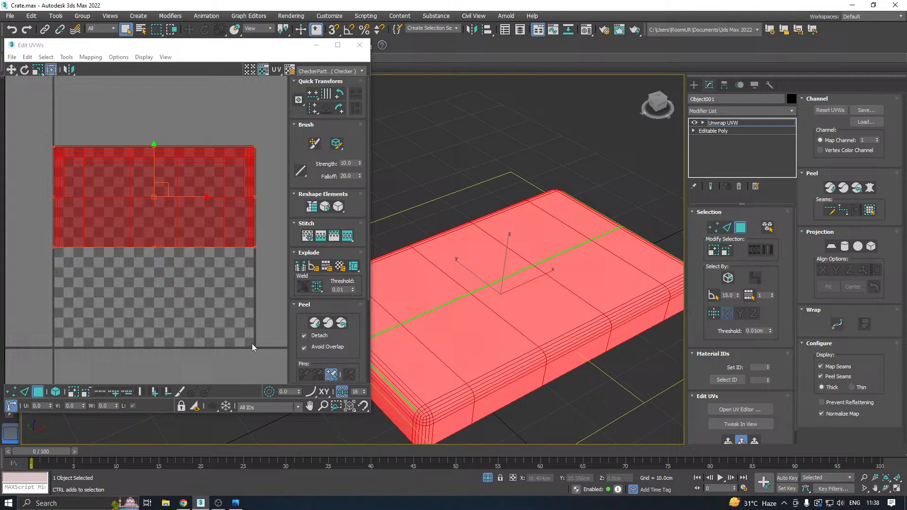
{"action": "left_click", "coordinate": [304, 304]}
{"action": "left_click", "coordinate": [300, 333]}
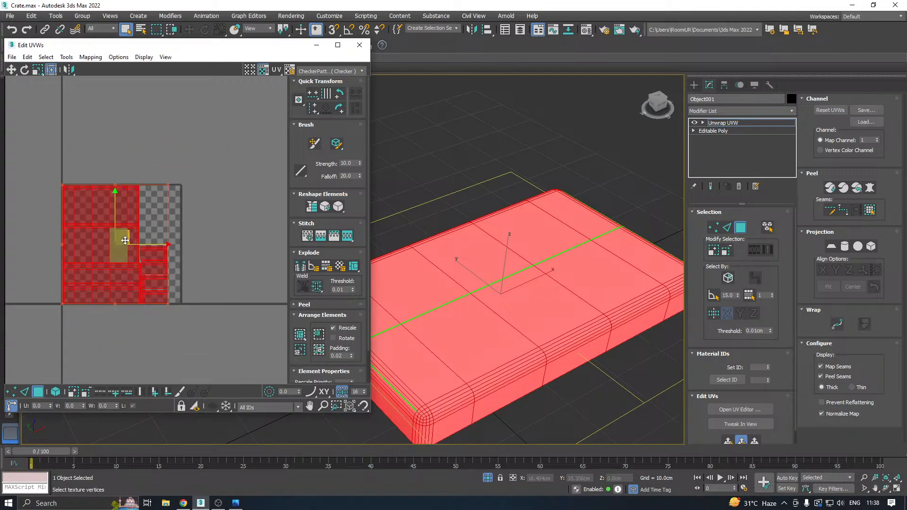
{"action": "left_click", "coordinate": [331, 71]}
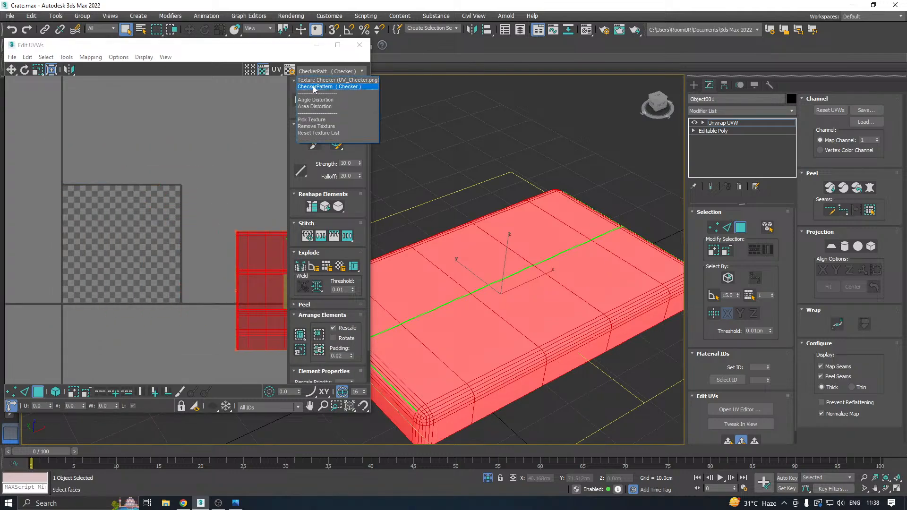
{"action": "left_click", "coordinate": [314, 86]}
Select the lid's whole flat top by a 15-degree planar angle and grow the selection onto the surrounding bevel.
{"action": "left_click", "coordinate": [488, 320]}
{"action": "middle_click_drag", "start_coordinate": [488, 320], "coordinate": [588, 285], "text": "alt"}
{"action": "left_click", "coordinate": [478, 277]}
{"action": "middle_click_drag", "start_coordinate": [588, 285], "coordinate": [493, 277]}
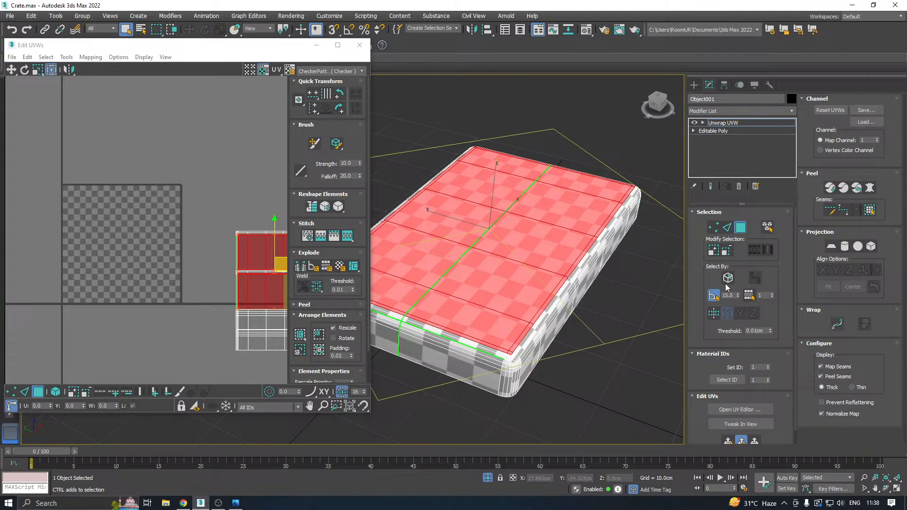
{"action": "left_click", "coordinate": [713, 251]}
{"action": "left_click", "coordinate": [716, 254]}
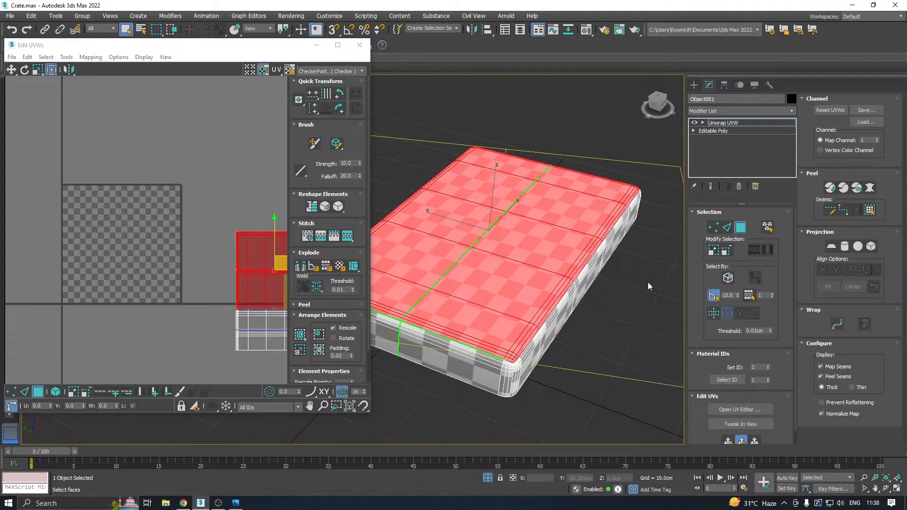
{"action": "scroll", "coordinate": [505, 367], "scroll_direction": "up", "scroll_amount": 4}
{"action": "scroll", "coordinate": [506, 360], "scroll_direction": "down", "scroll_amount": 4}
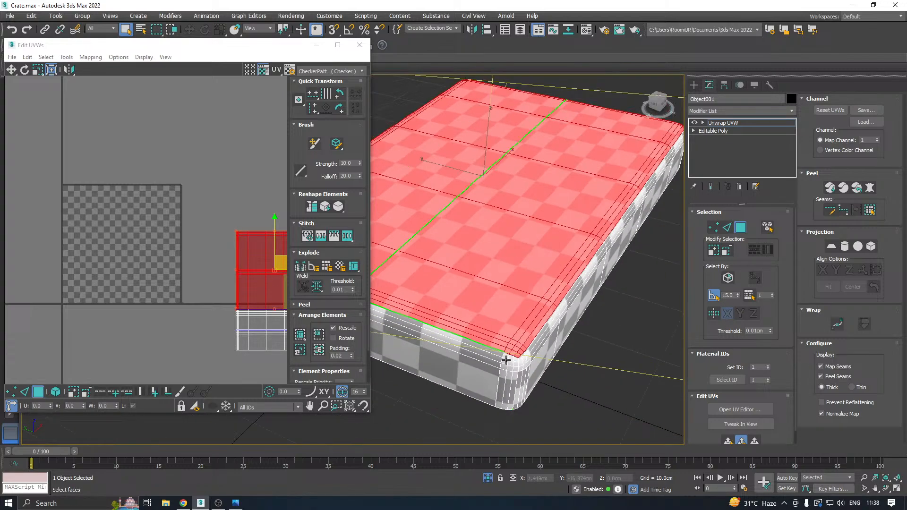
Add one short end of the lid, including its upper bevel and the adjoining strips at both corners, to the selection.
{"action": "middle_click_drag", "start_coordinate": [550, 337], "coordinate": [480, 330], "text": "alt"}
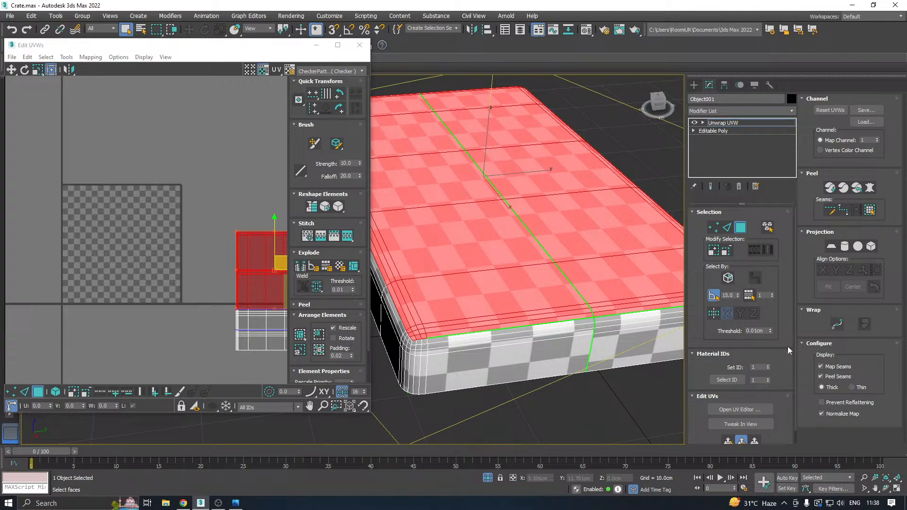
{"action": "left_click", "coordinate": [461, 361], "text": "ctrl"}
{"action": "scroll", "coordinate": [425, 362], "scroll_direction": "up", "scroll_amount": 3}
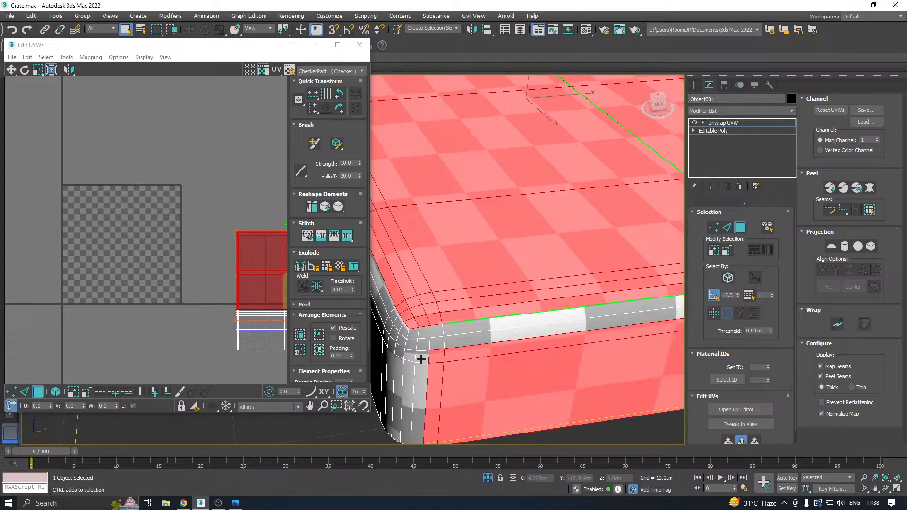
{"action": "left_click", "coordinate": [422, 332], "text": "ctrl"}
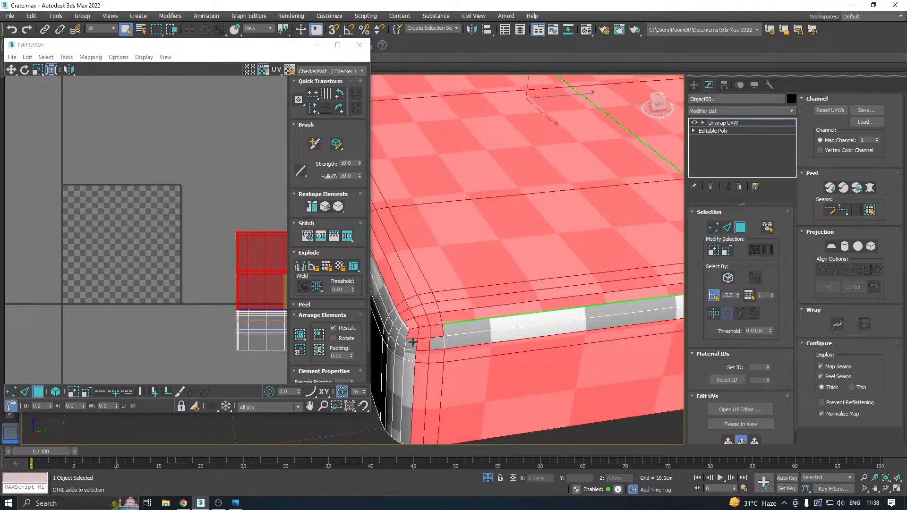
{"action": "left_click", "coordinate": [413, 341], "text": "ctrl"}
{"action": "left_click", "coordinate": [411, 373], "text": "ctrl"}
{"action": "left_click", "coordinate": [435, 347], "text": "ctrl"}
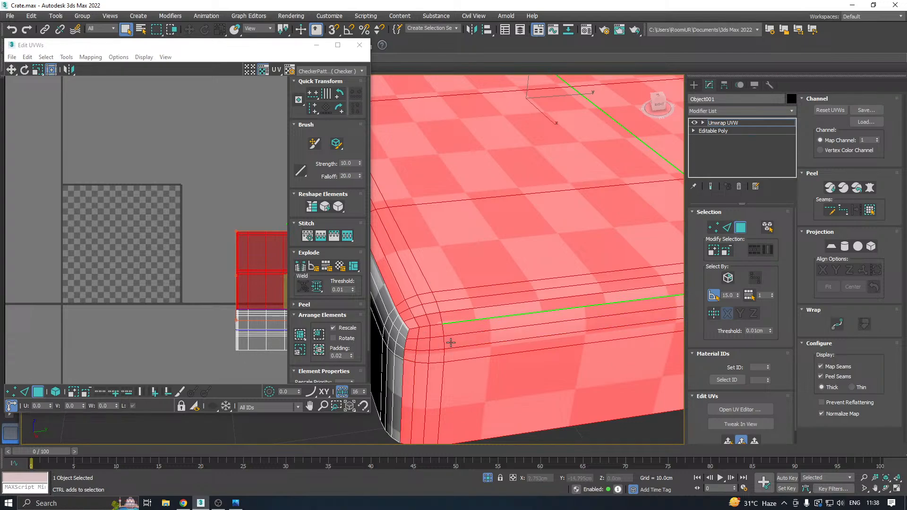
{"action": "middle_click_drag", "start_coordinate": [435, 347], "coordinate": [550, 343], "text": "alt"}
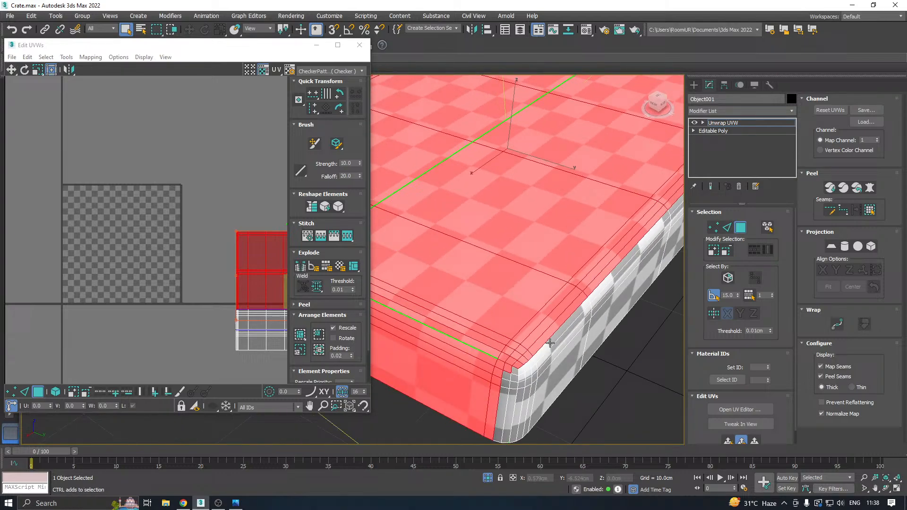
{"action": "left_click", "coordinate": [505, 387], "text": "ctrl"}
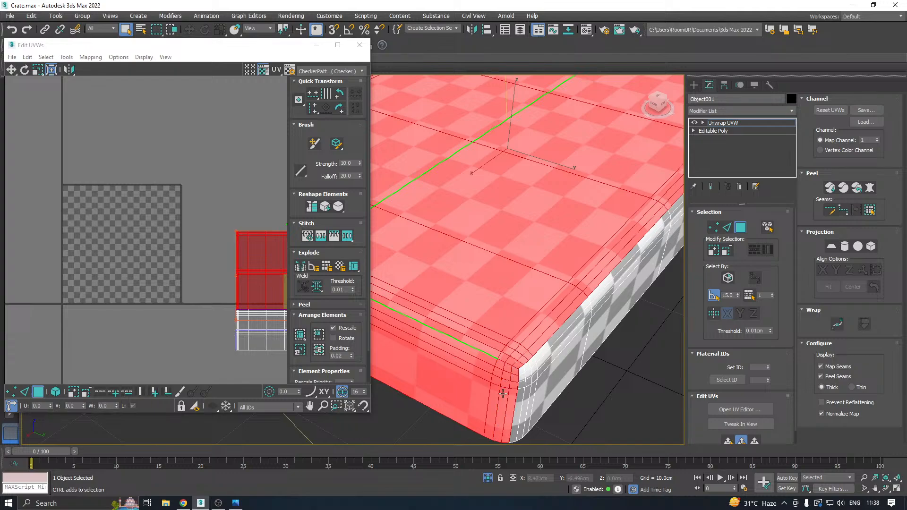
Add the lid's opposite short end, its upper bevel and the strips of one corner to the selection.
{"action": "scroll", "coordinate": [479, 383], "scroll_direction": "down", "scroll_amount": 5}
{"action": "middle_click_drag", "start_coordinate": [584, 355], "coordinate": [521, 364], "text": "alt"}
{"action": "scroll", "coordinate": [521, 364], "scroll_direction": "up", "scroll_amount": 4}
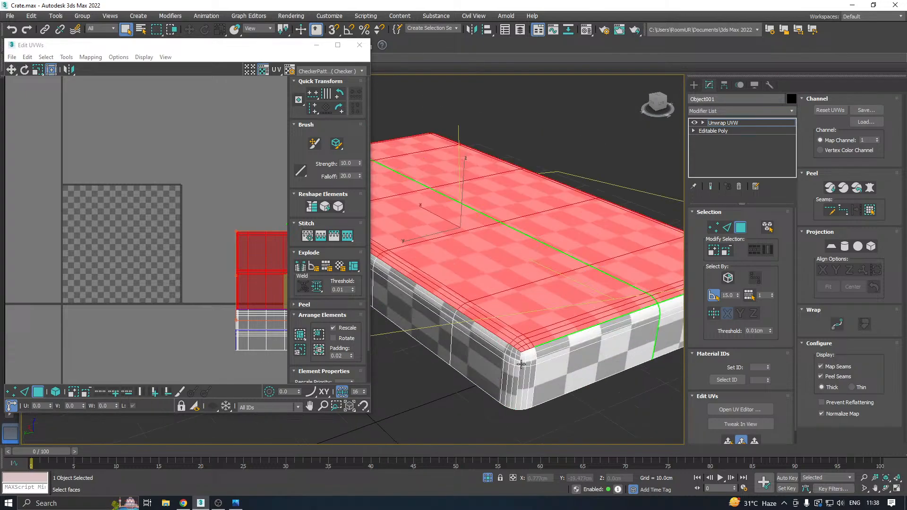
{"action": "scroll", "coordinate": [523, 369], "scroll_direction": "up", "scroll_amount": 3}
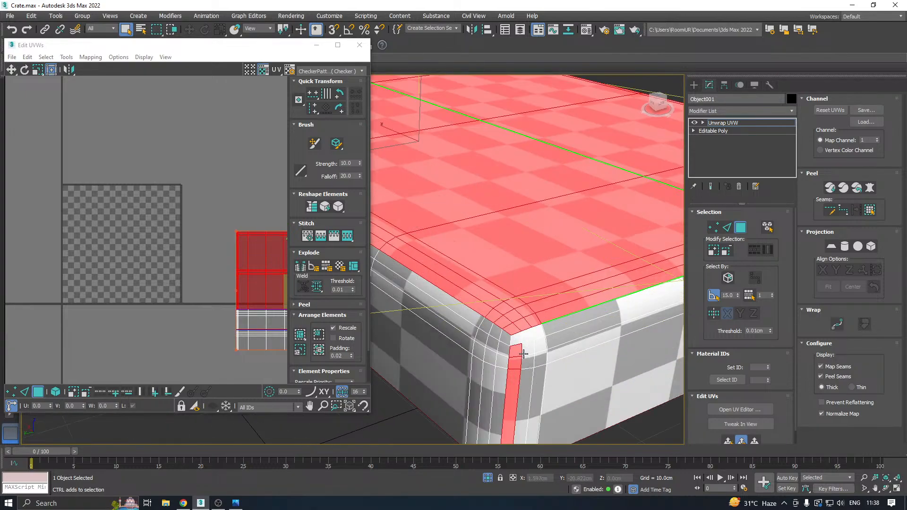
{"action": "left_click", "coordinate": [514, 339], "text": "ctrl"}
{"action": "left_click", "coordinate": [550, 333], "text": "ctrl"}
{"action": "scroll", "coordinate": [487, 355], "scroll_direction": "down", "scroll_amount": 3}
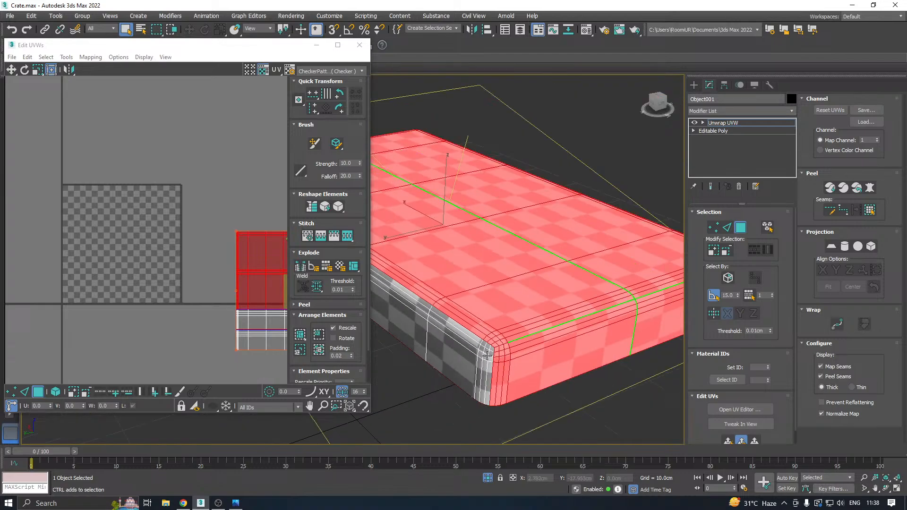
Add the missing bevel polygons and vertical strips at that end's other corner to the selection.
{"action": "middle_click_drag", "start_coordinate": [612, 339], "coordinate": [526, 324], "text": "alt"}
{"action": "scroll", "coordinate": [470, 316], "scroll_direction": "up", "scroll_amount": 3}
{"action": "left_click", "coordinate": [431, 318], "text": "ctrl"}
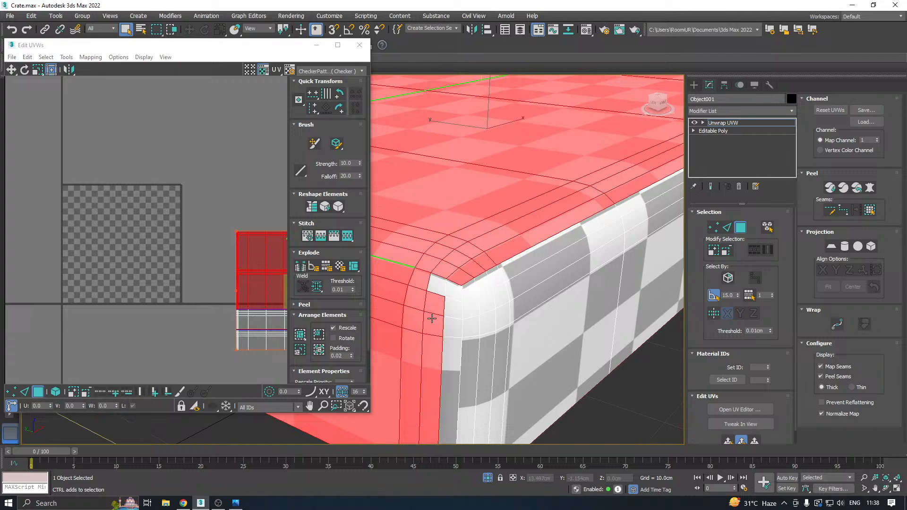
{"action": "left_click", "coordinate": [436, 287], "text": "ctrl"}
{"action": "left_click", "coordinate": [449, 308], "text": "ctrl"}
{"action": "left_click", "coordinate": [448, 354], "text": "ctrl"}
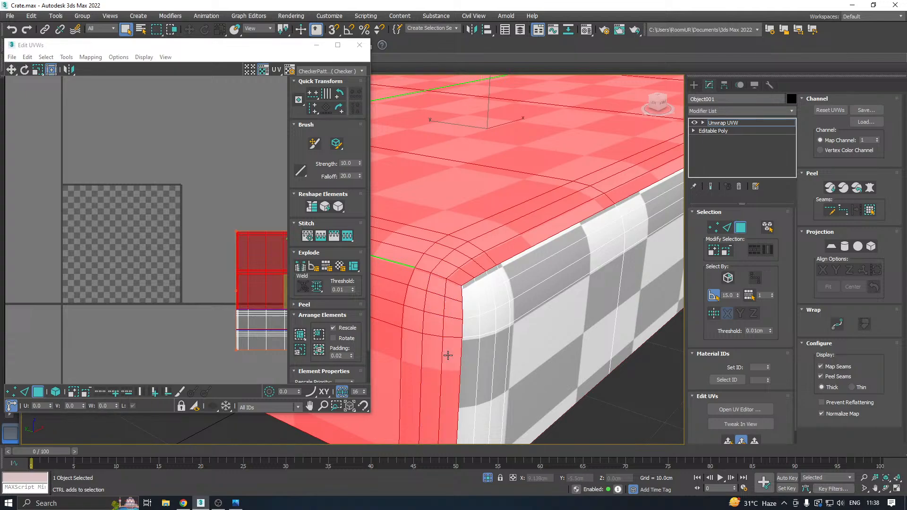
{"action": "scroll", "coordinate": [460, 349], "scroll_direction": "down", "scroll_amount": 3}
{"action": "middle_click_drag", "start_coordinate": [578, 334], "coordinate": [465, 336], "text": "alt"}
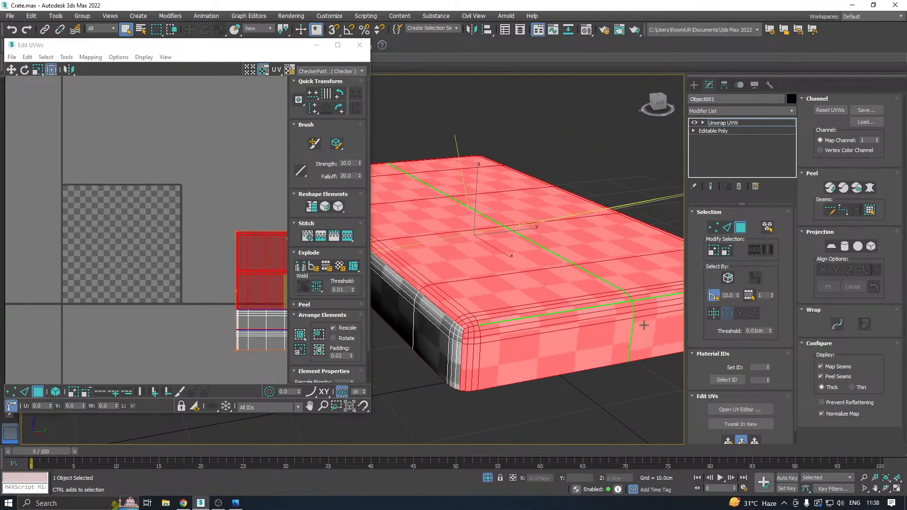
Apply a planar projection to the selected lid top and both short ends as one UV shell.
{"action": "left_click", "coordinate": [727, 442]}
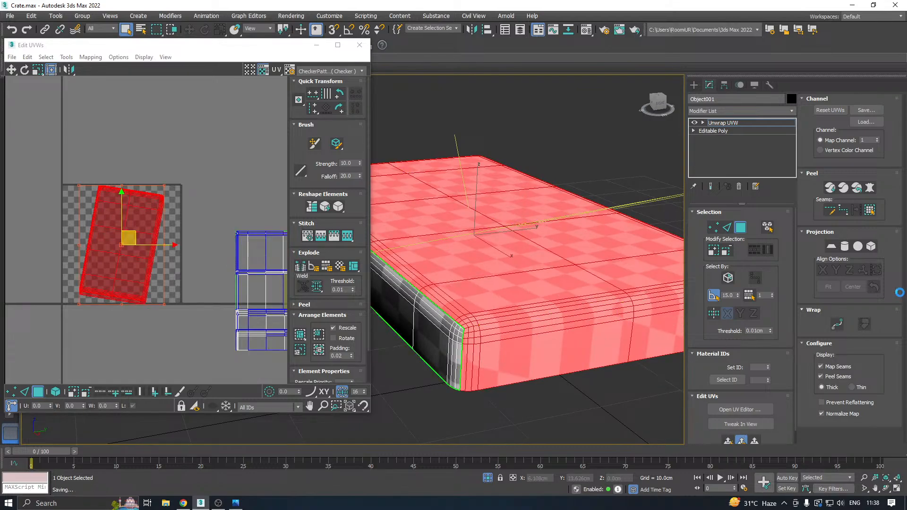
{"action": "middle_click_drag", "start_coordinate": [599, 245], "coordinate": [616, 264], "text": "alt"}
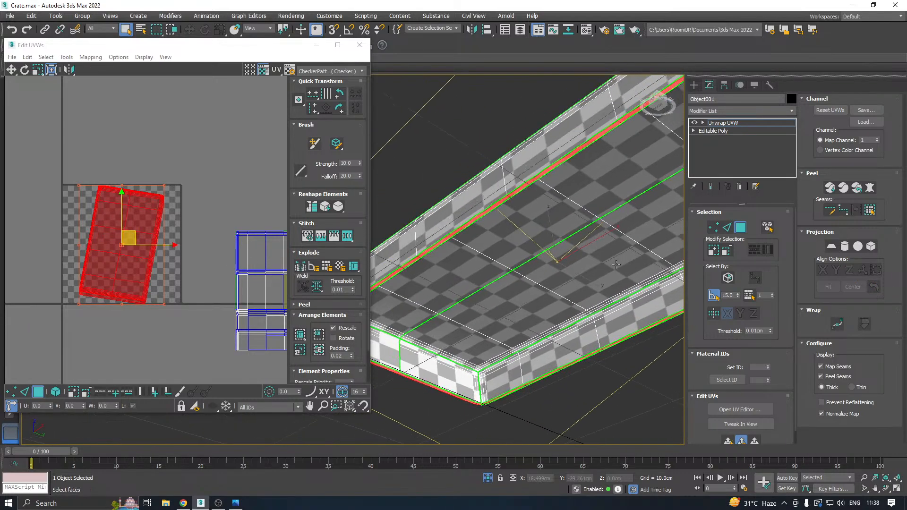
{"action": "left_click", "coordinate": [488, 210], "text": "alt"}
{"action": "middle_click_drag", "start_coordinate": [487, 228], "coordinate": [624, 345], "text": "alt"}
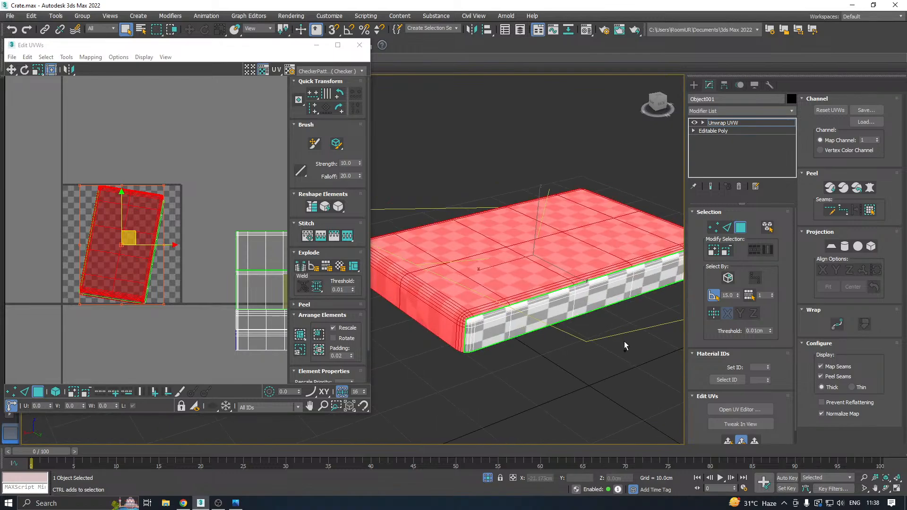
{"action": "left_click", "coordinate": [728, 443]}
{"action": "left_click", "coordinate": [832, 247]}
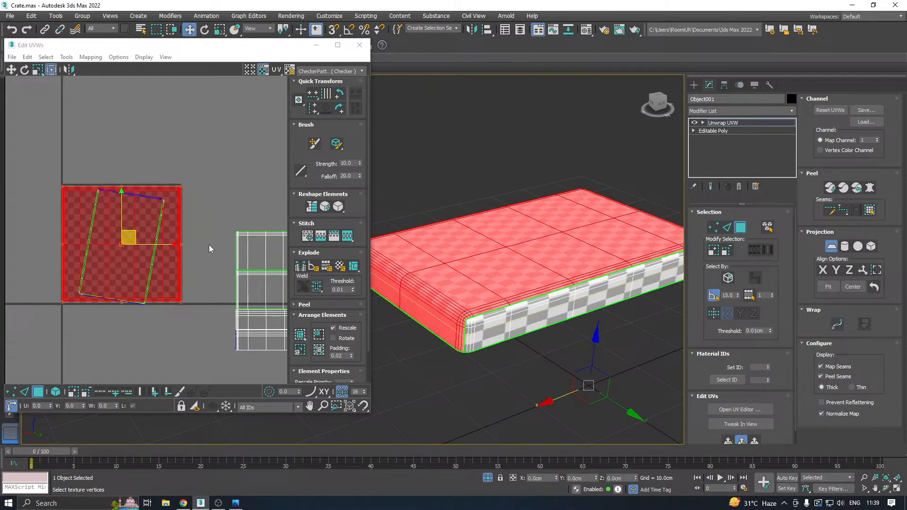
{"action": "left_click", "coordinate": [832, 246]}
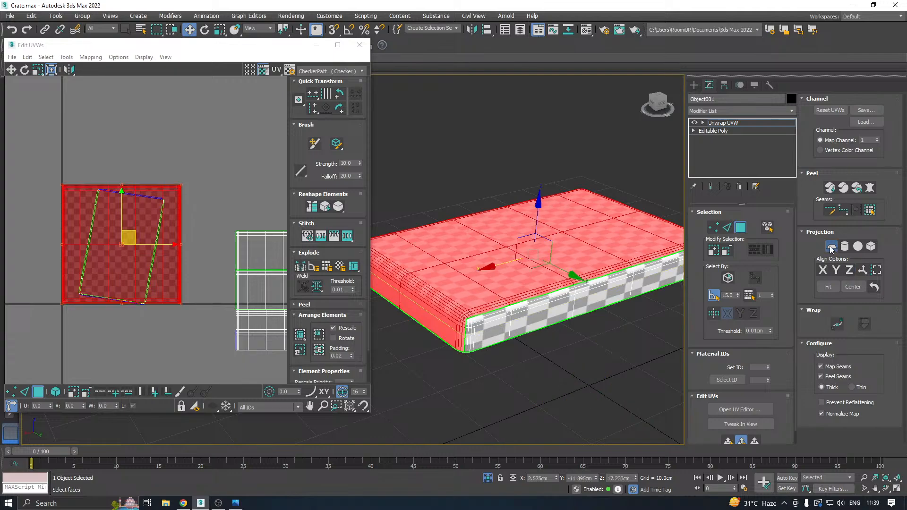
Relax the top-and-ends shell by polygon angles and move it below the UV tile.
{"action": "left_click", "coordinate": [77, 57]}
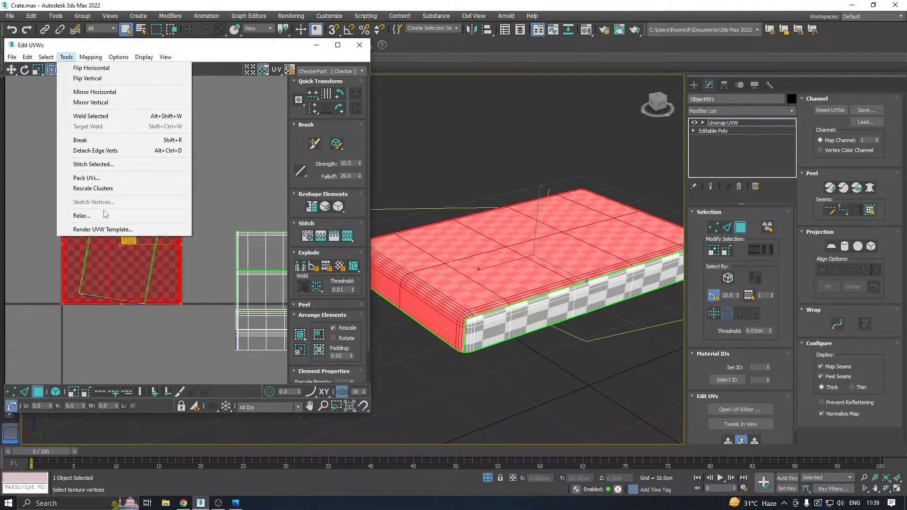
{"action": "left_click", "coordinate": [83, 216]}
{"action": "left_click", "coordinate": [110, 126]}
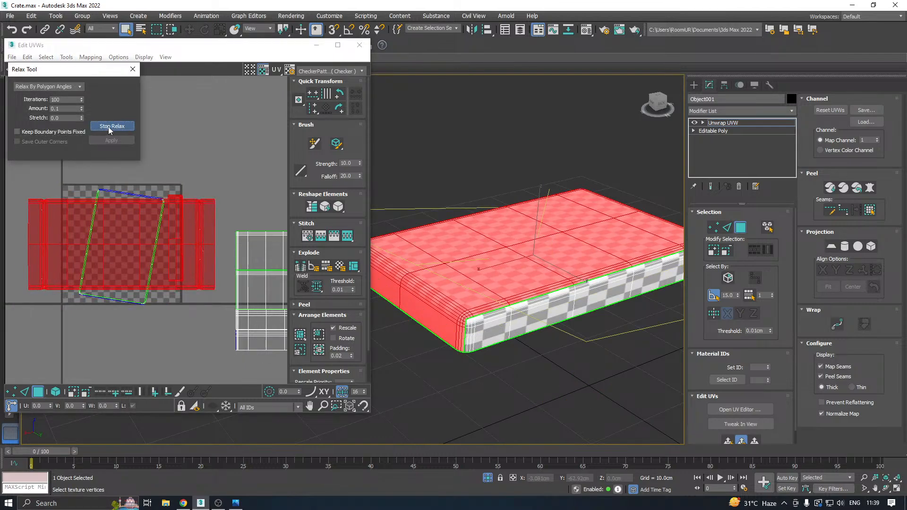
{"action": "left_click", "coordinate": [108, 127]}
{"action": "left_click", "coordinate": [111, 140]}
{"action": "scroll", "coordinate": [161, 182], "scroll_direction": "down", "scroll_amount": 3}
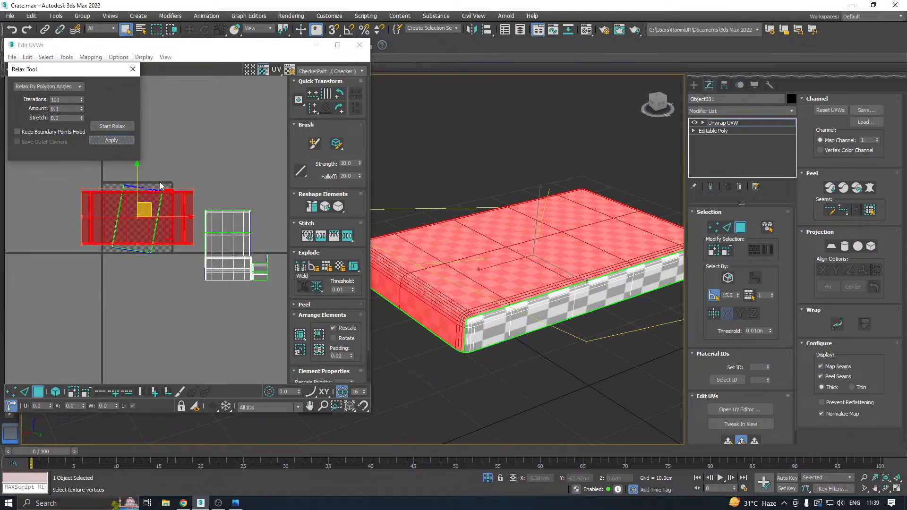
{"action": "left_click_drag", "start_coordinate": [149, 204], "coordinate": [129, 302]}
Pick the narrow polygons protruding from the shell's upper edge and examine where they lie on the lid's corner.
{"action": "scroll", "coordinate": [137, 298], "scroll_direction": "up", "scroll_amount": 4}
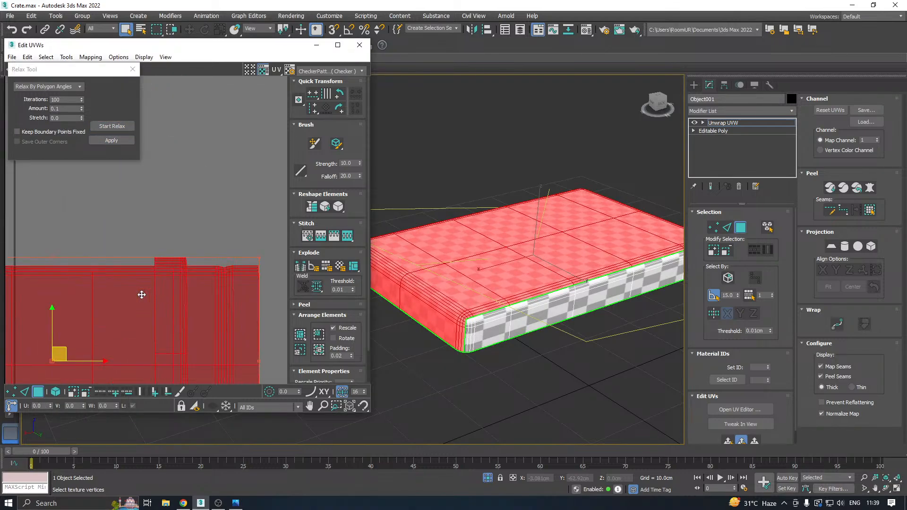
{"action": "left_click", "coordinate": [171, 238]}
{"action": "left_click_drag", "start_coordinate": [180, 260], "coordinate": [188, 259]}
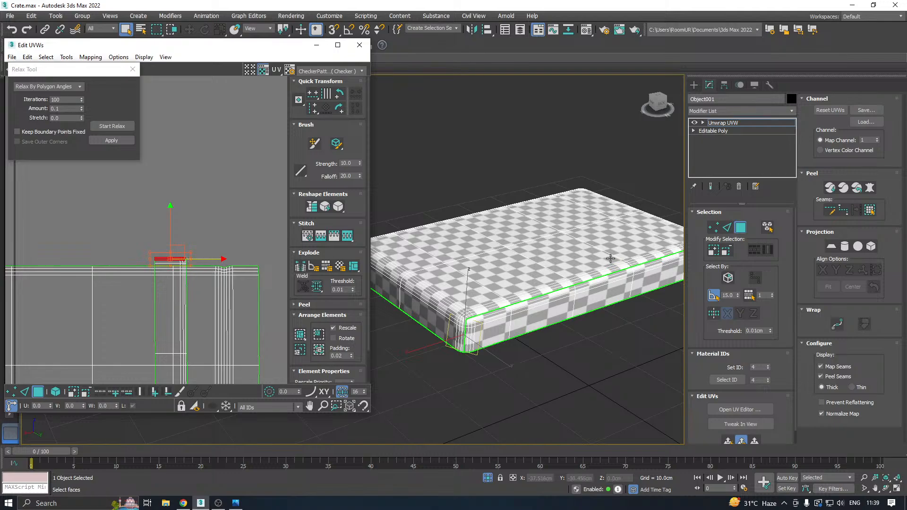
{"action": "middle_click_drag", "start_coordinate": [610, 259], "coordinate": [554, 161], "text": "alt"}
{"action": "scroll", "coordinate": [460, 340], "scroll_direction": "up", "scroll_amount": 4}
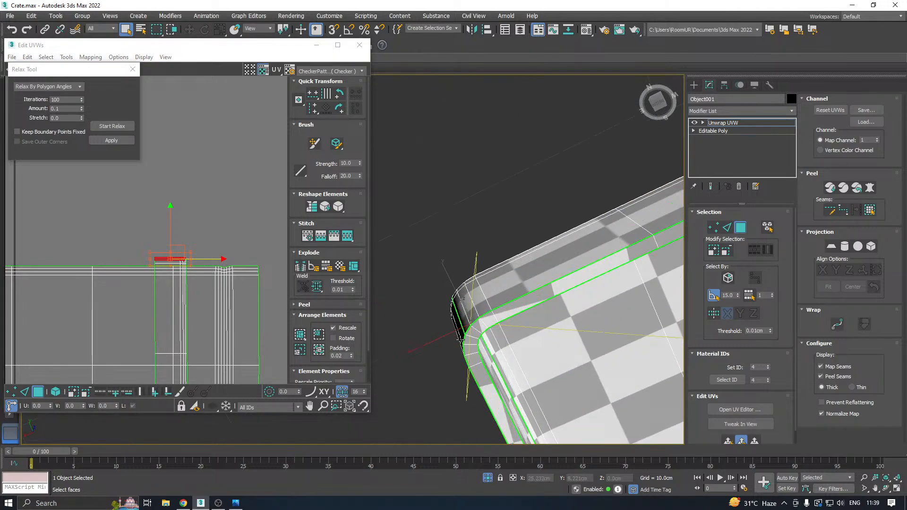
{"action": "scroll", "coordinate": [466, 336], "scroll_direction": "up", "scroll_amount": 3}
{"action": "scroll", "coordinate": [469, 323], "scroll_direction": "down", "scroll_amount": 4}
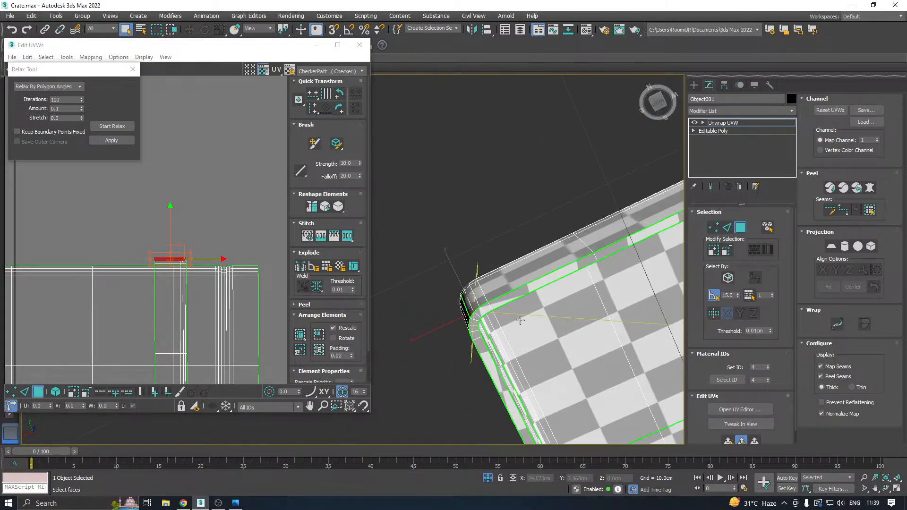
{"action": "middle_click_drag", "start_coordinate": [520, 320], "coordinate": [464, 346], "text": "alt"}
{"action": "left_click", "coordinate": [475, 339], "text": "alt"}
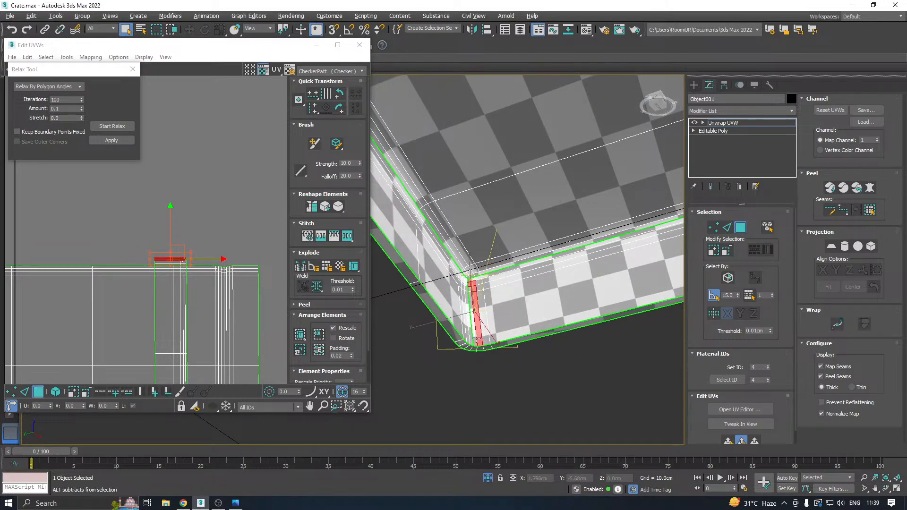
{"action": "left_click", "coordinate": [480, 337], "text": "alt"}
{"action": "scroll", "coordinate": [463, 284], "scroll_direction": "up", "scroll_amount": 4}
{"action": "left_click", "coordinate": [480, 285], "text": "alt"}
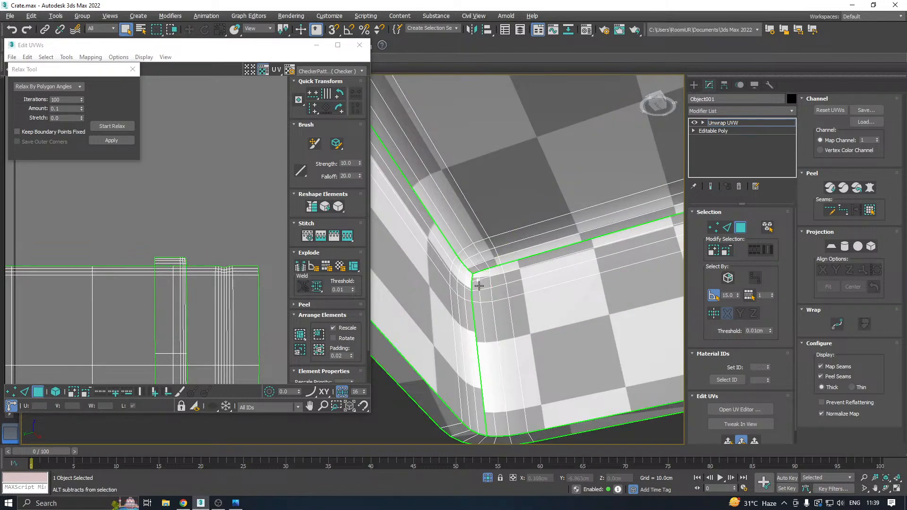
Examine the lid's rim and corners against the narrow piece overlapping the large shell in the UV layout.
{"action": "scroll", "coordinate": [461, 284], "scroll_direction": "down", "scroll_amount": 4}
{"action": "middle_click_drag", "start_coordinate": [460, 284], "coordinate": [481, 306], "text": "alt"}
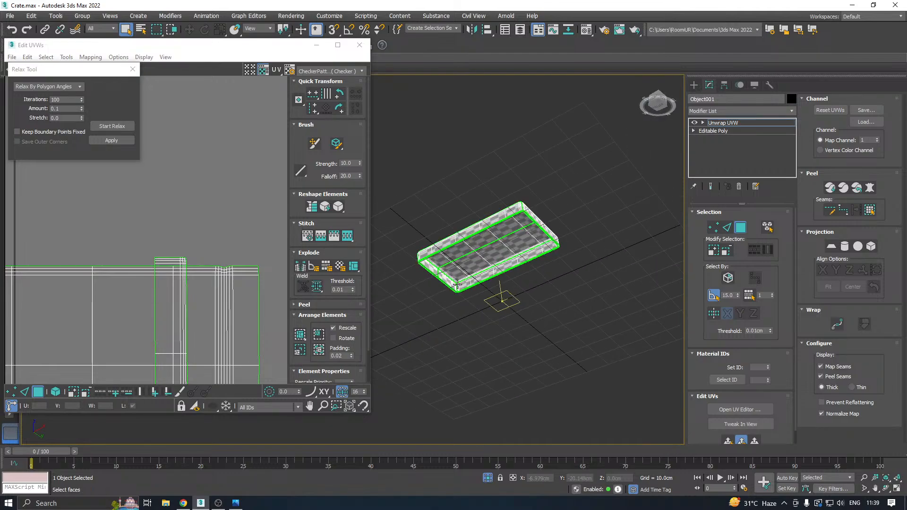
{"action": "scroll", "coordinate": [457, 283], "scroll_direction": "up", "scroll_amount": 4}
{"action": "middle_click_drag", "start_coordinate": [547, 280], "coordinate": [447, 287], "text": "alt"}
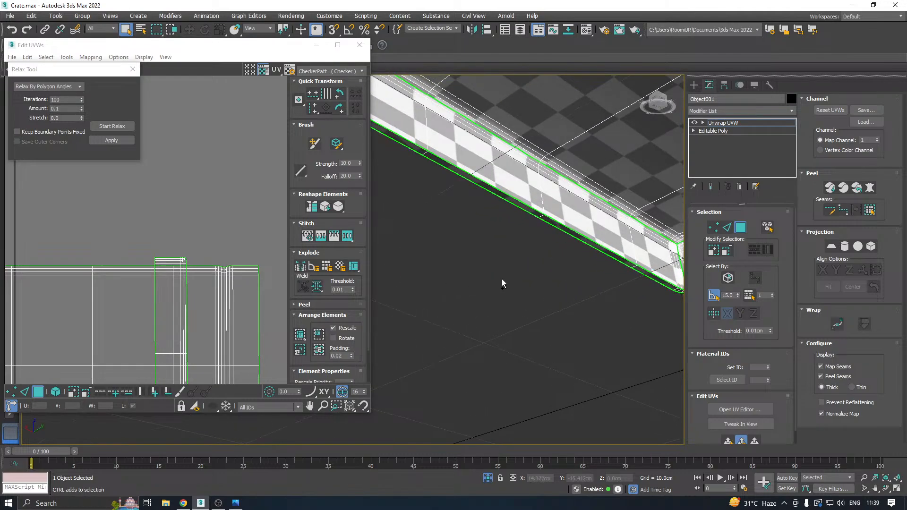
{"action": "scroll", "coordinate": [563, 272], "scroll_direction": "down", "scroll_amount": 4}
{"action": "middle_click_drag", "start_coordinate": [563, 271], "coordinate": [500, 272], "text": "alt"}
{"action": "scroll", "coordinate": [500, 272], "scroll_direction": "up", "scroll_amount": 4}
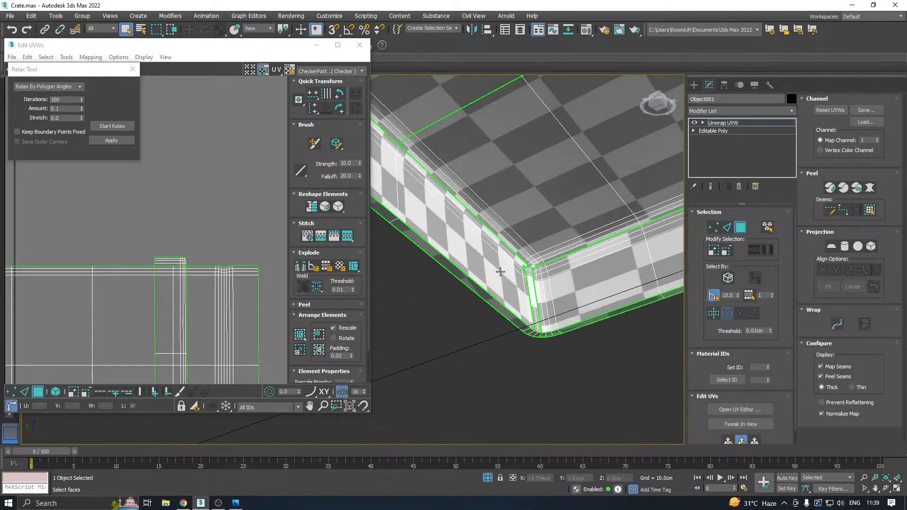
{"action": "scroll", "coordinate": [170, 284], "scroll_direction": "down", "scroll_amount": 5}
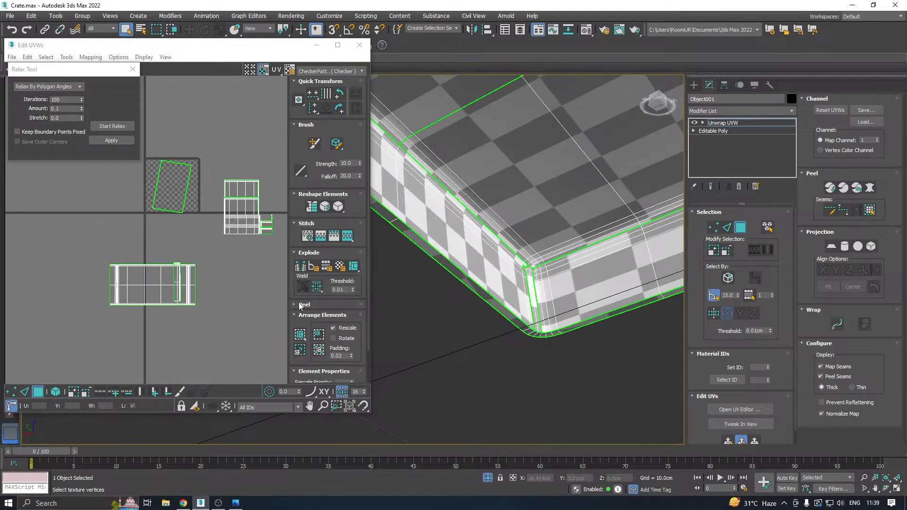
{"action": "scroll", "coordinate": [443, 328], "scroll_direction": "down", "scroll_amount": 4}
{"action": "middle_click_drag", "start_coordinate": [444, 329], "coordinate": [597, 348], "text": "alt"}
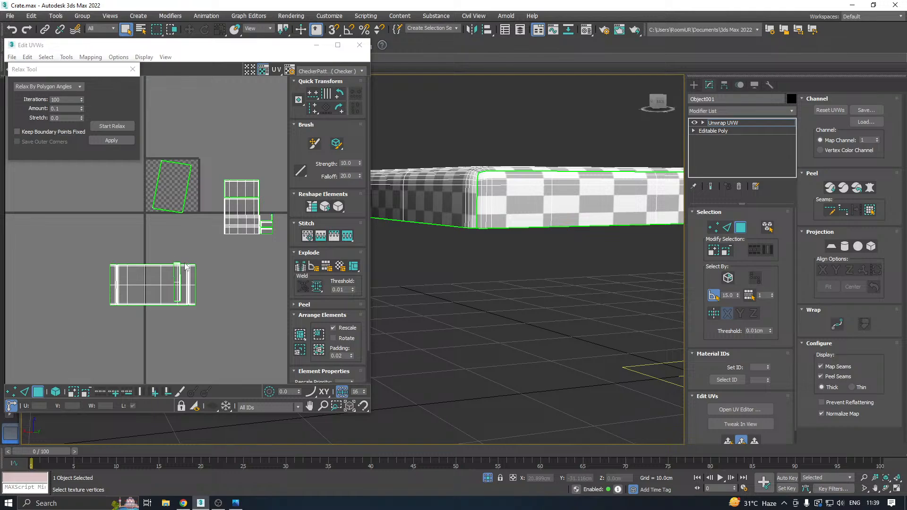
{"action": "scroll", "coordinate": [185, 267], "scroll_direction": "up", "scroll_amount": 6}
{"action": "left_click_drag", "start_coordinate": [114, 228], "coordinate": [143, 234]}
{"action": "scroll", "coordinate": [208, 257], "scroll_direction": "down", "scroll_amount": 3}
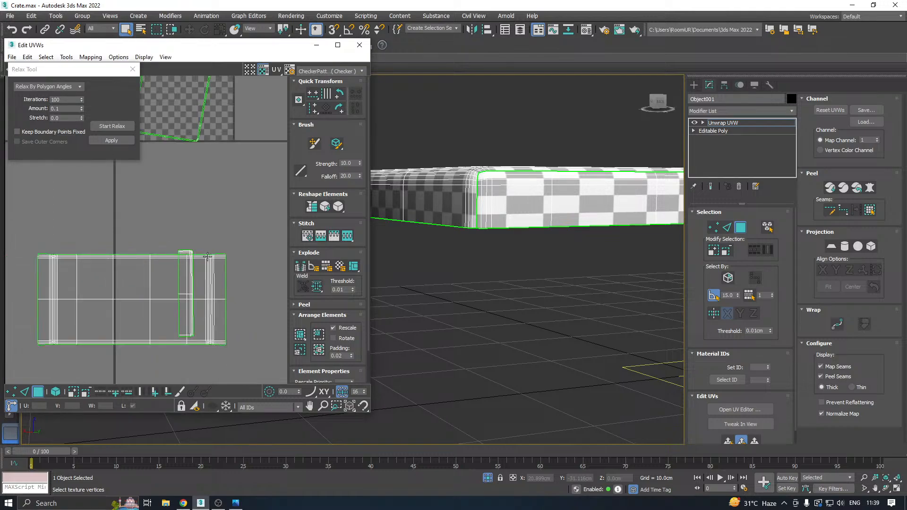
Select the large top-and-ends shell as a whole UV element and move it clear of the narrow overlapping piece.
{"action": "left_click", "coordinate": [56, 392]}
{"action": "left_click", "coordinate": [94, 319]}
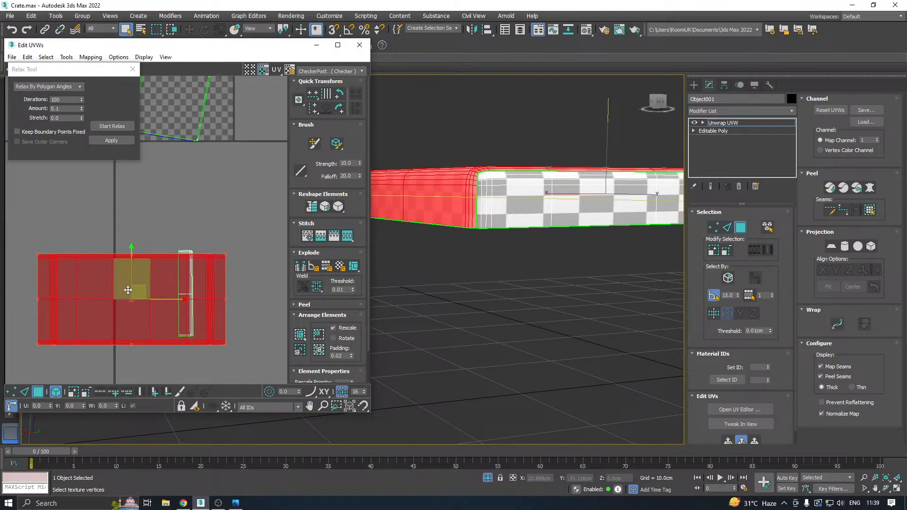
{"action": "left_click_drag", "start_coordinate": [124, 273], "coordinate": [106, 180]}
{"action": "middle_click_drag", "start_coordinate": [169, 229], "coordinate": [177, 297]}
{"action": "scroll", "coordinate": [234, 210], "scroll_direction": "up", "scroll_amount": 3}
{"action": "scroll", "coordinate": [234, 208], "scroll_direction": "down", "scroll_amount": 2}
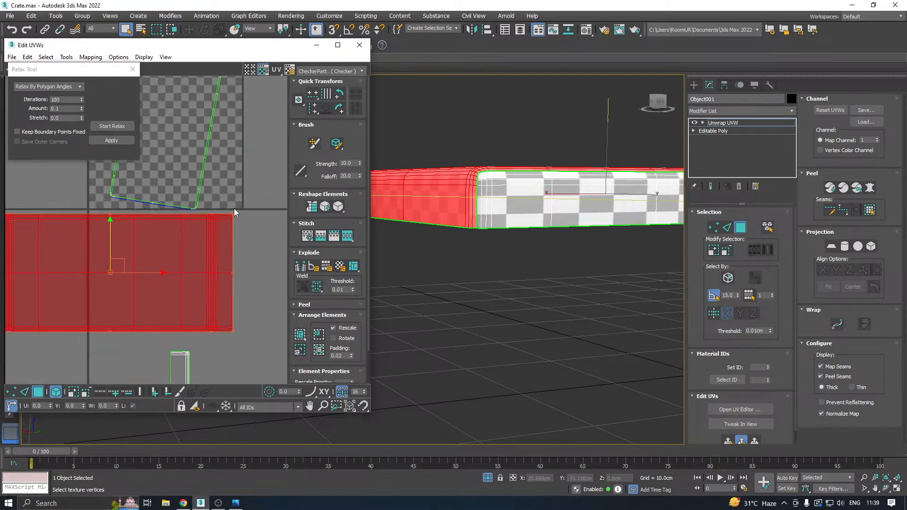
Check the lid from below and planar-project the selected top-and-ends shell again without the narrow piece.
{"action": "middle_click_drag", "start_coordinate": [556, 232], "coordinate": [366, 242], "text": "alt"}
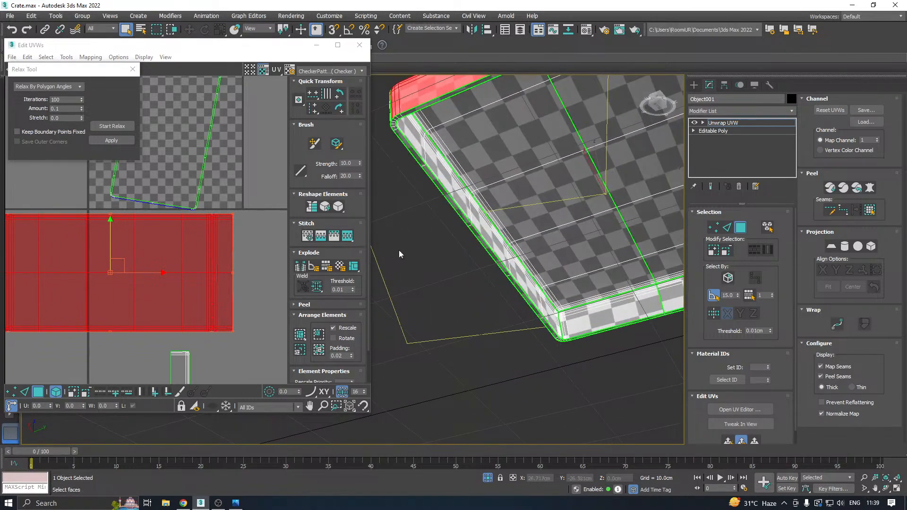
{"action": "scroll", "coordinate": [466, 255], "scroll_direction": "down", "scroll_amount": 3}
{"action": "middle_click_drag", "start_coordinate": [516, 252], "coordinate": [479, 271], "text": "alt"}
{"action": "scroll", "coordinate": [670, 236], "scroll_direction": "up", "scroll_amount": 4}
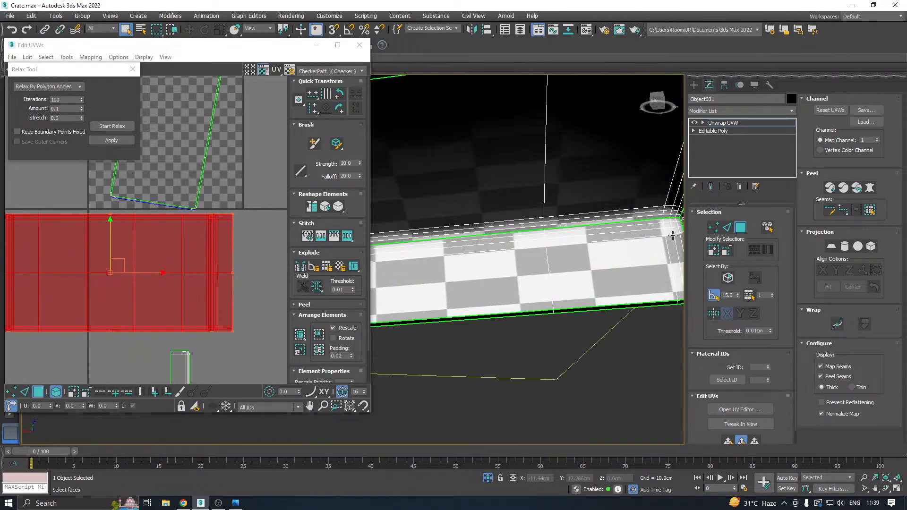
{"action": "scroll", "coordinate": [583, 252], "scroll_direction": "down", "scroll_amount": 4}
{"action": "middle_click_drag", "start_coordinate": [584, 252], "coordinate": [593, 307], "text": "alt"}
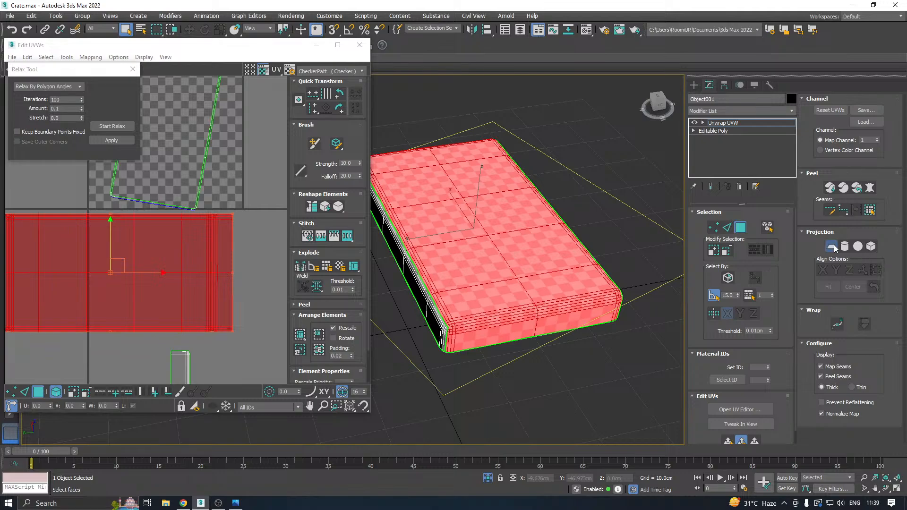
{"action": "left_click", "coordinate": [833, 247]}
{"action": "left_click", "coordinate": [831, 247]}
Relax the reprojected top-and-ends shell by polygon angles and place it just below the UV tile.
{"action": "scroll", "coordinate": [177, 259], "scroll_direction": "down", "scroll_amount": 2}
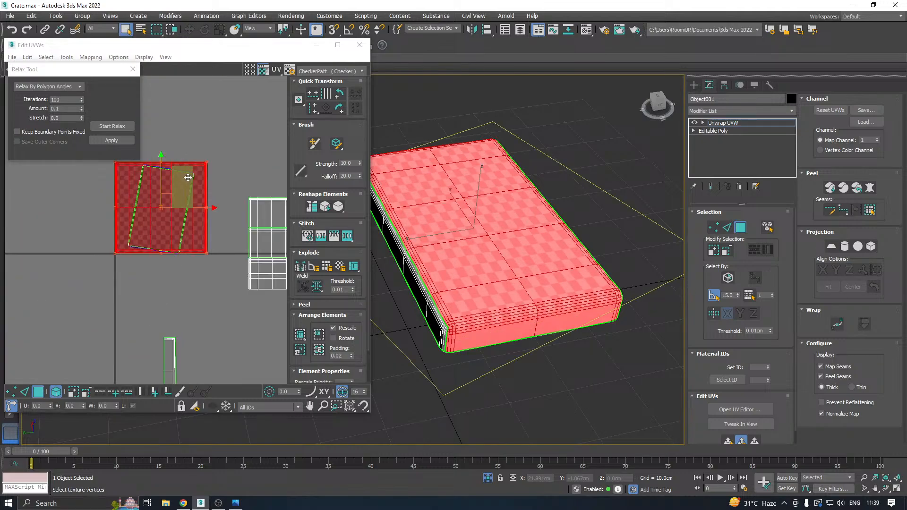
{"action": "left_click", "coordinate": [118, 126]}
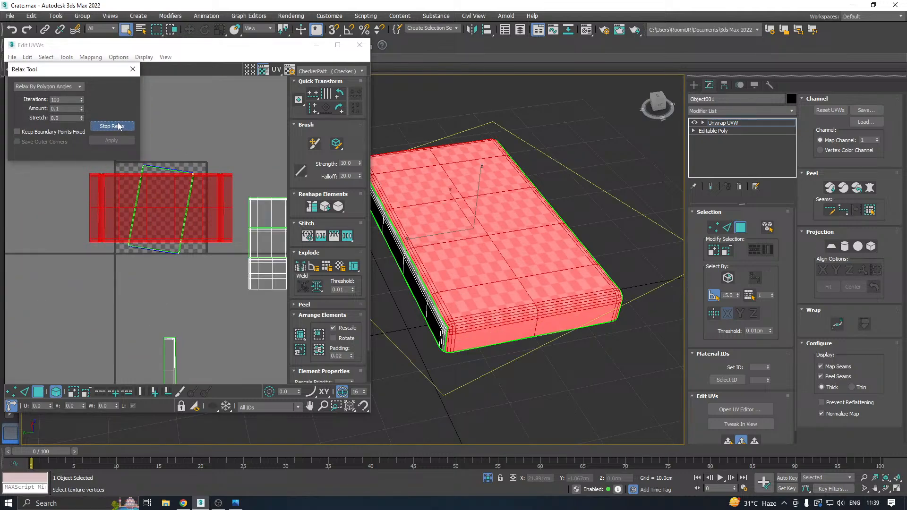
{"action": "left_click", "coordinate": [118, 126]}
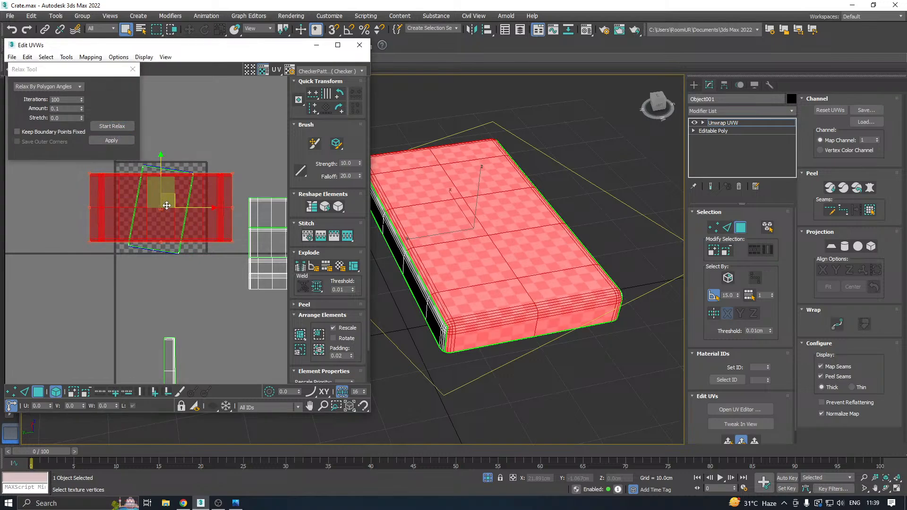
{"action": "left_click_drag", "start_coordinate": [192, 195], "coordinate": [182, 288]}
Select one whole long side of the lid, including the rounded strips at its corners.
{"action": "middle_click_drag", "start_coordinate": [513, 279], "coordinate": [460, 268], "text": "alt"}
{"action": "scroll", "coordinate": [461, 268], "scroll_direction": "up", "scroll_amount": 3}
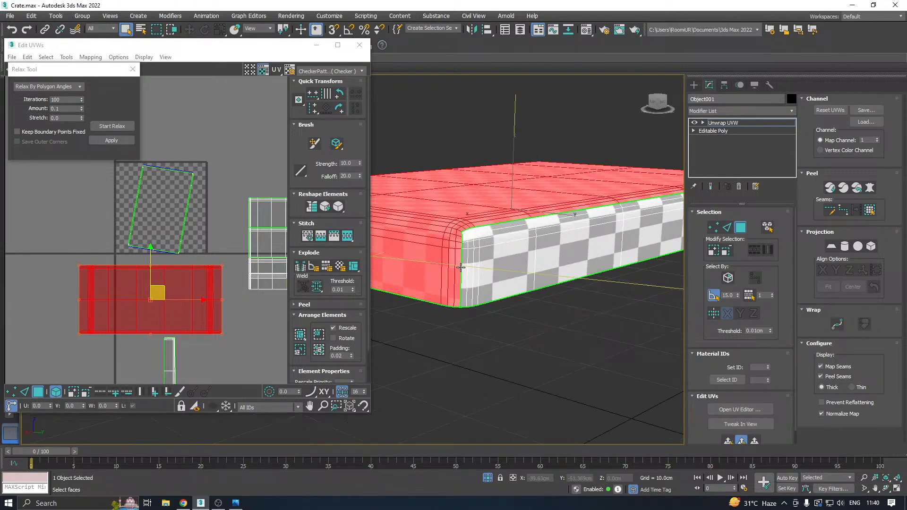
{"action": "left_click", "coordinate": [467, 269]}
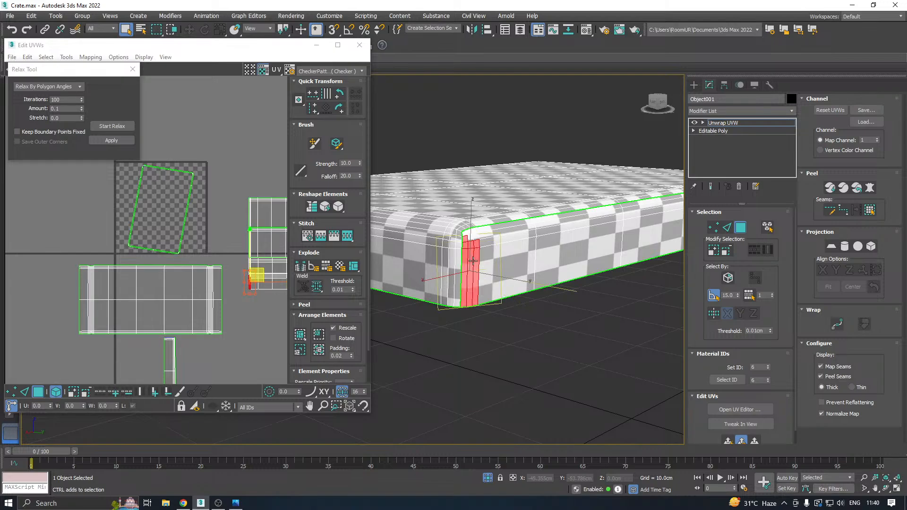
{"action": "left_click", "coordinate": [486, 259]}
{"action": "scroll", "coordinate": [440, 264], "scroll_direction": "down", "scroll_amount": 3}
{"action": "middle_click_drag", "start_coordinate": [574, 265], "coordinate": [489, 268], "text": "alt"}
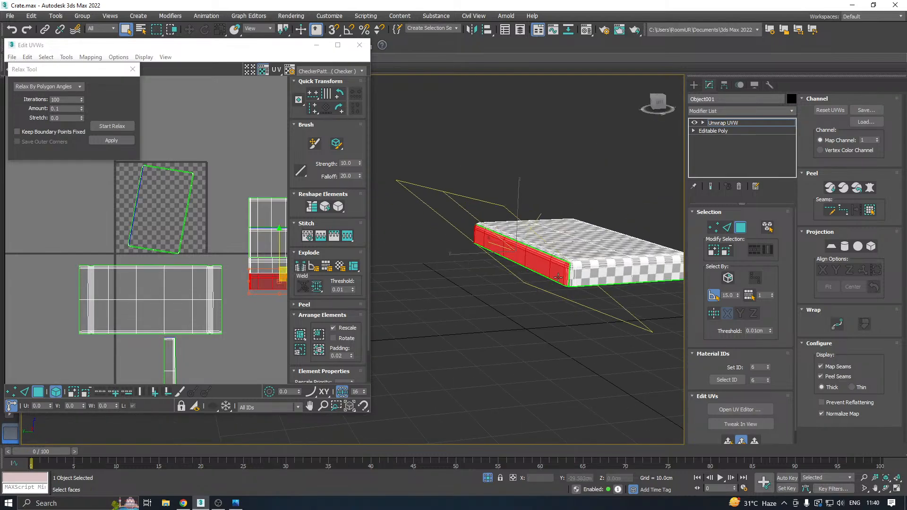
{"action": "scroll", "coordinate": [565, 266], "scroll_direction": "up", "scroll_amount": 3}
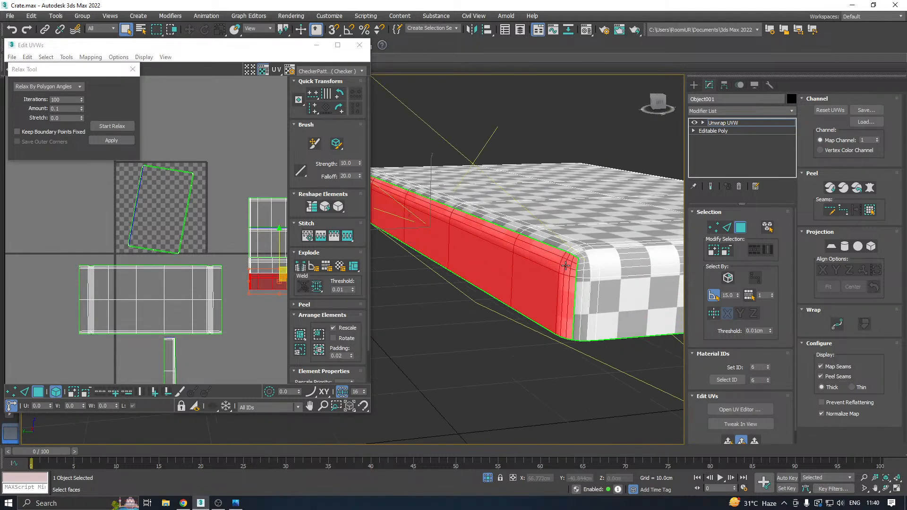
Planar-project the selected long side of the lid aligned to Y and relax it by polygon angles.
{"action": "left_click", "coordinate": [728, 440]}
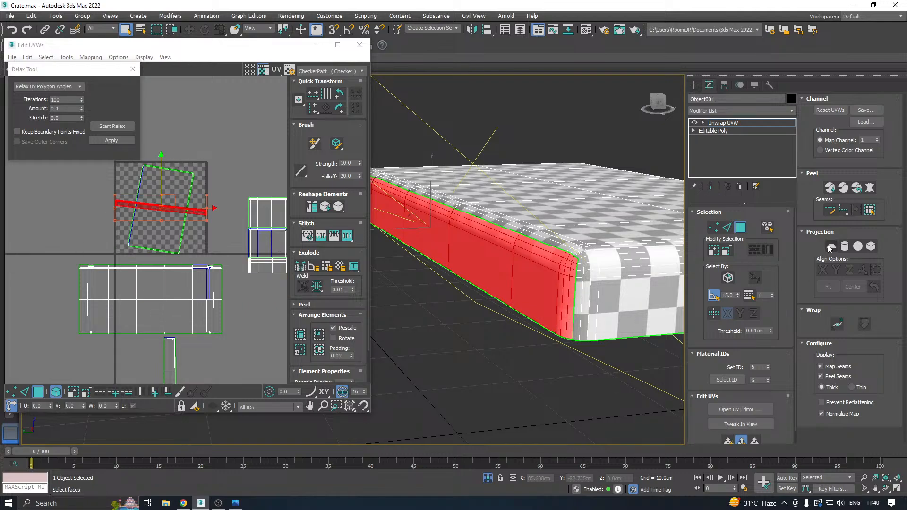
{"action": "left_click", "coordinate": [831, 247]}
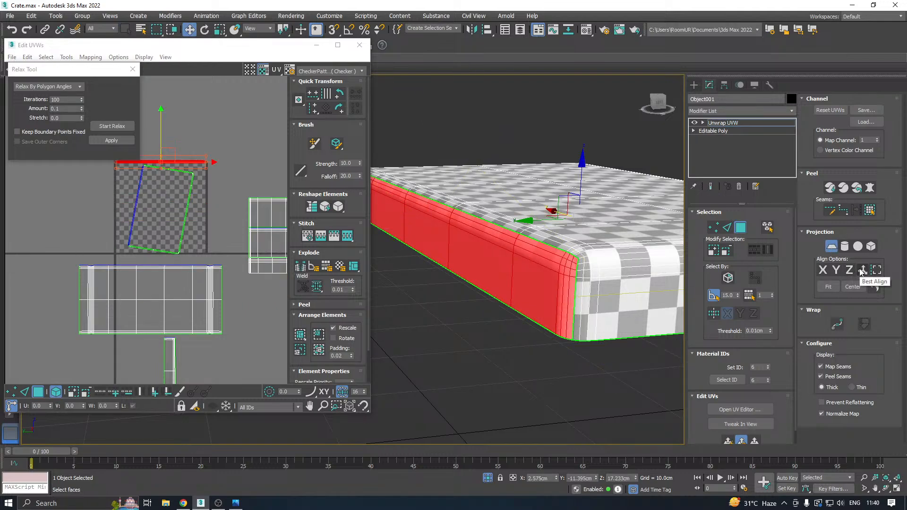
{"action": "left_click", "coordinate": [861, 270]}
{"action": "left_click", "coordinate": [835, 270]}
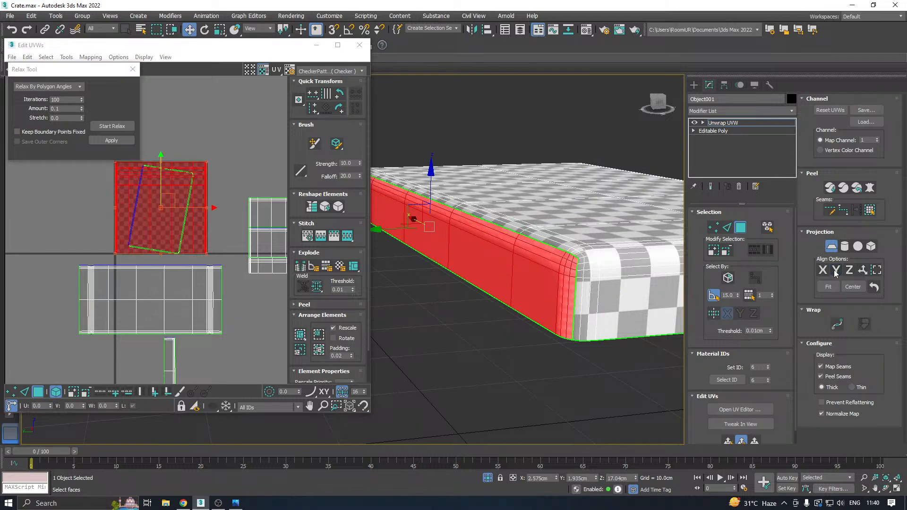
{"action": "left_click", "coordinate": [831, 246]}
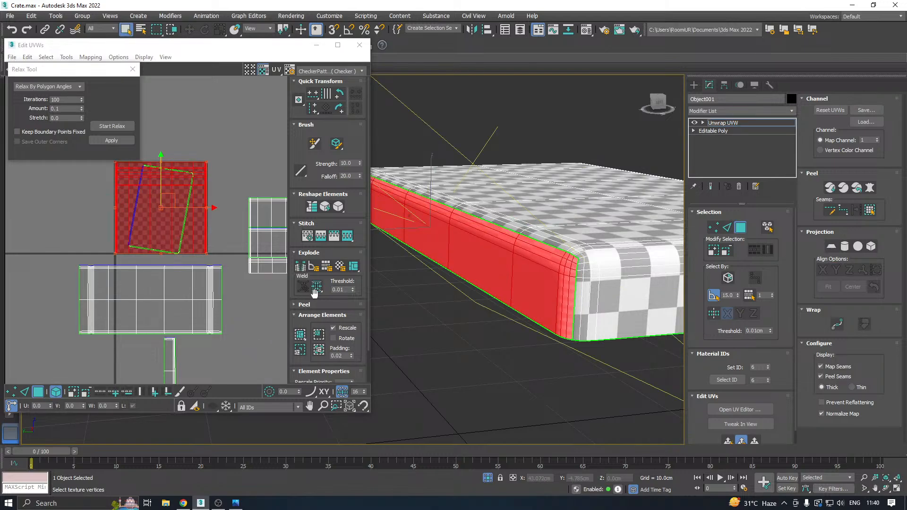
{"action": "left_click", "coordinate": [107, 127]}
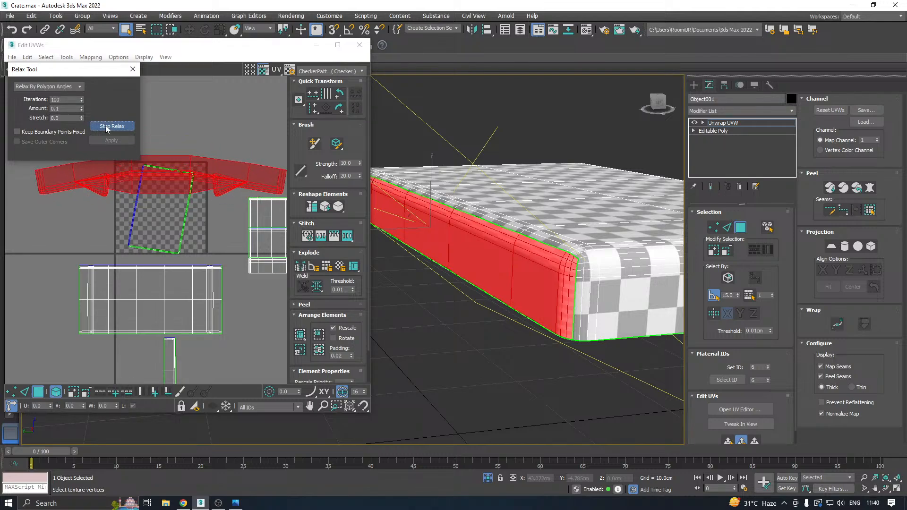
{"action": "left_click", "coordinate": [112, 126]}
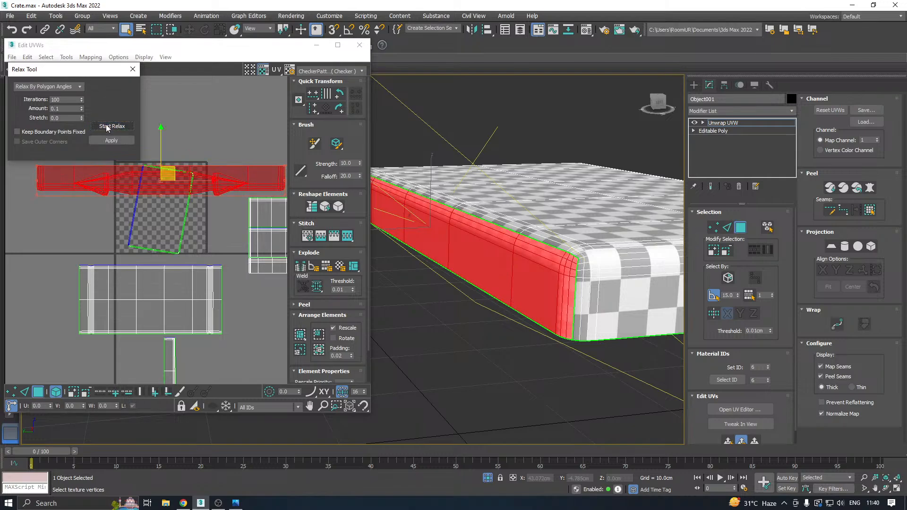
Move the relaxed side shells below the others and separate the straight strip from the curved piece overlapping it.
{"action": "scroll", "coordinate": [185, 209], "scroll_direction": "down", "scroll_amount": 3}
{"action": "left_click_drag", "start_coordinate": [185, 209], "coordinate": [166, 293]}
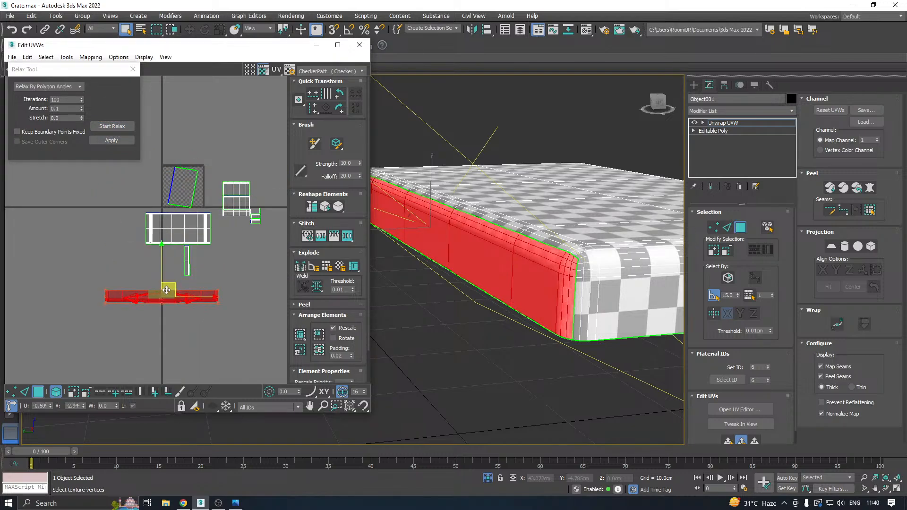
{"action": "left_click", "coordinate": [242, 287]}
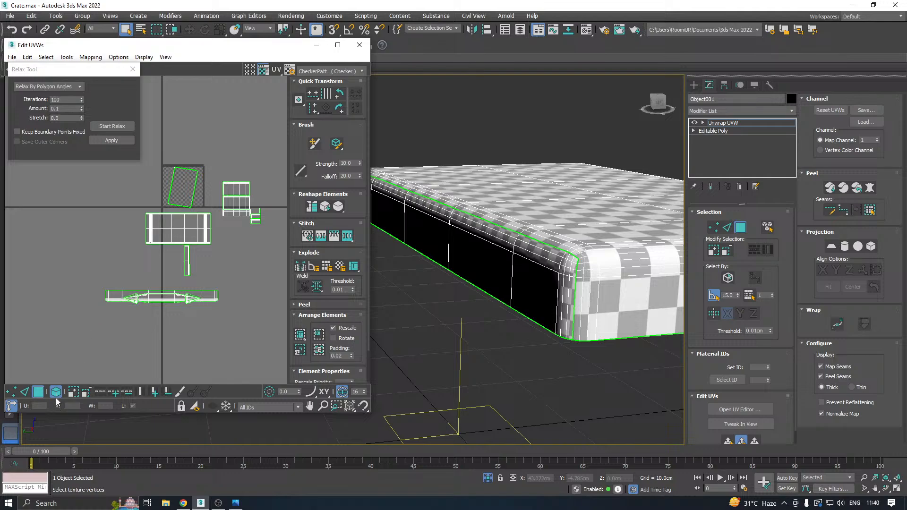
{"action": "left_click_drag", "start_coordinate": [114, 294], "coordinate": [225, 325]}
Select the opposite long side of the lid with its upper rounded strips and the strips at one corner.
{"action": "middle_click_drag", "start_coordinate": [587, 258], "coordinate": [510, 318], "text": "alt"}
{"action": "scroll", "coordinate": [524, 239], "scroll_direction": "down", "scroll_amount": 3}
{"action": "scroll", "coordinate": [495, 313], "scroll_direction": "up", "scroll_amount": 4}
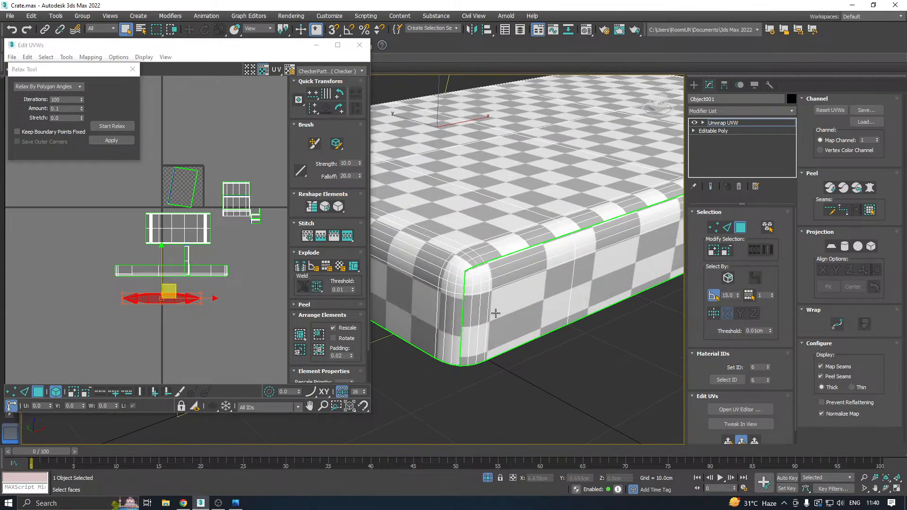
{"action": "left_click", "coordinate": [494, 313]}
{"action": "left_click", "coordinate": [473, 290], "text": "ctrl"}
{"action": "left_click", "coordinate": [469, 281], "text": "ctrl"}
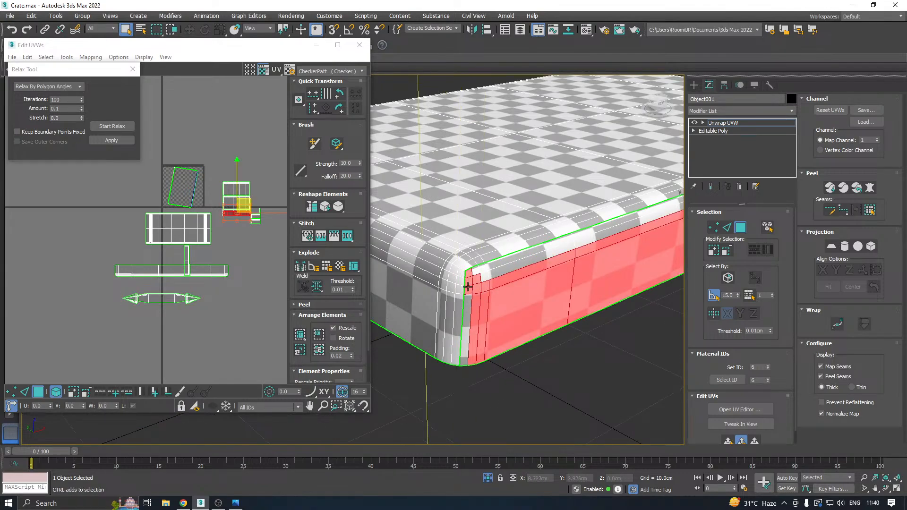
{"action": "left_click", "coordinate": [467, 297], "text": "ctrl"}
{"action": "left_click", "coordinate": [492, 273], "text": "ctrl"}
{"action": "left_click", "coordinate": [493, 269], "text": "ctrl"}
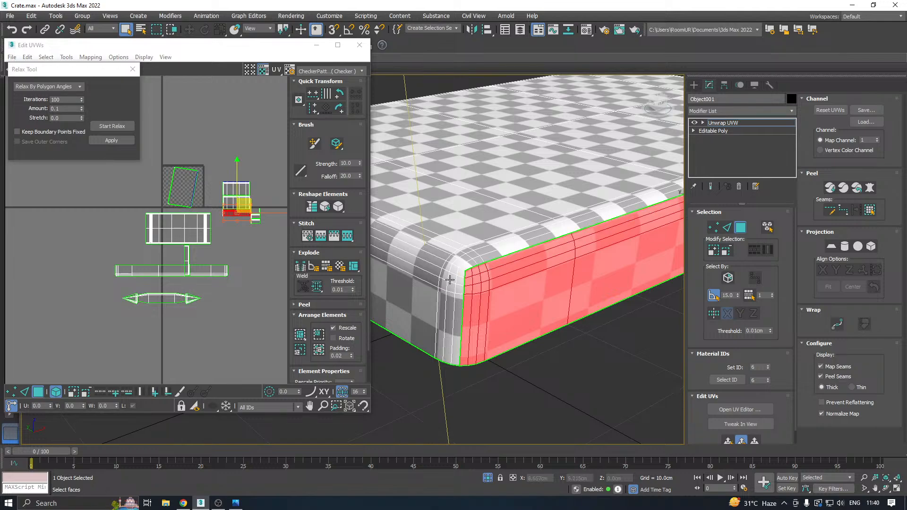
Add the missing rounded strips at the far corner of that long side to the face selection.
{"action": "scroll", "coordinate": [579, 275], "scroll_direction": "down", "scroll_amount": 4}
{"action": "middle_click_drag", "start_coordinate": [580, 276], "coordinate": [532, 264], "text": "alt"}
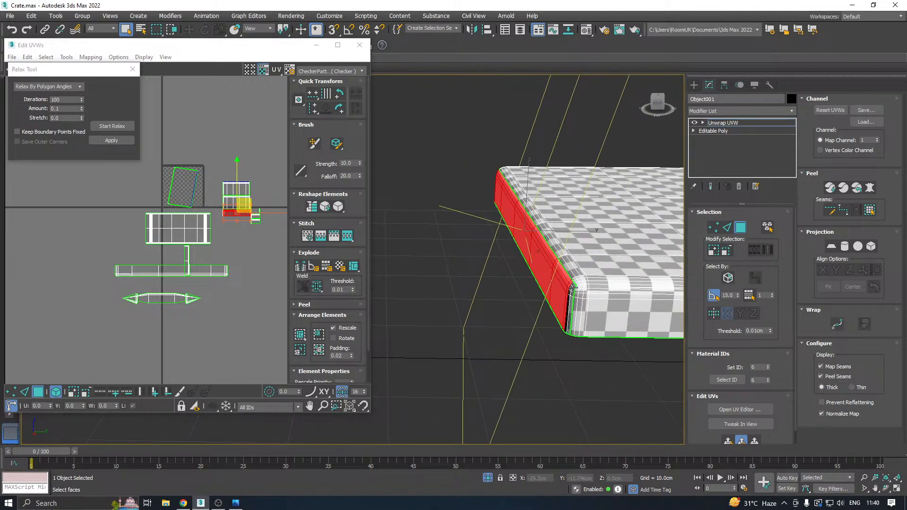
{"action": "scroll", "coordinate": [572, 287], "scroll_direction": "up", "scroll_amount": 3}
{"action": "left_click", "coordinate": [588, 309], "text": "ctrl"}
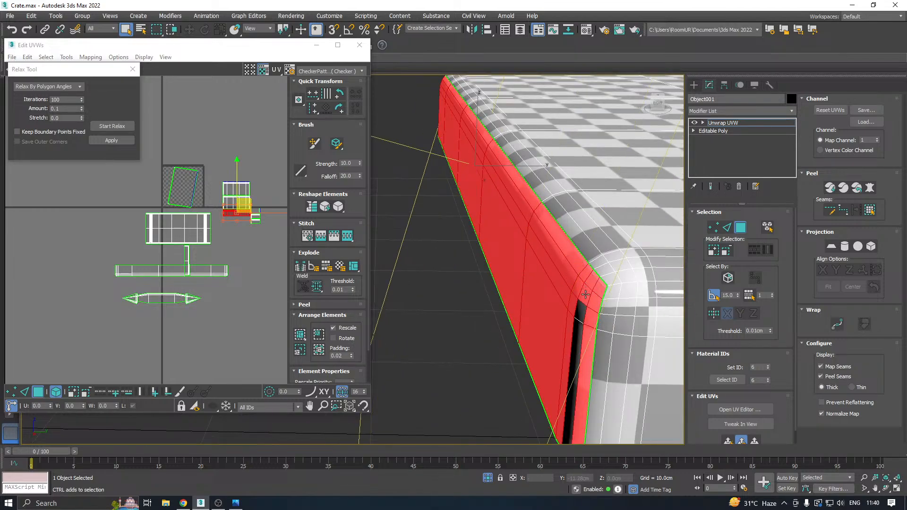
{"action": "left_click", "coordinate": [582, 316], "text": "ctrl"}
Planar-project the selected opposite long side aligned to Y.
{"action": "middle_click_drag", "start_coordinate": [544, 307], "coordinate": [662, 293], "text": "alt"}
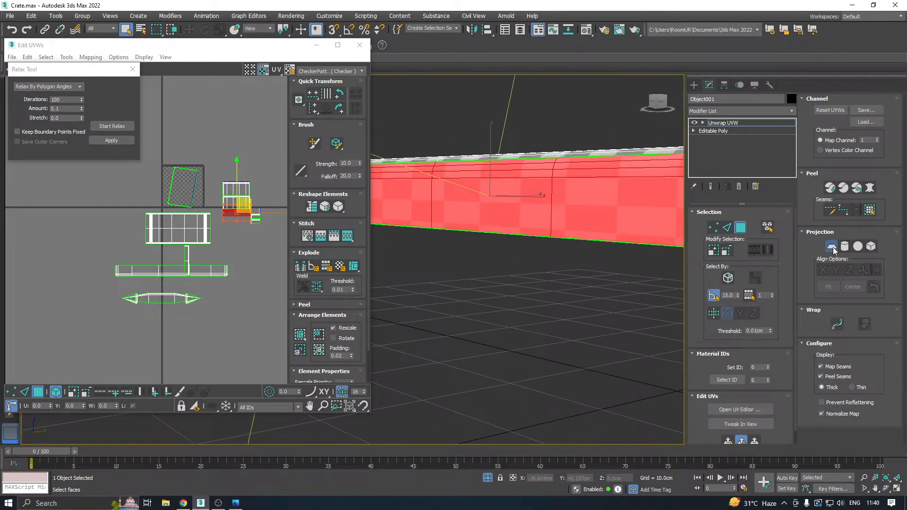
{"action": "left_click", "coordinate": [832, 247]}
{"action": "left_click", "coordinate": [835, 270]}
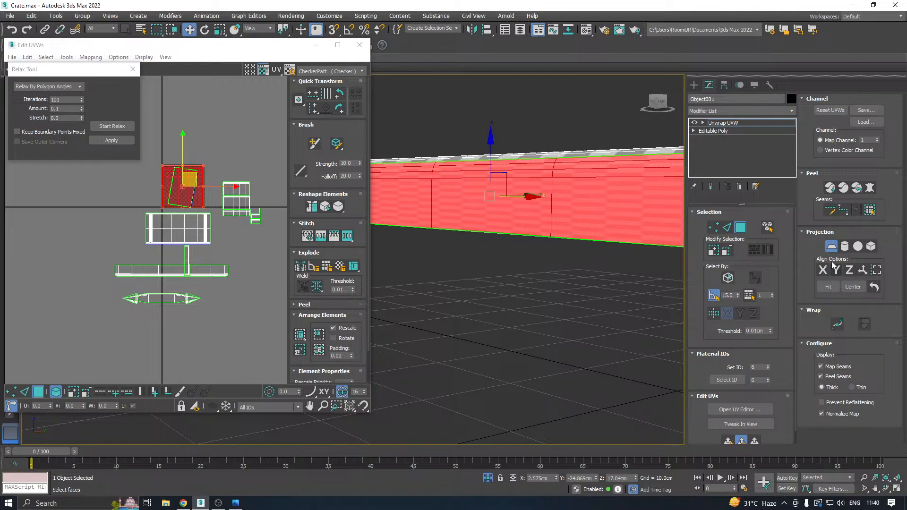
{"action": "left_click", "coordinate": [831, 246]}
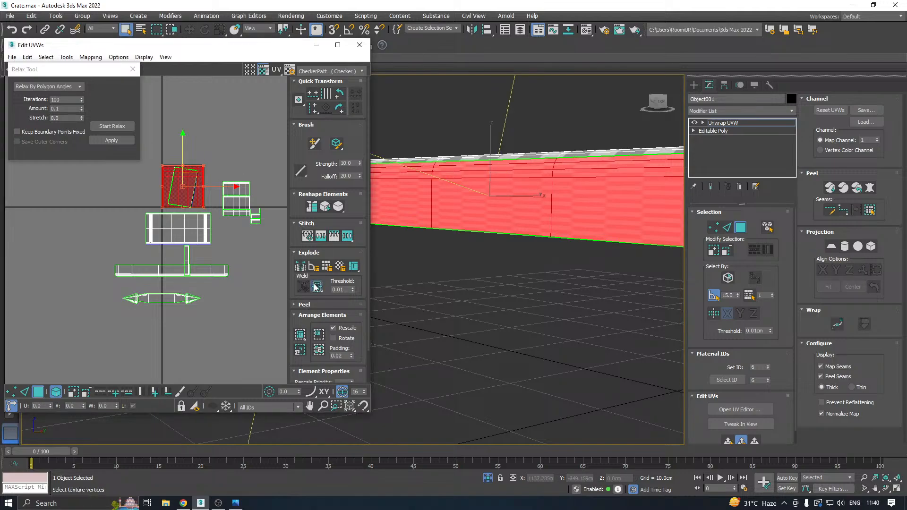
Relax the projected side by polygon angles, applying Straighten Selection between the two relax passes.
{"action": "left_click", "coordinate": [112, 126]}
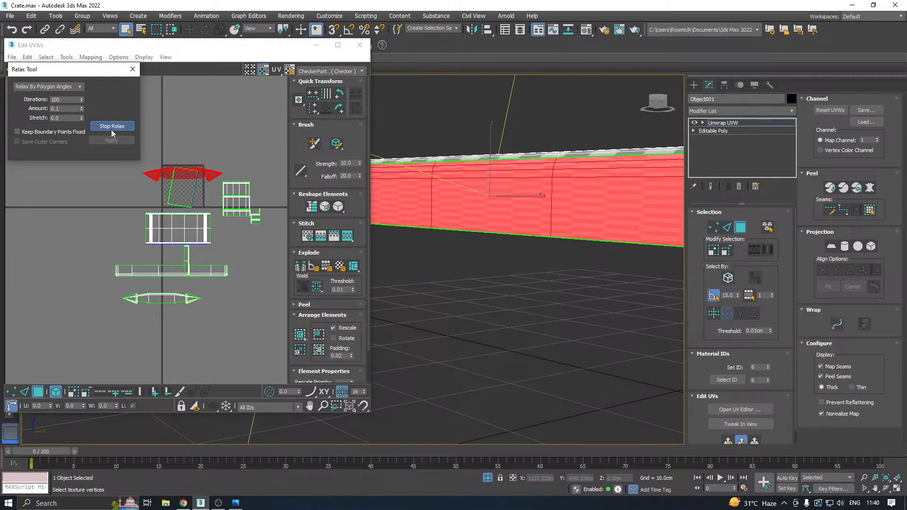
{"action": "left_click", "coordinate": [111, 127]}
{"action": "scroll", "coordinate": [187, 168], "scroll_direction": "up", "scroll_amount": 3}
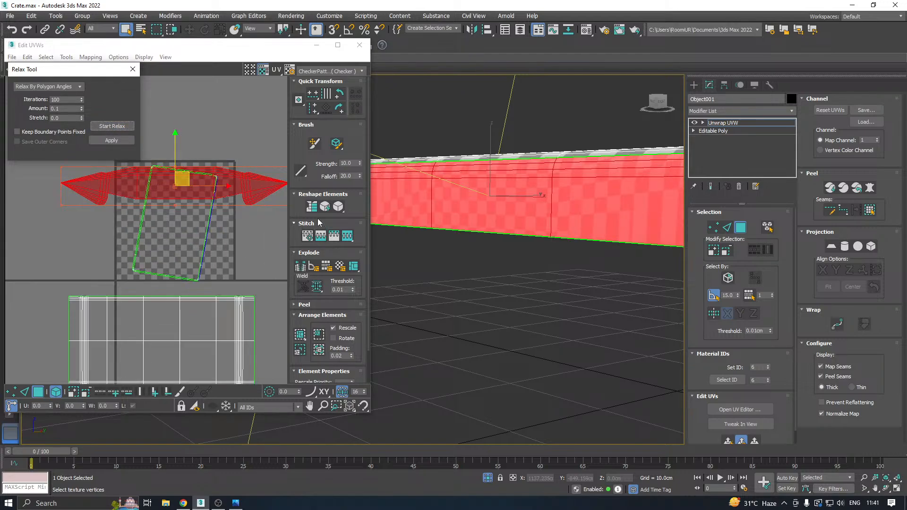
{"action": "key", "text": "ctrl+z"}
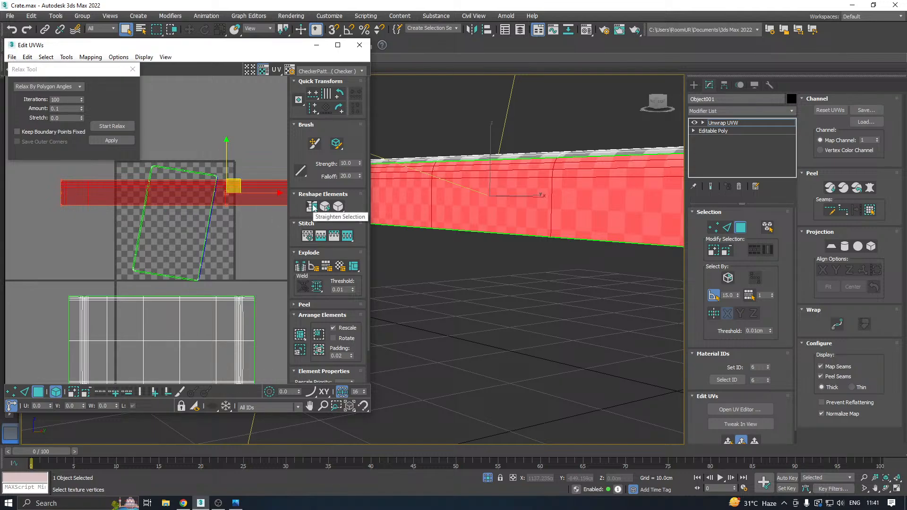
{"action": "left_click", "coordinate": [118, 126]}
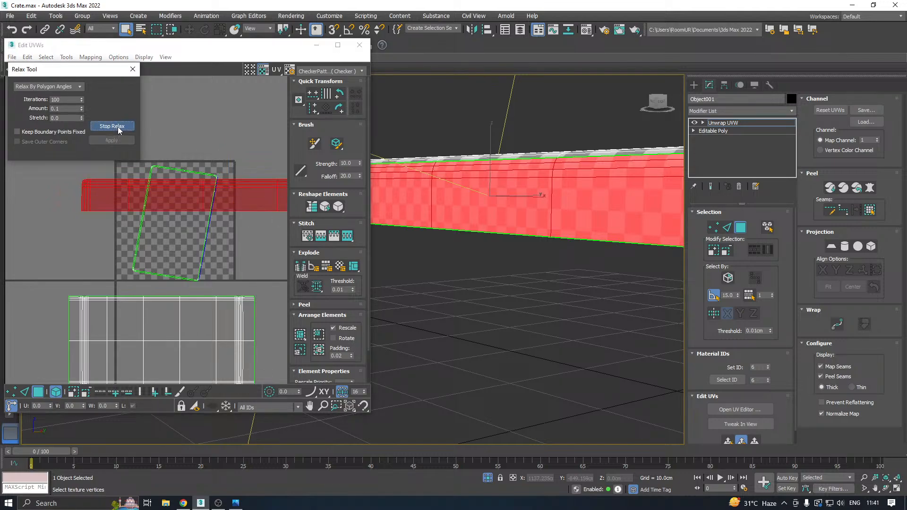
{"action": "left_click", "coordinate": [117, 127]}
Move the relaxed side shell clear below the other shells and save the scene.
{"action": "scroll", "coordinate": [143, 193], "scroll_direction": "down", "scroll_amount": 4}
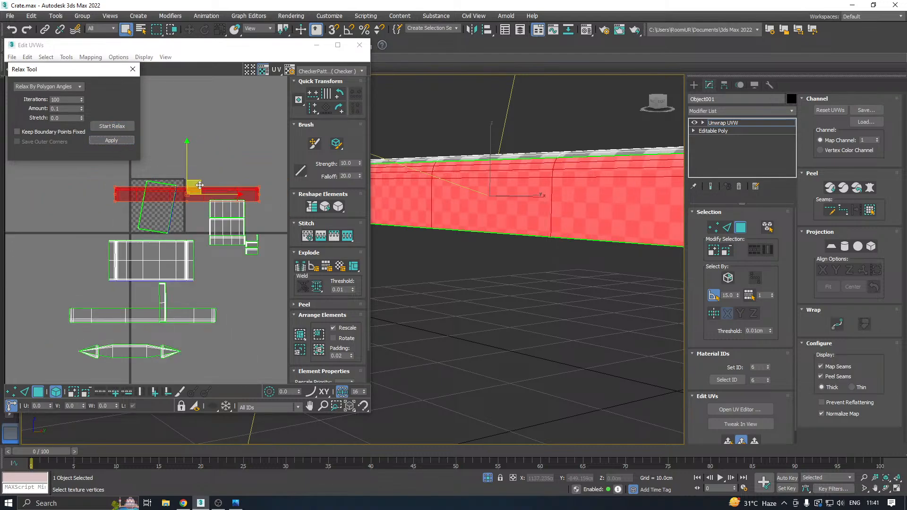
{"action": "left_click_drag", "start_coordinate": [199, 185], "coordinate": [267, 373]}
{"action": "scroll", "coordinate": [531, 288], "scroll_direction": "down", "scroll_amount": 3}
{"action": "key", "text": "ctrl+s"}
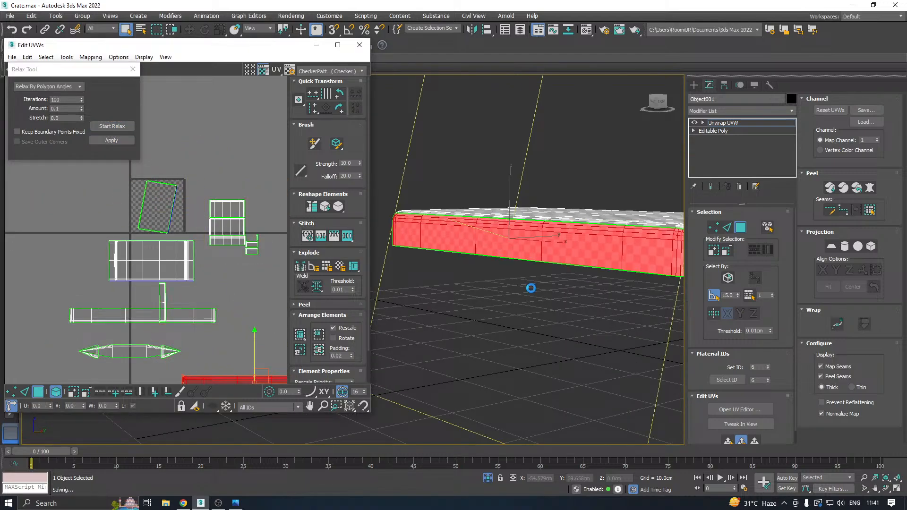
Select the large inner face on the lid's underside and grow the selection across the whole recess.
{"action": "middle_click_drag", "start_coordinate": [634, 261], "coordinate": [497, 285], "text": "alt"}
{"action": "left_click", "coordinate": [486, 250]}
{"action": "scroll", "coordinate": [497, 285], "scroll_direction": "up", "scroll_amount": 5}
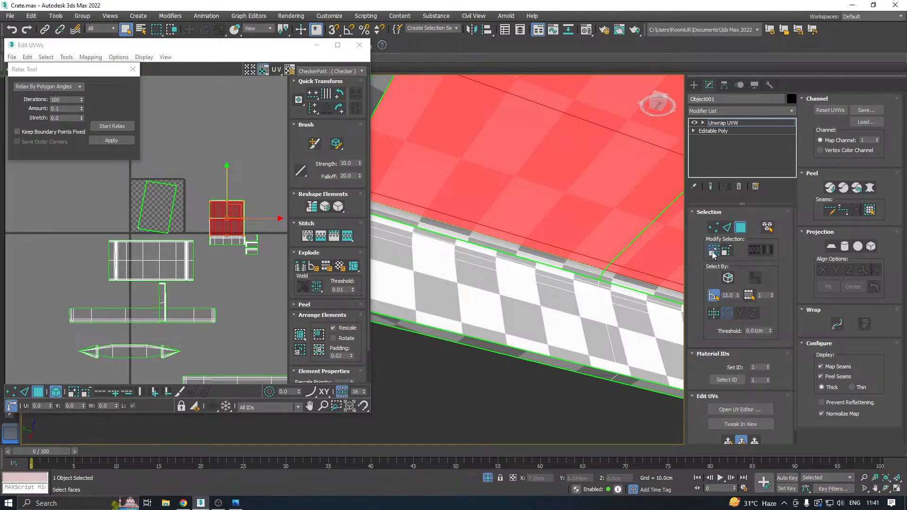
{"action": "scroll", "coordinate": [556, 281], "scroll_direction": "down", "scroll_amount": 3}
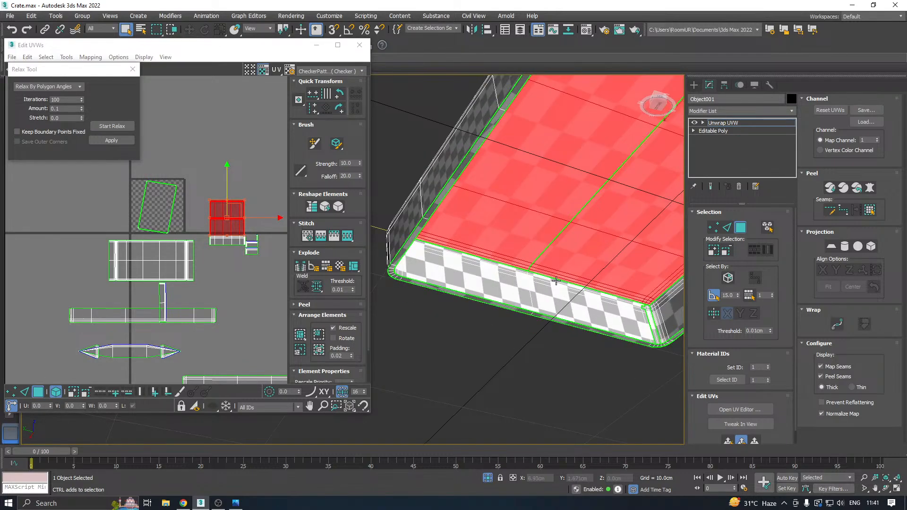
Add one inner end wall of the lid to the selection, including the rounded strips at both corners.
{"action": "middle_click_drag", "start_coordinate": [556, 281], "coordinate": [498, 274], "text": "alt"}
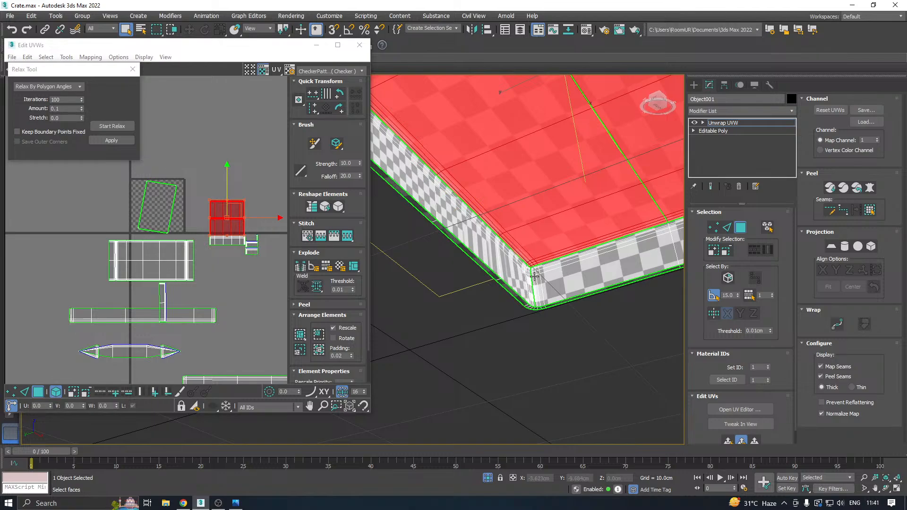
{"action": "scroll", "coordinate": [534, 276], "scroll_direction": "up", "scroll_amount": 3}
{"action": "left_click", "coordinate": [525, 249], "text": "ctrl"}
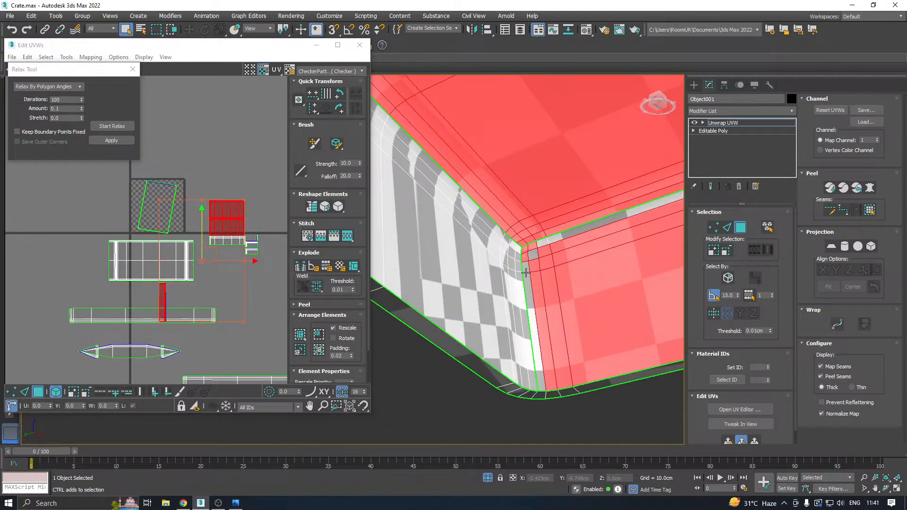
{"action": "left_click", "coordinate": [526, 272], "text": "ctrl"}
{"action": "middle_click_drag", "start_coordinate": [468, 271], "coordinate": [509, 287], "text": "alt"}
{"action": "left_click", "coordinate": [484, 346], "text": "ctrl"}
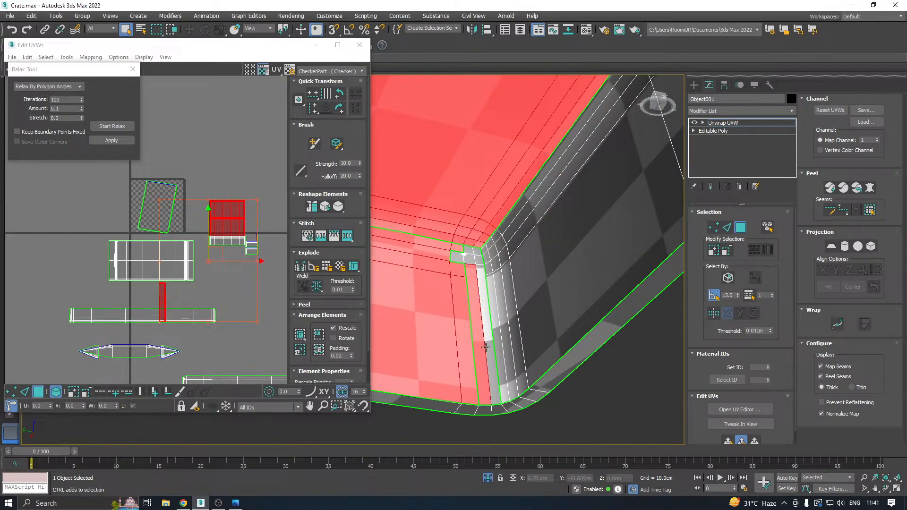
{"action": "left_click", "coordinate": [452, 251], "text": "ctrl"}
{"action": "left_click", "coordinate": [470, 247], "text": "ctrl"}
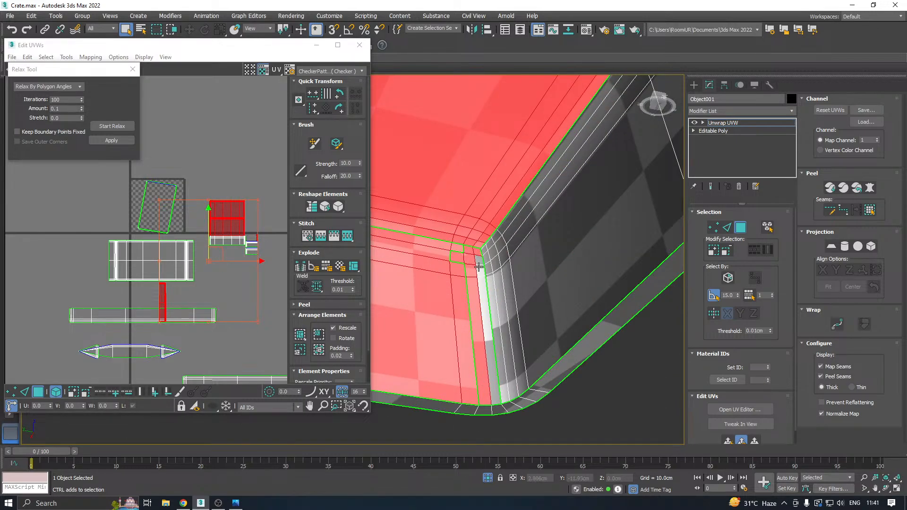
{"action": "left_click", "coordinate": [478, 267], "text": "ctrl"}
Add the opposite inner end wall of the lid with its upper rounded strips and both corner strips.
{"action": "scroll", "coordinate": [481, 299], "scroll_direction": "down", "scroll_amount": 8}
{"action": "middle_click_drag", "start_coordinate": [480, 301], "coordinate": [652, 299], "text": "alt"}
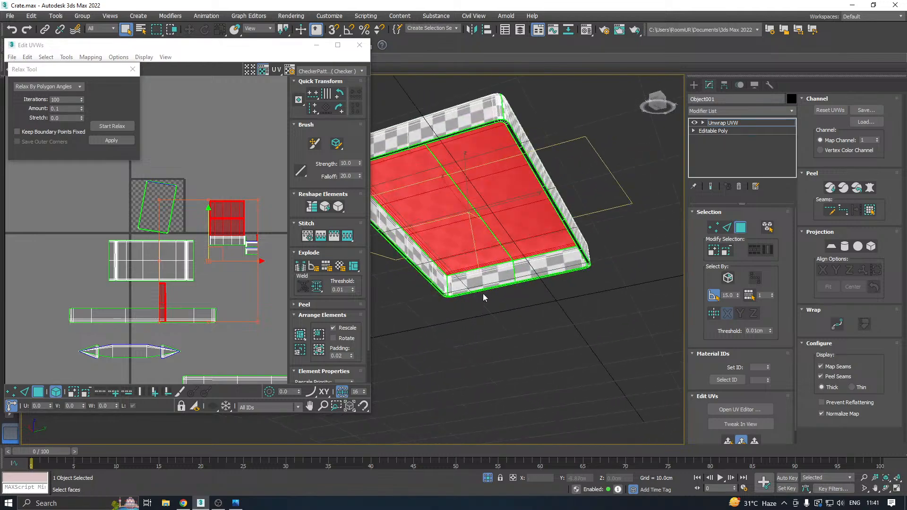
{"action": "scroll", "coordinate": [484, 297], "scroll_direction": "up", "scroll_amount": 5}
{"action": "left_click", "coordinate": [477, 295], "text": "ctrl"}
{"action": "left_click", "coordinate": [399, 284], "text": "ctrl"}
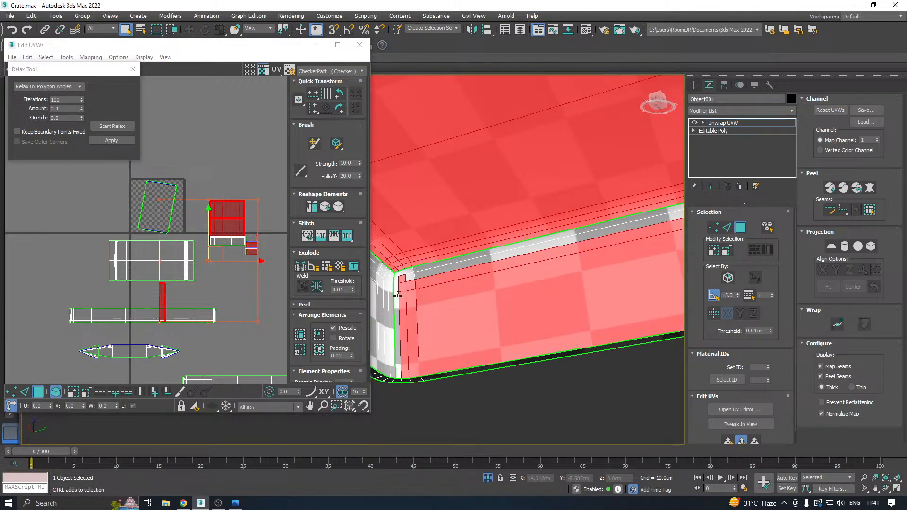
{"action": "left_click", "coordinate": [398, 295], "text": "ctrl"}
{"action": "left_click", "coordinate": [405, 275], "text": "ctrl"}
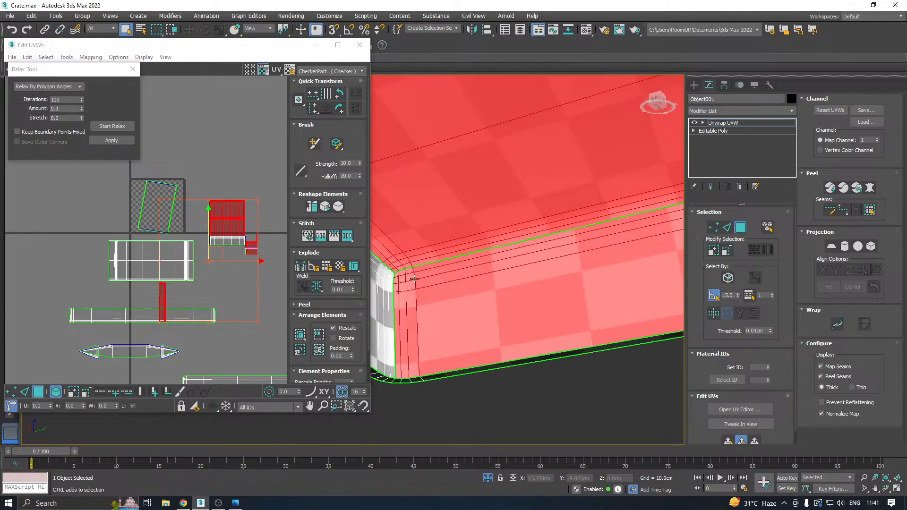
{"action": "middle_click_drag", "start_coordinate": [414, 278], "coordinate": [430, 262], "text": "alt"}
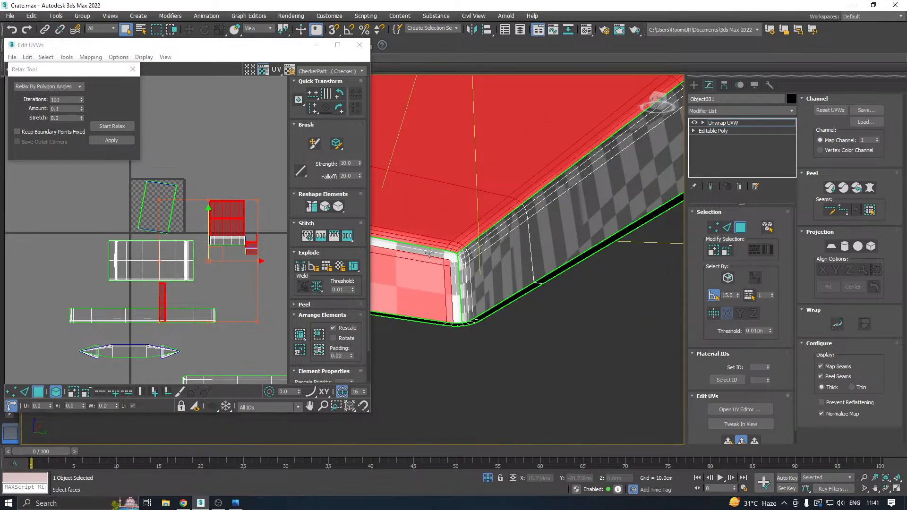
{"action": "left_click", "coordinate": [429, 253], "text": "ctrl"}
{"action": "left_click", "coordinate": [457, 313], "text": "ctrl"}
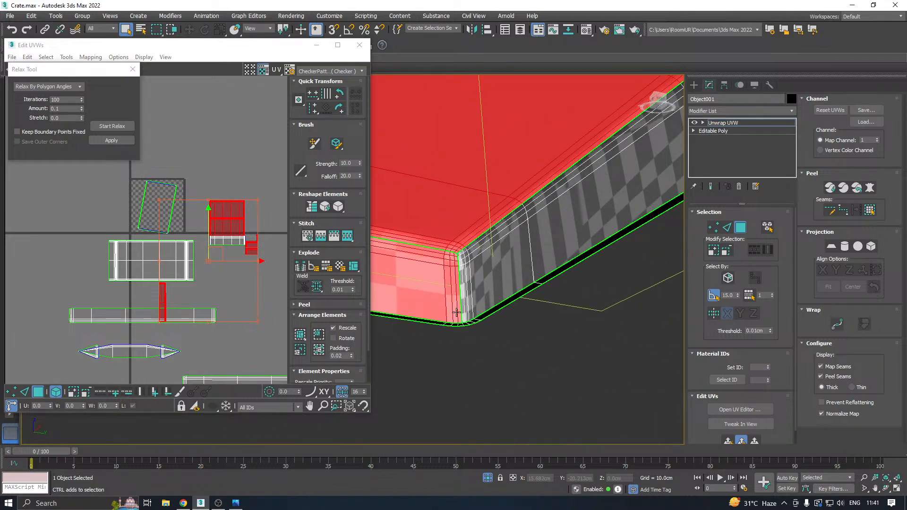
Check the inner corners and planar-project the selected inner face and end walls aligned to Z.
{"action": "scroll", "coordinate": [447, 274], "scroll_direction": "up", "scroll_amount": 3}
{"action": "scroll", "coordinate": [511, 272], "scroll_direction": "down", "scroll_amount": 4}
{"action": "middle_click_drag", "start_coordinate": [512, 272], "coordinate": [680, 326], "text": "alt"}
{"action": "left_click", "coordinate": [833, 245]}
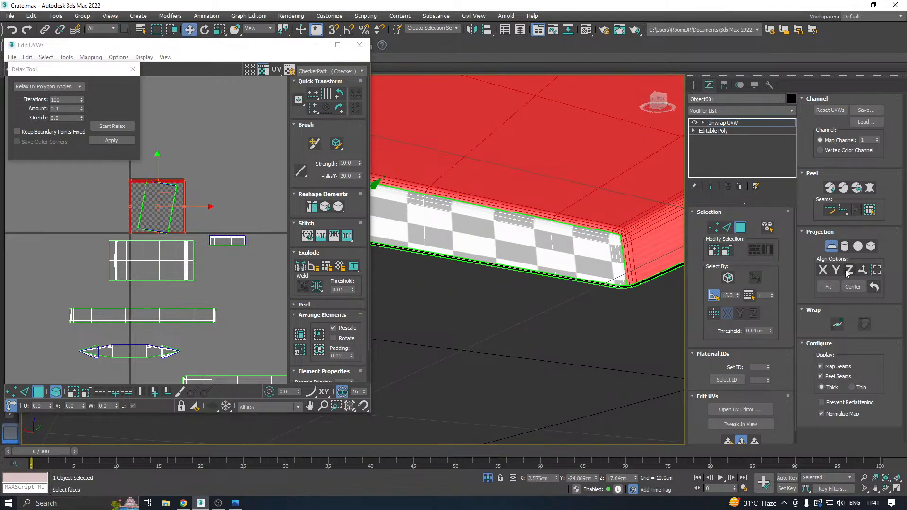
{"action": "left_click", "coordinate": [832, 245]}
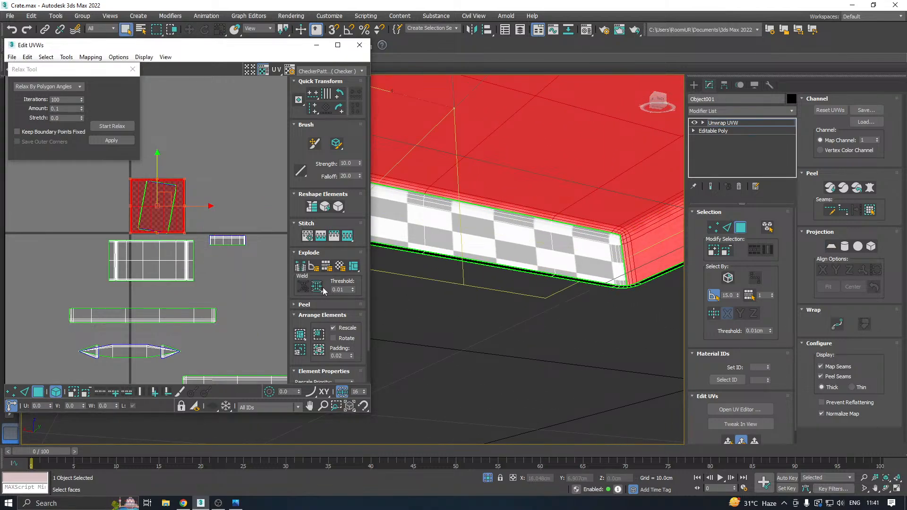
Try relaxing the projected inner lid shell by polygon angles and mirror the shell horizontally.
{"action": "left_click", "coordinate": [112, 126]}
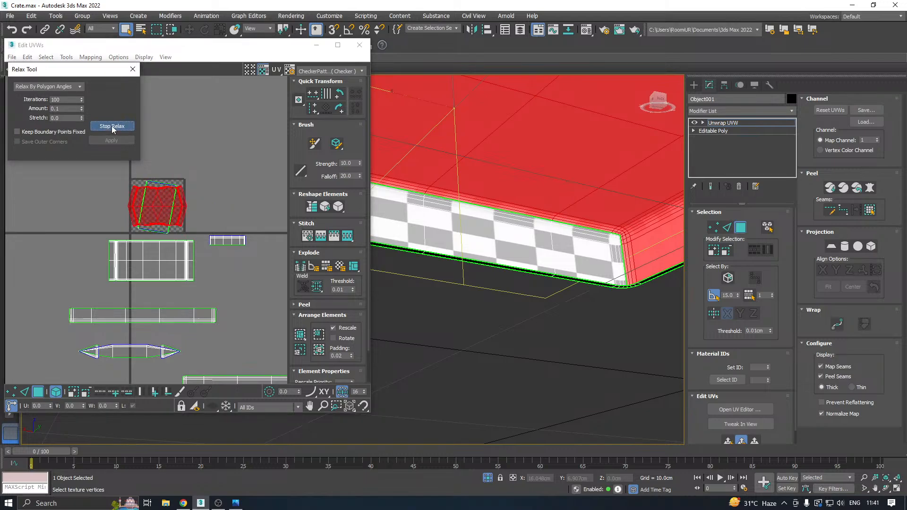
{"action": "left_click", "coordinate": [112, 126]}
{"action": "right_click", "coordinate": [151, 196]}
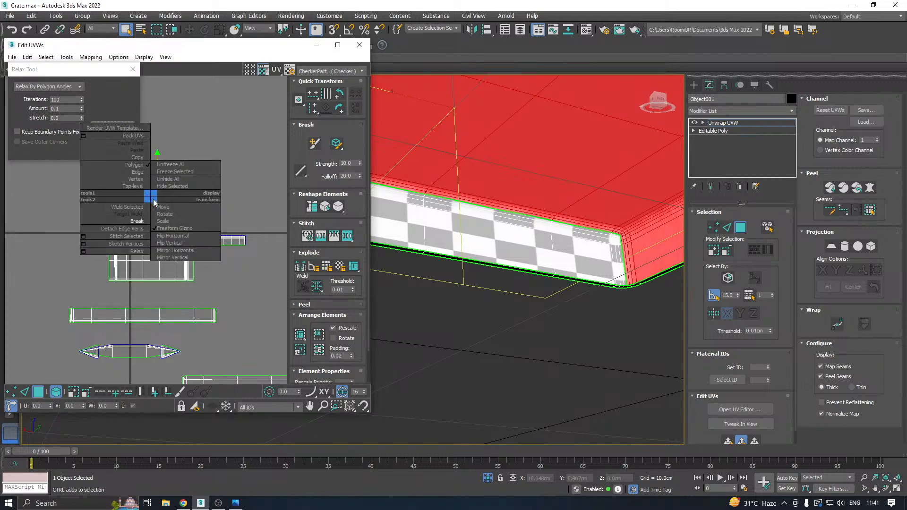
{"action": "left_click", "coordinate": [179, 250]}
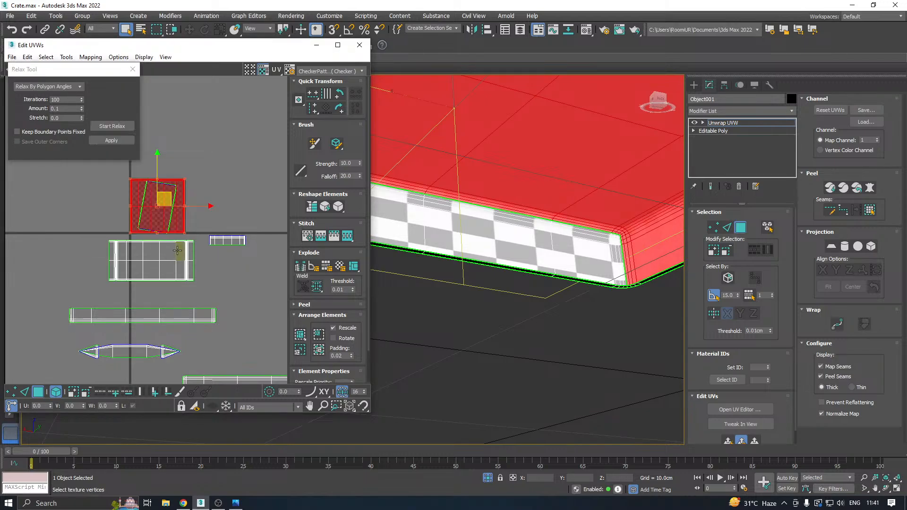
Relax the mirrored inner lid shell by polygon angles and move it clear of the other UV shells.
{"action": "left_click", "coordinate": [106, 128]}
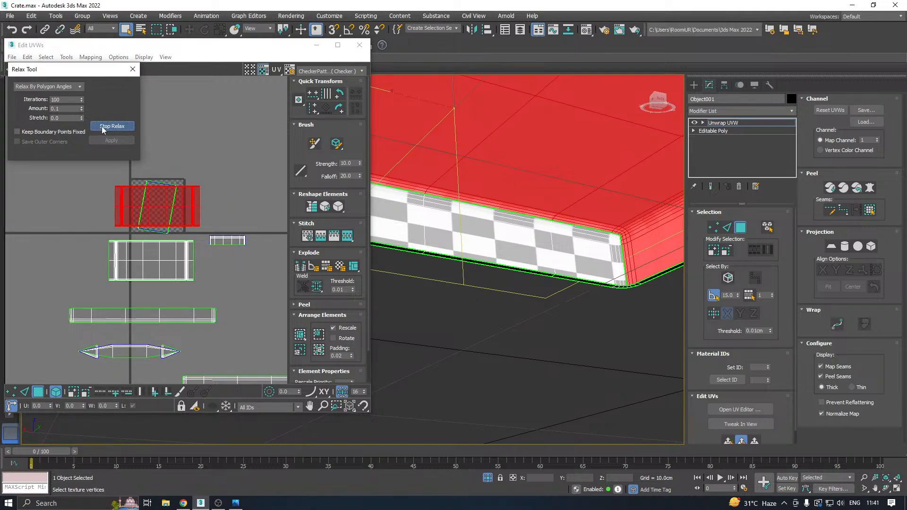
{"action": "left_click", "coordinate": [103, 127]}
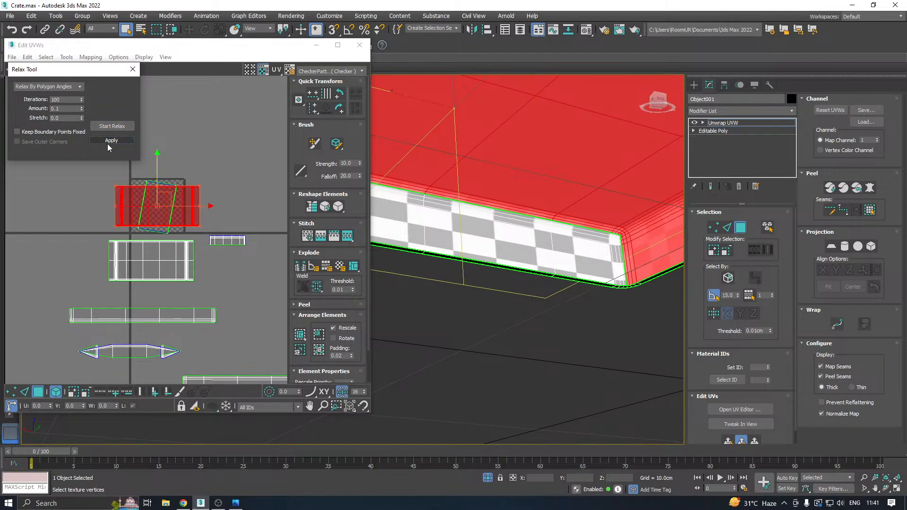
{"action": "scroll", "coordinate": [174, 196], "scroll_direction": "down", "scroll_amount": 3}
{"action": "left_click_drag", "start_coordinate": [165, 201], "coordinate": [266, 290]}
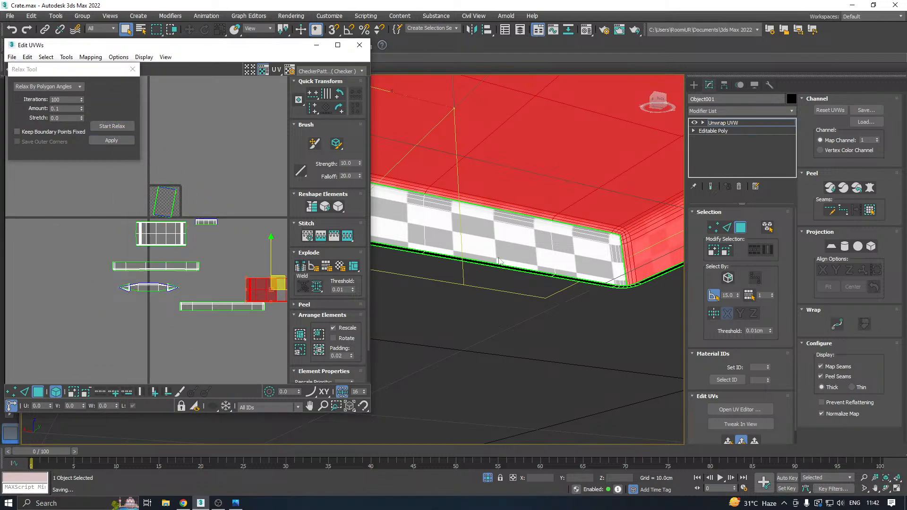
Select the flat faces of one remaining inner side wall of the lid.
{"action": "scroll", "coordinate": [597, 235], "scroll_direction": "down", "scroll_amount": 4}
{"action": "middle_click_drag", "start_coordinate": [515, 234], "coordinate": [531, 242]}
{"action": "scroll", "coordinate": [510, 246], "scroll_direction": "up", "scroll_amount": 4}
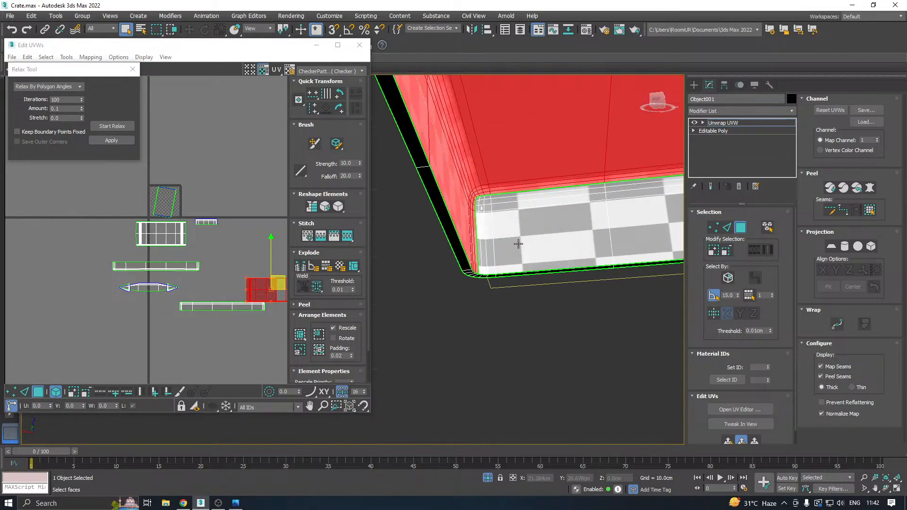
{"action": "left_click", "coordinate": [559, 244]}
Add the rounded corner strips at one end of the inner side wall and the strip along its inner edge to the selection.
{"action": "middle_click_drag", "start_coordinate": [539, 217], "coordinate": [452, 219]}
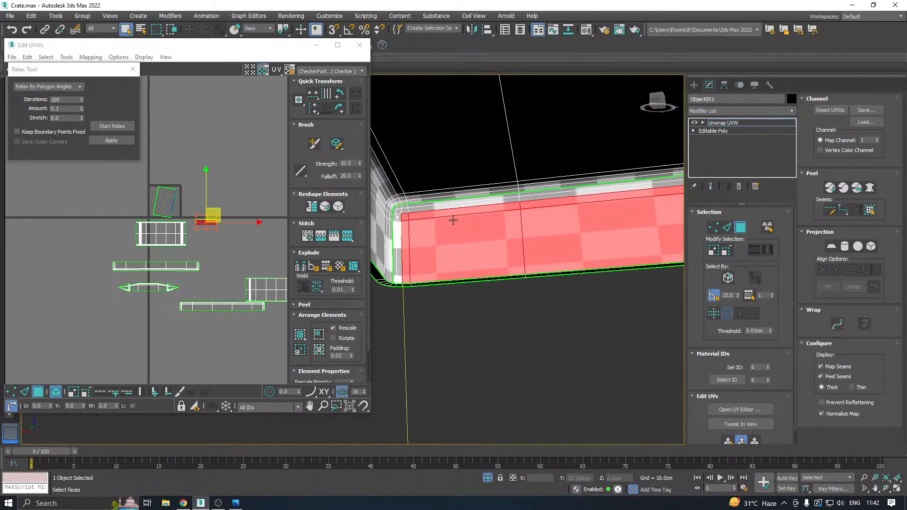
{"action": "scroll", "coordinate": [418, 224], "scroll_direction": "up", "scroll_amount": 2}
{"action": "middle_click_drag", "start_coordinate": [399, 227], "coordinate": [501, 209]}
{"action": "scroll", "coordinate": [496, 226], "scroll_direction": "up", "scroll_amount": 4}
{"action": "left_click", "coordinate": [488, 233], "text": "ctrl"}
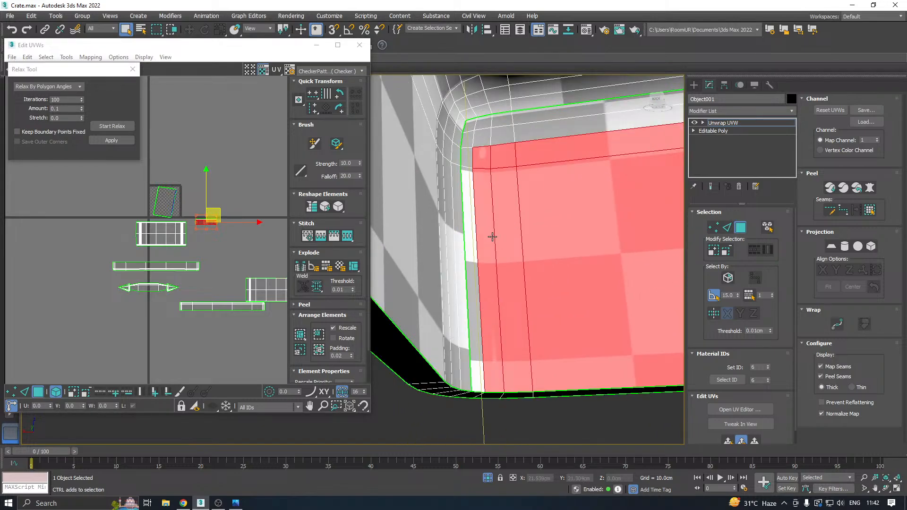
{"action": "left_click", "coordinate": [470, 225], "text": "ctrl"}
{"action": "left_click", "coordinate": [471, 140], "text": "ctrl"}
{"action": "left_click", "coordinate": [473, 128], "text": "ctrl"}
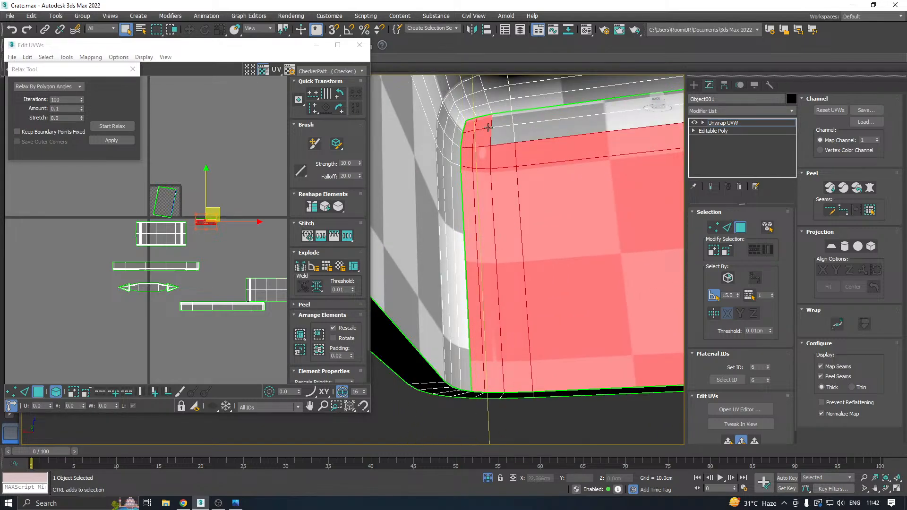
{"action": "left_click", "coordinate": [502, 131], "text": "ctrl"}
{"action": "left_click", "coordinate": [526, 121], "text": "ctrl"}
{"action": "scroll", "coordinate": [396, 192], "scroll_direction": "down", "scroll_amount": 5}
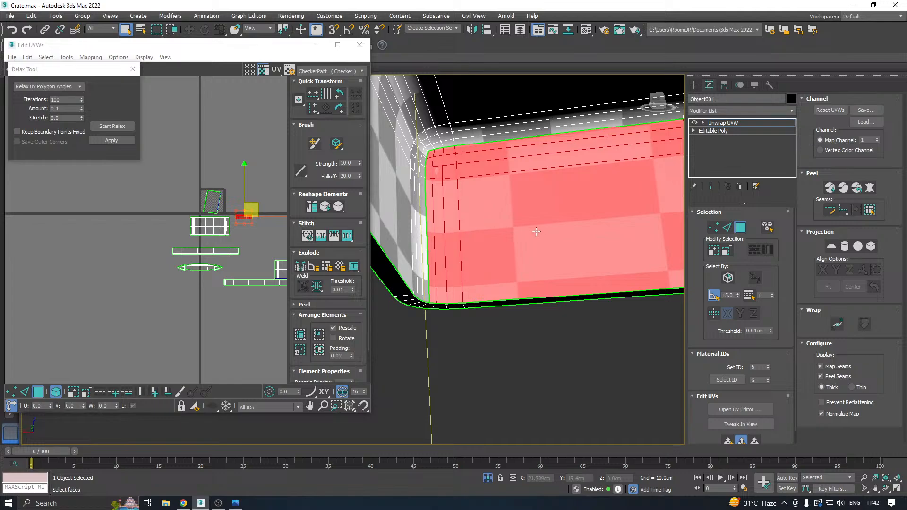
{"action": "scroll", "coordinate": [460, 237], "scroll_direction": "down", "scroll_amount": 5}
Add the rounded corner strips at the opposite end of the same inner side wall to the selection.
{"action": "middle_click_drag", "start_coordinate": [548, 242], "coordinate": [458, 262], "text": "alt"}
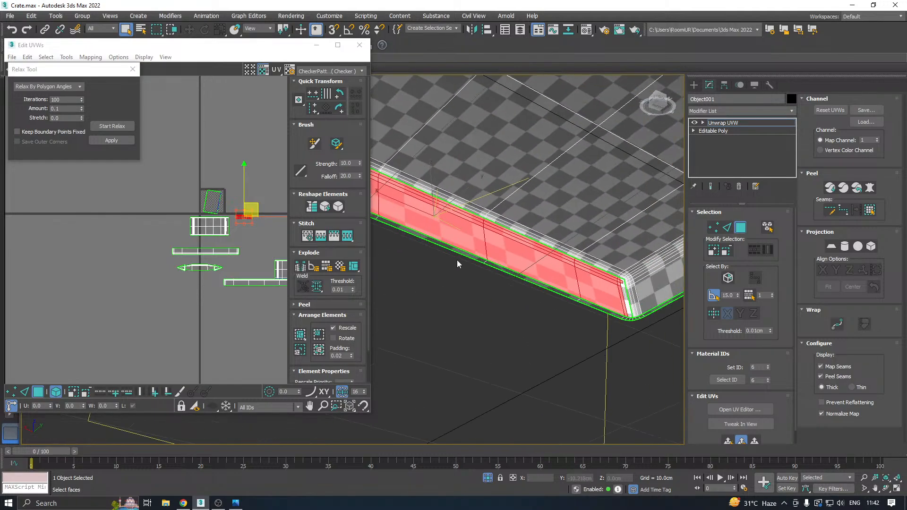
{"action": "scroll", "coordinate": [631, 310], "scroll_direction": "up", "scroll_amount": 5}
{"action": "left_click", "coordinate": [624, 315], "text": "ctrl"}
{"action": "left_click", "coordinate": [617, 300], "text": "ctrl"}
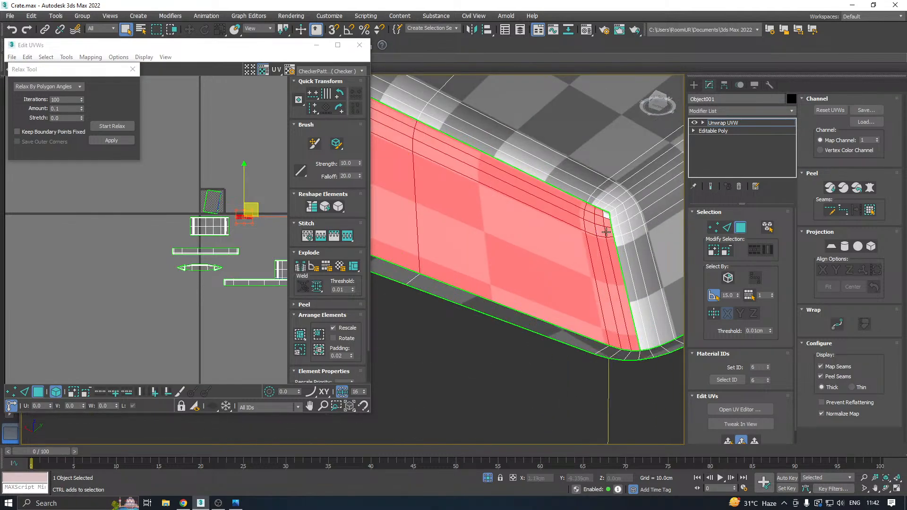
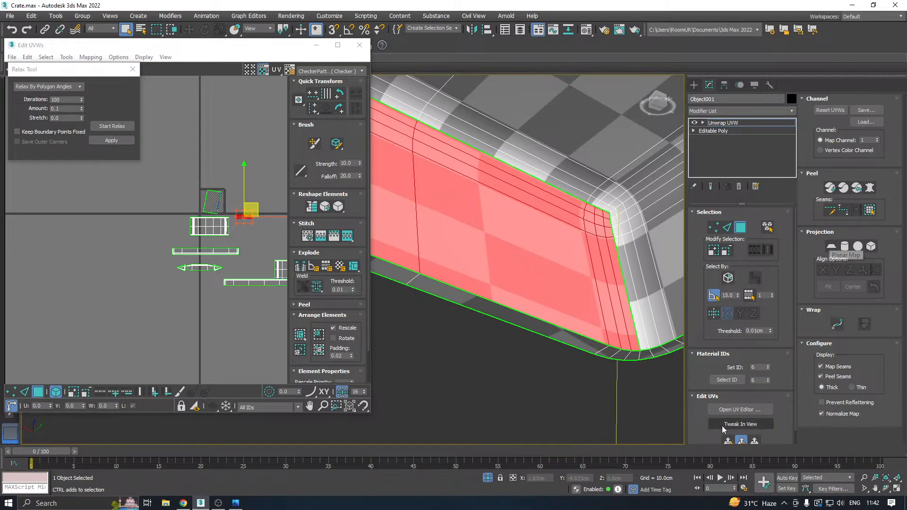
Planar-map the selected inner side wall of the lid and relax its UV shell by polygon angles.
{"action": "left_click", "coordinate": [831, 246]}
{"action": "scroll", "coordinate": [222, 201], "scroll_direction": "up", "scroll_amount": 8}
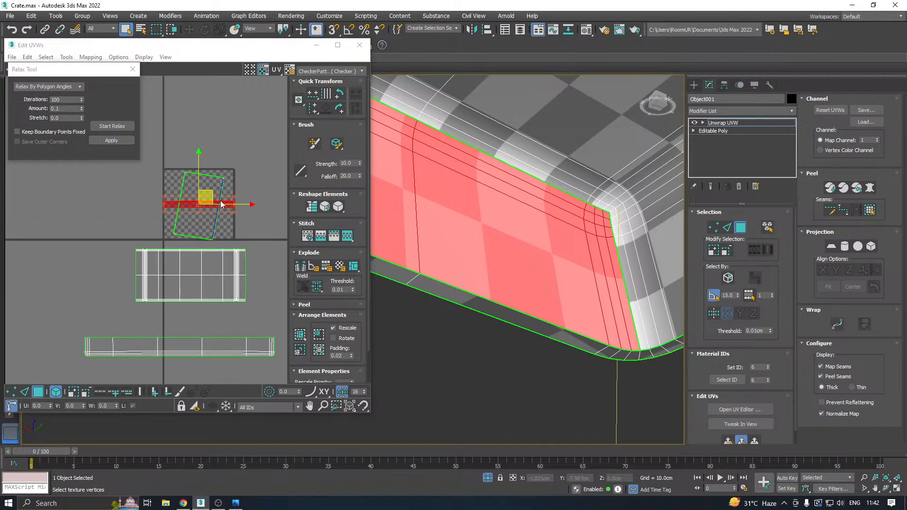
{"action": "left_click", "coordinate": [112, 126]}
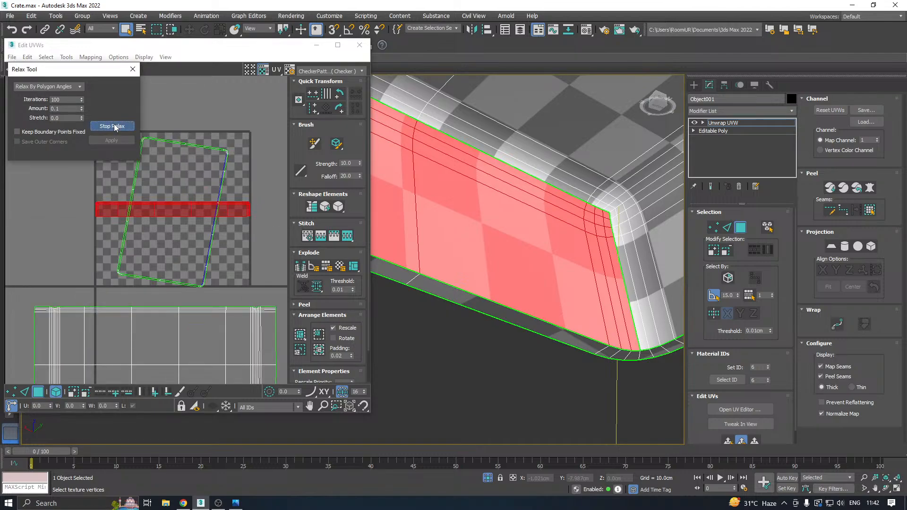
{"action": "left_click", "coordinate": [115, 126]}
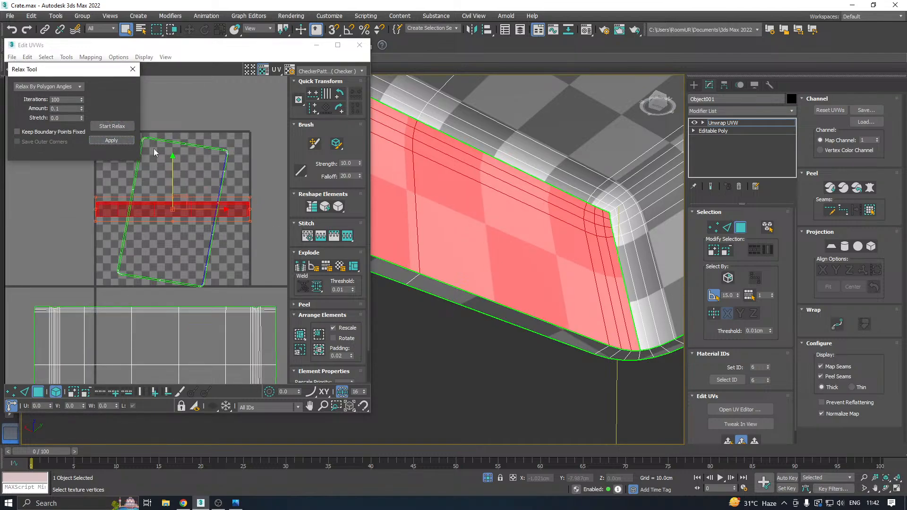
Select all faces of the opposite inner side wall of the lid, including the rounded corner strips at its ends.
{"action": "scroll", "coordinate": [482, 241], "scroll_direction": "down", "scroll_amount": 10}
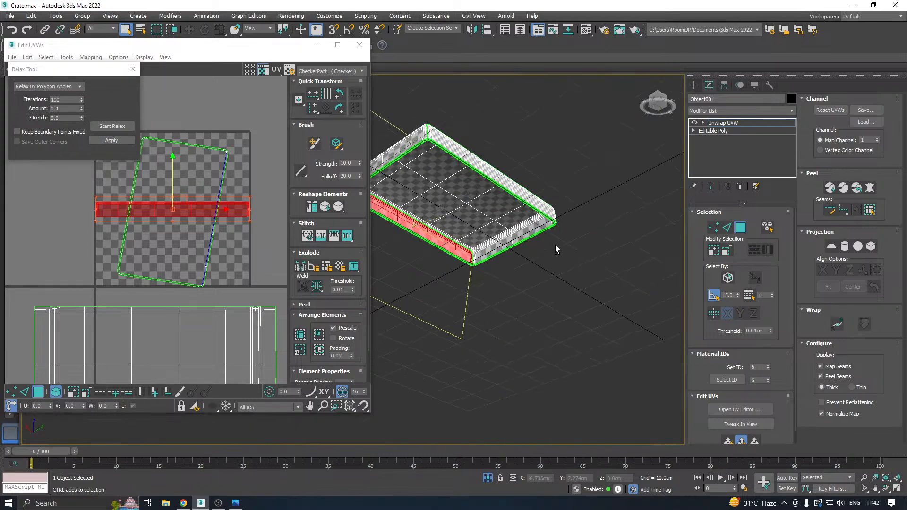
{"action": "middle_click_drag", "start_coordinate": [555, 245], "coordinate": [524, 257], "text": "alt"}
{"action": "scroll", "coordinate": [524, 257], "scroll_direction": "up", "scroll_amount": 10}
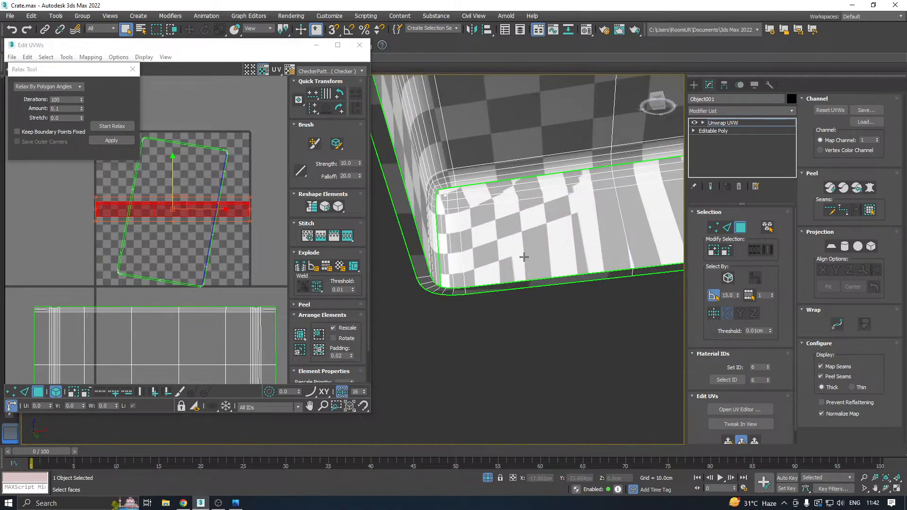
{"action": "left_click", "coordinate": [524, 257]}
{"action": "left_click", "coordinate": [471, 233]}
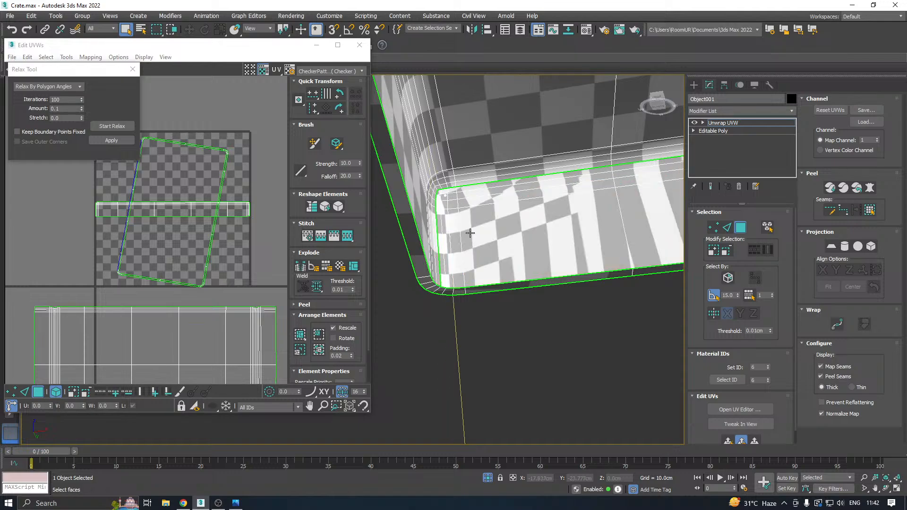
{"action": "left_click", "coordinate": [520, 231]}
{"action": "left_click", "coordinate": [441, 244], "text": "ctrl"}
{"action": "left_click", "coordinate": [447, 244], "text": "ctrl"}
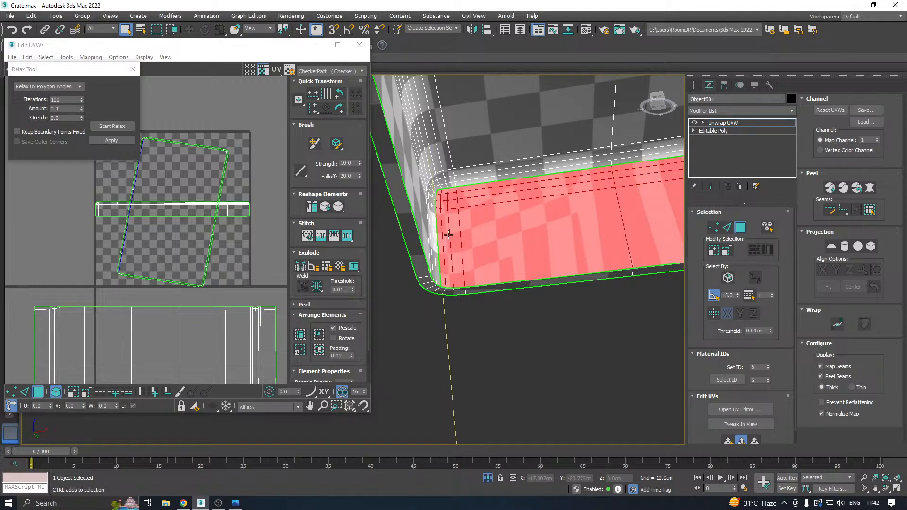
{"action": "scroll", "coordinate": [443, 217], "scroll_direction": "down", "scroll_amount": 6}
{"action": "middle_click_drag", "start_coordinate": [592, 228], "coordinate": [394, 262]}
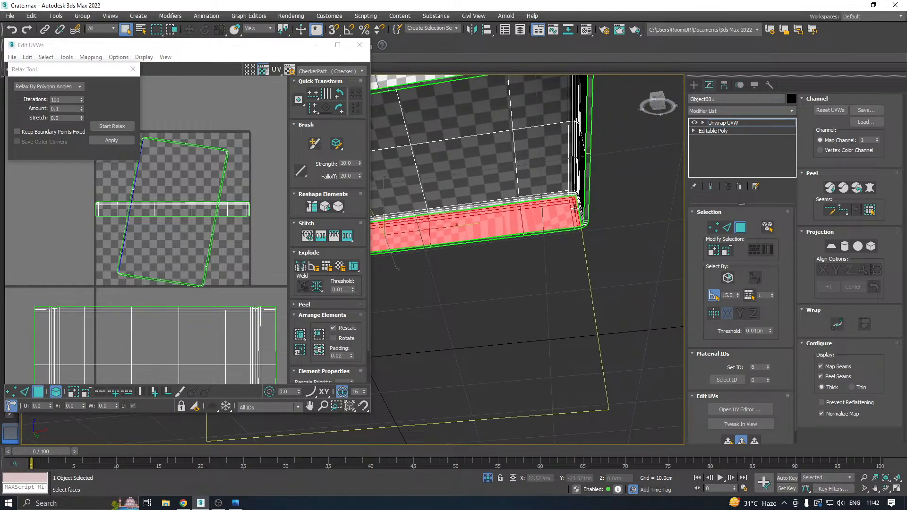
{"action": "scroll", "coordinate": [574, 207], "scroll_direction": "up", "scroll_amount": 3}
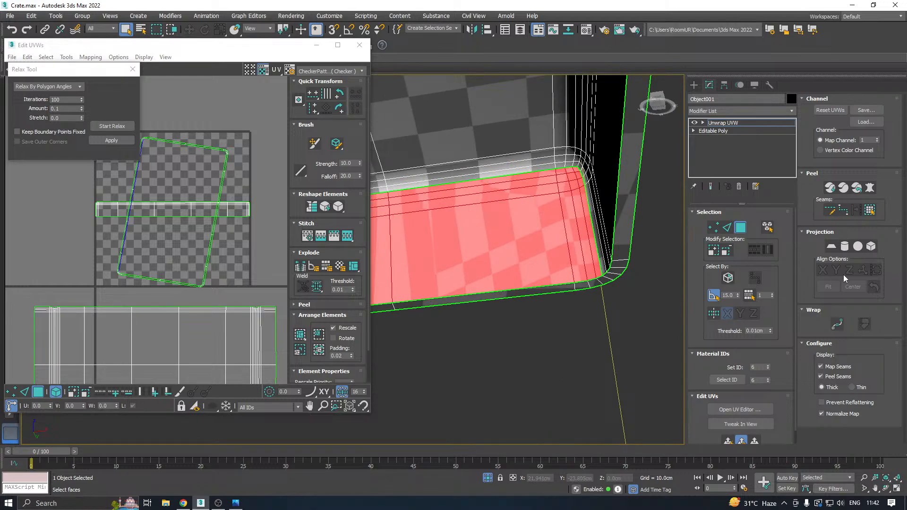
Planar-map the newly selected opposite inner wall and relax its UV shell by polygon angles.
{"action": "left_click", "coordinate": [726, 443]}
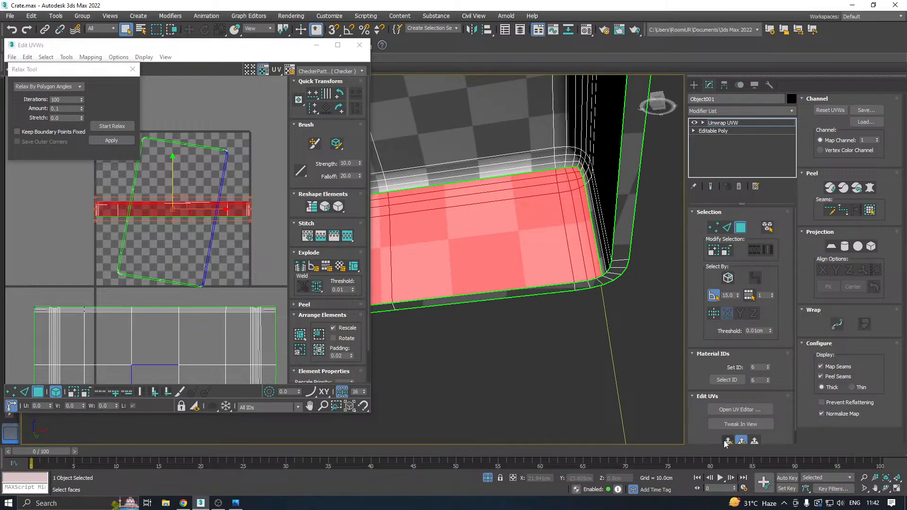
{"action": "left_click", "coordinate": [111, 126]}
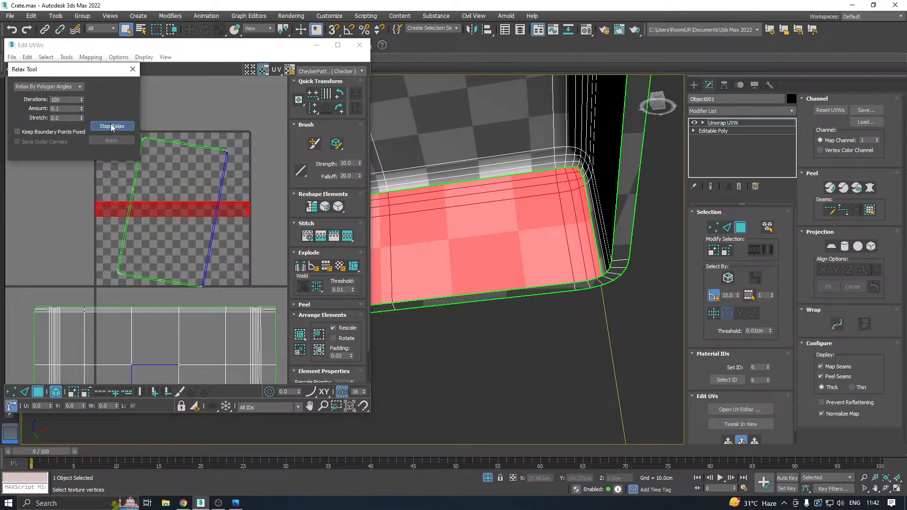
{"action": "left_click", "coordinate": [112, 126]}
Move both relaxed inner side wall shells out of the UV tile, clear of the remaining rim shell.
{"action": "scroll", "coordinate": [197, 186], "scroll_direction": "down", "scroll_amount": 3}
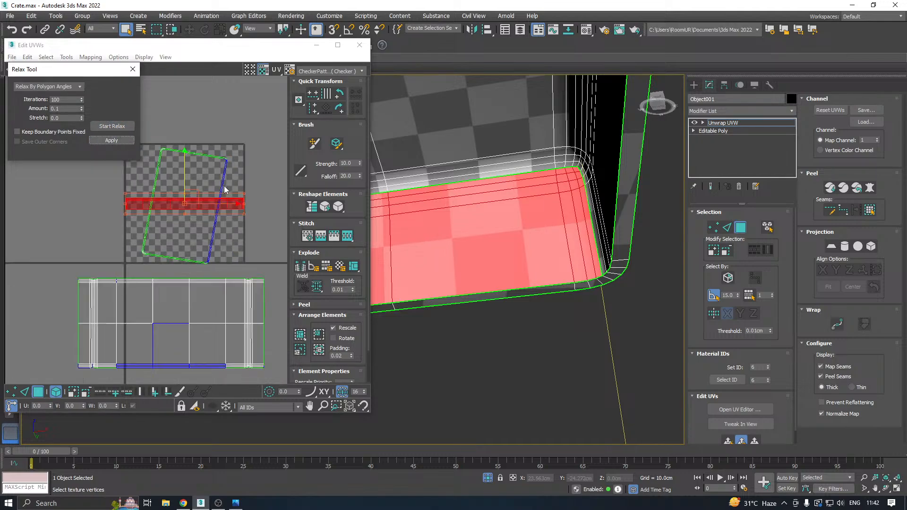
{"action": "left_click_drag", "start_coordinate": [208, 189], "coordinate": [77, 227]}
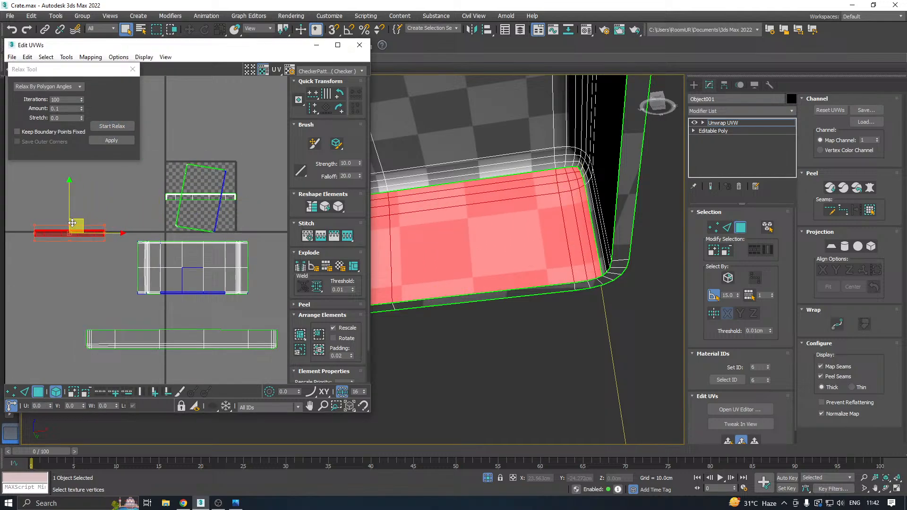
{"action": "left_click", "coordinate": [198, 195]}
{"action": "left_click_drag", "start_coordinate": [197, 195], "coordinate": [72, 230]}
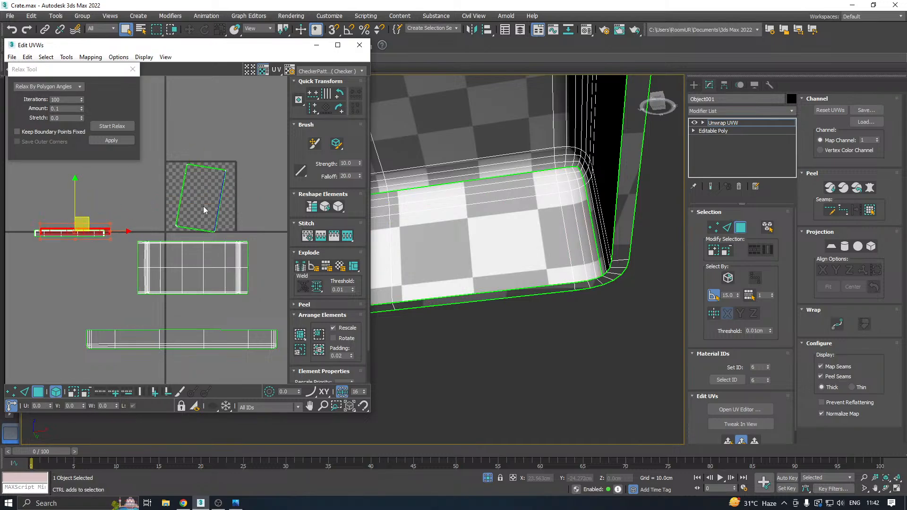
Select the lid's thin rim shell, planar-map it aligned to Z and relax it by polygon angles.
{"action": "left_click", "coordinate": [208, 182]}
{"action": "key", "text": "z"}
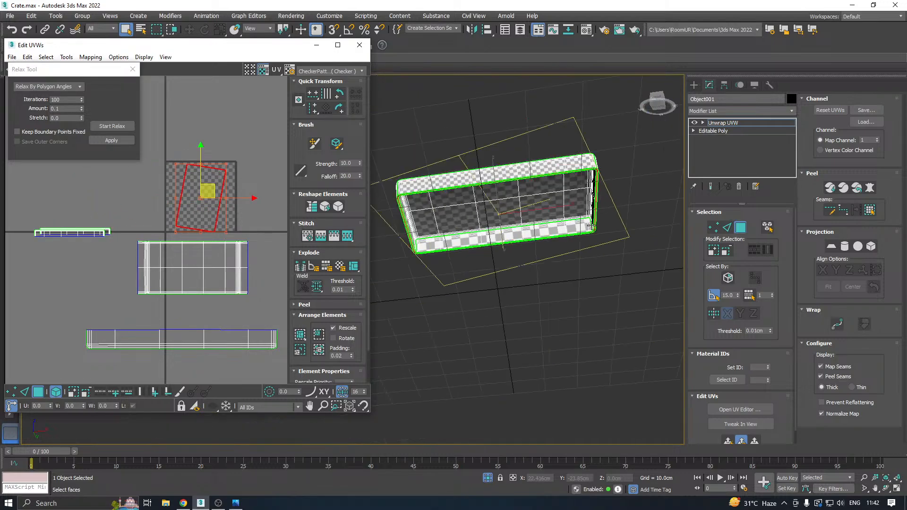
{"action": "middle_click_drag", "start_coordinate": [525, 200], "coordinate": [515, 180], "text": "alt"}
{"action": "scroll", "coordinate": [467, 123], "scroll_direction": "up", "scroll_amount": 5}
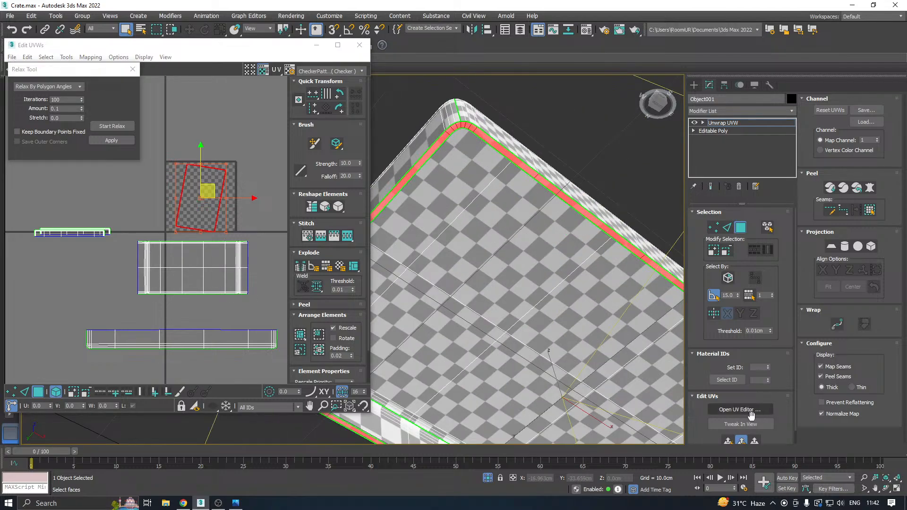
{"action": "left_click", "coordinate": [728, 440]}
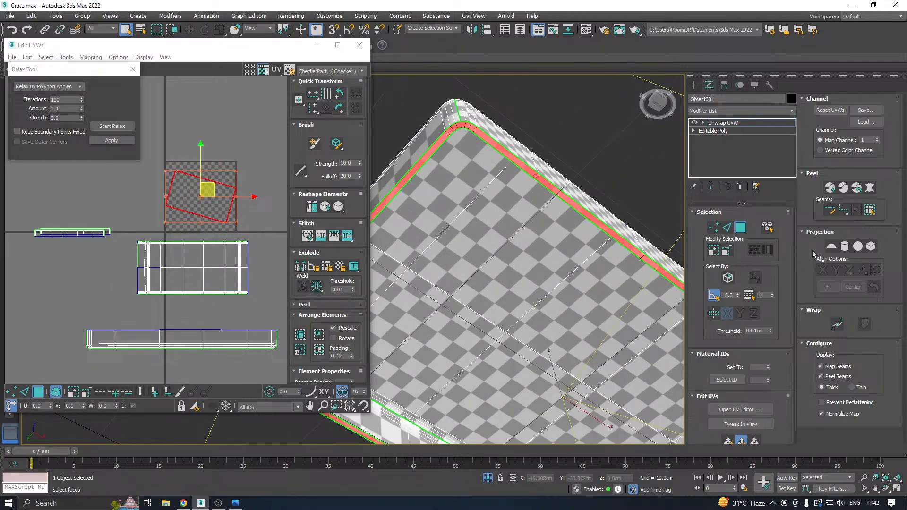
{"action": "left_click", "coordinate": [831, 248]}
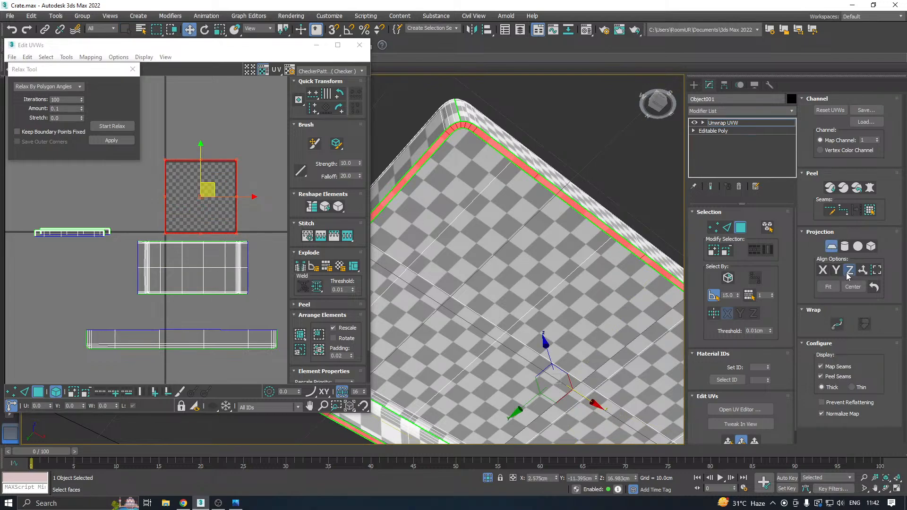
{"action": "left_click", "coordinate": [849, 270]}
{"action": "left_click", "coordinate": [831, 246]}
{"action": "left_click", "coordinate": [112, 126]}
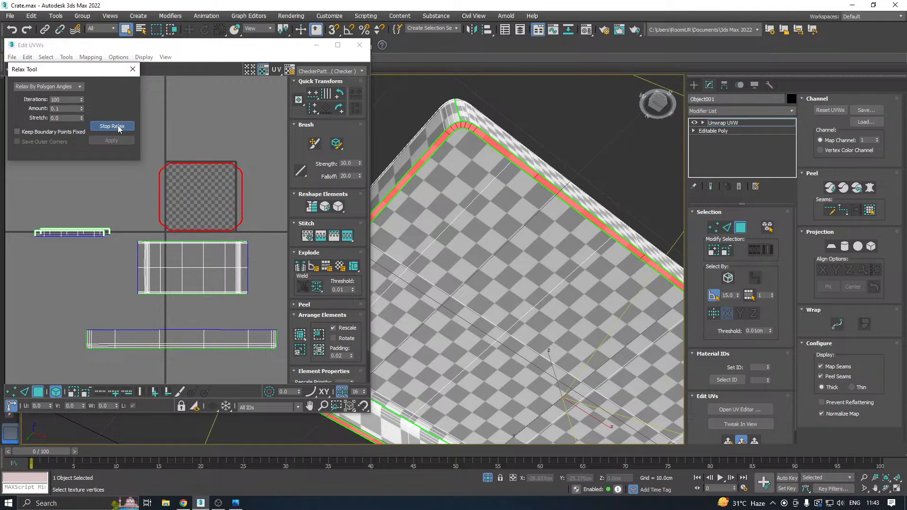
{"action": "left_click", "coordinate": [118, 127]}
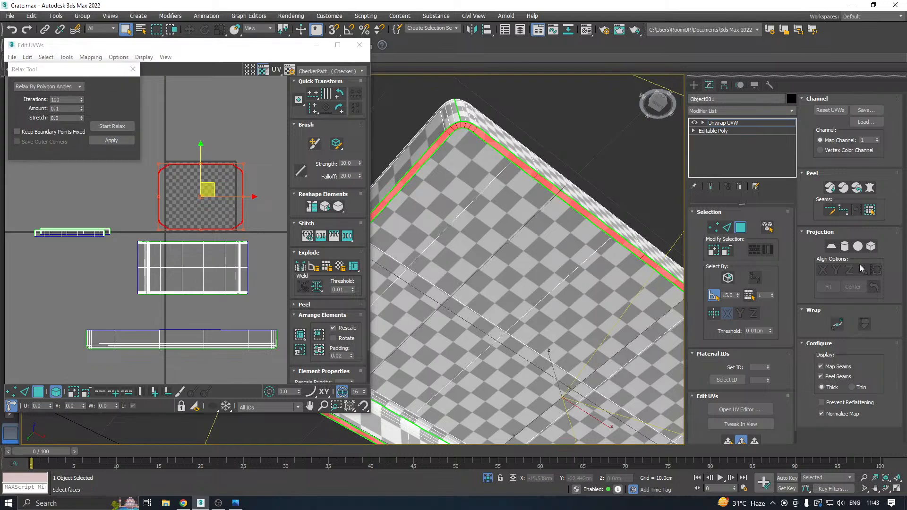
Examine the checker pattern and face assignment of the lid's rim and inner side walls from several angles.
{"action": "left_click", "coordinate": [486, 178]}
{"action": "middle_click_drag", "start_coordinate": [499, 173], "coordinate": [538, 193]}
{"action": "left_click", "coordinate": [554, 342]}
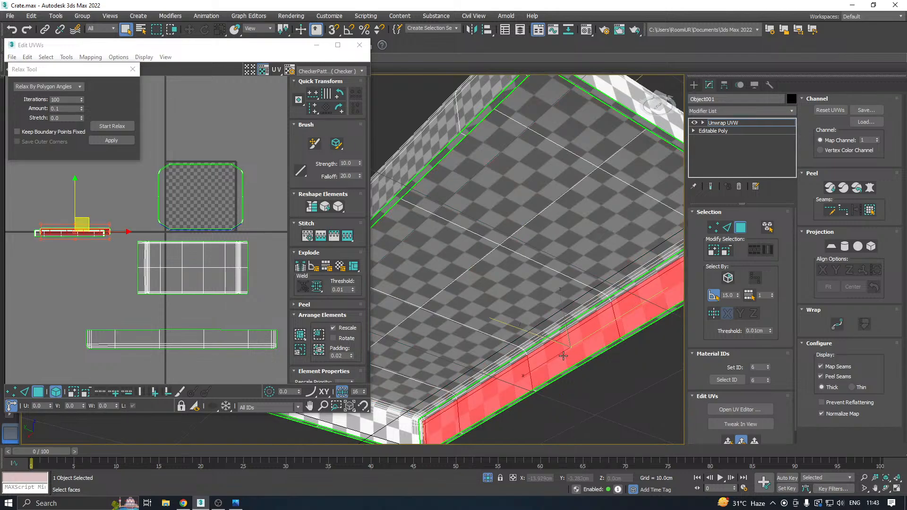
{"action": "middle_click_drag", "start_coordinate": [557, 333], "coordinate": [567, 290]}
{"action": "left_click", "coordinate": [532, 330]}
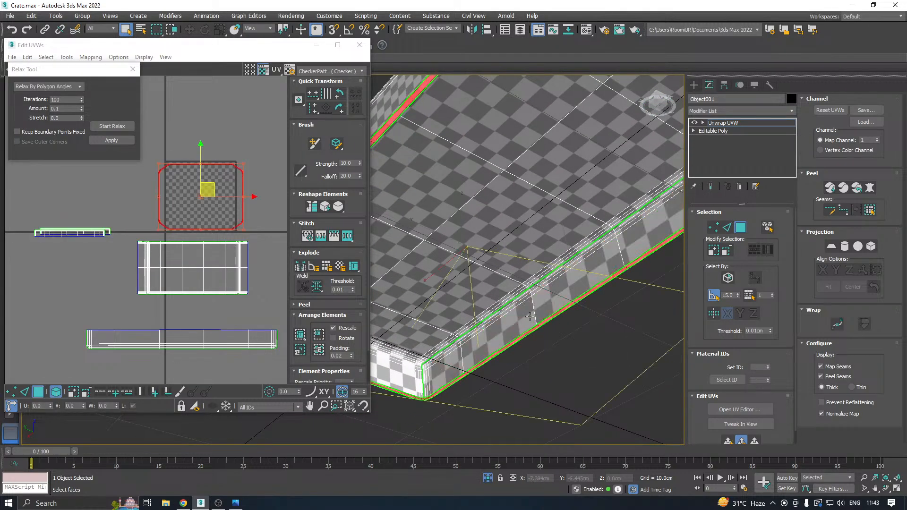
{"action": "left_click", "coordinate": [529, 317]}
{"action": "left_click", "coordinate": [529, 332], "text": "ctrl"}
{"action": "scroll", "coordinate": [526, 329], "scroll_direction": "up", "scroll_amount": 3}
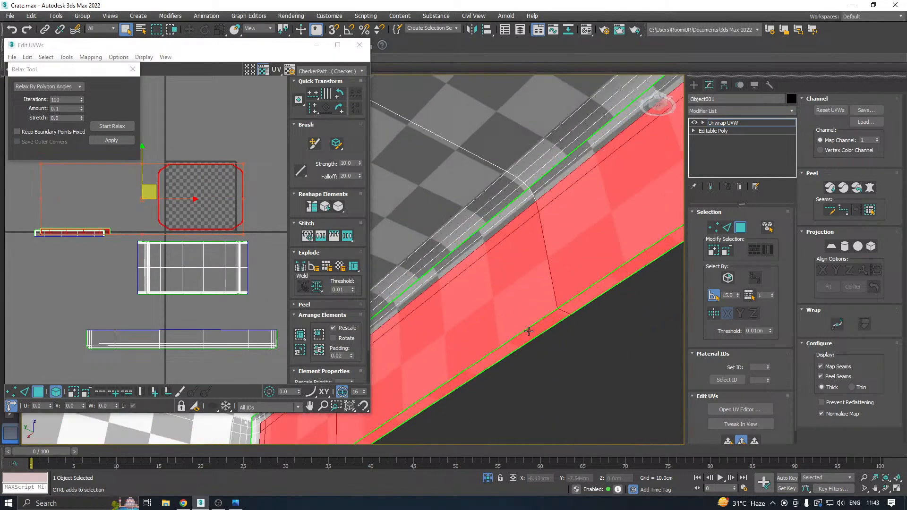
{"action": "scroll", "coordinate": [556, 292], "scroll_direction": "down", "scroll_amount": 3}
{"action": "middle_click_drag", "start_coordinate": [535, 295], "coordinate": [527, 254], "text": "alt"}
{"action": "scroll", "coordinate": [527, 254], "scroll_direction": "down", "scroll_amount": 2}
{"action": "middle_click_drag", "start_coordinate": [476, 230], "coordinate": [554, 261], "text": "alt"}
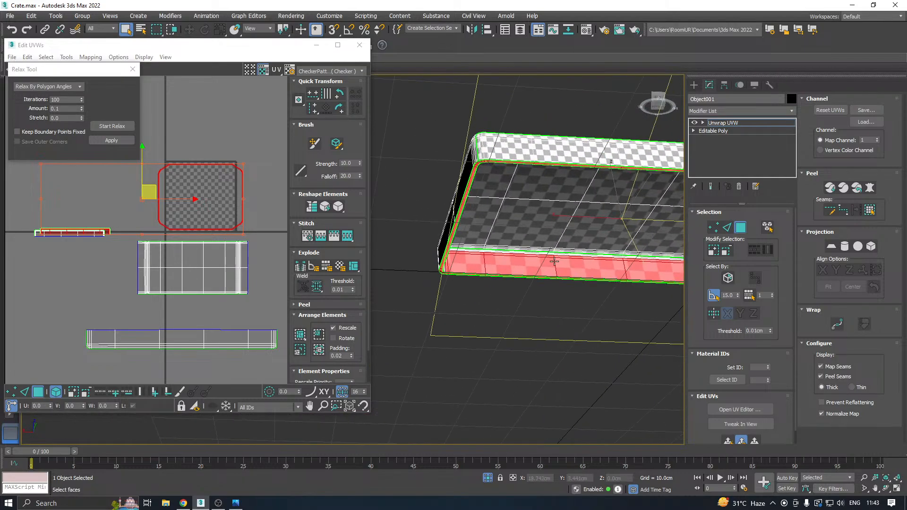
Select all of the lid's UV shells and pack them into the UV tile with rescaling enabled.
{"action": "left_click", "coordinate": [83, 262]}
{"action": "scroll", "coordinate": [83, 262], "scroll_direction": "down", "scroll_amount": 3}
{"action": "key", "text": "ctrl+a"}
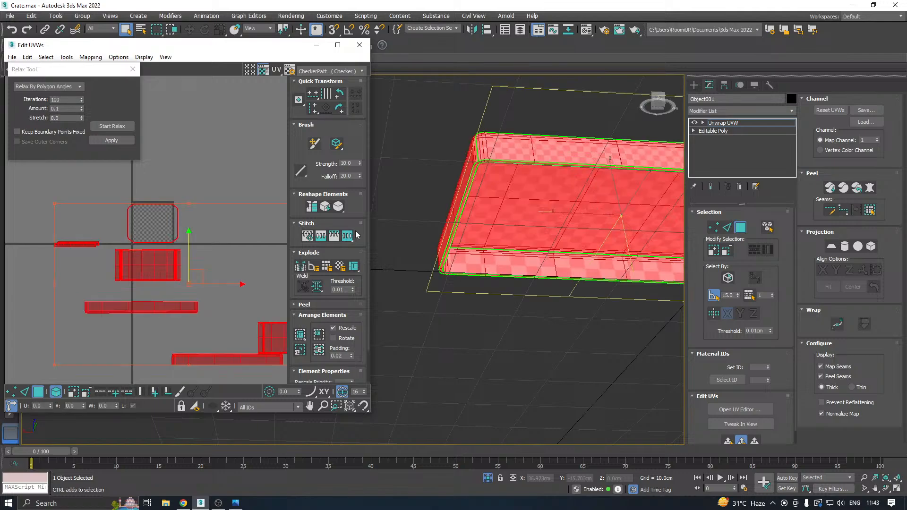
{"action": "middle_click_drag", "start_coordinate": [512, 228], "coordinate": [527, 305], "text": "alt"}
{"action": "middle_click_drag", "start_coordinate": [573, 270], "coordinate": [498, 261]}
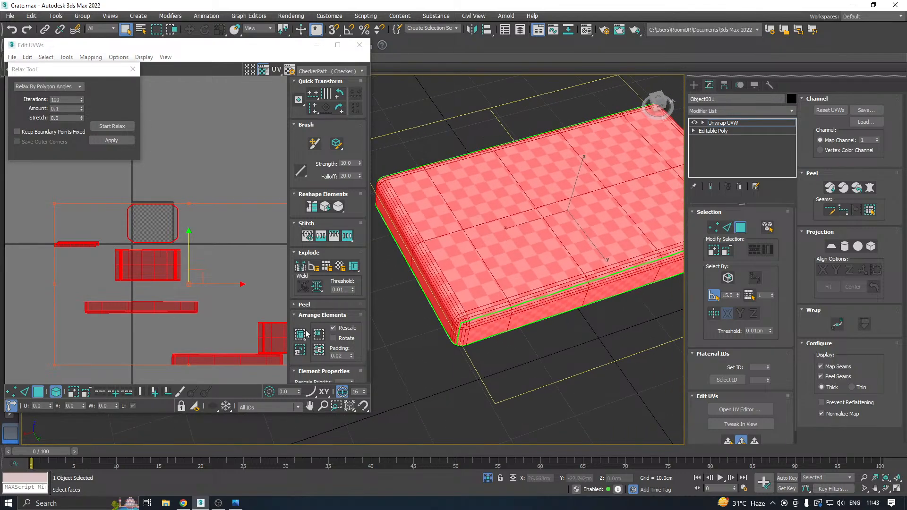
{"action": "left_click", "coordinate": [305, 334]}
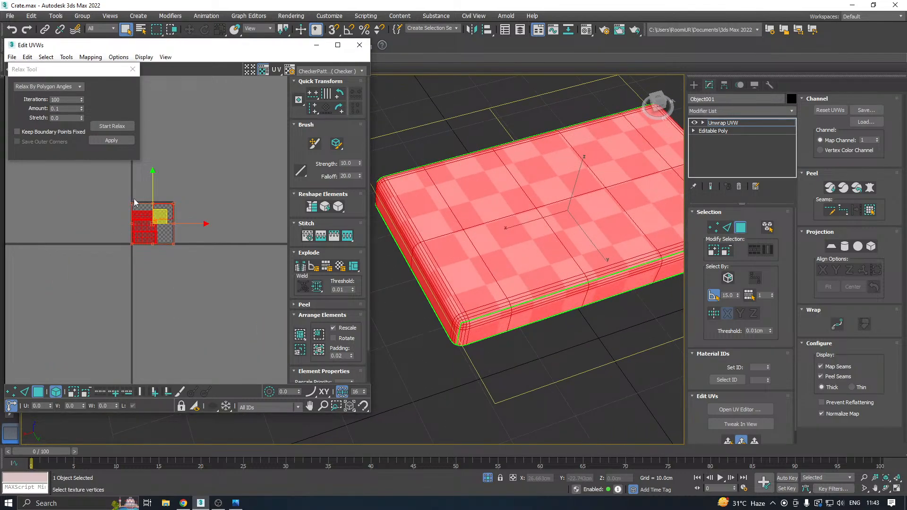
{"action": "scroll", "coordinate": [157, 208], "scroll_direction": "up", "scroll_amount": 3}
{"action": "left_click", "coordinate": [220, 224]}
{"action": "middle_click_drag", "start_coordinate": [512, 264], "coordinate": [459, 160], "text": "alt"}
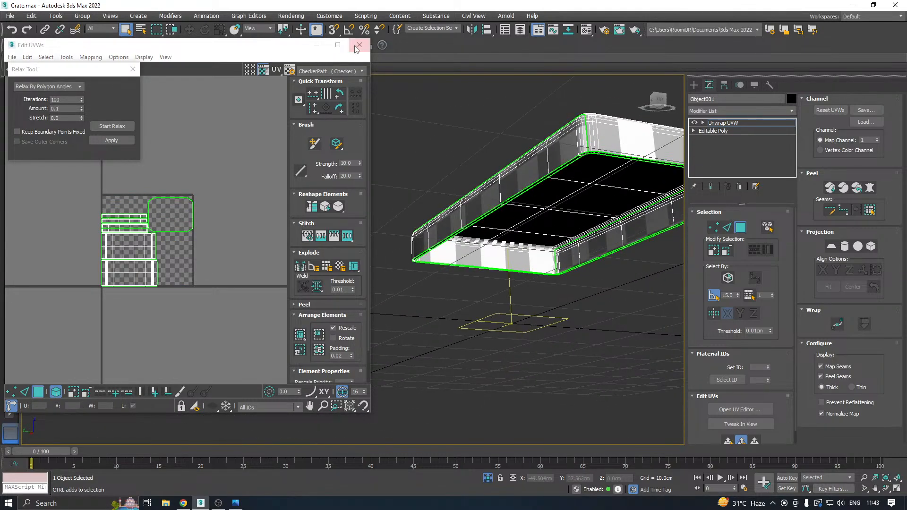
Close the UV editor, leave polygon sub-object mode and end isolation so the whole crate is displayed.
{"action": "left_click", "coordinate": [359, 46]}
{"action": "left_click", "coordinate": [720, 123]}
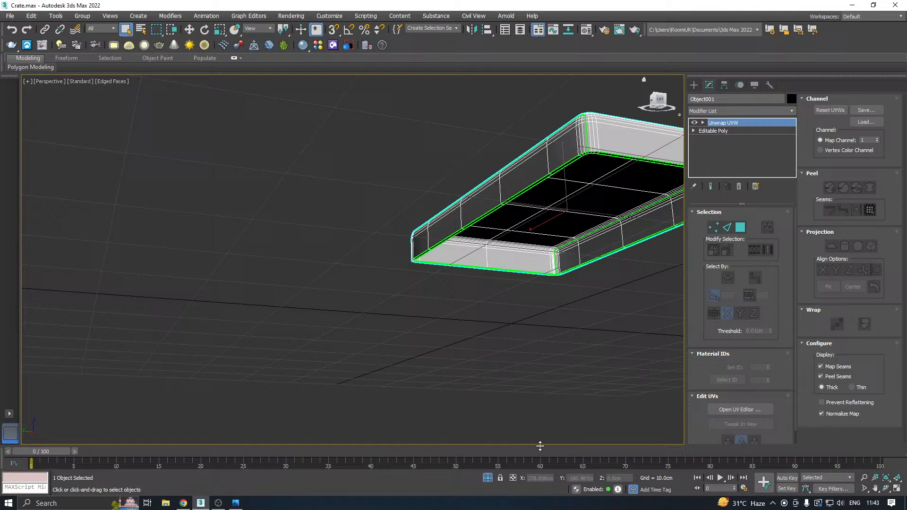
{"action": "left_click", "coordinate": [489, 479]}
{"action": "key", "text": "w"}
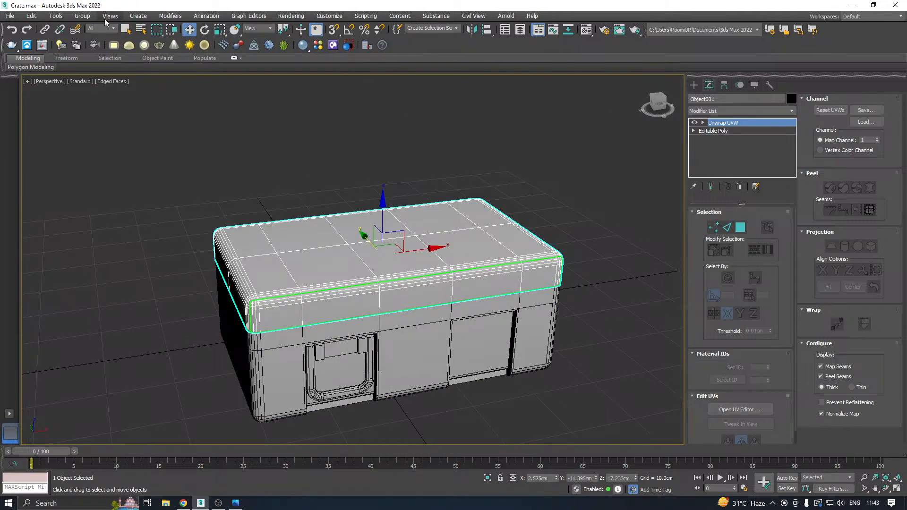
Save a copy of the scene as Crate11.max in the Work folder.
{"action": "left_click", "coordinate": [10, 15]}
{"action": "left_click", "coordinate": [34, 88]}
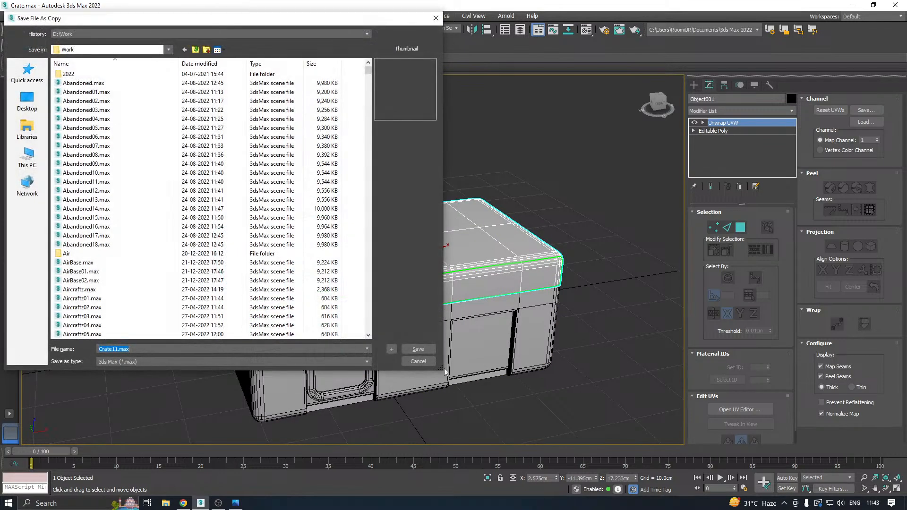
{"action": "left_click", "coordinate": [414, 350]}
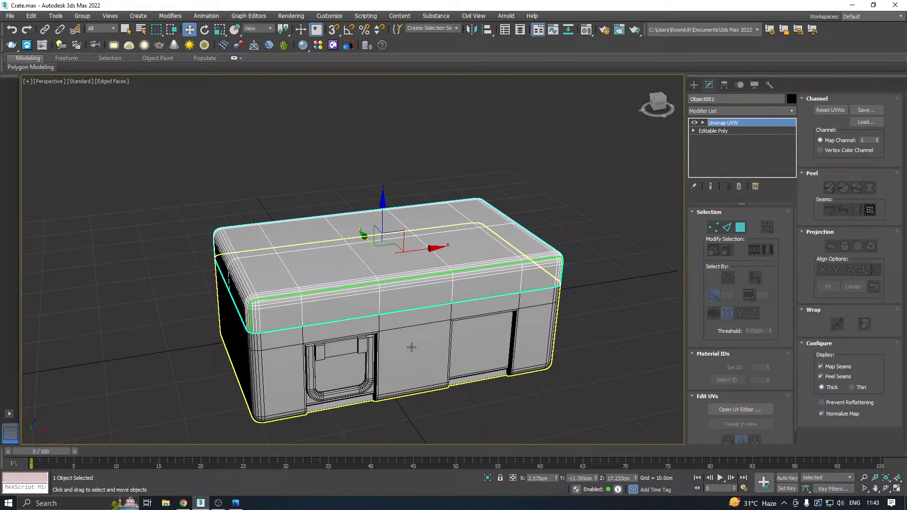
Select the handle on the crate's front face and isolate it.
{"action": "middle_click_drag", "start_coordinate": [411, 347], "coordinate": [450, 314], "text": "alt"}
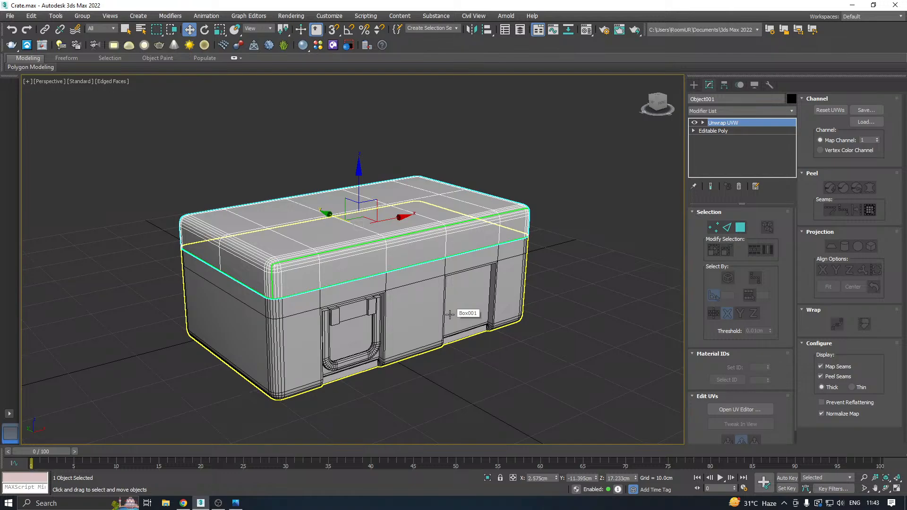
{"action": "middle_click_drag", "start_coordinate": [450, 315], "coordinate": [415, 308], "text": "alt"}
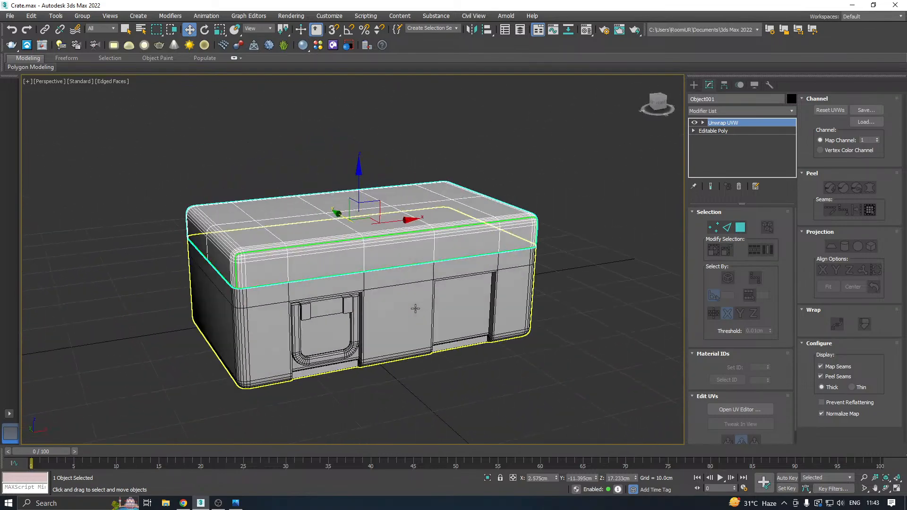
{"action": "left_click", "coordinate": [323, 349]}
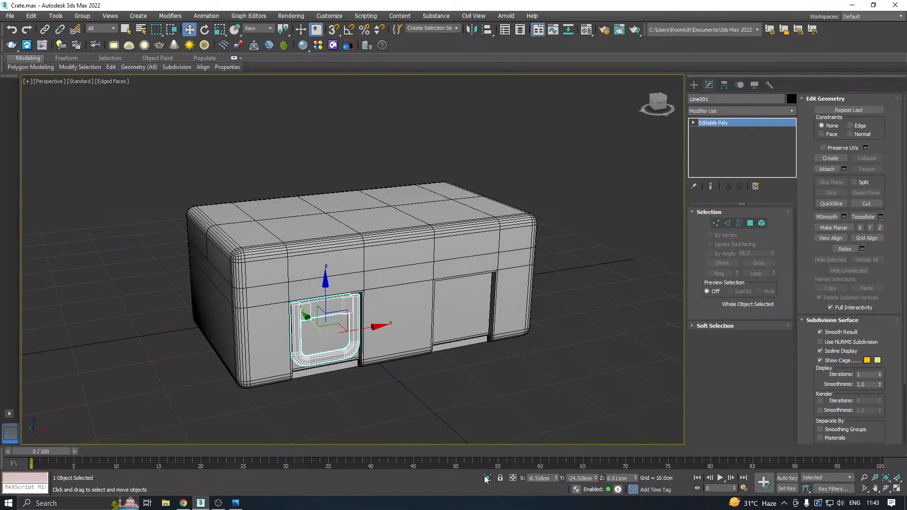
{"action": "left_click", "coordinate": [487, 478]}
Delete the cap polygons at both open ends of the handle's U-shaped tube.
{"action": "middle_click_drag", "start_coordinate": [668, 171], "coordinate": [477, 232], "text": "alt"}
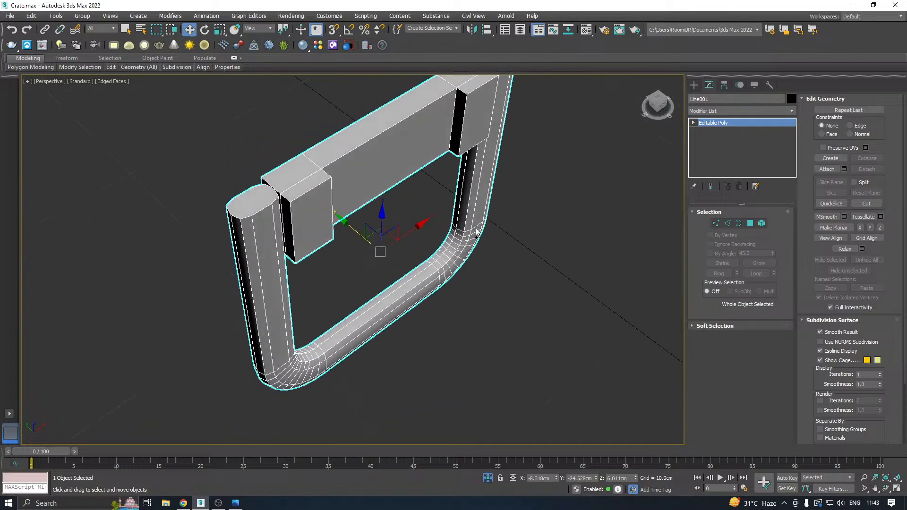
{"action": "left_click", "coordinate": [749, 224]}
{"action": "left_click", "coordinate": [269, 199]}
{"action": "middle_click_drag", "start_coordinate": [434, 171], "coordinate": [414, 242]}
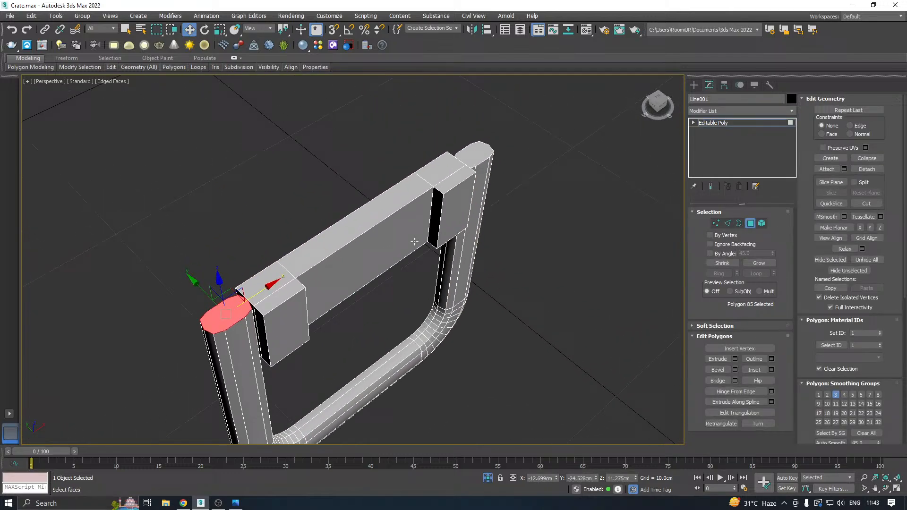
{"action": "left_click", "coordinate": [466, 156], "text": "ctrl"}
{"action": "key", "text": "Delete"}
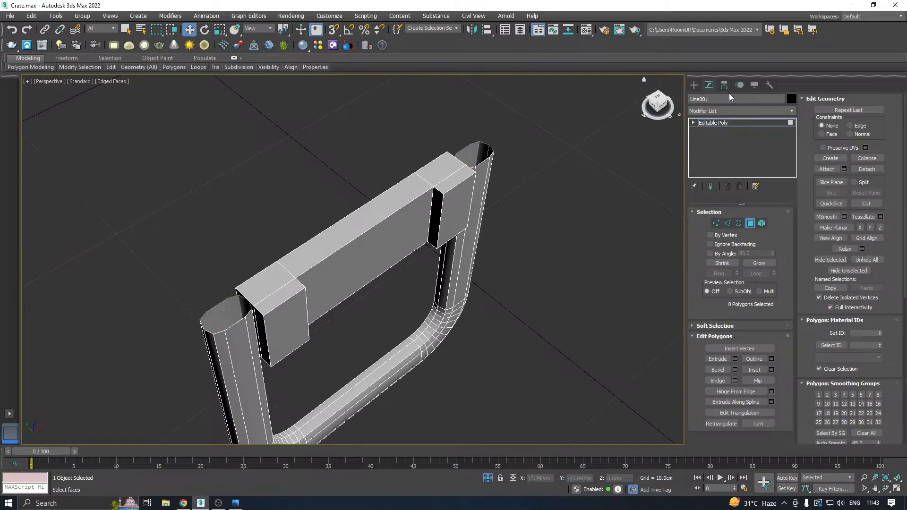
Leave polygon sub-object mode, add an Unwrap UVW modifier to the handle and open its UV editor.
{"action": "left_click", "coordinate": [741, 123]}
{"action": "left_click", "coordinate": [795, 110]}
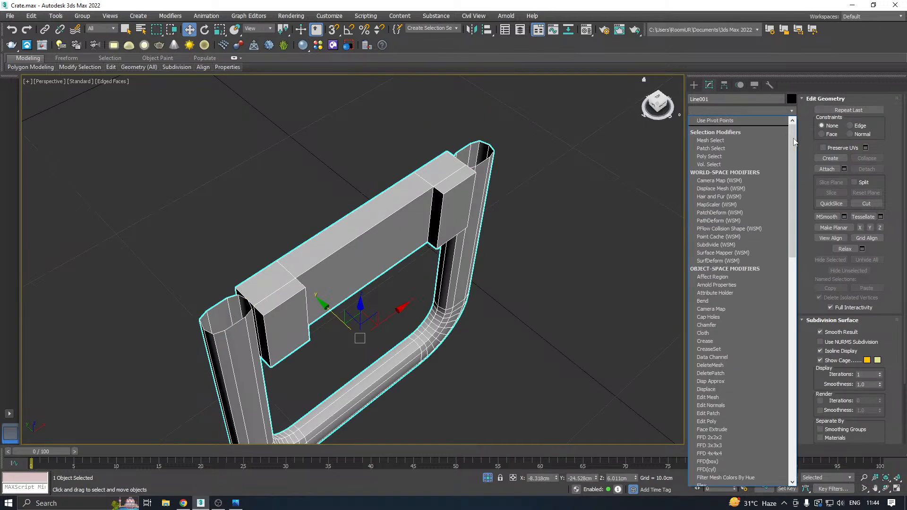
{"action": "scroll", "coordinate": [779, 343], "scroll_direction": "down", "scroll_amount": 15}
{"action": "left_click", "coordinate": [727, 345]}
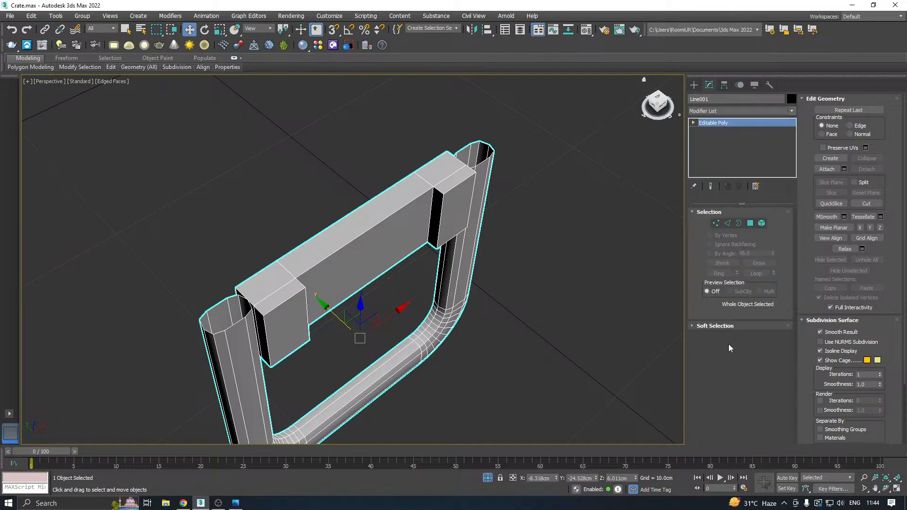
{"action": "left_click", "coordinate": [728, 278]}
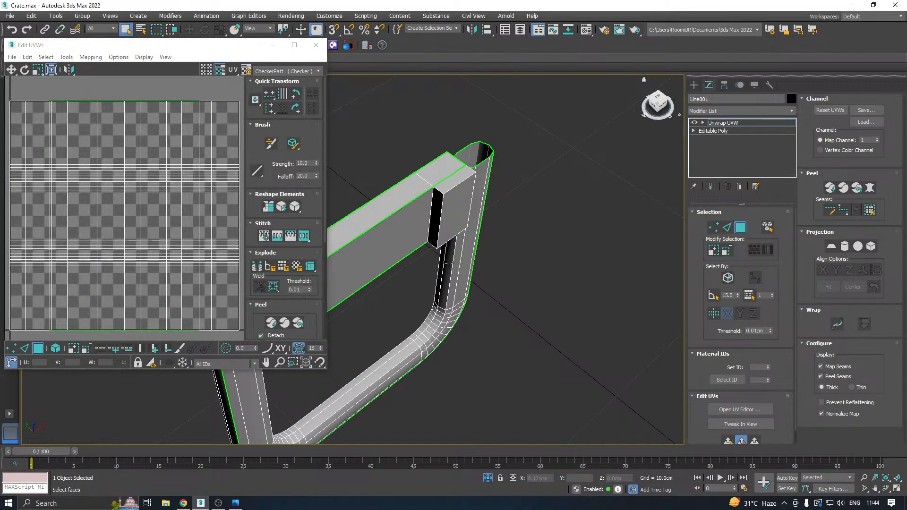
Move all of the handle's UVs outside the UV tile and display the checker pattern on the model.
{"action": "middle_click_drag", "start_coordinate": [473, 264], "coordinate": [600, 249]}
{"action": "key", "text": "ctrl+a"}
{"action": "left_click", "coordinate": [276, 304]}
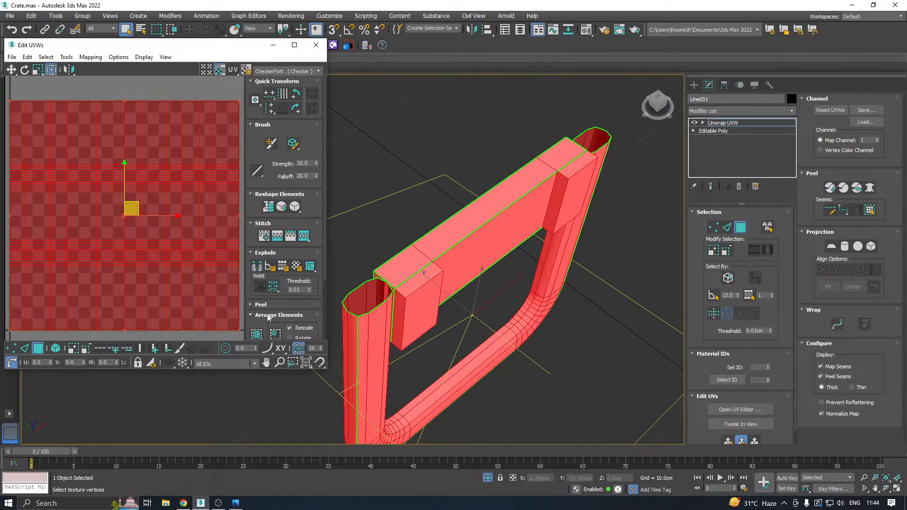
{"action": "left_click", "coordinate": [257, 334]}
{"action": "scroll", "coordinate": [124, 242], "scroll_direction": "down", "scroll_amount": 5}
{"action": "left_click_drag", "start_coordinate": [124, 243], "coordinate": [281, 253]}
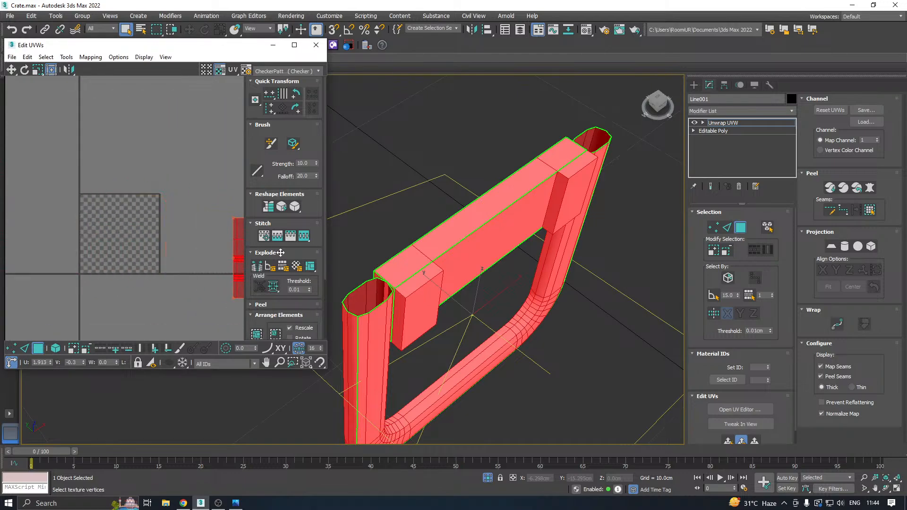
{"action": "left_click", "coordinate": [278, 71]}
{"action": "left_click", "coordinate": [266, 87]}
Select the handle's whole crossbar element and flatten-map it with a 45.0 polygon angle threshold and 0.001 spacing.
{"action": "middle_click_drag", "start_coordinate": [540, 219], "coordinate": [520, 184], "text": "alt"}
{"action": "left_click", "coordinate": [459, 198]}
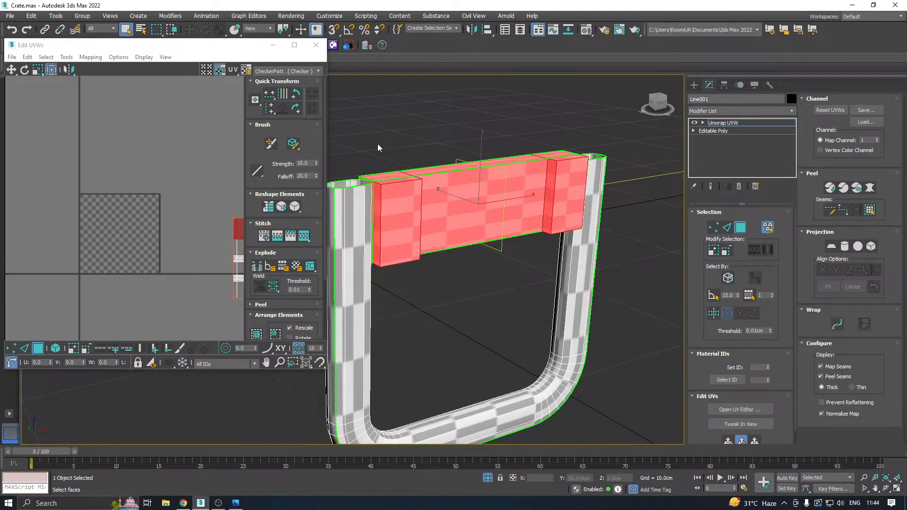
{"action": "left_click", "coordinate": [85, 59]}
{"action": "left_click", "coordinate": [115, 66]}
{"action": "left_click", "coordinate": [121, 78]}
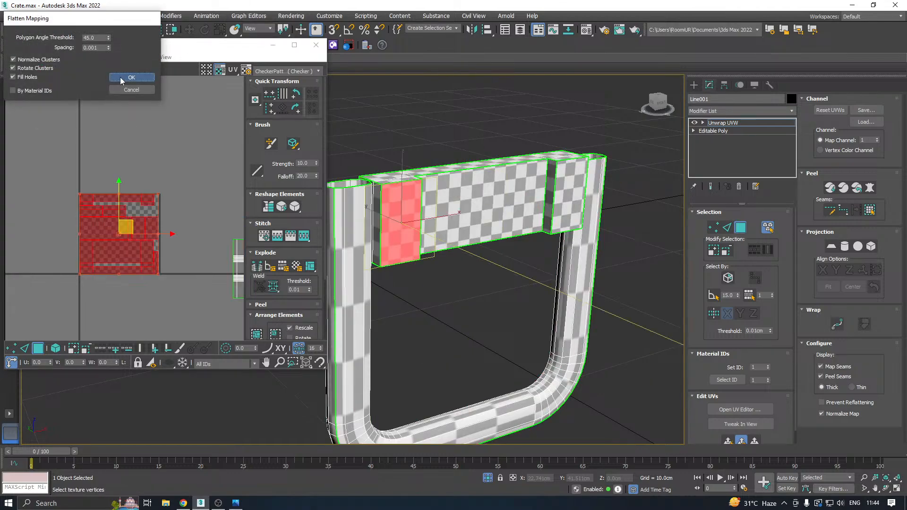
{"action": "middle_click_drag", "start_coordinate": [476, 206], "coordinate": [405, 154], "text": "alt"}
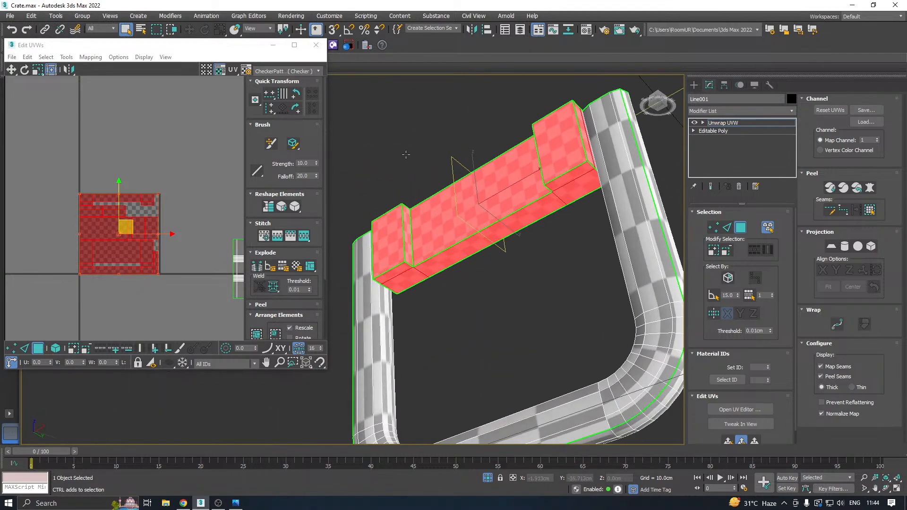
Select only the crossbar's front faces and the inner sides of its end blocks, and apply a quick planar map.
{"action": "left_click", "coordinate": [768, 229]}
{"action": "middle_click_drag", "start_coordinate": [498, 227], "coordinate": [545, 236], "text": "alt"}
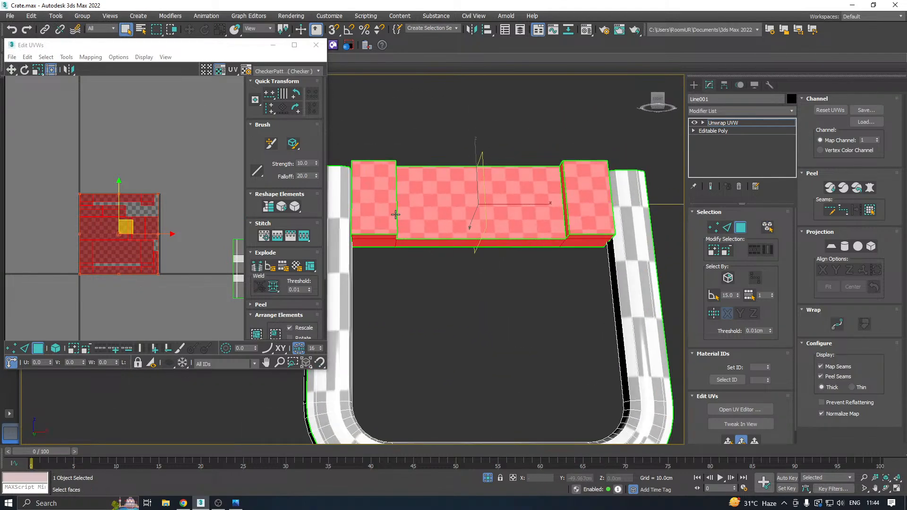
{"action": "left_click", "coordinate": [393, 212]}
{"action": "middle_click_drag", "start_coordinate": [481, 214], "coordinate": [432, 211], "text": "alt"}
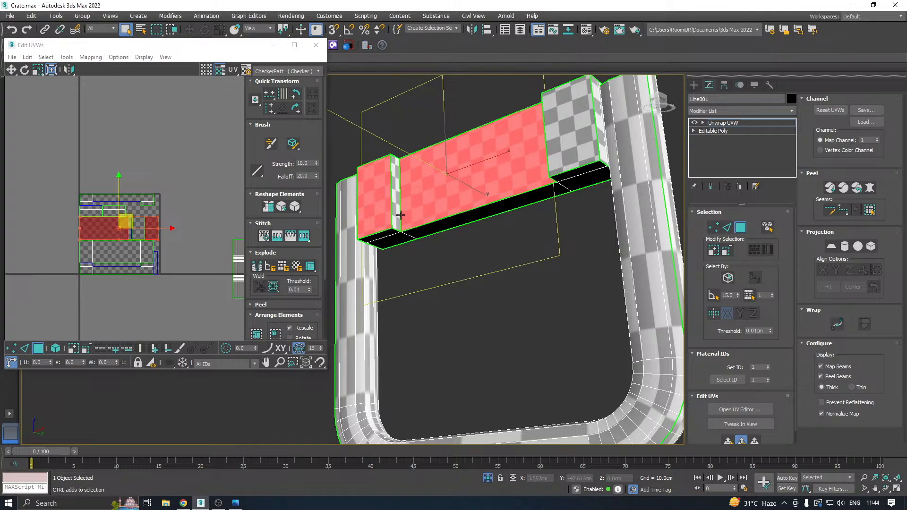
{"action": "middle_click_drag", "start_coordinate": [400, 215], "coordinate": [605, 256], "text": "alt"}
{"action": "left_click", "coordinate": [551, 202], "text": "ctrl"}
{"action": "left_click", "coordinate": [569, 201], "text": "ctrl"}
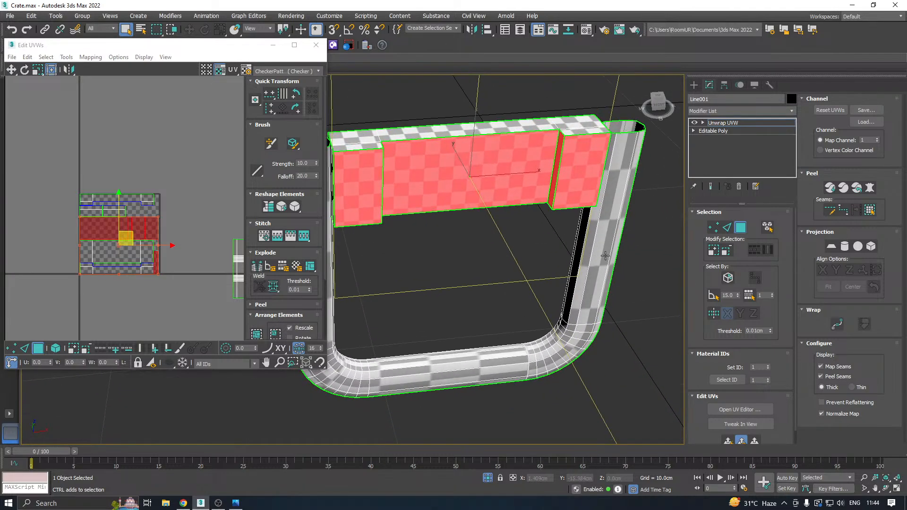
{"action": "left_click", "coordinate": [729, 442]}
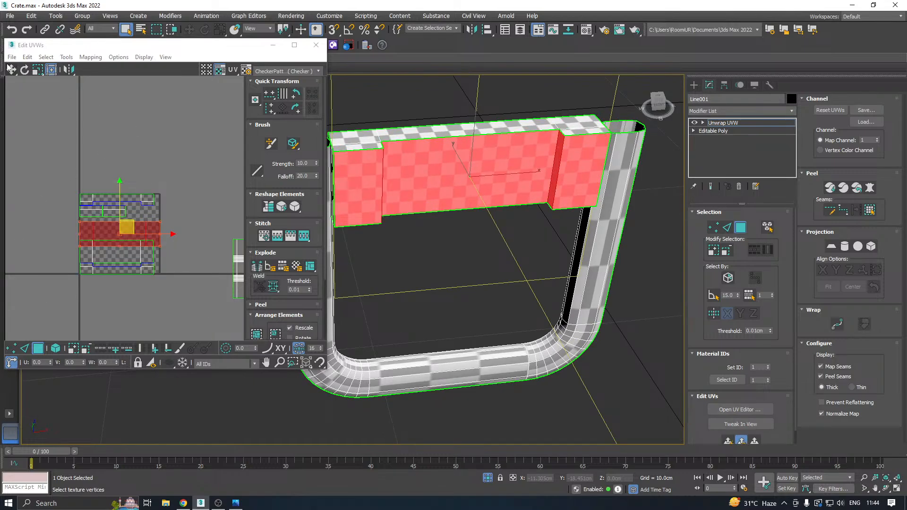
Relax the crossbar's front shell by polygon angles and move it below the UV tile.
{"action": "left_click", "coordinate": [67, 57]}
{"action": "left_click", "coordinate": [105, 215]}
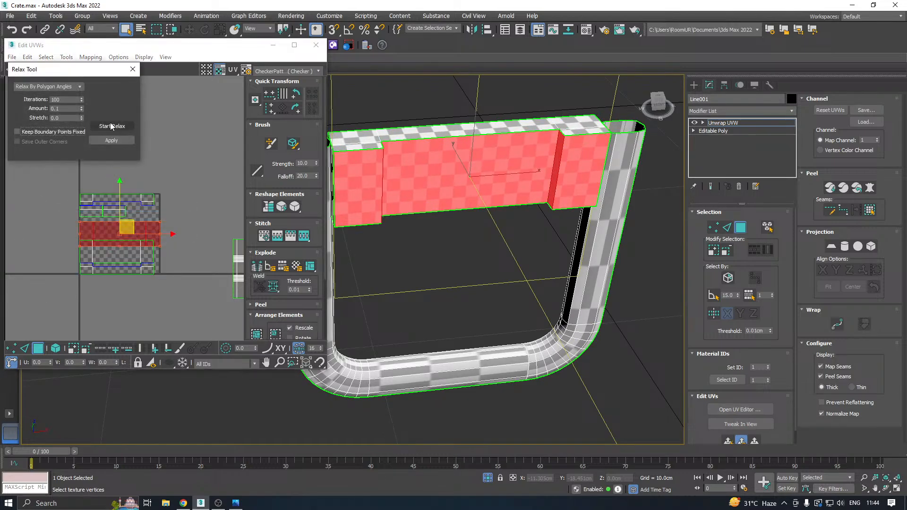
{"action": "left_click", "coordinate": [111, 126]}
{"action": "left_click", "coordinate": [112, 126]}
{"action": "left_click_drag", "start_coordinate": [130, 230], "coordinate": [111, 355]}
{"action": "middle_click_drag", "start_coordinate": [537, 179], "coordinate": [500, 193], "text": "alt"}
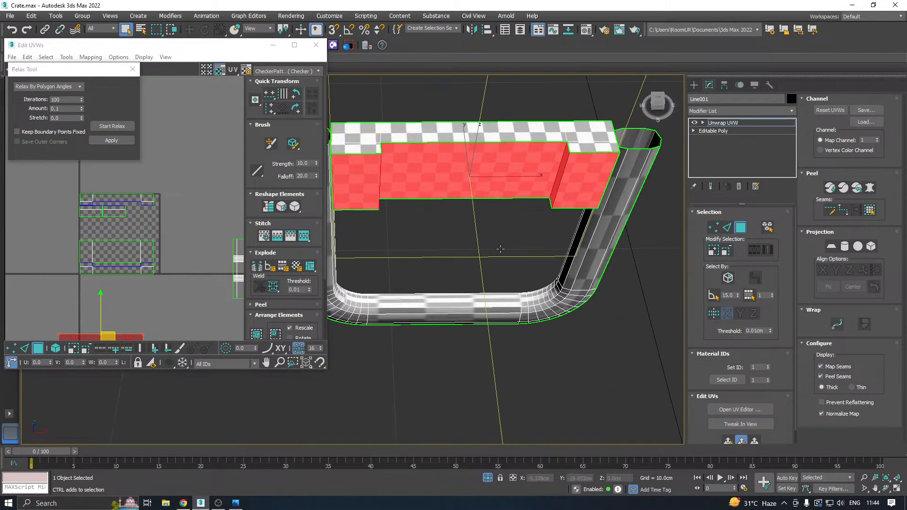
Turn on UV element selection and move the crossbar's back-face shell to the left of the UV tile.
{"action": "left_click", "coordinate": [115, 251]}
{"action": "left_click", "coordinate": [56, 348]}
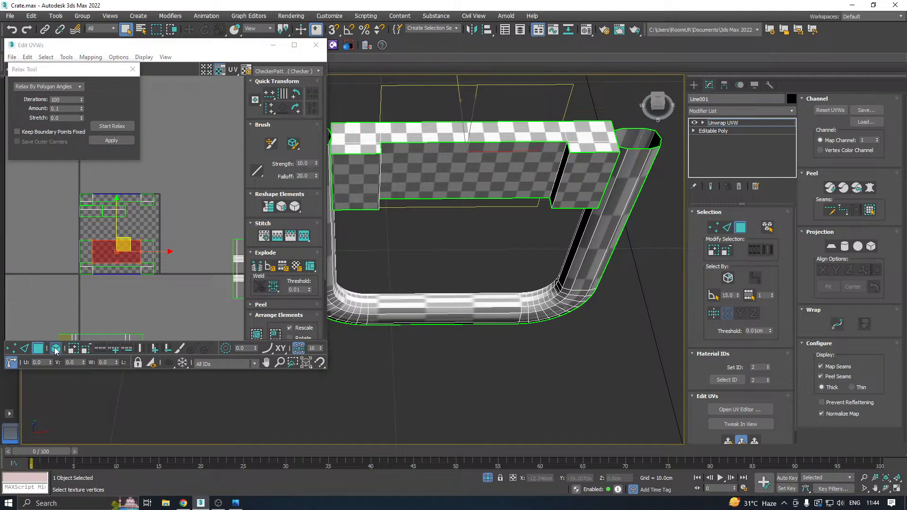
{"action": "left_click", "coordinate": [107, 263]}
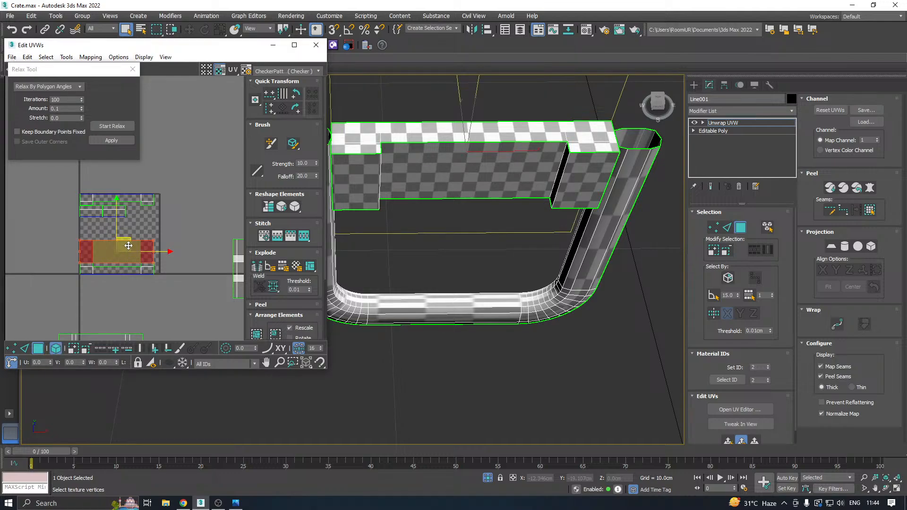
{"action": "left_click_drag", "start_coordinate": [128, 245], "coordinate": [39, 217]}
{"action": "left_click_drag", "start_coordinate": [73, 253], "coordinate": [175, 290]}
{"action": "middle_click_drag", "start_coordinate": [528, 205], "coordinate": [448, 174], "text": "alt"}
Move the crossbar's uppermost long strip shell above the UV tile.
{"action": "left_click", "coordinate": [114, 212]}
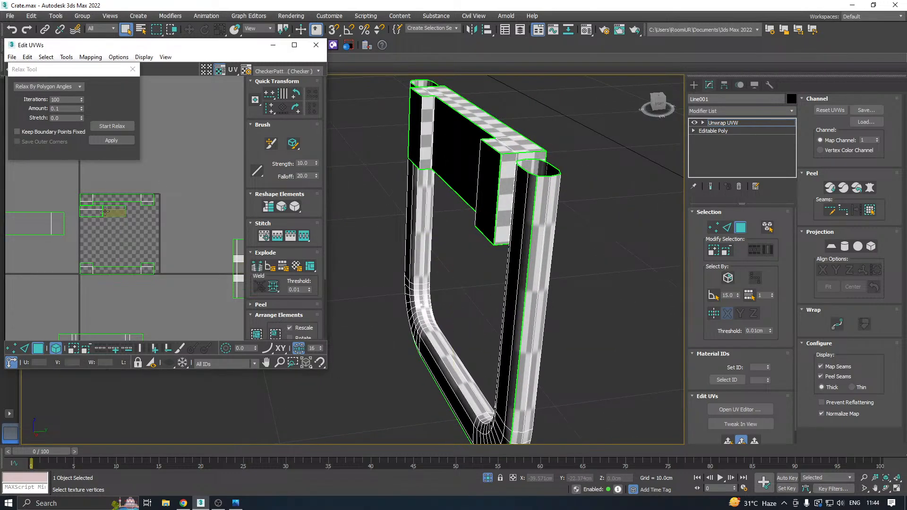
{"action": "key", "text": "ctrl+a"}
{"action": "left_click_drag", "start_coordinate": [111, 206], "coordinate": [168, 165]}
{"action": "left_click", "coordinate": [211, 215]}
{"action": "middle_click_drag", "start_coordinate": [418, 177], "coordinate": [463, 158], "text": "alt"}
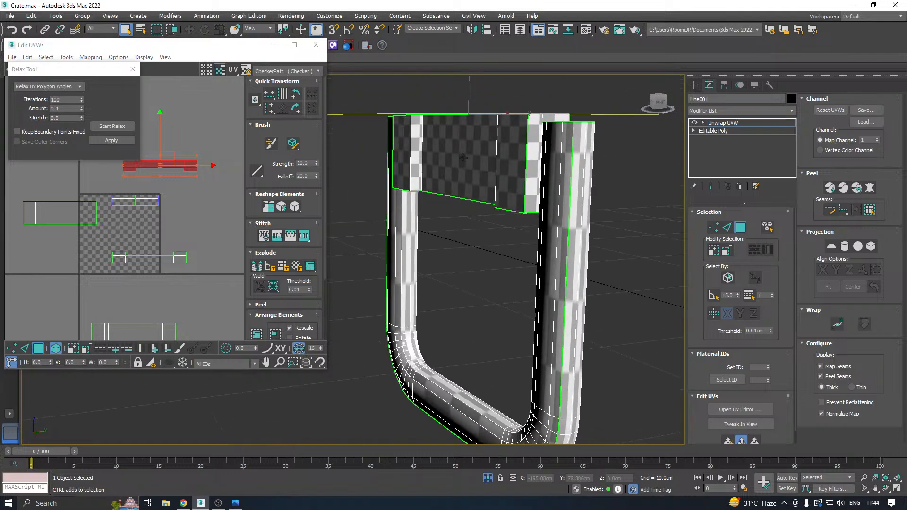
Gather all of the crossbar's UV shells and move them right of the UV tile, beyond the tube's shell.
{"action": "scroll", "coordinate": [124, 220], "scroll_direction": "down", "scroll_amount": 4}
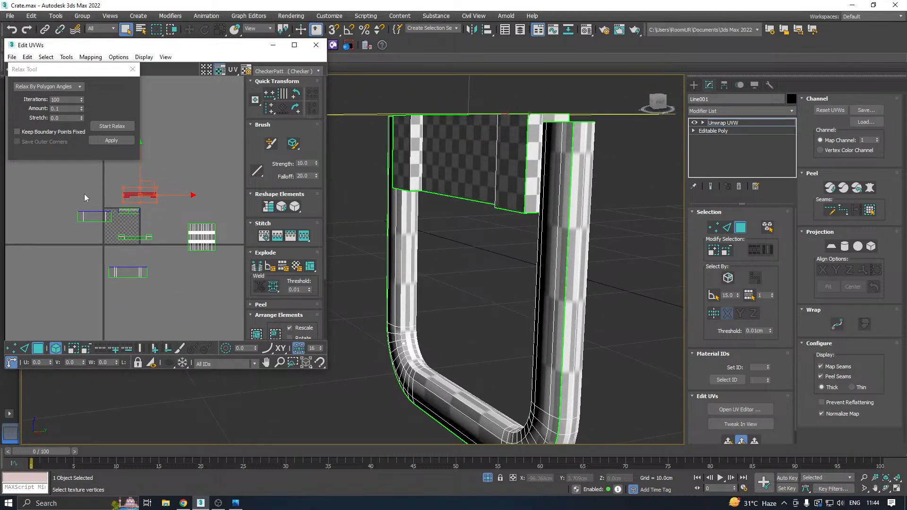
{"action": "left_click_drag", "start_coordinate": [58, 192], "coordinate": [174, 322]}
{"action": "mouse_move", "coordinate": [136, 230]}
{"action": "left_mouse_down"}
{"action": "mouse_move", "coordinate": [197, 182]}
{"action": "mouse_move", "coordinate": [281, 210]}
{"action": "left_mouse_up"}
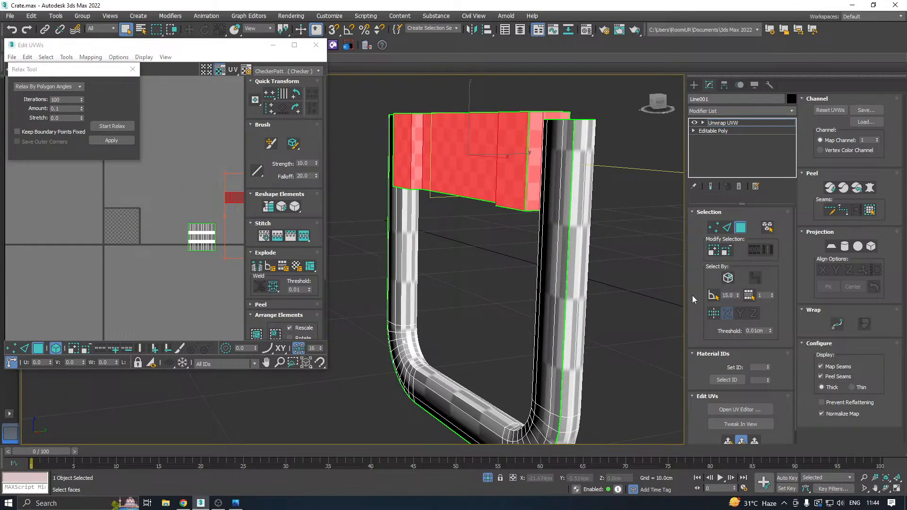
Select the front strip of the U-shaped tube by a 15.0 planar angle and grow it twice over the tube's front half.
{"action": "left_click", "coordinate": [423, 385]}
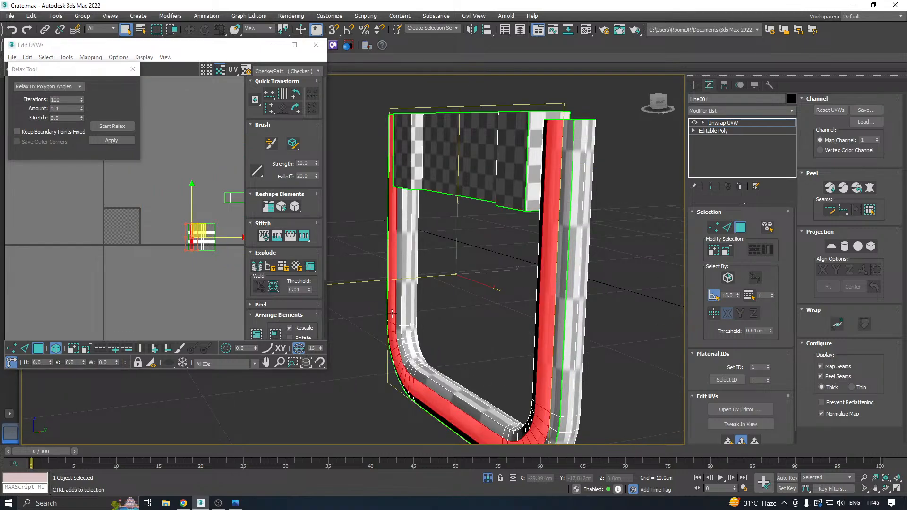
{"action": "middle_click_drag", "start_coordinate": [392, 314], "coordinate": [497, 297], "text": "alt"}
{"action": "scroll", "coordinate": [346, 316], "scroll_direction": "down", "scroll_amount": 3}
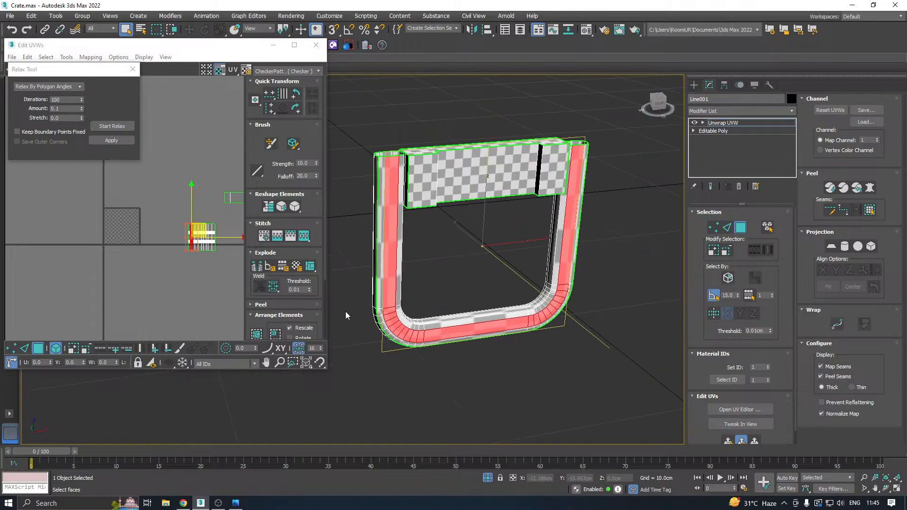
{"action": "left_click", "coordinate": [716, 254]}
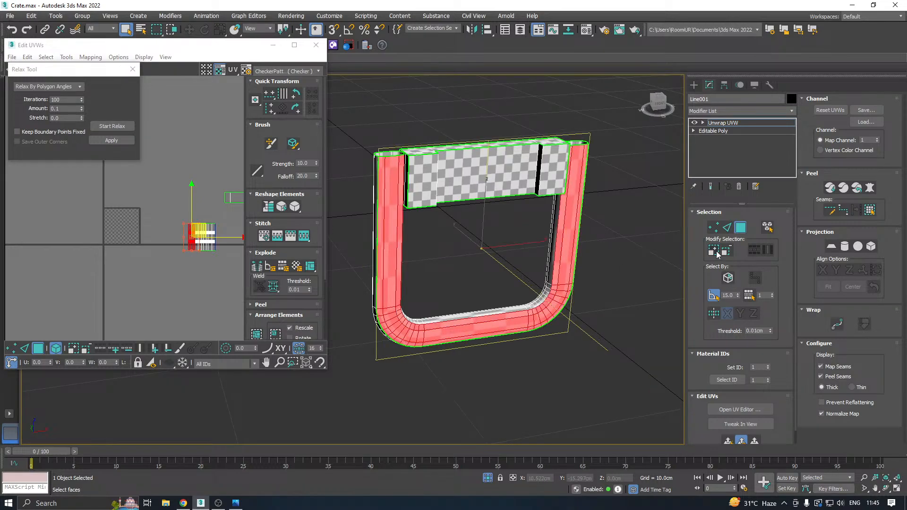
{"action": "middle_click_drag", "start_coordinate": [431, 251], "coordinate": [435, 280], "text": "alt"}
{"action": "left_click", "coordinate": [715, 257]}
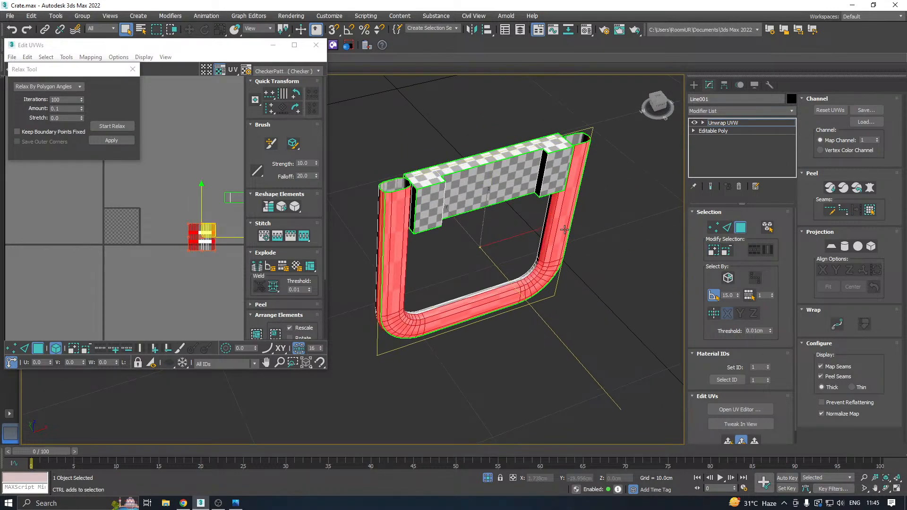
{"action": "middle_click_drag", "start_coordinate": [560, 213], "coordinate": [668, 259], "text": "alt"}
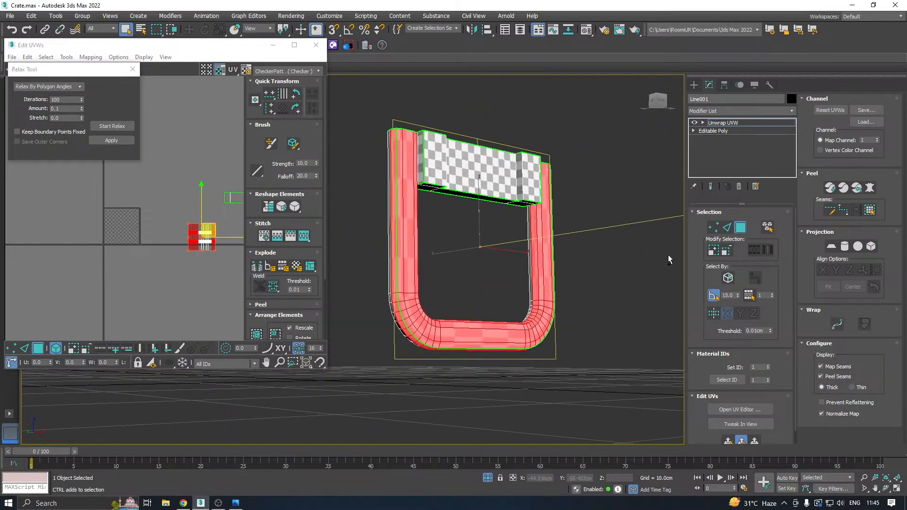
Apply a quick planar map to the tube's front half and relax its shell by polygon angles.
{"action": "left_click", "coordinate": [728, 441]}
{"action": "scroll", "coordinate": [118, 228], "scroll_direction": "up", "scroll_amount": 4}
{"action": "left_click", "coordinate": [104, 126]}
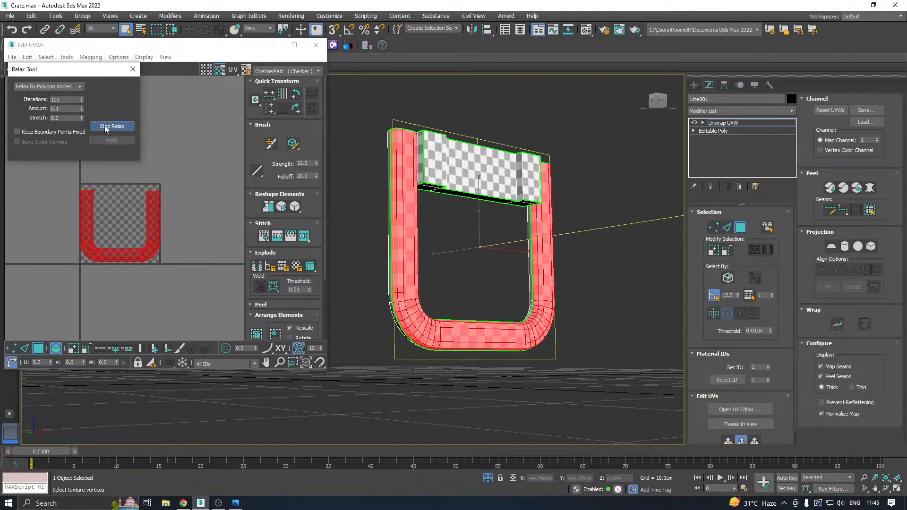
{"action": "left_click", "coordinate": [104, 126]}
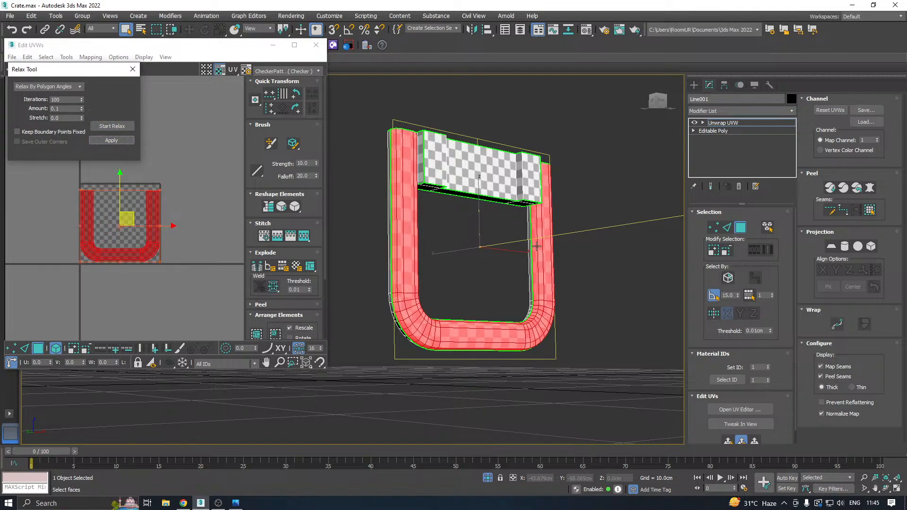
{"action": "mouse_move", "coordinate": [524, 282]}
{"action": "middle_mouse_down", "text": "alt"}
{"action": "mouse_move", "coordinate": [617, 309]}
{"action": "mouse_move", "coordinate": [601, 305]}
{"action": "middle_mouse_up", "text": "alt"}
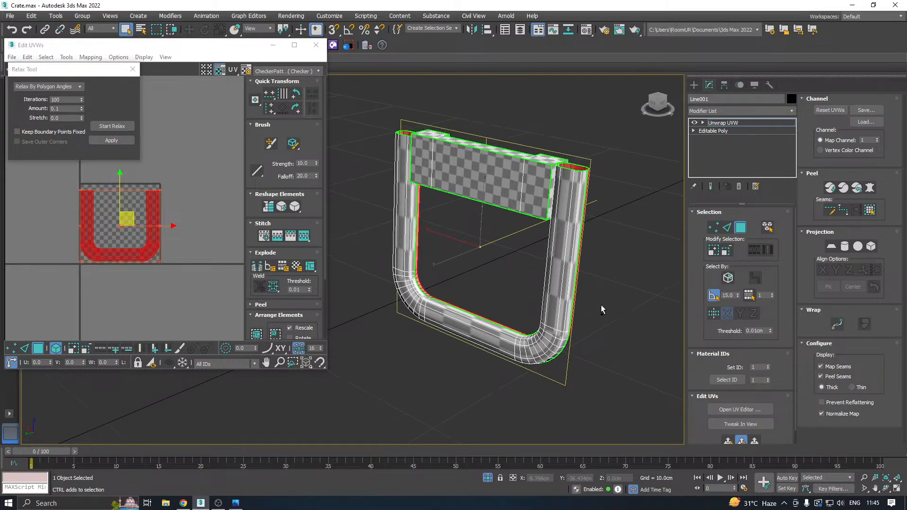
{"action": "key", "text": "ctrl+i"}
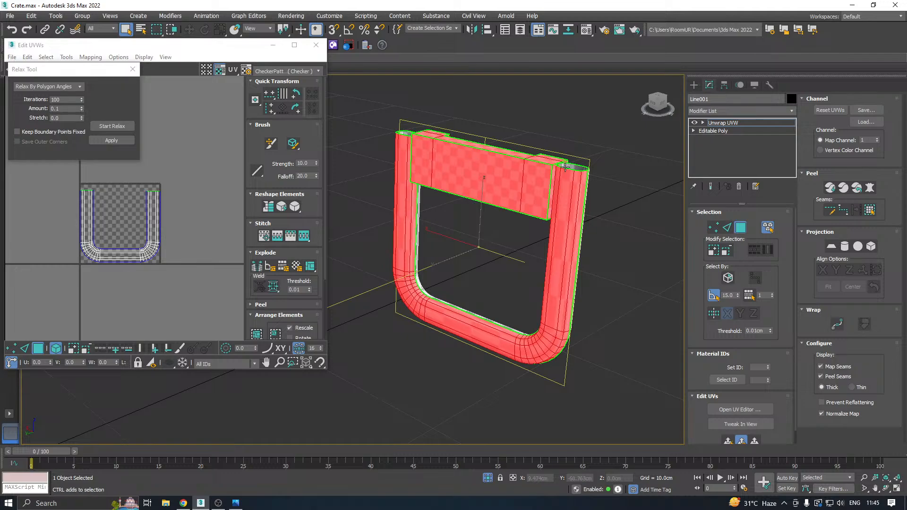
{"action": "middle_click_drag", "start_coordinate": [566, 167], "coordinate": [454, 169], "text": "alt"}
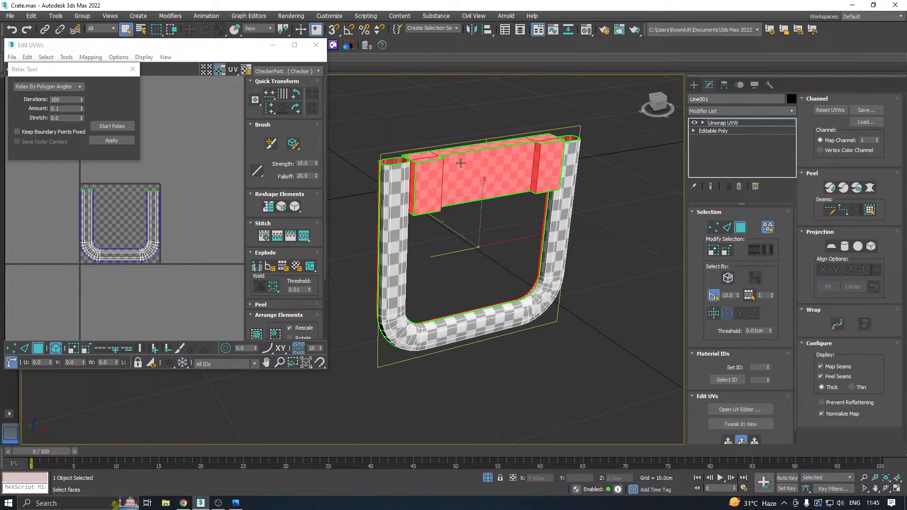
{"action": "left_click", "coordinate": [478, 172], "text": "alt"}
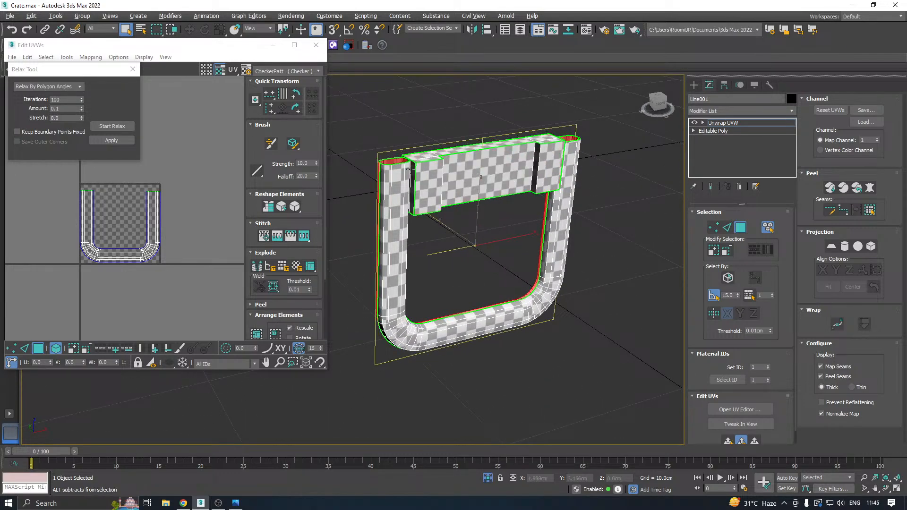
{"action": "middle_click_drag", "start_coordinate": [431, 183], "coordinate": [543, 199], "text": "alt"}
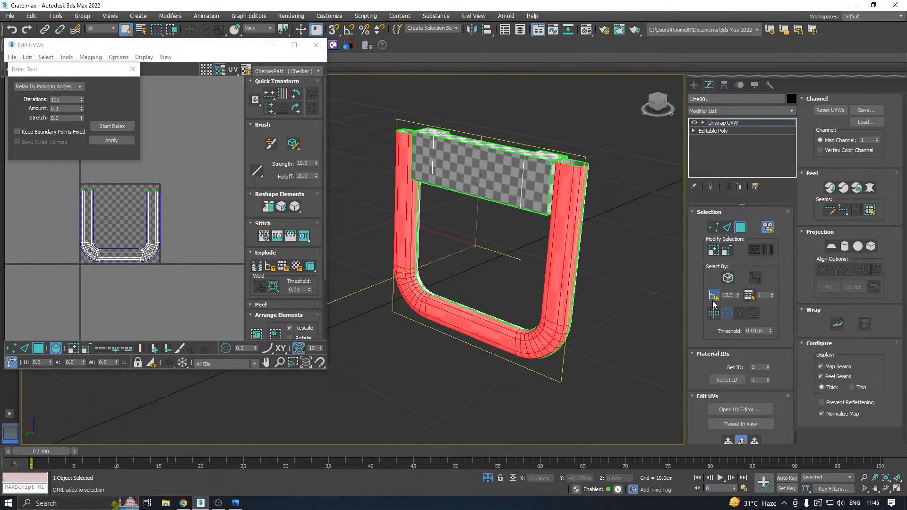
{"action": "left_click", "coordinate": [654, 279]}
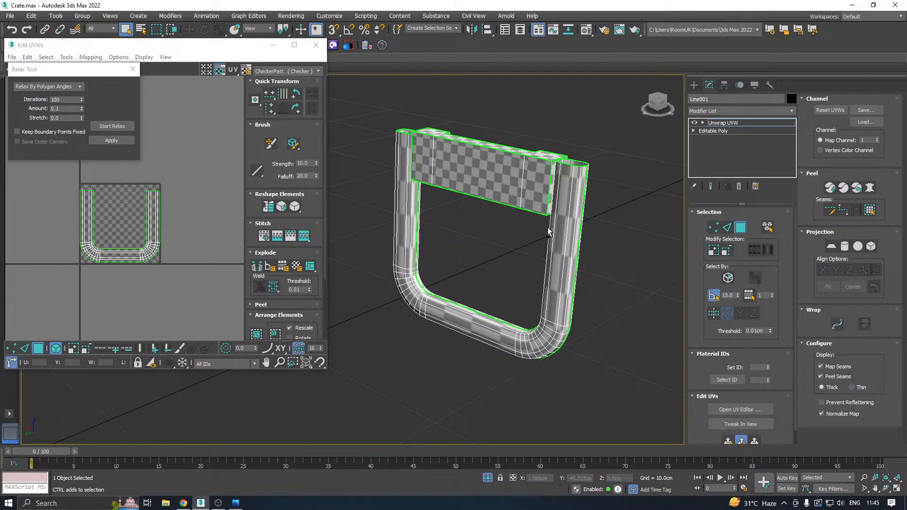
Apply a quick planar map to the U-shaped tube's back half and relax its shell by polygon angles.
{"action": "mouse_move", "coordinate": [546, 228]}
{"action": "middle_mouse_down", "text": "alt"}
{"action": "mouse_move", "coordinate": [472, 222]}
{"action": "mouse_move", "coordinate": [537, 221]}
{"action": "middle_mouse_up", "text": "alt"}
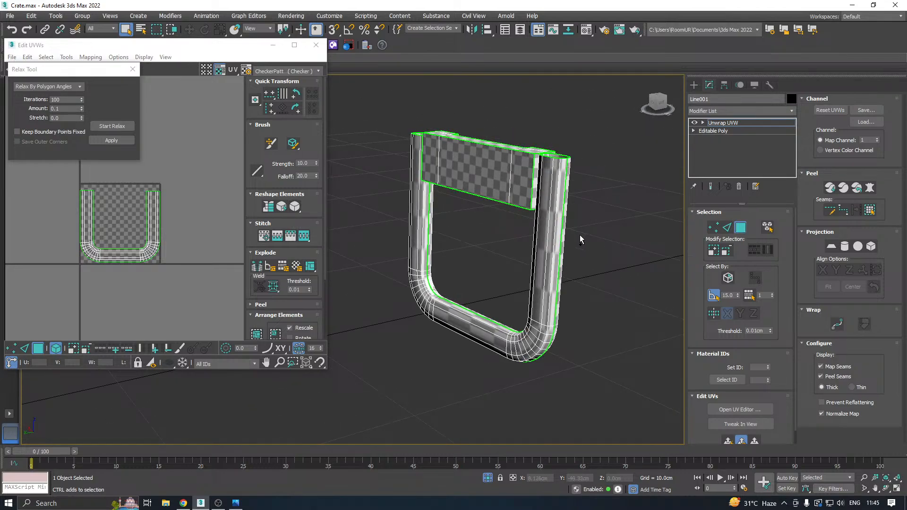
{"action": "key", "text": "ctrl+a"}
{"action": "middle_click_drag", "start_coordinate": [549, 330], "coordinate": [472, 227], "text": "alt"}
{"action": "left_click", "coordinate": [727, 440]}
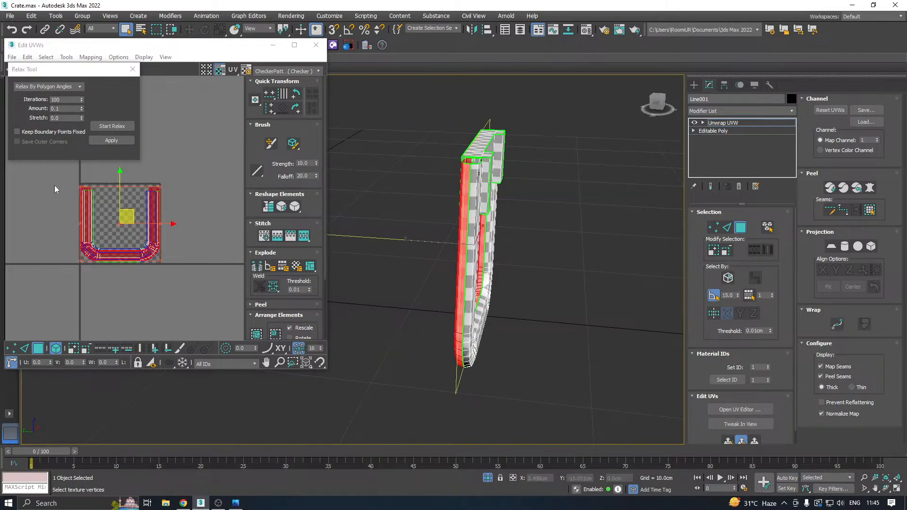
{"action": "left_click", "coordinate": [106, 126]}
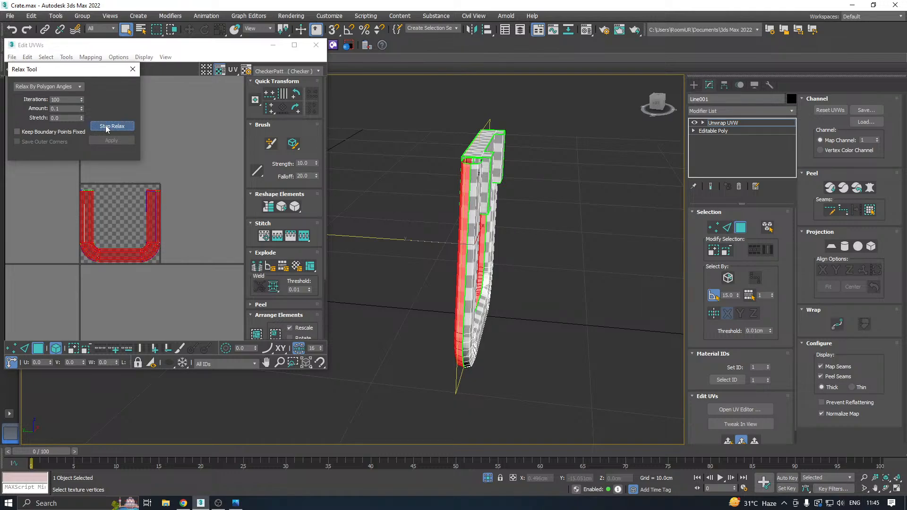
{"action": "left_click", "coordinate": [106, 126]}
Move the tube's back shell out of the UV tile, and pack all of the handle's UV shells into the tile.
{"action": "left_click_drag", "start_coordinate": [128, 220], "coordinate": [151, 278]}
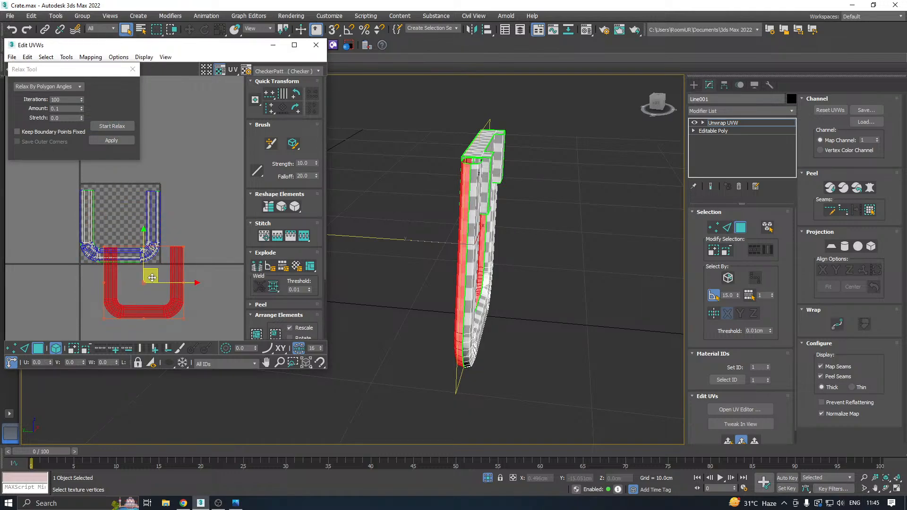
{"action": "middle_click_drag", "start_coordinate": [432, 234], "coordinate": [494, 224], "text": "alt"}
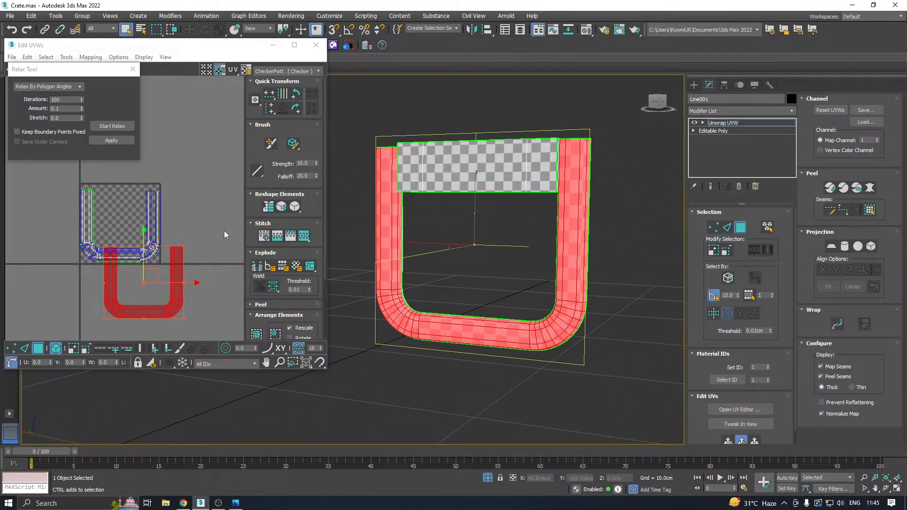
{"action": "key", "text": "ctrl+a"}
{"action": "left_click", "coordinate": [258, 333]}
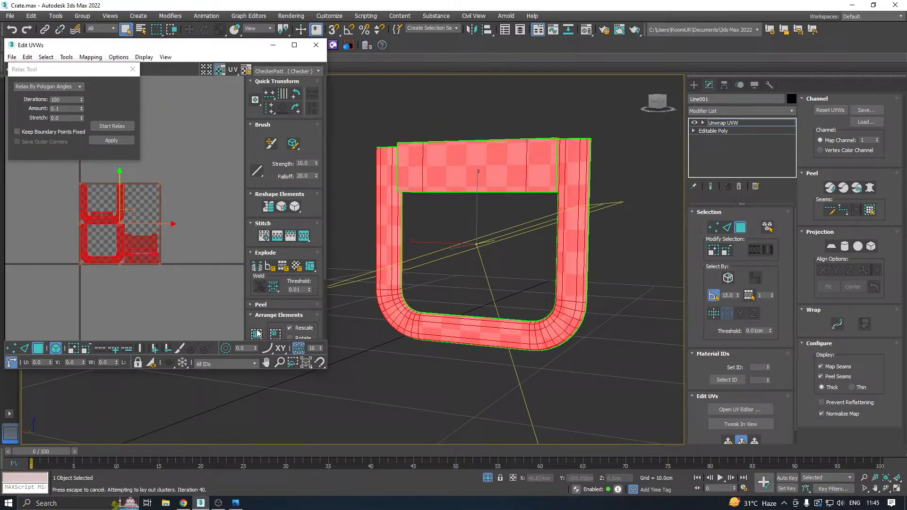
{"action": "left_click", "coordinate": [190, 246]}
Collapse the handle's Unwrap UVW modifier into the Editable Poly and end isolation to bring back the whole crate.
{"action": "middle_click_drag", "start_coordinate": [520, 222], "coordinate": [444, 255], "text": "alt"}
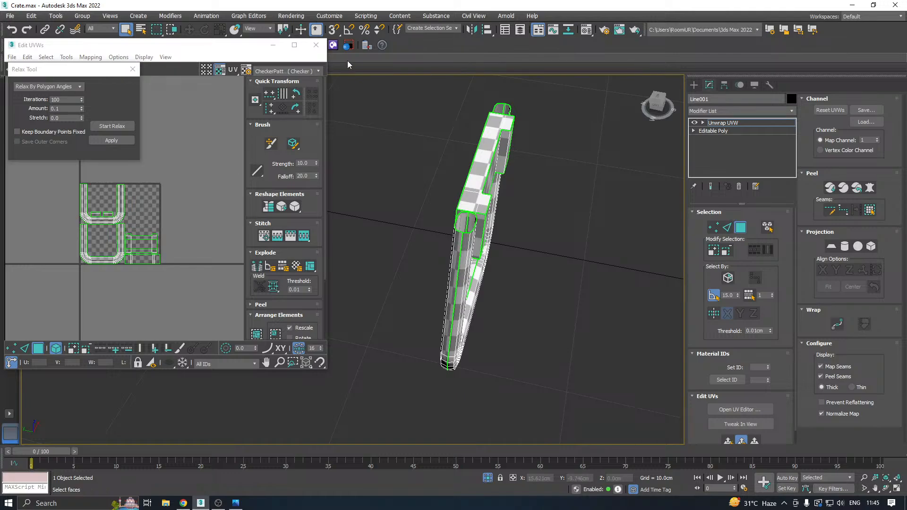
{"action": "left_click", "coordinate": [316, 45]}
{"action": "right_click", "coordinate": [733, 123]}
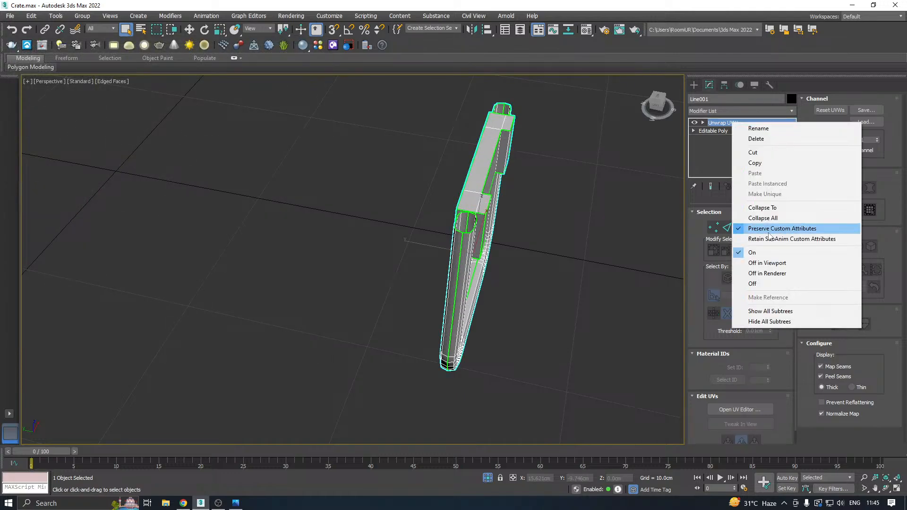
{"action": "left_click", "coordinate": [768, 218]}
{"action": "left_click", "coordinate": [487, 478]}
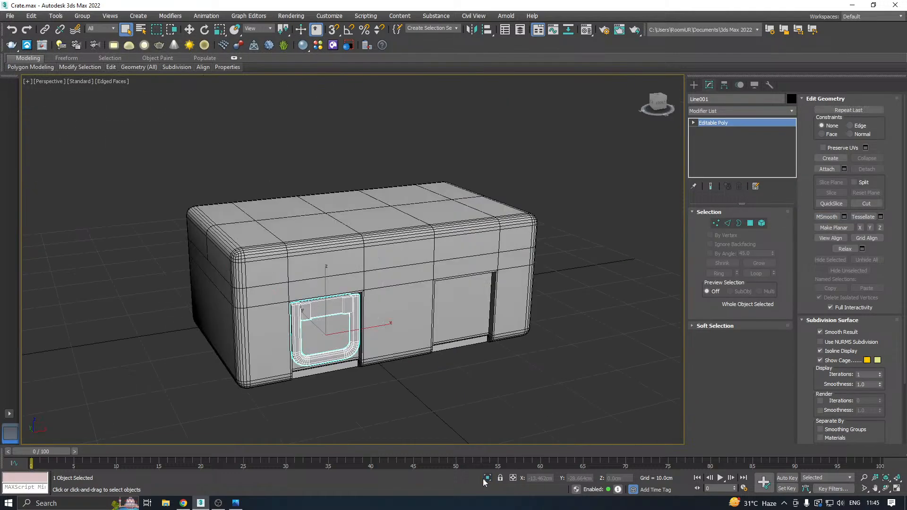
Select the crate's lid and save a copy of the scene as Crate12.max.
{"action": "key", "text": "w"}
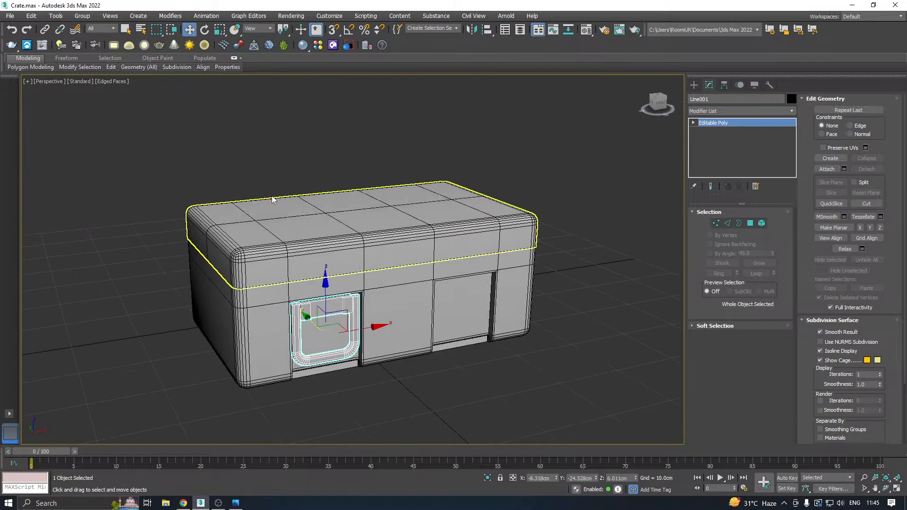
{"action": "left_click", "coordinate": [384, 263]}
{"action": "middle_click_drag", "start_coordinate": [384, 263], "coordinate": [370, 242], "text": "alt"}
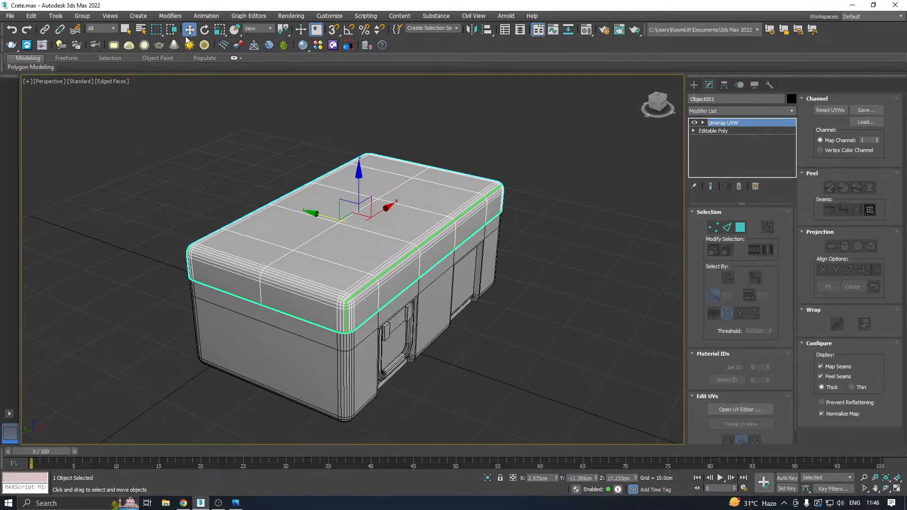
{"action": "left_click", "coordinate": [10, 16]}
{"action": "left_click", "coordinate": [28, 111]}
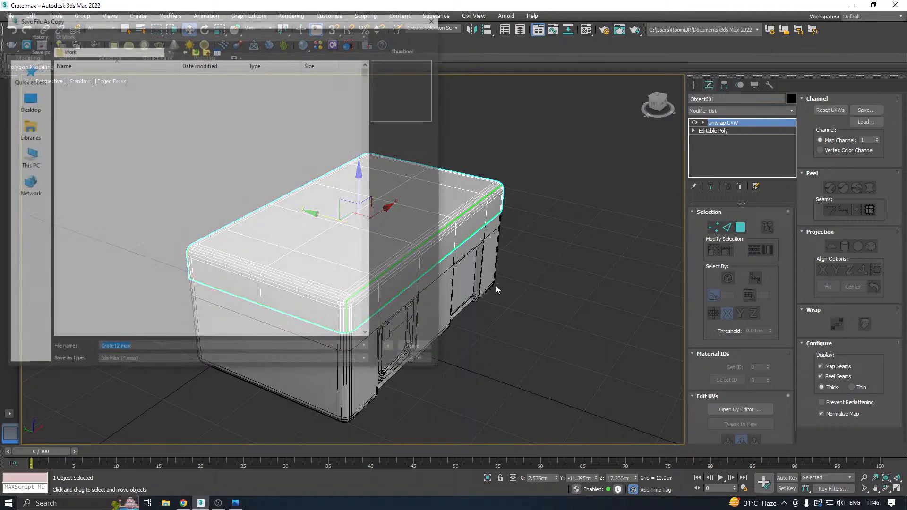
{"action": "left_click", "coordinate": [429, 349]}
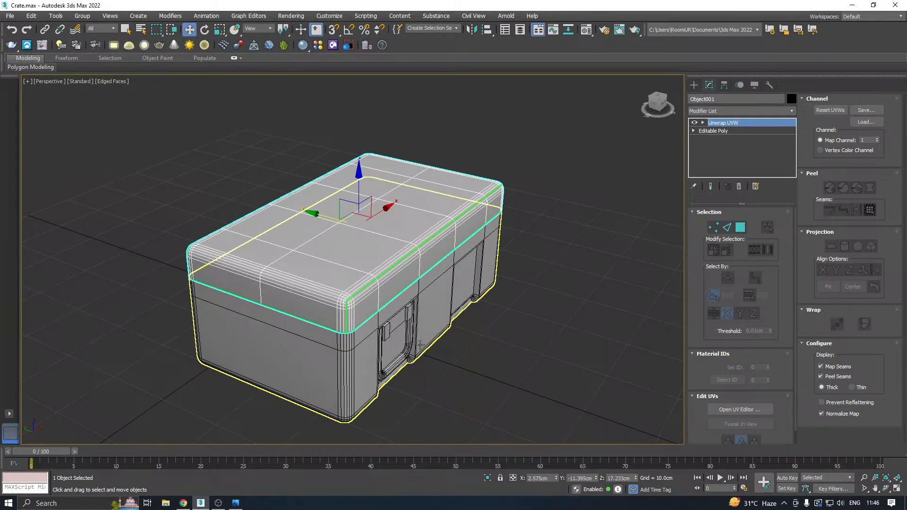
Slide the lid sideways along the Y axis and back over the crate body.
{"action": "left_click", "coordinate": [437, 292]}
{"action": "left_click", "coordinate": [343, 264]}
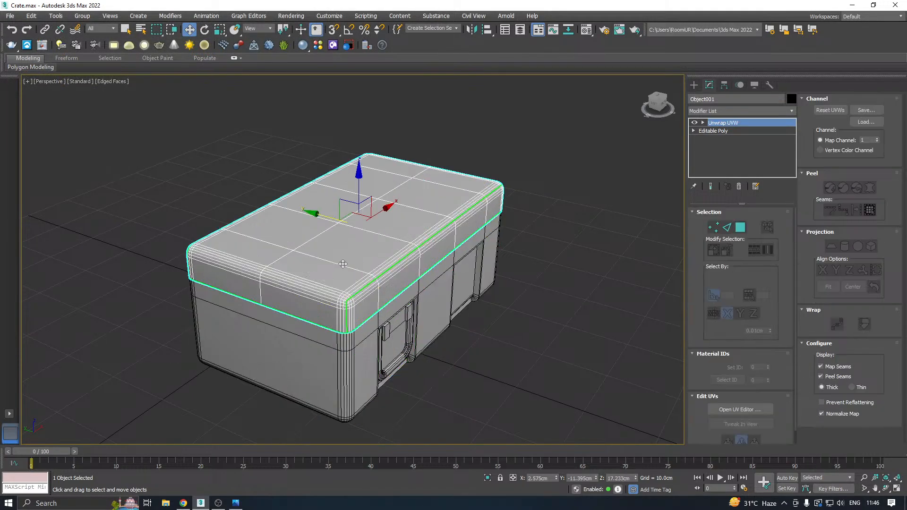
{"action": "middle_click_drag", "start_coordinate": [522, 226], "coordinate": [404, 248], "text": "alt"}
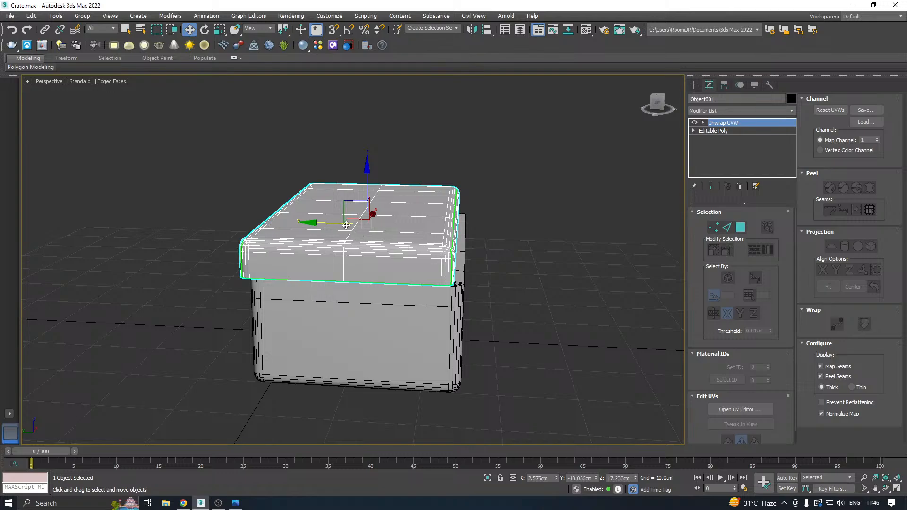
{"action": "mouse_move", "coordinate": [312, 223]}
{"action": "left_mouse_down"}
{"action": "mouse_move", "coordinate": [428, 225]}
{"action": "mouse_move", "coordinate": [299, 219]}
{"action": "mouse_move", "coordinate": [324, 223]}
{"action": "left_mouse_up"}
{"action": "middle_click_drag", "start_coordinate": [324, 223], "coordinate": [274, 244], "text": "alt"}
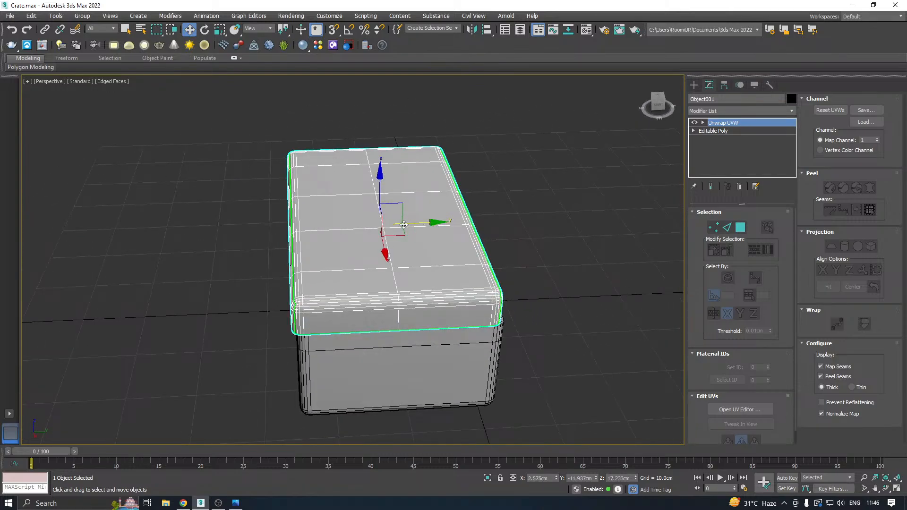
{"action": "middle_click_drag", "start_coordinate": [404, 224], "coordinate": [590, 210], "text": "alt"}
Try to pull the crate body out from under the lid along the Y axis, and undo the move.
{"action": "left_click", "coordinate": [342, 325]}
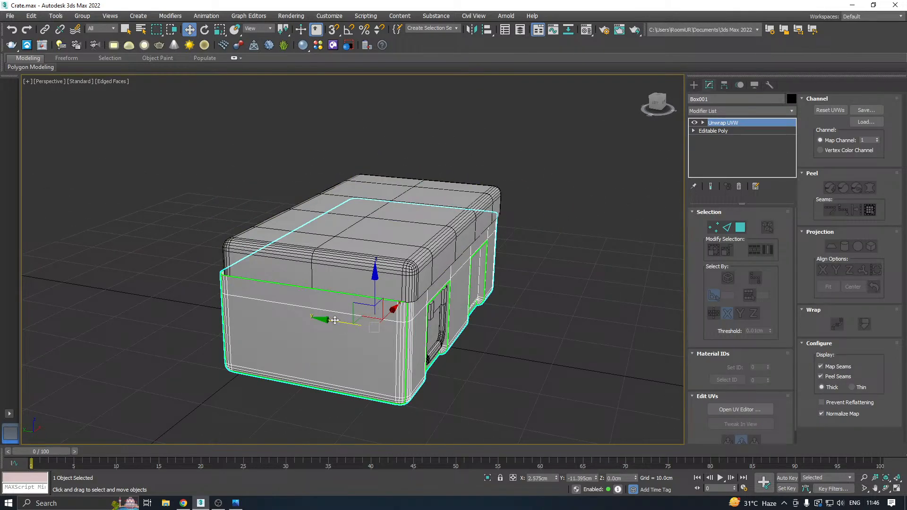
{"action": "left_click_drag", "start_coordinate": [335, 321], "coordinate": [460, 322]}
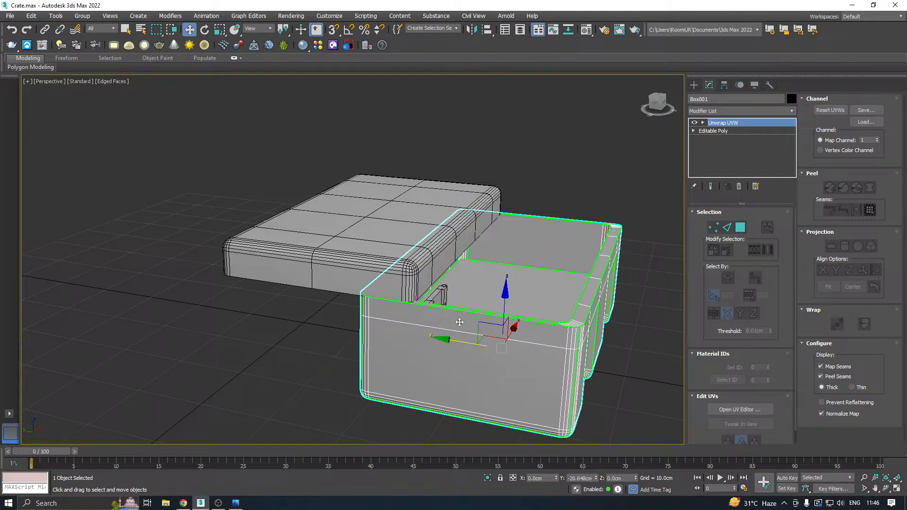
{"action": "middle_click_drag", "start_coordinate": [459, 322], "coordinate": [435, 325], "text": "alt"}
{"action": "key", "text": "ctrl+z"}
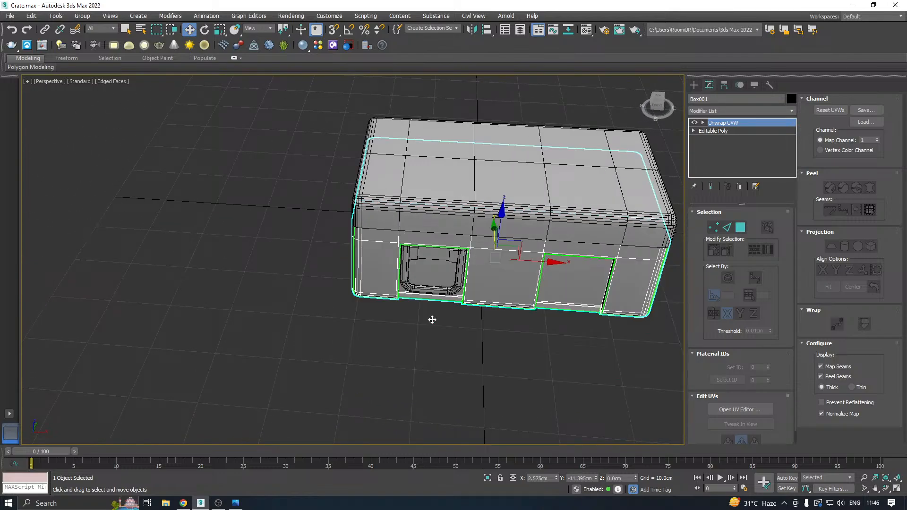
Slide the lid completely off the crate body along the Y axis to expose the interior, and undo it.
{"action": "middle_click_drag", "start_coordinate": [479, 295], "coordinate": [401, 241], "text": "alt"}
{"action": "left_click", "coordinate": [319, 228]}
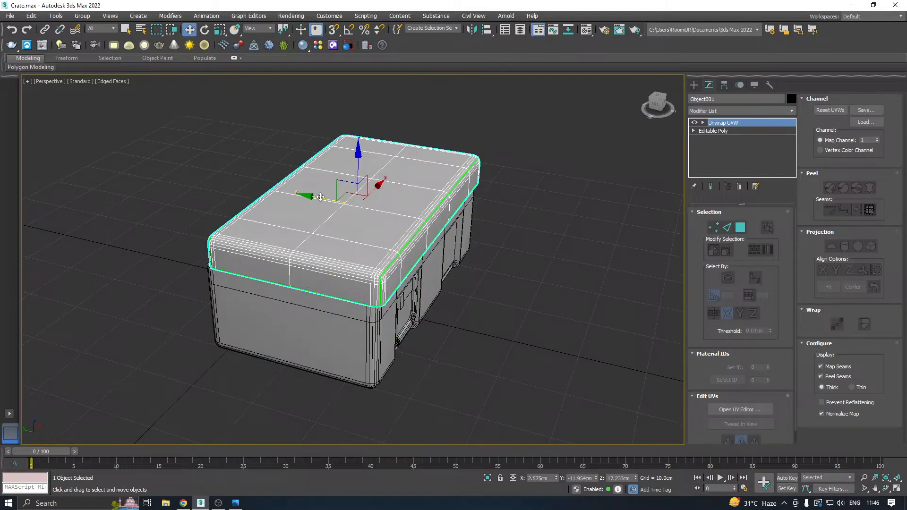
{"action": "left_click_drag", "start_coordinate": [320, 197], "coordinate": [148, 163]}
{"action": "left_click", "coordinate": [379, 230]}
{"action": "middle_click_drag", "start_coordinate": [378, 230], "coordinate": [465, 205], "text": "alt"}
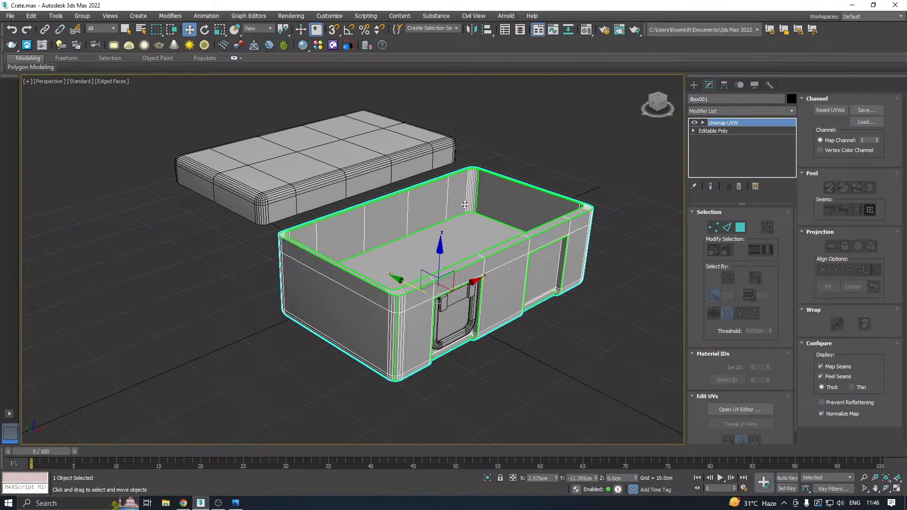
{"action": "key", "text": "ctrl+z"}
{"action": "key", "text": "ctrl+z"}
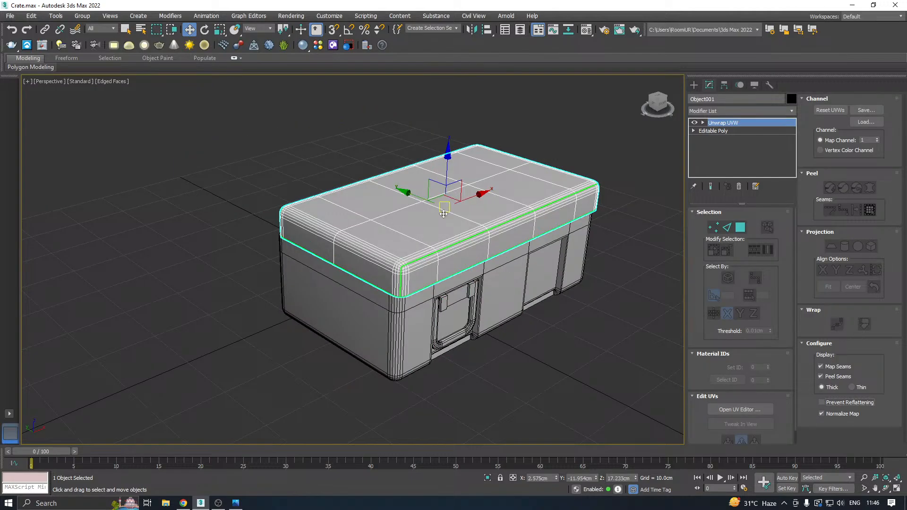
Slide the lid partly off the crate body along the Y axis, to a Y position of about -8.2 cm.
{"action": "middle_click_drag", "start_coordinate": [428, 189], "coordinate": [470, 213], "text": "alt"}
{"action": "left_click_drag", "start_coordinate": [416, 200], "coordinate": [392, 199]}
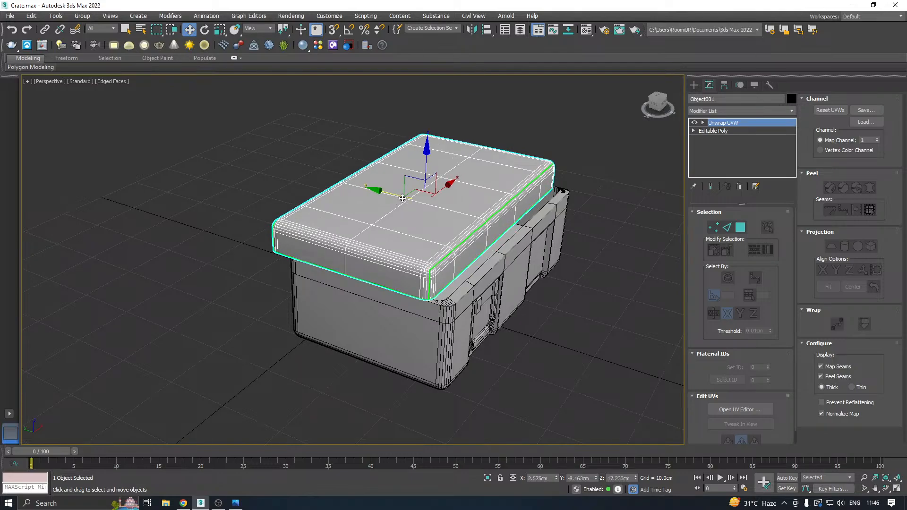
{"action": "scroll", "coordinate": [527, 200], "scroll_direction": "up", "scroll_amount": 2}
{"action": "middle_click_drag", "start_coordinate": [530, 210], "coordinate": [429, 204], "text": "alt"}
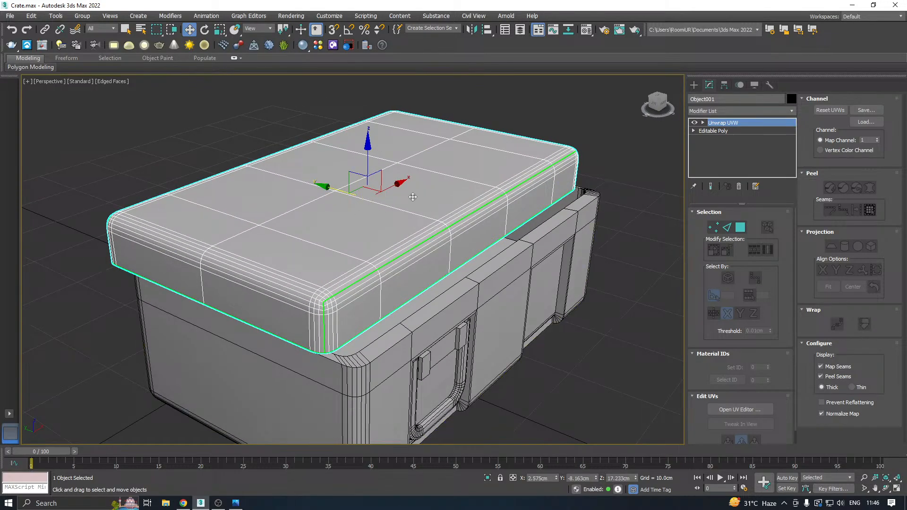
{"action": "left_click", "coordinate": [490, 257]}
{"action": "left_click", "coordinate": [392, 242]}
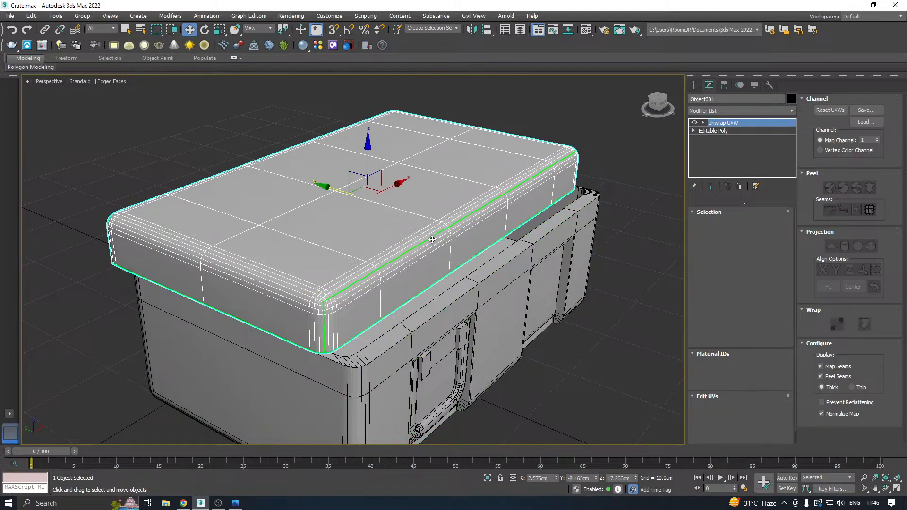
Slide the lid farther open to view the crate's inner walls, and return it over the body by about 10 cm.
{"action": "left_click_drag", "start_coordinate": [333, 189], "coordinate": [373, 217]}
{"action": "left_click", "coordinate": [425, 253]}
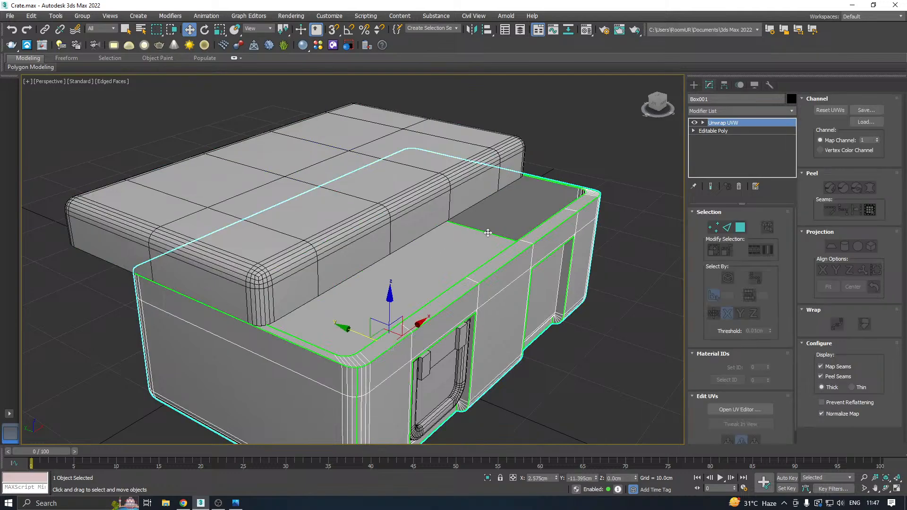
{"action": "middle_click_drag", "start_coordinate": [481, 224], "coordinate": [366, 224], "text": "alt"}
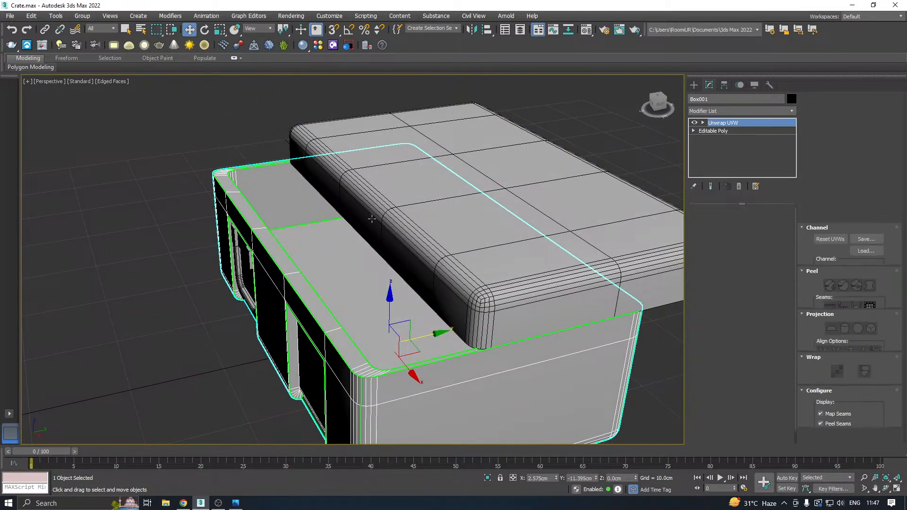
{"action": "middle_click_drag", "start_coordinate": [335, 212], "coordinate": [326, 151], "text": "alt"}
{"action": "left_click", "coordinate": [353, 198]}
{"action": "left_click_drag", "start_coordinate": [322, 144], "coordinate": [396, 152]}
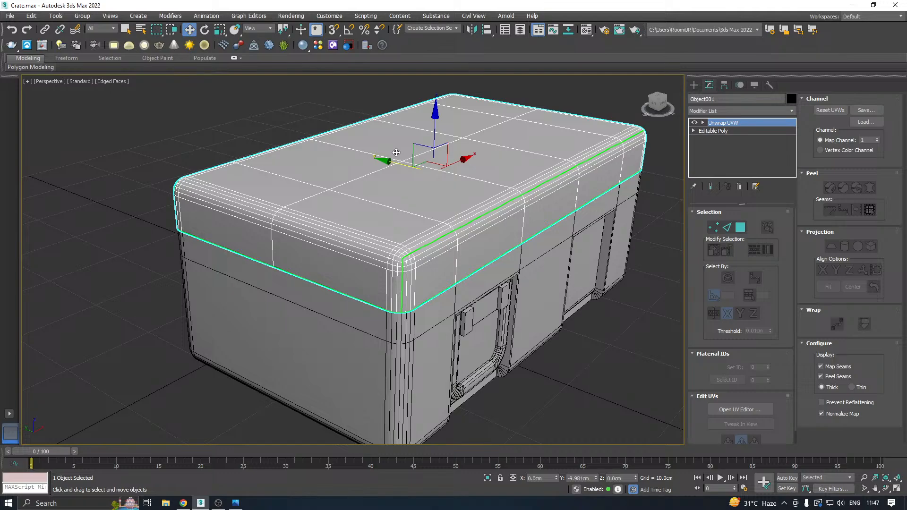
Slide the lid back off the front of the crate body by about 10.3 cm along the Y axis.
{"action": "mouse_move", "coordinate": [425, 157]}
{"action": "middle_mouse_down", "text": "alt"}
{"action": "mouse_move", "coordinate": [477, 132]}
{"action": "mouse_move", "coordinate": [518, 135]}
{"action": "mouse_move", "coordinate": [423, 157]}
{"action": "middle_mouse_up", "text": "alt"}
{"action": "middle_click_drag", "start_coordinate": [419, 188], "coordinate": [551, 161], "text": "alt"}
{"action": "left_click_drag", "start_coordinate": [338, 172], "coordinate": [261, 166]}
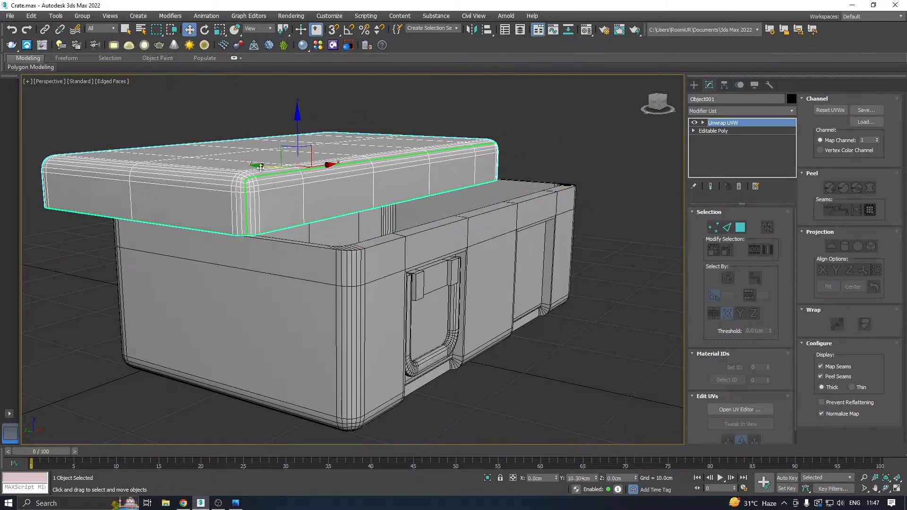
Save the crate scene with the lid slid partly off the body.
{"action": "middle_click_drag", "start_coordinate": [440, 176], "coordinate": [446, 225], "text": "alt"}
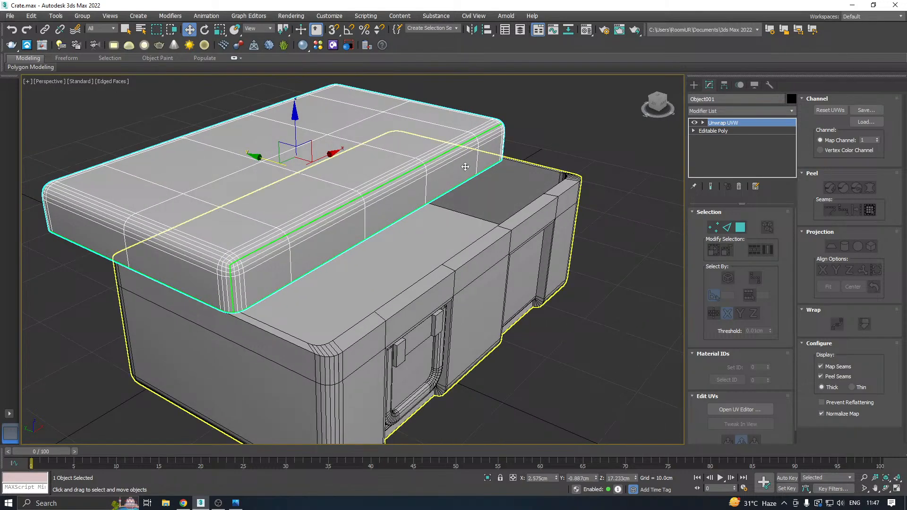
{"action": "left_click", "coordinate": [9, 18]}
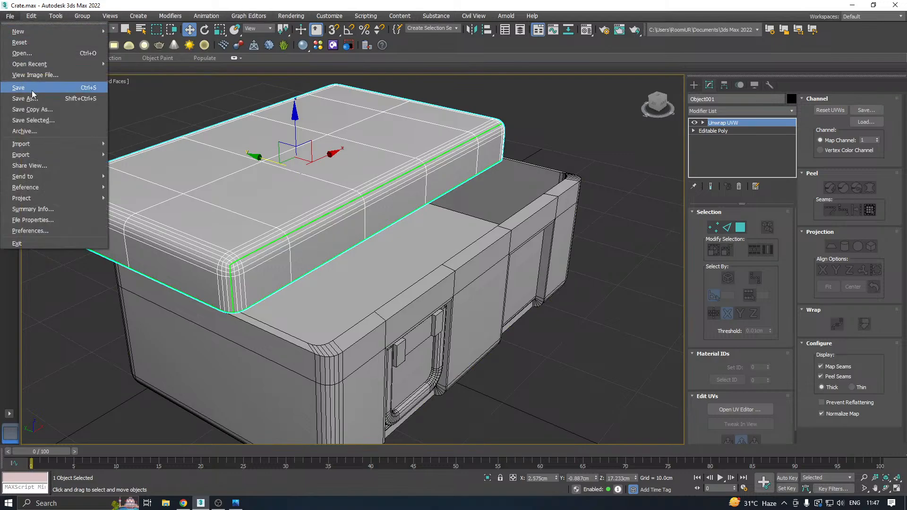
{"action": "left_click", "coordinate": [31, 90]}
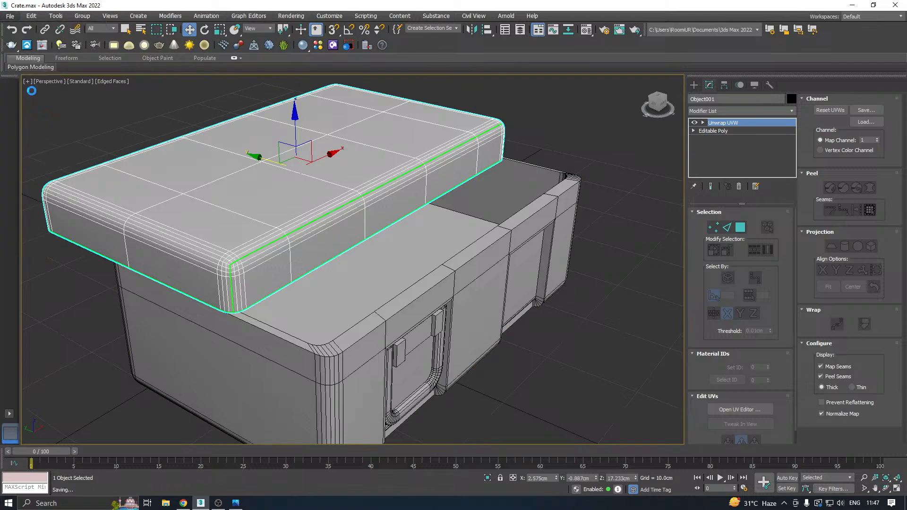
Assign the 02 - Default material to the lid, darken its base color to dark grey, and close the Material Editor.
{"action": "left_click", "coordinate": [581, 30]}
{"action": "left_click", "coordinate": [98, 89]}
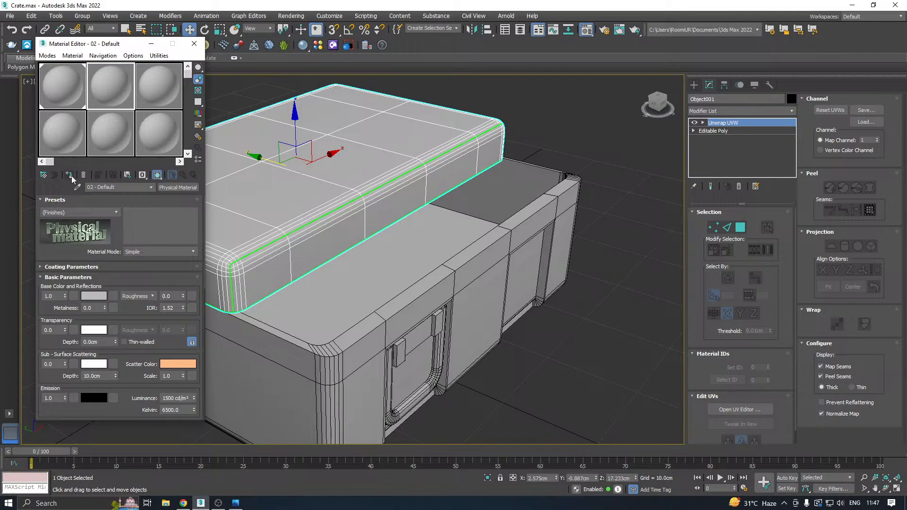
{"action": "left_click", "coordinate": [70, 175]}
{"action": "left_click", "coordinate": [103, 297]}
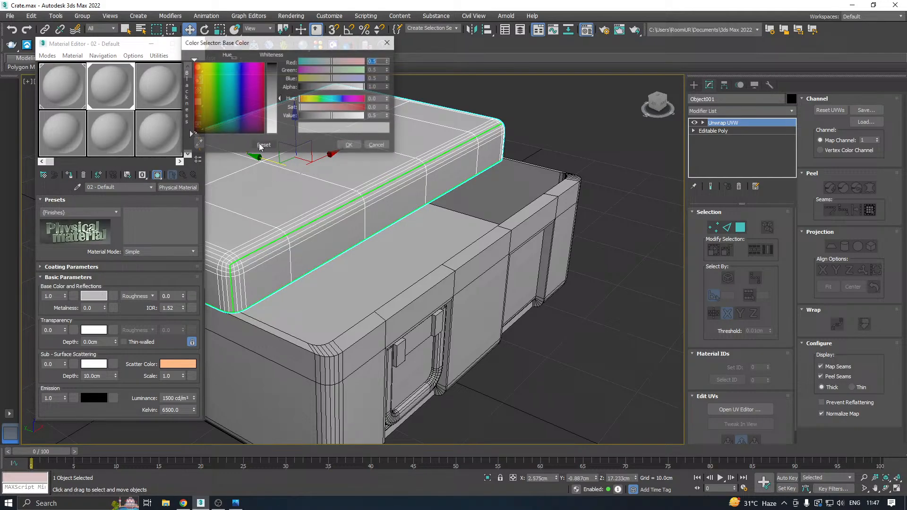
{"action": "left_click", "coordinate": [270, 74]}
{"action": "left_click", "coordinate": [355, 147]}
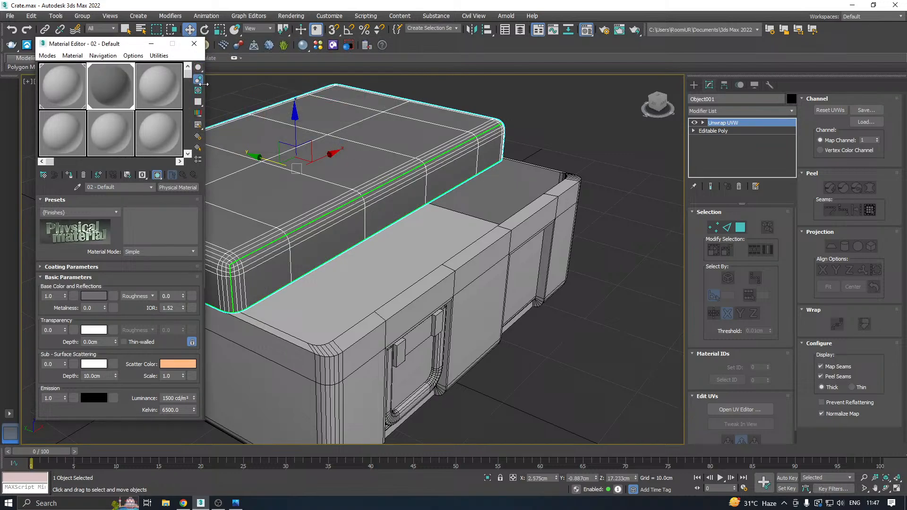
{"action": "left_click", "coordinate": [194, 43]}
Slide the lid back over the body by about 10.3 cm along the Y axis, and save a copy of the scene in the Work folder.
{"action": "left_click_drag", "start_coordinate": [271, 168], "coordinate": [342, 175]}
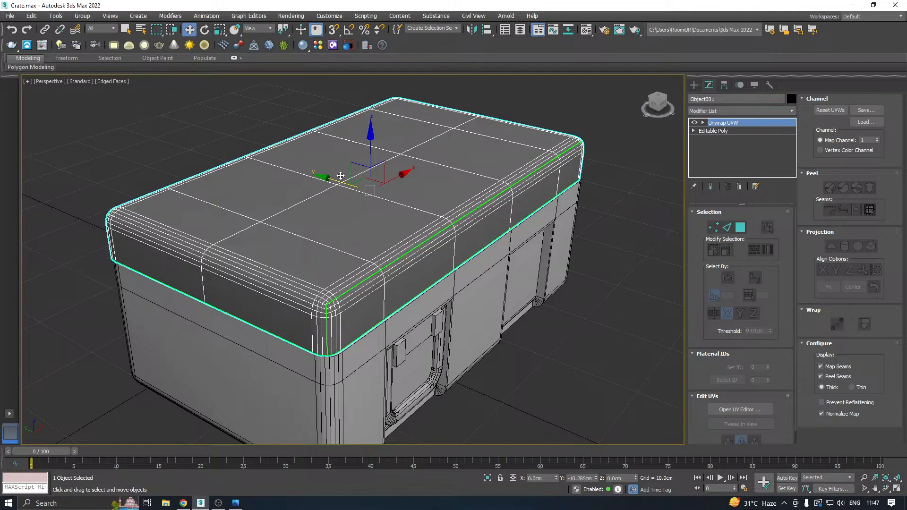
{"action": "scroll", "coordinate": [340, 175], "scroll_direction": "down", "scroll_amount": 3}
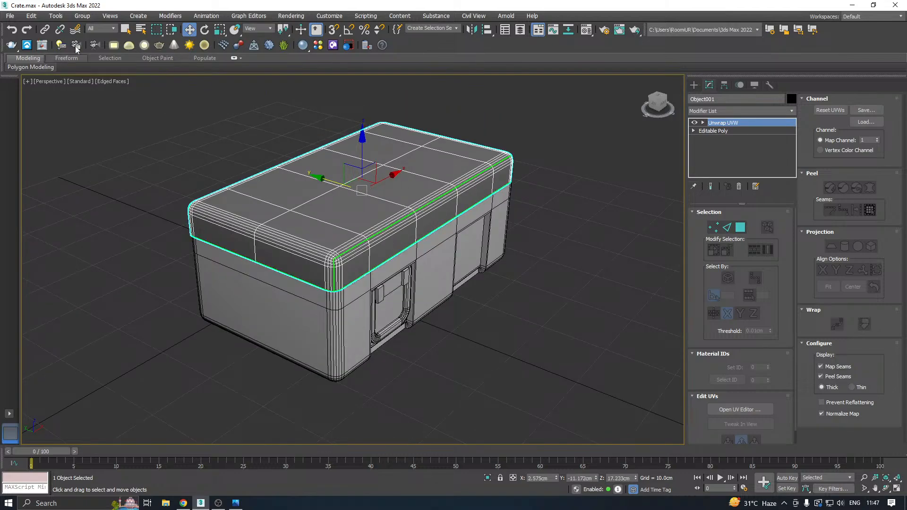
{"action": "left_click", "coordinate": [10, 16]}
{"action": "left_click", "coordinate": [42, 116]}
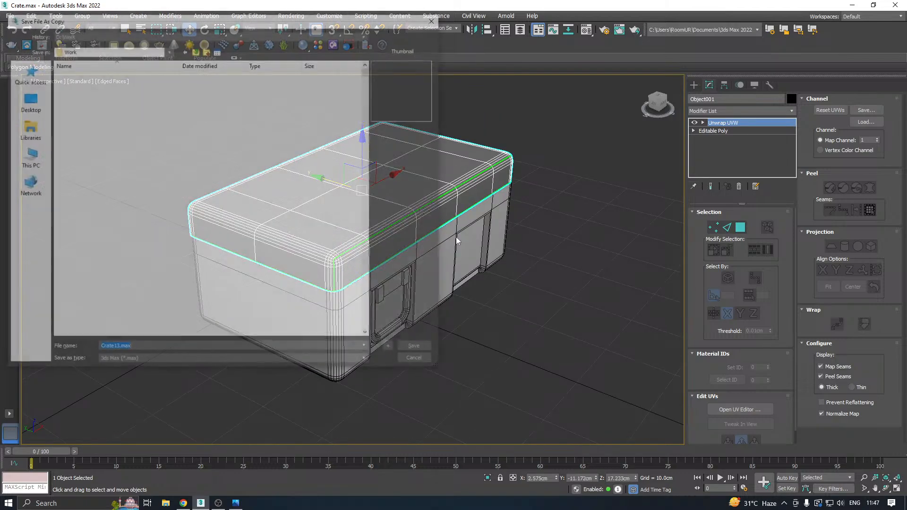
{"action": "left_click", "coordinate": [421, 347]}
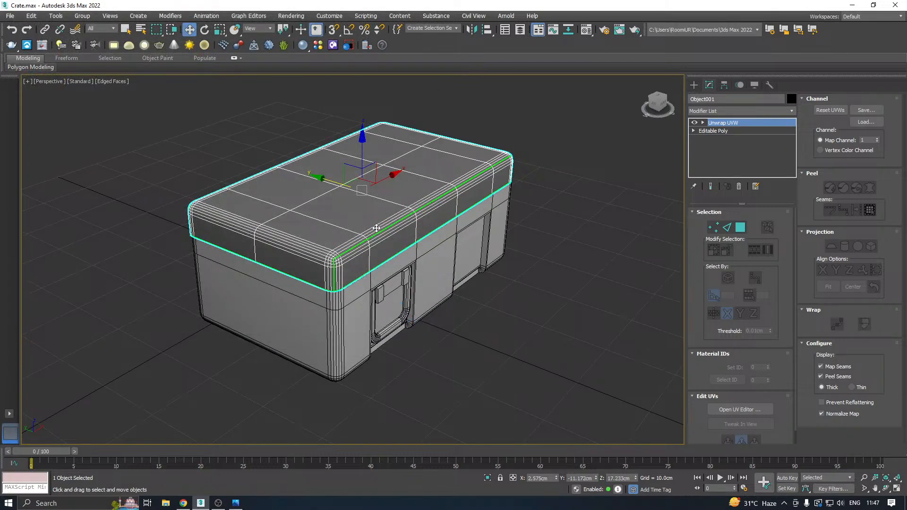
Display the checker pattern on the lid to examine its unwrap, and close the UV editor.
{"action": "left_click", "coordinate": [741, 410]}
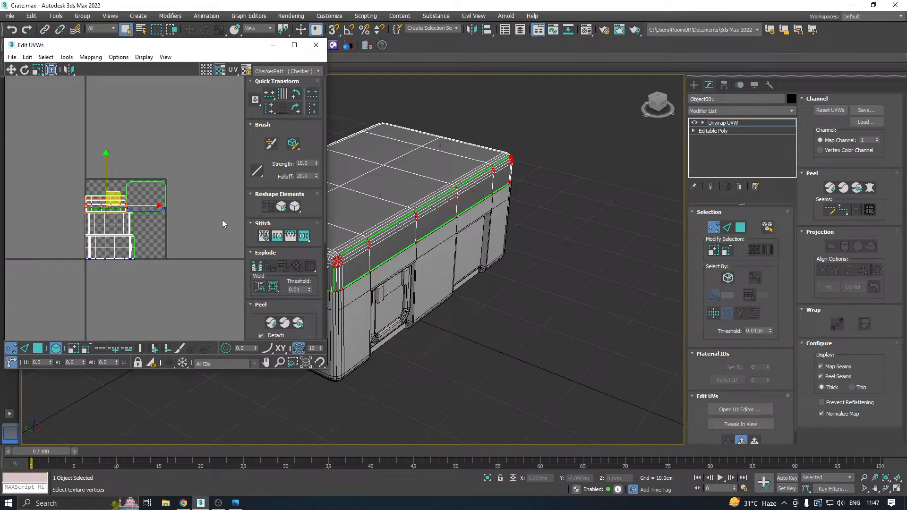
{"action": "left_click", "coordinate": [222, 220]}
{"action": "left_click", "coordinate": [307, 71]}
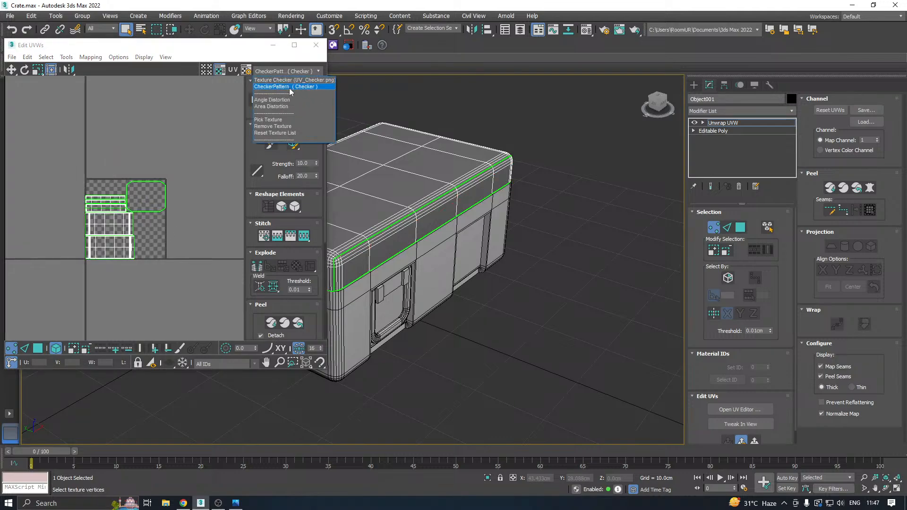
{"action": "left_click", "coordinate": [289, 88]}
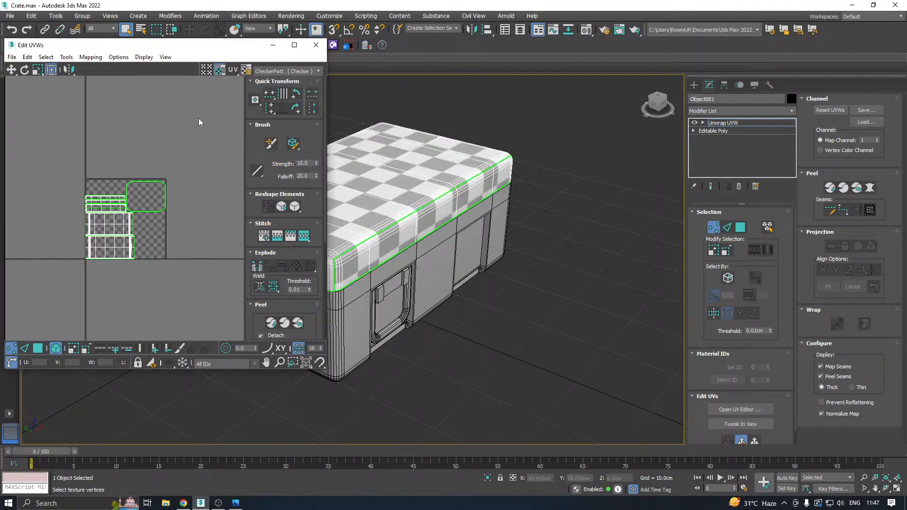
{"action": "left_click", "coordinate": [315, 45]}
Collapse the crate body's modifier stack and attach the handle to the body.
{"action": "left_click", "coordinate": [746, 123]}
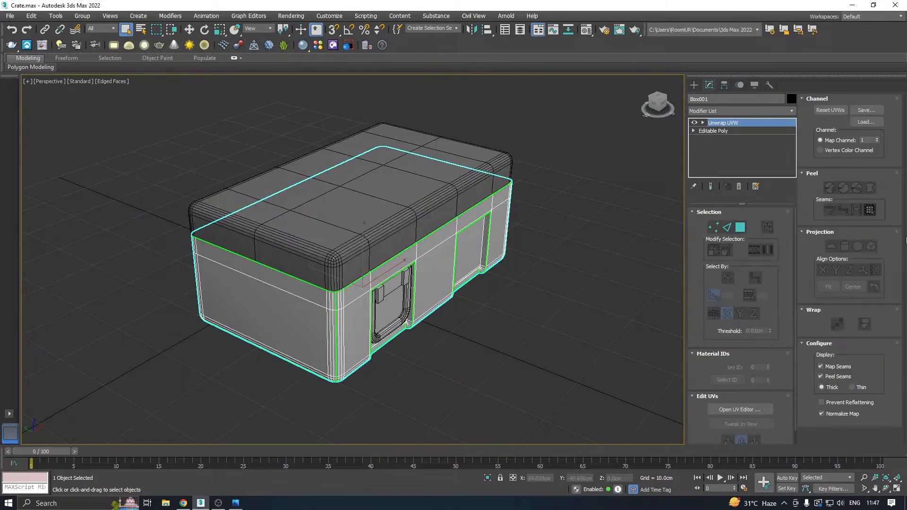
{"action": "right_click", "coordinate": [730, 138]}
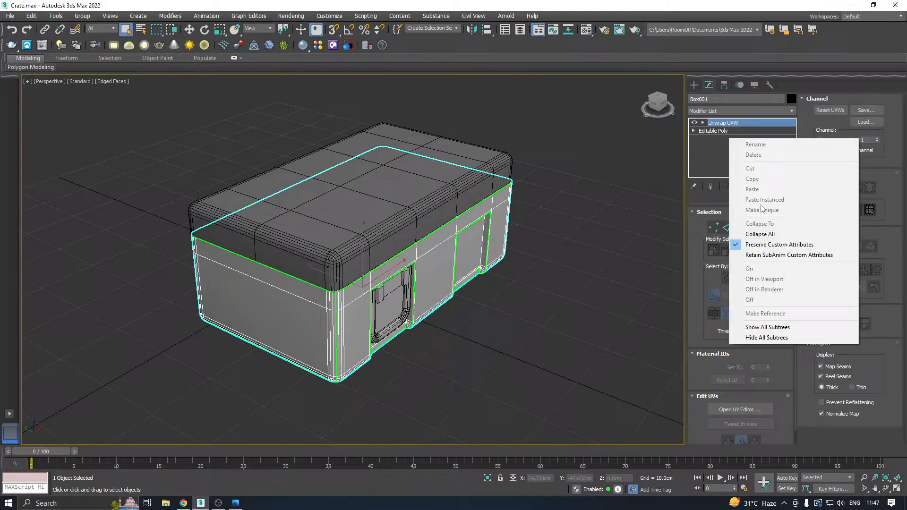
{"action": "left_click", "coordinate": [751, 233]}
{"action": "left_click", "coordinate": [824, 169]}
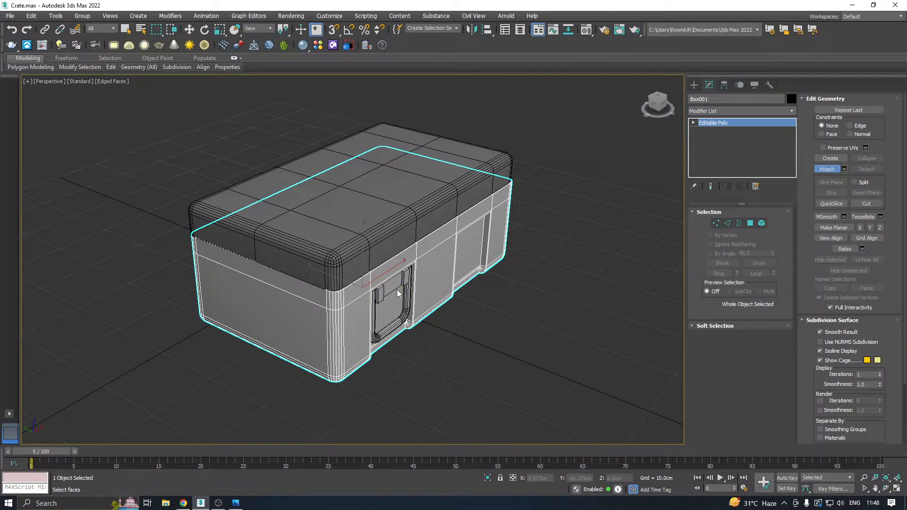
{"action": "left_click", "coordinate": [380, 292]}
{"action": "right_click", "coordinate": [576, 229]}
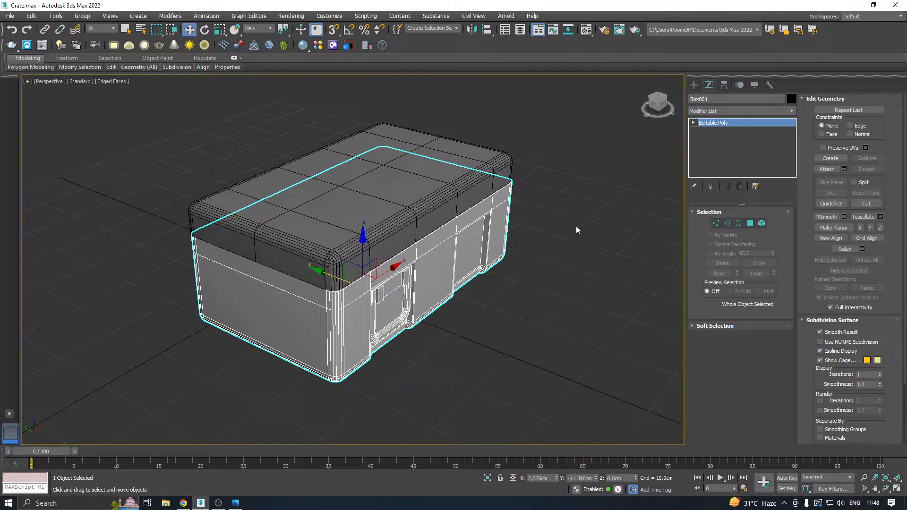
Add an Unwrap UVW modifier to the combined body and handle, and display the checker pattern in its UV editor.
{"action": "left_click", "coordinate": [791, 112]}
{"action": "left_click_drag", "start_coordinate": [794, 130], "coordinate": [786, 415]}
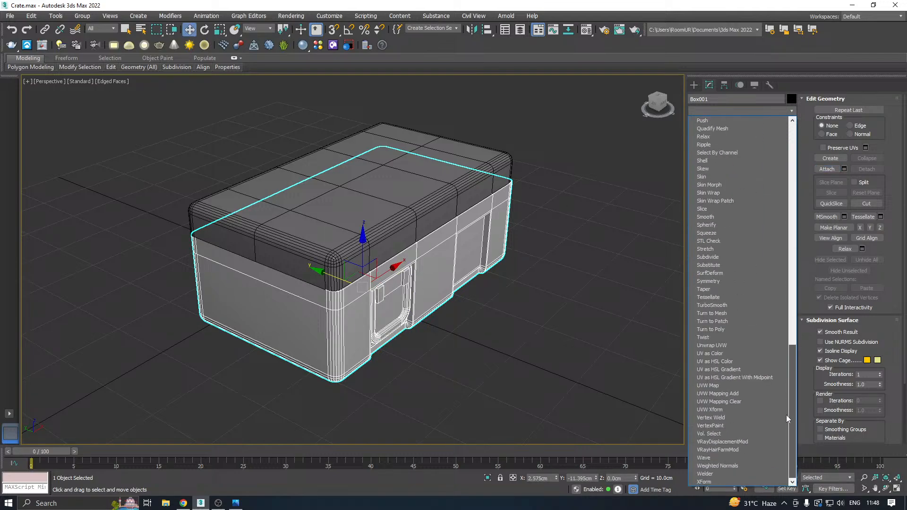
{"action": "left_click", "coordinate": [722, 347]}
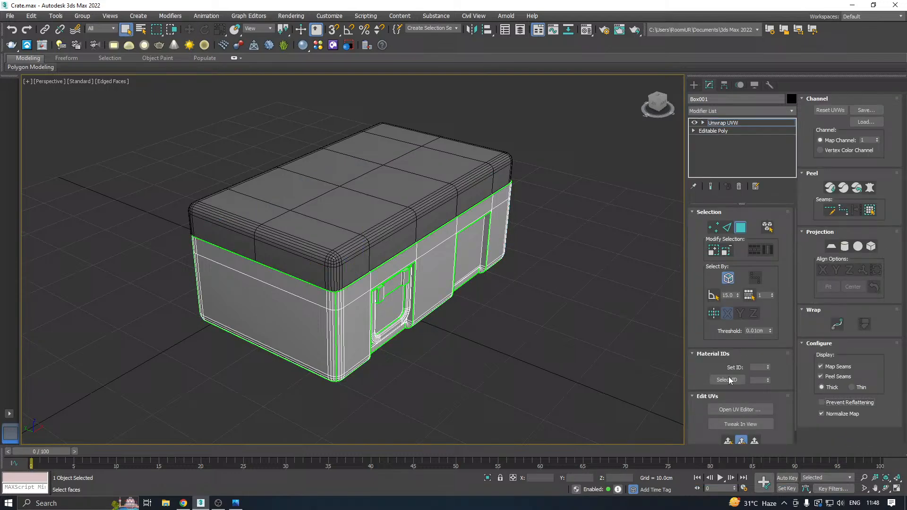
{"action": "left_click", "coordinate": [723, 409]}
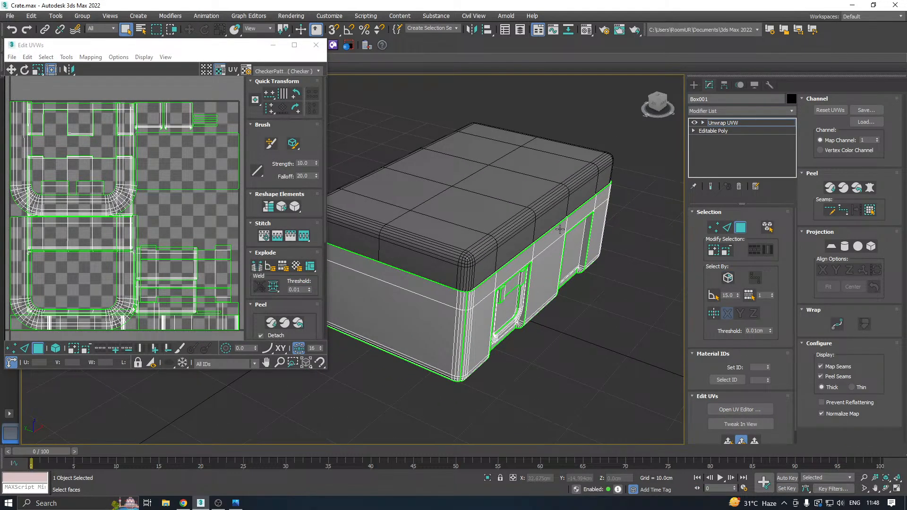
{"action": "left_click", "coordinate": [258, 74]}
{"action": "left_click", "coordinate": [267, 91]}
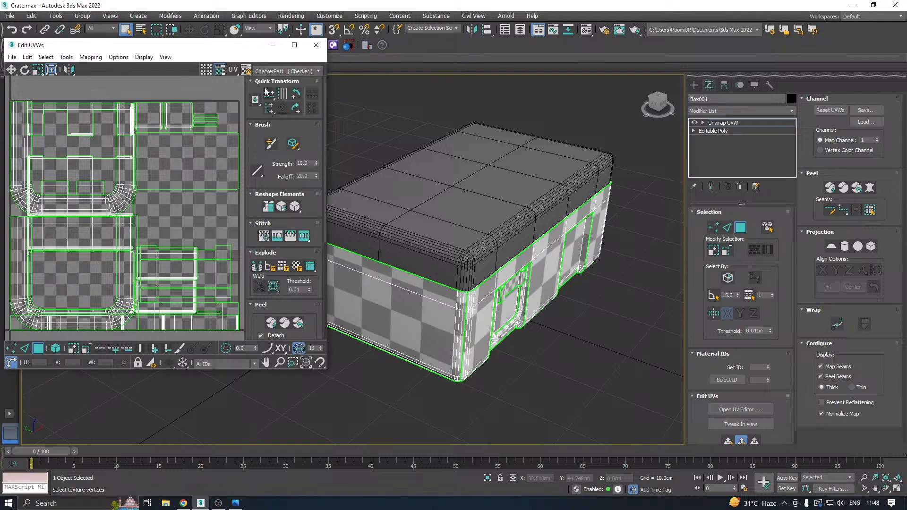
Pack all of the combined body's UV shells with rescaling, and enlarge the UV editor window.
{"action": "scroll", "coordinate": [180, 226], "scroll_direction": "down", "scroll_amount": 3}
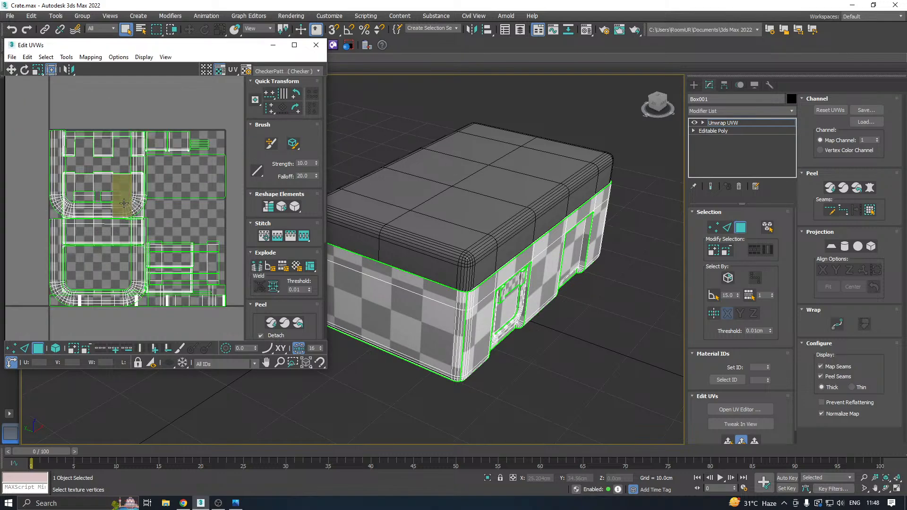
{"action": "key", "text": "ctrl+a"}
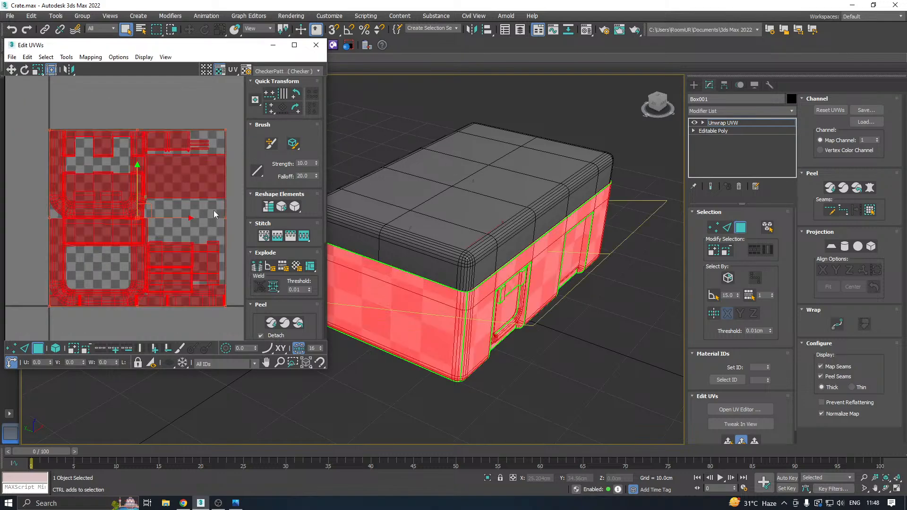
{"action": "left_click", "coordinate": [264, 307]}
{"action": "left_click", "coordinate": [257, 334]}
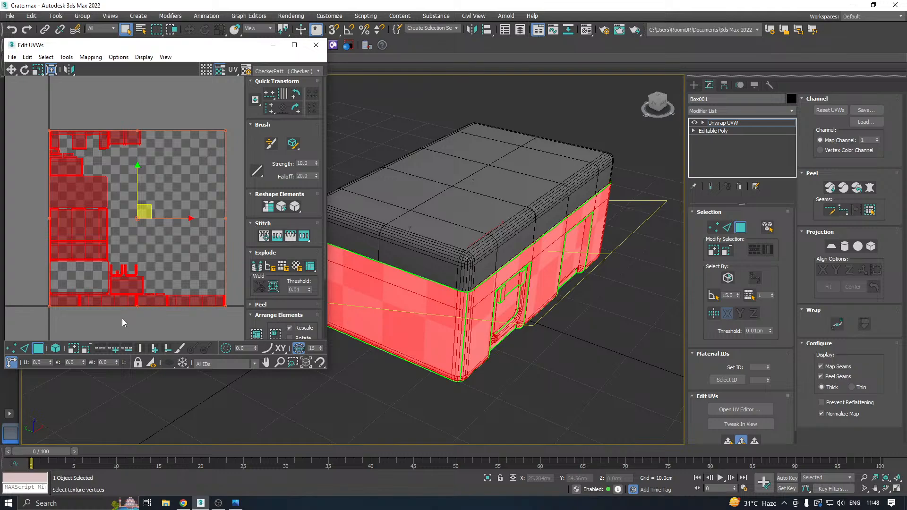
{"action": "middle_click_drag", "start_coordinate": [122, 318], "coordinate": [125, 269]}
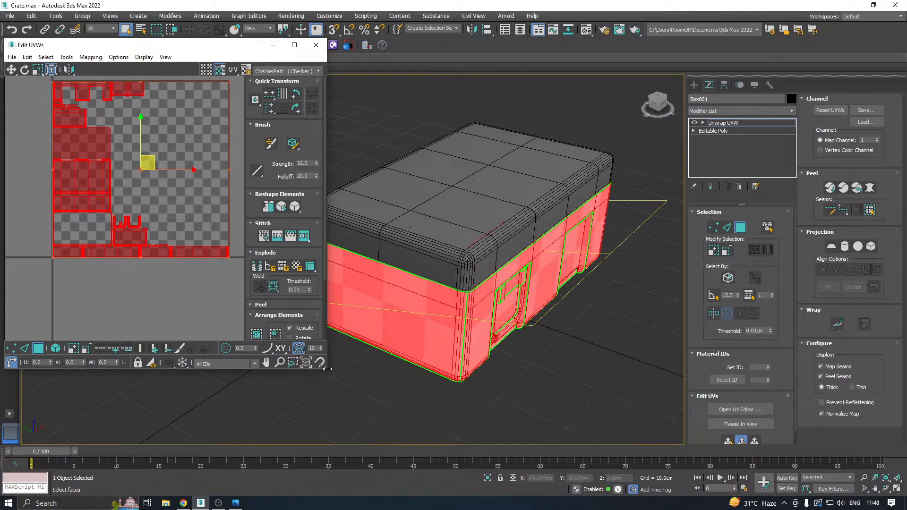
{"action": "left_click_drag", "start_coordinate": [327, 368], "coordinate": [370, 415]}
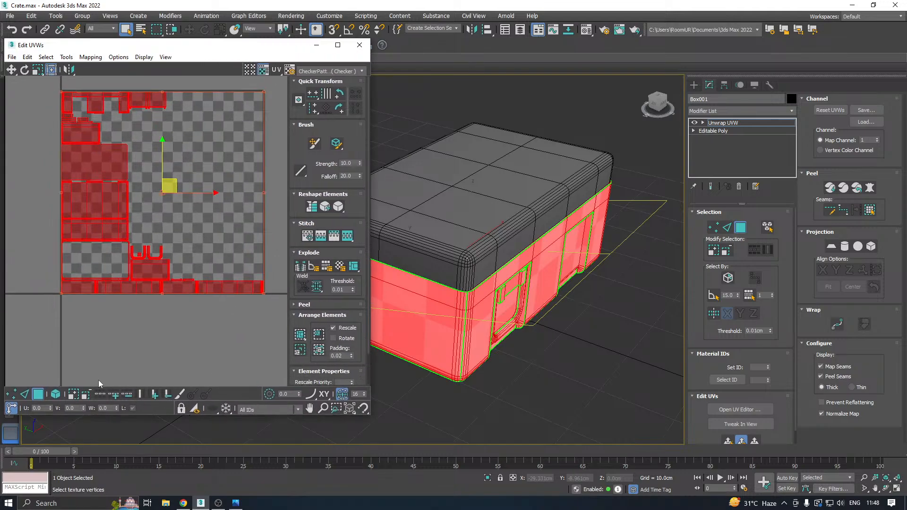
Try packing every UV shell except the bottom strip and scaling them down above it, and undo the attempt.
{"action": "left_click", "coordinate": [55, 394]}
{"action": "left_click", "coordinate": [188, 305]}
{"action": "left_click", "coordinate": [184, 292]}
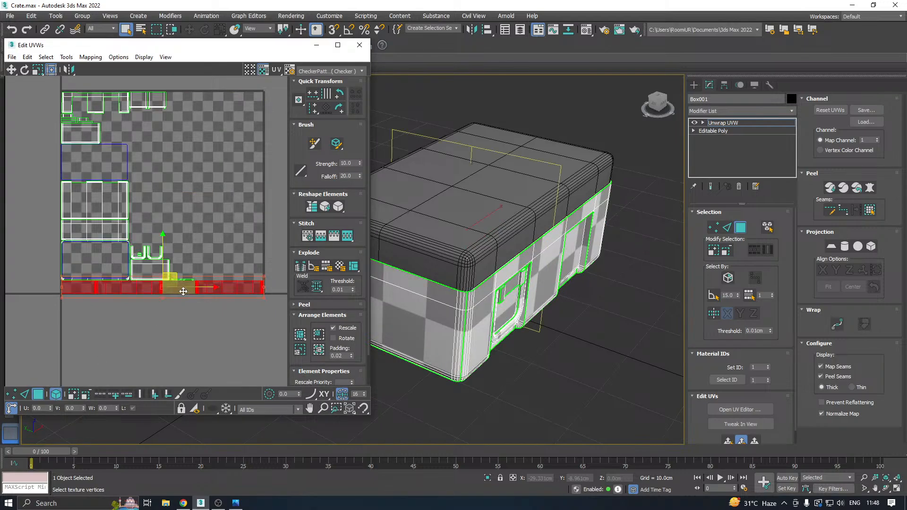
{"action": "key", "text": "ctrl+i"}
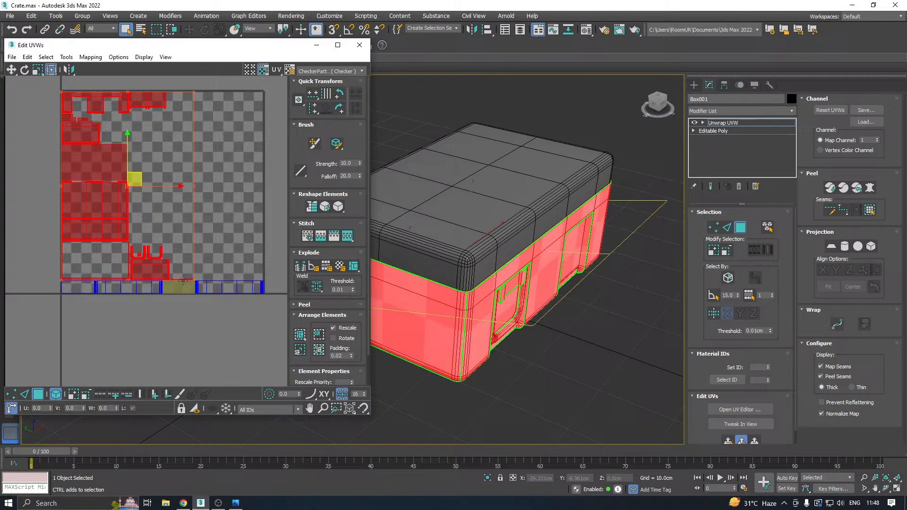
{"action": "left_click", "coordinate": [300, 335]}
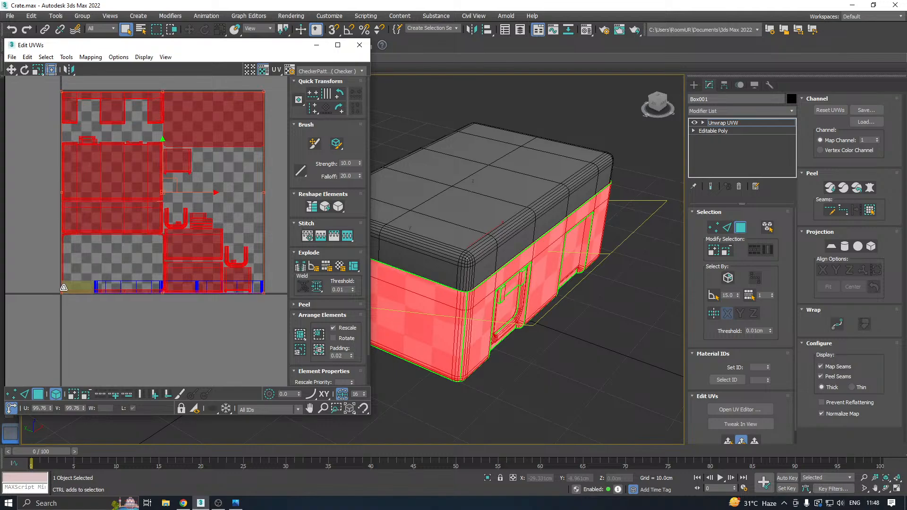
{"action": "left_click_drag", "start_coordinate": [64, 287], "coordinate": [78, 253]}
{"action": "left_click", "coordinate": [164, 319]}
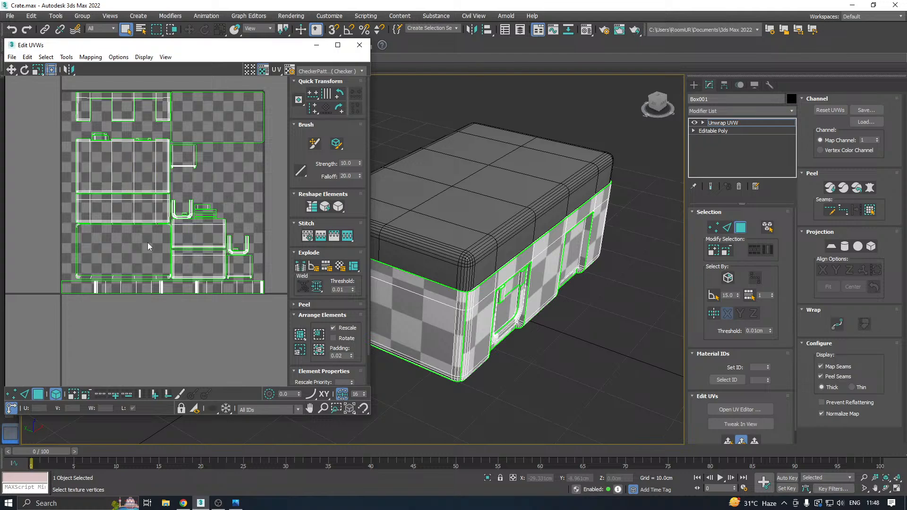
{"action": "left_click", "coordinate": [149, 213]}
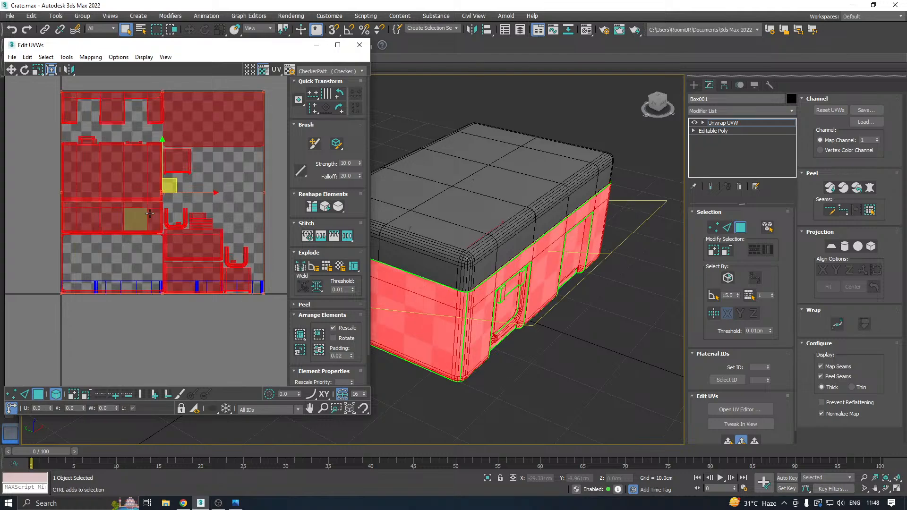
{"action": "key", "text": "ctrl+z"}
{"action": "key", "text": "ctrl+z"}
{"action": "key", "text": "ctrl+z"}
{"action": "key", "text": "ctrl+z"}
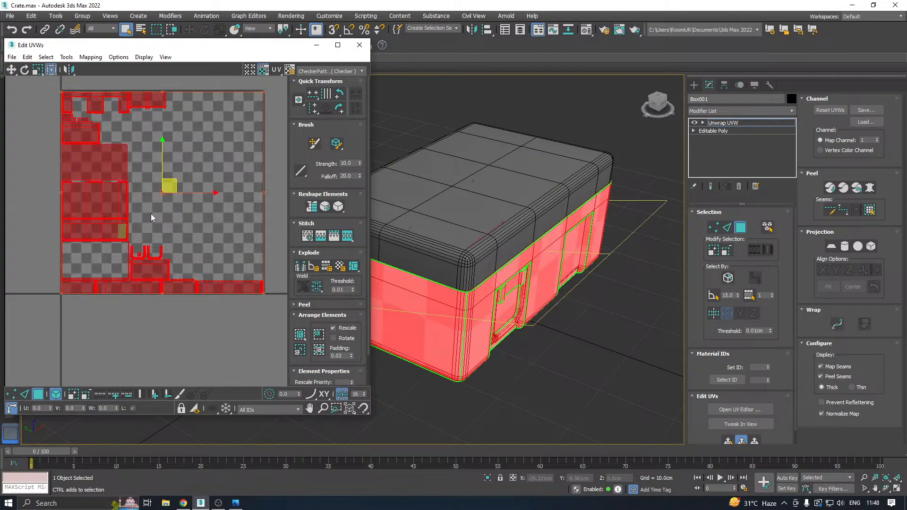
Repack the combined body's UV shells with the Non-Convex method, 0.001 padding and Normalize Clusters, leaving Rotate Clusters and Fill Holes off.
{"action": "left_click", "coordinate": [300, 335]}
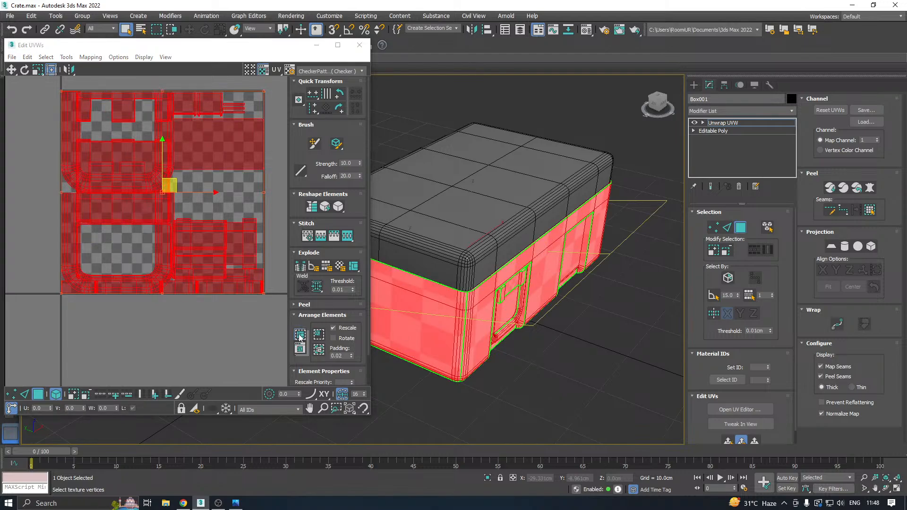
{"action": "left_click_drag", "start_coordinate": [299, 337], "coordinate": [305, 350]}
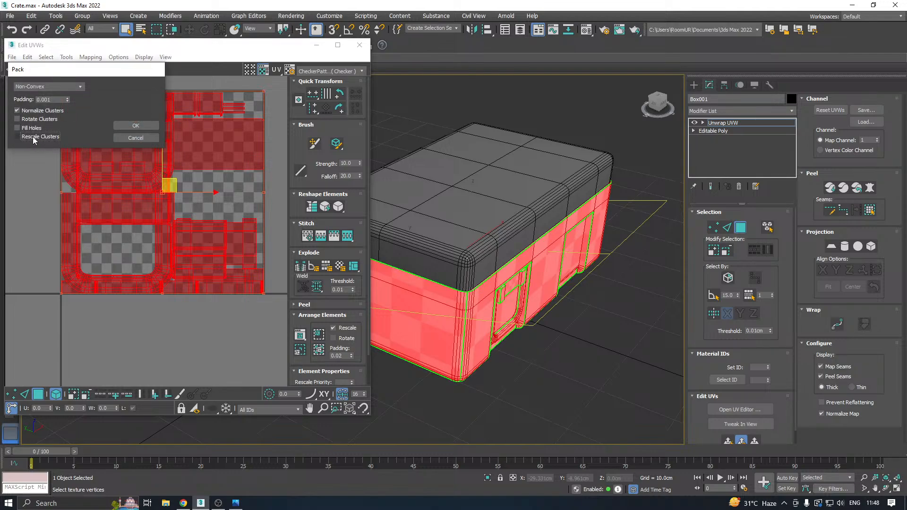
{"action": "left_click", "coordinate": [130, 127]}
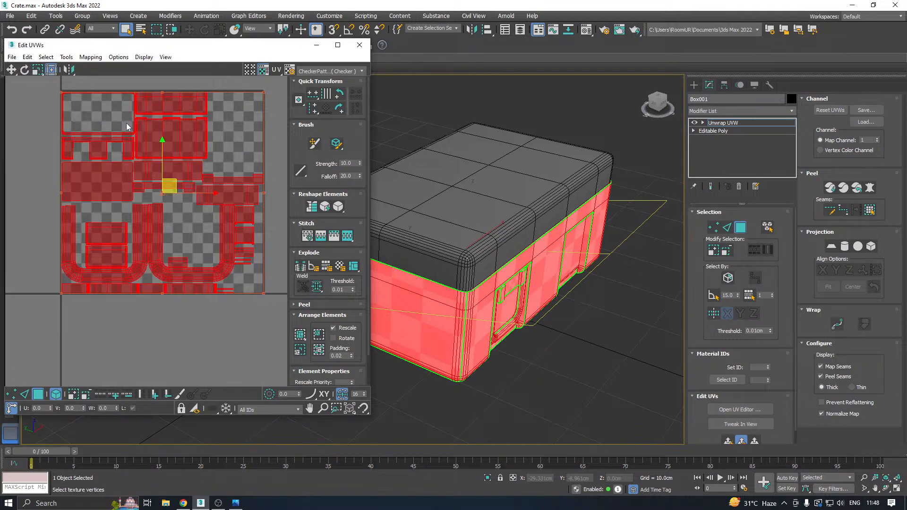
Close the UV editor and collapse the Unwrap UVW modifier into the combined body's Editable Poly.
{"action": "left_click_drag", "start_coordinate": [370, 419], "coordinate": [392, 433]}
{"action": "left_click", "coordinate": [285, 349]}
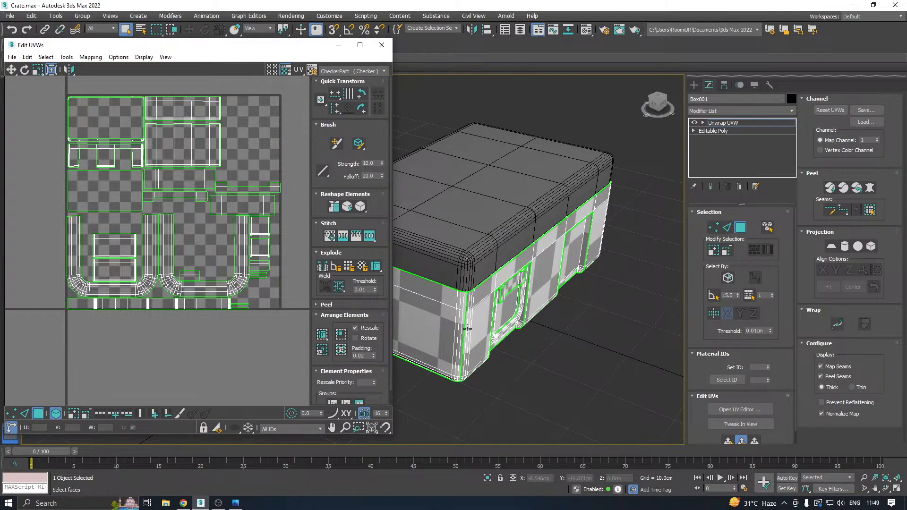
{"action": "middle_click_drag", "start_coordinate": [539, 316], "coordinate": [539, 262], "text": "alt"}
{"action": "left_click", "coordinate": [464, 269]}
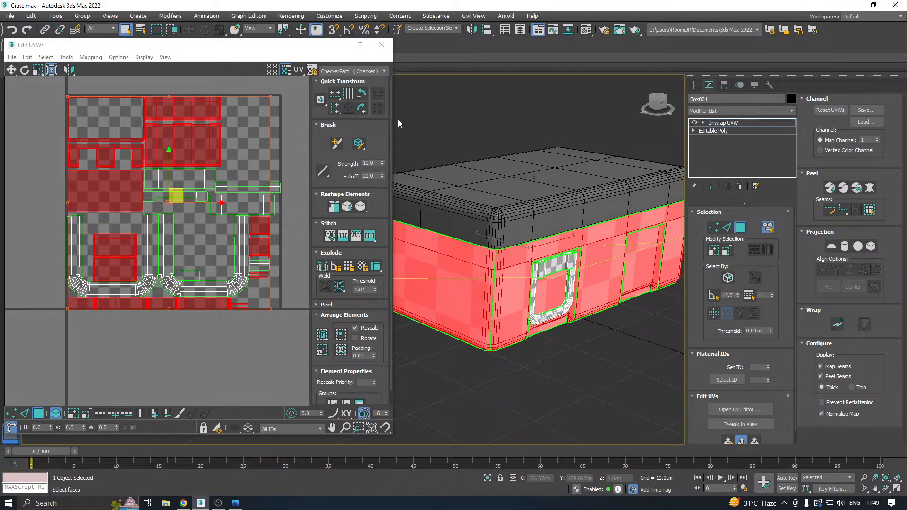
{"action": "left_click", "coordinate": [382, 45]}
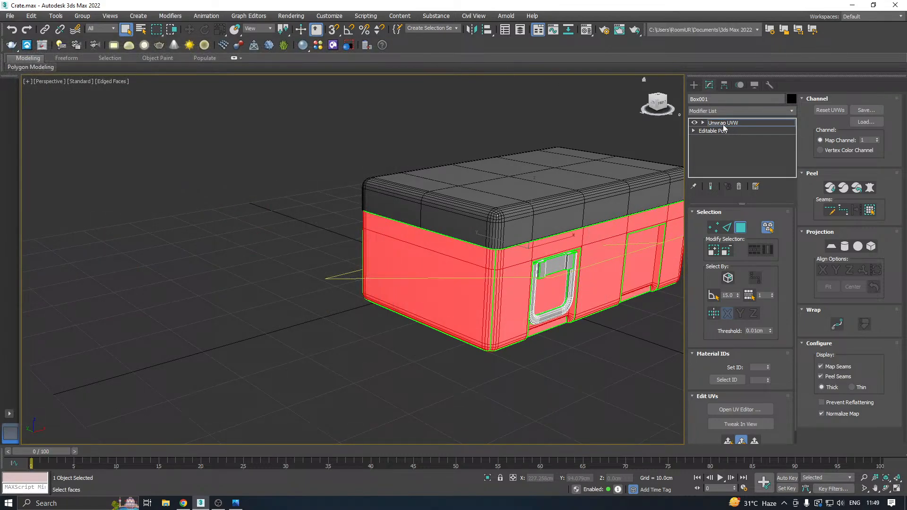
{"action": "right_click", "coordinate": [724, 125]}
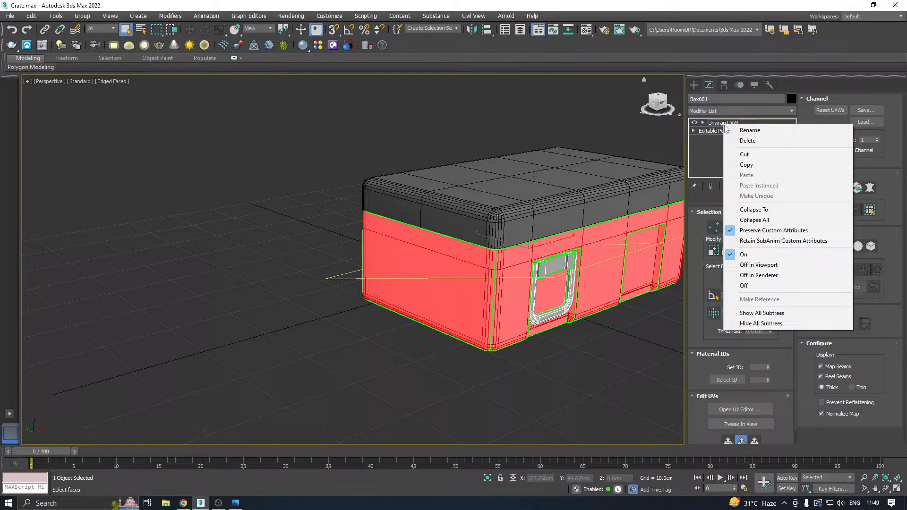
{"action": "left_click", "coordinate": [748, 210]}
Clone the handle element along the X axis into the second front recess, using Clone To Element.
{"action": "left_click", "coordinate": [763, 223]}
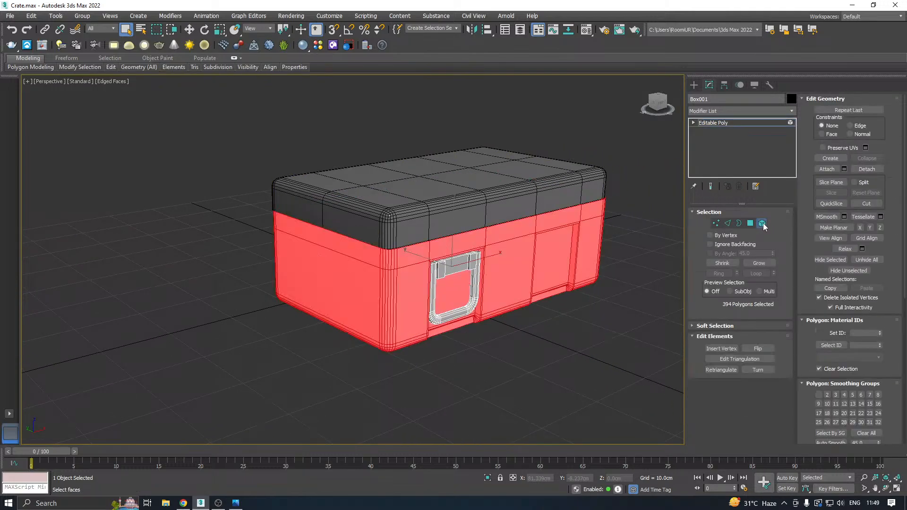
{"action": "left_click", "coordinate": [455, 261]}
{"action": "left_click", "coordinate": [456, 261], "text": "ctrl"}
{"action": "middle_click_drag", "start_coordinate": [456, 261], "coordinate": [429, 284], "text": "alt"}
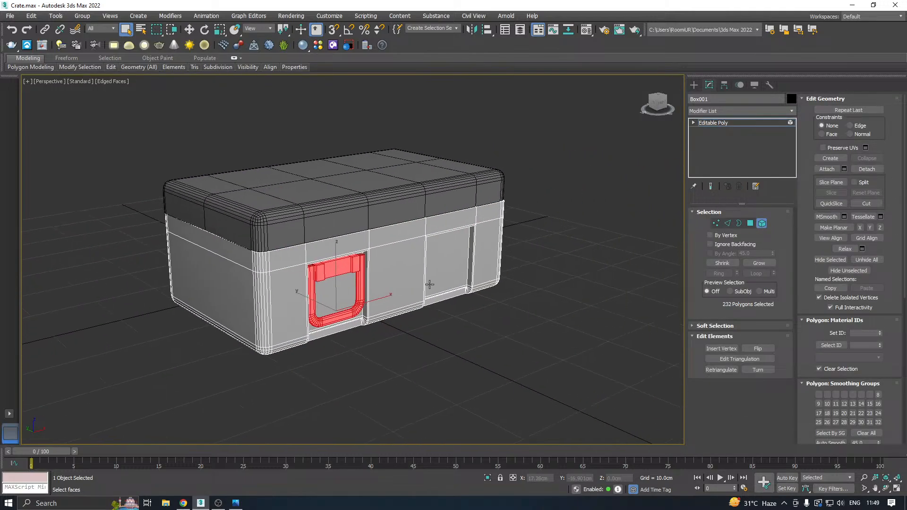
{"action": "key", "text": "w"}
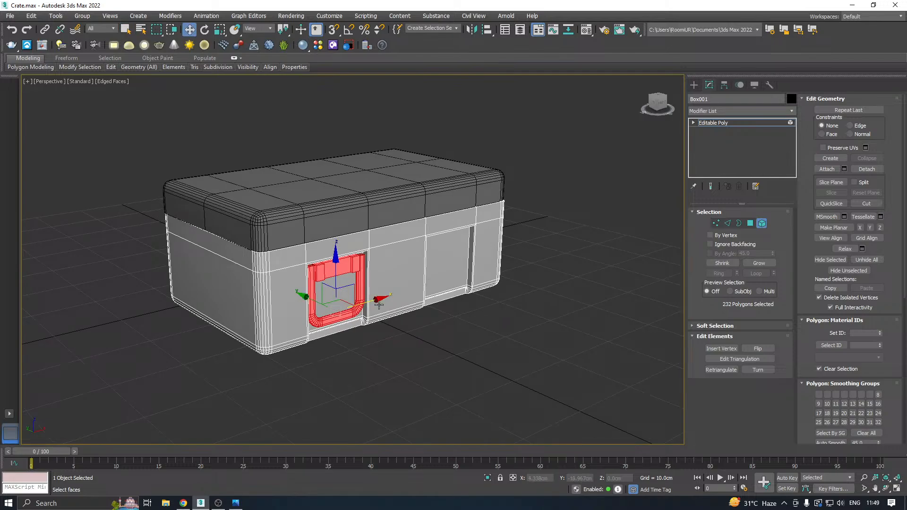
{"action": "left_click_drag", "start_coordinate": [367, 300], "coordinate": [477, 270], "text": "shift"}
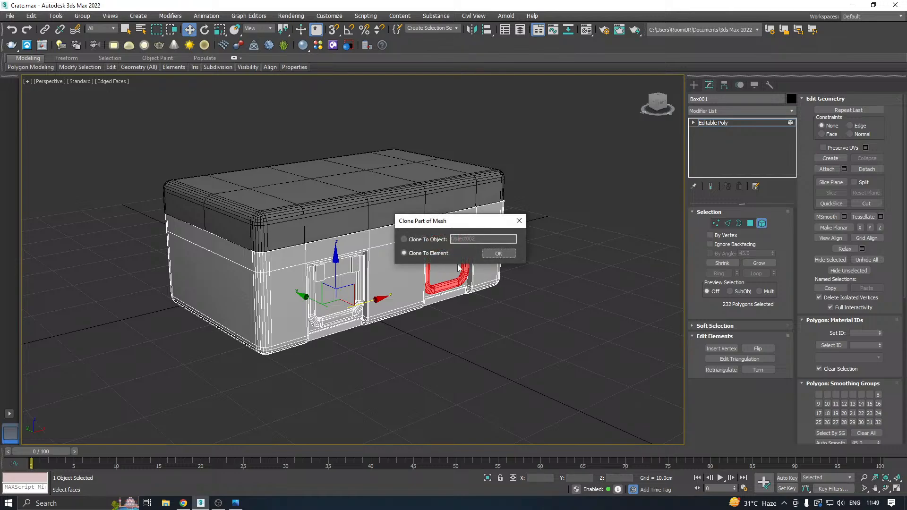
{"action": "left_click", "coordinate": [496, 253]}
Fine-position the cloned handle within the second recess and leave element editing.
{"action": "middle_click_drag", "start_coordinate": [428, 270], "coordinate": [380, 268], "text": "alt"}
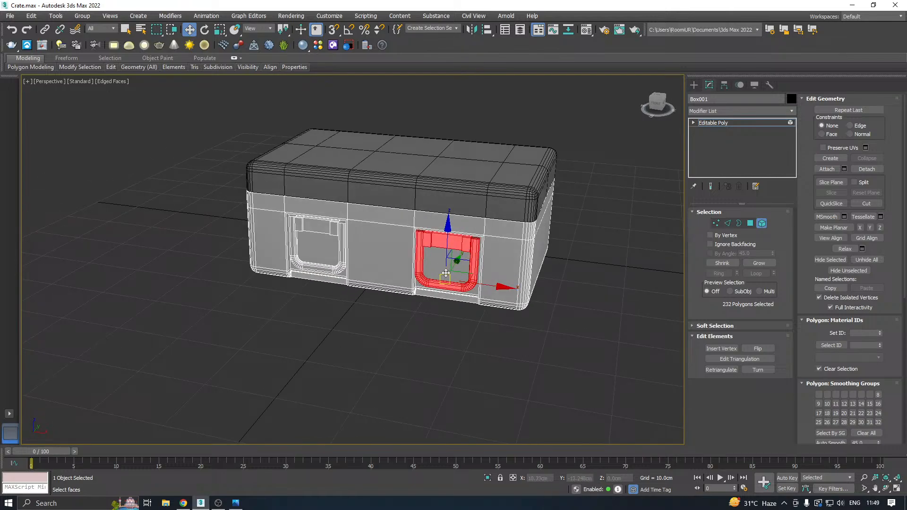
{"action": "scroll", "coordinate": [446, 271], "scroll_direction": "up", "scroll_amount": 4}
{"action": "middle_click_drag", "start_coordinate": [457, 274], "coordinate": [483, 284], "text": "alt"}
{"action": "left_click_drag", "start_coordinate": [483, 293], "coordinate": [487, 294]}
{"action": "scroll", "coordinate": [436, 277], "scroll_direction": "down", "scroll_amount": 2}
{"action": "middle_click_drag", "start_coordinate": [411, 247], "coordinate": [486, 269], "text": "alt"}
{"action": "scroll", "coordinate": [423, 257], "scroll_direction": "down", "scroll_amount": 2}
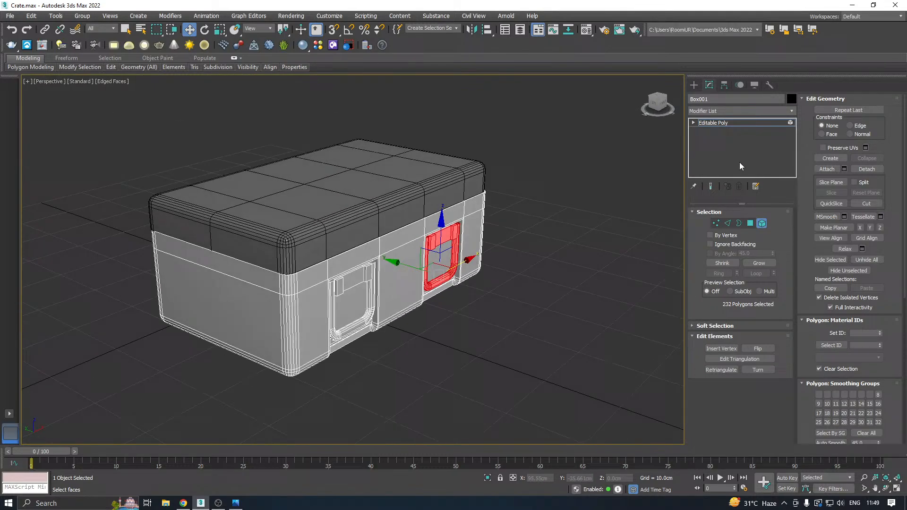
{"action": "left_click", "coordinate": [725, 124]}
Save a copy of the scene with the second handle in place.
{"action": "left_click", "coordinate": [10, 17]}
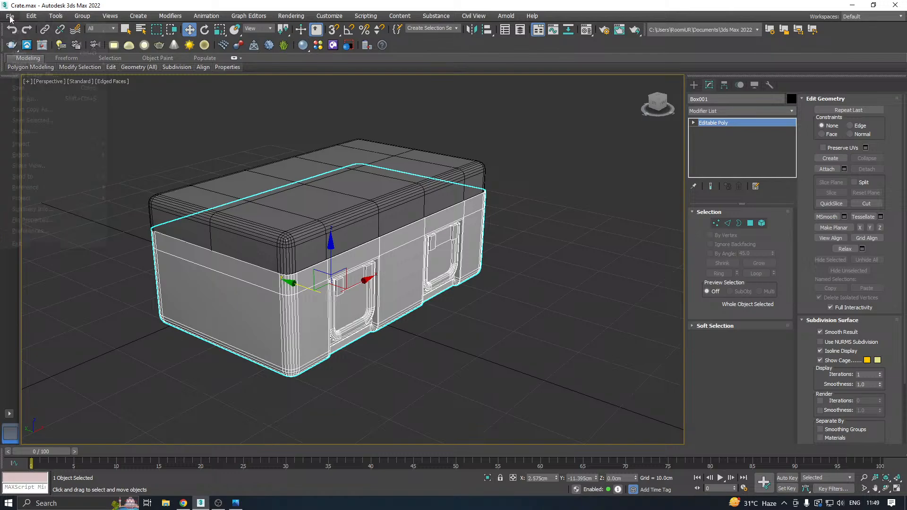
{"action": "left_click", "coordinate": [33, 109]}
{"action": "left_click", "coordinate": [416, 346]}
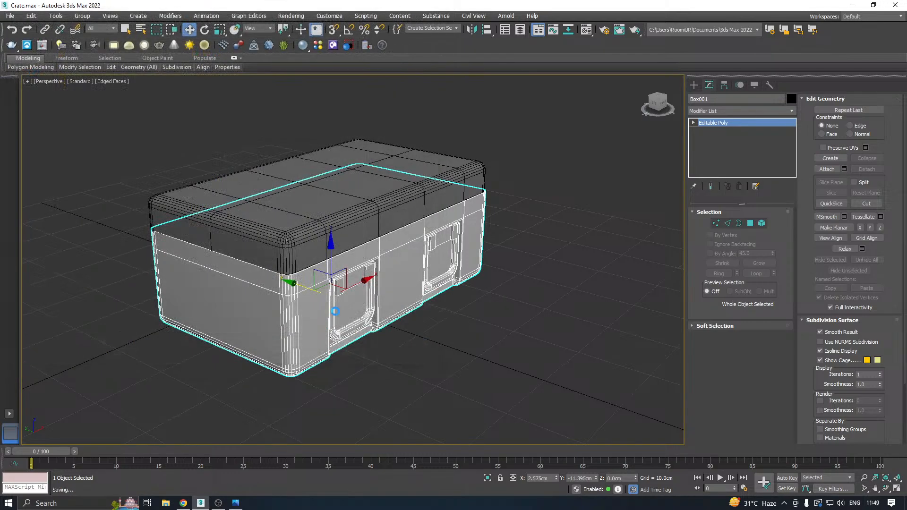
Select the lid and the body together and save another copy of the scene.
{"action": "middle_click_drag", "start_coordinate": [430, 303], "coordinate": [412, 255], "text": "alt"}
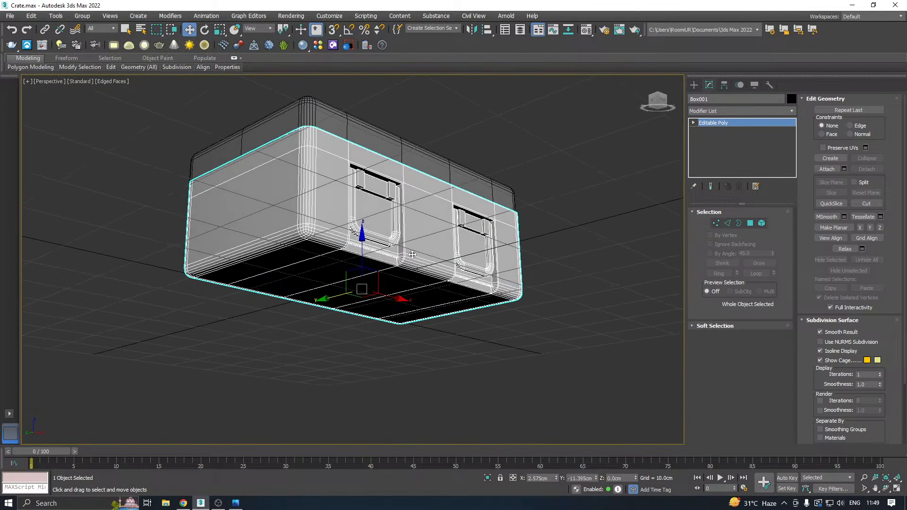
{"action": "scroll", "coordinate": [383, 225], "scroll_direction": "up", "scroll_amount": 5}
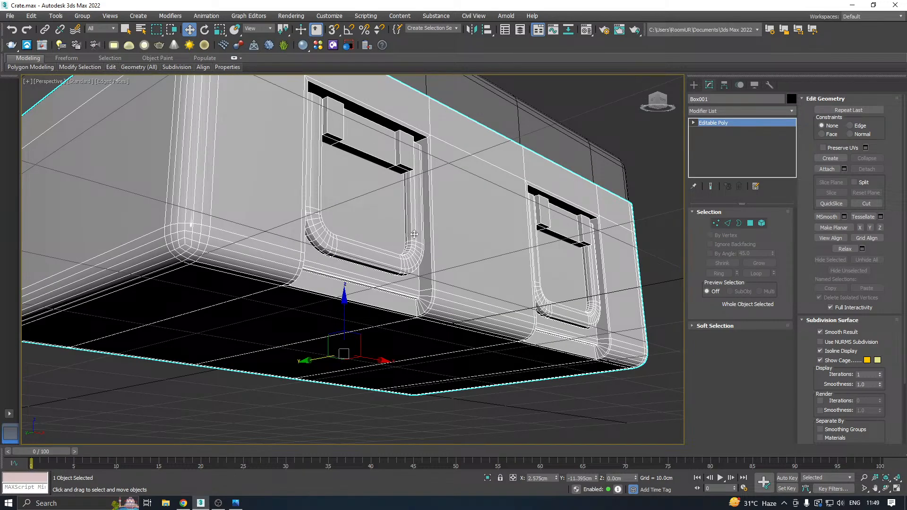
{"action": "scroll", "coordinate": [414, 234], "scroll_direction": "down", "scroll_amount": 4}
{"action": "middle_click_drag", "start_coordinate": [189, 203], "coordinate": [366, 272], "text": "alt"}
{"action": "middle_click_drag", "start_coordinate": [431, 279], "coordinate": [534, 286], "text": "alt"}
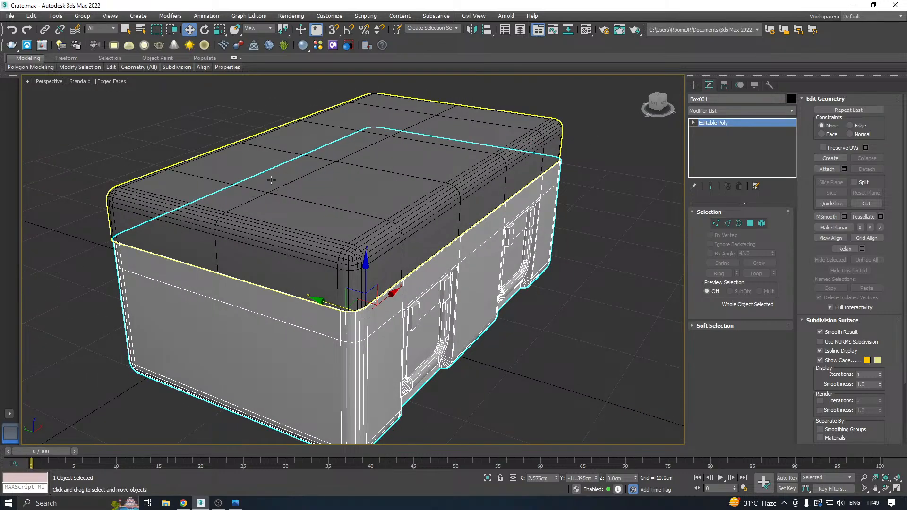
{"action": "scroll", "coordinate": [379, 169], "scroll_direction": "down", "scroll_amount": 6}
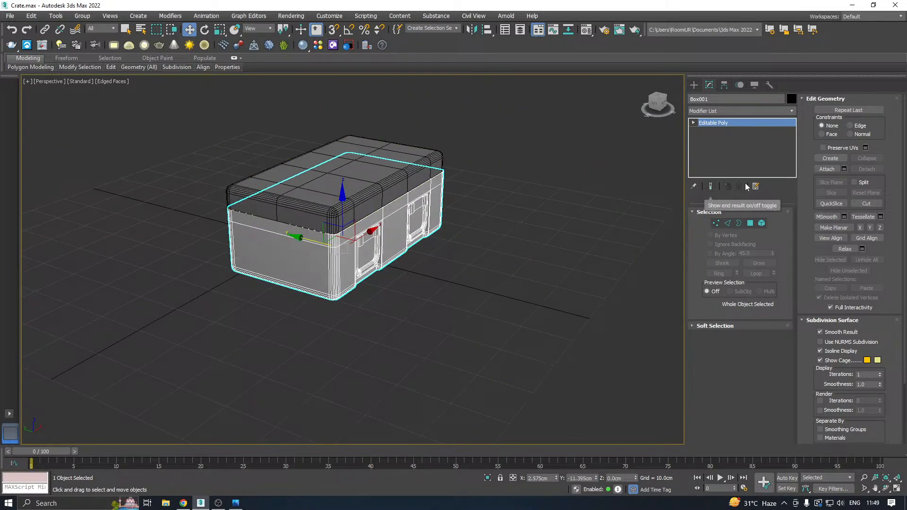
{"action": "middle_click_drag", "start_coordinate": [415, 196], "coordinate": [495, 224]}
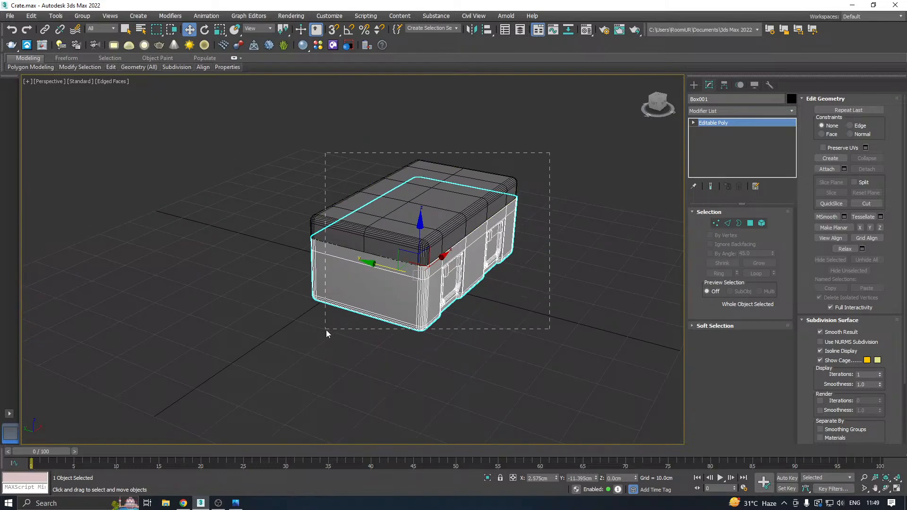
{"action": "left_click_drag", "start_coordinate": [326, 333], "coordinate": [261, 265]}
{"action": "left_click", "coordinate": [10, 15]}
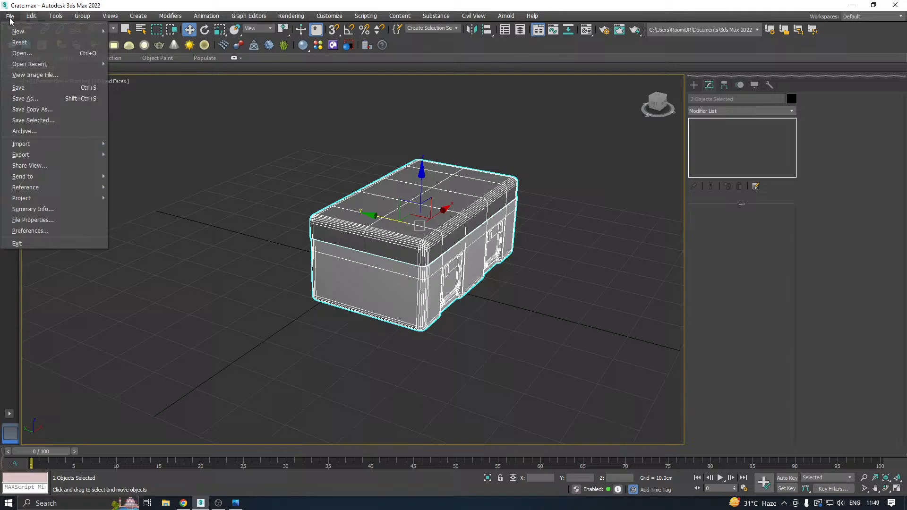
{"action": "left_click", "coordinate": [28, 109]}
{"action": "left_click", "coordinate": [428, 349]}
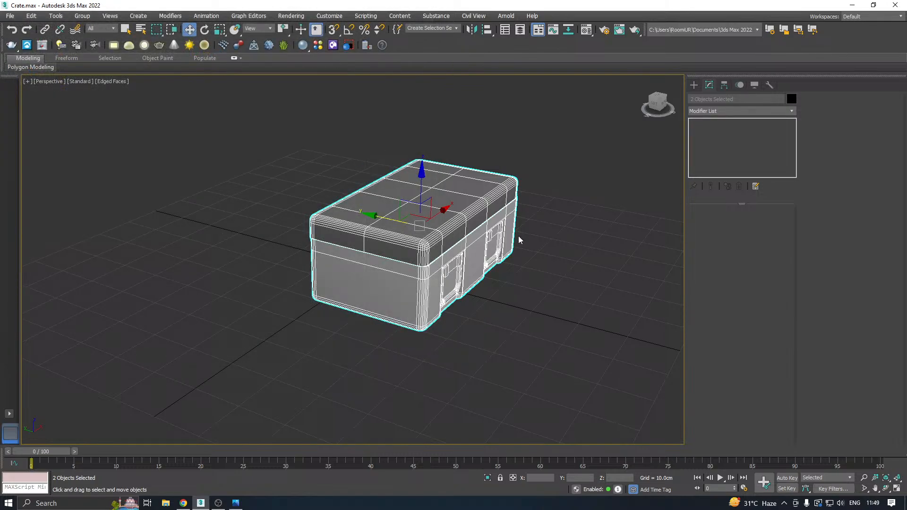
Attach the lid to the crate body so both form a single Editable Poly.
{"action": "left_click", "coordinate": [473, 245]}
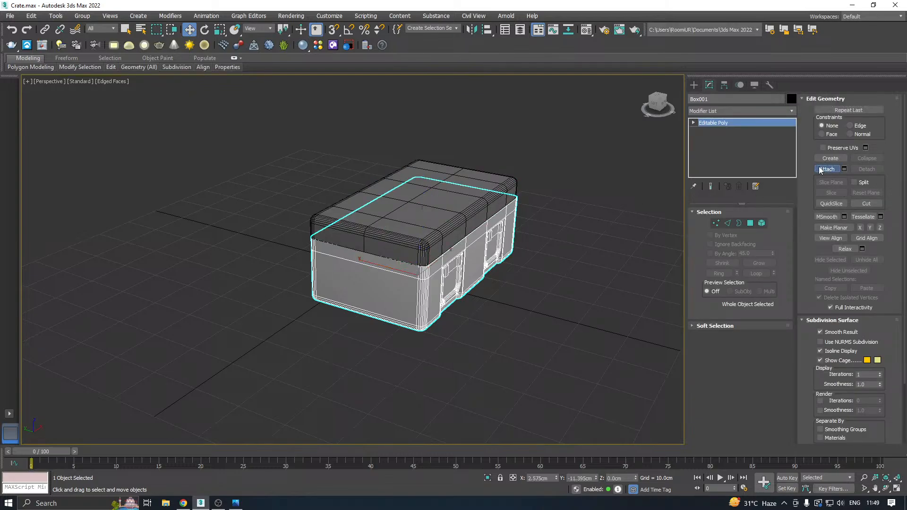
{"action": "left_click", "coordinate": [818, 168]}
{"action": "left_click", "coordinate": [421, 232]}
{"action": "left_click", "coordinate": [503, 243]}
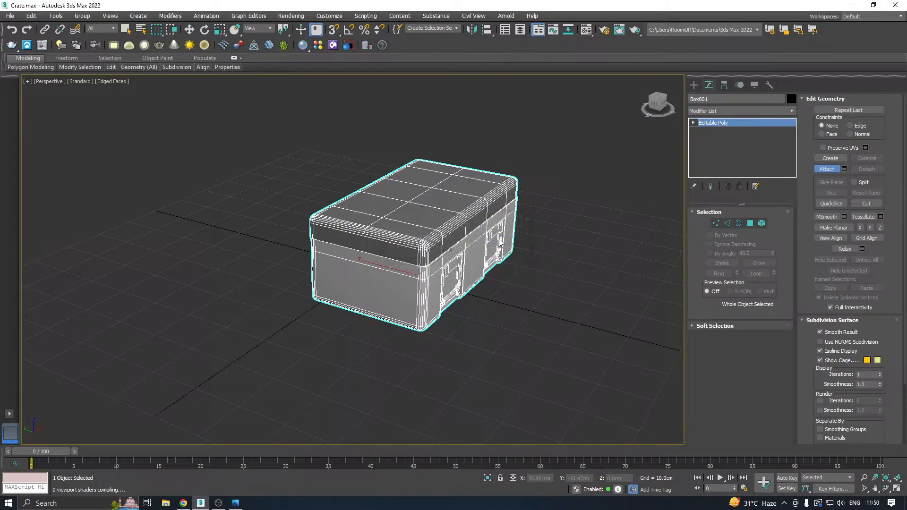
{"action": "key", "text": "w"}
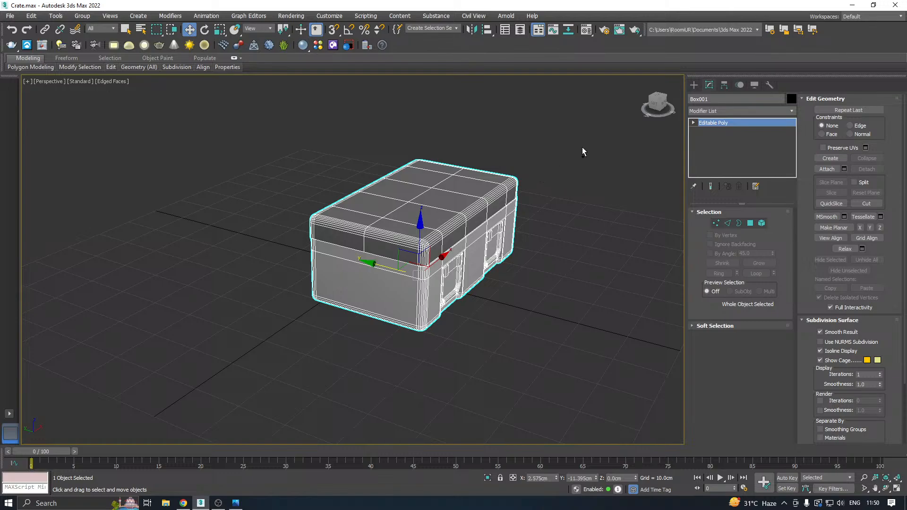
Center the combined crate's pivot on the object.
{"action": "left_click_drag", "start_coordinate": [658, 103], "coordinate": [792, 90]}
{"action": "left_click", "coordinate": [725, 84]}
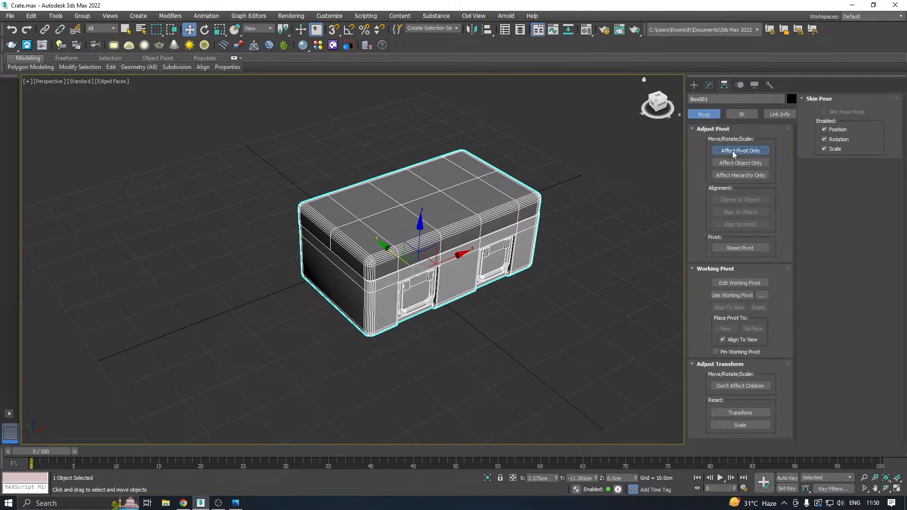
{"action": "left_click", "coordinate": [734, 151]}
{"action": "left_click", "coordinate": [740, 200]}
{"action": "left_click", "coordinate": [709, 85]}
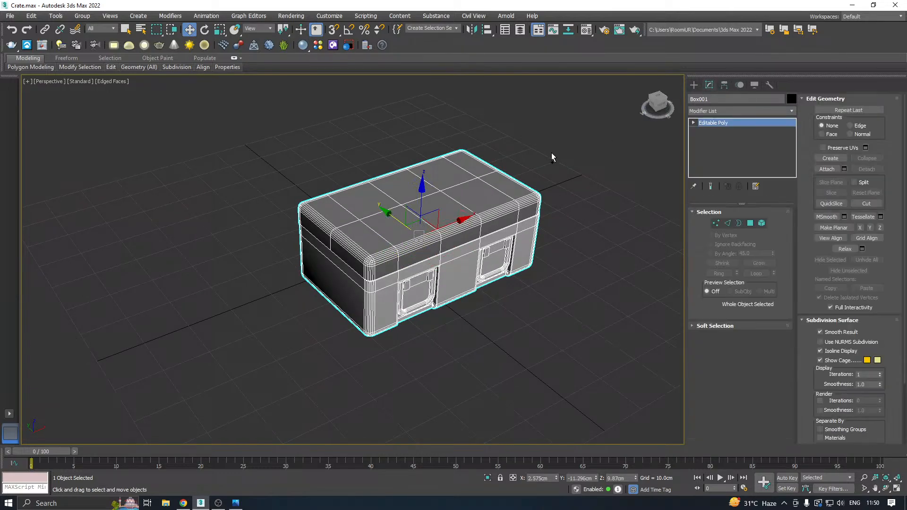
Snap the crate's pivot to its bottom front corner vertex and place the crate at X 0, Y 0, Z 0 cm.
{"action": "middle_click_drag", "start_coordinate": [552, 157], "coordinate": [596, 176], "text": "alt"}
{"action": "key", "text": "s"}
{"action": "left_click", "coordinate": [725, 85]}
{"action": "left_click", "coordinate": [739, 151]}
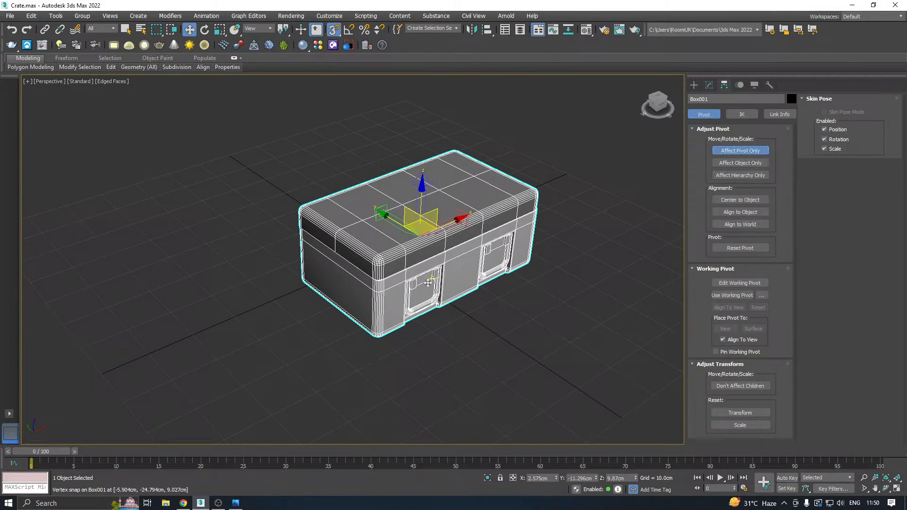
{"action": "left_click_drag", "start_coordinate": [428, 282], "coordinate": [402, 263]}
{"action": "left_click", "coordinate": [708, 85]}
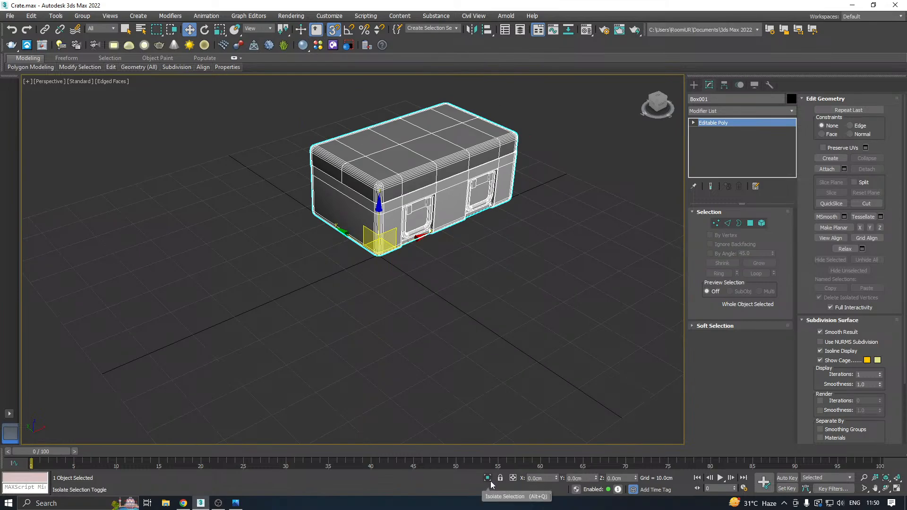
{"action": "key", "text": "s"}
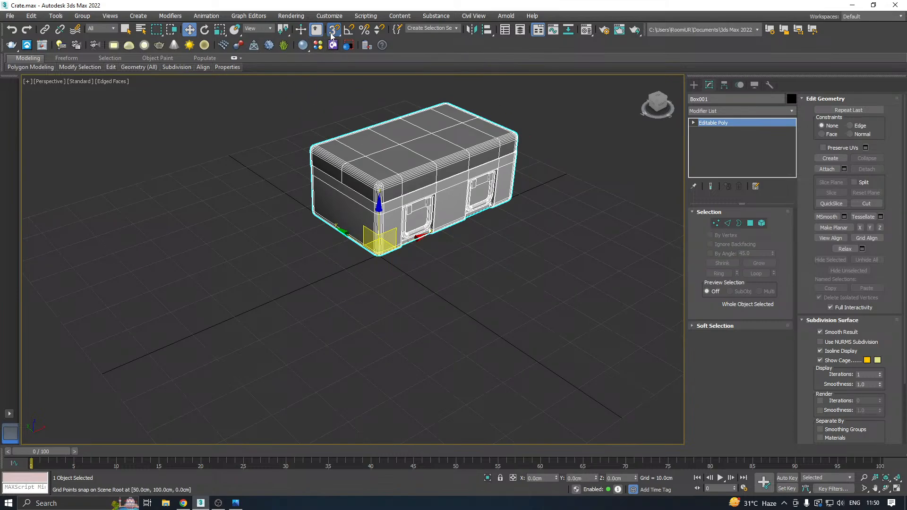
Clone the crate in place as an independent copy named High.
{"action": "left_click", "coordinate": [31, 16]}
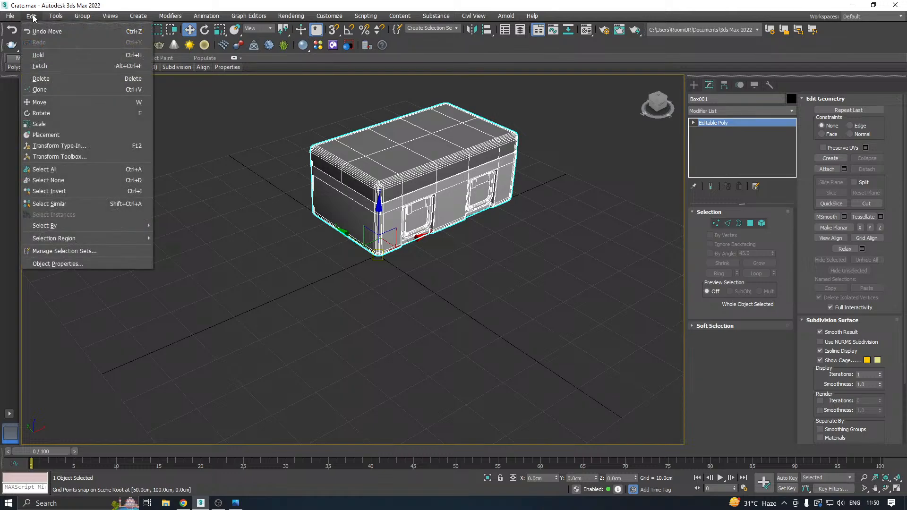
{"action": "left_click", "coordinate": [68, 94]}
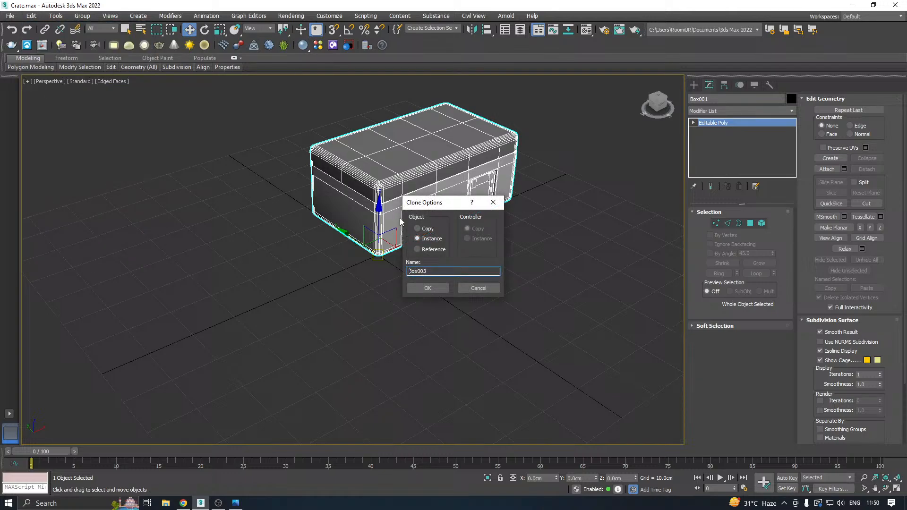
{"action": "left_click", "coordinate": [427, 229]}
{"action": "left_click_drag", "start_coordinate": [433, 271], "coordinate": [390, 269]}
{"action": "type", "text": "High"}
{"action": "left_click", "coordinate": [419, 290]}
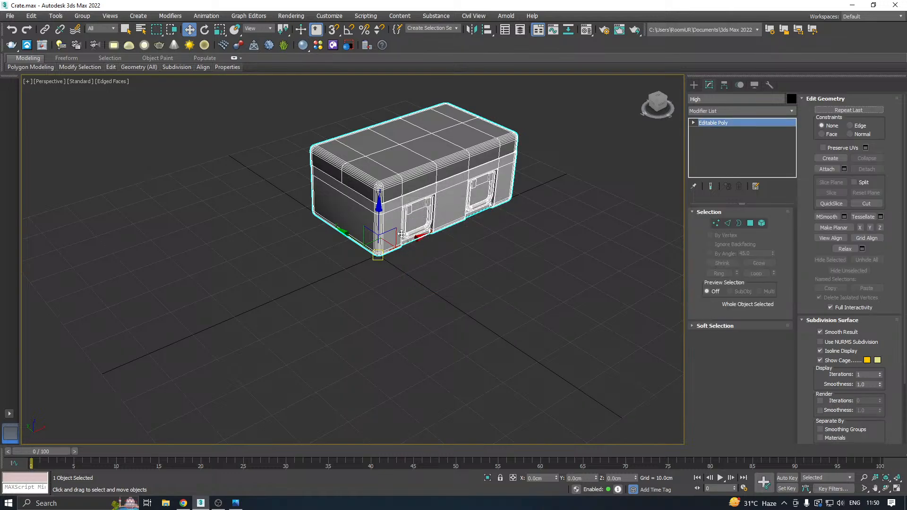
Hide the High copy and select the original crate.
{"action": "right_click", "coordinate": [411, 162]}
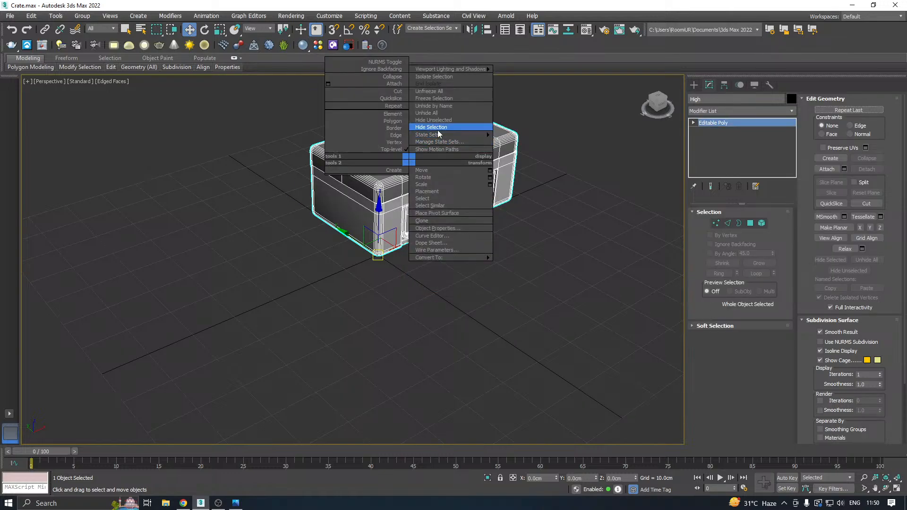
{"action": "left_click", "coordinate": [438, 134]}
{"action": "left_click", "coordinate": [400, 165]}
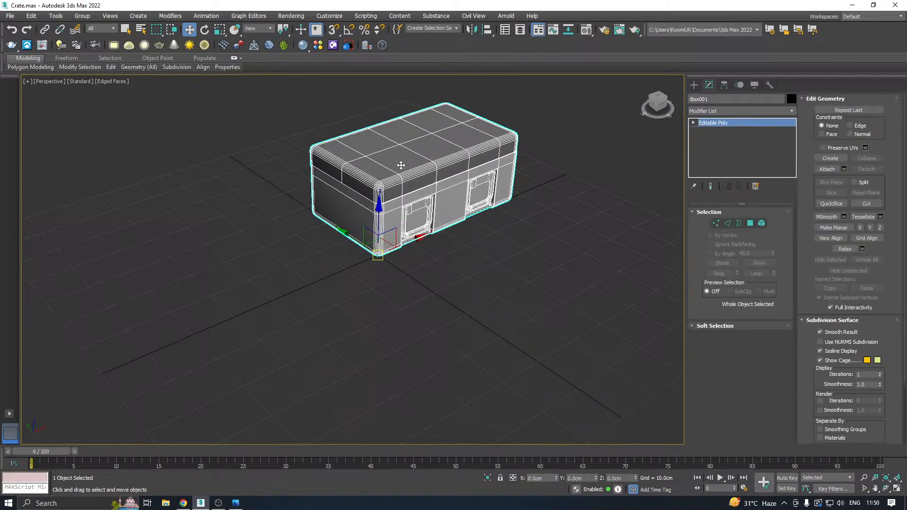
Save the scene and detach the crate's lid element as a separate object.
{"action": "scroll", "coordinate": [400, 165], "scroll_direction": "up", "scroll_amount": 5}
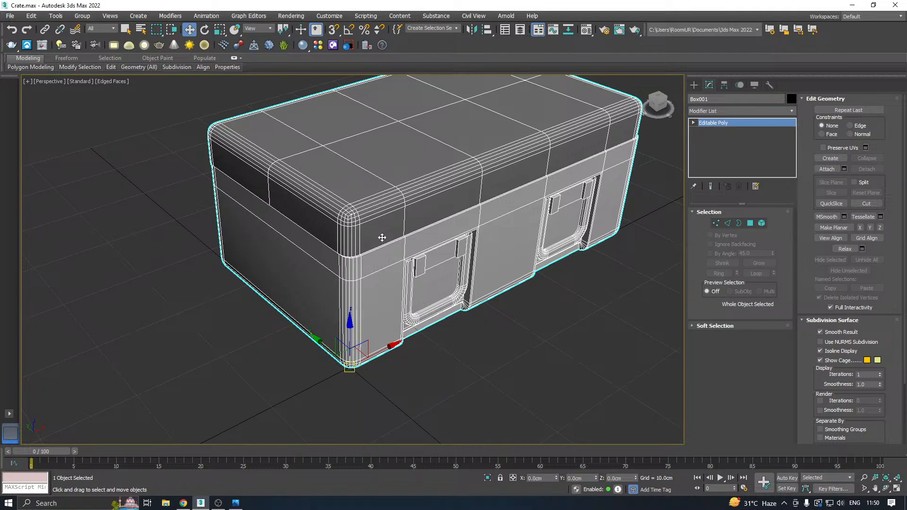
{"action": "middle_click_drag", "start_coordinate": [362, 240], "coordinate": [349, 255]}
{"action": "key", "text": "ctrl+s"}
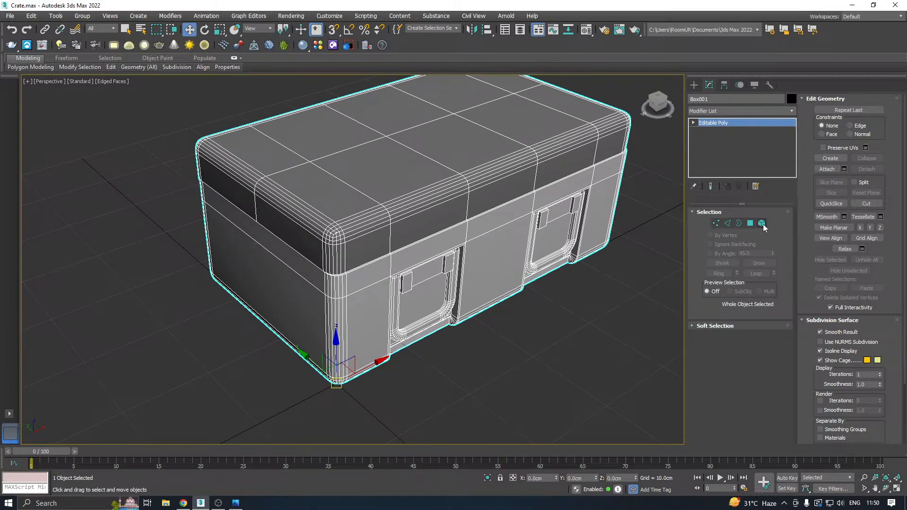
{"action": "left_click", "coordinate": [761, 223]}
{"action": "left_click", "coordinate": [382, 192]}
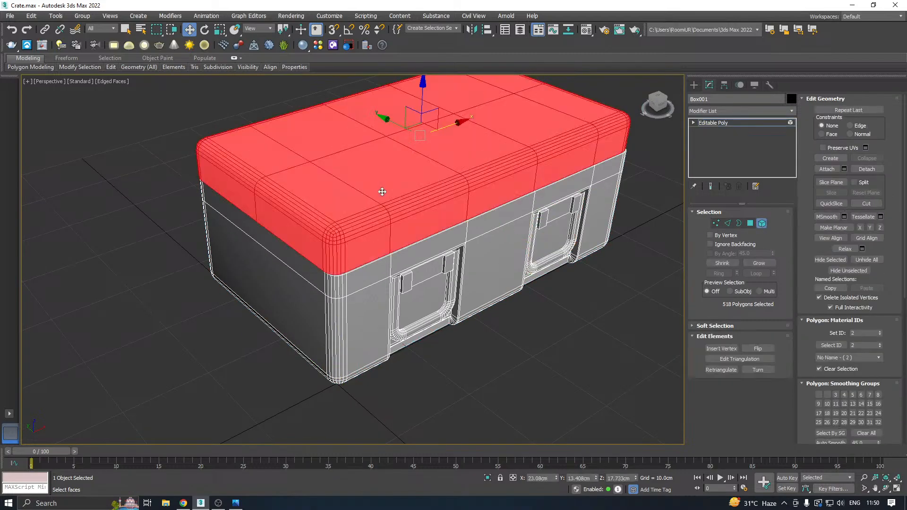
{"action": "left_click", "coordinate": [867, 170]}
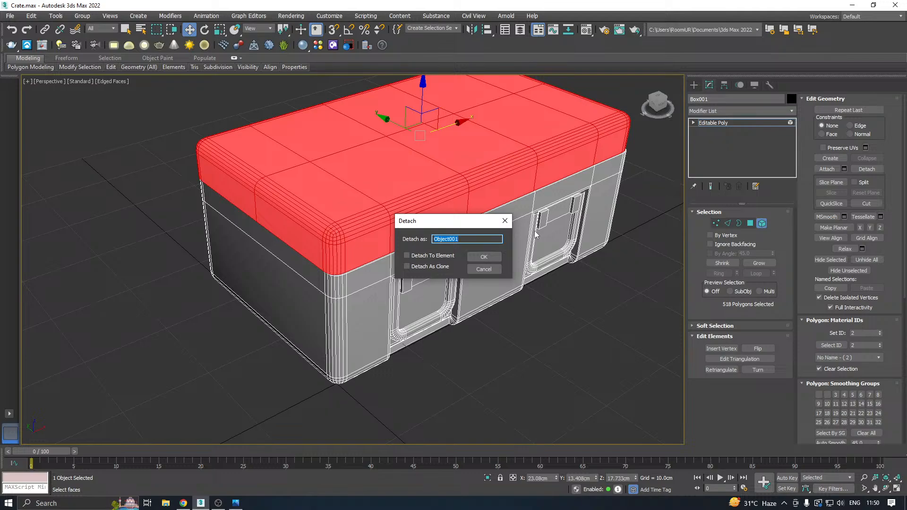
{"action": "left_click", "coordinate": [484, 257]}
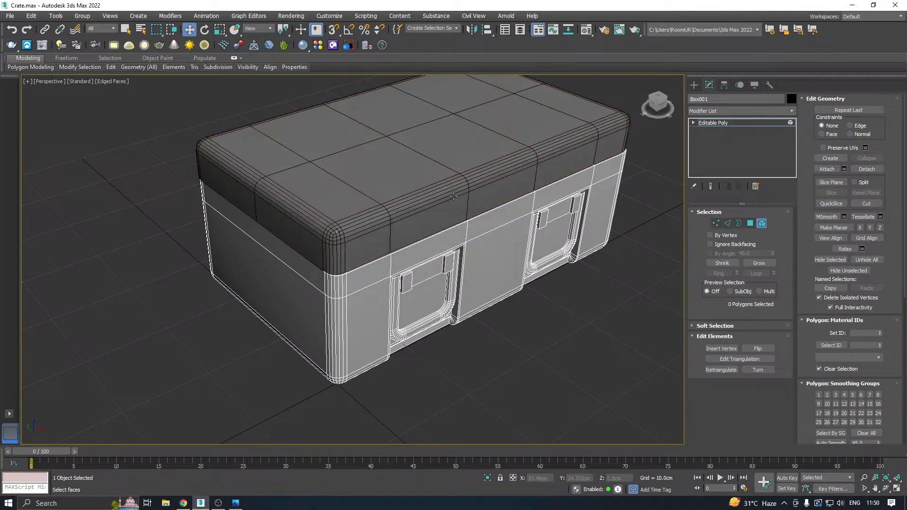
Isolate the detached lid and center its pivot on the object.
{"action": "left_click", "coordinate": [716, 123]}
{"action": "left_click", "coordinate": [362, 189]}
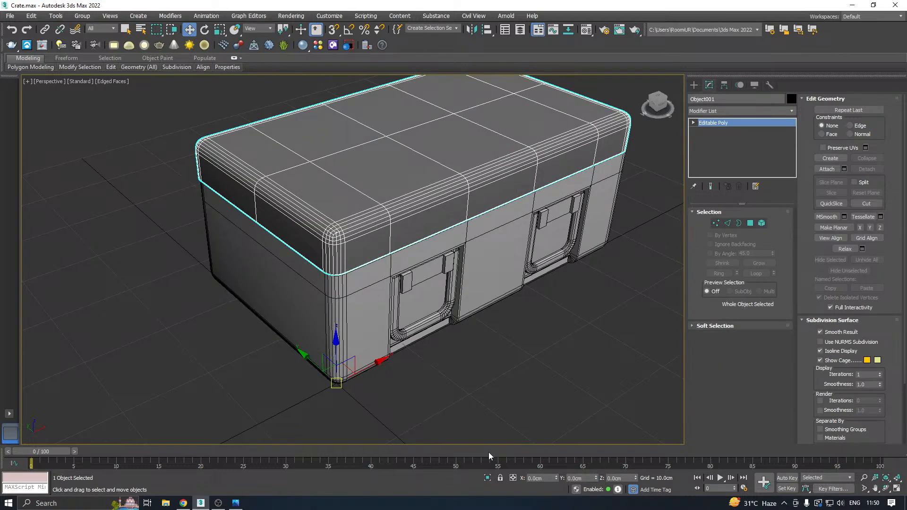
{"action": "left_click", "coordinate": [488, 478]}
{"action": "scroll", "coordinate": [420, 391], "scroll_direction": "up", "scroll_amount": 3}
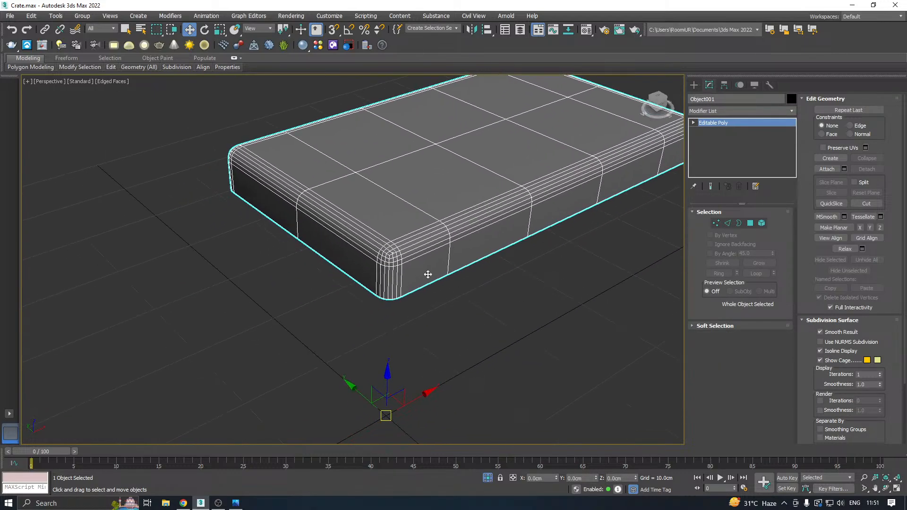
{"action": "left_click", "coordinate": [724, 85]}
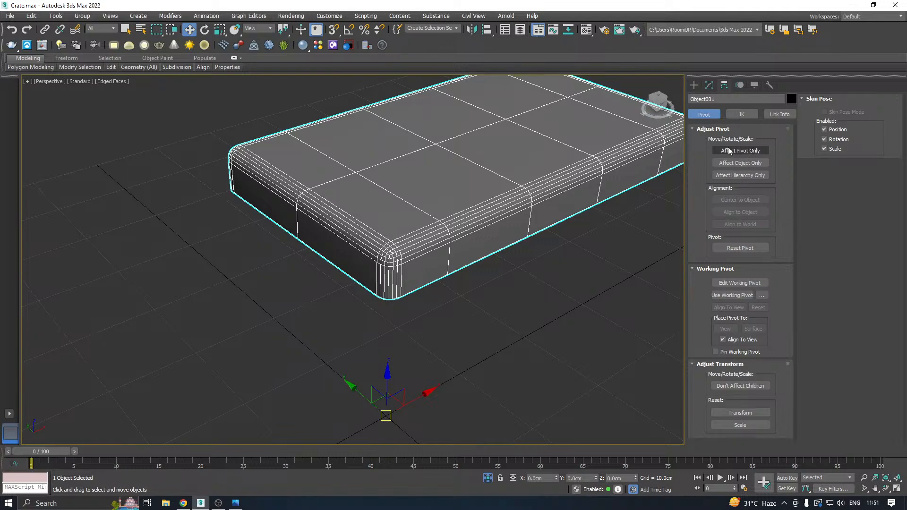
{"action": "left_click", "coordinate": [750, 150]}
{"action": "left_click", "coordinate": [744, 200]}
{"action": "left_click", "coordinate": [710, 85]}
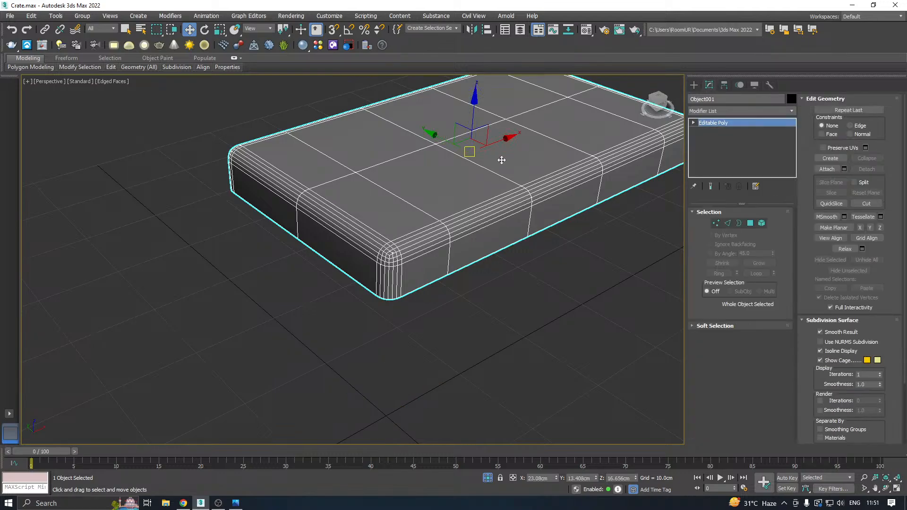
Add a Chamfer modifier to the lid with an amount of 0.06 cm, filtered to unsmoothed edges.
{"action": "middle_click_drag", "start_coordinate": [502, 159], "coordinate": [538, 117]}
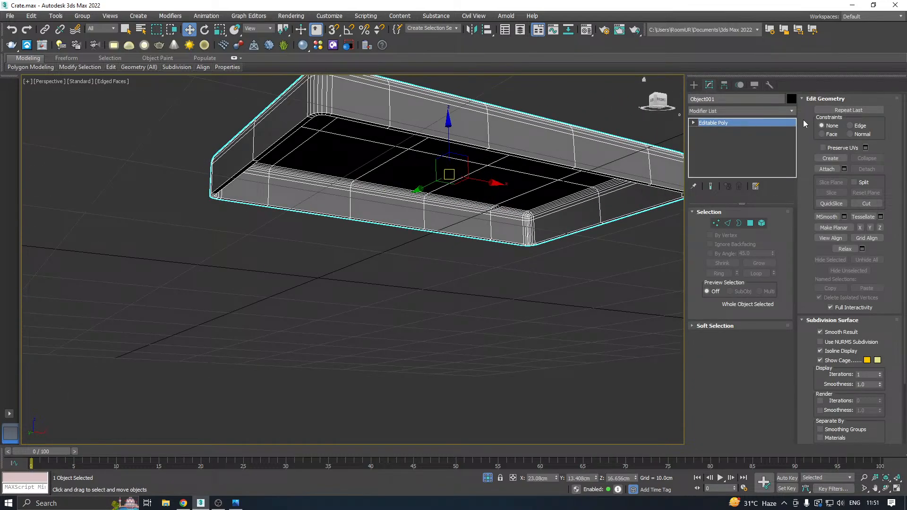
{"action": "left_click", "coordinate": [791, 111]}
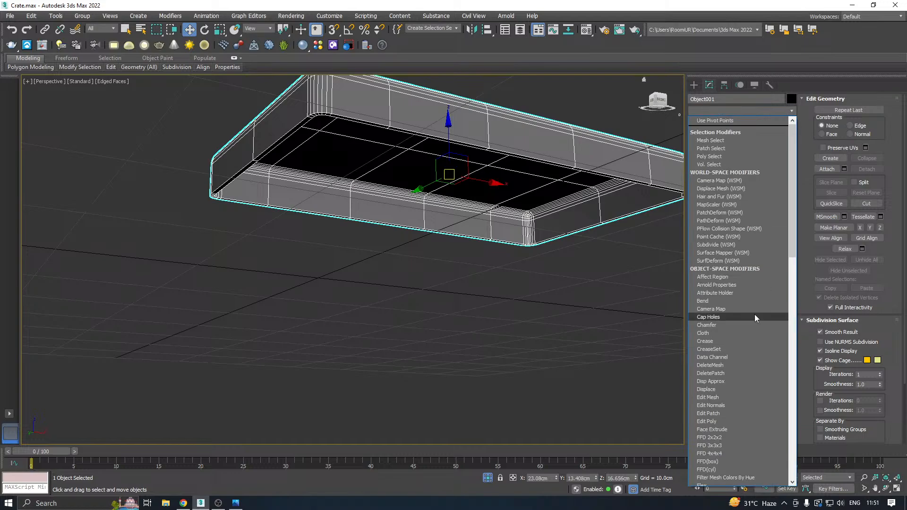
{"action": "left_click", "coordinate": [704, 325]}
{"action": "middle_click_drag", "start_coordinate": [477, 203], "coordinate": [494, 219], "text": "alt"}
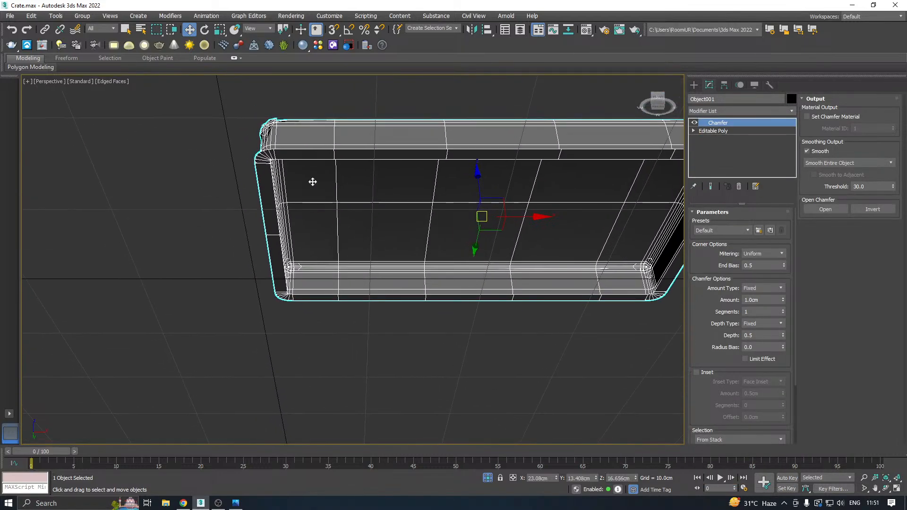
{"action": "scroll", "coordinate": [297, 166], "scroll_direction": "up", "scroll_amount": 3}
{"action": "left_click_drag", "start_coordinate": [783, 302], "coordinate": [786, 344]}
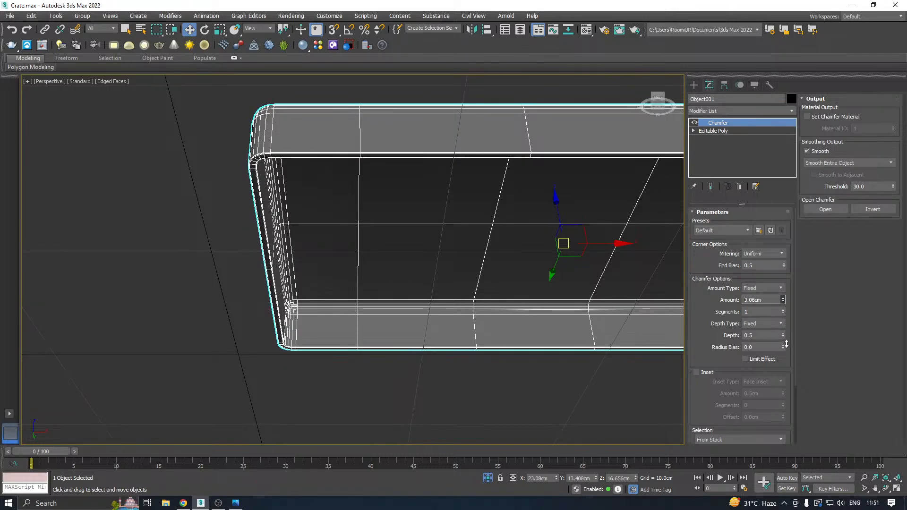
{"action": "scroll", "coordinate": [714, 352], "scroll_direction": "down", "scroll_amount": 3}
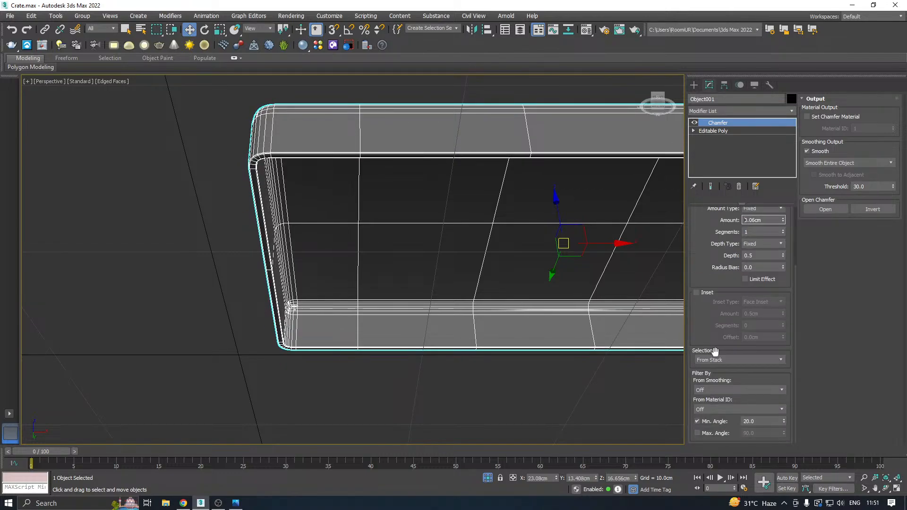
{"action": "left_click", "coordinate": [739, 390]}
{"action": "left_click", "coordinate": [711, 418]}
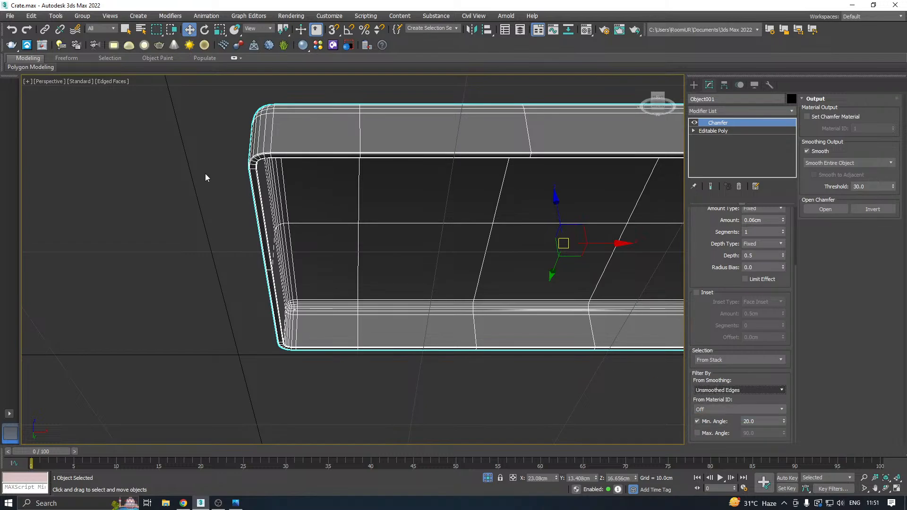
Set the lid's chamfer to 2 segments and an amount of 0.032 cm.
{"action": "scroll", "coordinate": [247, 157], "scroll_direction": "up", "scroll_amount": 5}
{"action": "scroll", "coordinate": [291, 162], "scroll_direction": "down", "scroll_amount": 2}
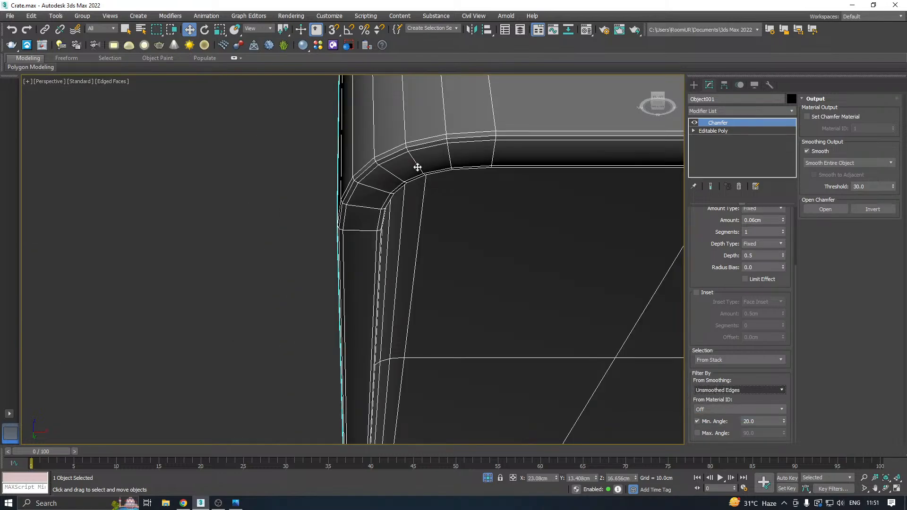
{"action": "left_click", "coordinate": [782, 230]}
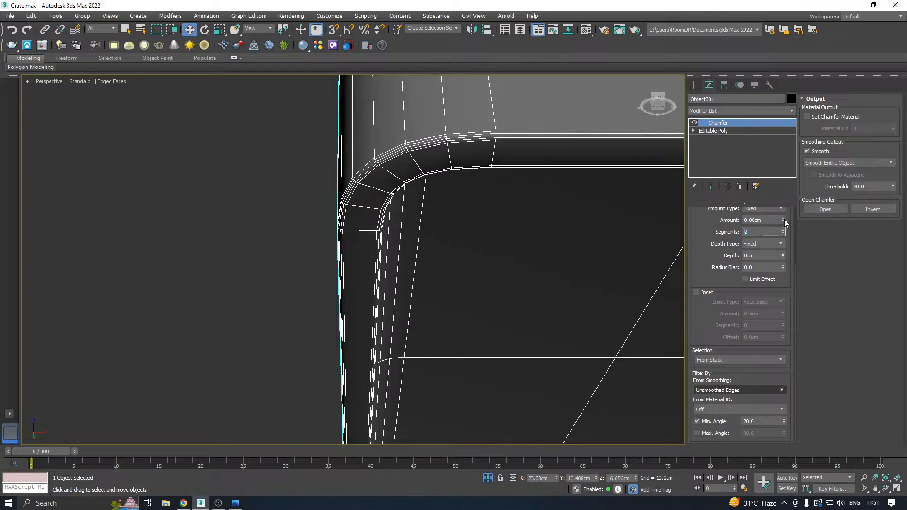
{"action": "left_click_drag", "start_coordinate": [784, 219], "coordinate": [785, 218]}
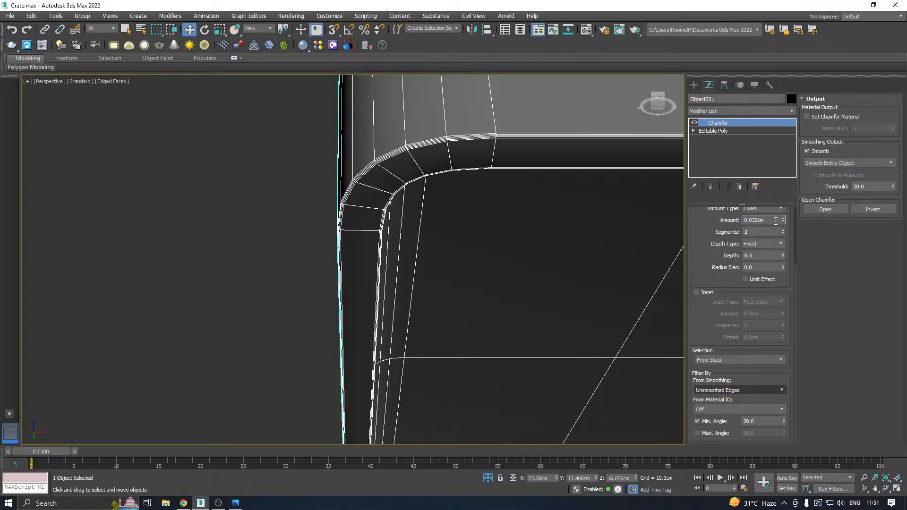
Add a TurboSmooth modifier with 2 iterations above the lid's chamfer.
{"action": "scroll", "coordinate": [306, 230], "scroll_direction": "down", "scroll_amount": 3}
{"action": "scroll", "coordinate": [493, 232], "scroll_direction": "down", "scroll_amount": 4}
{"action": "scroll", "coordinate": [493, 231], "scroll_direction": "down", "scroll_amount": 5}
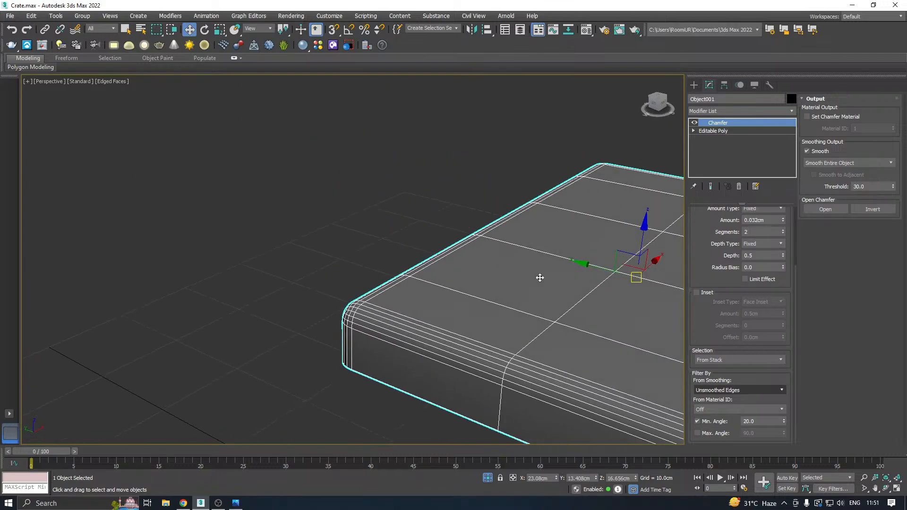
{"action": "left_click", "coordinate": [787, 113]}
{"action": "left_click_drag", "start_coordinate": [795, 142], "coordinate": [787, 390]}
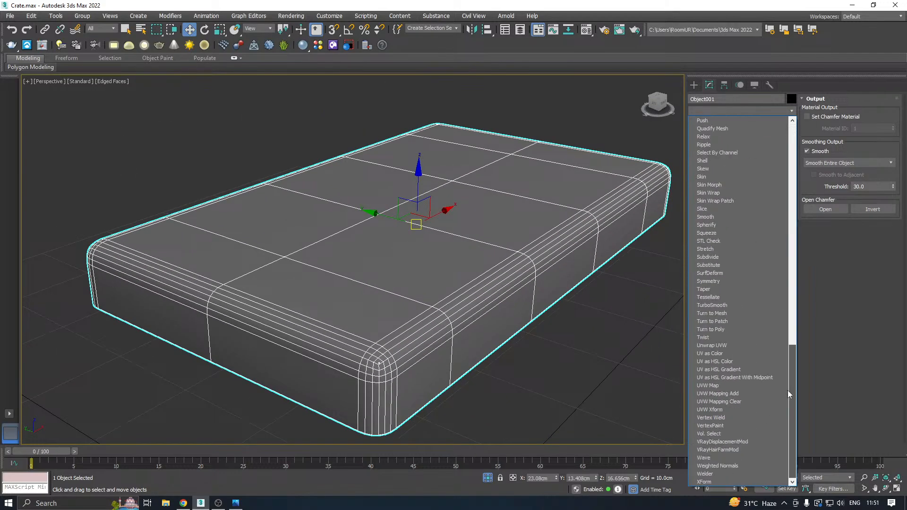
{"action": "left_click", "coordinate": [713, 305]}
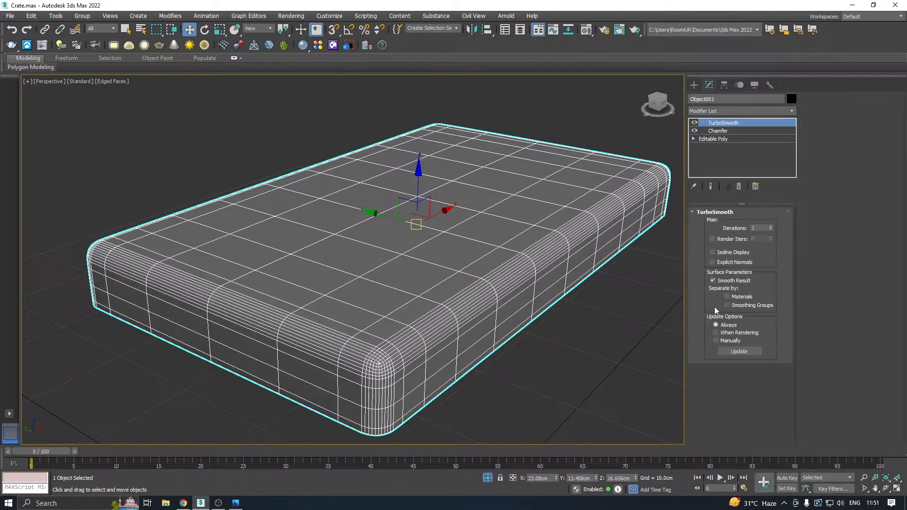
{"action": "left_click", "coordinate": [771, 226]}
{"action": "middle_click_drag", "start_coordinate": [529, 234], "coordinate": [477, 246], "text": "alt"}
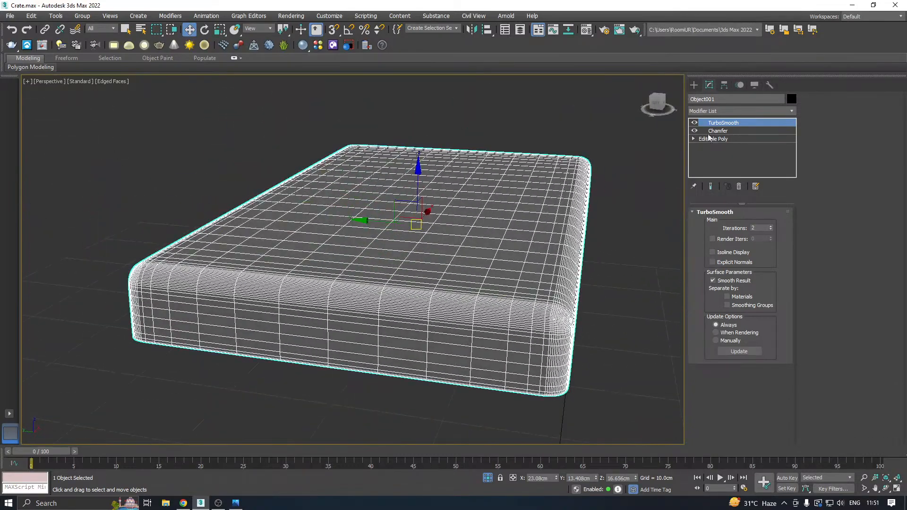
Turn off the TurboSmooth modifier and return to the lid's Editable Poly level.
{"action": "left_click", "coordinate": [695, 122]}
{"action": "middle_click_drag", "start_coordinate": [529, 156], "coordinate": [470, 205], "text": "alt"}
{"action": "scroll", "coordinate": [475, 175], "scroll_direction": "down", "scroll_amount": 4}
{"action": "left_click", "coordinate": [718, 140]}
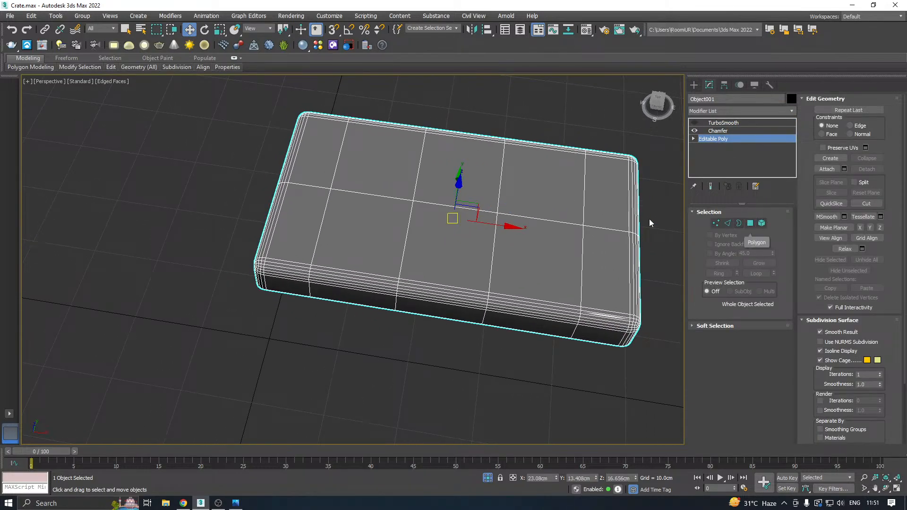
Connect the lengthwise edges of the lid's second section from the west end with 2 segments.
{"action": "middle_click_drag", "start_coordinate": [604, 217], "coordinate": [625, 215], "text": "alt"}
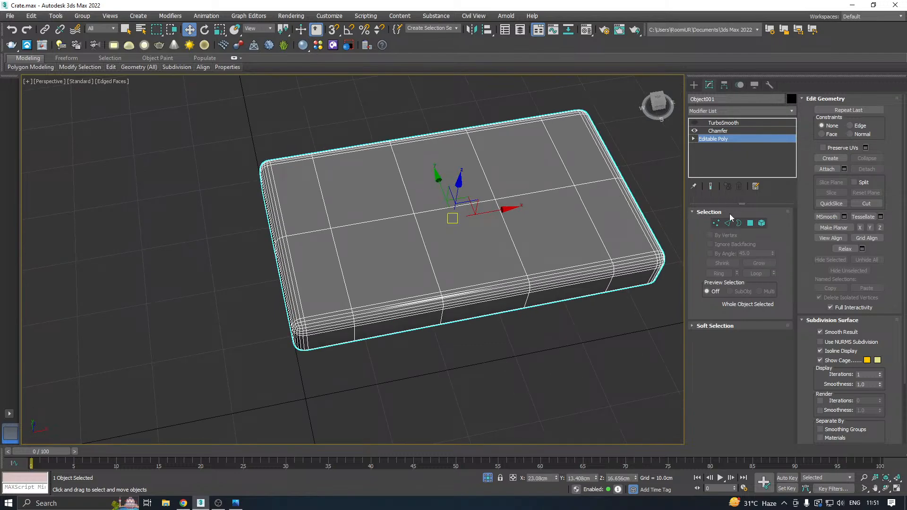
{"action": "left_click", "coordinate": [728, 224]}
{"action": "middle_click_drag", "start_coordinate": [470, 214], "coordinate": [351, 170], "text": "alt"}
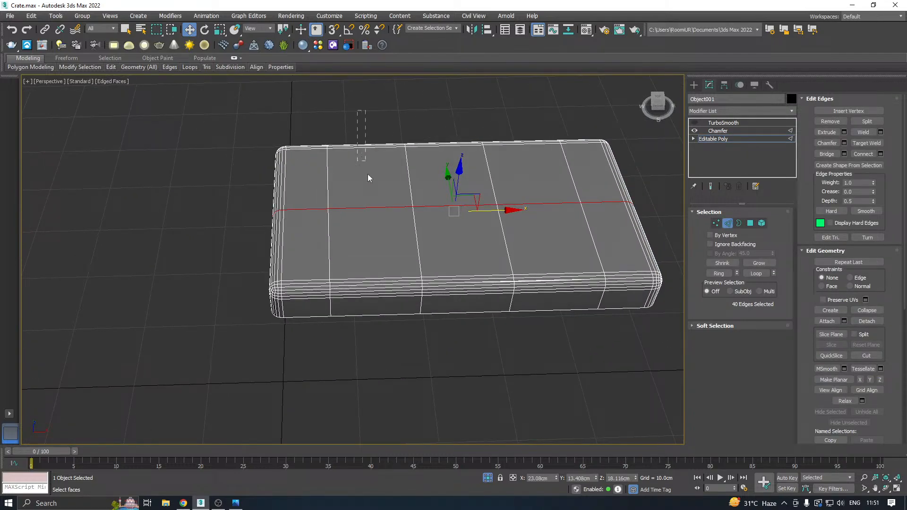
{"action": "left_click_drag", "start_coordinate": [369, 177], "coordinate": [378, 399]}
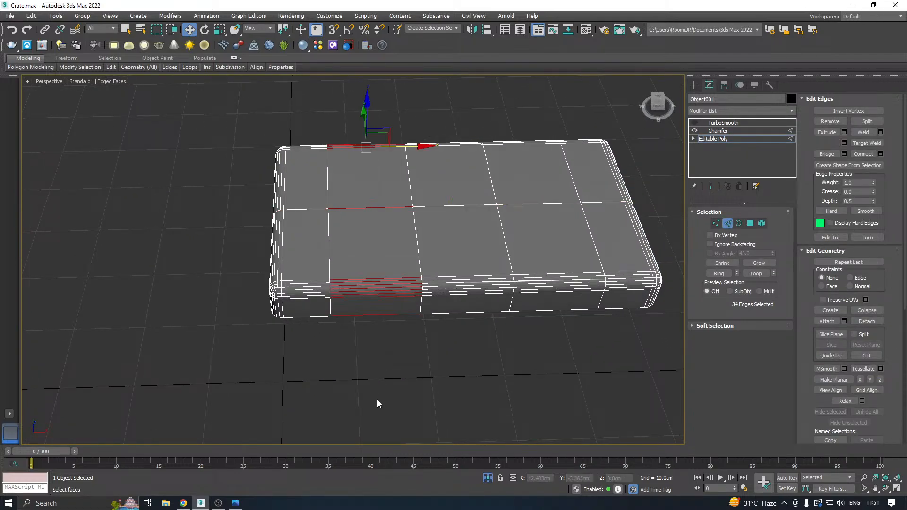
{"action": "left_click", "coordinate": [881, 154]}
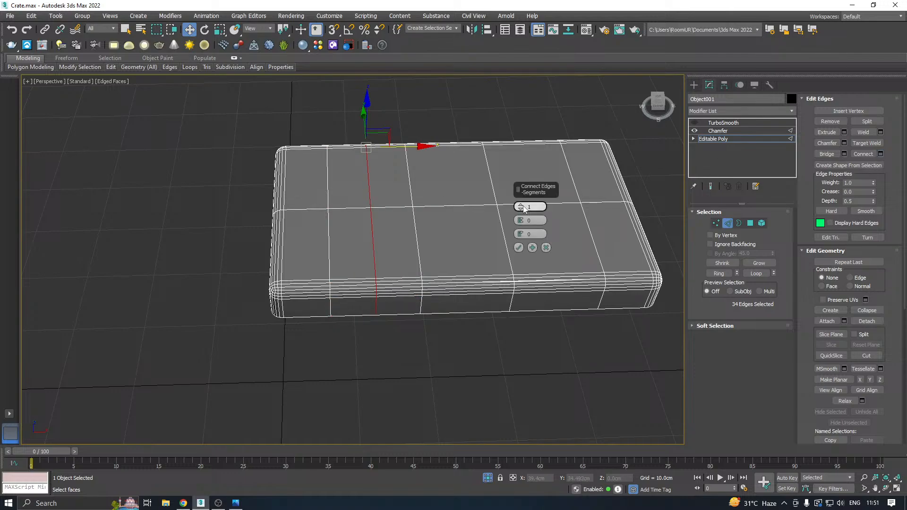
{"action": "left_click_drag", "start_coordinate": [521, 209], "coordinate": [522, 204]}
{"action": "left_click", "coordinate": [518, 247]}
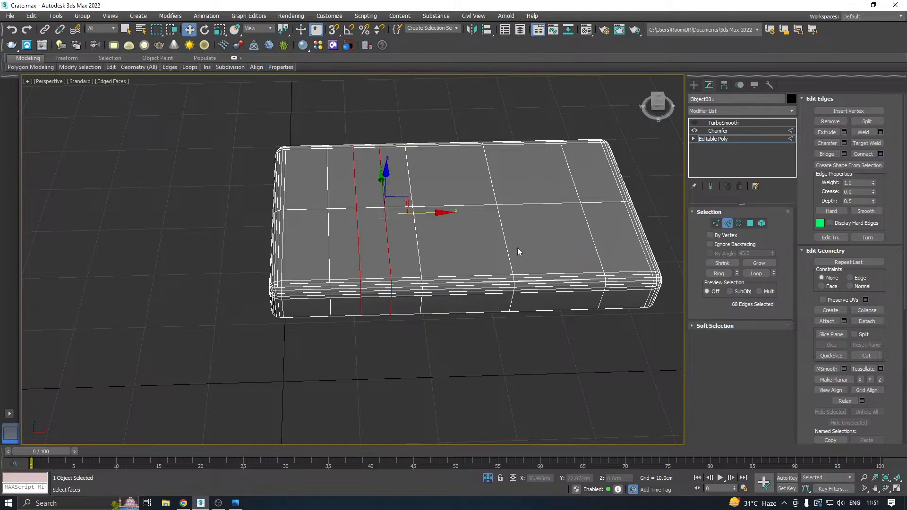
Connect the lengthwise edges of the lid's next two sections with the same 2 segments each.
{"action": "middle_click_drag", "start_coordinate": [519, 251], "coordinate": [460, 184], "text": "alt"}
{"action": "left_click_drag", "start_coordinate": [460, 136], "coordinate": [454, 432]}
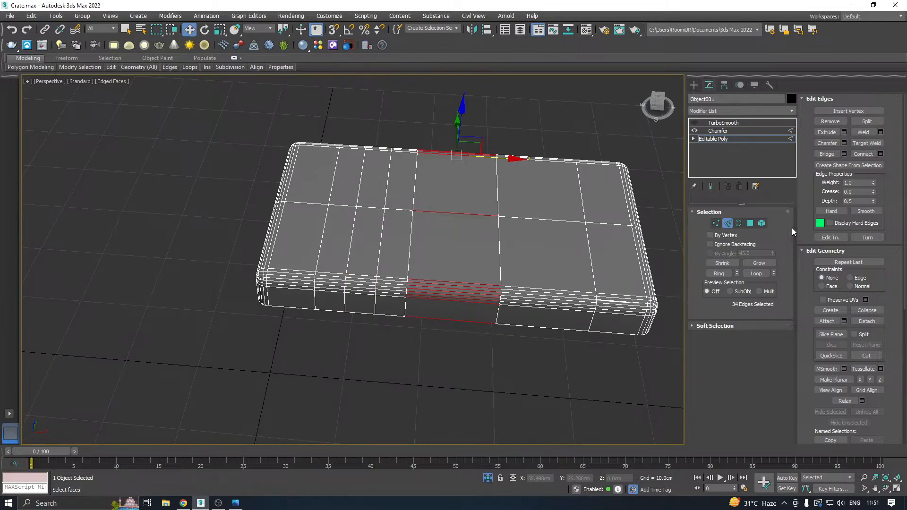
{"action": "left_click", "coordinate": [861, 156]}
{"action": "left_click_drag", "start_coordinate": [542, 134], "coordinate": [525, 413]}
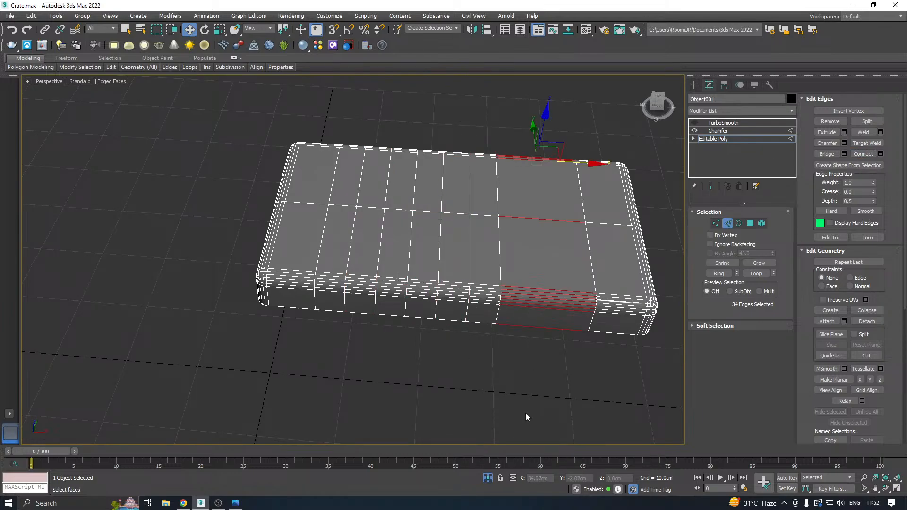
{"action": "left_click", "coordinate": [861, 156]}
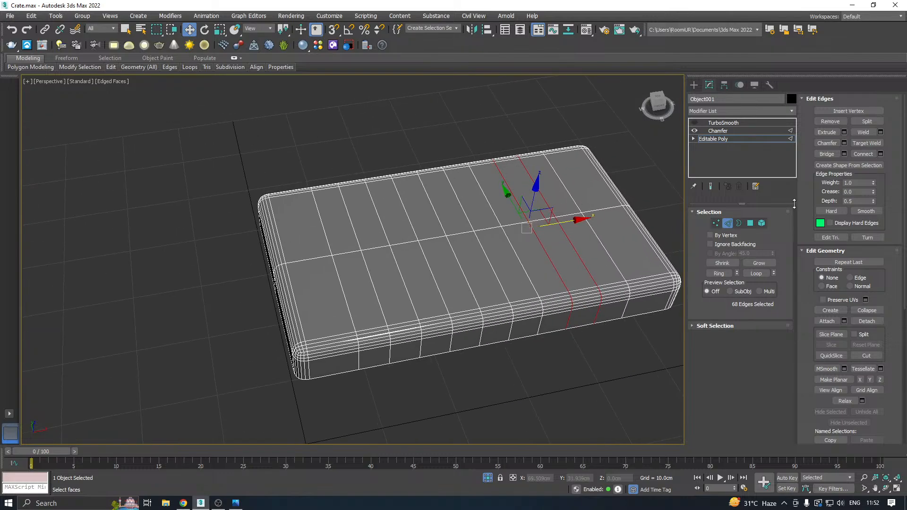
Inset the six top polygons forming the lid's three crosswise strips by 1.0 cm as a group.
{"action": "left_click", "coordinate": [753, 224]}
{"action": "left_click", "coordinate": [570, 255]}
{"action": "left_click", "coordinate": [541, 205], "text": "ctrl"}
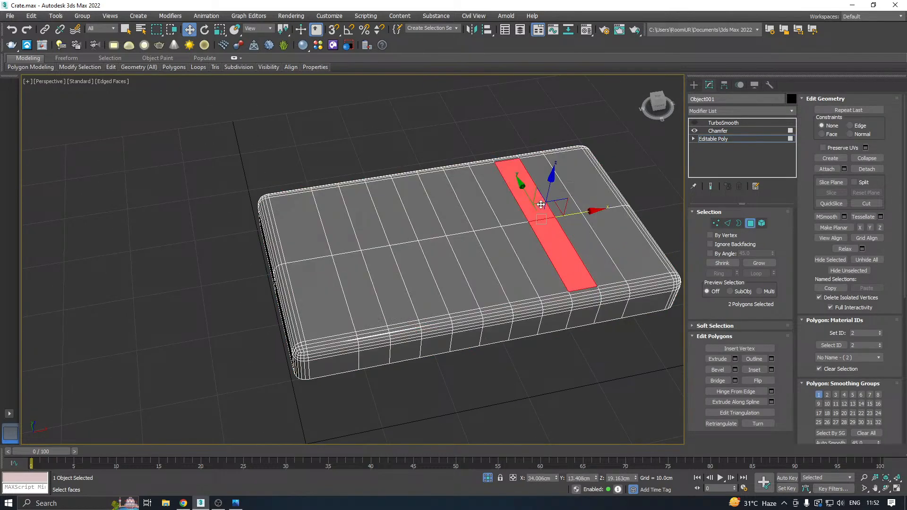
{"action": "left_click", "coordinate": [484, 264], "text": "ctrl"}
{"action": "left_click", "coordinate": [453, 213], "text": "ctrl"}
{"action": "left_click", "coordinate": [384, 275], "text": "ctrl"}
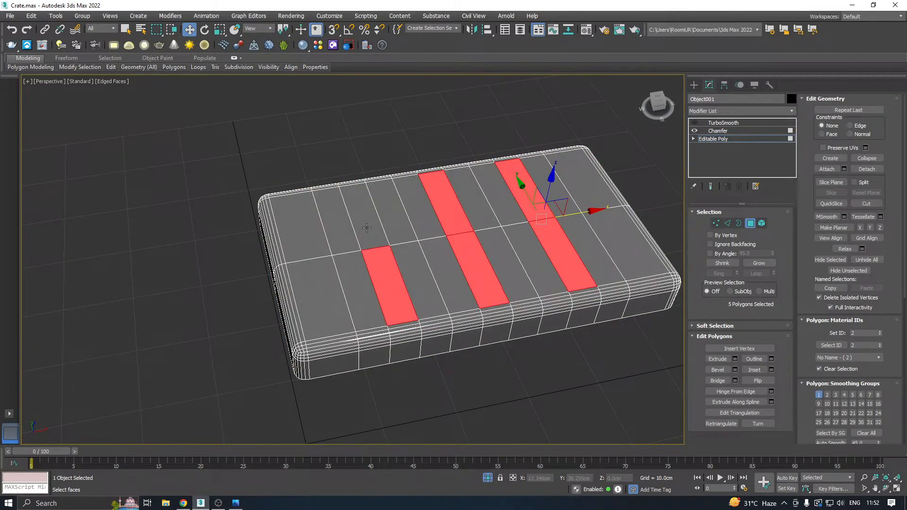
{"action": "left_click", "coordinate": [366, 227], "text": "ctrl"}
{"action": "scroll", "coordinate": [387, 251], "scroll_direction": "up", "scroll_amount": 4}
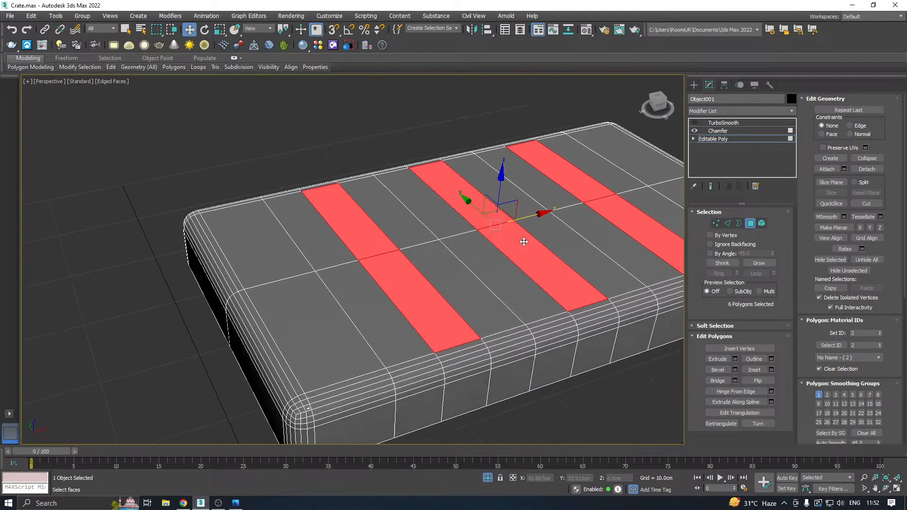
{"action": "left_click", "coordinate": [771, 370]}
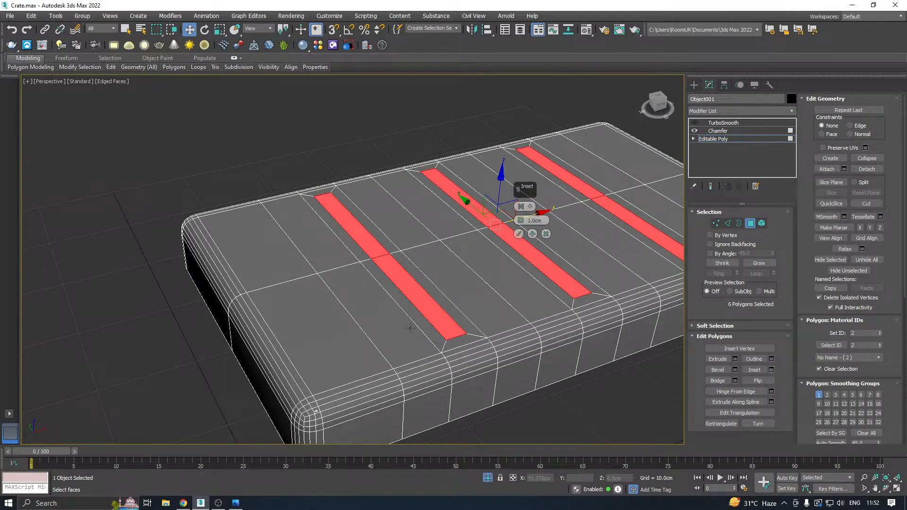
{"action": "left_click", "coordinate": [518, 234]}
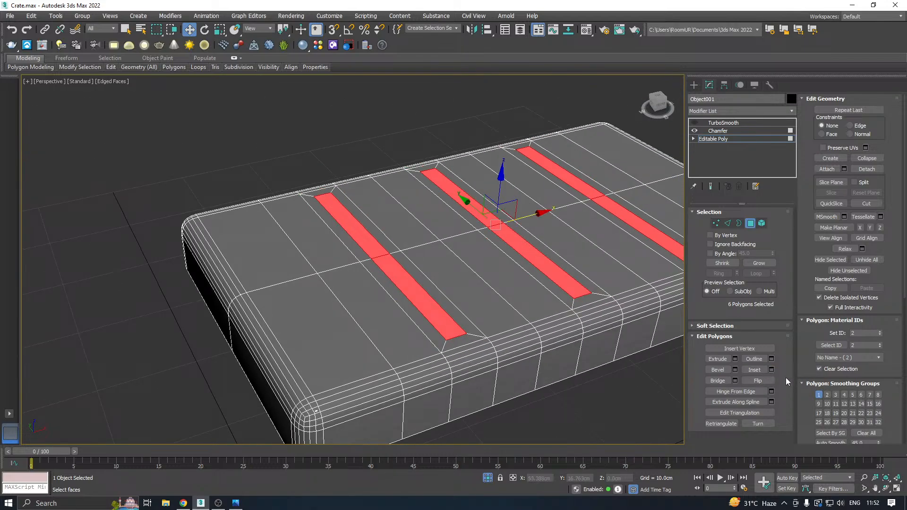
{"action": "left_click", "coordinate": [737, 360]}
{"action": "left_click", "coordinate": [546, 235]}
{"action": "middle_click_drag", "start_coordinate": [509, 335], "coordinate": [410, 342]}
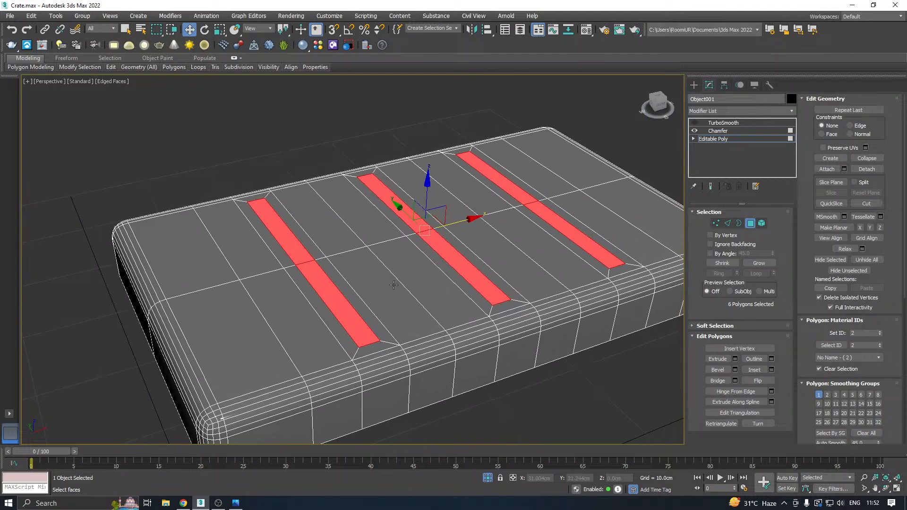
{"action": "middle_click_drag", "start_coordinate": [435, 297], "coordinate": [454, 319], "text": "alt"}
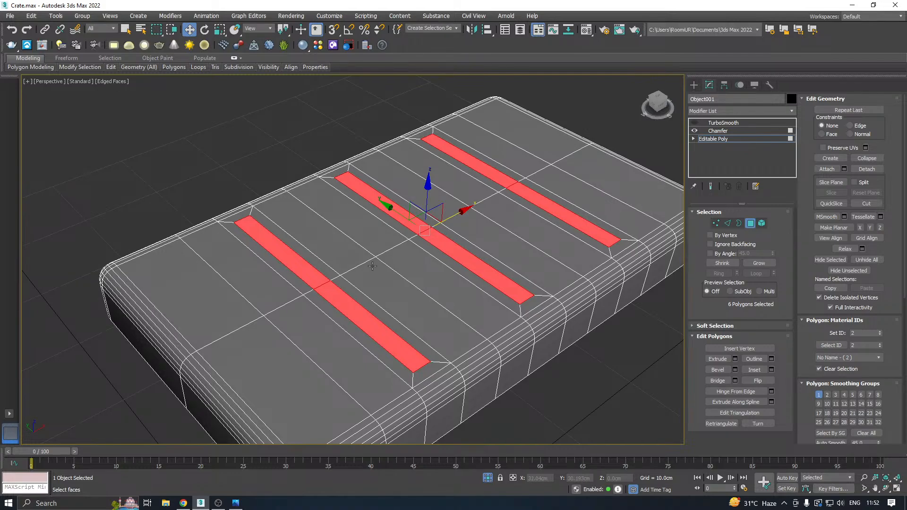
{"action": "middle_click_drag", "start_coordinate": [373, 266], "coordinate": [403, 261], "text": "alt"}
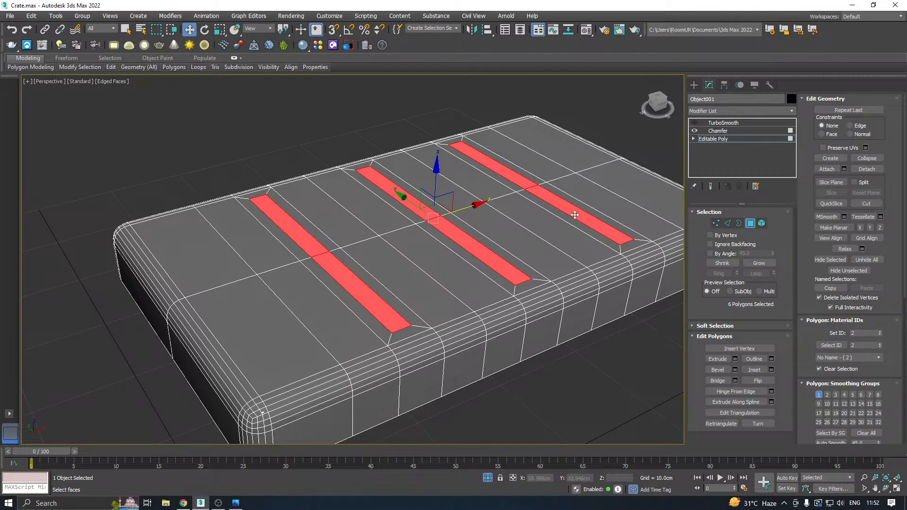
Bevel the three inset strips into raised ribs with a height of 0.752 cm and an outline of -0.291 cm.
{"action": "left_click", "coordinate": [295, 238]}
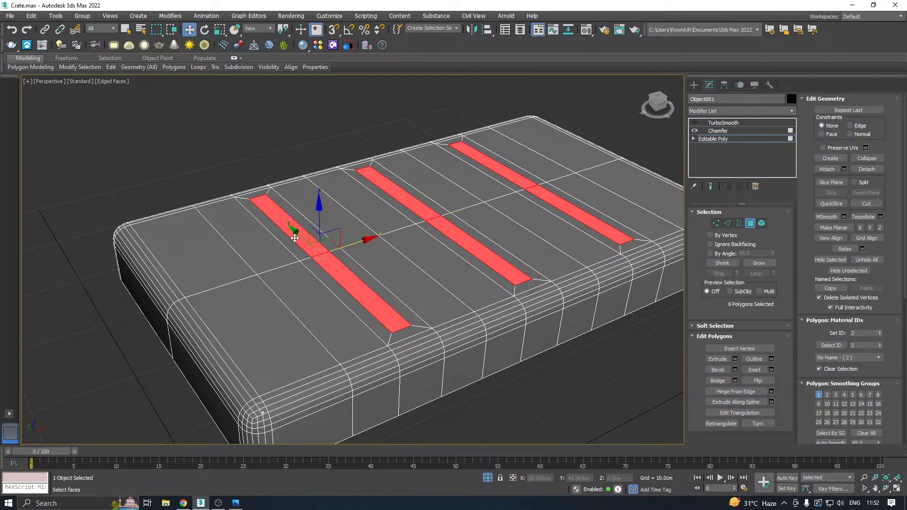
{"action": "left_click", "coordinate": [736, 370]}
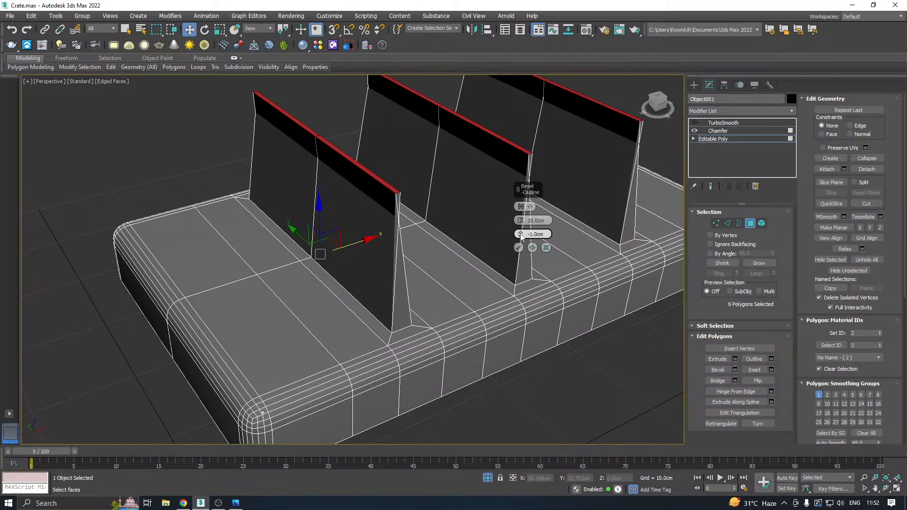
{"action": "left_click_drag", "start_coordinate": [520, 236], "coordinate": [503, 385]}
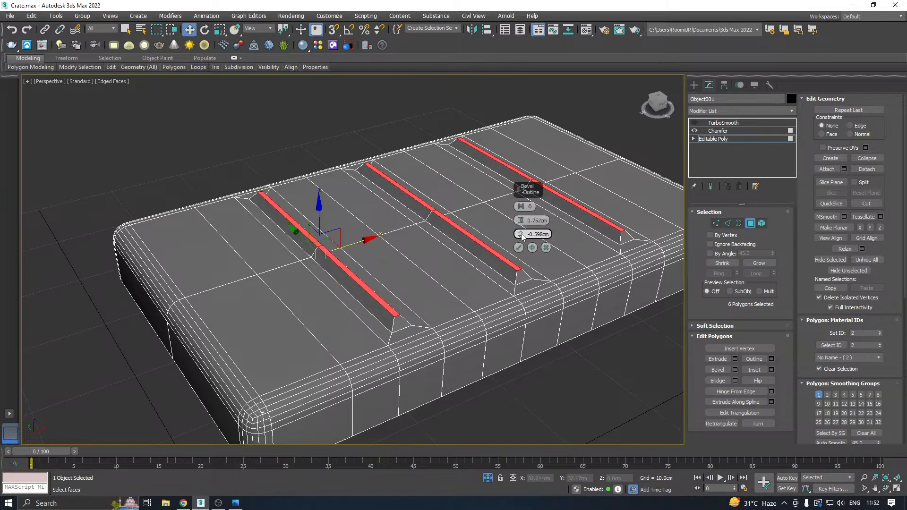
{"action": "left_click_drag", "start_coordinate": [521, 235], "coordinate": [518, 221]}
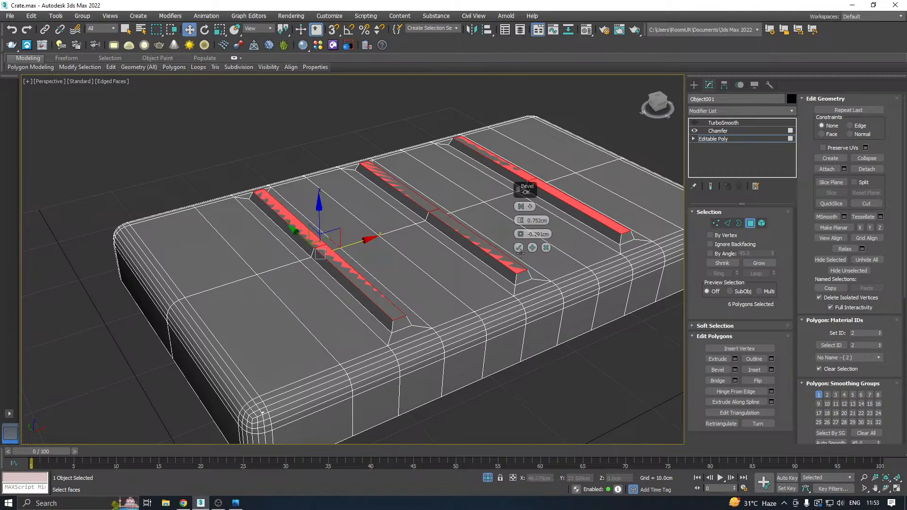
{"action": "left_click", "coordinate": [519, 248]}
Examine the profile of the raised ribs on the lid and check them against the reference image.
{"action": "scroll", "coordinate": [354, 285], "scroll_direction": "down", "scroll_amount": 2}
{"action": "middle_click_drag", "start_coordinate": [453, 272], "coordinate": [464, 229], "text": "alt"}
{"action": "scroll", "coordinate": [426, 257], "scroll_direction": "down", "scroll_amount": 2}
{"action": "scroll", "coordinate": [383, 308], "scroll_direction": "up", "scroll_amount": 2}
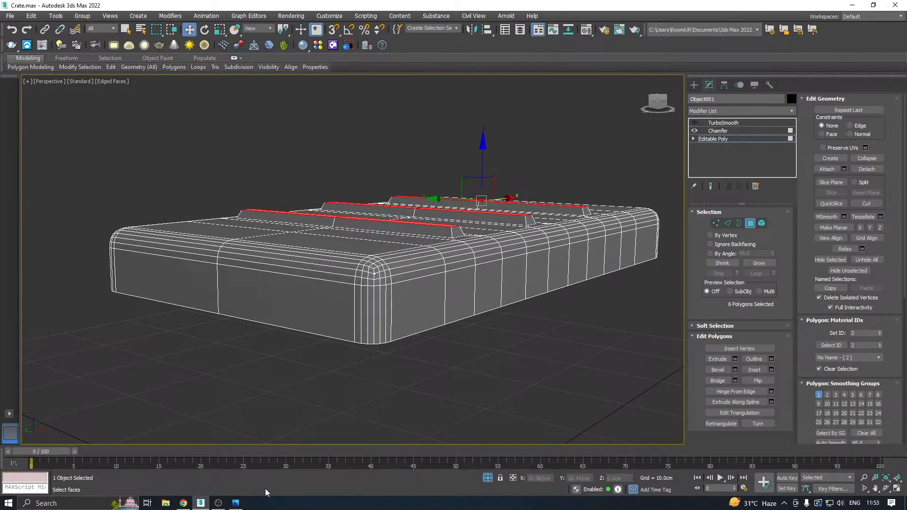
{"action": "left_click", "coordinate": [236, 501]}
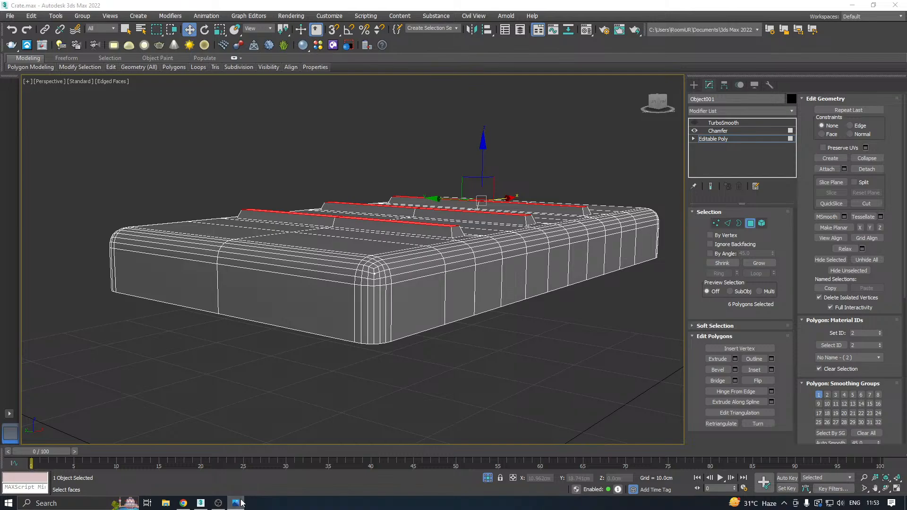
{"action": "left_click", "coordinate": [239, 502]}
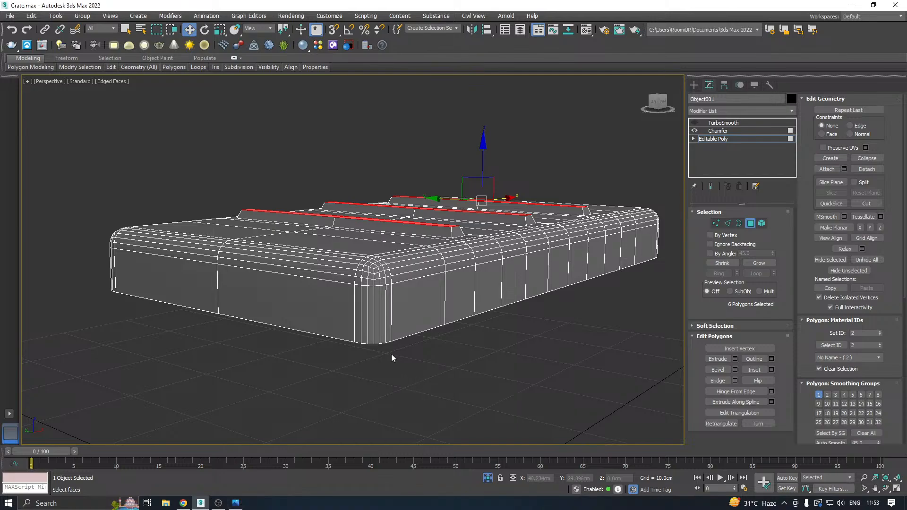
{"action": "middle_click_drag", "start_coordinate": [392, 353], "coordinate": [439, 344], "text": "alt"}
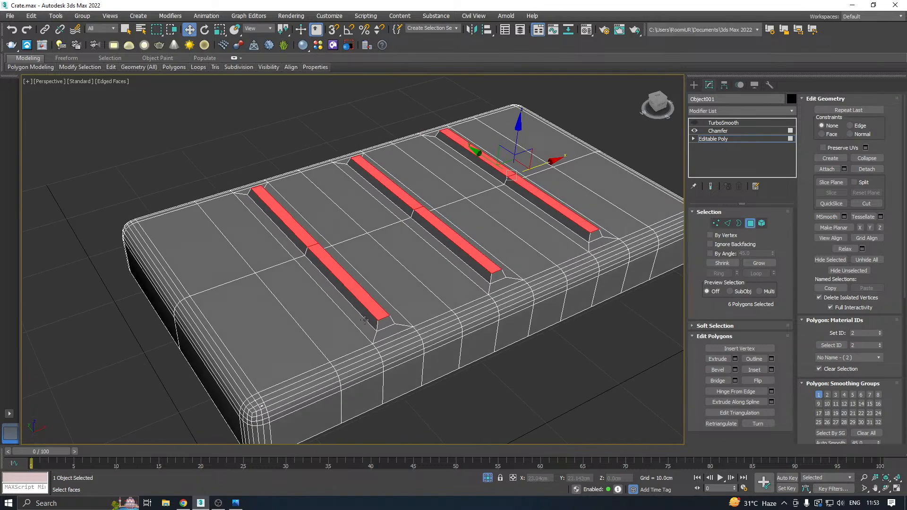
Inset the four large top polygons at both ends of the lid individually by polygon, with an amount of 1.591 cm.
{"action": "left_click", "coordinate": [257, 332]}
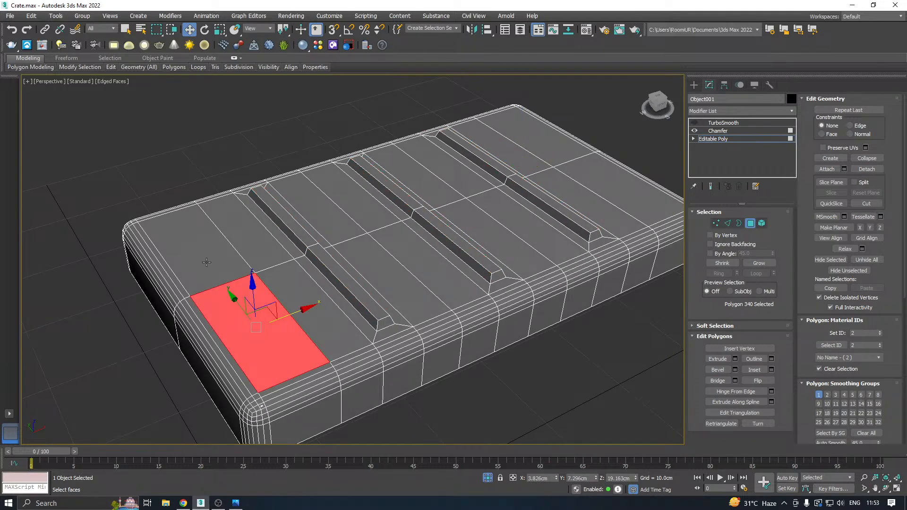
{"action": "left_click", "coordinate": [206, 262], "text": "ctrl"}
{"action": "left_click", "coordinate": [614, 192], "text": "ctrl"}
{"action": "left_click", "coordinate": [534, 154], "text": "ctrl"}
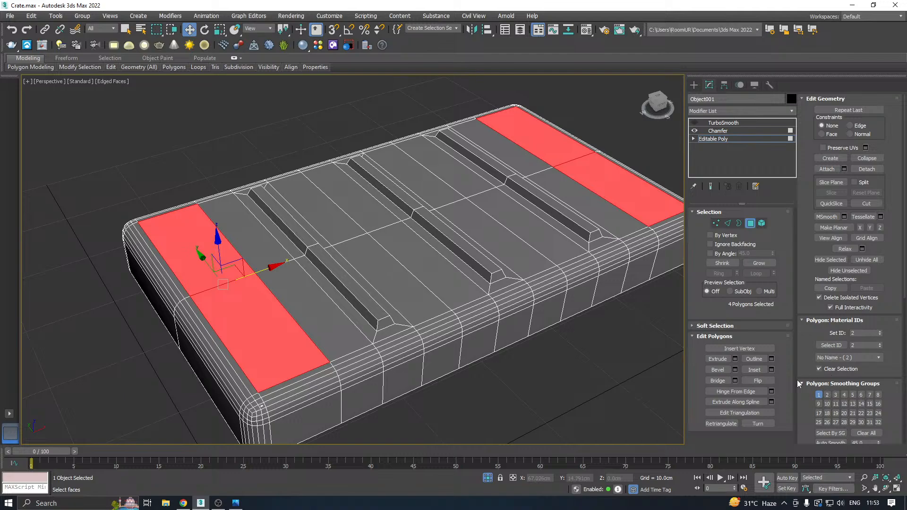
{"action": "left_click", "coordinate": [772, 369]}
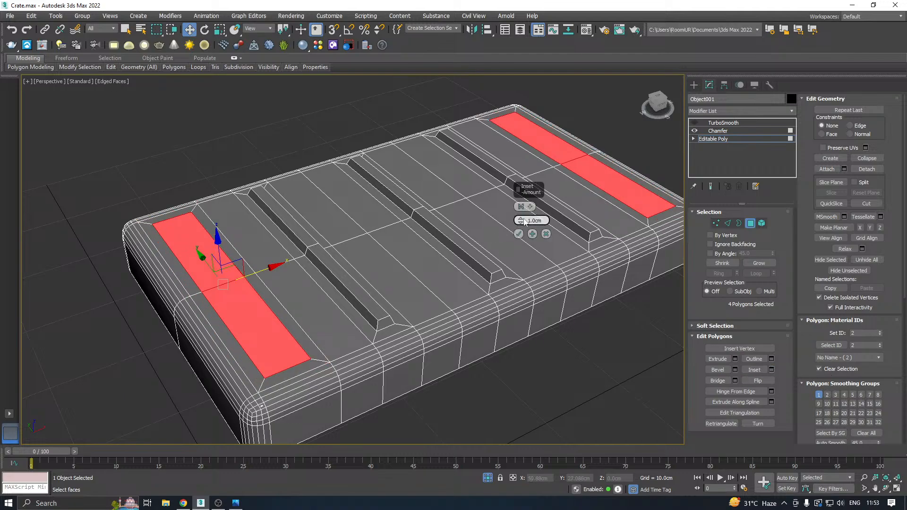
{"action": "left_click", "coordinate": [521, 207]}
{"action": "mouse_move", "coordinate": [521, 222]}
{"action": "left_mouse_down"}
{"action": "mouse_move", "coordinate": [520, 208]}
{"action": "mouse_move", "coordinate": [518, 215]}
{"action": "left_mouse_up"}
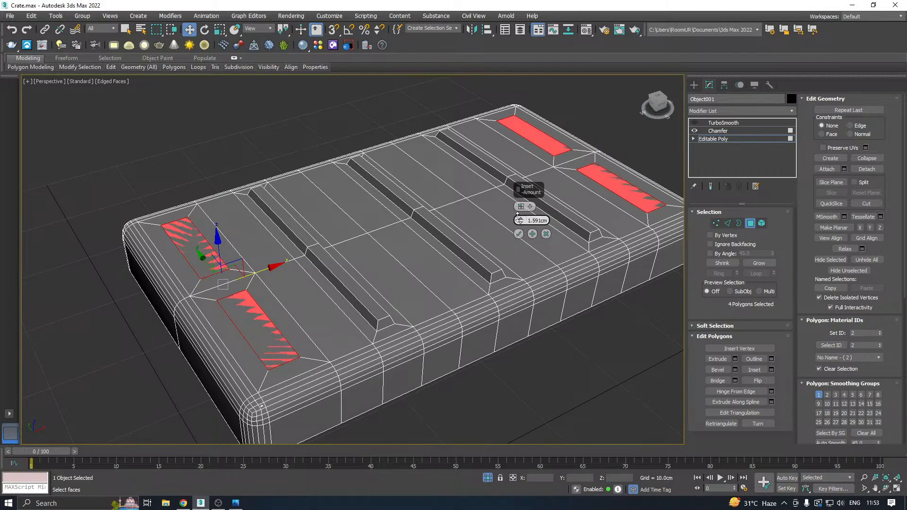
{"action": "left_click", "coordinate": [518, 235]}
Extrude the four inset end panels into the lid with a height of -0.407 cm.
{"action": "middle_click_drag", "start_coordinate": [216, 313], "coordinate": [327, 285]}
{"action": "scroll", "coordinate": [327, 285], "scroll_direction": "up", "scroll_amount": 3}
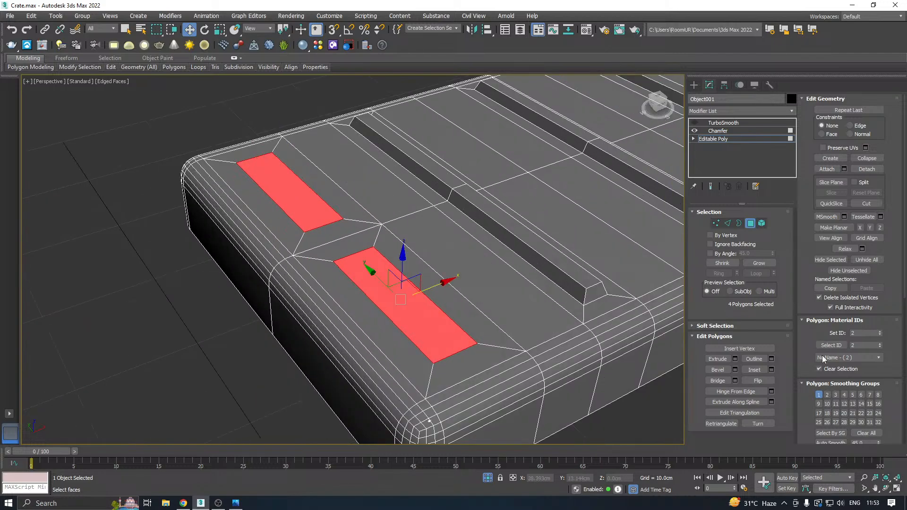
{"action": "left_click", "coordinate": [735, 359]}
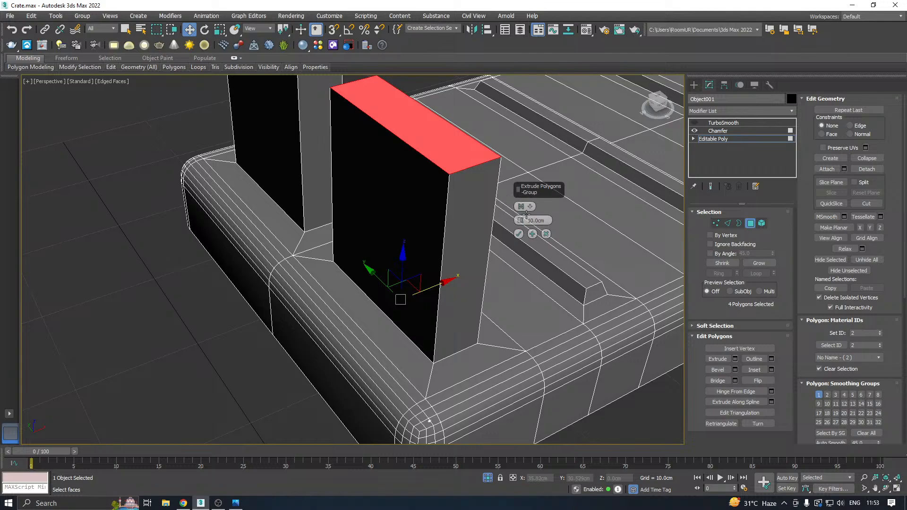
{"action": "left_click_drag", "start_coordinate": [523, 222], "coordinate": [525, 260]}
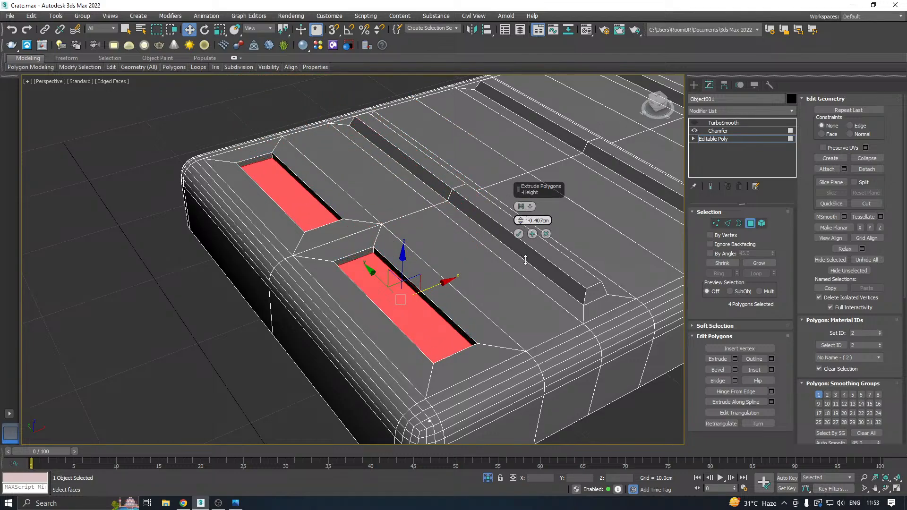
{"action": "left_click", "coordinate": [519, 234]}
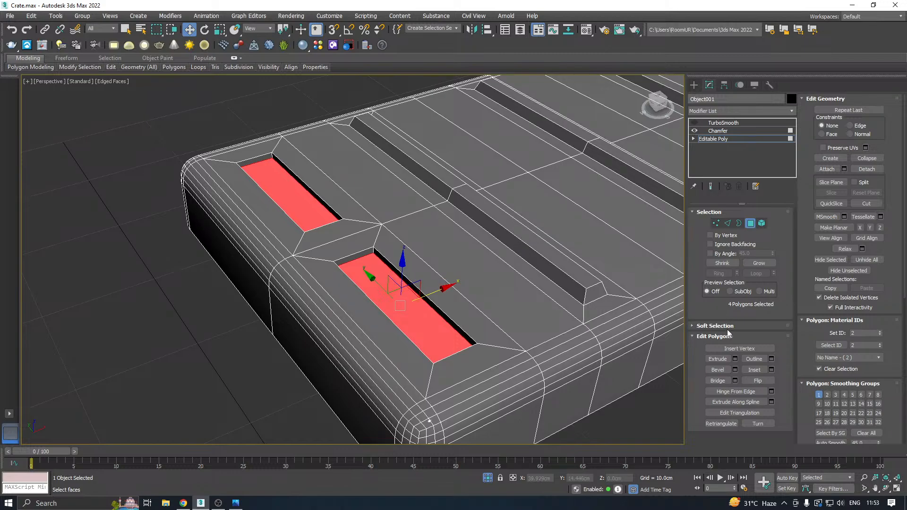
Try to remove one short floor edge from each of the two recesses at the near end of the lid.
{"action": "left_click", "coordinate": [727, 224]}
{"action": "scroll", "coordinate": [364, 255], "scroll_direction": "up", "scroll_amount": 3}
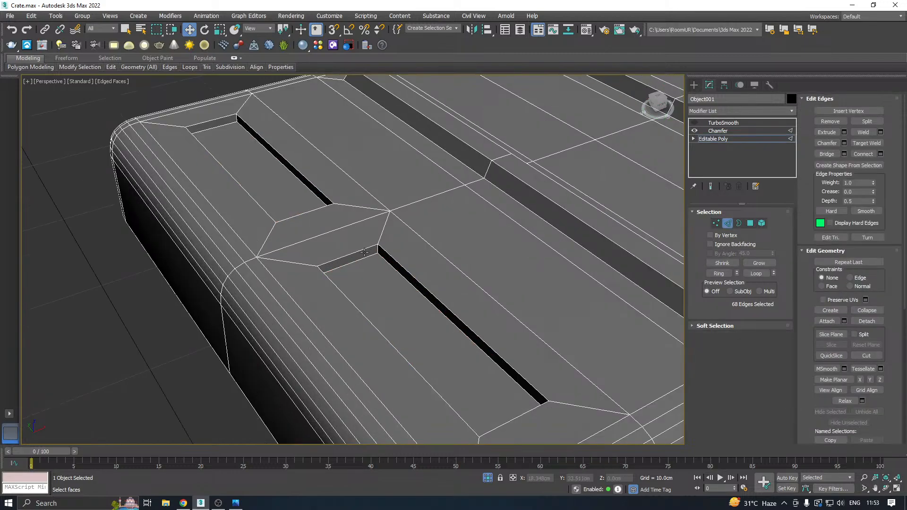
{"action": "left_click", "coordinate": [361, 256]}
{"action": "left_click", "coordinate": [221, 122]}
{"action": "left_click", "coordinate": [226, 141]}
{"action": "scroll", "coordinate": [149, 243], "scroll_direction": "down", "scroll_amount": 6}
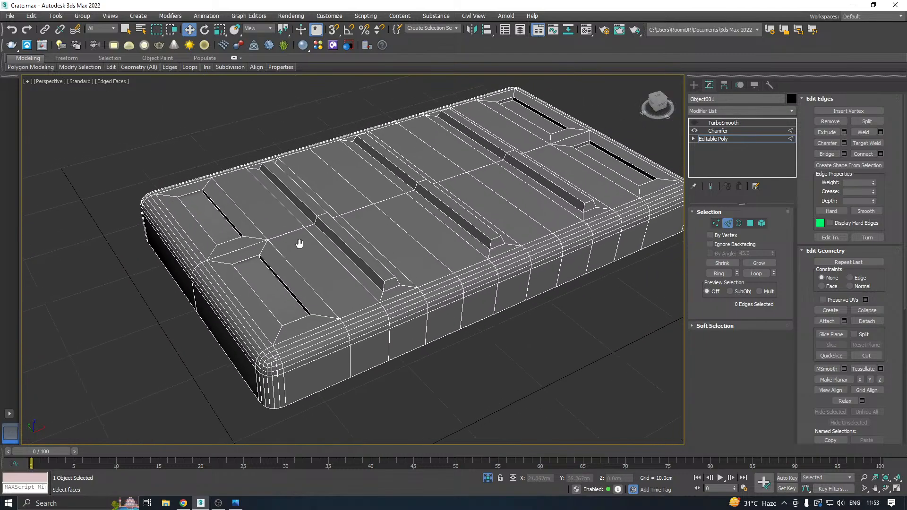
{"action": "scroll", "coordinate": [244, 263], "scroll_direction": "up", "scroll_amount": 6}
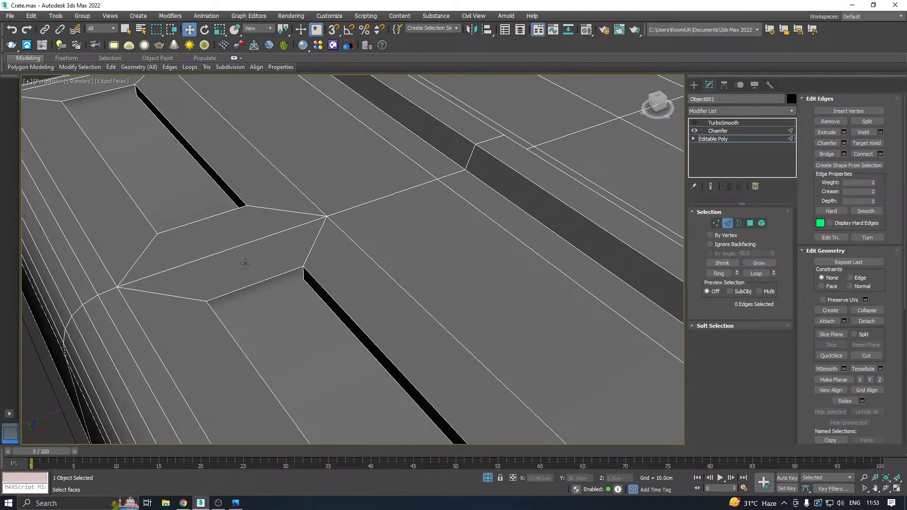
{"action": "scroll", "coordinate": [331, 258], "scroll_direction": "down", "scroll_amount": 2}
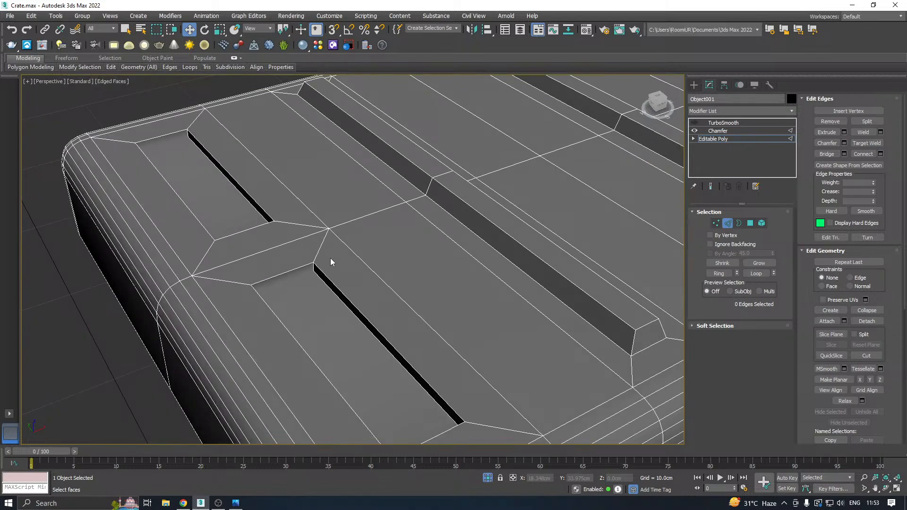
Undo the edge removal and the extrusion of the four end panels.
{"action": "key", "text": "ctrl+z"}
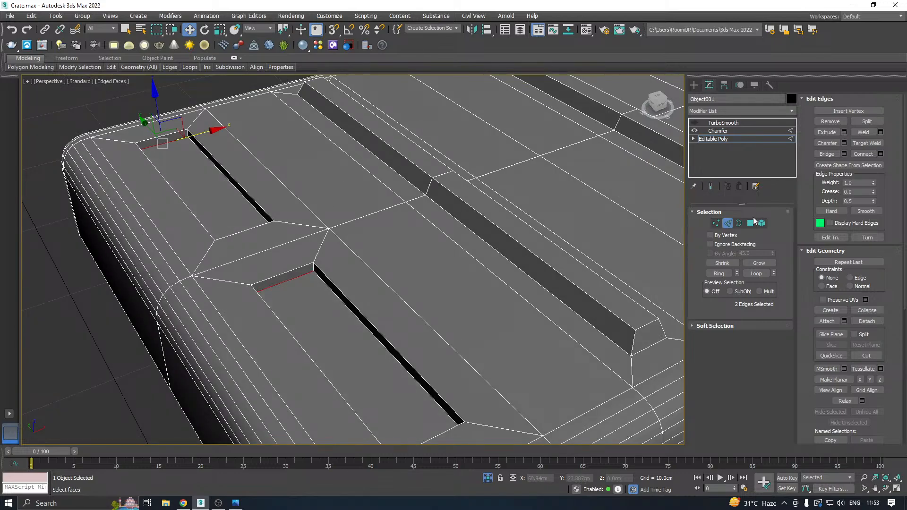
{"action": "key", "text": "ctrl+z"}
{"action": "key", "text": "ctrl+z"}
{"action": "key", "text": "ctrl+z"}
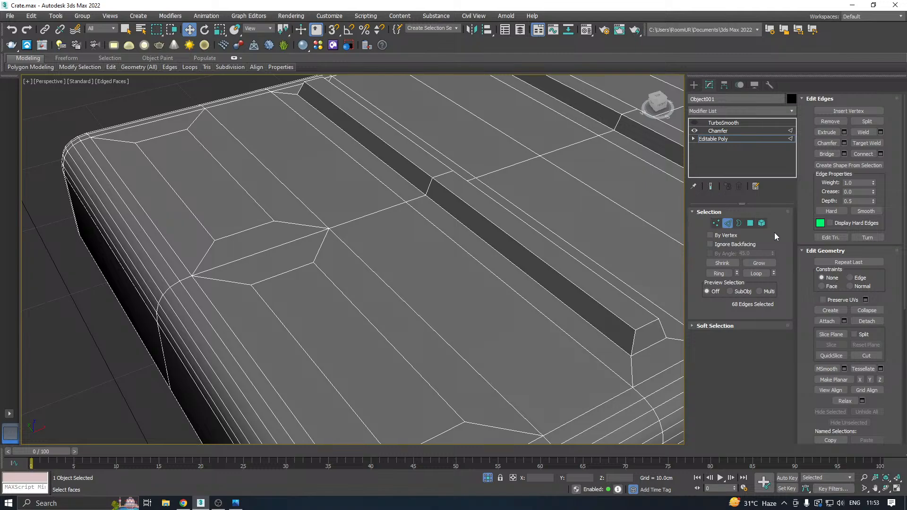
Extrude the four inset end panels into the lid with a height of -0.159 cm, and switch to edge editing.
{"action": "left_click", "coordinate": [750, 223]}
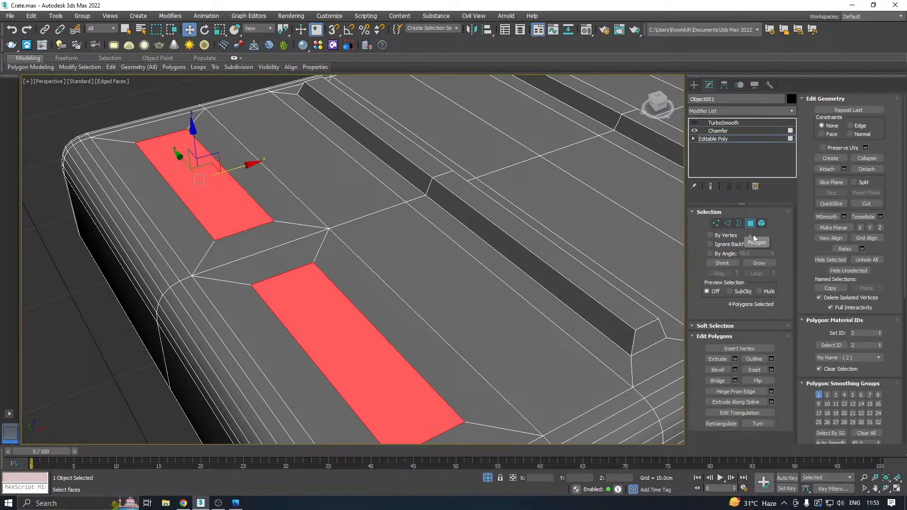
{"action": "left_click", "coordinate": [735, 359]}
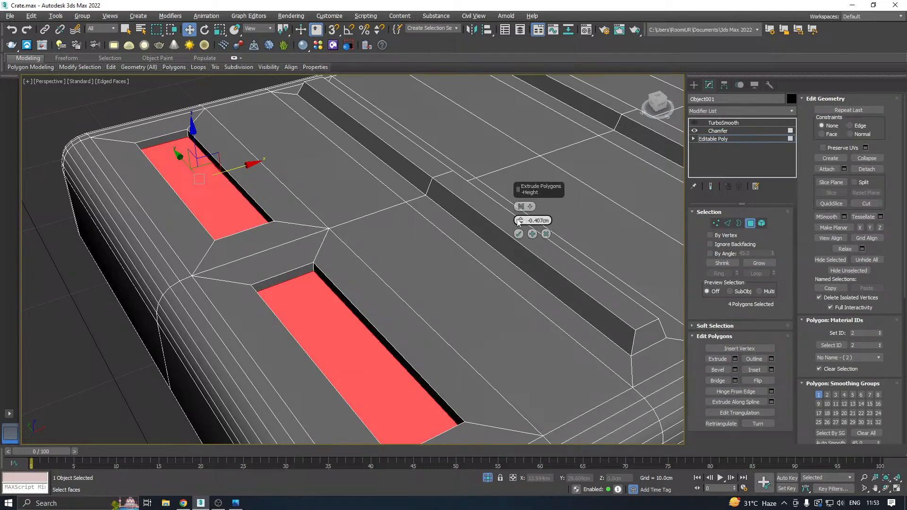
{"action": "mouse_move", "coordinate": [520, 221]}
{"action": "left_mouse_down"}
{"action": "mouse_move", "coordinate": [519, 229]}
{"action": "mouse_move", "coordinate": [516, 210]}
{"action": "left_mouse_up"}
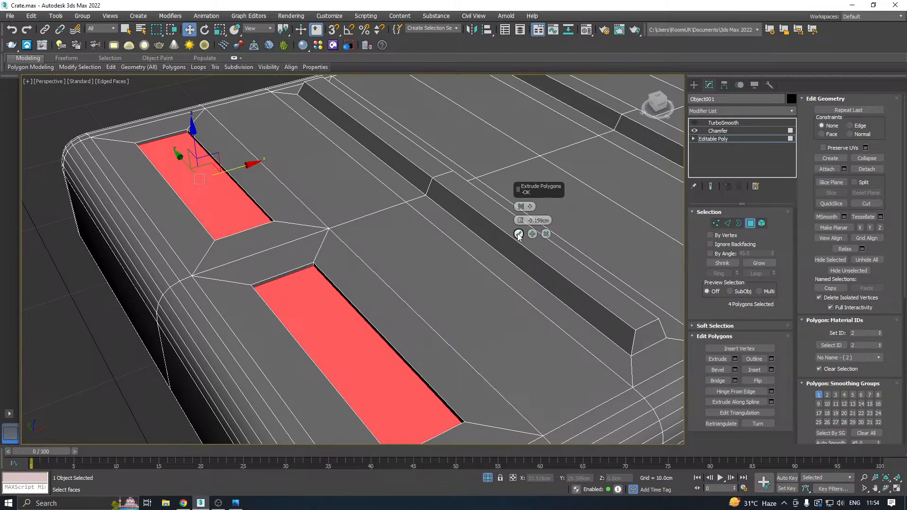
{"action": "left_click", "coordinate": [518, 233]}
{"action": "left_click", "coordinate": [727, 223]}
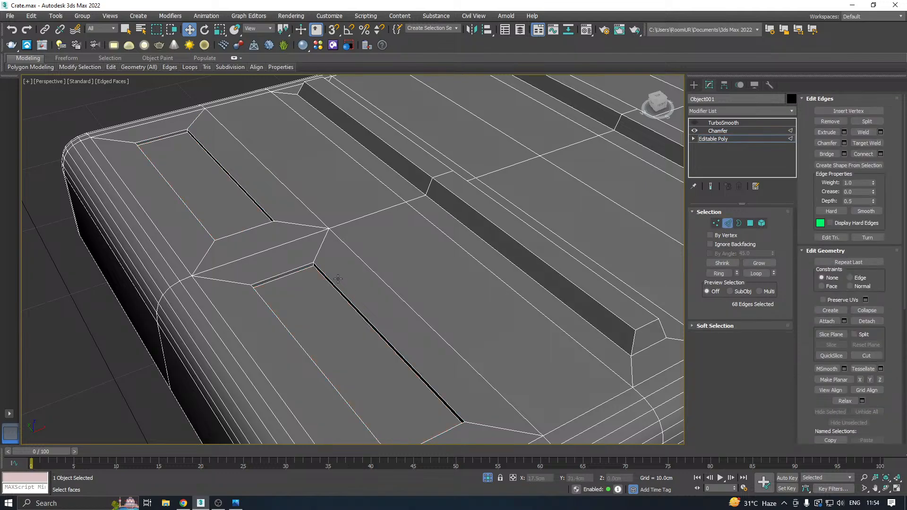
Remove the short floor edge from each of the two recesses at the near end of the lid.
{"action": "left_click", "coordinate": [296, 275]}
{"action": "scroll", "coordinate": [303, 277], "scroll_direction": "up", "scroll_amount": 2}
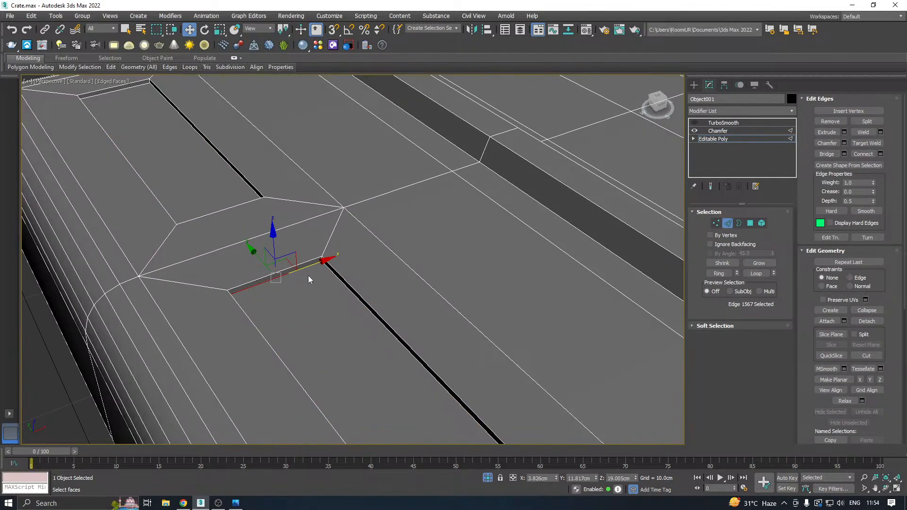
{"action": "left_click", "coordinate": [332, 271]}
{"action": "scroll", "coordinate": [304, 264], "scroll_direction": "down", "scroll_amount": 2}
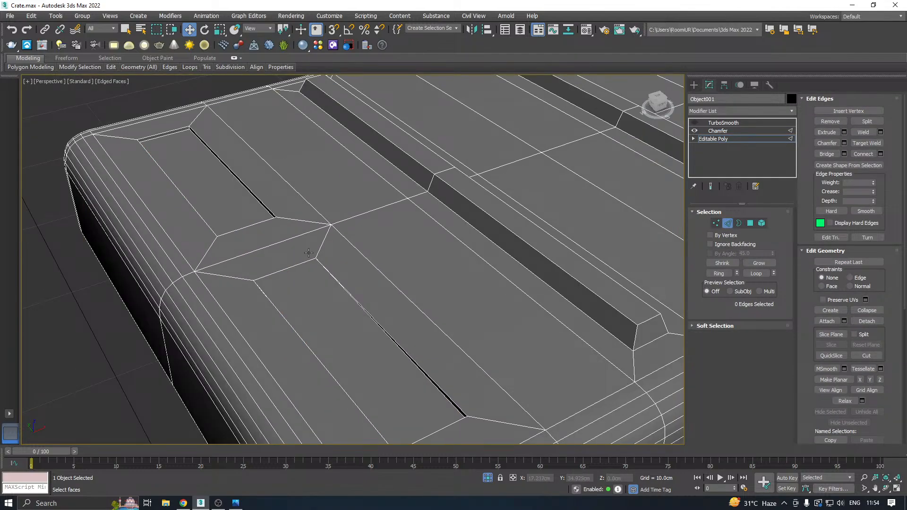
{"action": "scroll", "coordinate": [164, 129], "scroll_direction": "up", "scroll_amount": 3}
{"action": "left_click", "coordinate": [172, 147]}
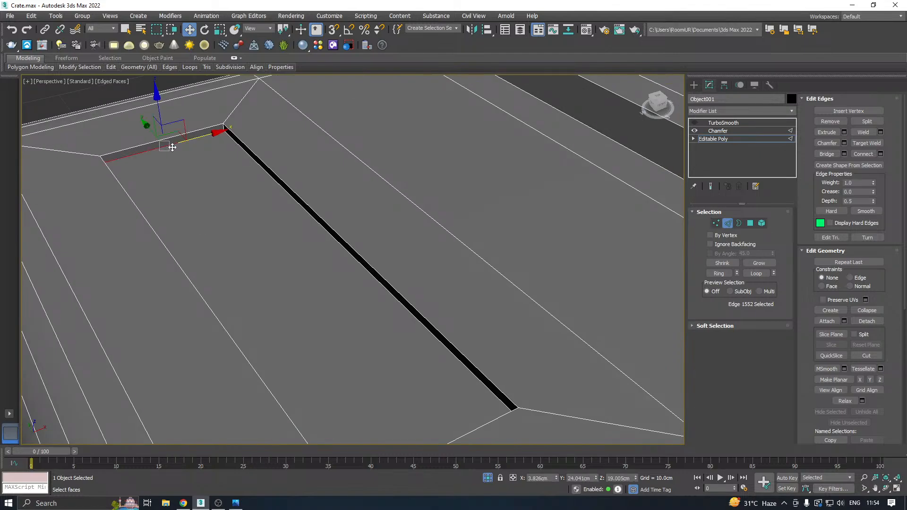
{"action": "key", "text": "ctrl+BackSpace"}
{"action": "scroll", "coordinate": [145, 177], "scroll_direction": "down", "scroll_amount": 5}
{"action": "middle_click_drag", "start_coordinate": [333, 177], "coordinate": [302, 210]}
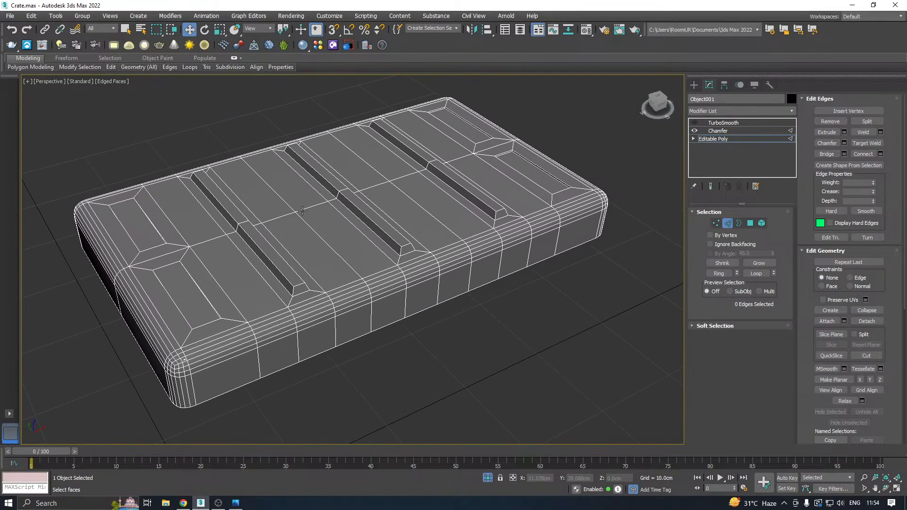
Remove the matching short floor edge from each of the two recesses at the far end of the lid.
{"action": "scroll", "coordinate": [558, 203], "scroll_direction": "up", "scroll_amount": 5}
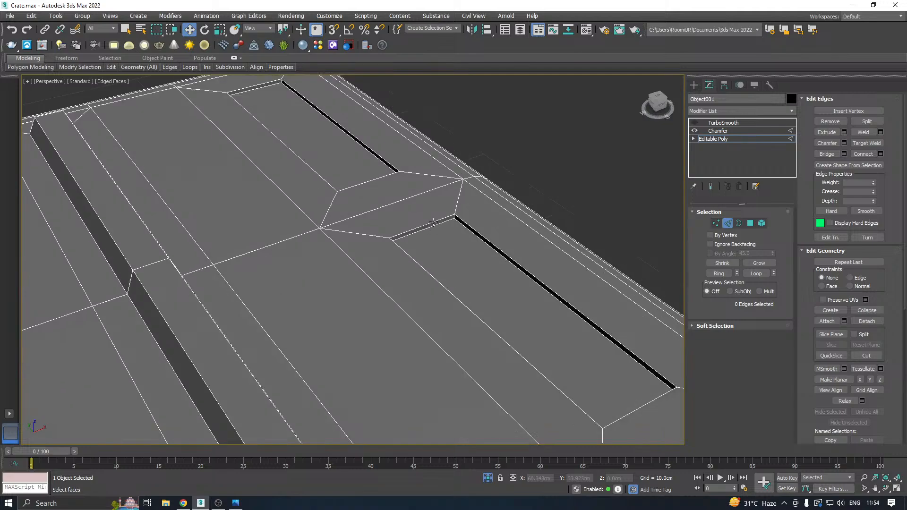
{"action": "left_click", "coordinate": [432, 231]}
{"action": "key", "text": "ctrl+BackSpace"}
{"action": "scroll", "coordinate": [438, 259], "scroll_direction": "down", "scroll_amount": 2}
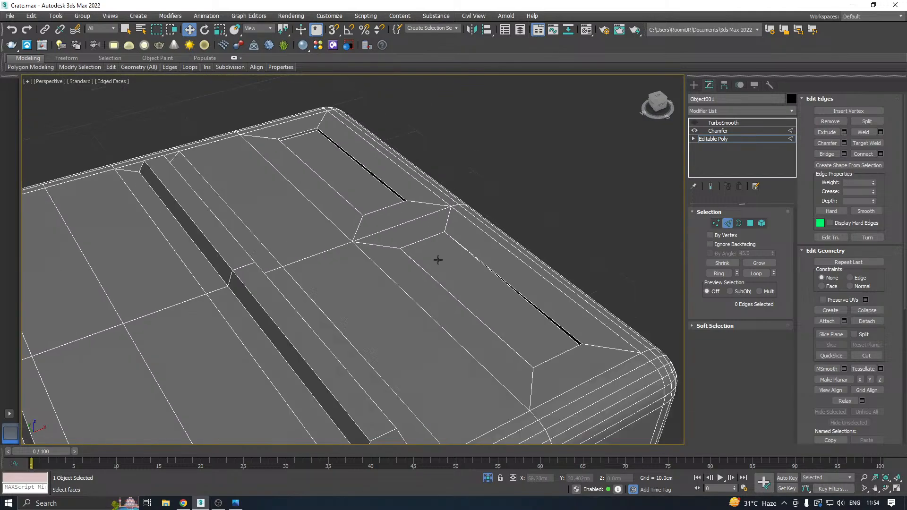
{"action": "scroll", "coordinate": [322, 148], "scroll_direction": "up", "scroll_amount": 3}
{"action": "left_click", "coordinate": [287, 159]}
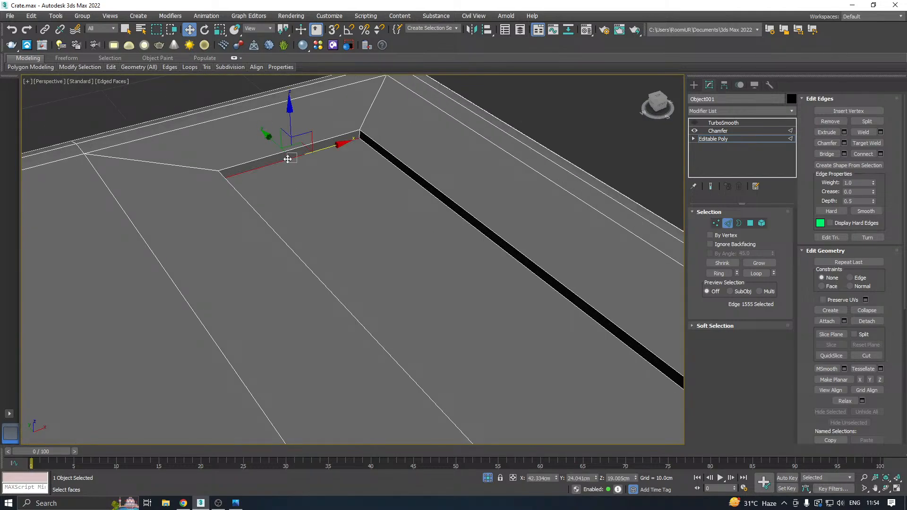
{"action": "key", "text": "ctrl+BackSpace"}
{"action": "scroll", "coordinate": [367, 162], "scroll_direction": "down", "scroll_amount": 4}
{"action": "middle_click_drag", "start_coordinate": [450, 179], "coordinate": [506, 185], "text": "alt"}
{"action": "scroll", "coordinate": [402, 161], "scroll_direction": "down", "scroll_amount": 3}
{"action": "middle_click_drag", "start_coordinate": [436, 168], "coordinate": [500, 177], "text": "alt"}
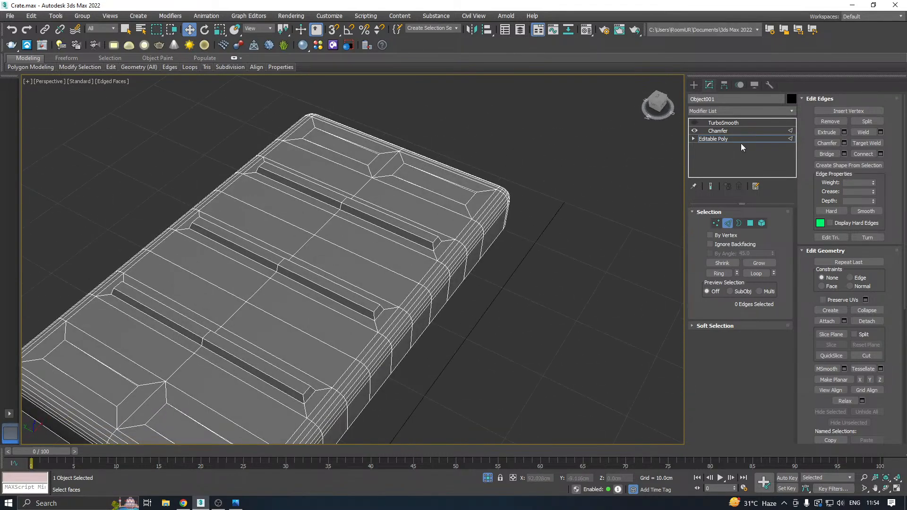
Leave edge editing and compare the Chamfer and TurboSmooth results around the corners of the end recesses.
{"action": "left_click", "coordinate": [715, 138]}
{"action": "left_click", "coordinate": [714, 131]}
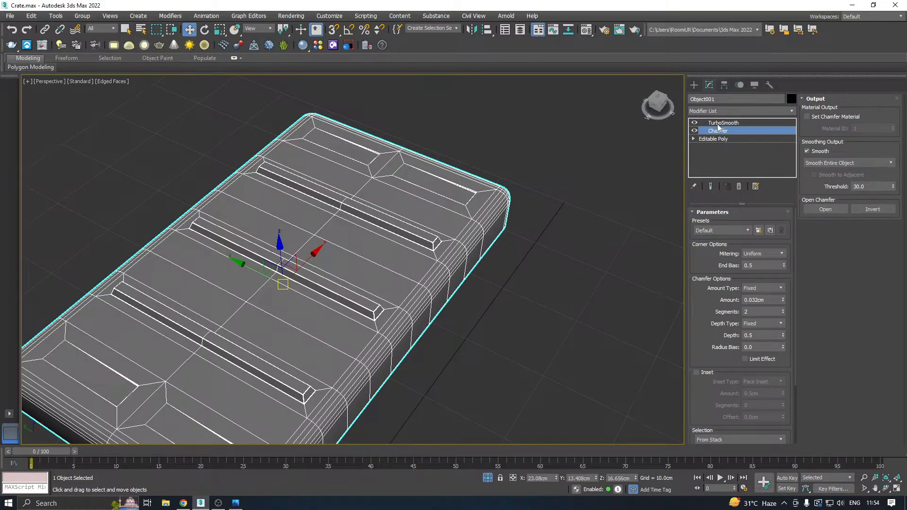
{"action": "left_click", "coordinate": [718, 124]}
{"action": "middle_click_drag", "start_coordinate": [396, 173], "coordinate": [383, 230], "text": "alt"}
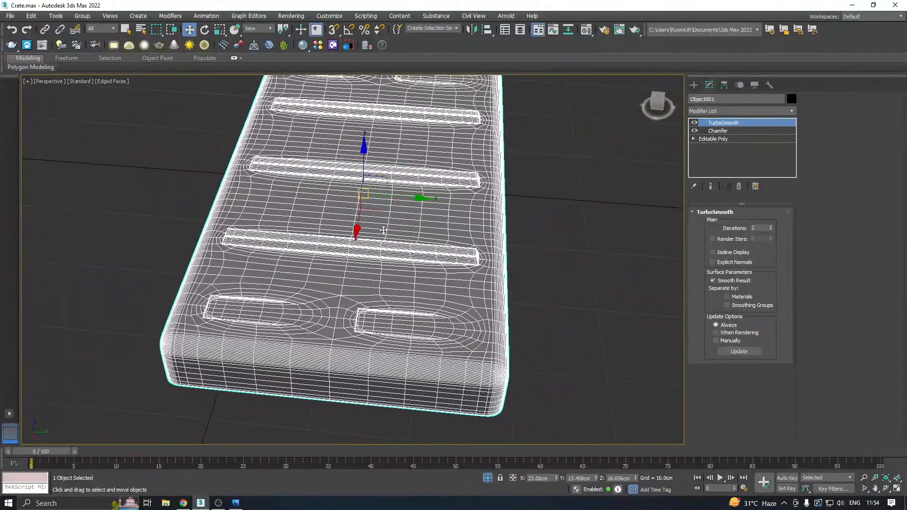
{"action": "scroll", "coordinate": [362, 326], "scroll_direction": "up", "scroll_amount": 5}
{"action": "middle_click_drag", "start_coordinate": [351, 324], "coordinate": [370, 299]}
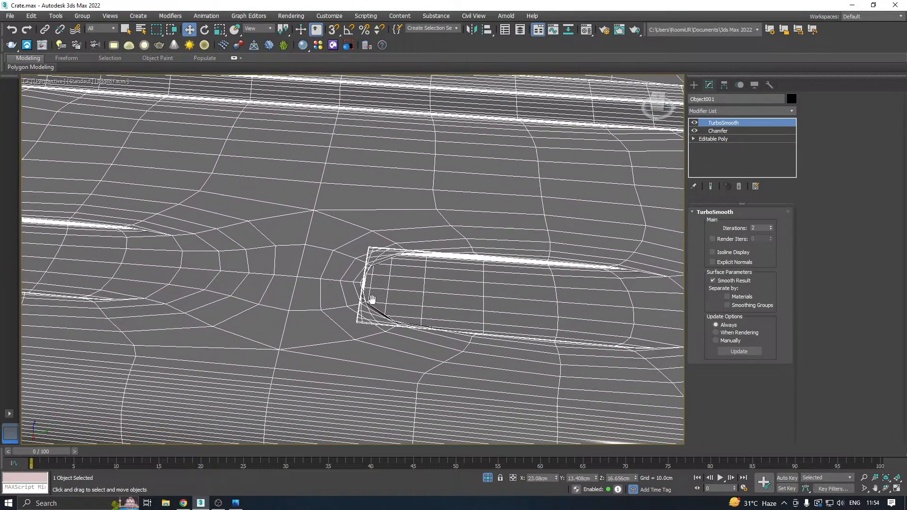
{"action": "left_click", "coordinate": [714, 131]}
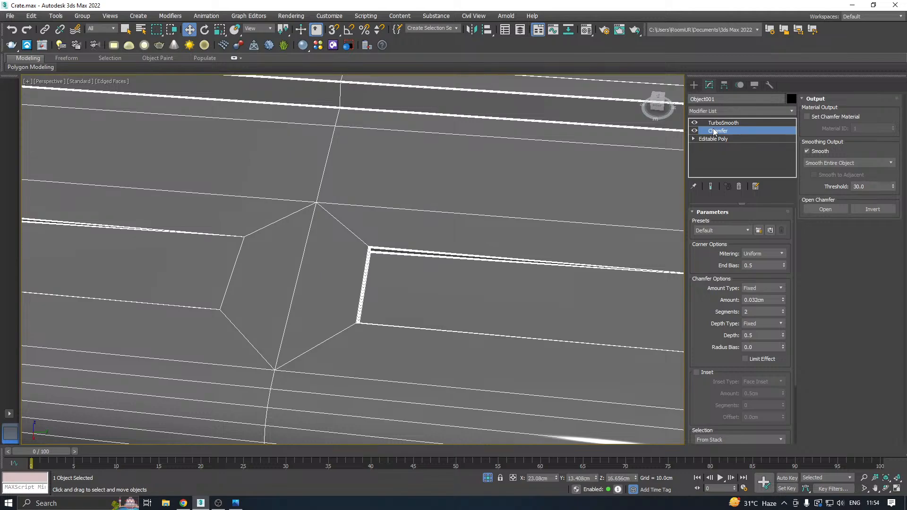
{"action": "middle_click_drag", "start_coordinate": [428, 270], "coordinate": [381, 260], "text": "alt"}
{"action": "middle_click_drag", "start_coordinate": [268, 254], "coordinate": [581, 314]}
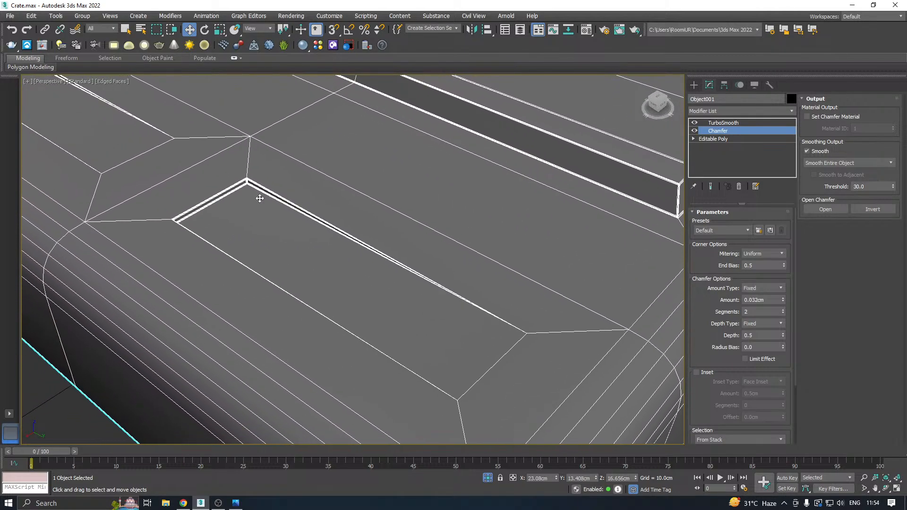
{"action": "scroll", "coordinate": [189, 213], "scroll_direction": "up", "scroll_amount": 4}
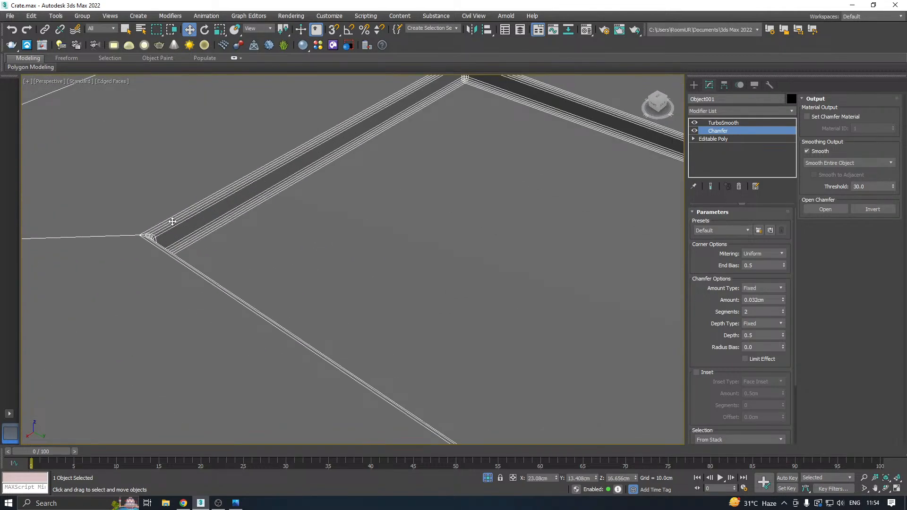
{"action": "scroll", "coordinate": [350, 225], "scroll_direction": "down", "scroll_amount": 2}
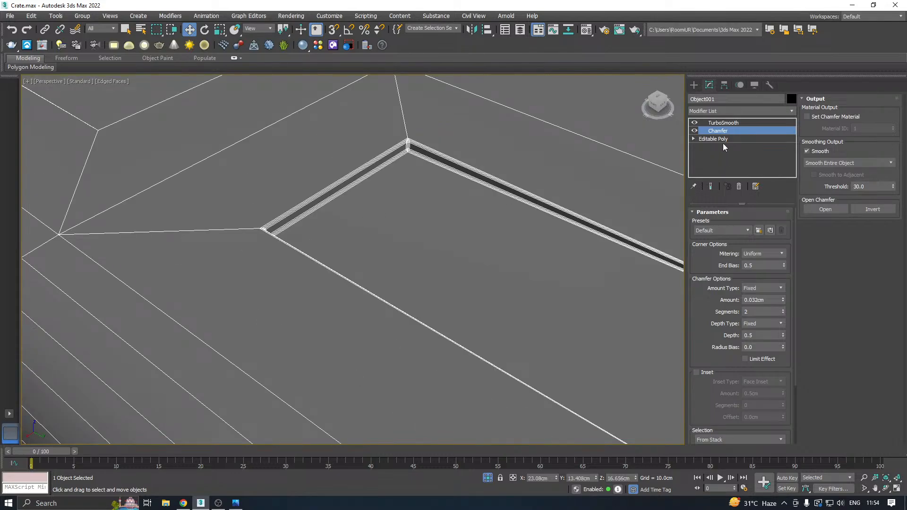
{"action": "left_click", "coordinate": [723, 123]}
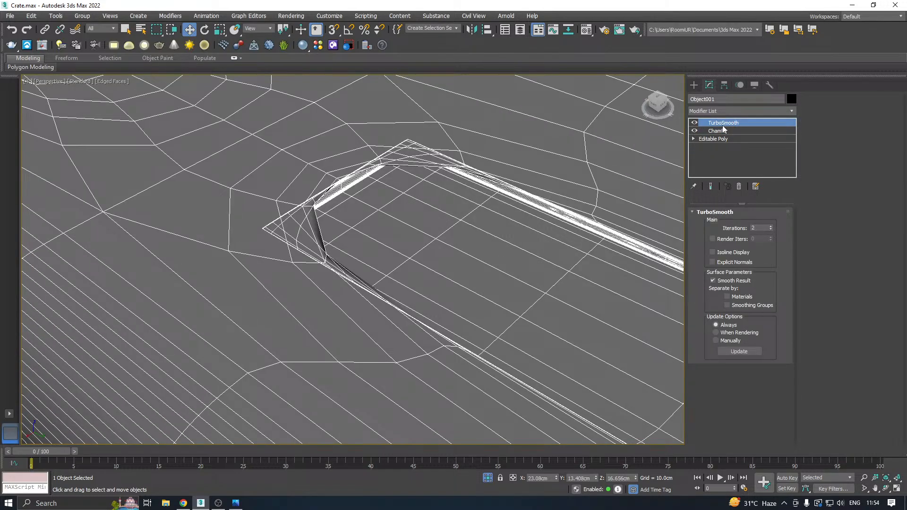
Set the Chamfer mitering to Quad and show the end result of the modifier stack.
{"action": "left_click", "coordinate": [718, 131]}
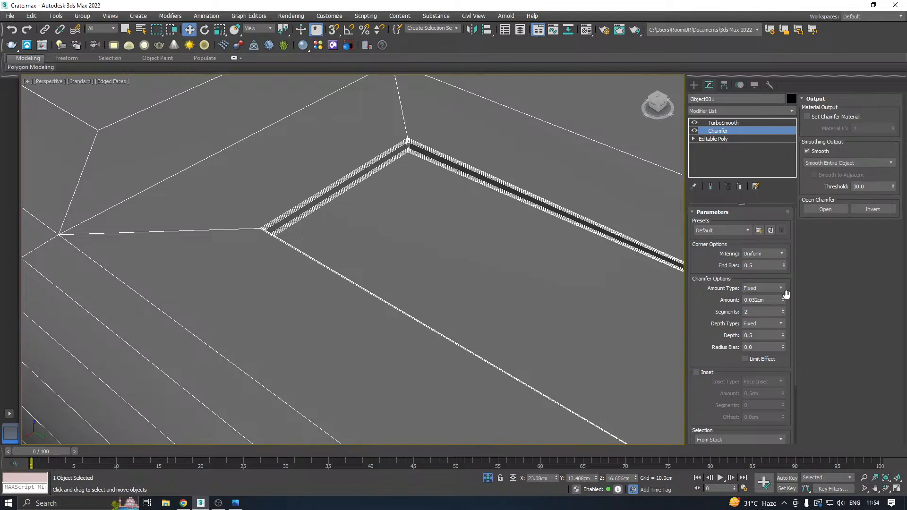
{"action": "left_click", "coordinate": [781, 254]}
{"action": "left_click", "coordinate": [756, 263]}
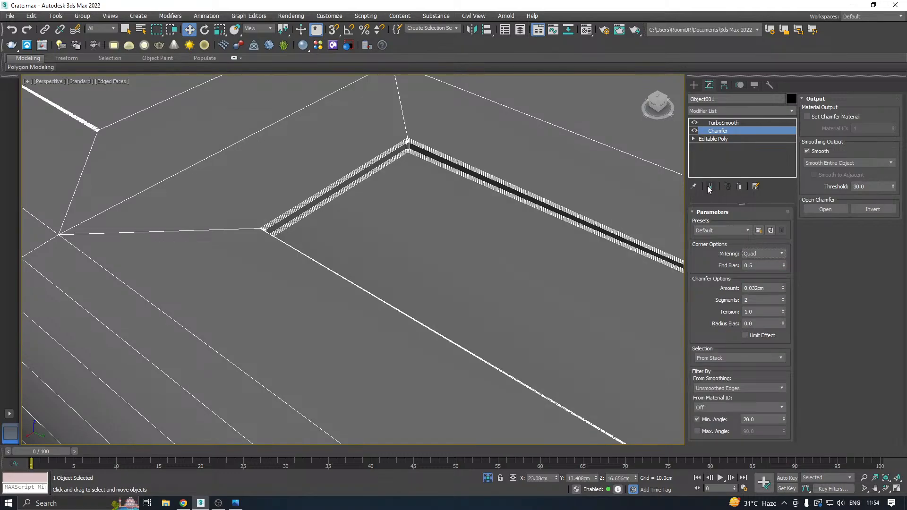
{"action": "left_click", "coordinate": [710, 187]}
Try Tri and Radial mitering on the Chamfer, return it to Quad, and inspect the smoothed recesses.
{"action": "left_click", "coordinate": [778, 253]}
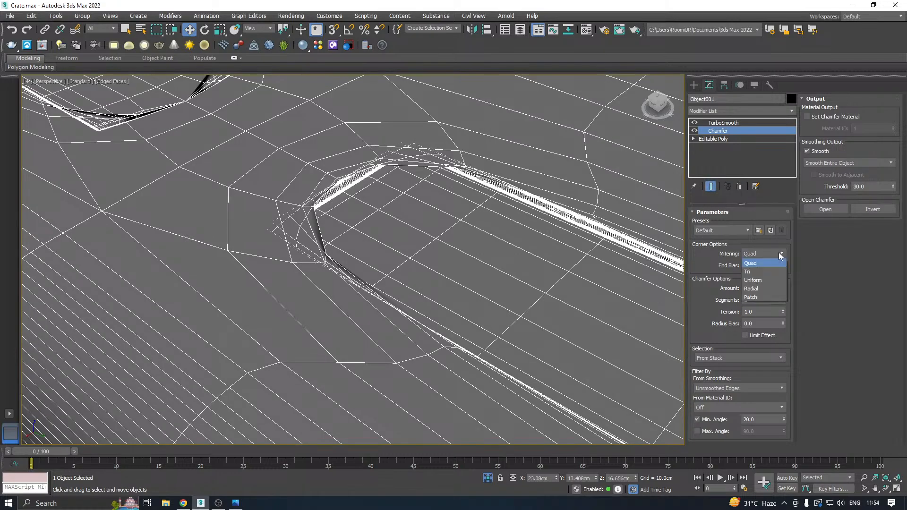
{"action": "left_click", "coordinate": [759, 274]}
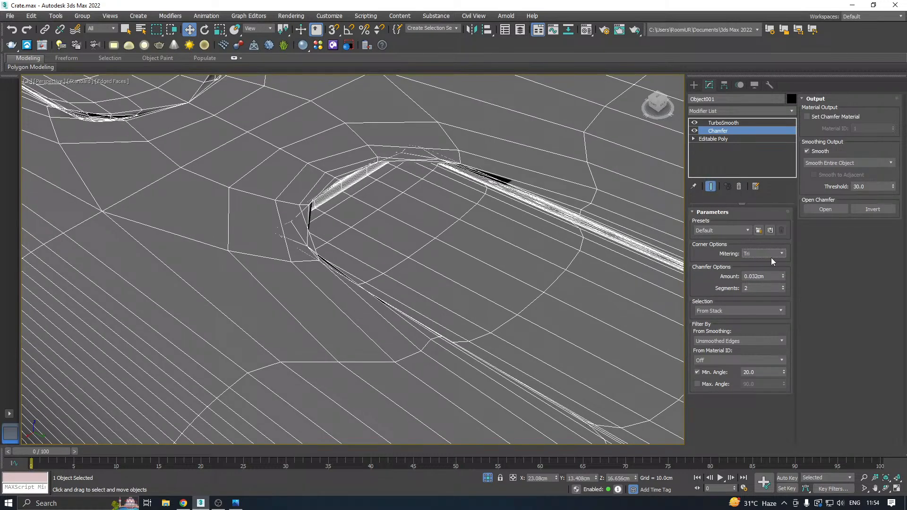
{"action": "left_click", "coordinate": [777, 254]}
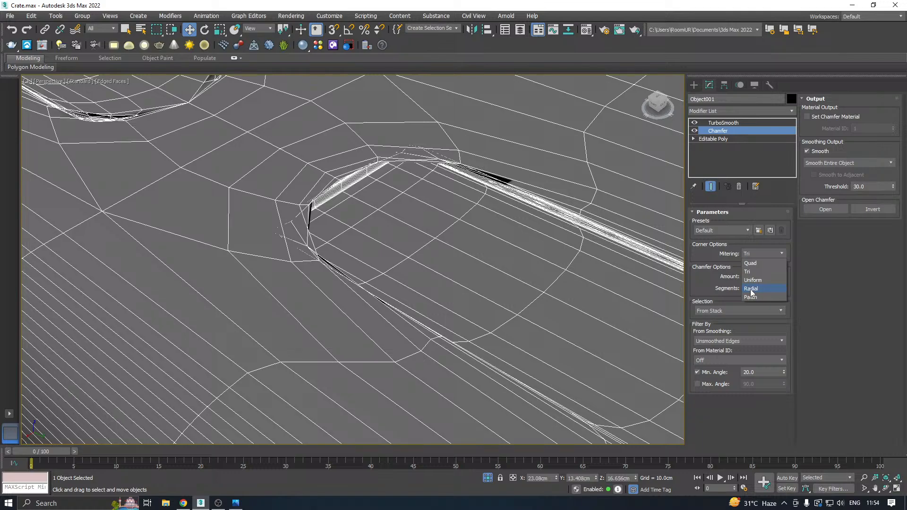
{"action": "left_click", "coordinate": [750, 289]}
{"action": "left_click", "coordinate": [779, 254]}
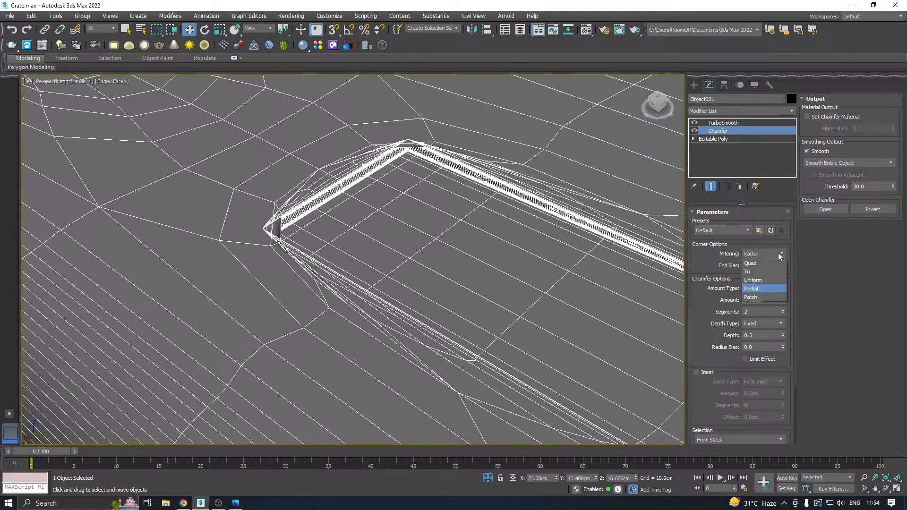
{"action": "left_click", "coordinate": [752, 264]}
{"action": "scroll", "coordinate": [427, 192], "scroll_direction": "down", "scroll_amount": 7}
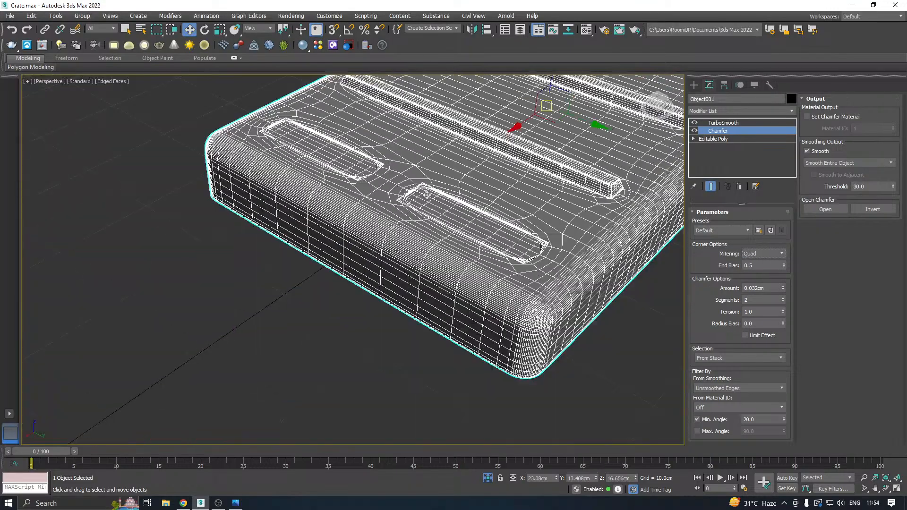
{"action": "middle_click_drag", "start_coordinate": [443, 192], "coordinate": [363, 249], "text": "alt"}
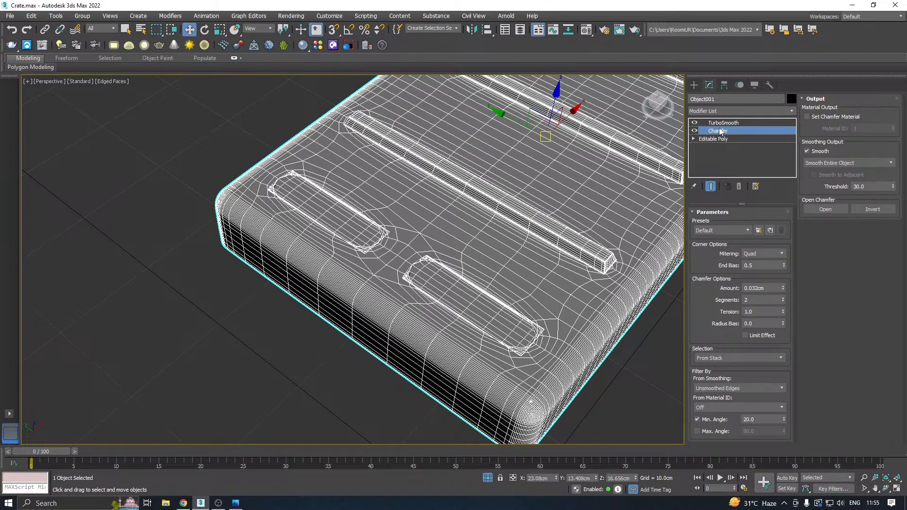
Set the Chamfer mitering to Uniform and check the smoothed recesses from the opposite side.
{"action": "left_click", "coordinate": [714, 139]}
{"action": "left_click", "coordinate": [722, 132]}
{"action": "left_click", "coordinate": [780, 254]}
{"action": "left_click", "coordinate": [761, 279]}
{"action": "middle_click_drag", "start_coordinate": [461, 274], "coordinate": [383, 263], "text": "alt"}
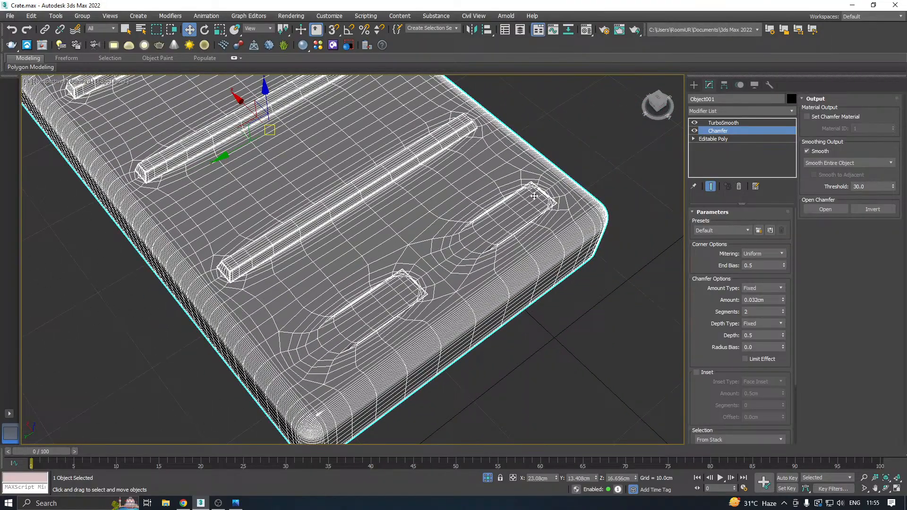
Return to the Editable Poly level and start Swift Loop for an edge loop beside the inner corner of an end recess.
{"action": "scroll", "coordinate": [534, 196], "scroll_direction": "up", "scroll_amount": 3}
{"action": "left_click", "coordinate": [722, 139]}
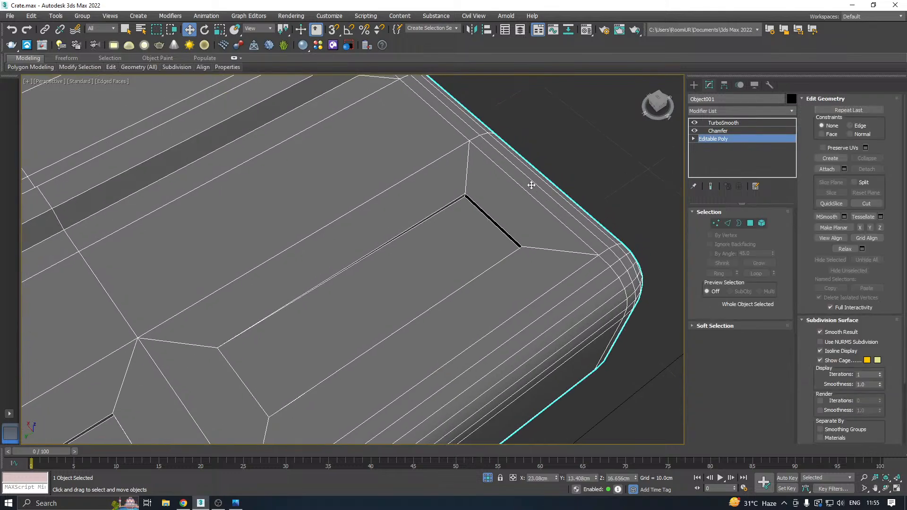
{"action": "scroll", "coordinate": [538, 181], "scroll_direction": "up", "scroll_amount": 3}
{"action": "scroll", "coordinate": [512, 175], "scroll_direction": "down", "scroll_amount": 2}
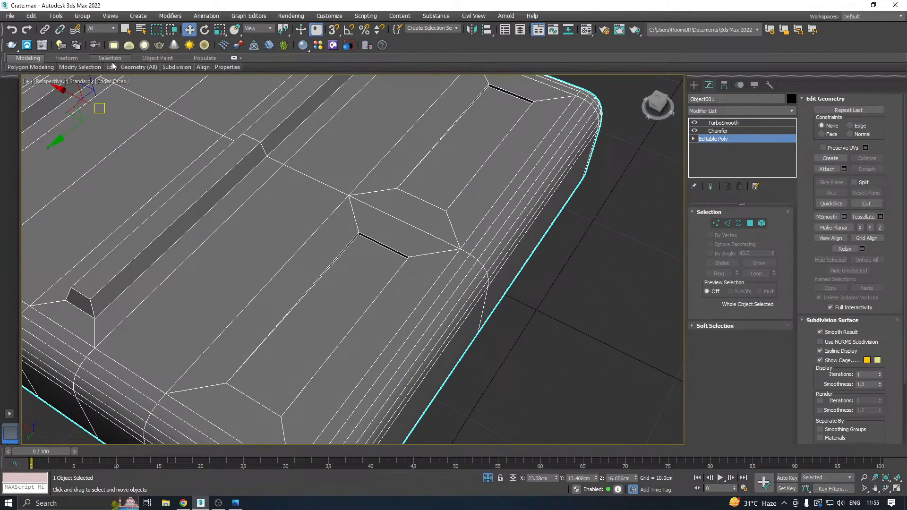
{"action": "mouse_move", "coordinate": [138, 67]}
{"action": "left_click", "coordinate": [188, 90]}
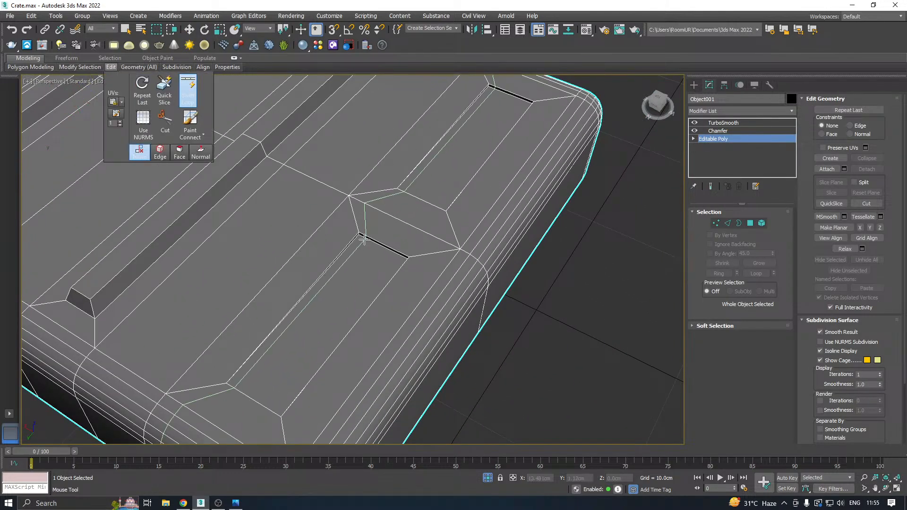
{"action": "scroll", "coordinate": [358, 235], "scroll_direction": "up", "scroll_amount": 2}
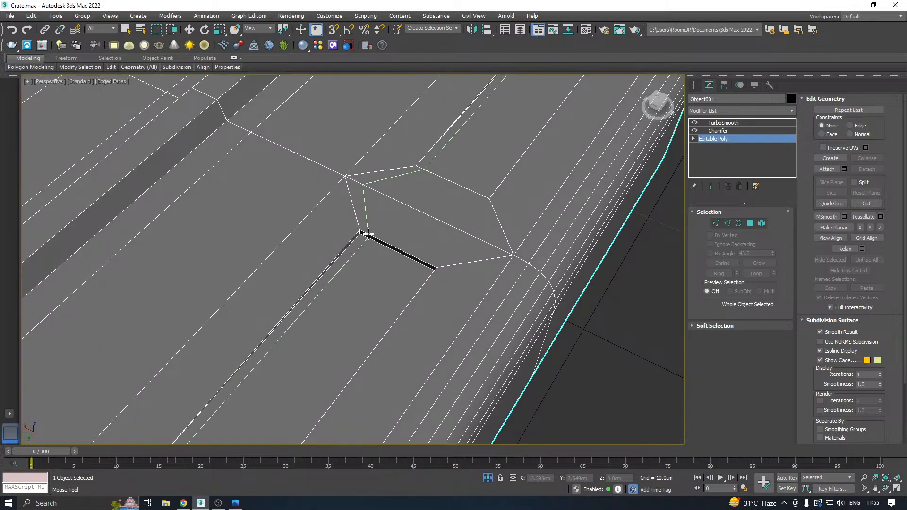
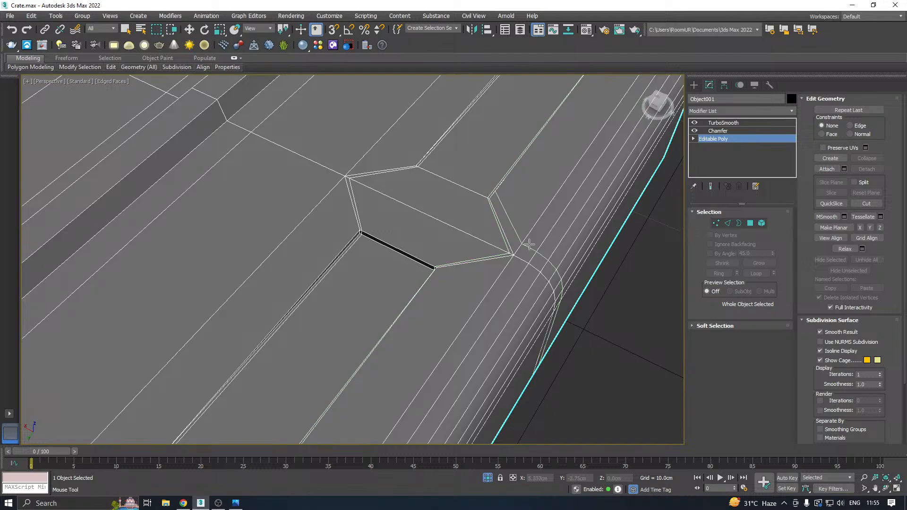
Show the end result of the modifier stack and inspect the recesses at both ends of the crate lid.
{"action": "left_click", "coordinate": [712, 187]}
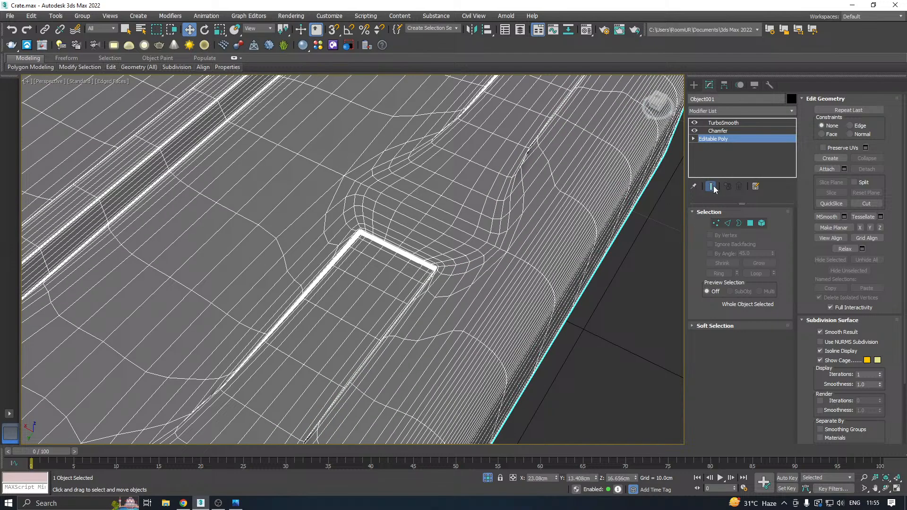
{"action": "scroll", "coordinate": [501, 280], "scroll_direction": "down", "scroll_amount": 10}
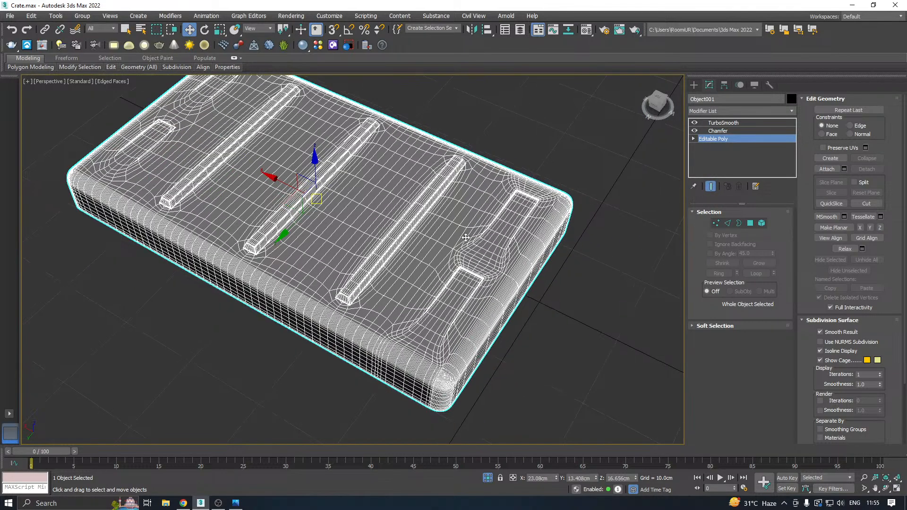
{"action": "middle_click_drag", "start_coordinate": [466, 238], "coordinate": [381, 244], "text": "alt"}
{"action": "scroll", "coordinate": [279, 190], "scroll_direction": "up", "scroll_amount": 5}
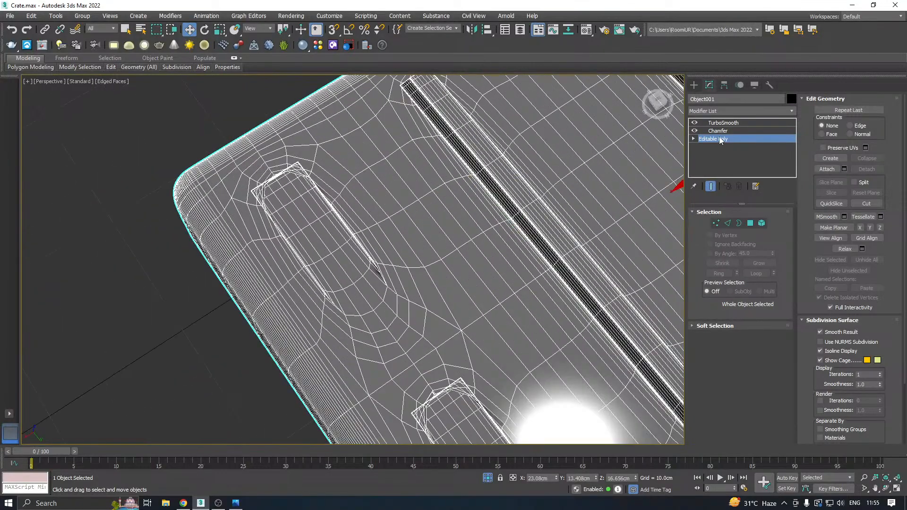
Insert a Swift Loop edge loop just inside the recess borders at the lid's other end, and show the end result again.
{"action": "mouse_move", "coordinate": [112, 67]}
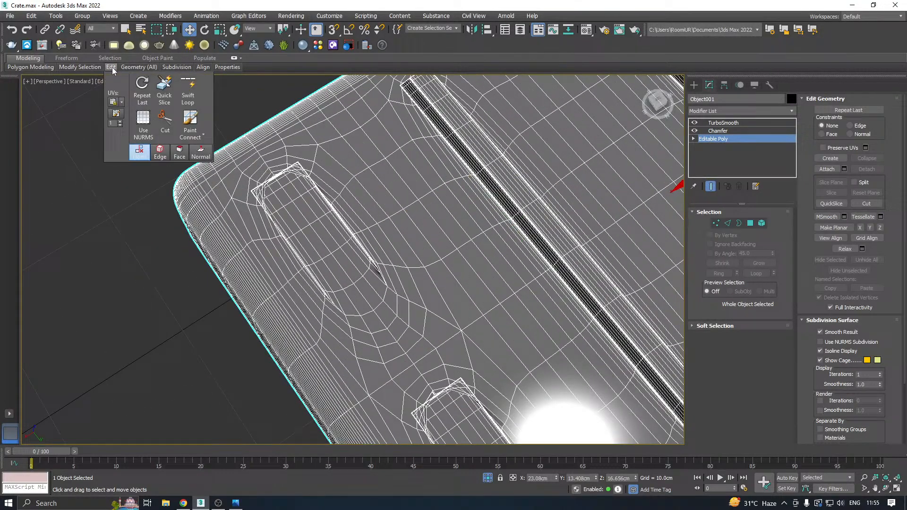
{"action": "left_click", "coordinate": [189, 89]}
{"action": "left_click", "coordinate": [711, 187]}
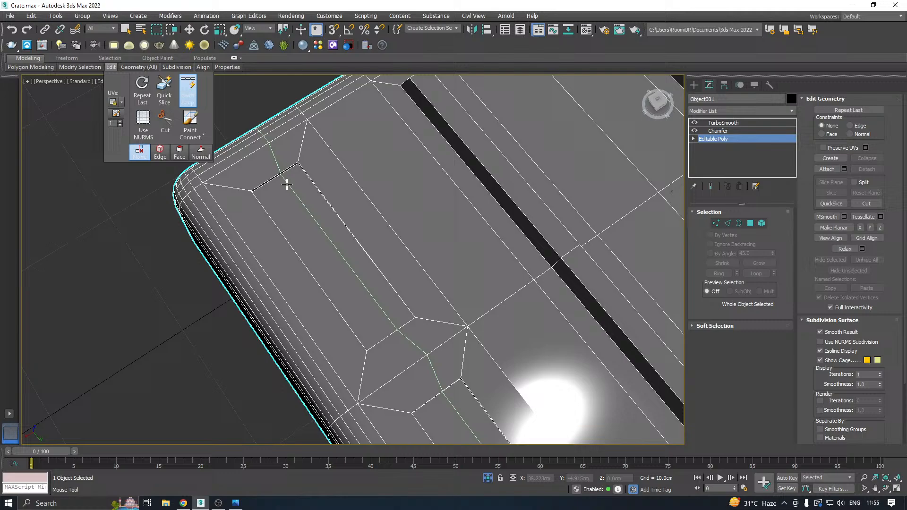
{"action": "left_click", "coordinate": [254, 190]}
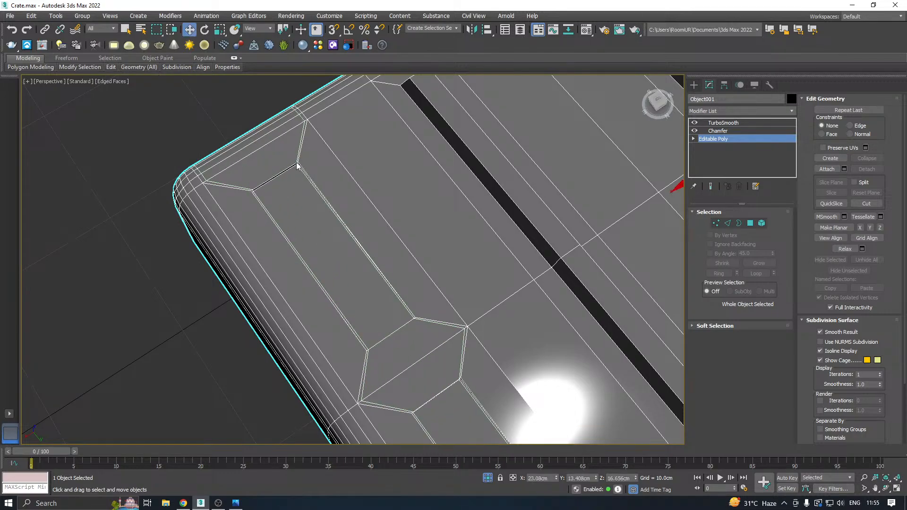
{"action": "left_click", "coordinate": [711, 186]}
Turn off Edged Faces at the TurboSmooth level and examine the shading around the recesses for artifacts.
{"action": "left_click", "coordinate": [718, 131]}
{"action": "left_click", "coordinate": [715, 123]}
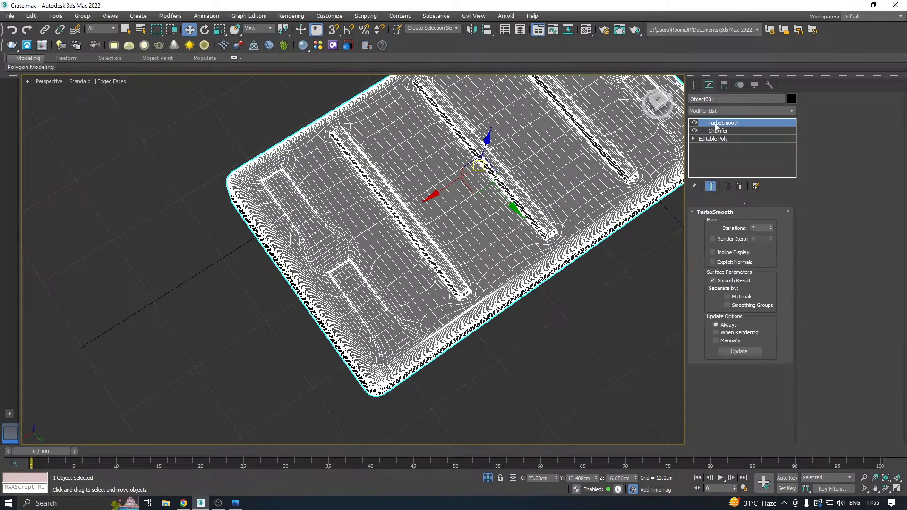
{"action": "middle_click_drag", "start_coordinate": [599, 177], "coordinate": [417, 146], "text": "alt"}
{"action": "left_click", "coordinate": [96, 82]}
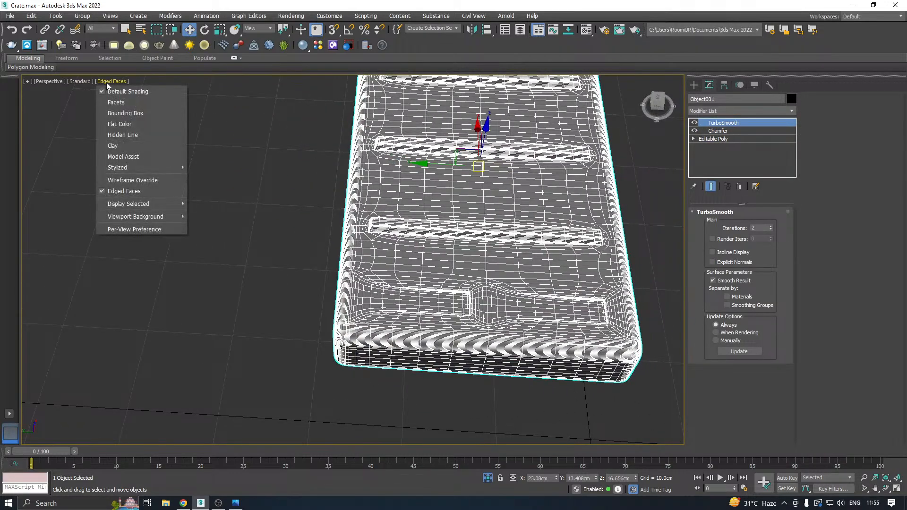
{"action": "left_click", "coordinate": [135, 191]}
{"action": "middle_click_drag", "start_coordinate": [279, 177], "coordinate": [333, 163], "text": "alt"}
{"action": "scroll", "coordinate": [337, 156], "scroll_direction": "down", "scroll_amount": 3}
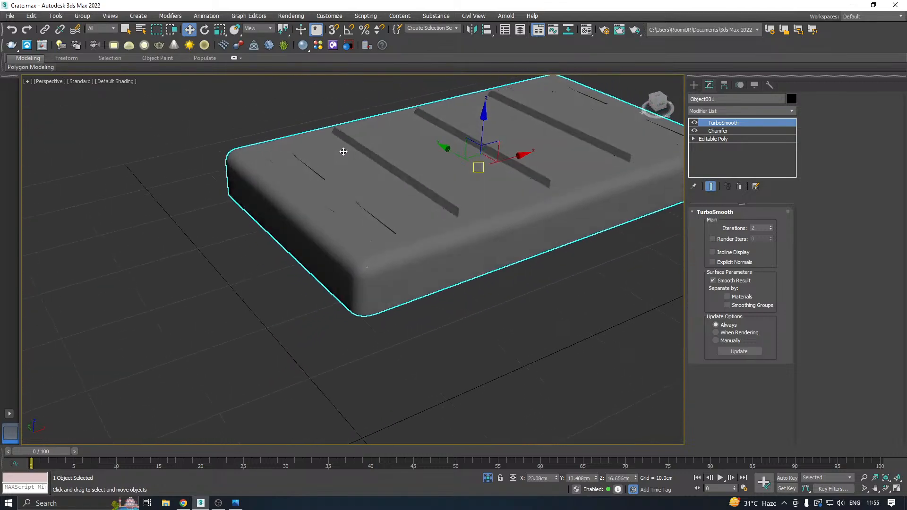
{"action": "scroll", "coordinate": [350, 188], "scroll_direction": "up", "scroll_amount": 6}
{"action": "middle_click_drag", "start_coordinate": [339, 220], "coordinate": [393, 279], "text": "alt"}
{"action": "scroll", "coordinate": [371, 299], "scroll_direction": "up", "scroll_amount": 4}
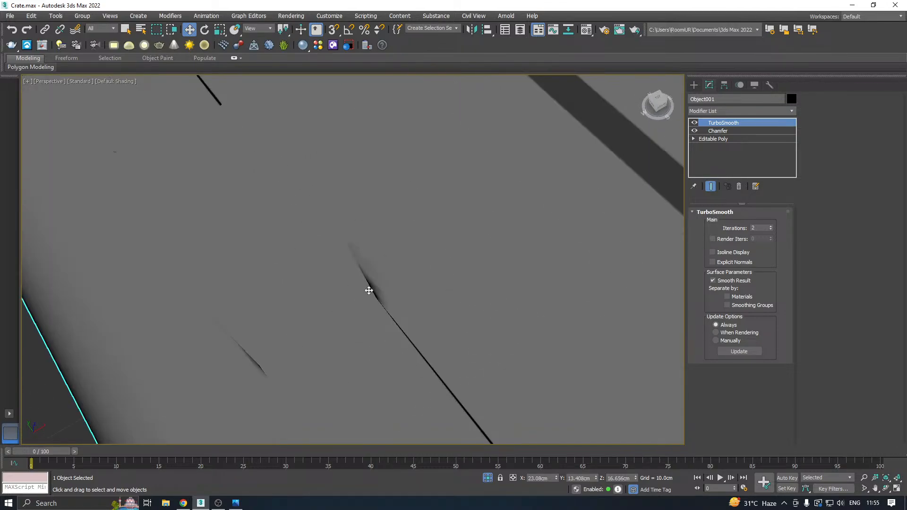
{"action": "scroll", "coordinate": [380, 290], "scroll_direction": "down", "scroll_amount": 2}
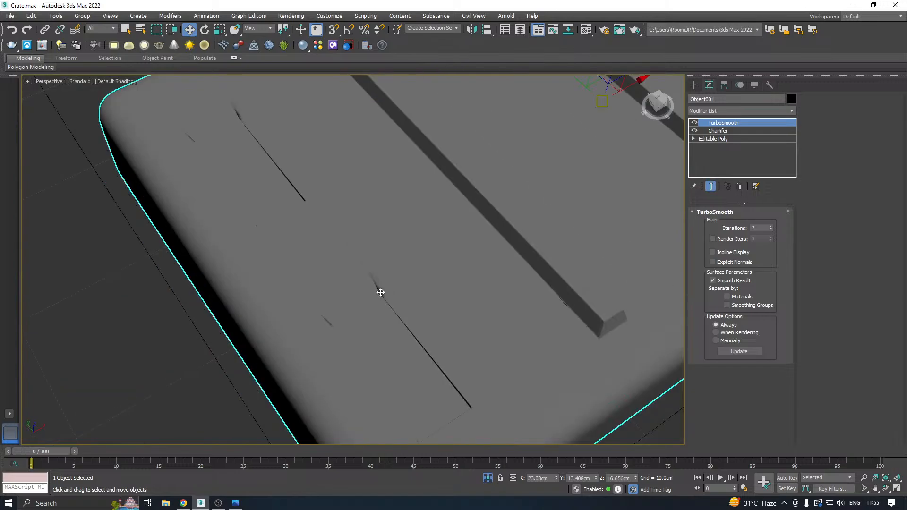
Display Edged Faces again and set the Chamfer modifier's End Bias to 0.2 and Amount to 0.0 cm.
{"action": "left_click", "coordinate": [116, 82]}
{"action": "left_click", "coordinate": [144, 191]}
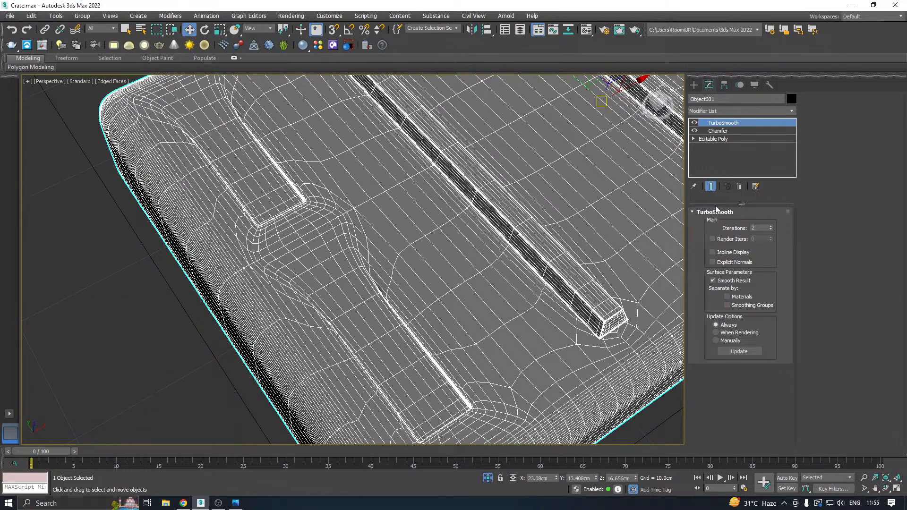
{"action": "left_click", "coordinate": [717, 131]}
{"action": "scroll", "coordinate": [405, 278], "scroll_direction": "up", "scroll_amount": 4}
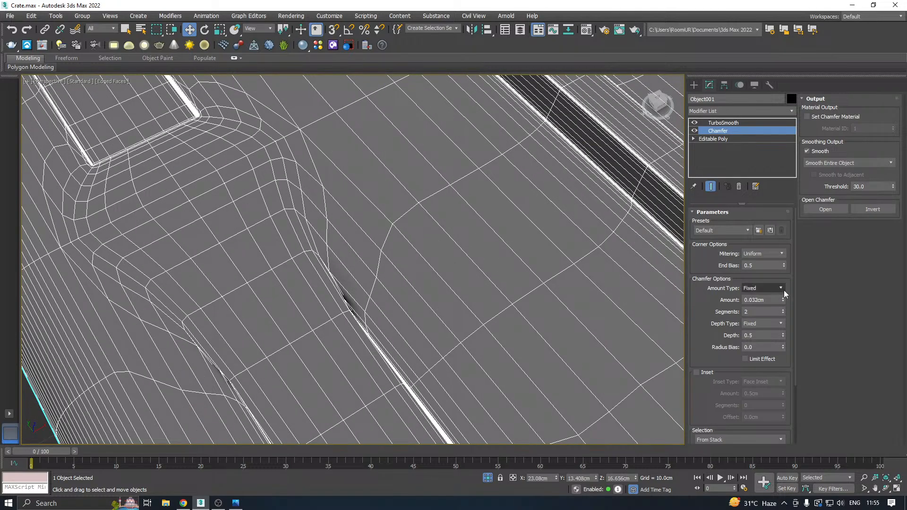
{"action": "left_click", "coordinate": [783, 288]}
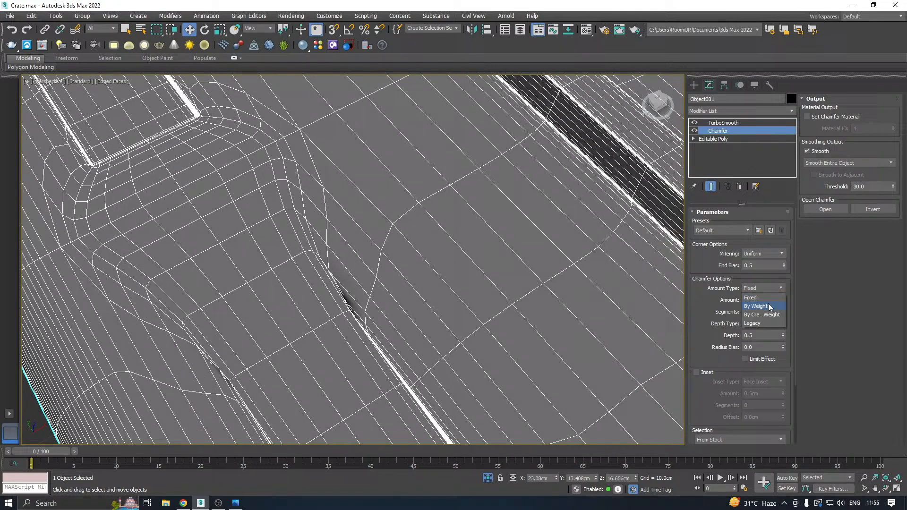
{"action": "left_click", "coordinate": [786, 285]}
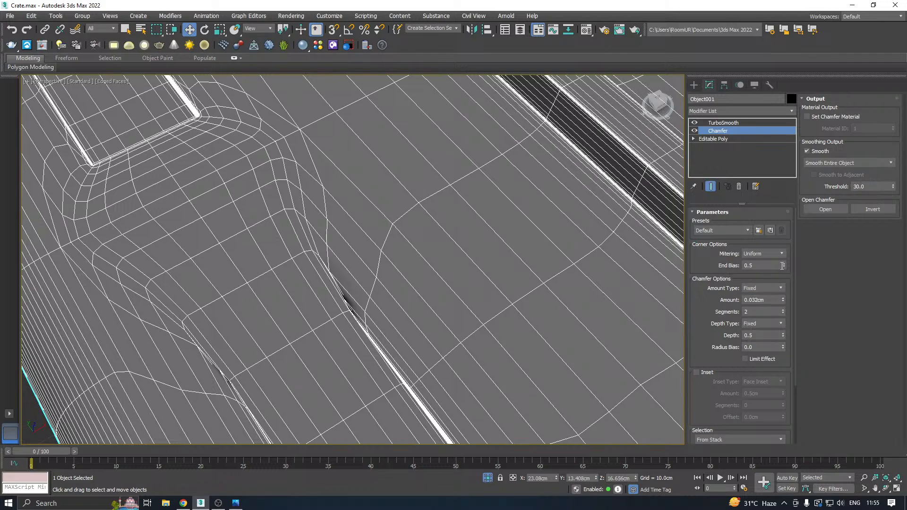
{"action": "left_click_drag", "start_coordinate": [784, 266], "coordinate": [784, 279]}
{"action": "left_click_drag", "start_coordinate": [784, 302], "coordinate": [788, 309]}
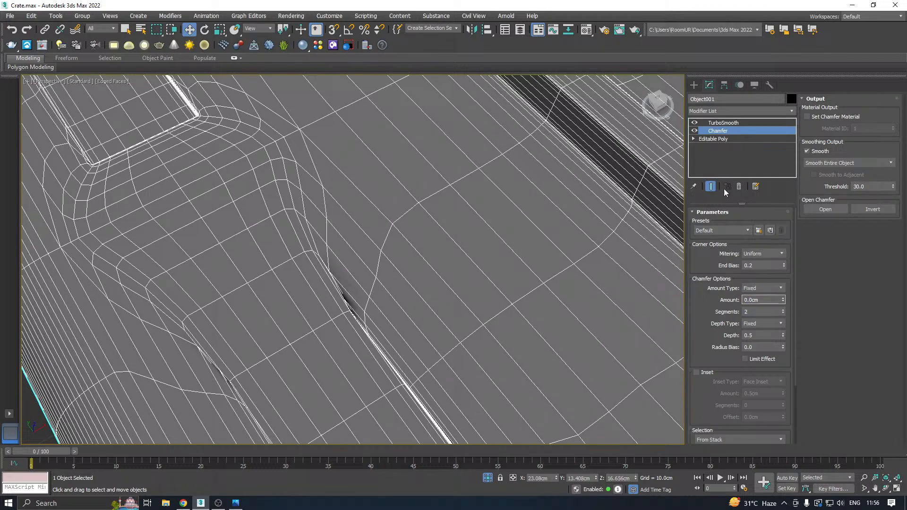
Compare the smoothed lid with the Chamfer modifier disabled and enabled, viewing the shading without edged faces.
{"action": "left_click", "coordinate": [694, 130]}
{"action": "scroll", "coordinate": [296, 302], "scroll_direction": "down", "scroll_amount": 5}
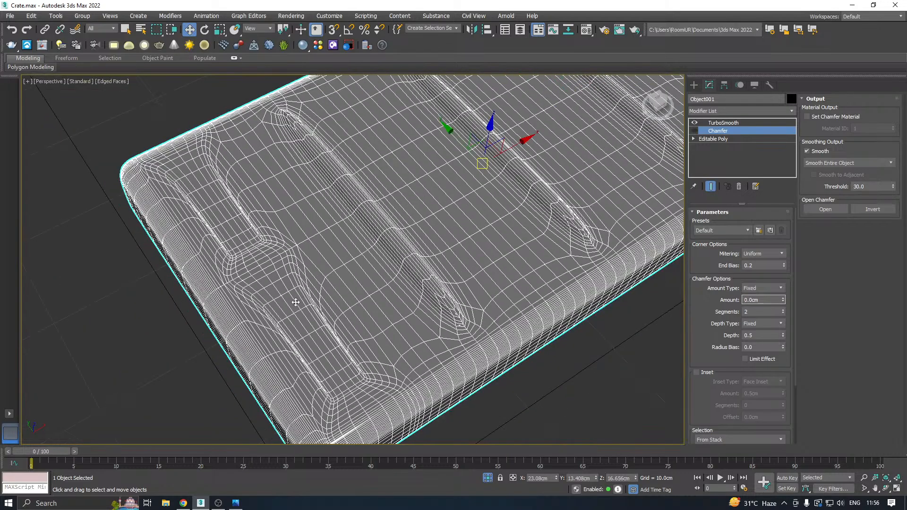
{"action": "middle_click_drag", "start_coordinate": [435, 277], "coordinate": [444, 260], "text": "alt"}
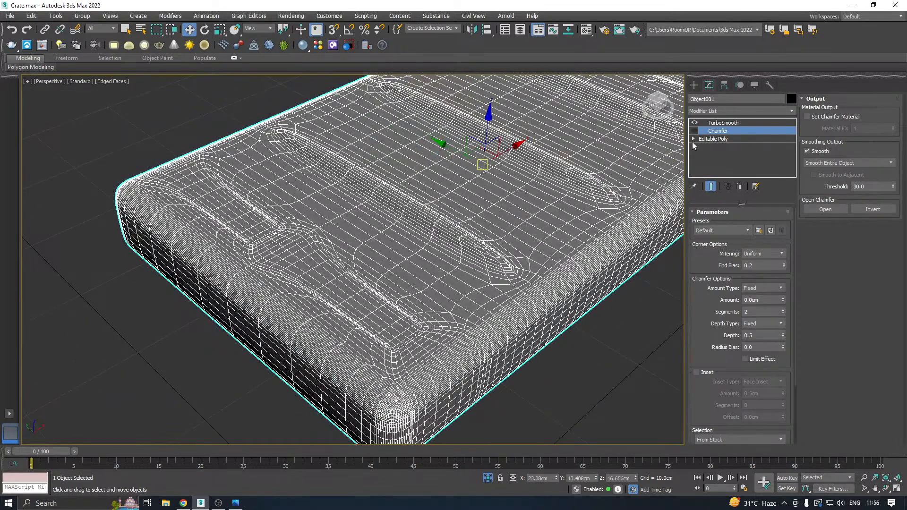
{"action": "left_click", "coordinate": [724, 123]}
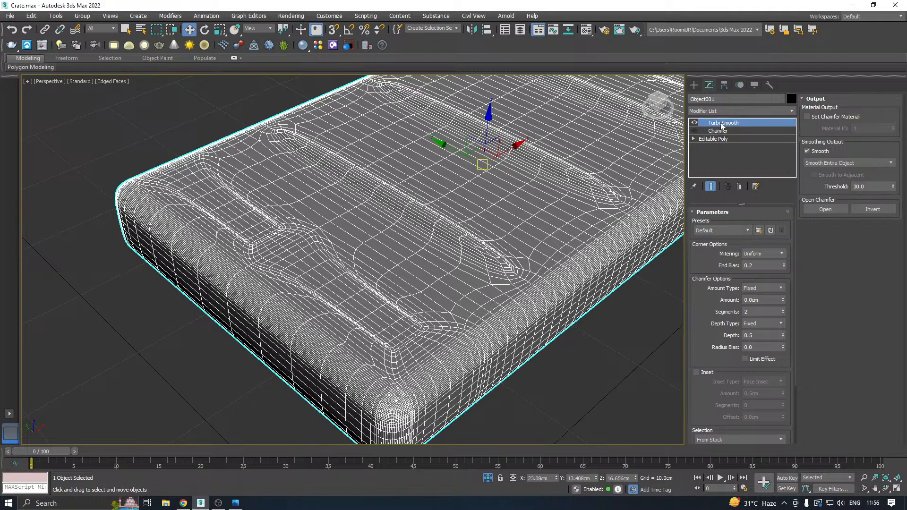
{"action": "left_click", "coordinate": [122, 81]}
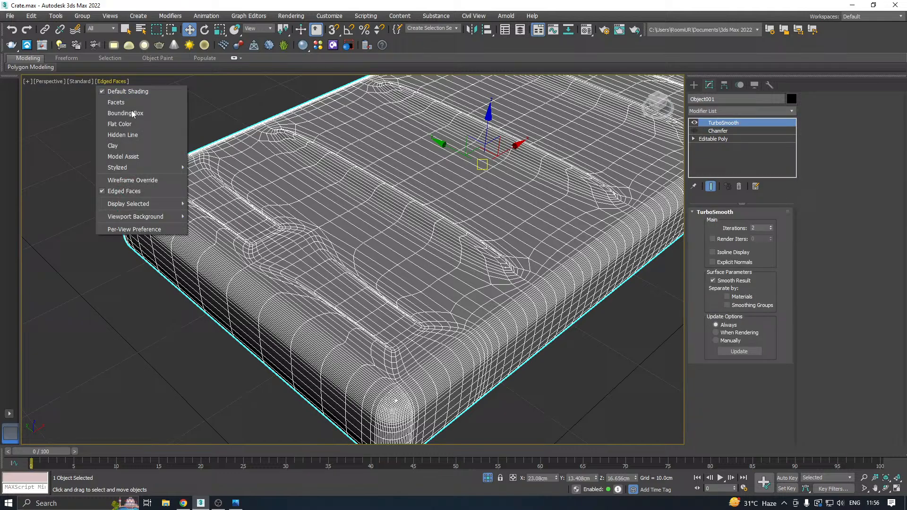
{"action": "left_click", "coordinate": [141, 191]}
{"action": "mouse_move", "coordinate": [338, 259]}
{"action": "middle_mouse_down", "text": "alt"}
{"action": "mouse_move", "coordinate": [520, 269]}
{"action": "mouse_move", "coordinate": [615, 263]}
{"action": "mouse_move", "coordinate": [635, 354]}
{"action": "mouse_move", "coordinate": [619, 302]}
{"action": "mouse_move", "coordinate": [540, 257]}
{"action": "mouse_move", "coordinate": [590, 252]}
{"action": "middle_mouse_up", "text": "alt"}
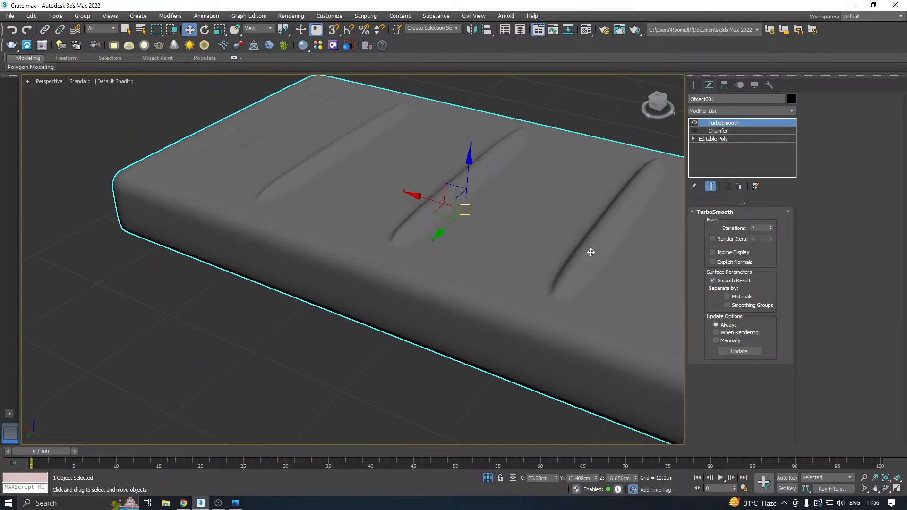
{"action": "middle_click_drag", "start_coordinate": [437, 184], "coordinate": [727, 143], "text": "alt"}
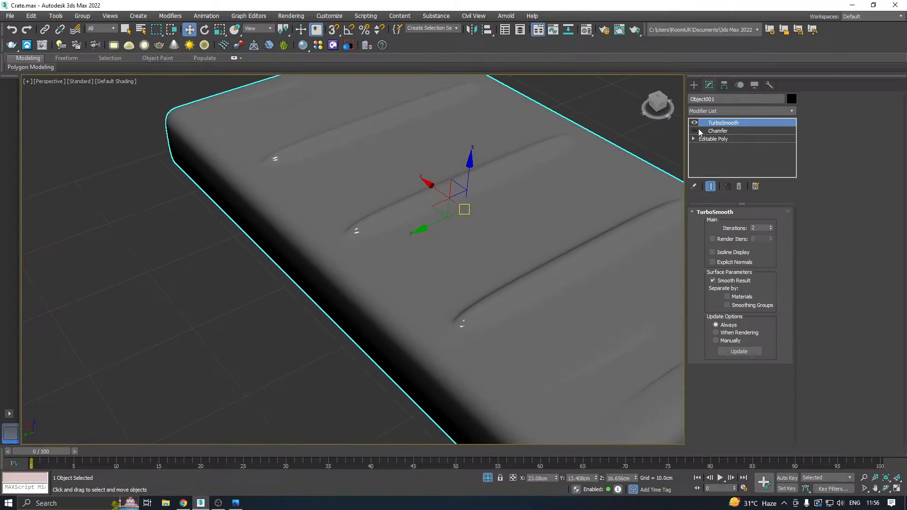
{"action": "left_click", "coordinate": [698, 130]}
{"action": "middle_click_drag", "start_coordinate": [510, 159], "coordinate": [604, 144], "text": "alt"}
Select the Chamfer modifier and turn Edged Faces back on in the viewport.
{"action": "left_click", "coordinate": [728, 132]}
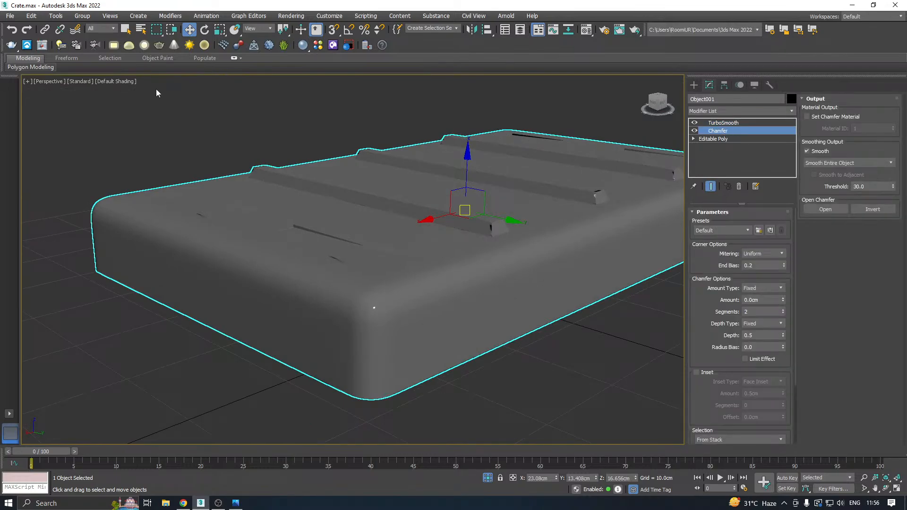
{"action": "left_click", "coordinate": [128, 82]}
{"action": "left_click", "coordinate": [137, 194]}
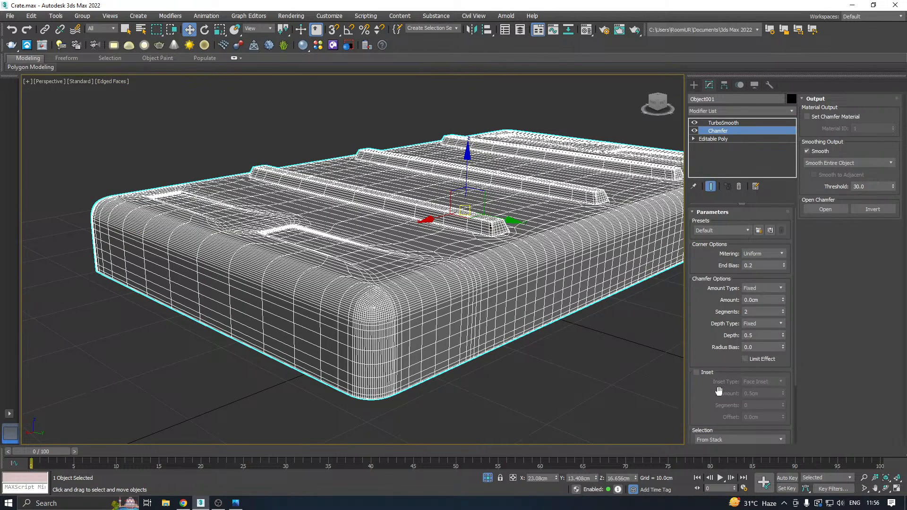
Set the Chamfer modifier's From Smoothing filter to Unsmoothed Edges after trying Smoothed Edges, and check the lid's corner and recesses.
{"action": "scroll", "coordinate": [719, 391], "scroll_direction": "down", "scroll_amount": 3}
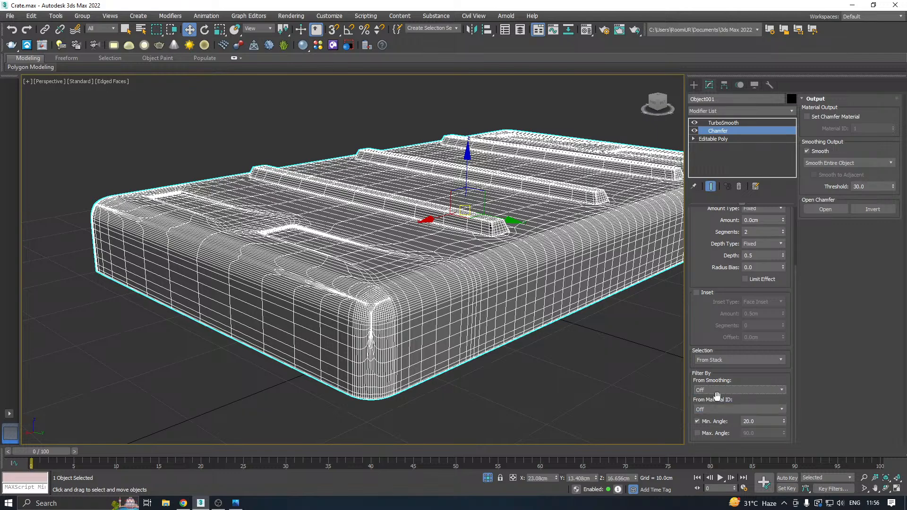
{"action": "scroll", "coordinate": [360, 378], "scroll_direction": "up", "scroll_amount": 5}
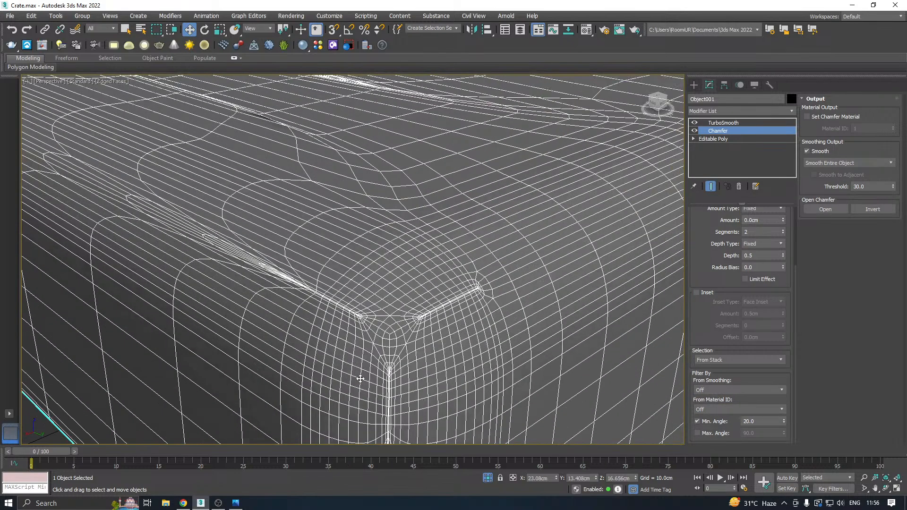
{"action": "left_click", "coordinate": [739, 390]}
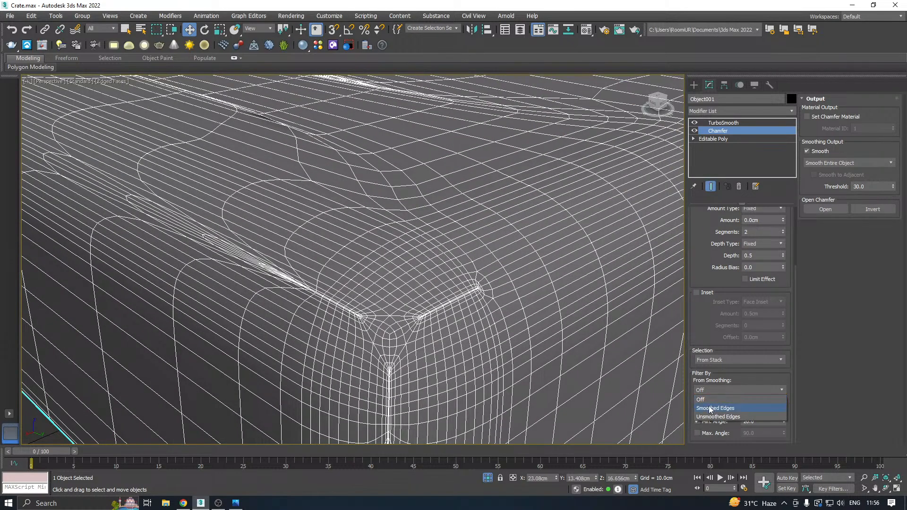
{"action": "left_click", "coordinate": [708, 407]}
{"action": "left_click", "coordinate": [711, 390]}
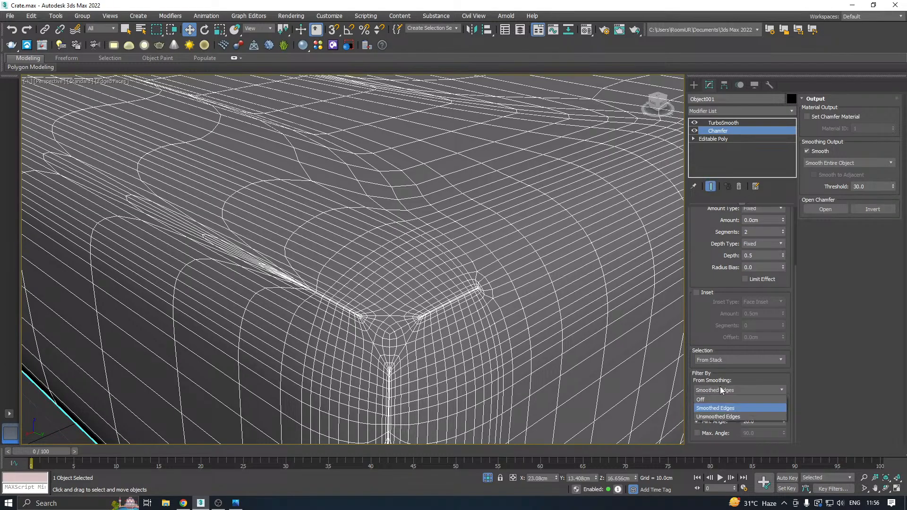
{"action": "left_click", "coordinate": [711, 418]}
{"action": "middle_click_drag", "start_coordinate": [405, 324], "coordinate": [345, 360]}
{"action": "scroll", "coordinate": [345, 361], "scroll_direction": "down", "scroll_amount": 4}
{"action": "middle_click_drag", "start_coordinate": [457, 320], "coordinate": [535, 286], "text": "alt"}
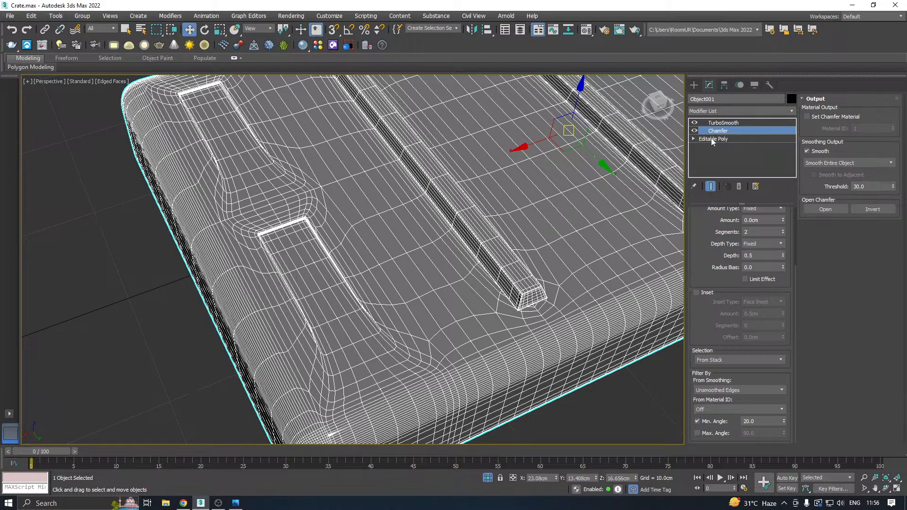
{"action": "middle_click_drag", "start_coordinate": [445, 270], "coordinate": [482, 258], "text": "alt"}
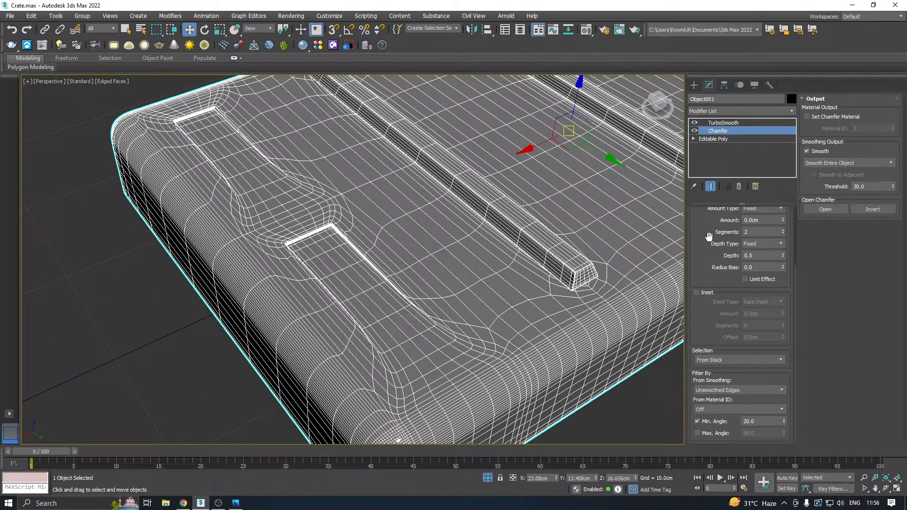
Try Quad and Tri mitering on the Chamfer modifier, inspecting the recess corners, and set it back to Uniform.
{"action": "left_click_drag", "start_coordinate": [709, 239], "coordinate": [723, 311]}
{"action": "left_click", "coordinate": [778, 245]}
{"action": "left_click", "coordinate": [756, 255]}
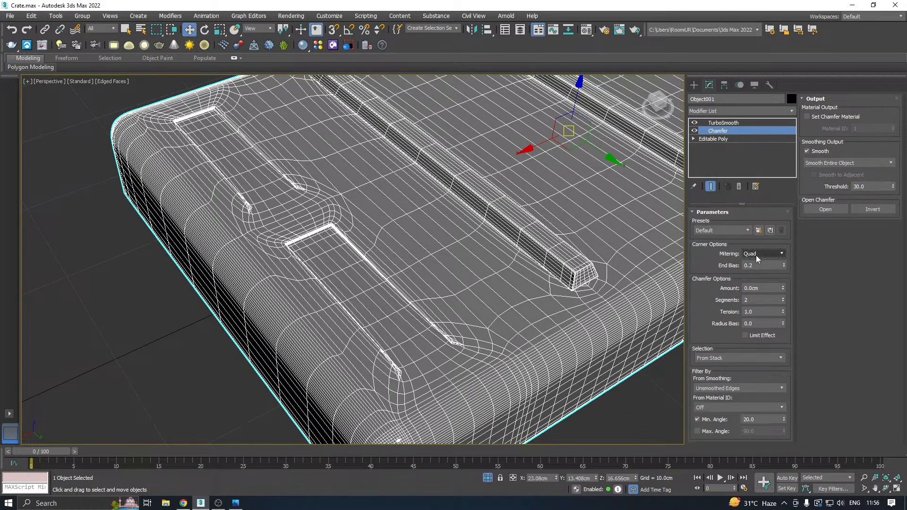
{"action": "scroll", "coordinate": [407, 376], "scroll_direction": "up", "scroll_amount": 5}
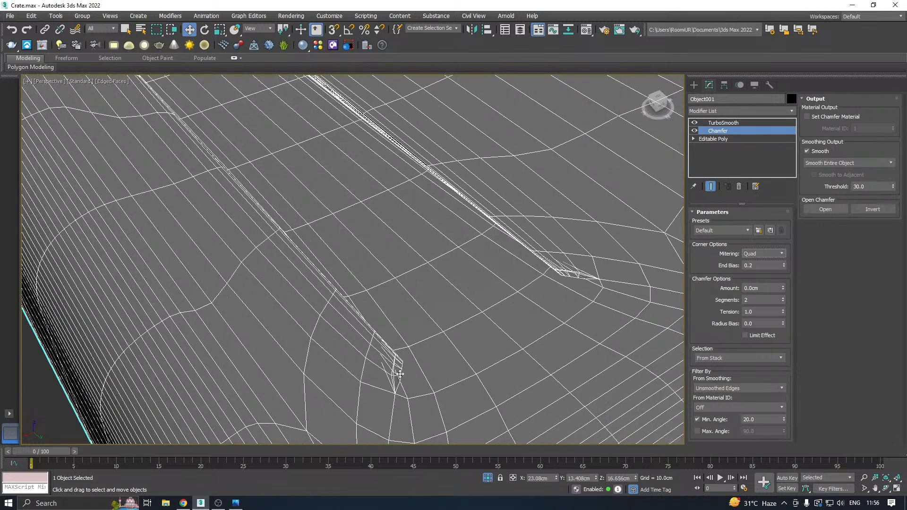
{"action": "left_click", "coordinate": [760, 253]}
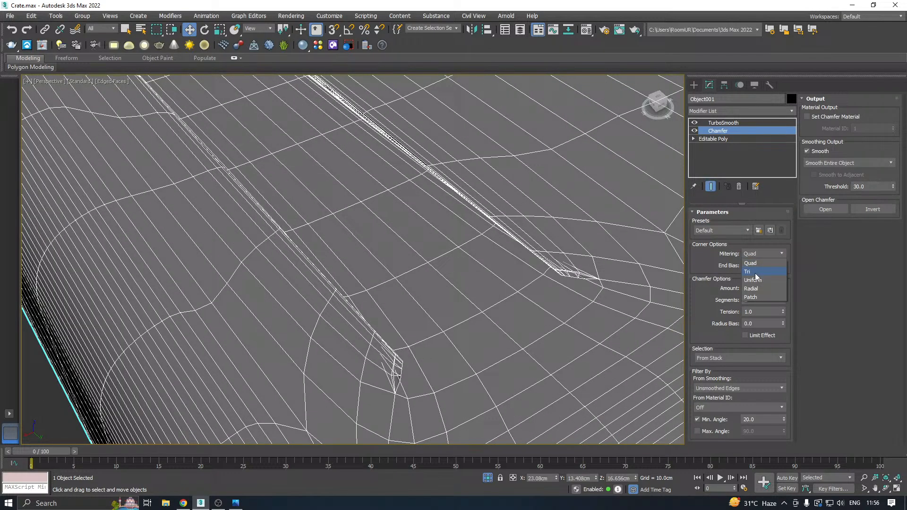
{"action": "left_click", "coordinate": [755, 273]}
{"action": "left_click", "coordinate": [760, 254]}
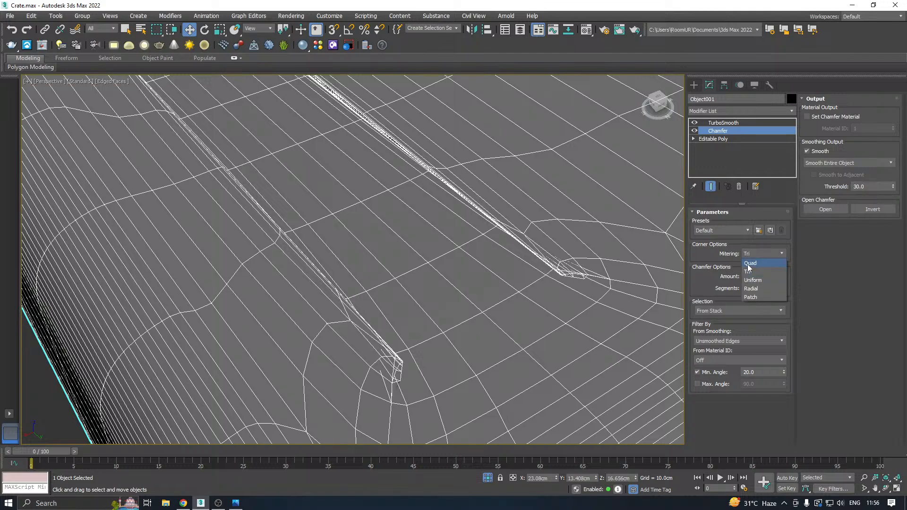
{"action": "left_click", "coordinate": [753, 281]}
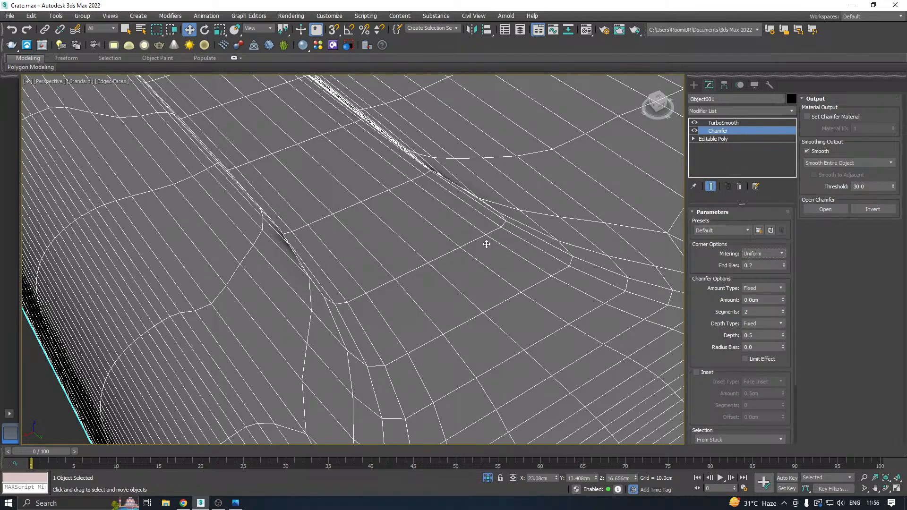
Compare the recess corner's topology at the Editable Poly, Chamfer and TurboSmooth levels, with Show End Result turned off.
{"action": "left_click", "coordinate": [697, 139]}
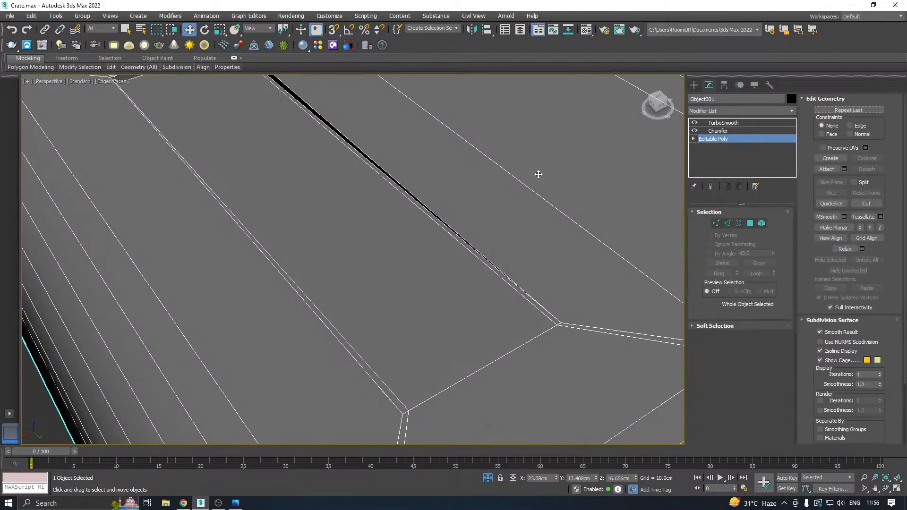
{"action": "middle_click_drag", "start_coordinate": [608, 297], "coordinate": [513, 302]}
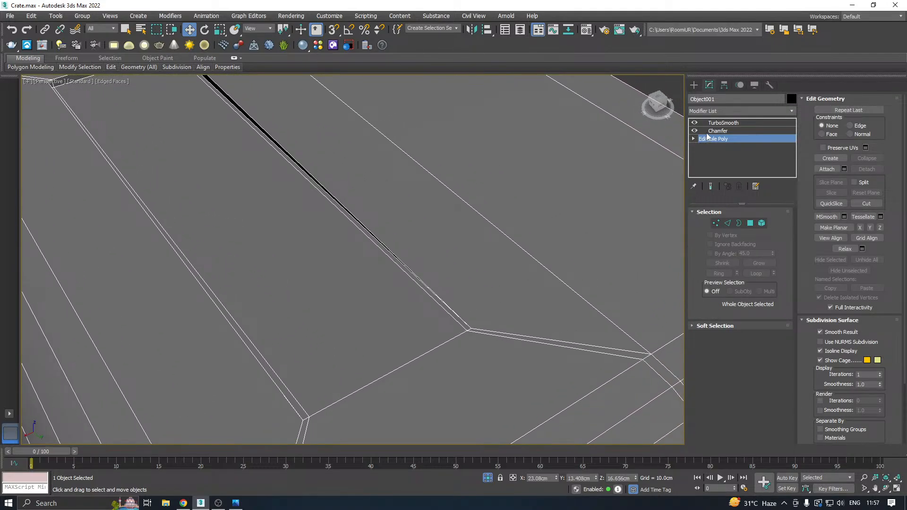
{"action": "left_click", "coordinate": [714, 132]}
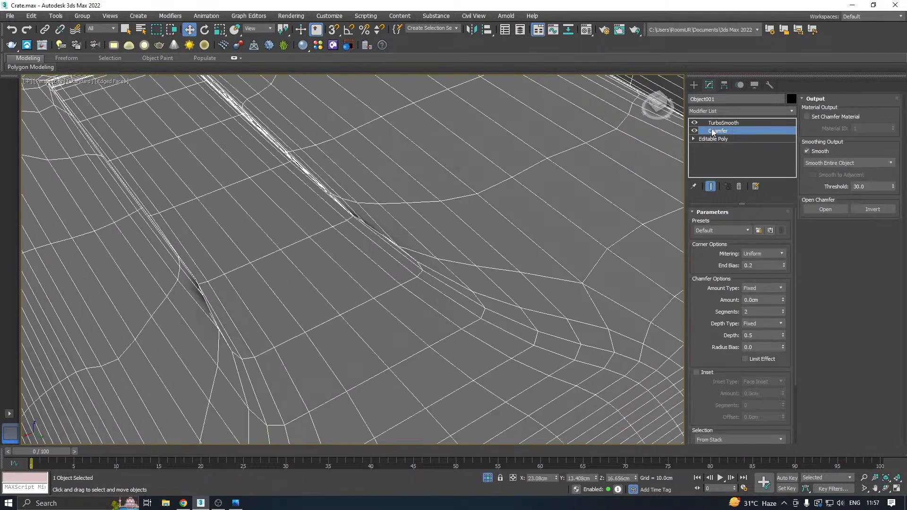
{"action": "left_click", "coordinate": [711, 187]}
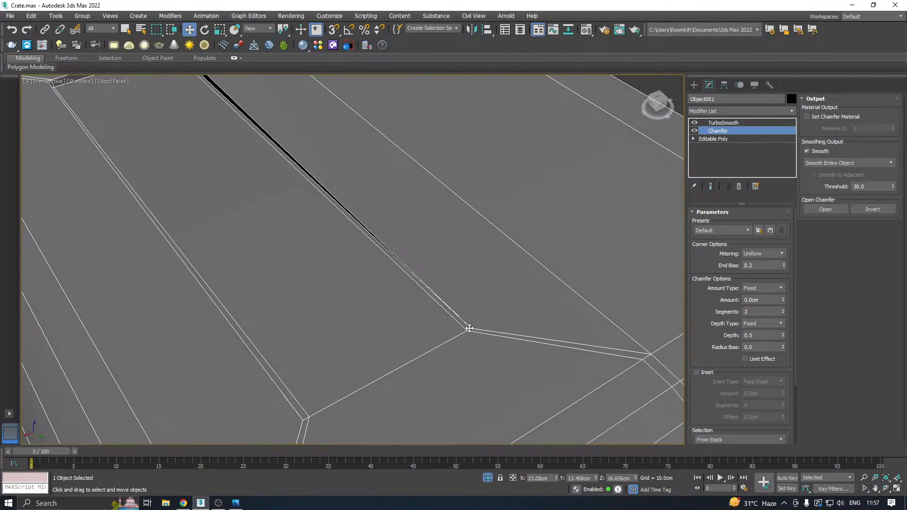
{"action": "scroll", "coordinate": [658, 189], "scroll_direction": "down", "scroll_amount": 3}
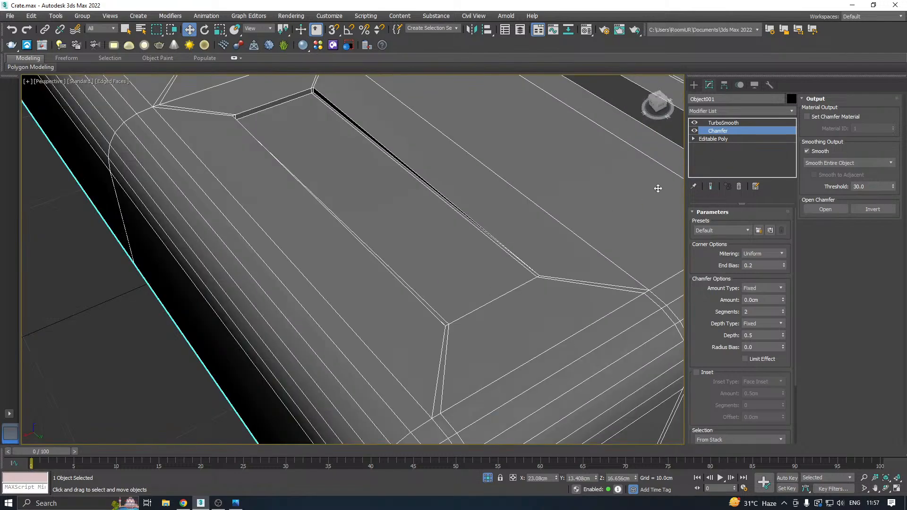
{"action": "left_click", "coordinate": [726, 124]}
{"action": "scroll", "coordinate": [520, 241], "scroll_direction": "down", "scroll_amount": 2}
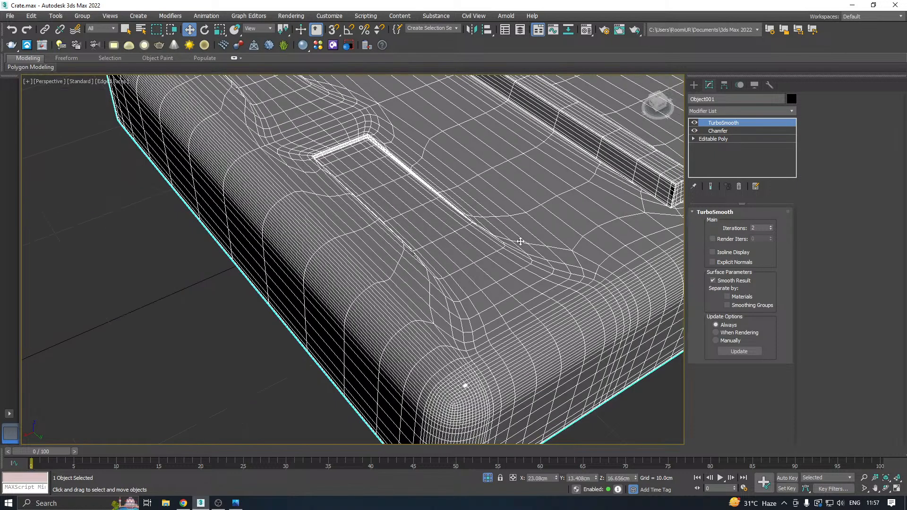
Disable the Chamfer modifier, check the smoothed lid's top and underside, and delete the modifier from the stack.
{"action": "left_click", "coordinate": [694, 131]}
{"action": "scroll", "coordinate": [522, 223], "scroll_direction": "down", "scroll_amount": 3}
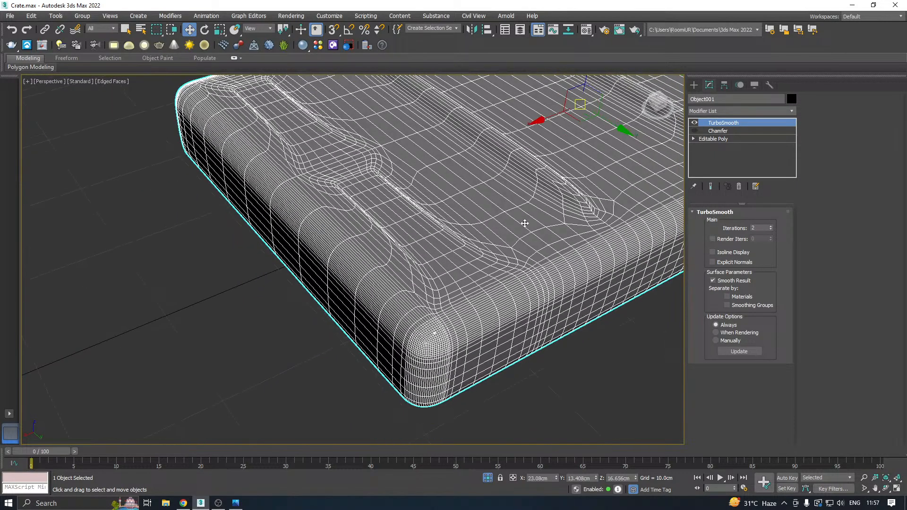
{"action": "middle_click_drag", "start_coordinate": [523, 223], "coordinate": [444, 247], "text": "alt"}
{"action": "scroll", "coordinate": [424, 195], "scroll_direction": "up", "scroll_amount": 3}
{"action": "middle_click_drag", "start_coordinate": [423, 195], "coordinate": [421, 183], "text": "alt"}
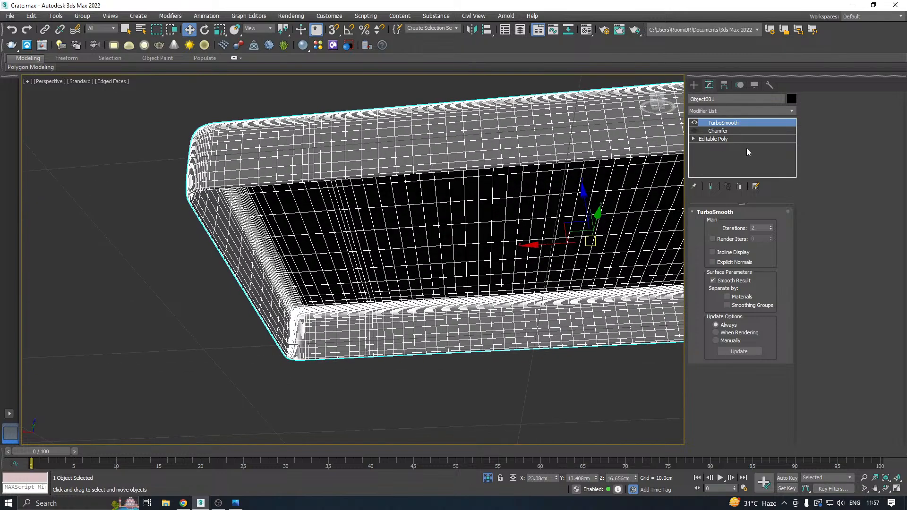
{"action": "left_click", "coordinate": [718, 131]}
{"action": "right_click", "coordinate": [718, 131]}
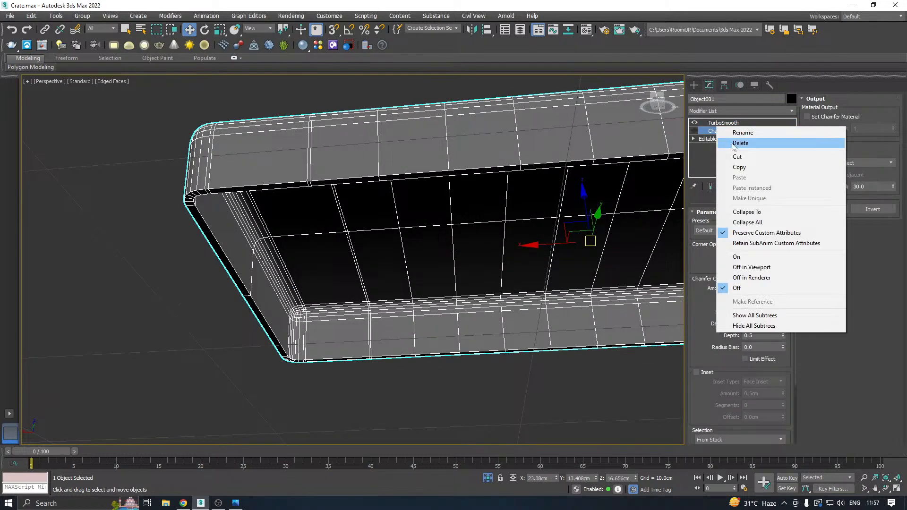
{"action": "left_click", "coordinate": [729, 142]}
Chamfer the outer and inner edge loops of the lid's open bottom rim by about 0.095 cm.
{"action": "left_click", "coordinate": [728, 224]}
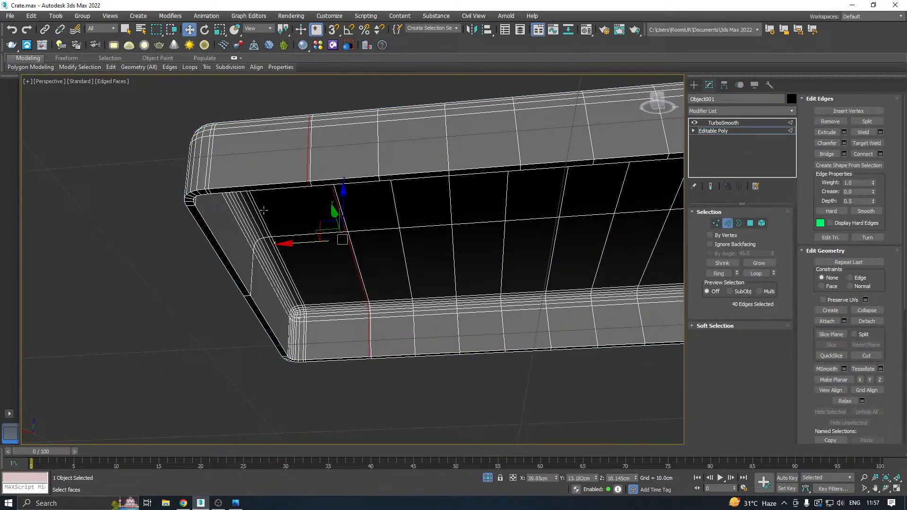
{"action": "scroll", "coordinate": [221, 184], "scroll_direction": "up", "scroll_amount": 3}
{"action": "double_click", "coordinate": [221, 184], "text": "ctrl"}
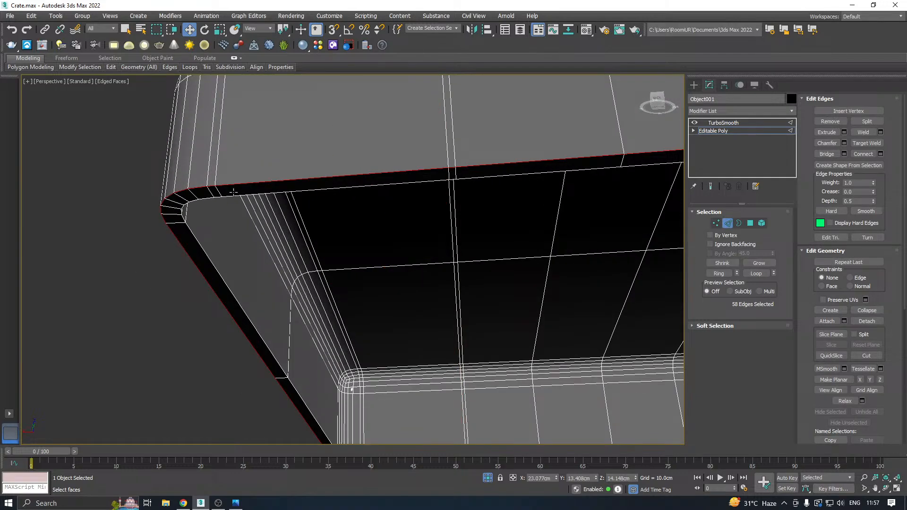
{"action": "double_click", "coordinate": [236, 194], "text": "ctrl"}
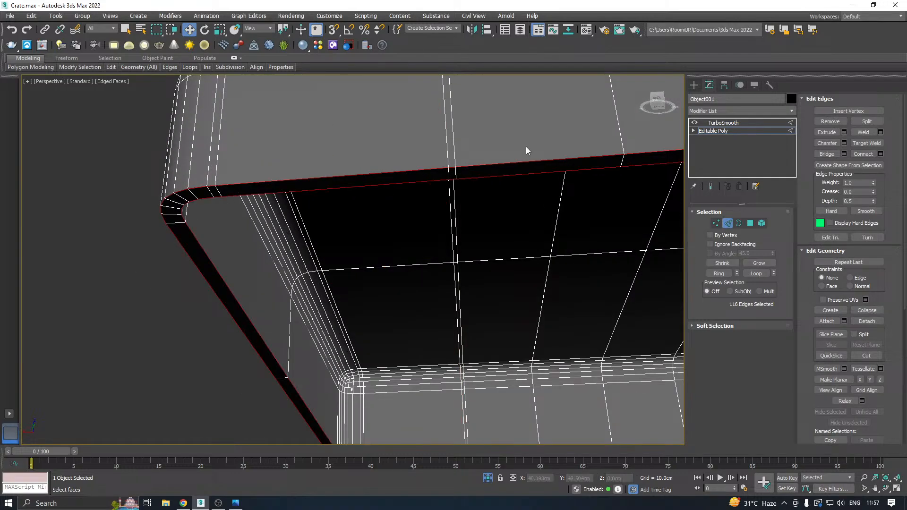
{"action": "left_click", "coordinate": [844, 143]}
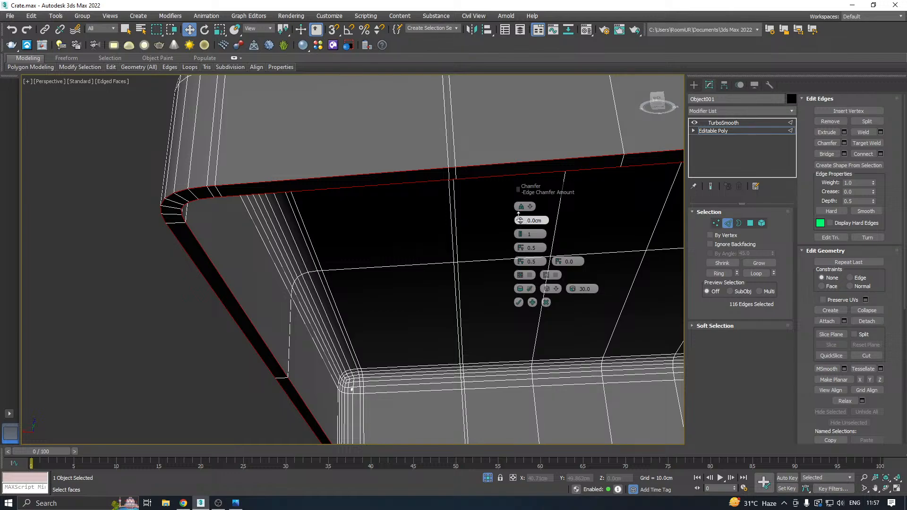
{"action": "left_click_drag", "start_coordinate": [520, 220], "coordinate": [518, 216]}
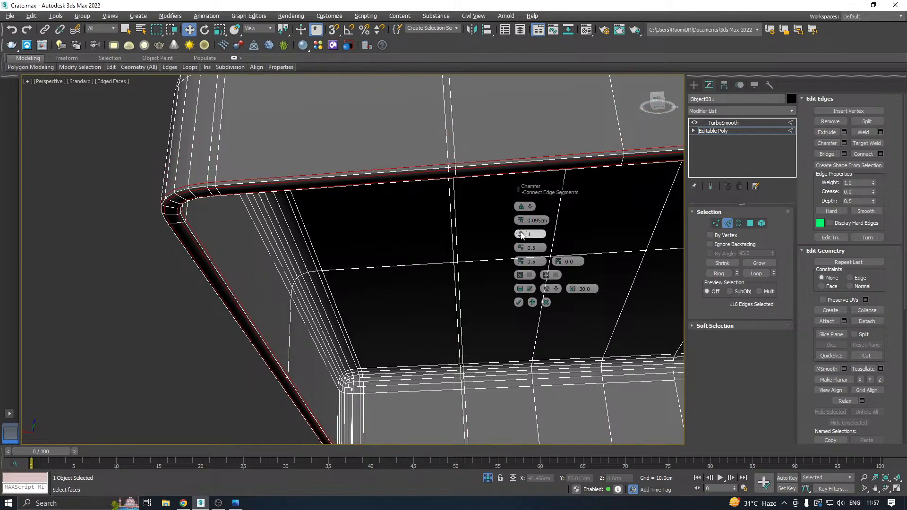
{"action": "left_click", "coordinate": [520, 233]}
{"action": "left_click", "coordinate": [519, 303]}
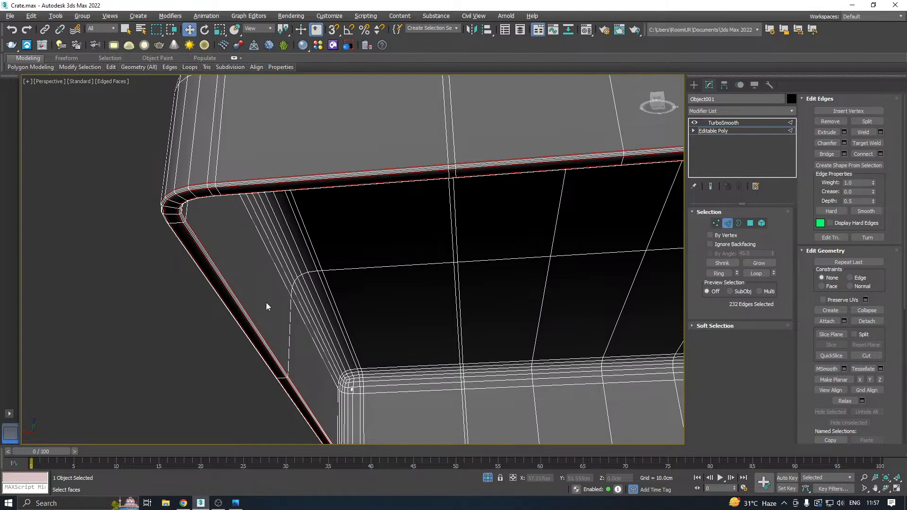
{"action": "scroll", "coordinate": [266, 305], "scroll_direction": "down", "scroll_amount": 4}
{"action": "middle_click_drag", "start_coordinate": [330, 258], "coordinate": [342, 210], "text": "alt"}
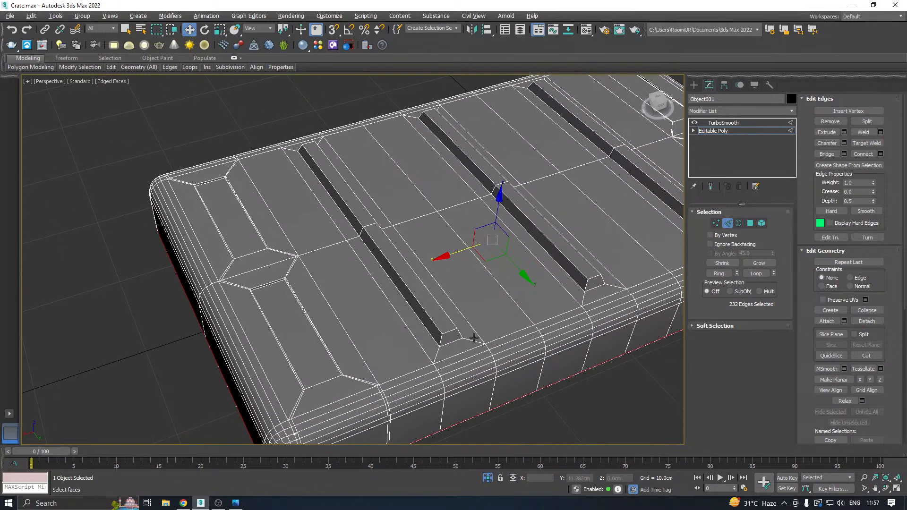
{"action": "left_click", "coordinate": [439, 327]}
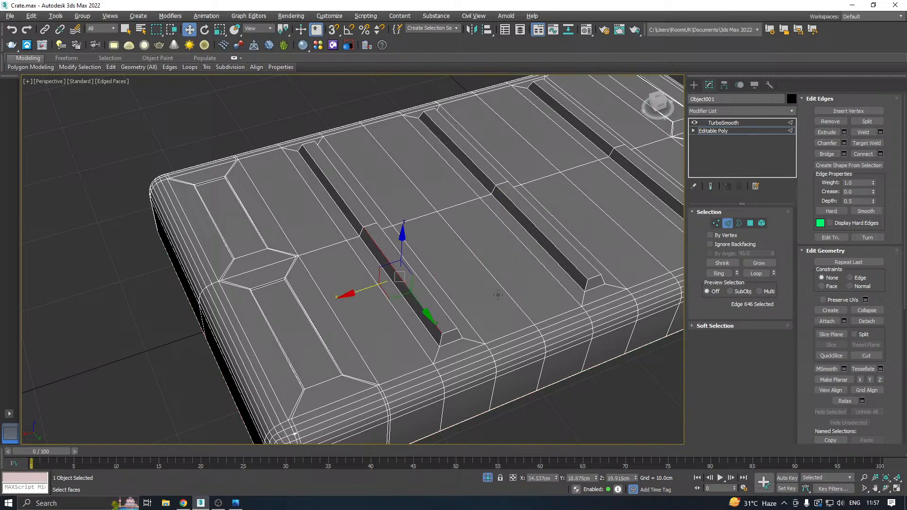
{"action": "double_click", "coordinate": [418, 304]}
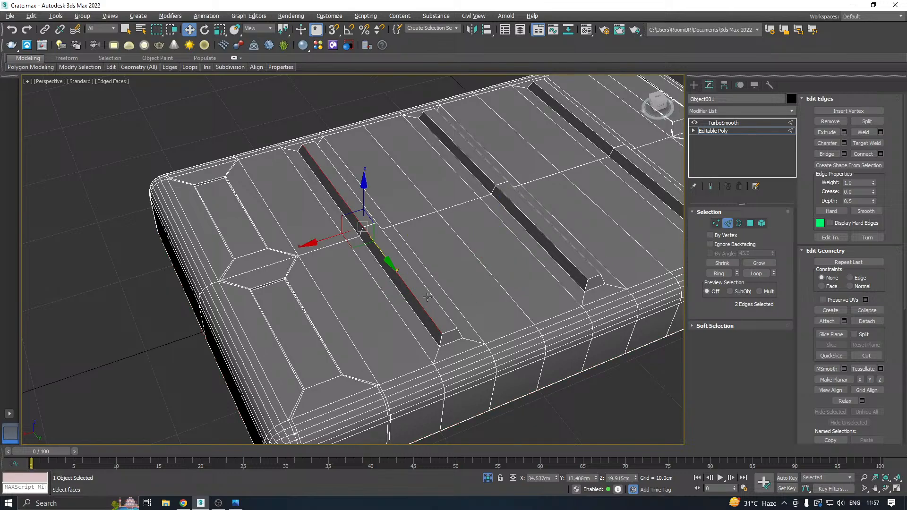
{"action": "double_click", "coordinate": [432, 295], "text": "ctrl"}
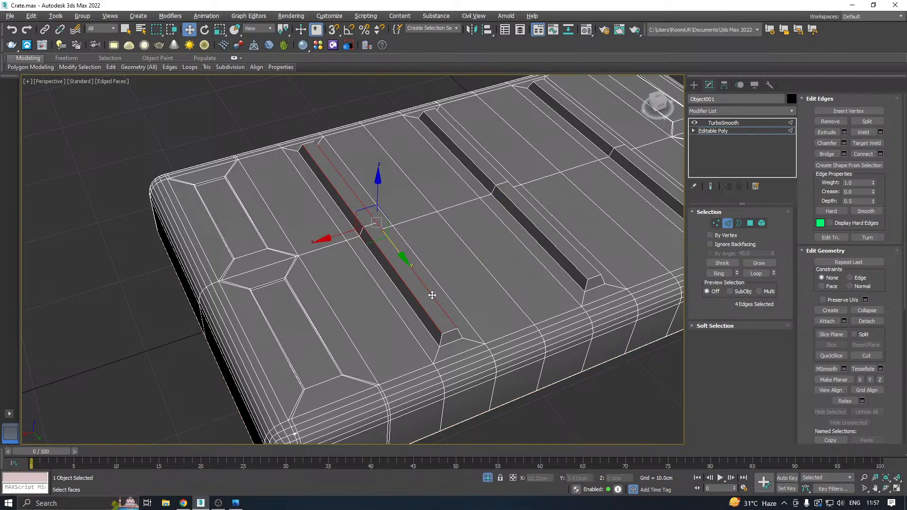
Connect the ring of vertical edges around the first long rib with 3 segments, pinched apart towards the wall's borders.
{"action": "left_click", "coordinate": [440, 340]}
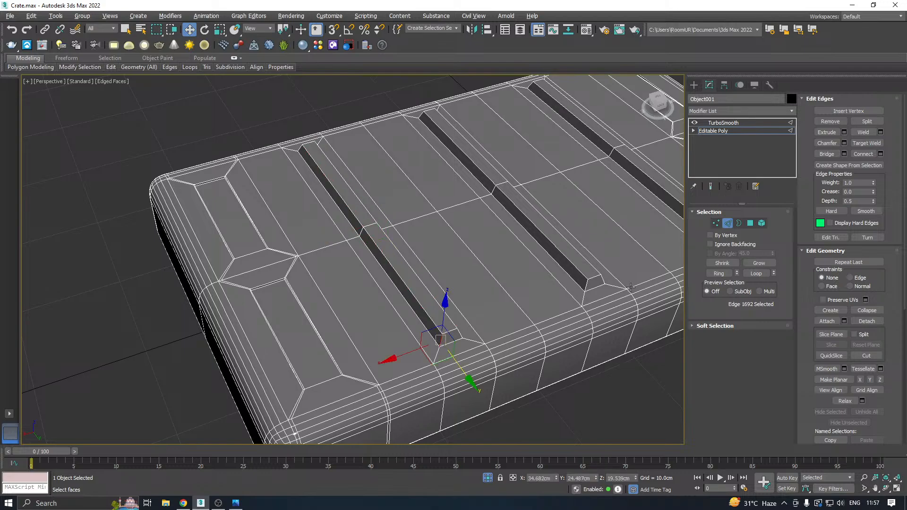
{"action": "left_click", "coordinate": [717, 274]}
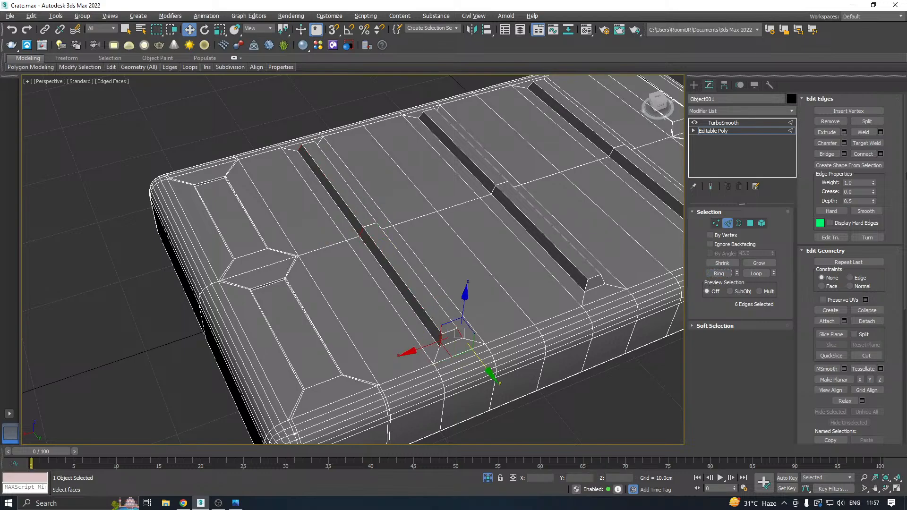
{"action": "left_click", "coordinate": [880, 154]}
{"action": "left_click", "coordinate": [521, 205]}
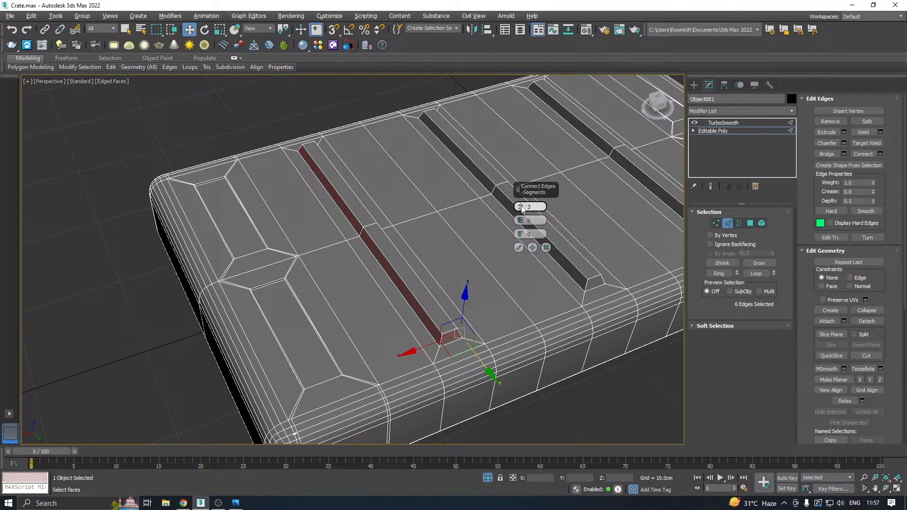
{"action": "left_click_drag", "start_coordinate": [520, 220], "coordinate": [509, 141]}
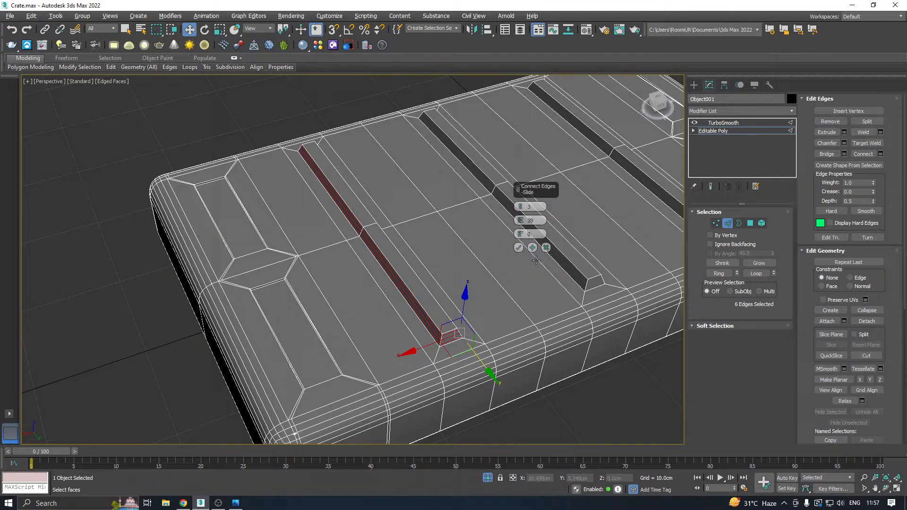
{"action": "scroll", "coordinate": [521, 256], "scroll_direction": "up", "scroll_amount": 4}
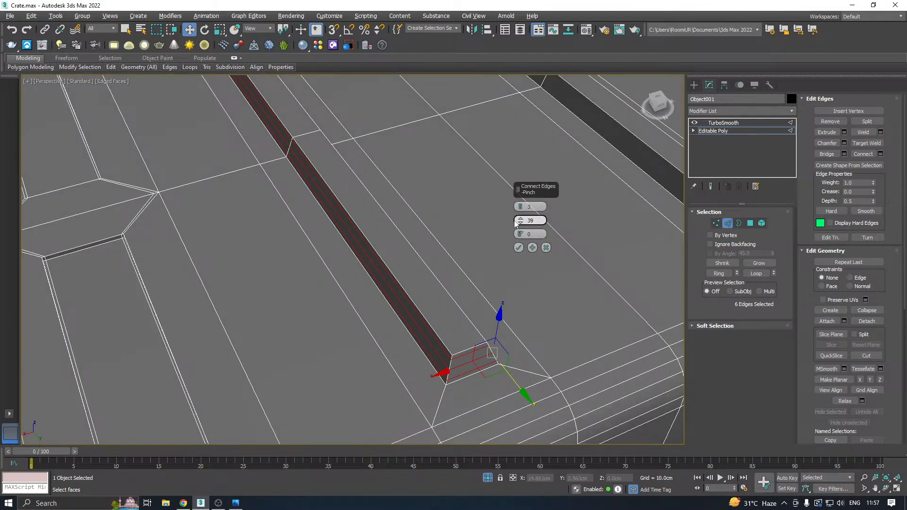
{"action": "left_click_drag", "start_coordinate": [523, 268], "coordinate": [519, 256]}
{"action": "left_click", "coordinate": [518, 247]}
Add the same connecting loops around the side walls of the other two long ribs using their vertical edge rings.
{"action": "scroll", "coordinate": [348, 296], "scroll_direction": "down", "scroll_amount": 5}
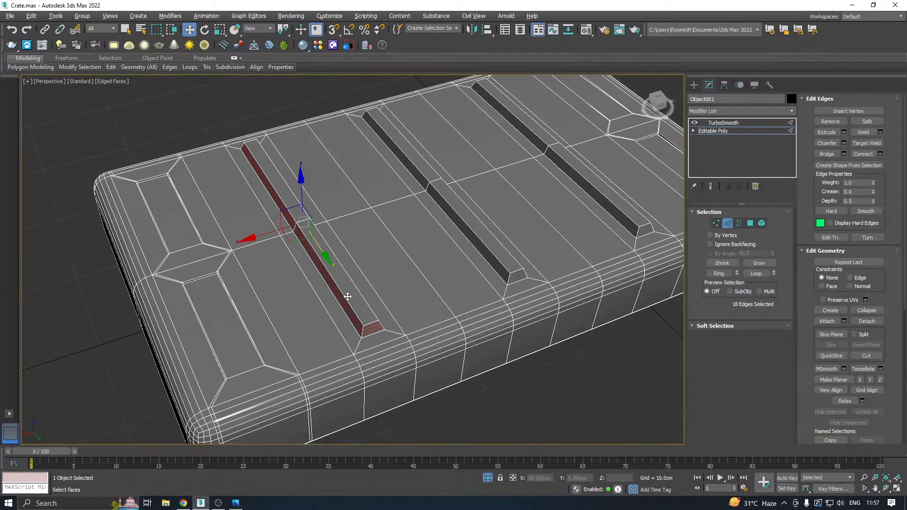
{"action": "left_click", "coordinate": [509, 280]}
{"action": "left_click", "coordinate": [635, 231]}
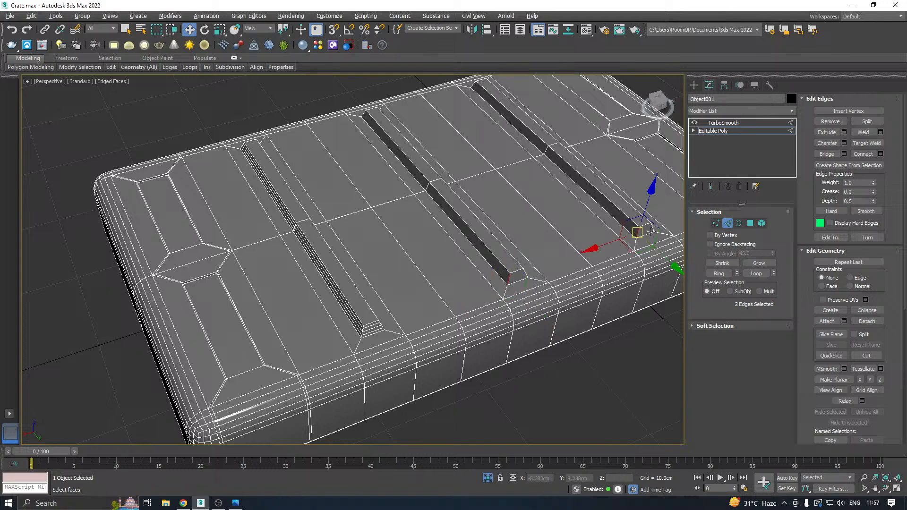
{"action": "left_click", "coordinate": [719, 273]}
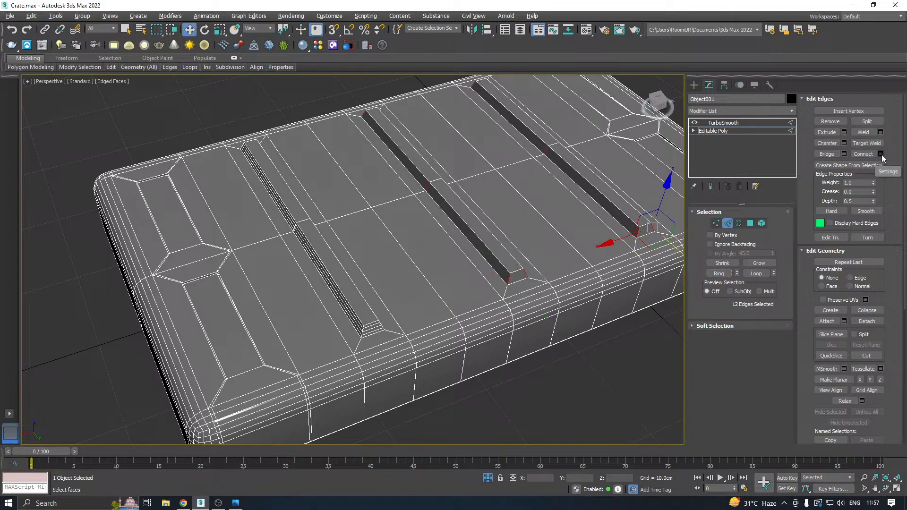
{"action": "left_click", "coordinate": [867, 154]}
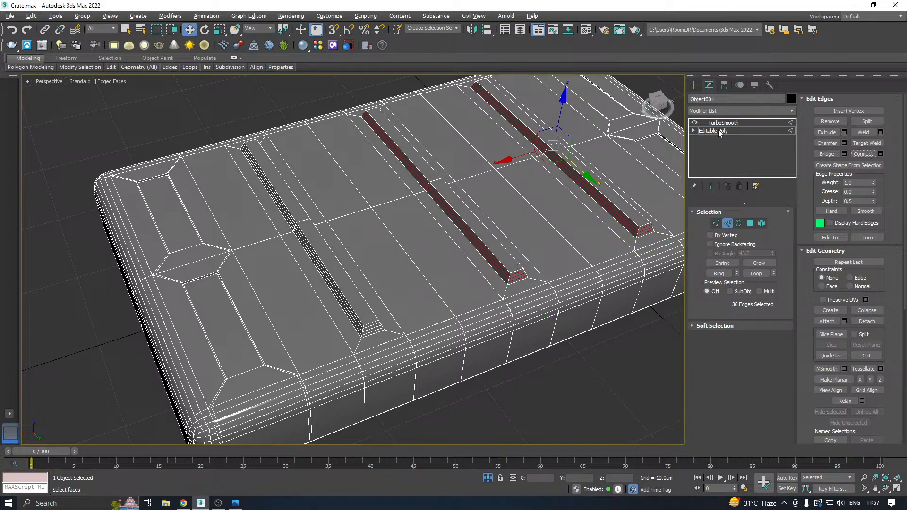
Leave edge editing, return to the TurboSmooth level and turn off Edged Faces in the viewport.
{"action": "left_click", "coordinate": [714, 131]}
{"action": "left_click", "coordinate": [721, 123]}
{"action": "scroll", "coordinate": [344, 283], "scroll_direction": "down", "scroll_amount": 3}
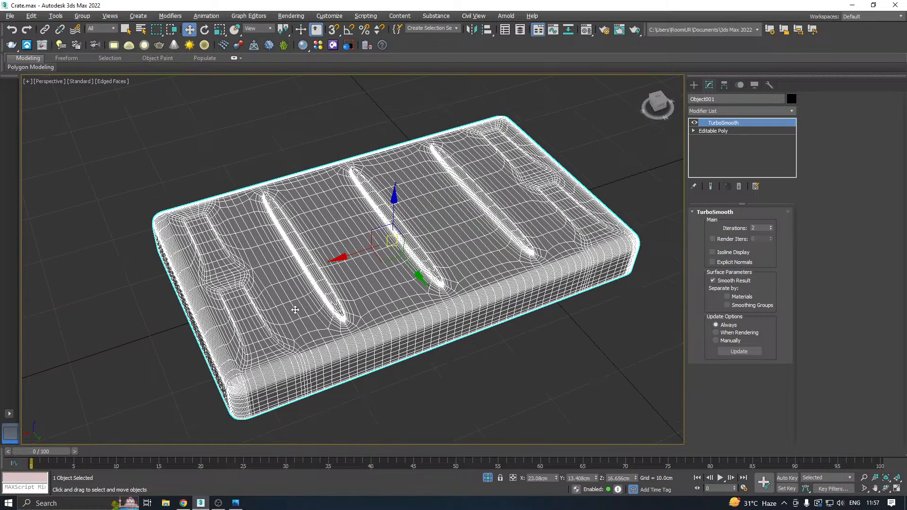
{"action": "middle_click_drag", "start_coordinate": [344, 283], "coordinate": [420, 253], "text": "alt"}
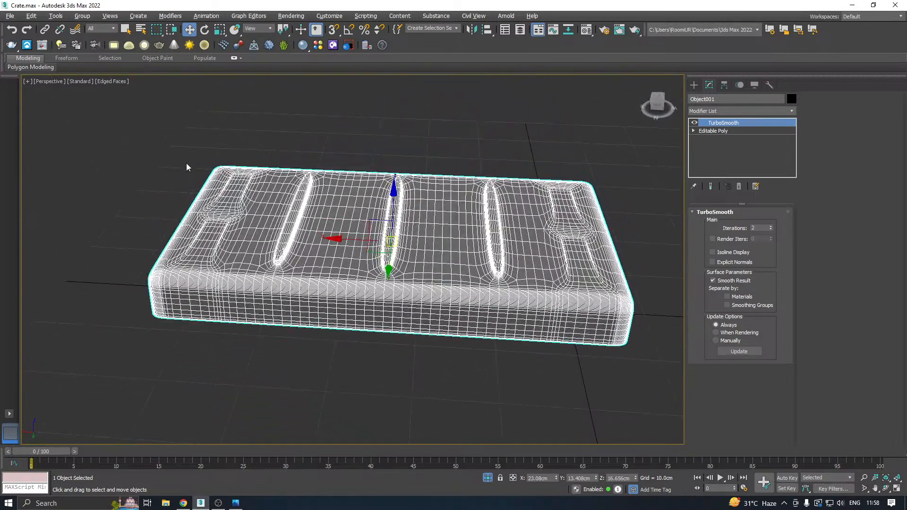
{"action": "left_click", "coordinate": [104, 81]}
{"action": "left_click", "coordinate": [132, 178]}
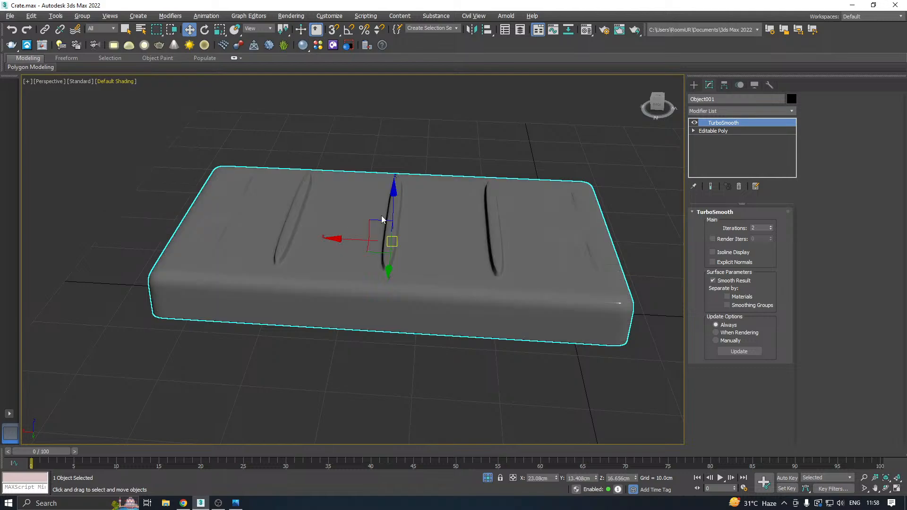
Inspect the smoothed lid's rib shading from several angles, and exit isolation to show the whole crate.
{"action": "mouse_move", "coordinate": [381, 216]}
{"action": "middle_mouse_down", "text": "alt"}
{"action": "mouse_move", "coordinate": [351, 142]}
{"action": "mouse_move", "coordinate": [318, 139]}
{"action": "mouse_move", "coordinate": [301, 274]}
{"action": "mouse_move", "coordinate": [317, 308]}
{"action": "middle_mouse_up", "text": "alt"}
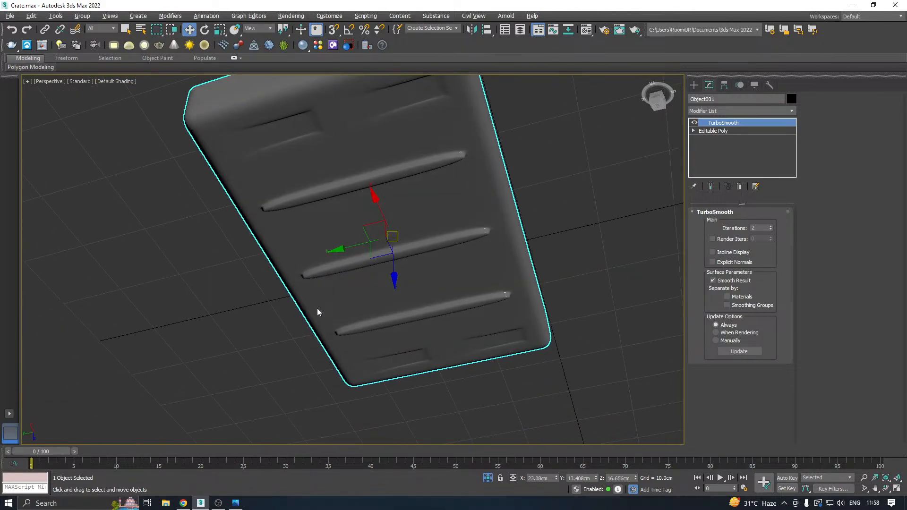
{"action": "middle_click_drag", "start_coordinate": [330, 268], "coordinate": [317, 169], "text": "alt"}
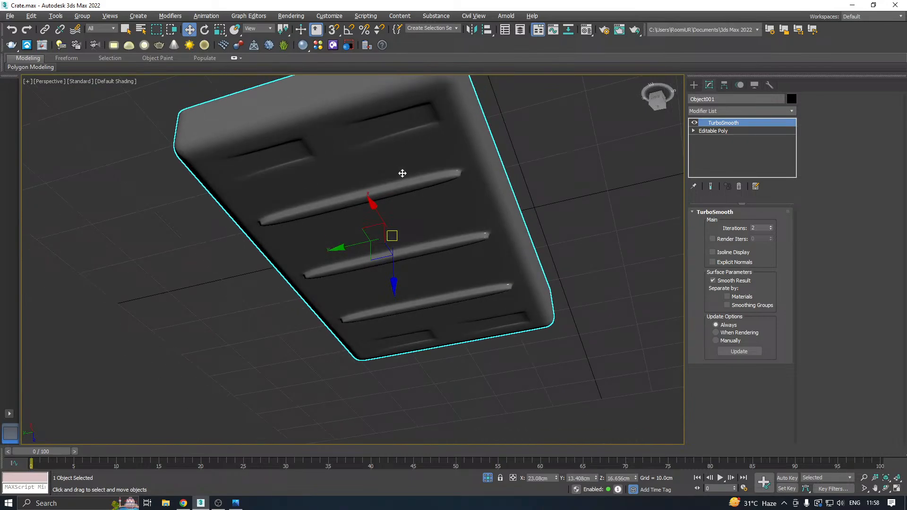
{"action": "middle_click_drag", "start_coordinate": [402, 173], "coordinate": [475, 245], "text": "alt"}
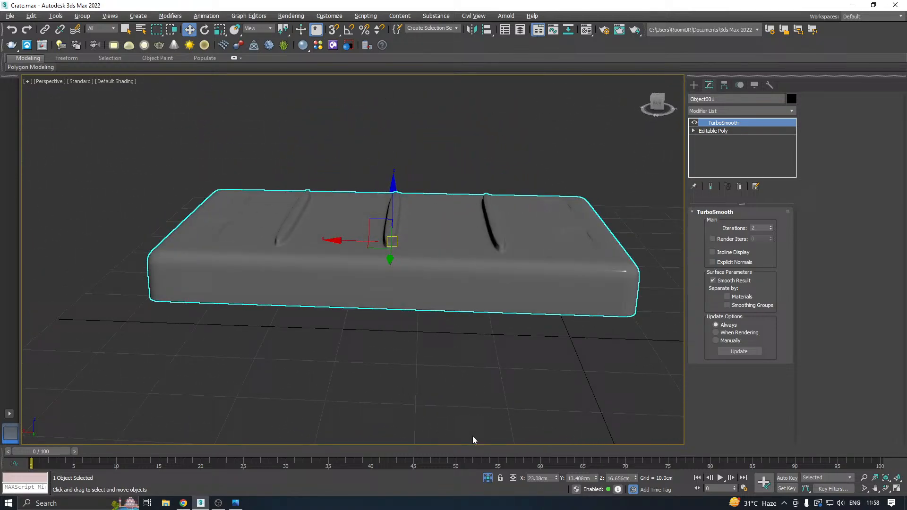
{"action": "left_click", "coordinate": [487, 478]}
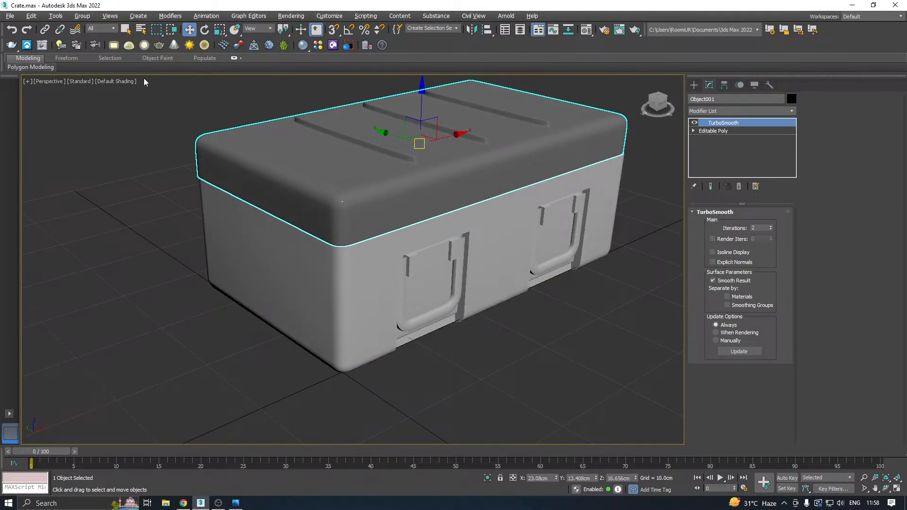
Save a copy of the scene as Crate16.max.
{"action": "left_click", "coordinate": [14, 17]}
{"action": "left_click", "coordinate": [31, 112]}
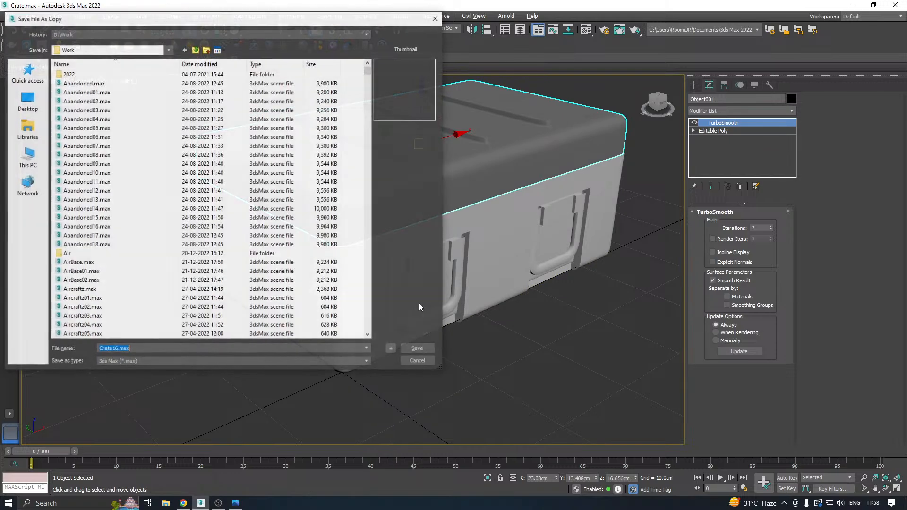
{"action": "left_click", "coordinate": [425, 350]}
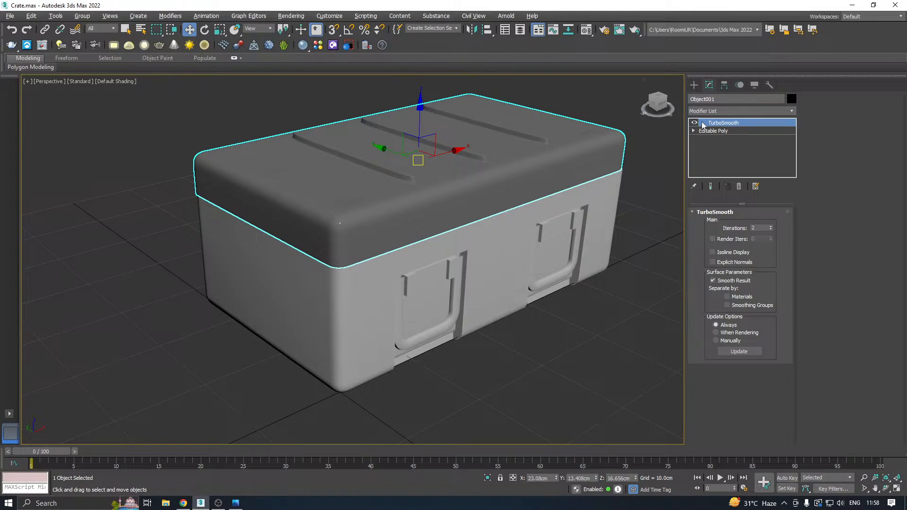
Show Edged Faces, turn off the lid's TurboSmooth display, and isolate the crate's lower body.
{"action": "left_click", "coordinate": [118, 83]}
{"action": "left_click", "coordinate": [158, 188]}
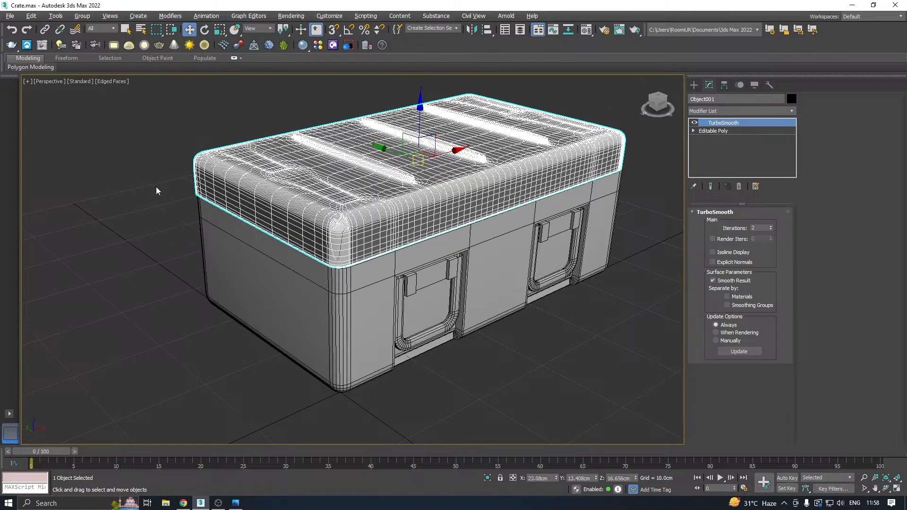
{"action": "left_click", "coordinate": [696, 124]}
{"action": "middle_click_drag", "start_coordinate": [498, 180], "coordinate": [379, 179]}
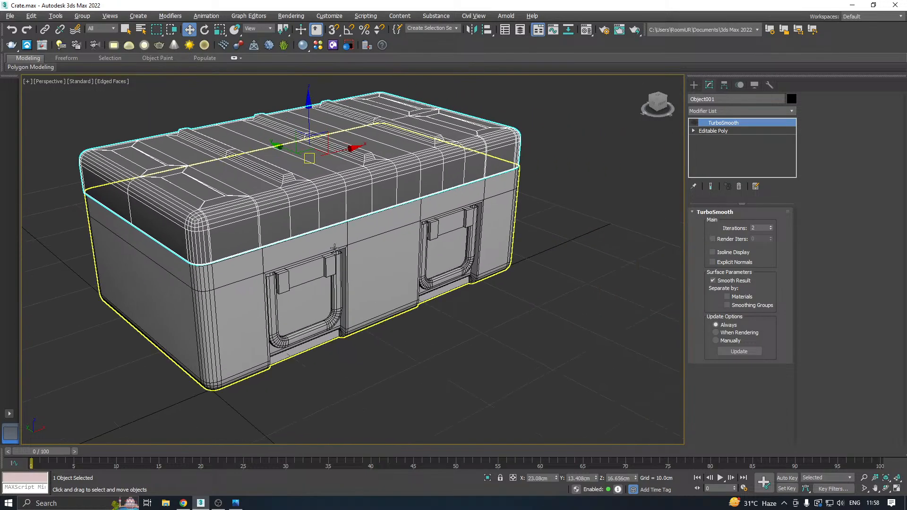
{"action": "left_click", "coordinate": [335, 249]}
{"action": "middle_click_drag", "start_coordinate": [343, 243], "coordinate": [512, 230]}
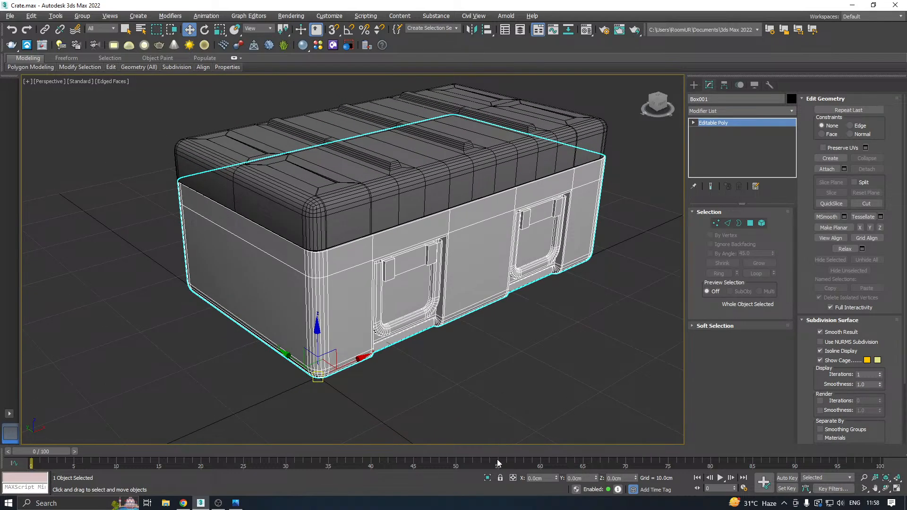
{"action": "left_click", "coordinate": [488, 477]}
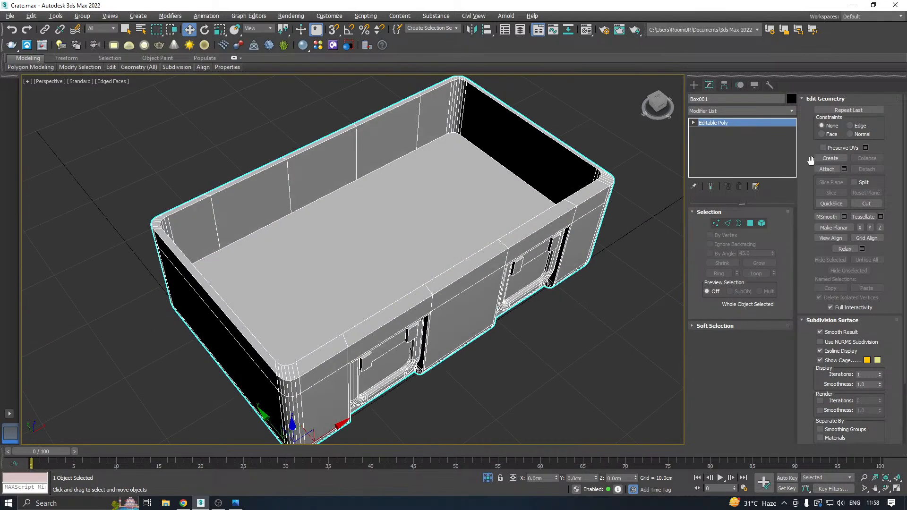
Try a Chamfer modifier on the crate body, limited to unsmoothed edges, with a 0.04 cm amount and 2 segments.
{"action": "left_click", "coordinate": [792, 111]}
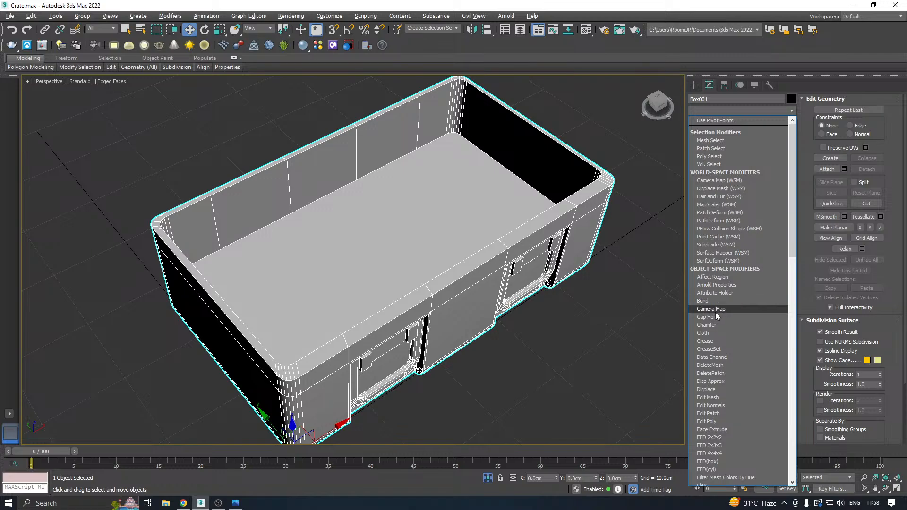
{"action": "left_click", "coordinate": [706, 325]}
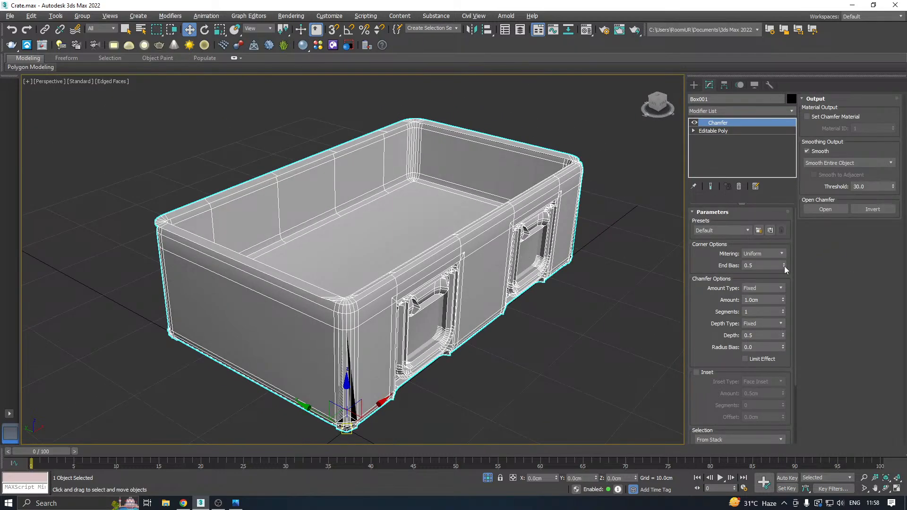
{"action": "left_click_drag", "start_coordinate": [783, 300], "coordinate": [780, 352]}
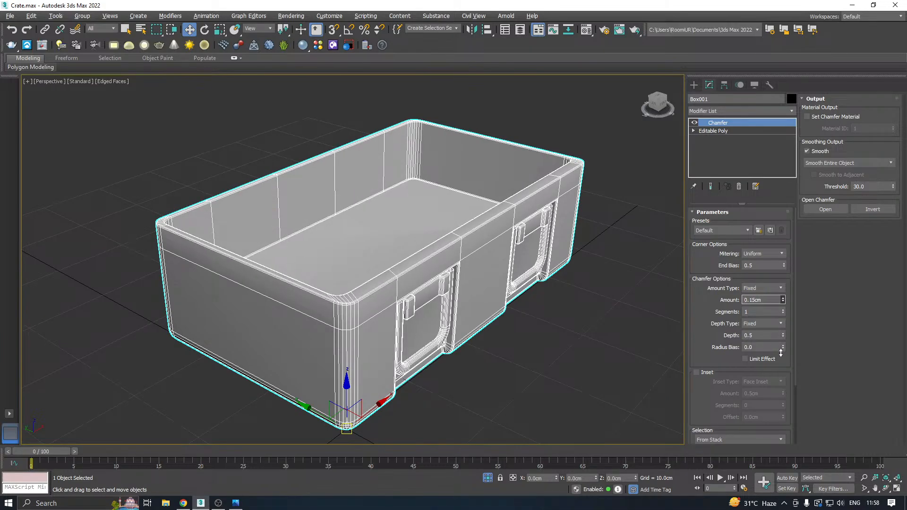
{"action": "scroll", "coordinate": [712, 343], "scroll_direction": "down", "scroll_amount": 3}
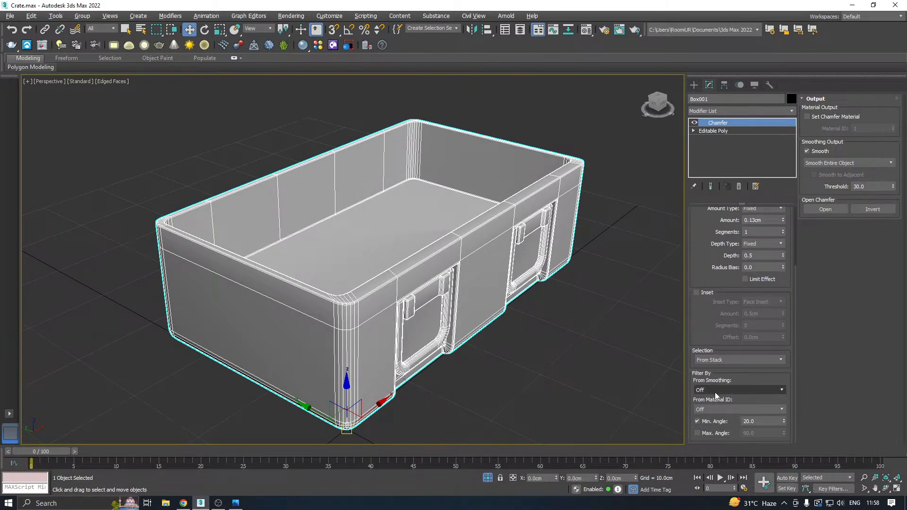
{"action": "left_click", "coordinate": [733, 390]}
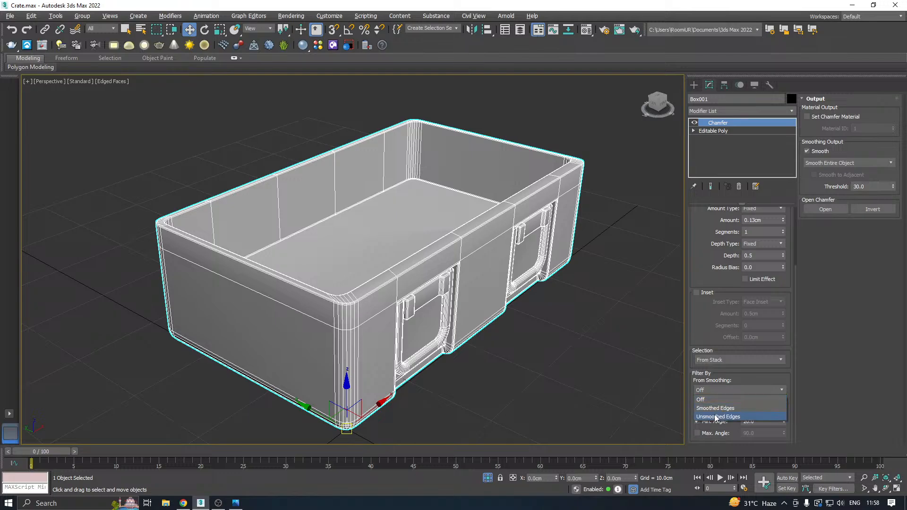
{"action": "left_click", "coordinate": [715, 415]}
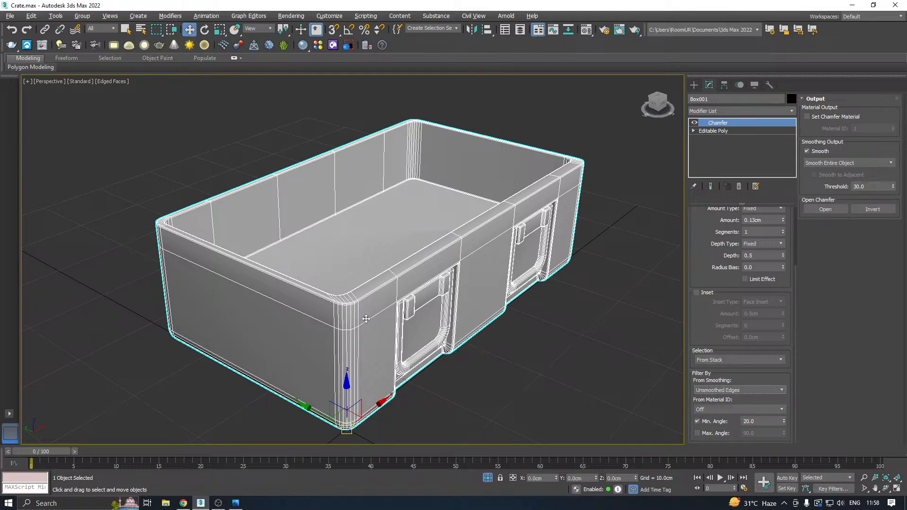
{"action": "scroll", "coordinate": [254, 305], "scroll_direction": "up", "scroll_amount": 10}
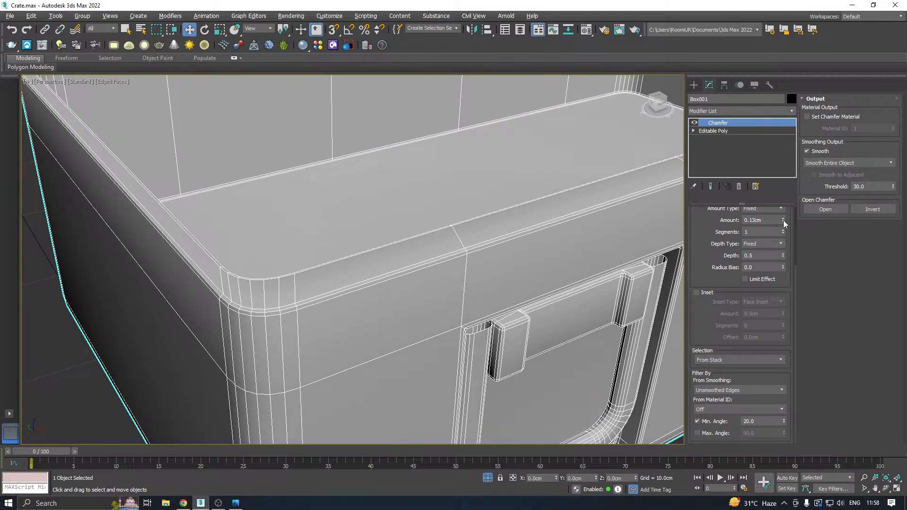
{"action": "left_click_drag", "start_coordinate": [783, 220], "coordinate": [789, 224]}
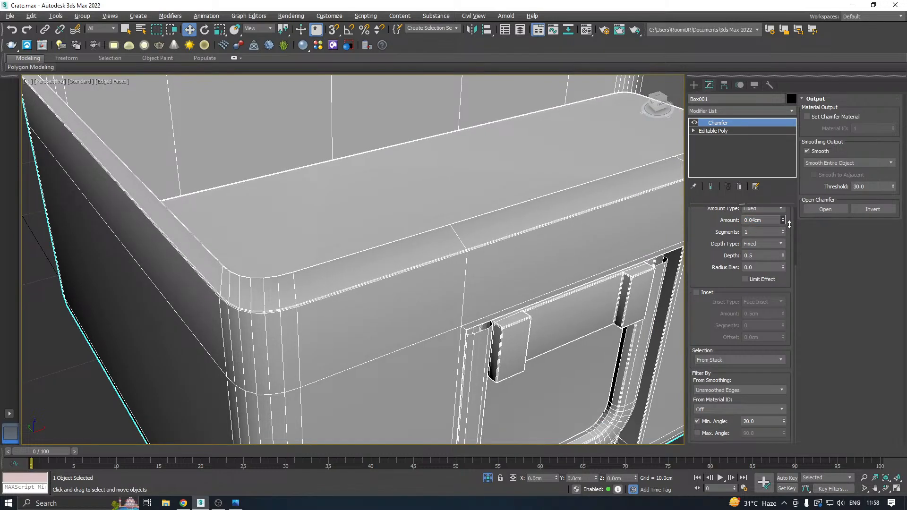
{"action": "left_click", "coordinate": [783, 230]}
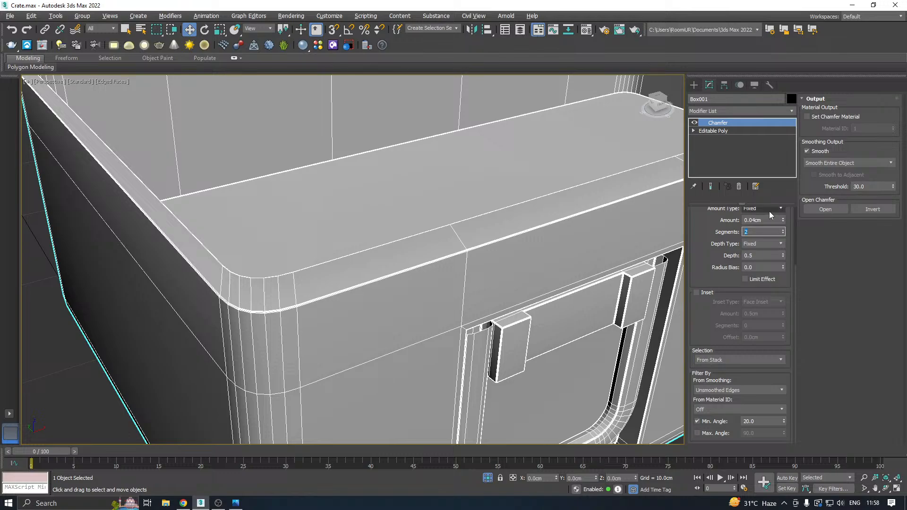
Add a TurboSmooth modifier to the crate body and check the resulting mesh around the recessed latches.
{"action": "left_click", "coordinate": [792, 113]}
{"action": "left_click_drag", "start_coordinate": [793, 153], "coordinate": [803, 437]}
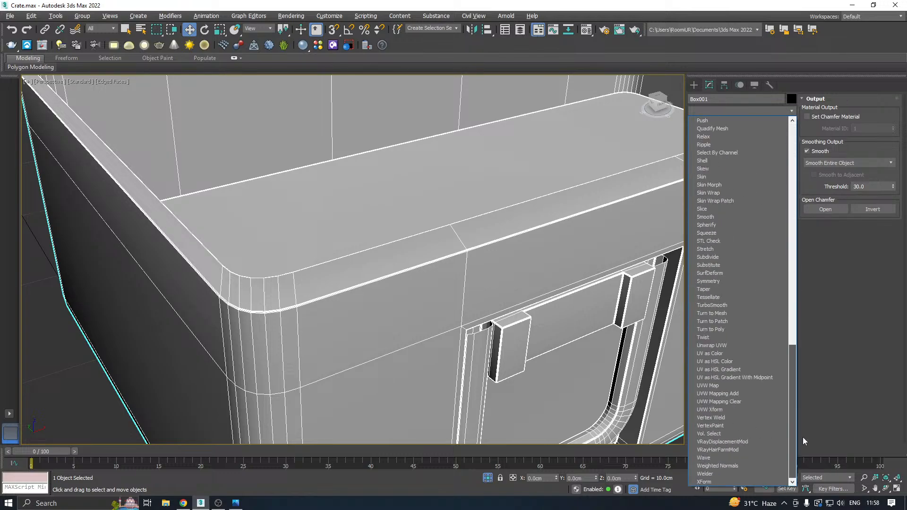
{"action": "left_click", "coordinate": [715, 306]}
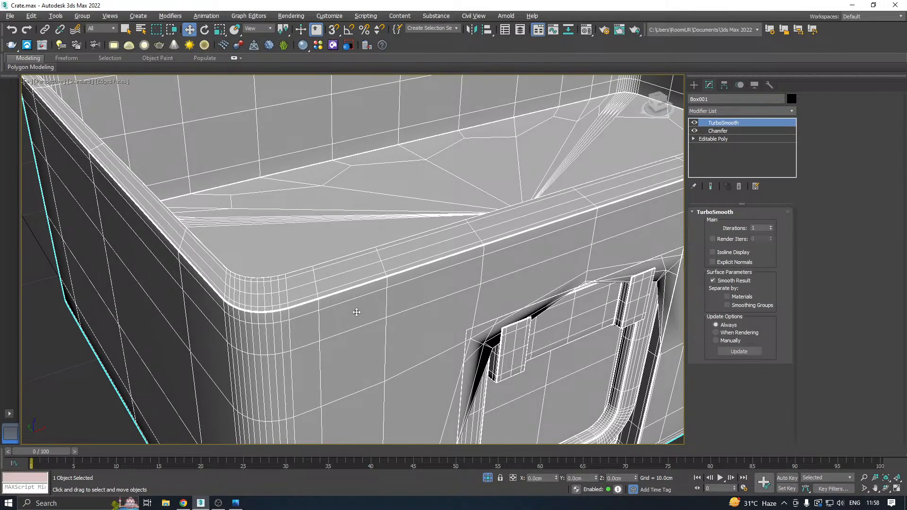
{"action": "key", "text": "z"}
{"action": "middle_click_drag", "start_coordinate": [357, 312], "coordinate": [449, 191], "text": "alt"}
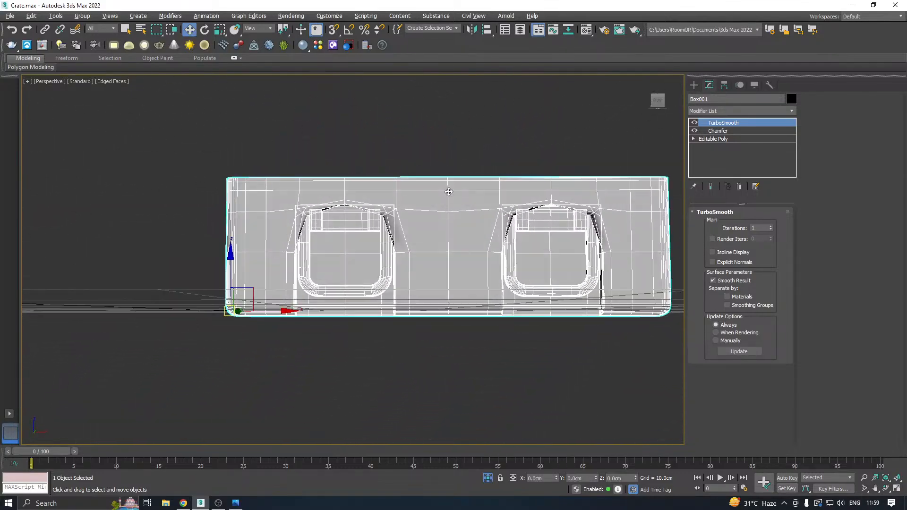
Examine the latch corners at the Chamfer level, and delete the Chamfer modifier from beneath TurboSmooth.
{"action": "left_click", "coordinate": [718, 132]}
{"action": "middle_click_drag", "start_coordinate": [361, 199], "coordinate": [322, 177], "text": "alt"}
{"action": "scroll", "coordinate": [276, 196], "scroll_direction": "up", "scroll_amount": 5}
{"action": "scroll", "coordinate": [276, 196], "scroll_direction": "up", "scroll_amount": 6}
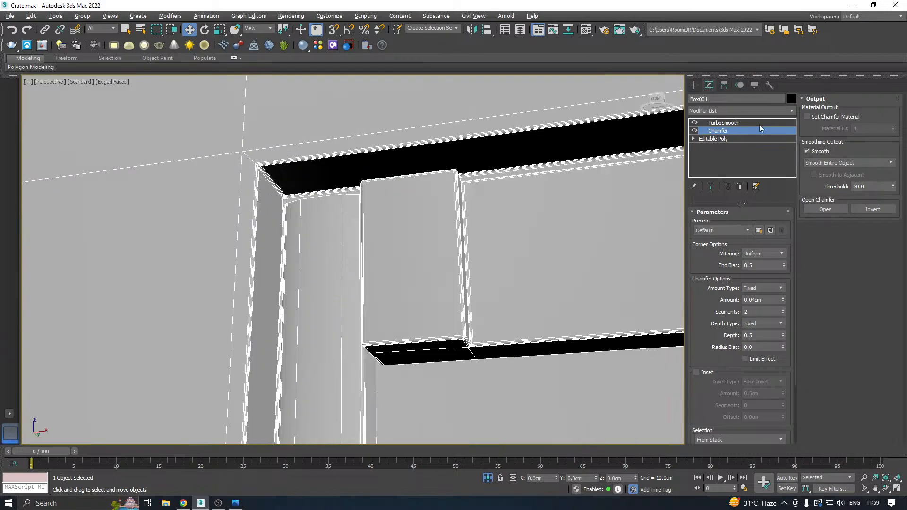
{"action": "right_click", "coordinate": [717, 130]}
{"action": "left_click", "coordinate": [746, 141]}
Chamfer the inner and outer edge loops of the crate body's upper rim by 0.083 cm with 2 segments.
{"action": "scroll", "coordinate": [487, 221], "scroll_direction": "down", "scroll_amount": 8}
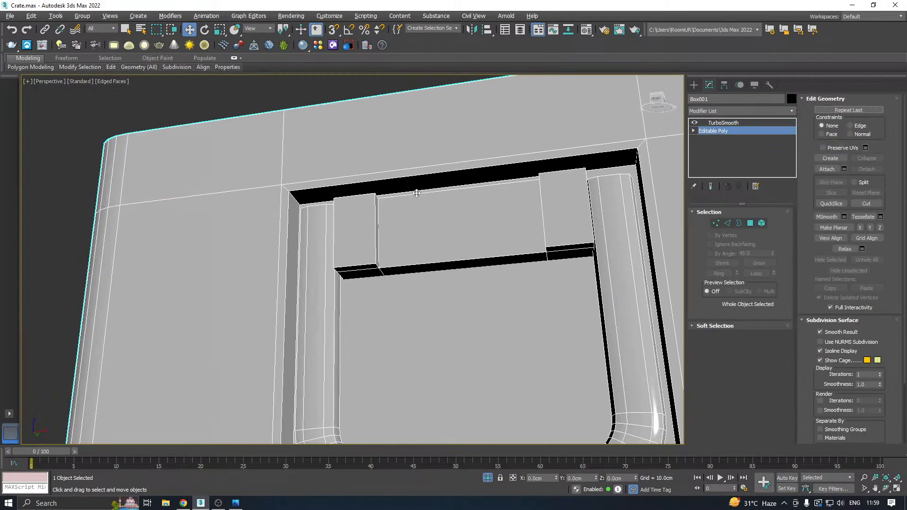
{"action": "scroll", "coordinate": [488, 221], "scroll_direction": "down", "scroll_amount": 5}
{"action": "middle_click_drag", "start_coordinate": [401, 208], "coordinate": [523, 243], "text": "alt"}
{"action": "left_click", "coordinate": [728, 223]}
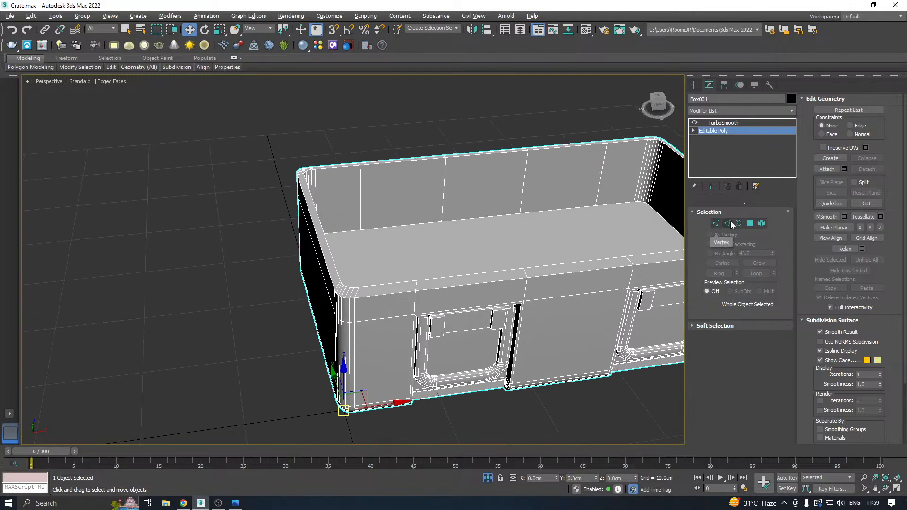
{"action": "double_click", "coordinate": [370, 287]}
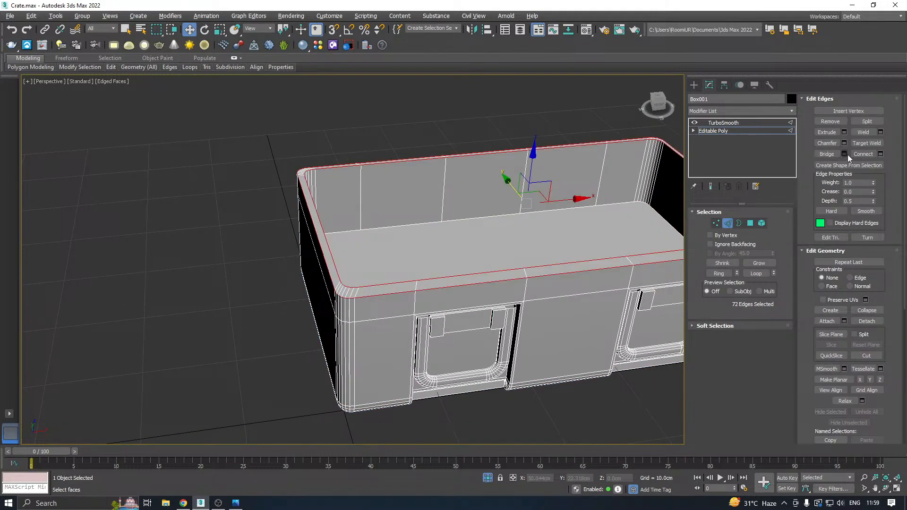
{"action": "key", "text": "ctrl+shift+c"}
{"action": "scroll", "coordinate": [458, 219], "scroll_direction": "up", "scroll_amount": 5}
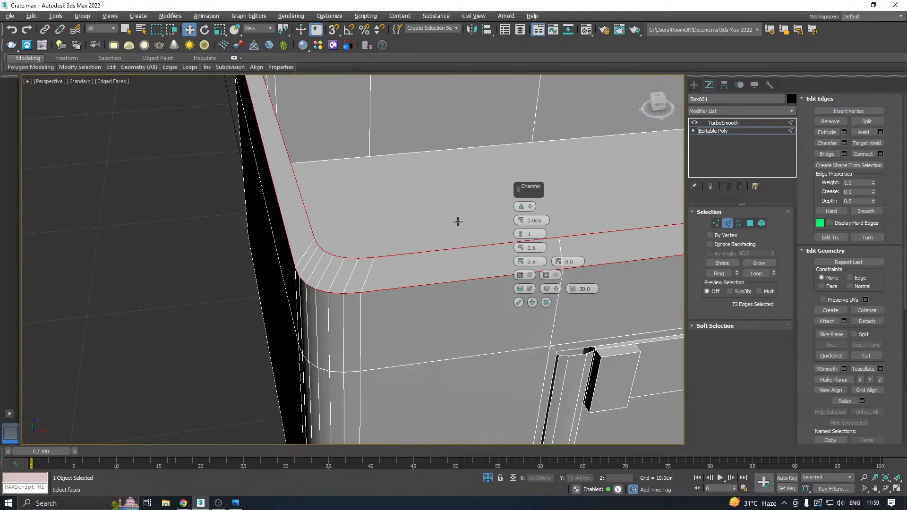
{"action": "left_click_drag", "start_coordinate": [520, 218], "coordinate": [519, 222]}
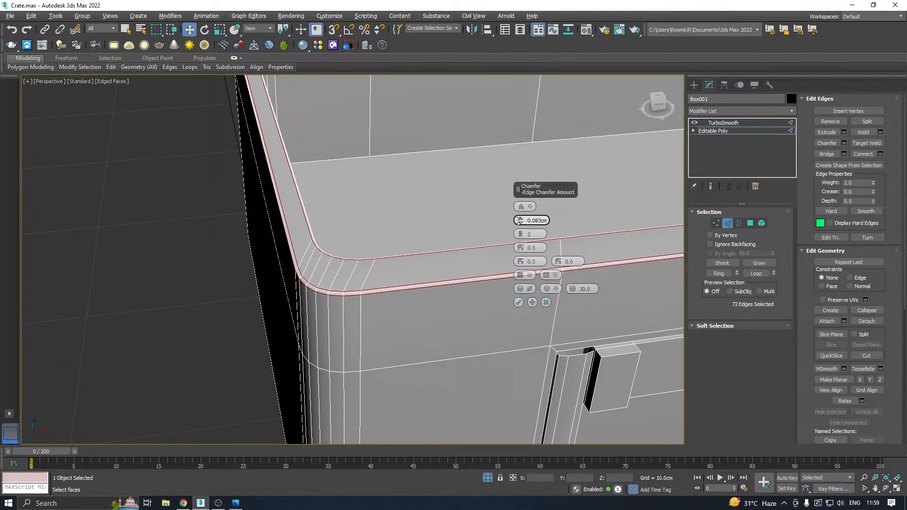
{"action": "left_click", "coordinate": [518, 302]}
Select the inner floor polygon's border edges and chamfer them with the same amount and segments as the rim.
{"action": "scroll", "coordinate": [434, 271], "scroll_direction": "down", "scroll_amount": 3}
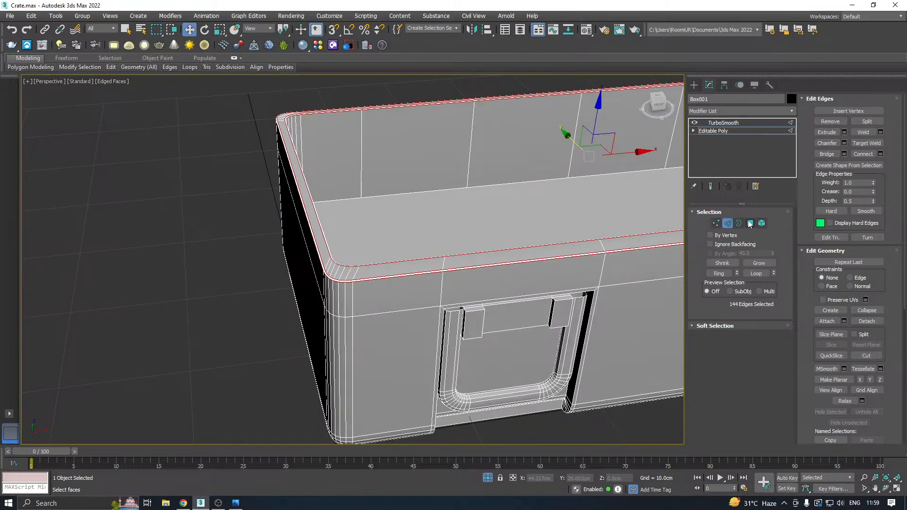
{"action": "left_click", "coordinate": [750, 223]}
{"action": "left_click", "coordinate": [559, 212]}
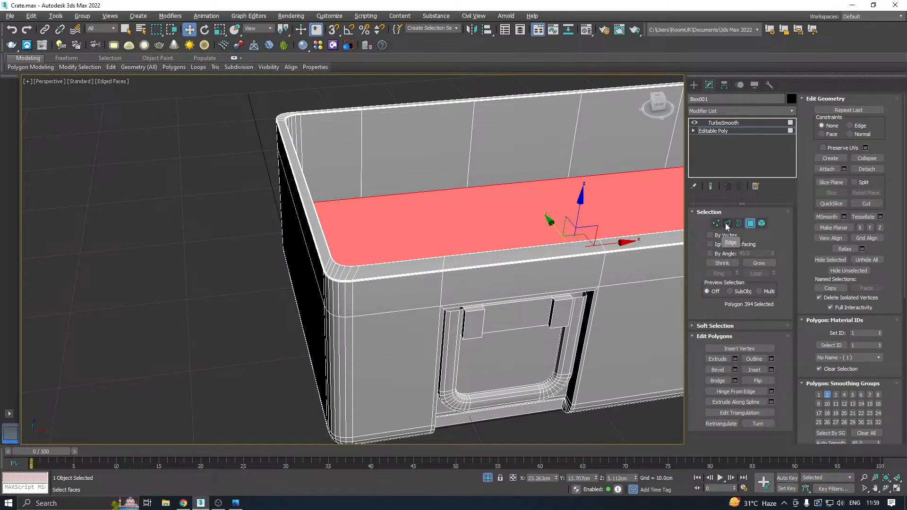
{"action": "left_click", "coordinate": [728, 222], "text": "ctrl"}
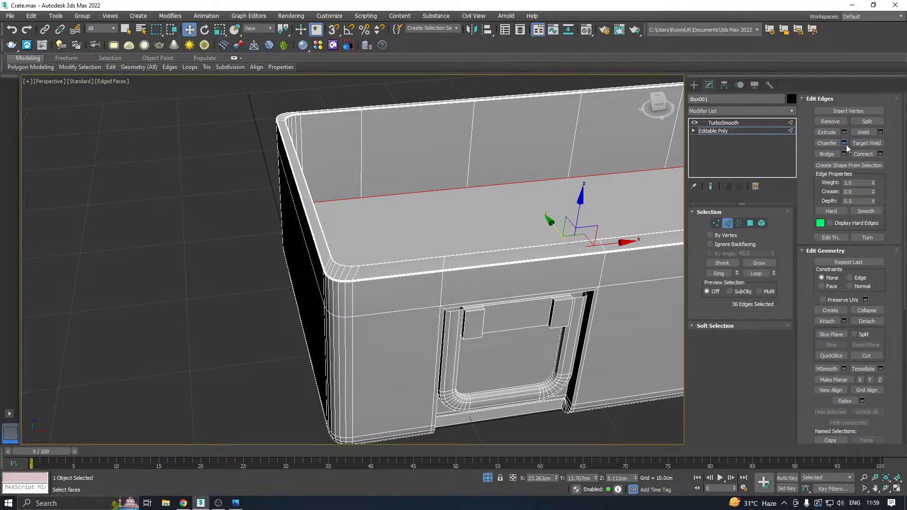
{"action": "left_click", "coordinate": [844, 143]}
{"action": "left_click", "coordinate": [521, 305]}
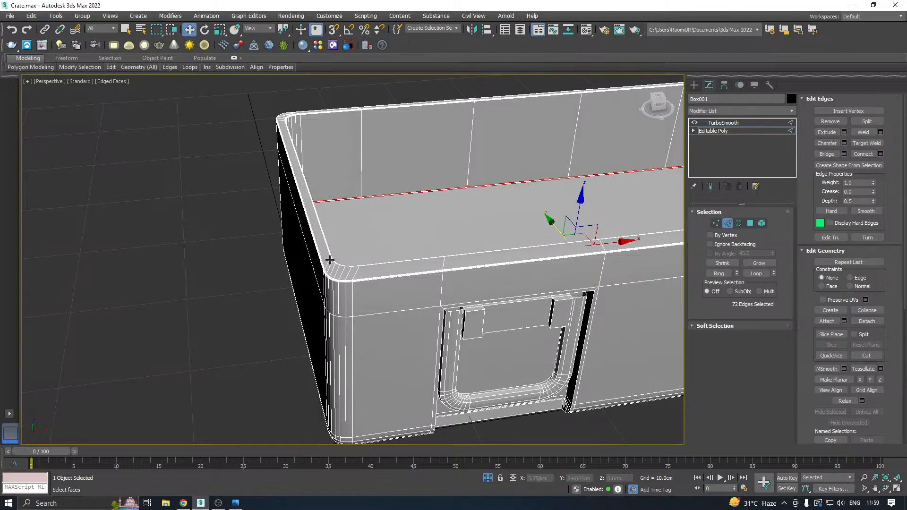
Chamfer all edges of the latch's upper hinge block element by 0.036 cm with 2 segments.
{"action": "middle_click_drag", "start_coordinate": [330, 260], "coordinate": [412, 233], "text": "alt"}
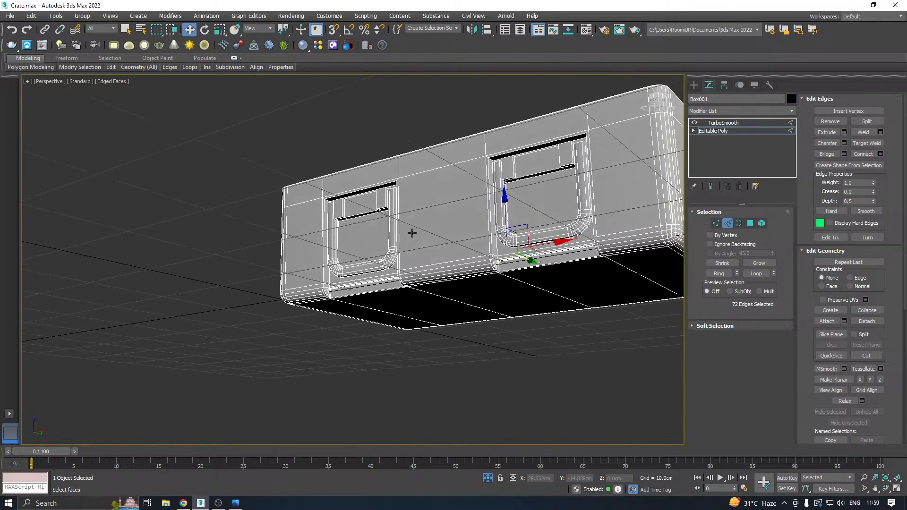
{"action": "scroll", "coordinate": [341, 220], "scroll_direction": "up", "scroll_amount": 5}
{"action": "left_click", "coordinate": [762, 223]}
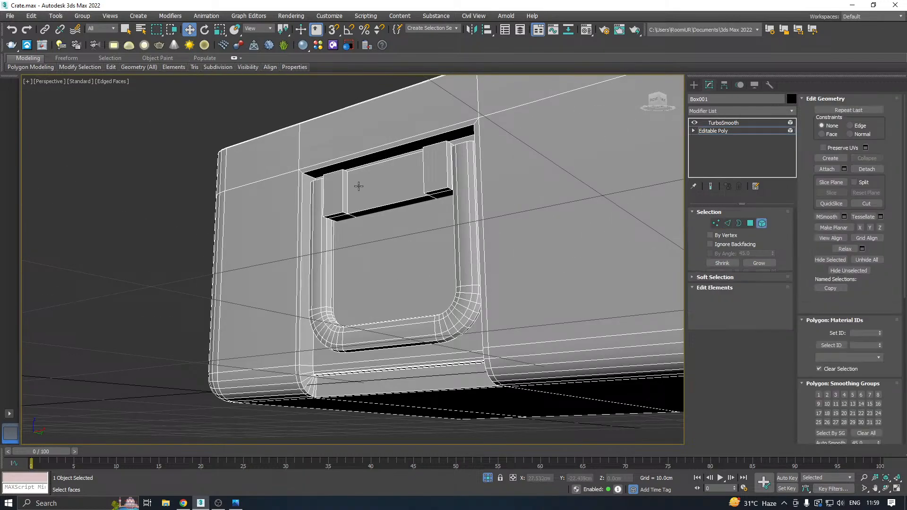
{"action": "left_click", "coordinate": [361, 186]}
{"action": "scroll", "coordinate": [360, 186], "scroll_direction": "up", "scroll_amount": 4}
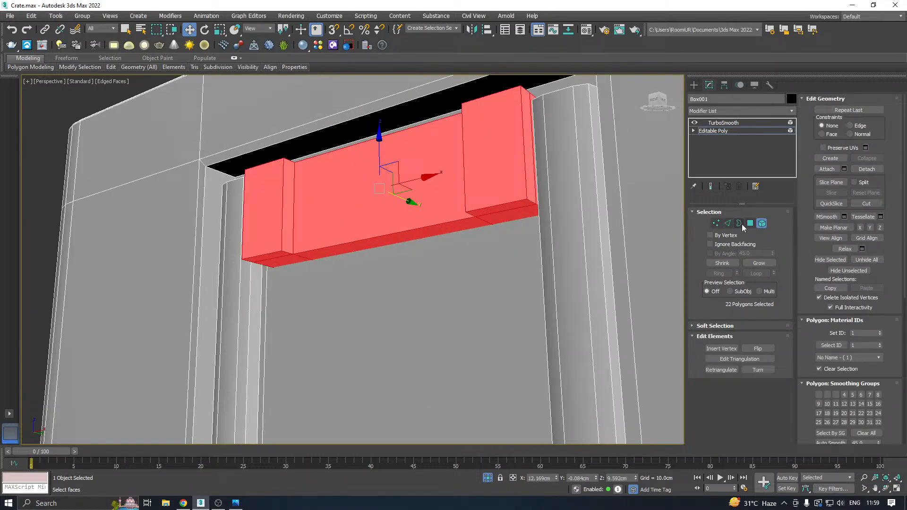
{"action": "left_click", "coordinate": [728, 223], "text": "ctrl"}
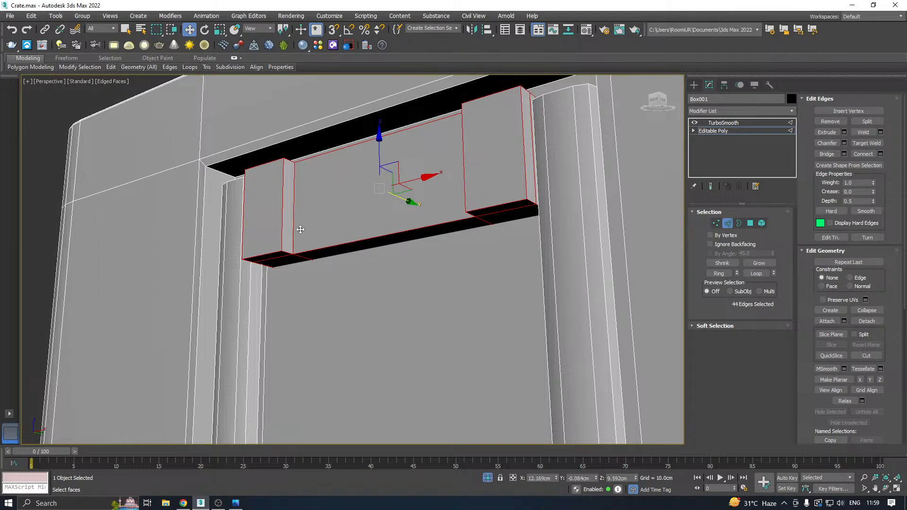
{"action": "left_click", "coordinate": [843, 144]}
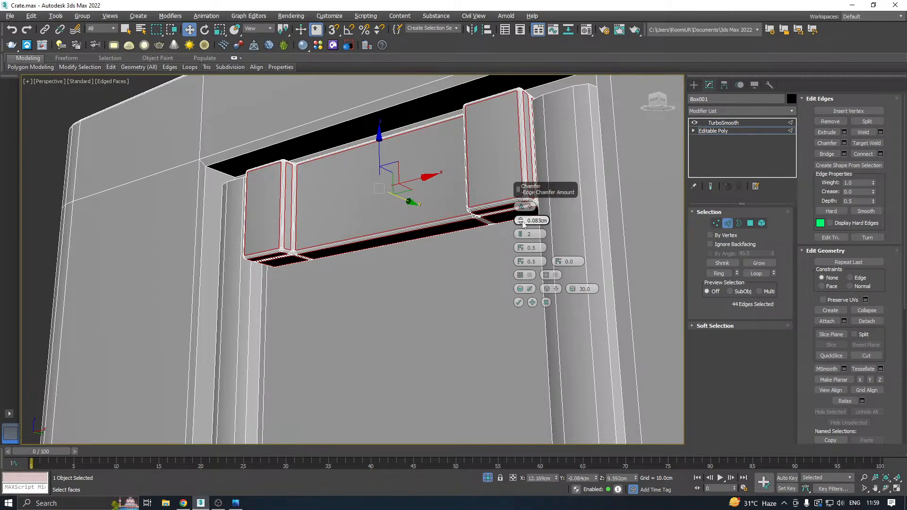
{"action": "left_click_drag", "start_coordinate": [520, 220], "coordinate": [524, 223]}
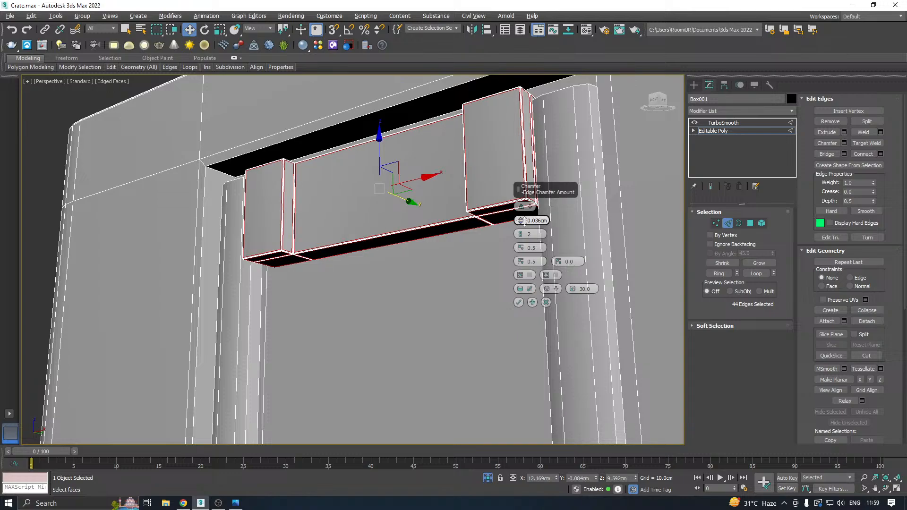
{"action": "left_click", "coordinate": [518, 302]}
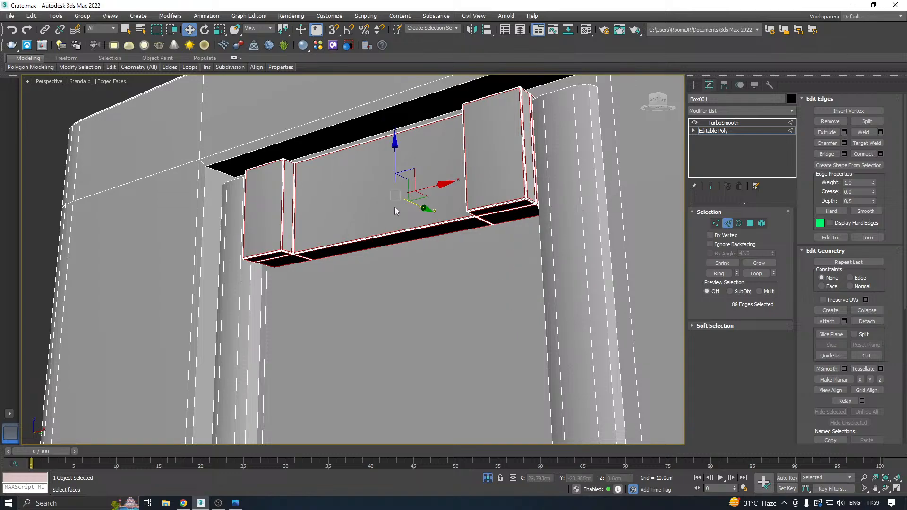
Select the second latch's hinge block element and chamfer all its edges by 0.036 cm with 2 segments.
{"action": "scroll", "coordinate": [434, 204], "scroll_direction": "down", "scroll_amount": 4}
{"action": "middle_click_drag", "start_coordinate": [434, 204], "coordinate": [303, 238], "text": "alt"}
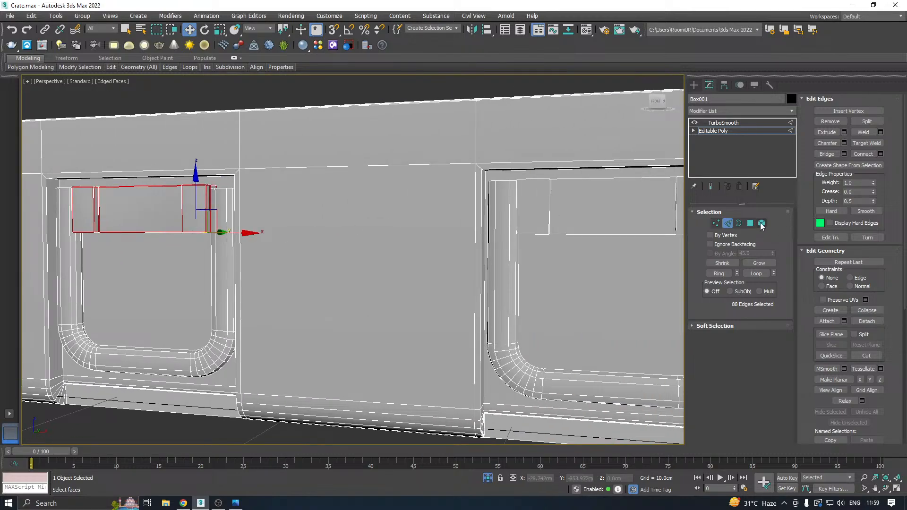
{"action": "left_click", "coordinate": [761, 223]}
{"action": "left_click", "coordinate": [577, 213]}
{"action": "key", "text": "z"}
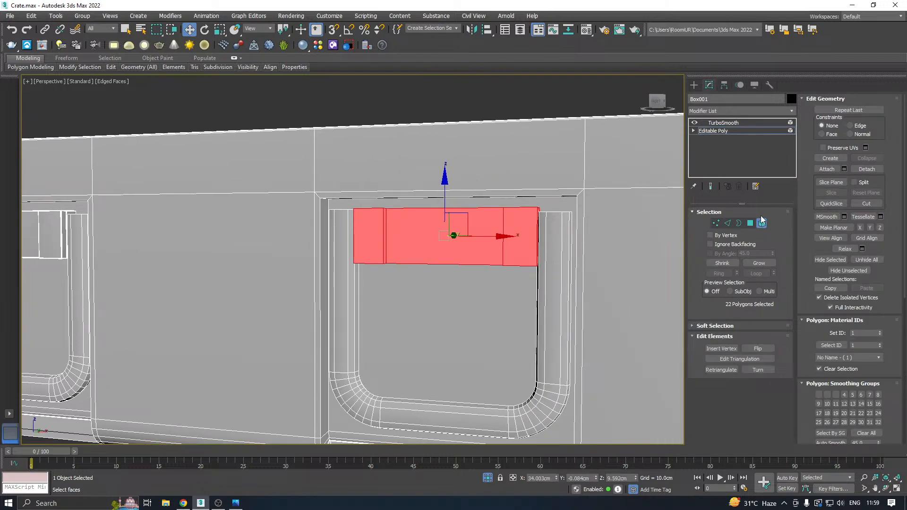
{"action": "left_click", "coordinate": [728, 223], "text": "ctrl"}
{"action": "left_click", "coordinate": [844, 143]}
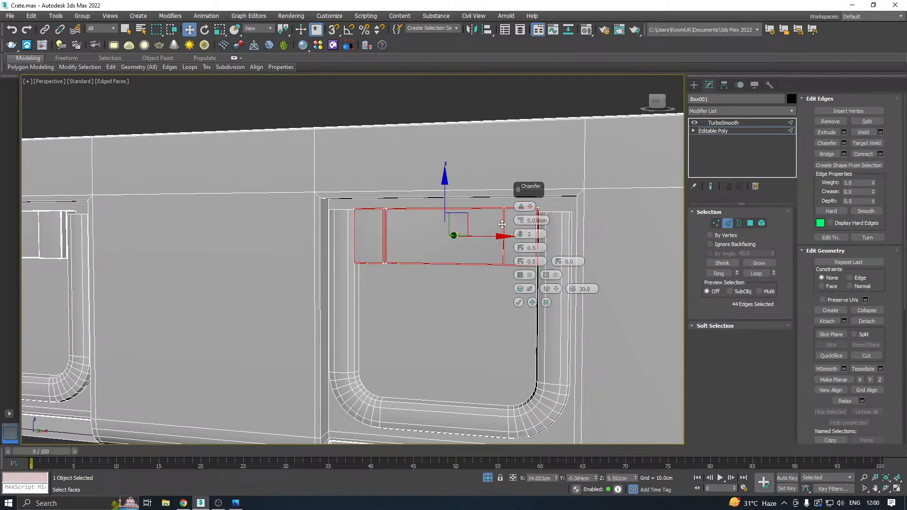
{"action": "left_click", "coordinate": [520, 303]}
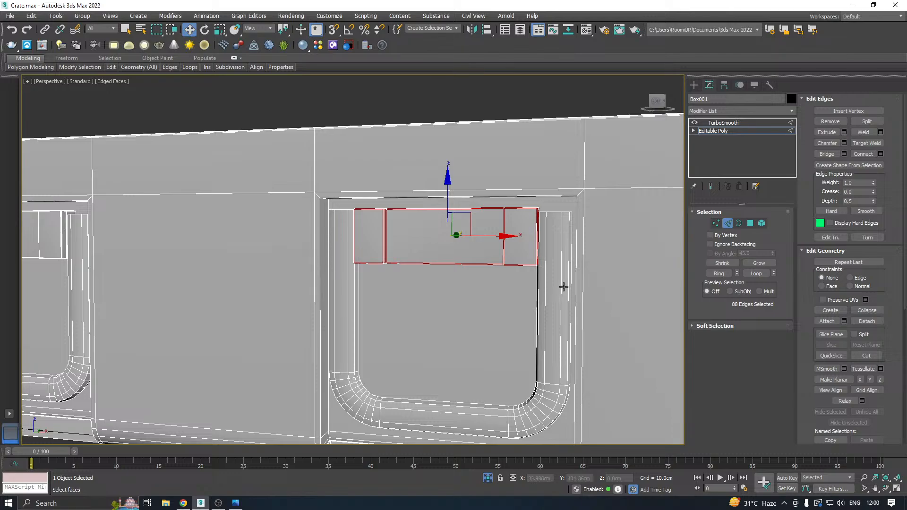
Connect the vertical edge rings on both sides of this latch's U-shaped loop with 3 segments and a pinch of 93.
{"action": "left_click", "coordinate": [563, 286]}
{"action": "left_click", "coordinate": [710, 273]}
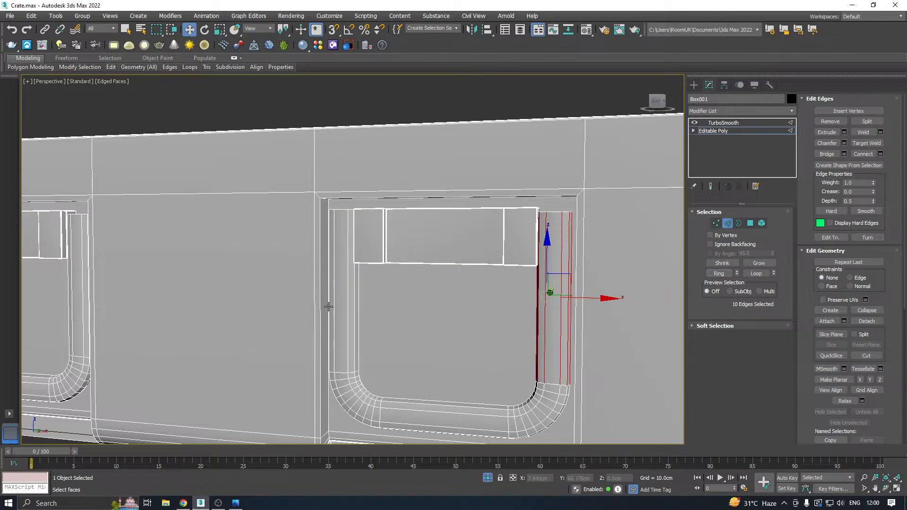
{"action": "left_click", "coordinate": [334, 306], "text": "ctrl"}
{"action": "left_click", "coordinate": [719, 273]}
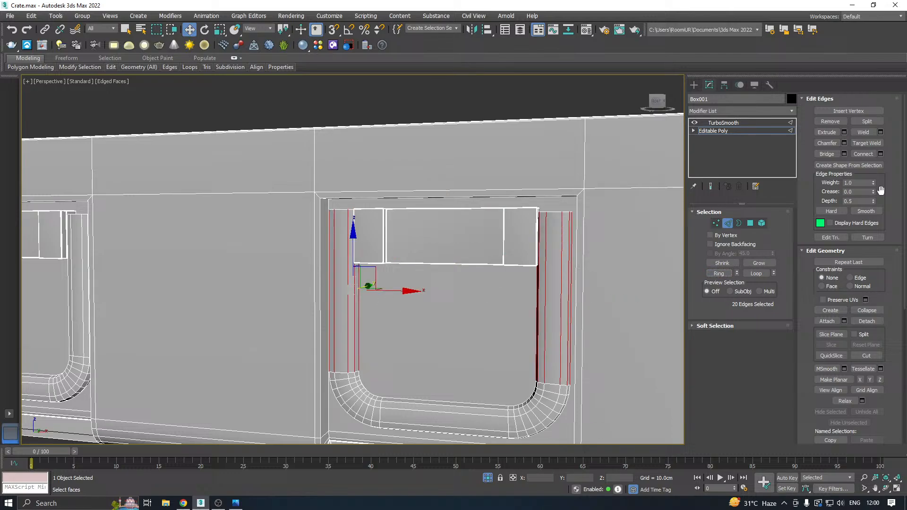
{"action": "left_click", "coordinate": [880, 154]}
{"action": "left_click", "coordinate": [520, 205]}
{"action": "left_click", "coordinate": [520, 205]}
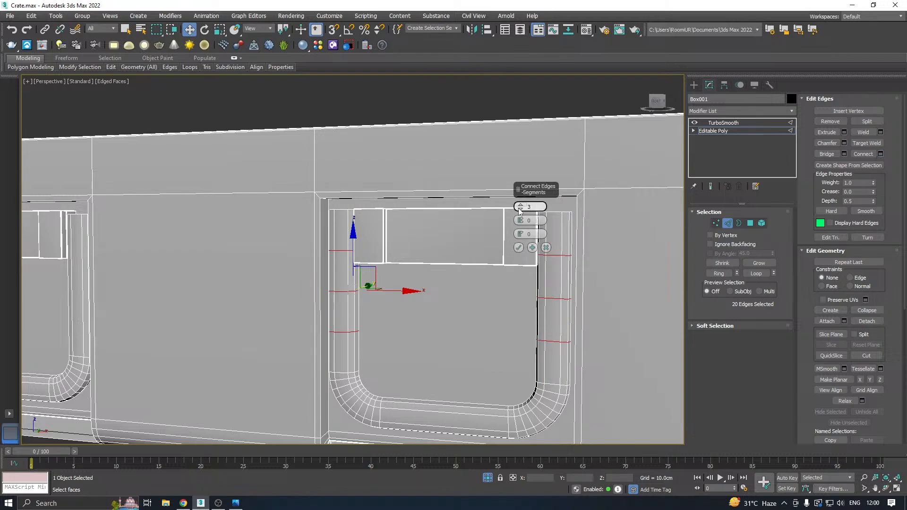
{"action": "left_click_drag", "start_coordinate": [521, 220], "coordinate": [514, 177]}
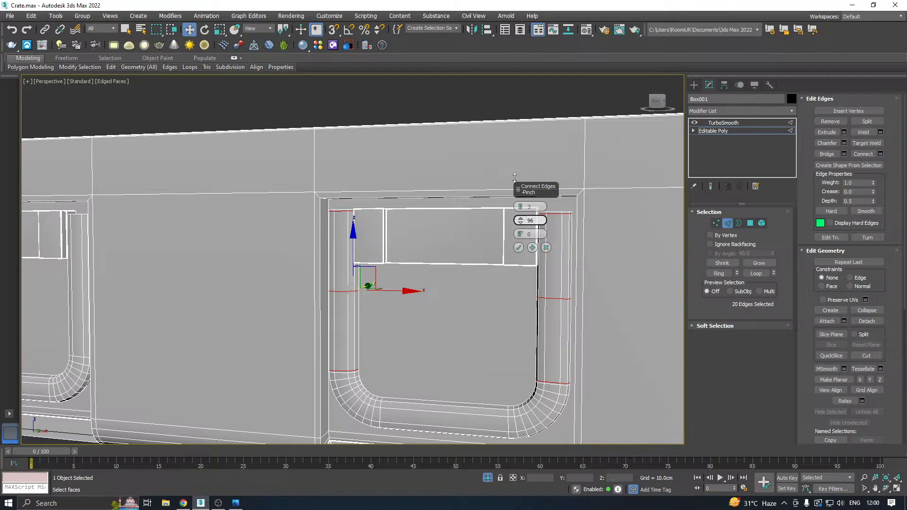
{"action": "left_click_drag", "start_coordinate": [514, 177], "coordinate": [503, 184]}
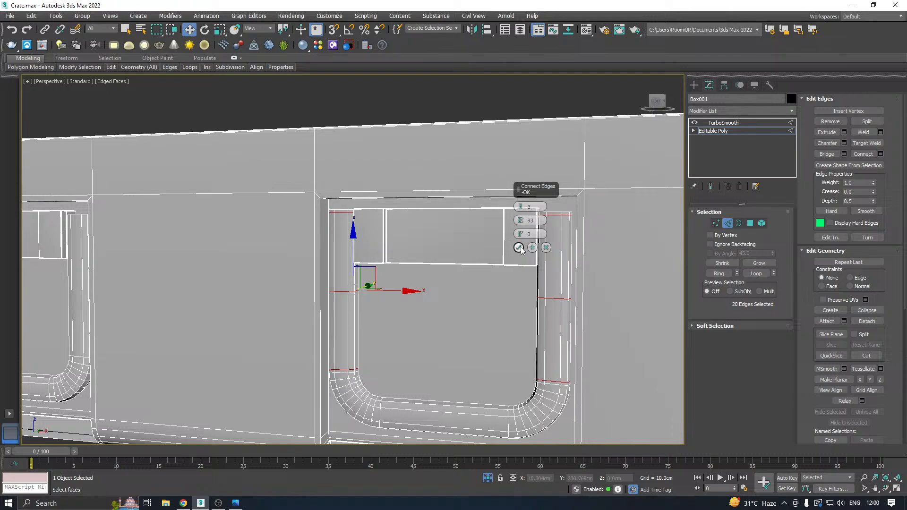
{"action": "left_click", "coordinate": [520, 247]}
Connect the vertical edge rings on both sides of the other latch's loop with the same 3 segments and pinch of 93.
{"action": "scroll", "coordinate": [506, 250], "scroll_direction": "down", "scroll_amount": 5}
{"action": "middle_click_drag", "start_coordinate": [346, 274], "coordinate": [539, 252]}
{"action": "scroll", "coordinate": [441, 260], "scroll_direction": "up", "scroll_amount": 5}
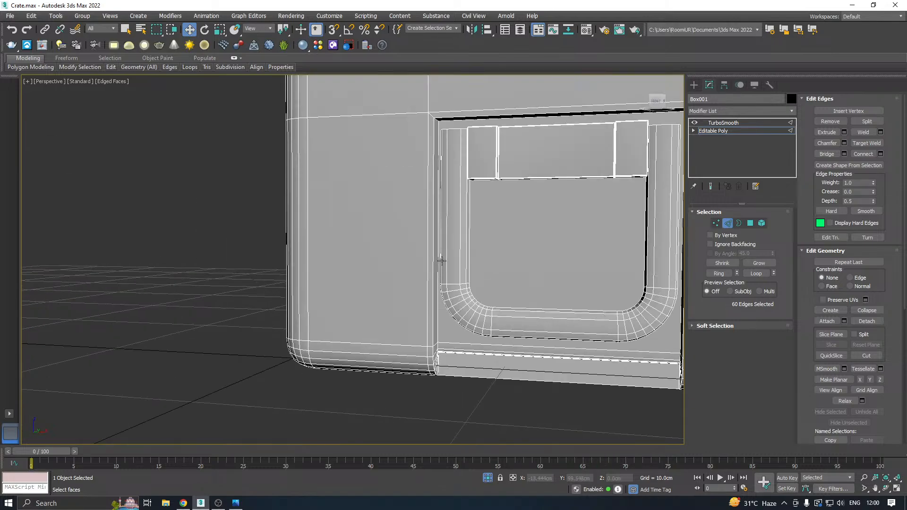
{"action": "left_click", "coordinate": [444, 260]}
{"action": "left_click", "coordinate": [653, 264], "text": "ctrl"}
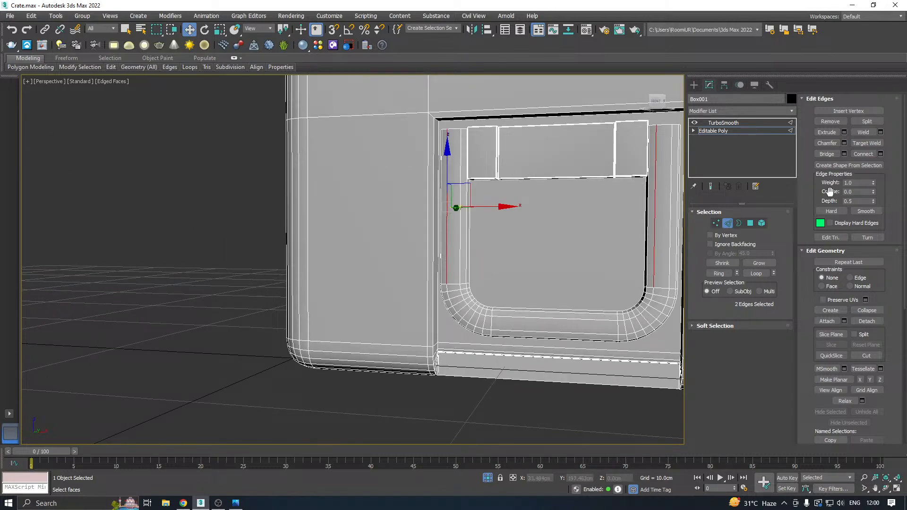
{"action": "left_click", "coordinate": [722, 272]}
{"action": "middle_click_drag", "start_coordinate": [543, 246], "coordinate": [401, 270]}
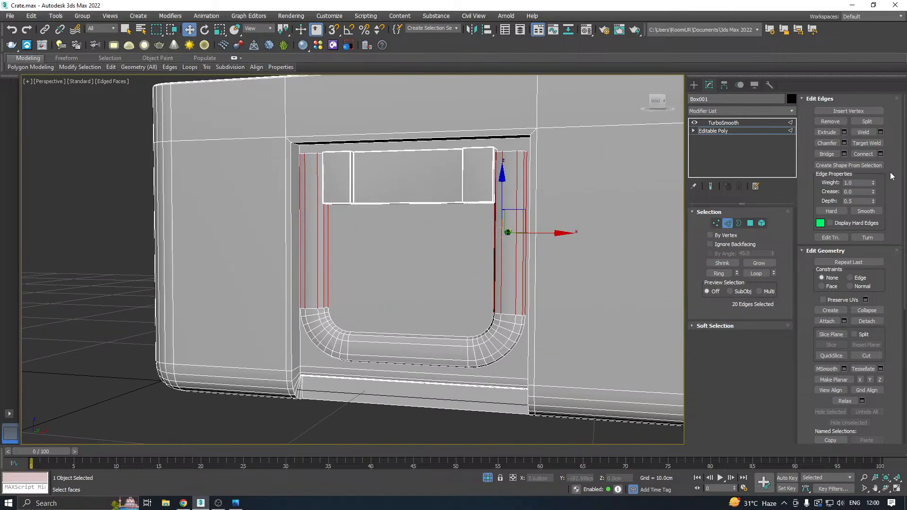
{"action": "left_click", "coordinate": [880, 155]}
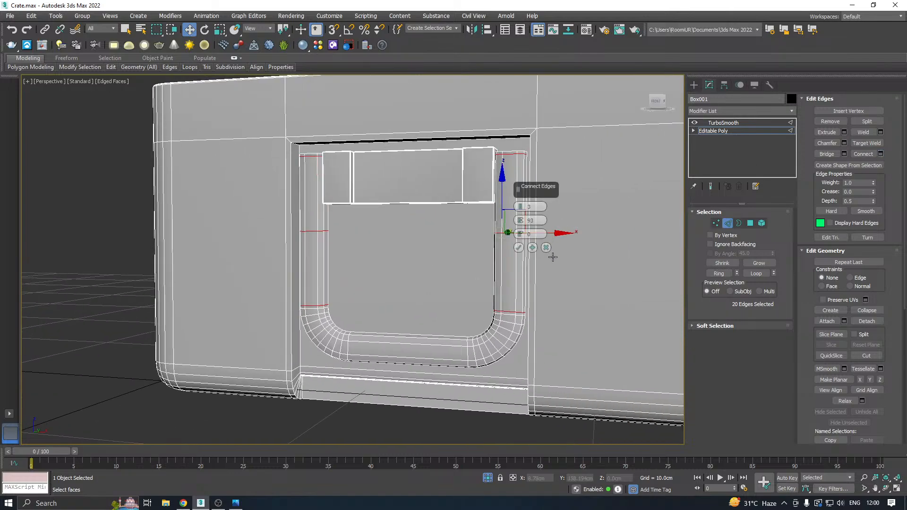
{"action": "left_click", "coordinate": [517, 251]}
Select the outer border edges of both latch recesses and chamfer them by about 0.066 cm with 2 segments.
{"action": "scroll", "coordinate": [380, 312], "scroll_direction": "down", "scroll_amount": 3}
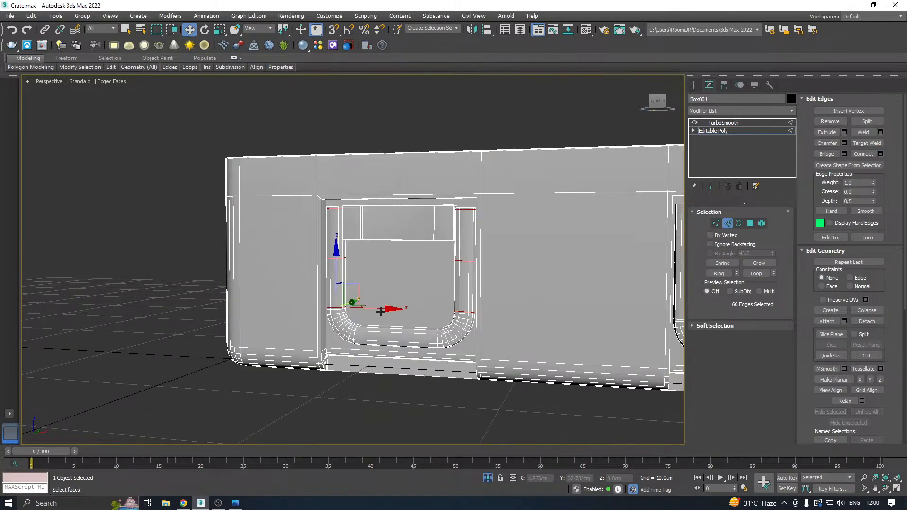
{"action": "double_click", "coordinate": [321, 215]}
{"action": "middle_click_drag", "start_coordinate": [637, 236], "coordinate": [462, 322], "text": "alt"}
{"action": "scroll", "coordinate": [425, 317], "scroll_direction": "up", "scroll_amount": 5}
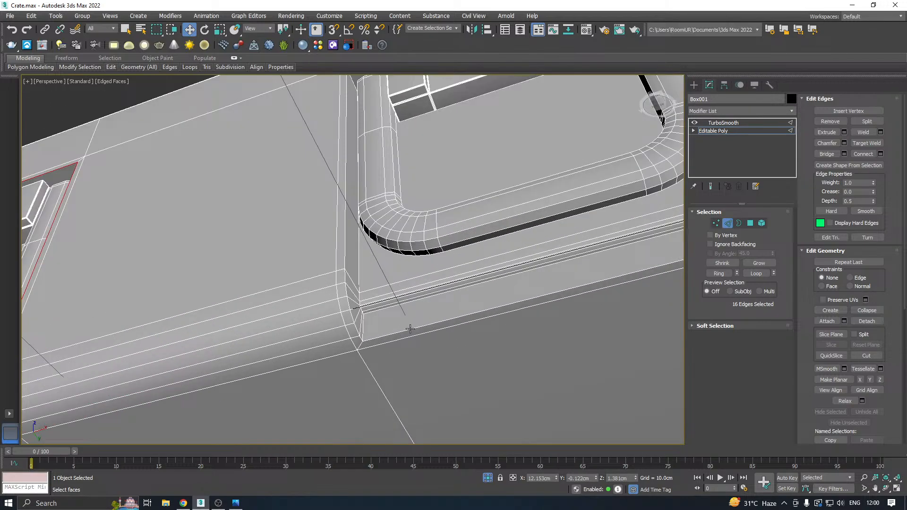
{"action": "double_click", "coordinate": [418, 326], "text": "ctrl"}
{"action": "left_click", "coordinate": [843, 143]}
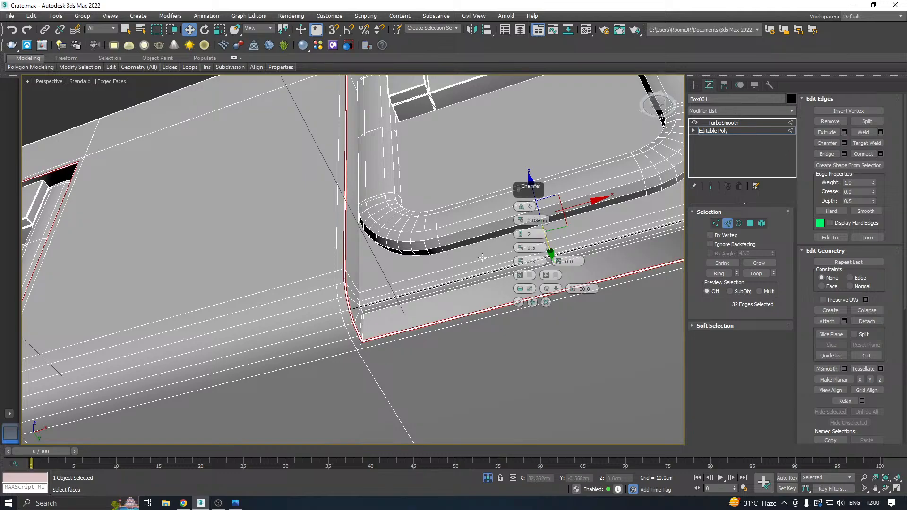
{"action": "left_click_drag", "start_coordinate": [521, 221], "coordinate": [521, 220]}
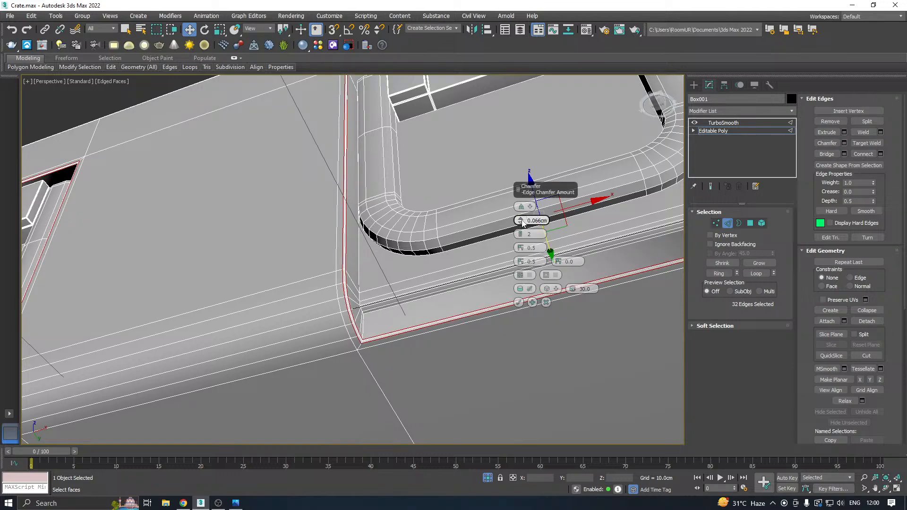
{"action": "left_click", "coordinate": [522, 219]}
{"action": "left_click", "coordinate": [518, 303]}
Check the latch recesses on the crate's front with TurboSmooth applied.
{"action": "scroll", "coordinate": [441, 270], "scroll_direction": "down", "scroll_amount": 5}
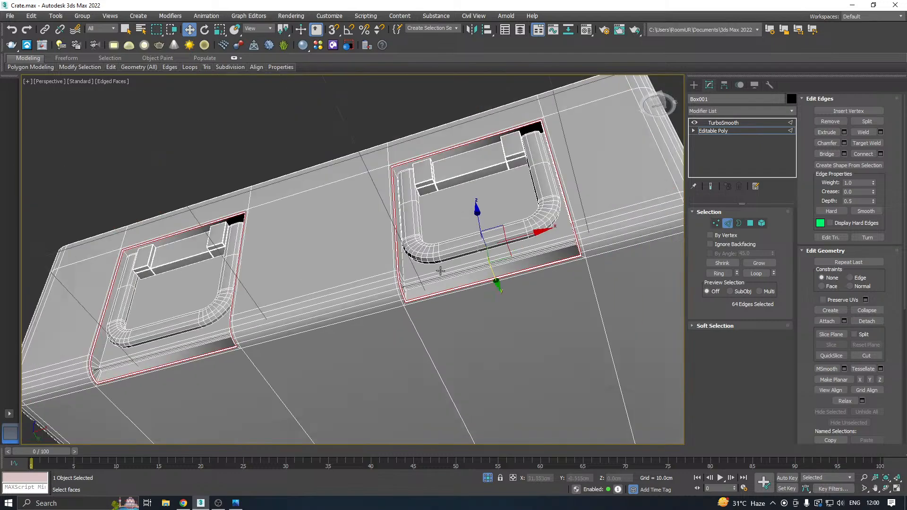
{"action": "left_click", "coordinate": [712, 130]}
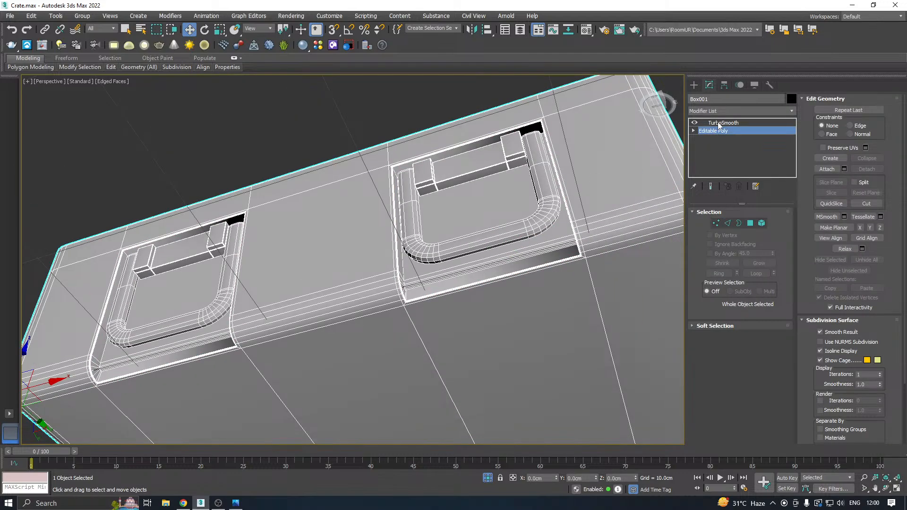
{"action": "left_click", "coordinate": [722, 123]}
{"action": "scroll", "coordinate": [540, 201], "scroll_direction": "down", "scroll_amount": 5}
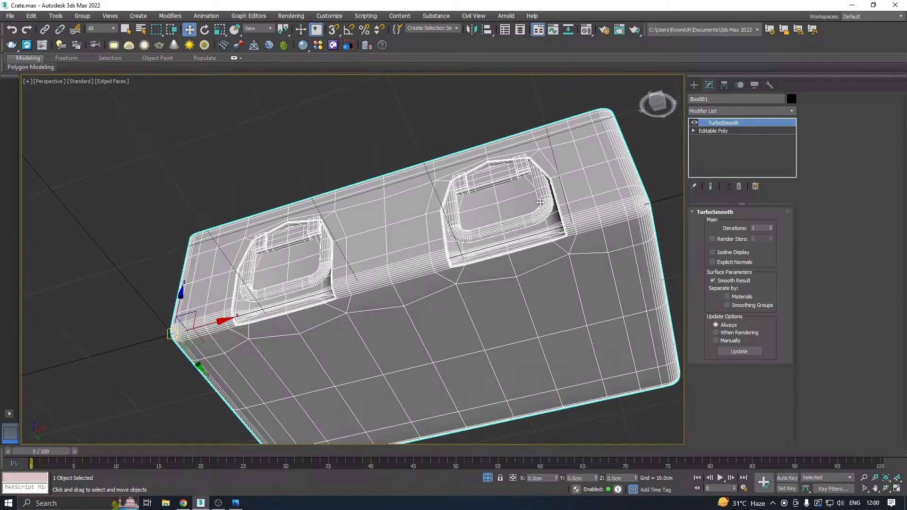
{"action": "middle_click_drag", "start_coordinate": [539, 201], "coordinate": [519, 195], "text": "alt"}
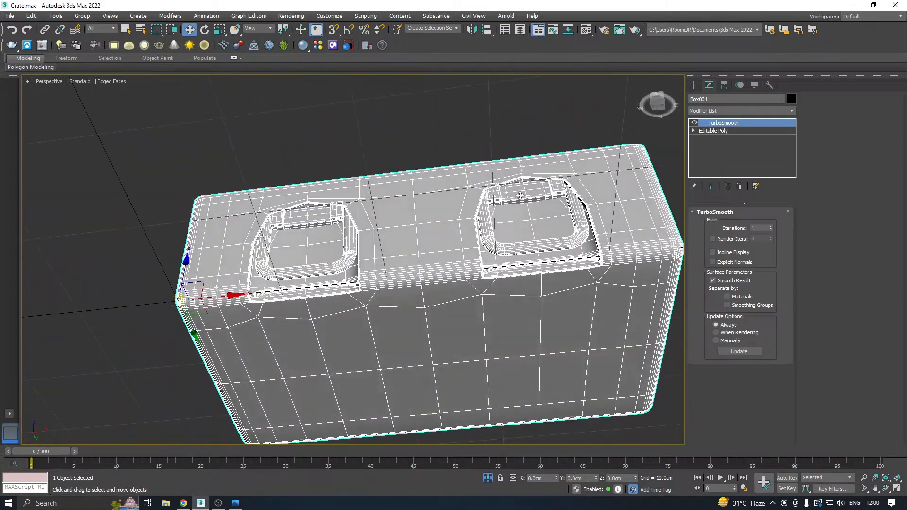
Add vertical and horizontal support edges with Swift Loop at the corners of the right-hand latch recess, working on the Editable Poly.
{"action": "left_click", "coordinate": [713, 130]}
{"action": "middle_click_drag", "start_coordinate": [659, 165], "coordinate": [570, 188], "text": "alt"}
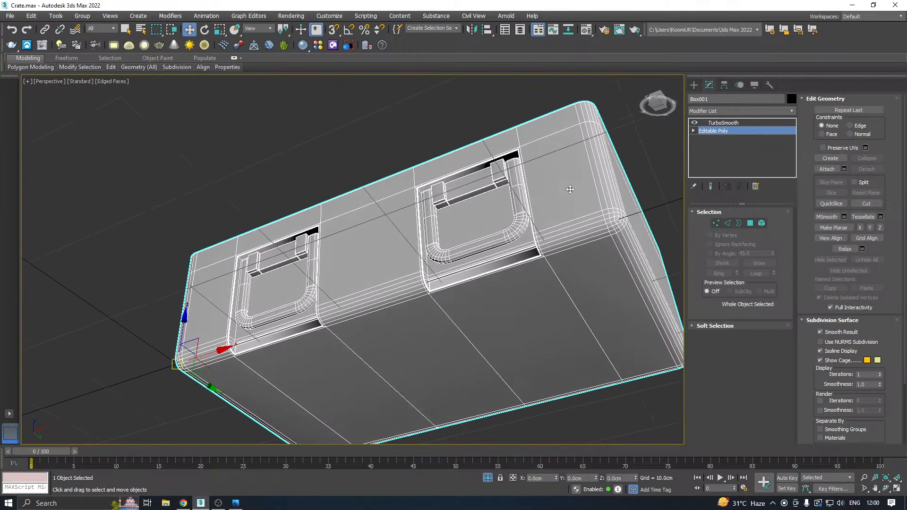
{"action": "mouse_move", "coordinate": [111, 67]}
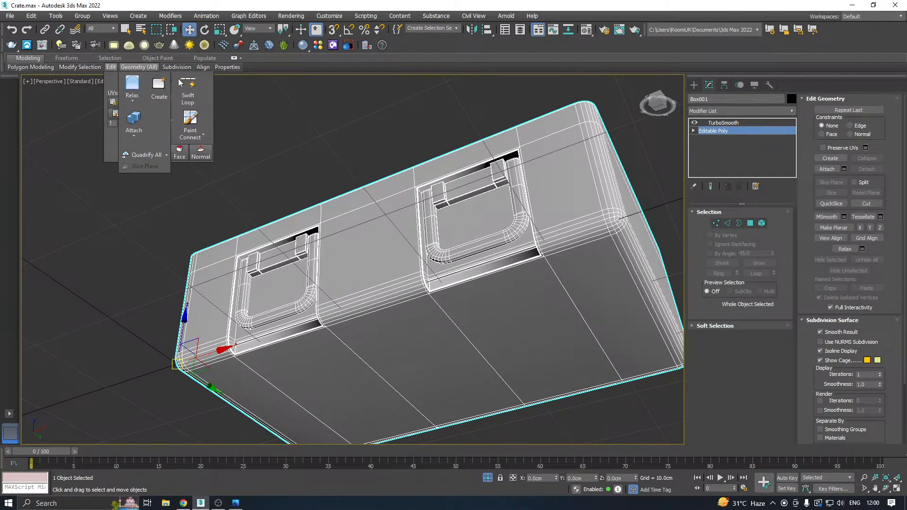
{"action": "left_click", "coordinate": [188, 92]}
{"action": "middle_click_drag", "start_coordinate": [223, 103], "coordinate": [426, 194], "text": "alt"}
{"action": "scroll", "coordinate": [426, 190], "scroll_direction": "up", "scroll_amount": 5}
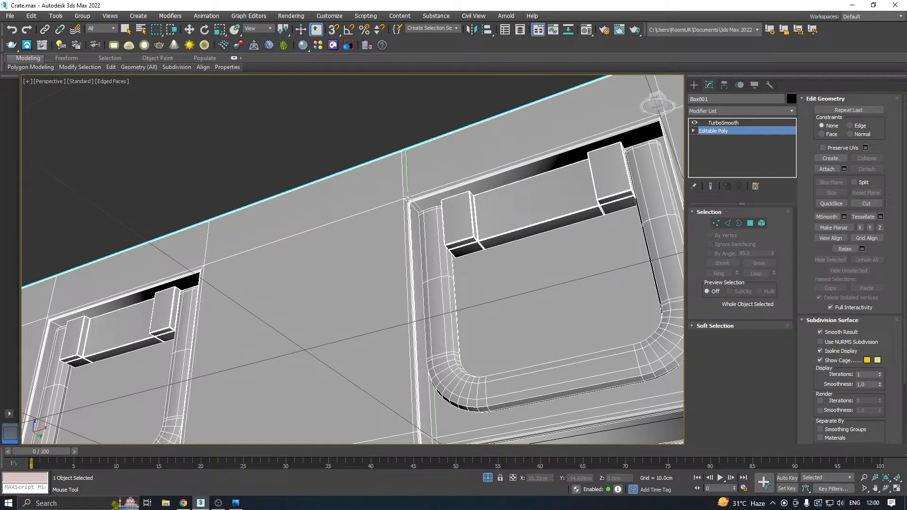
{"action": "scroll", "coordinate": [408, 196], "scroll_direction": "up", "scroll_amount": 3}
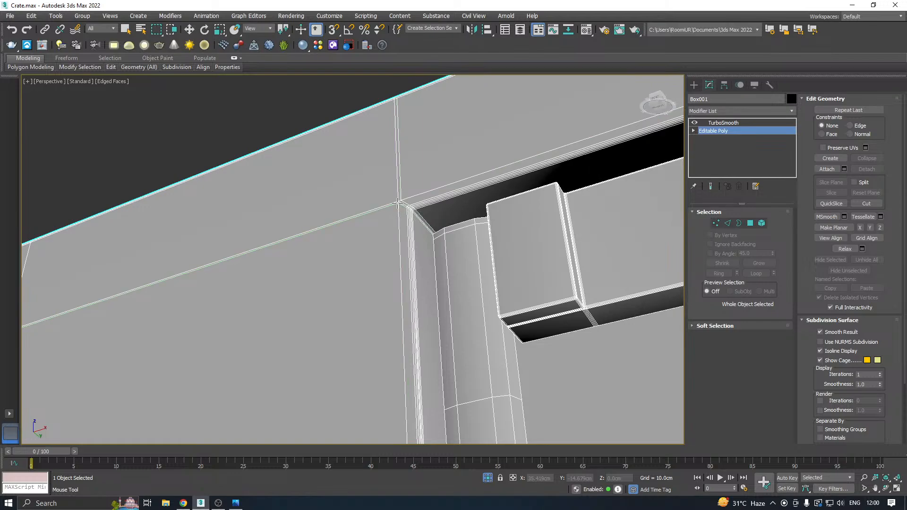
{"action": "scroll", "coordinate": [354, 207], "scroll_direction": "down", "scroll_amount": 4}
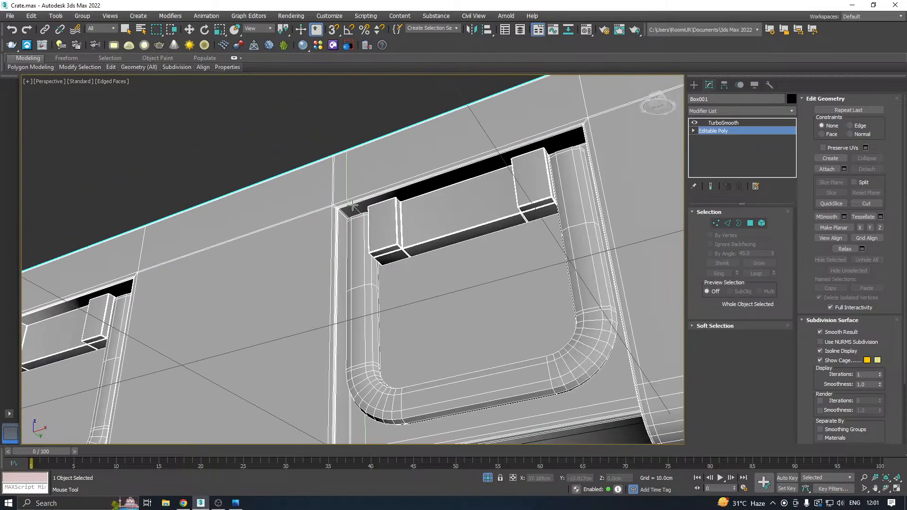
{"action": "middle_click_drag", "start_coordinate": [354, 207], "coordinate": [439, 203], "text": "alt"}
{"action": "middle_click_drag", "start_coordinate": [510, 201], "coordinate": [376, 201]}
{"action": "scroll", "coordinate": [471, 204], "scroll_direction": "up", "scroll_amount": 3}
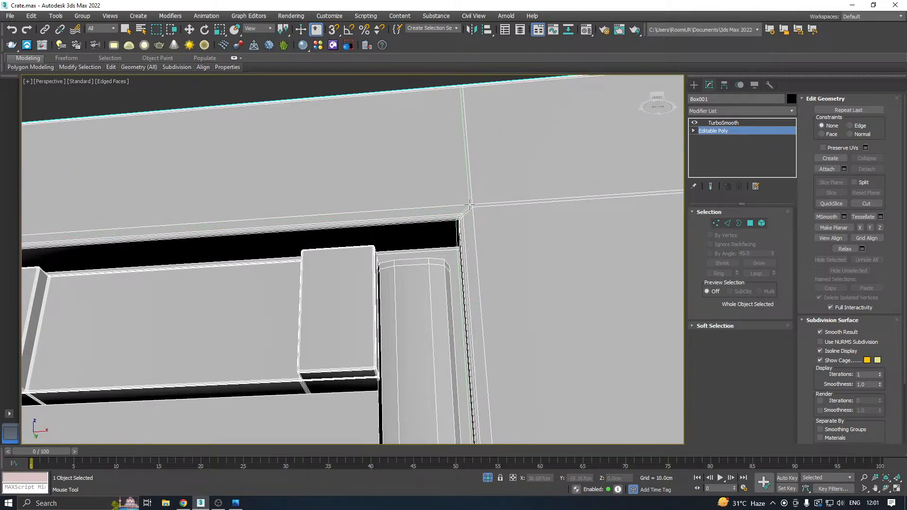
{"action": "left_click", "coordinate": [470, 204]}
Add Swift Loop support edges beside the corners of the left-hand latch recess and along the crate's lower edge.
{"action": "scroll", "coordinate": [537, 200], "scroll_direction": "down", "scroll_amount": 5}
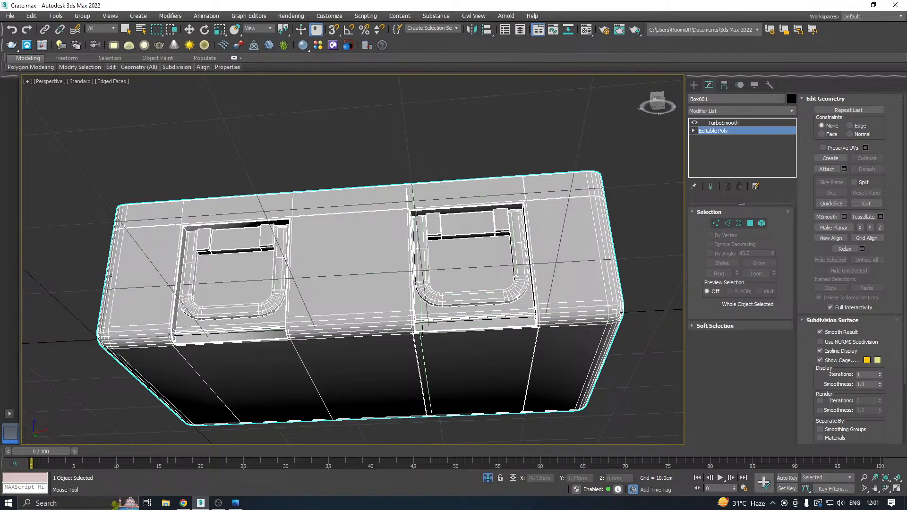
{"action": "scroll", "coordinate": [415, 323], "scroll_direction": "up", "scroll_amount": 10}
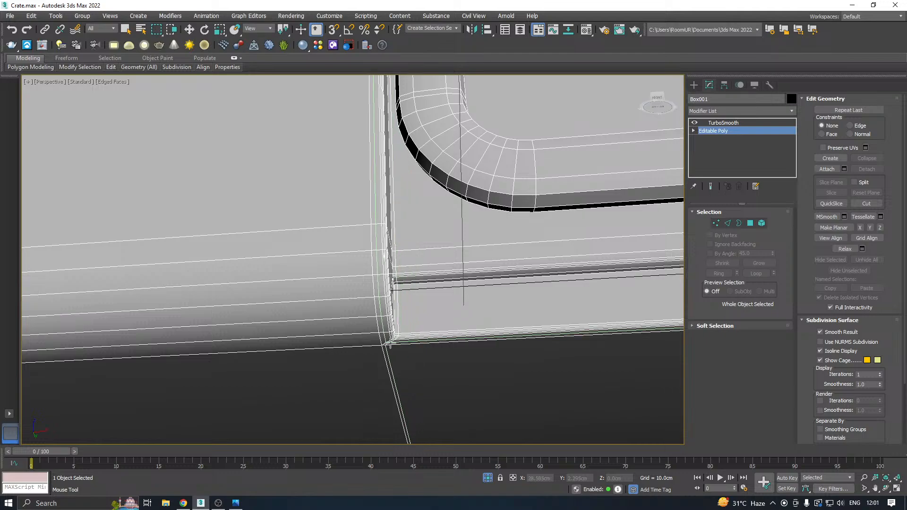
{"action": "scroll", "coordinate": [353, 259], "scroll_direction": "down", "scroll_amount": 8}
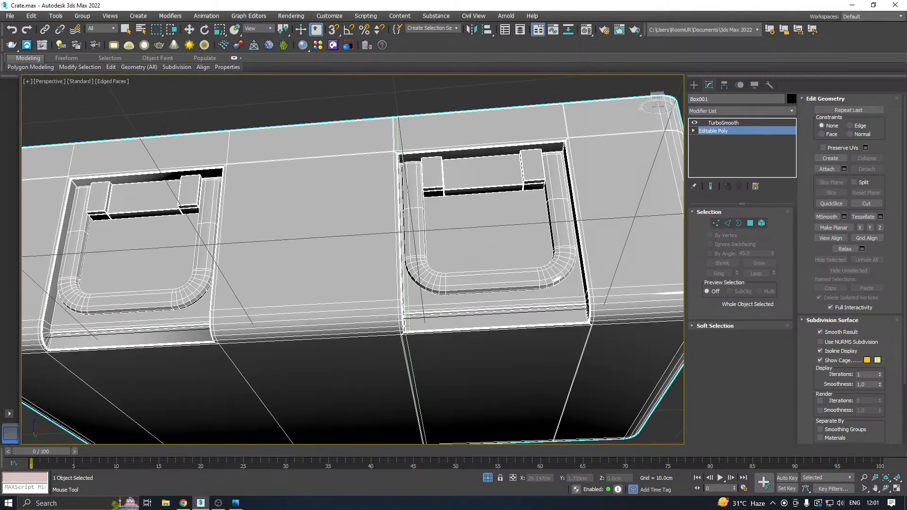
{"action": "scroll", "coordinate": [500, 283], "scroll_direction": "down", "scroll_amount": 5}
{"action": "scroll", "coordinate": [463, 179], "scroll_direction": "up", "scroll_amount": 8}
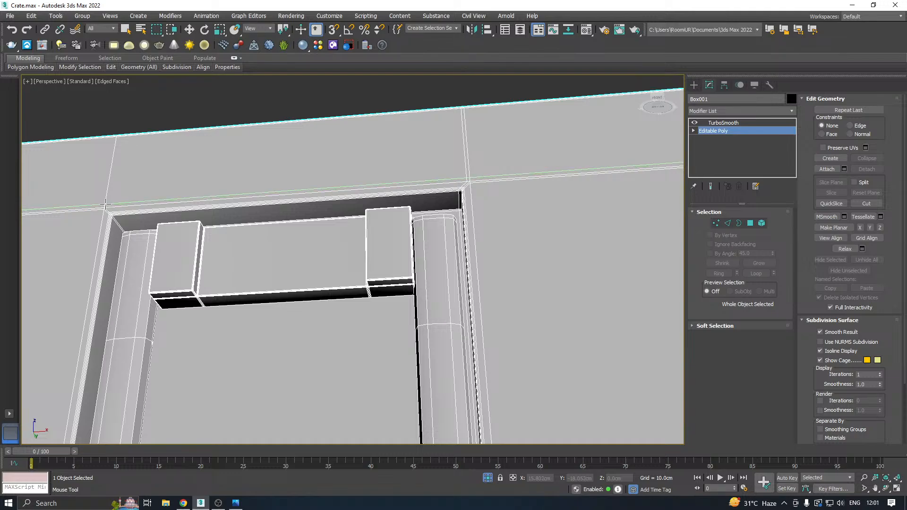
{"action": "key", "text": "w"}
Examine the crate body's latch recesses and underside with TurboSmooth applied and edged faces hidden.
{"action": "scroll", "coordinate": [278, 206], "scroll_direction": "down", "scroll_amount": 5}
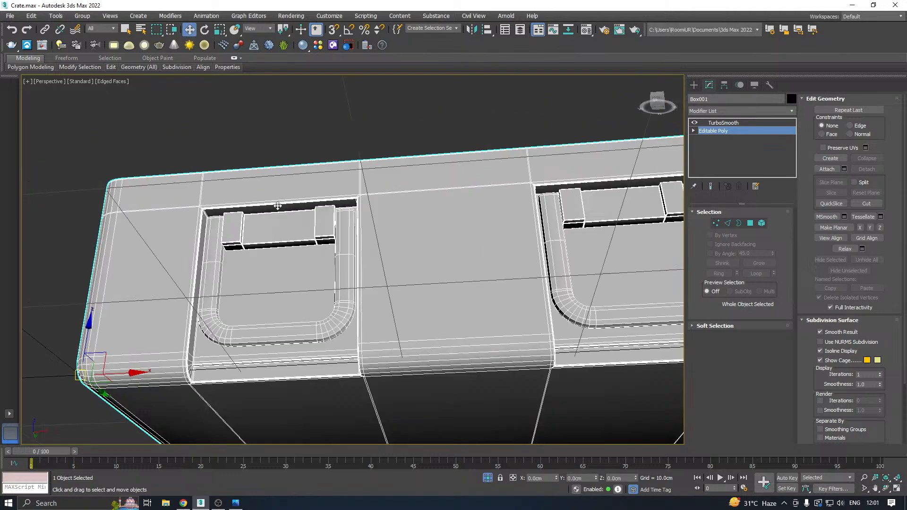
{"action": "left_click", "coordinate": [723, 123]}
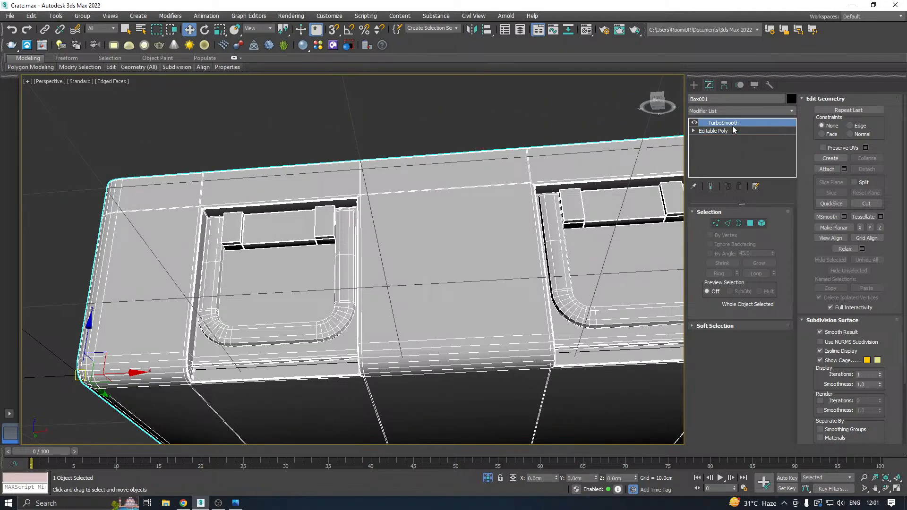
{"action": "scroll", "coordinate": [454, 202], "scroll_direction": "down", "scroll_amount": 4}
{"action": "middle_click_drag", "start_coordinate": [453, 202], "coordinate": [408, 252], "text": "alt"}
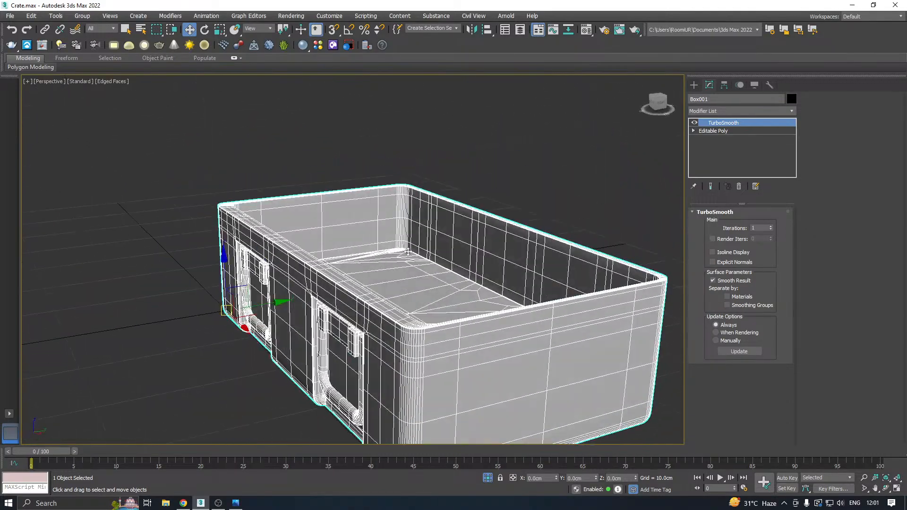
{"action": "left_click", "coordinate": [118, 81]}
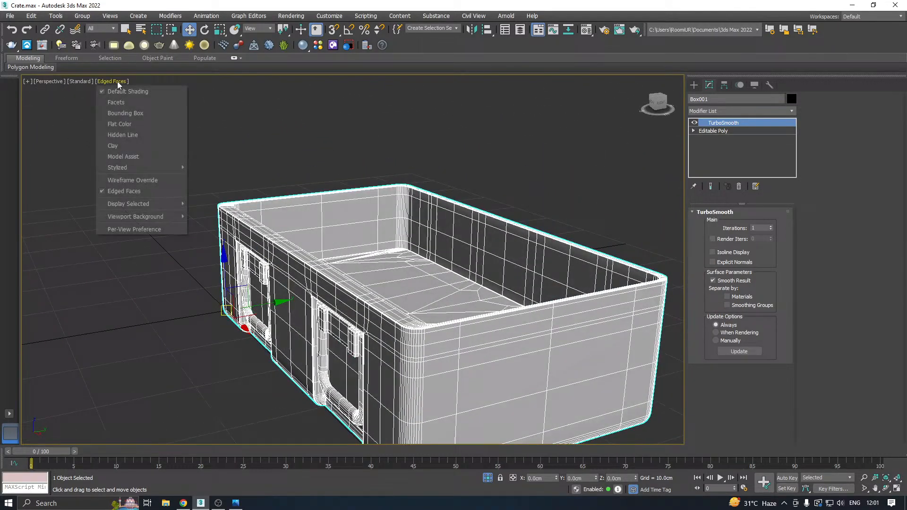
{"action": "left_click", "coordinate": [137, 188]}
{"action": "mouse_move", "coordinate": [496, 253]}
{"action": "middle_mouse_down", "text": "alt"}
{"action": "mouse_move", "coordinate": [502, 188]}
{"action": "mouse_move", "coordinate": [490, 208]}
{"action": "middle_mouse_up", "text": "alt"}
{"action": "scroll", "coordinate": [369, 267], "scroll_direction": "up", "scroll_amount": 3}
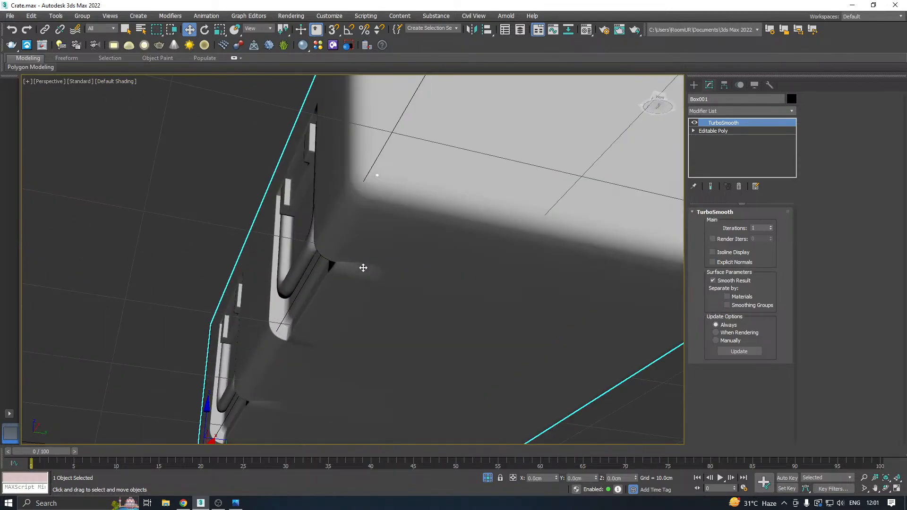
{"action": "middle_click_drag", "start_coordinate": [343, 266], "coordinate": [410, 265], "text": "alt"}
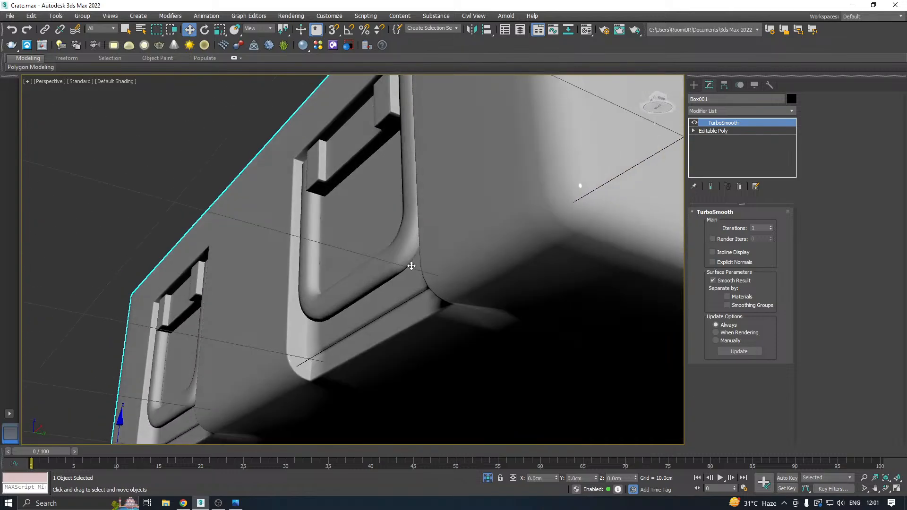
{"action": "middle_click_drag", "start_coordinate": [435, 296], "coordinate": [404, 235]}
{"action": "scroll", "coordinate": [451, 247], "scroll_direction": "down", "scroll_amount": 2}
{"action": "middle_click_drag", "start_coordinate": [450, 258], "coordinate": [467, 232], "text": "alt"}
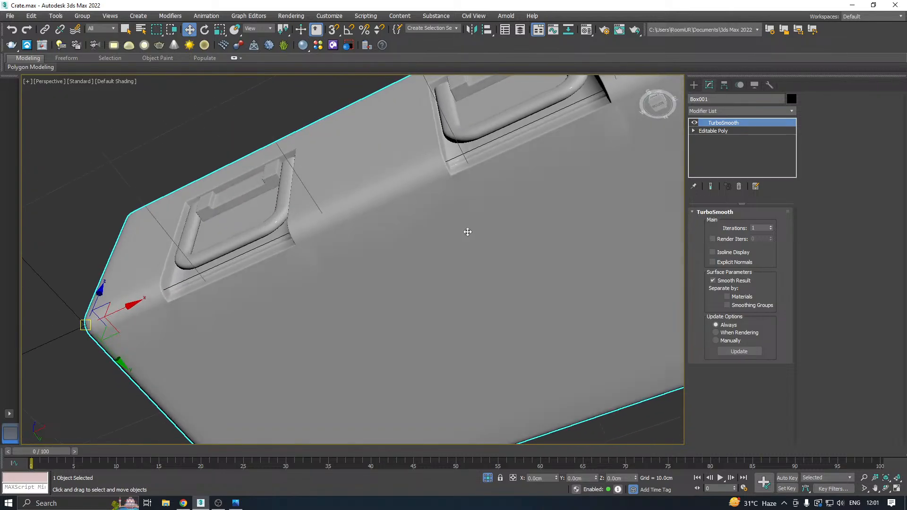
{"action": "middle_click_drag", "start_coordinate": [438, 192], "coordinate": [411, 210], "text": "alt"}
{"action": "left_click", "coordinate": [123, 81]}
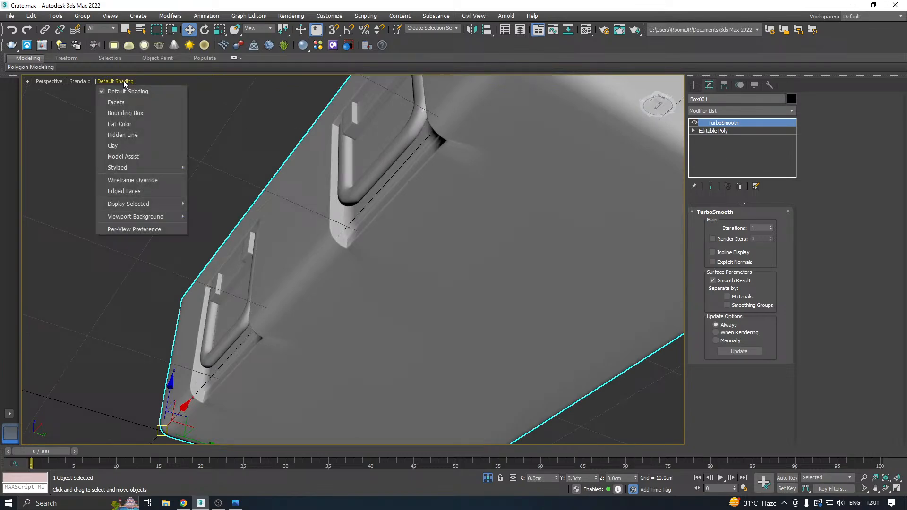
{"action": "left_click", "coordinate": [177, 166]}
{"action": "left_click", "coordinate": [713, 132]}
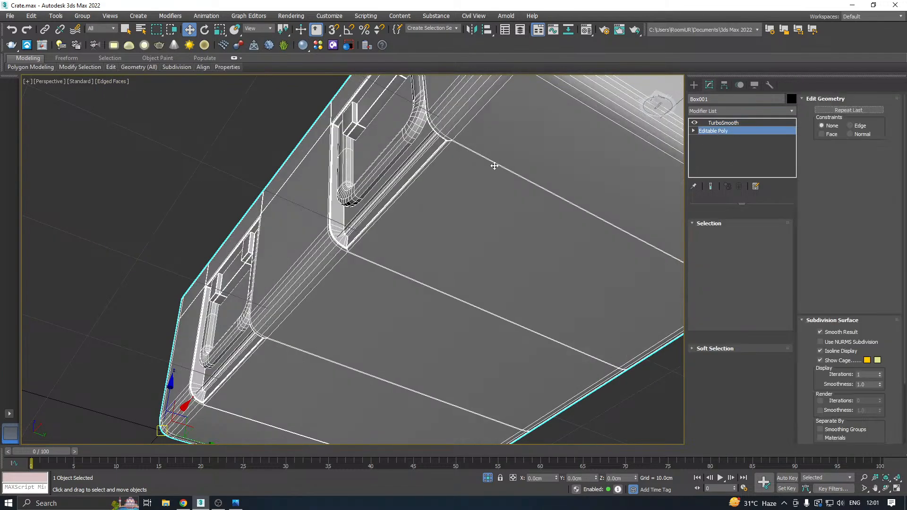
{"action": "middle_click_drag", "start_coordinate": [494, 164], "coordinate": [497, 146], "text": "alt"}
{"action": "scroll", "coordinate": [495, 146], "scroll_direction": "up", "scroll_amount": 4}
{"action": "scroll", "coordinate": [482, 146], "scroll_direction": "up", "scroll_amount": 1}
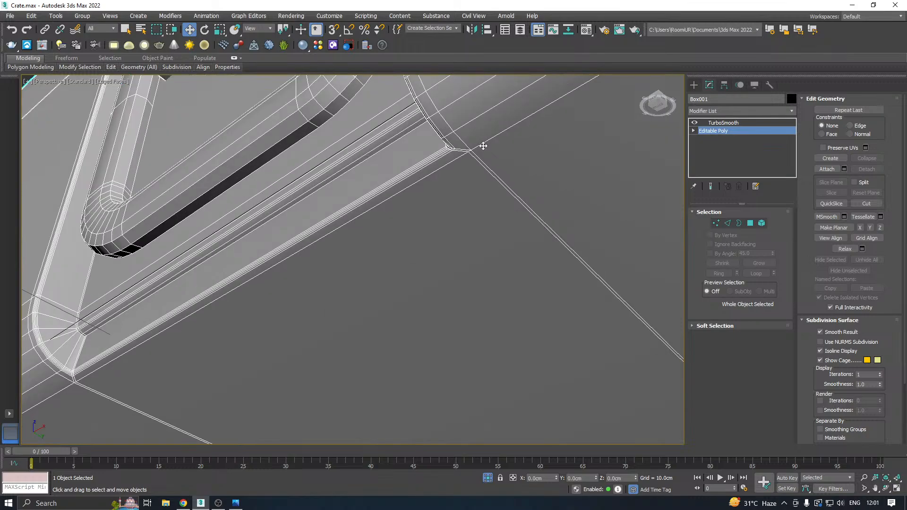
{"action": "scroll", "coordinate": [481, 146], "scroll_direction": "down", "scroll_amount": 5}
{"action": "middle_click_drag", "start_coordinate": [560, 153], "coordinate": [487, 166], "text": "alt"}
{"action": "mouse_move", "coordinate": [112, 68]}
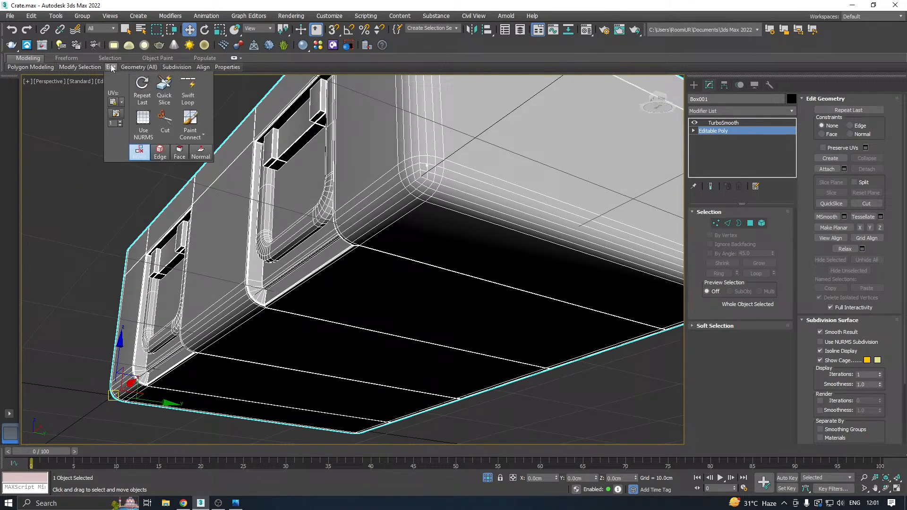
{"action": "left_click", "coordinate": [187, 94]}
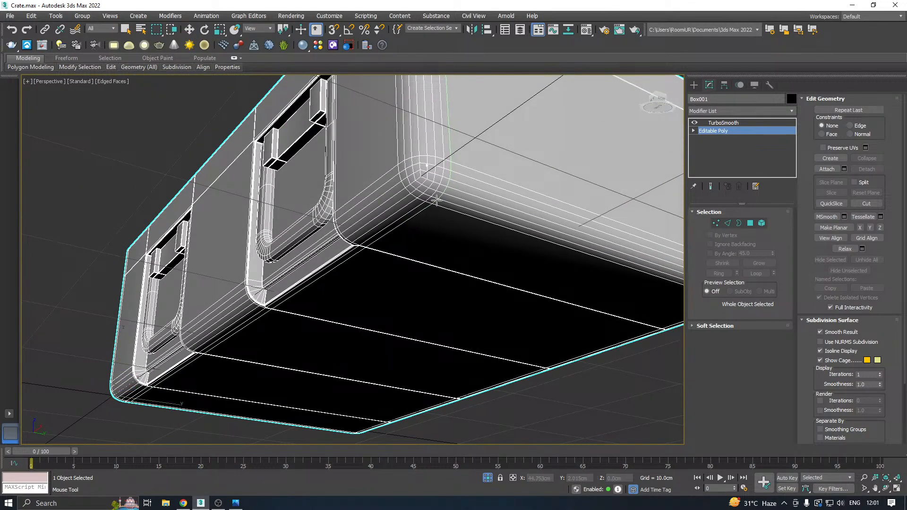
{"action": "right_click", "coordinate": [436, 201]}
Inspect the smoothed crate body's interior, underside and latch frames in default shading without edged faces.
{"action": "left_click", "coordinate": [722, 123]}
{"action": "middle_click_drag", "start_coordinate": [524, 154], "coordinate": [472, 121], "text": "alt"}
{"action": "left_click", "coordinate": [104, 79]}
{"action": "left_click", "coordinate": [119, 192]}
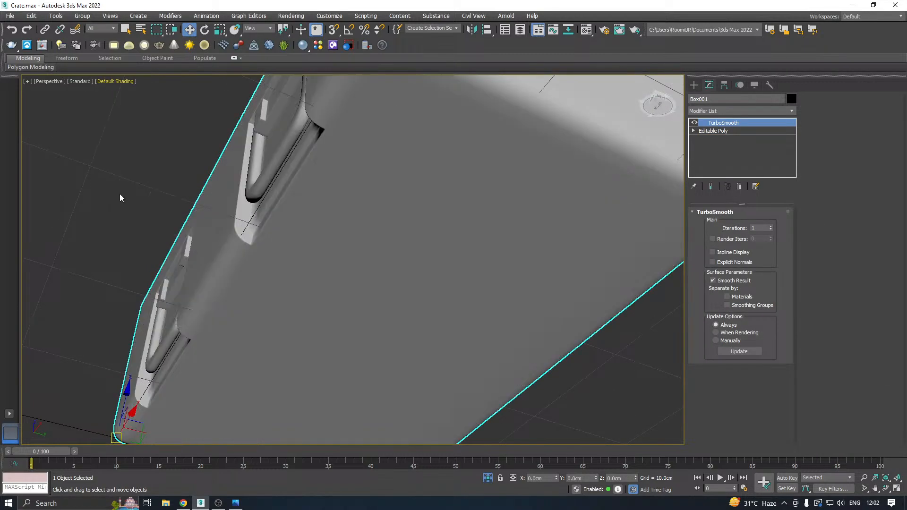
{"action": "mouse_move", "coordinate": [314, 178]}
{"action": "middle_mouse_down", "text": "alt"}
{"action": "mouse_move", "coordinate": [313, 204]}
{"action": "mouse_move", "coordinate": [412, 205]}
{"action": "mouse_move", "coordinate": [415, 215]}
{"action": "mouse_move", "coordinate": [449, 198]}
{"action": "mouse_move", "coordinate": [458, 217]}
{"action": "mouse_move", "coordinate": [423, 257]}
{"action": "mouse_move", "coordinate": [393, 265]}
{"action": "mouse_move", "coordinate": [327, 251]}
{"action": "mouse_move", "coordinate": [370, 204]}
{"action": "mouse_move", "coordinate": [354, 186]}
{"action": "mouse_move", "coordinate": [308, 243]}
{"action": "mouse_move", "coordinate": [324, 239]}
{"action": "mouse_move", "coordinate": [269, 245]}
{"action": "middle_mouse_up", "text": "alt"}
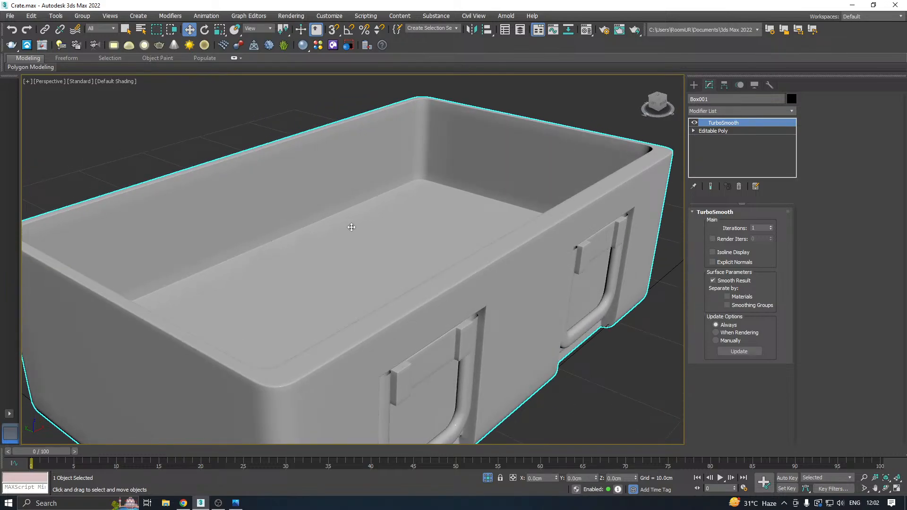
{"action": "middle_click_drag", "start_coordinate": [351, 228], "coordinate": [344, 174], "text": "alt"}
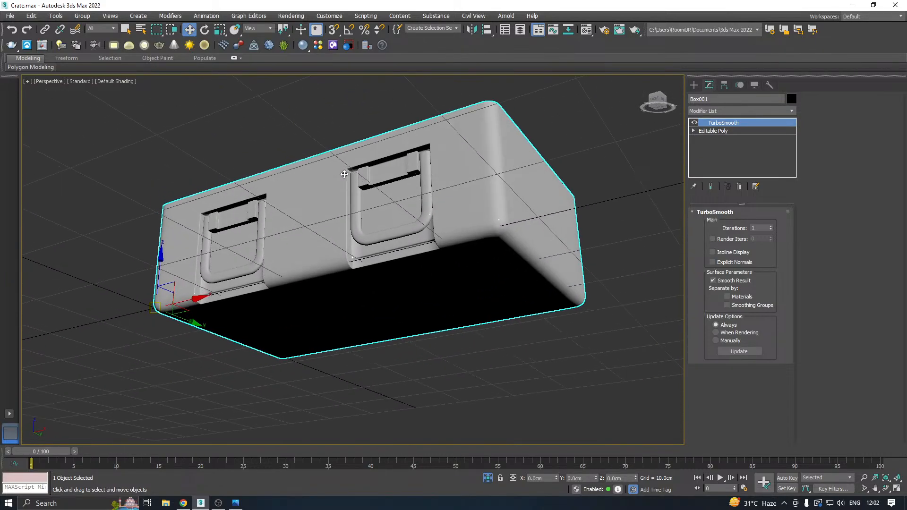
{"action": "scroll", "coordinate": [360, 224], "scroll_direction": "up", "scroll_amount": 6}
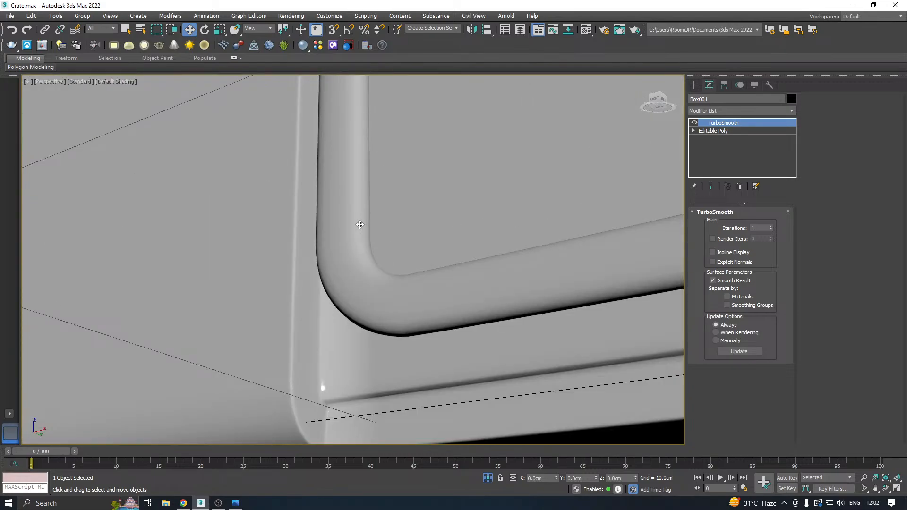
{"action": "scroll", "coordinate": [361, 225], "scroll_direction": "down", "scroll_amount": 5}
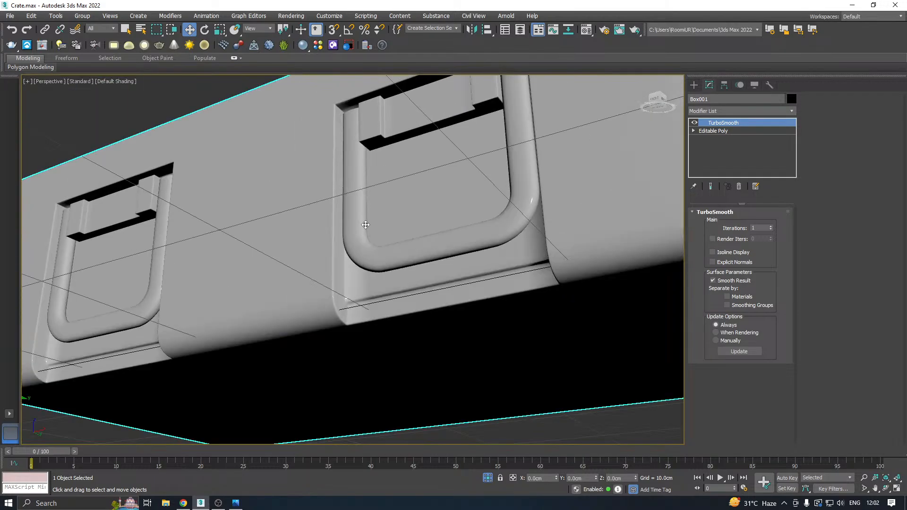
Show edged faces again and chamfer the outer and inner edge loops of the right-hand latch frame by 0.076 cm with 2 segments.
{"action": "left_click", "coordinate": [124, 81]}
{"action": "left_click", "coordinate": [135, 188]}
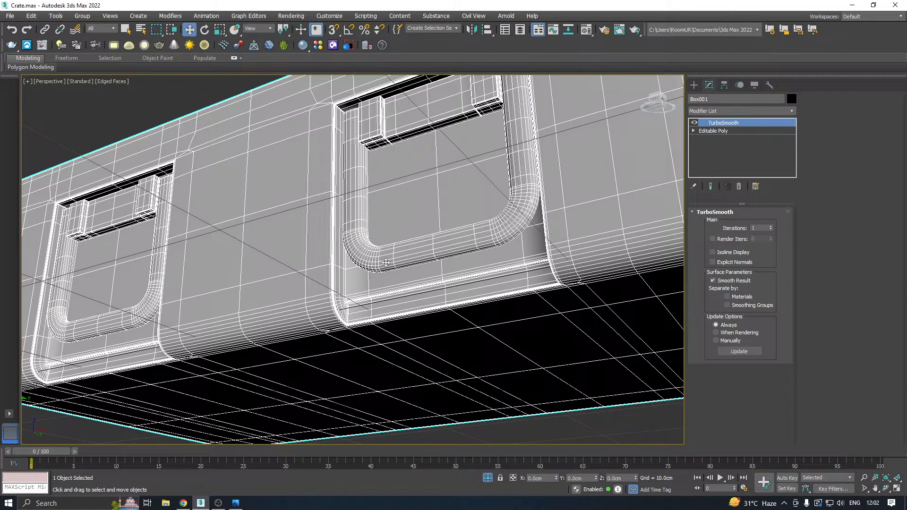
{"action": "scroll", "coordinate": [362, 259], "scroll_direction": "up", "scroll_amount": 2}
{"action": "left_click", "coordinate": [712, 131]}
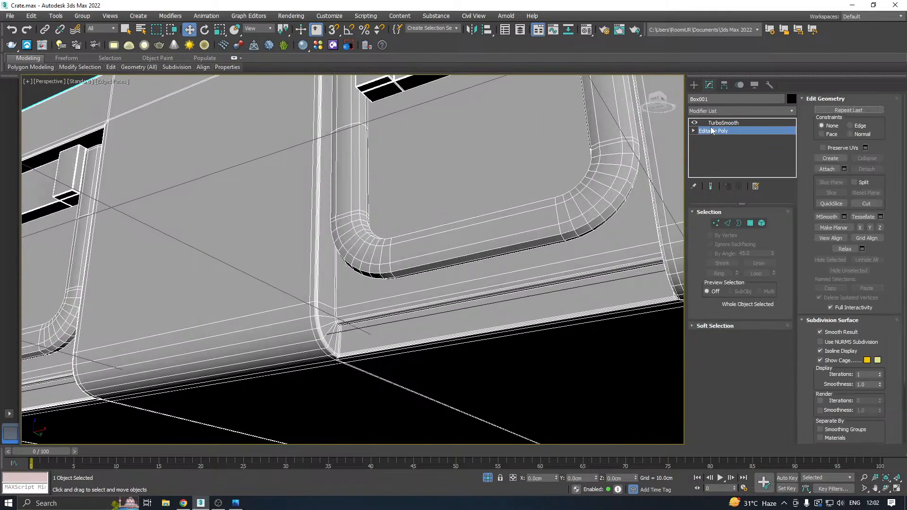
{"action": "left_click", "coordinate": [727, 223]}
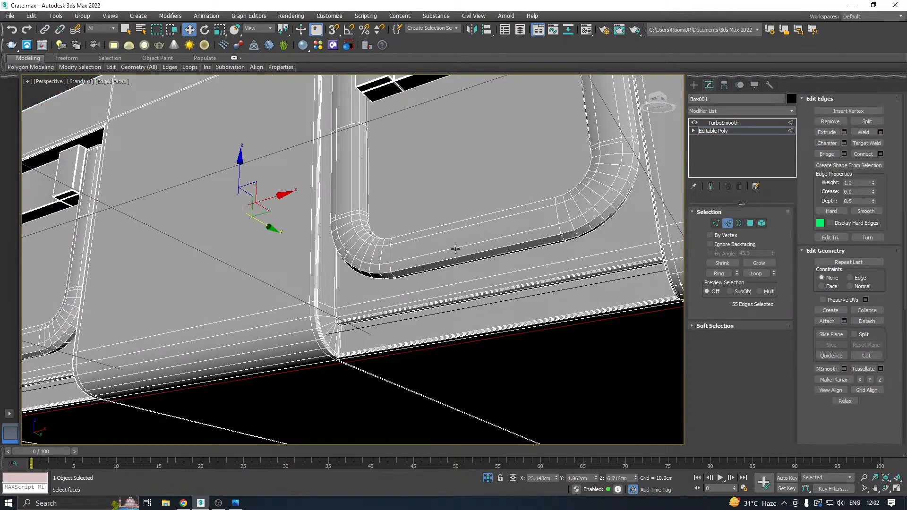
{"action": "double_click", "coordinate": [422, 264]}
{"action": "scroll", "coordinate": [475, 231], "scroll_direction": "down", "scroll_amount": 5}
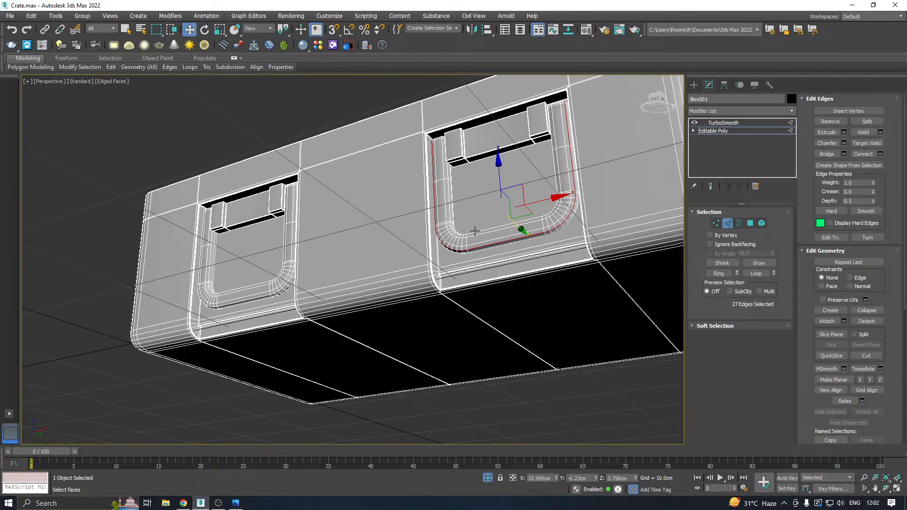
{"action": "middle_click_drag", "start_coordinate": [475, 231], "coordinate": [476, 231], "text": "alt"}
{"action": "scroll", "coordinate": [474, 231], "scroll_direction": "up", "scroll_amount": 5}
{"action": "double_click", "coordinate": [469, 226], "text": "ctrl"}
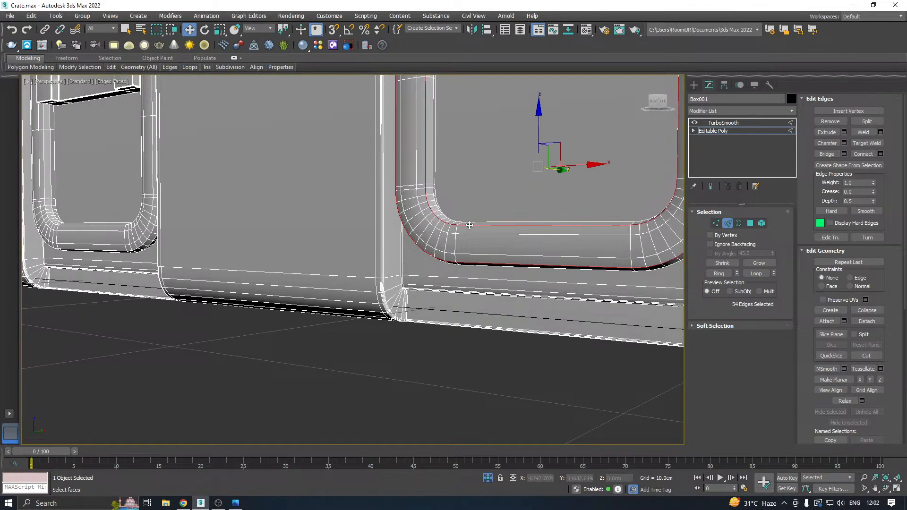
{"action": "left_click", "coordinate": [844, 143]}
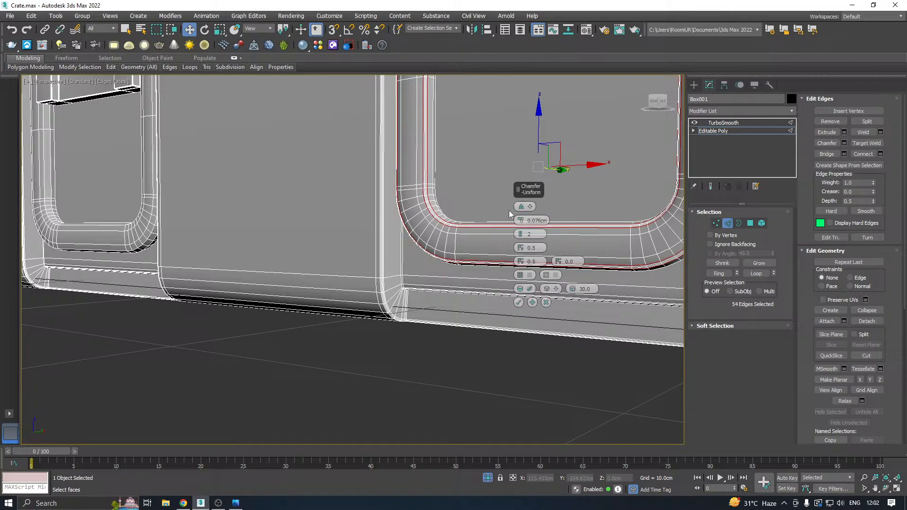
{"action": "left_click", "coordinate": [518, 302]}
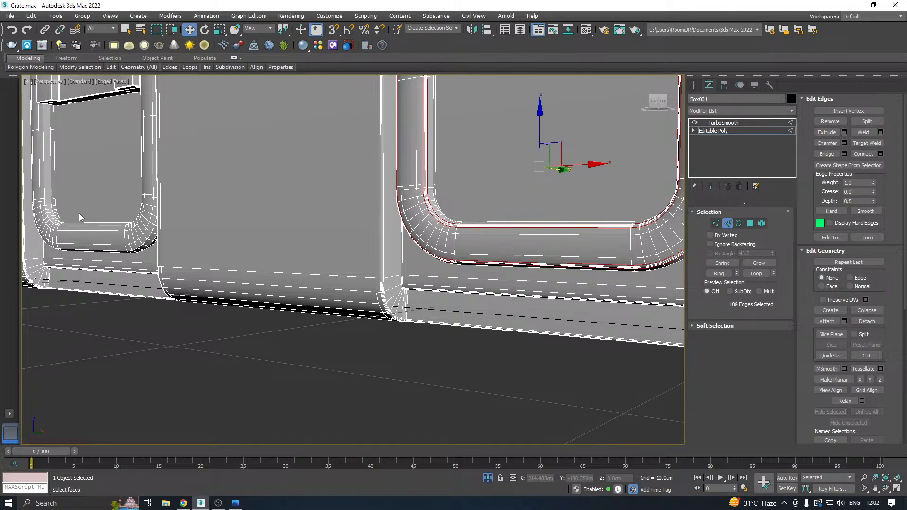
Chamfer the inner and outer edge loops of the left-hand latch frame by 0.076 cm with 2 segments.
{"action": "scroll", "coordinate": [365, 223], "scroll_direction": "up", "scroll_amount": 3}
{"action": "double_click", "coordinate": [413, 233]}
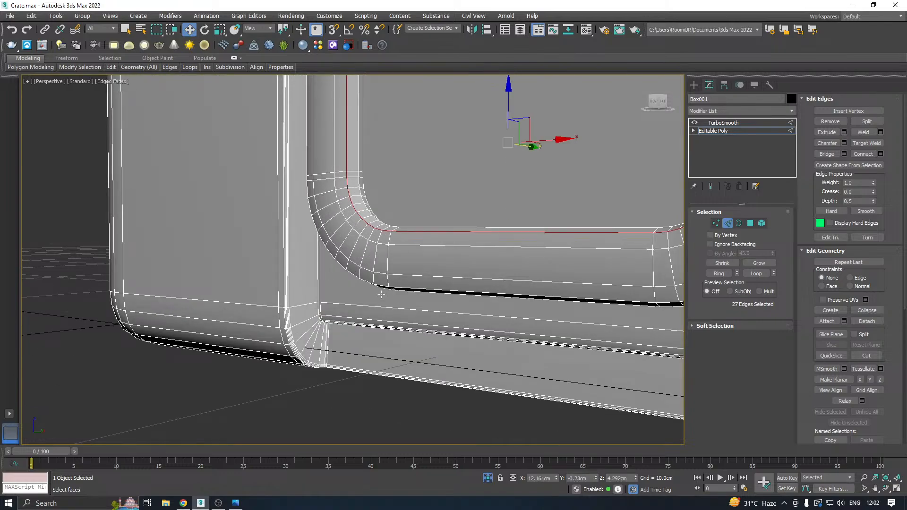
{"action": "left_click", "coordinate": [403, 289], "text": "ctrl"}
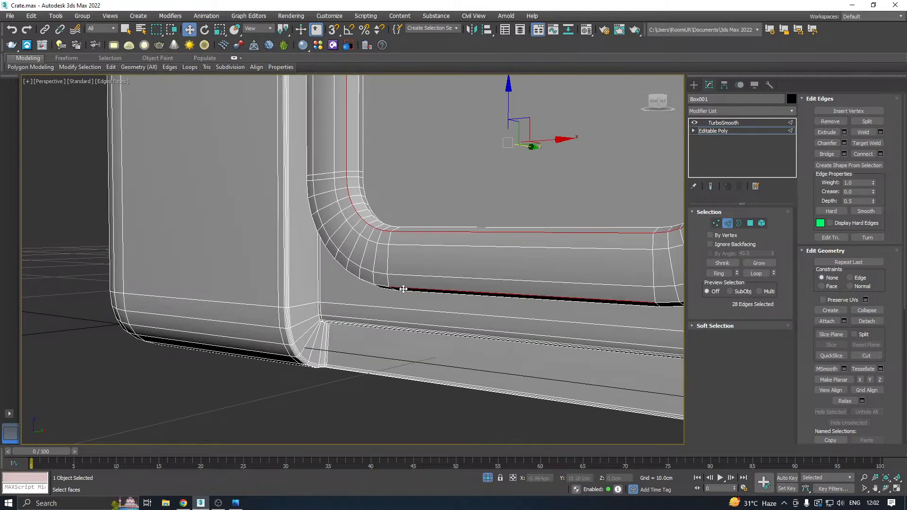
{"action": "left_click", "coordinate": [844, 143]}
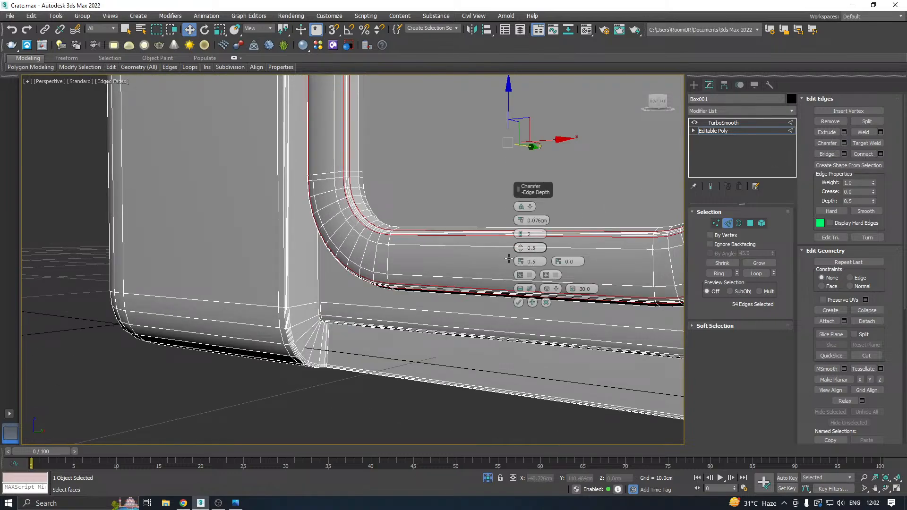
{"action": "left_click", "coordinate": [518, 303]}
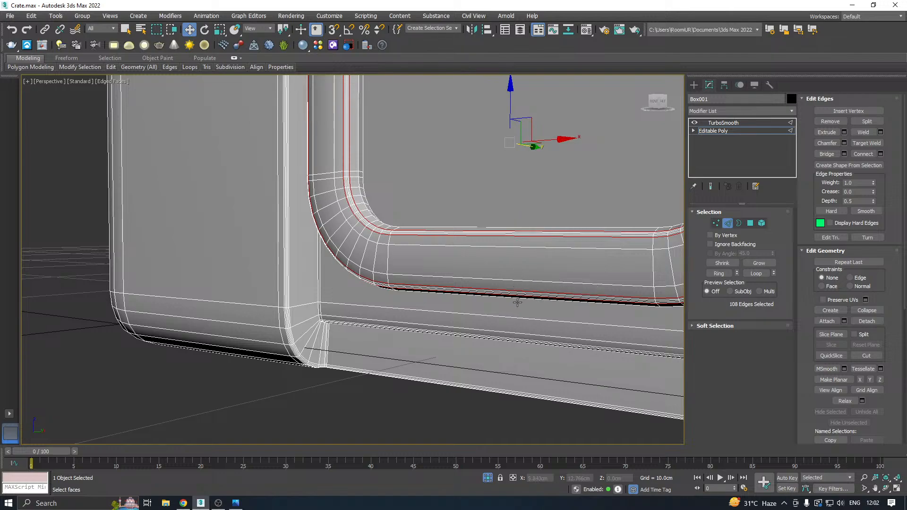
Return to the TurboSmooth level and check the smoothed mesh of the latch frames and the whole crate body.
{"action": "left_click", "coordinate": [742, 131]}
{"action": "left_click", "coordinate": [725, 123]}
{"action": "scroll", "coordinate": [222, 275], "scroll_direction": "down", "scroll_amount": 4}
{"action": "scroll", "coordinate": [222, 275], "scroll_direction": "down", "scroll_amount": 2}
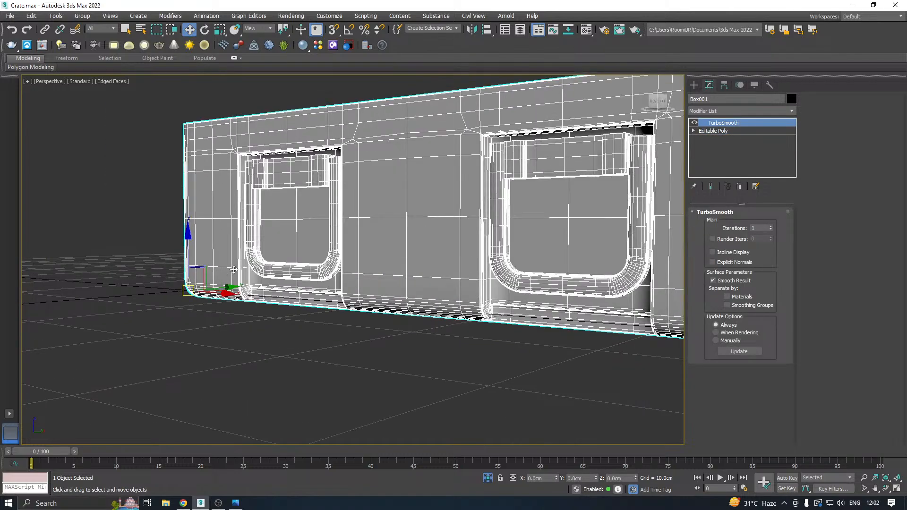
{"action": "middle_click_drag", "start_coordinate": [234, 270], "coordinate": [311, 262], "text": "alt"}
{"action": "scroll", "coordinate": [317, 259], "scroll_direction": "down", "scroll_amount": 4}
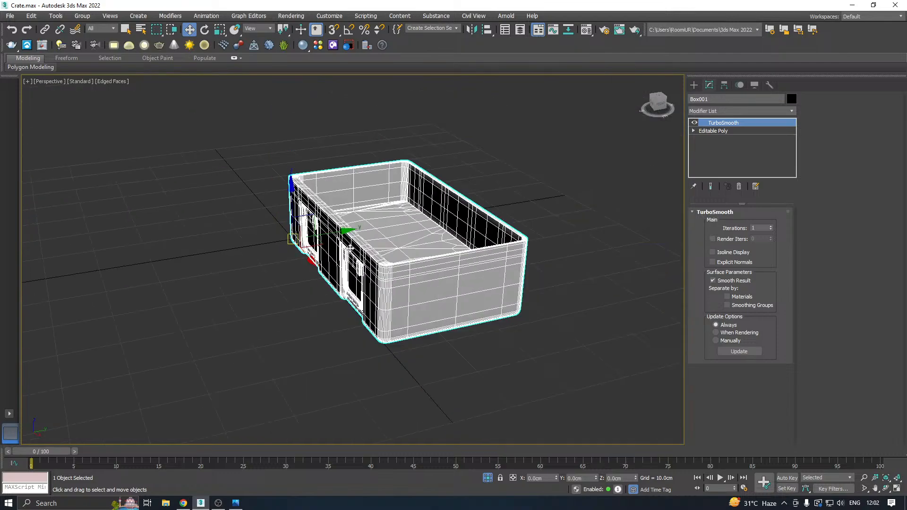
{"action": "middle_click_drag", "start_coordinate": [432, 234], "coordinate": [522, 223], "text": "alt"}
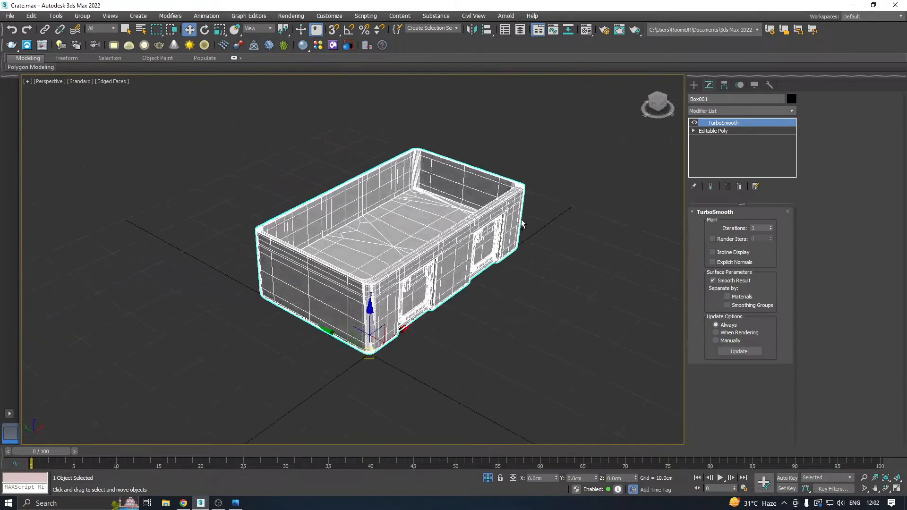
End the crate body's isolation so the lid is shown again, and clear the selection.
{"action": "left_click", "coordinate": [485, 478]}
{"action": "middle_click_drag", "start_coordinate": [410, 409], "coordinate": [418, 363], "text": "alt"}
{"action": "left_click", "coordinate": [481, 357]}
{"action": "scroll", "coordinate": [362, 357], "scroll_direction": "down", "scroll_amount": 3}
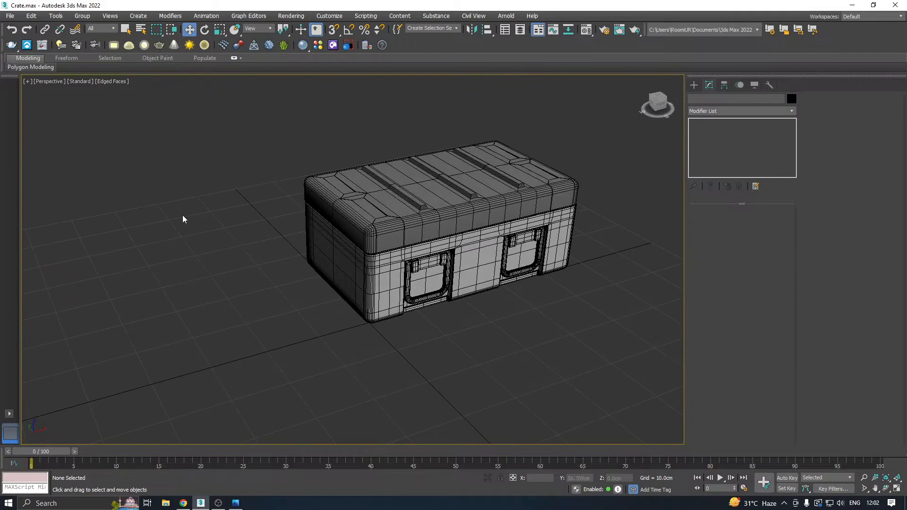
Save a copy of the crate scene.
{"action": "left_click", "coordinate": [10, 16]}
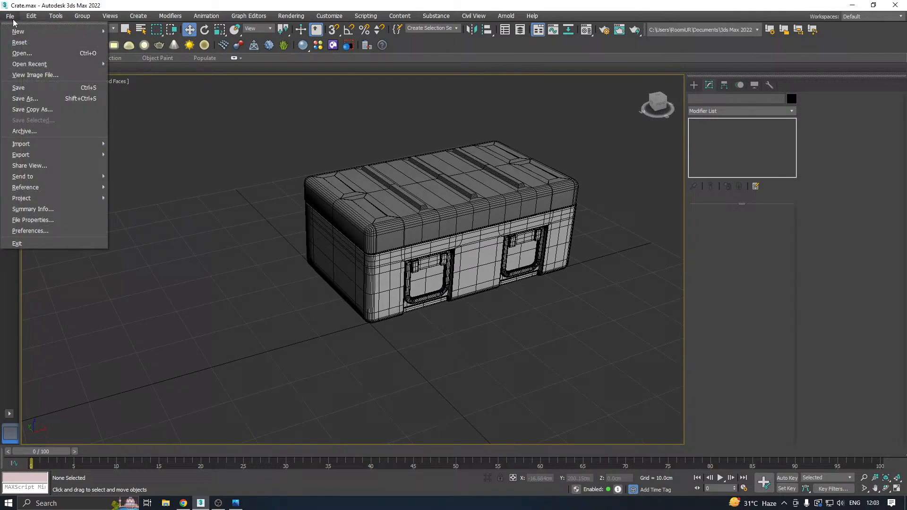
{"action": "left_click", "coordinate": [34, 110]}
{"action": "left_click", "coordinate": [435, 348]}
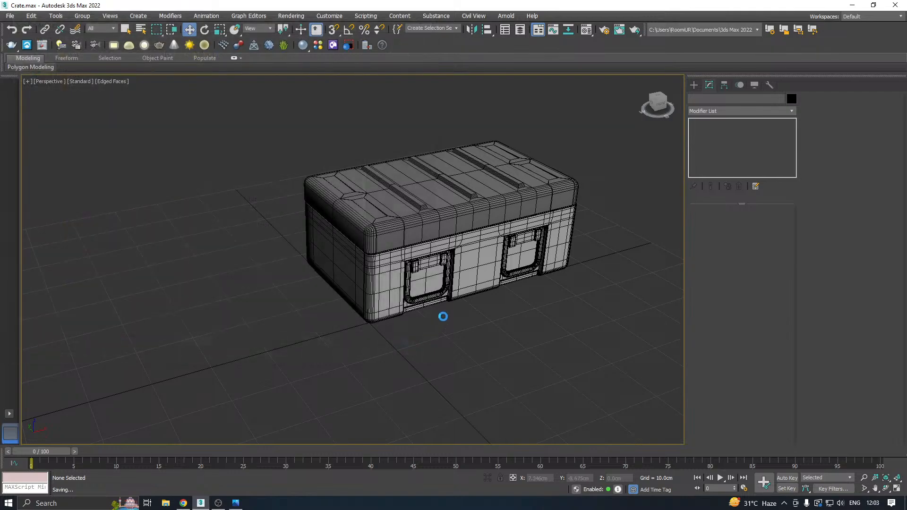
{"action": "middle_click_drag", "start_coordinate": [470, 278], "coordinate": [347, 249], "text": "alt"}
{"action": "scroll", "coordinate": [358, 231], "scroll_direction": "up", "scroll_amount": 4}
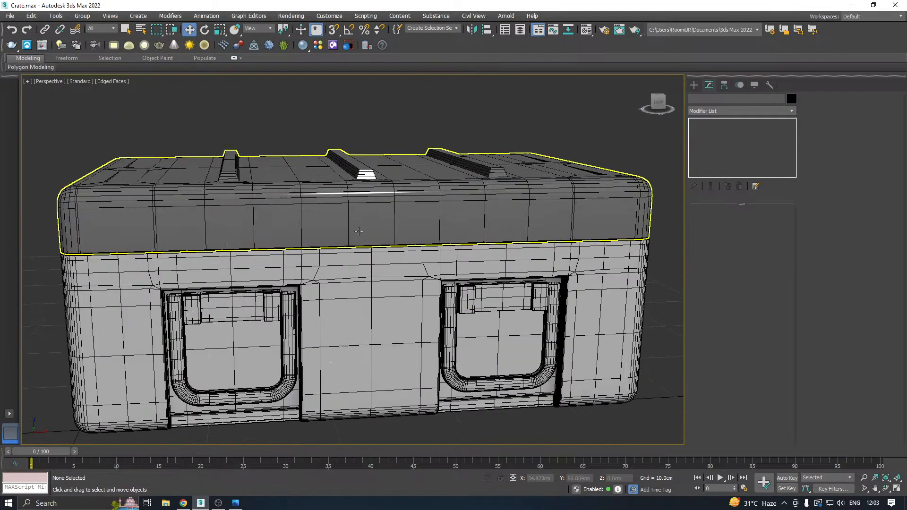
{"action": "left_click", "coordinate": [410, 200]}
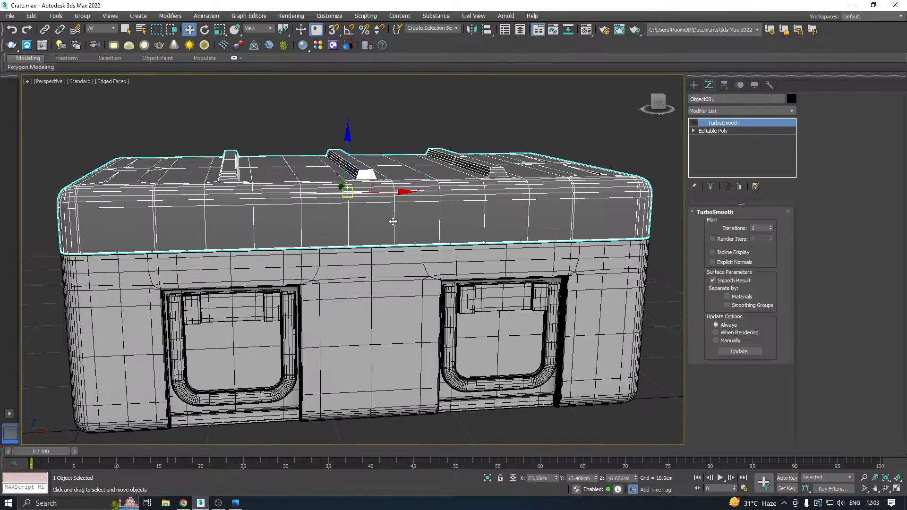
{"action": "middle_click_drag", "start_coordinate": [393, 222], "coordinate": [439, 241], "text": "alt"}
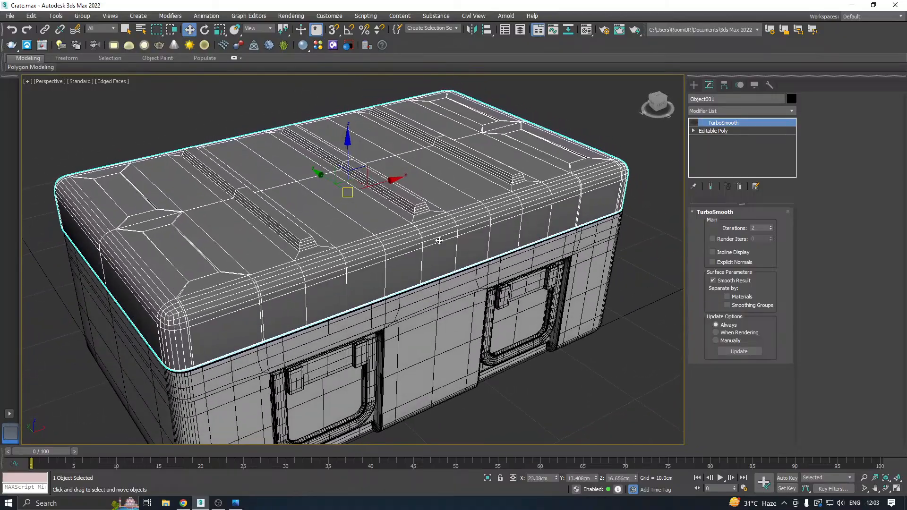
{"action": "scroll", "coordinate": [434, 248], "scroll_direction": "down", "scroll_amount": 6}
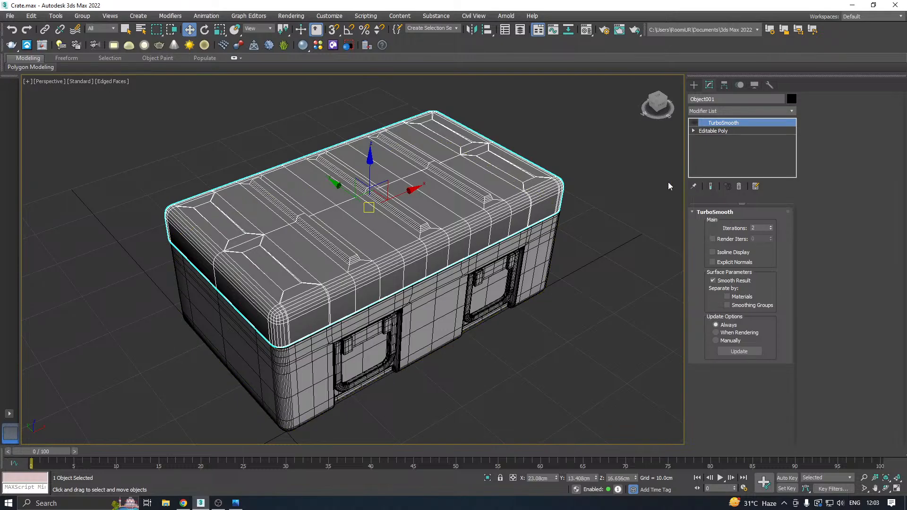
{"action": "middle_click_drag", "start_coordinate": [434, 236], "coordinate": [618, 180], "text": "alt"}
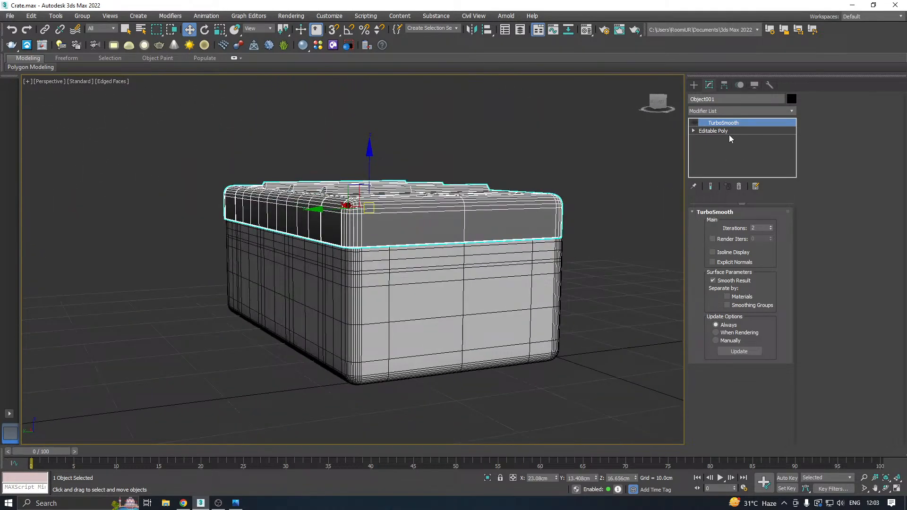
{"action": "left_click", "coordinate": [714, 131]}
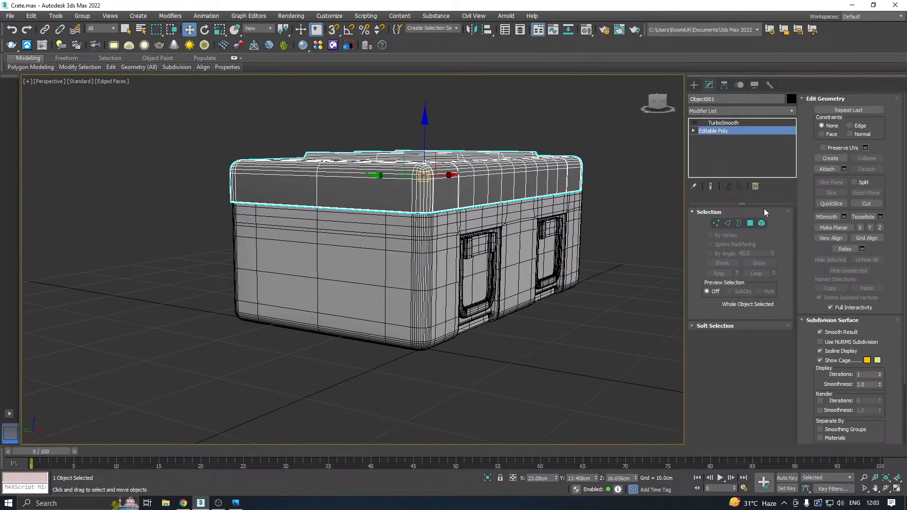
Hide the crate body's TurboSmooth and select the large flat polygon on its end wall.
{"action": "left_click", "coordinate": [578, 221]}
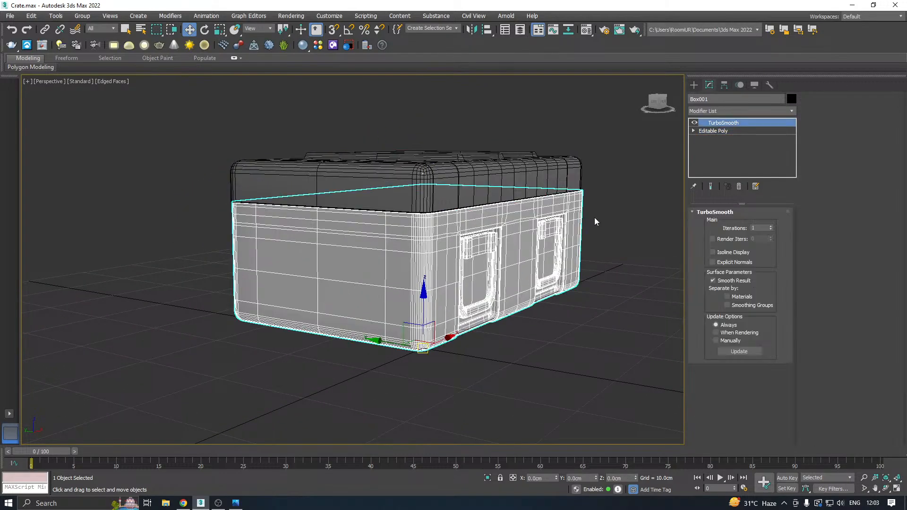
{"action": "left_click", "coordinate": [694, 123]}
{"action": "left_click", "coordinate": [713, 131]}
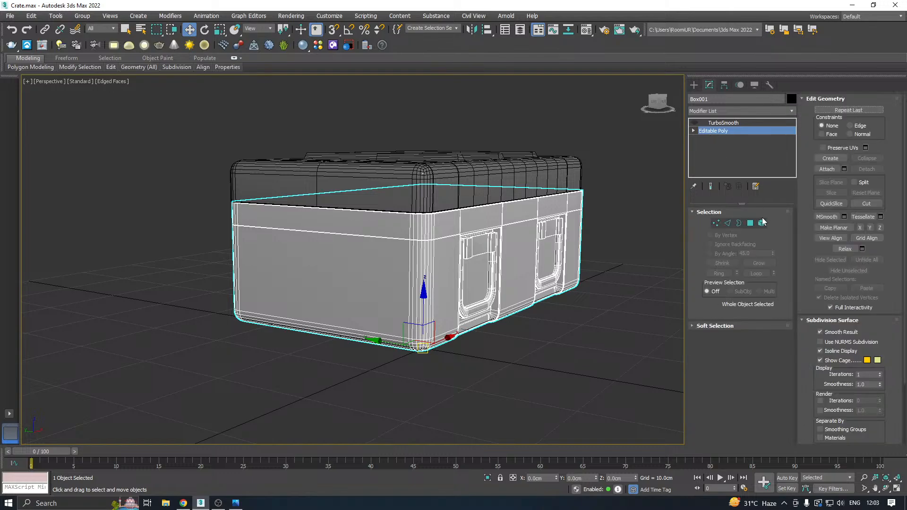
{"action": "left_click", "coordinate": [750, 223]}
{"action": "left_click", "coordinate": [378, 288]}
{"action": "middle_click_drag", "start_coordinate": [409, 266], "coordinate": [364, 279], "text": "alt"}
{"action": "scroll", "coordinate": [287, 246], "scroll_direction": "down", "scroll_amount": 3}
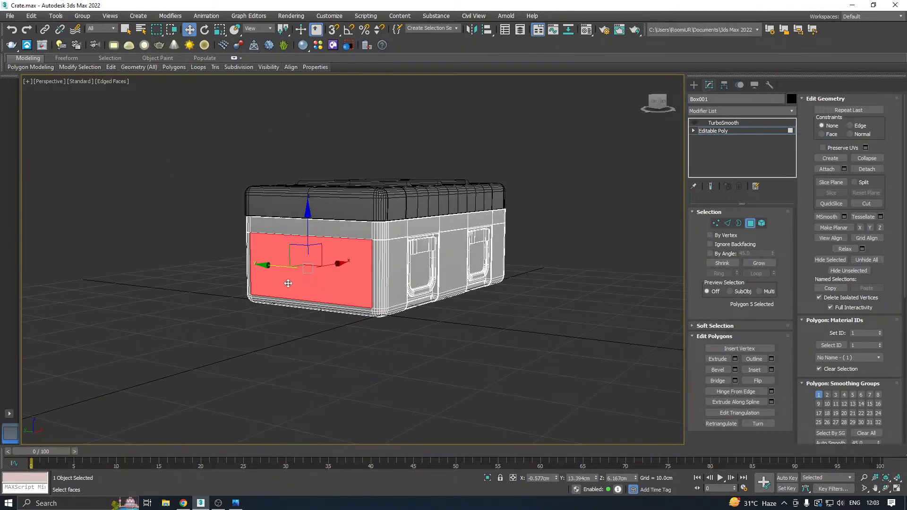
{"action": "key", "text": "z"}
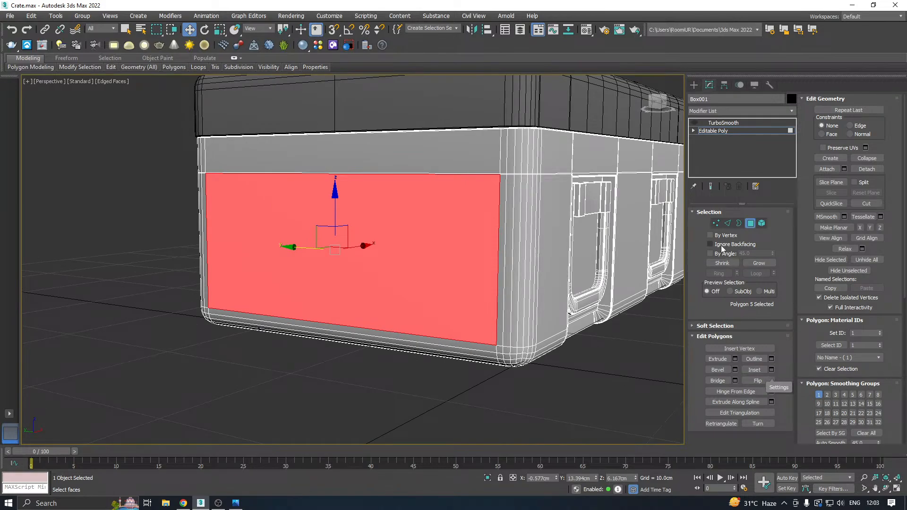
Connect the ring of horizontal edges across the end wall with 2 segments, reducing the pinch to bring both loops closer to the middle.
{"action": "left_click", "coordinate": [728, 223]}
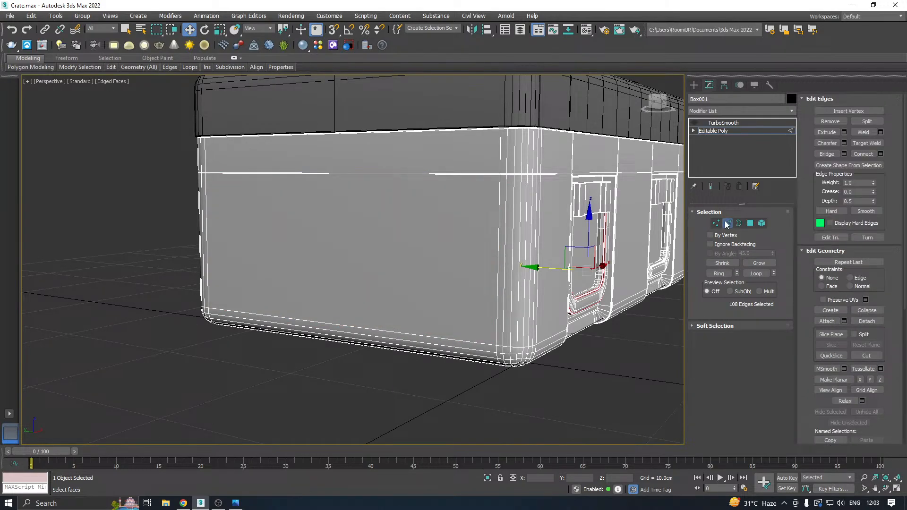
{"action": "left_click", "coordinate": [444, 337]}
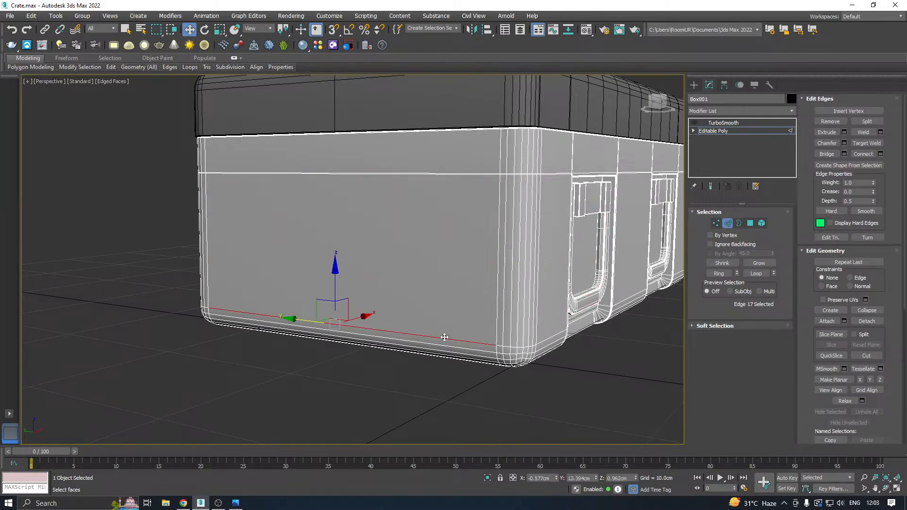
{"action": "left_click", "coordinate": [722, 274]}
{"action": "left_click", "coordinate": [844, 154]}
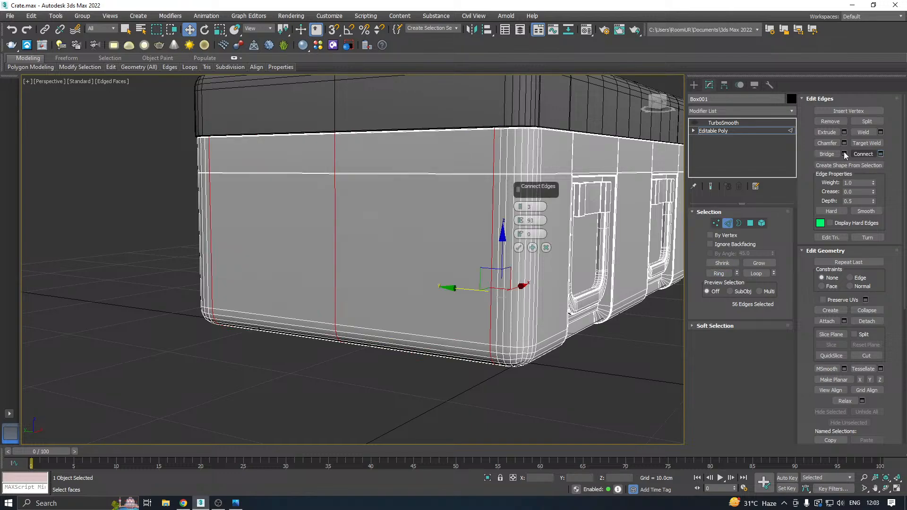
{"action": "left_click", "coordinate": [520, 208]}
{"action": "left_click_drag", "start_coordinate": [520, 221], "coordinate": [507, 288]}
{"action": "left_click", "coordinate": [519, 247]}
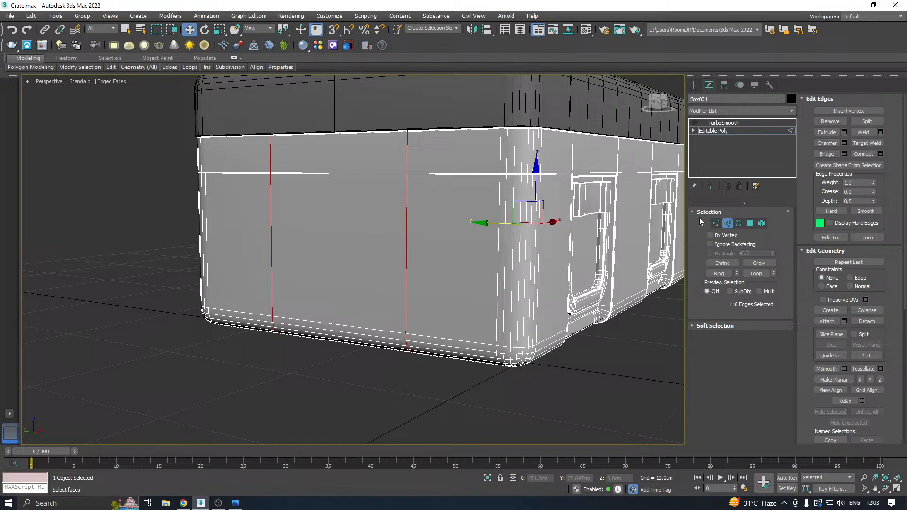
Inset the end wall's middle polygon and extrude it by -0.325 cm to form a recess.
{"action": "left_click", "coordinate": [750, 223]}
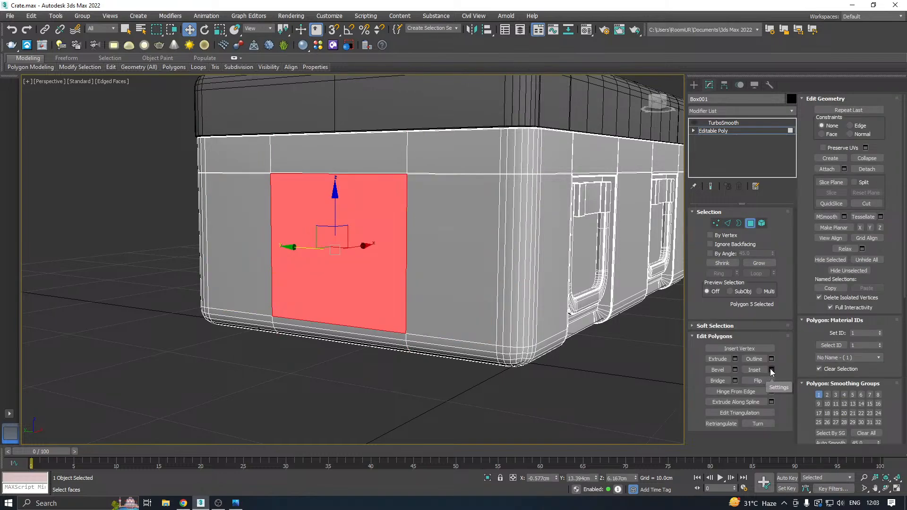
{"action": "left_click", "coordinate": [771, 370]}
{"action": "left_click", "coordinate": [518, 234]}
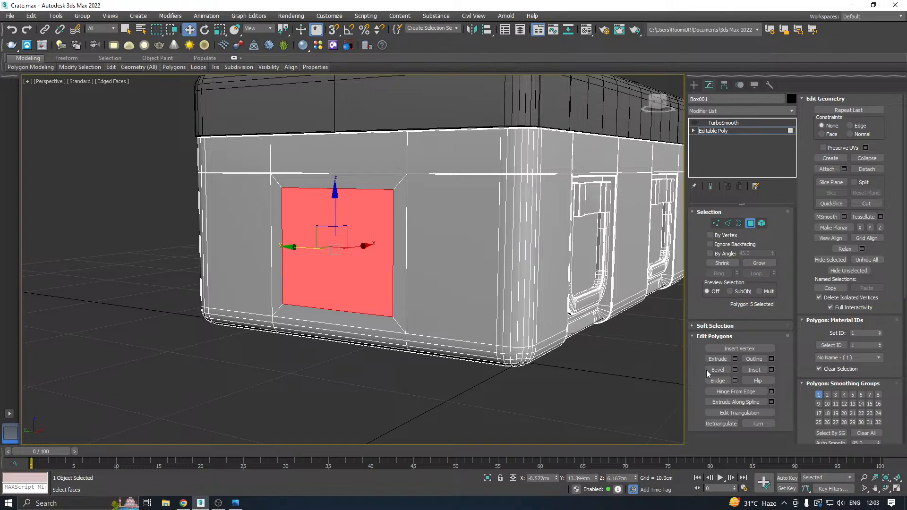
{"action": "left_click", "coordinate": [734, 359]}
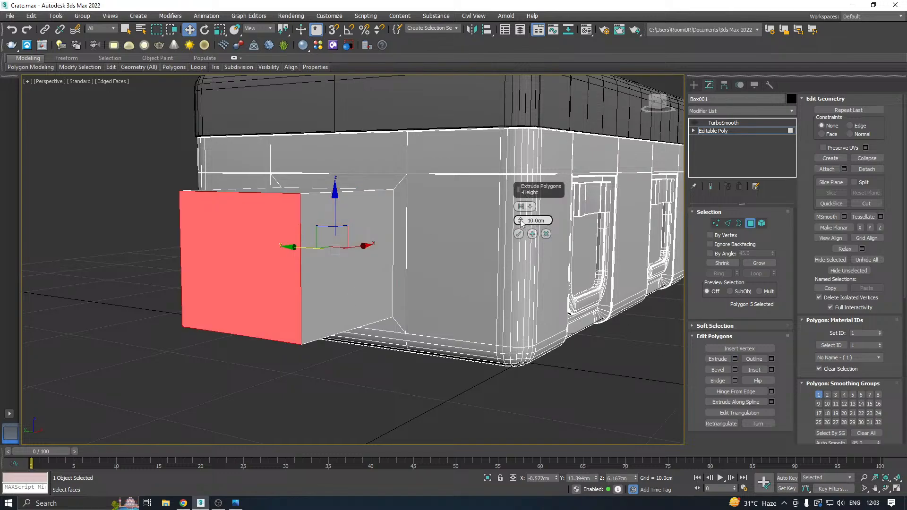
{"action": "left_click_drag", "start_coordinate": [520, 221], "coordinate": [525, 330]}
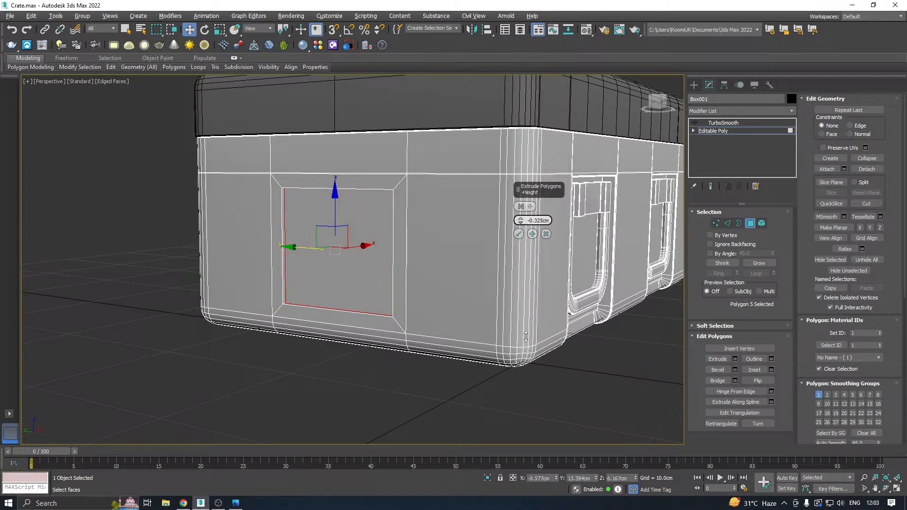
{"action": "left_click", "coordinate": [521, 235]}
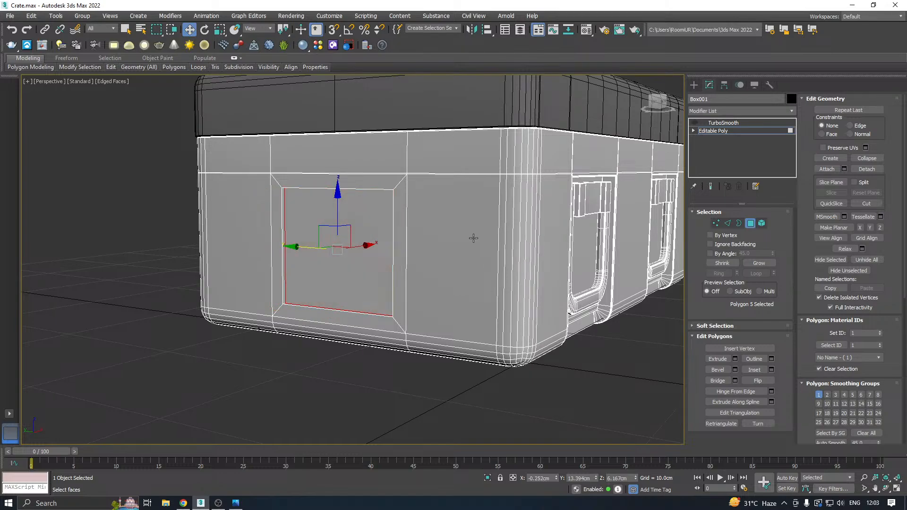
Move the recessed polygon about 0.15 cm outward along X to make the recess shallower.
{"action": "middle_click_drag", "start_coordinate": [474, 237], "coordinate": [370, 261], "text": "alt"}
{"action": "scroll", "coordinate": [367, 241], "scroll_direction": "up", "scroll_amount": 5}
{"action": "mouse_move", "coordinate": [354, 231]}
{"action": "left_mouse_down"}
{"action": "mouse_move", "coordinate": [376, 225]}
{"action": "mouse_move", "coordinate": [345, 230]}
{"action": "left_mouse_up"}
Weld the recess floor's lower edge to the lower rim edge so the recess fades out toward its base.
{"action": "left_click", "coordinate": [726, 224]}
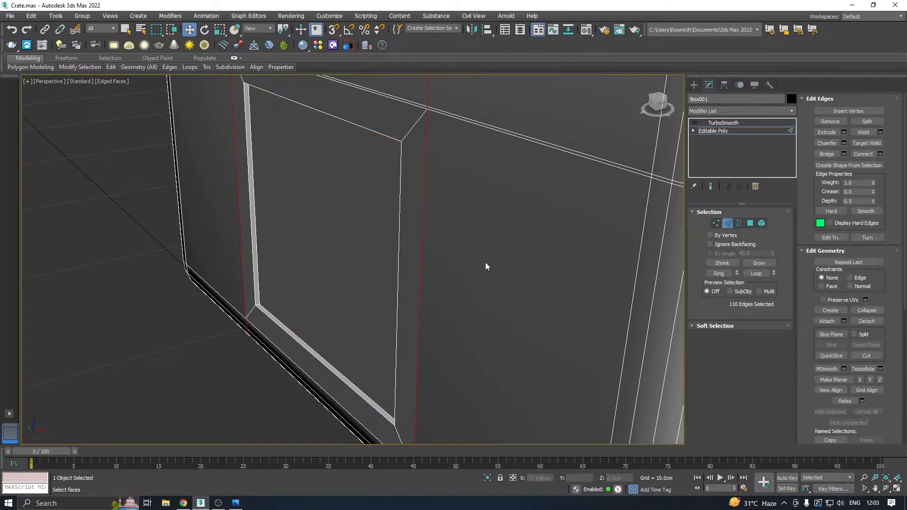
{"action": "middle_click_drag", "start_coordinate": [310, 304], "coordinate": [315, 297], "text": "alt"}
{"action": "left_click", "coordinate": [291, 312]}
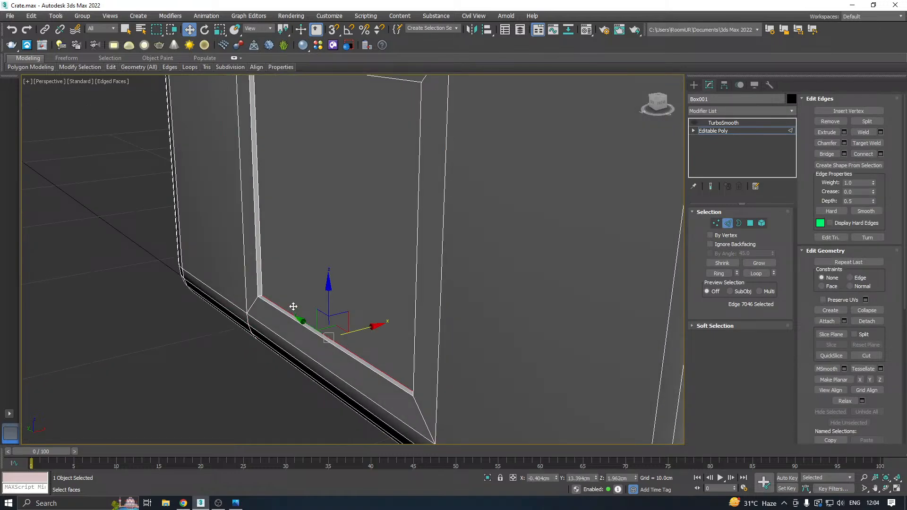
{"action": "left_click", "coordinate": [293, 307]}
{"action": "key", "text": "z"}
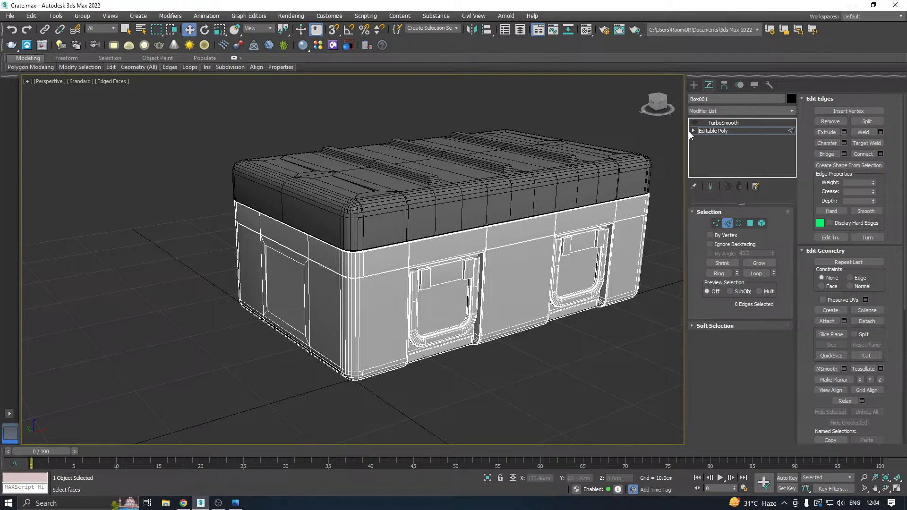
Turn the crate body's TurboSmooth back on and set its iterations to 2.
{"action": "left_click", "coordinate": [715, 134]}
{"action": "left_click", "coordinate": [699, 122]}
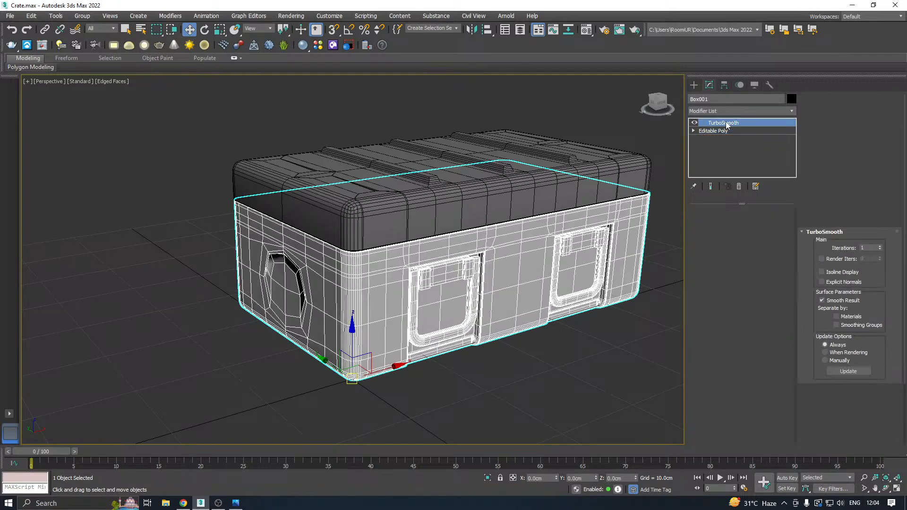
{"action": "middle_click_drag", "start_coordinate": [547, 166], "coordinate": [562, 159], "text": "alt"}
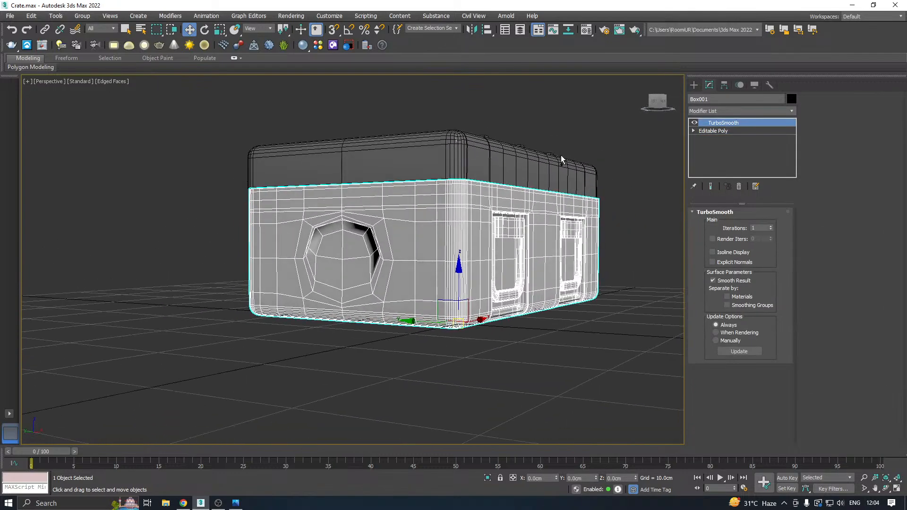
{"action": "left_click", "coordinate": [771, 226]}
{"action": "middle_click_drag", "start_coordinate": [520, 222], "coordinate": [530, 219], "text": "alt"}
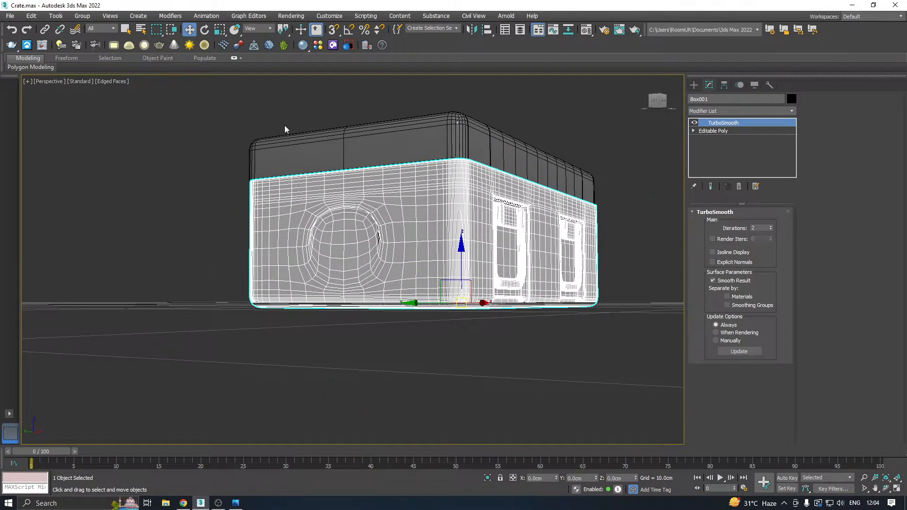
Check the smoothed end-wall recess in Default Shading, and restore the Edged Faces display.
{"action": "left_click", "coordinate": [112, 81]}
{"action": "left_click", "coordinate": [141, 178]}
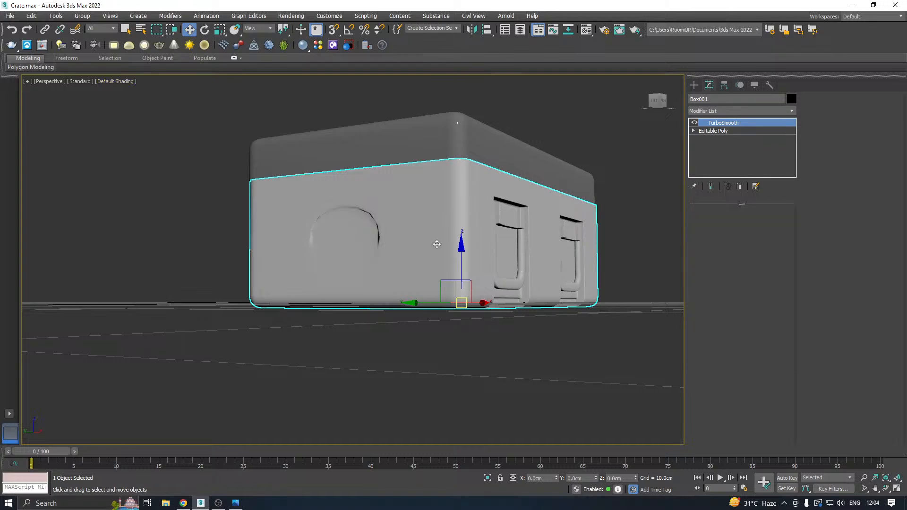
{"action": "mouse_move", "coordinate": [438, 243]}
{"action": "middle_mouse_down", "text": "alt"}
{"action": "mouse_move", "coordinate": [442, 250]}
{"action": "mouse_move", "coordinate": [308, 204]}
{"action": "middle_mouse_up", "text": "alt"}
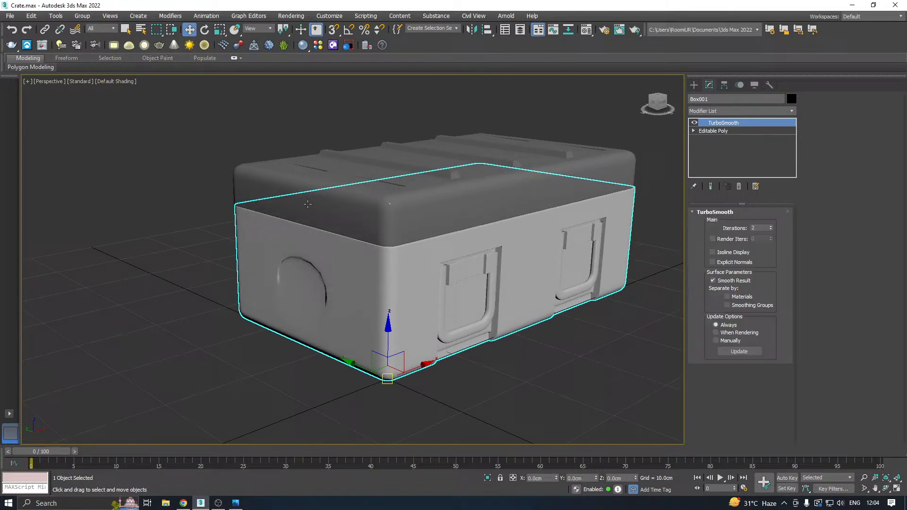
{"action": "left_click", "coordinate": [116, 81]}
{"action": "left_click", "coordinate": [141, 188]}
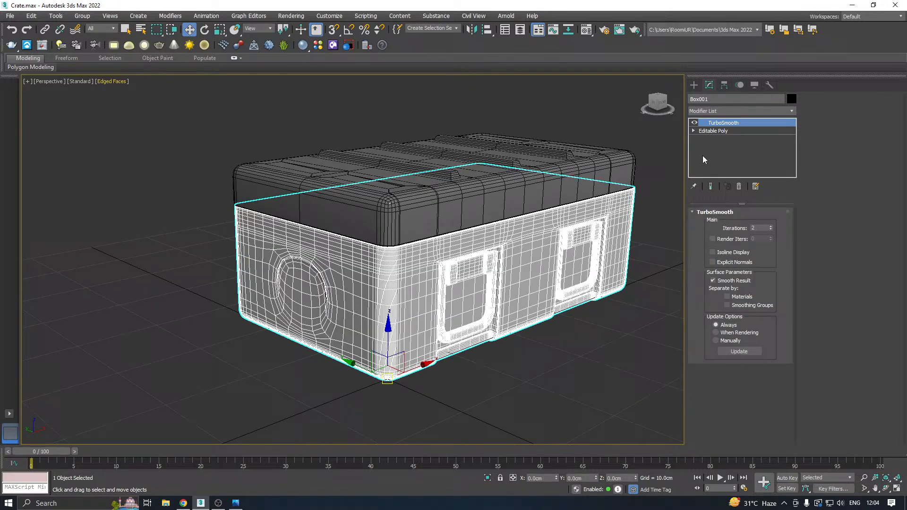
With TurboSmooth hidden, inset the middle polygon of the crate body's opposite end wall and extrude it by -0.325 cm.
{"action": "left_click", "coordinate": [694, 123]}
{"action": "middle_click_drag", "start_coordinate": [581, 170], "coordinate": [387, 208], "text": "alt"}
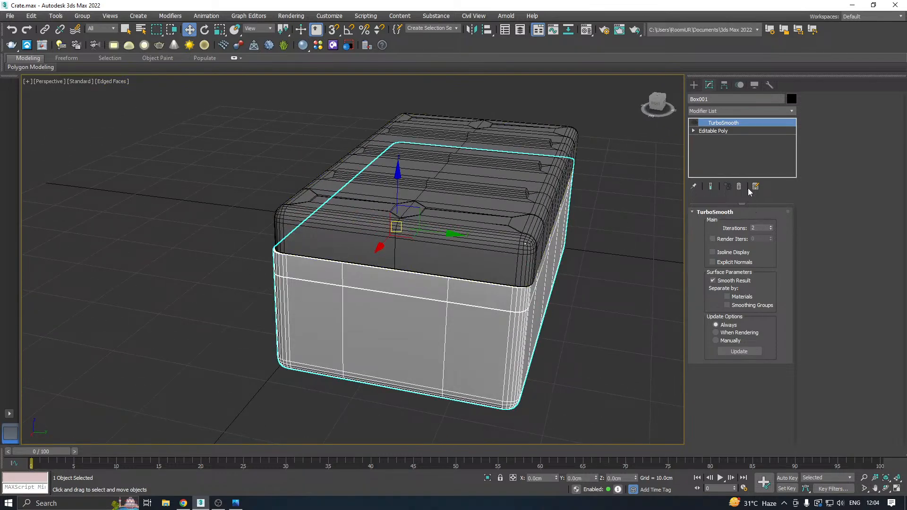
{"action": "left_click", "coordinate": [726, 132]}
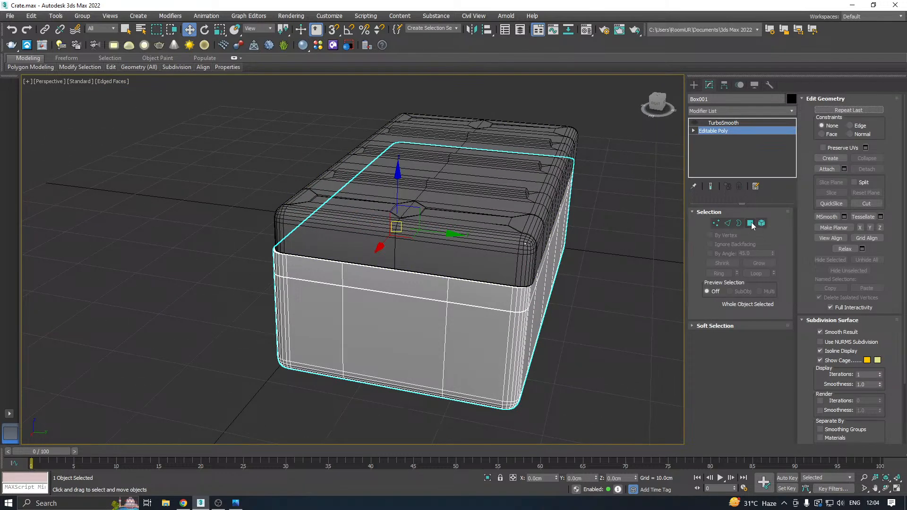
{"action": "left_click", "coordinate": [751, 223]}
{"action": "left_click", "coordinate": [405, 367]}
{"action": "middle_click_drag", "start_coordinate": [409, 344], "coordinate": [401, 337], "text": "alt"}
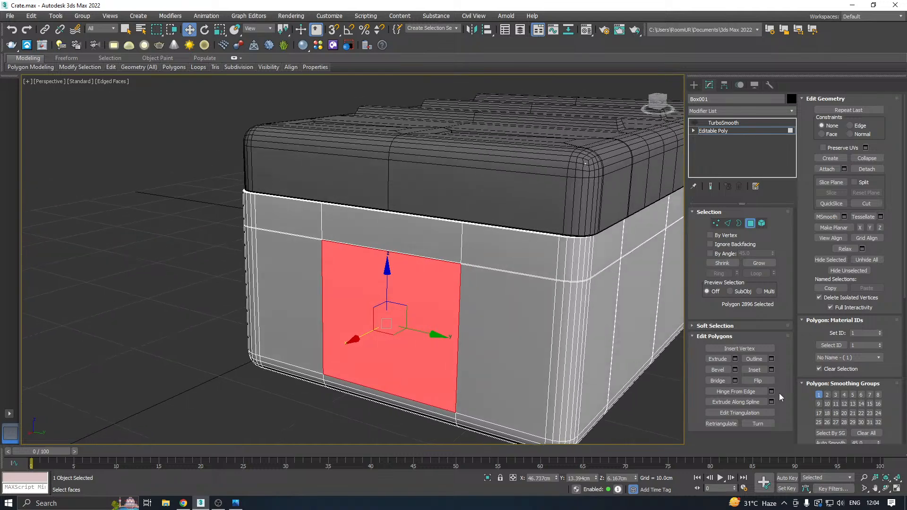
{"action": "left_click", "coordinate": [771, 369]}
{"action": "left_click", "coordinate": [520, 221]}
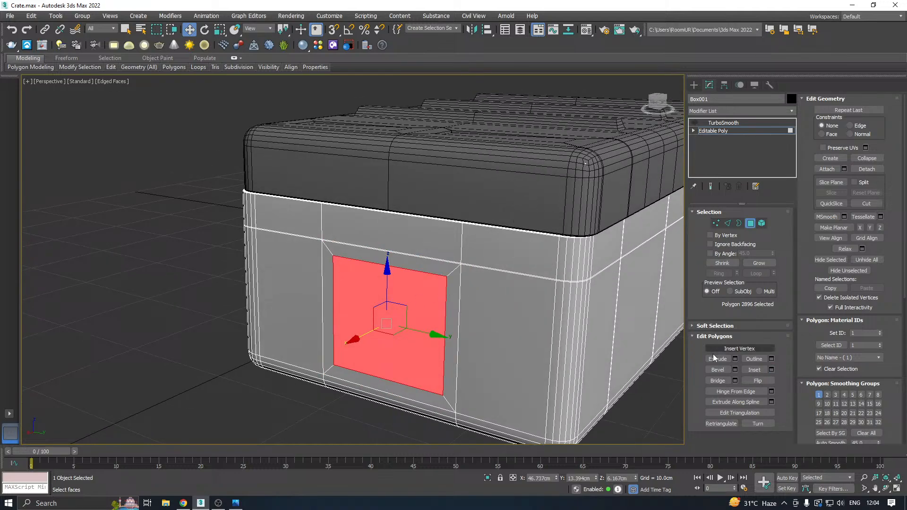
{"action": "left_click", "coordinate": [735, 360]}
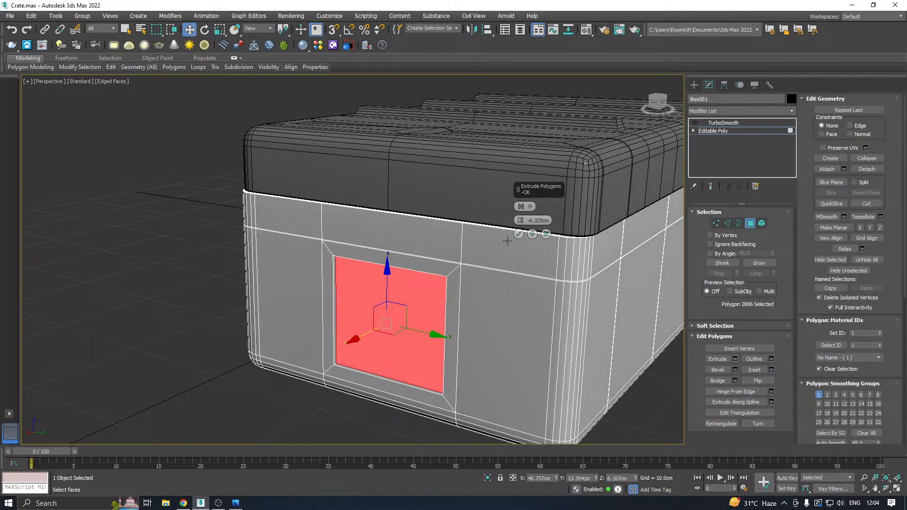
{"action": "left_click", "coordinate": [519, 234]}
Move the opposite end wall's recessed polygon slightly outward along X to reduce the recess depth.
{"action": "middle_click_drag", "start_coordinate": [518, 234], "coordinate": [368, 326], "text": "alt"}
{"action": "scroll", "coordinate": [362, 325], "scroll_direction": "up", "scroll_amount": 5}
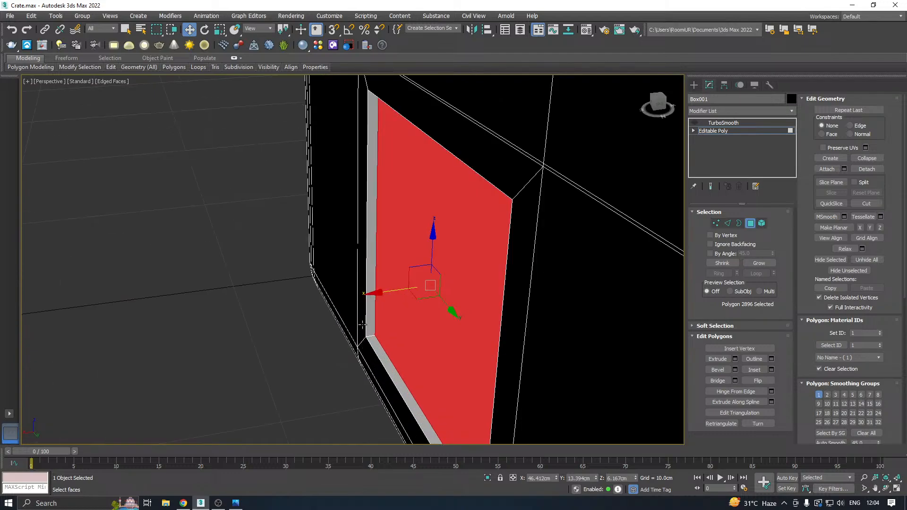
{"action": "left_click_drag", "start_coordinate": [381, 293], "coordinate": [370, 293]}
Weld the lower floor edge of the opposite end wall's recess to its lower rim edge.
{"action": "left_click", "coordinate": [727, 223]}
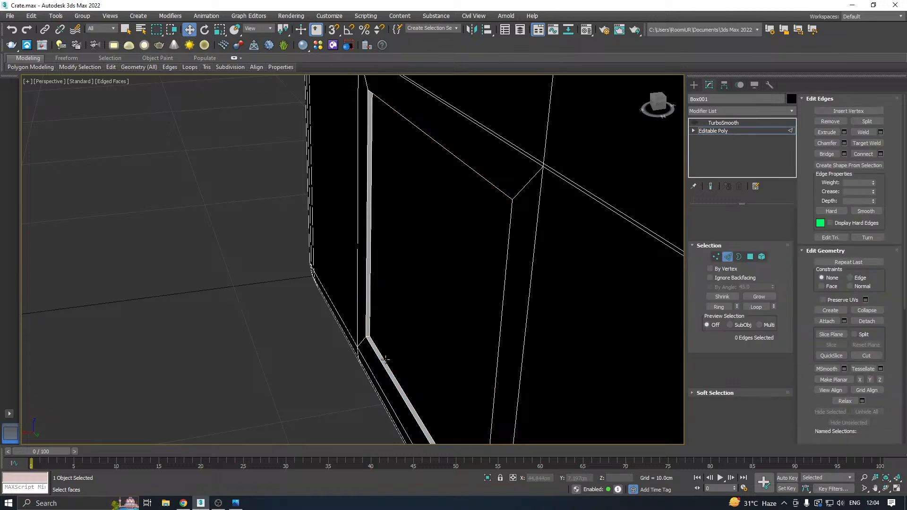
{"action": "left_click", "coordinate": [386, 358]}
{"action": "left_click", "coordinate": [385, 356]}
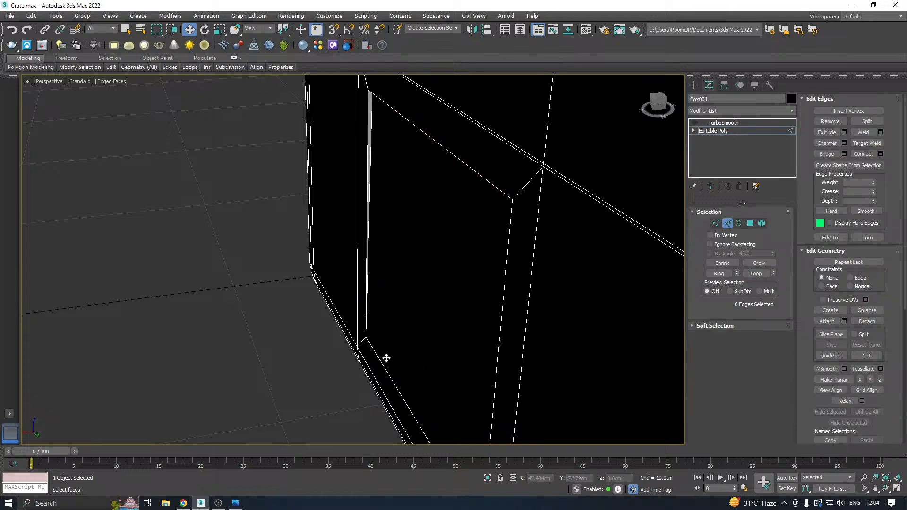
Connect the ring of edges running across the opposite end wall's recess with 2 segments and a pinch of 96.
{"action": "left_click", "coordinate": [381, 363]}
{"action": "left_click", "coordinate": [718, 273]}
{"action": "scroll", "coordinate": [519, 237], "scroll_direction": "down", "scroll_amount": 10}
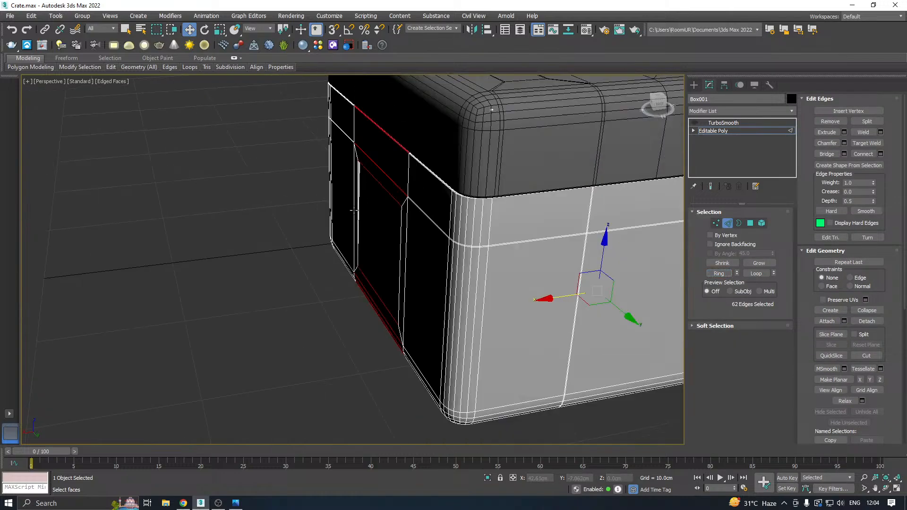
{"action": "scroll", "coordinate": [543, 227], "scroll_direction": "up", "scroll_amount": 3}
{"action": "scroll", "coordinate": [566, 206], "scroll_direction": "down", "scroll_amount": 4}
{"action": "middle_click_drag", "start_coordinate": [566, 207], "coordinate": [609, 173], "text": "alt"}
{"action": "left_click", "coordinate": [880, 154]}
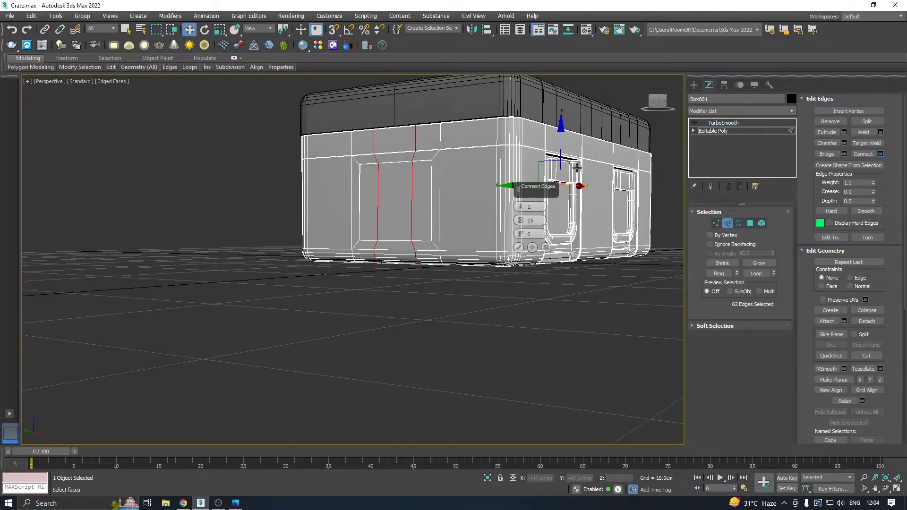
{"action": "scroll", "coordinate": [405, 161], "scroll_direction": "up", "scroll_amount": 5}
{"action": "left_click_drag", "start_coordinate": [517, 222], "coordinate": [492, 88]}
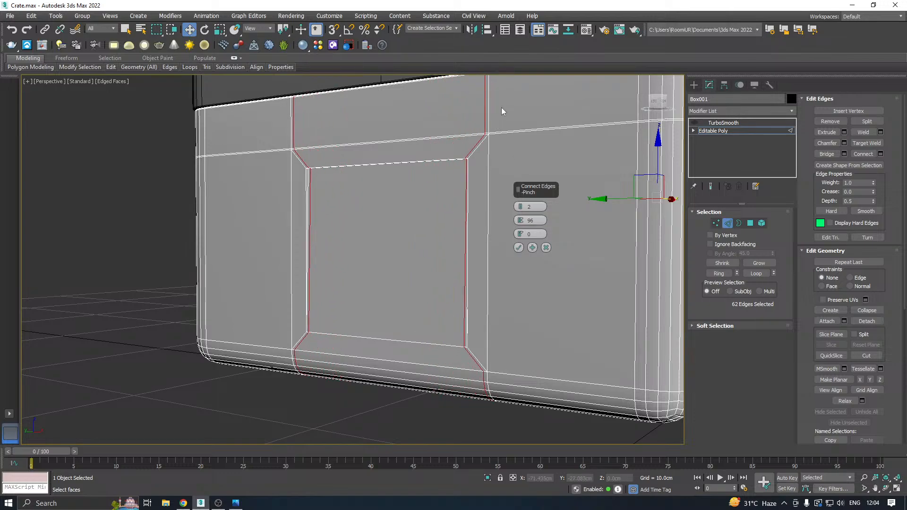
{"action": "left_click", "coordinate": [518, 247]}
{"action": "left_click", "coordinate": [110, 66]}
{"action": "left_click", "coordinate": [197, 92]}
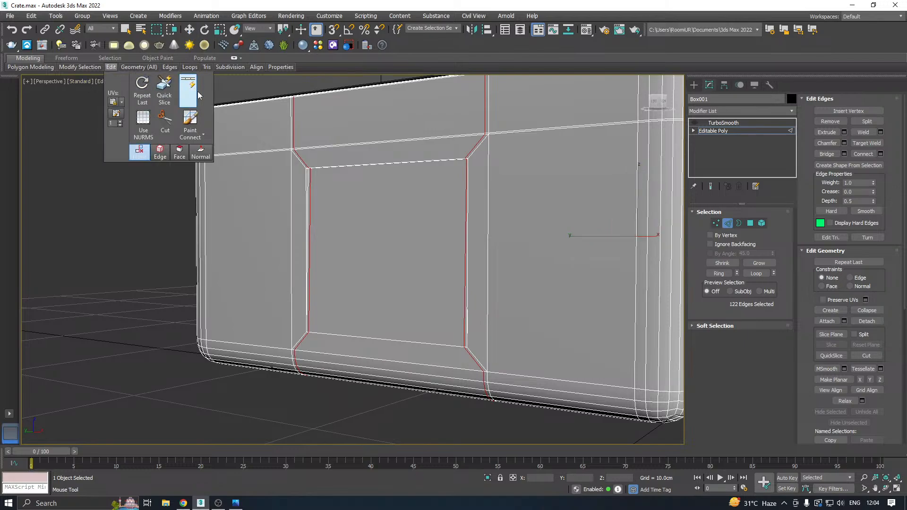
{"action": "right_click", "coordinate": [434, 180]}
Turn the crate body's TurboSmooth back on and inspect the latch side and end walls in Default Shading.
{"action": "scroll", "coordinate": [325, 223], "scroll_direction": "down", "scroll_amount": 5}
{"action": "left_click", "coordinate": [718, 133]}
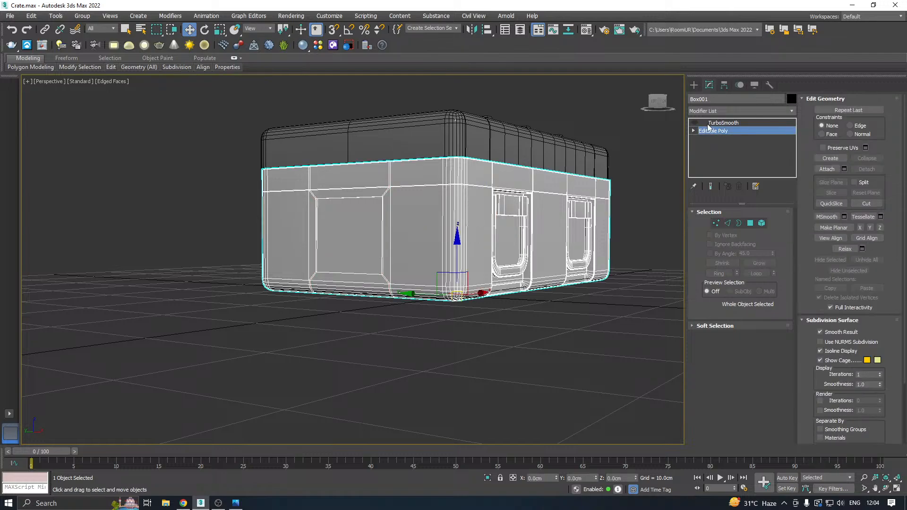
{"action": "left_click", "coordinate": [719, 123]}
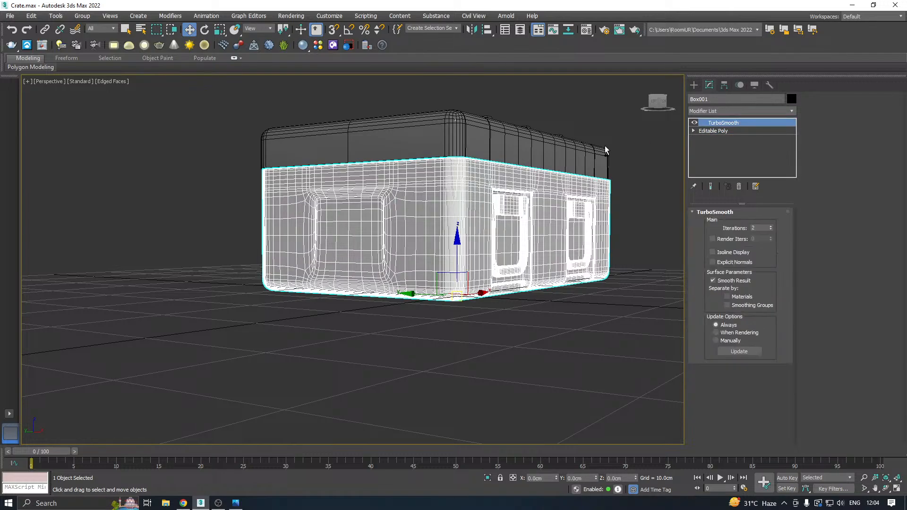
{"action": "middle_click_drag", "start_coordinate": [604, 146], "coordinate": [411, 173], "text": "alt"}
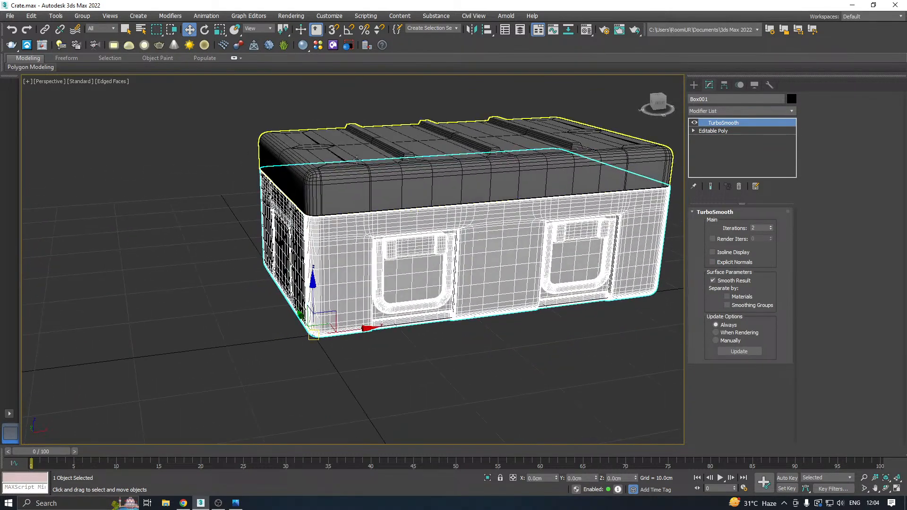
{"action": "left_click", "coordinate": [112, 81]}
{"action": "left_click", "coordinate": [124, 191]}
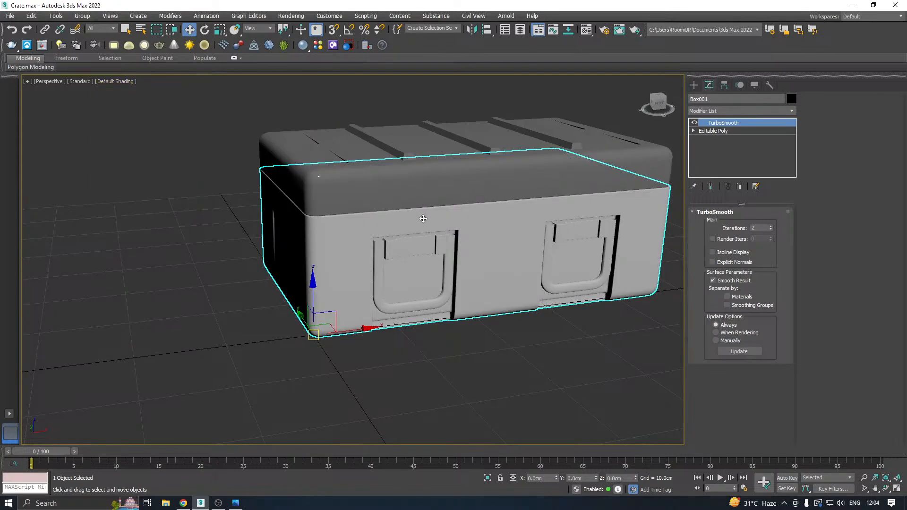
{"action": "mouse_move", "coordinate": [359, 208]}
{"action": "middle_mouse_down", "text": "alt"}
{"action": "mouse_move", "coordinate": [537, 199]}
{"action": "mouse_move", "coordinate": [546, 215]}
{"action": "mouse_move", "coordinate": [358, 213]}
{"action": "mouse_move", "coordinate": [389, 213]}
{"action": "mouse_move", "coordinate": [268, 274]}
{"action": "mouse_move", "coordinate": [520, 238]}
{"action": "mouse_move", "coordinate": [482, 233]}
{"action": "mouse_move", "coordinate": [343, 266]}
{"action": "middle_mouse_up", "text": "alt"}
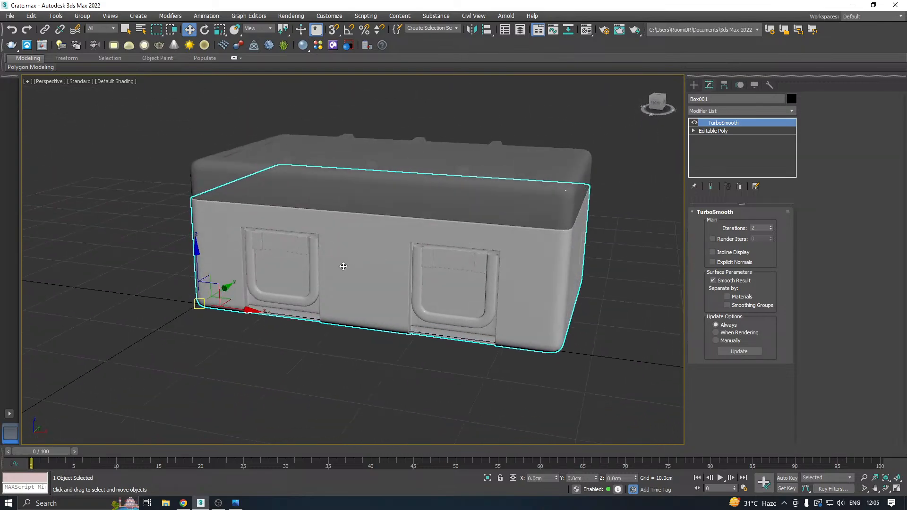
{"action": "middle_click_drag", "start_coordinate": [539, 257], "coordinate": [463, 249], "text": "alt"}
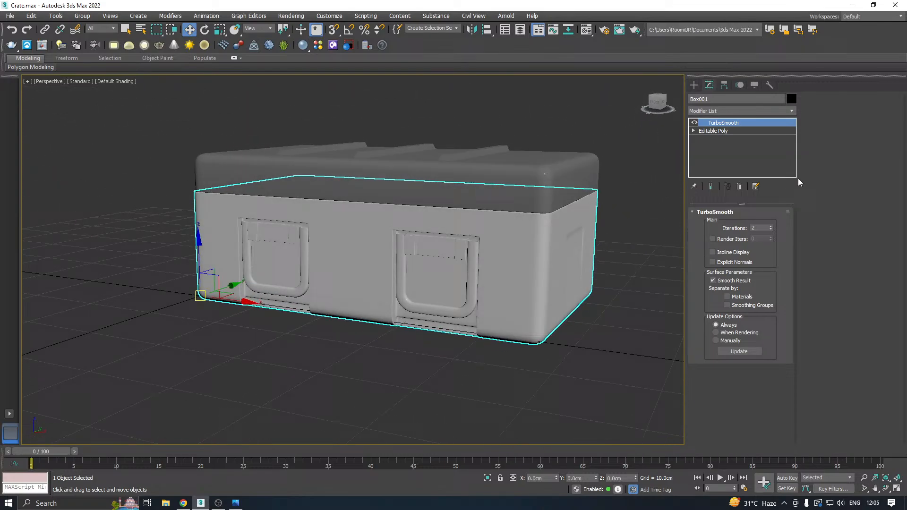
Hide the crate body's TurboSmooth result and save a copy of the scene as Crate18.max.
{"action": "left_click", "coordinate": [715, 131]}
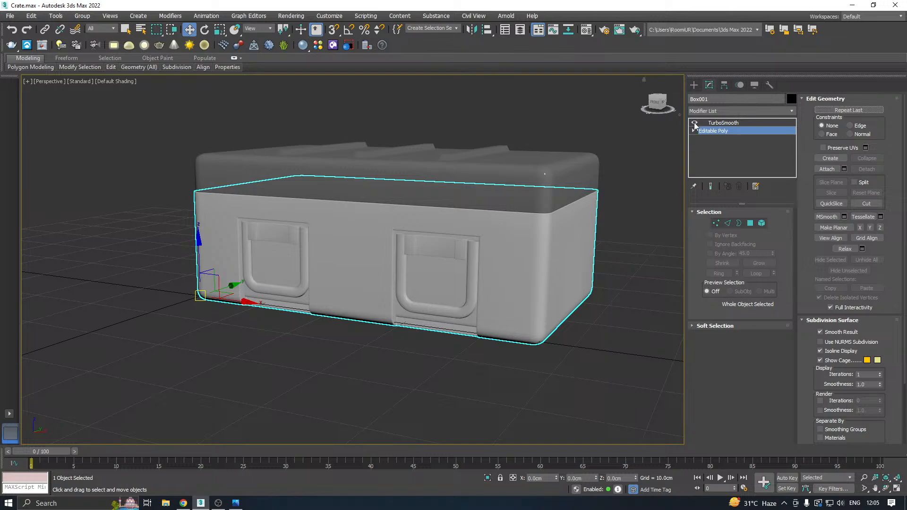
{"action": "left_click", "coordinate": [14, 16]}
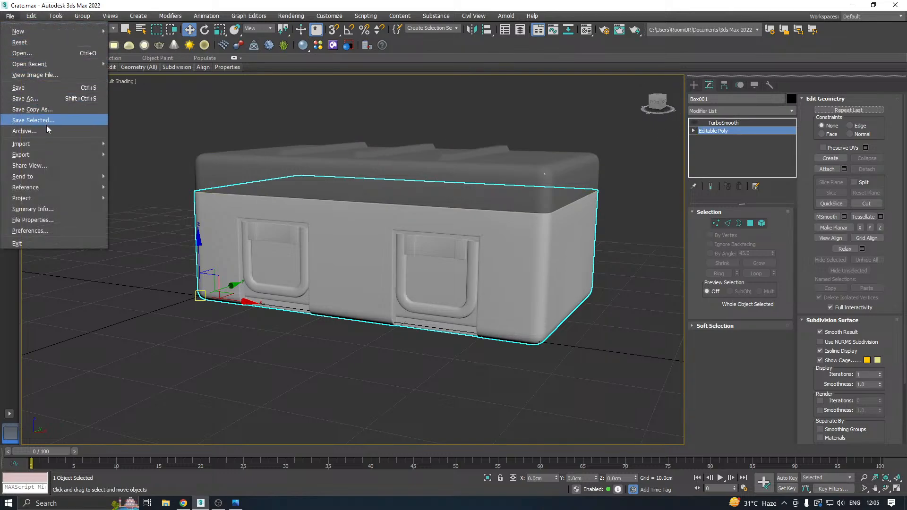
{"action": "left_click", "coordinate": [44, 108]}
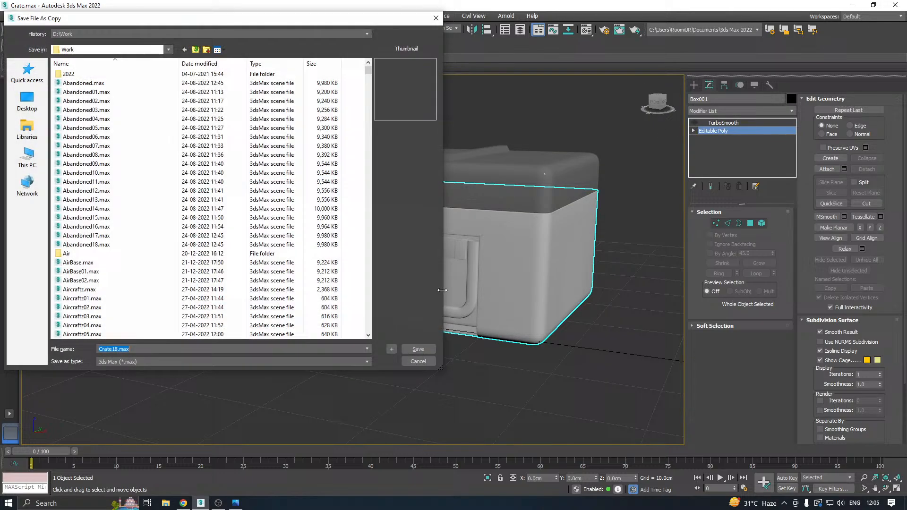
{"action": "left_click", "coordinate": [418, 350]}
Restore the Edged Faces display and inset the crate body's front polygon between the two latches by 1.0 cm.
{"action": "middle_click_drag", "start_coordinate": [318, 244], "coordinate": [191, 108], "text": "alt"}
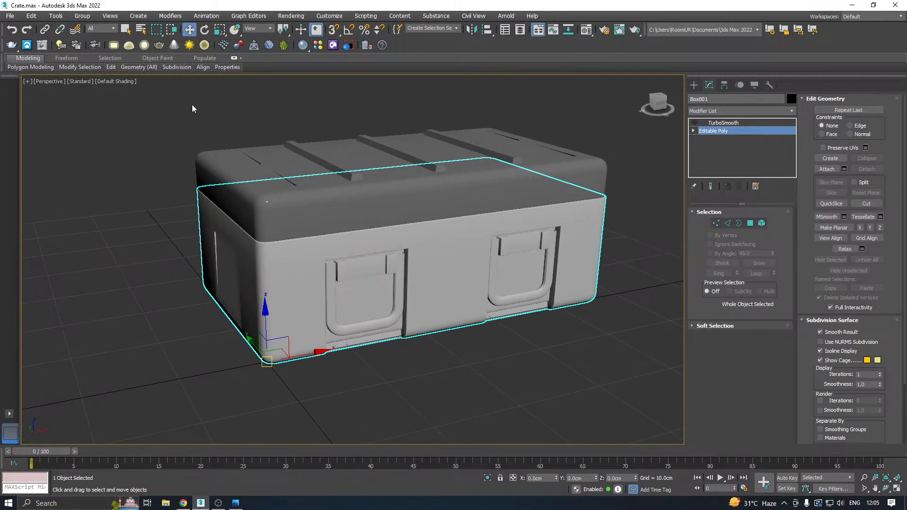
{"action": "left_click", "coordinate": [117, 82]}
{"action": "left_click", "coordinate": [125, 191]}
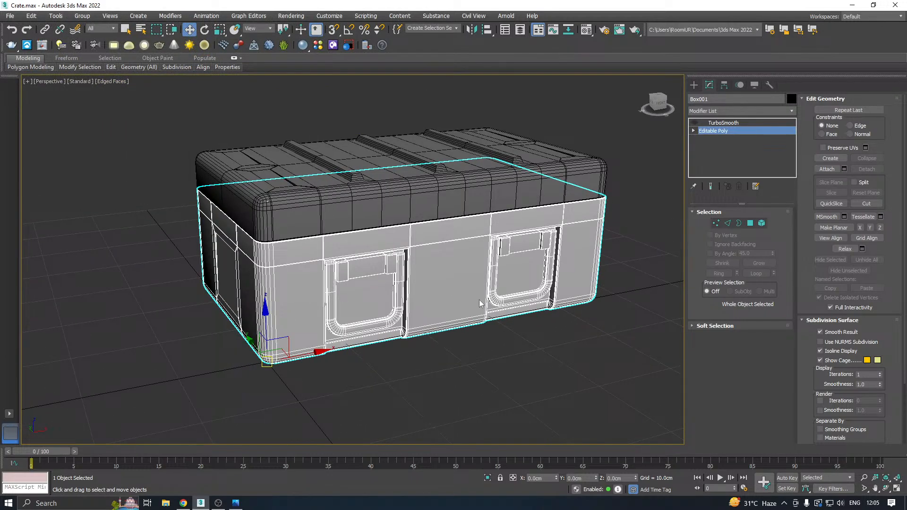
{"action": "left_click", "coordinate": [750, 223]}
{"action": "left_click", "coordinate": [444, 288]}
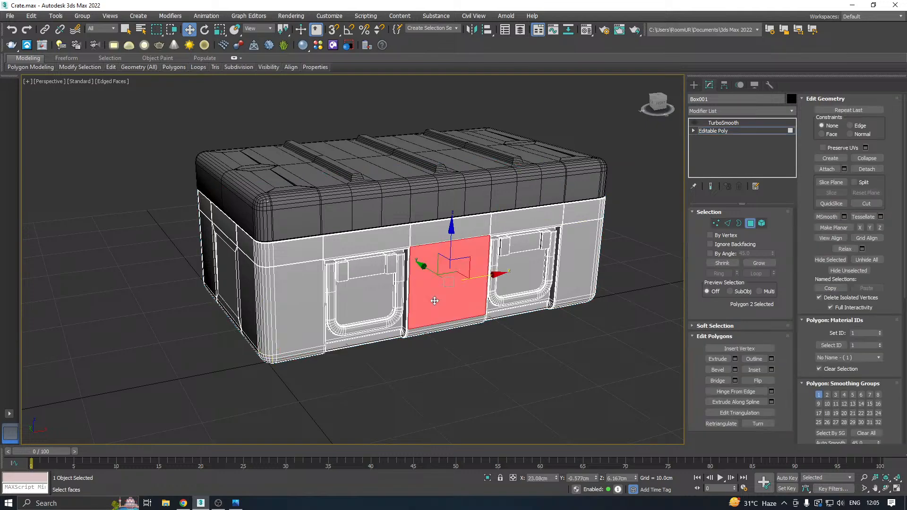
{"action": "key", "text": "z"}
{"action": "left_click", "coordinate": [772, 370]}
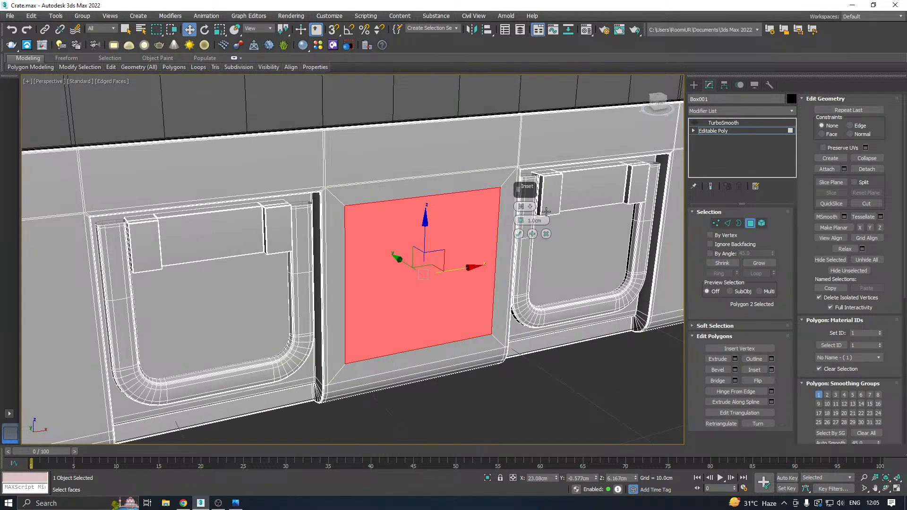
{"action": "left_click", "coordinate": [519, 234]}
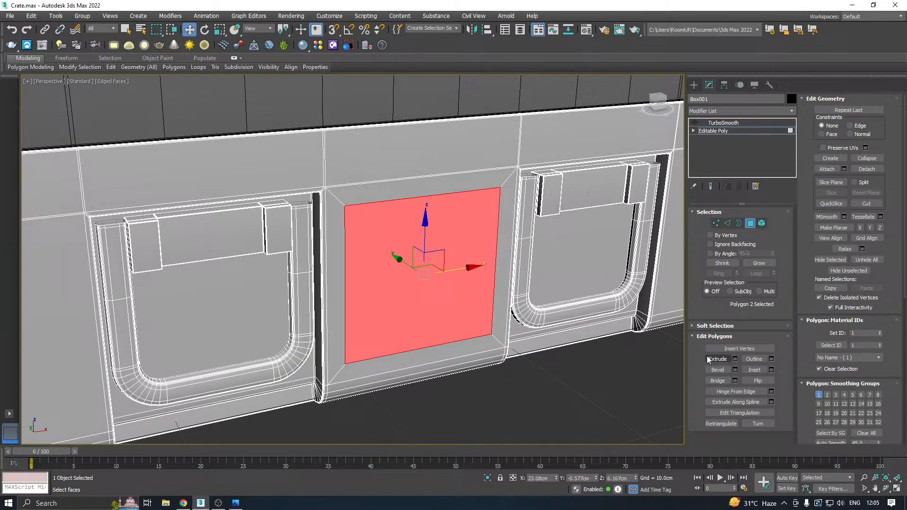
Extrude the inset polygon between the latches outward, and move it slightly back along Y to reduce the projection.
{"action": "left_click", "coordinate": [735, 359]}
{"action": "left_click_drag", "start_coordinate": [520, 220], "coordinate": [519, 203]}
{"action": "left_click", "coordinate": [518, 234]}
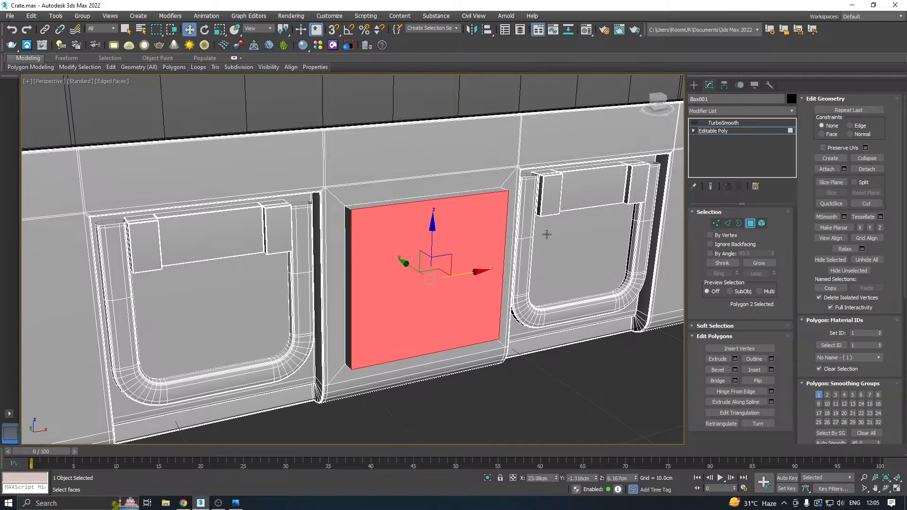
{"action": "middle_click_drag", "start_coordinate": [546, 234], "coordinate": [480, 268], "text": "alt"}
{"action": "left_click_drag", "start_coordinate": [474, 278], "coordinate": [480, 278]}
{"action": "middle_click_drag", "start_coordinate": [480, 278], "coordinate": [591, 233], "text": "alt"}
Weld the raised front panel's lower outer edge to the lower edge at its base.
{"action": "left_click", "coordinate": [728, 224]}
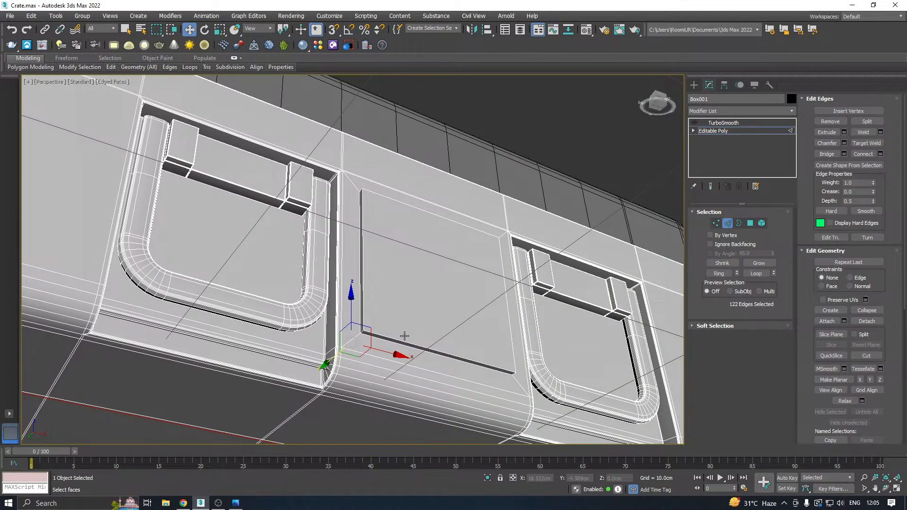
{"action": "left_click", "coordinate": [402, 339]}
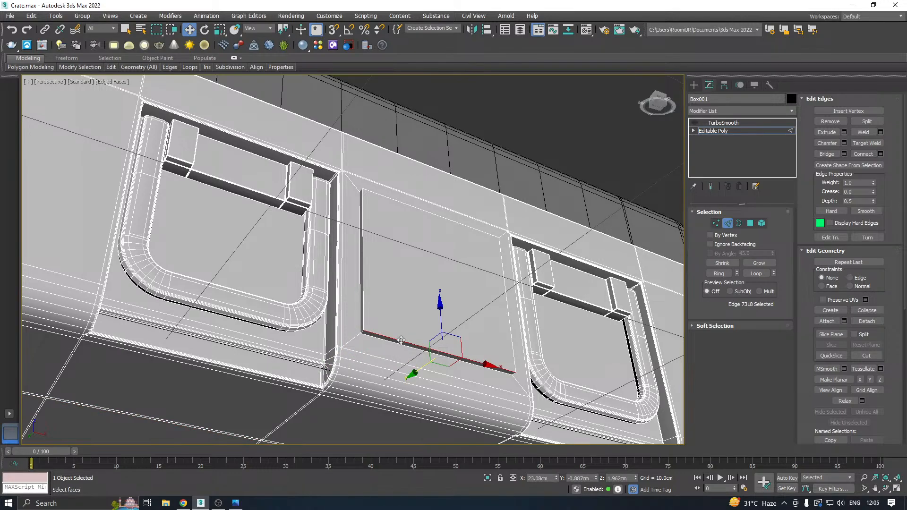
{"action": "left_click", "coordinate": [413, 334]}
{"action": "middle_click_drag", "start_coordinate": [470, 270], "coordinate": [466, 304], "text": "alt"}
{"action": "scroll", "coordinate": [435, 254], "scroll_direction": "down", "scroll_amount": 3}
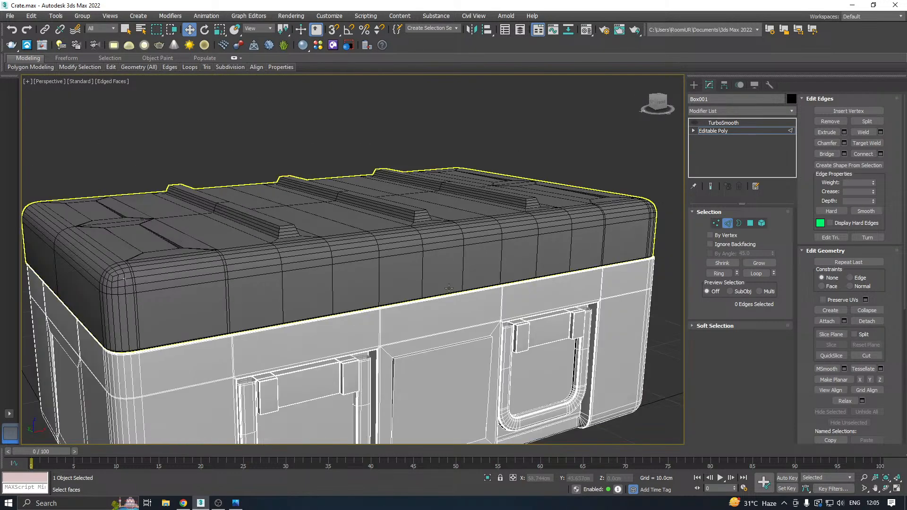
Add three vertical SwiftLoop edge loops through the raised front panel: one close to each side edge and one down its middle.
{"action": "middle_click_drag", "start_coordinate": [435, 255], "coordinate": [437, 207]}
{"action": "mouse_move", "coordinate": [113, 70]}
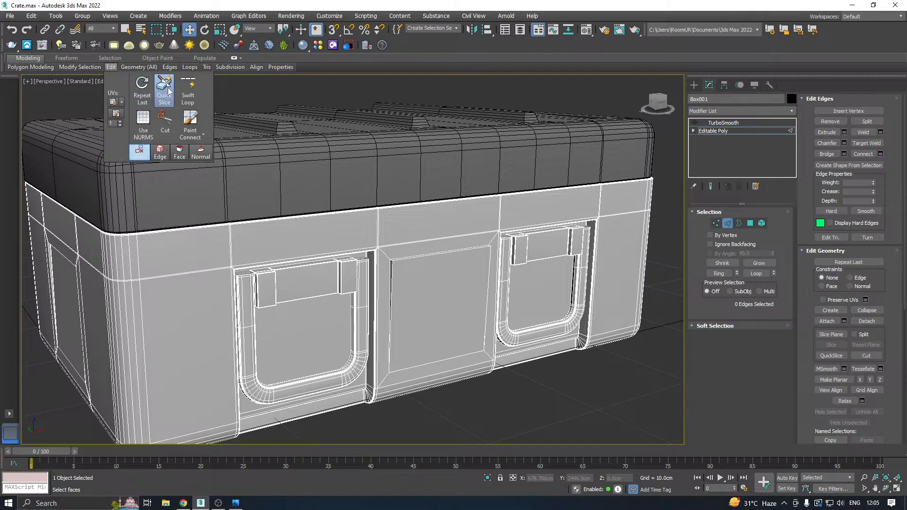
{"action": "left_click", "coordinate": [188, 89]}
{"action": "scroll", "coordinate": [407, 269], "scroll_direction": "up", "scroll_amount": 3}
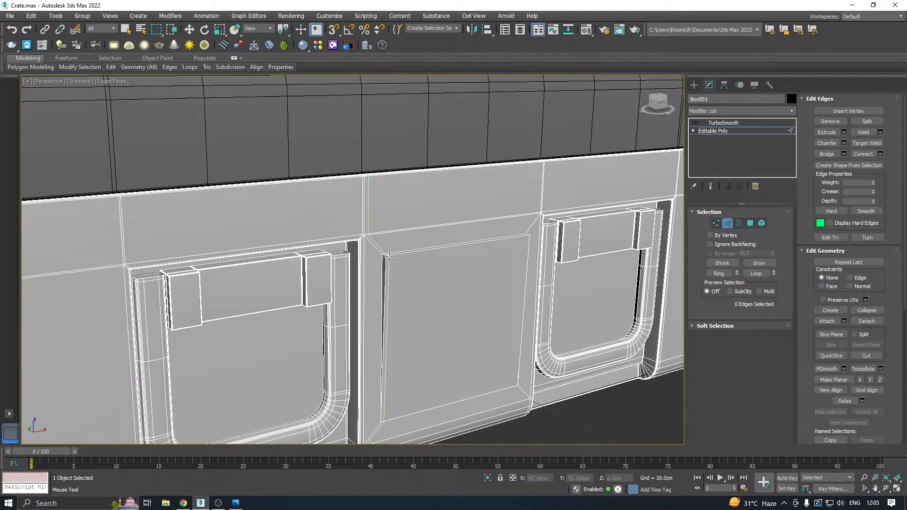
{"action": "left_click", "coordinate": [387, 255]}
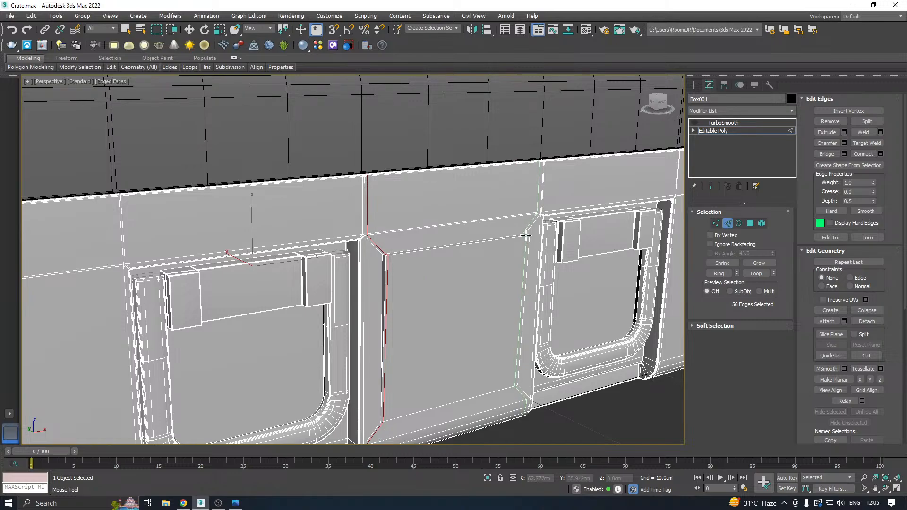
{"action": "left_click", "coordinate": [525, 235]}
{"action": "left_click", "coordinate": [453, 244]}
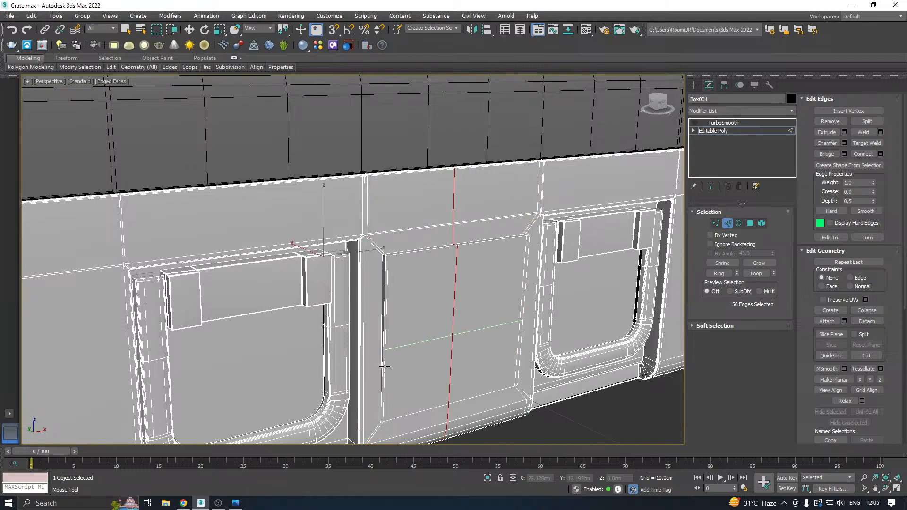
{"action": "key", "text": "w"}
Turn TurboSmooth back on, inspect the smoothed front panel and end walls in Default Shading, and restore the Edged Faces display.
{"action": "key", "text": "z"}
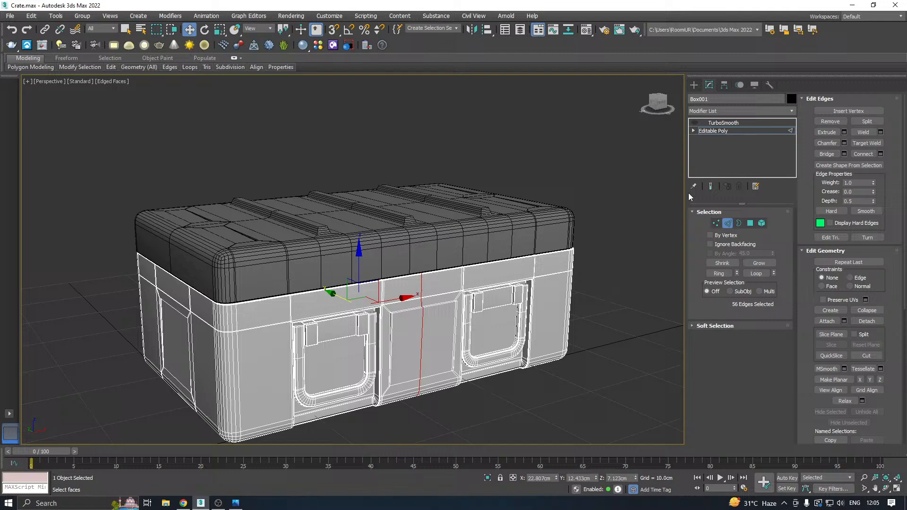
{"action": "left_click", "coordinate": [711, 131]}
{"action": "left_click", "coordinate": [711, 124]}
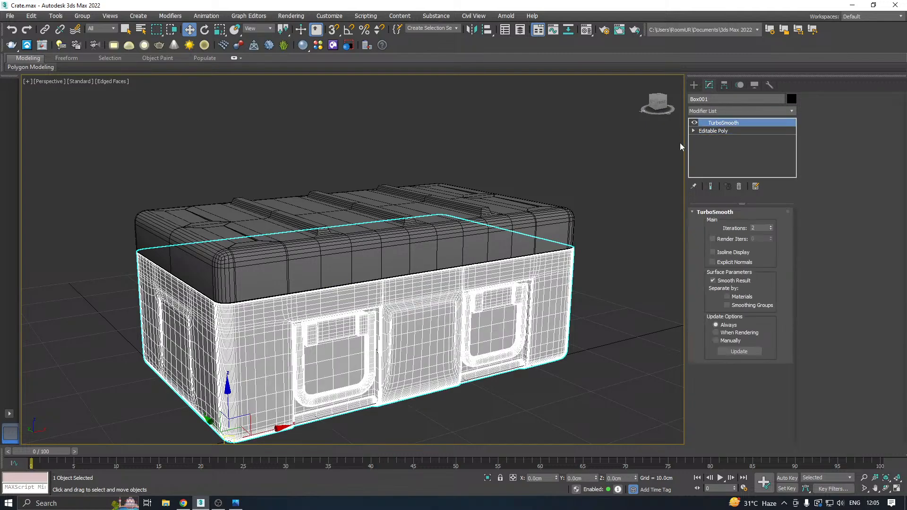
{"action": "middle_click_drag", "start_coordinate": [572, 207], "coordinate": [452, 222], "text": "alt"}
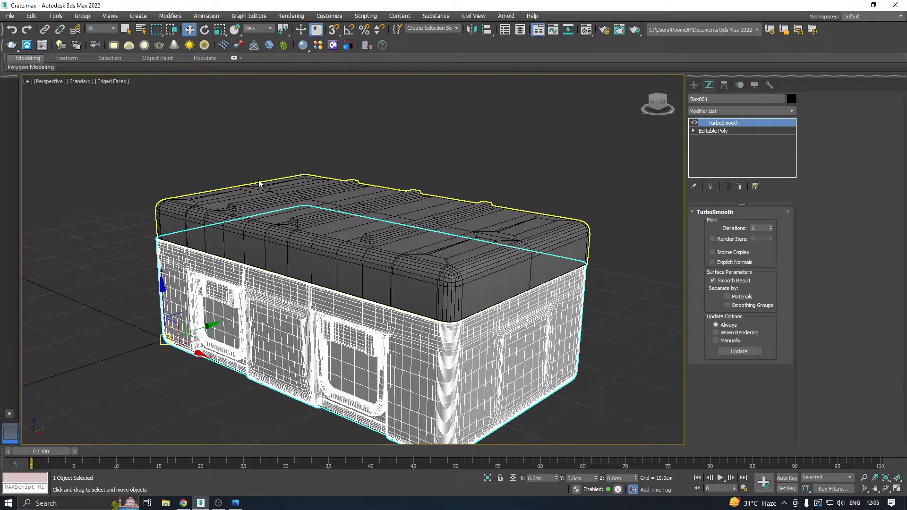
{"action": "left_click", "coordinate": [421, 141]}
{"action": "left_click", "coordinate": [105, 81]}
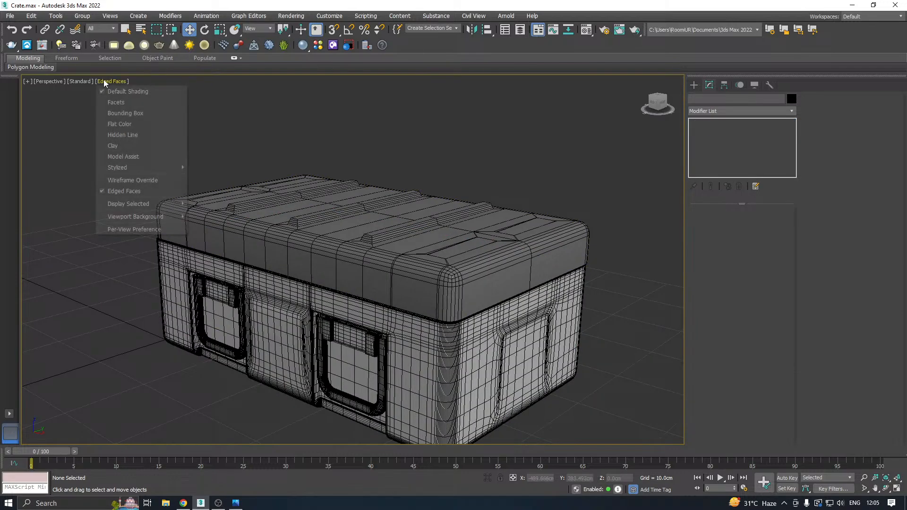
{"action": "left_click", "coordinate": [122, 191]}
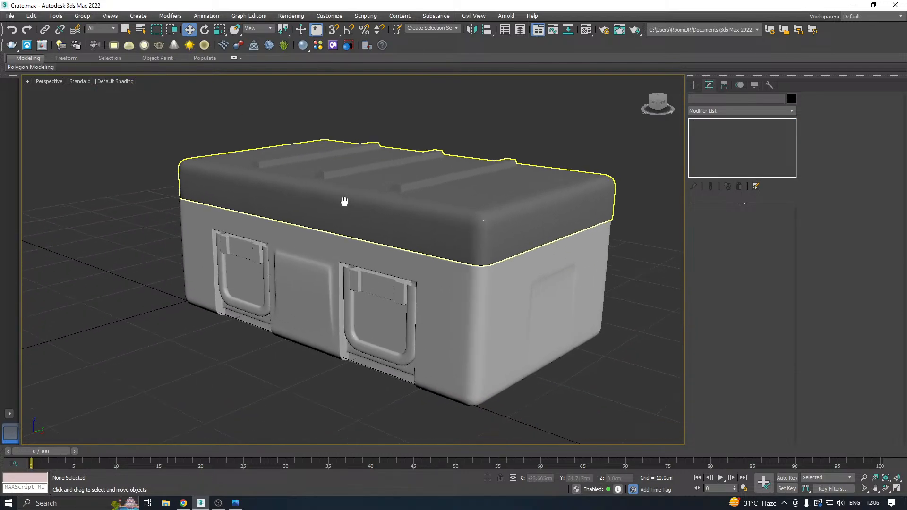
{"action": "mouse_move", "coordinate": [344, 200]}
{"action": "middle_mouse_down", "text": "alt"}
{"action": "mouse_move", "coordinate": [248, 235]}
{"action": "mouse_move", "coordinate": [452, 255]}
{"action": "mouse_move", "coordinate": [436, 234]}
{"action": "mouse_move", "coordinate": [315, 244]}
{"action": "mouse_move", "coordinate": [439, 234]}
{"action": "mouse_move", "coordinate": [444, 263]}
{"action": "middle_mouse_up", "text": "alt"}
{"action": "scroll", "coordinate": [434, 255], "scroll_direction": "up", "scroll_amount": 4}
{"action": "key", "text": "z"}
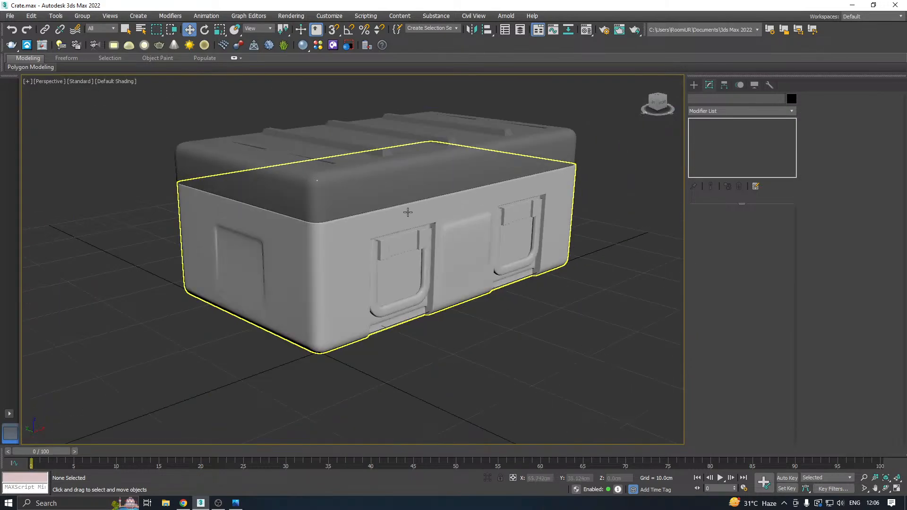
{"action": "mouse_move", "coordinate": [477, 208]}
{"action": "middle_mouse_down", "text": "alt"}
{"action": "mouse_move", "coordinate": [394, 191]}
{"action": "mouse_move", "coordinate": [437, 211]}
{"action": "middle_mouse_up", "text": "alt"}
{"action": "left_click", "coordinate": [124, 82]}
{"action": "left_click", "coordinate": [142, 190]}
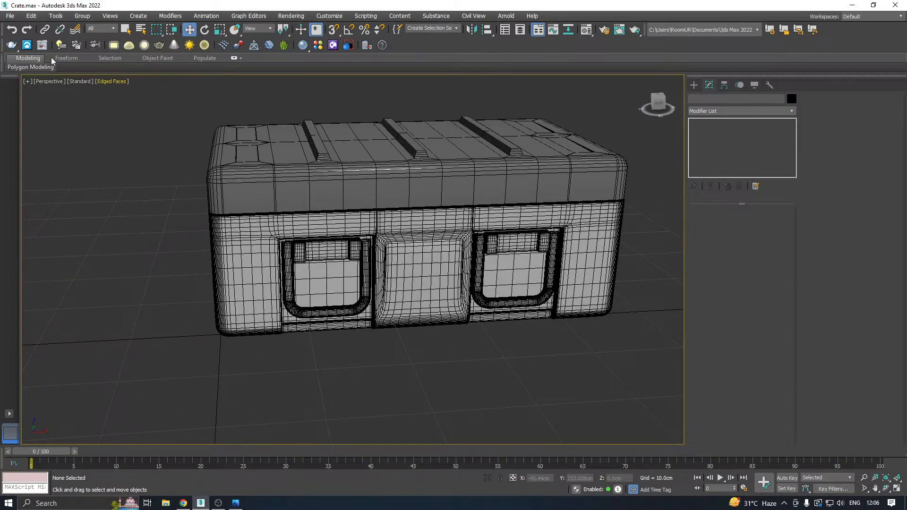
Save another incremental copy of the crate scene.
{"action": "left_click", "coordinate": [10, 17]}
{"action": "left_click", "coordinate": [28, 109]}
{"action": "left_click", "coordinate": [416, 346]}
Select the crate body, hide its TurboSmooth result, and start SwiftLoop on its Editable Poly near the front corner.
{"action": "middle_click_drag", "start_coordinate": [338, 238], "coordinate": [379, 244], "text": "alt"}
{"action": "left_click", "coordinate": [379, 245]}
{"action": "left_click", "coordinate": [709, 131]}
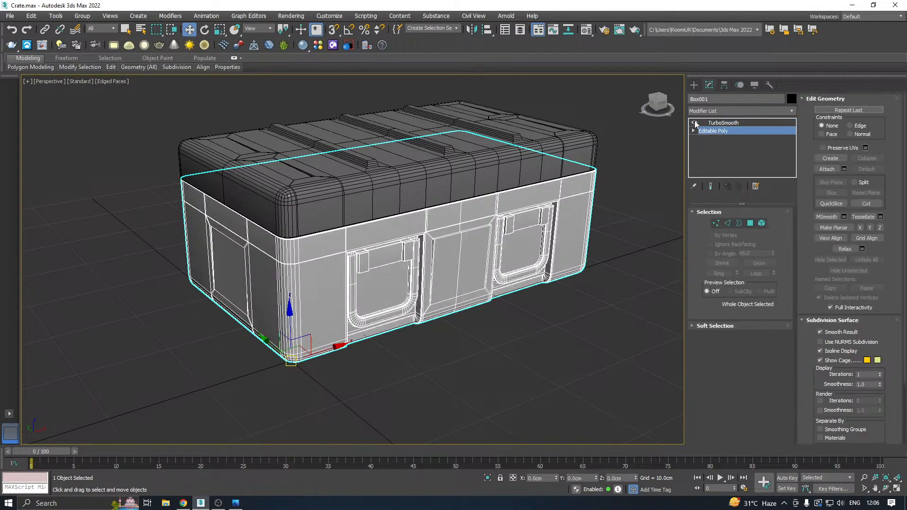
{"action": "middle_click_drag", "start_coordinate": [514, 193], "coordinate": [432, 208], "text": "alt"}
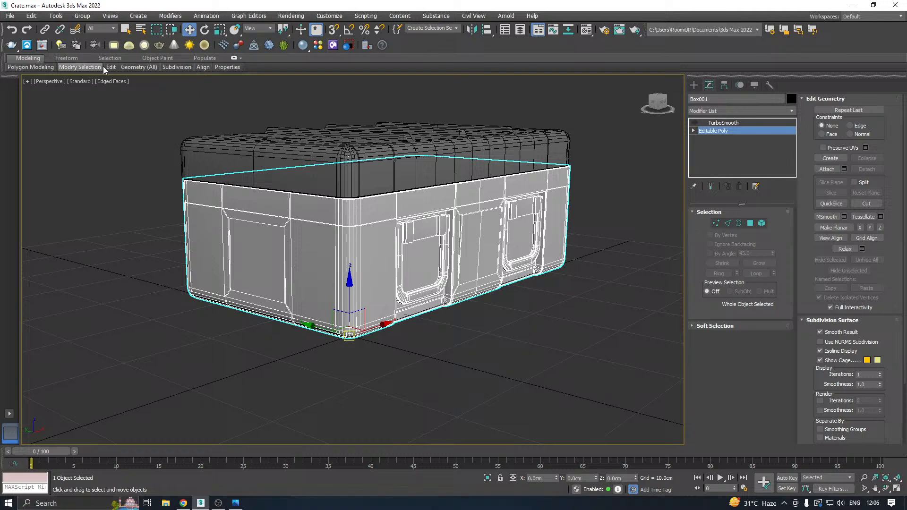
{"action": "mouse_move", "coordinate": [139, 67]}
{"action": "left_click", "coordinate": [189, 90]}
{"action": "scroll", "coordinate": [352, 210], "scroll_direction": "up", "scroll_amount": 2}
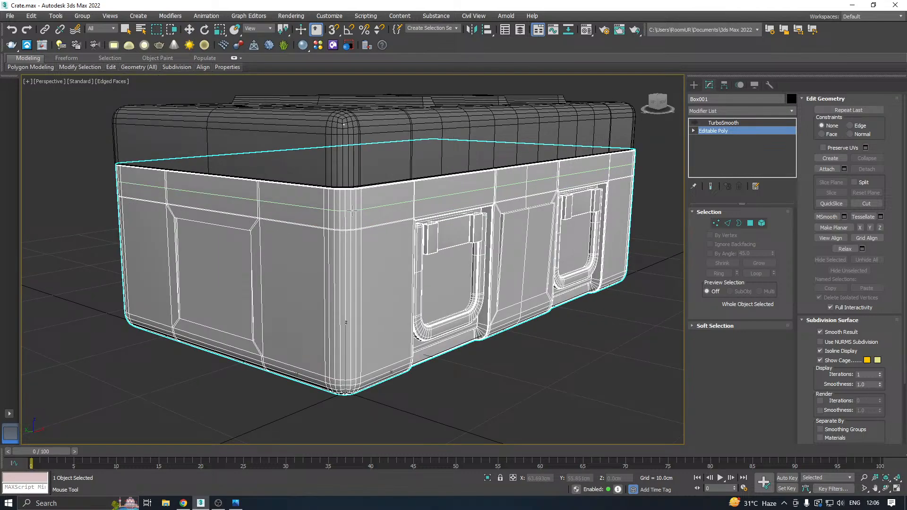
{"action": "scroll", "coordinate": [352, 210], "scroll_direction": "up", "scroll_amount": 2}
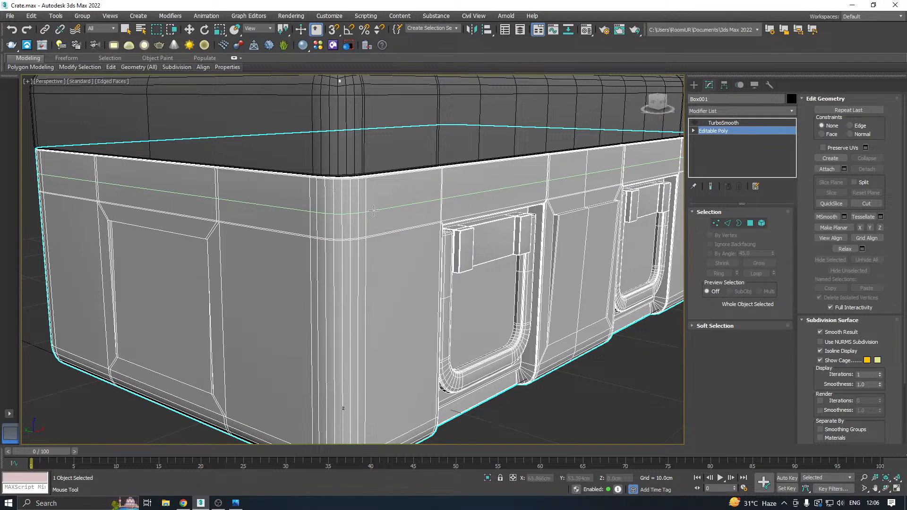
Extrude the edge loop running around the crate body below its rim into a groove with height -0.123 cm and width 0.162 cm.
{"action": "key", "text": "w"}
{"action": "left_click", "coordinate": [727, 223]}
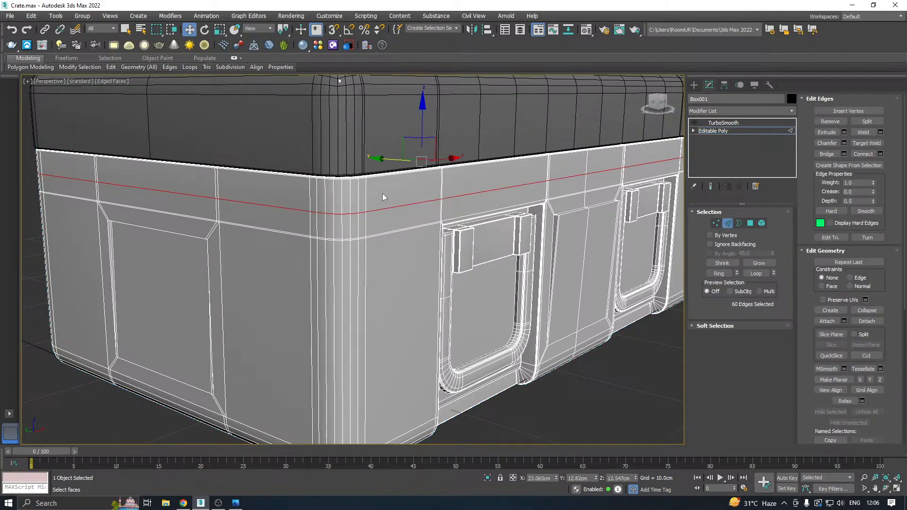
{"action": "left_click", "coordinate": [844, 133]}
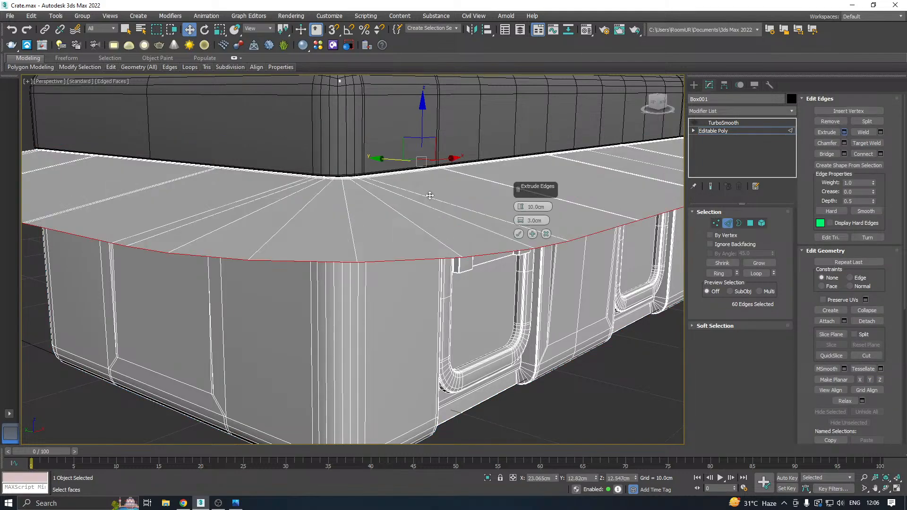
{"action": "left_click_drag", "start_coordinate": [521, 210], "coordinate": [513, 191]}
{"action": "scroll", "coordinate": [370, 210], "scroll_direction": "up", "scroll_amount": 3}
{"action": "scroll", "coordinate": [406, 208], "scroll_direction": "down", "scroll_amount": 4}
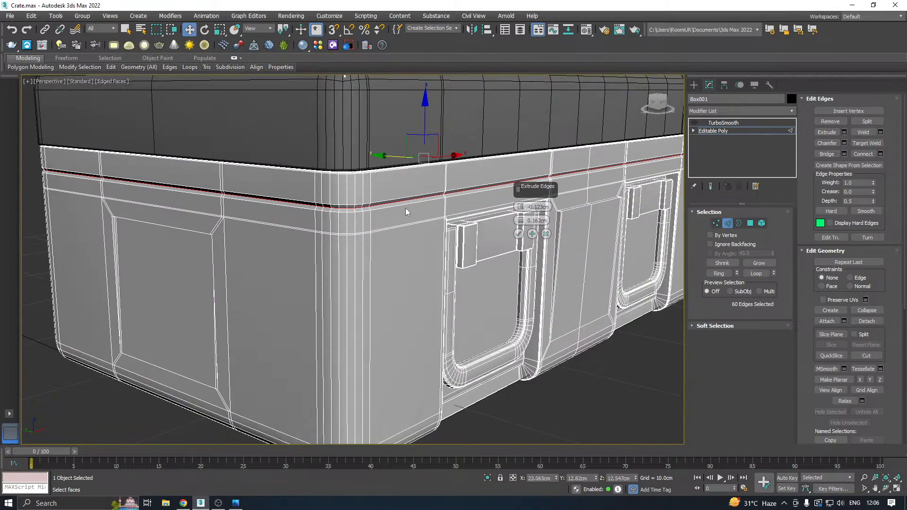
{"action": "middle_click_drag", "start_coordinate": [406, 208], "coordinate": [343, 212]}
{"action": "middle_click_drag", "start_coordinate": [394, 200], "coordinate": [471, 213], "text": "alt"}
{"action": "scroll", "coordinate": [361, 209], "scroll_direction": "down", "scroll_amount": 4}
{"action": "scroll", "coordinate": [342, 191], "scroll_direction": "up", "scroll_amount": 3}
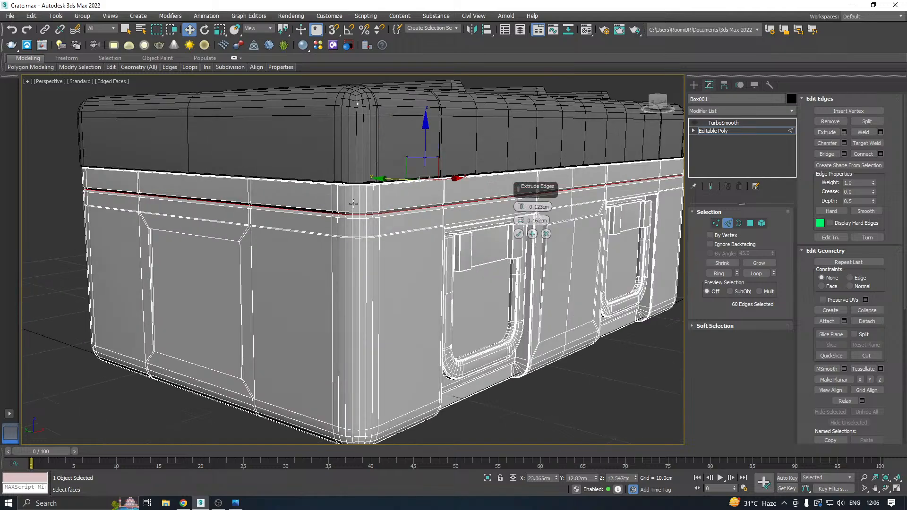
{"action": "scroll", "coordinate": [414, 217], "scroll_direction": "up", "scroll_amount": 3}
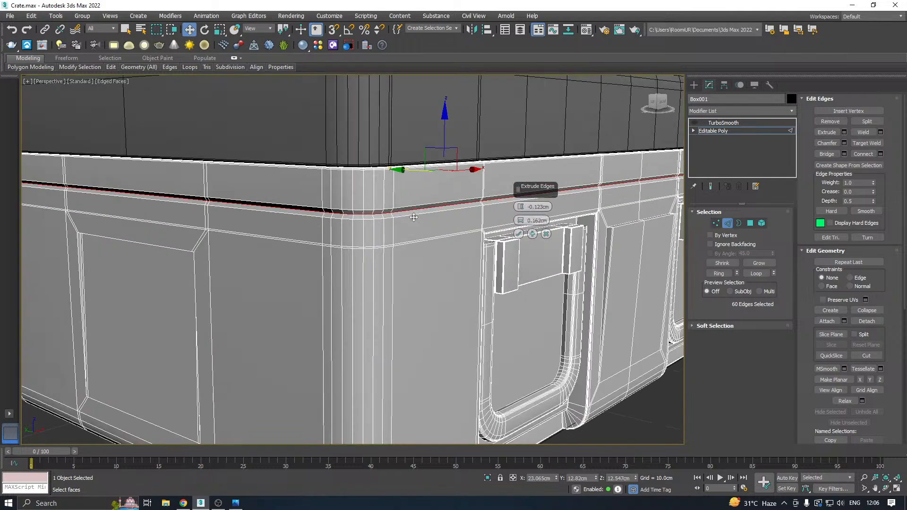
{"action": "left_click", "coordinate": [515, 234]}
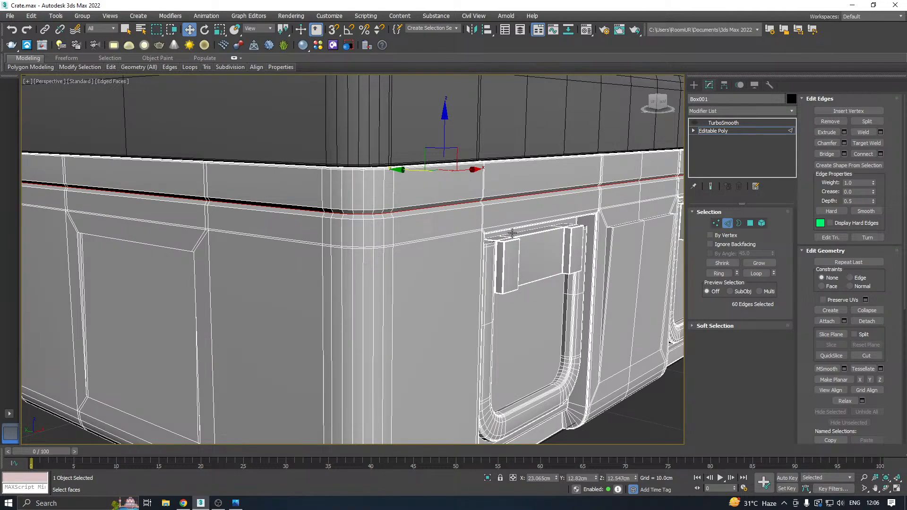
Add the groove's upper and lower border loops to the selection and chamfer all three loops by 0.024 cm with 2 segments.
{"action": "scroll", "coordinate": [379, 218], "scroll_direction": "up", "scroll_amount": 2}
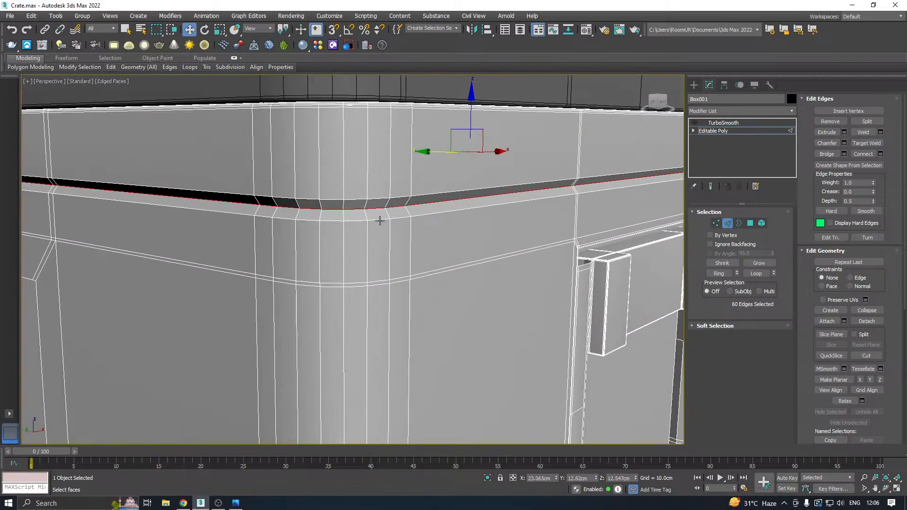
{"action": "double_click", "coordinate": [370, 197], "text": "ctrl"}
{"action": "double_click", "coordinate": [373, 201], "text": "ctrl"}
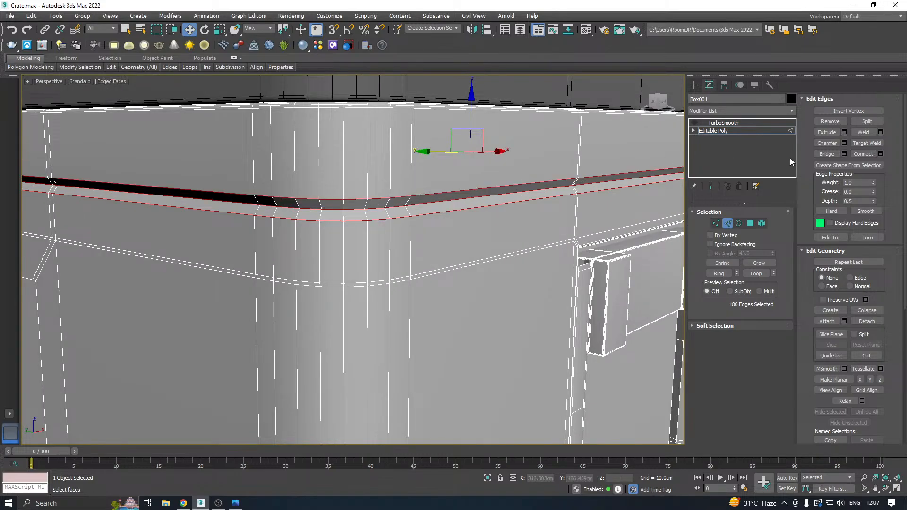
{"action": "left_click", "coordinate": [844, 143]}
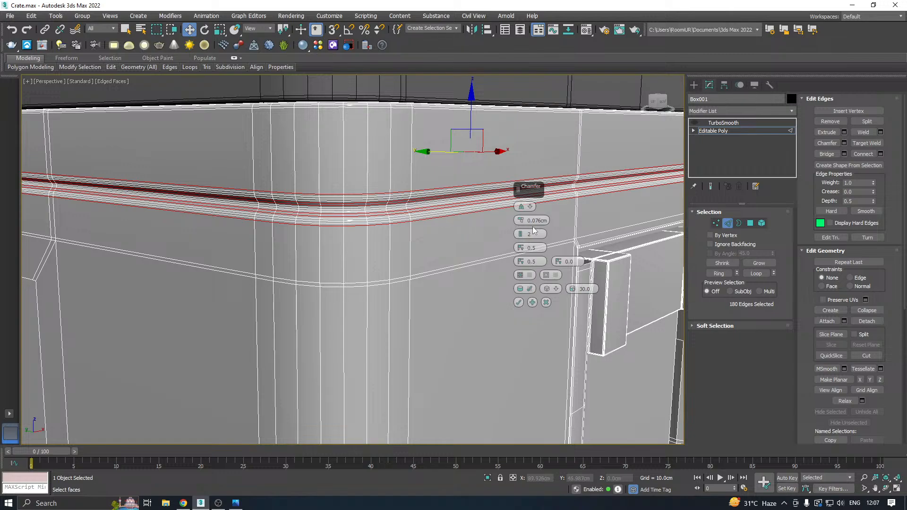
{"action": "right_click", "coordinate": [523, 223]}
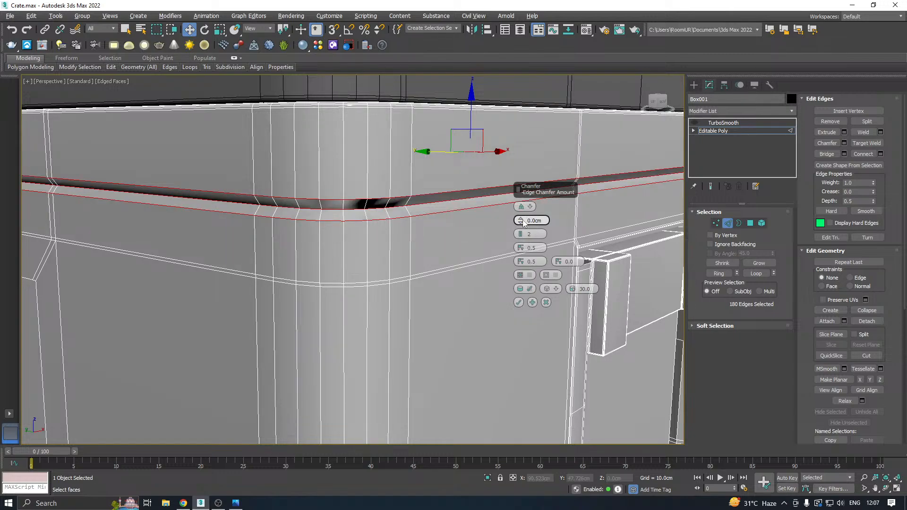
{"action": "left_click_drag", "start_coordinate": [523, 223], "coordinate": [519, 218]}
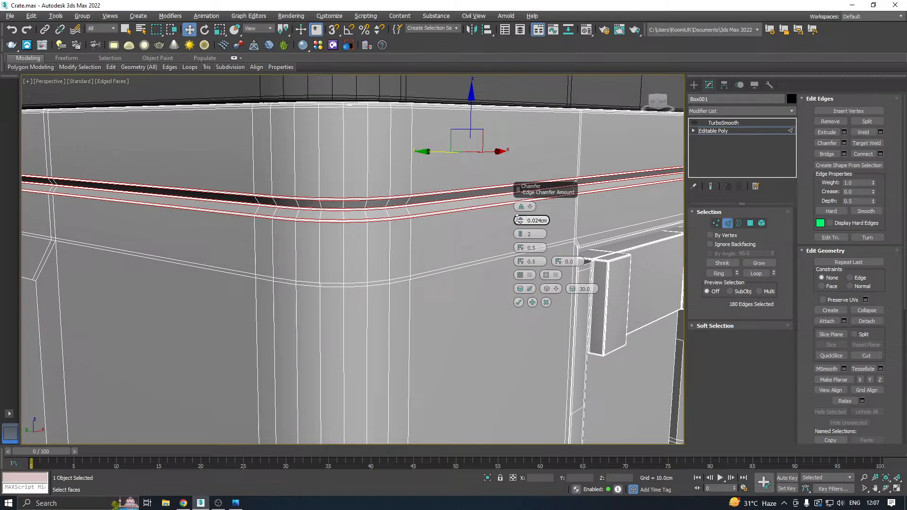
{"action": "left_click", "coordinate": [518, 302]}
Turn TurboSmooth back on and inspect the smoothed groove around the crate body in Default Shading without edged faces.
{"action": "left_click", "coordinate": [708, 131]}
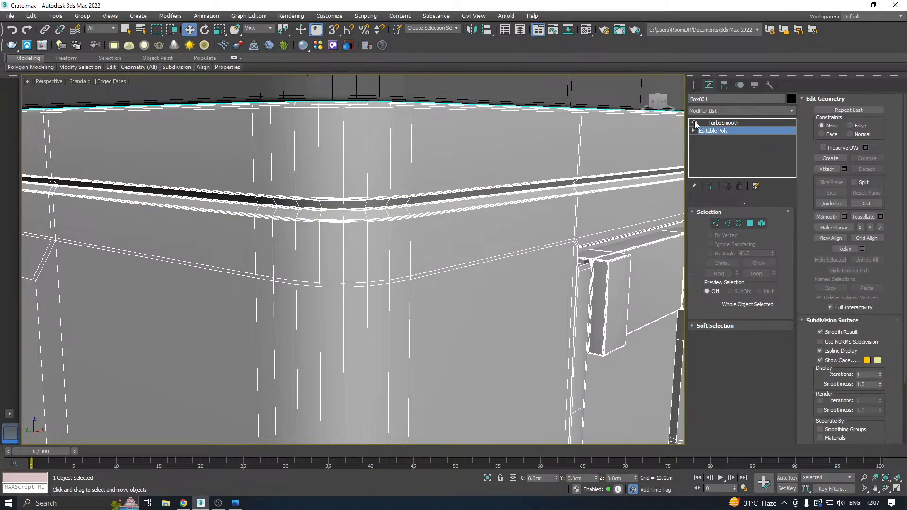
{"action": "left_click", "coordinate": [737, 124]}
{"action": "scroll", "coordinate": [170, 110], "scroll_direction": "down", "scroll_amount": 10}
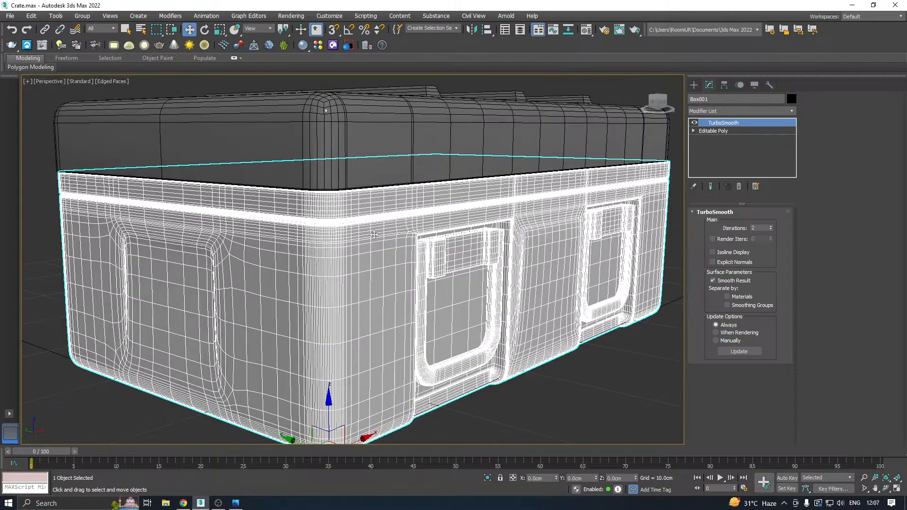
{"action": "left_click", "coordinate": [120, 81]}
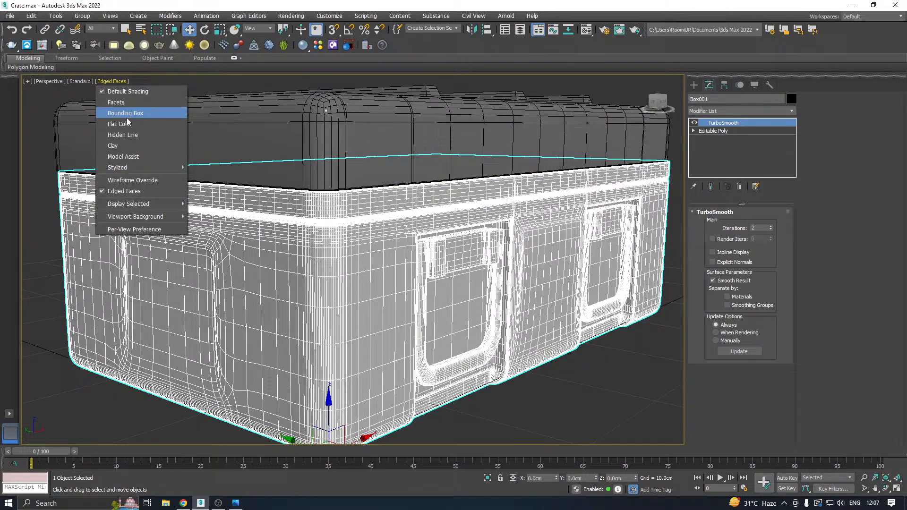
{"action": "left_click", "coordinate": [135, 193]}
{"action": "scroll", "coordinate": [447, 223], "scroll_direction": "down", "scroll_amount": 5}
{"action": "middle_click_drag", "start_coordinate": [487, 220], "coordinate": [513, 256], "text": "alt"}
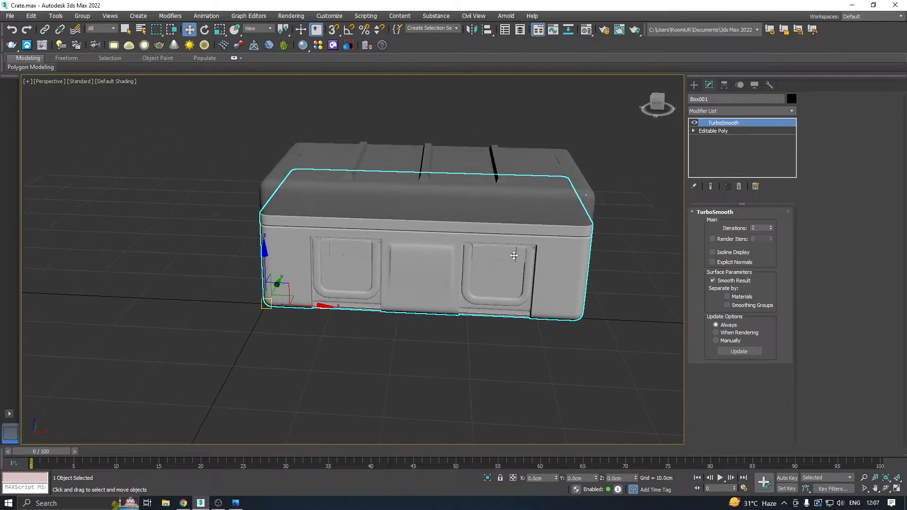
Save another incremental copy of the crate scene.
{"action": "left_click", "coordinate": [10, 16]}
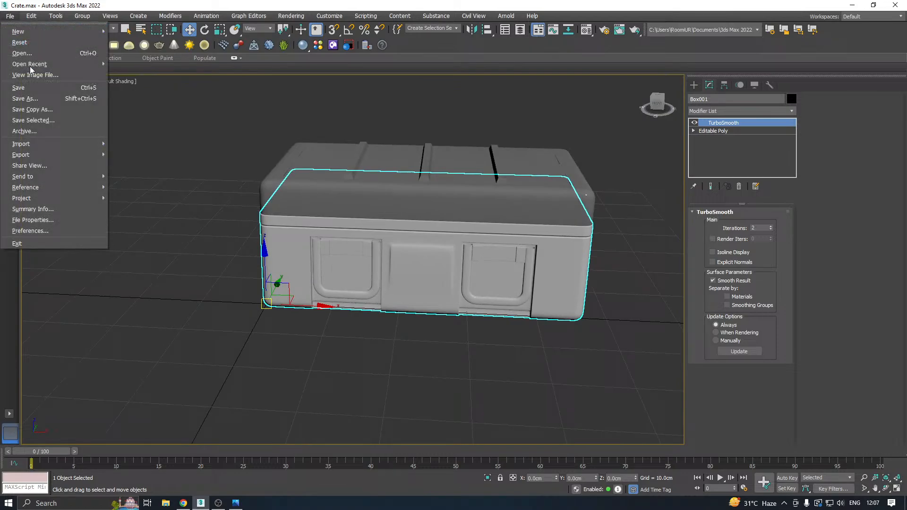
{"action": "left_click", "coordinate": [47, 112]}
{"action": "left_click", "coordinate": [418, 349]}
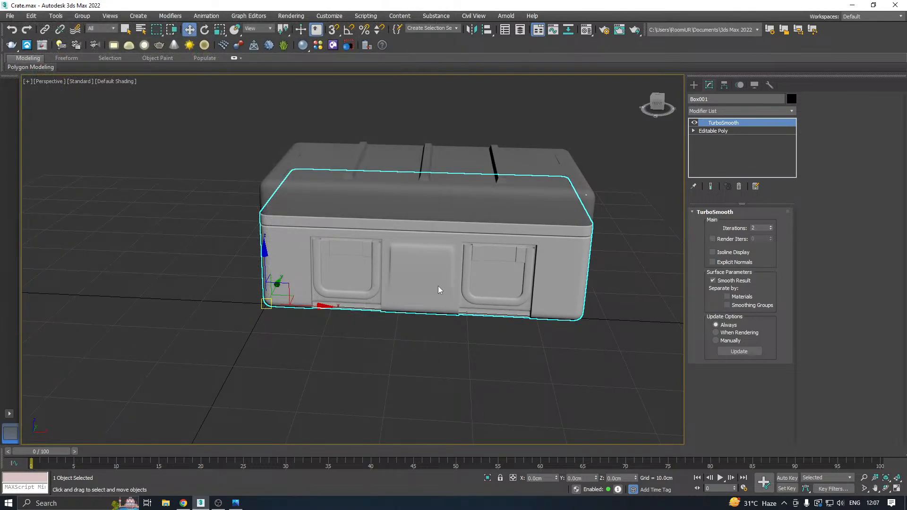
Restore the Edged Faces display, reselect the crate body at its Editable Poly level, and hide its TurboSmooth result.
{"action": "middle_click_drag", "start_coordinate": [439, 286], "coordinate": [478, 282], "text": "alt"}
{"action": "left_click", "coordinate": [120, 91]}
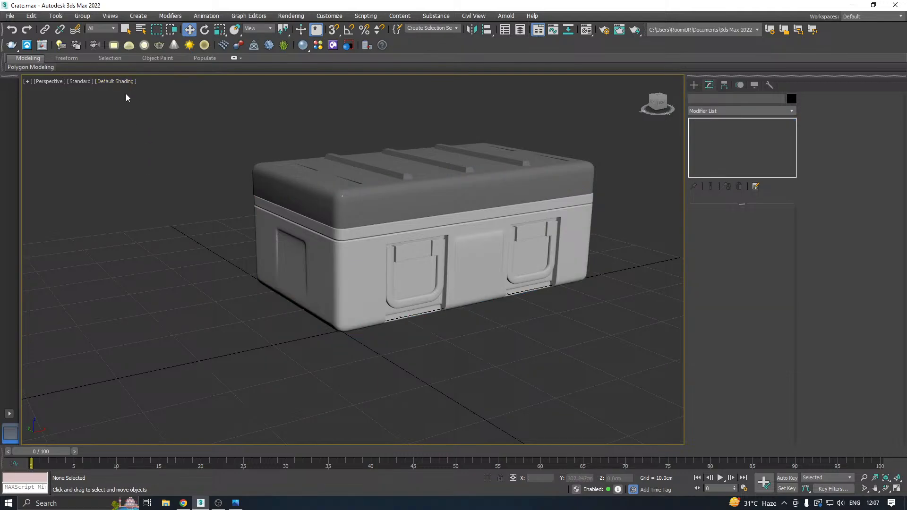
{"action": "left_click", "coordinate": [120, 80]}
{"action": "left_click", "coordinate": [113, 189]}
{"action": "left_click", "coordinate": [453, 251]}
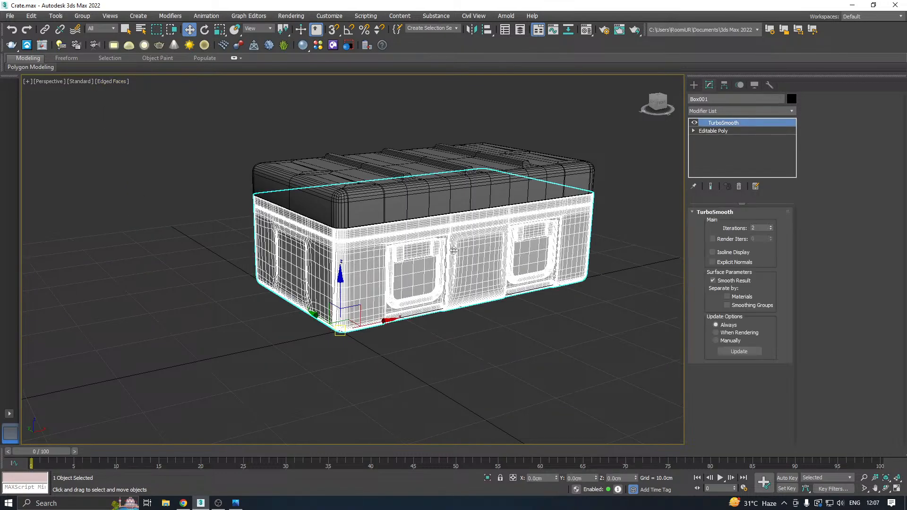
{"action": "left_click", "coordinate": [711, 131]}
{"action": "scroll", "coordinate": [502, 209], "scroll_direction": "up", "scroll_amount": 5}
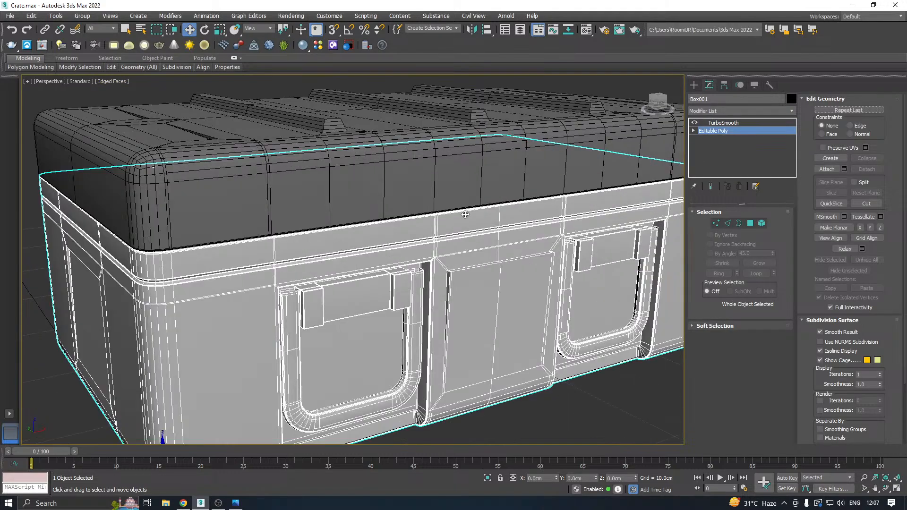
{"action": "middle_click_drag", "start_coordinate": [557, 201], "coordinate": [506, 192]}
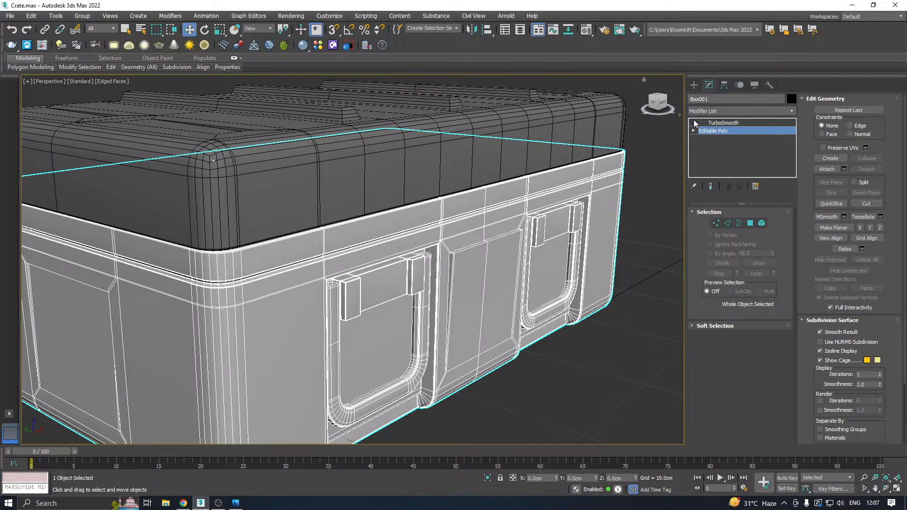
In the Front view, create a spline Text shape centred on the crate's raised front panel.
{"action": "key", "text": "f"}
{"action": "scroll", "coordinate": [368, 203], "scroll_direction": "down", "scroll_amount": 4}
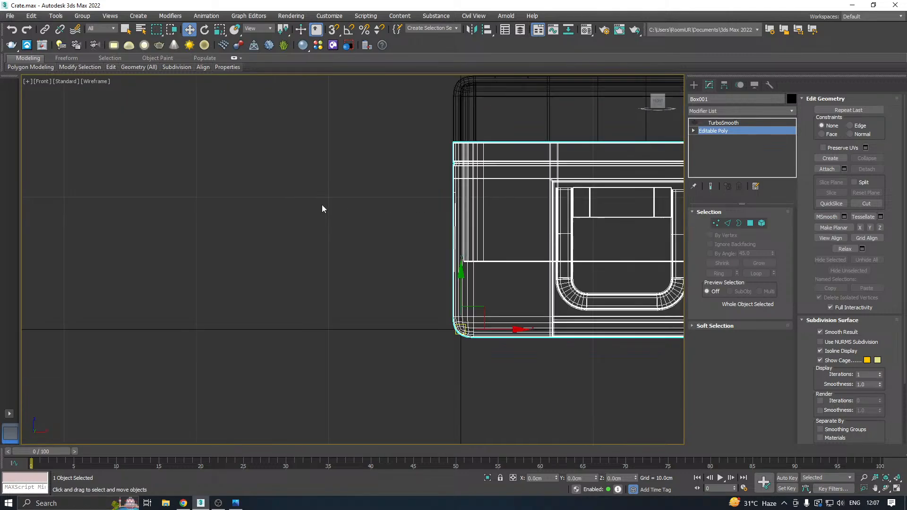
{"action": "middle_click_drag", "start_coordinate": [451, 199], "coordinate": [219, 221]}
{"action": "scroll", "coordinate": [219, 221], "scroll_direction": "down", "scroll_amount": 2}
{"action": "left_click", "coordinate": [694, 85]}
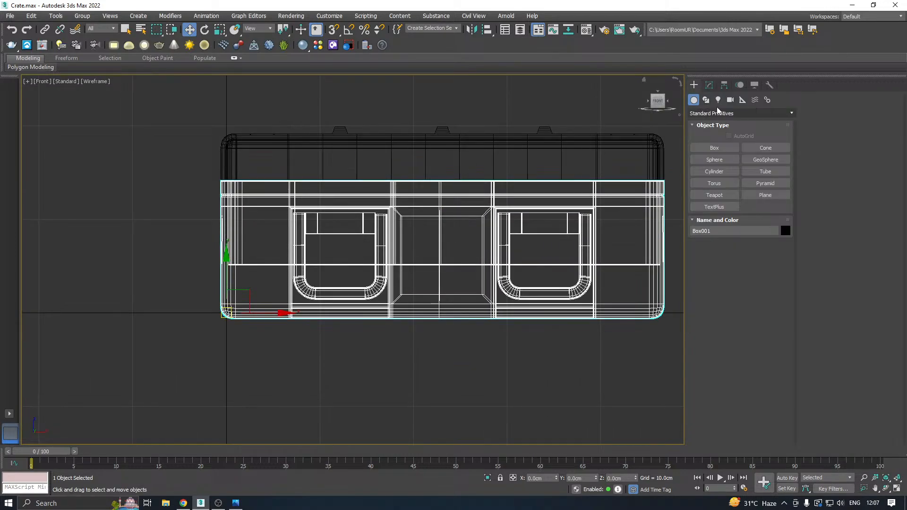
{"action": "left_click", "coordinate": [706, 99]}
{"action": "left_click", "coordinate": [716, 115]}
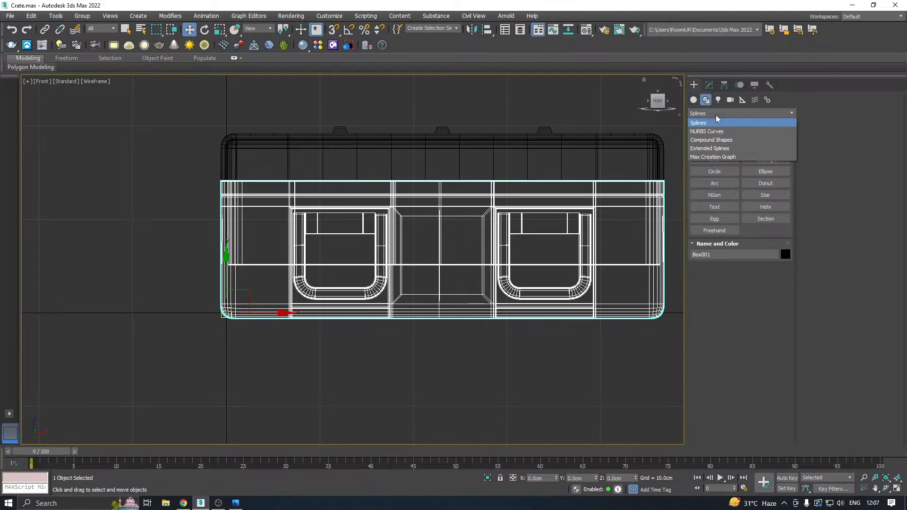
{"action": "left_click", "coordinate": [718, 121]}
{"action": "left_click", "coordinate": [714, 206]}
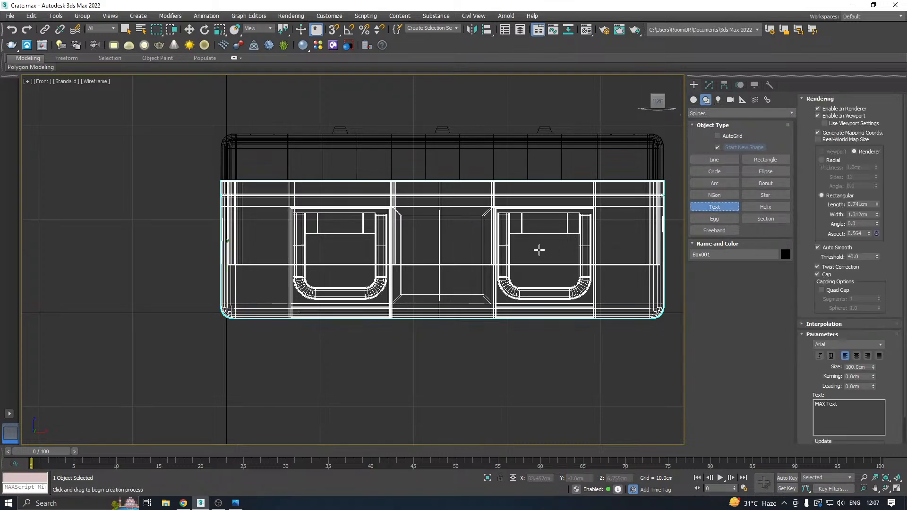
{"action": "middle_click_drag", "start_coordinate": [539, 249], "coordinate": [391, 241]}
{"action": "left_click", "coordinate": [291, 247]}
{"action": "scroll", "coordinate": [447, 267], "scroll_direction": "down", "scroll_amount": 5}
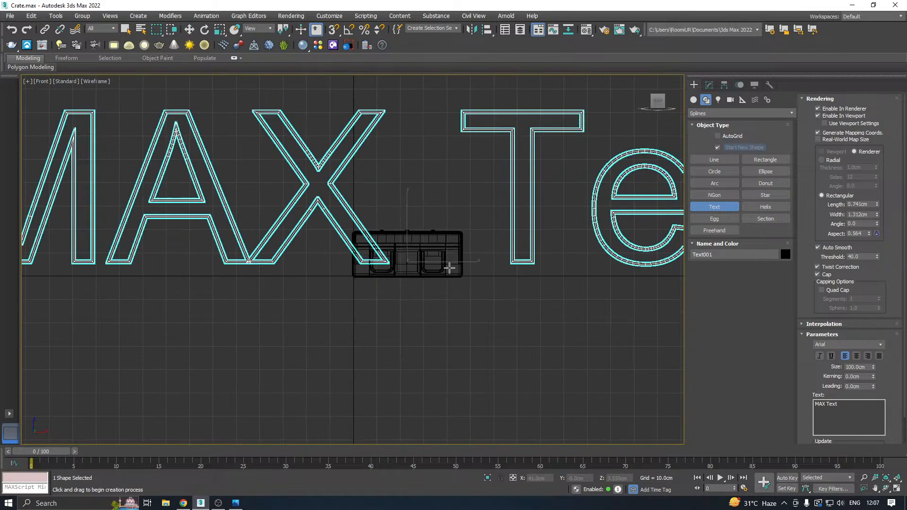
{"action": "scroll", "coordinate": [450, 268], "scroll_direction": "down", "scroll_amount": 2}
{"action": "key", "text": "w"}
Change the text to "P", reduce its size to 13 cm, and disable its spline rendering in the viewport.
{"action": "left_click", "coordinate": [709, 85]}
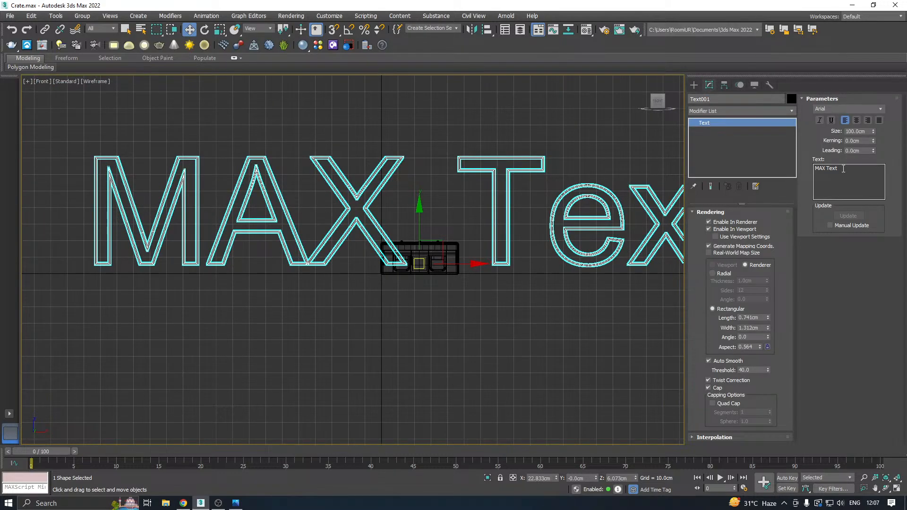
{"action": "left_click_drag", "start_coordinate": [843, 168], "coordinate": [801, 173]}
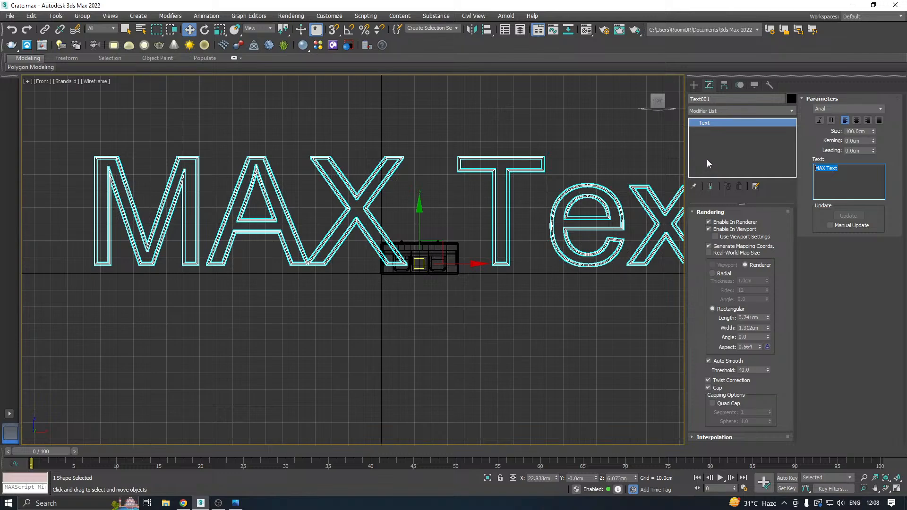
{"action": "type", "text": "P"}
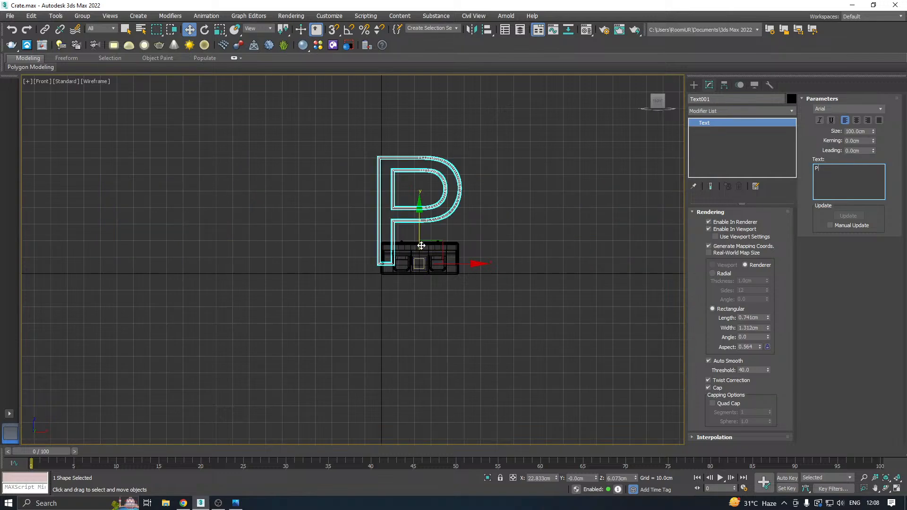
{"action": "scroll", "coordinate": [421, 245], "scroll_direction": "up", "scroll_amount": 4}
{"action": "left_click_drag", "start_coordinate": [874, 132], "coordinate": [875, 171]}
{"action": "scroll", "coordinate": [449, 283], "scroll_direction": "up", "scroll_amount": 8}
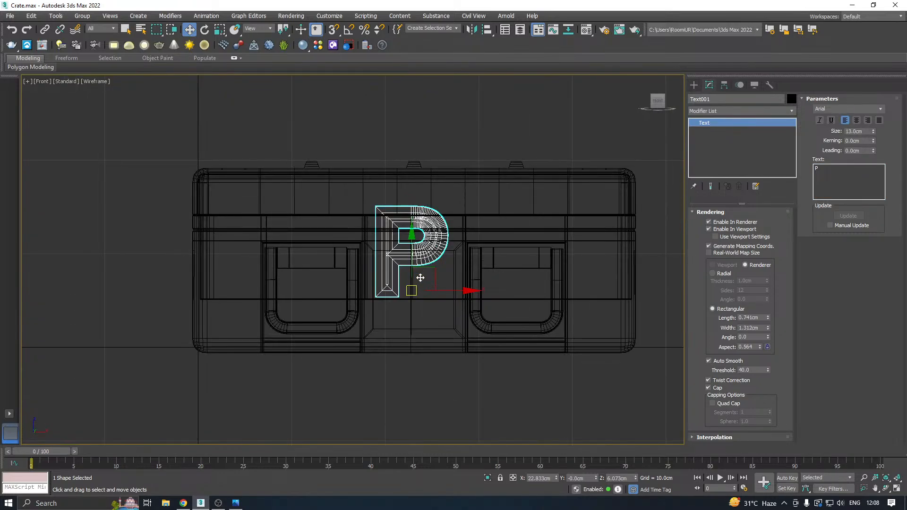
{"action": "left_click", "coordinate": [734, 230]}
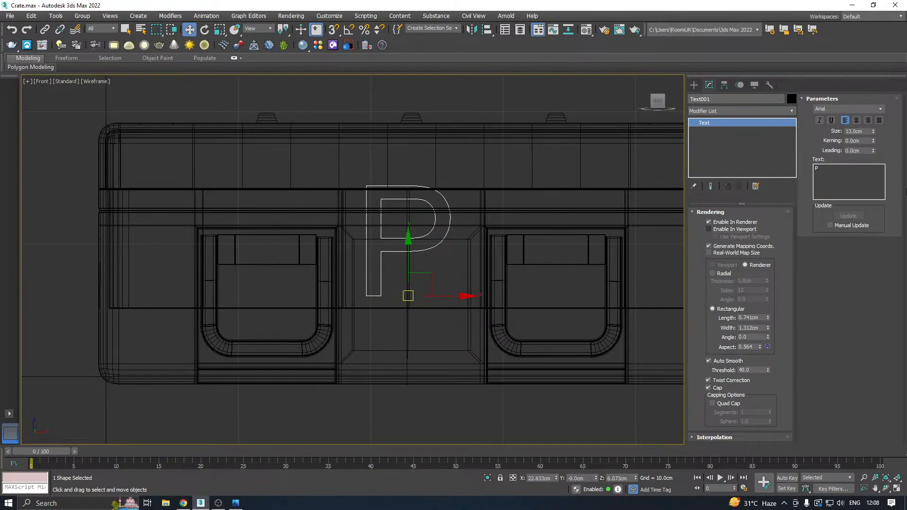
Try the Yu Gothic UI Semibold and Wingdings fonts on the "P" text shape.
{"action": "left_click", "coordinate": [880, 109]}
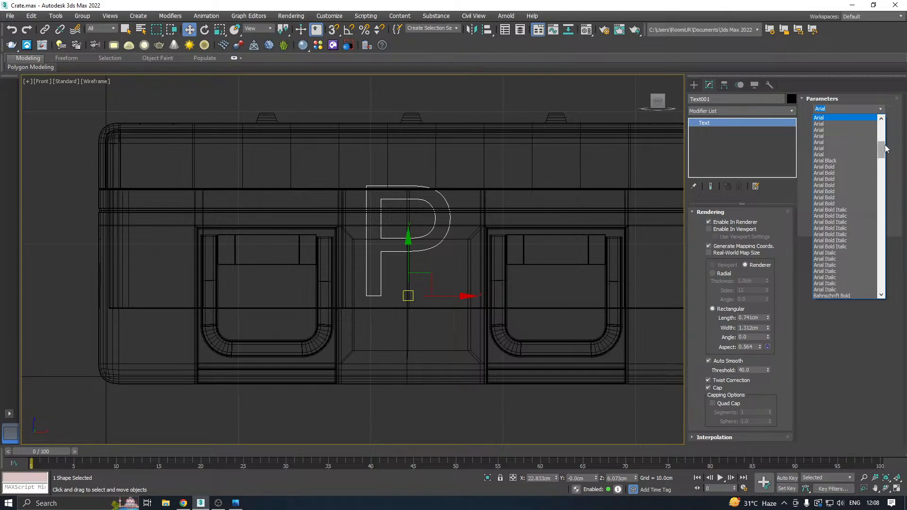
{"action": "left_click_drag", "start_coordinate": [881, 148], "coordinate": [873, 279]}
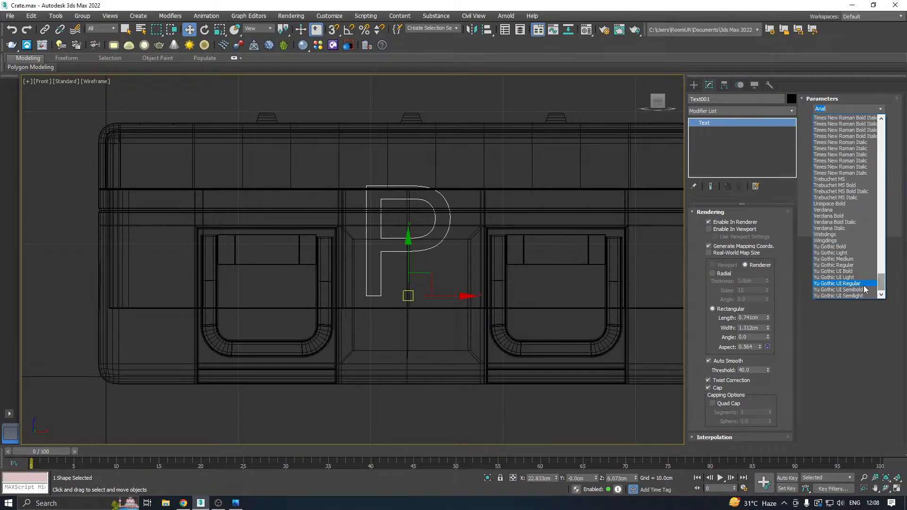
{"action": "left_click", "coordinate": [856, 290]}
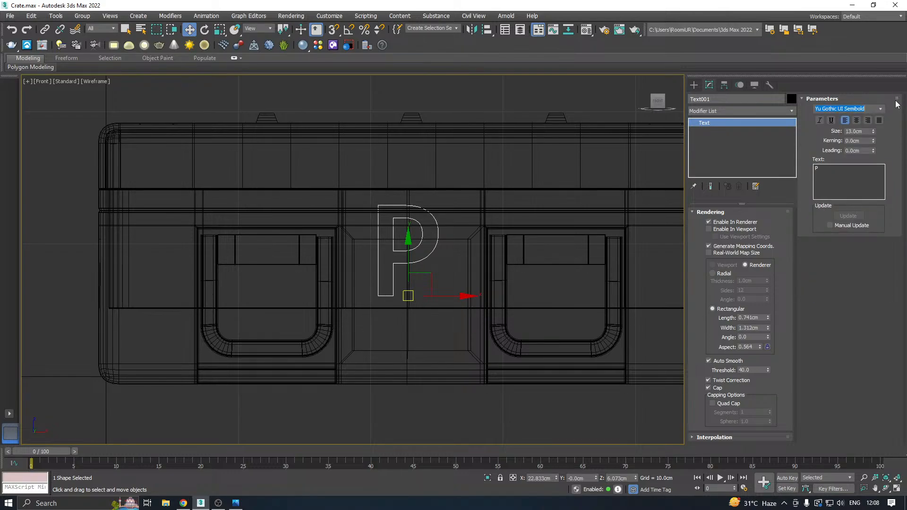
{"action": "left_click", "coordinate": [881, 110]}
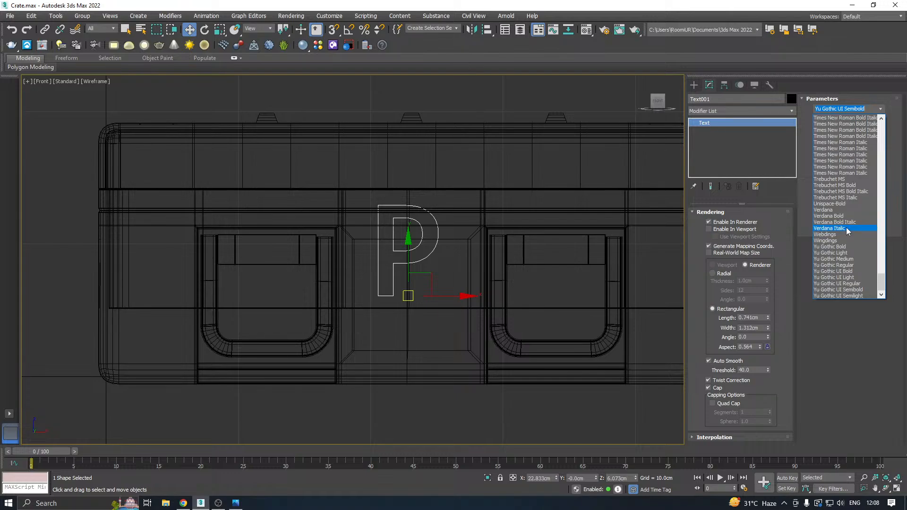
{"action": "left_click", "coordinate": [834, 240]}
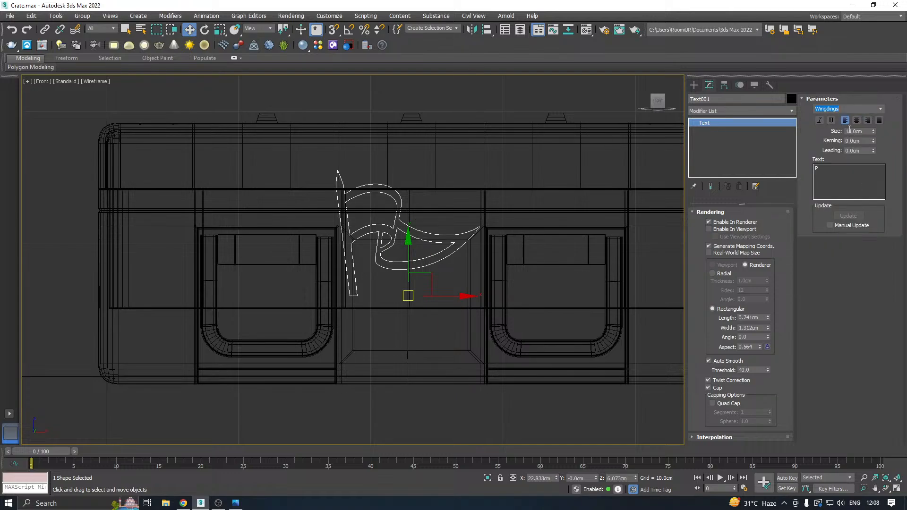
Try the Yu Gothic UI Bold, Yu Gothic Bold and Webdings fonts on the text shape.
{"action": "left_click", "coordinate": [881, 109]}
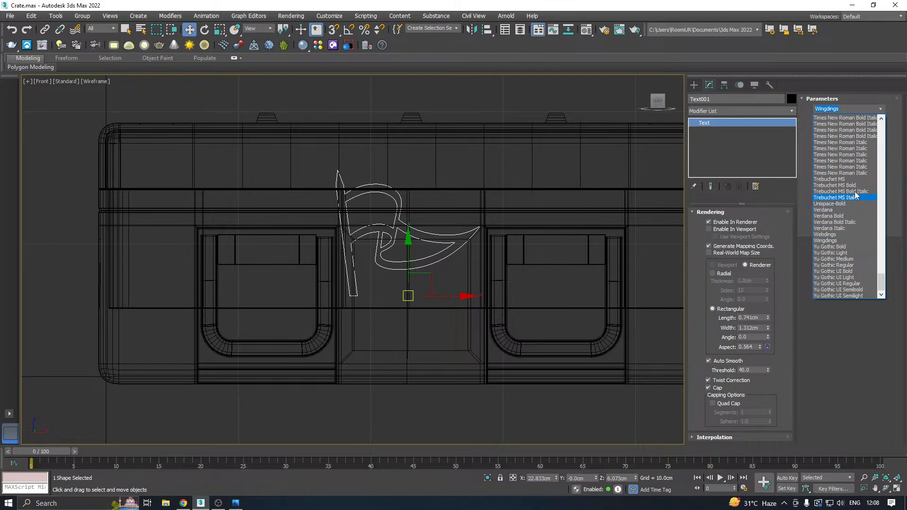
{"action": "left_click", "coordinate": [855, 271]}
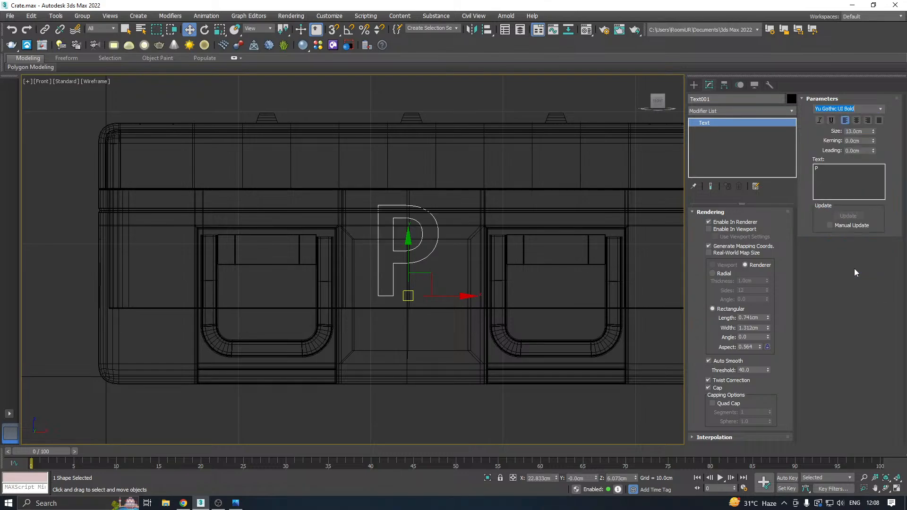
{"action": "left_click", "coordinate": [880, 109]}
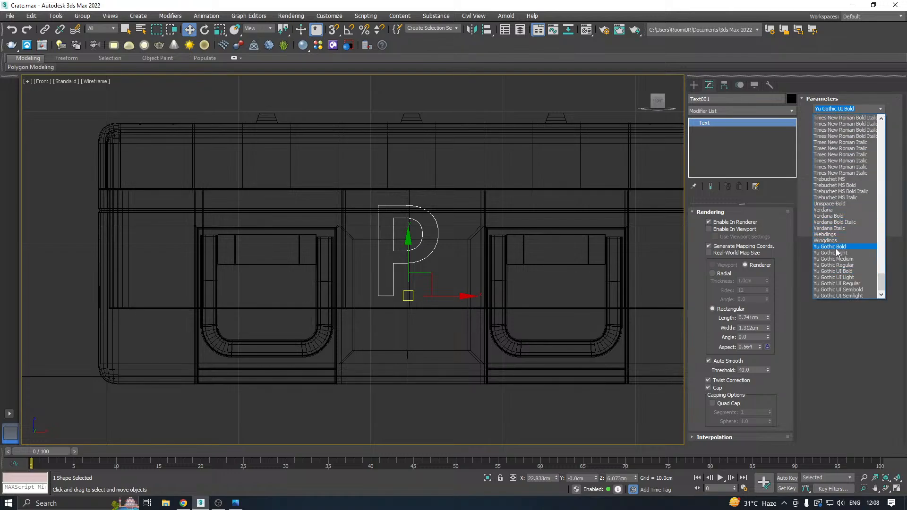
{"action": "left_click", "coordinate": [835, 249]}
{"action": "left_click", "coordinate": [880, 110]}
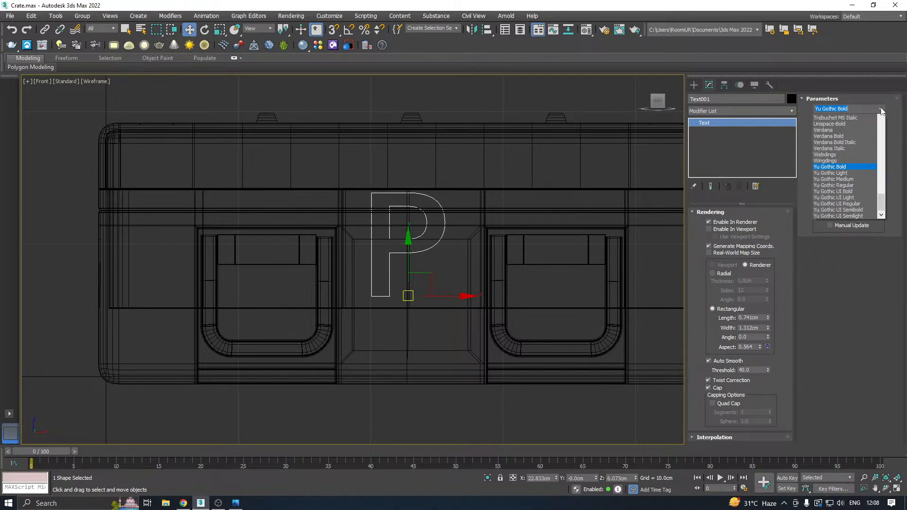
{"action": "left_click", "coordinate": [828, 230]}
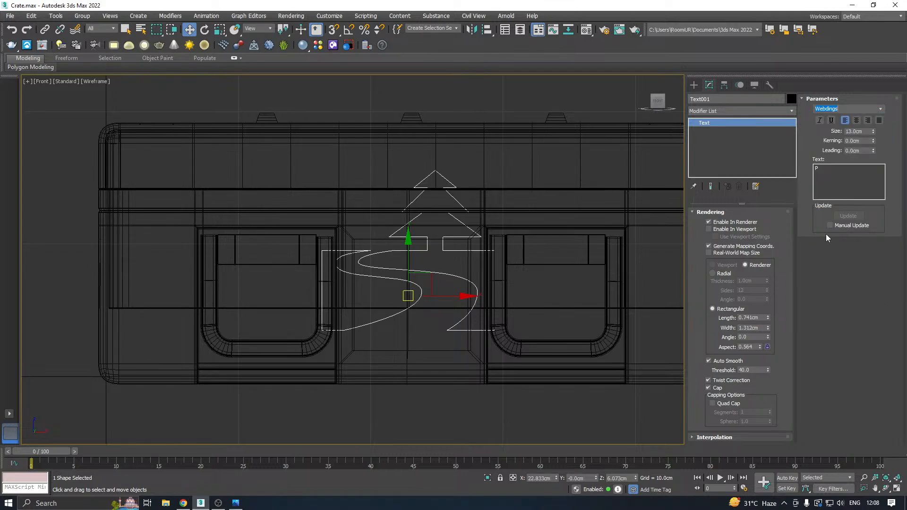
Try the Wingdings, Unispace-Bold and Trebuchet MS Italic fonts on the text shape.
{"action": "left_click", "coordinate": [882, 110]}
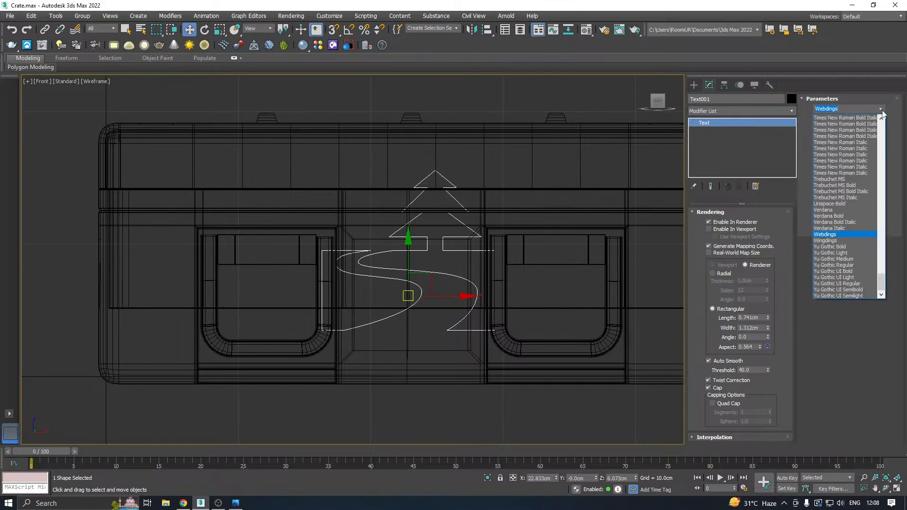
{"action": "left_click", "coordinate": [836, 241]}
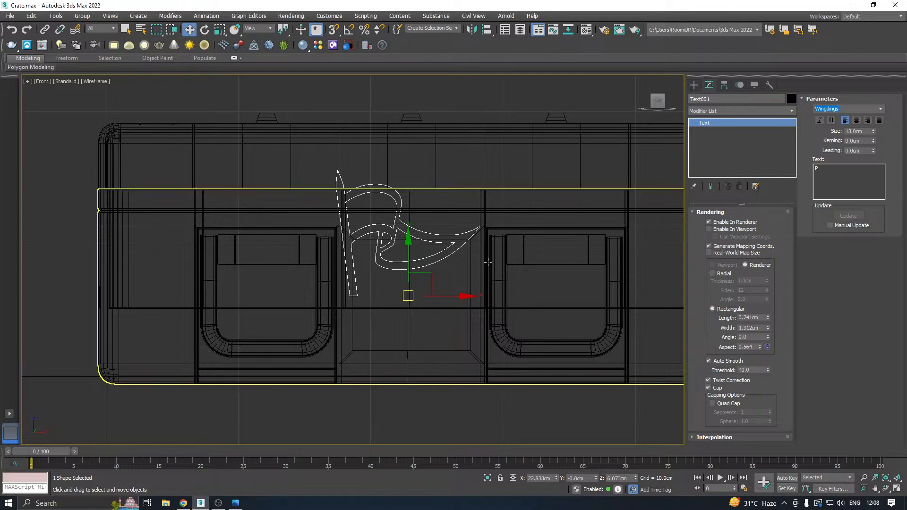
{"action": "left_click", "coordinate": [882, 110]}
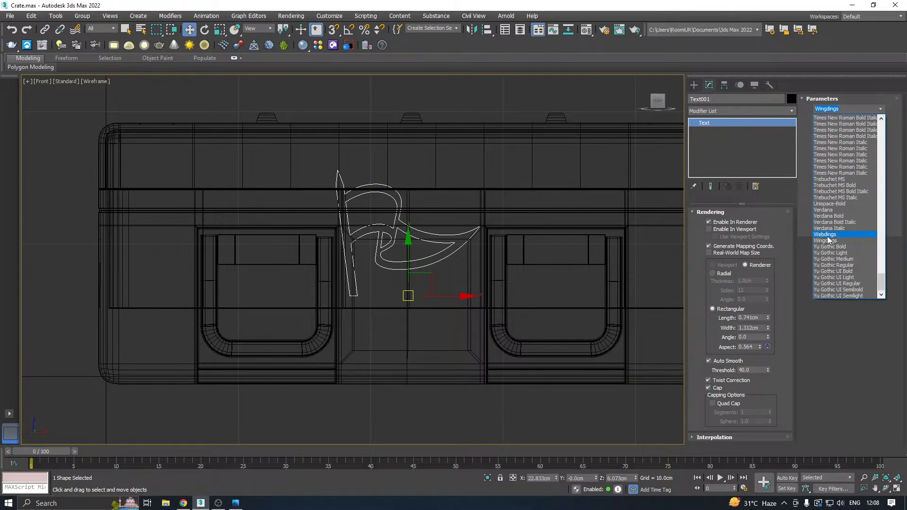
{"action": "left_click", "coordinate": [823, 203]}
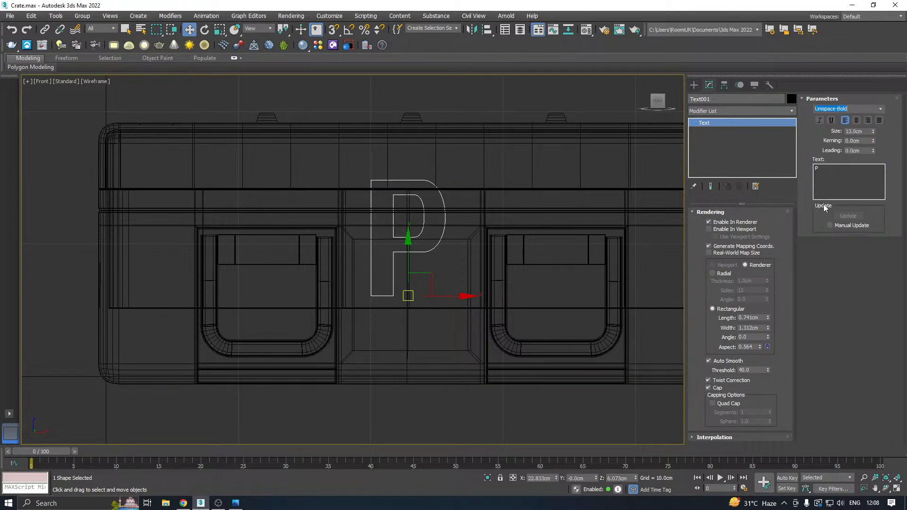
{"action": "left_click", "coordinate": [880, 109]}
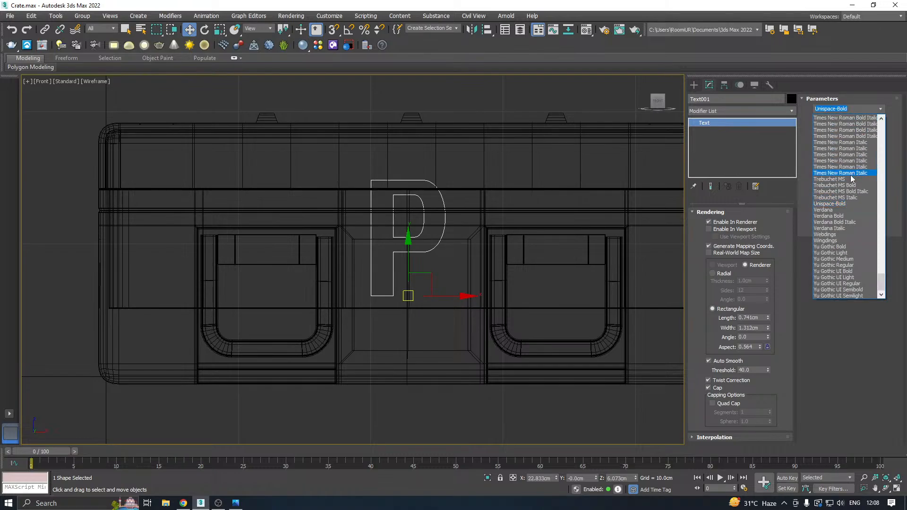
{"action": "left_click", "coordinate": [835, 197]}
Try the Symbol and MS PGothic fonts on the text shape.
{"action": "left_click", "coordinate": [881, 109]}
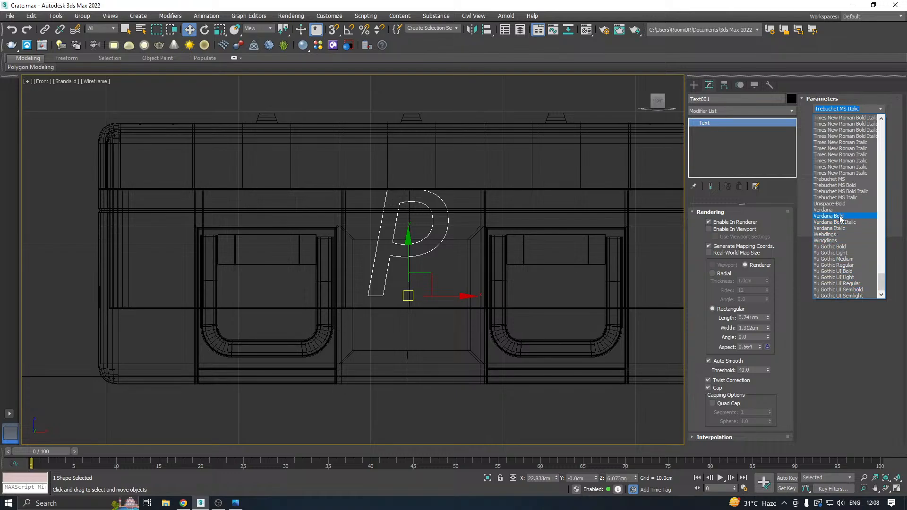
{"action": "scroll", "coordinate": [839, 215], "scroll_direction": "up", "scroll_amount": 7}
{"action": "scroll", "coordinate": [840, 214], "scroll_direction": "up", "scroll_amount": 4}
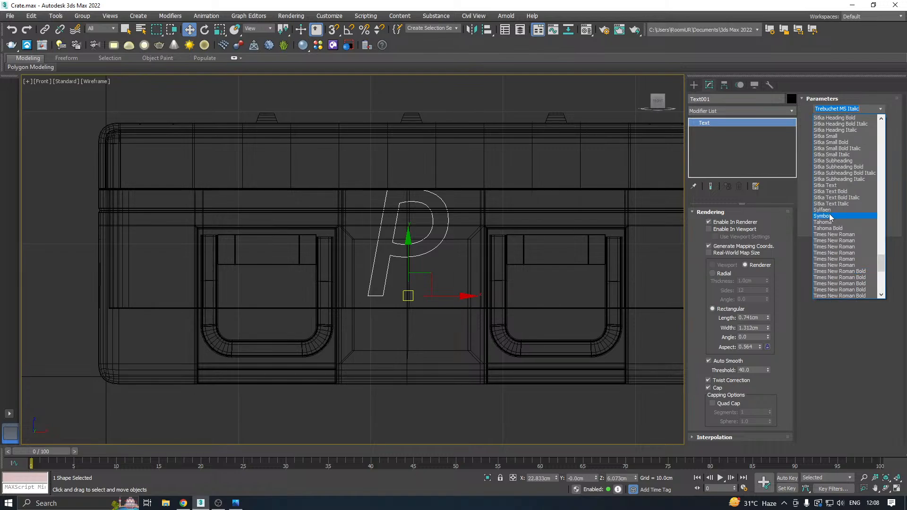
{"action": "left_click", "coordinate": [828, 215]}
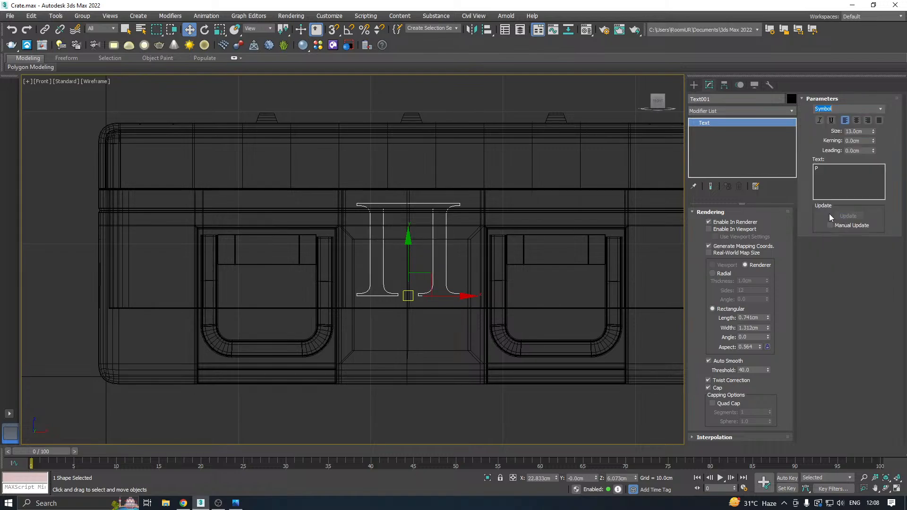
{"action": "left_click", "coordinate": [876, 110]}
{"action": "left_click", "coordinate": [880, 110]}
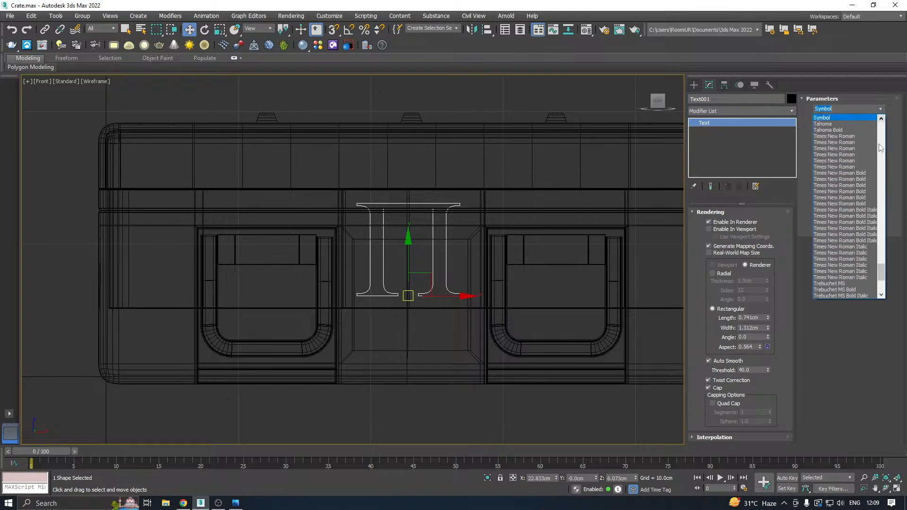
{"action": "scroll", "coordinate": [871, 167], "scroll_direction": "up", "scroll_amount": 5}
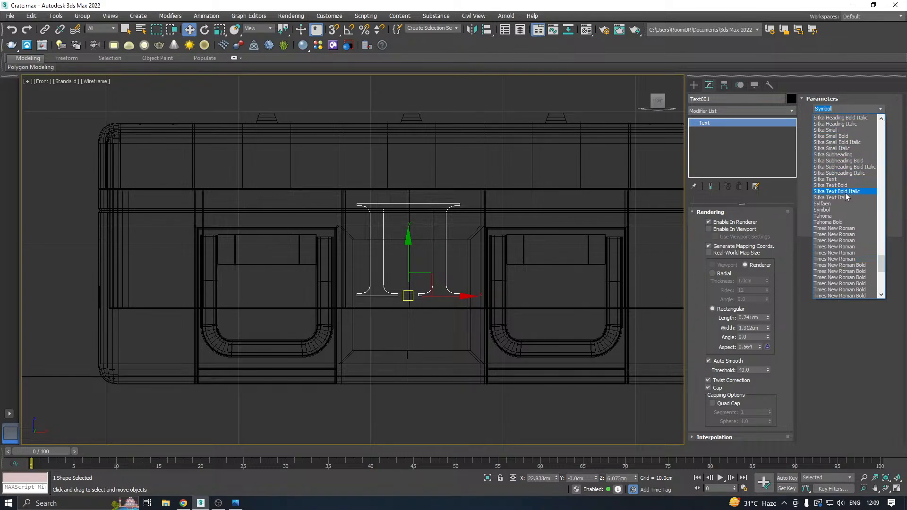
{"action": "scroll", "coordinate": [836, 194], "scroll_direction": "up", "scroll_amount": 15}
{"action": "scroll", "coordinate": [836, 194], "scroll_direction": "up", "scroll_amount": 7}
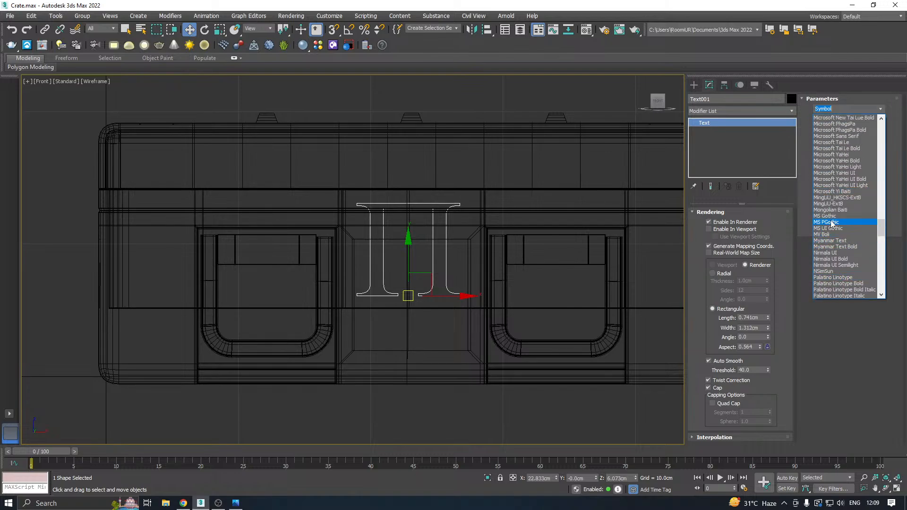
{"action": "left_click", "coordinate": [831, 222]}
Look through the whole font list and switch the text shape to Webdings.
{"action": "left_click", "coordinate": [880, 109]}
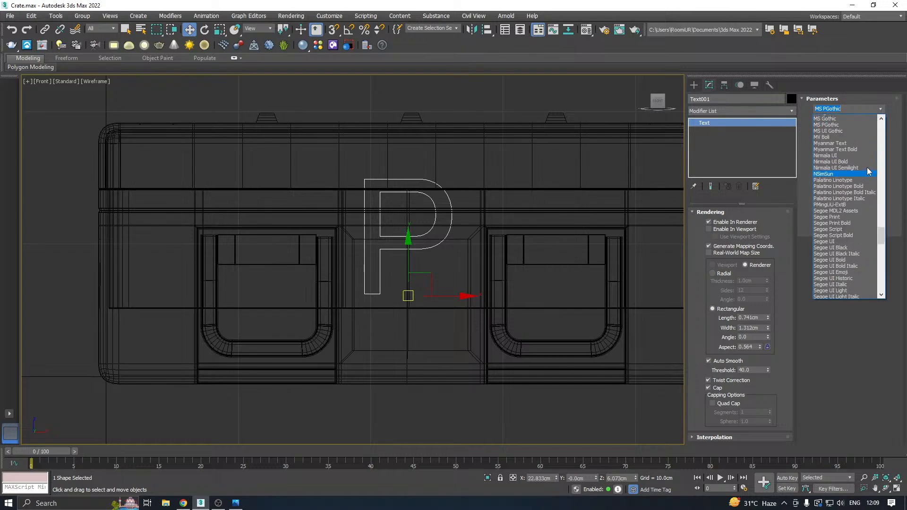
{"action": "scroll", "coordinate": [869, 174], "scroll_direction": "up", "scroll_amount": 15}
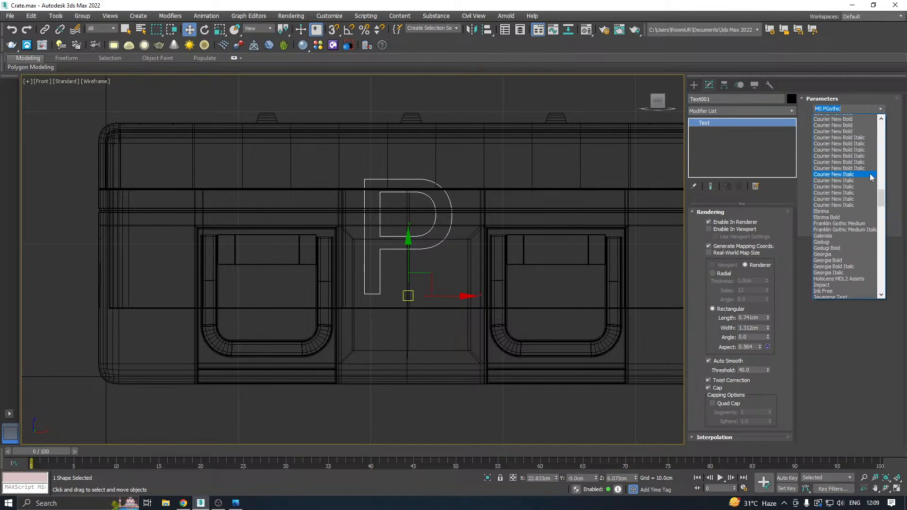
{"action": "scroll", "coordinate": [869, 172], "scroll_direction": "up", "scroll_amount": 20}
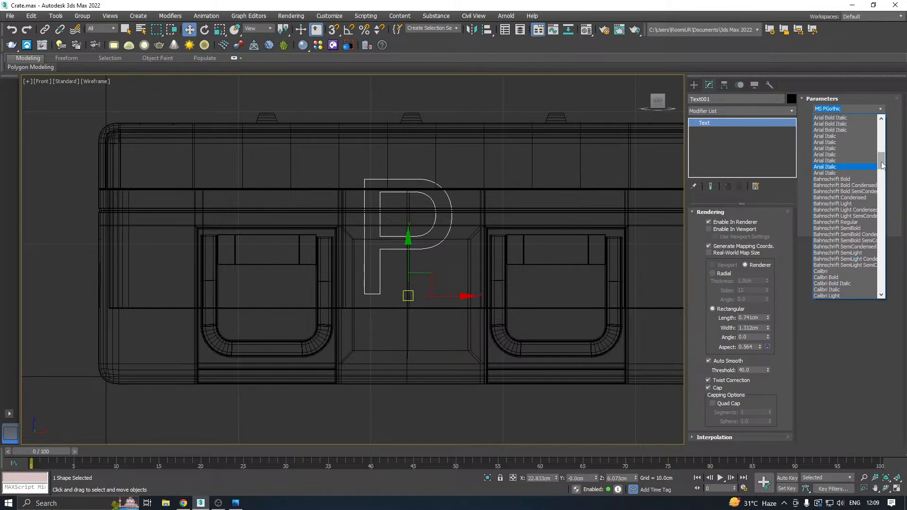
{"action": "left_click_drag", "start_coordinate": [882, 164], "coordinate": [880, 124]}
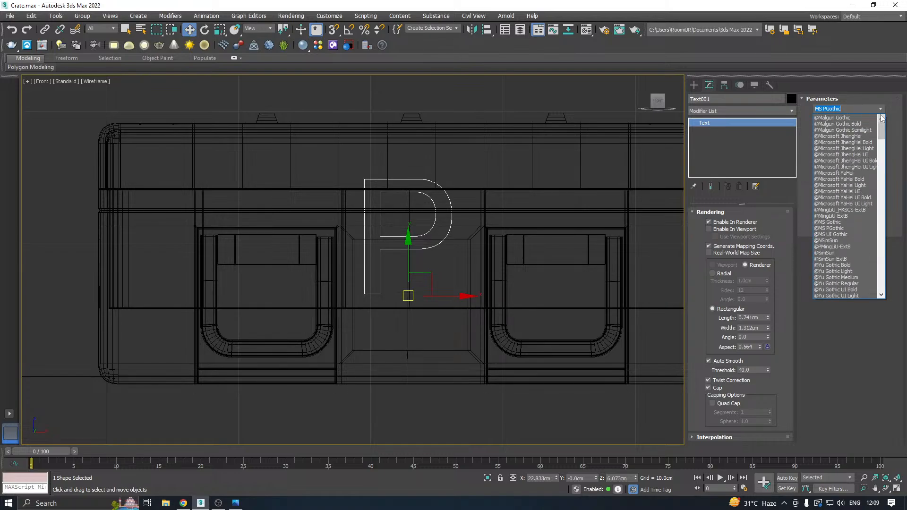
{"action": "left_click_drag", "start_coordinate": [882, 131], "coordinate": [879, 295]}
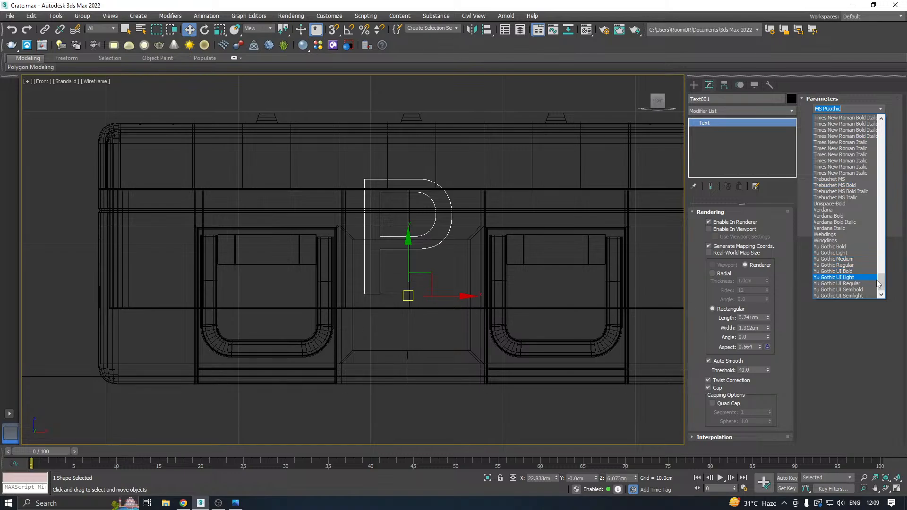
{"action": "left_click", "coordinate": [826, 235]}
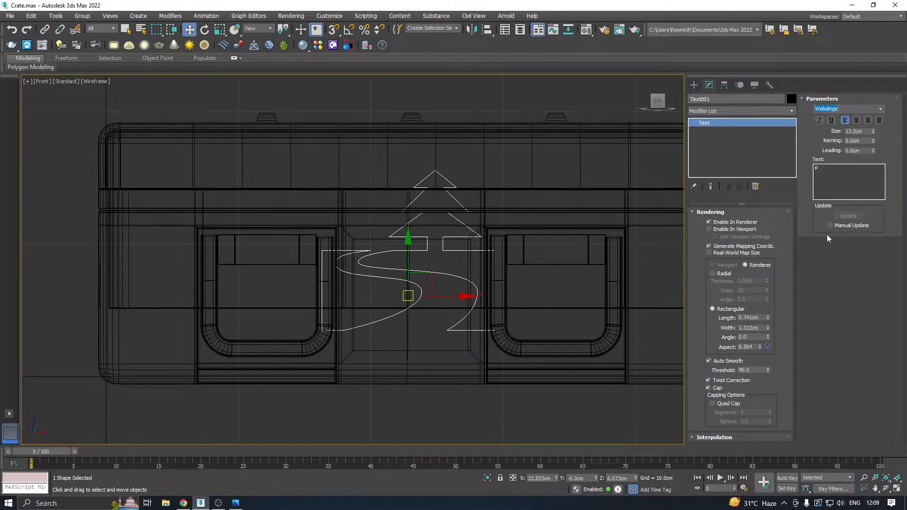
Switch the text shape to Wingdings and move the resulting flag about 3 cm along X, towards the second latch.
{"action": "left_click", "coordinate": [880, 109]}
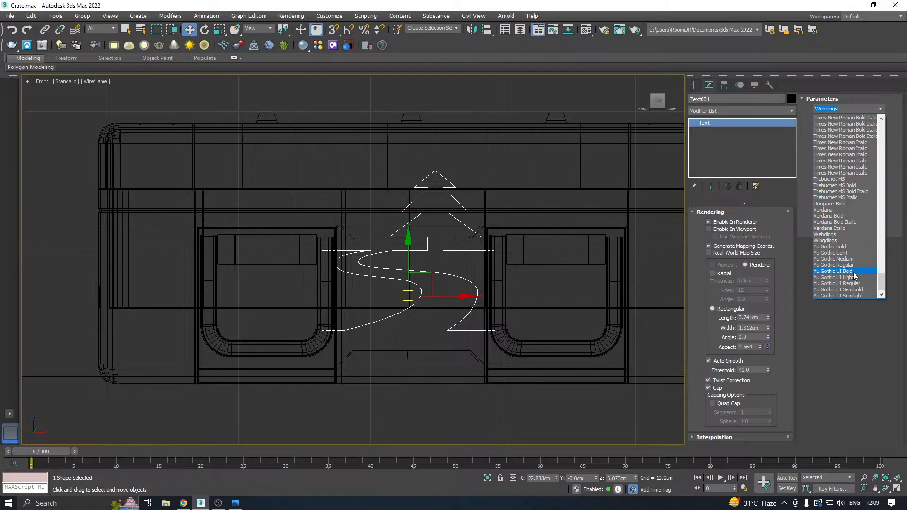
{"action": "left_click", "coordinate": [831, 235]}
{"action": "left_click", "coordinate": [876, 109]}
{"action": "left_click", "coordinate": [842, 241]}
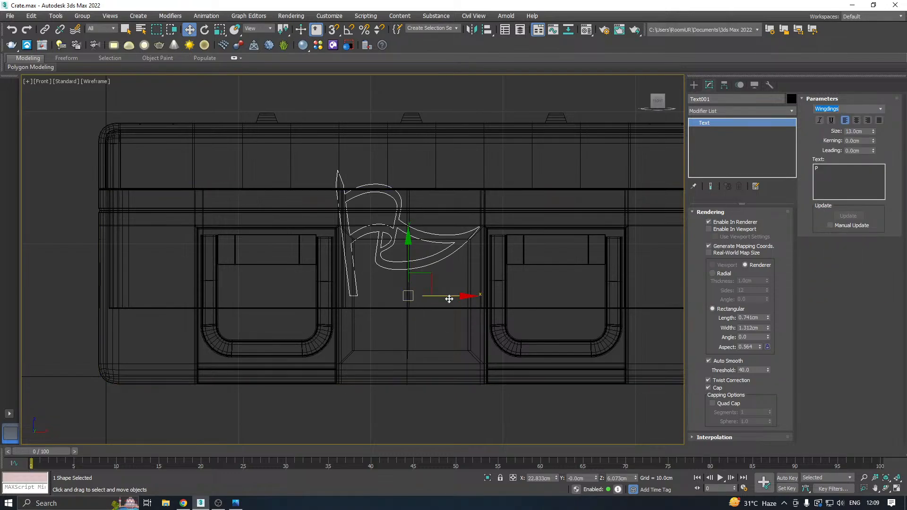
{"action": "left_click_drag", "start_coordinate": [449, 296], "coordinate": [489, 291]}
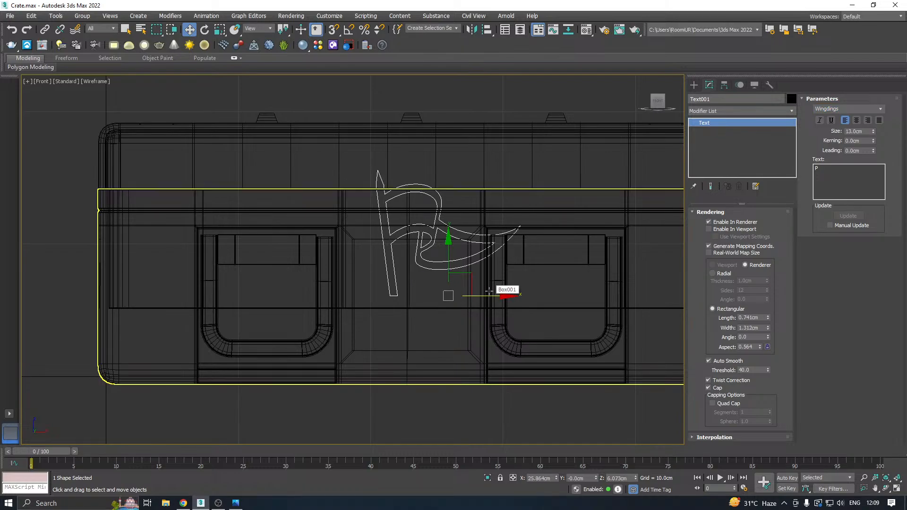
Check the flag shape against the raised front panel in the Perspective view and delete it.
{"action": "key", "text": "p"}
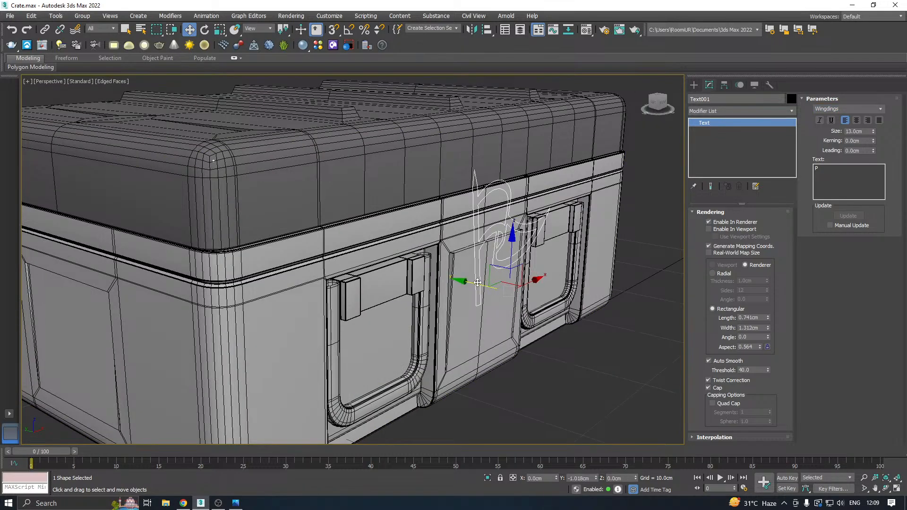
{"action": "middle_click_drag", "start_coordinate": [498, 285], "coordinate": [521, 258], "text": "alt"}
{"action": "key", "text": "Delete"}
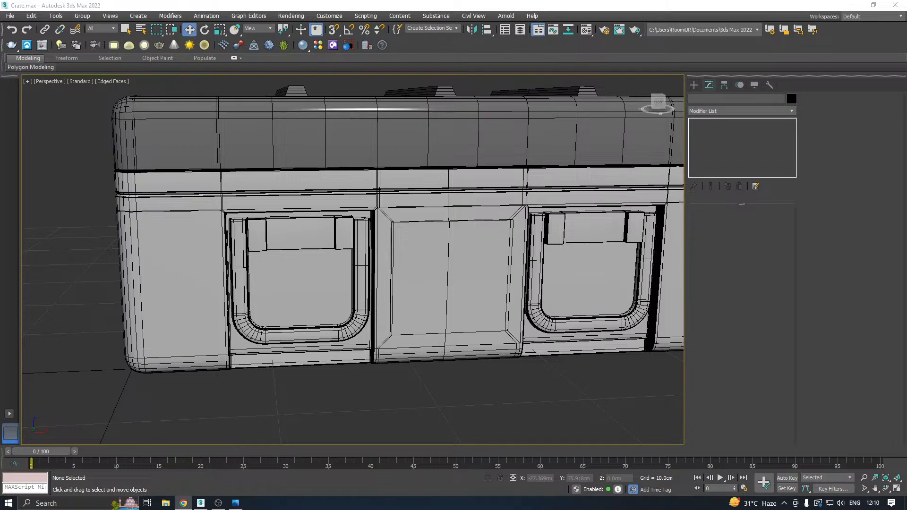
Draw a cylinder about 1.7 cm in radius and 0.5 cm high on the lid's front, above the panel between the latches.
{"action": "key", "text": "f"}
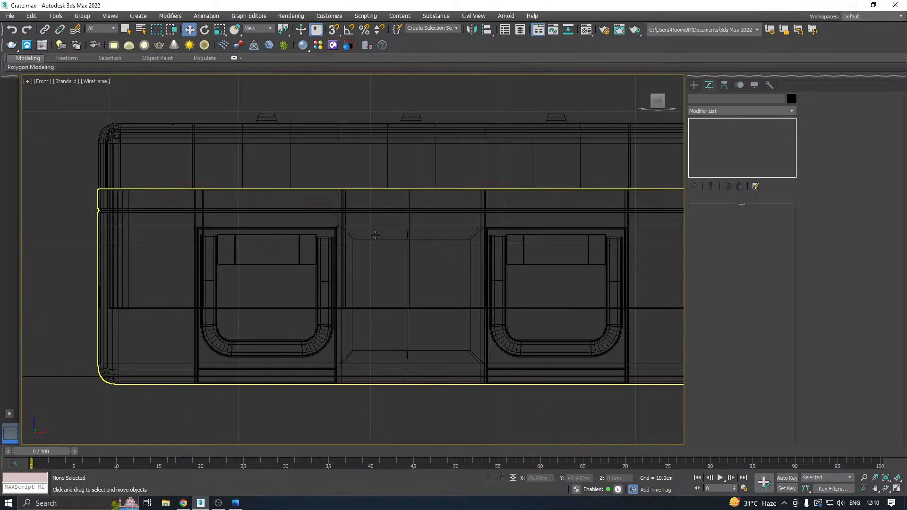
{"action": "left_click", "coordinate": [693, 85]}
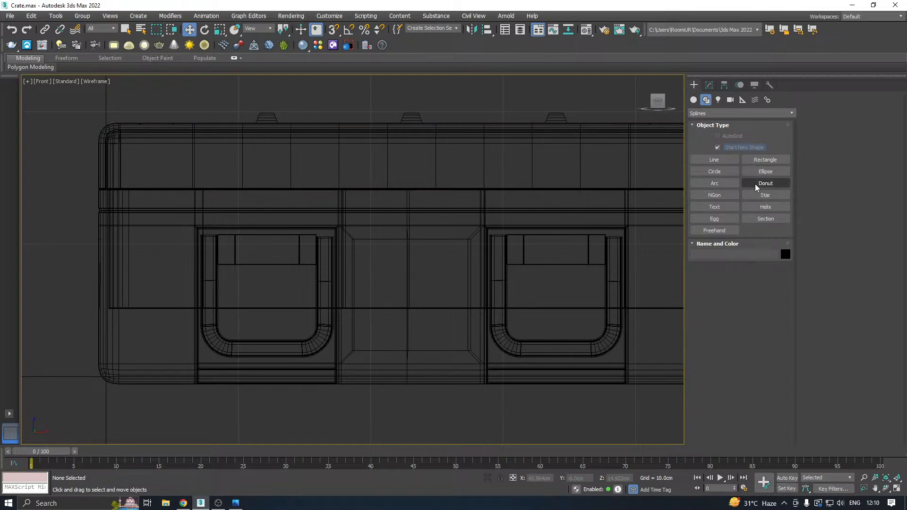
{"action": "left_click", "coordinate": [693, 99]}
{"action": "left_click", "coordinate": [714, 171]}
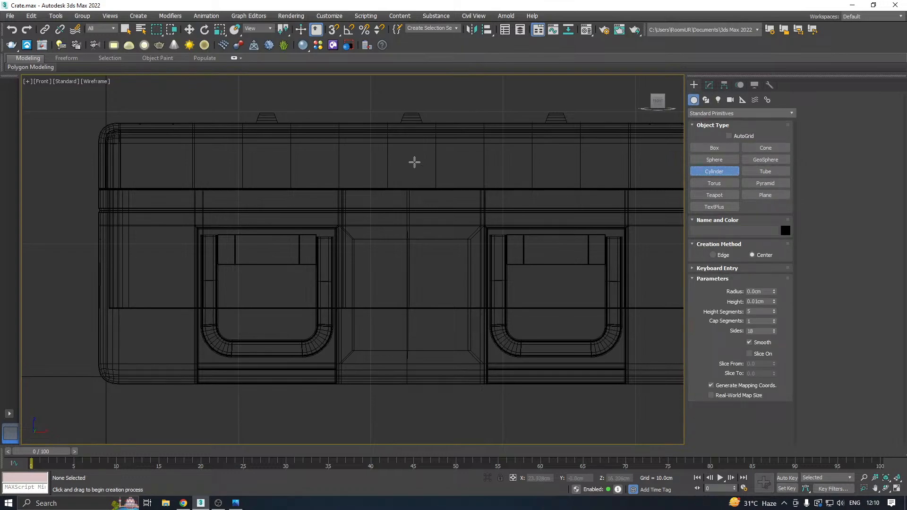
{"action": "left_click_drag", "start_coordinate": [415, 161], "coordinate": [432, 175]}
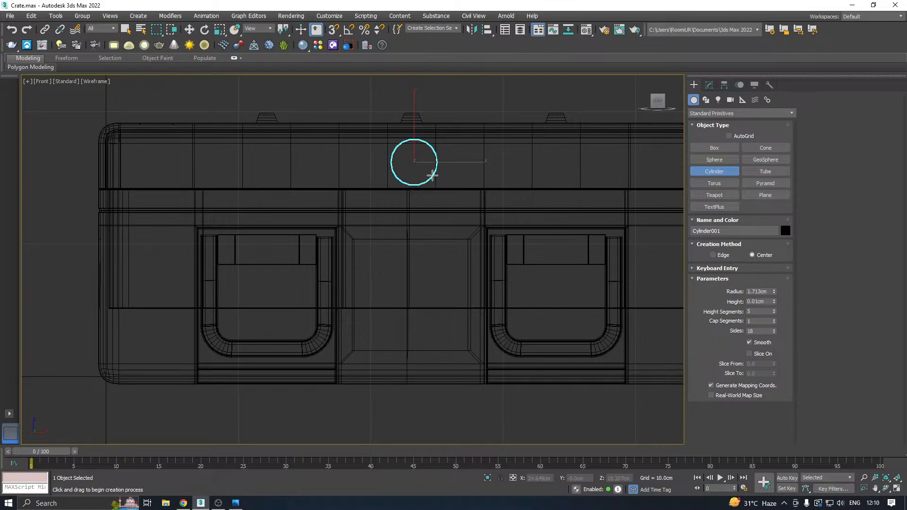
{"action": "left_click", "coordinate": [425, 168]}
{"action": "key", "text": "w"}
Assign the light grey material from the first sample slot to the new cylinder.
{"action": "key", "text": "p"}
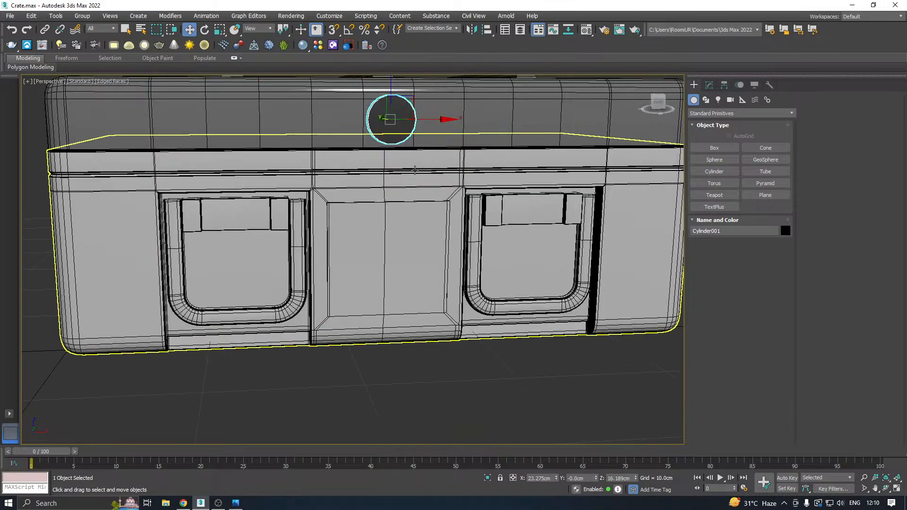
{"action": "middle_click_drag", "start_coordinate": [440, 171], "coordinate": [482, 266], "text": "alt"}
{"action": "scroll", "coordinate": [421, 171], "scroll_direction": "up", "scroll_amount": 4}
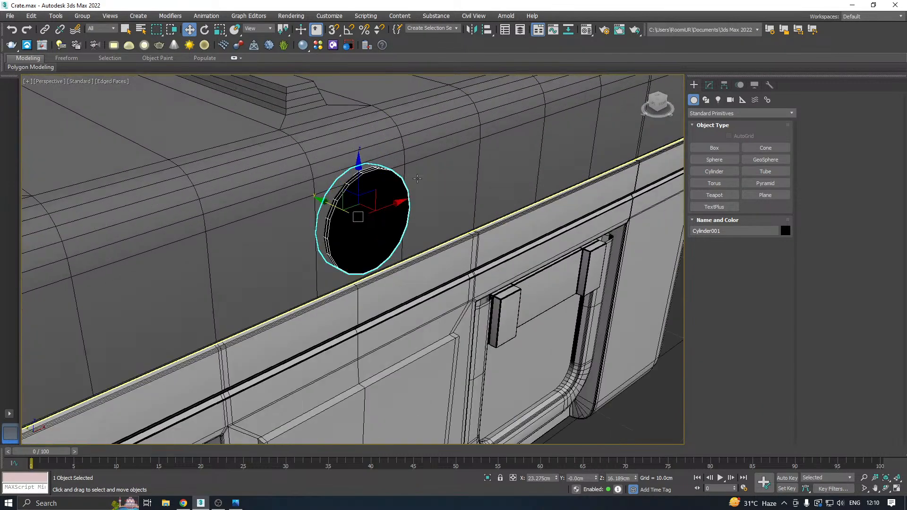
{"action": "left_click", "coordinate": [586, 29]}
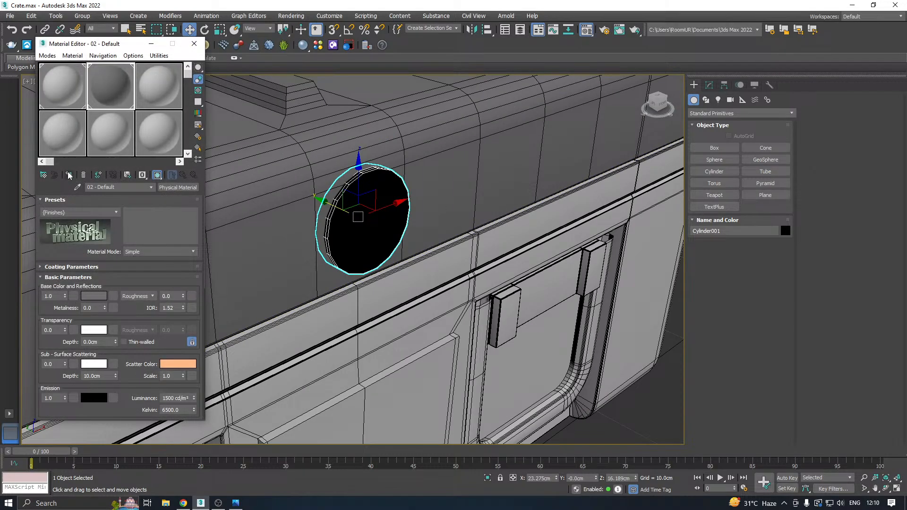
{"action": "left_click", "coordinate": [66, 81]}
{"action": "left_click", "coordinate": [70, 175]}
{"action": "key", "text": "m"}
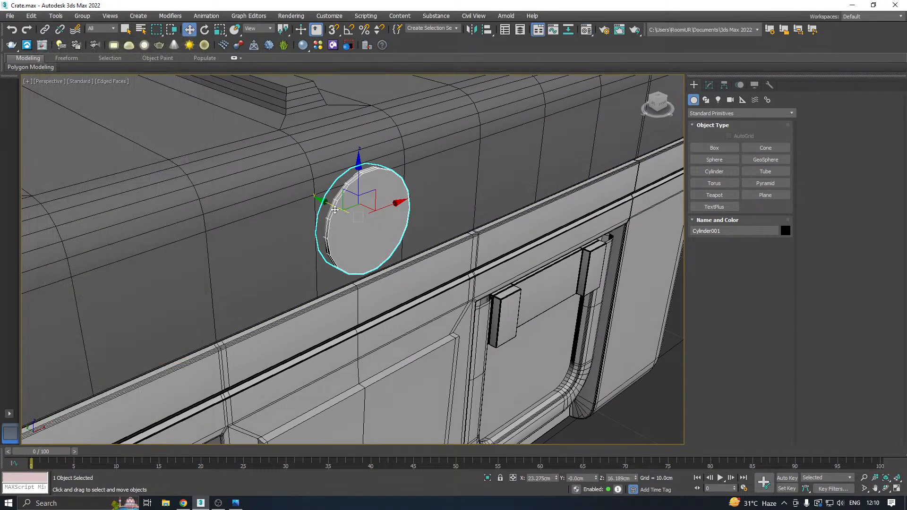
Move the cylinder about 0.2 cm outward along Y and set it to 1 height segment and 45 sides.
{"action": "mouse_move", "coordinate": [333, 203]}
{"action": "left_mouse_down"}
{"action": "mouse_move", "coordinate": [346, 209]}
{"action": "mouse_move", "coordinate": [336, 205]}
{"action": "left_mouse_up"}
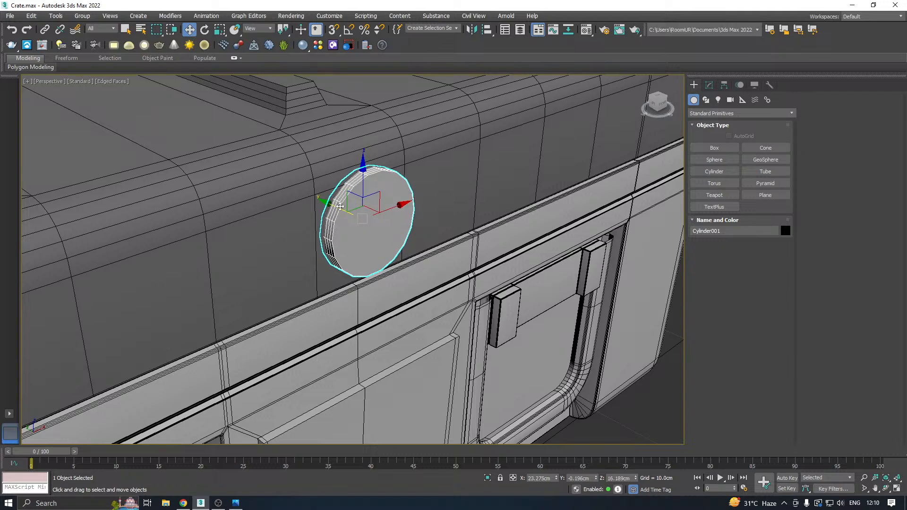
{"action": "scroll", "coordinate": [338, 198], "scroll_direction": "up", "scroll_amount": 4}
{"action": "left_click", "coordinate": [709, 85]}
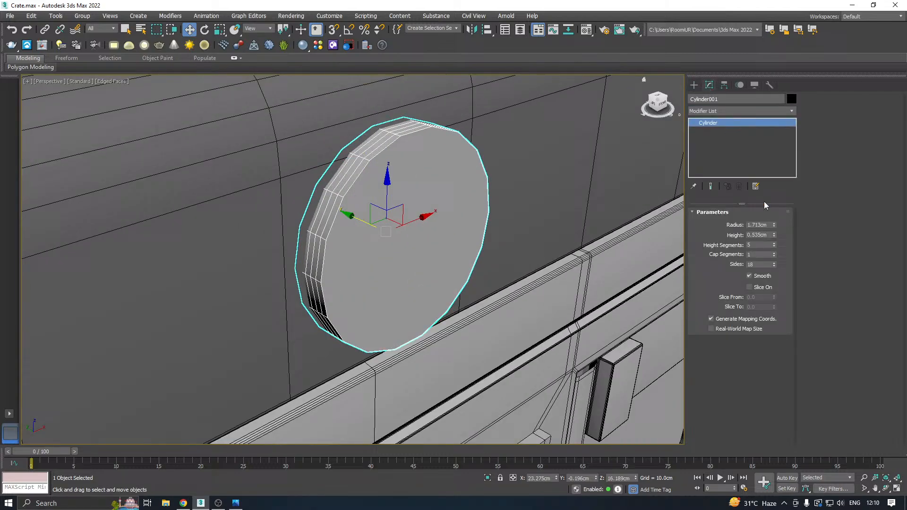
{"action": "right_click", "coordinate": [773, 245]}
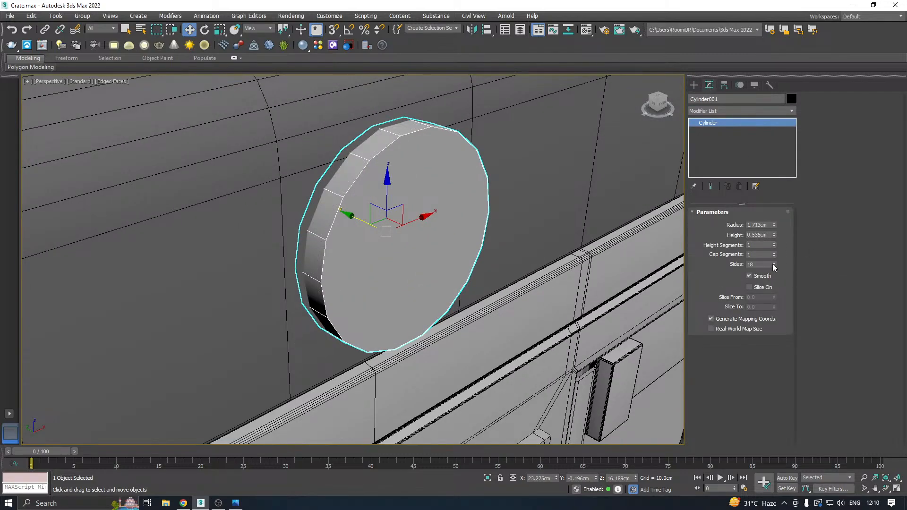
{"action": "left_click_drag", "start_coordinate": [774, 264], "coordinate": [765, 251]}
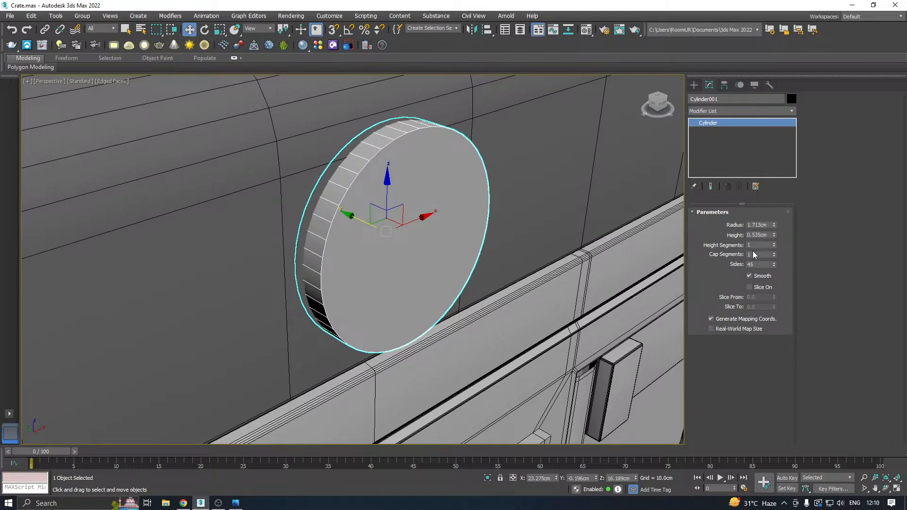
Adjust the cylinder's Y position to -0.266 cm and convert it to Editable Poly.
{"action": "middle_click_drag", "start_coordinate": [374, 245], "coordinate": [379, 223], "text": "alt"}
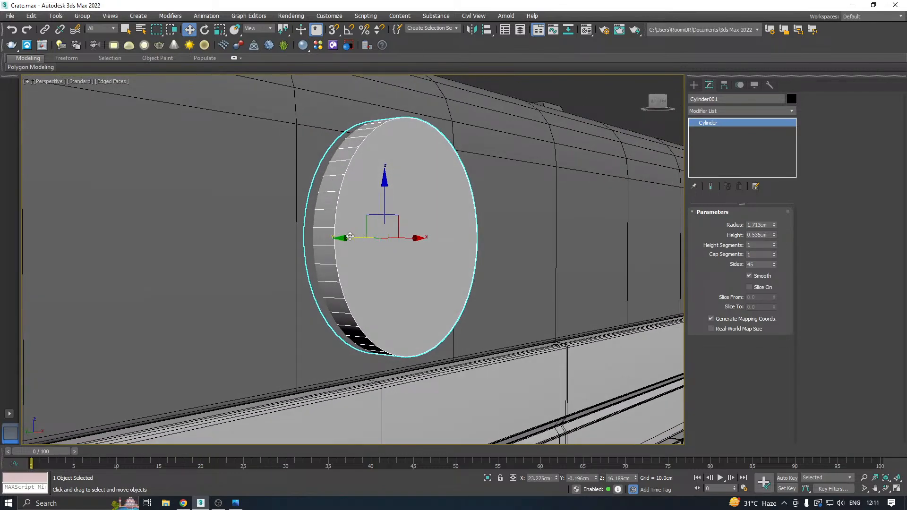
{"action": "left_click_drag", "start_coordinate": [354, 237], "coordinate": [358, 238]}
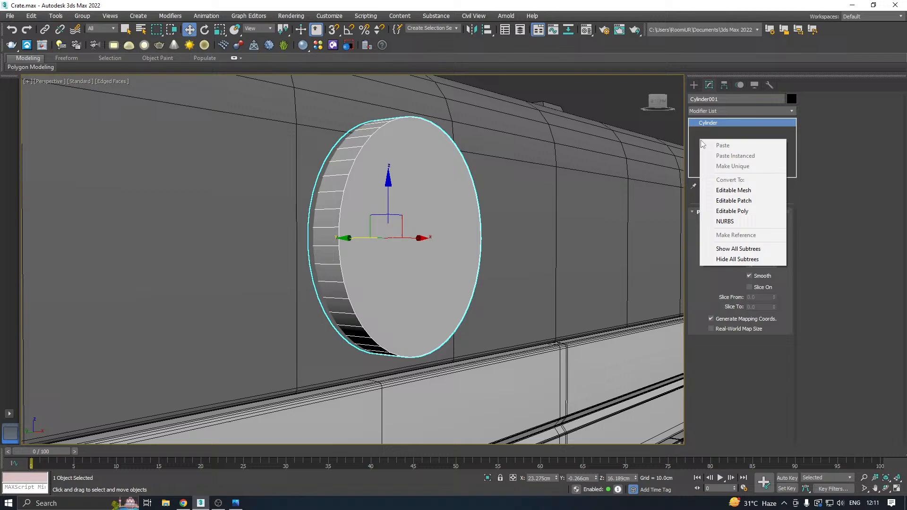
{"action": "left_click", "coordinate": [732, 211]}
Shift the disc about 0.3 cm along negative X to centre it above the front panel, and scale it uniformly to about 88%.
{"action": "scroll", "coordinate": [353, 220], "scroll_direction": "down", "scroll_amount": 4}
{"action": "middle_click_drag", "start_coordinate": [353, 220], "coordinate": [299, 224], "text": "alt"}
{"action": "scroll", "coordinate": [446, 218], "scroll_direction": "down", "scroll_amount": 5}
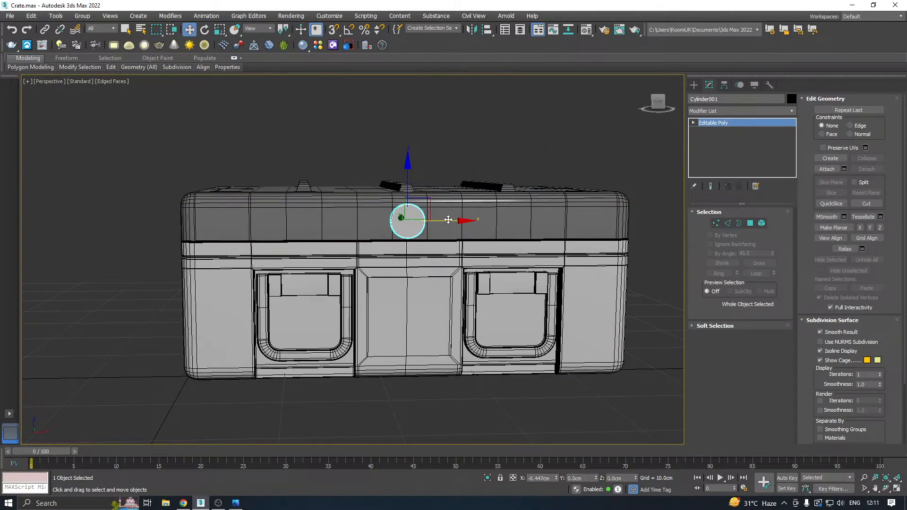
{"action": "scroll", "coordinate": [421, 216], "scroll_direction": "up", "scroll_amount": 3}
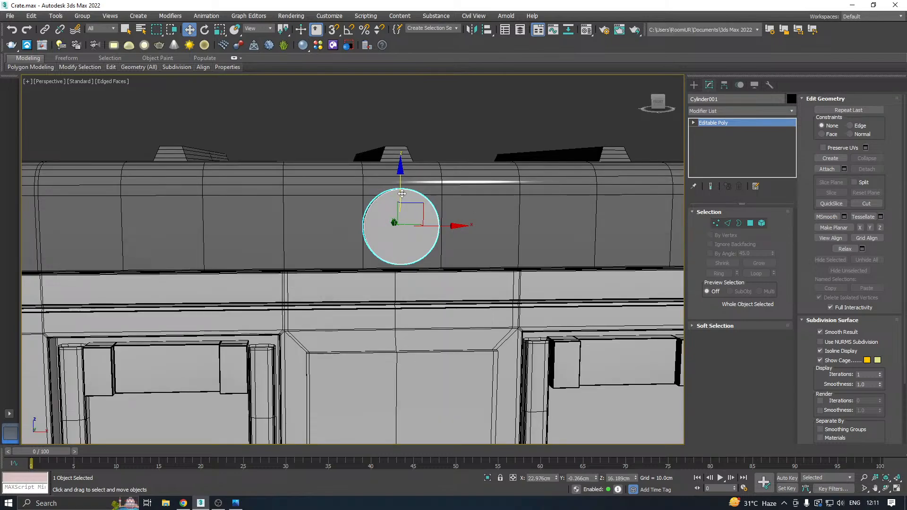
{"action": "middle_click_drag", "start_coordinate": [401, 194], "coordinate": [393, 229], "text": "alt"}
{"action": "key", "text": "r"}
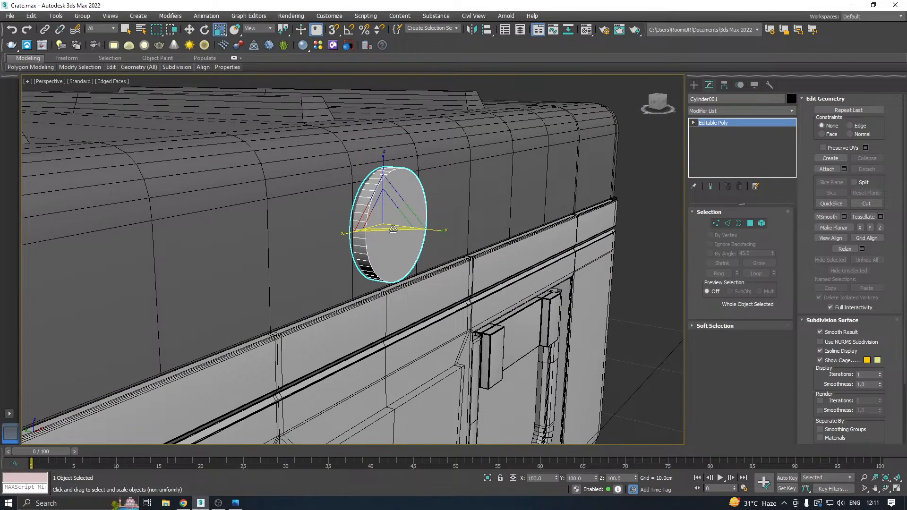
{"action": "left_click_drag", "start_coordinate": [388, 215], "coordinate": [384, 226]}
{"action": "scroll", "coordinate": [384, 225], "scroll_direction": "up", "scroll_amount": 4}
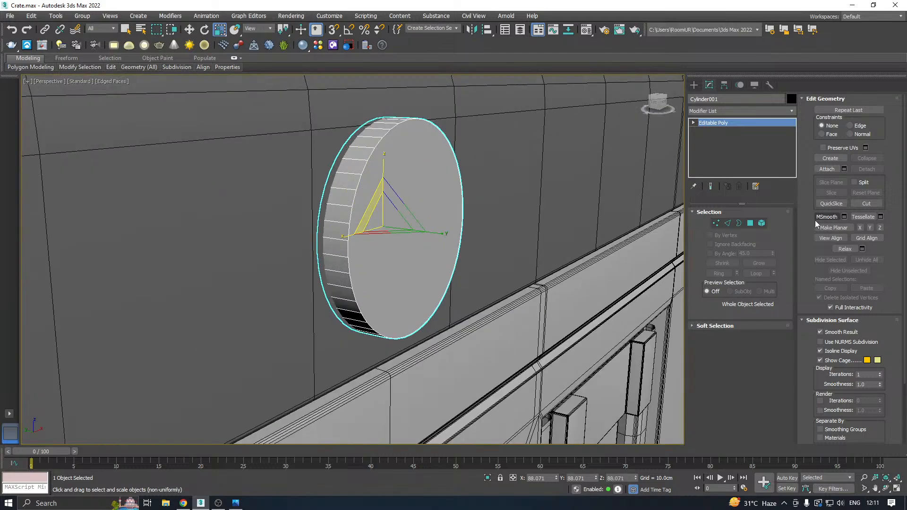
Chamfer the disc's front rim edges by 0.556 cm with 4 segments.
{"action": "left_click", "coordinate": [751, 224]}
{"action": "left_click", "coordinate": [447, 240]}
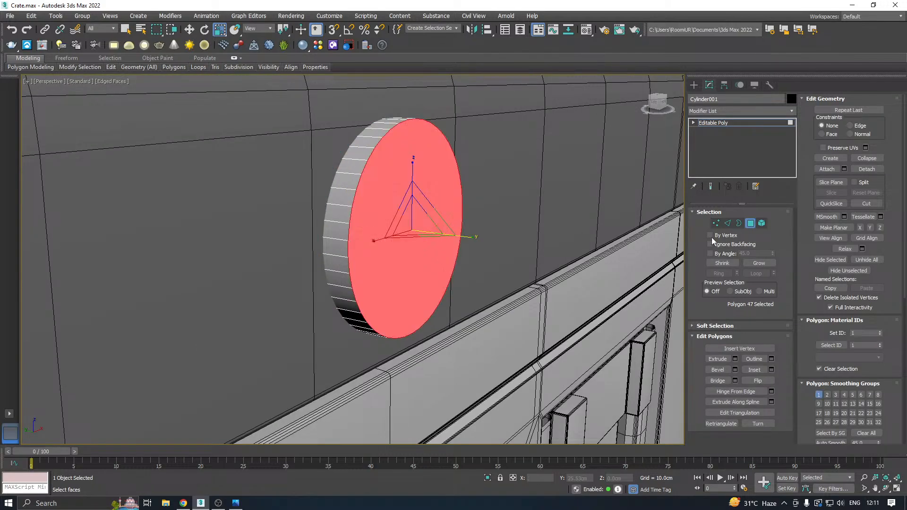
{"action": "left_click", "coordinate": [728, 223], "text": "ctrl"}
{"action": "key", "text": "w"}
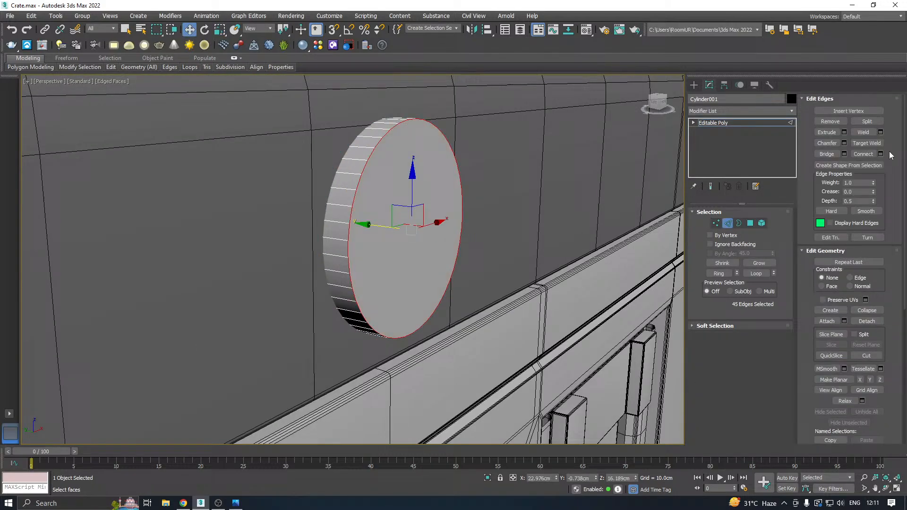
{"action": "left_click", "coordinate": [845, 142]}
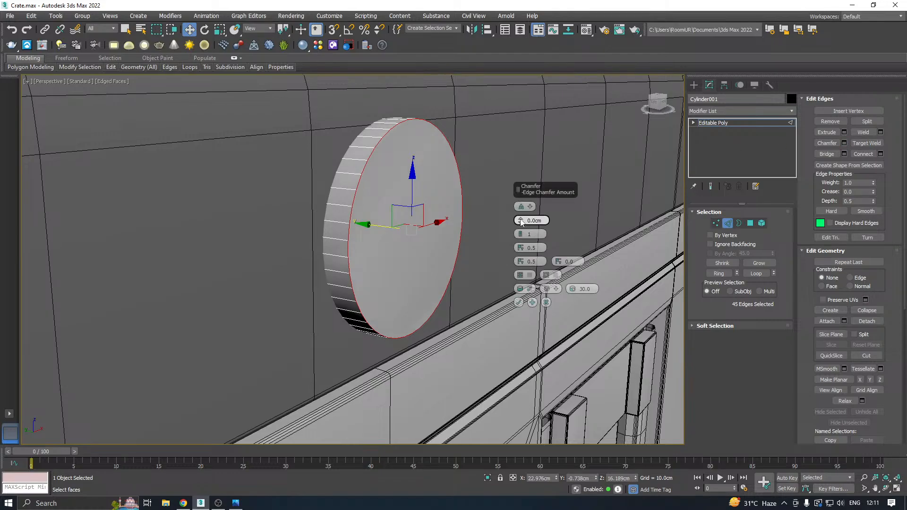
{"action": "left_click_drag", "start_coordinate": [521, 222], "coordinate": [515, 198]}
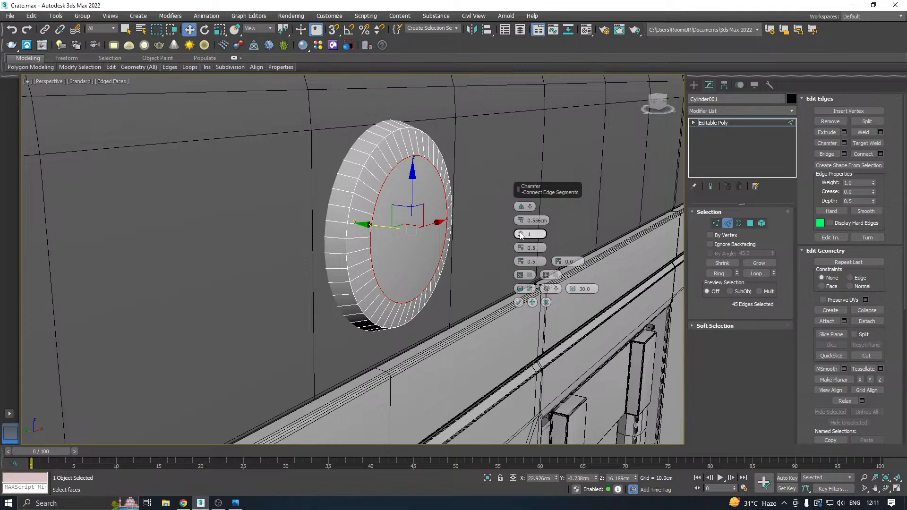
{"action": "left_click_drag", "start_coordinate": [521, 235], "coordinate": [521, 231]}
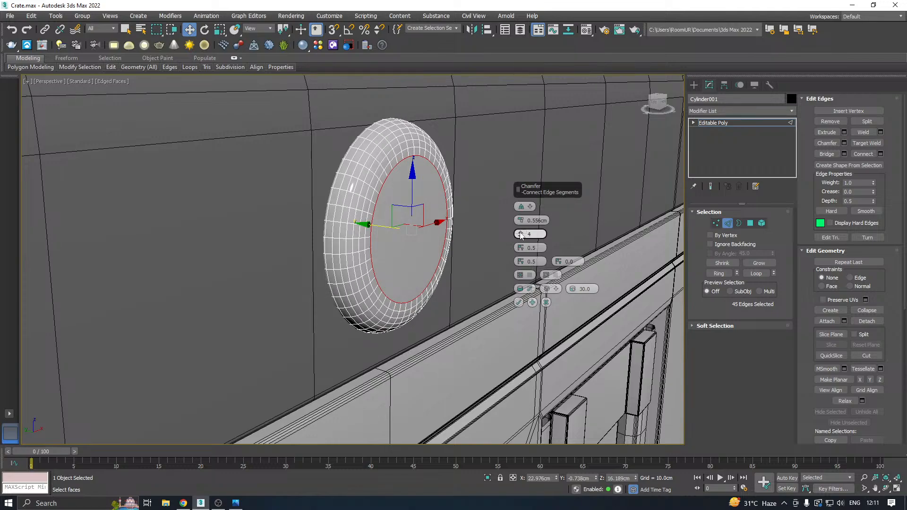
{"action": "left_click", "coordinate": [519, 303]}
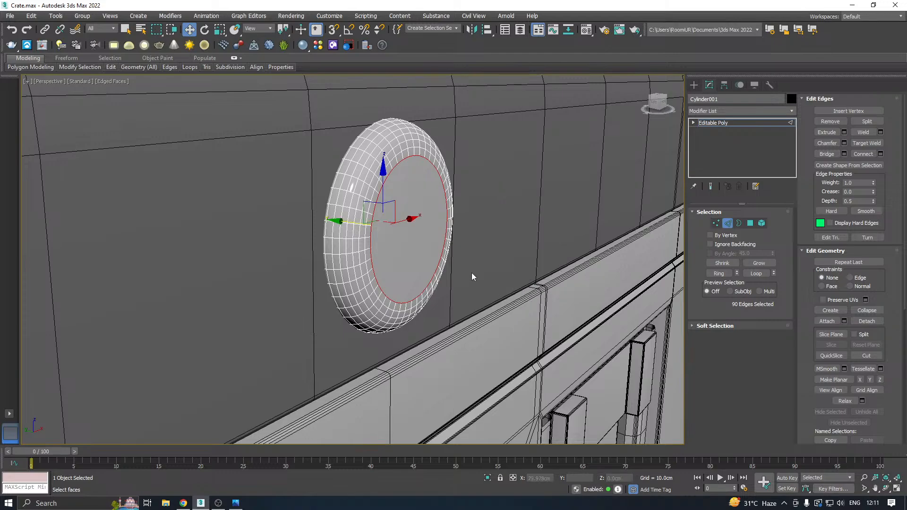
Extrude the edge loop around the disc's flat front face inward with a height of -0.088 cm.
{"action": "middle_click_drag", "start_coordinate": [415, 277], "coordinate": [576, 203], "text": "alt"}
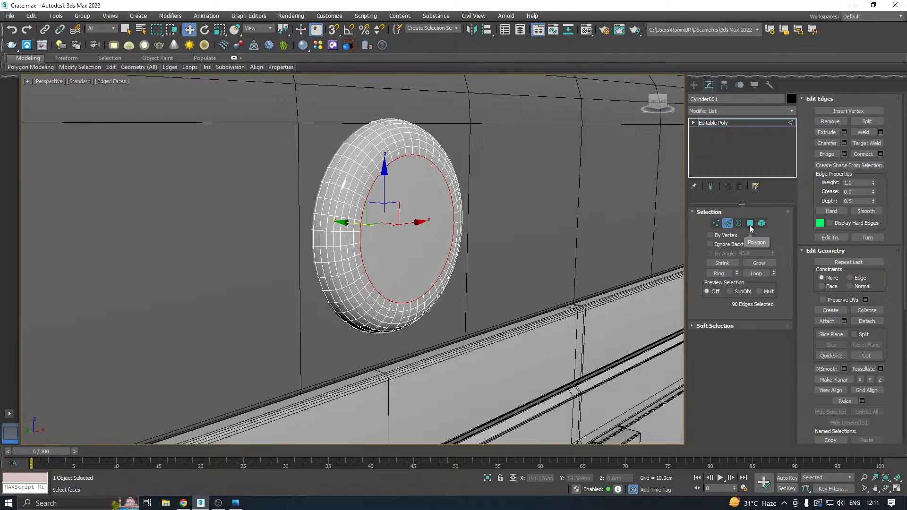
{"action": "left_click", "coordinate": [751, 226]}
{"action": "left_click", "coordinate": [437, 239]}
{"action": "left_click", "coordinate": [728, 224], "text": "ctrl"}
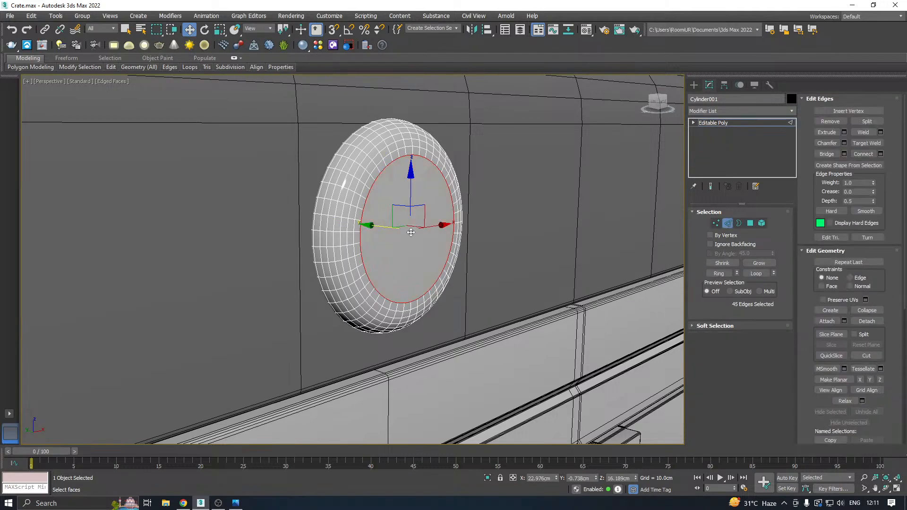
{"action": "scroll", "coordinate": [410, 231], "scroll_direction": "up", "scroll_amount": 3}
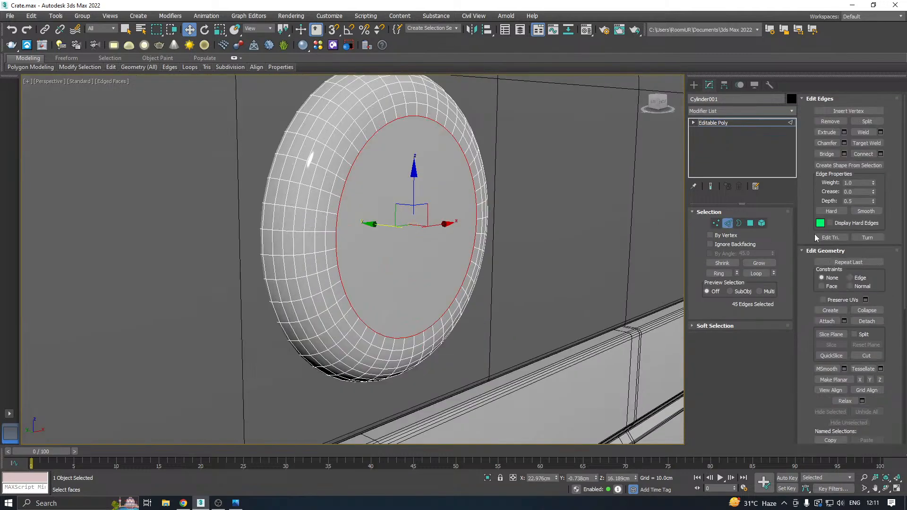
{"action": "left_click", "coordinate": [844, 132]}
{"action": "left_click_drag", "start_coordinate": [520, 208], "coordinate": [529, 245]}
{"action": "scroll", "coordinate": [403, 226], "scroll_direction": "up", "scroll_amount": 2}
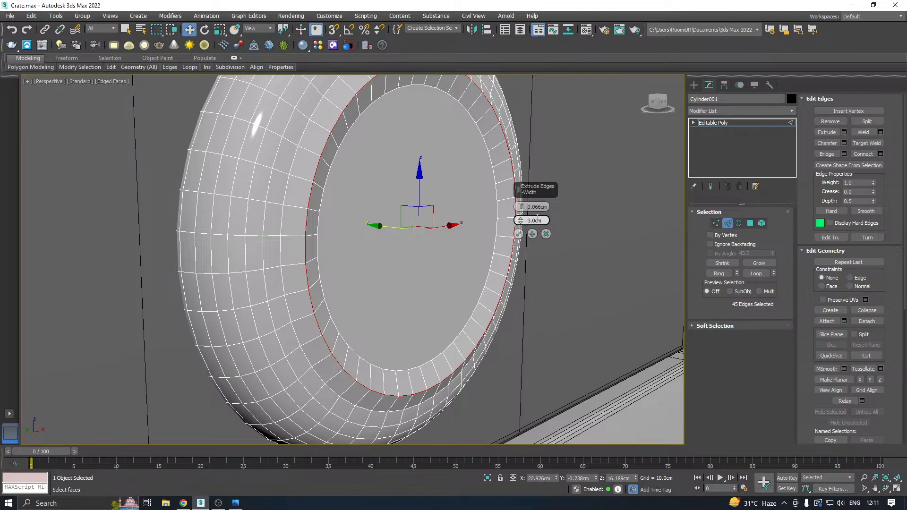
{"action": "scroll", "coordinate": [406, 267], "scroll_direction": "down", "scroll_amount": 2}
{"action": "mouse_move", "coordinate": [403, 247]}
{"action": "middle_mouse_down", "text": "alt"}
{"action": "mouse_move", "coordinate": [343, 252]}
{"action": "mouse_move", "coordinate": [405, 253]}
{"action": "mouse_move", "coordinate": [398, 232]}
{"action": "middle_mouse_up", "text": "alt"}
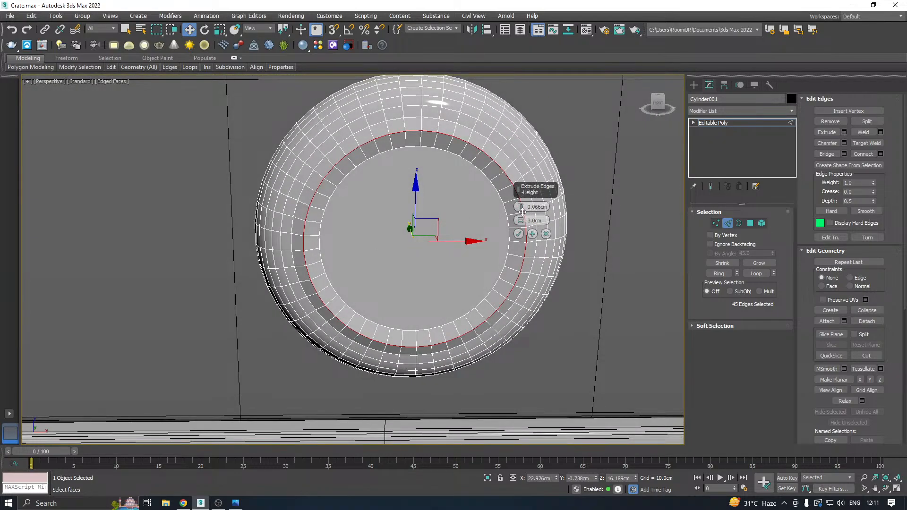
{"action": "left_click_drag", "start_coordinate": [522, 211], "coordinate": [507, 233]}
Set the edge extrusion's width to 0.047 cm and apply it to form a narrow groove.
{"action": "left_click_drag", "start_coordinate": [513, 294], "coordinate": [520, 224]}
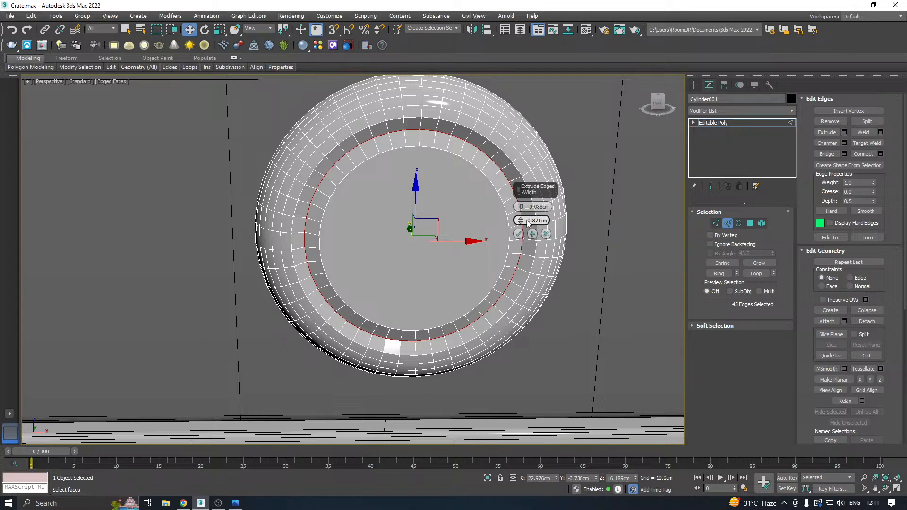
{"action": "right_click", "coordinate": [520, 220]}
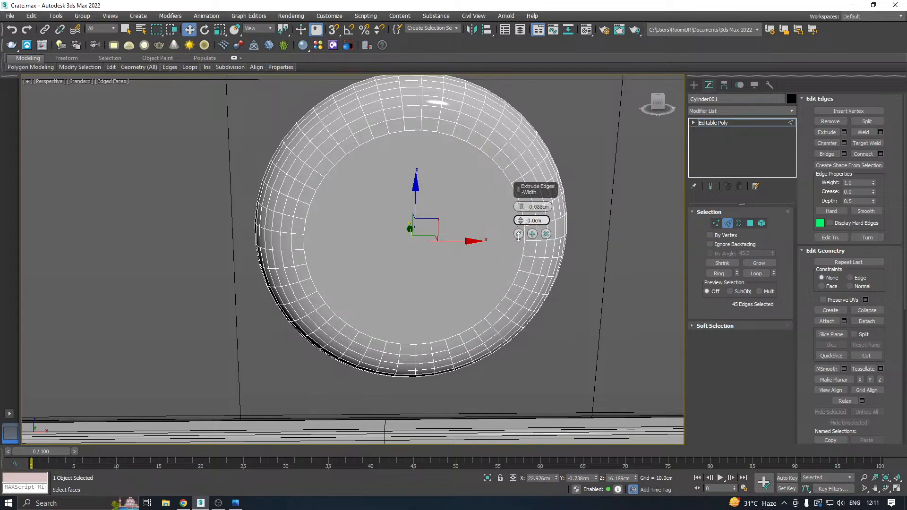
{"action": "left_click_drag", "start_coordinate": [520, 223], "coordinate": [520, 215]}
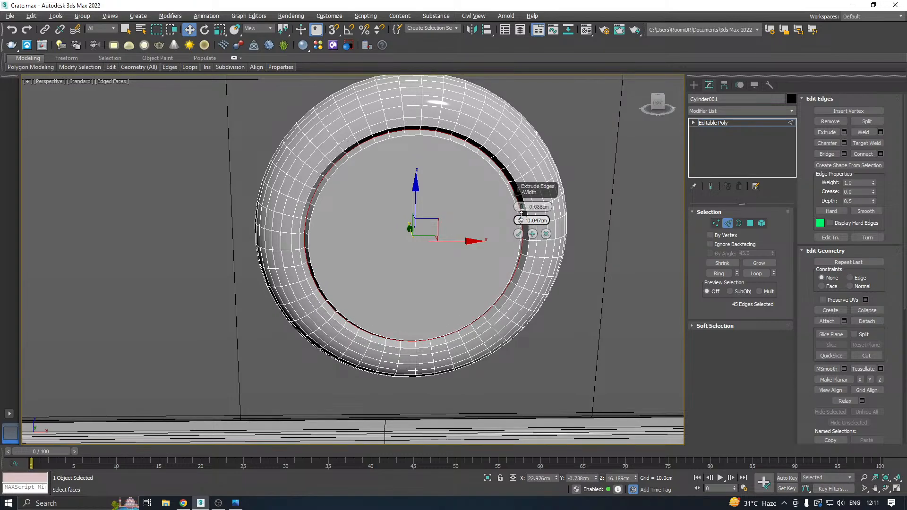
{"action": "left_click", "coordinate": [518, 234]}
Select the edge loop around the disc's flat front face and chamfer it by 0.024 cm with 4 segments.
{"action": "middle_click_drag", "start_coordinate": [519, 234], "coordinate": [550, 210], "text": "alt"}
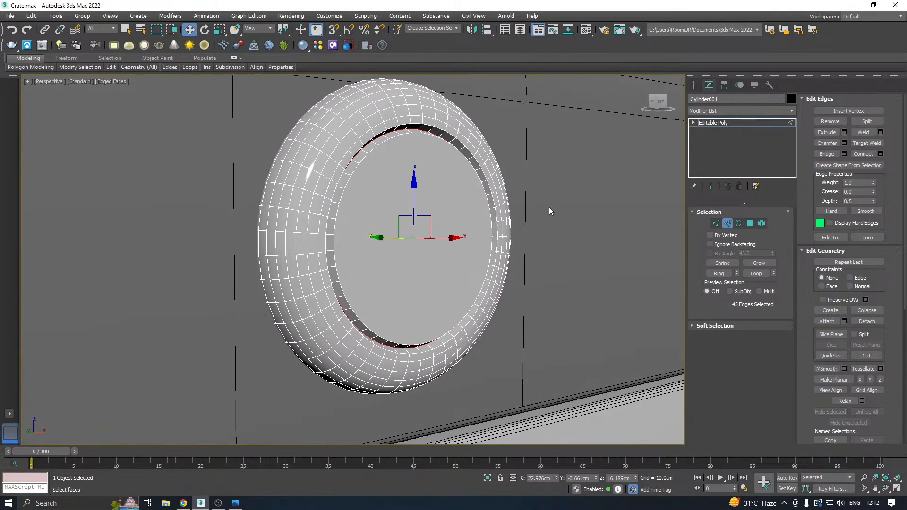
{"action": "left_click", "coordinate": [750, 223]}
{"action": "left_click", "coordinate": [728, 223]}
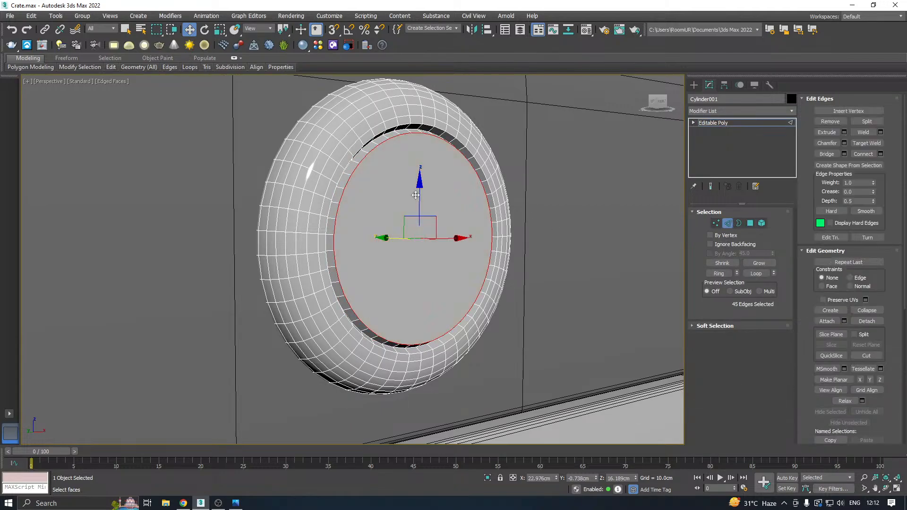
{"action": "scroll", "coordinate": [359, 192], "scroll_direction": "up", "scroll_amount": 2}
{"action": "left_click", "coordinate": [845, 143]}
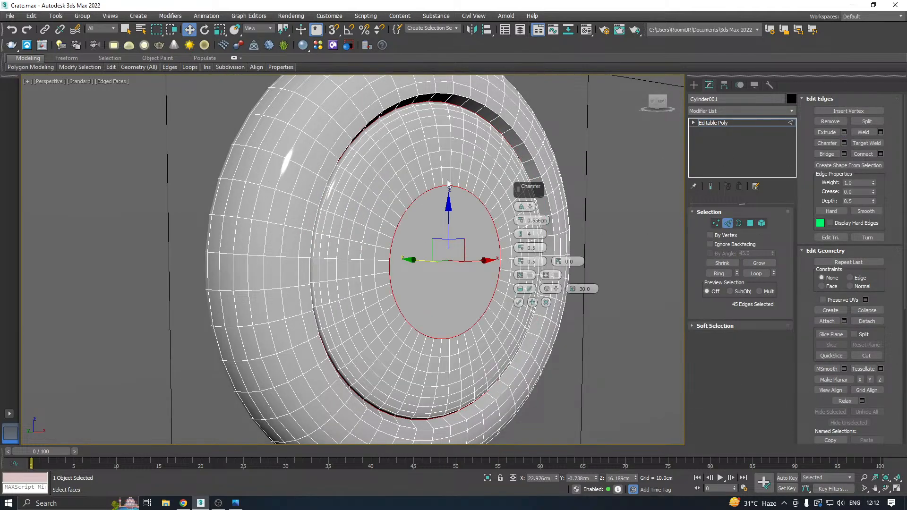
{"action": "left_click_drag", "start_coordinate": [523, 225], "coordinate": [520, 242]}
{"action": "left_click", "coordinate": [518, 303]}
Select the groove's two remaining edge loops, chamfer them by 0.024 cm with 4 segments, and leave edge editing.
{"action": "middle_click_drag", "start_coordinate": [518, 302], "coordinate": [305, 185], "text": "alt"}
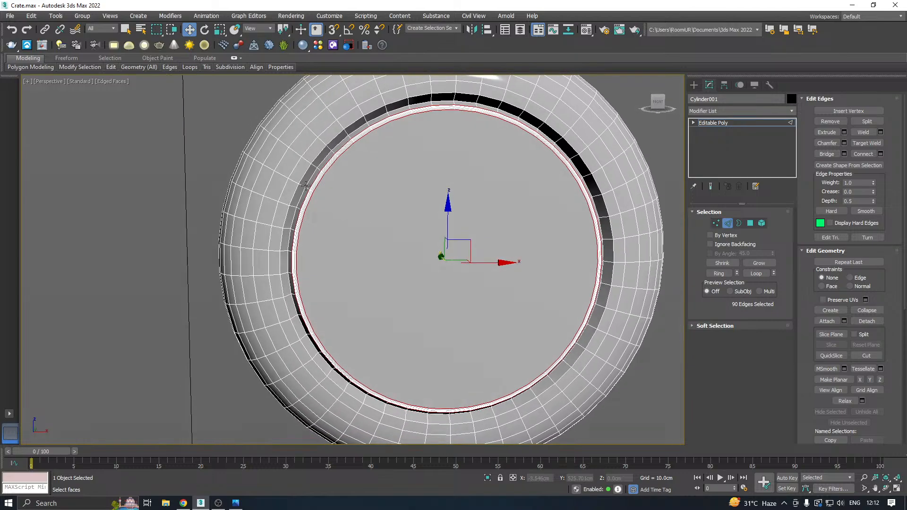
{"action": "scroll", "coordinate": [305, 185], "scroll_direction": "up", "scroll_amount": 3}
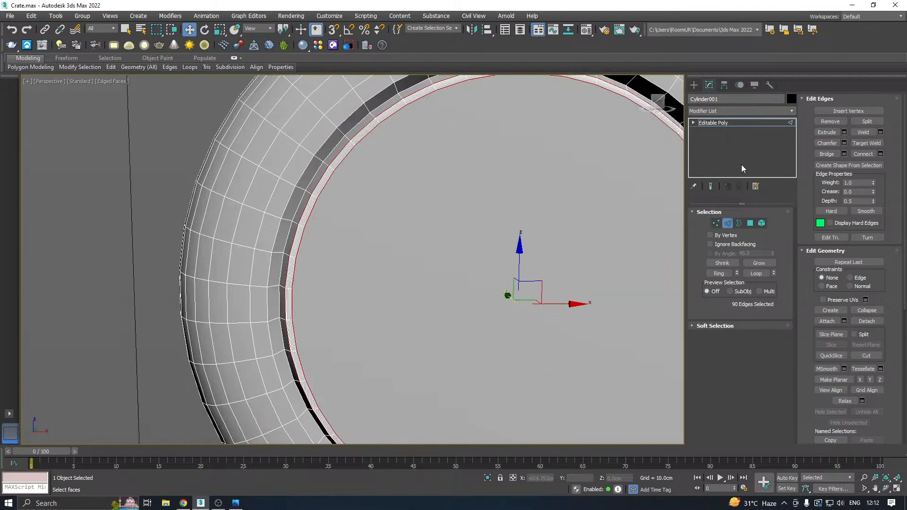
{"action": "double_click", "coordinate": [303, 200]}
{"action": "double_click", "coordinate": [290, 194], "text": "ctrl"}
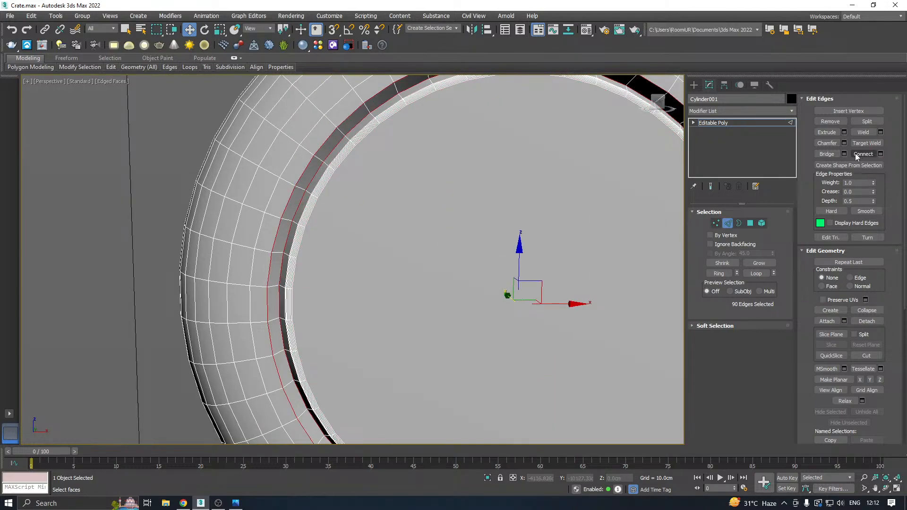
{"action": "left_click", "coordinate": [844, 142]}
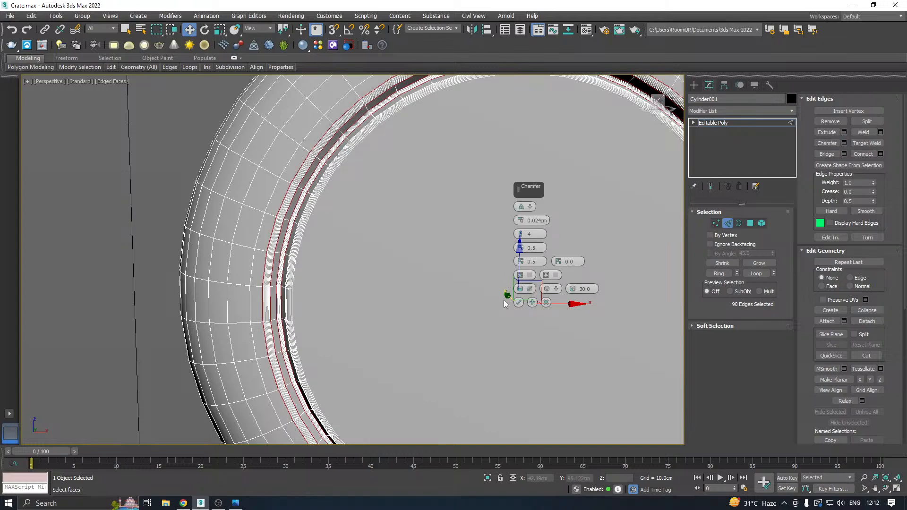
{"action": "left_click", "coordinate": [518, 303]}
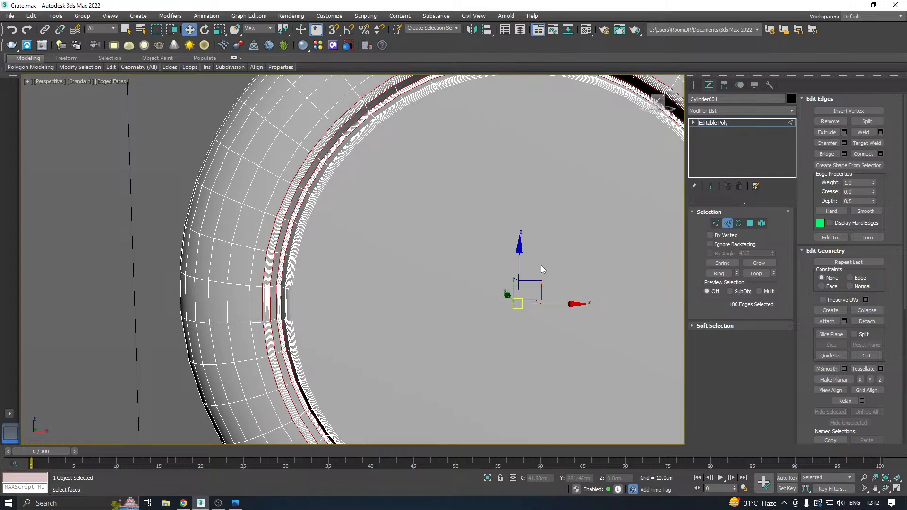
{"action": "left_click", "coordinate": [714, 124]}
Pull the disc out of the lid along negative Y to about -5.74 cm and isolate it.
{"action": "scroll", "coordinate": [365, 188], "scroll_direction": "down", "scroll_amount": 6}
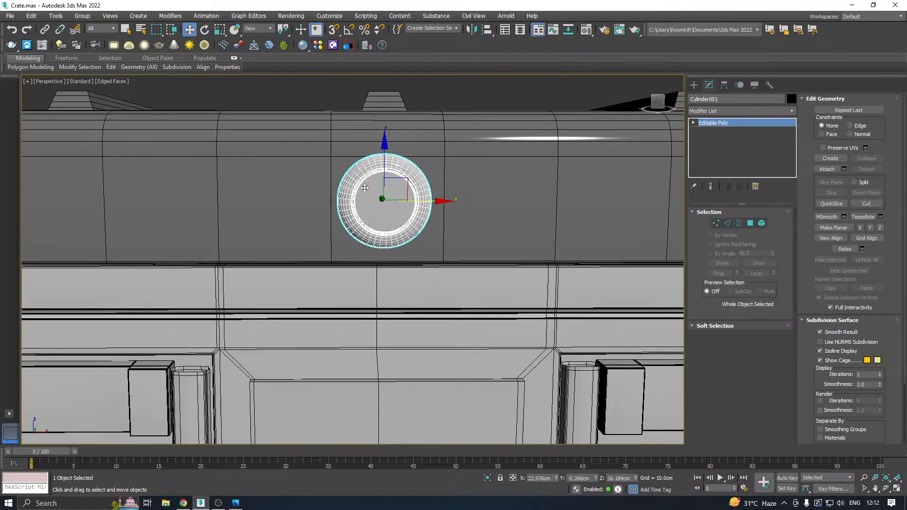
{"action": "mouse_move", "coordinate": [364, 188]}
{"action": "middle_mouse_down", "text": "alt"}
{"action": "mouse_move", "coordinate": [450, 194]}
{"action": "mouse_move", "coordinate": [359, 189]}
{"action": "middle_mouse_up", "text": "alt"}
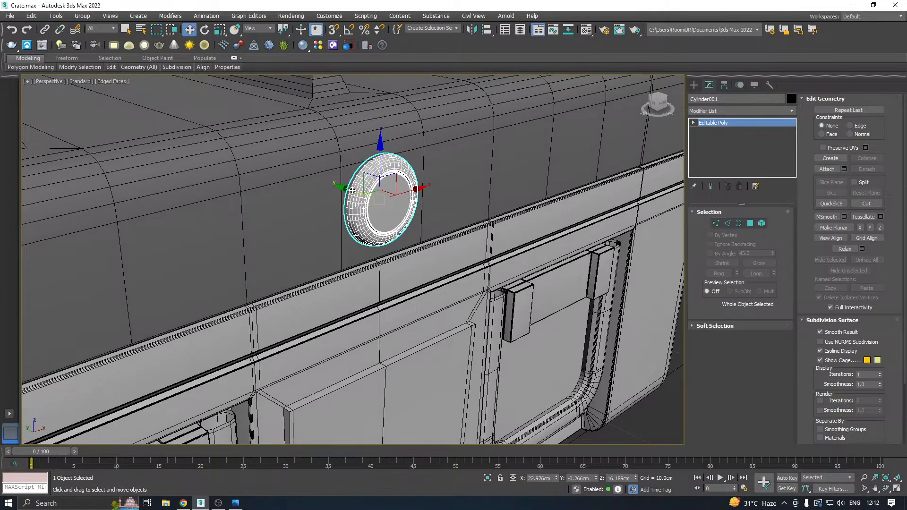
{"action": "left_click_drag", "start_coordinate": [352, 190], "coordinate": [494, 229]}
{"action": "left_click", "coordinate": [487, 477]}
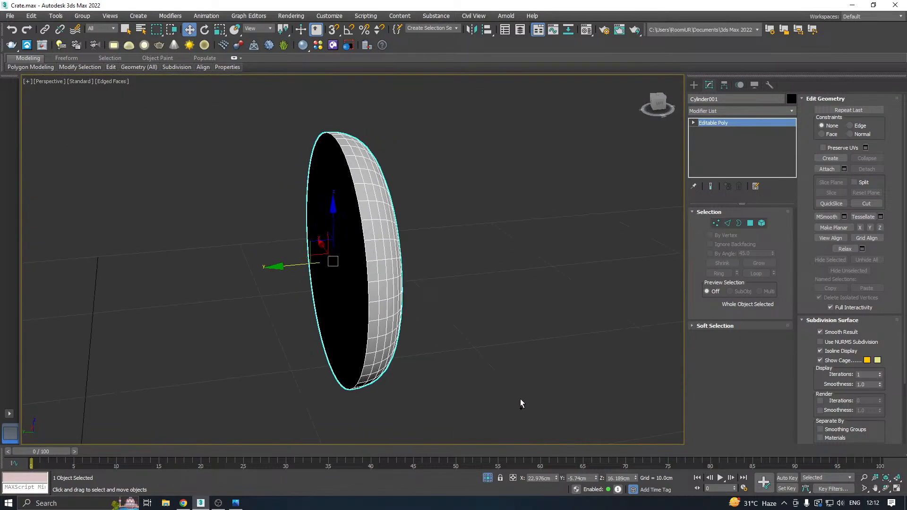
Chamfer the edge loop around the disc's flat back face with the settings carried over from the last chamfer.
{"action": "left_click", "coordinate": [750, 223]}
{"action": "left_click", "coordinate": [348, 223]}
{"action": "middle_click_drag", "start_coordinate": [348, 223], "coordinate": [399, 220], "text": "alt"}
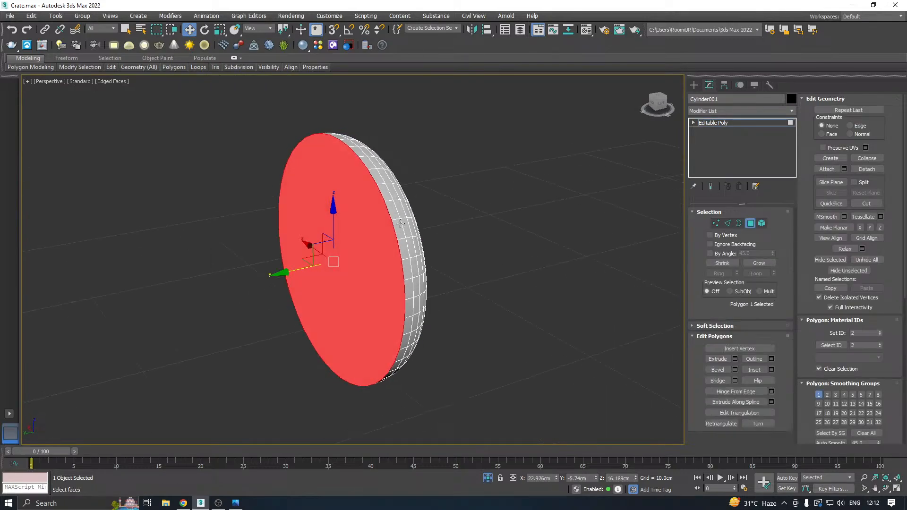
{"action": "left_click", "coordinate": [728, 223], "text": "ctrl"}
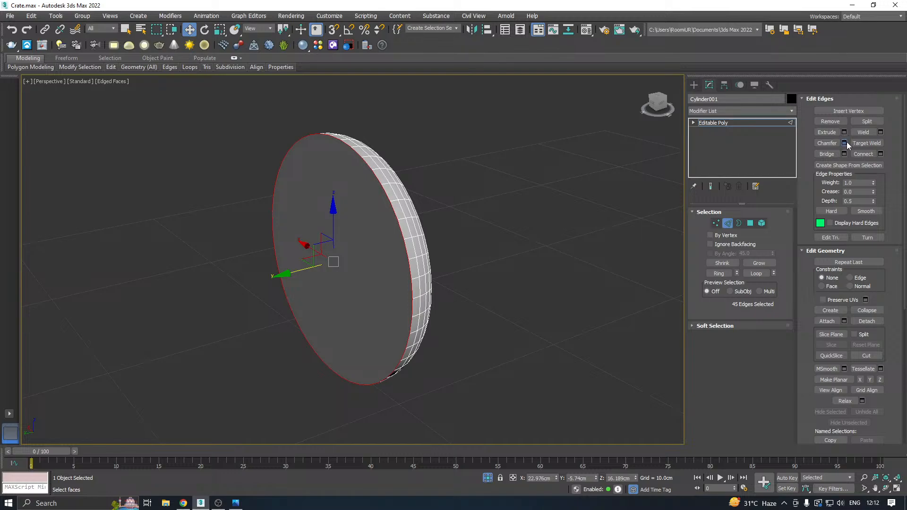
{"action": "left_click", "coordinate": [845, 142]}
{"action": "left_click", "coordinate": [518, 302]}
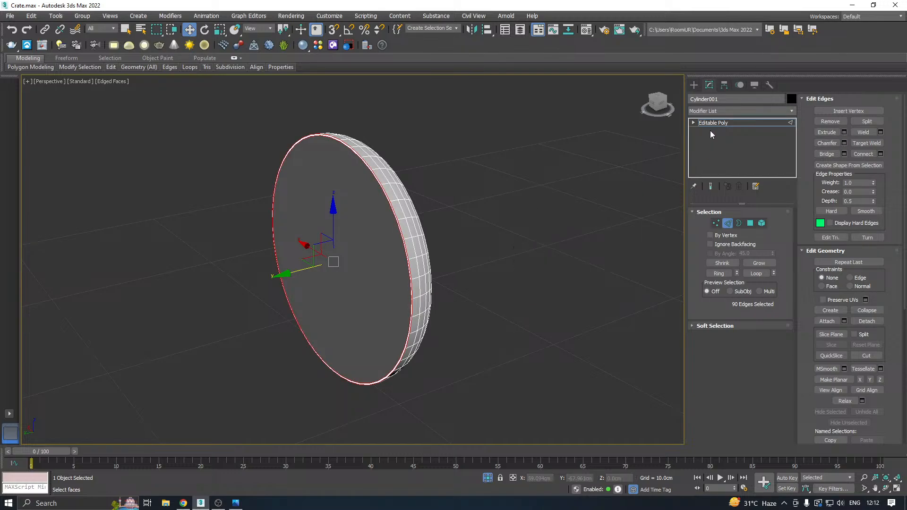
{"action": "left_click", "coordinate": [708, 124]}
End isolation and move the disc back against the lid's front, to about -0.309 cm on Y.
{"action": "left_click", "coordinate": [487, 479]}
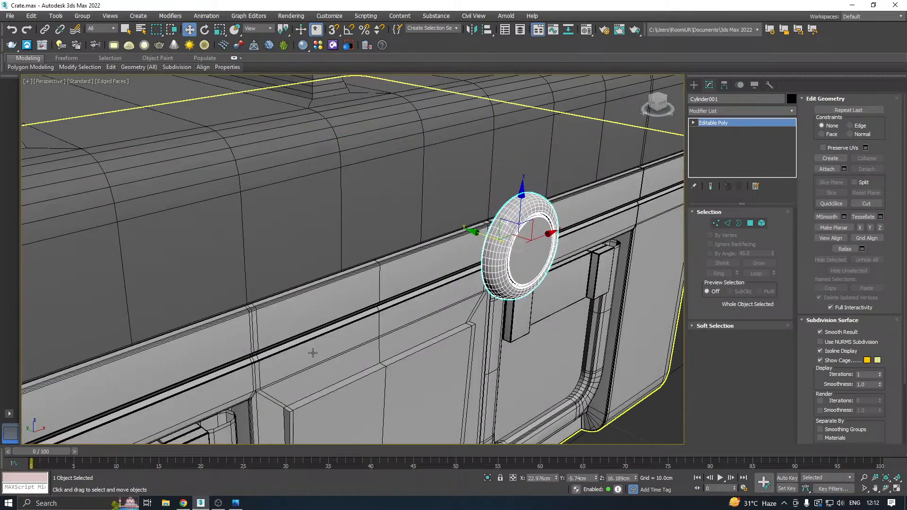
{"action": "left_click_drag", "start_coordinate": [402, 219], "coordinate": [383, 197]}
{"action": "scroll", "coordinate": [360, 192], "scroll_direction": "up", "scroll_amount": 5}
{"action": "scroll", "coordinate": [418, 209], "scroll_direction": "down", "scroll_amount": 5}
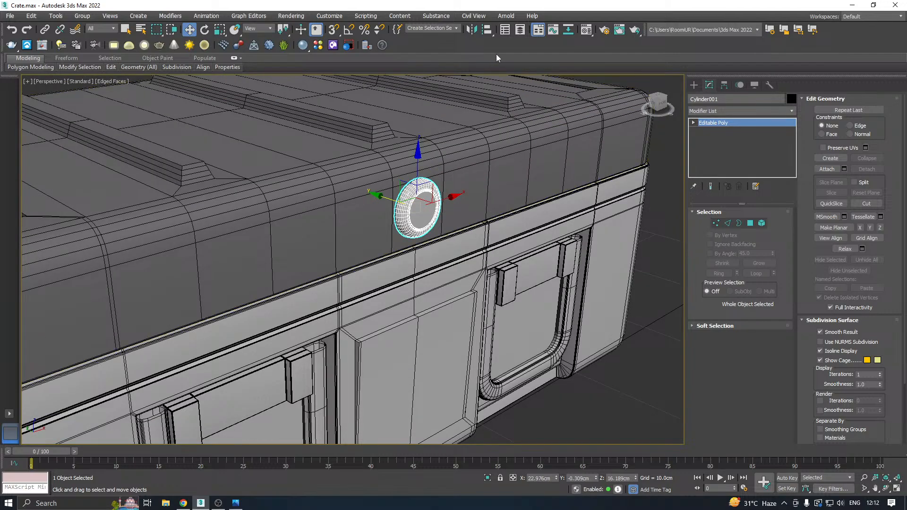
Assign the dark 02 - Default material to the disc.
{"action": "left_click", "coordinate": [587, 31]}
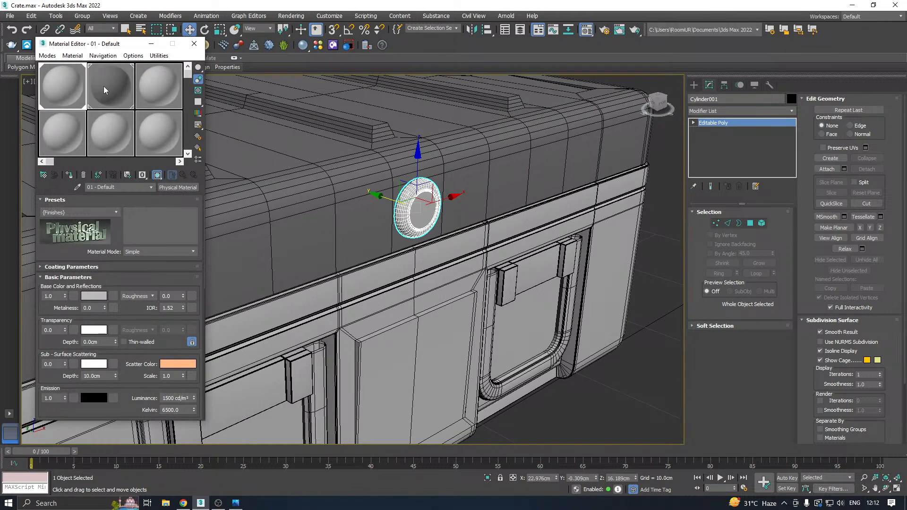
{"action": "left_click", "coordinate": [105, 89]}
{"action": "left_click", "coordinate": [69, 175]}
{"action": "left_click", "coordinate": [194, 43]}
Try to attach the disc to the lid's Editable Poly using Match Material IDs to Material.
{"action": "left_click", "coordinate": [271, 169]}
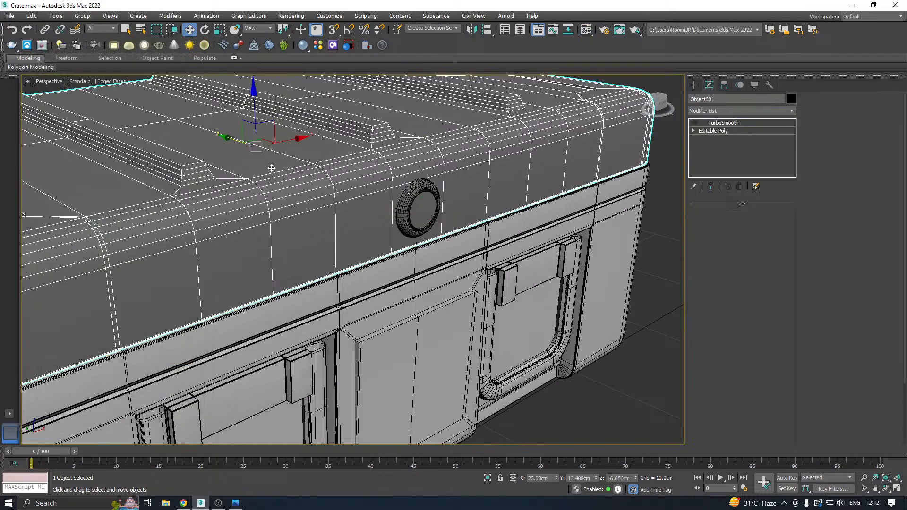
{"action": "left_click", "coordinate": [714, 131]}
{"action": "left_click", "coordinate": [838, 169]}
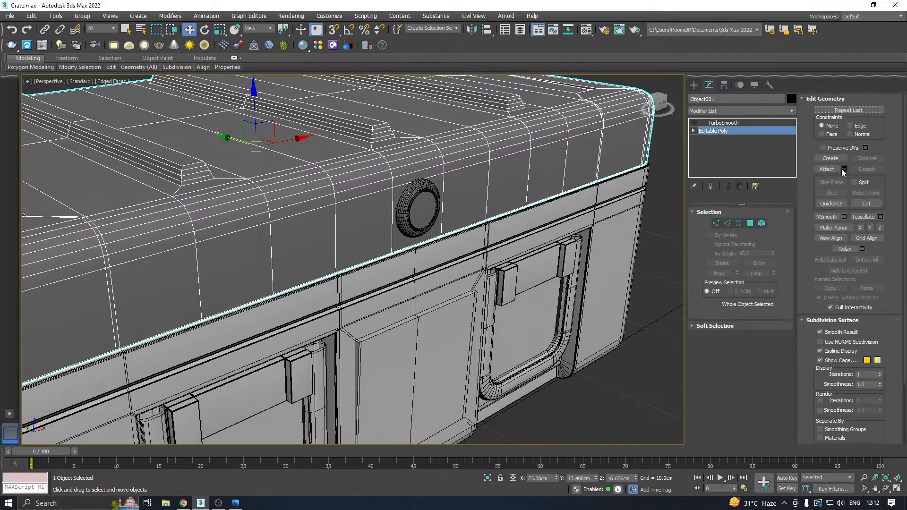
{"action": "left_click", "coordinate": [417, 210]}
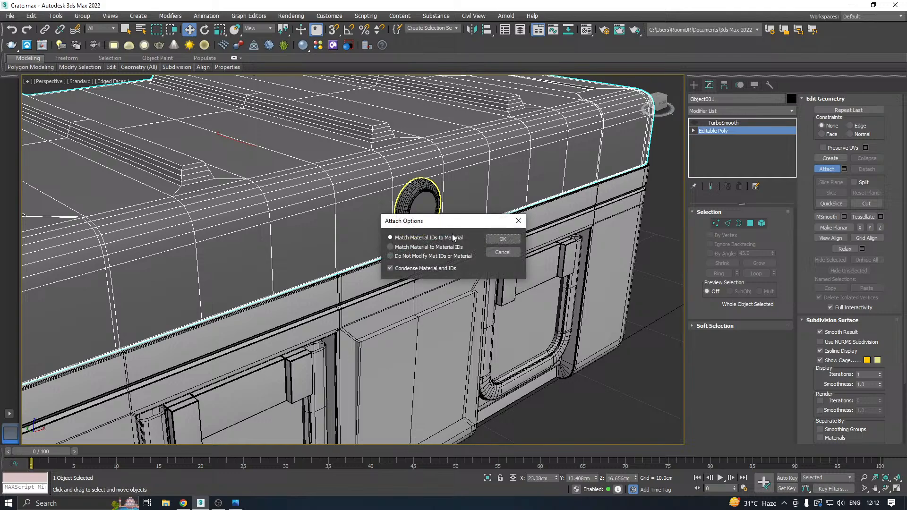
{"action": "left_click", "coordinate": [502, 239]}
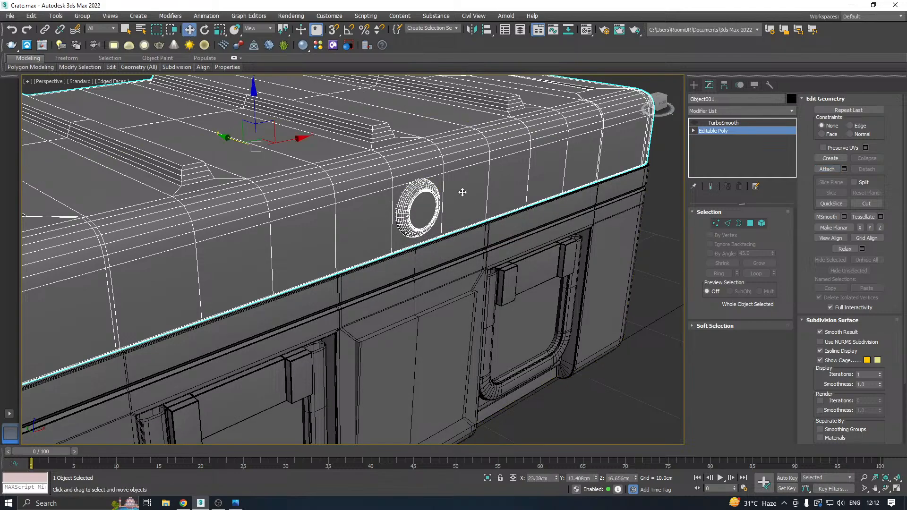
{"action": "scroll", "coordinate": [535, 151], "scroll_direction": "down", "scroll_amount": 5}
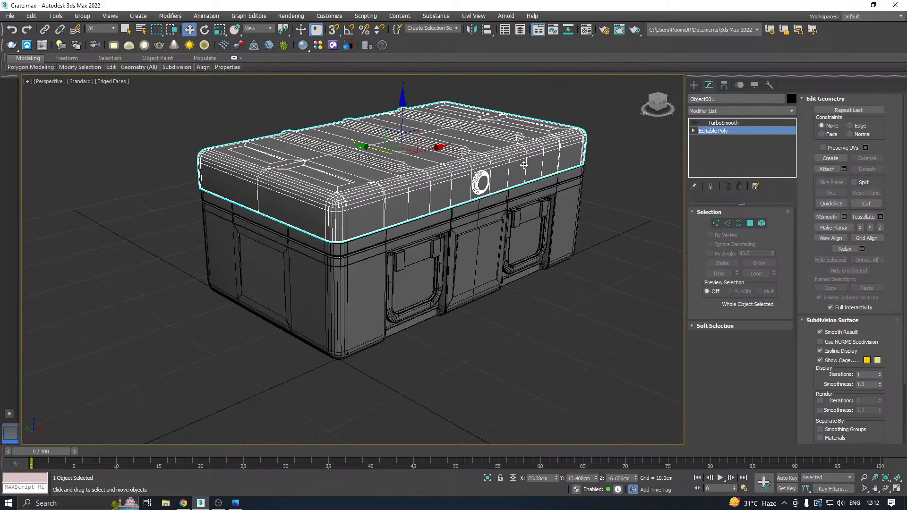
{"action": "left_click", "coordinate": [481, 183]}
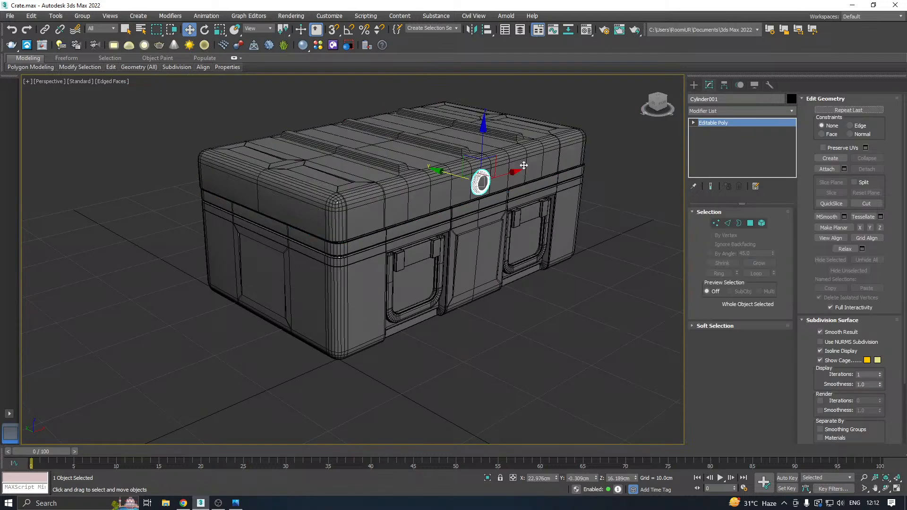
Assign the light 01 - Default material to the crate's lower body.
{"action": "left_click", "coordinate": [482, 247]}
{"action": "left_click", "coordinate": [585, 31]}
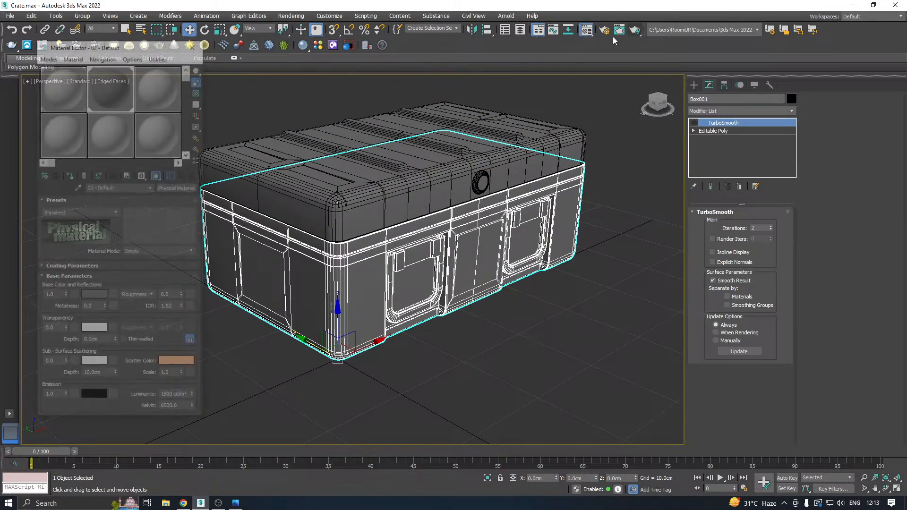
{"action": "left_click", "coordinate": [72, 175]}
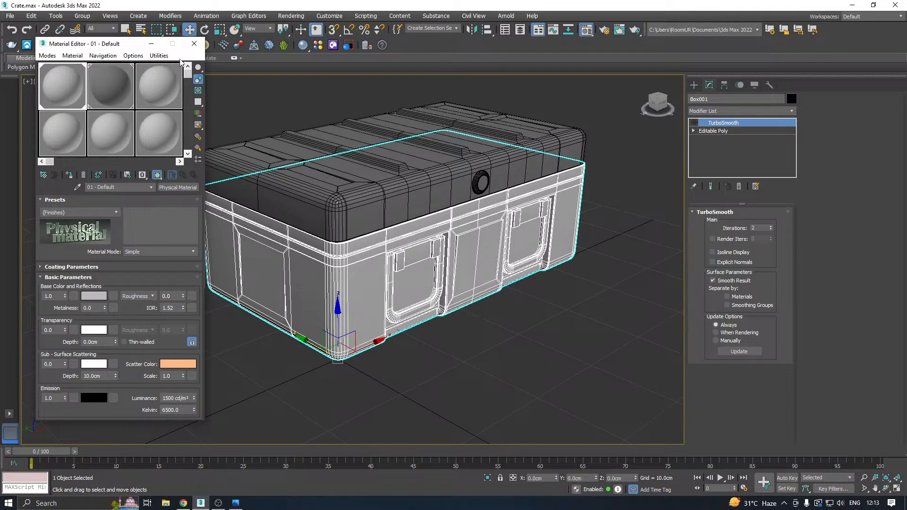
{"action": "left_click", "coordinate": [194, 43]}
Attach the disc to the lid at the lid's Editable Poly level and leave the Attach command.
{"action": "left_click", "coordinate": [600, 243]}
{"action": "scroll", "coordinate": [463, 172], "scroll_direction": "up", "scroll_amount": 6}
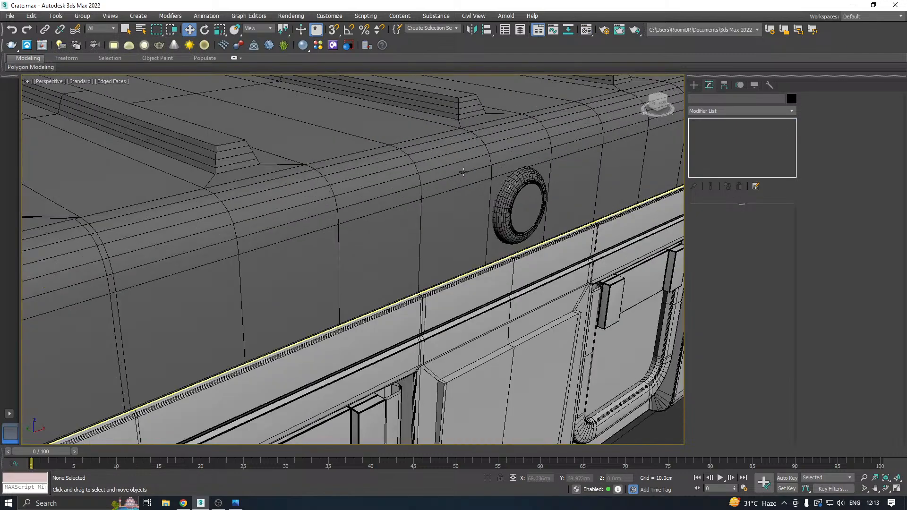
{"action": "left_click", "coordinate": [499, 206]}
{"action": "left_click", "coordinate": [430, 209]}
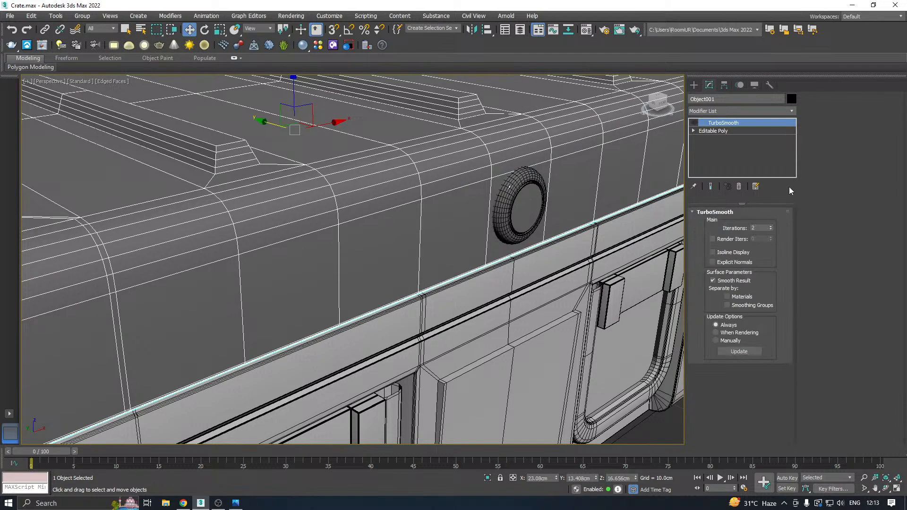
{"action": "left_click", "coordinate": [727, 132]}
{"action": "left_click", "coordinate": [821, 170]}
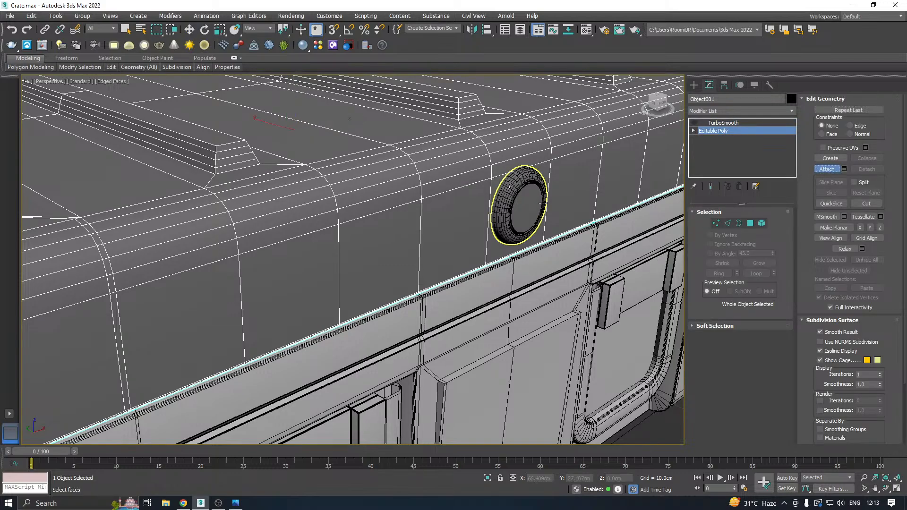
{"action": "left_click", "coordinate": [544, 206]}
{"action": "left_click", "coordinate": [504, 242]}
{"action": "scroll", "coordinate": [463, 198], "scroll_direction": "down", "scroll_amount": 6}
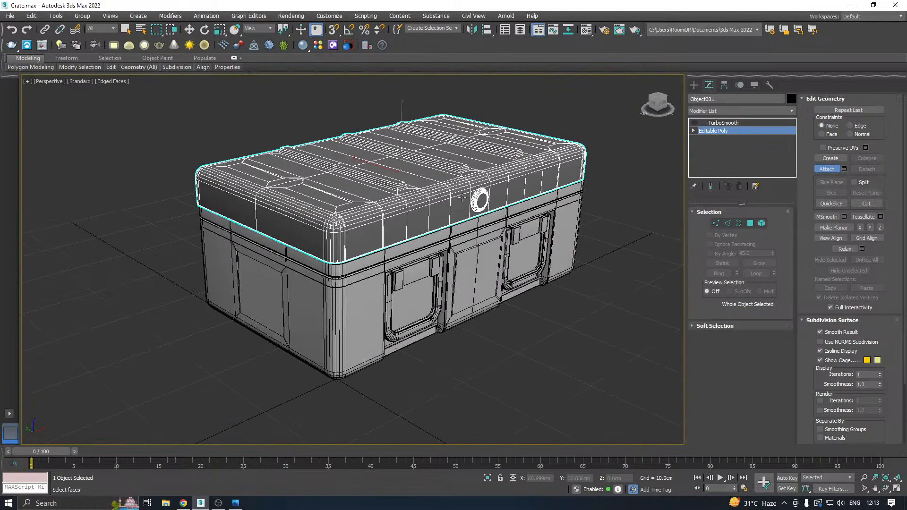
{"action": "right_click", "coordinate": [540, 198]}
Check the emblem's placement on the lid from the front view, then return to the perspective view.
{"action": "middle_click_drag", "start_coordinate": [540, 198], "coordinate": [446, 202], "text": "alt"}
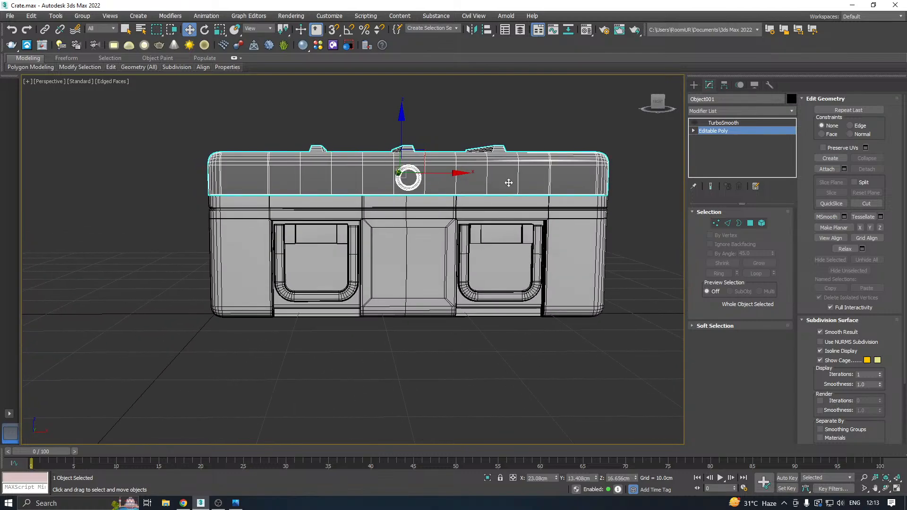
{"action": "key", "text": "f"}
{"action": "scroll", "coordinate": [413, 199], "scroll_direction": "down", "scroll_amount": 3}
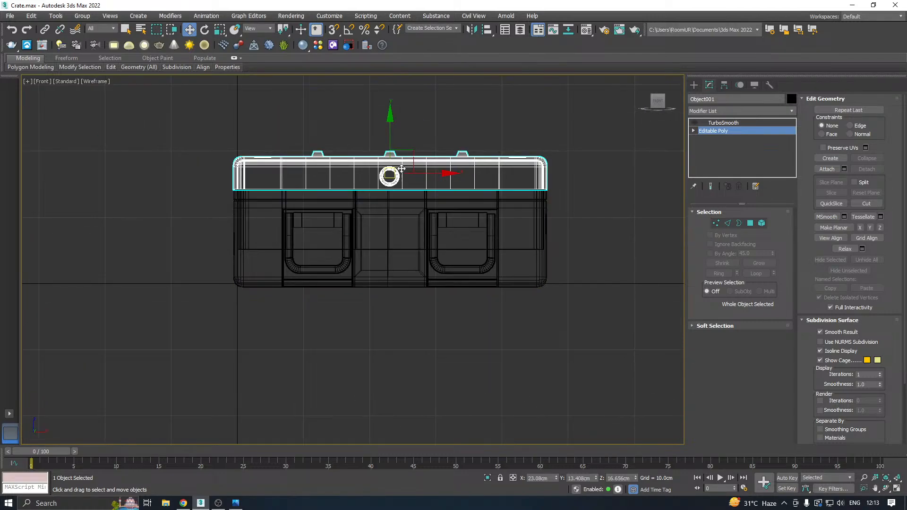
{"action": "key", "text": "p"}
{"action": "middle_click_drag", "start_coordinate": [417, 191], "coordinate": [534, 279], "text": "alt"}
Clear the selection and save a copy of the scene as Crate21.max in the Work folder.
{"action": "left_click", "coordinate": [567, 277]}
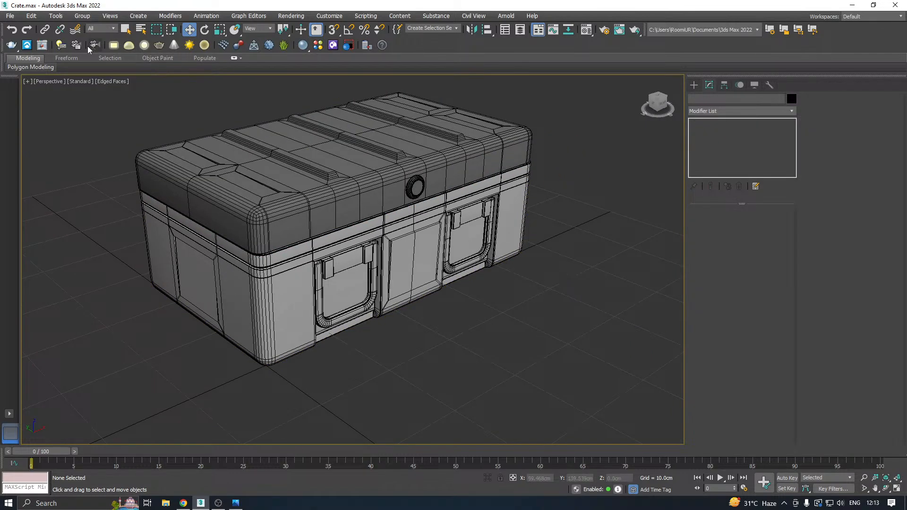
{"action": "left_click", "coordinate": [9, 17]}
{"action": "left_click", "coordinate": [45, 120]}
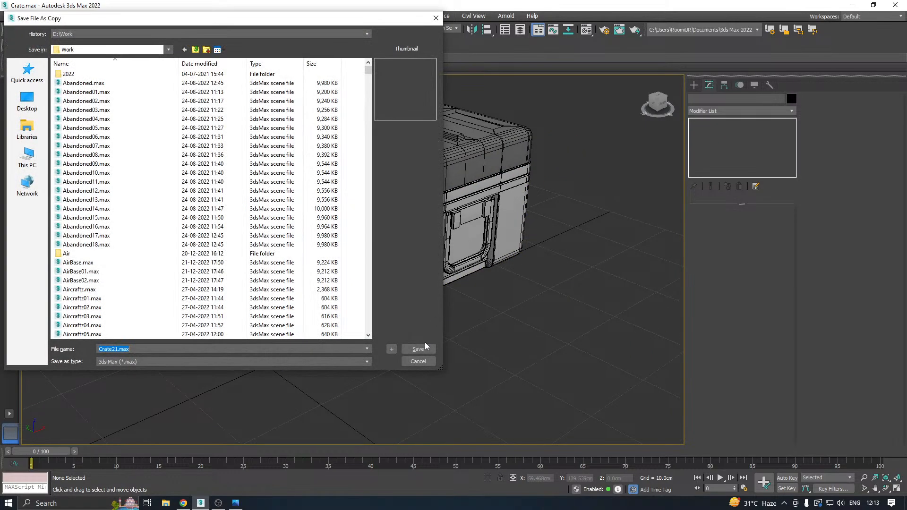
{"action": "left_click", "coordinate": [424, 349]}
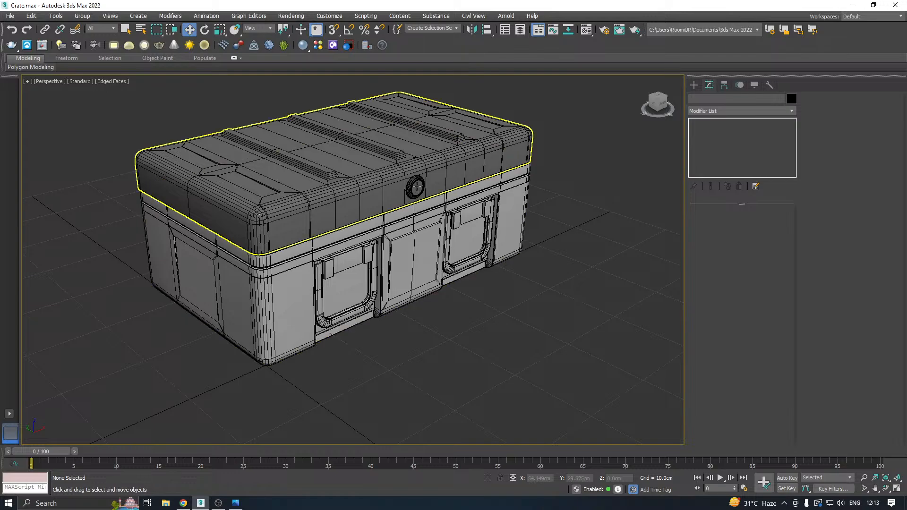
Select the lid with its attached round emblem and go to its Editable Poly level.
{"action": "scroll", "coordinate": [413, 187], "scroll_direction": "up", "scroll_amount": 5}
{"action": "scroll", "coordinate": [407, 187], "scroll_direction": "up", "scroll_amount": 6}
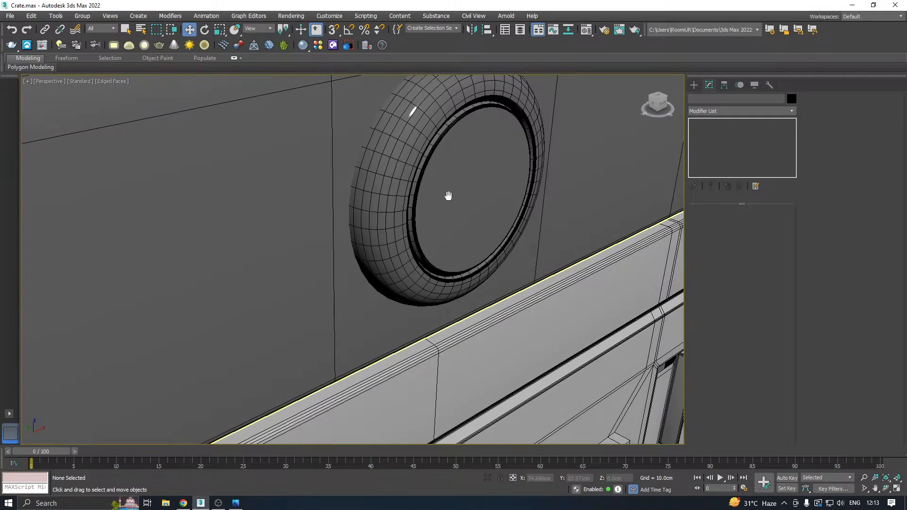
{"action": "middle_click_drag", "start_coordinate": [424, 224], "coordinate": [395, 208], "text": "alt"}
{"action": "scroll", "coordinate": [398, 201], "scroll_direction": "down", "scroll_amount": 5}
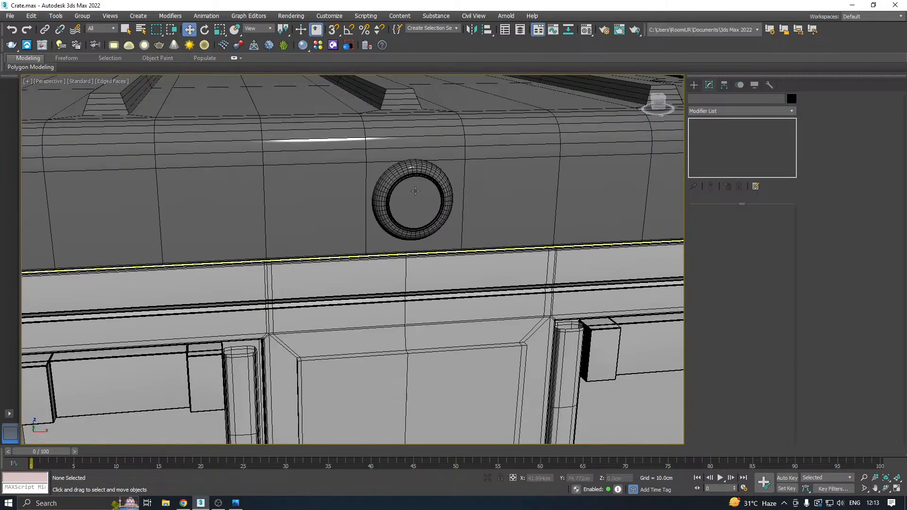
{"action": "scroll", "coordinate": [400, 195], "scroll_direction": "up", "scroll_amount": 5}
{"action": "left_click", "coordinate": [400, 194]}
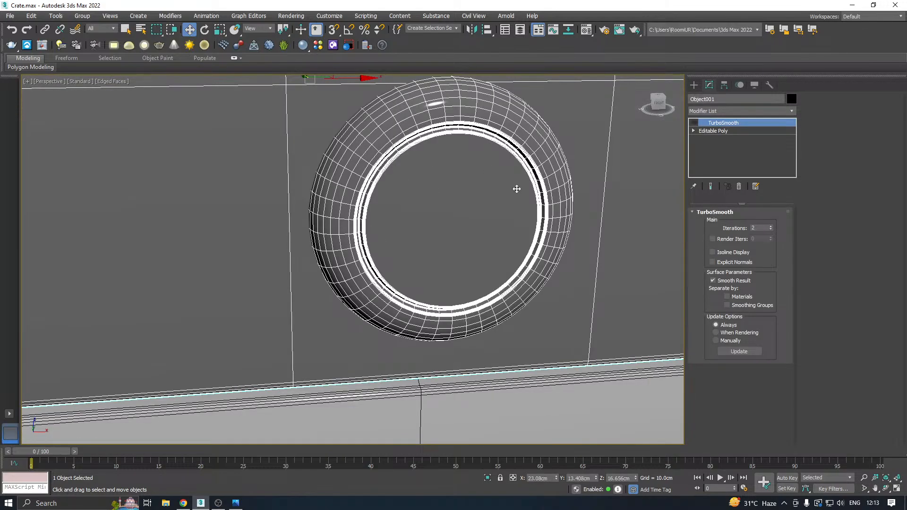
{"action": "scroll", "coordinate": [414, 192], "scroll_direction": "down", "scroll_amount": 5}
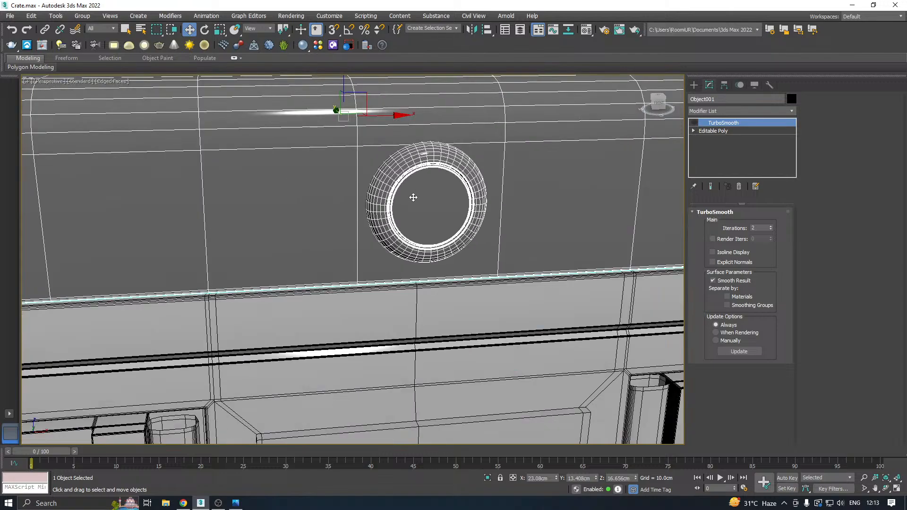
{"action": "middle_click_drag", "start_coordinate": [464, 210], "coordinate": [408, 208], "text": "alt"}
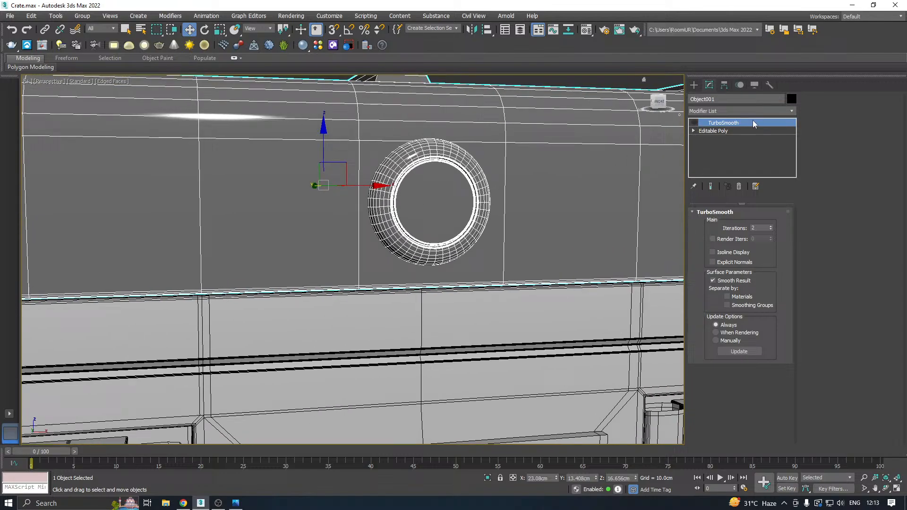
{"action": "left_click", "coordinate": [726, 131]}
{"action": "scroll", "coordinate": [411, 180], "scroll_direction": "up", "scroll_amount": 6}
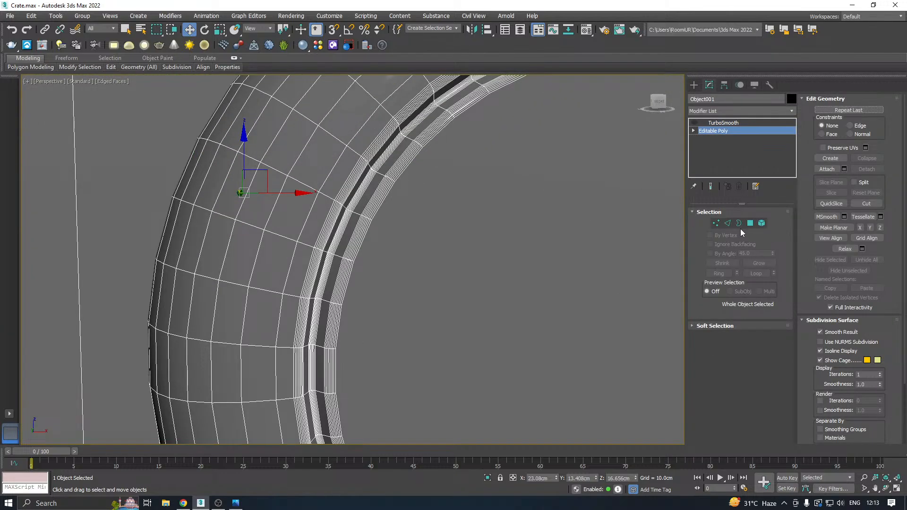
Try to select the emblem groove's polygon ring by converting an edge loop inside it to polygons and growing the selection.
{"action": "left_click", "coordinate": [728, 223]}
{"action": "scroll", "coordinate": [316, 237], "scroll_direction": "up", "scroll_amount": 6}
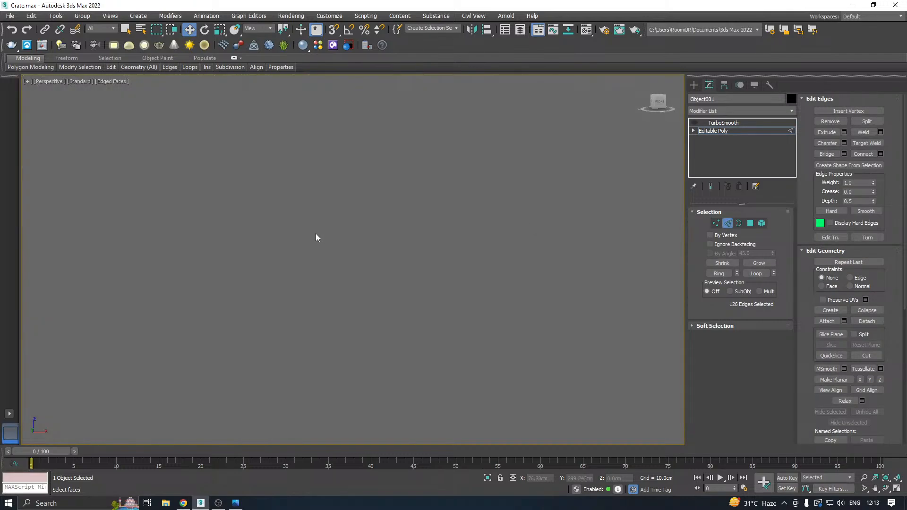
{"action": "scroll", "coordinate": [316, 238], "scroll_direction": "down", "scroll_amount": 3}
{"action": "double_click", "coordinate": [313, 232]}
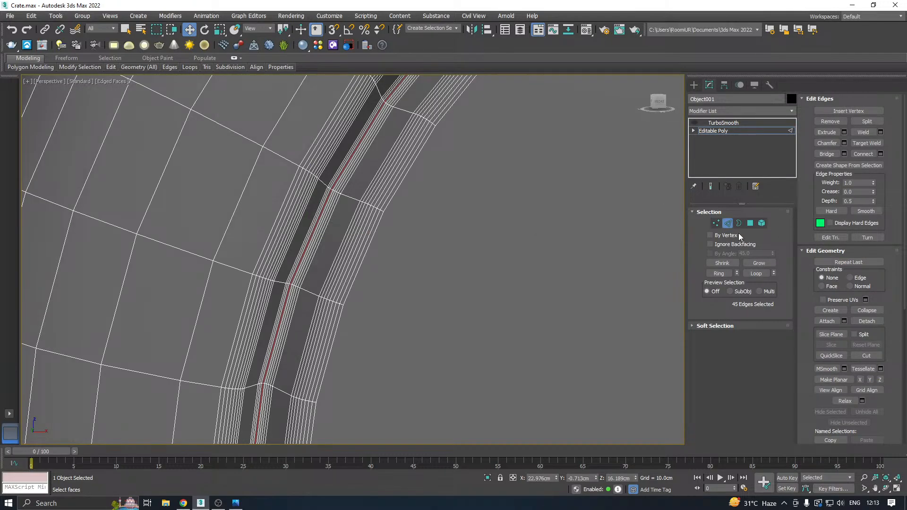
{"action": "left_click", "coordinate": [750, 224]}
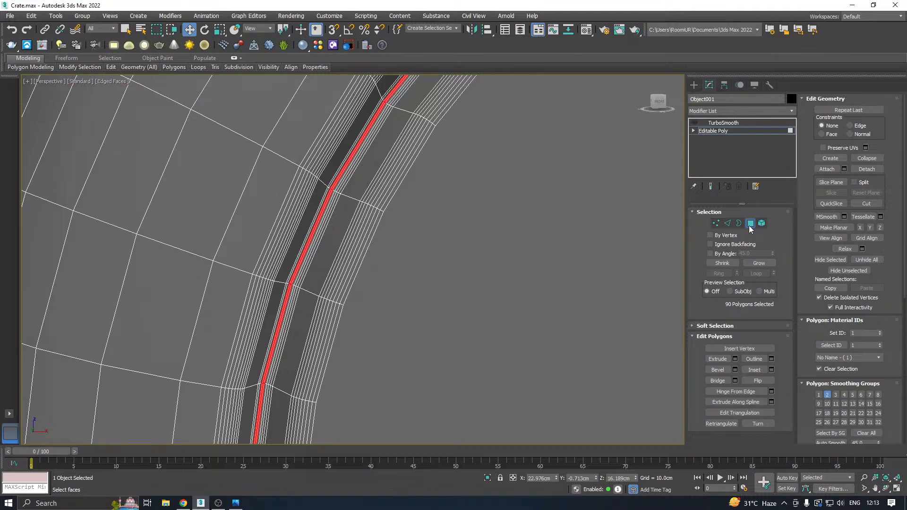
{"action": "left_click", "coordinate": [751, 225]}
{"action": "left_click", "coordinate": [750, 223]}
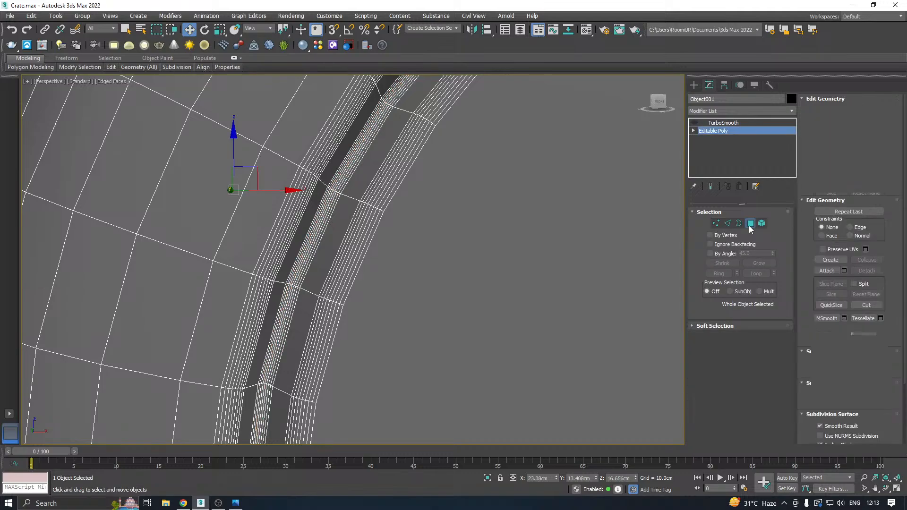
{"action": "left_click", "coordinate": [752, 263]}
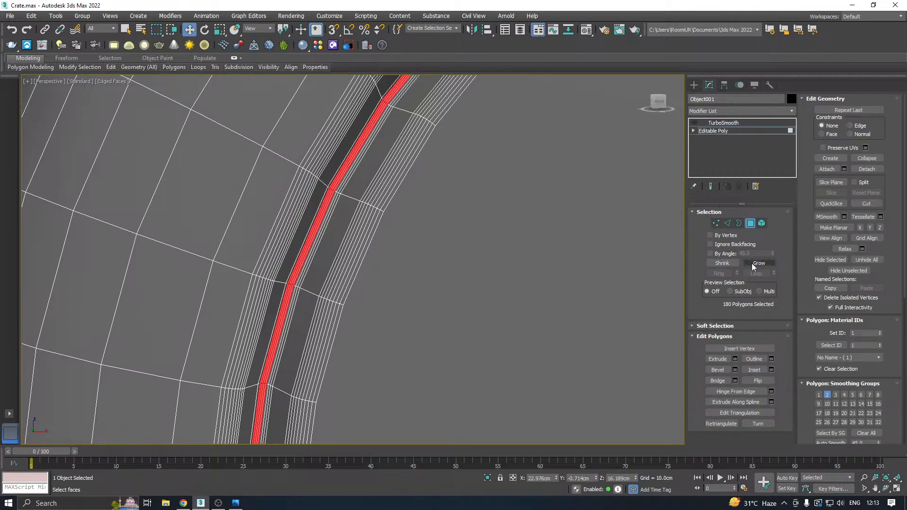
{"action": "left_click", "coordinate": [752, 262]}
{"action": "left_click", "coordinate": [752, 263]}
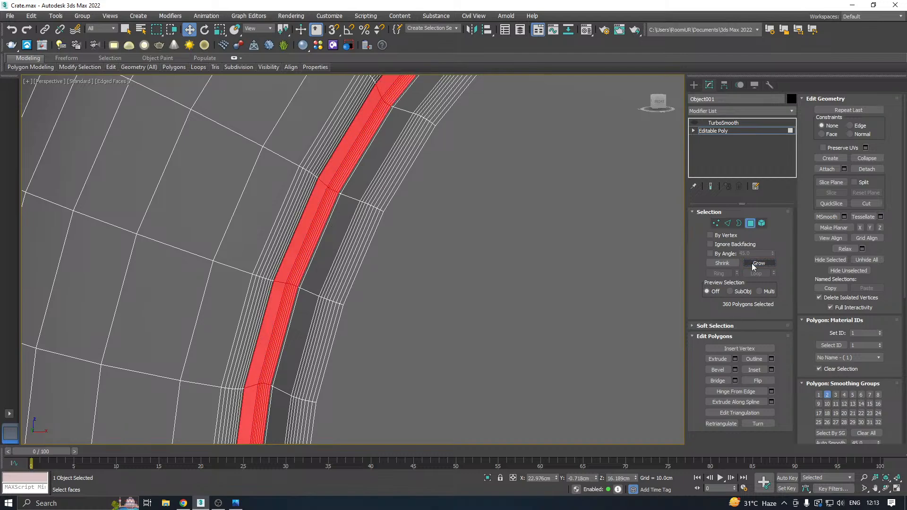
Try a neighbouring edge loop in the emblem's groove as the start for the polygon ring selection.
{"action": "left_click", "coordinate": [726, 223]}
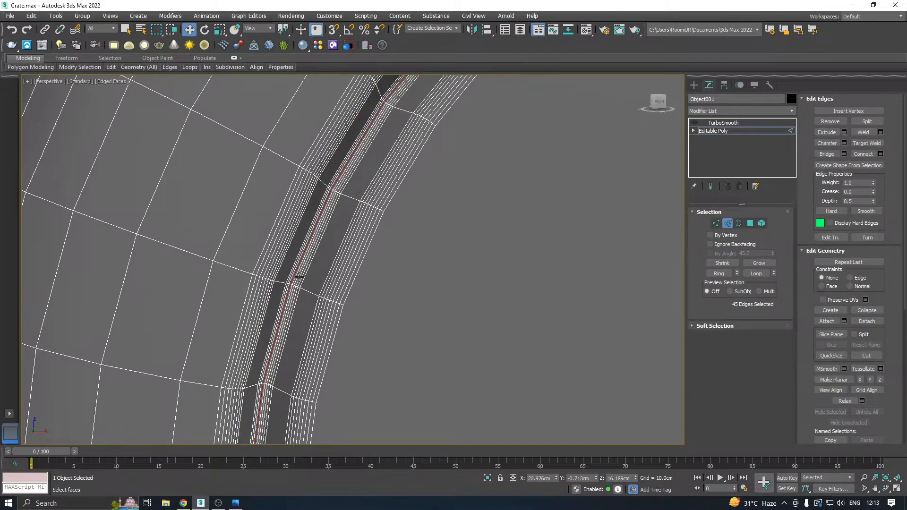
{"action": "double_click", "coordinate": [299, 276]}
{"action": "double_click", "coordinate": [298, 276]}
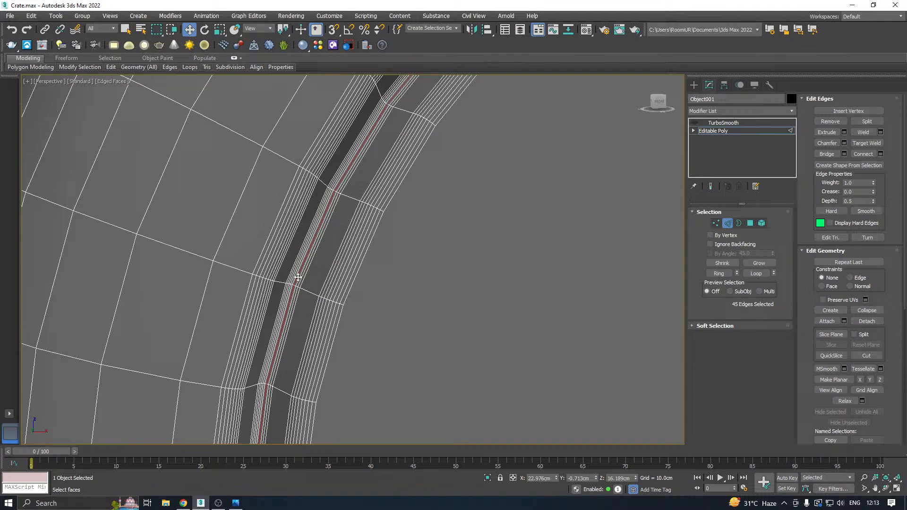
{"action": "left_click", "coordinate": [740, 223]}
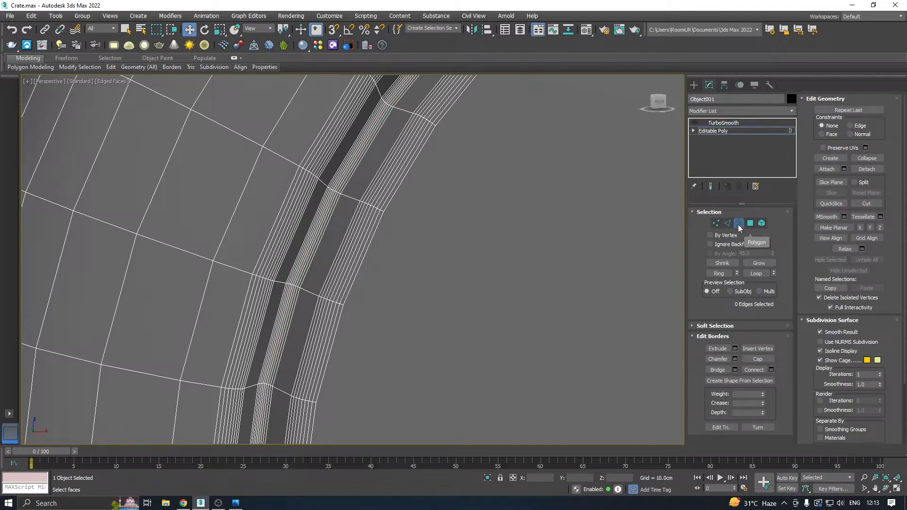
{"action": "left_click", "coordinate": [750, 223]}
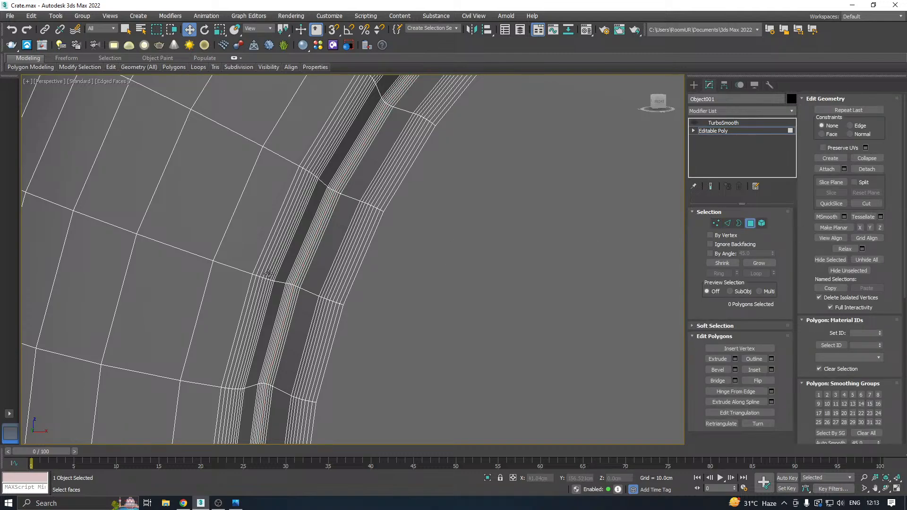
{"action": "double_click", "coordinate": [295, 279]}
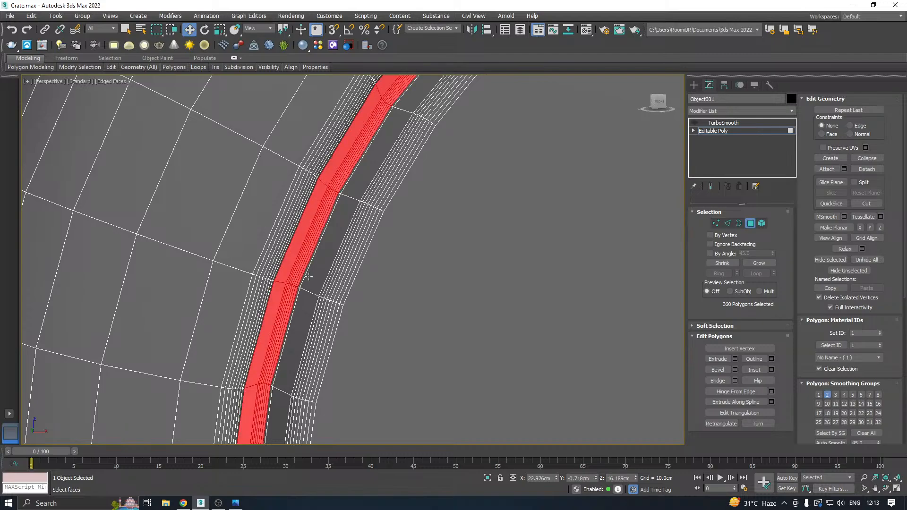
Select the thin polygon ring in the emblem's groove by converting its middle edge loop to polygons, growing the selection, and shrinking it once.
{"action": "left_click", "coordinate": [727, 223]}
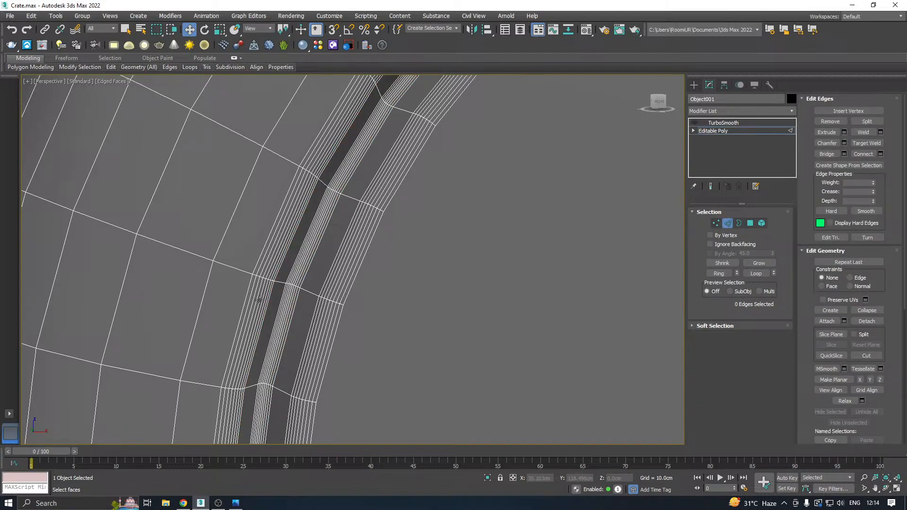
{"action": "double_click", "coordinate": [291, 294]}
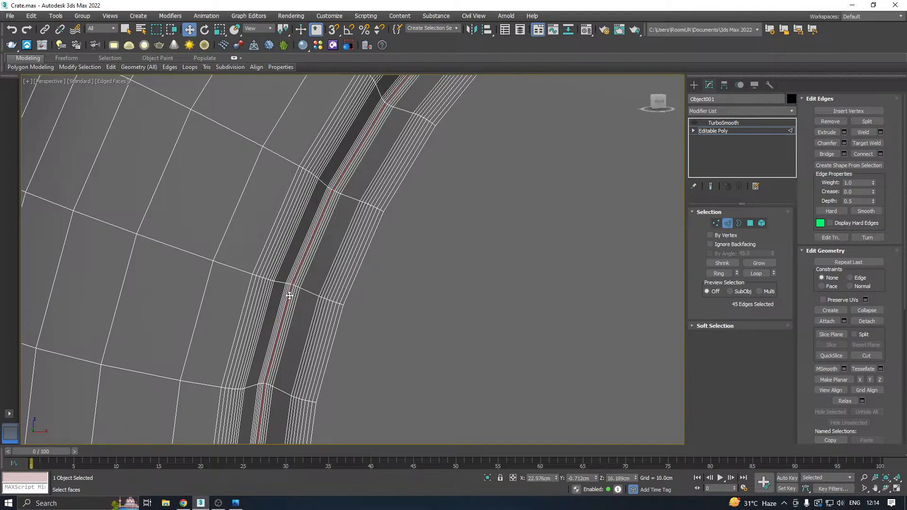
{"action": "left_click", "coordinate": [750, 224], "text": "ctrl"}
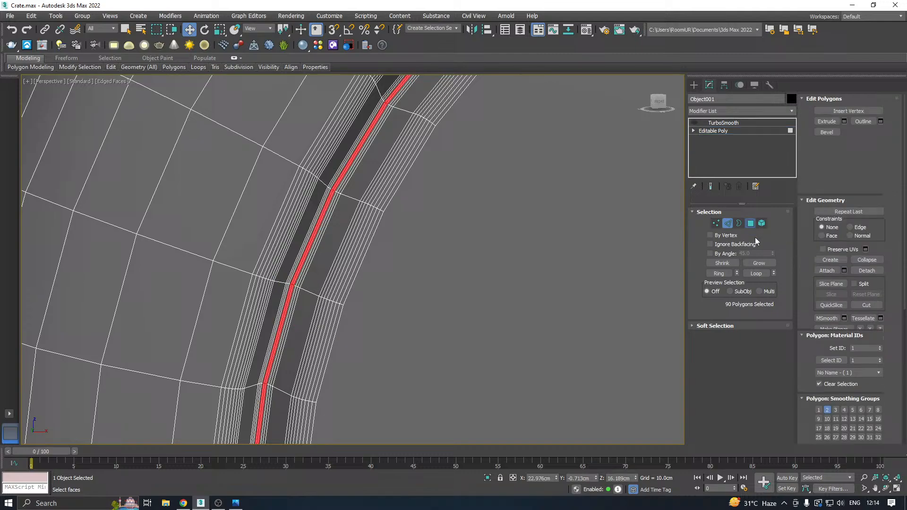
{"action": "left_click", "coordinate": [758, 263]}
{"action": "left_click", "coordinate": [759, 262]}
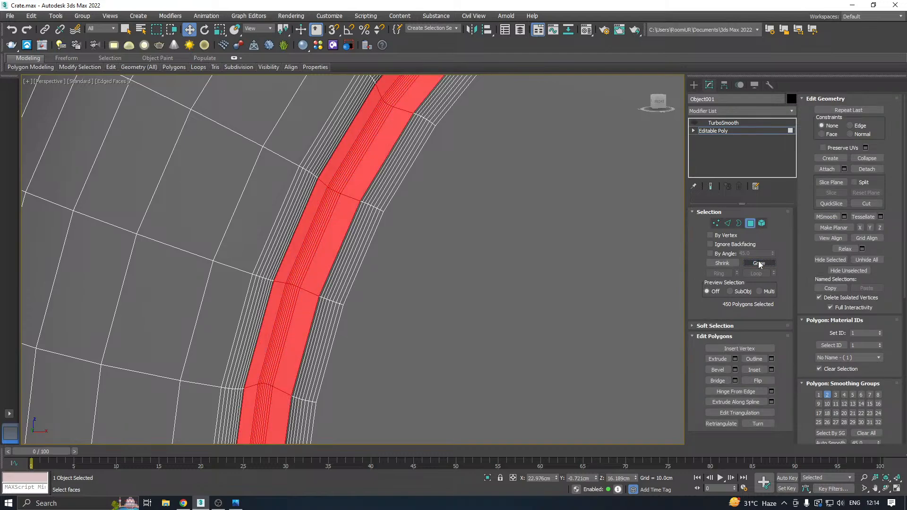
{"action": "left_click", "coordinate": [721, 262]}
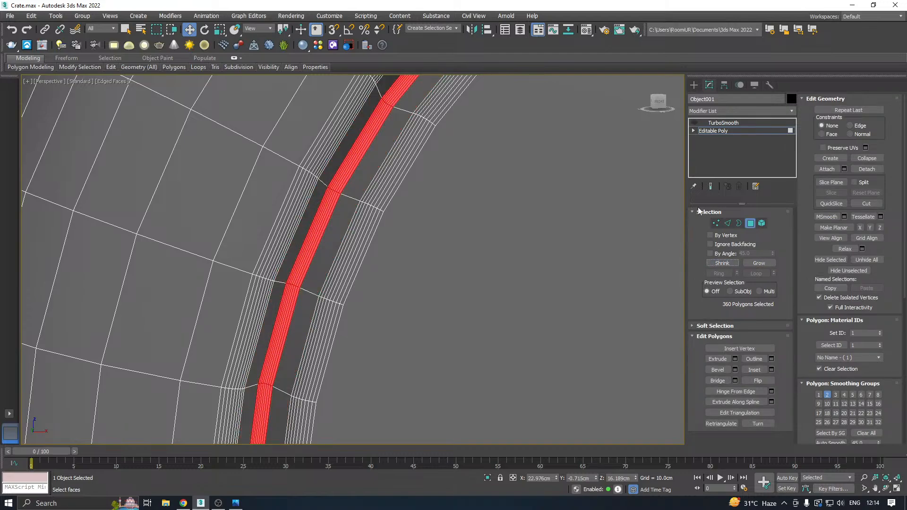
Set the selected ring's vertex color to a bright yellow with hue 31 and saturation 255.
{"action": "scroll", "coordinate": [275, 187], "scroll_direction": "down", "scroll_amount": 3}
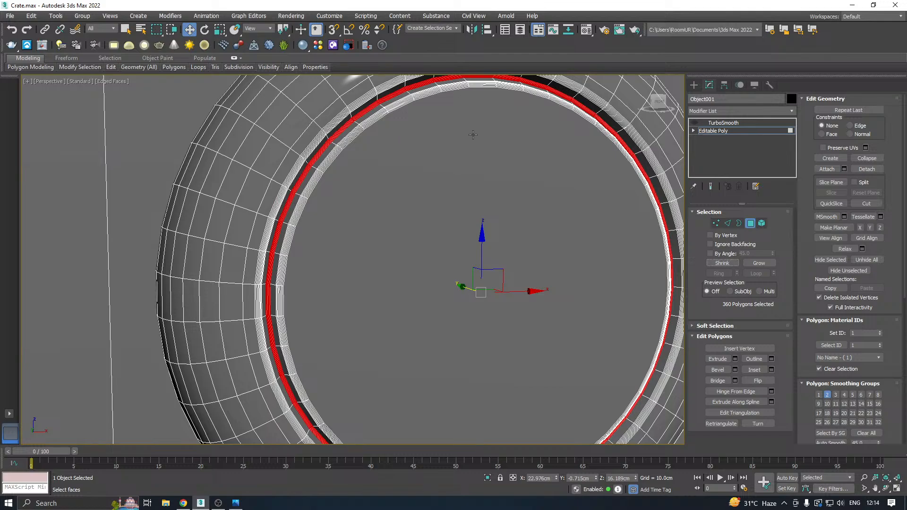
{"action": "scroll", "coordinate": [861, 249], "scroll_direction": "down", "scroll_amount": 2}
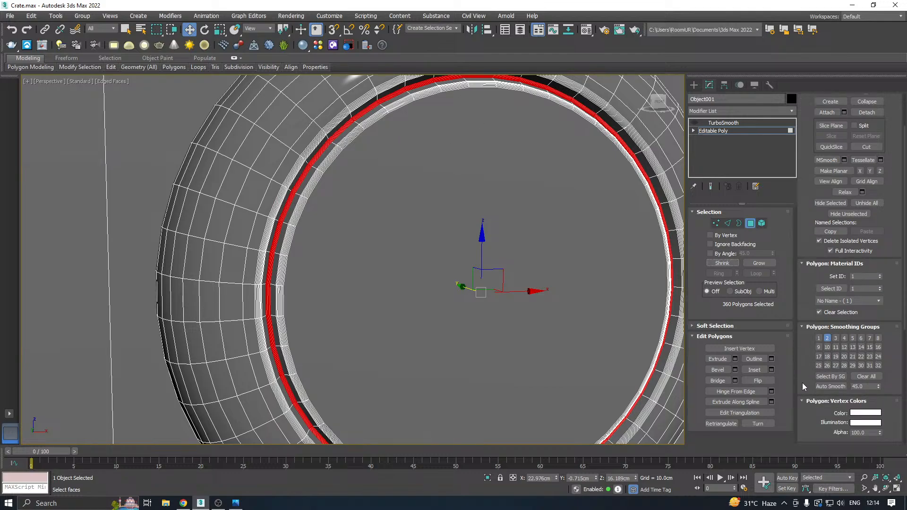
{"action": "scroll", "coordinate": [804, 286], "scroll_direction": "down", "scroll_amount": 3}
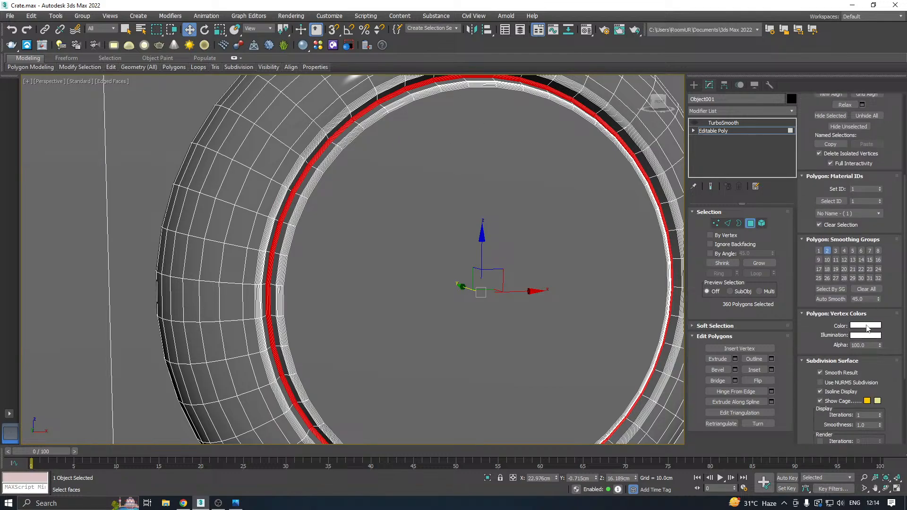
{"action": "left_click", "coordinate": [865, 326]}
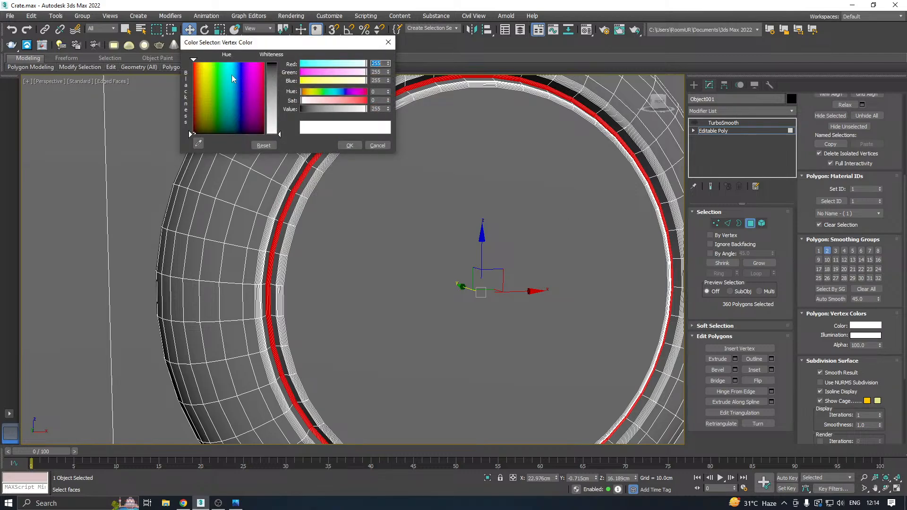
{"action": "left_click", "coordinate": [202, 67]}
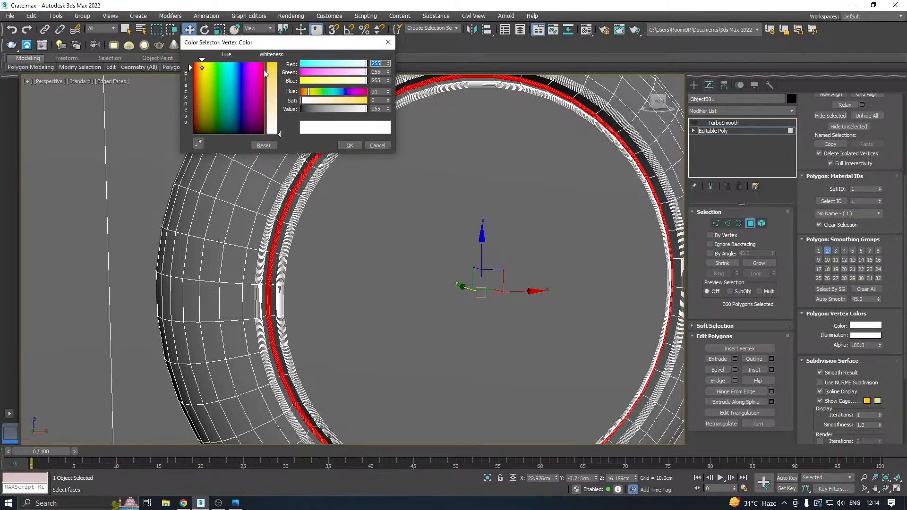
{"action": "left_click_drag", "start_coordinate": [277, 69], "coordinate": [277, 62]}
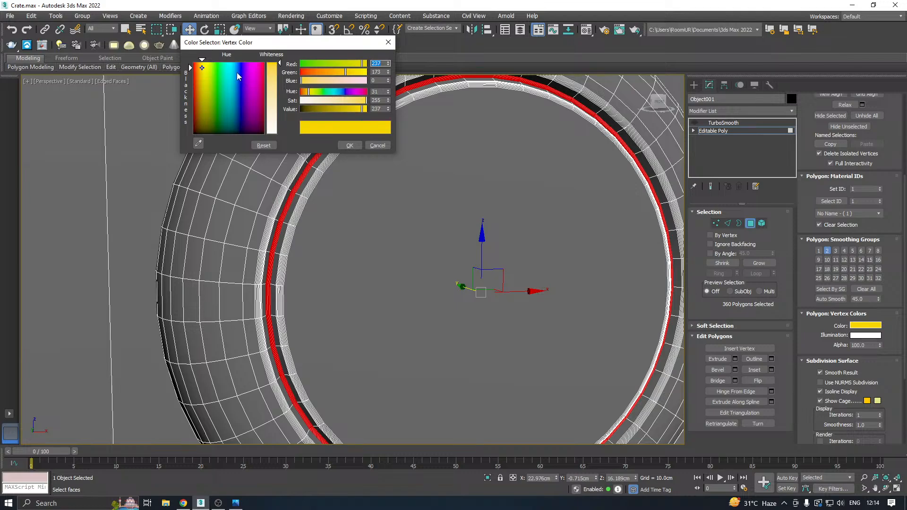
{"action": "left_click_drag", "start_coordinate": [363, 109], "coordinate": [369, 110]}
{"action": "left_click", "coordinate": [355, 149]}
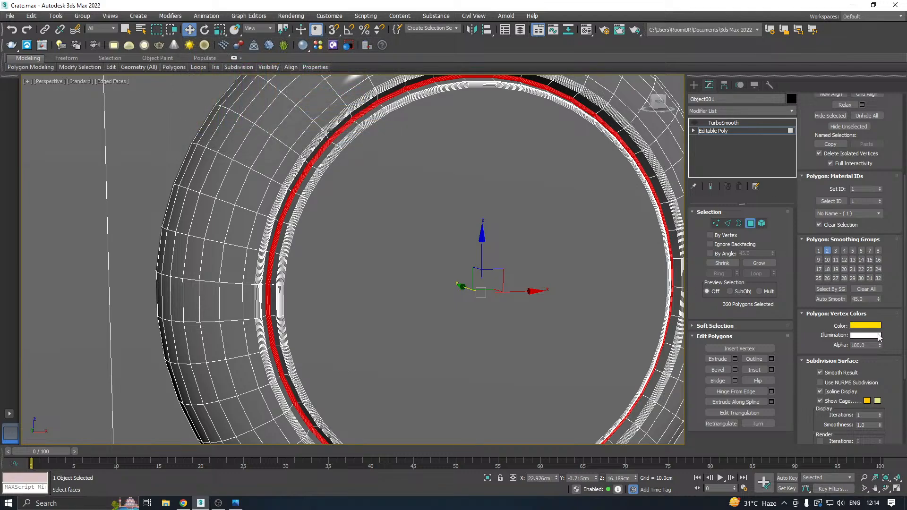
Set the ring's vertex illumination color to a darker yellow with hue 29 and saturation 255.
{"action": "left_click", "coordinate": [866, 336]}
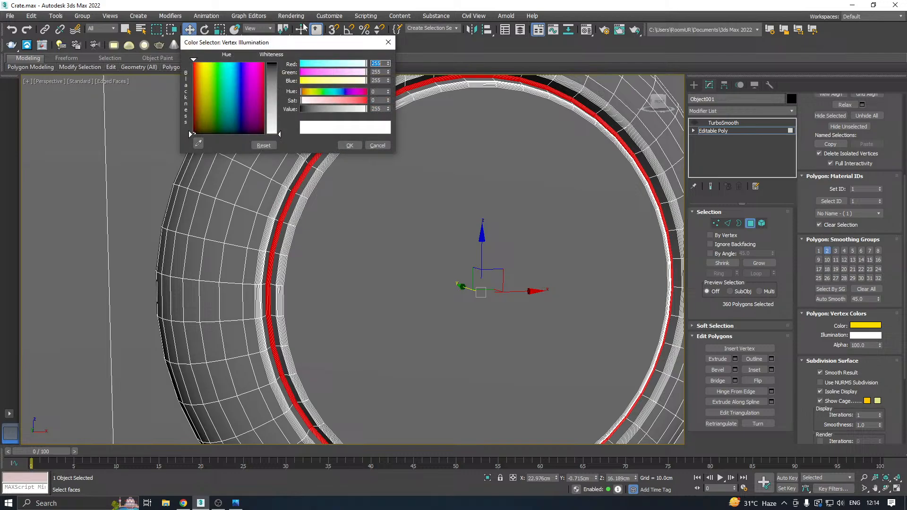
{"action": "left_click", "coordinate": [202, 76]}
{"action": "left_click", "coordinate": [270, 69]}
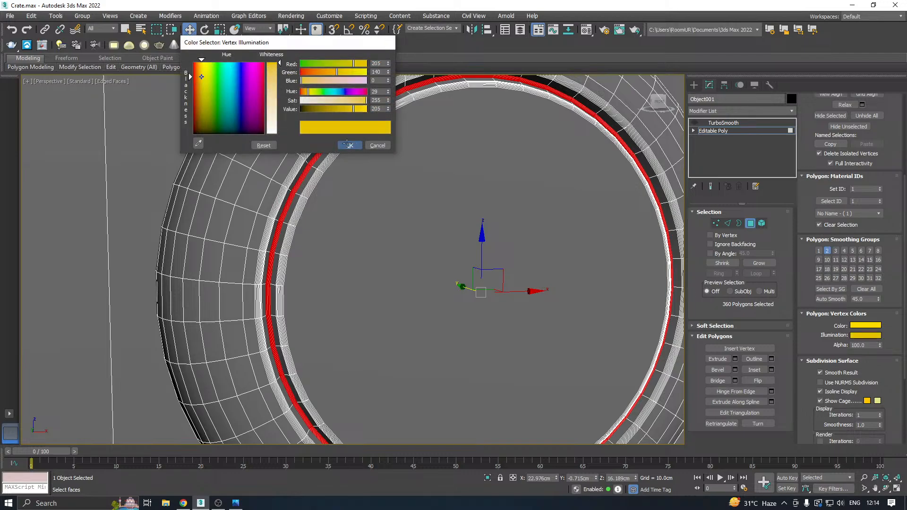
{"action": "left_click", "coordinate": [348, 145]}
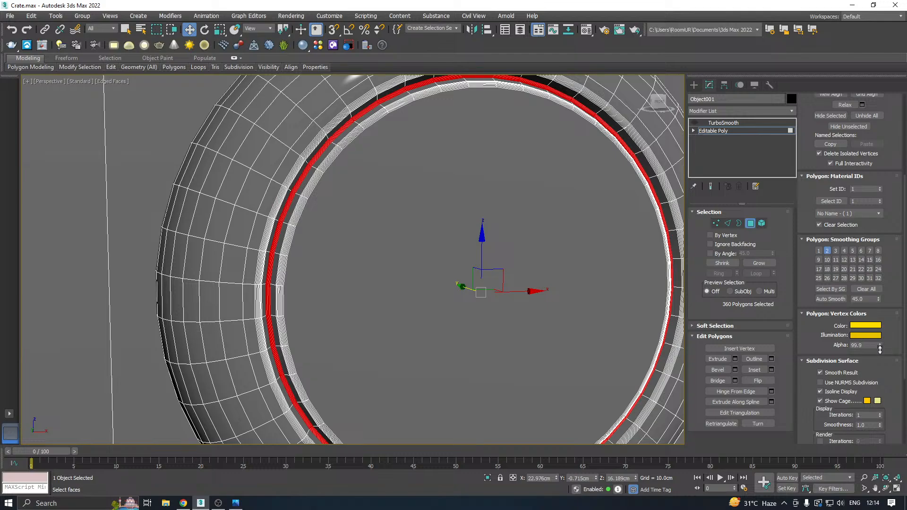
Set the selected ring's vertex alpha to 9.
{"action": "double_click", "coordinate": [857, 345]}
{"action": "type", "text": "35"}
{"action": "key", "text": "Return"}
{"action": "type", "text": "9"}
{"action": "key", "text": "Return"}
Leave the polygon level and turn on the lid's TurboSmooth modifier to check the colored ring on the smoothed emblem.
{"action": "scroll", "coordinate": [643, 155], "scroll_direction": "down", "scroll_amount": 5}
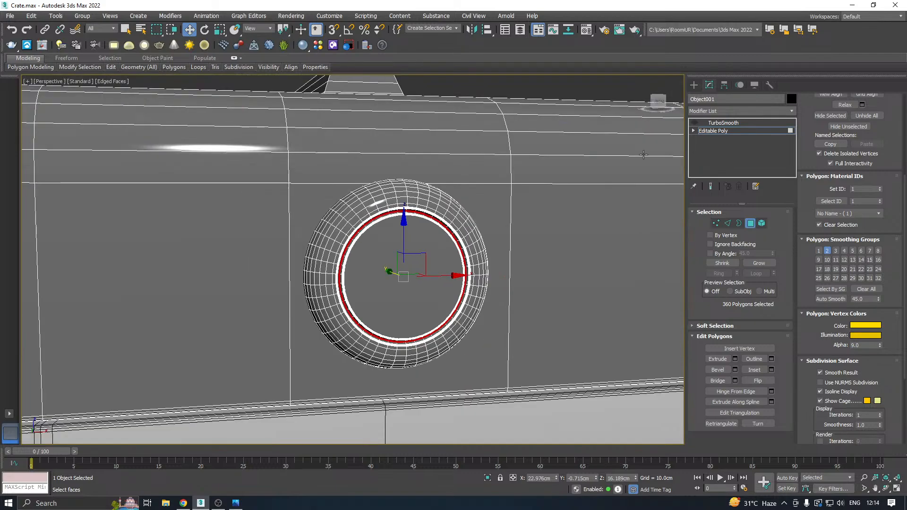
{"action": "left_click", "coordinate": [714, 131]}
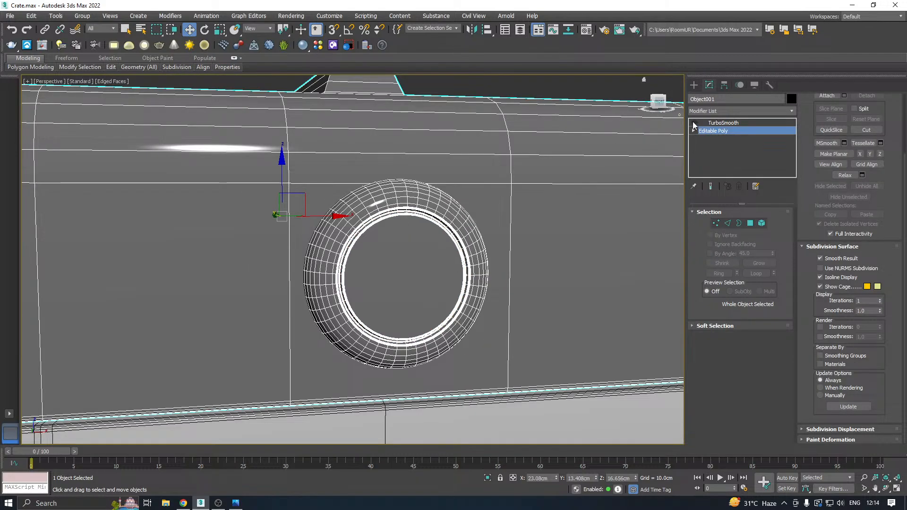
{"action": "left_click", "coordinate": [694, 123]}
{"action": "left_click", "coordinate": [722, 123]}
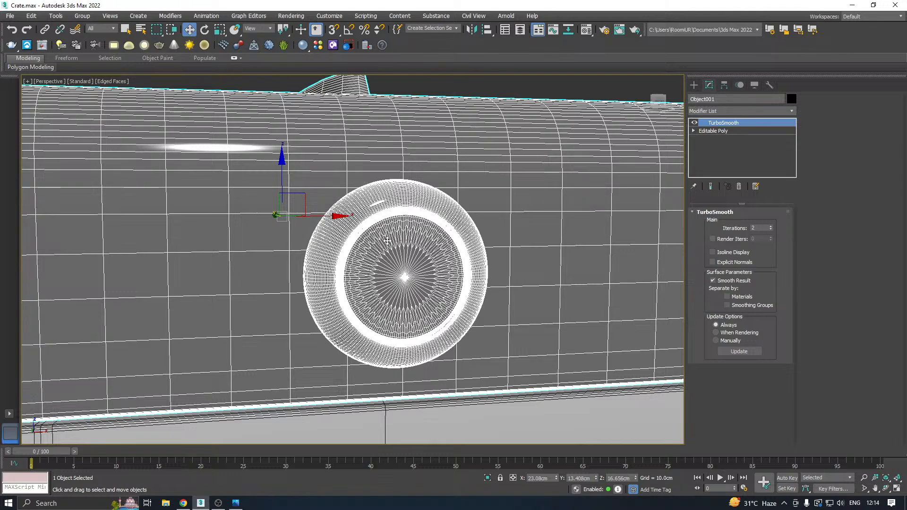
Save the crate scene with the lid's TurboSmooth still live in its modifier stack.
{"action": "scroll", "coordinate": [387, 240], "scroll_direction": "down", "scroll_amount": 10}
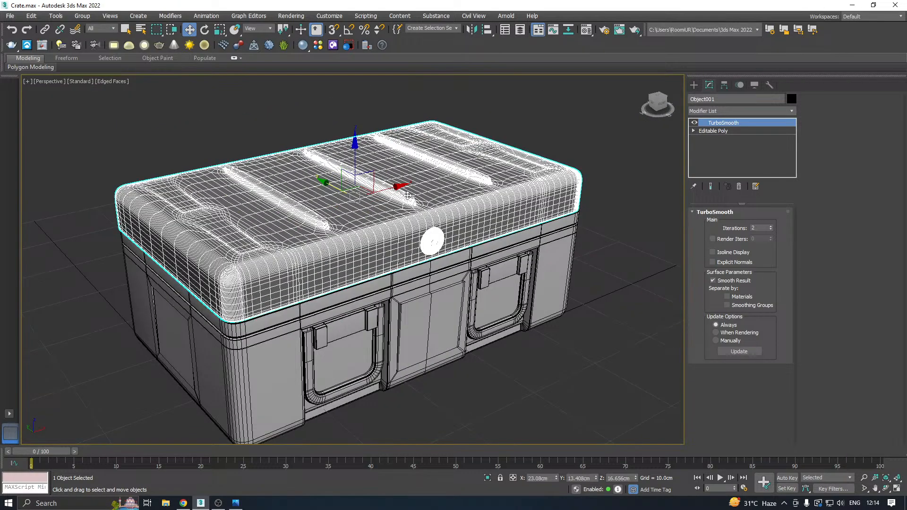
{"action": "middle_click_drag", "start_coordinate": [596, 182], "coordinate": [633, 182], "text": "alt"}
{"action": "left_click", "coordinate": [636, 183]}
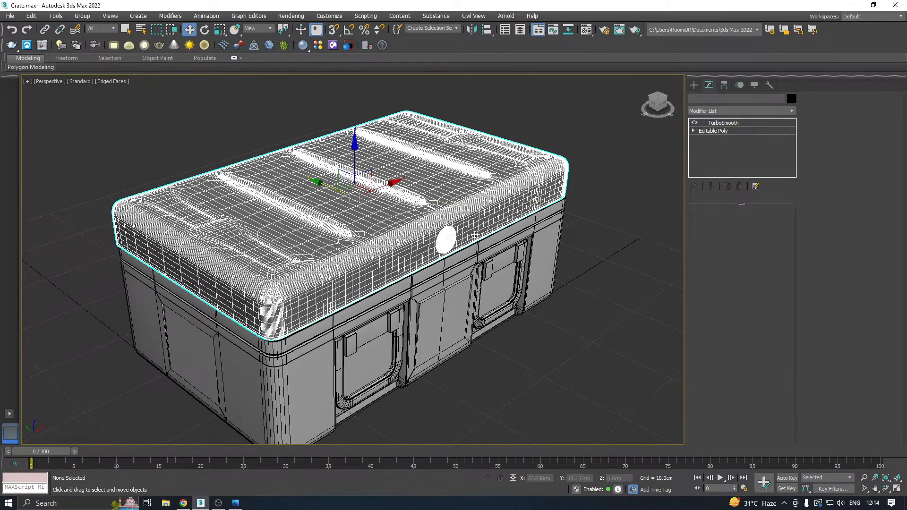
{"action": "left_click", "coordinate": [11, 16]}
{"action": "left_click", "coordinate": [48, 112]}
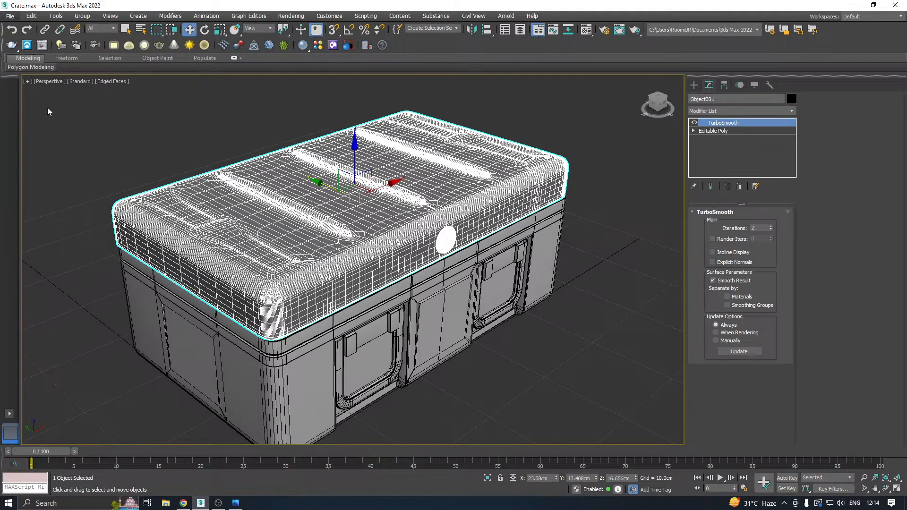
{"action": "left_click", "coordinate": [419, 358]}
{"action": "scroll", "coordinate": [507, 198], "scroll_direction": "down", "scroll_amount": 3}
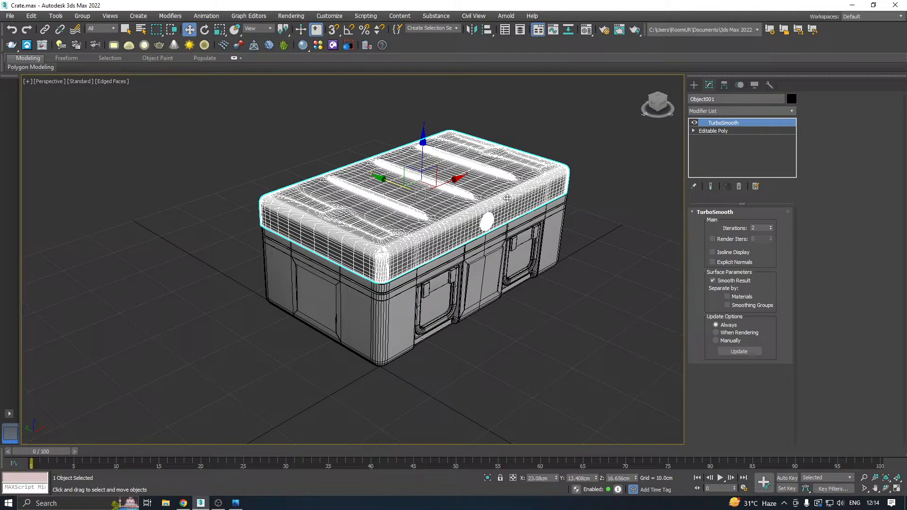
{"action": "left_click", "coordinate": [13, 16]}
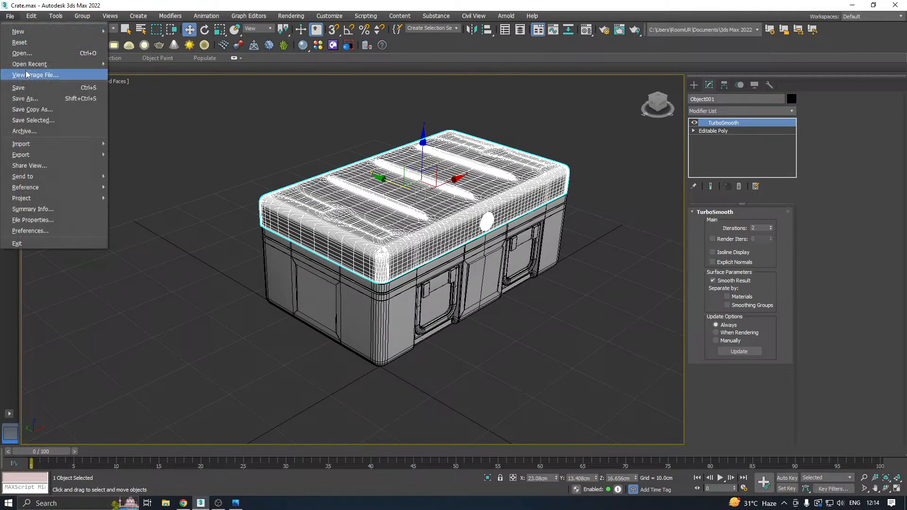
{"action": "left_click", "coordinate": [35, 87]}
Collapse the lid's TurboSmooth into its mesh and convert the lid to Editable Poly.
{"action": "right_click", "coordinate": [740, 124]}
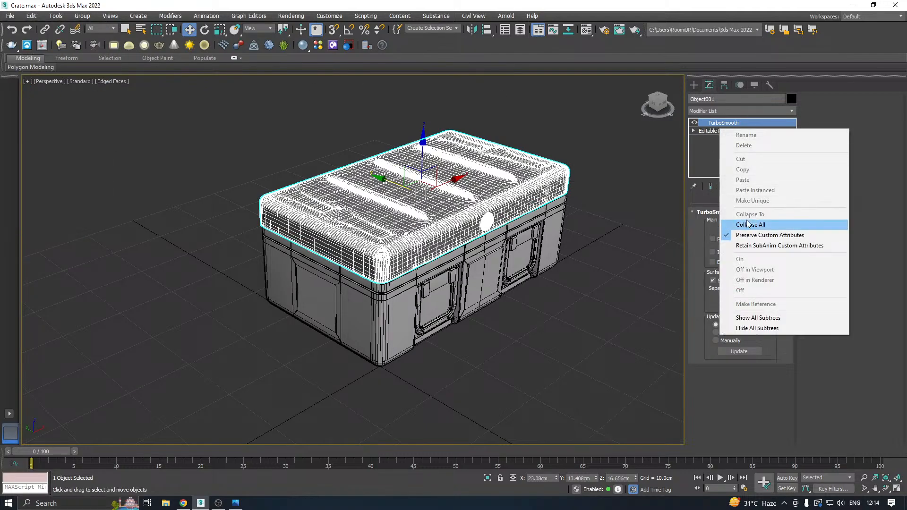
{"action": "left_click", "coordinate": [739, 222]}
{"action": "right_click", "coordinate": [737, 141]}
{"action": "left_click", "coordinate": [765, 211]}
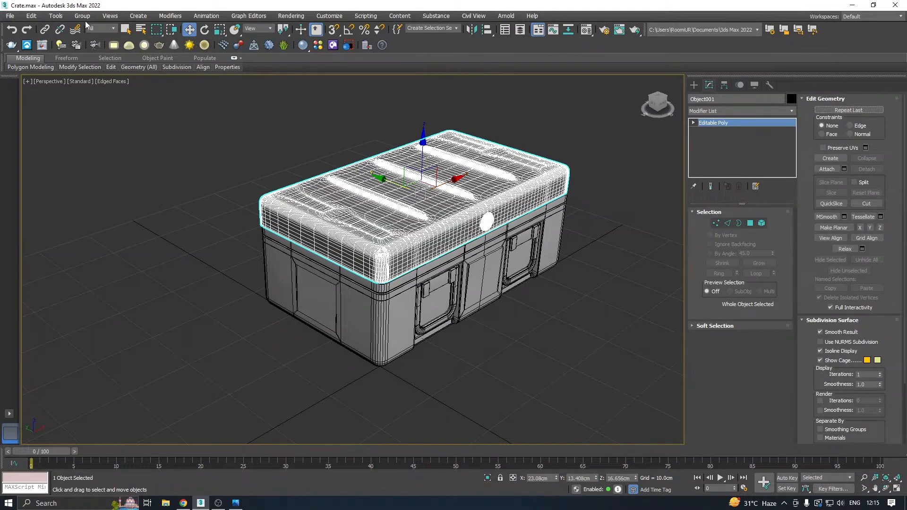
Export the selected lid as the FBX file Lid_High into a new folder on the Desktop.
{"action": "left_click", "coordinate": [10, 16]}
{"action": "mouse_move", "coordinate": [57, 157]}
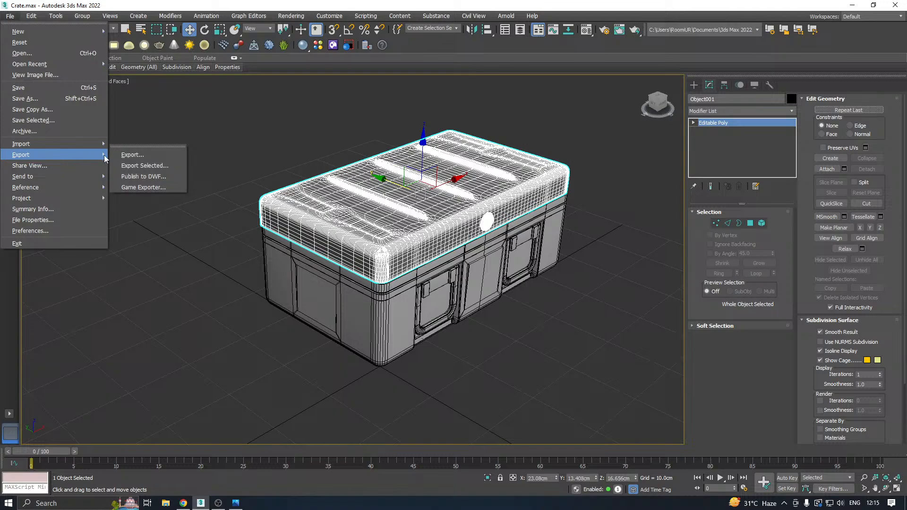
{"action": "left_click", "coordinate": [138, 165]}
{"action": "left_click", "coordinate": [27, 100]}
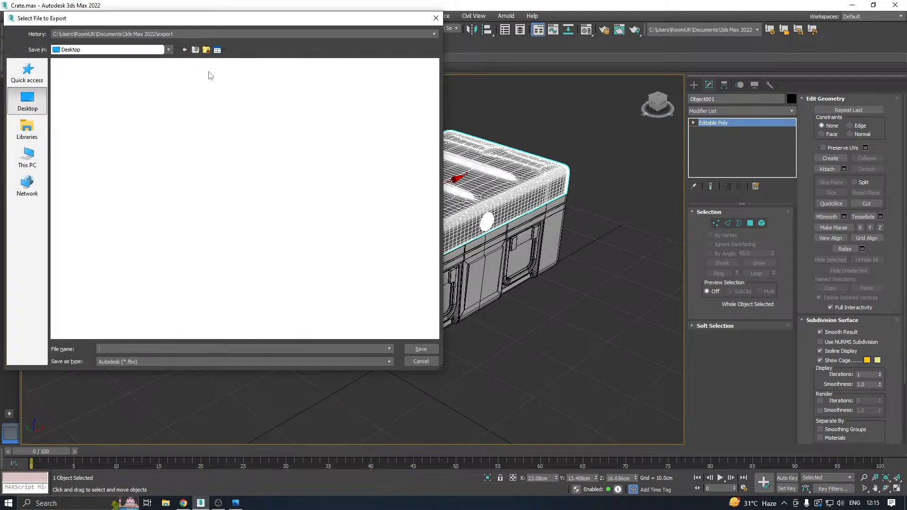
{"action": "left_click", "coordinate": [206, 49]}
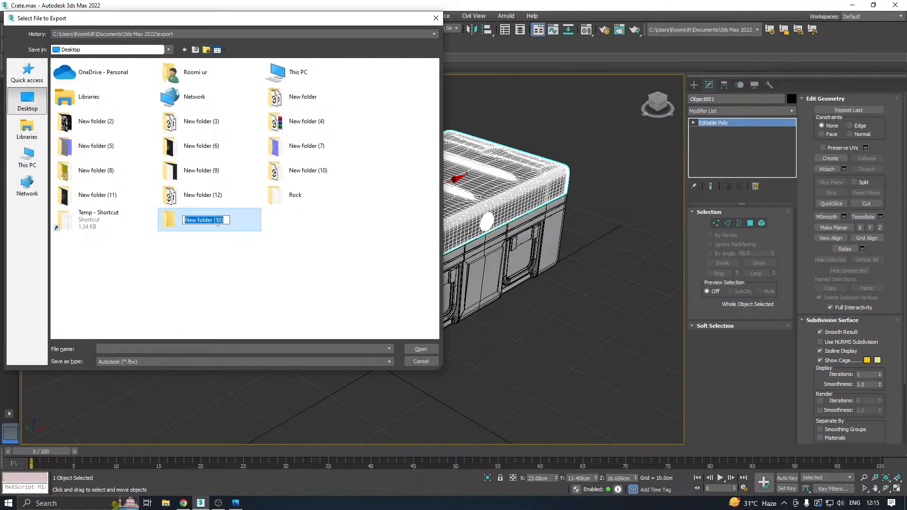
{"action": "left_click", "coordinate": [234, 220]}
{"action": "double_click", "coordinate": [215, 222]}
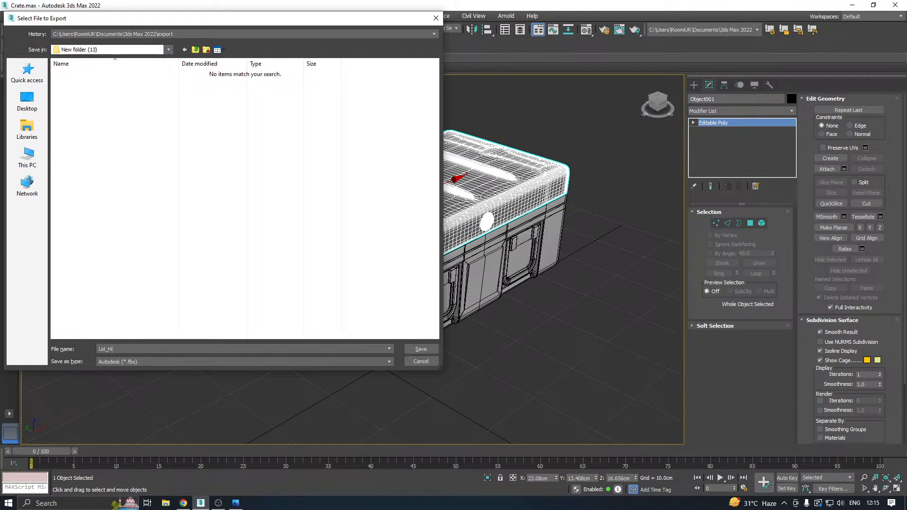
{"action": "left_click", "coordinate": [421, 349]}
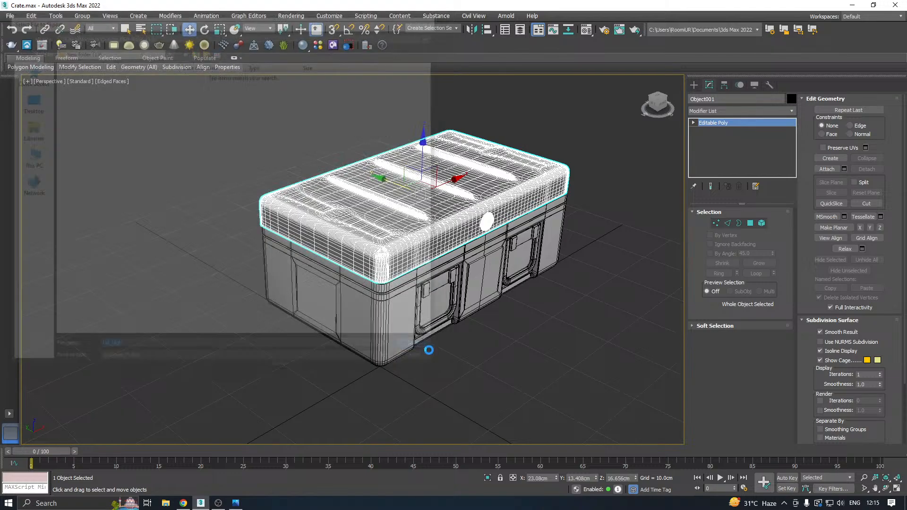
{"action": "left_click", "coordinate": [514, 376]}
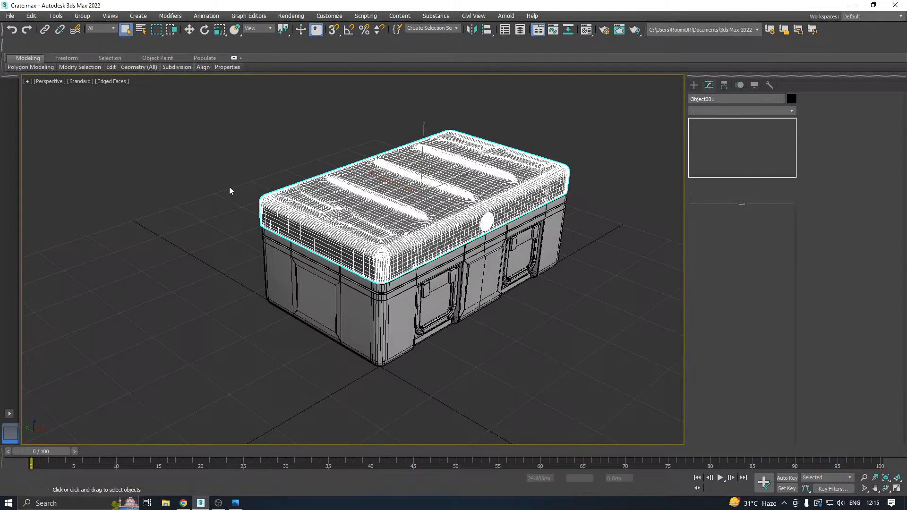
Undo the lid's collapse to restore its modifier stack, and turn off its TurboSmooth.
{"action": "left_click", "coordinate": [13, 30]}
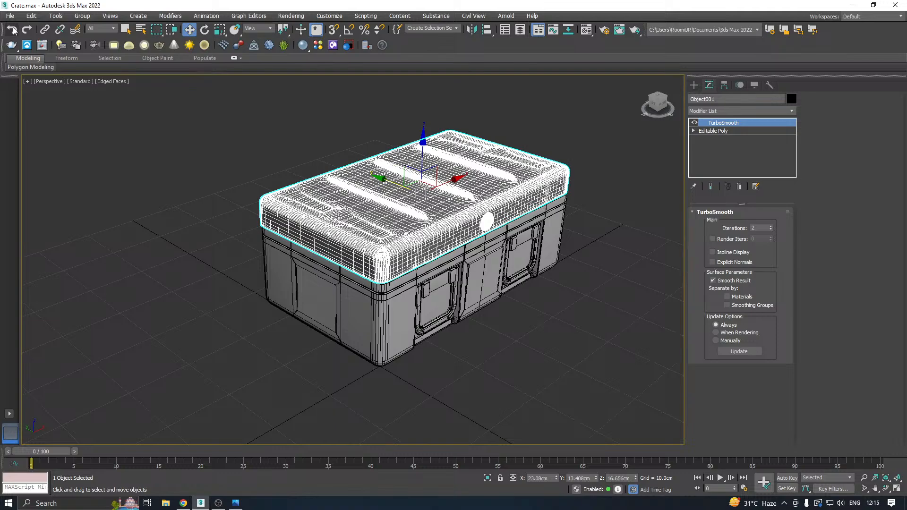
{"action": "left_click", "coordinate": [694, 123]}
Isolate the crate body, enable its TurboSmooth, and collapse it to an Editable Poly.
{"action": "left_click", "coordinate": [446, 282]}
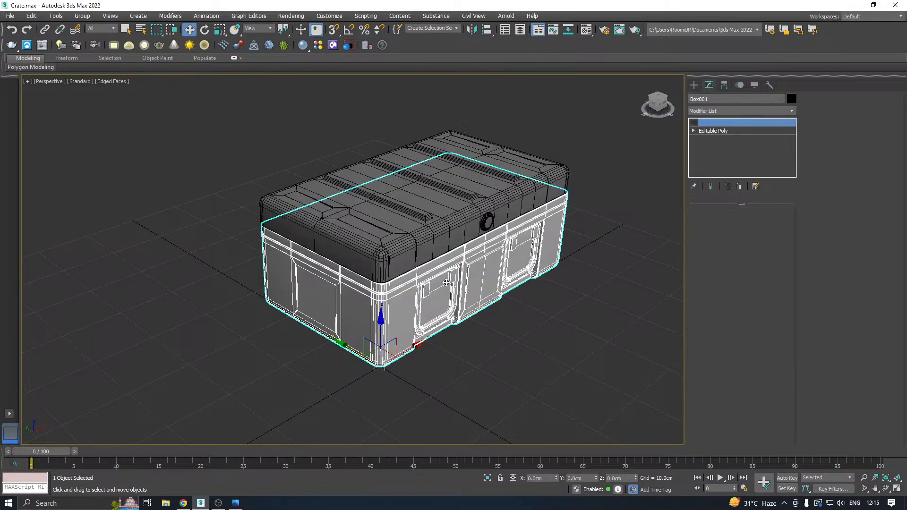
{"action": "left_click", "coordinate": [488, 477]}
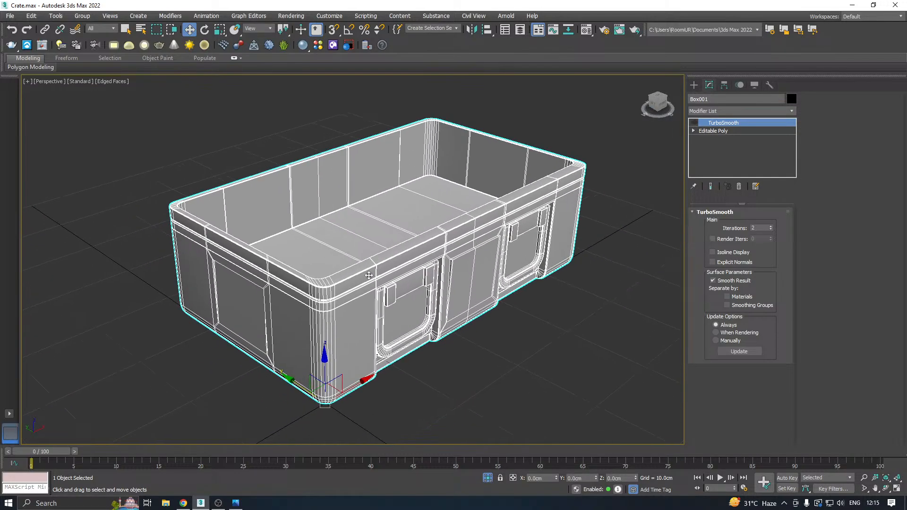
{"action": "left_click", "coordinate": [694, 123]}
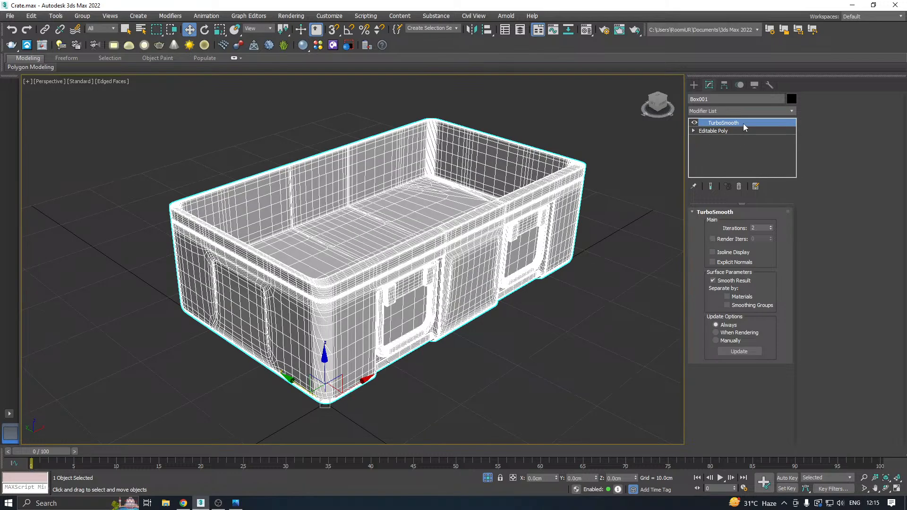
{"action": "right_click", "coordinate": [744, 124]}
{"action": "left_click", "coordinate": [758, 217]}
{"action": "right_click", "coordinate": [724, 139]}
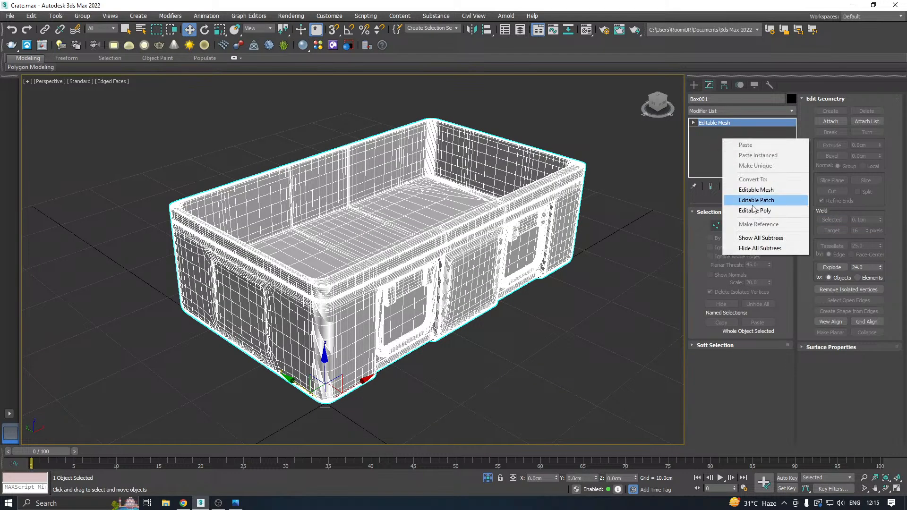
{"action": "left_click", "coordinate": [754, 210]}
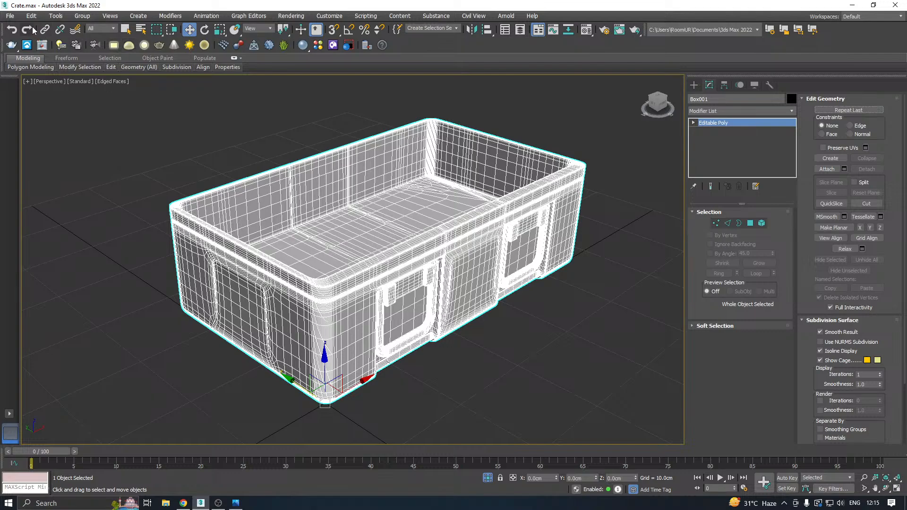
Export the selected crate body as an FBX file in the same folder as Lid_High.fbx.
{"action": "left_click", "coordinate": [9, 15]}
{"action": "mouse_move", "coordinate": [36, 160]}
{"action": "left_click", "coordinate": [149, 162]}
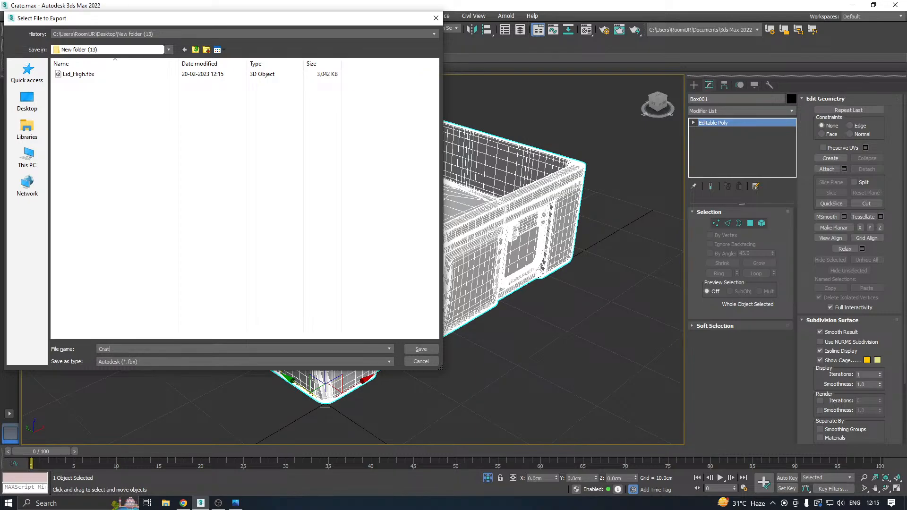
{"action": "left_click", "coordinate": [419, 348]}
{"action": "left_click", "coordinate": [521, 377]}
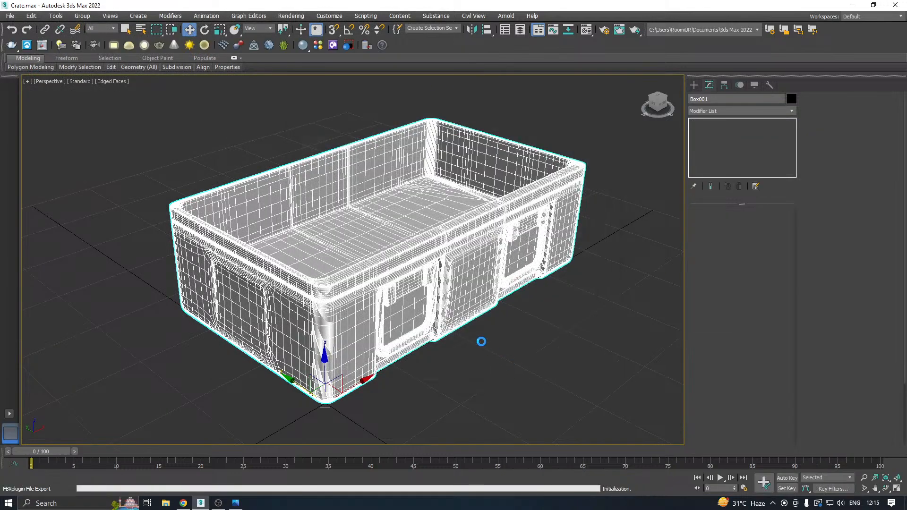
Undo the body's collapse, turn off its TurboSmooth, and leave isolation mode.
{"action": "left_click", "coordinate": [12, 30]}
{"action": "left_click", "coordinate": [12, 31]}
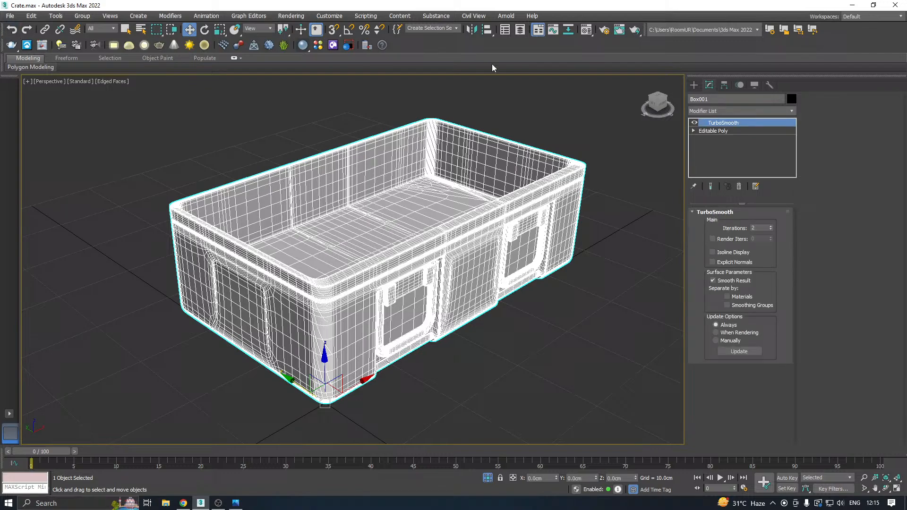
{"action": "left_click", "coordinate": [694, 122]}
{"action": "left_click", "coordinate": [487, 477]}
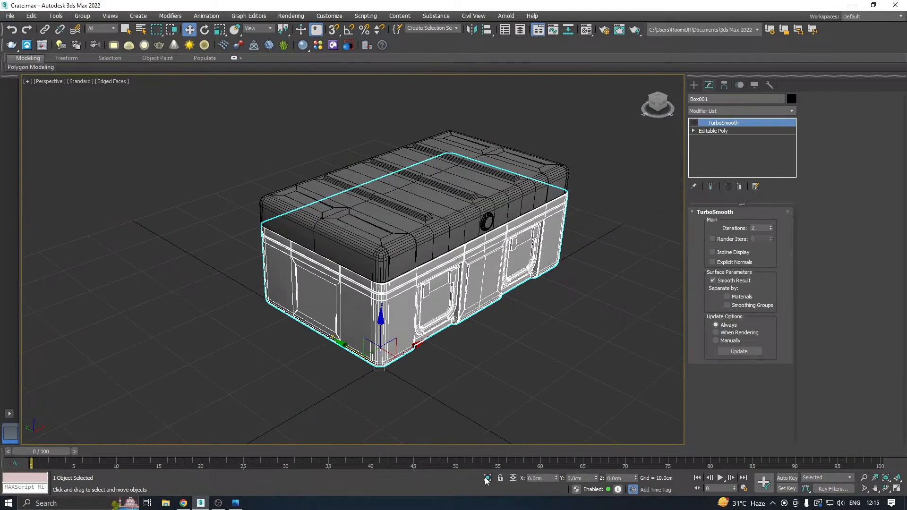
Group the crate lid and body together under the name Group001.
{"action": "left_click_drag", "start_coordinate": [304, 217], "coordinate": [472, 343]}
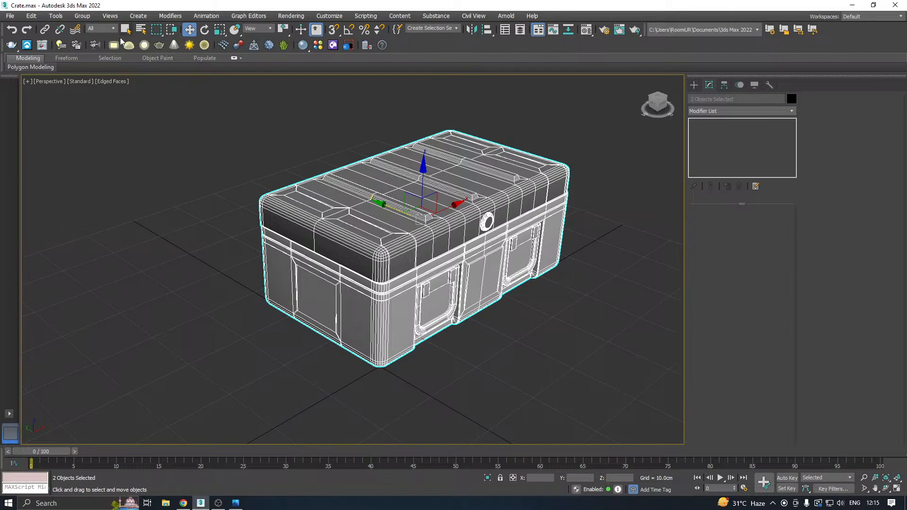
{"action": "left_click", "coordinate": [82, 16]}
{"action": "left_click", "coordinate": [98, 38]}
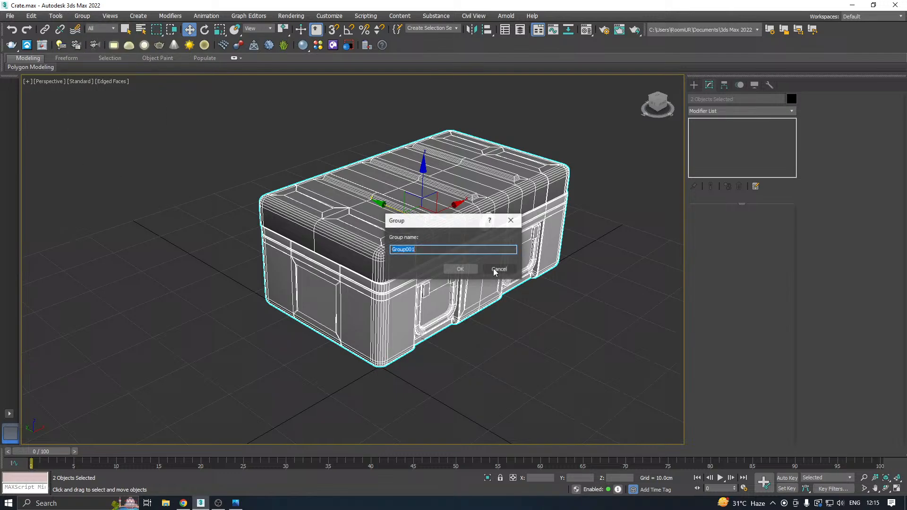
{"action": "left_click", "coordinate": [463, 270]}
Unhide all objects and isolate the simpler low-poly crate mesh.
{"action": "right_click", "coordinate": [404, 221]}
{"action": "left_click", "coordinate": [433, 176]}
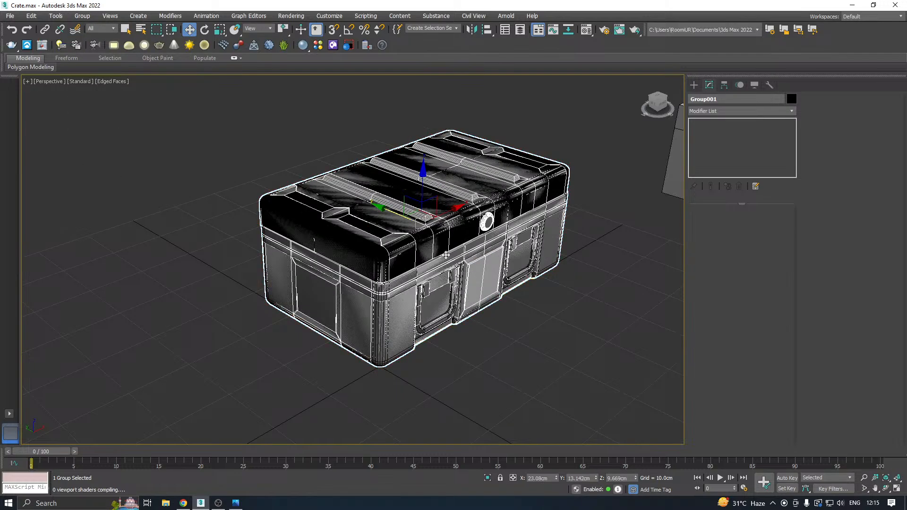
{"action": "left_click", "coordinate": [447, 295]}
{"action": "left_click", "coordinate": [489, 479]}
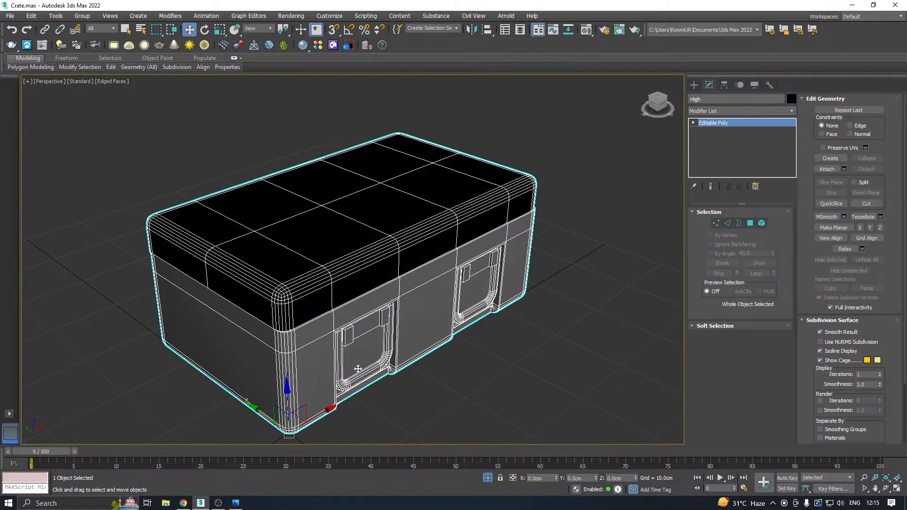
{"action": "middle_click_drag", "start_coordinate": [312, 327], "coordinate": [349, 289]}
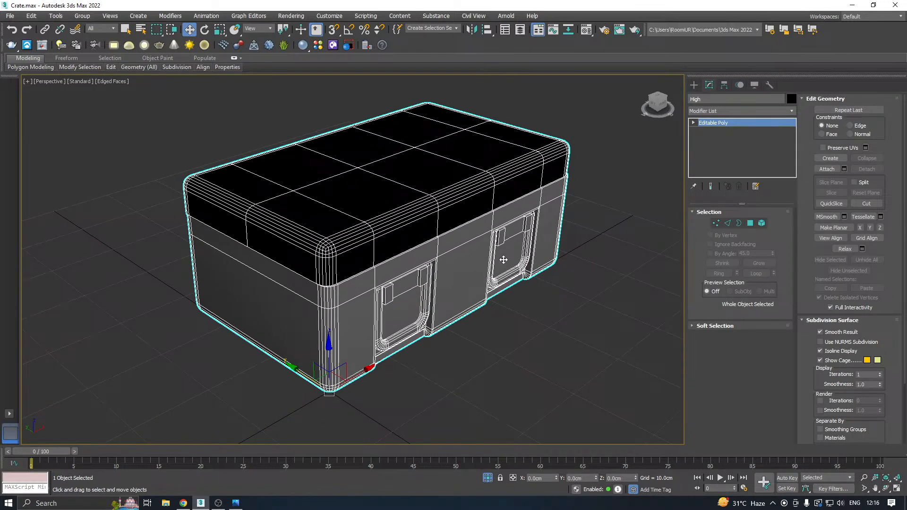
{"action": "left_click", "coordinate": [589, 302]}
{"action": "scroll", "coordinate": [384, 227], "scroll_direction": "up", "scroll_amount": 6}
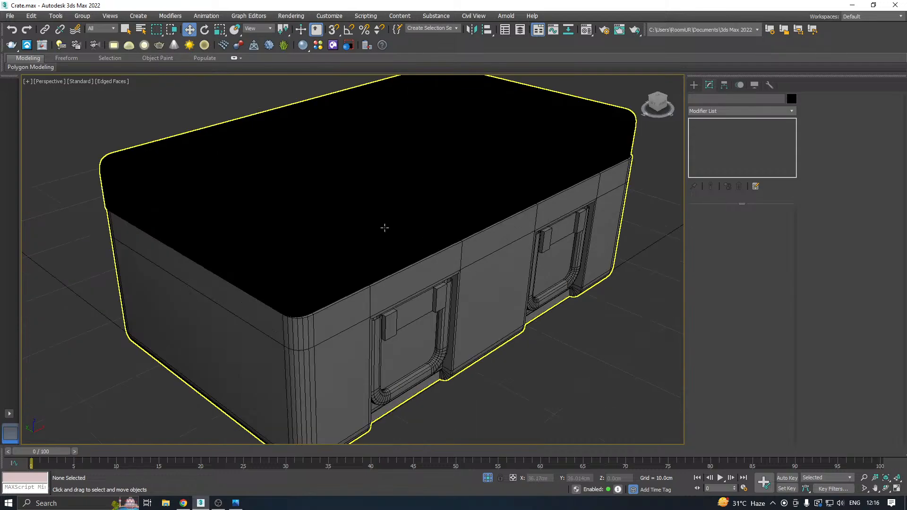
{"action": "scroll", "coordinate": [385, 228], "scroll_direction": "down", "scroll_amount": 6}
Assign the dark grey 02 - Default material to the lid element of the low-poly crate.
{"action": "left_click", "coordinate": [395, 227]}
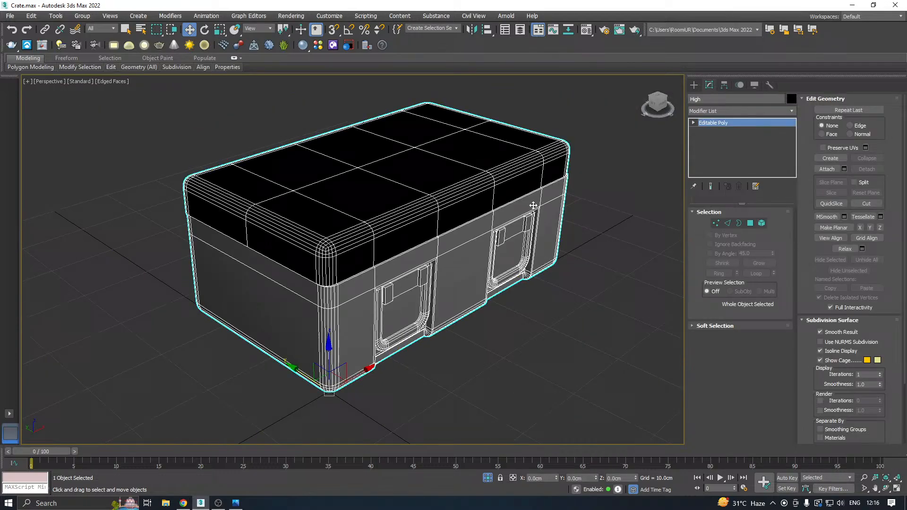
{"action": "left_click", "coordinate": [761, 223]}
{"action": "left_click", "coordinate": [437, 202]}
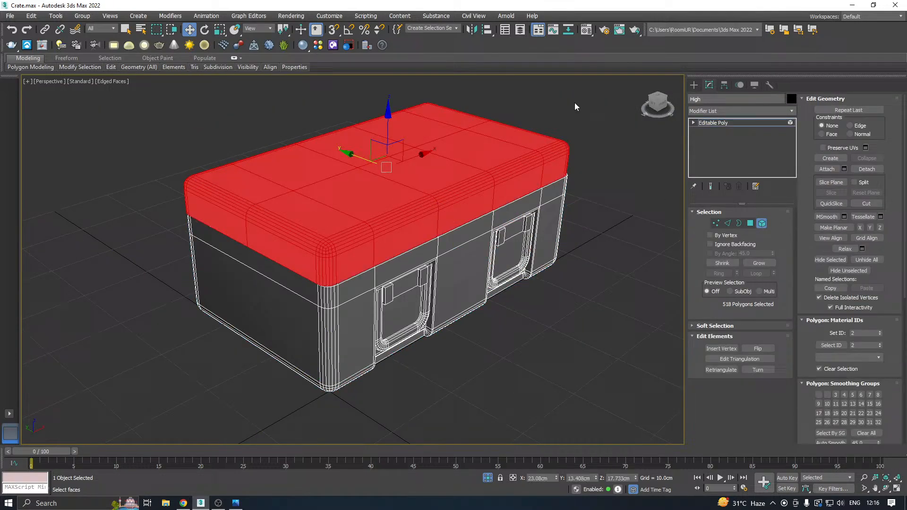
{"action": "left_click", "coordinate": [588, 30]}
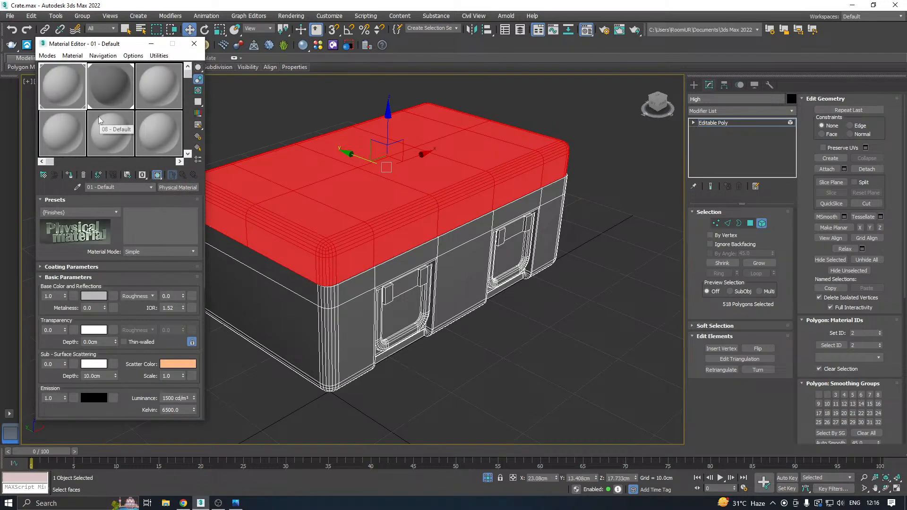
{"action": "left_click", "coordinate": [103, 88]}
{"action": "left_click", "coordinate": [70, 176]}
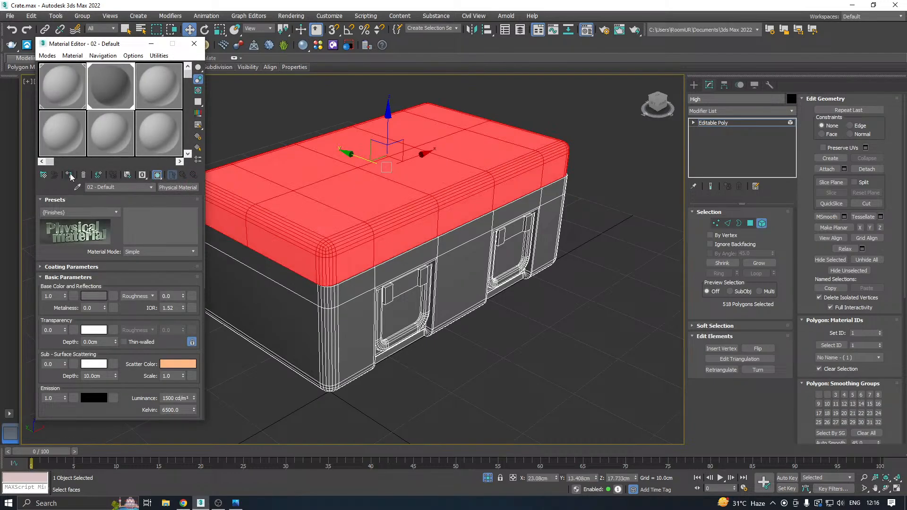
Invert the element selection to the crate body and assign it the light 01 - Default material.
{"action": "key", "text": "ctrl+i"}
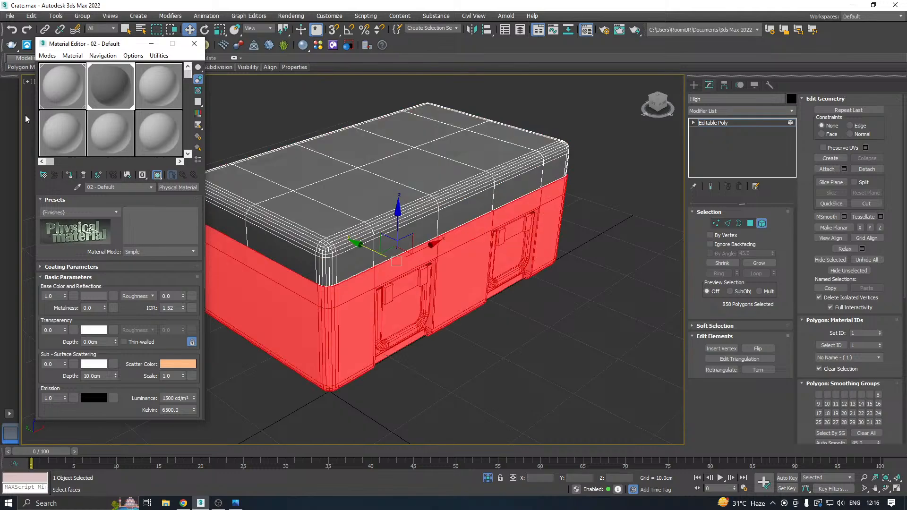
{"action": "left_click", "coordinate": [60, 84]}
{"action": "left_click", "coordinate": [70, 174]}
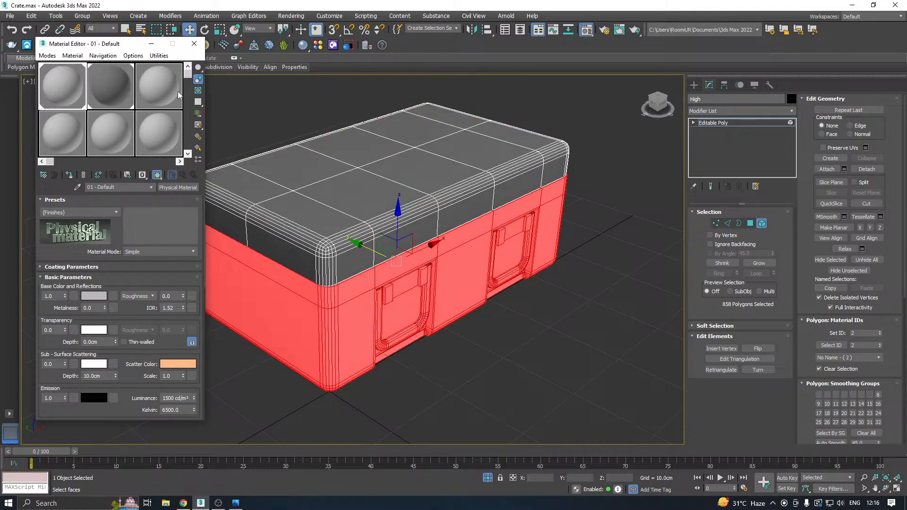
Export the selected low-poly crate with its two materials as Crate.fbx into New folder (13).
{"action": "left_click", "coordinate": [193, 44]}
{"action": "left_click", "coordinate": [713, 122]}
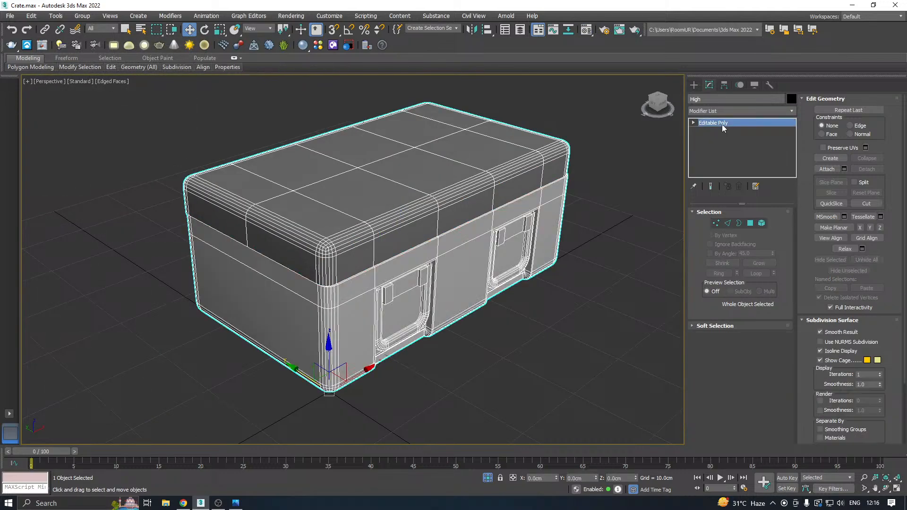
{"action": "left_click", "coordinate": [10, 16]}
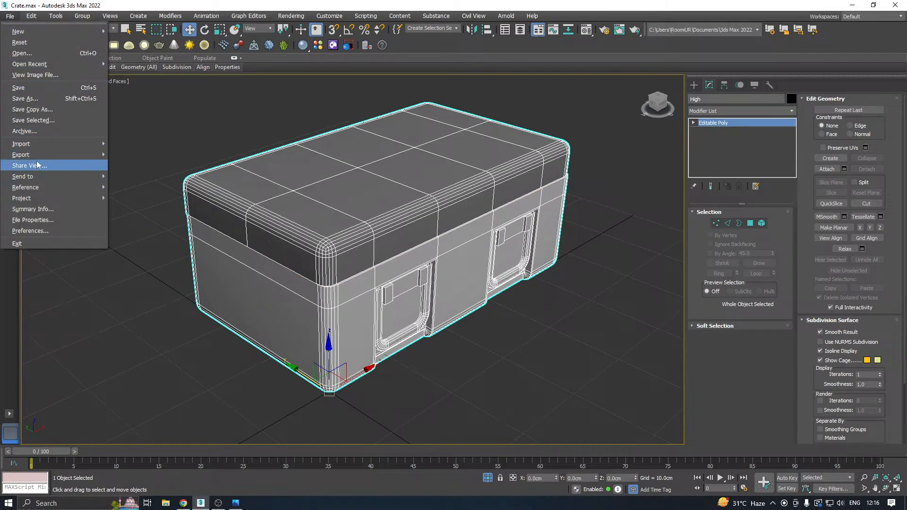
{"action": "mouse_move", "coordinate": [85, 155]}
{"action": "left_click", "coordinate": [146, 165]}
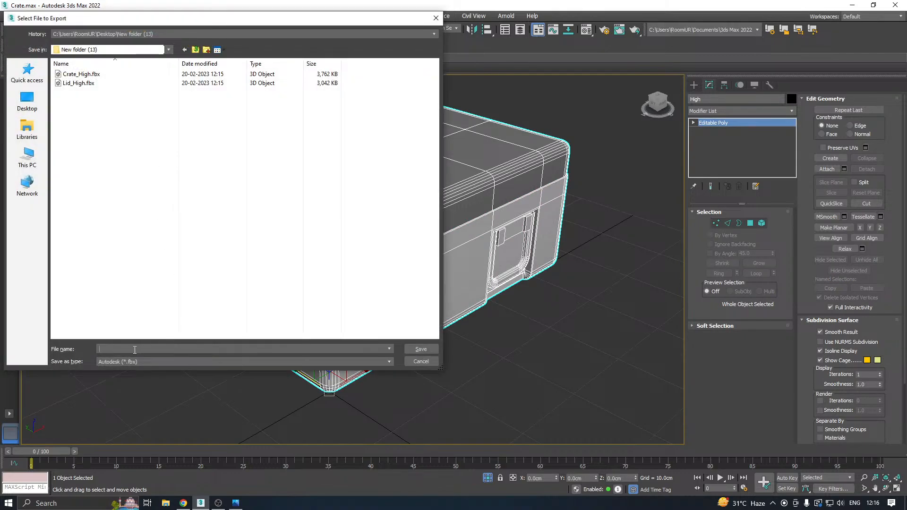
{"action": "type", "text": "Crate"}
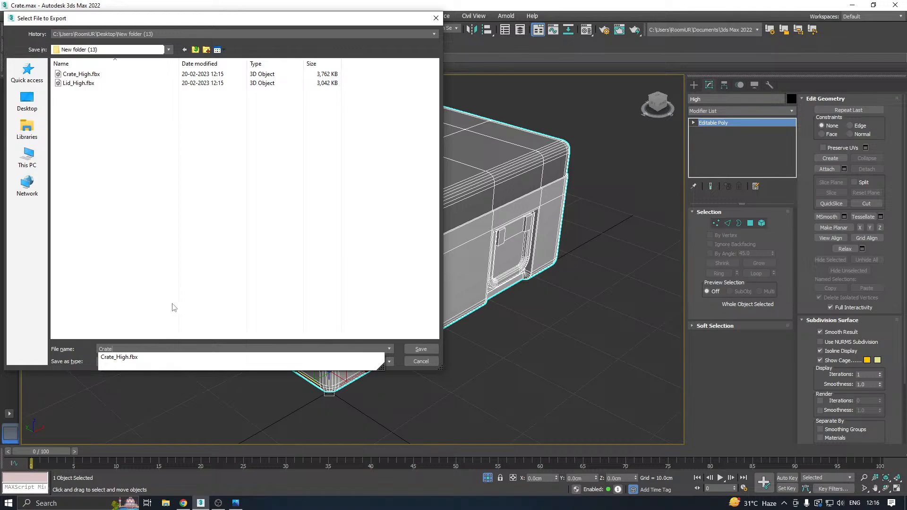
{"action": "left_click", "coordinate": [170, 291]}
{"action": "left_click", "coordinate": [416, 349]}
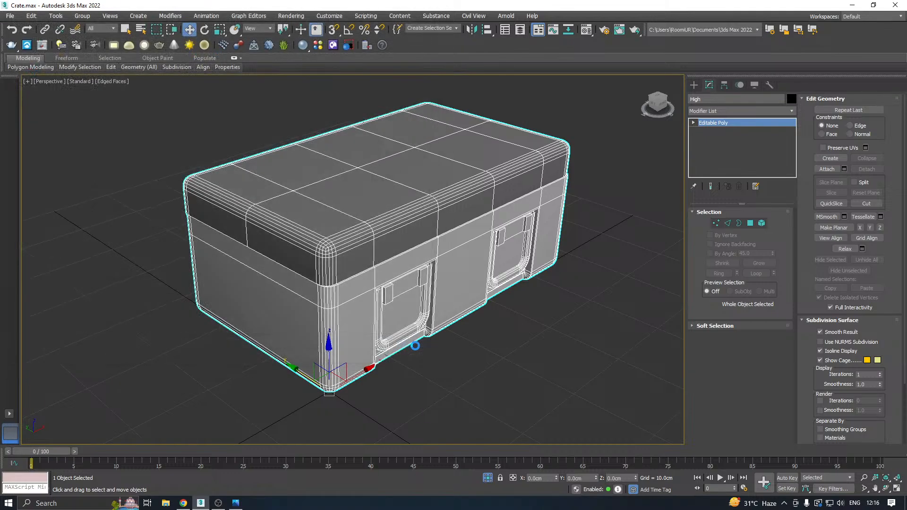
{"action": "left_click", "coordinate": [520, 377]}
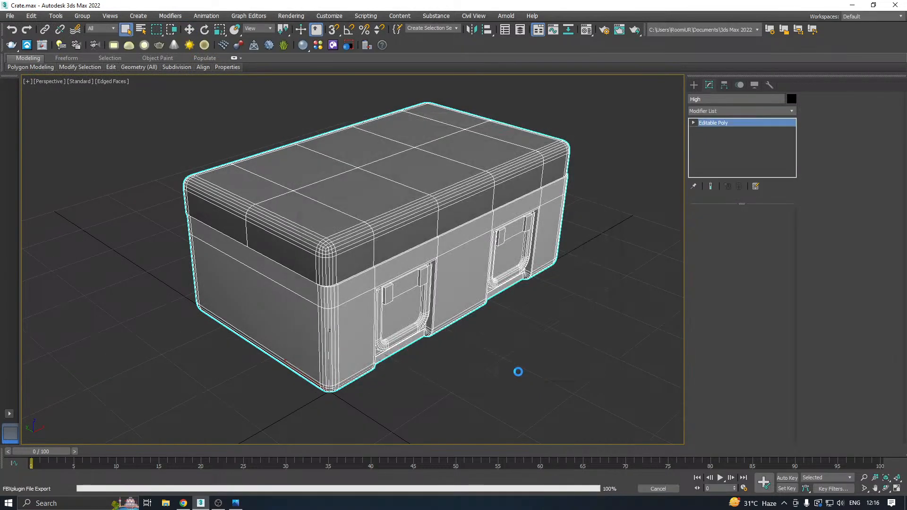
Deselect the crate and save a copy of the scene in the Work folder.
{"action": "left_click", "coordinate": [189, 29]}
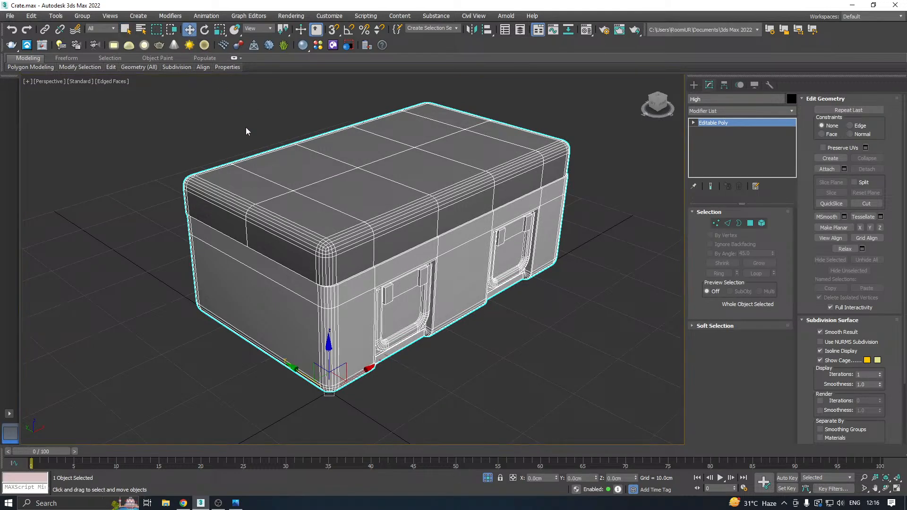
{"action": "left_click", "coordinate": [282, 142]}
{"action": "left_click", "coordinate": [10, 16]}
{"action": "mouse_move", "coordinate": [49, 96]}
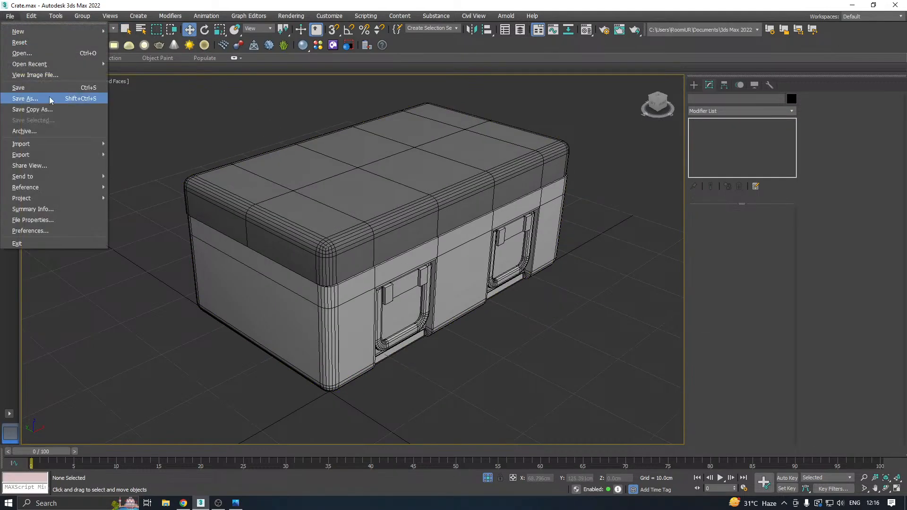
{"action": "left_click", "coordinate": [59, 112]}
{"action": "left_click", "coordinate": [423, 345]}
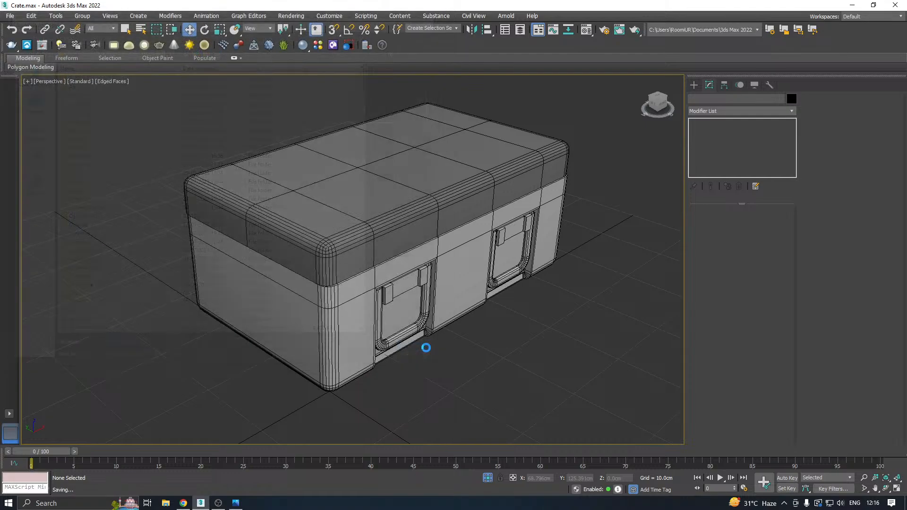
Hide the icons on the Windows desktop and return to 3ds Max.
{"action": "left_click", "coordinate": [853, 6]}
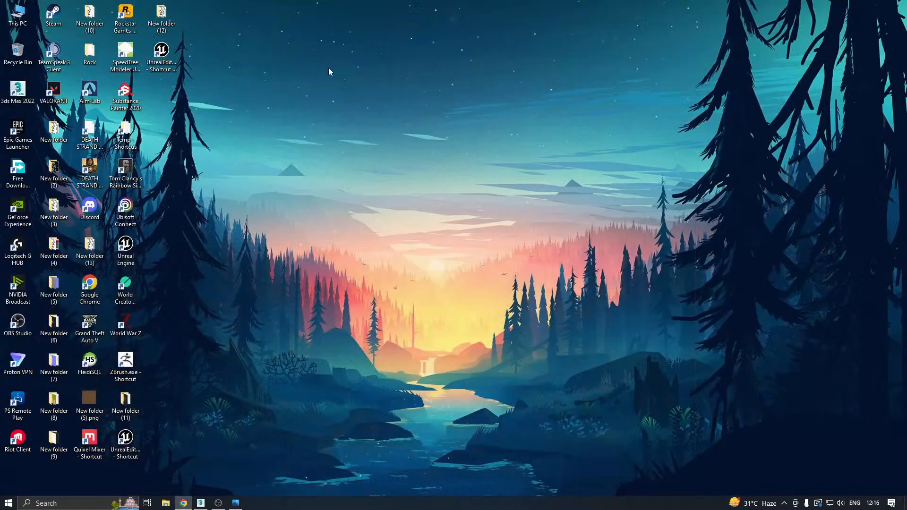
{"action": "right_click", "coordinate": [184, 79]}
{"action": "mouse_move", "coordinate": [208, 87]}
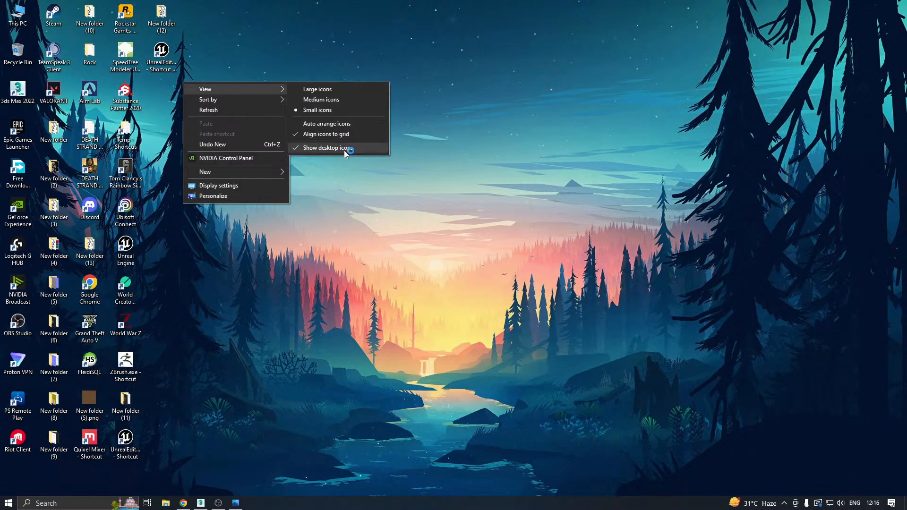
{"action": "left_click", "coordinate": [343, 150]}
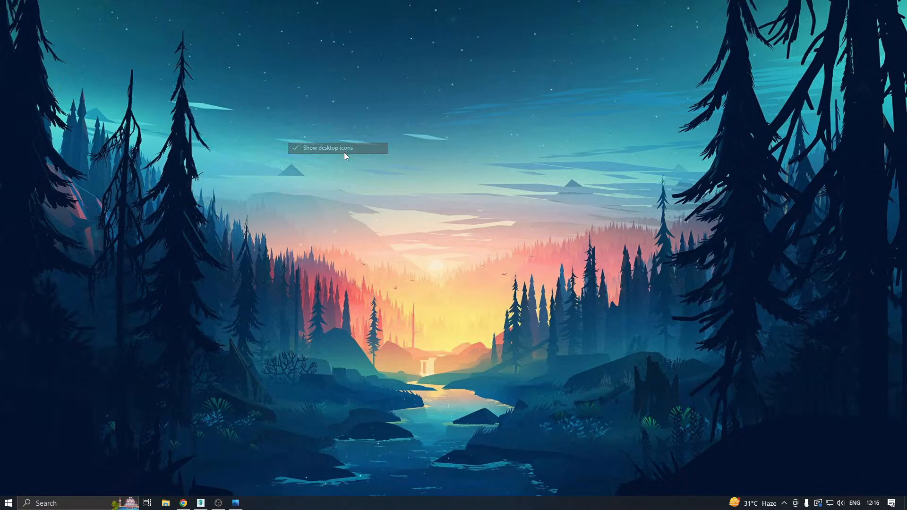
{"action": "left_click", "coordinate": [205, 503]}
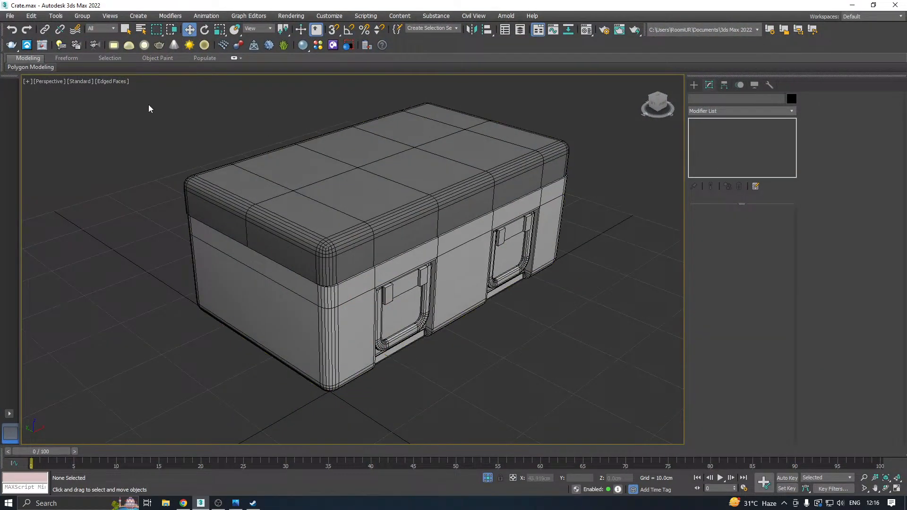
Save another copy of the scene as Crate24.max in the Work folder.
{"action": "left_click", "coordinate": [10, 16]}
{"action": "left_click", "coordinate": [45, 99]}
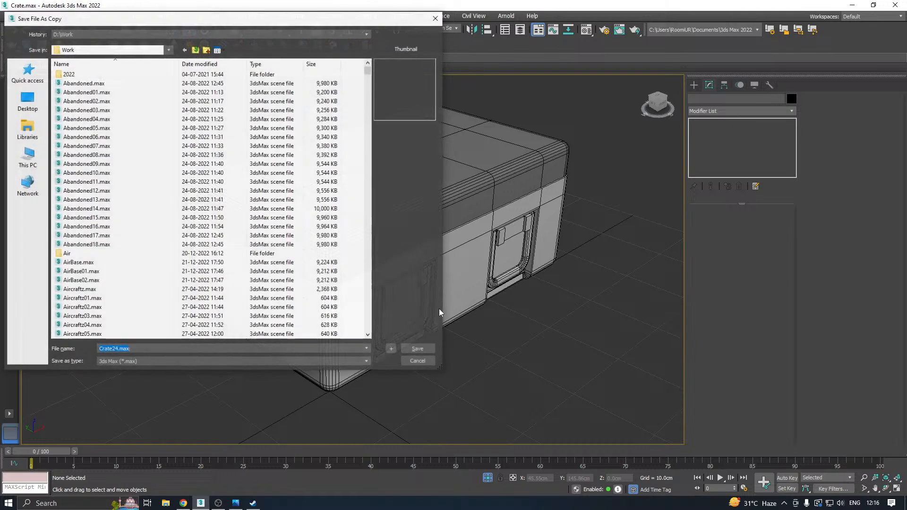
{"action": "left_click", "coordinate": [427, 349]}
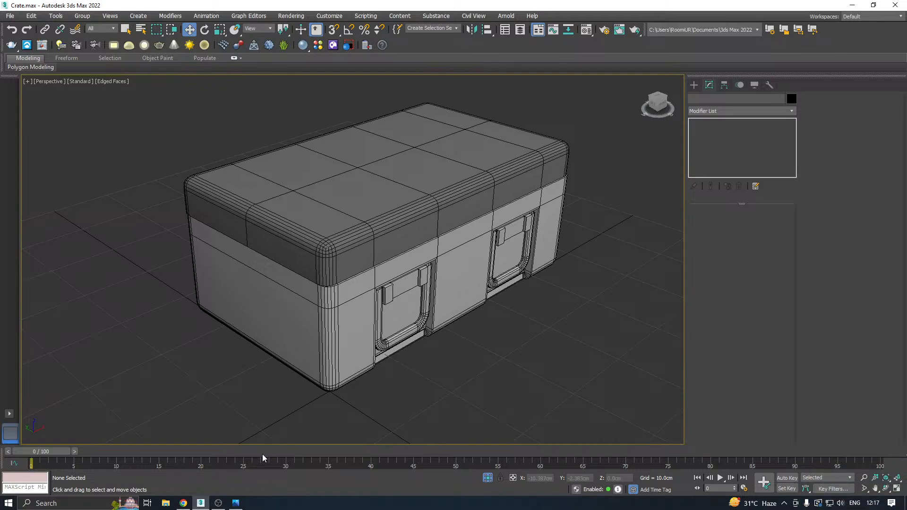
Switch to Substance Painter, continue past the driver warning and create a new project with Crate.fbx from New folder (13) as its mesh.
{"action": "left_click", "coordinate": [852, 6]}
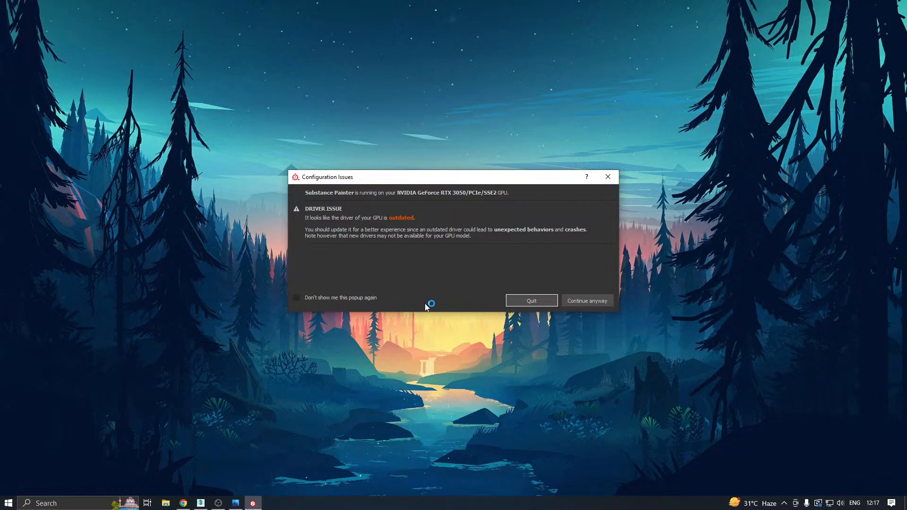
{"action": "left_click", "coordinate": [604, 304]}
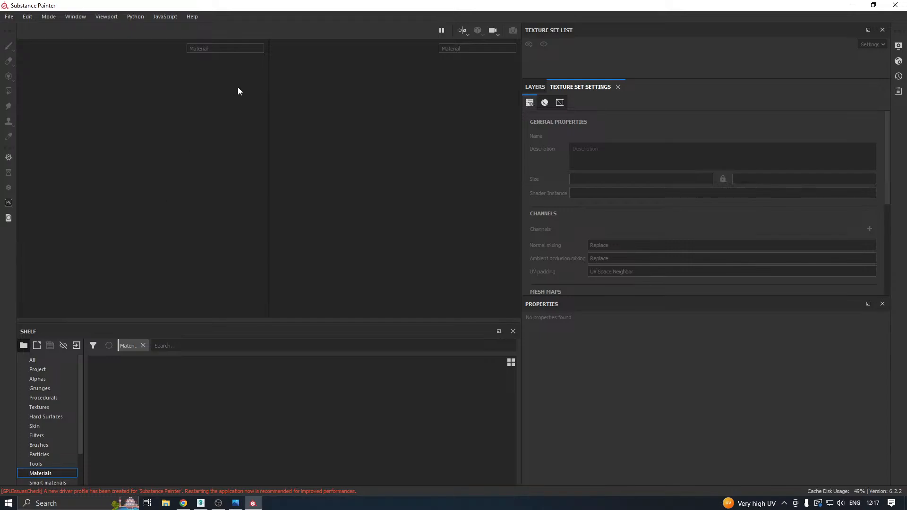
{"action": "left_click", "coordinate": [9, 16]}
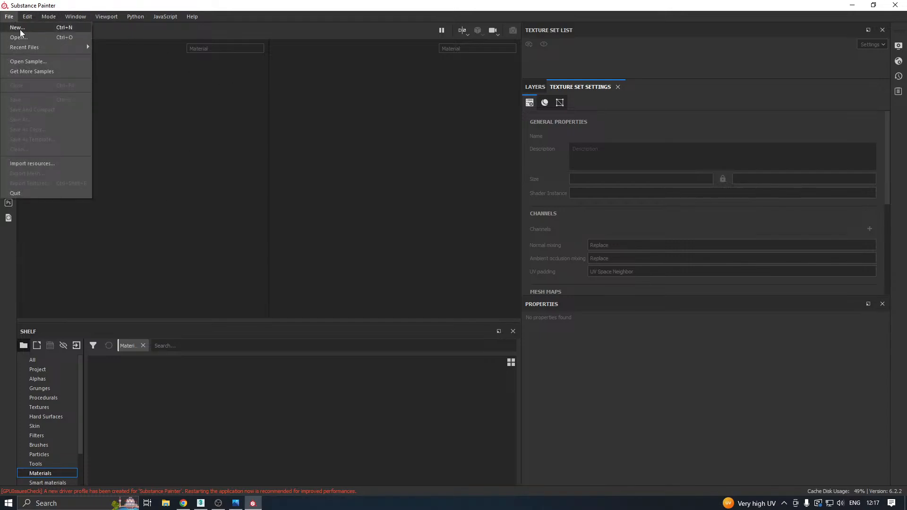
{"action": "key", "text": "Escape"}
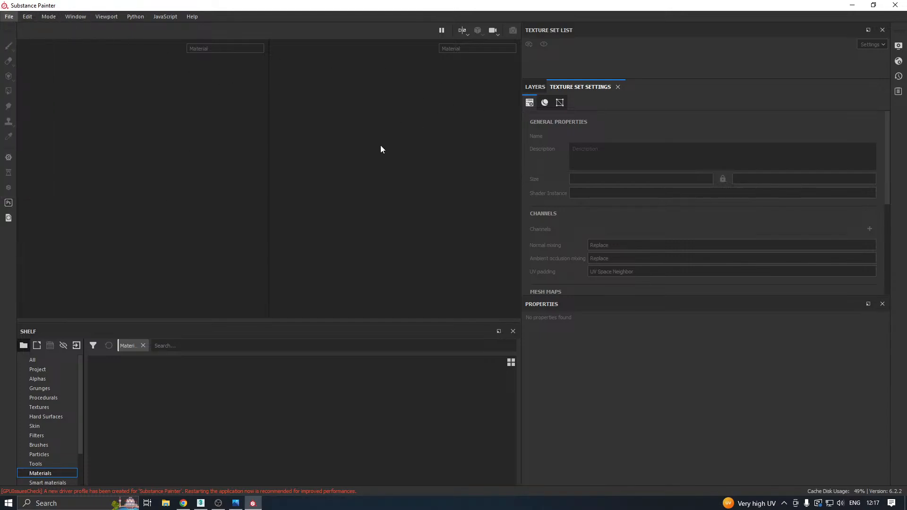
{"action": "key", "text": "ctrl+n"}
{"action": "left_click", "coordinate": [534, 120]}
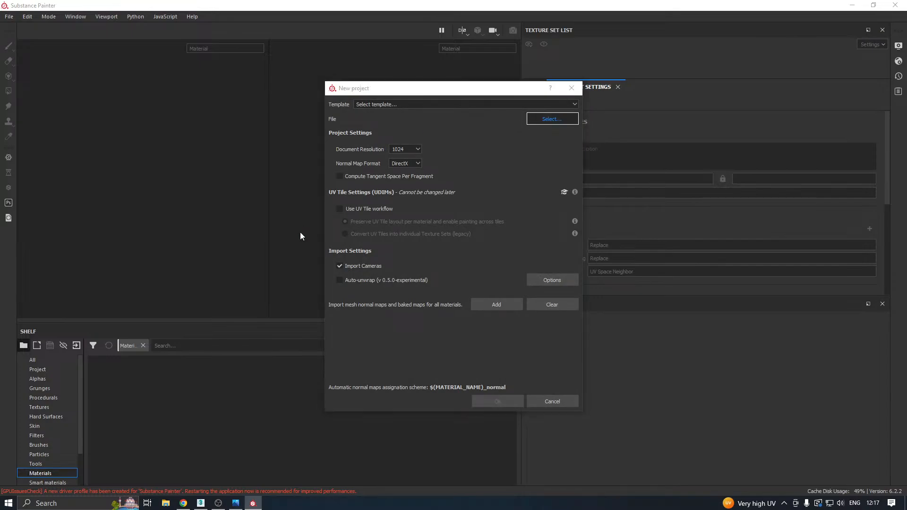
{"action": "left_click", "coordinate": [364, 169]}
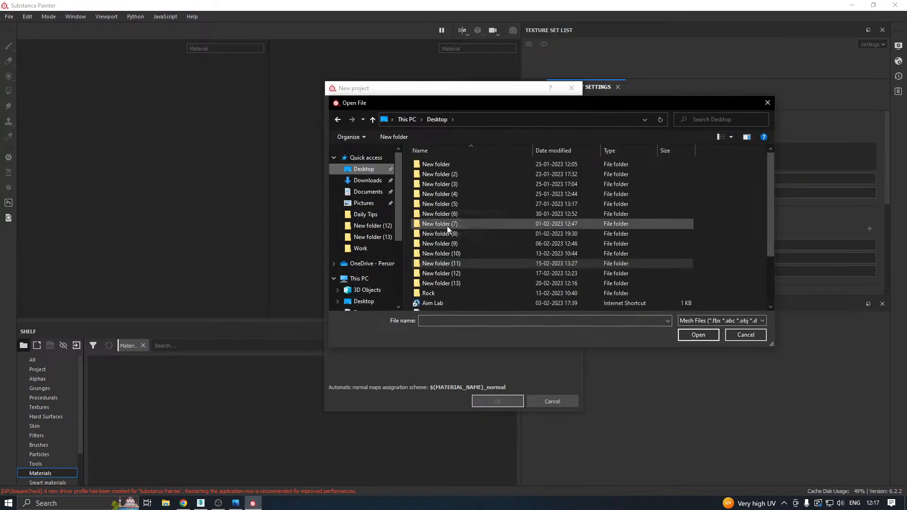
{"action": "double_click", "coordinate": [447, 281]}
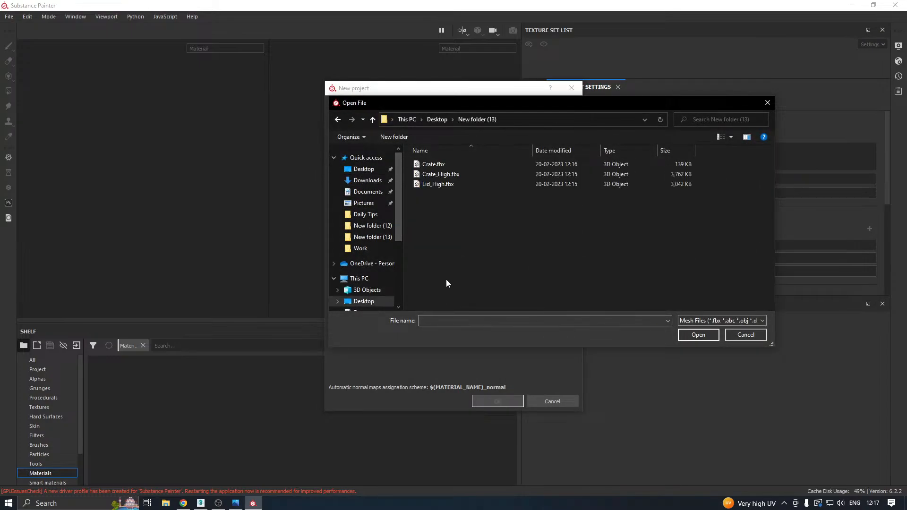
{"action": "double_click", "coordinate": [433, 166]}
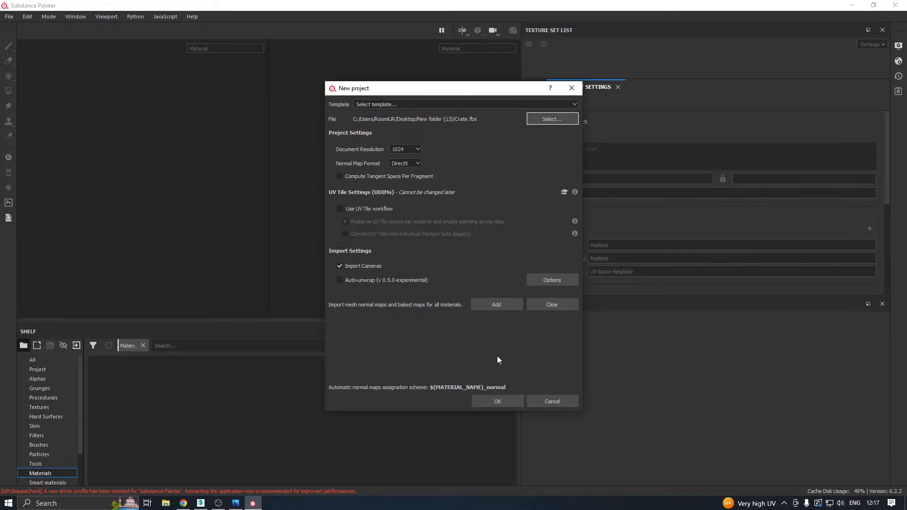
{"action": "left_click", "coordinate": [479, 399]}
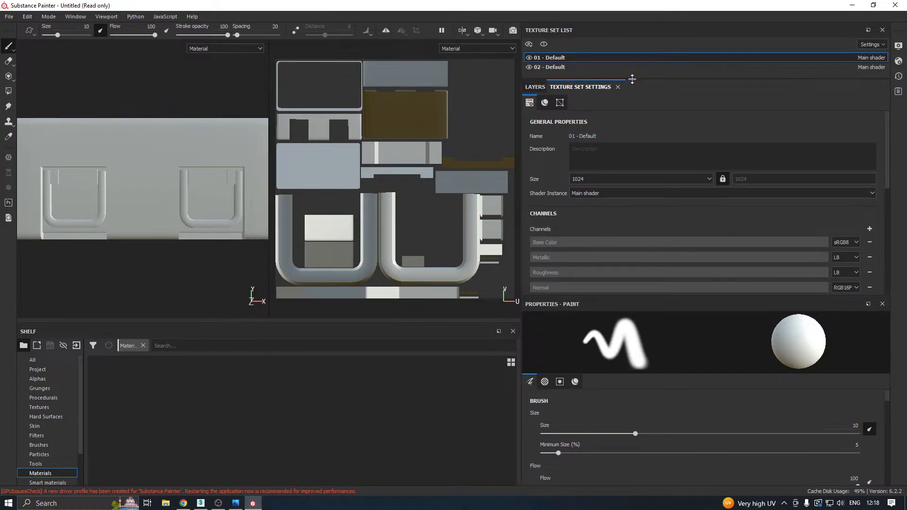
Enlarge the texture set list area and show the crate in the 3D-only view at an angle.
{"action": "left_click_drag", "start_coordinate": [632, 79], "coordinate": [632, 164]}
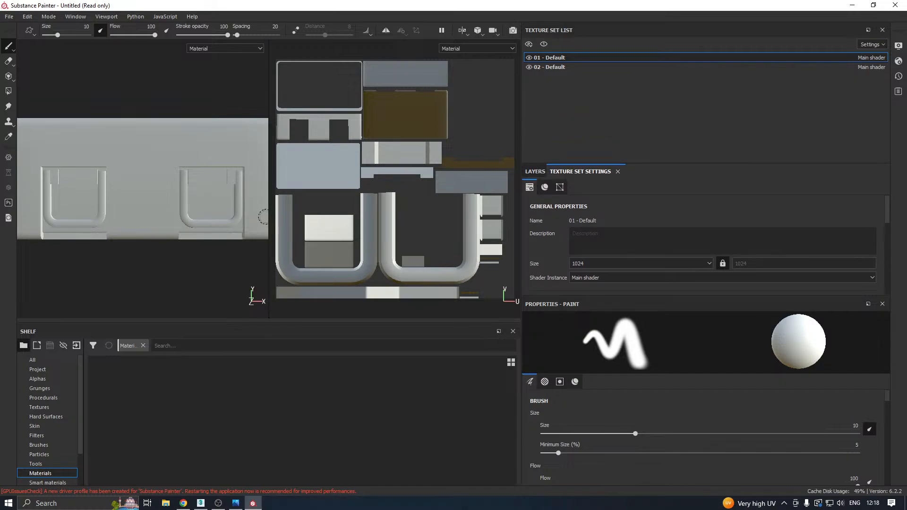
{"action": "key", "text": "F2"}
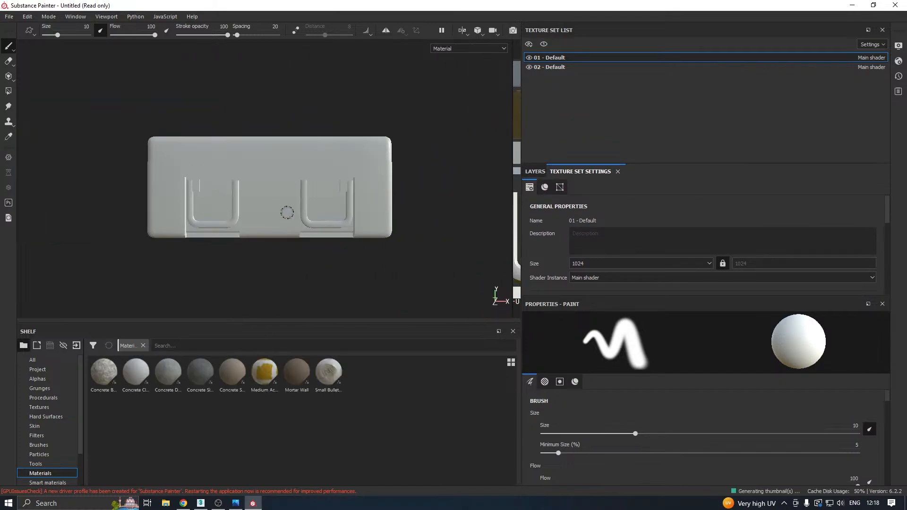
{"action": "left_click_drag", "start_coordinate": [287, 212], "coordinate": [359, 199], "text": "alt"}
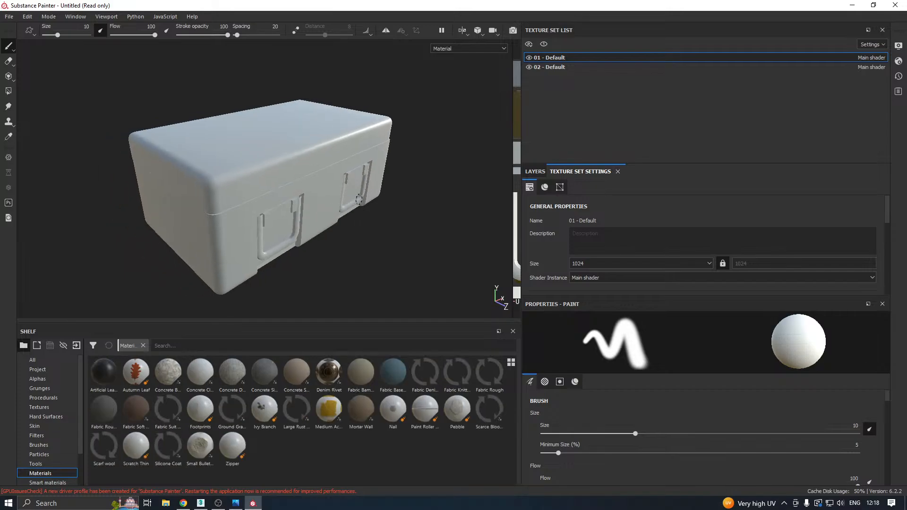
{"action": "right_click_drag", "start_coordinate": [359, 200], "coordinate": [319, 213], "text": "shift"}
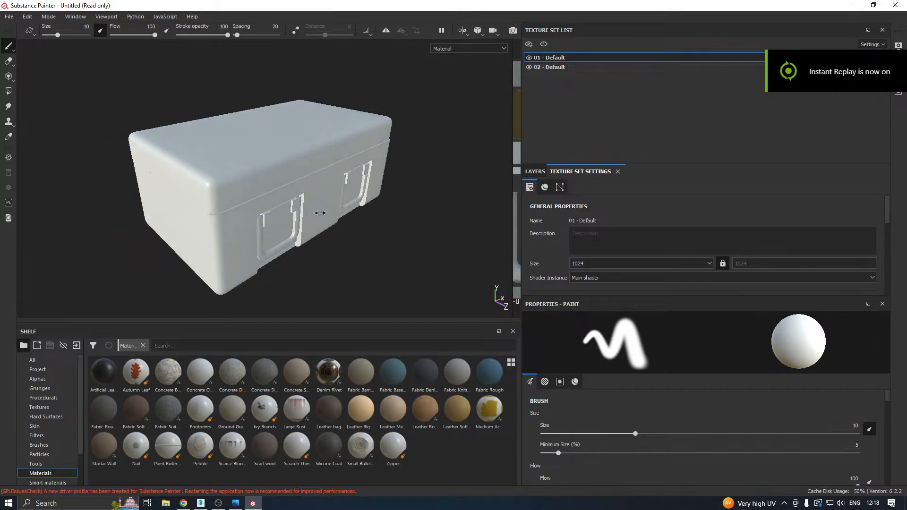
Toggle the visibility of the 01 - Default and 02 - Default texture sets to check which crate part each one covers.
{"action": "left_click", "coordinate": [528, 57]}
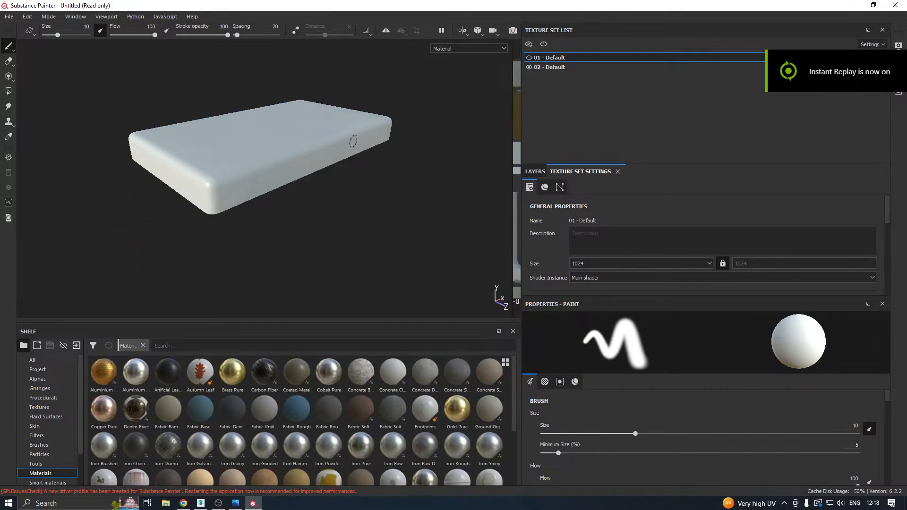
{"action": "left_click_drag", "start_coordinate": [318, 156], "coordinate": [328, 70], "text": "alt"}
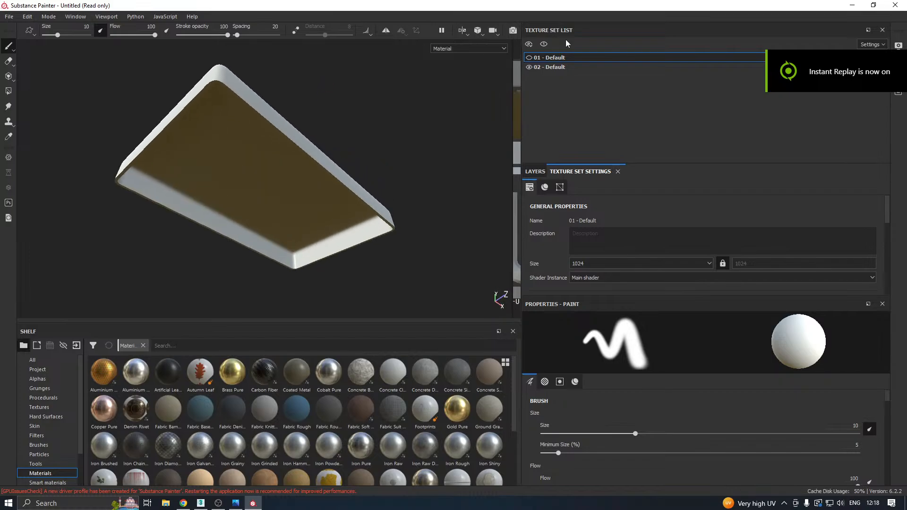
{"action": "left_click", "coordinate": [529, 57]}
{"action": "left_click", "coordinate": [529, 66]}
{"action": "left_click_drag", "start_coordinate": [359, 227], "coordinate": [340, 180], "text": "alt"}
{"action": "left_click_drag", "start_coordinate": [259, 167], "coordinate": [479, 146], "text": "alt"}
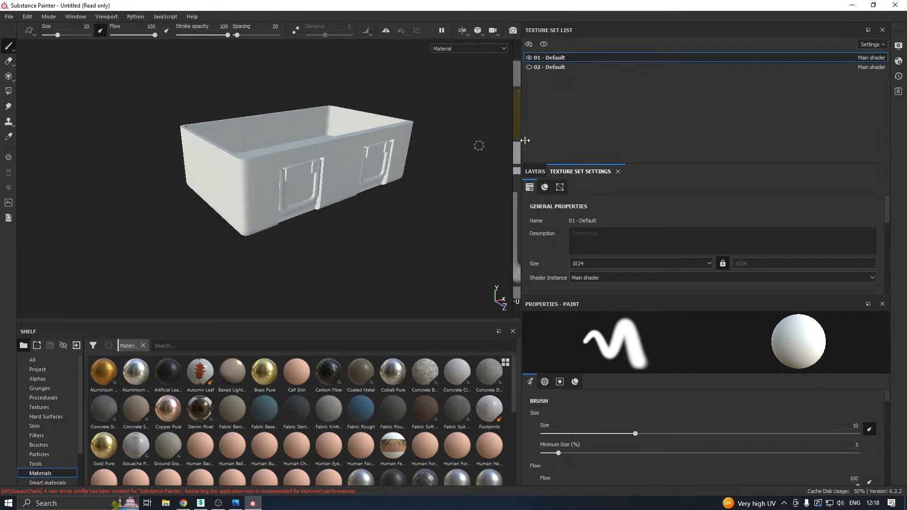
{"action": "left_click", "coordinate": [529, 67]}
{"action": "left_click", "coordinate": [528, 58]}
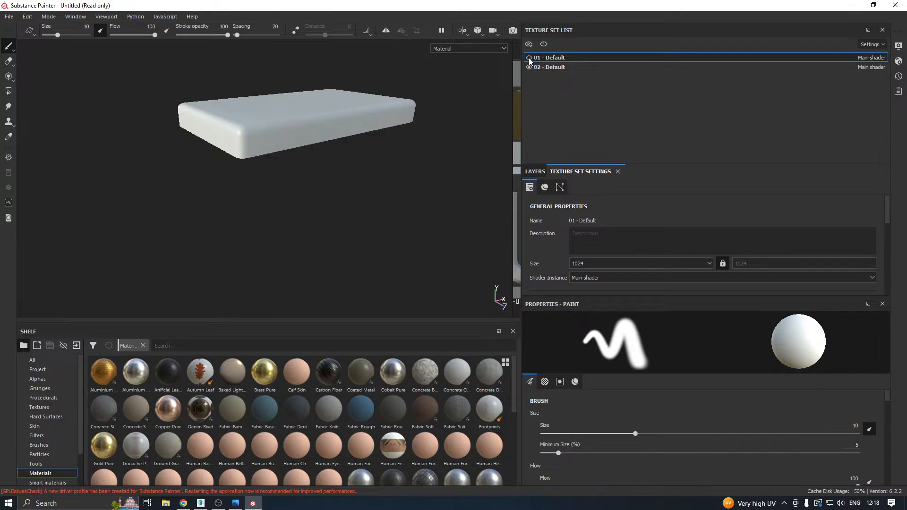
{"action": "left_click", "coordinate": [529, 57]}
{"action": "left_click", "coordinate": [529, 57]}
{"action": "left_click", "coordinate": [528, 58]}
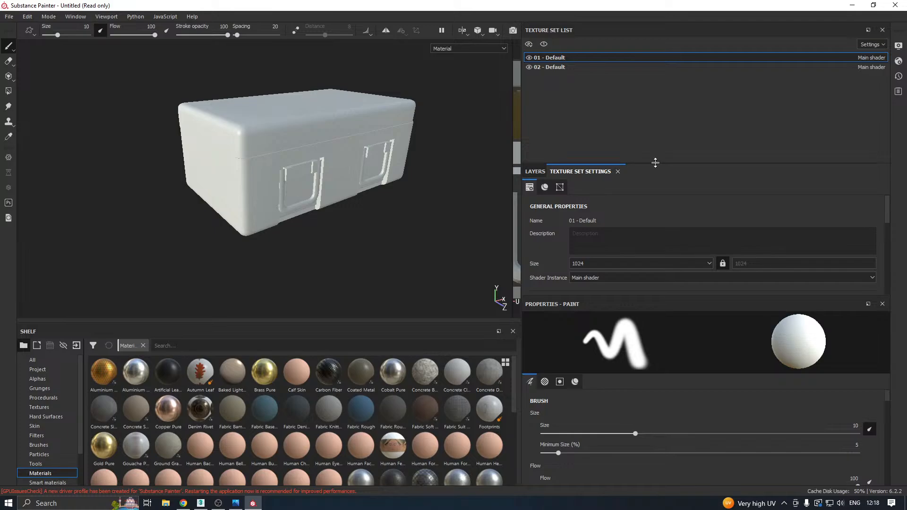
Open the mesh map baking settings and set the output size to 2048, dilation width to 4 and max rear distance to 0.376.
{"action": "left_click_drag", "start_coordinate": [656, 163], "coordinate": [660, 102]}
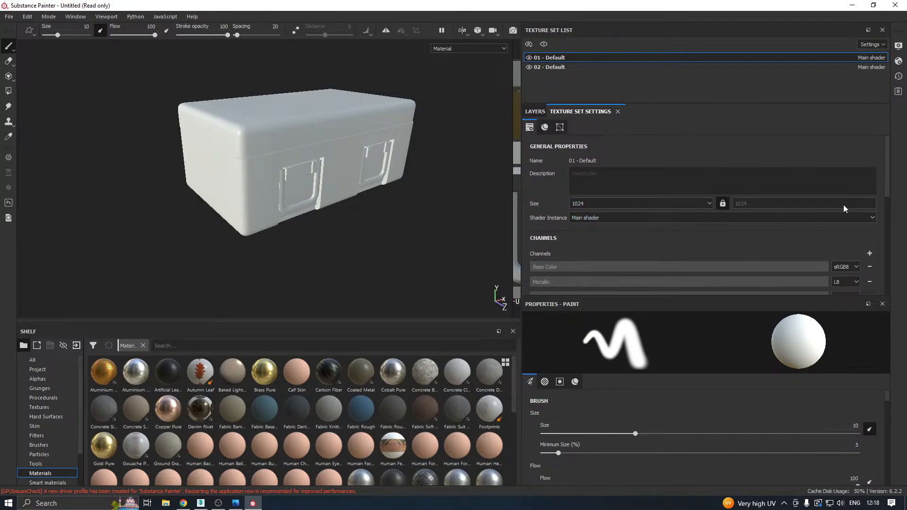
{"action": "scroll", "coordinate": [754, 232], "scroll_direction": "down", "scroll_amount": 5}
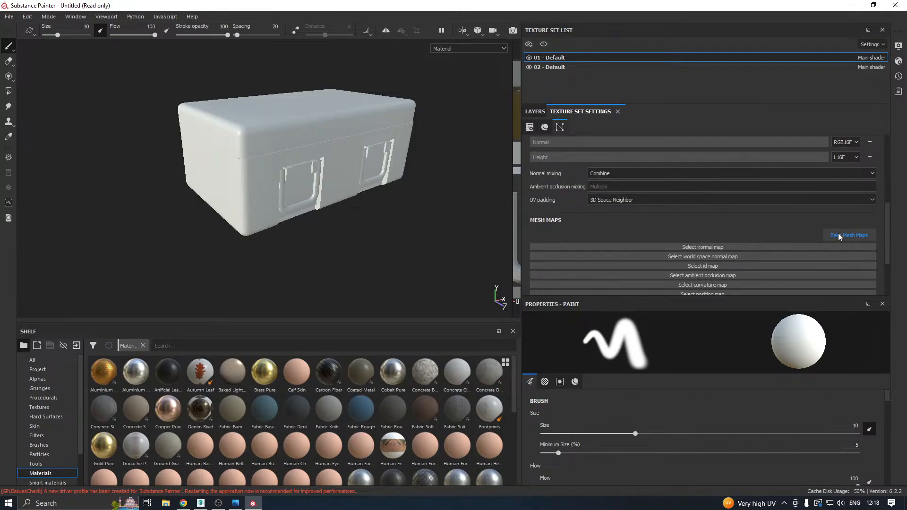
{"action": "left_click", "coordinate": [838, 234]}
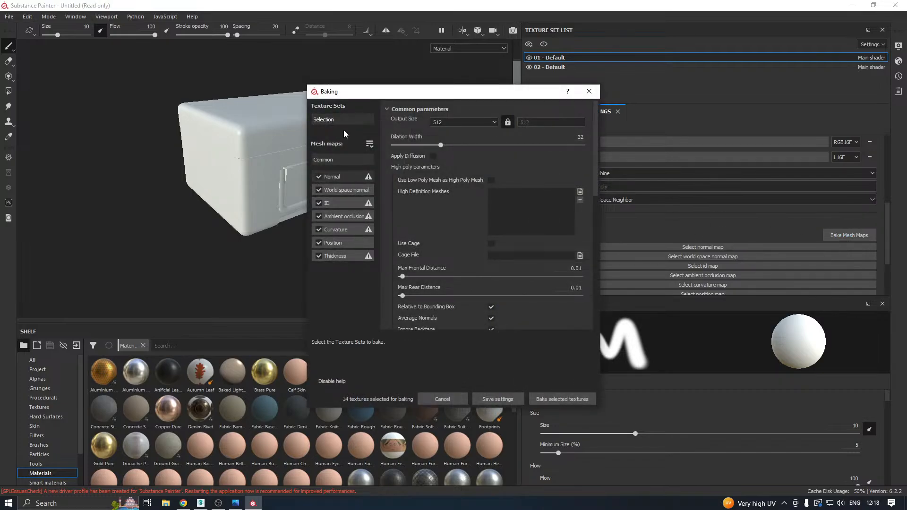
{"action": "left_click", "coordinate": [451, 124]}
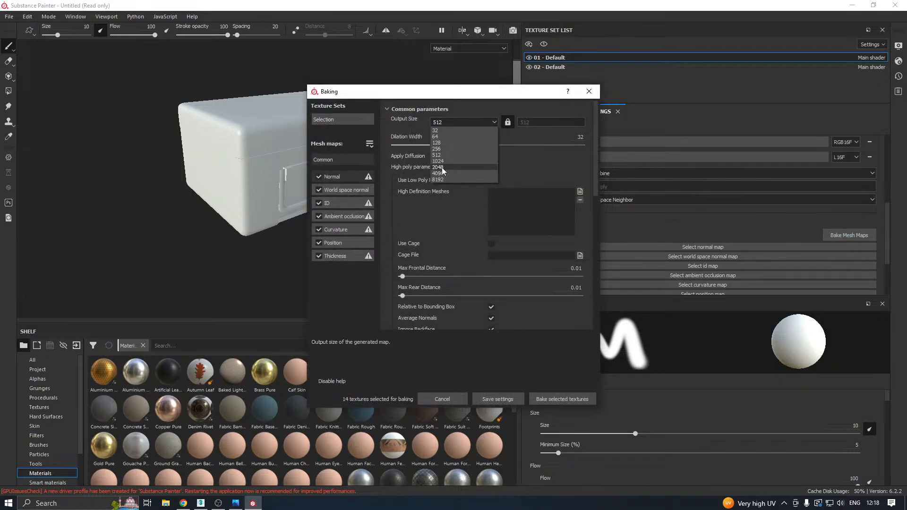
{"action": "left_click", "coordinate": [441, 167]}
{"action": "left_click", "coordinate": [398, 145]}
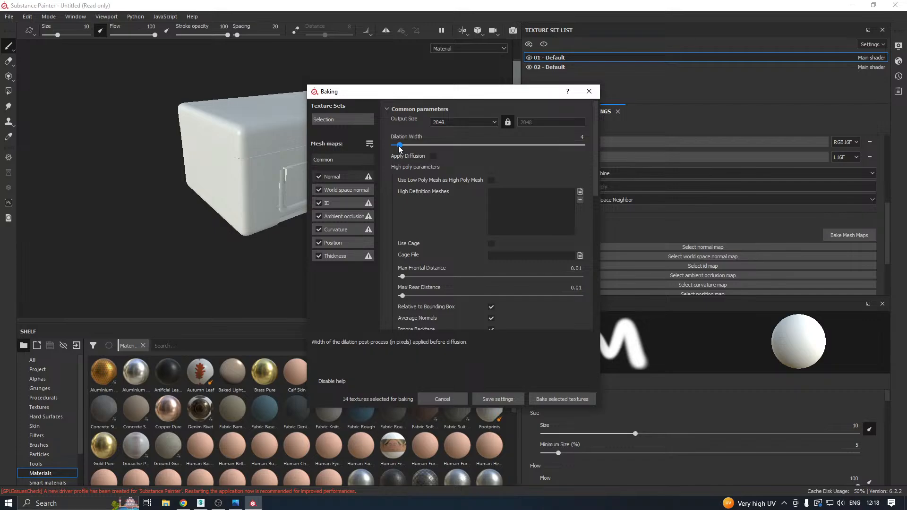
{"action": "left_click", "coordinate": [448, 296]}
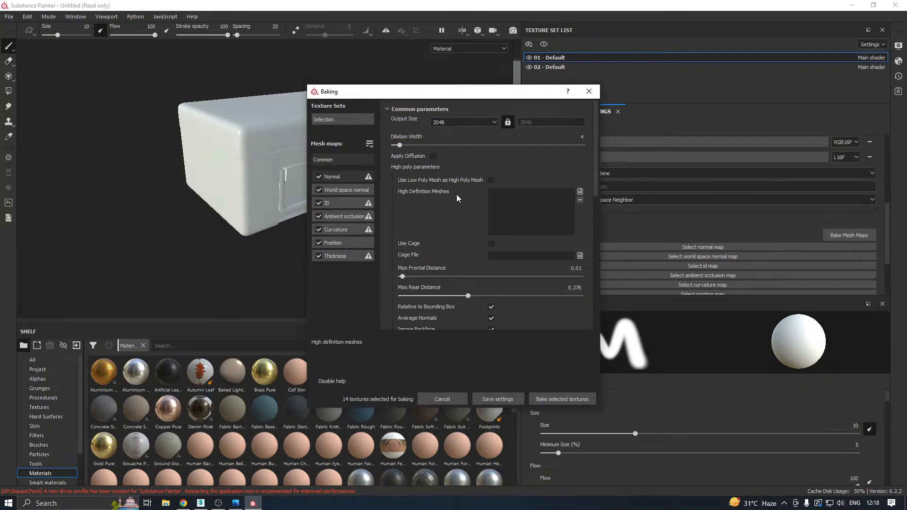
Load Lid_High.fbx from New folder (13) as the high definition mesh and bake the selected mesh maps for both texture sets.
{"action": "left_click_drag", "start_coordinate": [359, 91], "coordinate": [411, 78]}
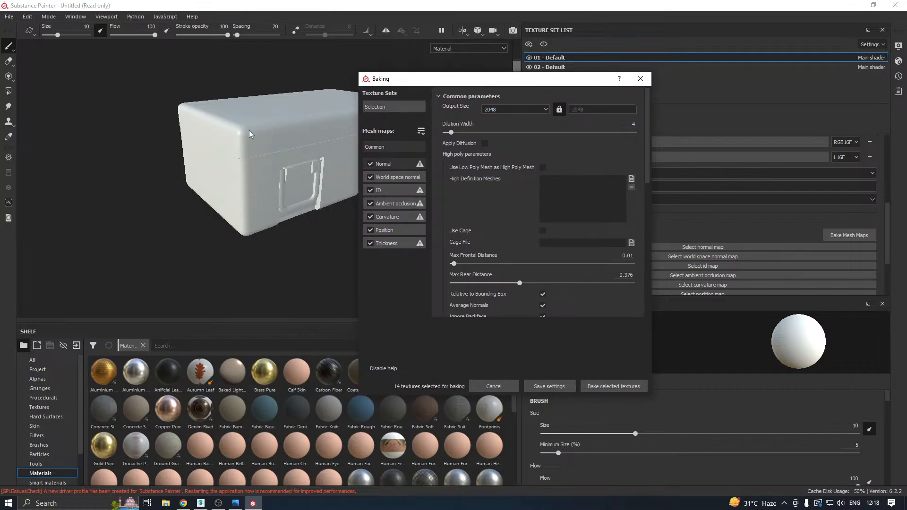
{"action": "left_click", "coordinate": [632, 179]}
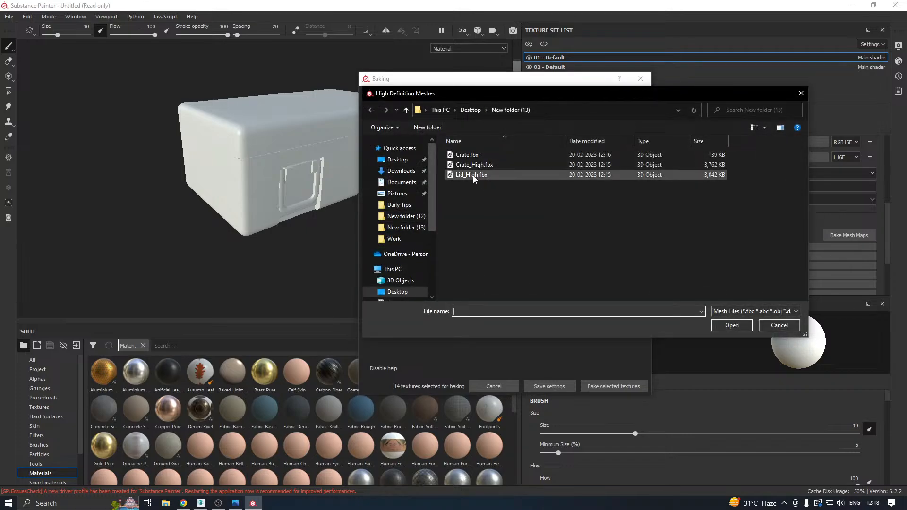
{"action": "double_click", "coordinate": [472, 175]}
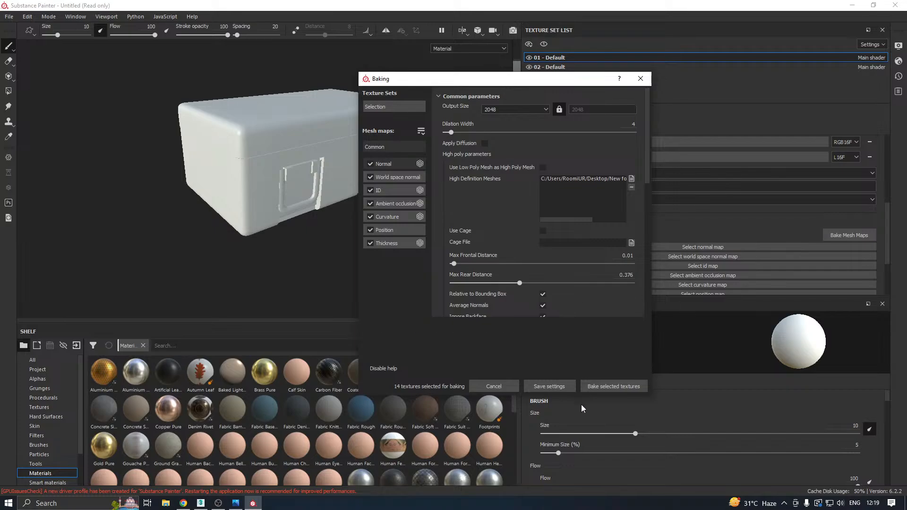
{"action": "left_click", "coordinate": [594, 389]}
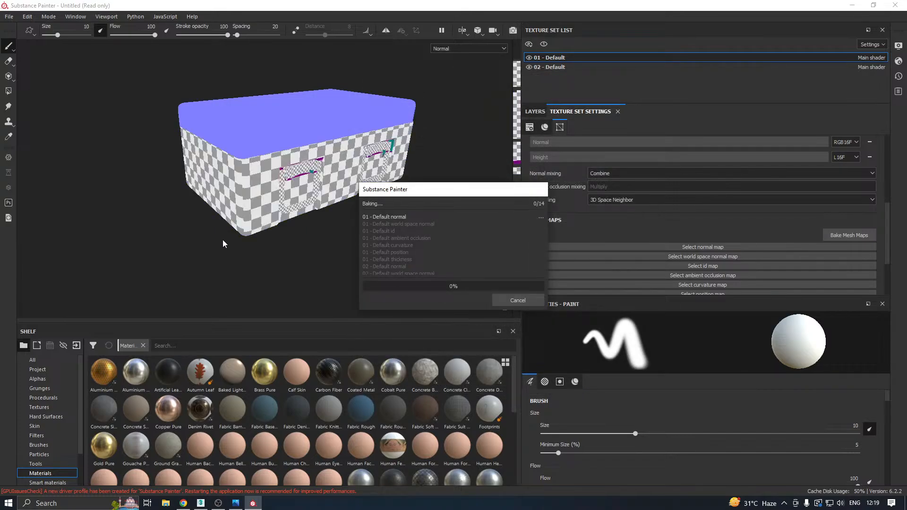
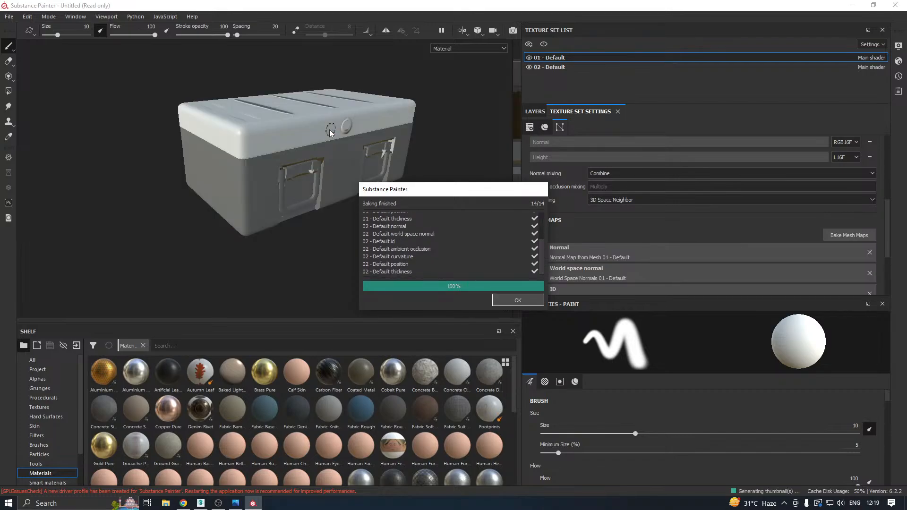
Close the baking report and examine the baked normal and color map thumbnails among the project textures.
{"action": "left_click", "coordinate": [517, 301]}
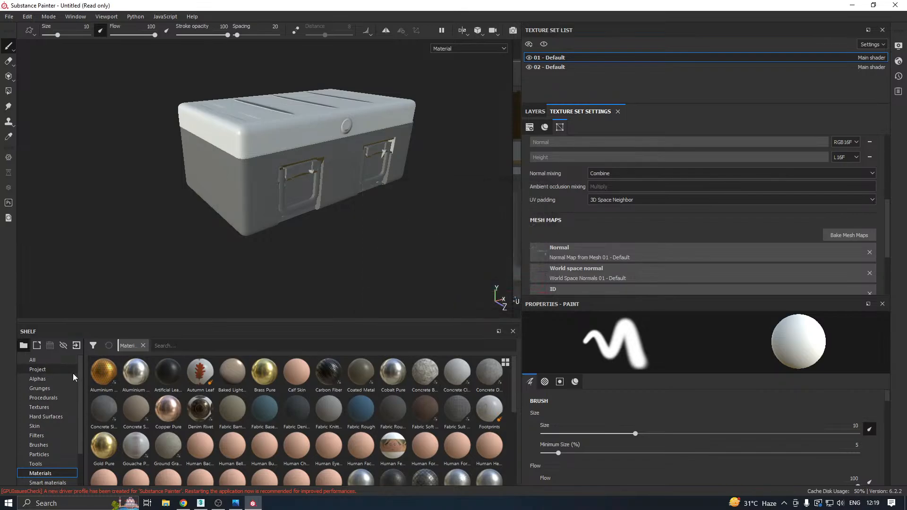
{"action": "left_click", "coordinate": [44, 369]}
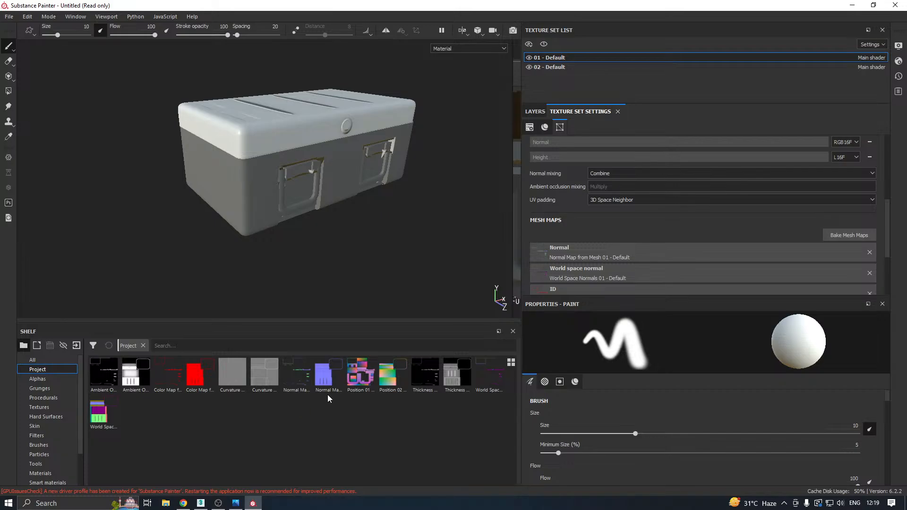
{"action": "mouse_move", "coordinate": [329, 384]}
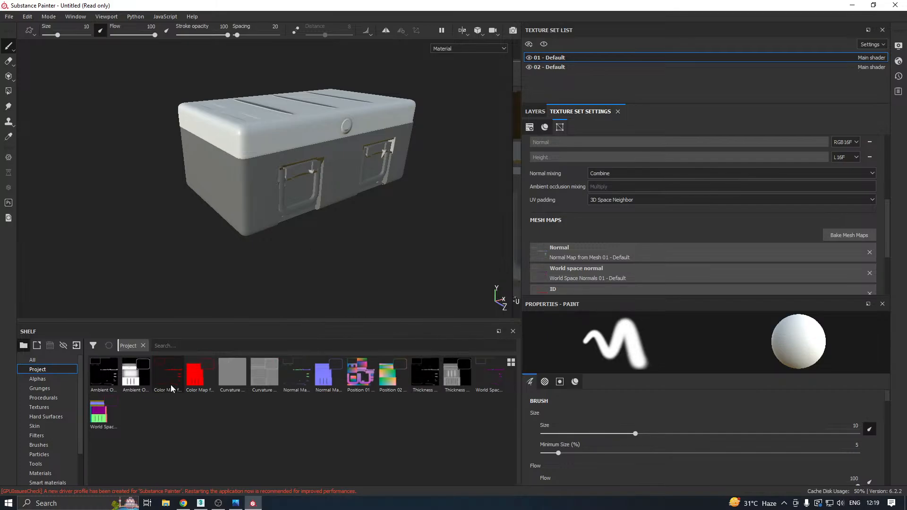
{"action": "mouse_move", "coordinate": [171, 388]}
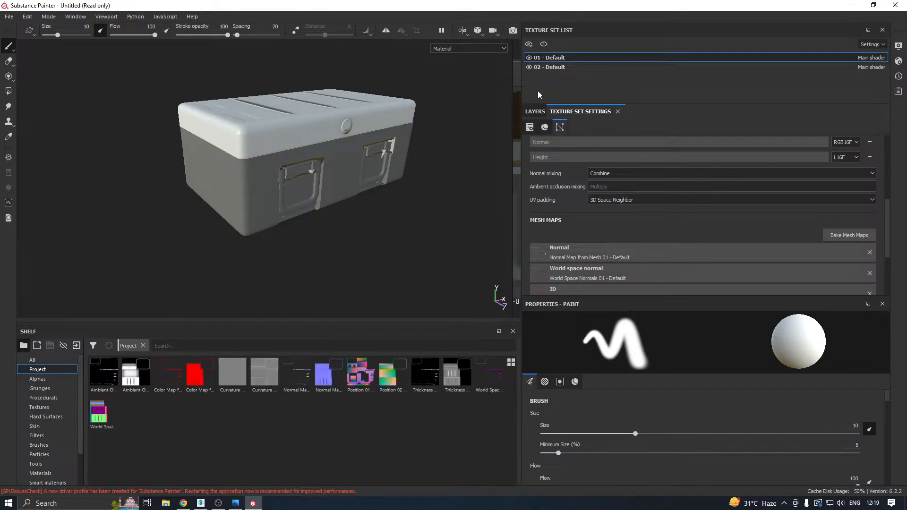
Hide the 01 - Default texture set and examine the baked lid and its round front button up close.
{"action": "left_click", "coordinate": [529, 58]}
{"action": "left_click_drag", "start_coordinate": [360, 114], "coordinate": [296, 95], "text": "alt"}
{"action": "scroll", "coordinate": [367, 113], "scroll_direction": "up", "scroll_amount": 5}
{"action": "left_click_drag", "start_coordinate": [321, 128], "coordinate": [281, 132], "text": "alt"}
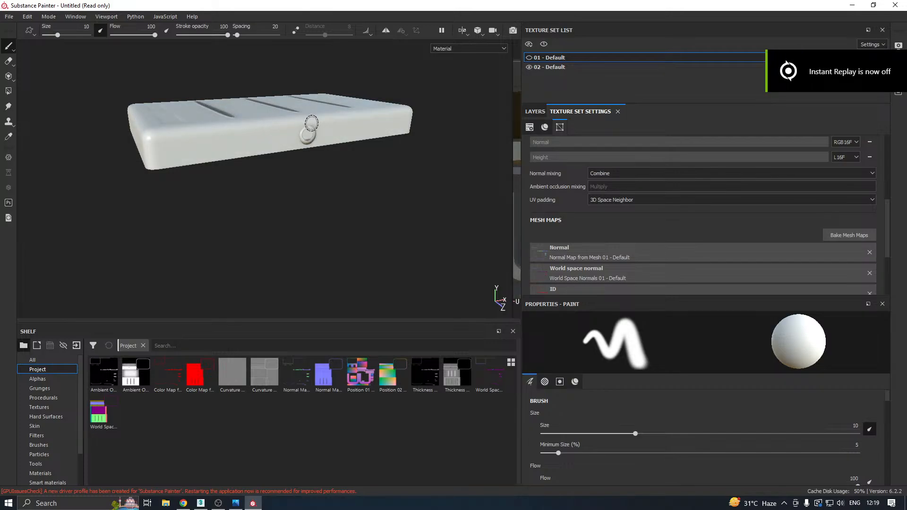
{"action": "scroll", "coordinate": [315, 128], "scroll_direction": "up", "scroll_amount": 3}
{"action": "left_click_drag", "start_coordinate": [334, 127], "coordinate": [311, 125], "text": "alt"}
{"action": "scroll", "coordinate": [285, 116], "scroll_direction": "up", "scroll_amount": 3}
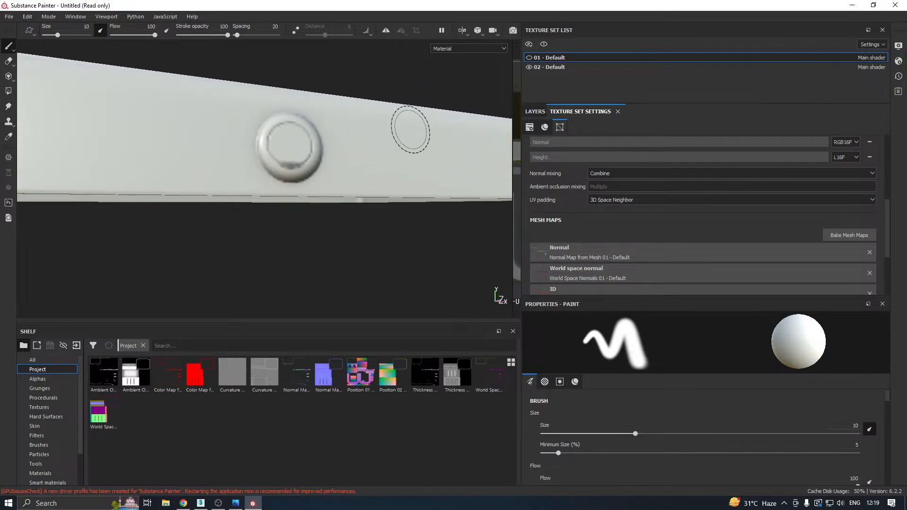
{"action": "scroll", "coordinate": [586, 181], "scroll_direction": "up", "scroll_amount": 5}
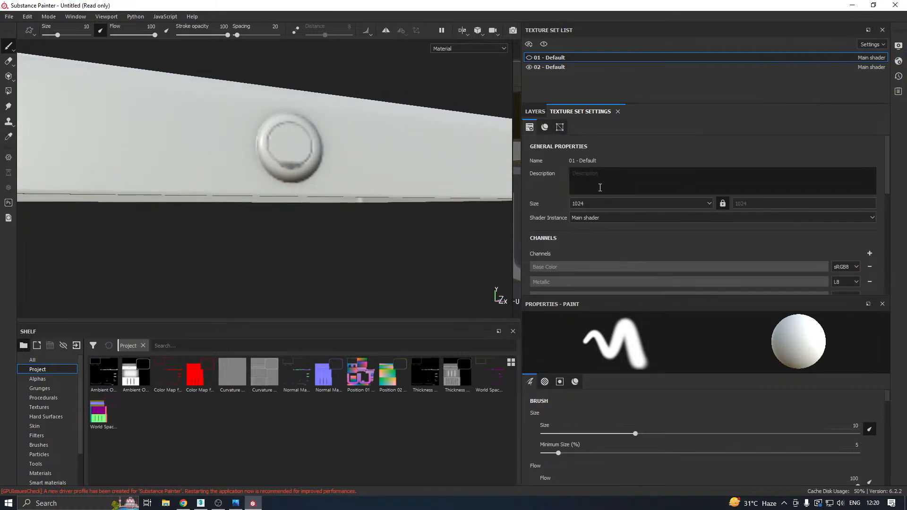
{"action": "left_click", "coordinate": [530, 59]}
{"action": "scroll", "coordinate": [735, 168], "scroll_direction": "down", "scroll_amount": 4}
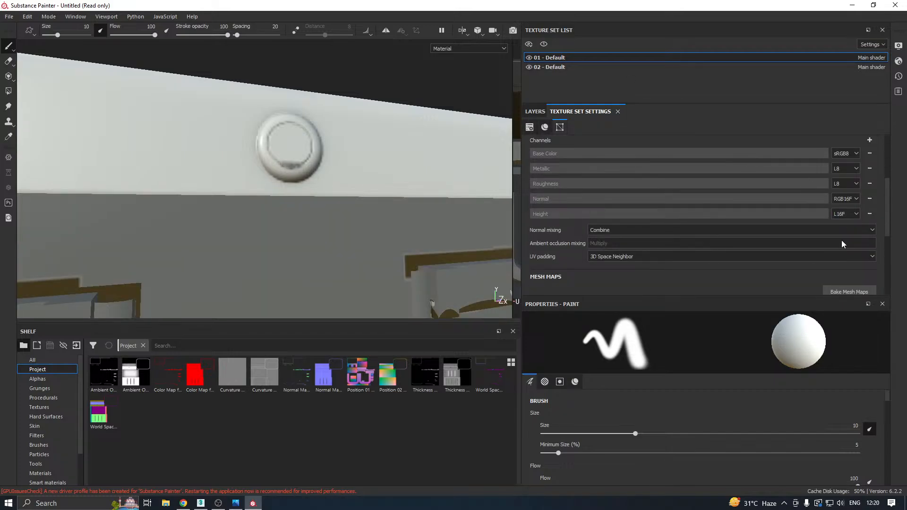
{"action": "left_click", "coordinate": [849, 291]}
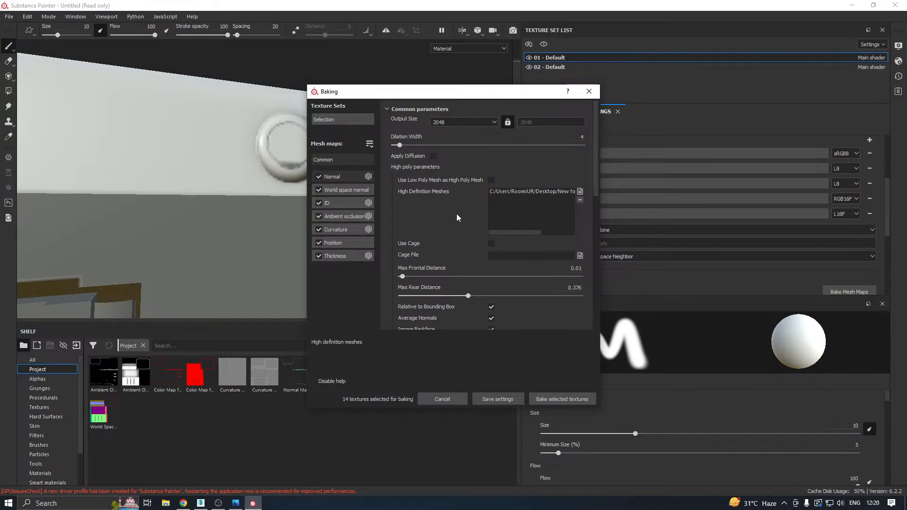
{"action": "left_click", "coordinate": [588, 92]}
Select the 02 - Default texture set, hide 01 - Default and examine the lid's baked grooves from several angles.
{"action": "left_click", "coordinate": [559, 67]}
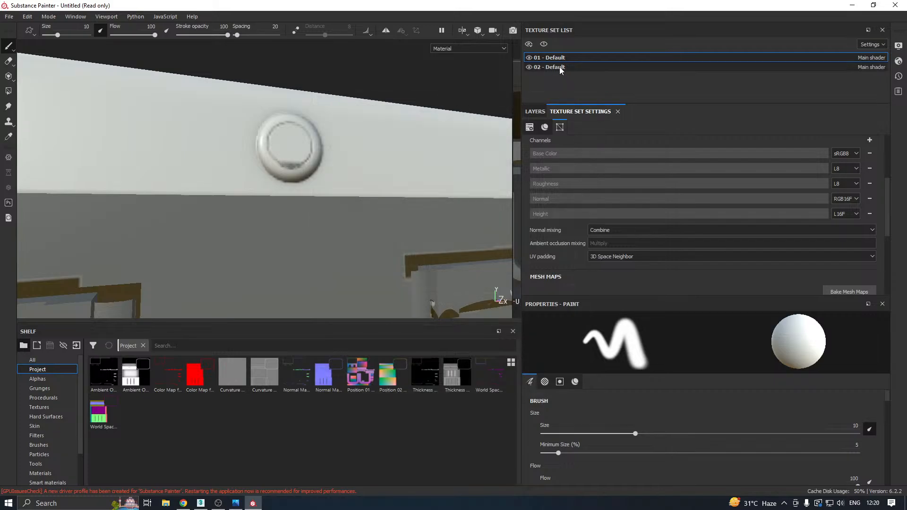
{"action": "left_click", "coordinate": [529, 58]}
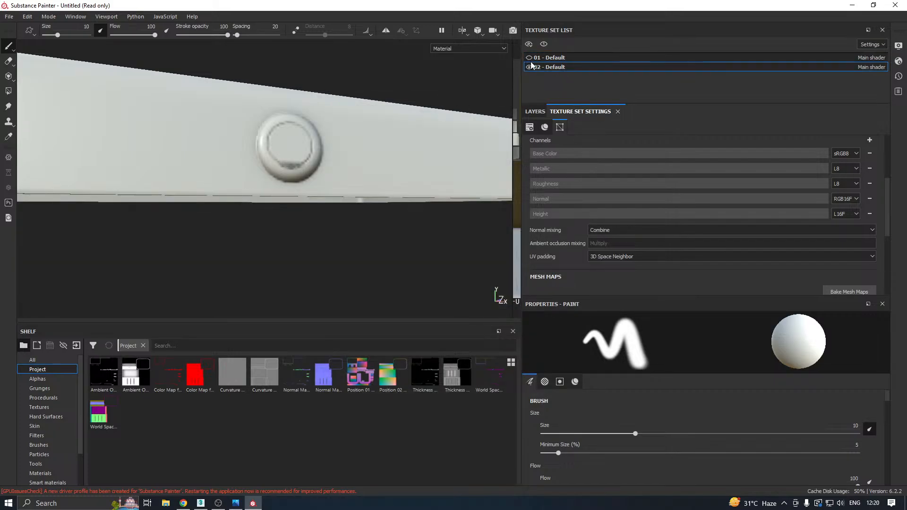
{"action": "scroll", "coordinate": [358, 155], "scroll_direction": "down", "scroll_amount": 5}
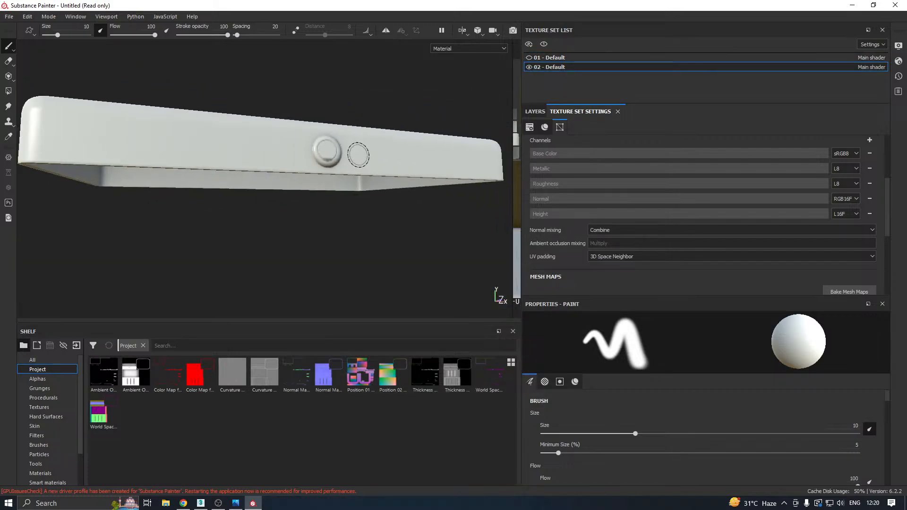
{"action": "left_click_drag", "start_coordinate": [359, 155], "coordinate": [371, 210], "text": "alt"}
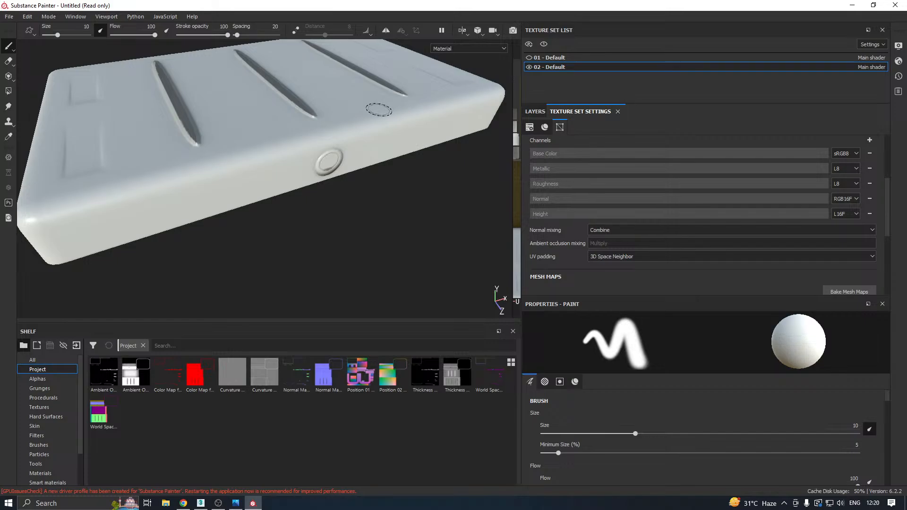
{"action": "scroll", "coordinate": [309, 168], "scroll_direction": "down", "scroll_amount": 3}
{"action": "left_click_drag", "start_coordinate": [309, 168], "coordinate": [378, 151], "text": "alt"}
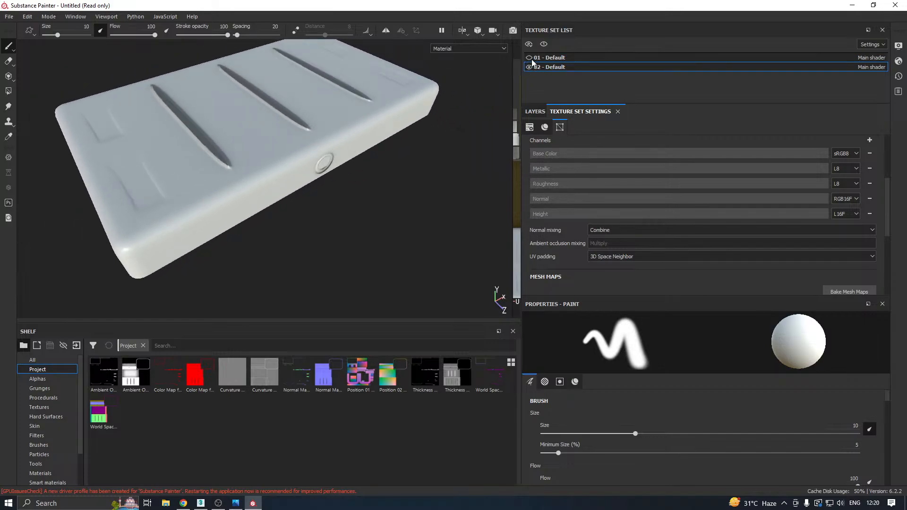
Show and select the 01 - Default texture set, hide 02 - Default and examine the crate body's handle areas.
{"action": "left_click", "coordinate": [529, 57]}
{"action": "left_click", "coordinate": [530, 67]}
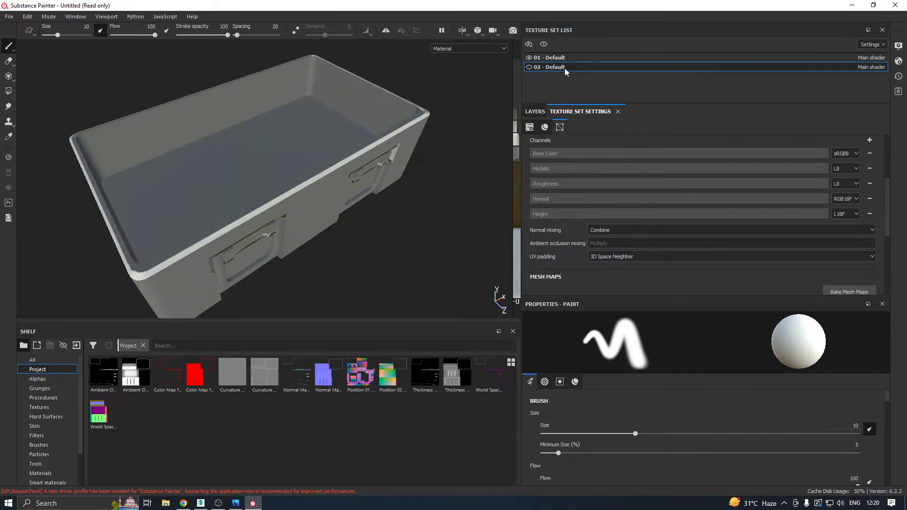
{"action": "left_click", "coordinate": [550, 59]}
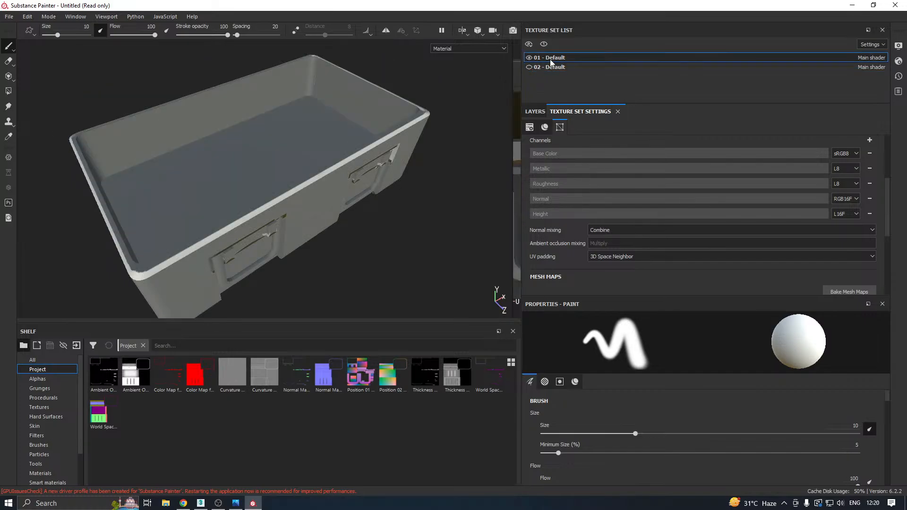
{"action": "left_click", "coordinate": [530, 58]}
{"action": "left_click", "coordinate": [529, 58]}
{"action": "left_click_drag", "start_coordinate": [475, 83], "coordinate": [417, 111], "text": "alt"}
Replace the high definition mesh with Crate_High.fbx and bake the selected mesh maps for both texture sets.
{"action": "left_click", "coordinate": [828, 292]}
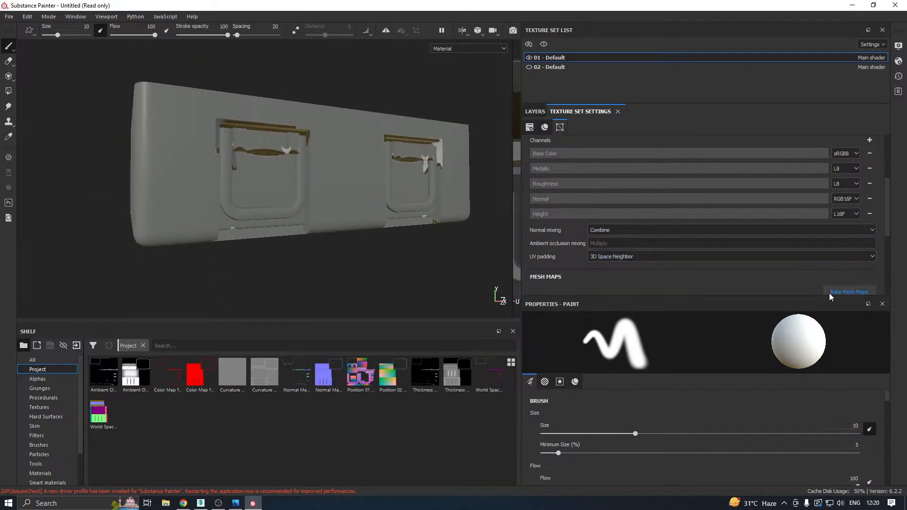
{"action": "left_click", "coordinate": [544, 191]}
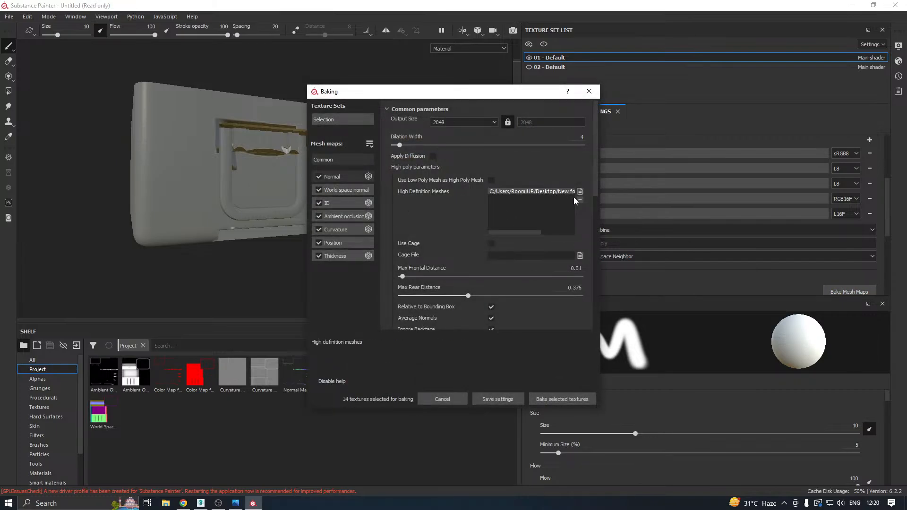
{"action": "left_click", "coordinate": [580, 199]}
{"action": "left_click", "coordinate": [580, 191]}
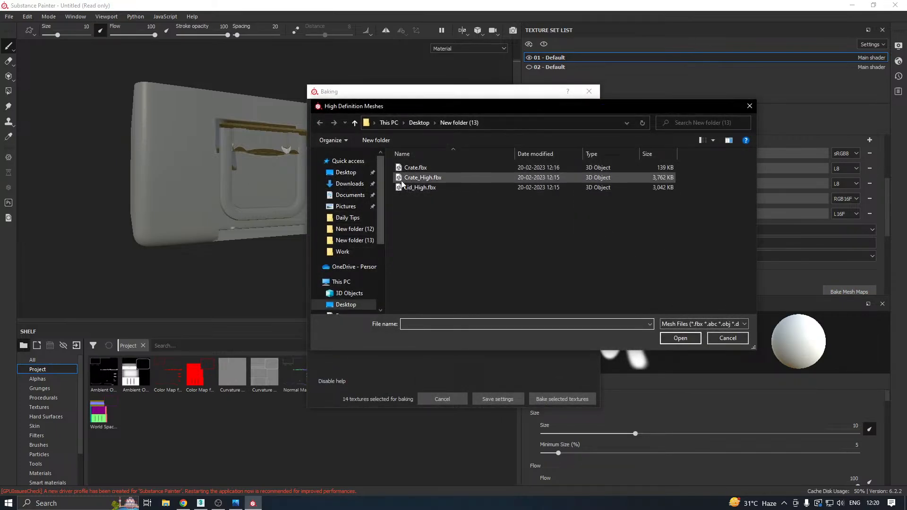
{"action": "left_click", "coordinate": [417, 177]}
{"action": "double_click", "coordinate": [415, 177]}
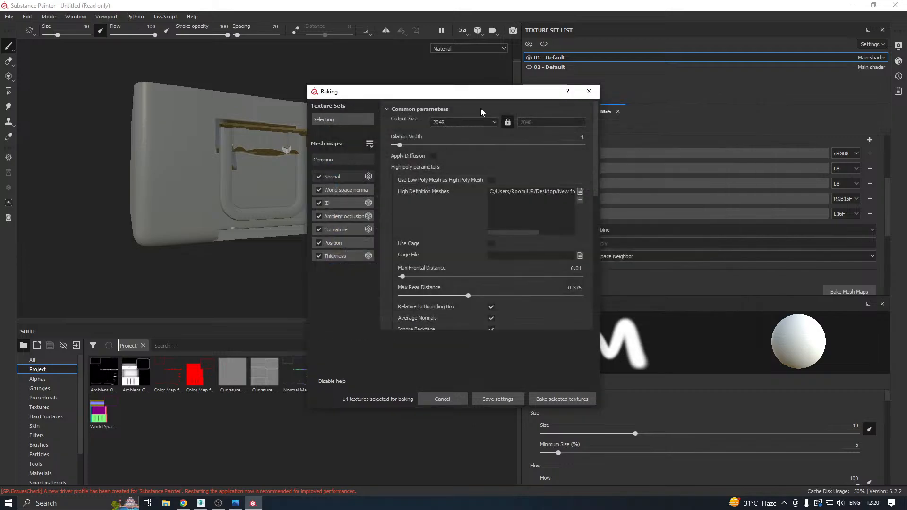
{"action": "left_click_drag", "start_coordinate": [491, 97], "coordinate": [584, 89]}
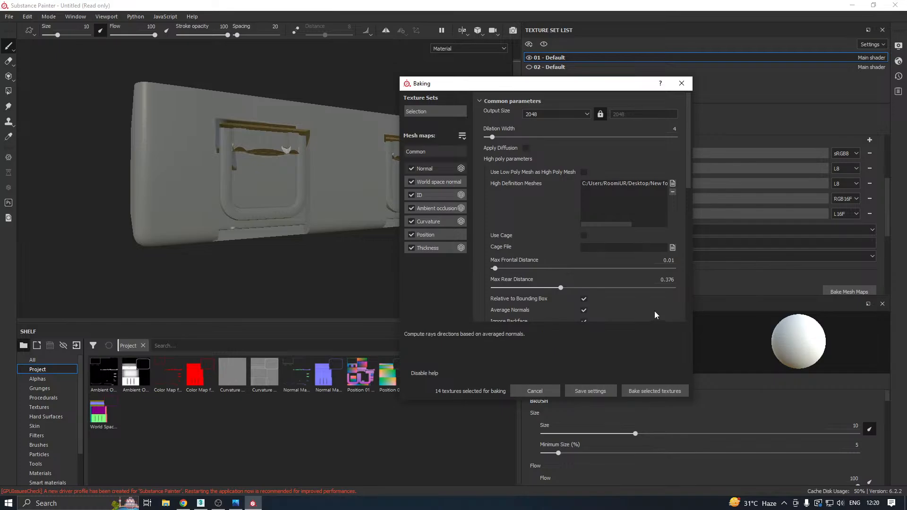
{"action": "left_click_drag", "start_coordinate": [607, 224], "coordinate": [585, 225]}
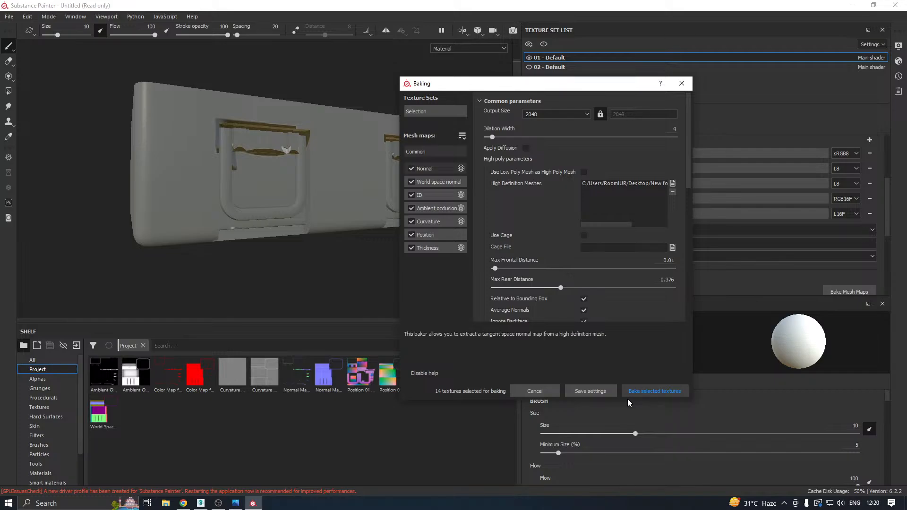
{"action": "left_click", "coordinate": [645, 390]}
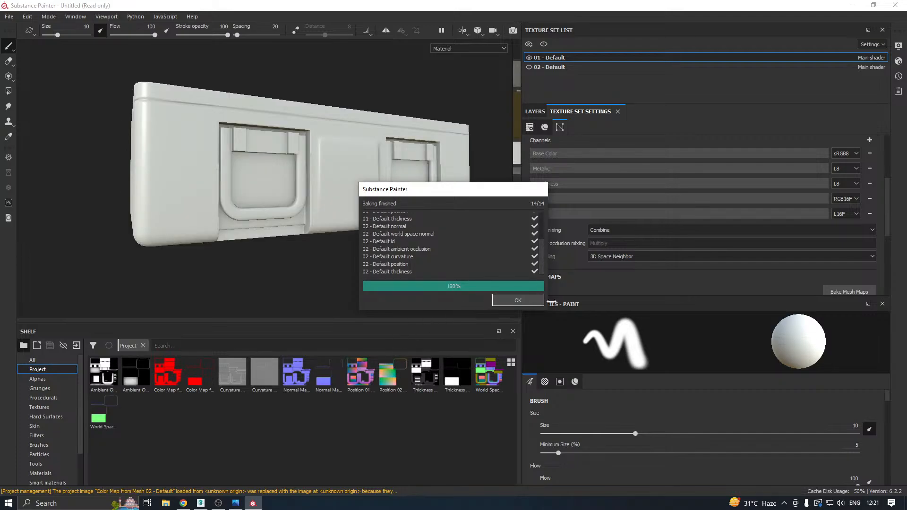
{"action": "left_click", "coordinate": [515, 300]}
Check the baked crate body from both sides, hide 01 - Default, and show and select the 02 - Default texture set.
{"action": "left_click_drag", "start_coordinate": [226, 204], "coordinate": [144, 196], "text": "alt"}
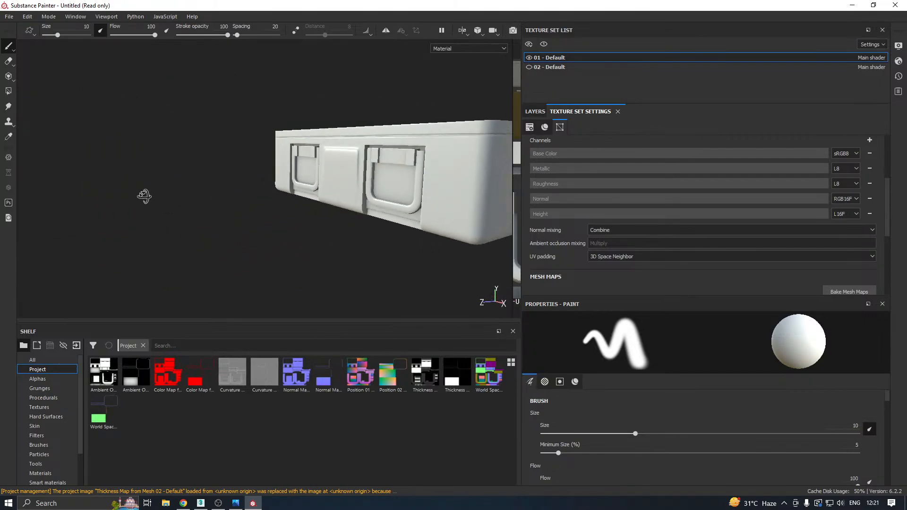
{"action": "mouse_move", "coordinate": [375, 161]}
{"action": "left_mouse_down", "text": "alt"}
{"action": "mouse_move", "coordinate": [490, 162]}
{"action": "mouse_move", "coordinate": [297, 190]}
{"action": "mouse_move", "coordinate": [384, 182]}
{"action": "mouse_move", "coordinate": [368, 206]}
{"action": "mouse_move", "coordinate": [347, 210]}
{"action": "mouse_move", "coordinate": [256, 197]}
{"action": "mouse_move", "coordinate": [360, 217]}
{"action": "mouse_move", "coordinate": [263, 221]}
{"action": "mouse_move", "coordinate": [415, 229]}
{"action": "mouse_move", "coordinate": [312, 225]}
{"action": "mouse_move", "coordinate": [338, 216]}
{"action": "left_mouse_up", "text": "alt"}
{"action": "left_click", "coordinate": [529, 59]}
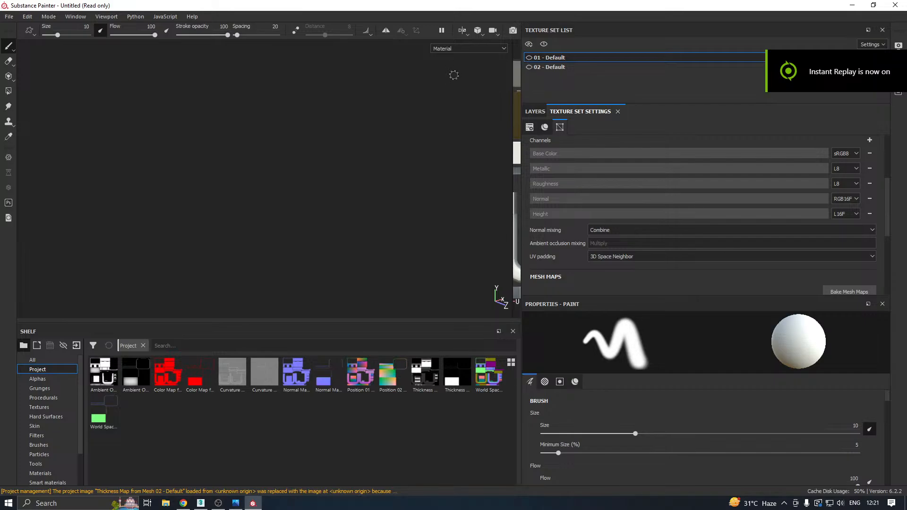
{"action": "left_click", "coordinate": [560, 69]}
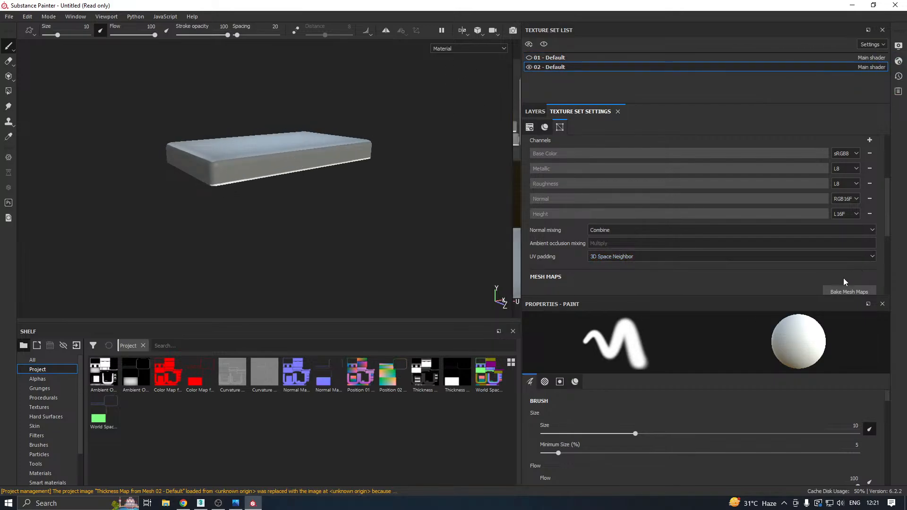
Replace the high definition mesh with Lid_High.fbx and bake the selected mesh maps again.
{"action": "left_click", "coordinate": [829, 290]}
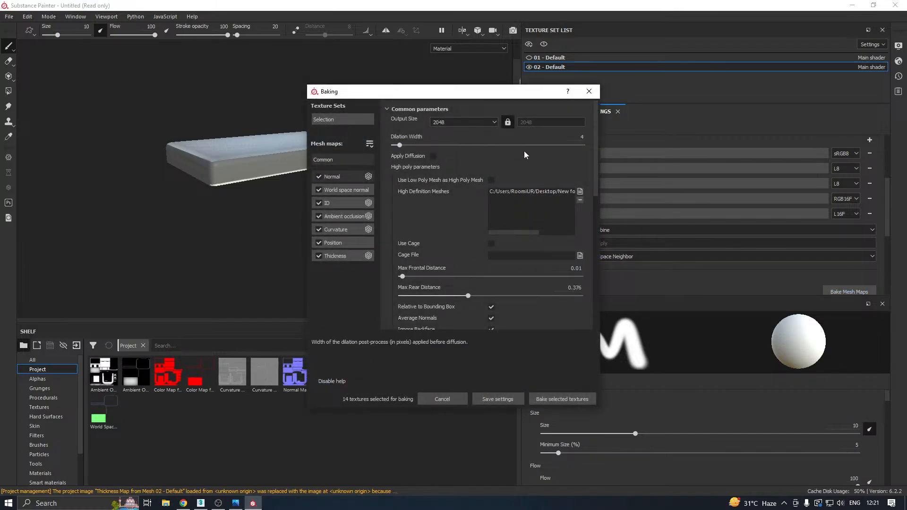
{"action": "left_click", "coordinate": [554, 190]}
{"action": "left_click", "coordinate": [579, 199]}
{"action": "left_click", "coordinate": [579, 191]}
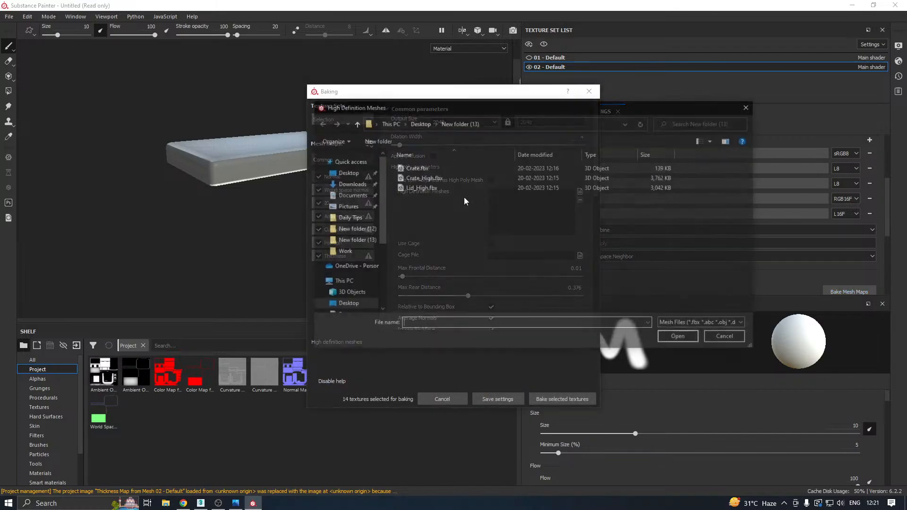
{"action": "left_click", "coordinate": [417, 188]}
{"action": "left_click", "coordinate": [415, 190]}
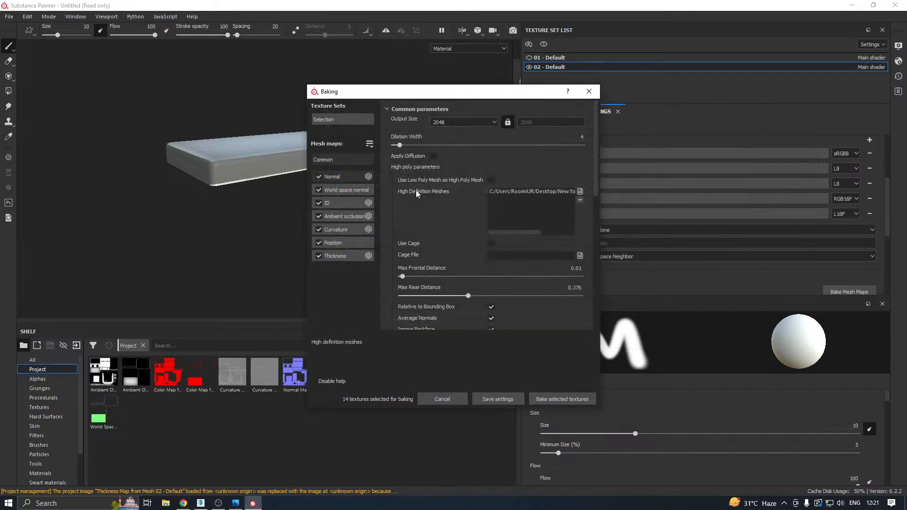
{"action": "left_click", "coordinate": [548, 399]}
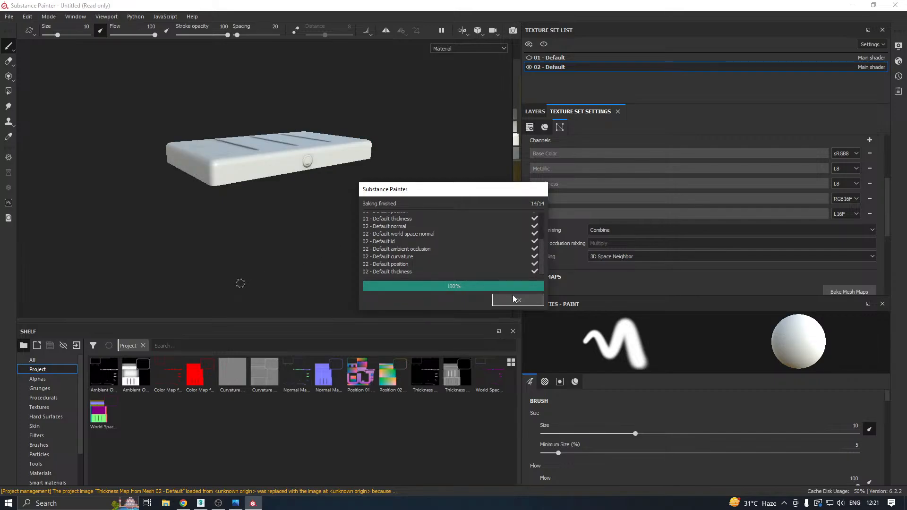
{"action": "left_click", "coordinate": [514, 299]}
Examine the rebaked lid's front button and top grooves, toggling the visibility of 02 - Default off and on.
{"action": "scroll", "coordinate": [293, 142], "scroll_direction": "up", "scroll_amount": 5}
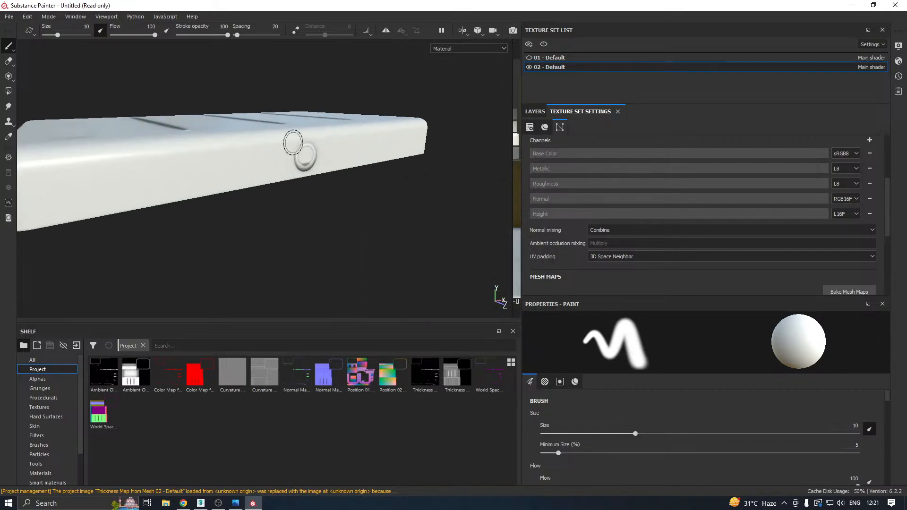
{"action": "mouse_move", "coordinate": [293, 143]}
{"action": "left_mouse_down", "text": "alt"}
{"action": "mouse_move", "coordinate": [322, 207]}
{"action": "mouse_move", "coordinate": [248, 151]}
{"action": "left_mouse_up", "text": "alt"}
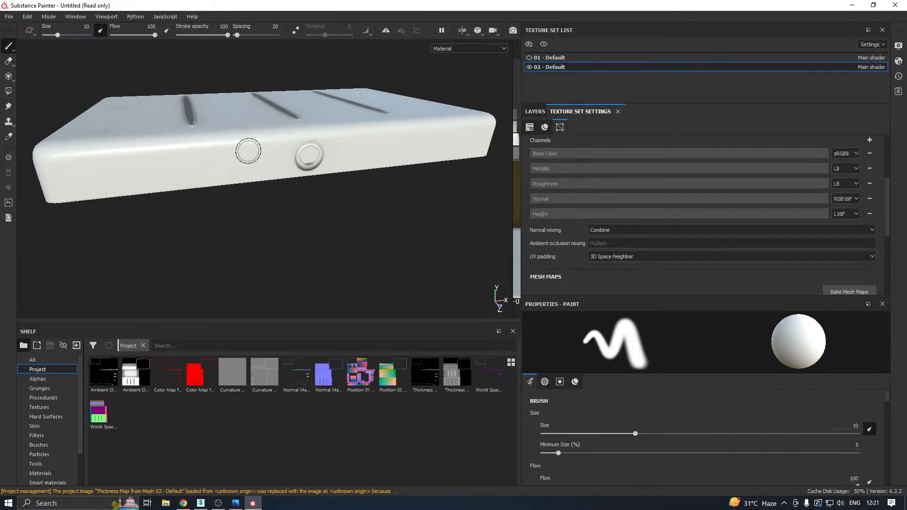
{"action": "scroll", "coordinate": [309, 156], "scroll_direction": "up", "scroll_amount": 3}
{"action": "left_click_drag", "start_coordinate": [310, 158], "coordinate": [347, 209], "text": "alt"}
{"action": "scroll", "coordinate": [370, 182], "scroll_direction": "down", "scroll_amount": 5}
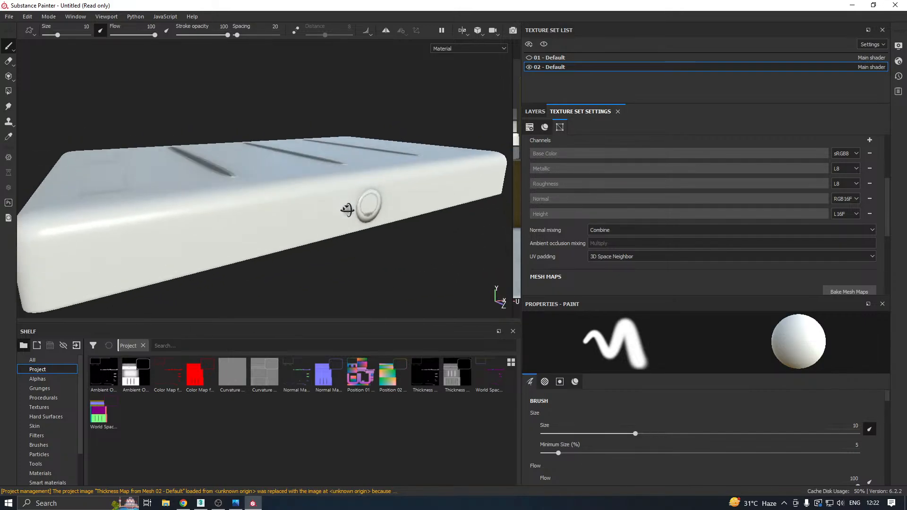
{"action": "left_click", "coordinate": [529, 67]}
{"action": "left_click", "coordinate": [531, 68]}
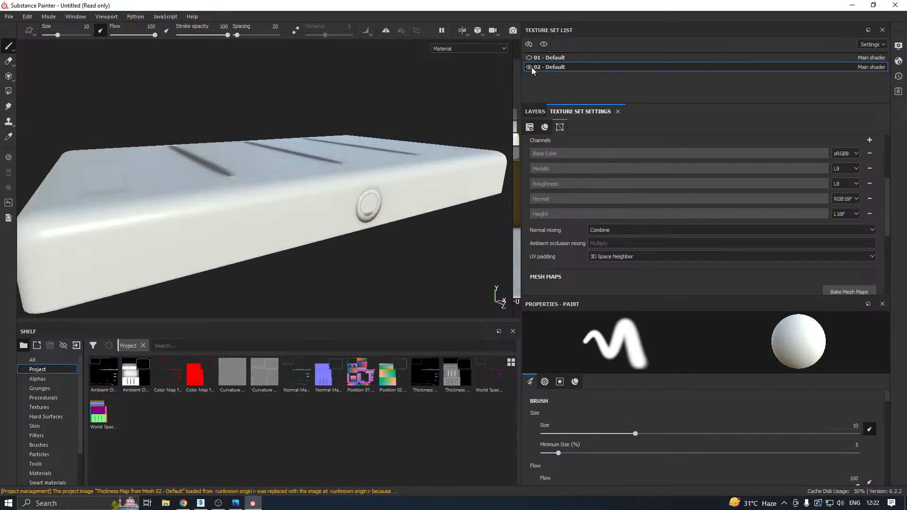
Set the maximum rear distance to 0.482 and rebake the selected mesh maps, checking the lid.
{"action": "left_click", "coordinate": [849, 291]}
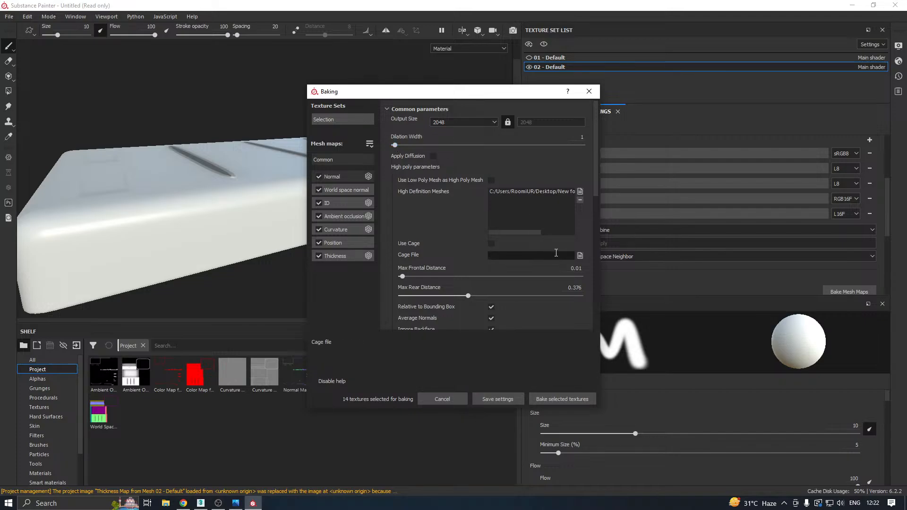
{"action": "left_click_drag", "start_coordinate": [439, 295], "coordinate": [487, 296]}
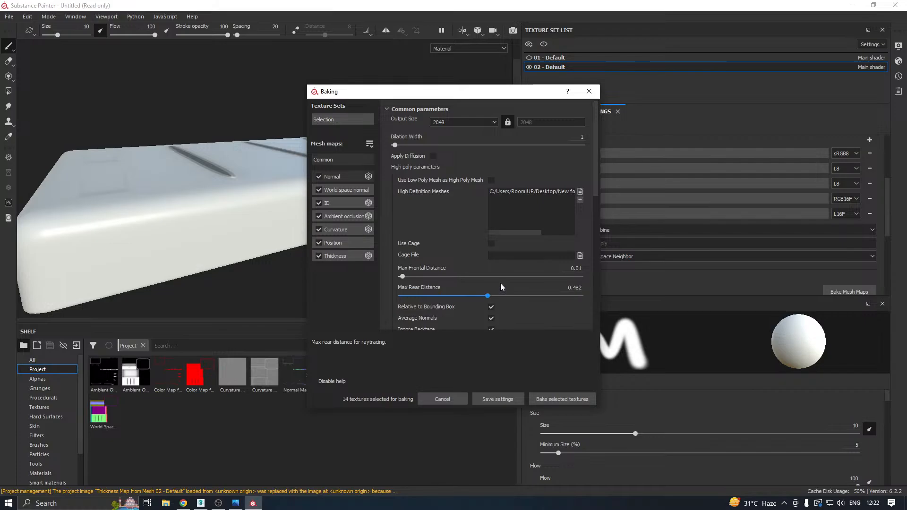
{"action": "left_click", "coordinate": [550, 397]}
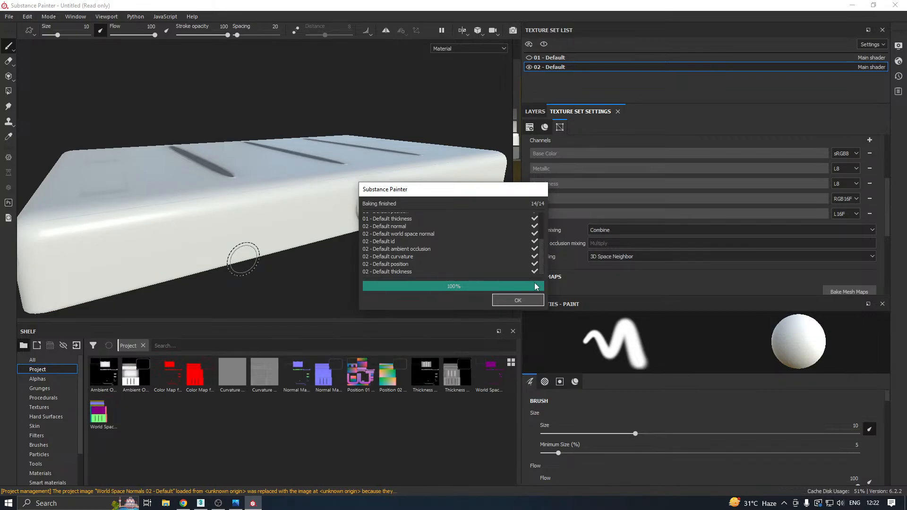
{"action": "key", "text": "Return"}
{"action": "left_click_drag", "start_coordinate": [398, 247], "coordinate": [358, 224], "text": "alt"}
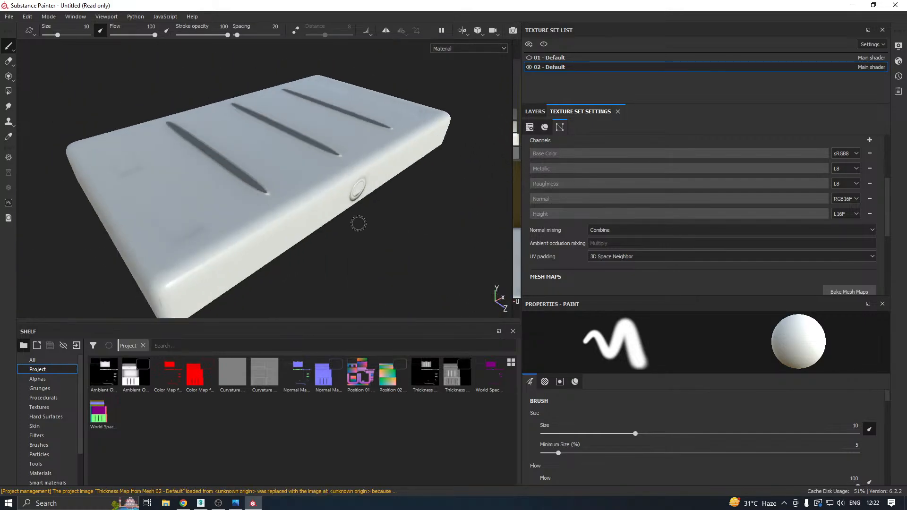
Set the maximum rear distance to 0.208, rebake the selected mesh maps and check the lid's front button.
{"action": "left_click", "coordinate": [849, 291]}
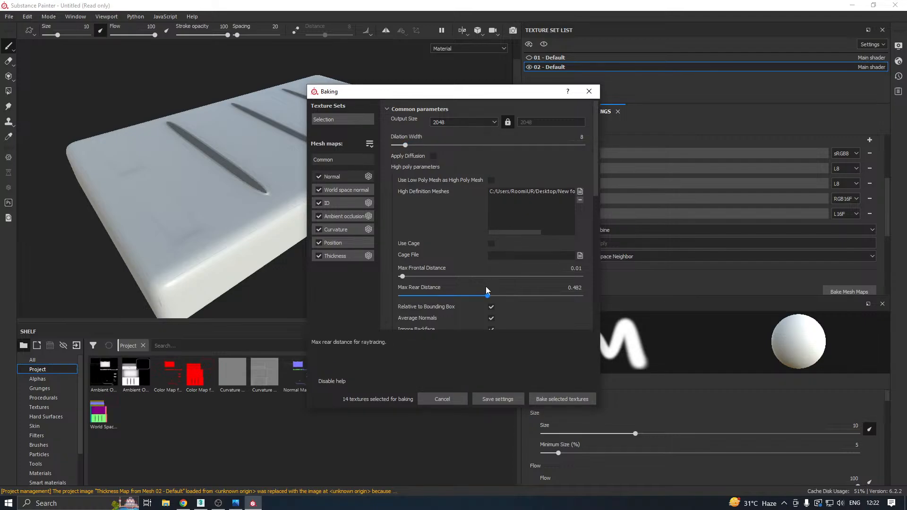
{"action": "left_click_drag", "start_coordinate": [445, 295], "coordinate": [438, 295]}
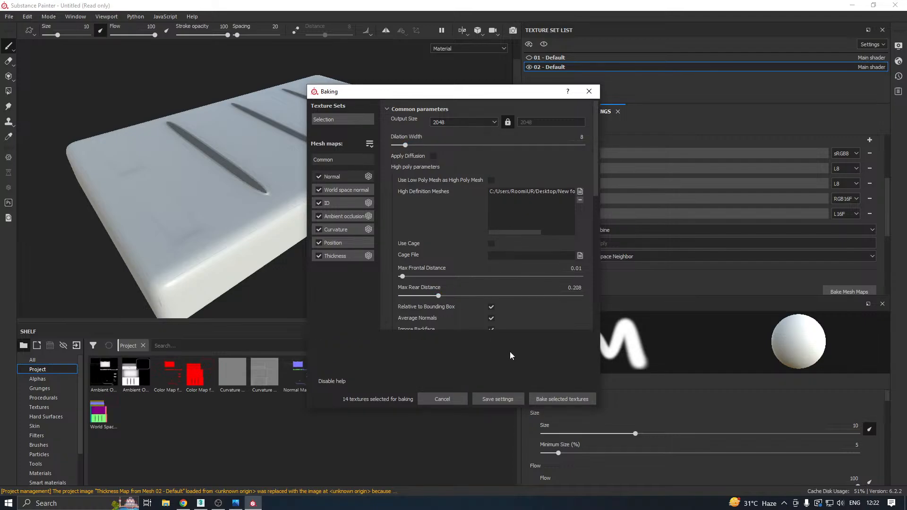
{"action": "left_click", "coordinate": [549, 398]}
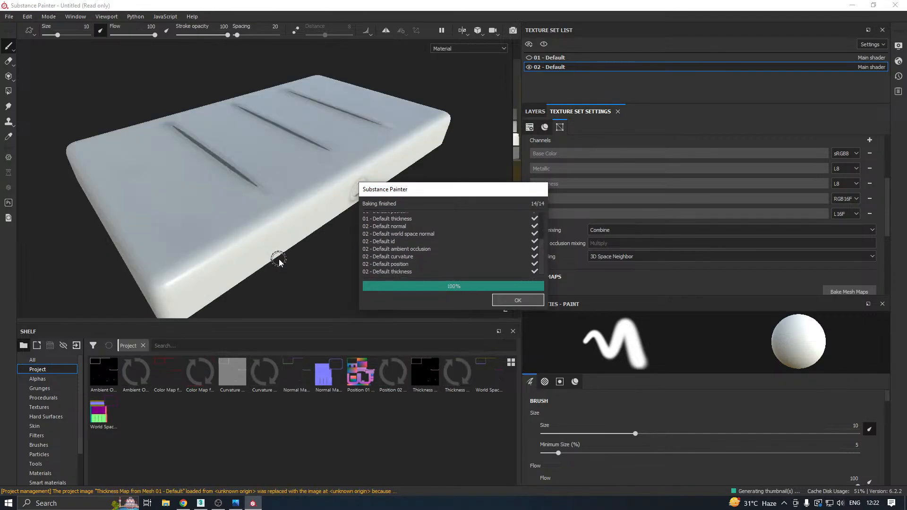
{"action": "left_click", "coordinate": [502, 299]}
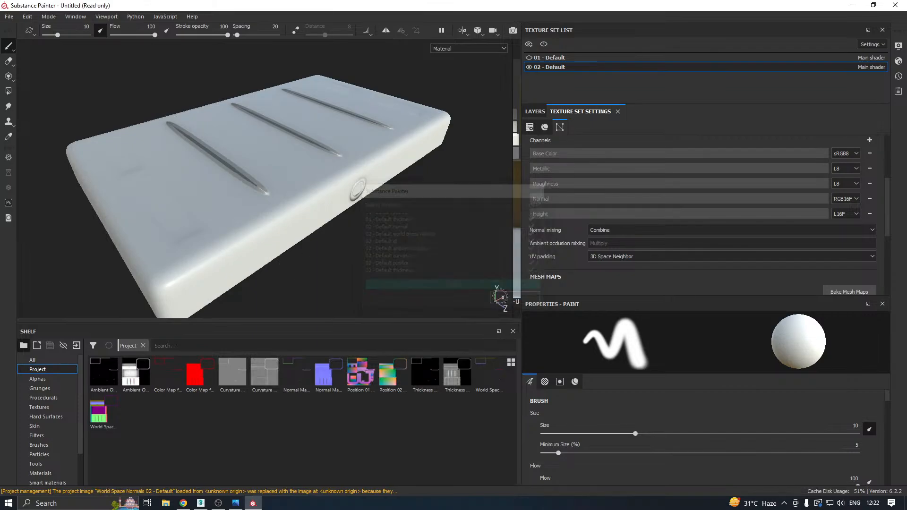
{"action": "mouse_move", "coordinate": [274, 172]}
{"action": "left_mouse_down", "text": "alt"}
{"action": "mouse_move", "coordinate": [298, 247]}
{"action": "mouse_move", "coordinate": [314, 222]}
{"action": "mouse_move", "coordinate": [309, 198]}
{"action": "mouse_move", "coordinate": [212, 164]}
{"action": "mouse_move", "coordinate": [359, 233]}
{"action": "left_mouse_up", "text": "alt"}
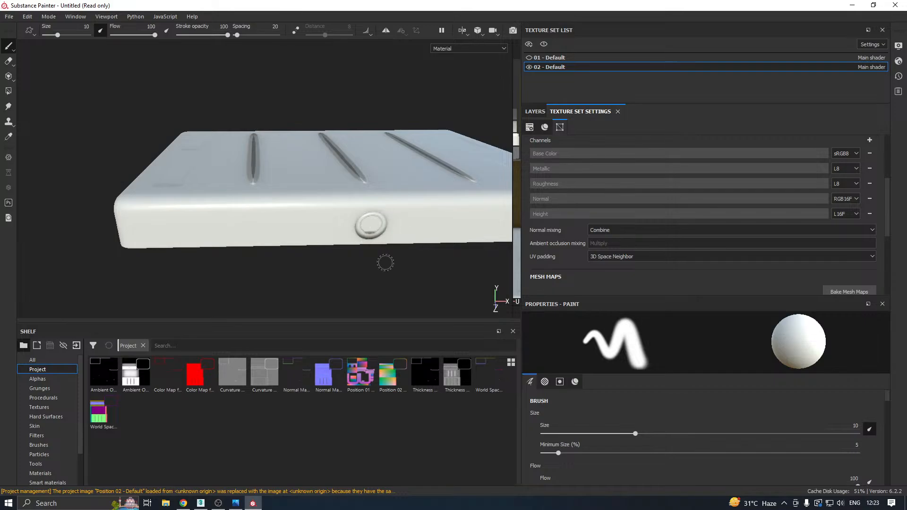
Switch to 3ds Max, isolate the high-poly crate group and ungroup it.
{"action": "left_click", "coordinate": [209, 504]}
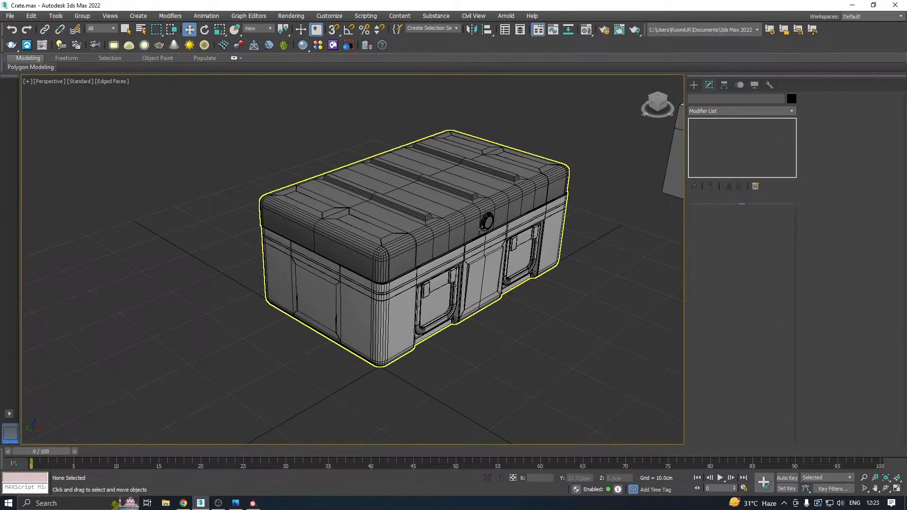
{"action": "left_click", "coordinate": [485, 221]}
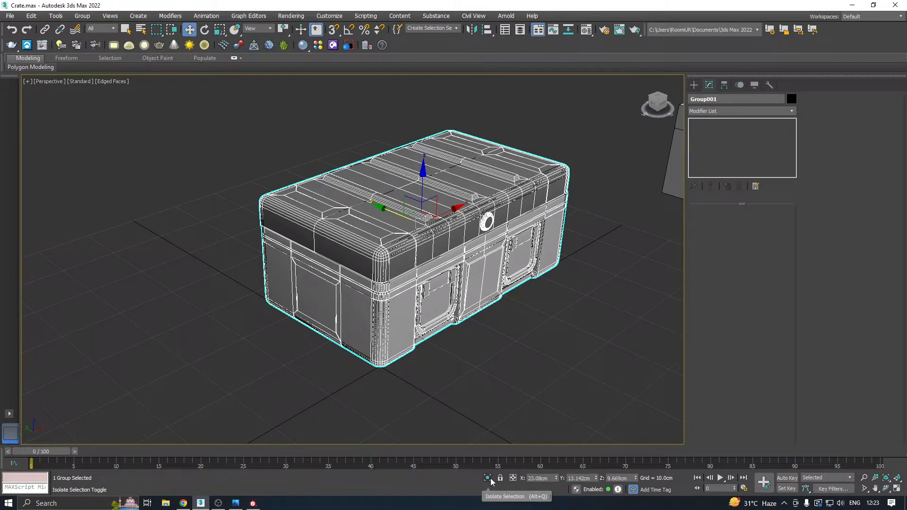
{"action": "right_click", "coordinate": [377, 272]}
{"action": "left_click", "coordinate": [414, 235]}
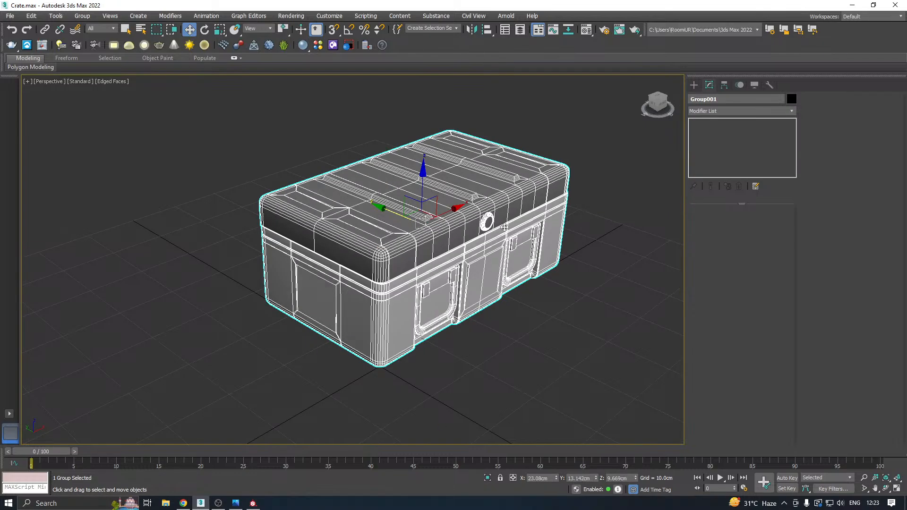
{"action": "left_click", "coordinate": [79, 16]}
{"action": "left_click", "coordinate": [90, 37]}
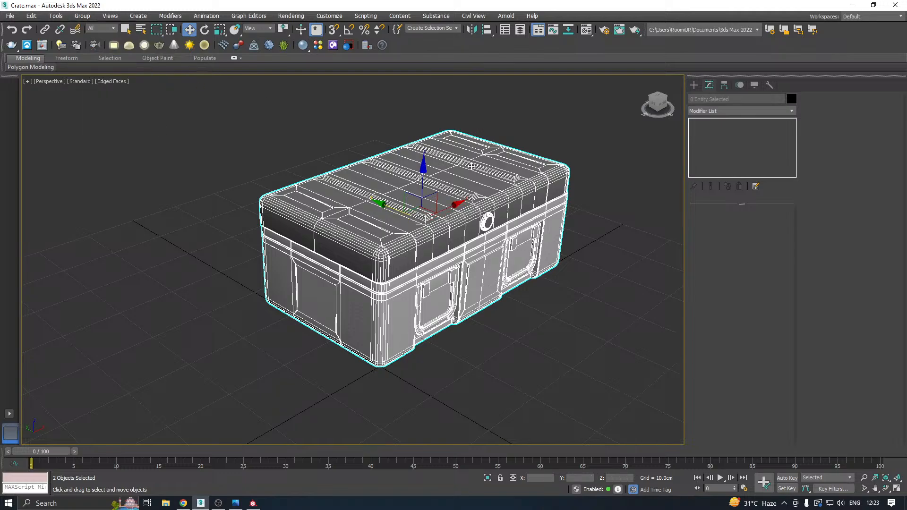
Move the round front button element of the lid's Editable Poly along the Y axis, deeper into the lid.
{"action": "scroll", "coordinate": [487, 221], "scroll_direction": "up", "scroll_amount": 5}
{"action": "scroll", "coordinate": [487, 221], "scroll_direction": "up", "scroll_amount": 3}
{"action": "left_click", "coordinate": [502, 224]}
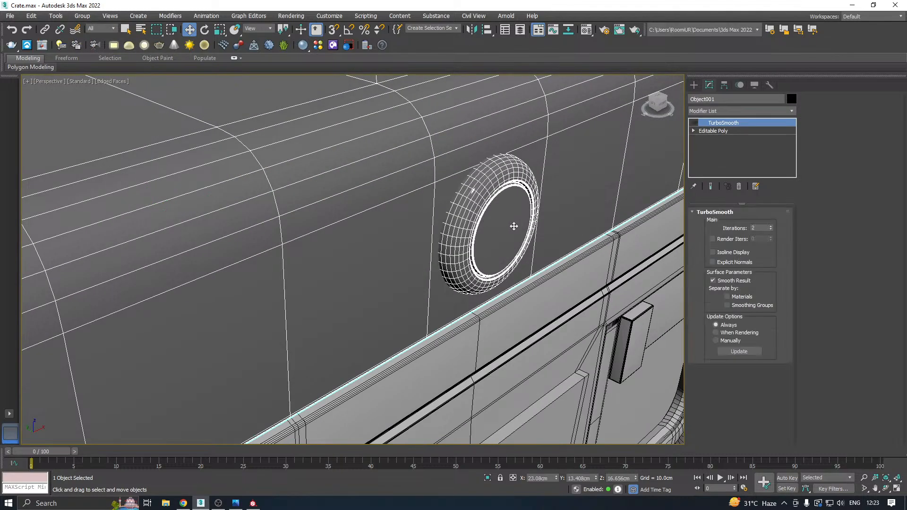
{"action": "middle_click_drag", "start_coordinate": [558, 207], "coordinate": [580, 210], "text": "alt"}
{"action": "left_click", "coordinate": [723, 131]}
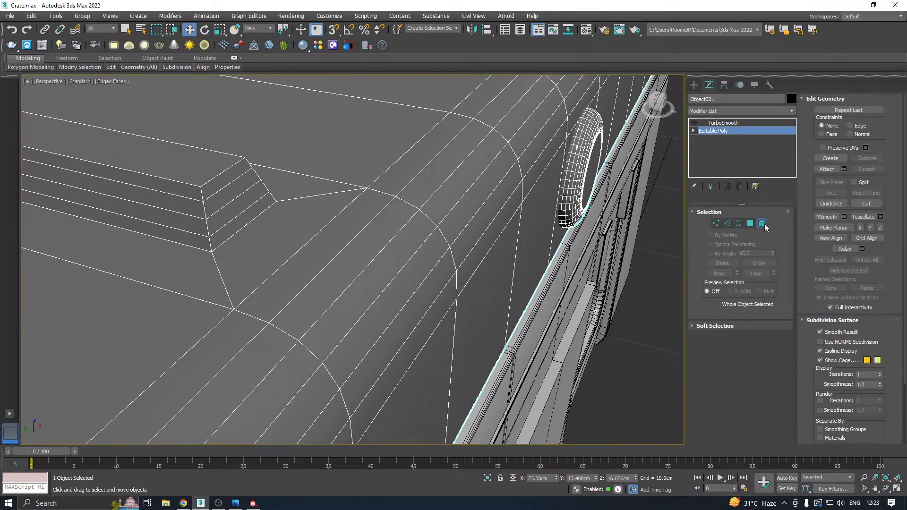
{"action": "left_click", "coordinate": [763, 224]}
{"action": "left_click", "coordinate": [585, 197]}
{"action": "middle_click_drag", "start_coordinate": [612, 182], "coordinate": [406, 195], "text": "alt"}
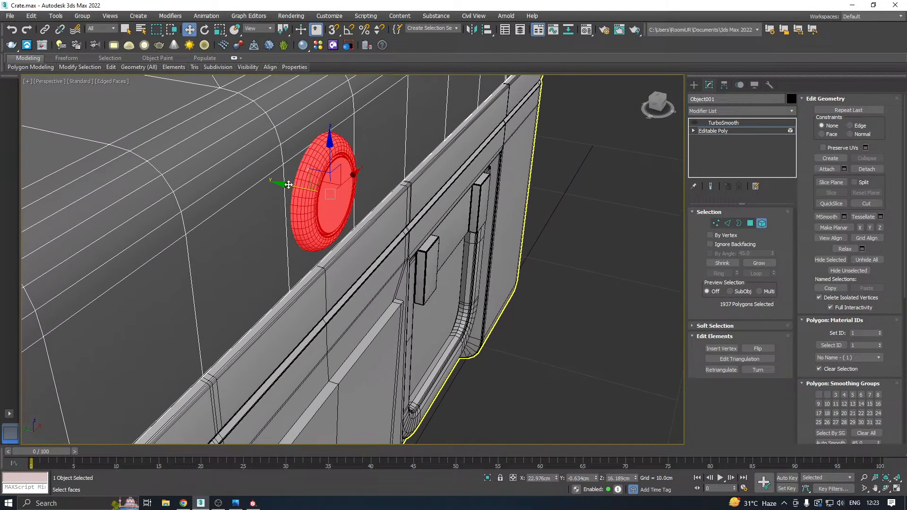
{"action": "middle_click_drag", "start_coordinate": [289, 185], "coordinate": [317, 192], "text": "alt"}
{"action": "left_click_drag", "start_coordinate": [317, 192], "coordinate": [300, 189]}
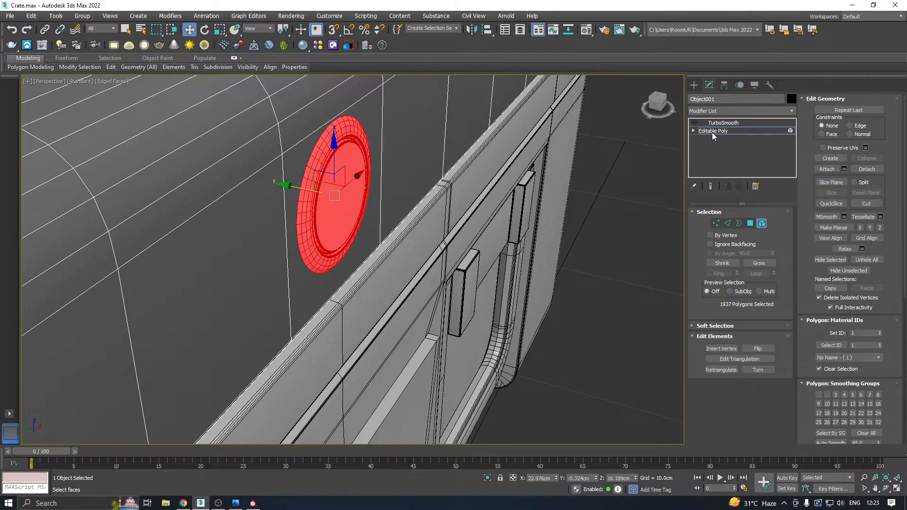
{"action": "left_click", "coordinate": [712, 132]}
{"action": "key", "text": "z"}
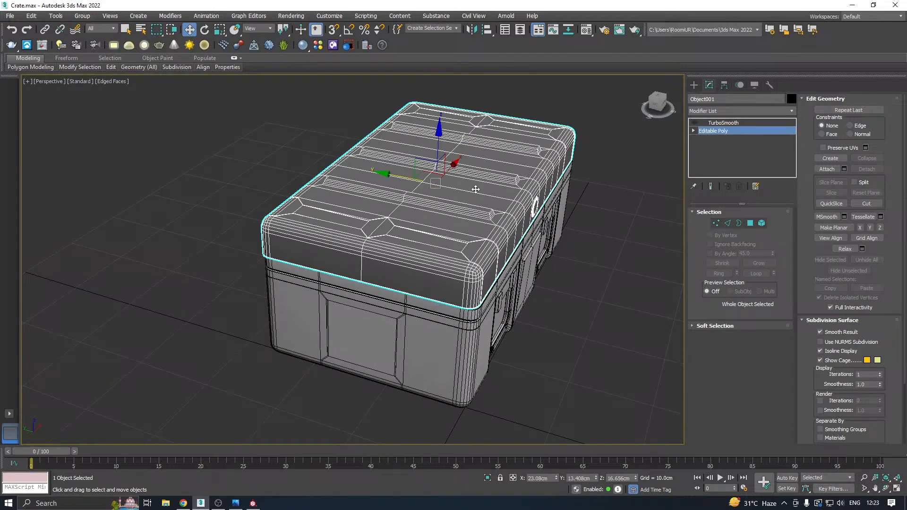
Enable the lid's TurboSmooth modifier and set its iterations to 3.
{"action": "middle_click_drag", "start_coordinate": [476, 190], "coordinate": [433, 190], "text": "alt"}
{"action": "scroll", "coordinate": [402, 208], "scroll_direction": "up", "scroll_amount": 5}
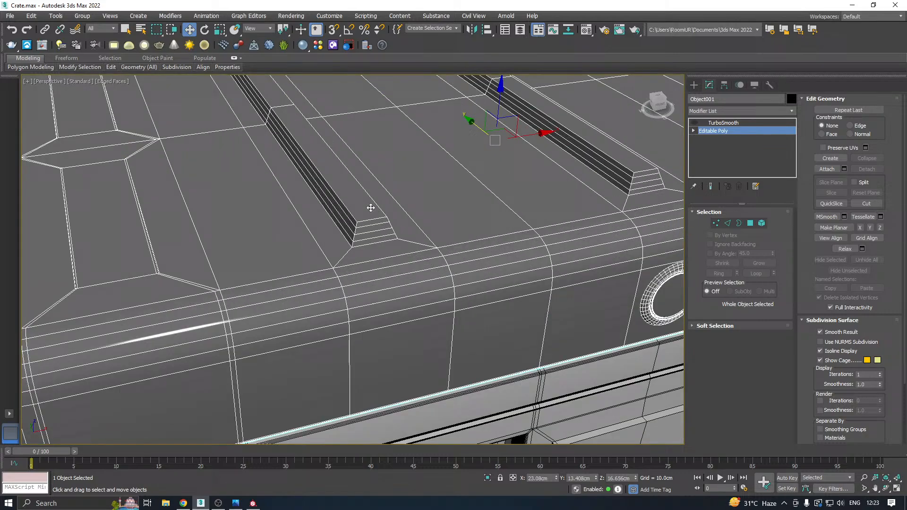
{"action": "left_click", "coordinate": [725, 123]}
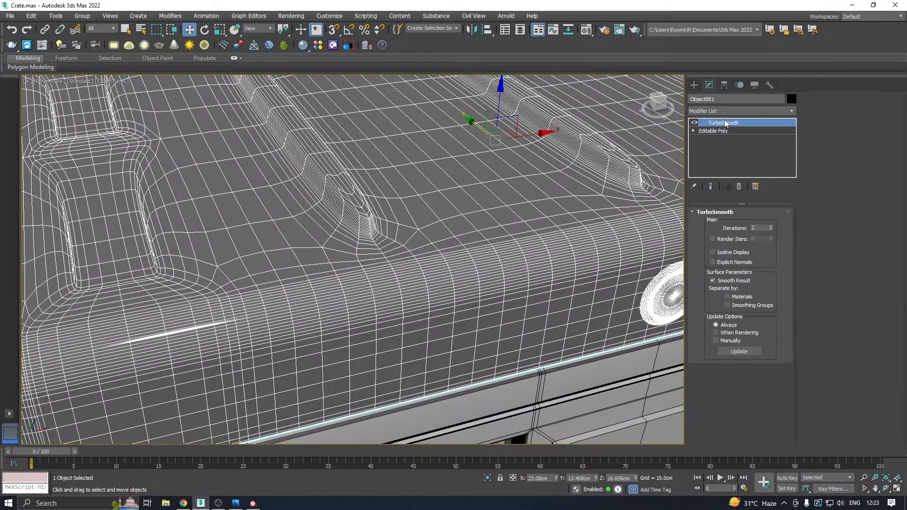
{"action": "middle_click_drag", "start_coordinate": [457, 176], "coordinate": [517, 216]}
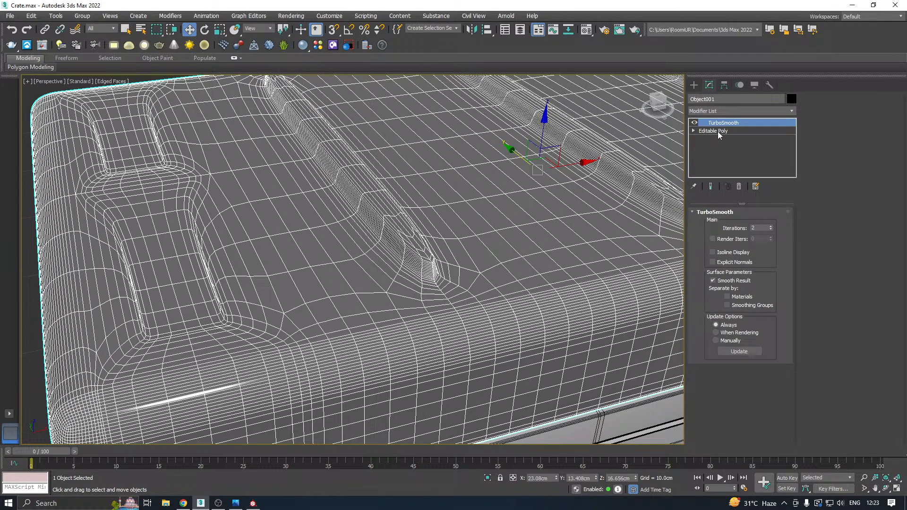
{"action": "left_click", "coordinate": [770, 227]}
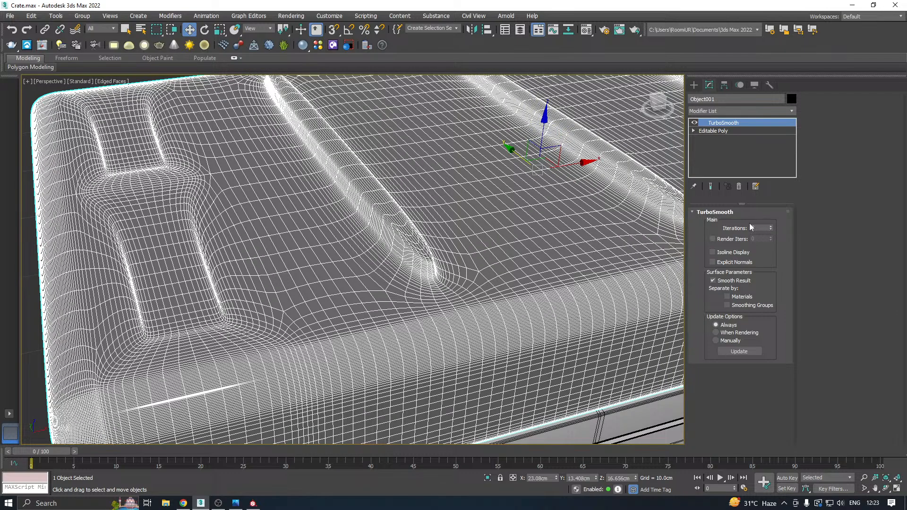
Hide the edged faces and examine the smoothed lid's front button and top ridges up close.
{"action": "left_click", "coordinate": [110, 84]}
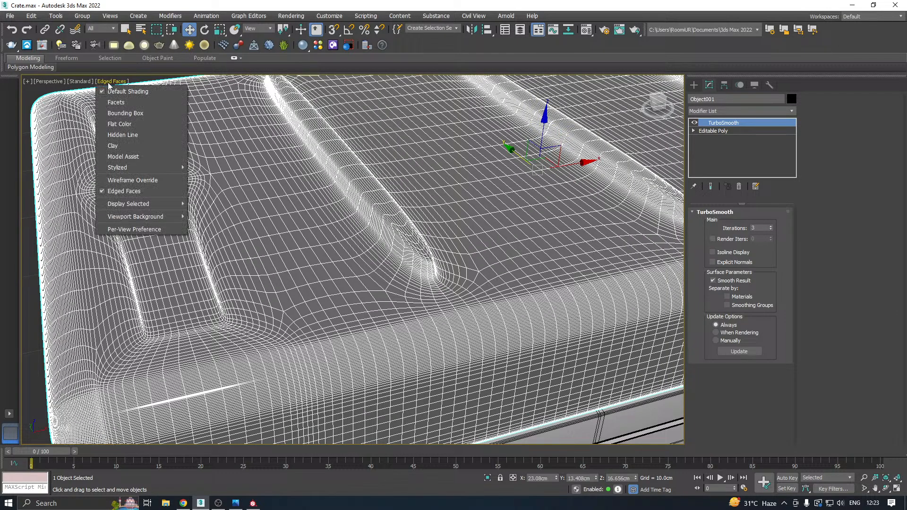
{"action": "left_click", "coordinate": [131, 192]}
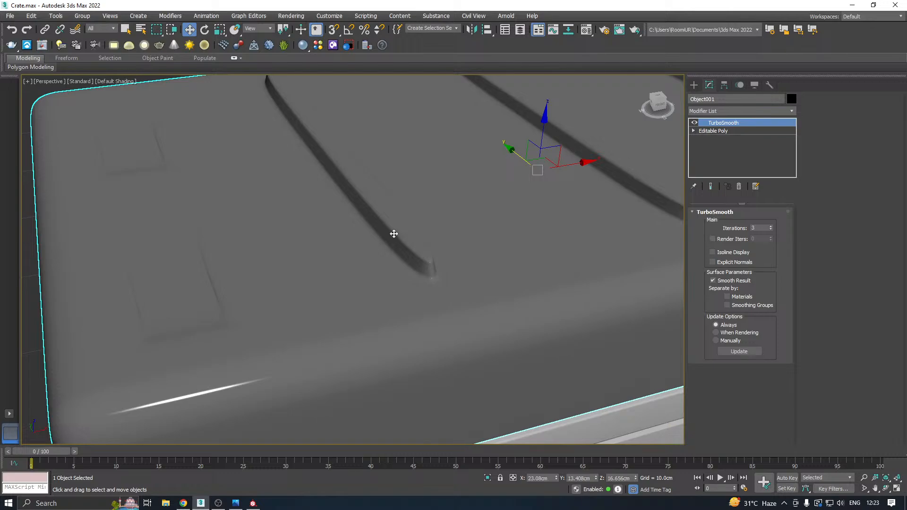
{"action": "scroll", "coordinate": [375, 255], "scroll_direction": "down", "scroll_amount": 10}
{"action": "scroll", "coordinate": [442, 216], "scroll_direction": "up", "scroll_amount": 2}
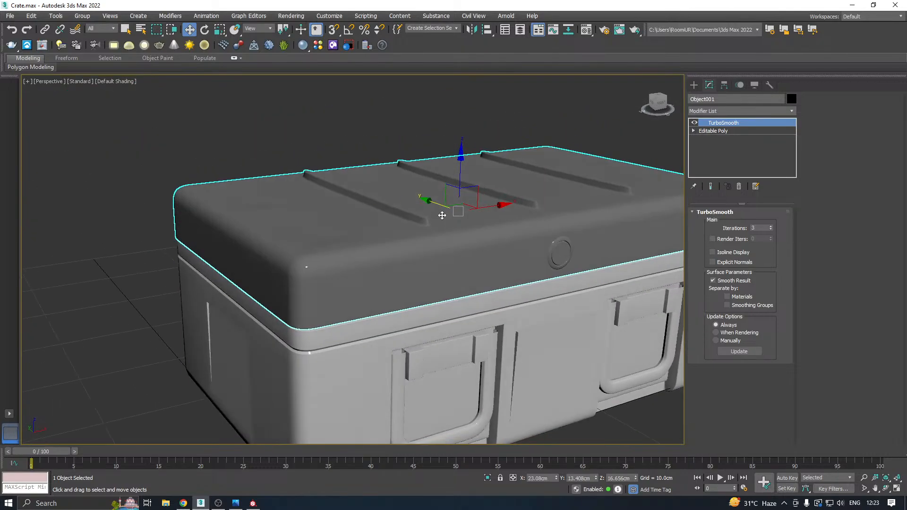
{"action": "scroll", "coordinate": [562, 250], "scroll_direction": "up", "scroll_amount": 5}
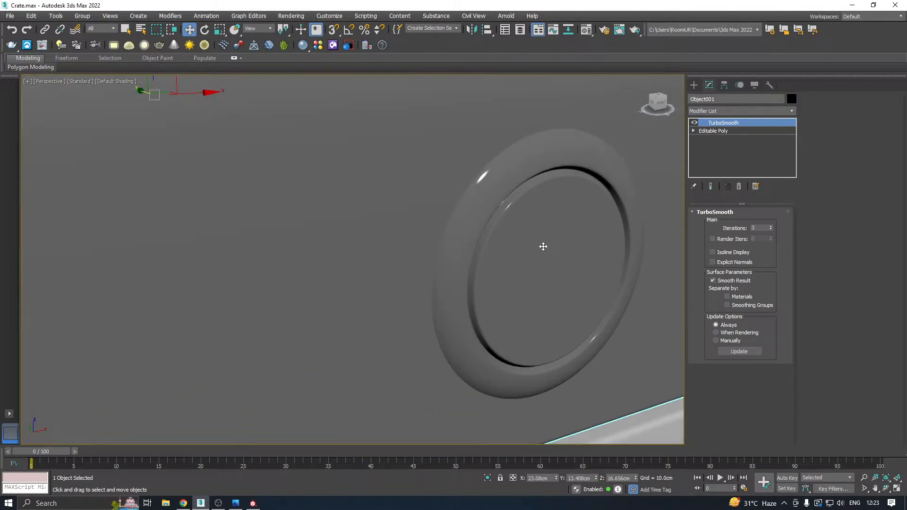
{"action": "scroll", "coordinate": [542, 248], "scroll_direction": "down", "scroll_amount": 6}
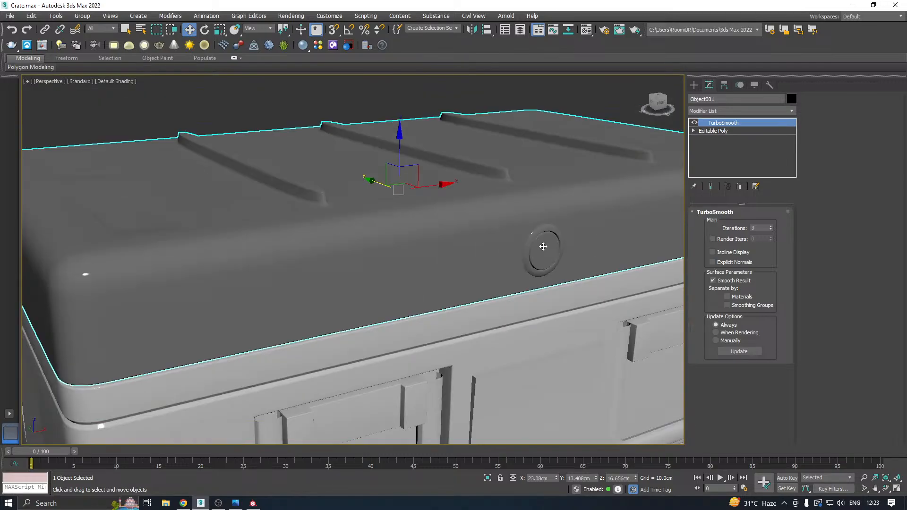
{"action": "scroll", "coordinate": [529, 231], "scroll_direction": "up", "scroll_amount": 3}
{"action": "middle_click_drag", "start_coordinate": [546, 241], "coordinate": [508, 220], "text": "alt"}
{"action": "middle_click_drag", "start_coordinate": [336, 143], "coordinate": [444, 181]}
{"action": "scroll", "coordinate": [352, 206], "scroll_direction": "up", "scroll_amount": 3}
Show edged faces again and remove the uppermost support edge loop around the first top ridge in the lid's Editable Poly.
{"action": "left_click", "coordinate": [713, 131]}
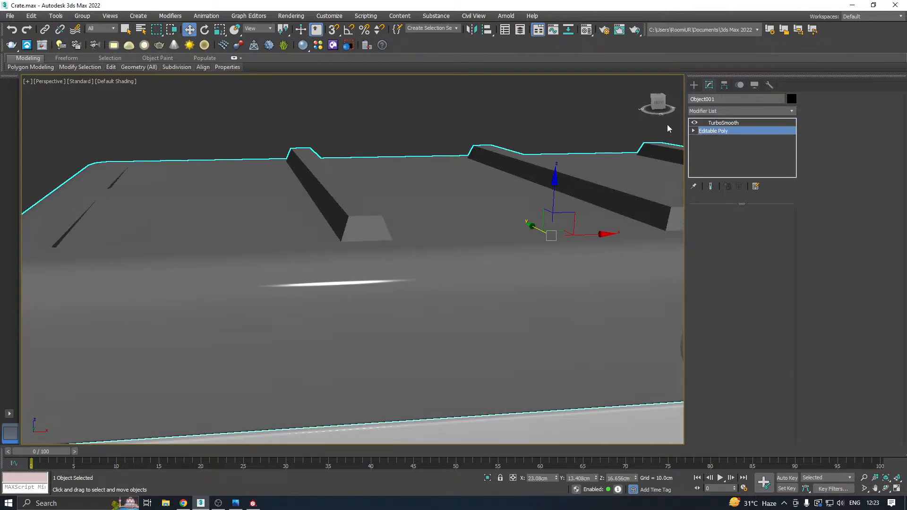
{"action": "left_click", "coordinate": [115, 81]}
{"action": "left_click", "coordinate": [124, 191]}
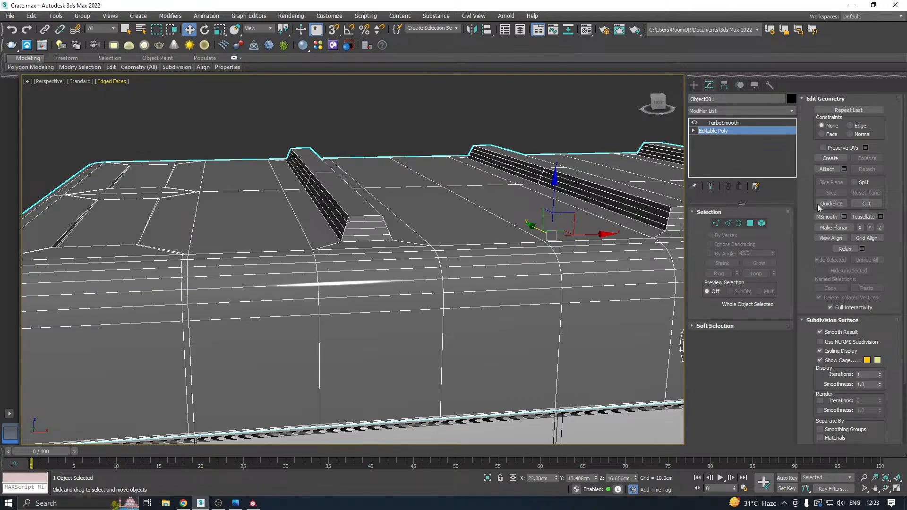
{"action": "left_click", "coordinate": [728, 223]}
{"action": "scroll", "coordinate": [368, 222], "scroll_direction": "up", "scroll_amount": 3}
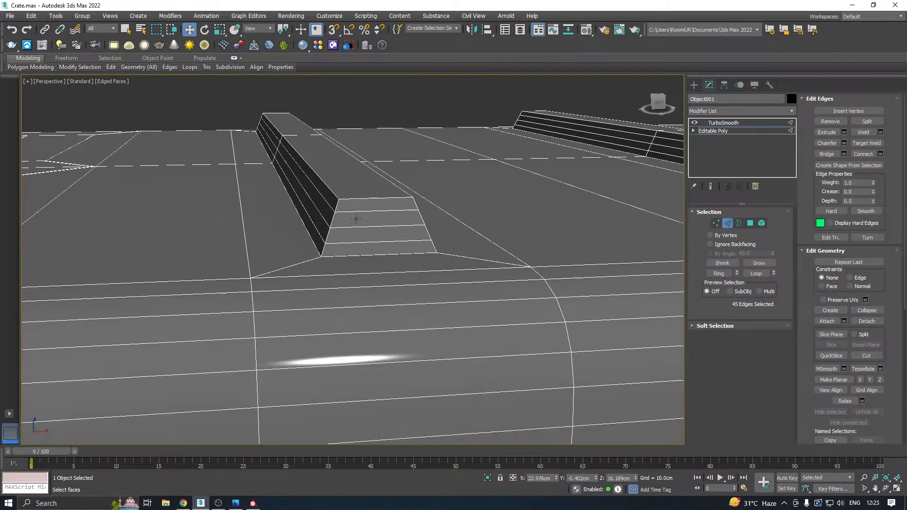
{"action": "double_click", "coordinate": [355, 211]}
{"action": "key", "text": "ctrl+BackSpace"}
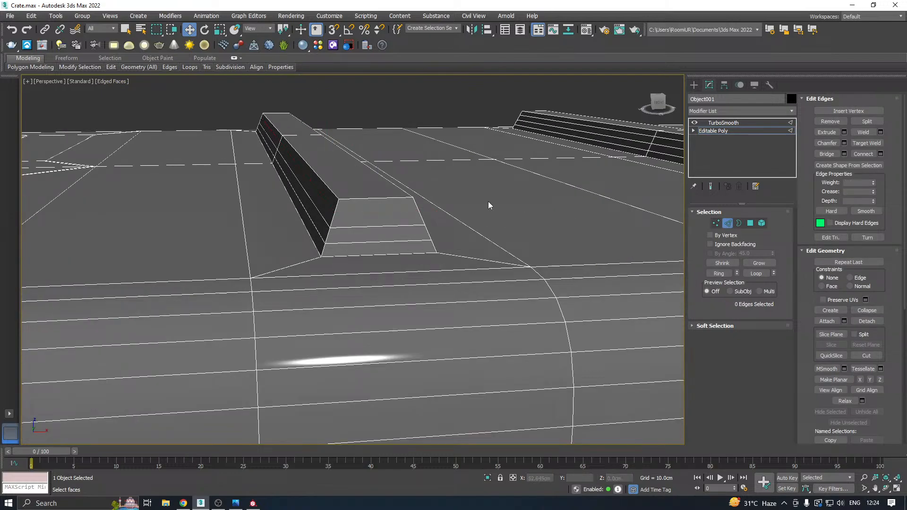
Remove the uppermost support edge loops from the lid's other two ridges and return to the TurboSmooth level.
{"action": "middle_click_drag", "start_coordinate": [488, 204], "coordinate": [299, 237]}
{"action": "middle_click_drag", "start_coordinate": [526, 215], "coordinate": [297, 217]}
{"action": "double_click", "coordinate": [539, 236]}
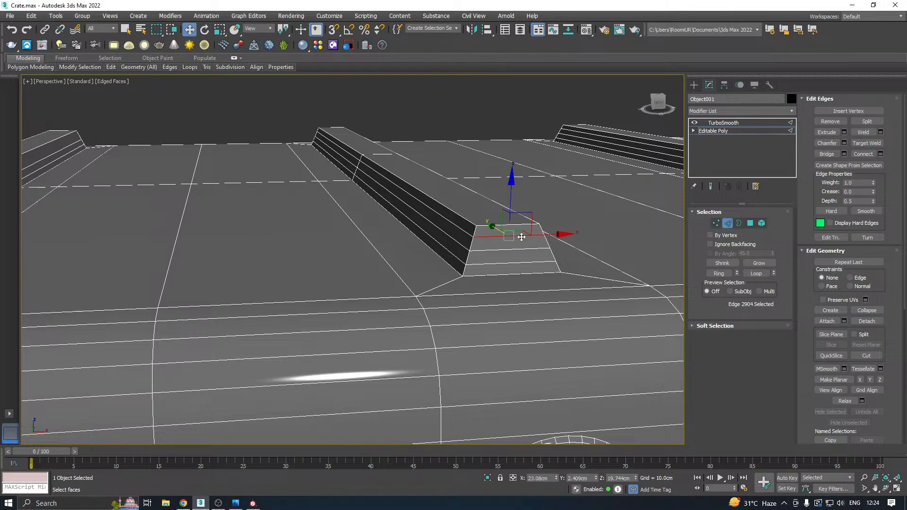
{"action": "key", "text": "ctrl+BackSpace"}
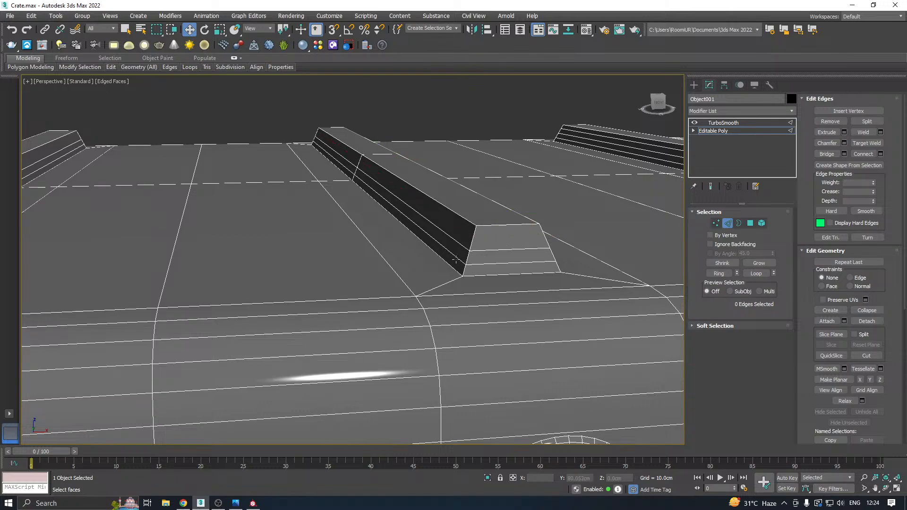
{"action": "scroll", "coordinate": [335, 263], "scroll_direction": "down", "scroll_amount": 5}
{"action": "scroll", "coordinate": [487, 235], "scroll_direction": "up", "scroll_amount": 4}
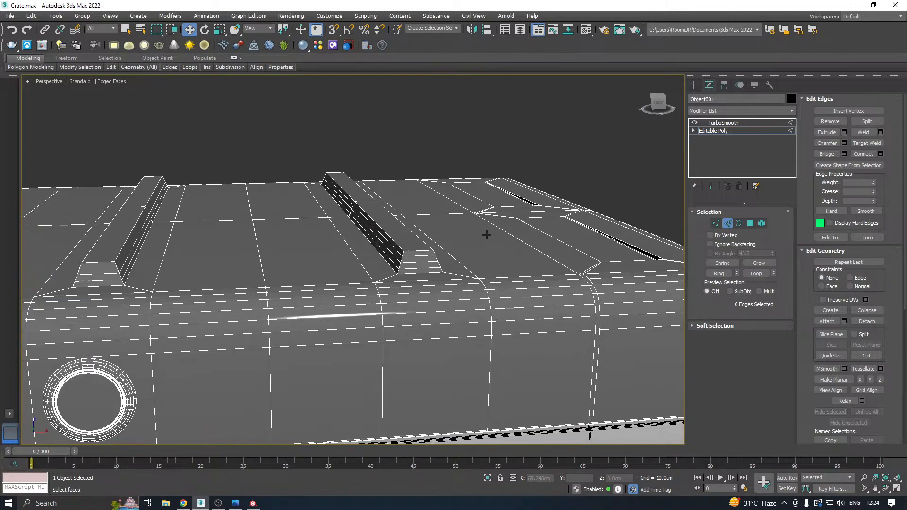
{"action": "double_click", "coordinate": [410, 257]}
{"action": "key", "text": "ctrl+BackSpace"}
{"action": "left_click", "coordinate": [722, 131]}
{"action": "left_click", "coordinate": [723, 122]}
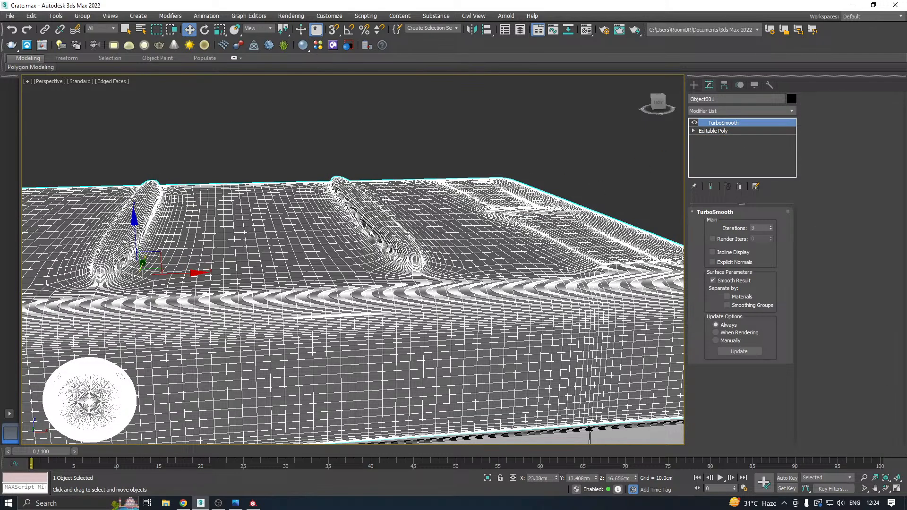
Hide the edged faces and examine the smoothed lid's top ridges up close and from a wider view of the crate.
{"action": "scroll", "coordinate": [480, 208], "scroll_direction": "down", "scroll_amount": 4}
{"action": "middle_click_drag", "start_coordinate": [498, 196], "coordinate": [538, 195], "text": "alt"}
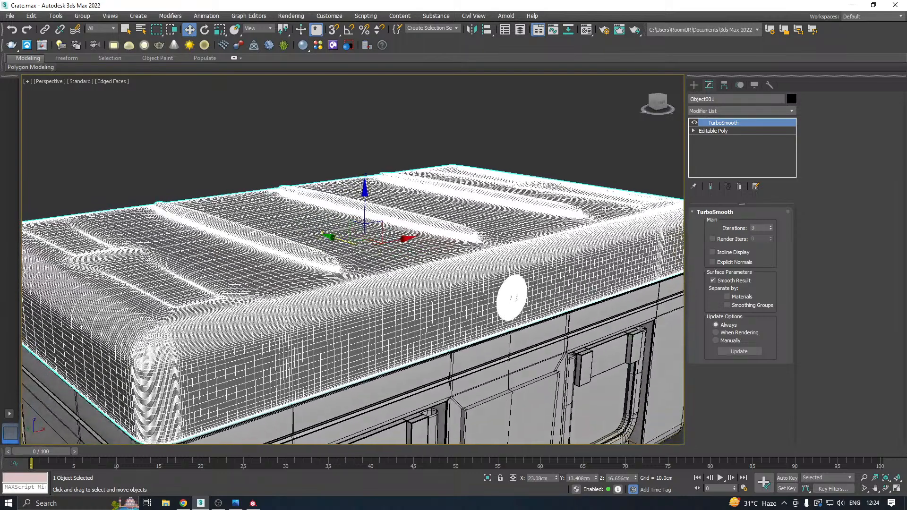
{"action": "left_click", "coordinate": [126, 83]}
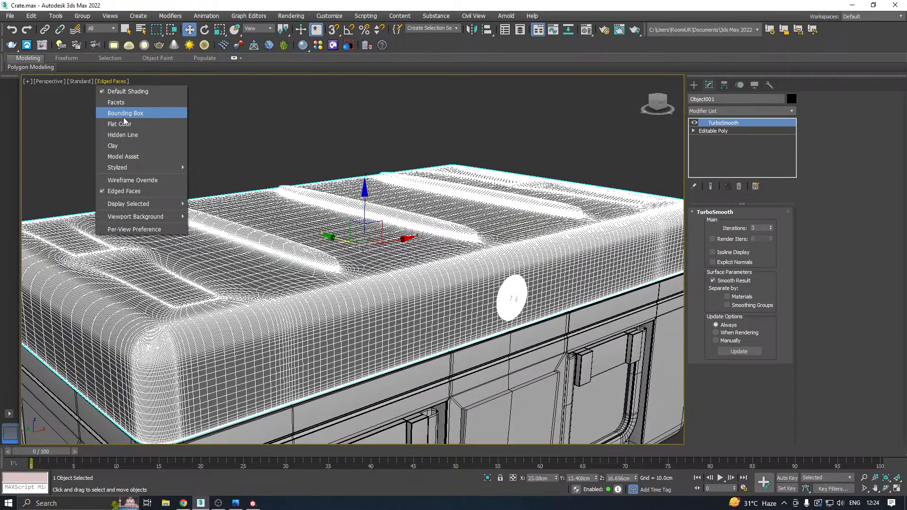
{"action": "left_click", "coordinate": [131, 189]}
{"action": "scroll", "coordinate": [275, 258], "scroll_direction": "up", "scroll_amount": 3}
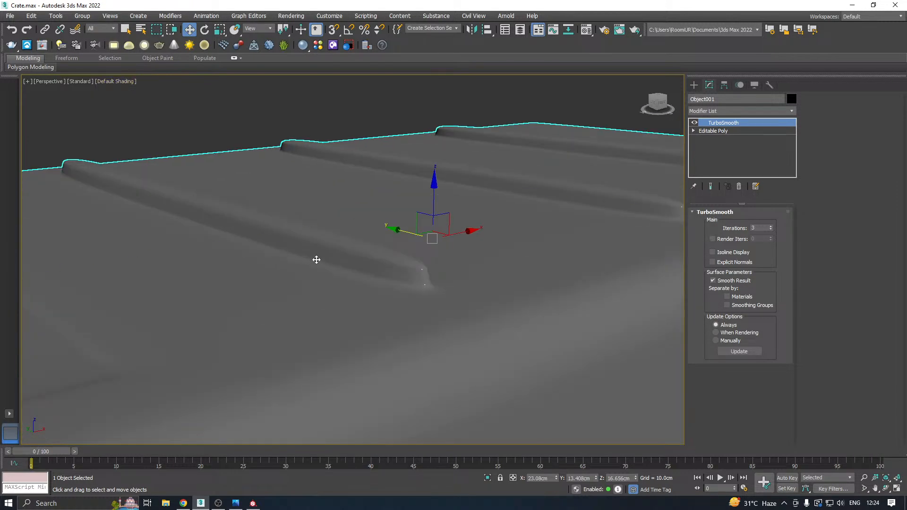
{"action": "scroll", "coordinate": [356, 234], "scroll_direction": "down", "scroll_amount": 6}
{"action": "middle_click_drag", "start_coordinate": [356, 234], "coordinate": [373, 222], "text": "alt"}
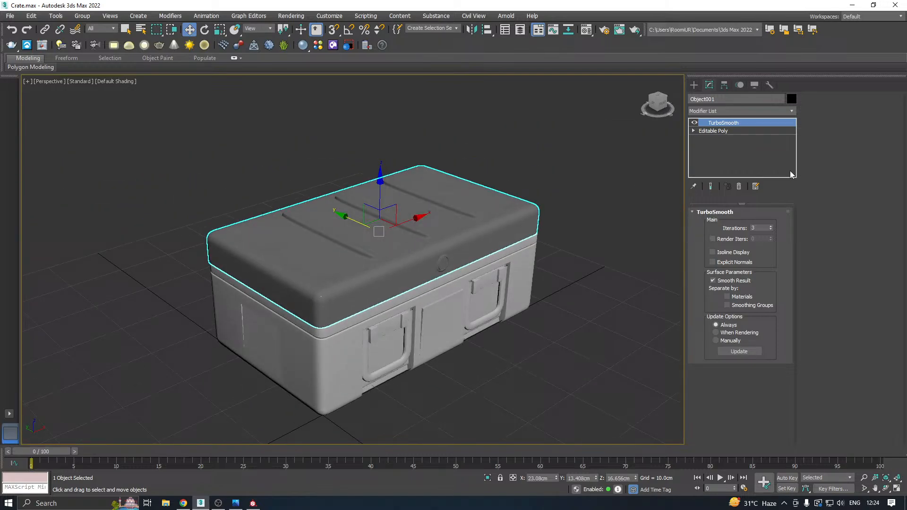
Collapse the smoothed lid into an Editable Mesh and convert it to an Editable Poly.
{"action": "right_click", "coordinate": [725, 141]}
{"action": "left_click", "coordinate": [753, 232]}
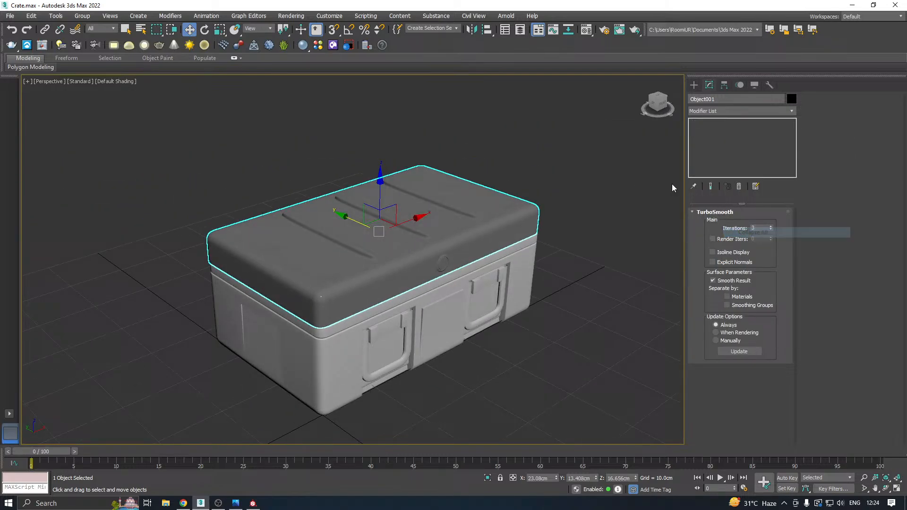
{"action": "right_click", "coordinate": [721, 141]}
{"action": "left_click", "coordinate": [752, 212]}
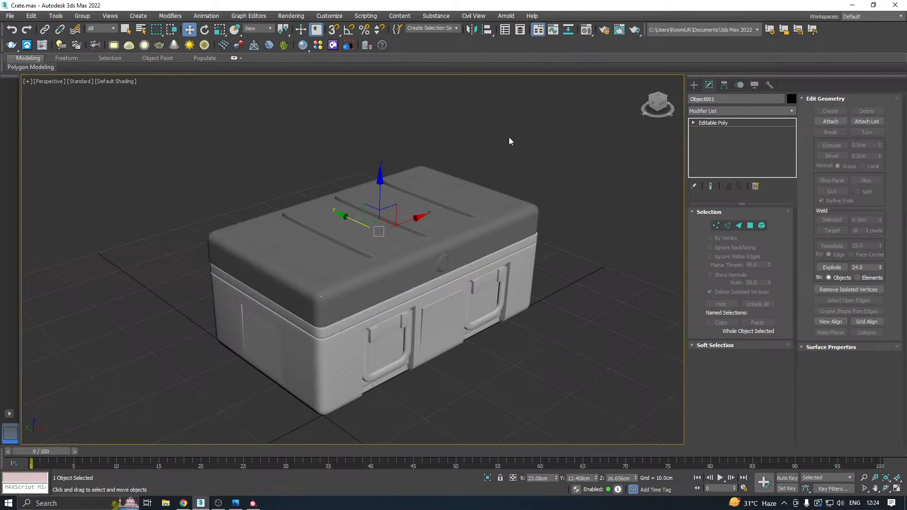
Show edged faces again and export only the selected lid as FBX, overwriting Lid_High.fbx with the current export options.
{"action": "left_click", "coordinate": [104, 82]}
{"action": "left_click", "coordinate": [125, 191]}
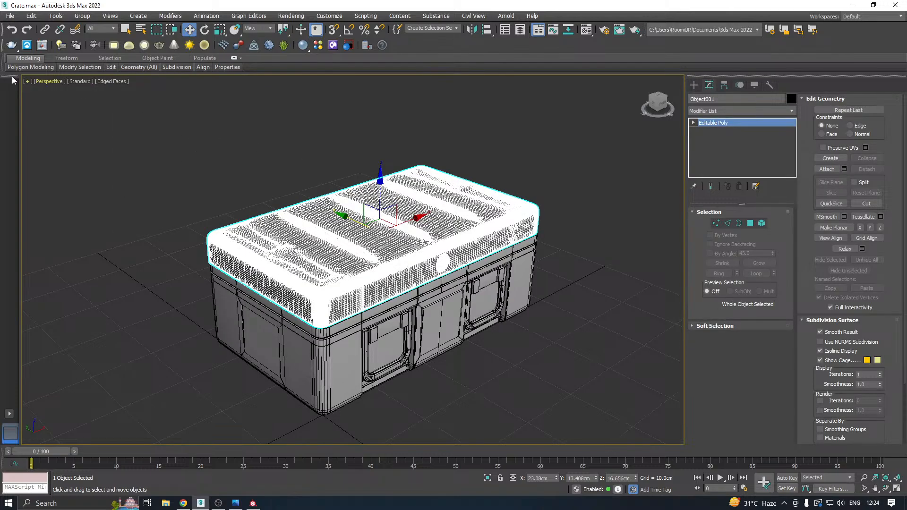
{"action": "left_click", "coordinate": [10, 15]}
{"action": "mouse_move", "coordinate": [42, 161]}
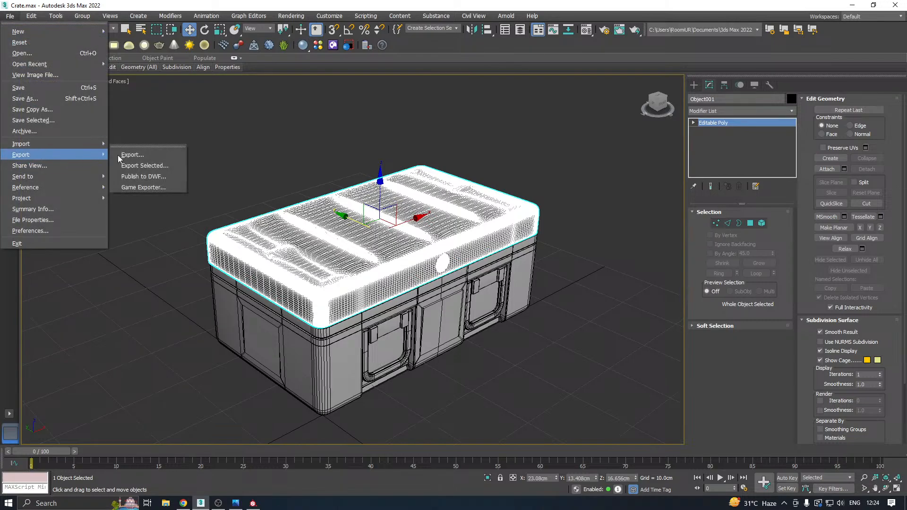
{"action": "left_click", "coordinate": [149, 165]}
{"action": "double_click", "coordinate": [94, 91]}
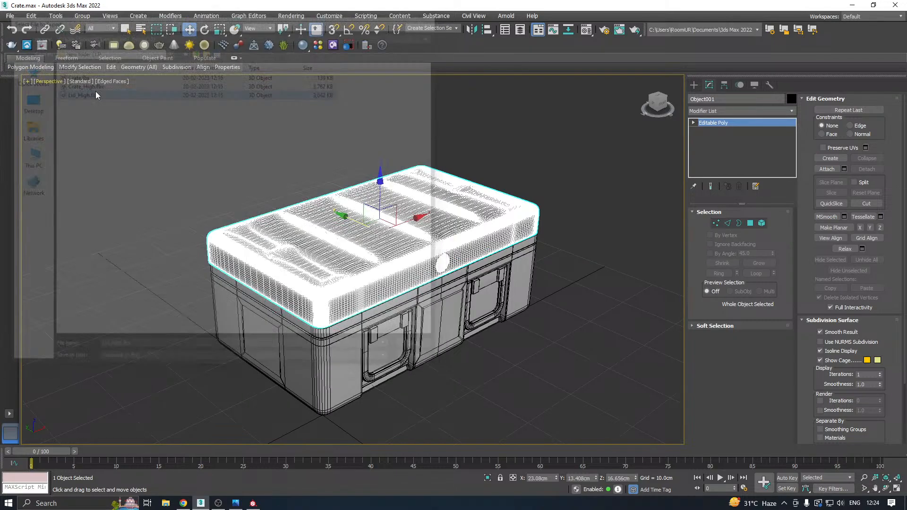
{"action": "left_click", "coordinate": [506, 264]}
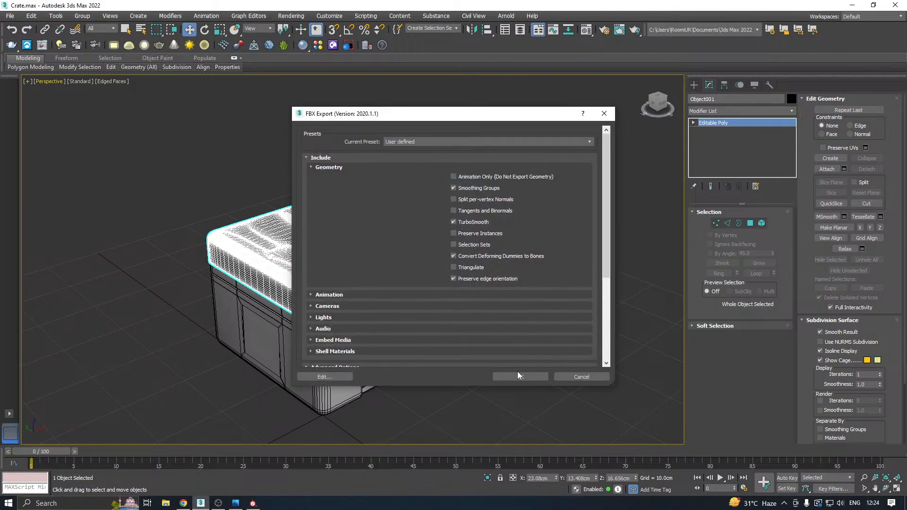
{"action": "left_click", "coordinate": [516, 372]}
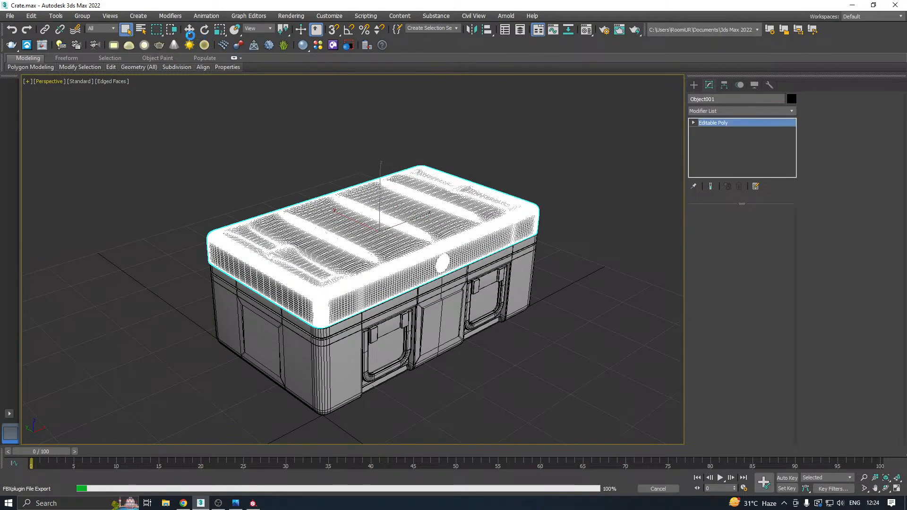
Undo the lid's conversion to bring back its TurboSmooth modifier, disable that modifier and deselect the lid.
{"action": "left_click", "coordinate": [190, 33]}
{"action": "left_click", "coordinate": [13, 30]}
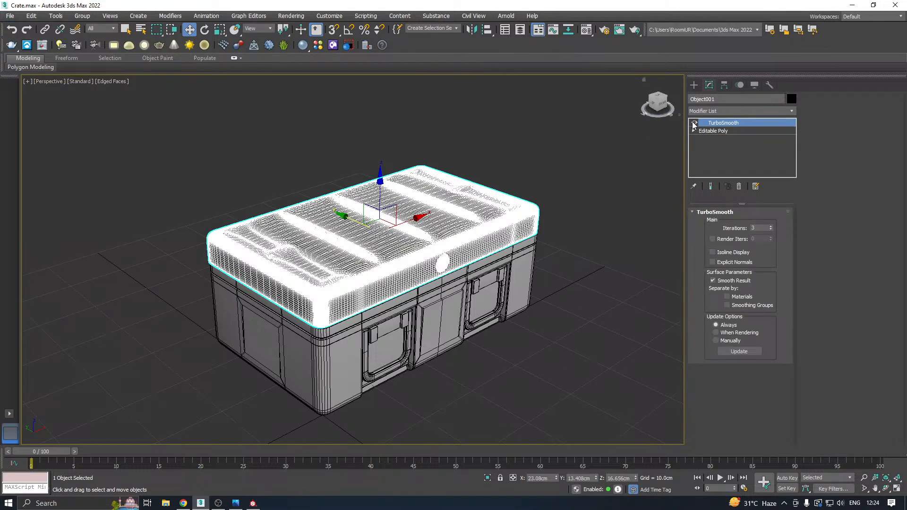
{"action": "left_click", "coordinate": [463, 136]}
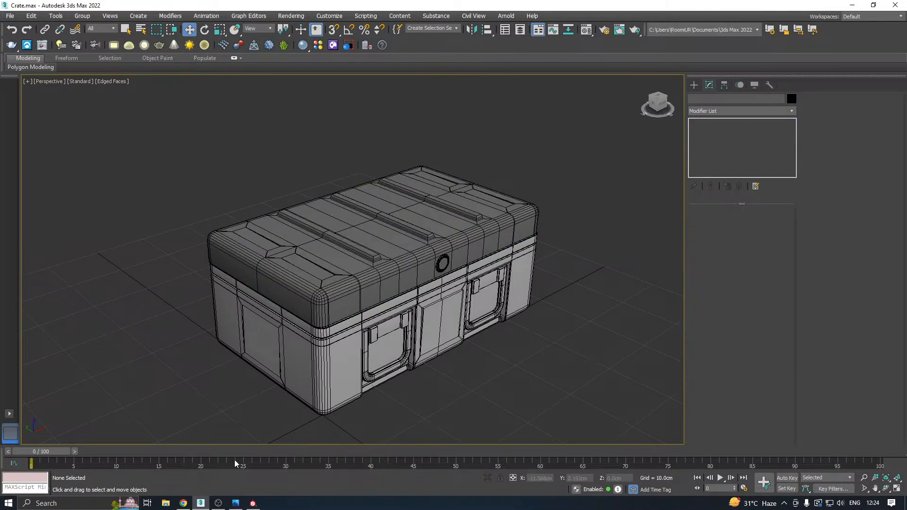
Switch to Substance Painter and replace the high definition mesh in the bake settings with the re-exported Lid_High.fbx.
{"action": "left_click", "coordinate": [253, 503]}
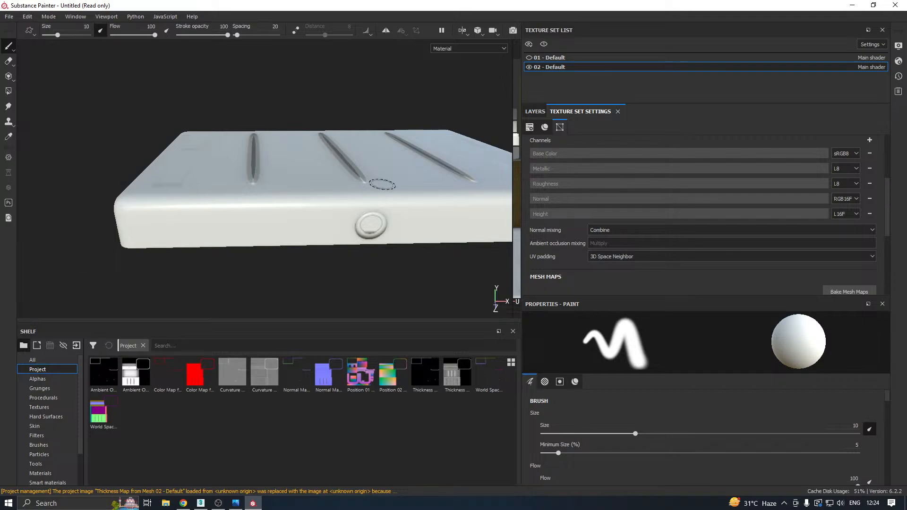
{"action": "left_click_drag", "start_coordinate": [332, 224], "coordinate": [377, 228], "text": "alt"}
{"action": "middle_click_drag", "start_coordinate": [377, 228], "coordinate": [319, 224], "text": "alt"}
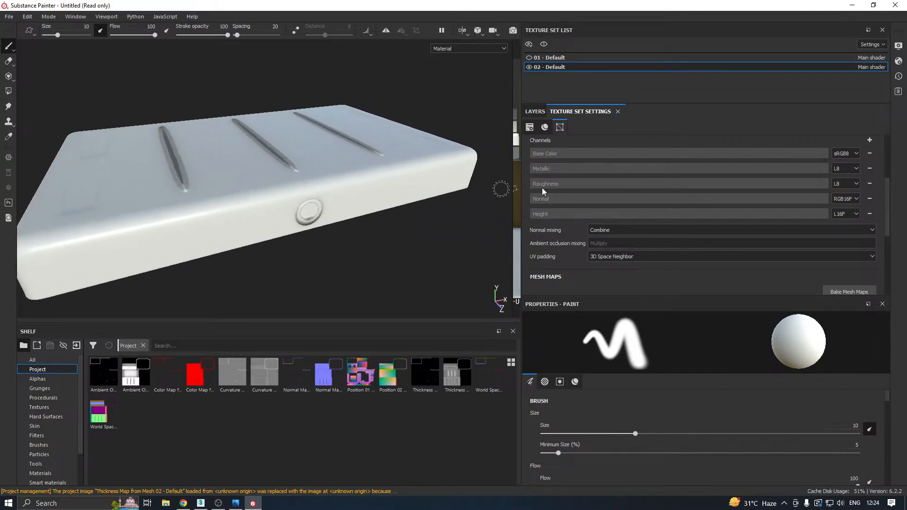
{"action": "left_click", "coordinate": [833, 288]}
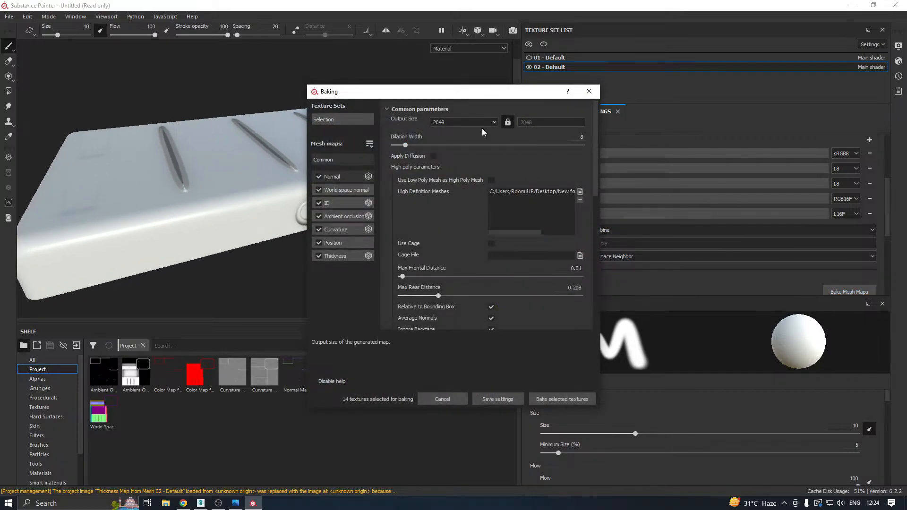
{"action": "left_click", "coordinate": [546, 191]}
{"action": "left_click", "coordinate": [580, 199]}
{"action": "left_click", "coordinate": [580, 192]}
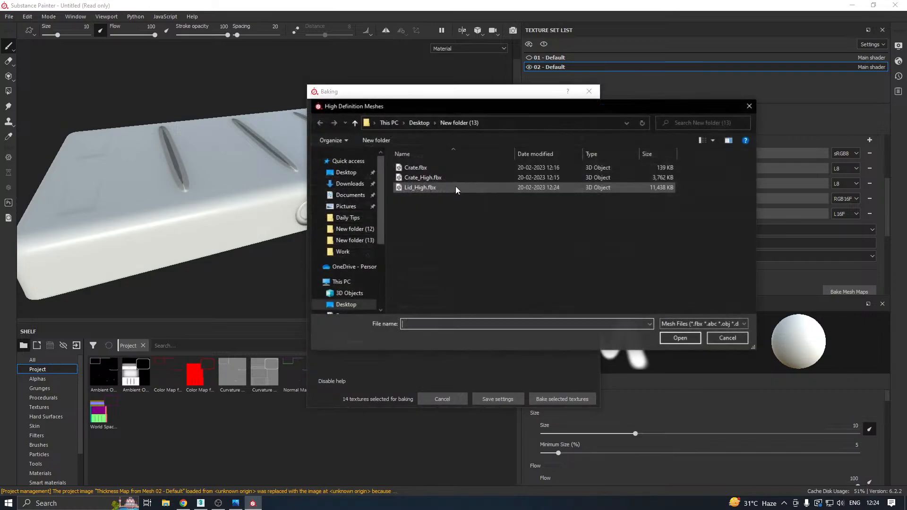
{"action": "double_click", "coordinate": [420, 188]}
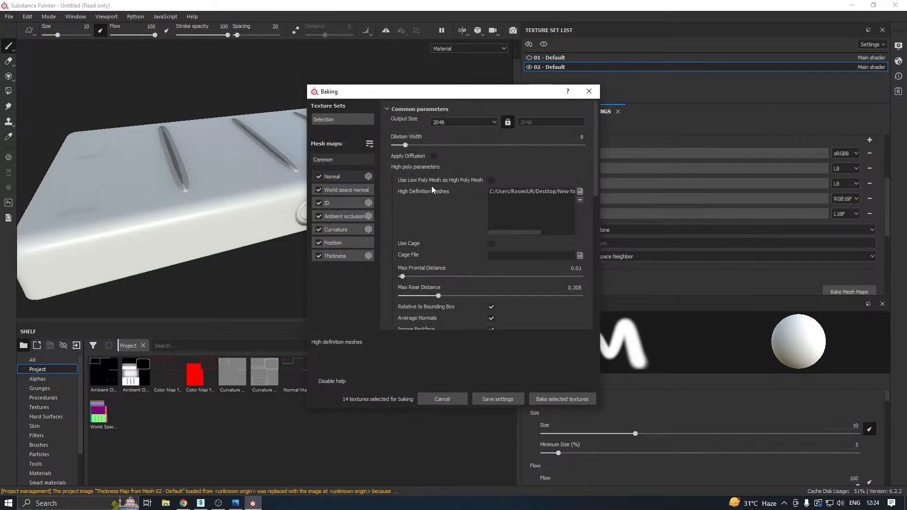
Set the dilation width to 4 and the max rear distance to 0.266, and bake the selected textures.
{"action": "left_click_drag", "start_coordinate": [402, 144], "coordinate": [401, 145]}
{"action": "left_click_drag", "start_coordinate": [439, 294], "coordinate": [448, 291]}
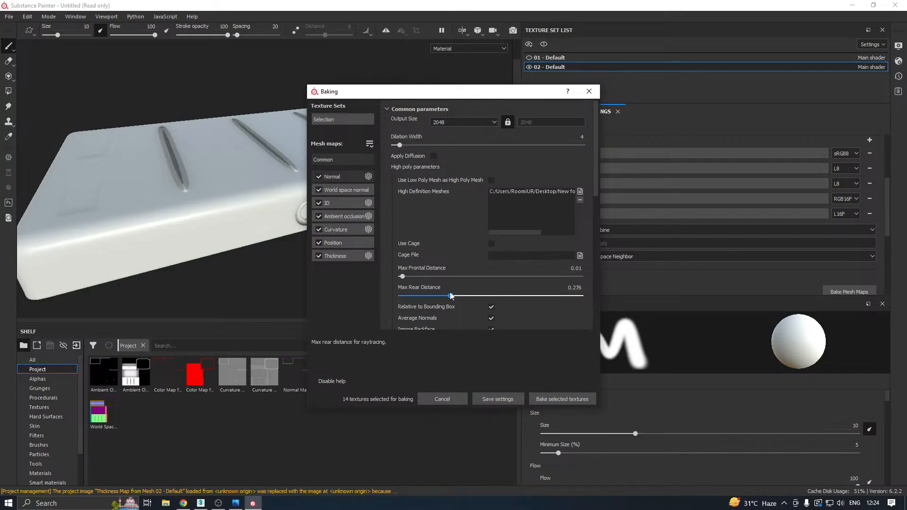
{"action": "left_click", "coordinate": [556, 398]}
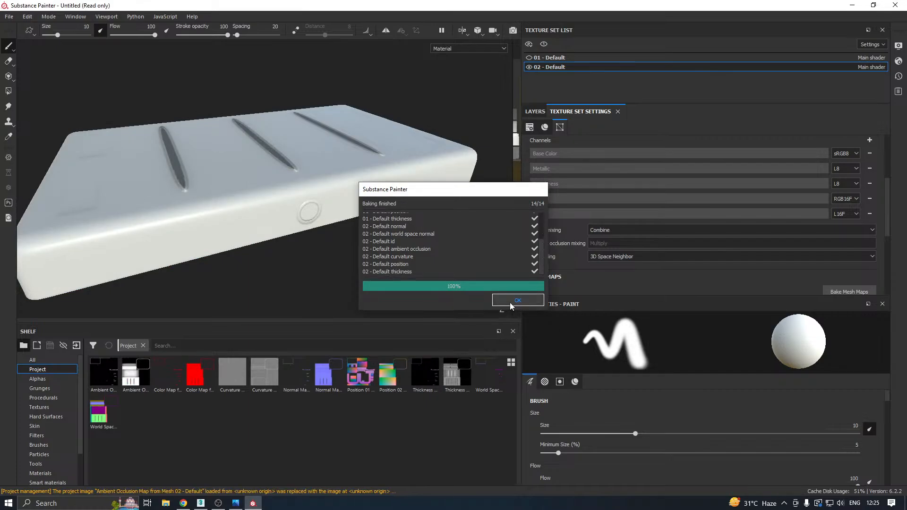
{"action": "left_click", "coordinate": [518, 300]}
Examine the newly baked round button on the lid's front up close.
{"action": "mouse_move", "coordinate": [344, 248]}
{"action": "left_mouse_down", "text": "alt"}
{"action": "mouse_move", "coordinate": [312, 207]}
{"action": "mouse_move", "coordinate": [292, 216]}
{"action": "mouse_move", "coordinate": [291, 205]}
{"action": "left_mouse_up", "text": "alt"}
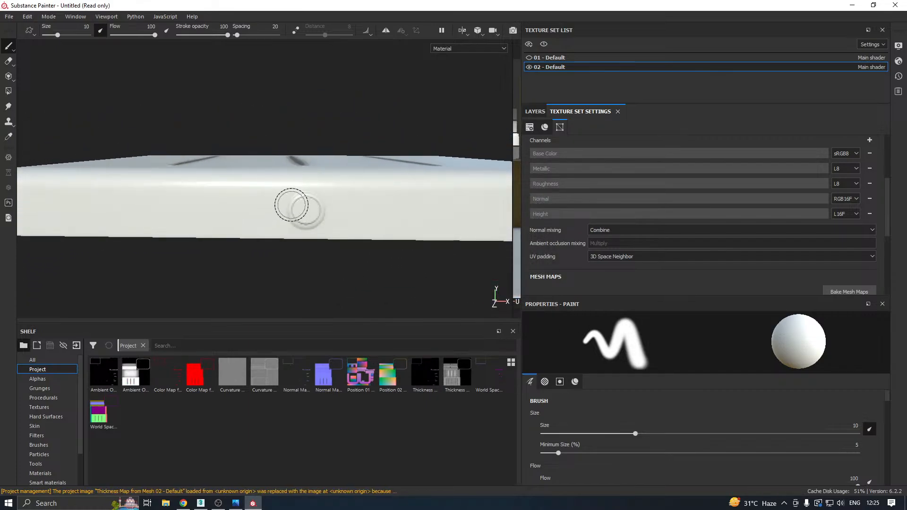
{"action": "scroll", "coordinate": [312, 216], "scroll_direction": "up", "scroll_amount": 1}
{"action": "scroll", "coordinate": [311, 224], "scroll_direction": "down", "scroll_amount": 2}
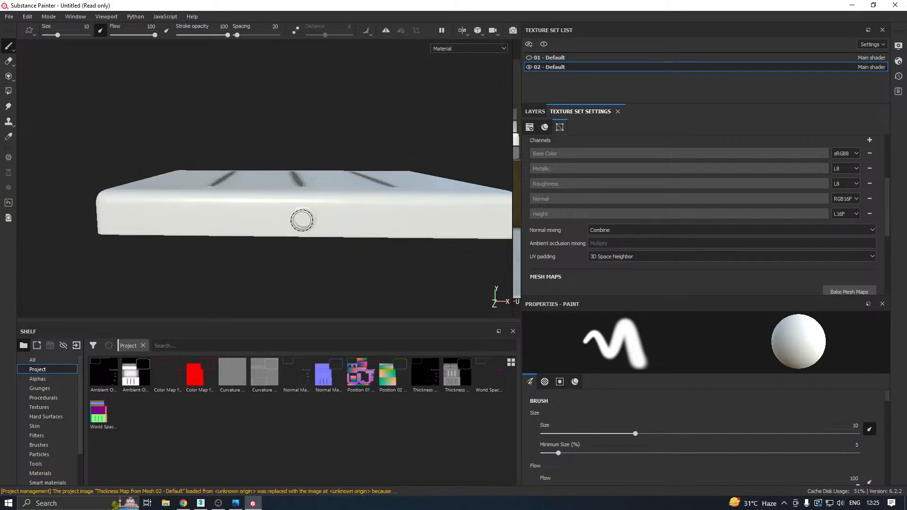
{"action": "scroll", "coordinate": [302, 221], "scroll_direction": "up", "scroll_amount": 2}
{"action": "scroll", "coordinate": [302, 221], "scroll_direction": "up", "scroll_amount": 2}
{"action": "scroll", "coordinate": [574, 167], "scroll_direction": "up", "scroll_amount": 3}
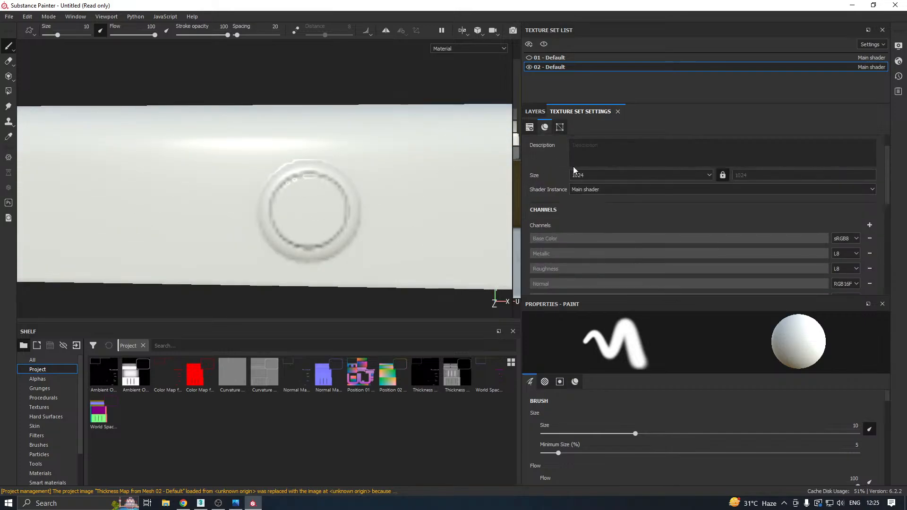
Inspect the lid's front button and top ridges with the texture set size at 4096, and return the size to 1024.
{"action": "left_click", "coordinate": [585, 174]}
{"action": "left_click", "coordinate": [578, 214]}
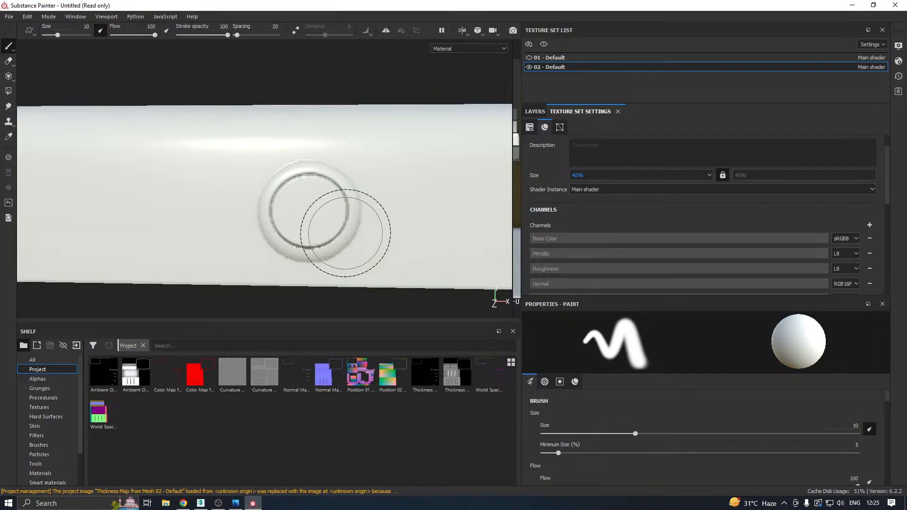
{"action": "scroll", "coordinate": [345, 233], "scroll_direction": "down", "scroll_amount": 2}
{"action": "scroll", "coordinate": [346, 234], "scroll_direction": "down", "scroll_amount": 4}
{"action": "left_click_drag", "start_coordinate": [392, 225], "coordinate": [472, 232], "text": "alt"}
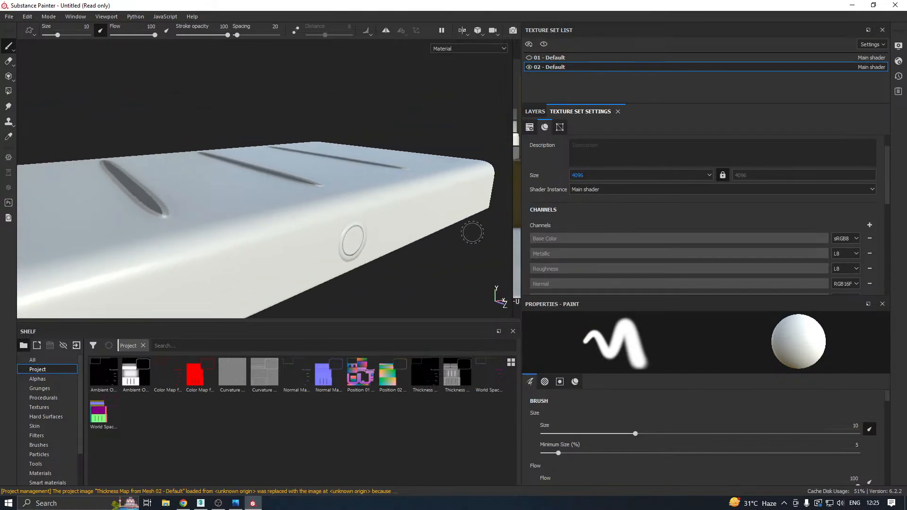
{"action": "scroll", "coordinate": [365, 244], "scroll_direction": "down", "scroll_amount": 1}
{"action": "left_click_drag", "start_coordinate": [317, 220], "coordinate": [491, 158], "text": "alt"}
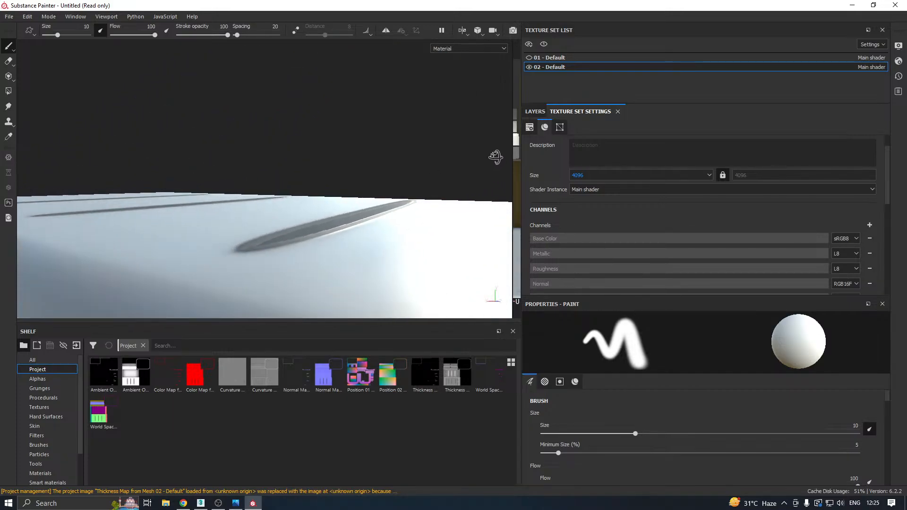
{"action": "mouse_move", "coordinate": [333, 193]}
{"action": "left_mouse_down", "text": "alt"}
{"action": "mouse_move", "coordinate": [269, 217]}
{"action": "mouse_move", "coordinate": [178, 229]}
{"action": "mouse_move", "coordinate": [277, 174]}
{"action": "mouse_move", "coordinate": [215, 198]}
{"action": "left_mouse_up", "text": "alt"}
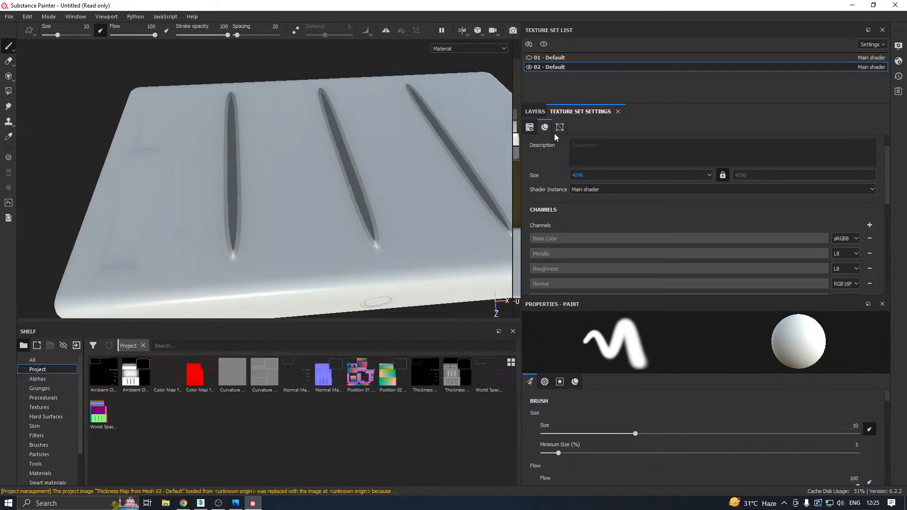
{"action": "left_click", "coordinate": [580, 174]}
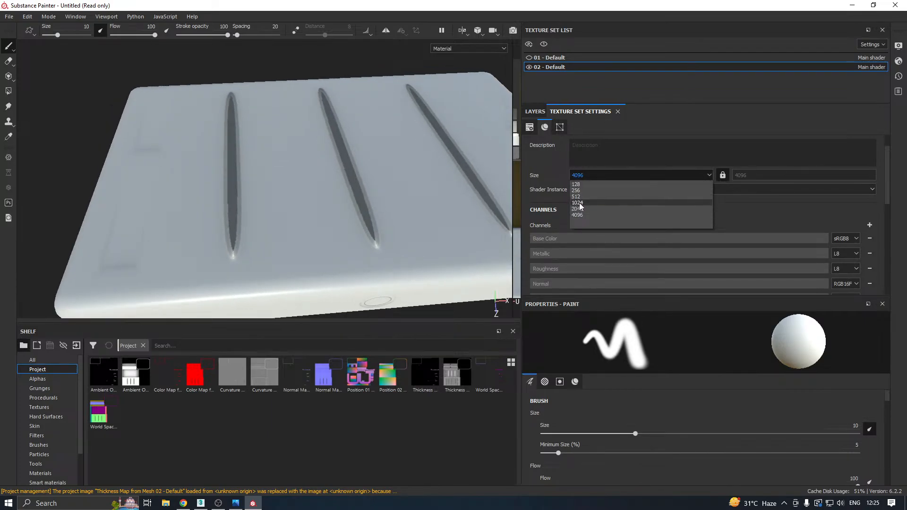
{"action": "left_click", "coordinate": [579, 202]}
Switch to 3ds Max and isolate the crate's lid.
{"action": "left_click", "coordinate": [201, 503]}
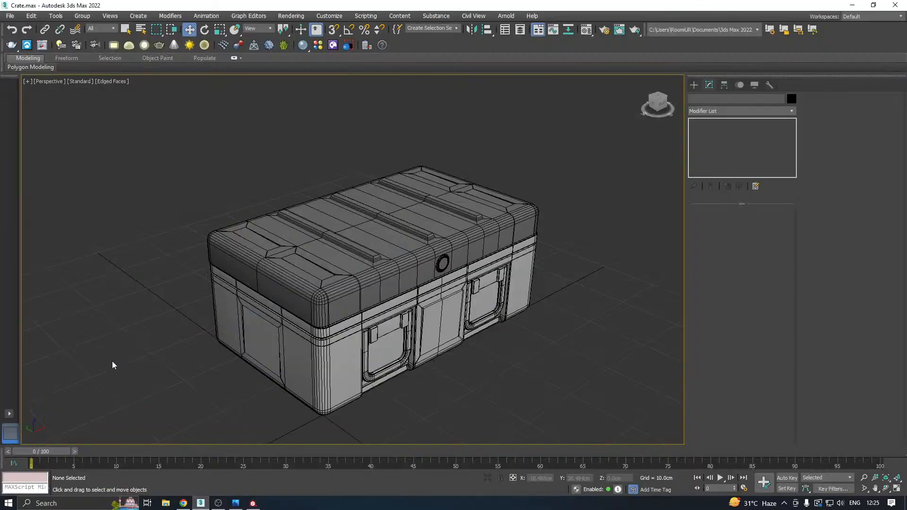
{"action": "left_click", "coordinate": [402, 266]}
{"action": "left_click", "coordinate": [488, 478]}
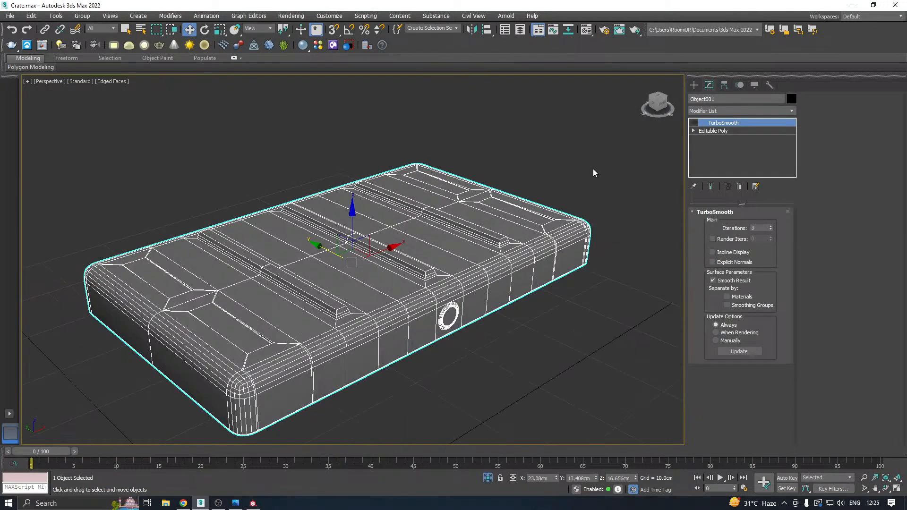
Remove the remaining support edge loops around the lid's first top ridge at the Editable Poly's edge level.
{"action": "left_click", "coordinate": [708, 131]}
{"action": "scroll", "coordinate": [321, 301], "scroll_direction": "up", "scroll_amount": 5}
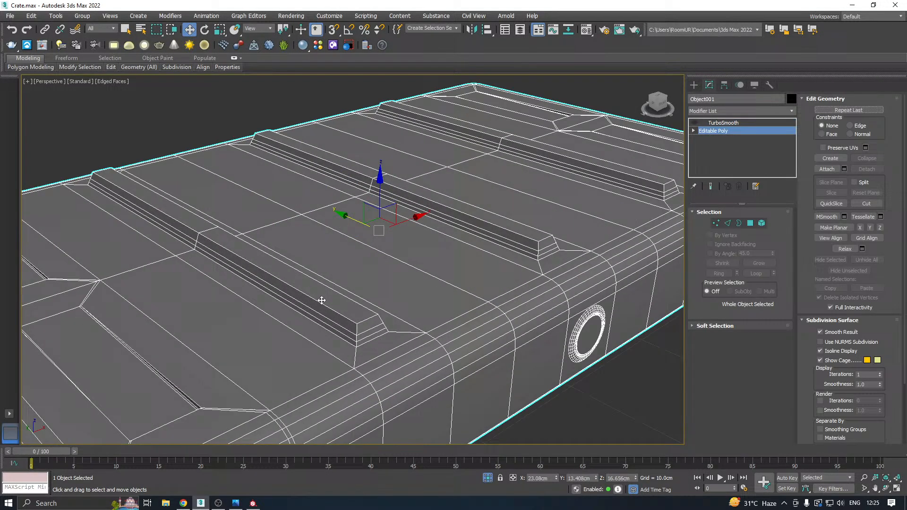
{"action": "left_click", "coordinate": [750, 223]}
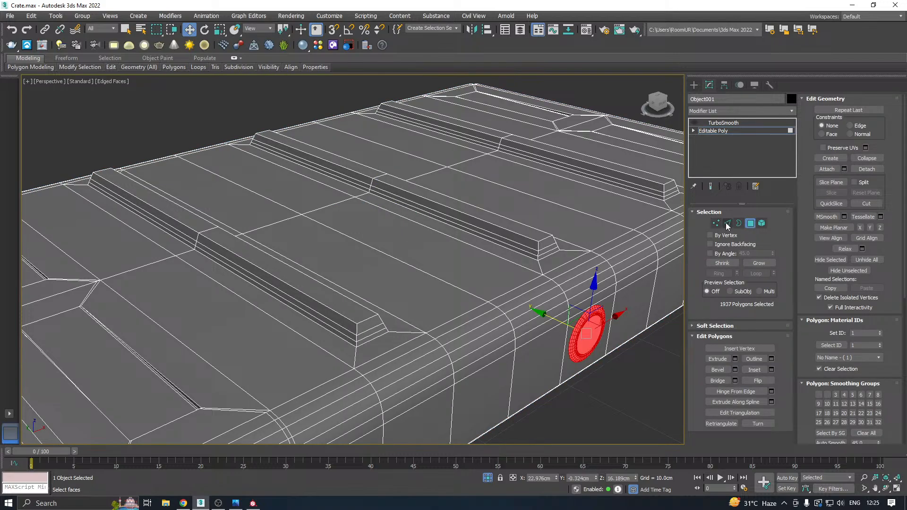
{"action": "left_click", "coordinate": [726, 223]}
{"action": "double_click", "coordinate": [367, 331]}
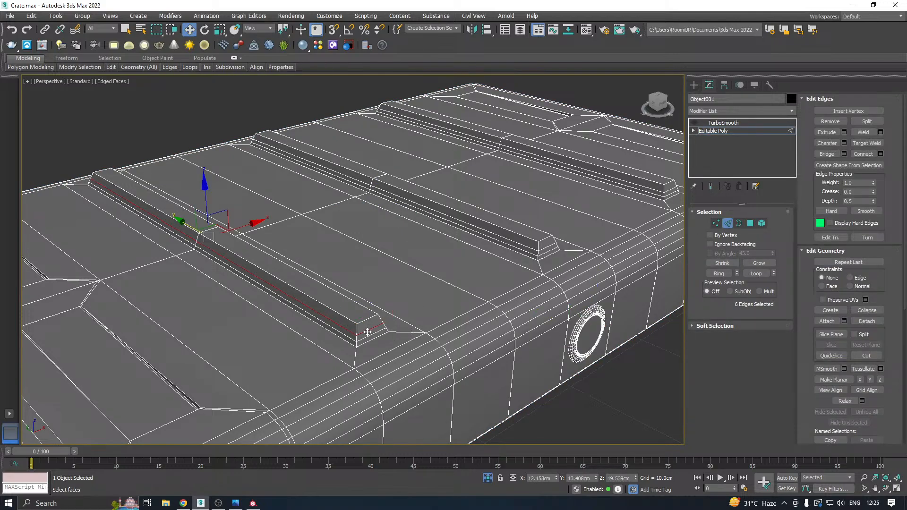
{"action": "left_click", "coordinate": [578, 242]}
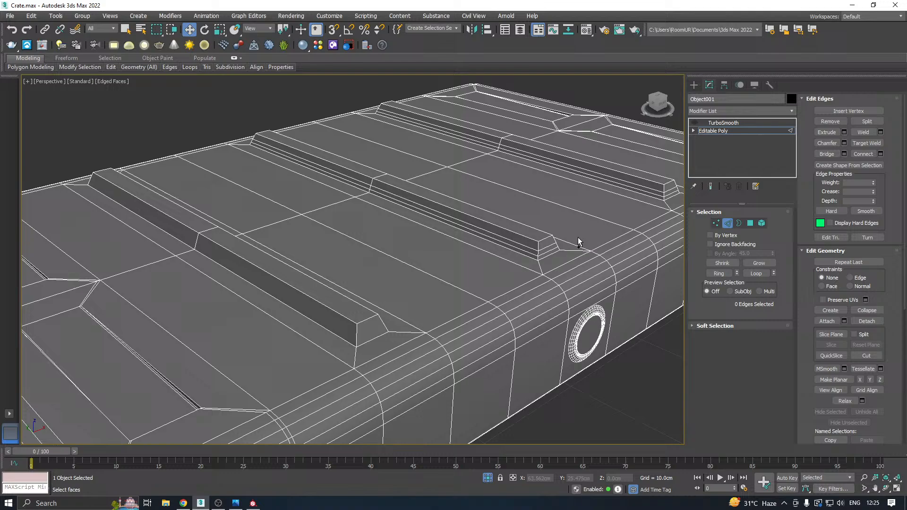
Remove the remaining support edge loops around the lid's middle ridge.
{"action": "double_click", "coordinate": [541, 249]}
{"action": "key", "text": "ctrl+BackSpace"}
{"action": "double_click", "coordinate": [545, 252]}
{"action": "key", "text": "ctrl+BackSpace"}
{"action": "middle_click_drag", "start_coordinate": [587, 249], "coordinate": [512, 279]}
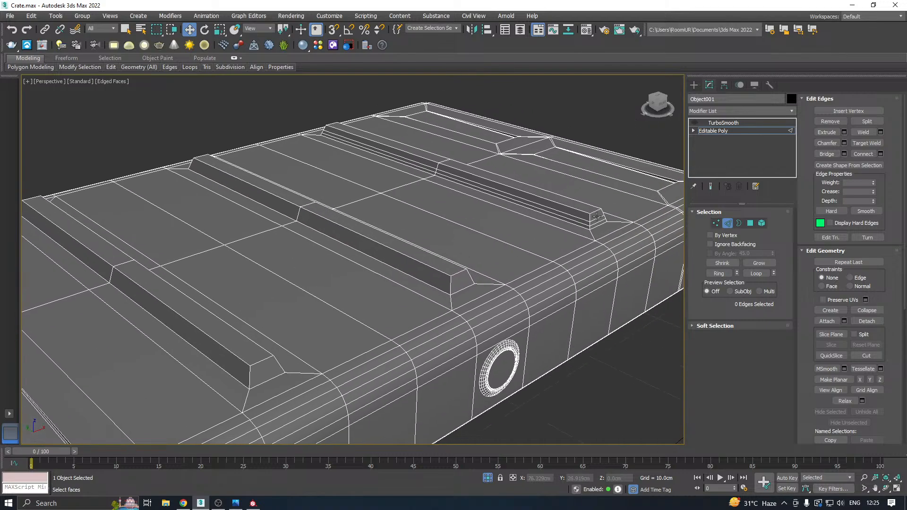
Remove the remaining support edge loops around the lid's third top ridge, the one furthest from the first.
{"action": "double_click", "coordinate": [598, 218]}
{"action": "key", "text": "ctrl+BackSpace"}
{"action": "left_click", "coordinate": [598, 222]}
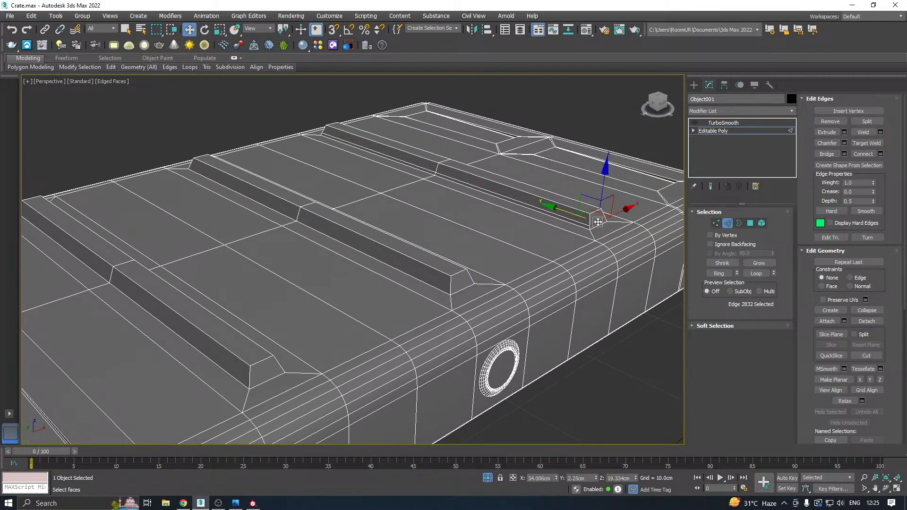
{"action": "double_click", "coordinate": [598, 222]}
{"action": "key", "text": "ctrl+BackSpace"}
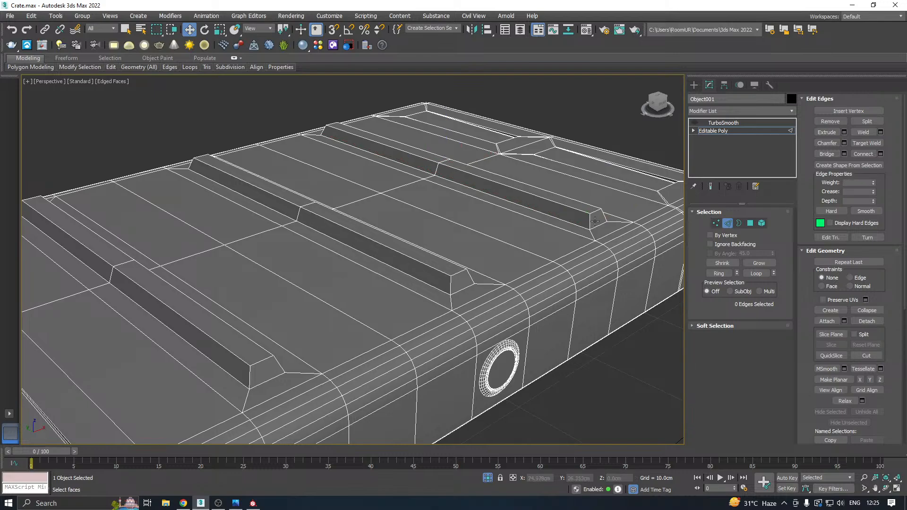
Select the six top polygons of the lid's three ridges and move them down into the lid's surface.
{"action": "key", "text": "4"}
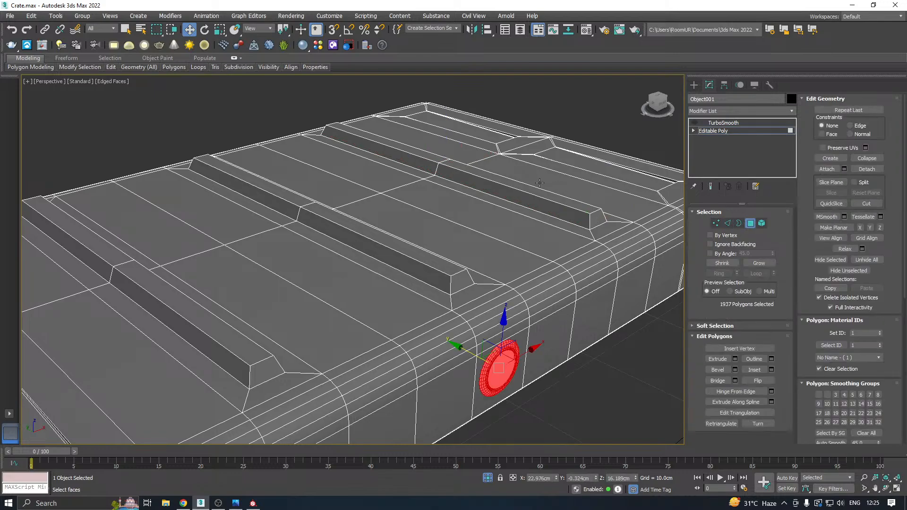
{"action": "left_click", "coordinate": [525, 191]}
{"action": "left_click", "coordinate": [410, 154], "text": "ctrl"}
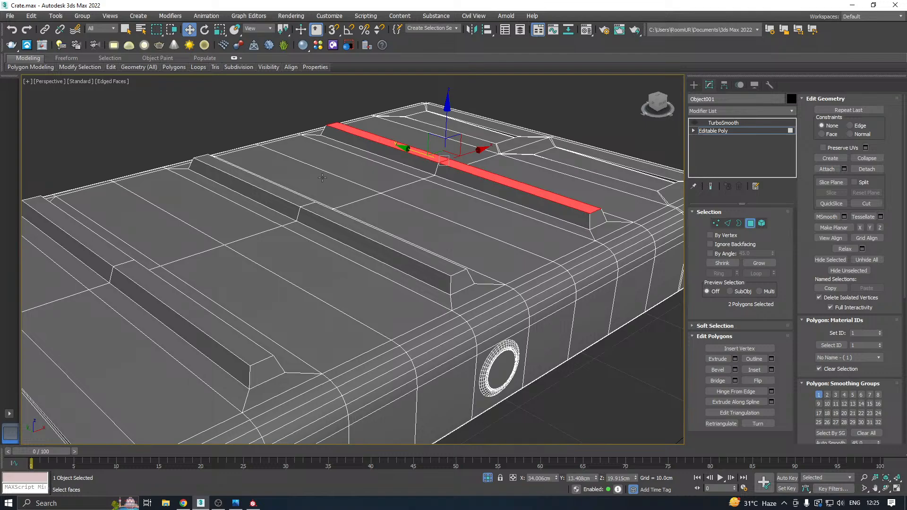
{"action": "left_click", "coordinate": [298, 200], "text": "ctrl"}
{"action": "left_click", "coordinate": [314, 211], "text": "ctrl"}
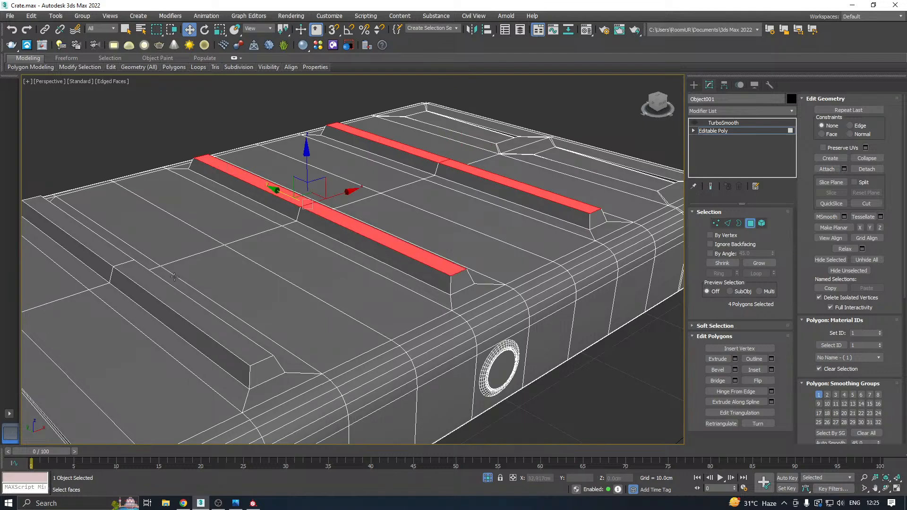
{"action": "left_click", "coordinate": [144, 270], "text": "ctrl"}
{"action": "left_click", "coordinate": [120, 254], "text": "ctrl"}
{"action": "middle_click_drag", "start_coordinate": [244, 221], "coordinate": [364, 193]}
{"action": "left_click_drag", "start_coordinate": [240, 195], "coordinate": [246, 211]}
{"action": "middle_click_drag", "start_coordinate": [246, 211], "coordinate": [208, 183], "text": "alt"}
{"action": "middle_click_drag", "start_coordinate": [299, 182], "coordinate": [329, 180], "text": "alt"}
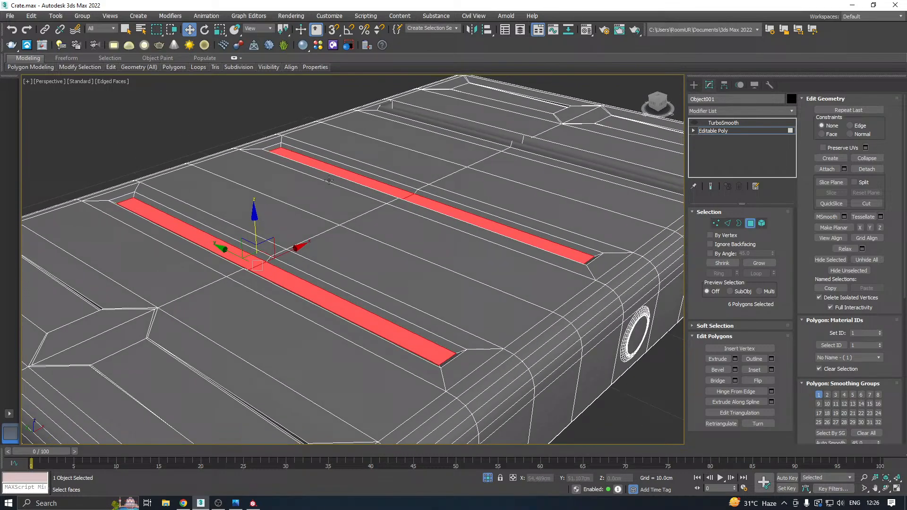
Leave polygon editing, turn the lid's TurboSmooth back on and check the smoothed ridges.
{"action": "left_click", "coordinate": [717, 134]}
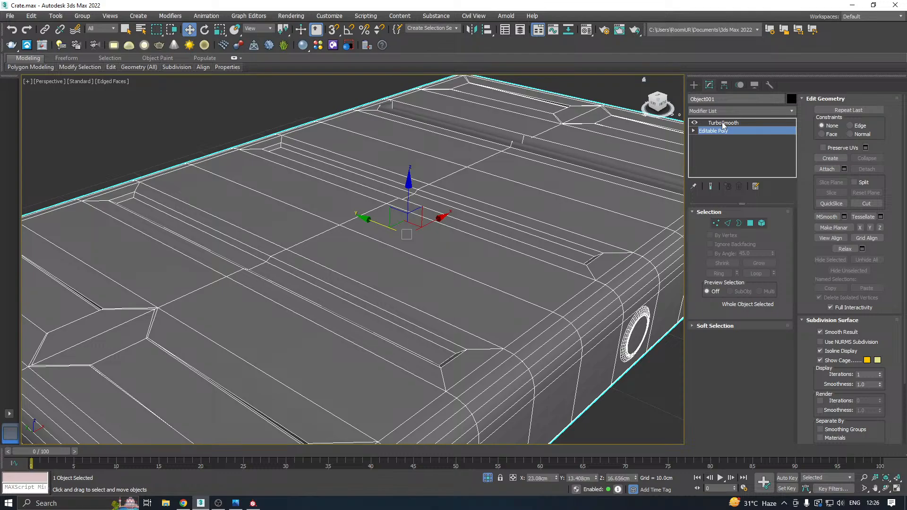
{"action": "left_click", "coordinate": [721, 122]}
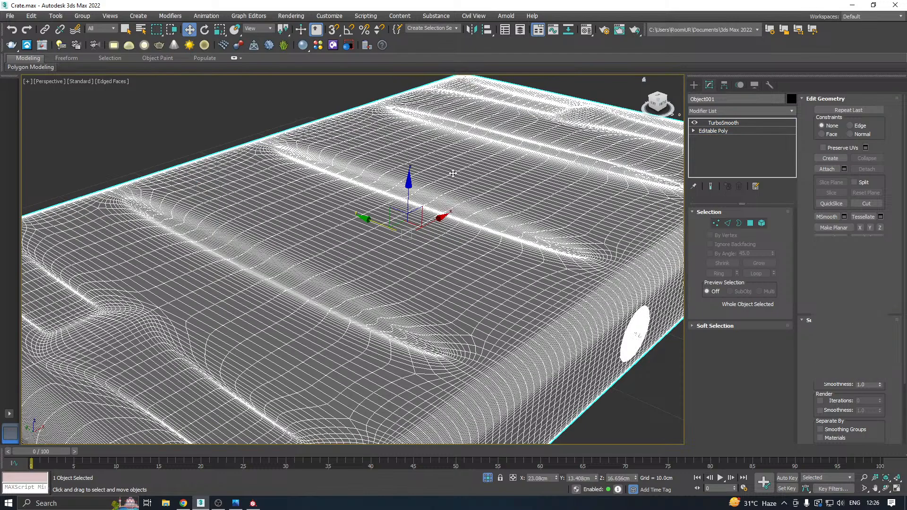
{"action": "key", "text": "z"}
{"action": "middle_click_drag", "start_coordinate": [461, 220], "coordinate": [831, 184], "text": "alt"}
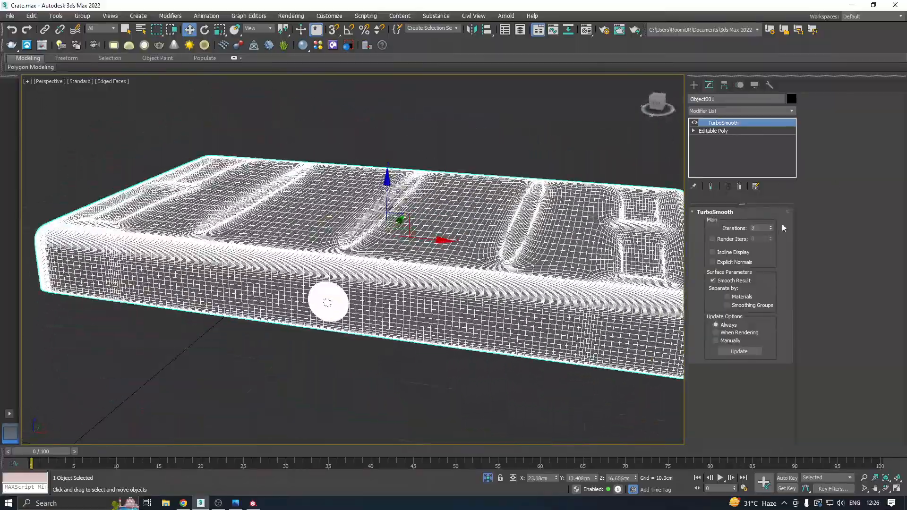
Collapse the lid's whole modifier stack and convert the resulting mesh to Editable Poly.
{"action": "right_click", "coordinate": [738, 145]}
{"action": "left_click", "coordinate": [755, 234]}
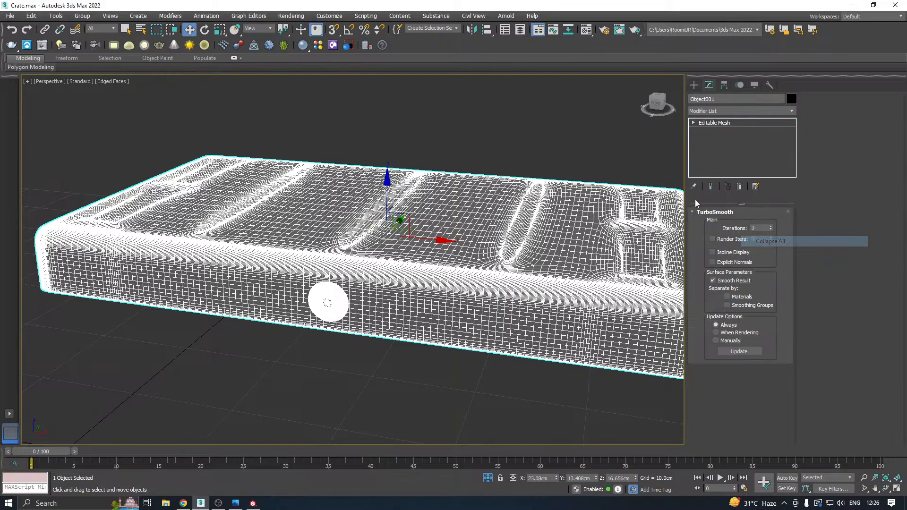
{"action": "middle_click_drag", "start_coordinate": [572, 199], "coordinate": [628, 169], "text": "alt"}
{"action": "right_click", "coordinate": [759, 145]}
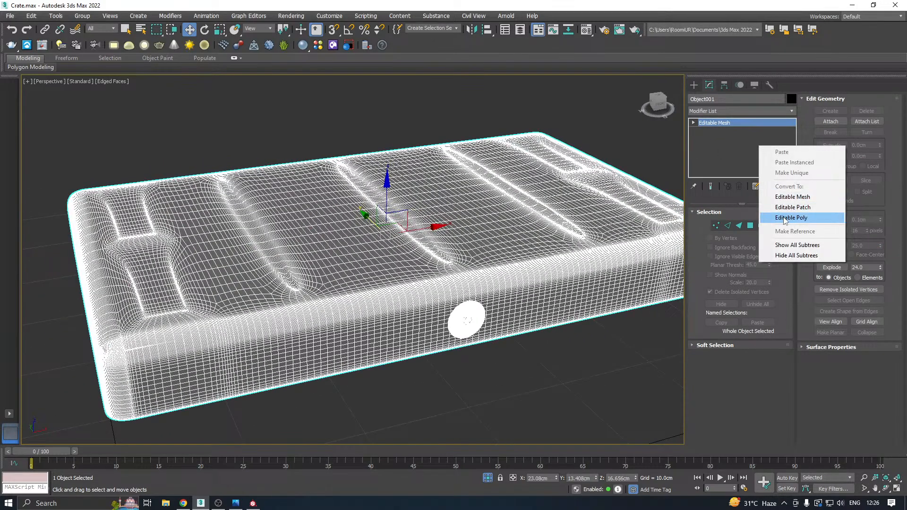
{"action": "left_click", "coordinate": [785, 218]}
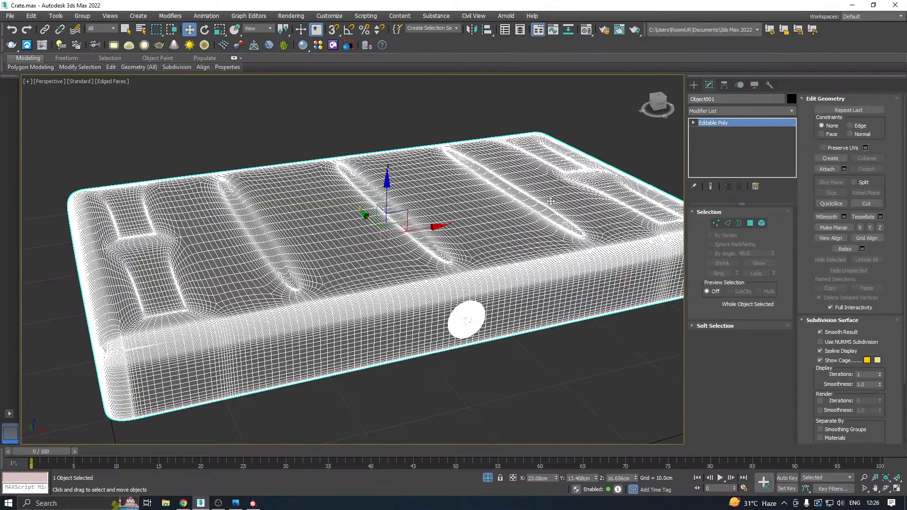
Export the selected lid over the existing Lid_High.fbx, keeping the current FBX export options.
{"action": "left_click", "coordinate": [16, 16]}
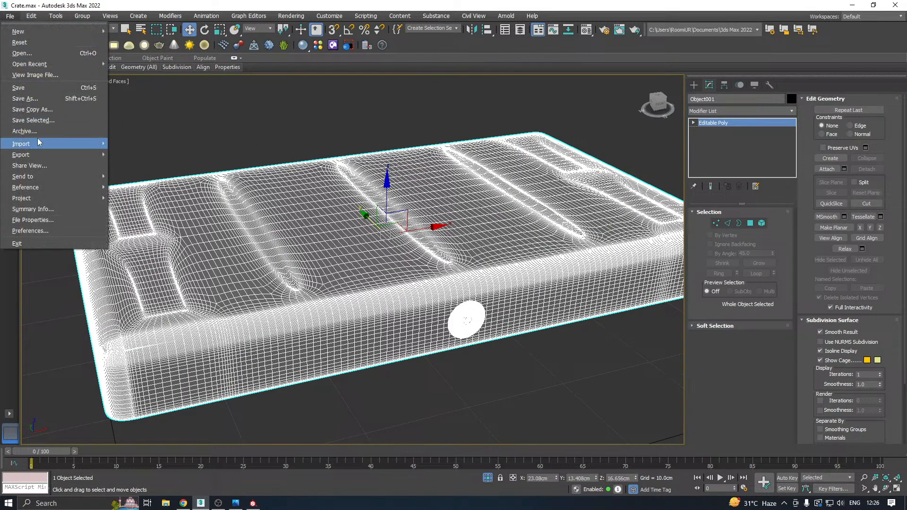
{"action": "mouse_move", "coordinate": [61, 143]}
{"action": "left_click", "coordinate": [148, 164]}
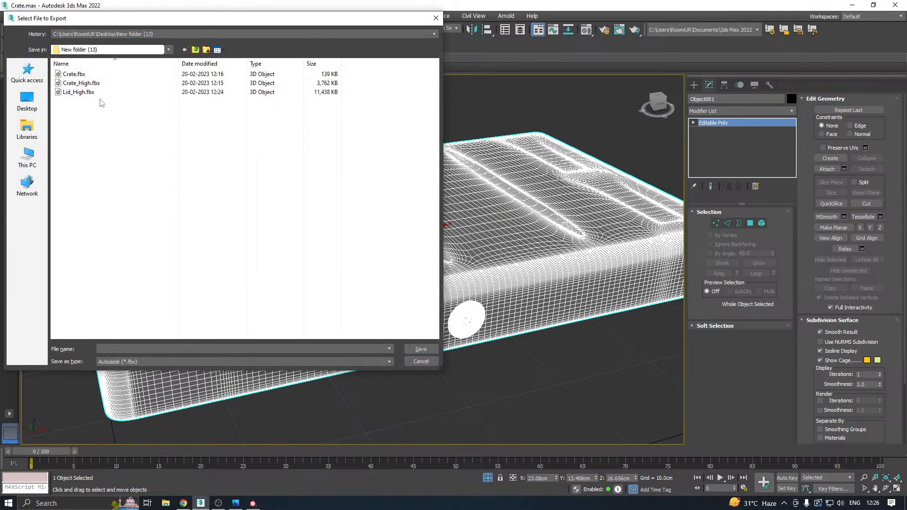
{"action": "double_click", "coordinate": [99, 93]}
{"action": "left_click", "coordinate": [498, 262]}
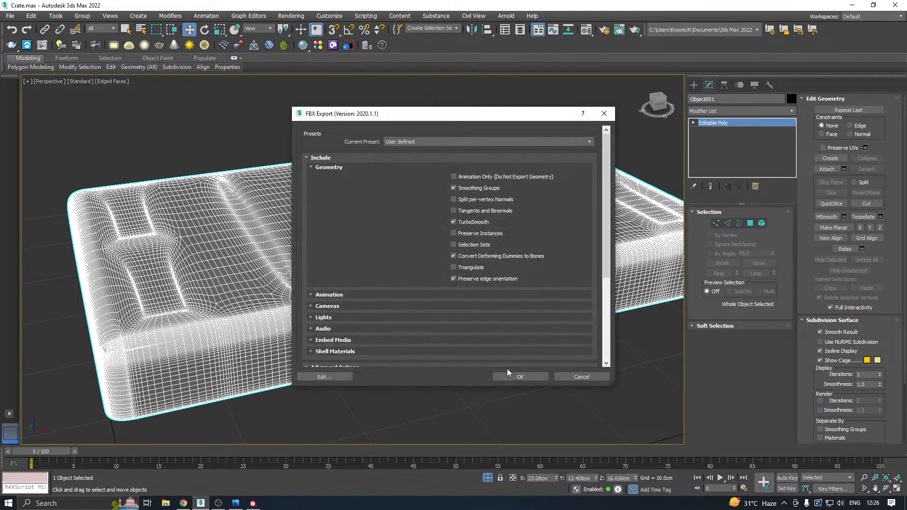
{"action": "left_click", "coordinate": [502, 377]}
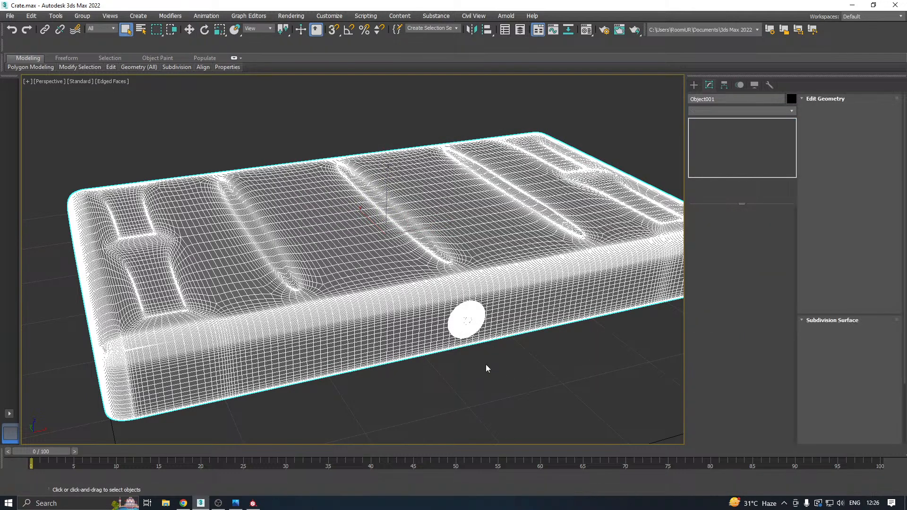
{"action": "key", "text": "w"}
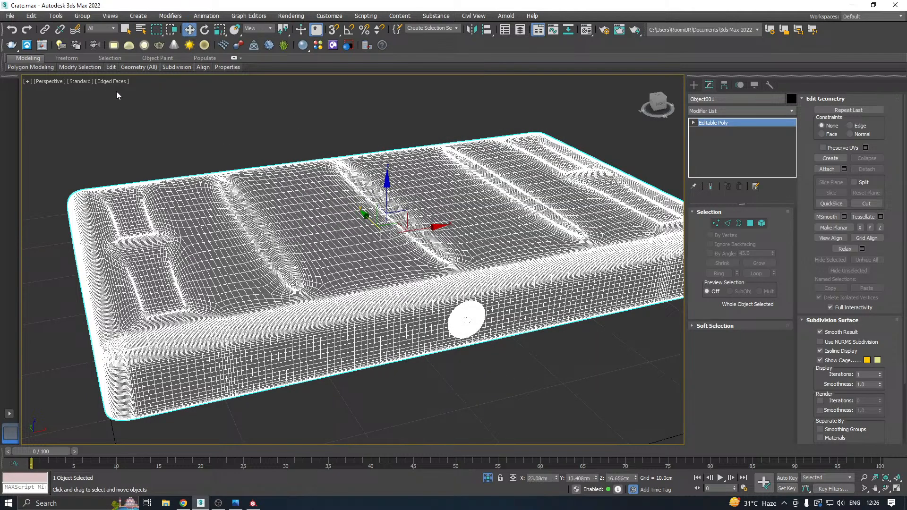
Undo the lid's conversion and stack collapse, turn its TurboSmooth off and save the scene.
{"action": "left_click", "coordinate": [13, 30]}
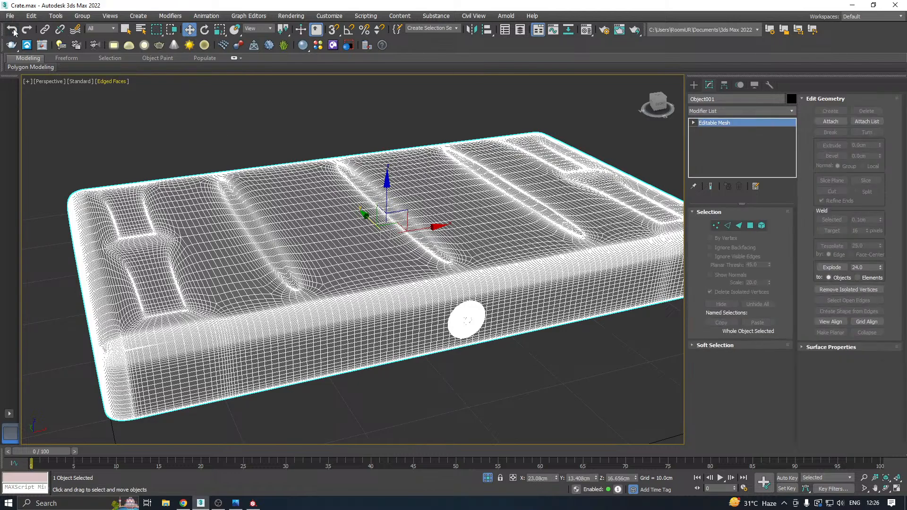
{"action": "left_click", "coordinate": [13, 30]}
{"action": "left_click", "coordinate": [694, 122]}
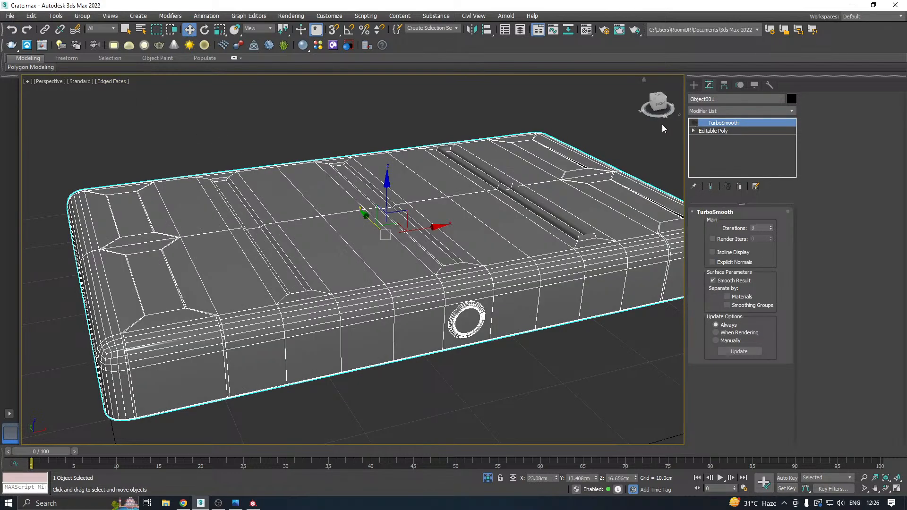
{"action": "key", "text": "ctrl+s"}
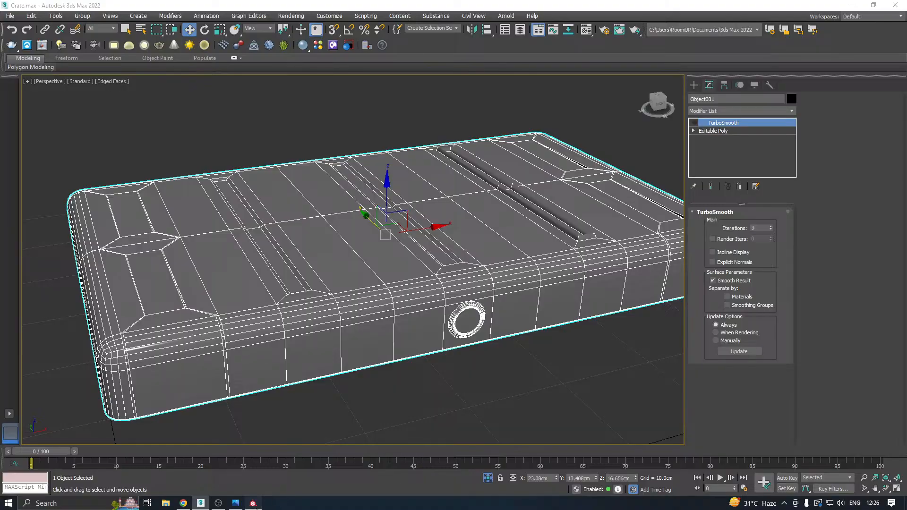
Switch to Substance Painter, load the re-exported high-definition mesh and bake the selected mesh maps at an output size of 2048.
{"action": "left_click", "coordinate": [253, 503]}
{"action": "scroll", "coordinate": [709, 231], "scroll_direction": "down", "scroll_amount": 2}
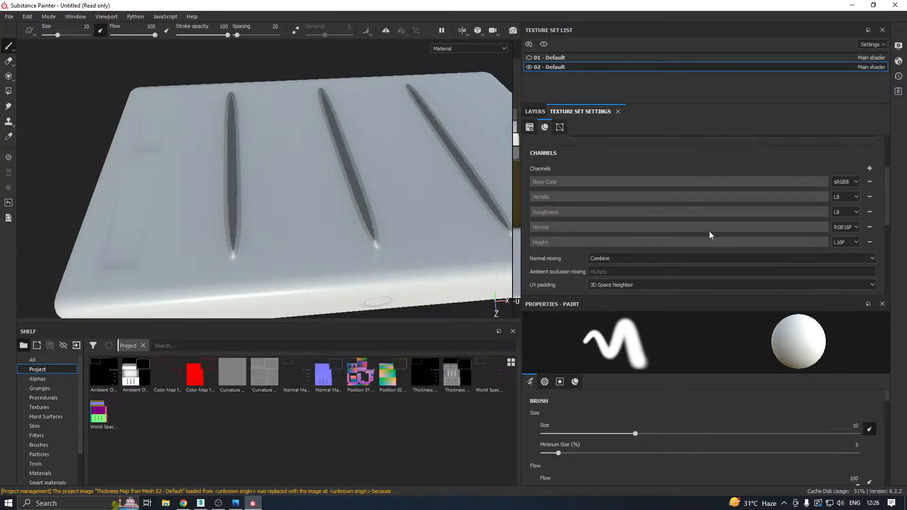
{"action": "scroll", "coordinate": [702, 221], "scroll_direction": "down", "scroll_amount": 2}
{"action": "left_click", "coordinate": [849, 263]}
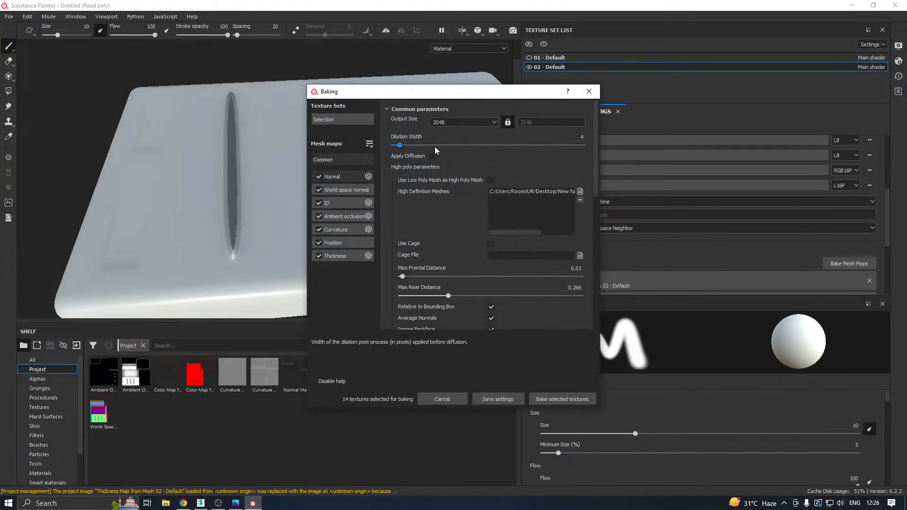
{"action": "left_click", "coordinate": [579, 192]}
{"action": "double_click", "coordinate": [420, 188]}
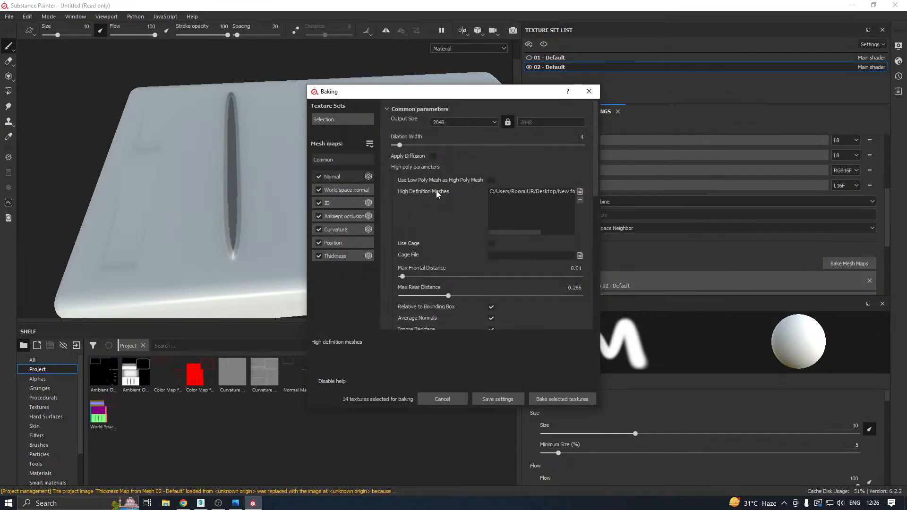
{"action": "left_click", "coordinate": [561, 399]}
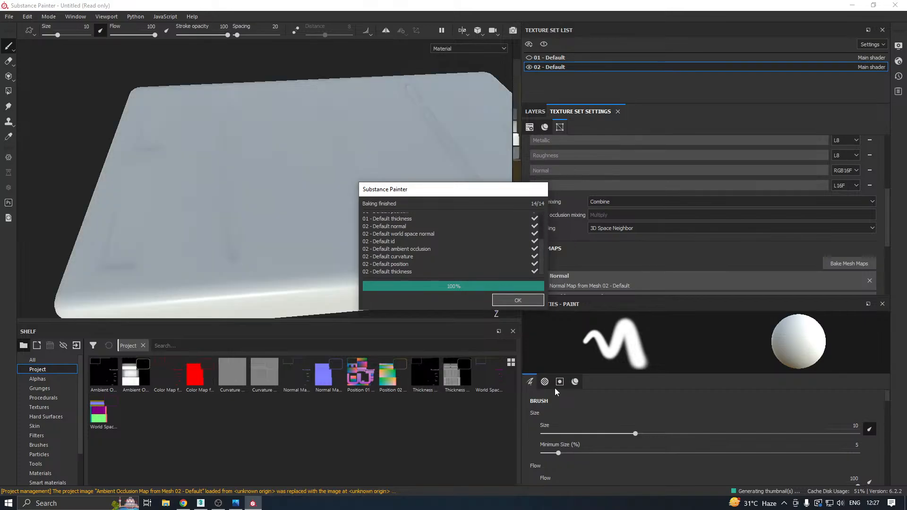
{"action": "left_click", "coordinate": [518, 300]}
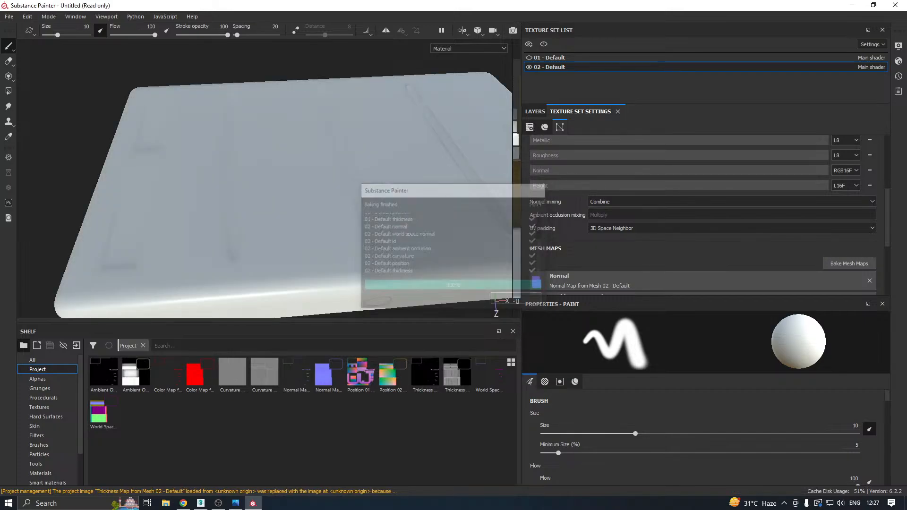
Examine the baked lid from several angles, comparing the shading and ends of the three long top ridges.
{"action": "key", "text": "f"}
{"action": "mouse_move", "coordinate": [285, 239]}
{"action": "left_mouse_down", "text": "alt"}
{"action": "mouse_move", "coordinate": [345, 178]}
{"action": "mouse_move", "coordinate": [375, 208]}
{"action": "mouse_move", "coordinate": [270, 243]}
{"action": "left_mouse_up", "text": "alt"}
{"action": "right_click_drag", "start_coordinate": [381, 193], "coordinate": [349, 208], "text": "shift"}
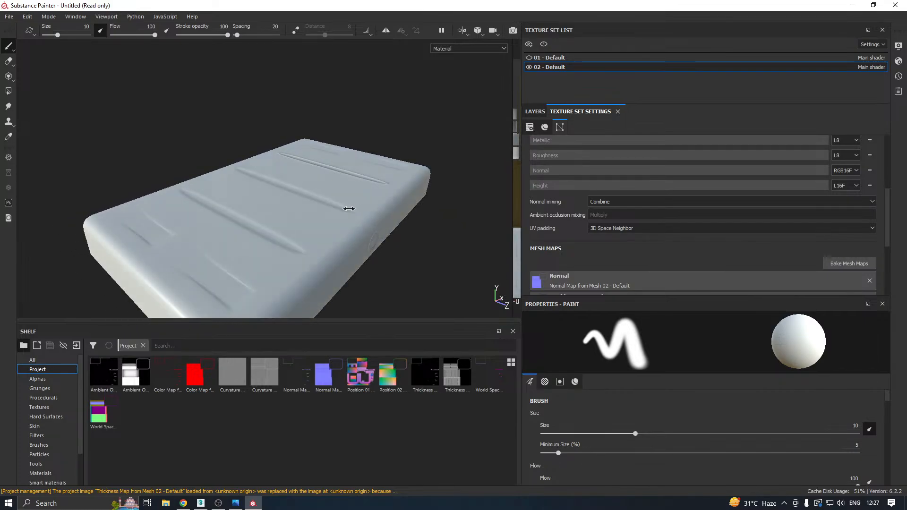
{"action": "left_click_drag", "start_coordinate": [363, 215], "coordinate": [329, 272], "text": "alt"}
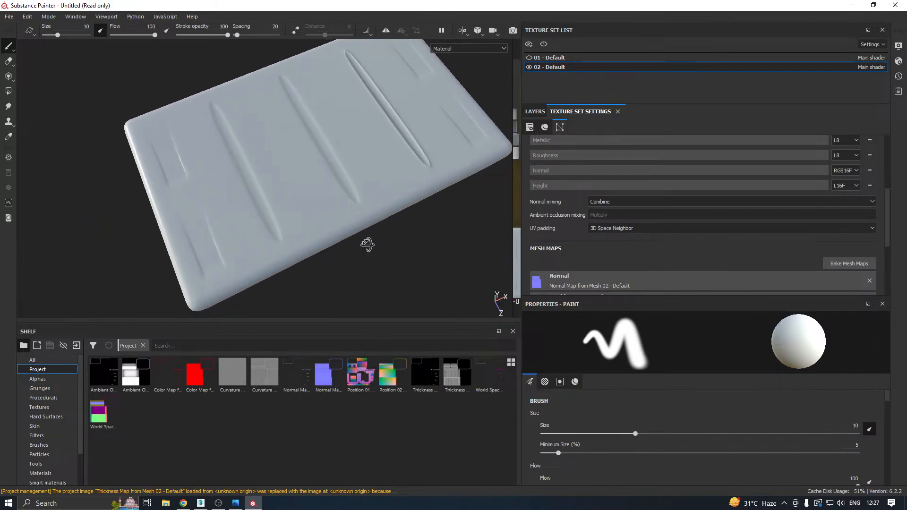
{"action": "mouse_move", "coordinate": [367, 244]}
{"action": "left_mouse_down", "text": "alt"}
{"action": "mouse_move", "coordinate": [383, 219]}
{"action": "mouse_move", "coordinate": [297, 253]}
{"action": "left_mouse_up", "text": "alt"}
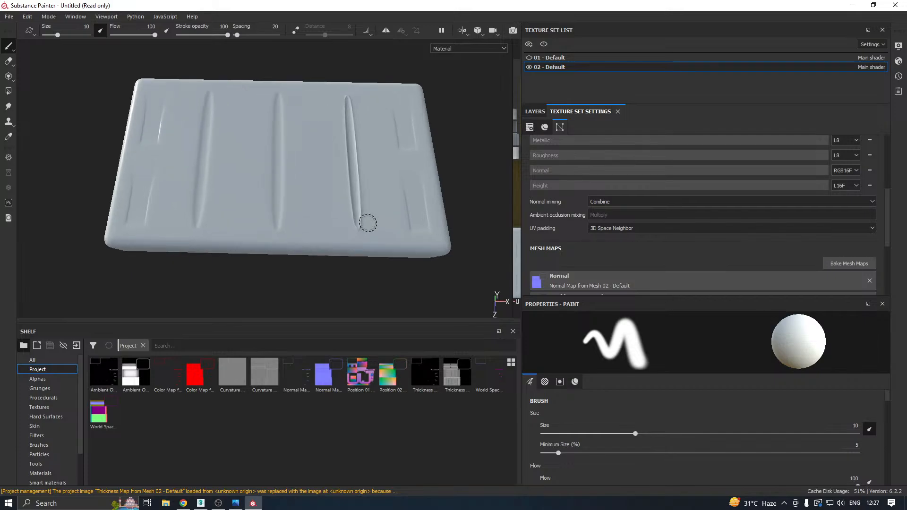
{"action": "scroll", "coordinate": [368, 223], "scroll_direction": "up", "scroll_amount": 5}
{"action": "left_click_drag", "start_coordinate": [364, 228], "coordinate": [409, 206], "text": "alt"}
{"action": "scroll", "coordinate": [413, 206], "scroll_direction": "up", "scroll_amount": 5}
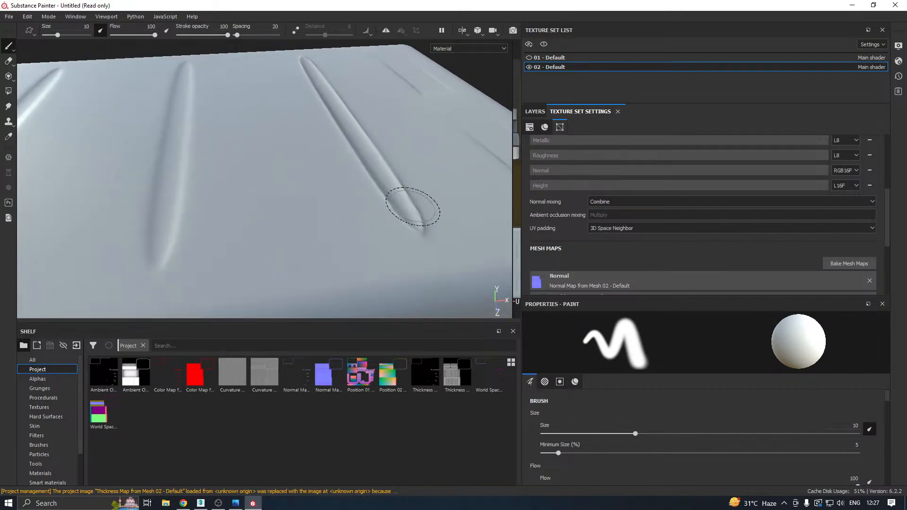
{"action": "scroll", "coordinate": [413, 207], "scroll_direction": "down", "scroll_amount": 4}
{"action": "mouse_move", "coordinate": [412, 207]}
{"action": "left_mouse_down", "text": "alt"}
{"action": "mouse_move", "coordinate": [336, 210]}
{"action": "mouse_move", "coordinate": [421, 202]}
{"action": "left_mouse_up", "text": "alt"}
{"action": "scroll", "coordinate": [275, 191], "scroll_direction": "up", "scroll_amount": 2}
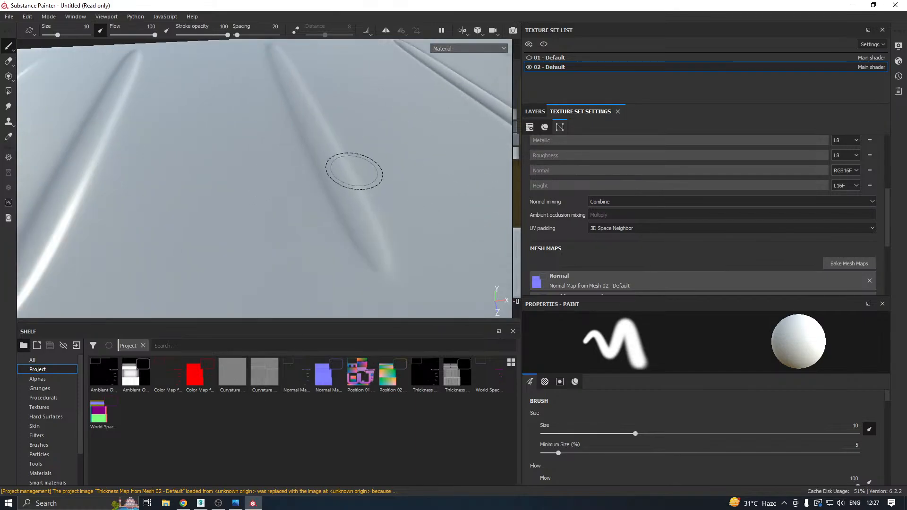
{"action": "scroll", "coordinate": [352, 170], "scroll_direction": "down", "scroll_amount": 4}
{"action": "left_click_drag", "start_coordinate": [440, 165], "coordinate": [370, 179], "text": "alt"}
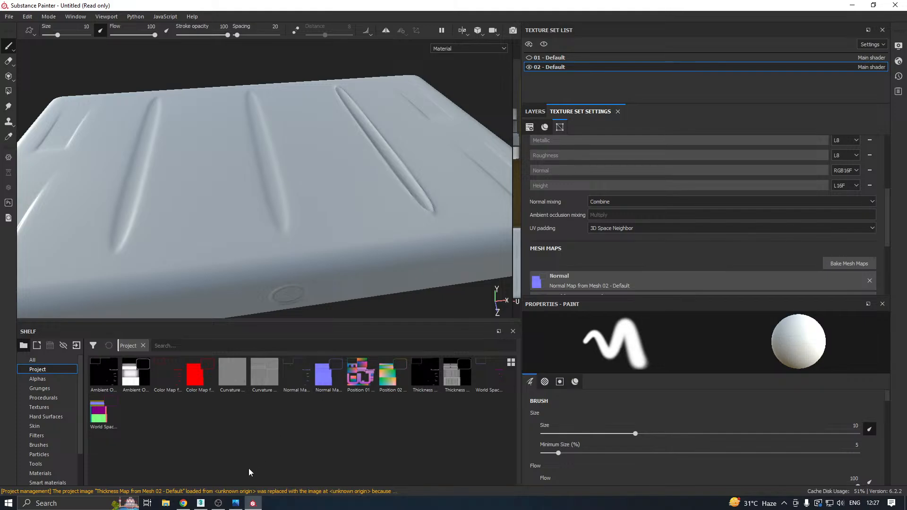
Switch to 3ds Max and examine the lid's third long groove at Editable Poly level, checking the edges at its near end.
{"action": "left_click", "coordinate": [200, 503]}
{"action": "scroll", "coordinate": [579, 240], "scroll_direction": "up", "scroll_amount": 3}
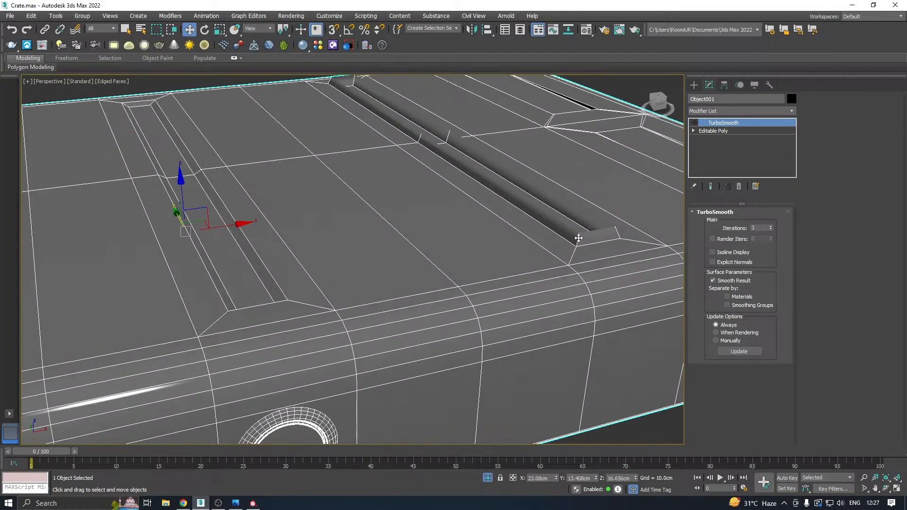
{"action": "middle_click_drag", "start_coordinate": [587, 238], "coordinate": [520, 277]}
{"action": "scroll", "coordinate": [504, 247], "scroll_direction": "down", "scroll_amount": 2}
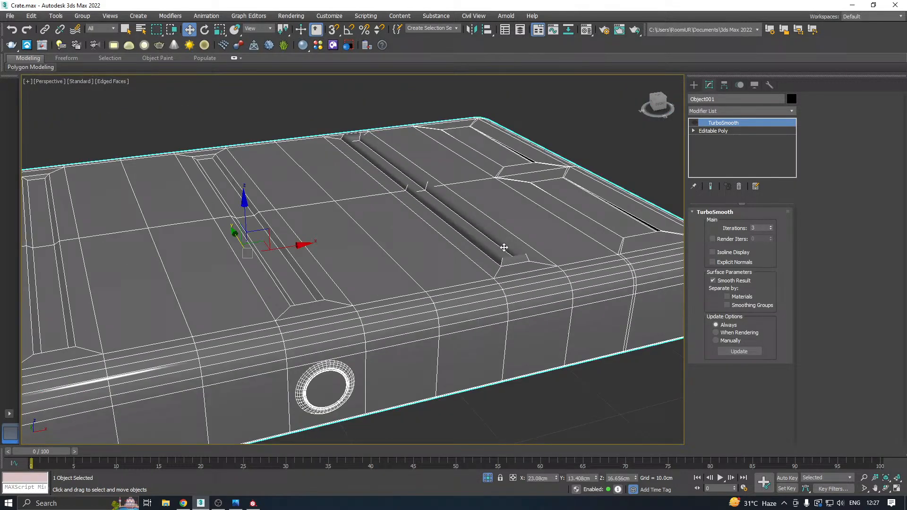
{"action": "left_click", "coordinate": [707, 134]}
{"action": "middle_click_drag", "start_coordinate": [541, 229], "coordinate": [504, 228], "text": "alt"}
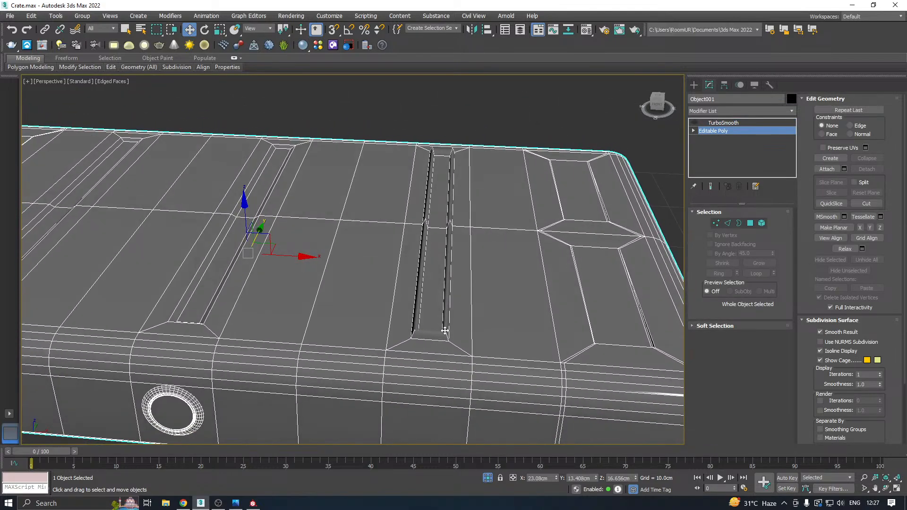
{"action": "scroll", "coordinate": [445, 331], "scroll_direction": "up", "scroll_amount": 3}
{"action": "left_click", "coordinate": [729, 223]}
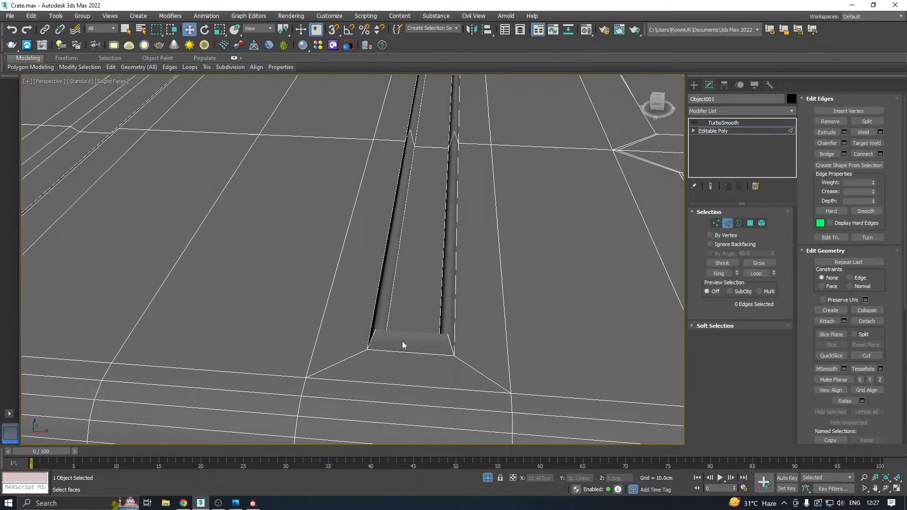
{"action": "left_click", "coordinate": [449, 339]}
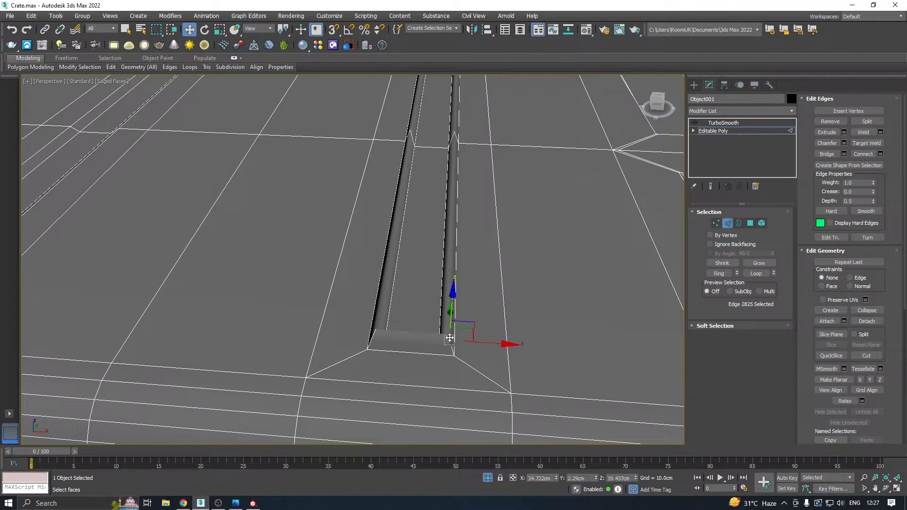
{"action": "middle_click_drag", "start_coordinate": [449, 339], "coordinate": [549, 315], "text": "alt"}
{"action": "middle_click_drag", "start_coordinate": [364, 269], "coordinate": [435, 273], "text": "alt"}
{"action": "scroll", "coordinate": [434, 260], "scroll_direction": "down", "scroll_amount": 4}
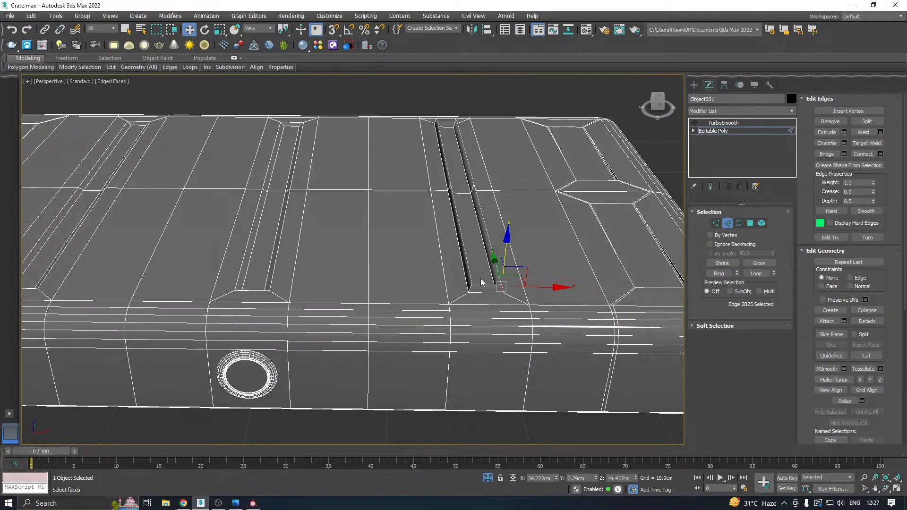
Select the third groove's floor polygons and its rim edges in turn to check how its side walls are built.
{"action": "scroll", "coordinate": [480, 279], "scroll_direction": "up", "scroll_amount": 3}
{"action": "left_click", "coordinate": [749, 226]}
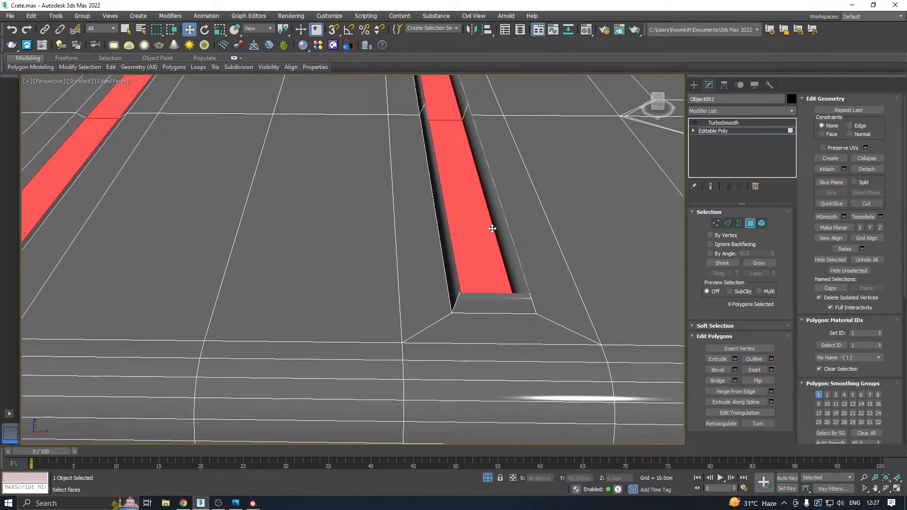
{"action": "left_click", "coordinate": [463, 212]}
{"action": "middle_click_drag", "start_coordinate": [459, 211], "coordinate": [428, 282]}
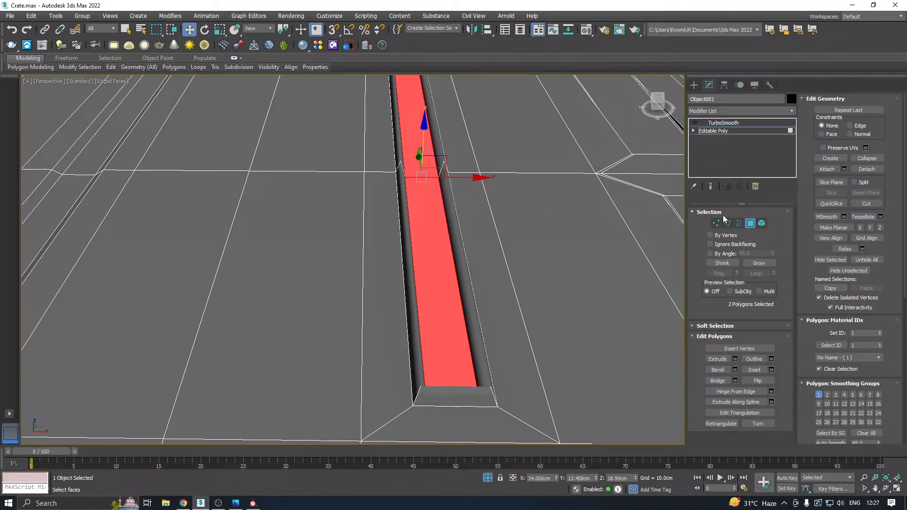
{"action": "left_click", "coordinate": [727, 223]}
{"action": "double_click", "coordinate": [465, 242]}
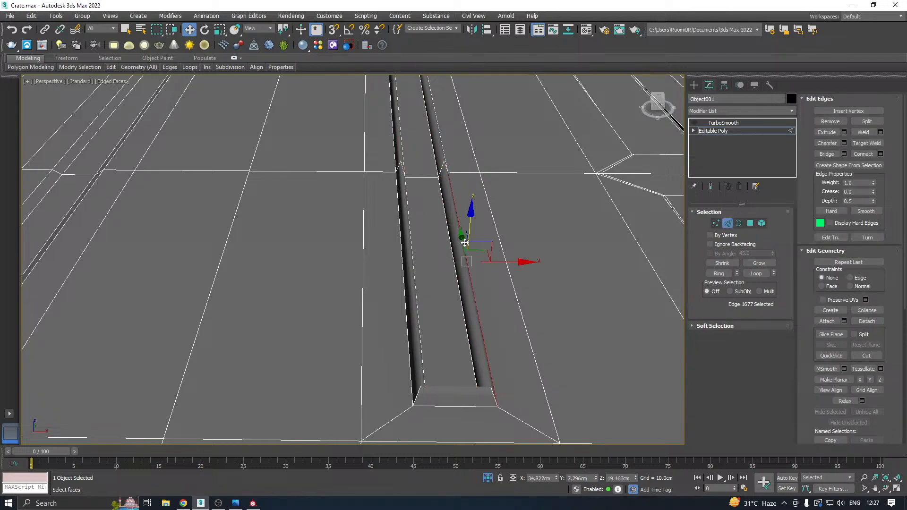
{"action": "middle_click_drag", "start_coordinate": [495, 285], "coordinate": [477, 267], "text": "alt"}
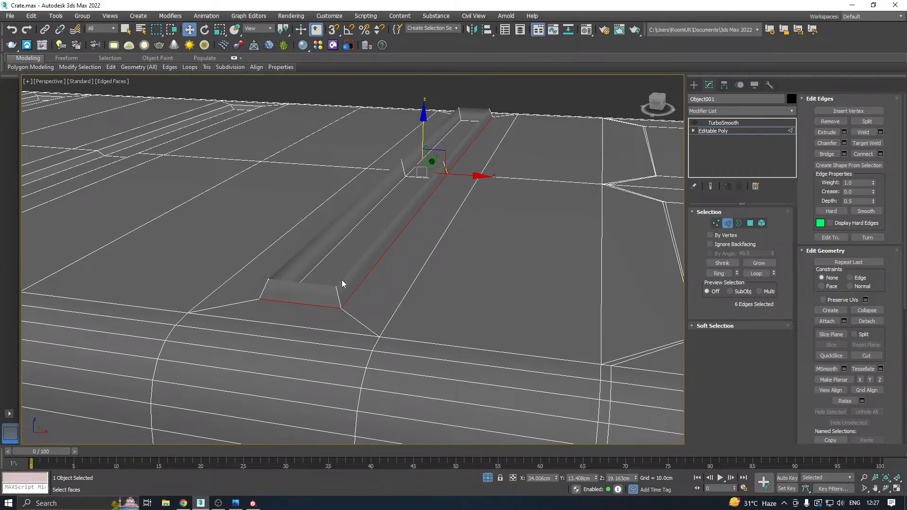
Select the third groove's two floor polygons and raise them above the lid surface to about Z 19.84 cm.
{"action": "left_click", "coordinate": [750, 223]}
{"action": "left_click", "coordinate": [370, 222]}
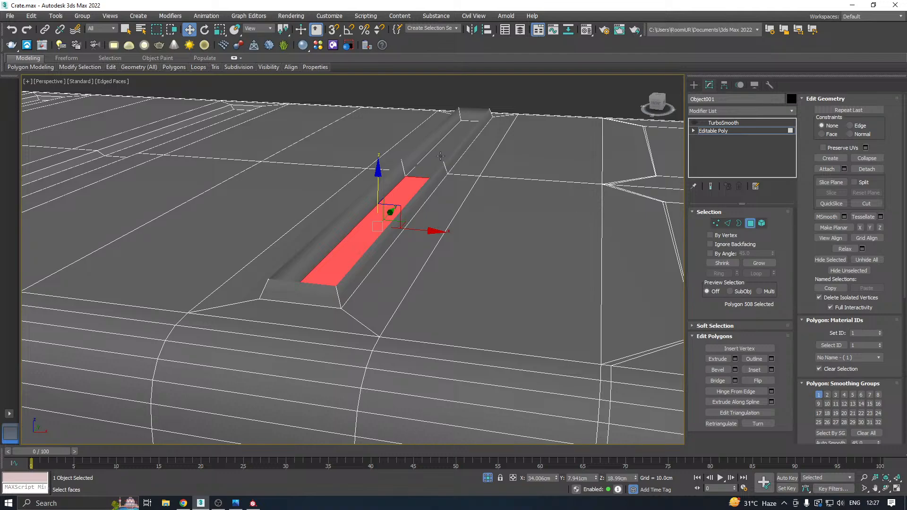
{"action": "left_click", "coordinate": [440, 155], "text": "ctrl"}
{"action": "left_click_drag", "start_coordinate": [425, 135], "coordinate": [423, 109]}
Select the intermediate vertices along the raised ridge's sloped sides in the Front view and remove them.
{"action": "left_click", "coordinate": [716, 223]}
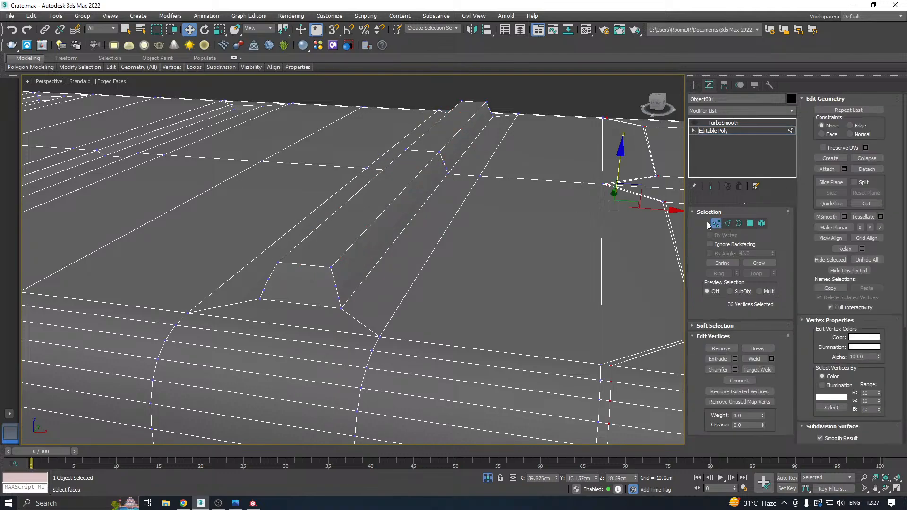
{"action": "key", "text": "f"}
{"action": "scroll", "coordinate": [511, 163], "scroll_direction": "up", "scroll_amount": 8}
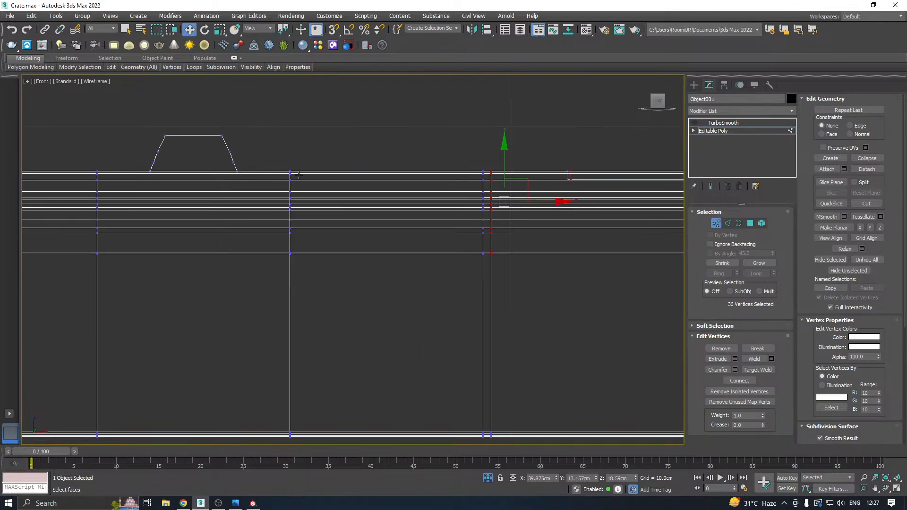
{"action": "scroll", "coordinate": [548, 187], "scroll_direction": "down", "scroll_amount": 8}
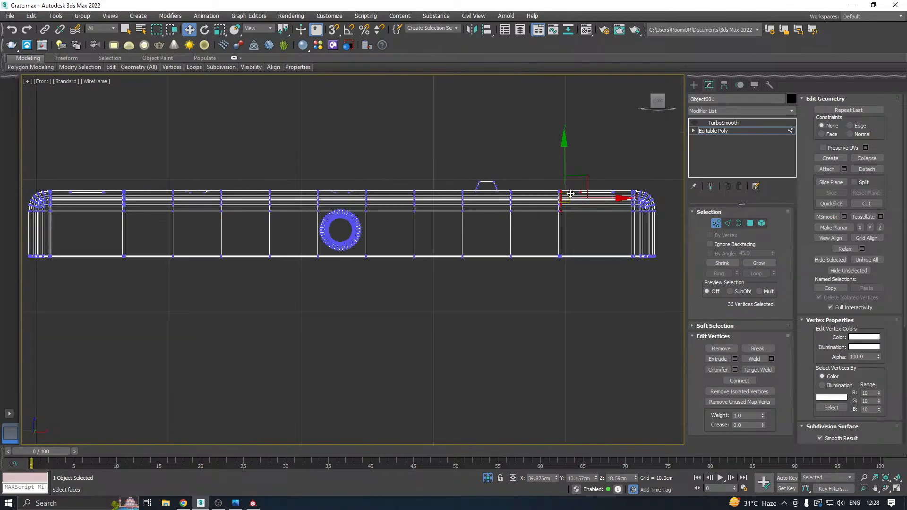
{"action": "scroll", "coordinate": [498, 185], "scroll_direction": "up", "scroll_amount": 8}
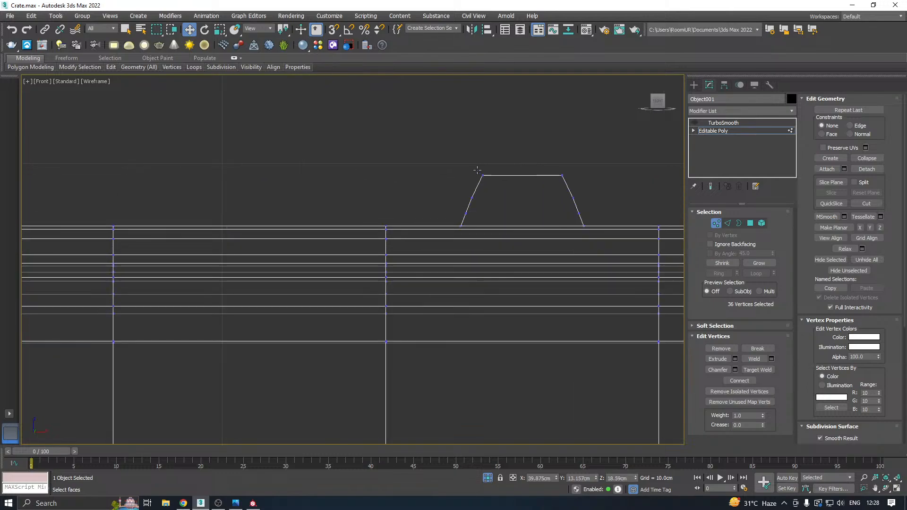
{"action": "left_click_drag", "start_coordinate": [516, 175], "coordinate": [445, 177]}
{"action": "left_click_drag", "start_coordinate": [528, 211], "coordinate": [591, 217]}
{"action": "key", "text": "p"}
{"action": "middle_click_drag", "start_coordinate": [536, 200], "coordinate": [546, 199], "text": "alt"}
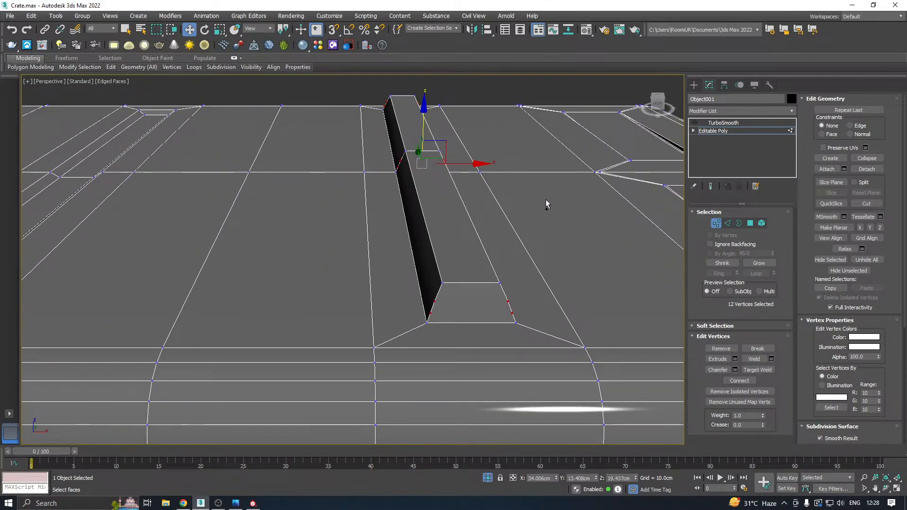
{"action": "left_click", "coordinate": [547, 194]}
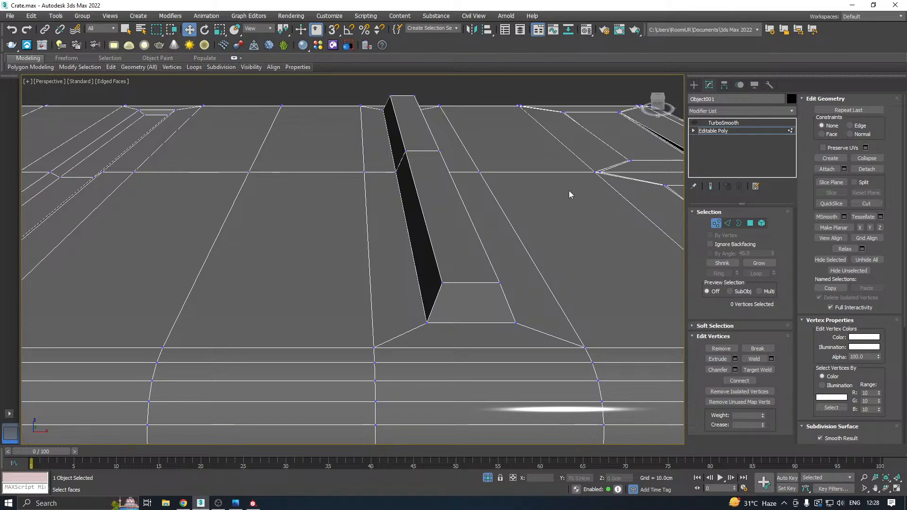
Lower the ridge's two top polygons back below the lid surface to about Z 18.96 cm, forming a shallow groove.
{"action": "left_click", "coordinate": [750, 224]}
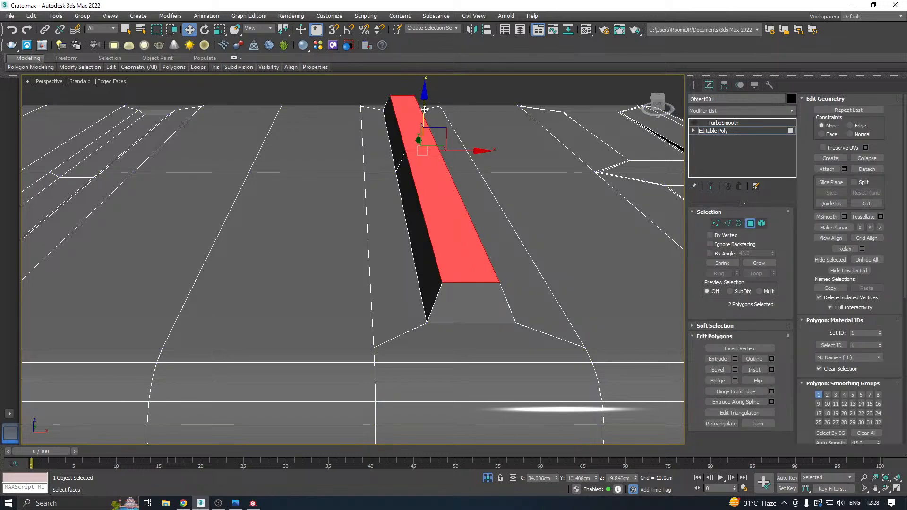
{"action": "left_click_drag", "start_coordinate": [425, 109], "coordinate": [424, 137]}
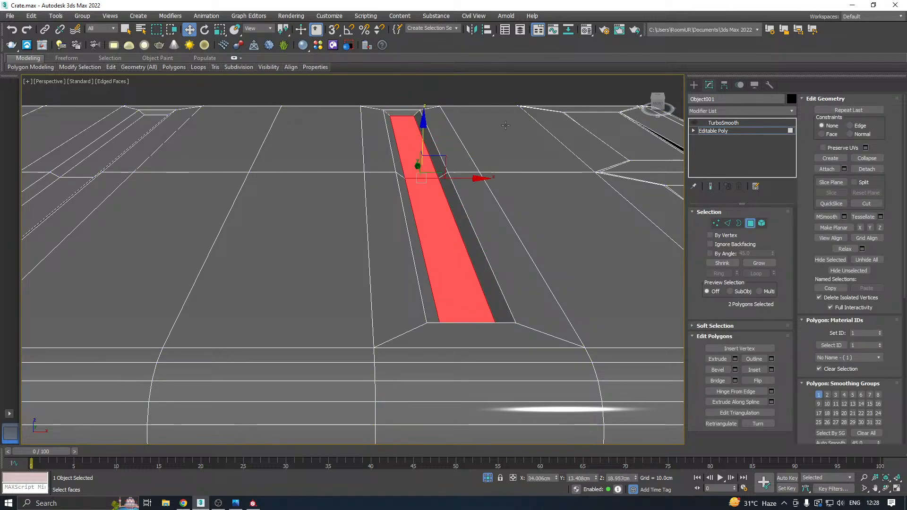
{"action": "left_click", "coordinate": [710, 132]}
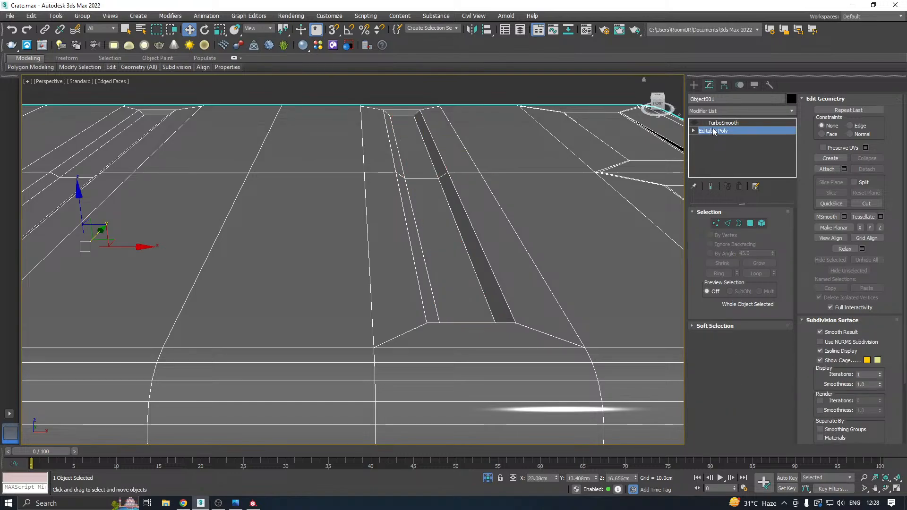
Select the floor polygons of all three long grooves on the lid's top.
{"action": "scroll", "coordinate": [530, 223], "scroll_direction": "down", "scroll_amount": 3}
{"action": "middle_click_drag", "start_coordinate": [553, 214], "coordinate": [569, 234], "text": "alt"}
{"action": "middle_click_drag", "start_coordinate": [495, 234], "coordinate": [585, 217]}
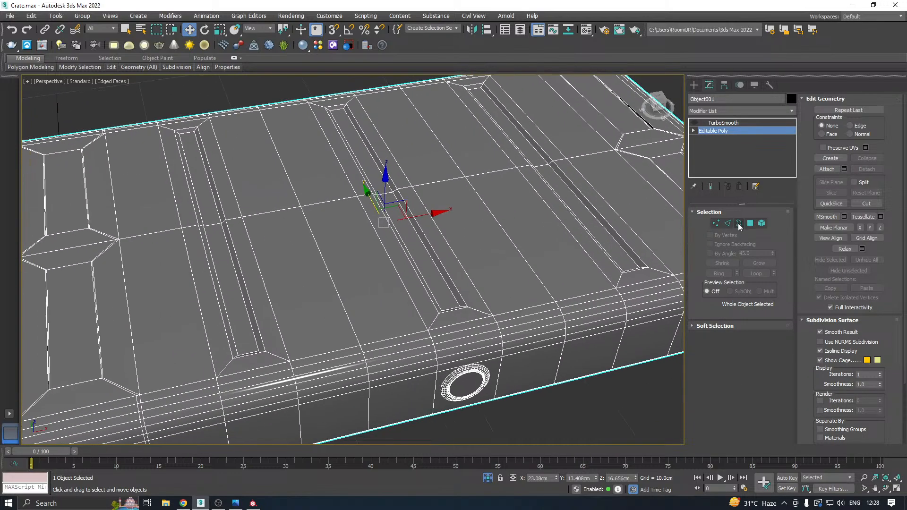
{"action": "left_click", "coordinate": [750, 223]}
{"action": "left_click", "coordinate": [414, 239], "text": "ctrl"}
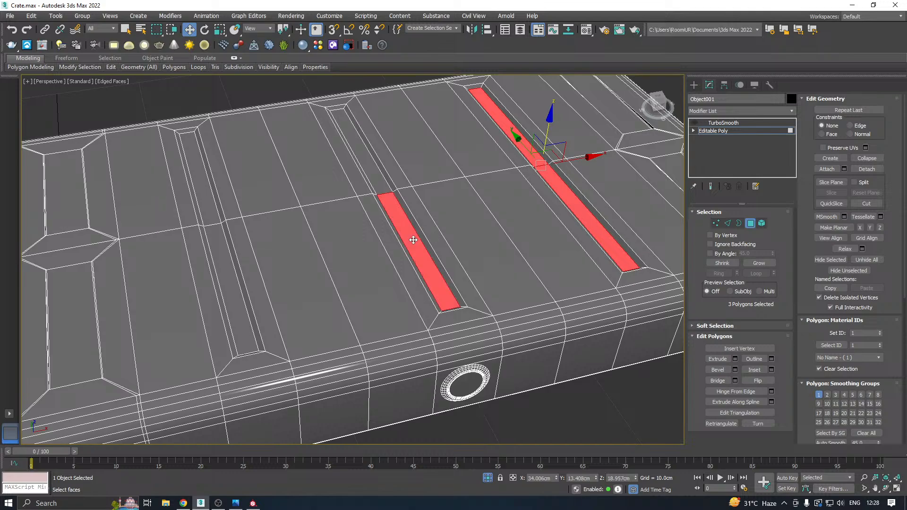
{"action": "left_click", "coordinate": [382, 180], "text": "ctrl"}
{"action": "left_click", "coordinate": [223, 240], "text": "ctrl"}
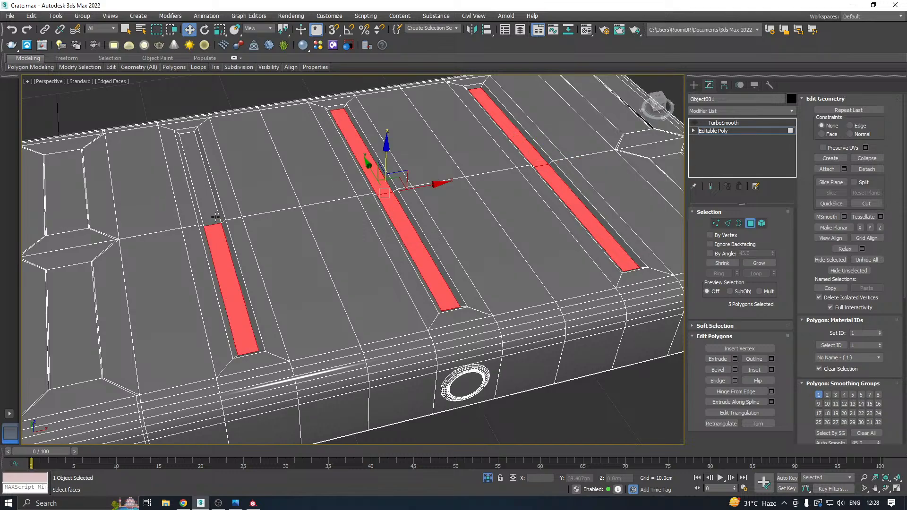
{"action": "left_click", "coordinate": [198, 199], "text": "ctrl"}
Convert the selection to edges without the middle cross edges and chamfer the groove floor outlines by 0.095 cm with 2 segments.
{"action": "left_click", "coordinate": [730, 224], "text": "ctrl"}
{"action": "middle_click_drag", "start_coordinate": [350, 271], "coordinate": [258, 243], "text": "alt"}
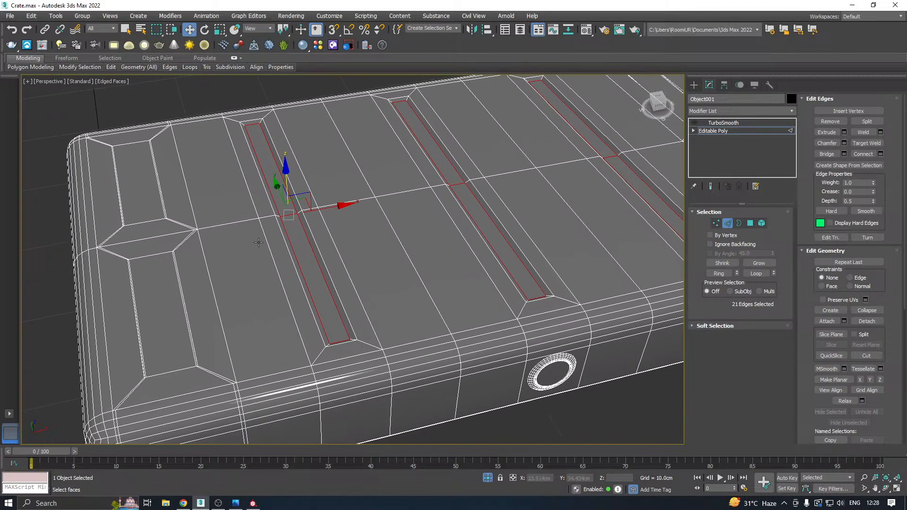
{"action": "left_click", "coordinate": [456, 184], "text": "alt"}
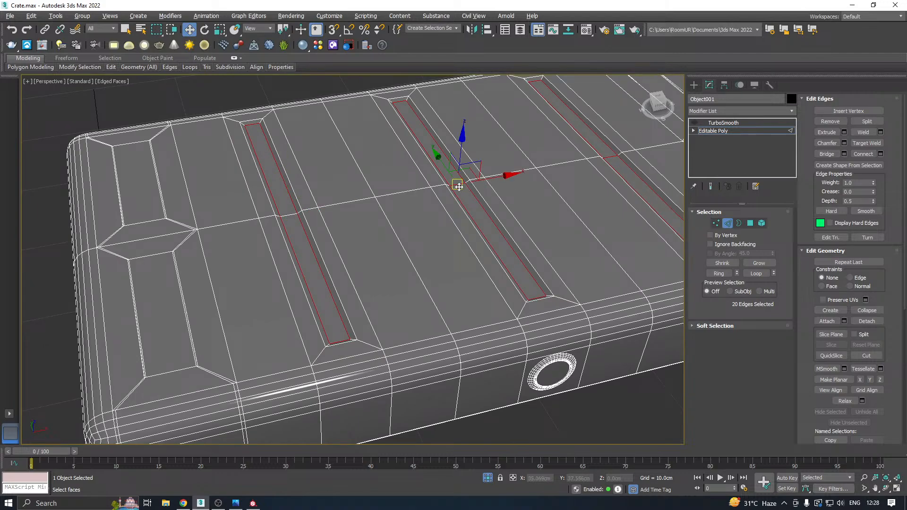
{"action": "left_click", "coordinate": [608, 159], "text": "alt"}
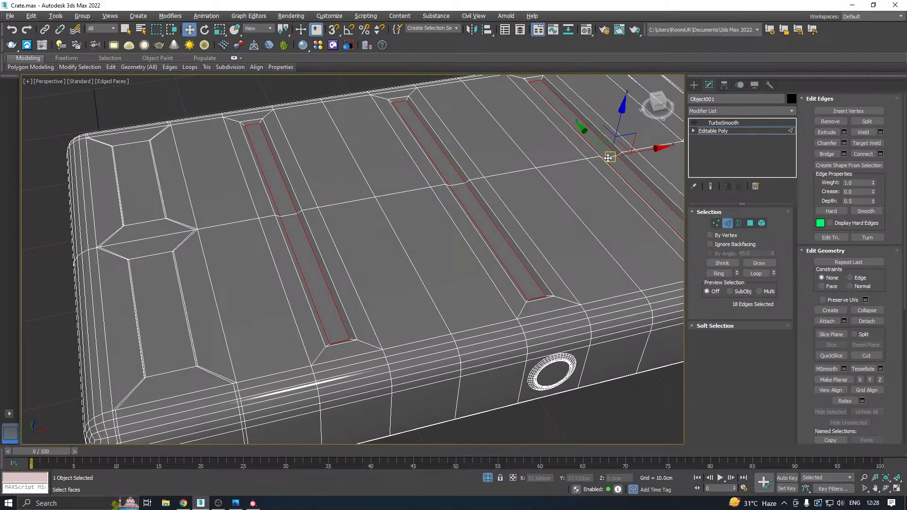
{"action": "left_click", "coordinate": [844, 143]}
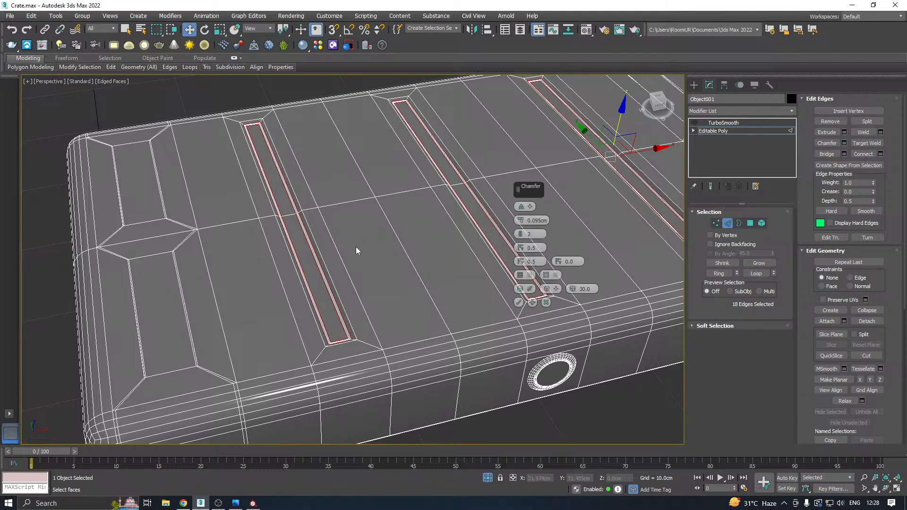
{"action": "left_click", "coordinate": [518, 303]}
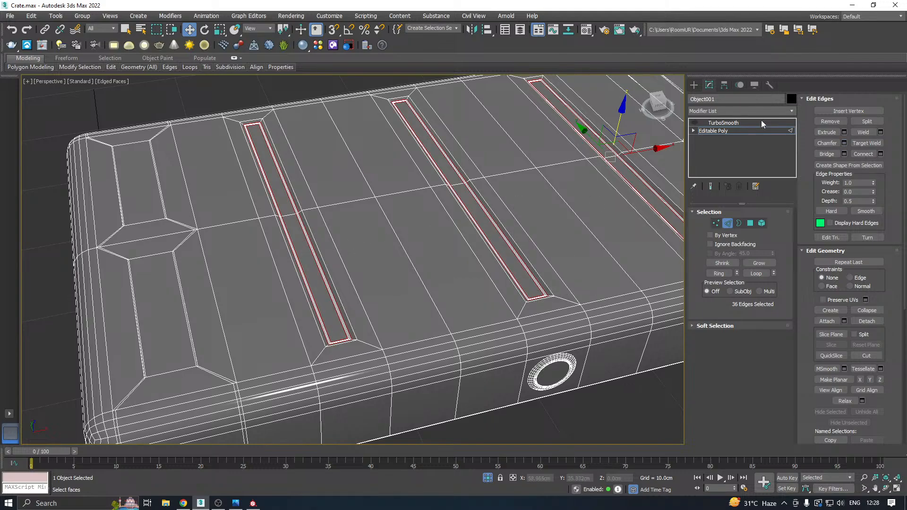
Turn on the lid's TurboSmooth and collapse the smoothed result to an Editable Poly.
{"action": "left_click", "coordinate": [718, 132]}
{"action": "left_click", "coordinate": [726, 123]}
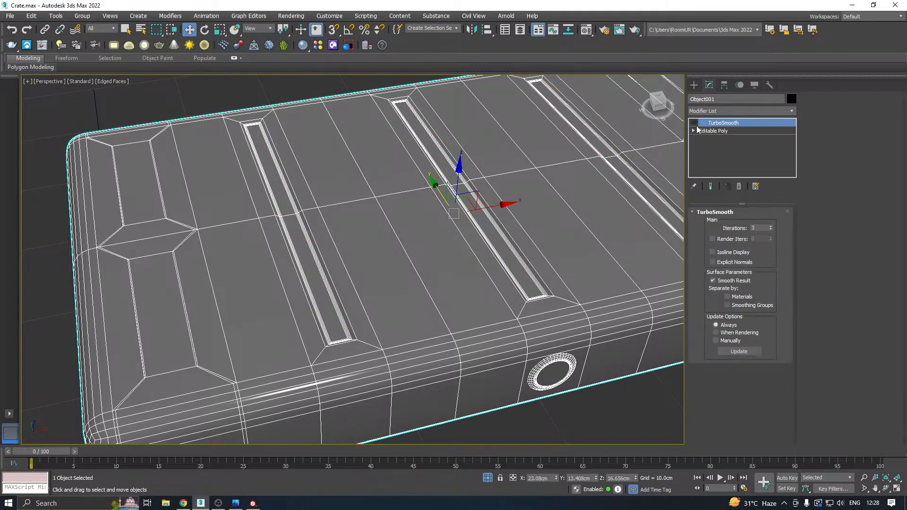
{"action": "left_click", "coordinate": [694, 123]}
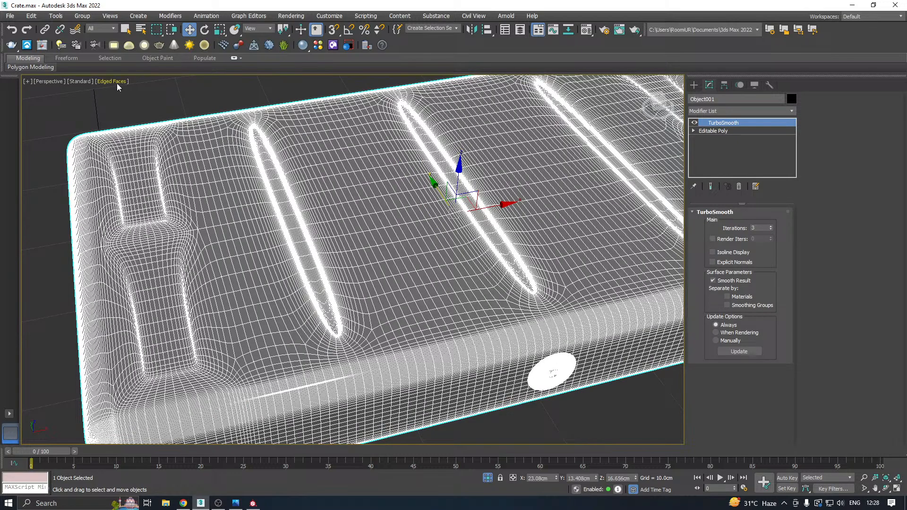
{"action": "right_click", "coordinate": [733, 141]}
{"action": "left_click", "coordinate": [756, 235]}
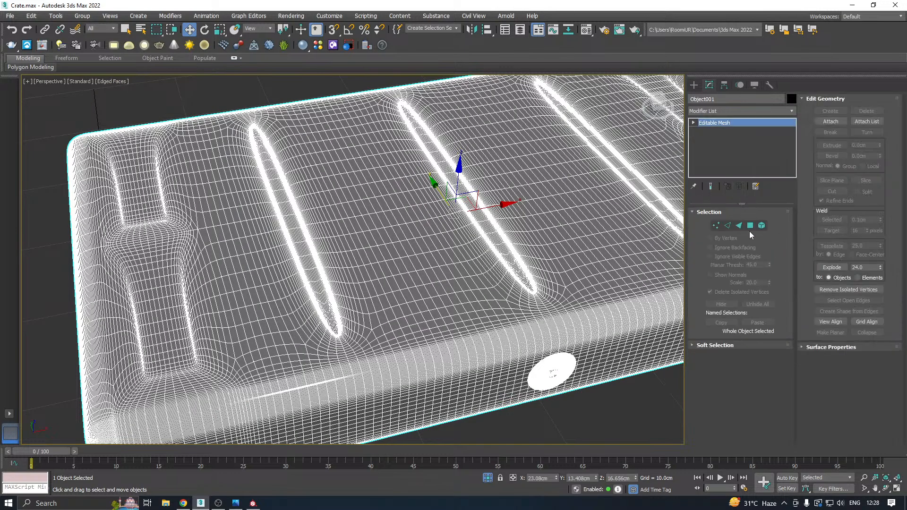
{"action": "right_click", "coordinate": [723, 144]}
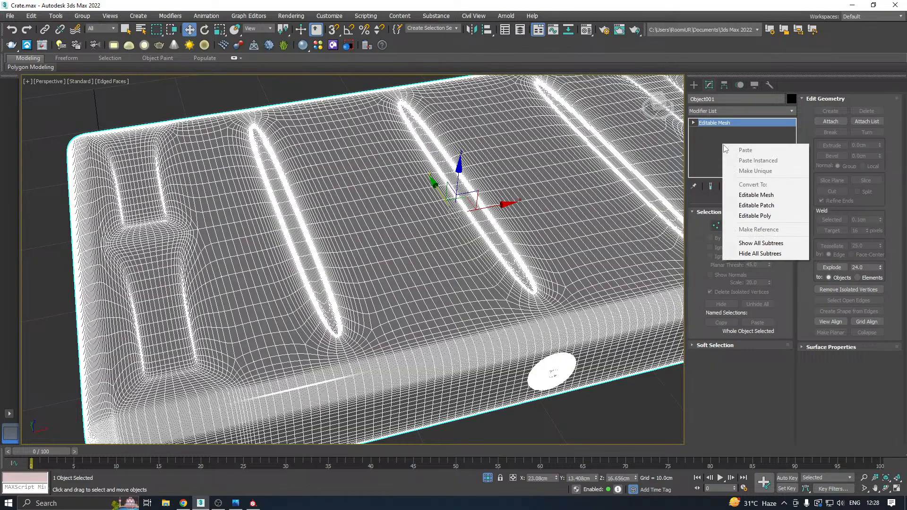
{"action": "left_click", "coordinate": [766, 217]}
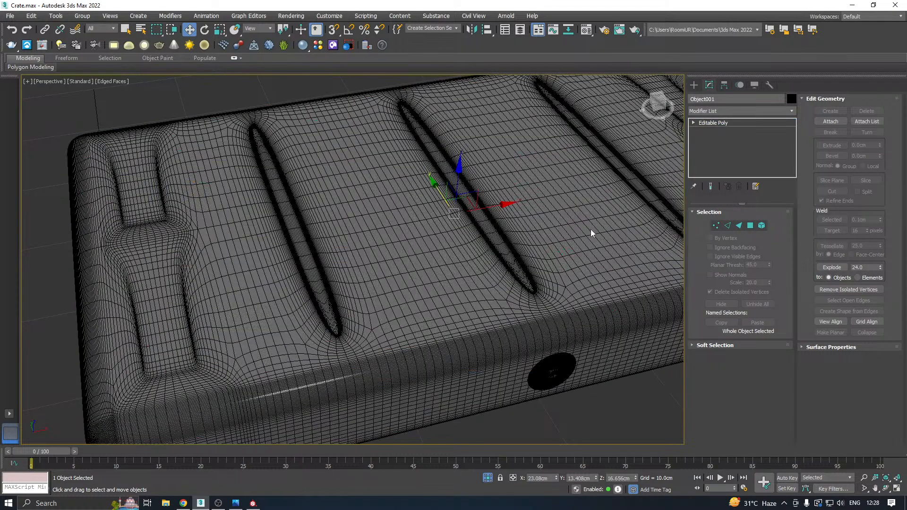
Turn off the Edged Faces display and inspect the smoothed grooves from a low angle.
{"action": "middle_click_drag", "start_coordinate": [594, 233], "coordinate": [508, 191]}
{"action": "left_click", "coordinate": [125, 83]}
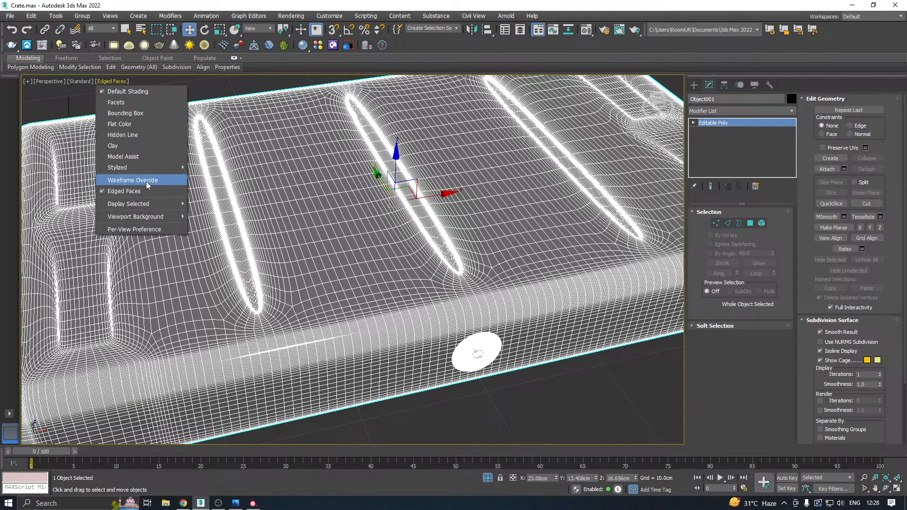
{"action": "left_click", "coordinate": [143, 191]}
{"action": "middle_click_drag", "start_coordinate": [521, 353], "coordinate": [510, 338], "text": "alt"}
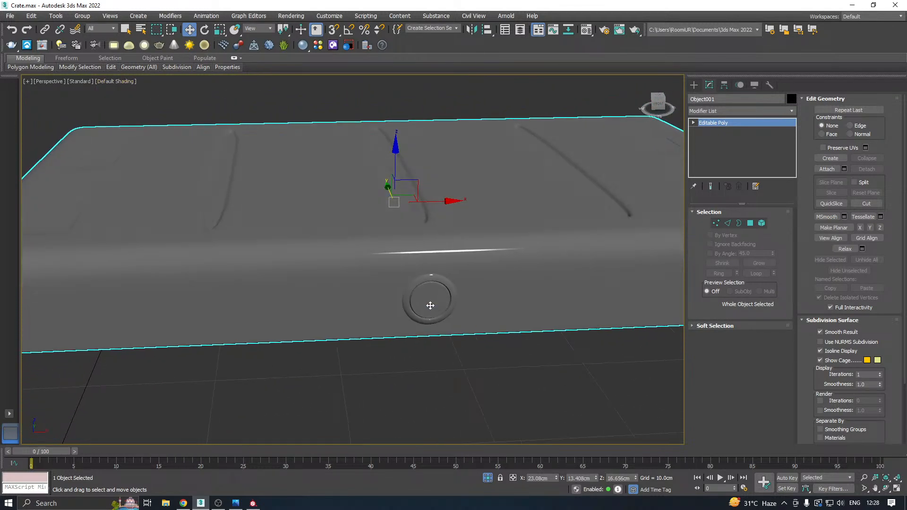
Examine the lid's front round button and the smoothed top grooves for shading quality from several angles.
{"action": "scroll", "coordinate": [425, 286], "scroll_direction": "up", "scroll_amount": 4}
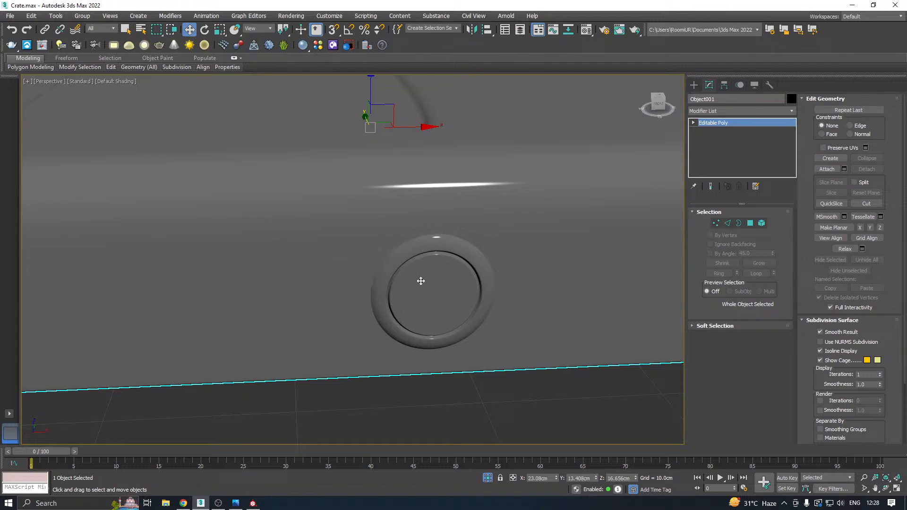
{"action": "scroll", "coordinate": [418, 269], "scroll_direction": "up", "scroll_amount": 3}
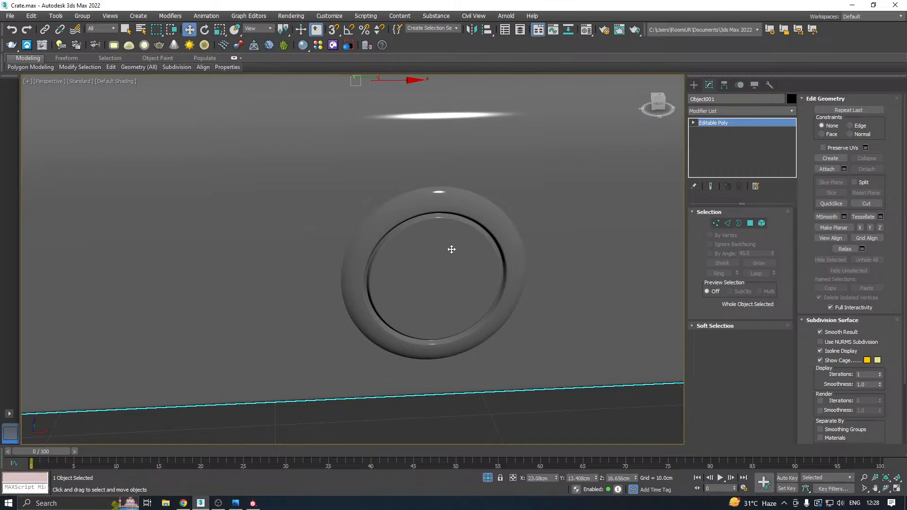
{"action": "scroll", "coordinate": [467, 240], "scroll_direction": "down", "scroll_amount": 5}
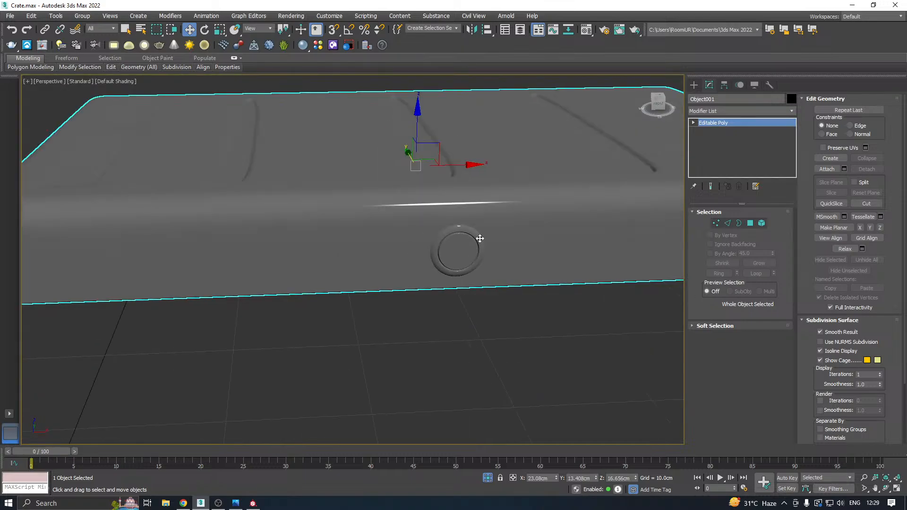
{"action": "middle_click_drag", "start_coordinate": [439, 238], "coordinate": [506, 261], "text": "alt"}
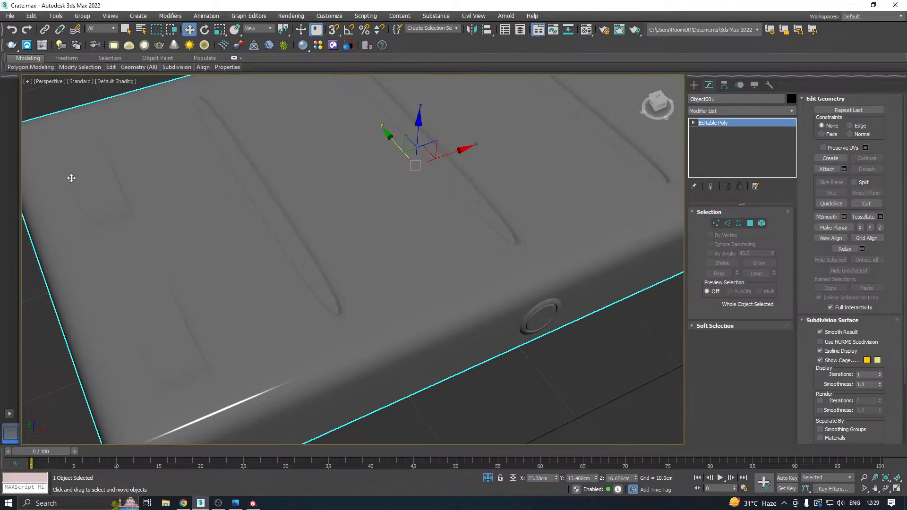
{"action": "middle_click_drag", "start_coordinate": [517, 354], "coordinate": [492, 314], "text": "alt"}
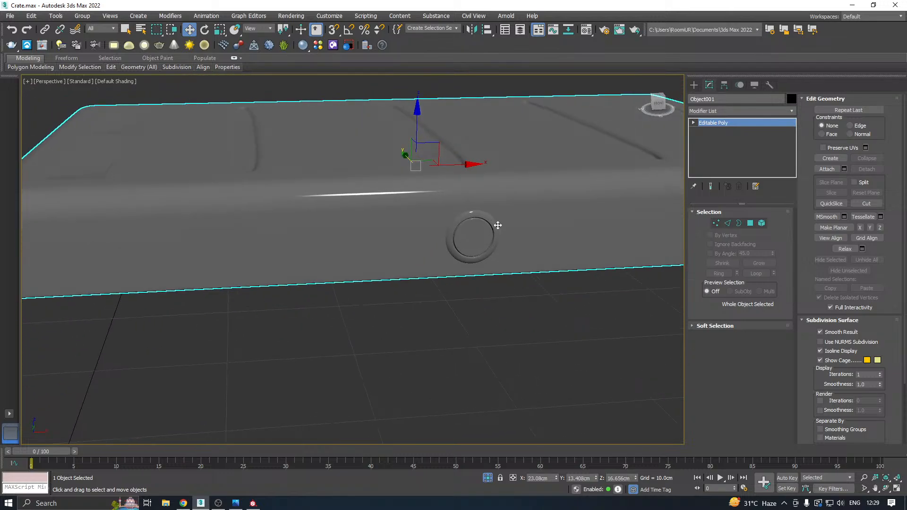
{"action": "scroll", "coordinate": [482, 233], "scroll_direction": "up", "scroll_amount": 5}
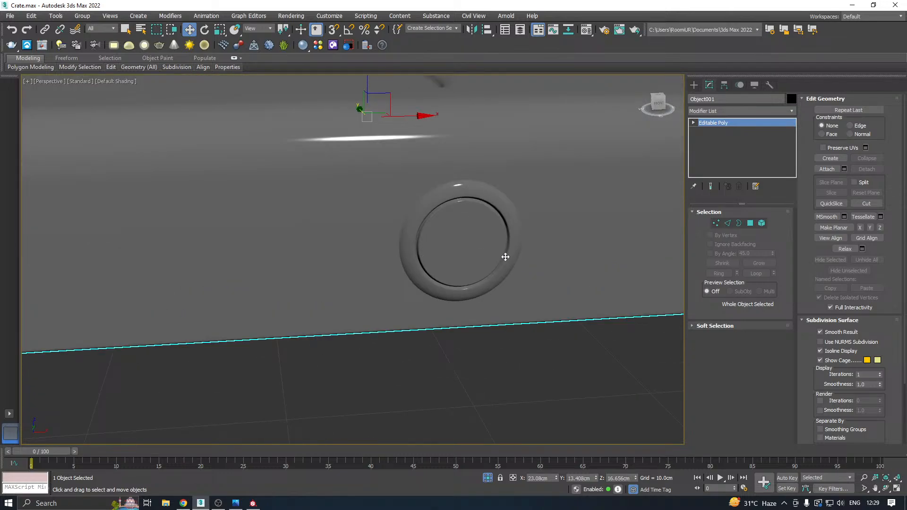
{"action": "scroll", "coordinate": [463, 269], "scroll_direction": "down", "scroll_amount": 5}
{"action": "middle_click_drag", "start_coordinate": [463, 269], "coordinate": [469, 279], "text": "alt"}
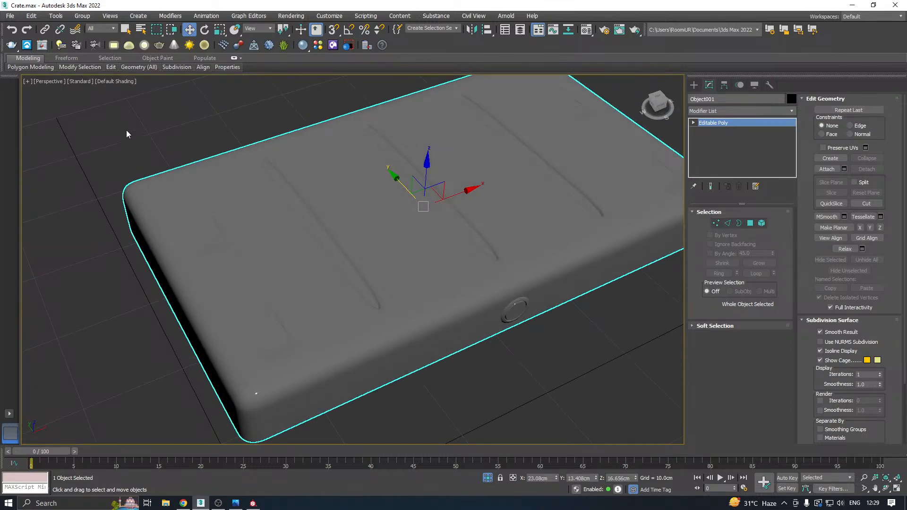
Turn the Edged Faces display back on and export the selected lid as FBX over the existing Lid_High.fbx.
{"action": "left_click", "coordinate": [115, 83]}
{"action": "left_click", "coordinate": [141, 202]}
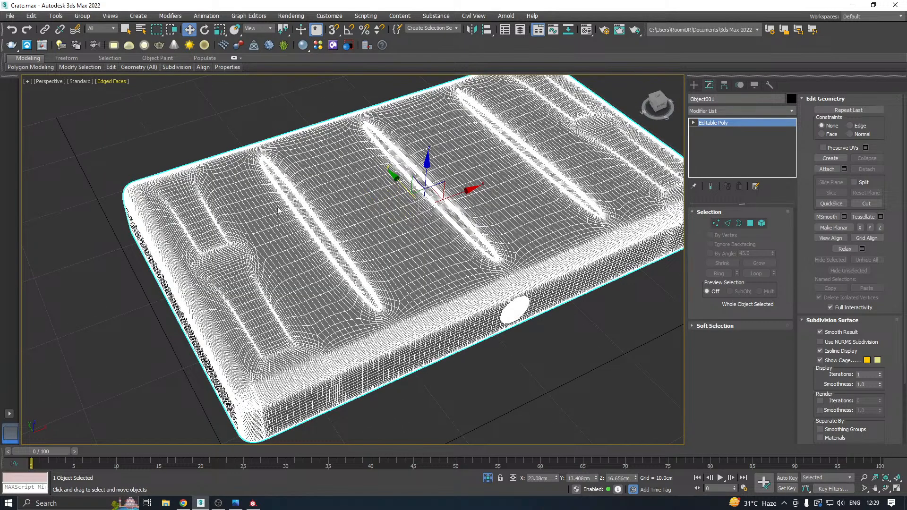
{"action": "left_click", "coordinate": [9, 16]}
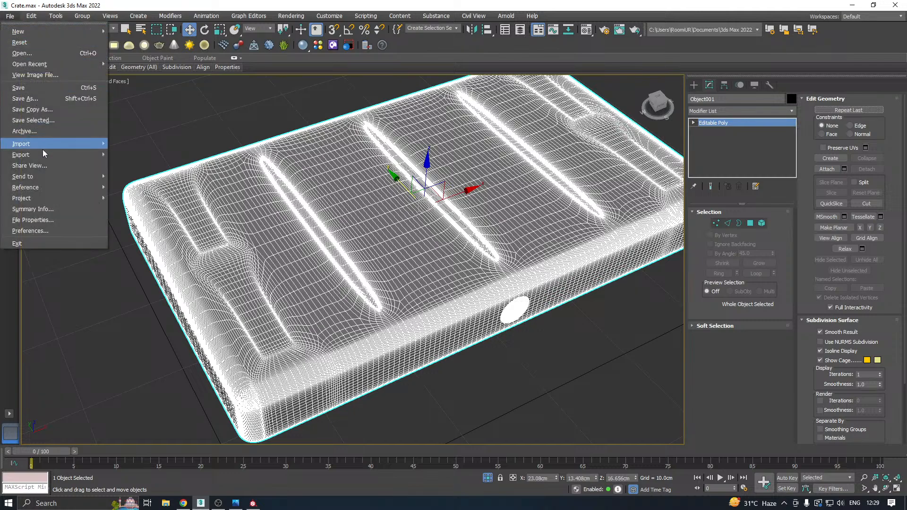
{"action": "mouse_move", "coordinate": [59, 154]}
{"action": "left_click", "coordinate": [143, 169]}
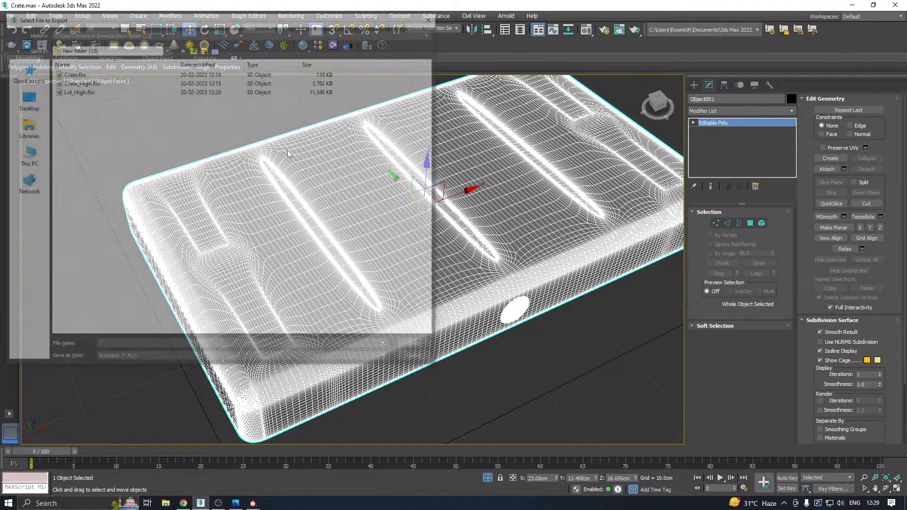
{"action": "double_click", "coordinate": [99, 93]}
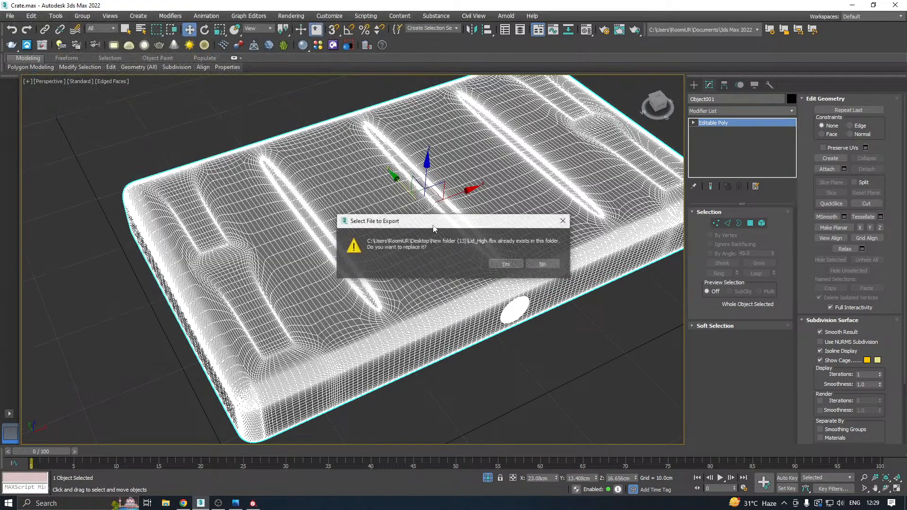
{"action": "left_click", "coordinate": [495, 263]}
{"action": "left_click", "coordinate": [529, 377]}
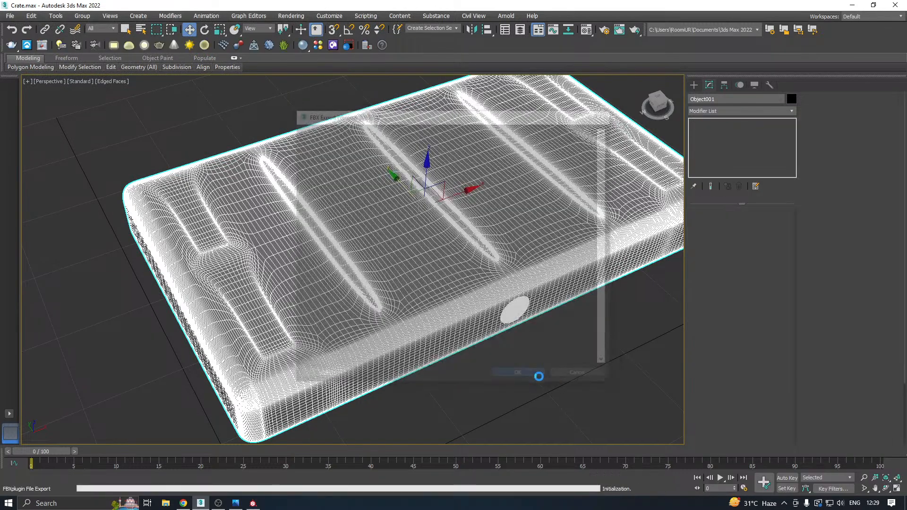
Undo the lid's collapse, set its TurboSmooth iterations to 2 and turn the modifier off, then deselect the lid and save the scene.
{"action": "left_click", "coordinate": [11, 31]}
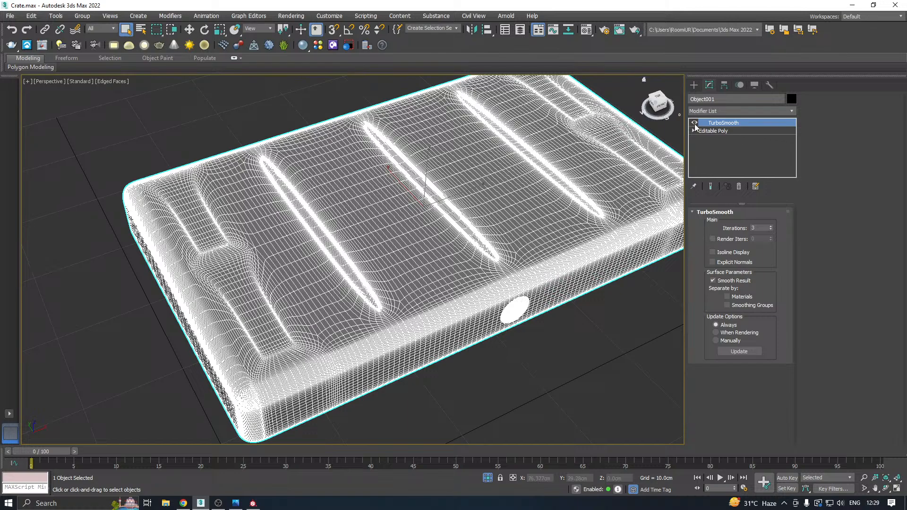
{"action": "left_click", "coordinate": [770, 230]}
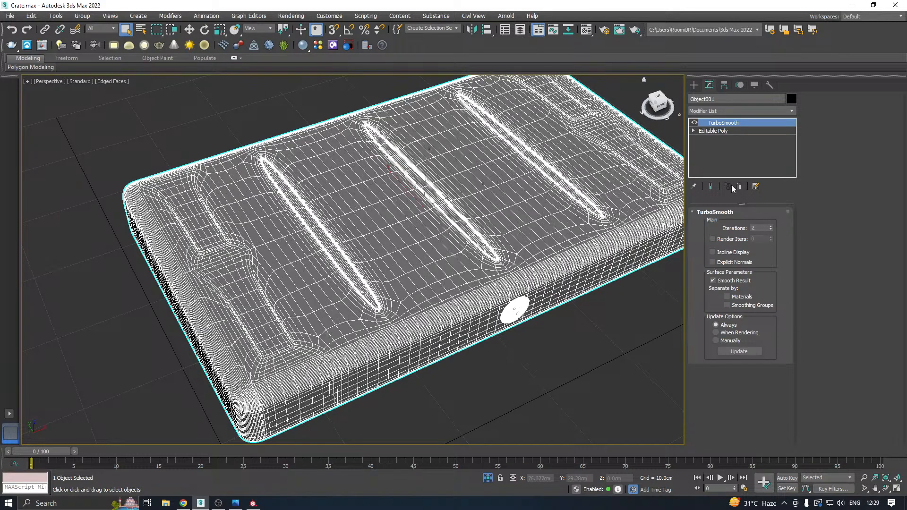
{"action": "left_click", "coordinate": [693, 122]}
{"action": "left_click", "coordinate": [610, 325]}
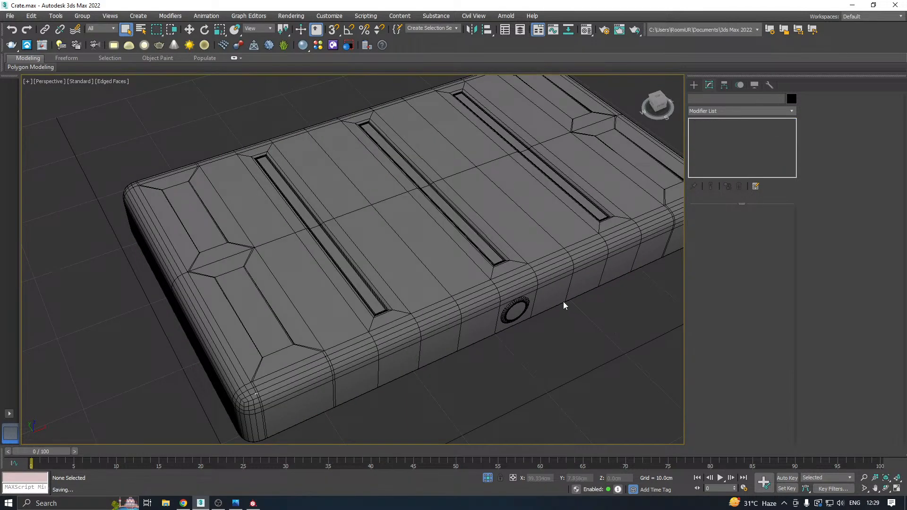
In Substance Painter, load the re-exported high-poly lid as the high definition mesh and bake all selected mesh maps.
{"action": "left_click", "coordinate": [252, 503]}
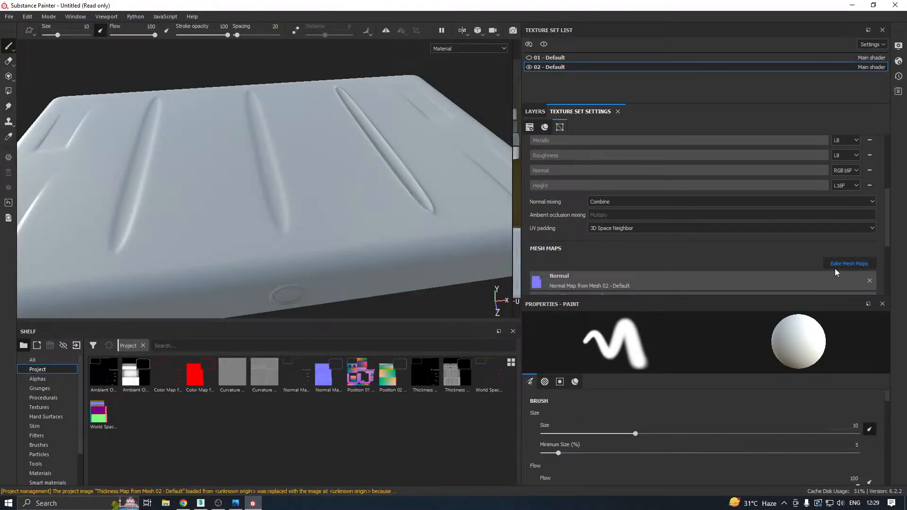
{"action": "left_click", "coordinate": [834, 265]}
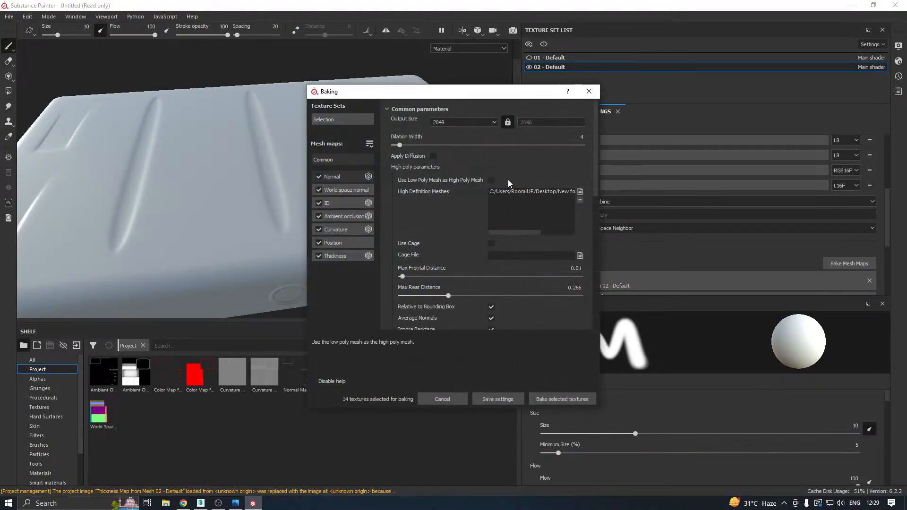
{"action": "left_click", "coordinate": [580, 191]}
{"action": "double_click", "coordinate": [431, 189]}
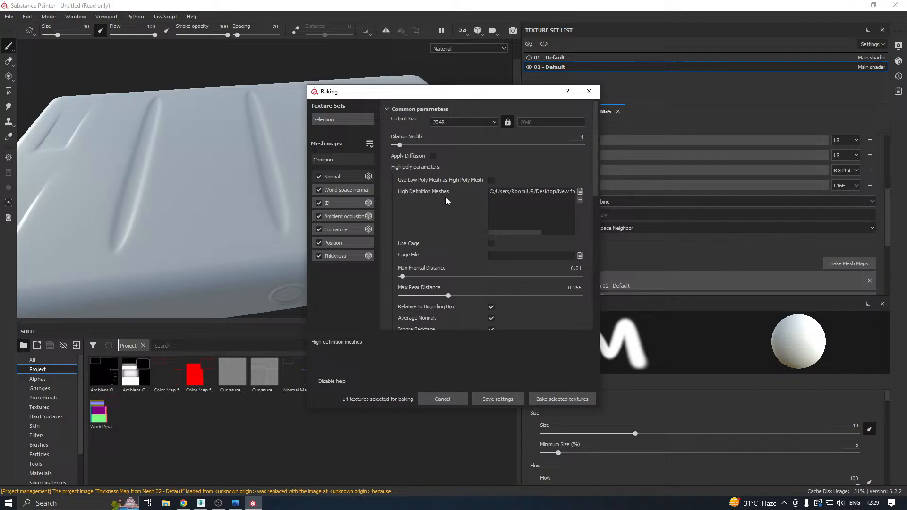
{"action": "left_click", "coordinate": [564, 399]}
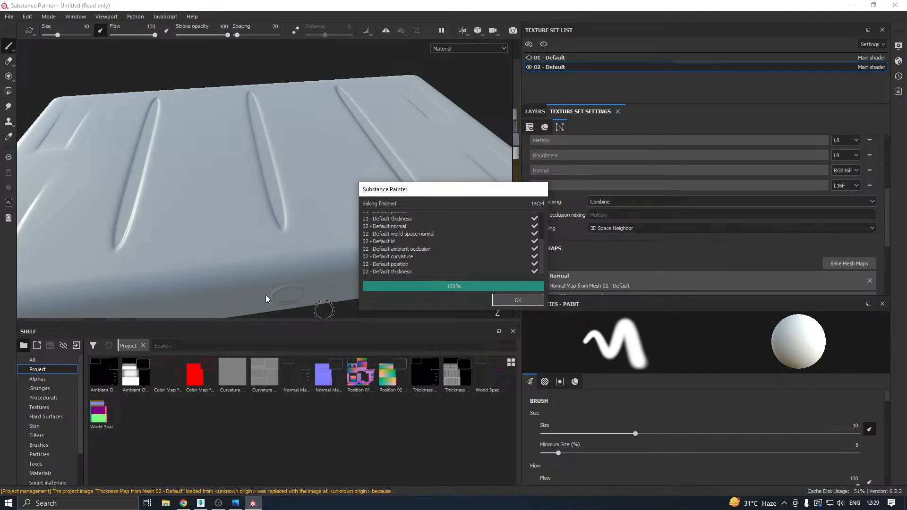
{"action": "left_click", "coordinate": [514, 300]}
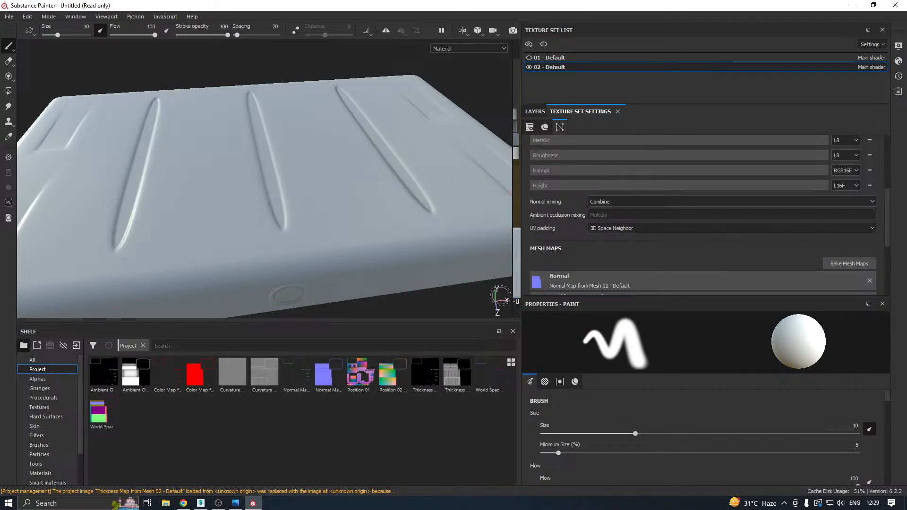
Examine the baked grooves on the lid's top and the round button on its front.
{"action": "scroll", "coordinate": [331, 187], "scroll_direction": "up", "scroll_amount": 1}
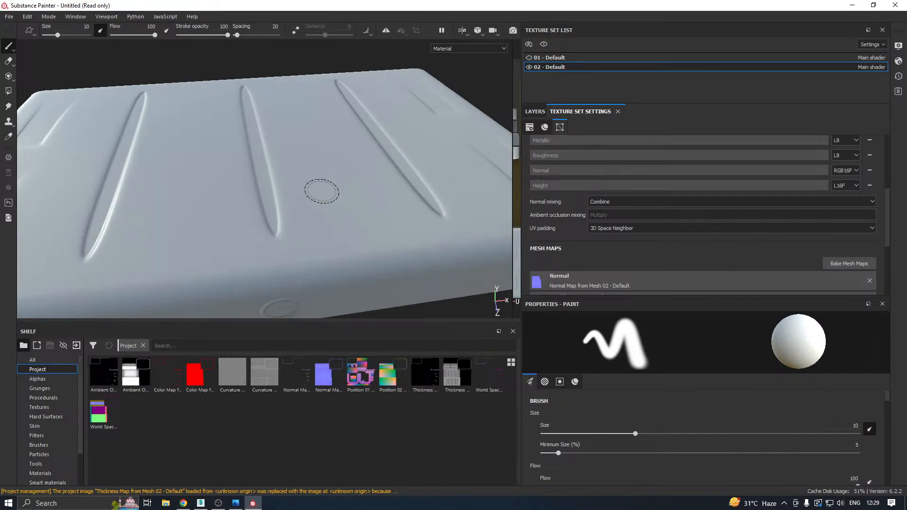
{"action": "scroll", "coordinate": [335, 196], "scroll_direction": "down", "scroll_amount": 3}
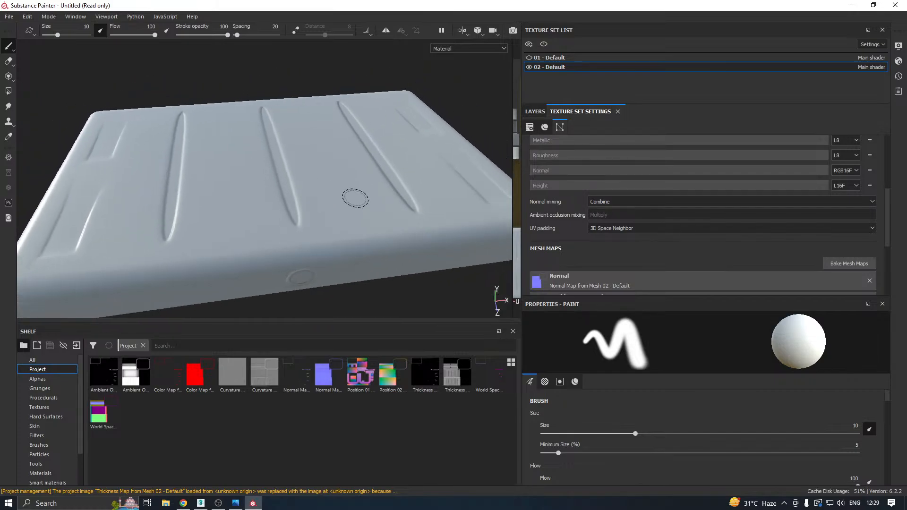
{"action": "left_click_drag", "start_coordinate": [355, 198], "coordinate": [328, 169], "text": "alt"}
{"action": "right_click_drag", "start_coordinate": [353, 229], "coordinate": [298, 237], "text": "shift"}
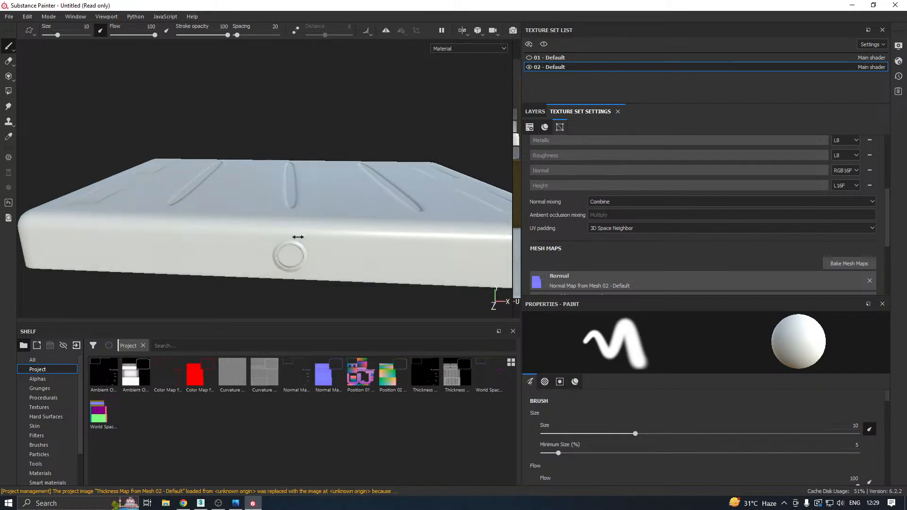
{"action": "scroll", "coordinate": [296, 256], "scroll_direction": "up", "scroll_amount": 6}
{"action": "scroll", "coordinate": [296, 256], "scroll_direction": "down", "scroll_amount": 5}
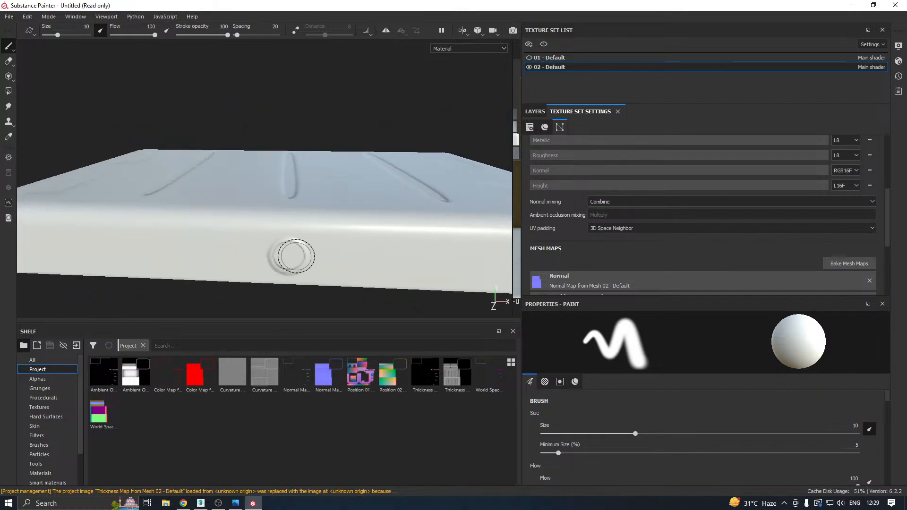
{"action": "scroll", "coordinate": [296, 256], "scroll_direction": "down", "scroll_amount": 2}
{"action": "left_click_drag", "start_coordinate": [305, 240], "coordinate": [365, 237], "text": "alt"}
{"action": "scroll", "coordinate": [356, 223], "scroll_direction": "down", "scroll_amount": 4}
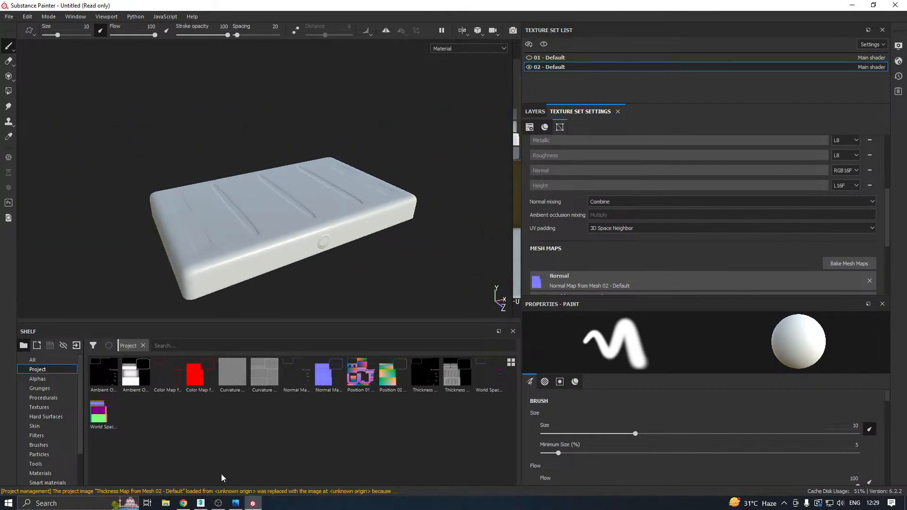
{"action": "left_click", "coordinate": [201, 503]}
{"action": "left_click", "coordinate": [873, 5]}
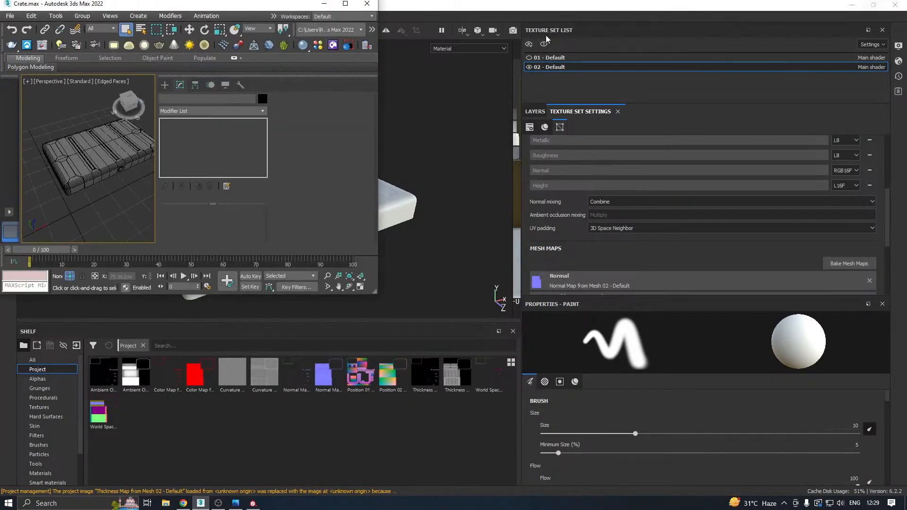
{"action": "left_click", "coordinate": [345, 3]}
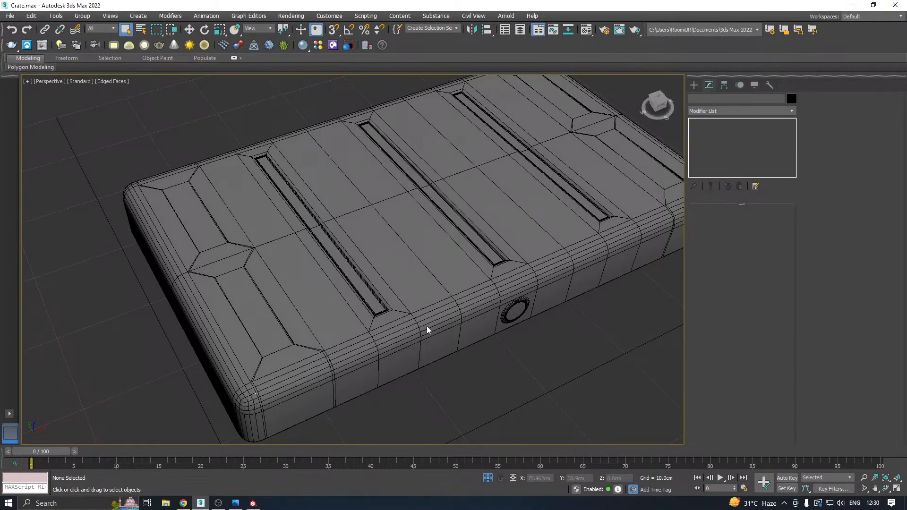
{"action": "left_click", "coordinate": [254, 502]}
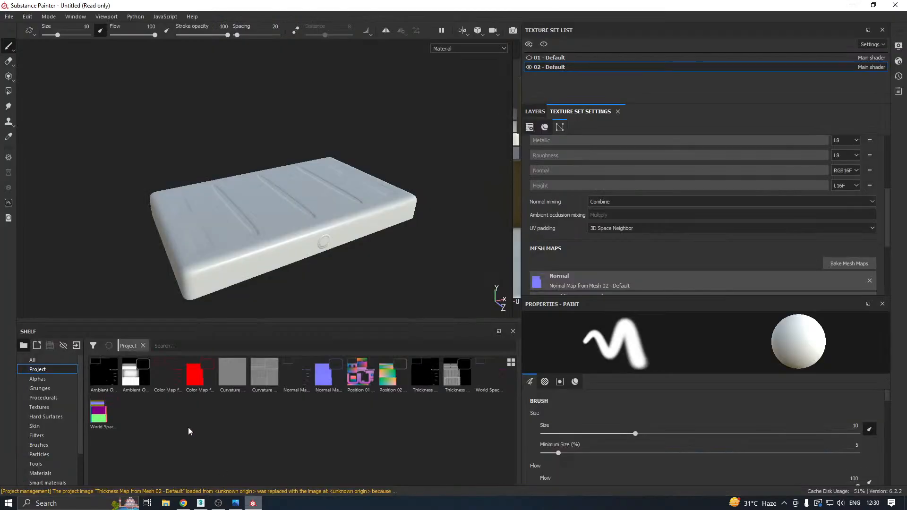
Show the 01 - Default texture set together with the lid and examine the crate body's handles up close.
{"action": "left_click", "coordinate": [529, 67]}
{"action": "left_click_drag", "start_coordinate": [337, 190], "coordinate": [357, 195], "text": "alt"}
{"action": "middle_click_drag", "start_coordinate": [351, 237], "coordinate": [341, 187], "text": "alt"}
{"action": "left_click_drag", "start_coordinate": [341, 186], "coordinate": [348, 163], "text": "alt"}
{"action": "right_click_drag", "start_coordinate": [399, 189], "coordinate": [374, 195], "text": "shift"}
{"action": "left_click_drag", "start_coordinate": [374, 183], "coordinate": [257, 179], "text": "alt"}
{"action": "scroll", "coordinate": [372, 191], "scroll_direction": "up", "scroll_amount": 2}
{"action": "scroll", "coordinate": [371, 191], "scroll_direction": "up", "scroll_amount": 3}
{"action": "scroll", "coordinate": [357, 166], "scroll_direction": "up", "scroll_amount": 5}
{"action": "middle_click_drag", "start_coordinate": [257, 182], "coordinate": [346, 188], "text": "alt"}
{"action": "left_click_drag", "start_coordinate": [346, 188], "coordinate": [444, 185], "text": "alt"}
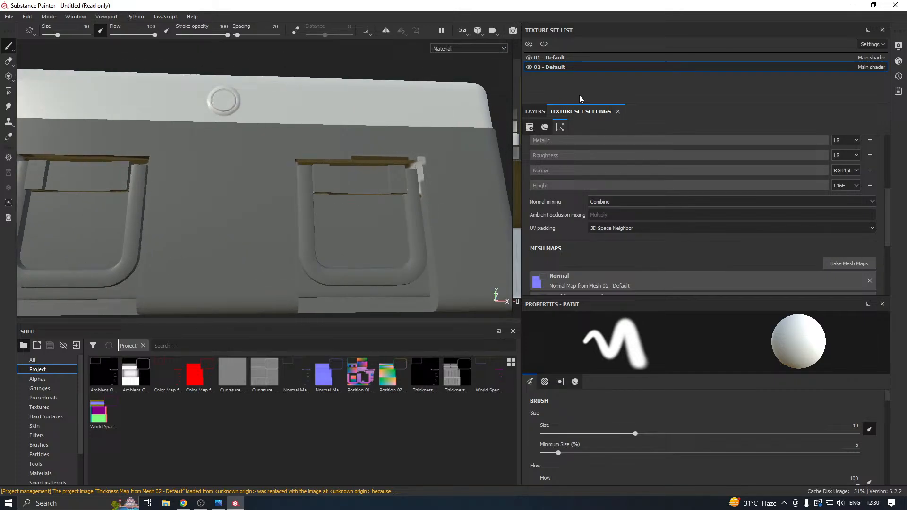
Make 01 - Default the active texture set, hide 02 - Default and examine the body's handle recesses for baking errors.
{"action": "left_click", "coordinate": [551, 58]}
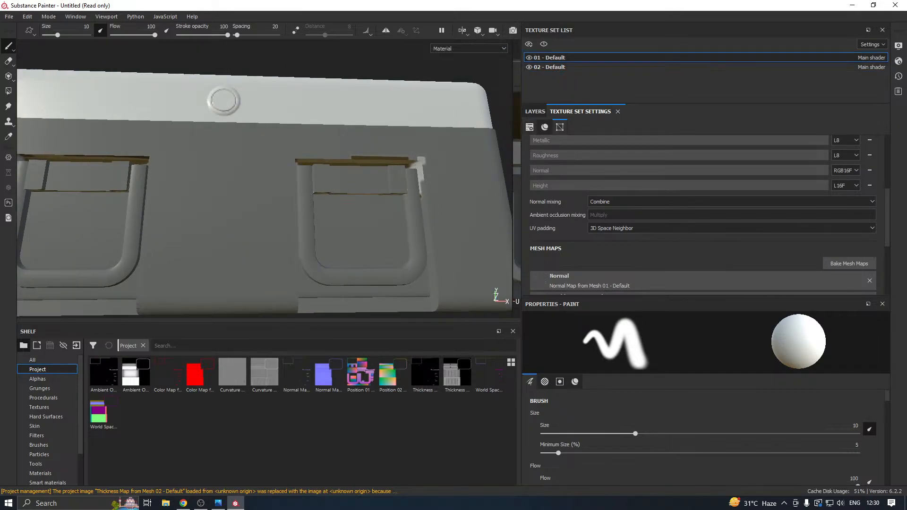
{"action": "scroll", "coordinate": [407, 167], "scroll_direction": "down", "scroll_amount": 3}
{"action": "middle_click_drag", "start_coordinate": [316, 185], "coordinate": [351, 191], "text": "alt"}
{"action": "left_click", "coordinate": [529, 67]}
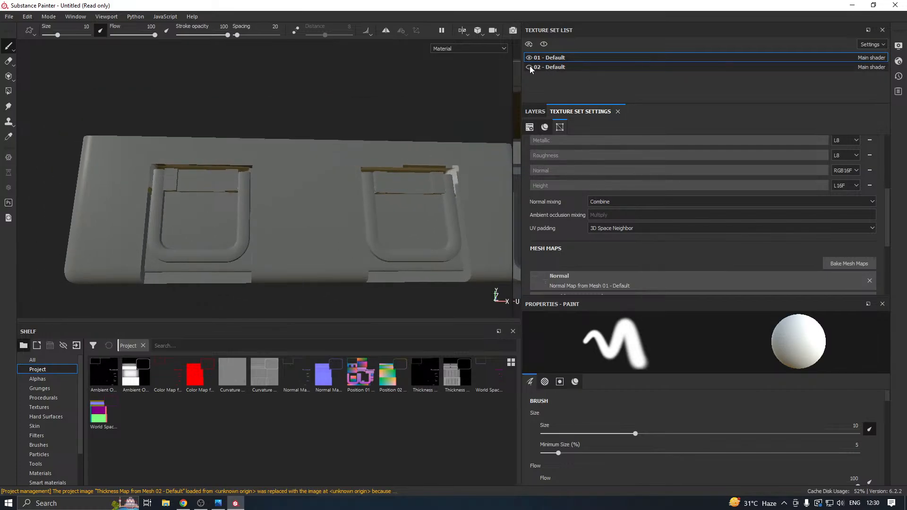
{"action": "left_click_drag", "start_coordinate": [421, 96], "coordinate": [468, 105], "text": "alt"}
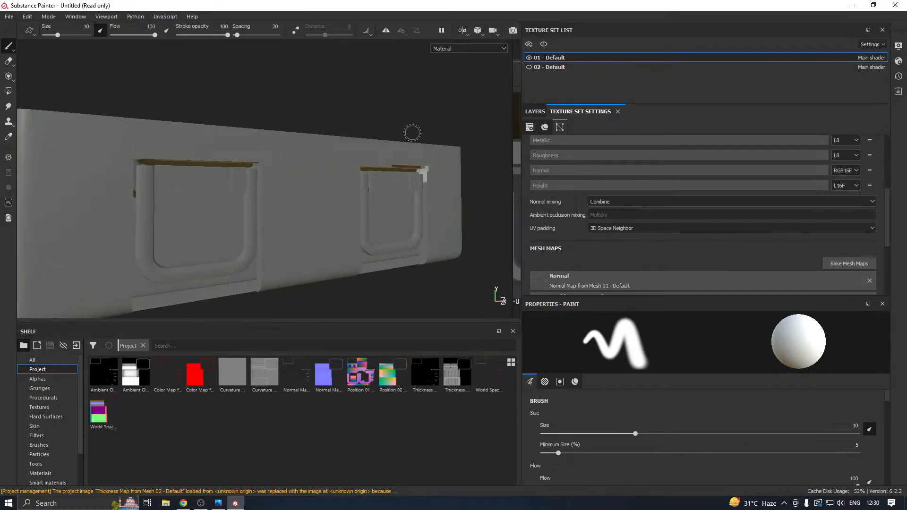
{"action": "left_click_drag", "start_coordinate": [412, 132], "coordinate": [357, 138], "text": "alt"}
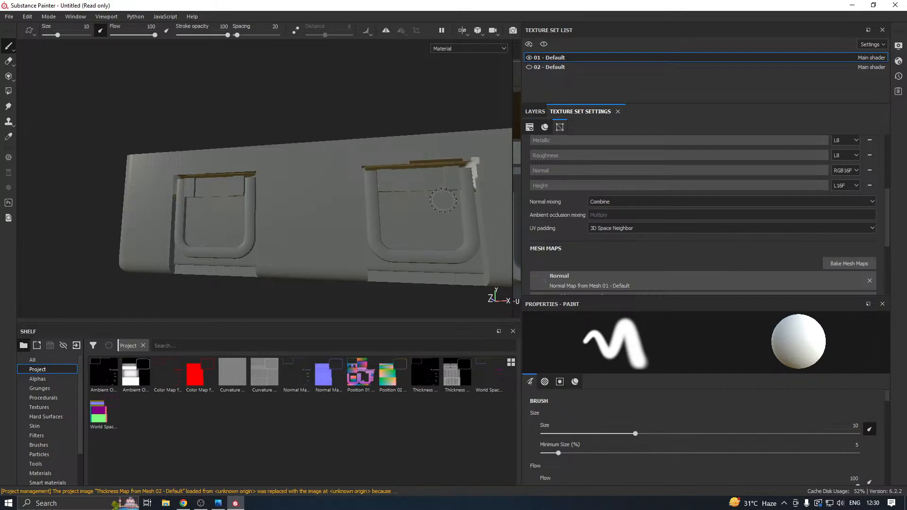
{"action": "left_click_drag", "start_coordinate": [443, 200], "coordinate": [507, 203], "text": "alt"}
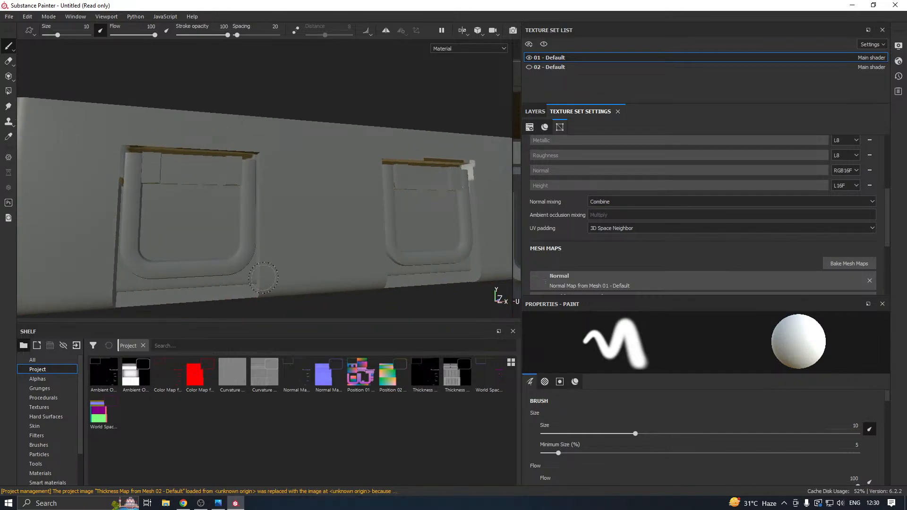
Load Crate_High.fbx as the high definition mesh and bake all selected mesh maps.
{"action": "left_click", "coordinate": [849, 263]}
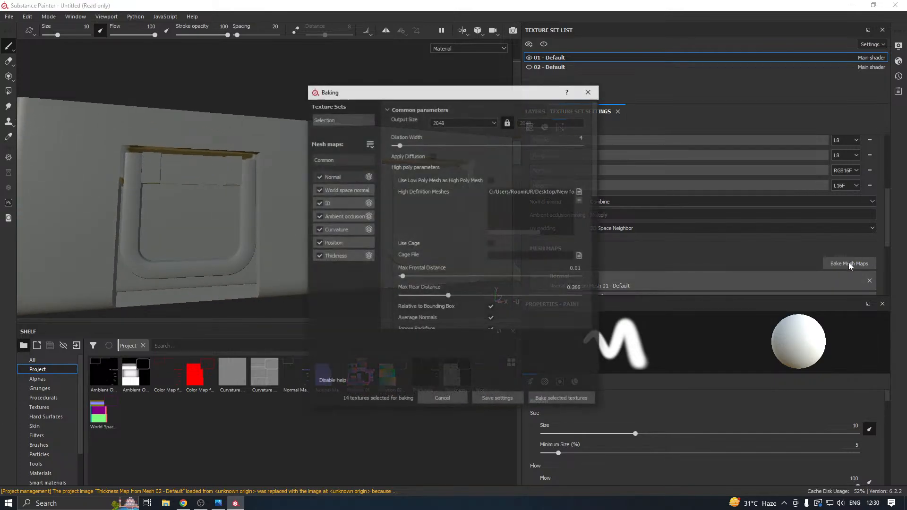
{"action": "left_click", "coordinate": [580, 191]}
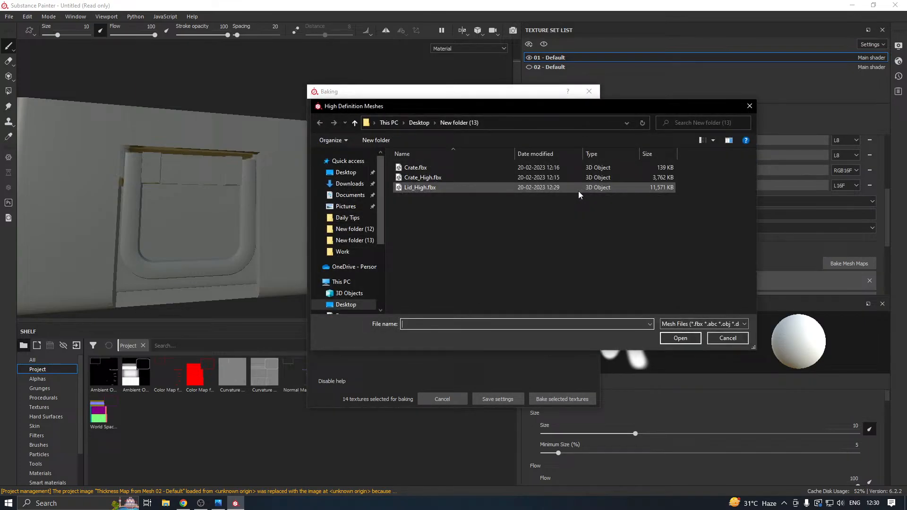
{"action": "double_click", "coordinate": [444, 177]}
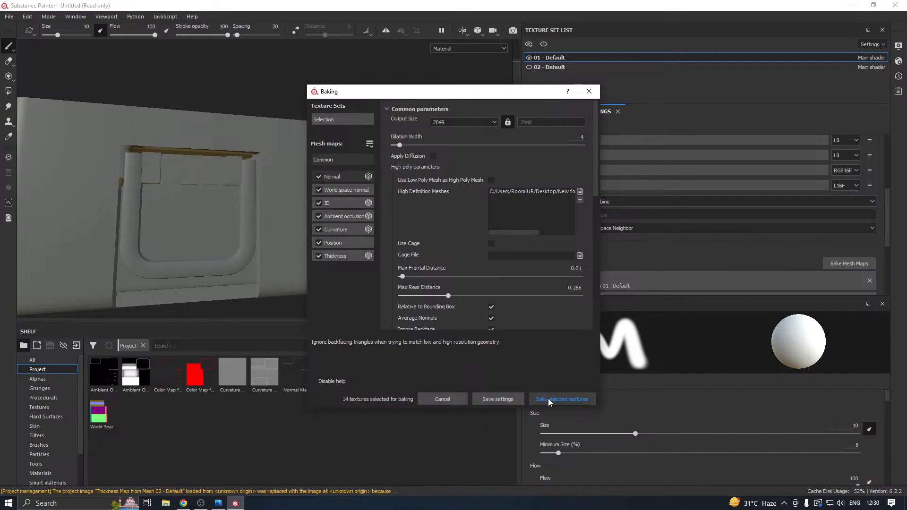
{"action": "left_click", "coordinate": [548, 398]}
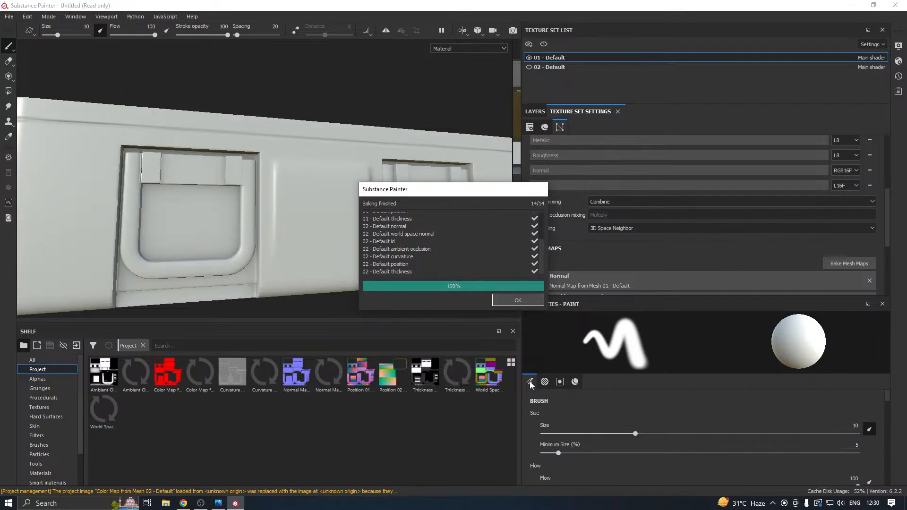
{"action": "left_click", "coordinate": [517, 300]}
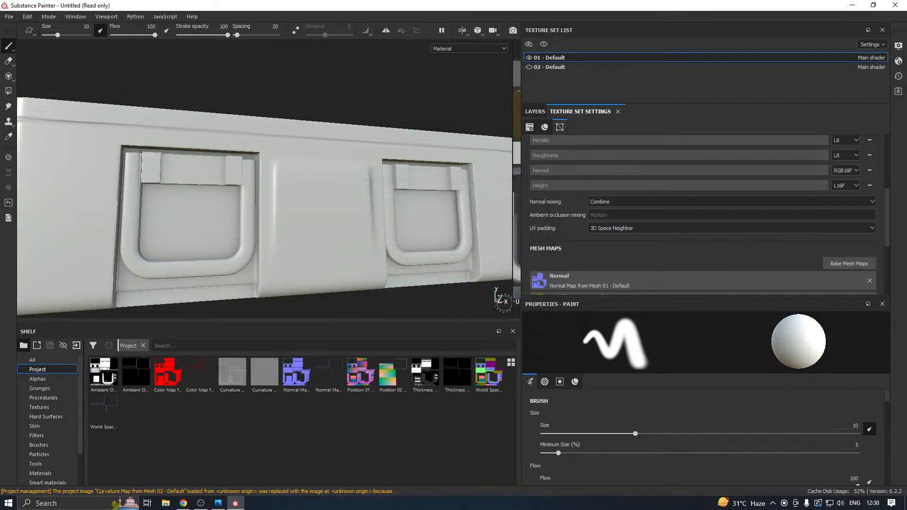
Show the 02 - Default texture set with the body and examine the crate's handles and lid from several angles.
{"action": "left_click_drag", "start_coordinate": [257, 247], "coordinate": [303, 258], "text": "alt"}
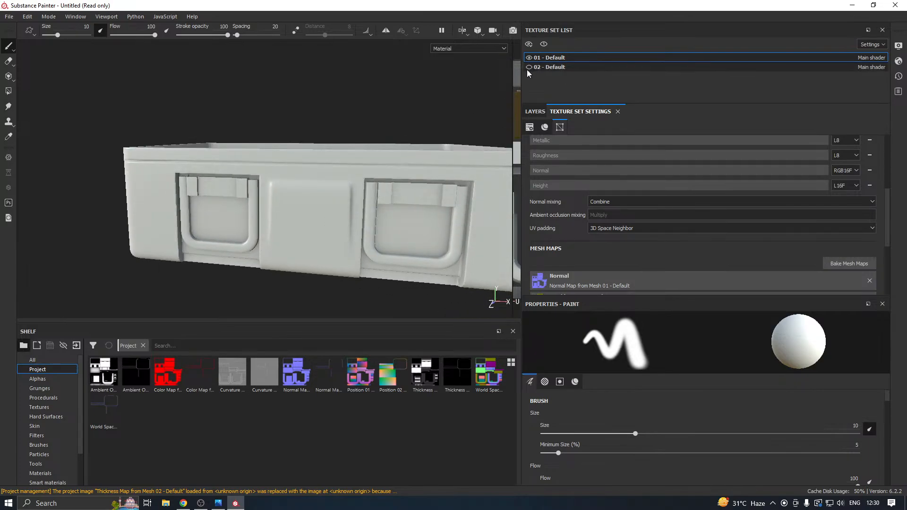
{"action": "left_click", "coordinate": [529, 67]}
{"action": "left_click_drag", "start_coordinate": [373, 155], "coordinate": [368, 189], "text": "alt"}
{"action": "middle_click_drag", "start_coordinate": [200, 194], "coordinate": [378, 190], "text": "alt"}
{"action": "scroll", "coordinate": [375, 191], "scroll_direction": "down", "scroll_amount": 3}
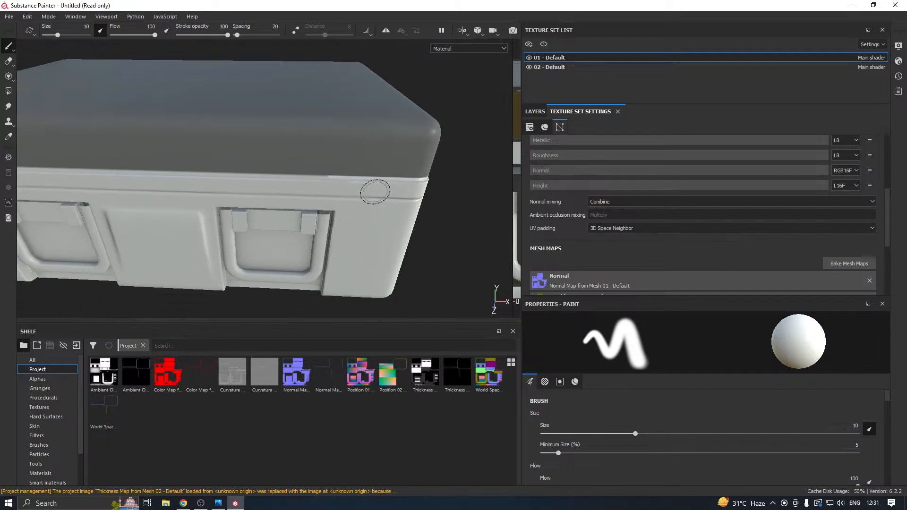
{"action": "middle_click_drag", "start_coordinate": [287, 200], "coordinate": [480, 200], "text": "alt"}
{"action": "left_click_drag", "start_coordinate": [480, 201], "coordinate": [342, 186], "text": "alt"}
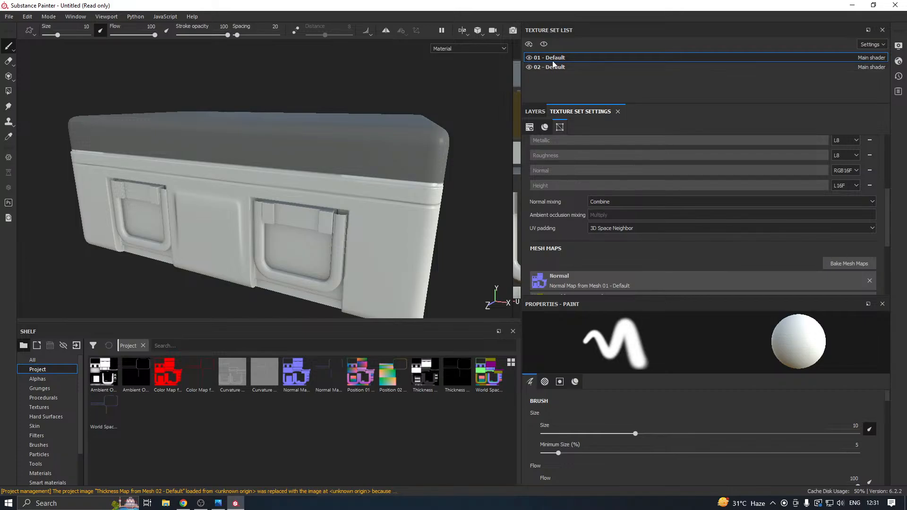
Toggle the visibility of 02 - Default, leaving it hidden, and examine the crate body on its own.
{"action": "left_click", "coordinate": [529, 67]}
{"action": "left_click", "coordinate": [528, 67]}
{"action": "left_click", "coordinate": [529, 67]}
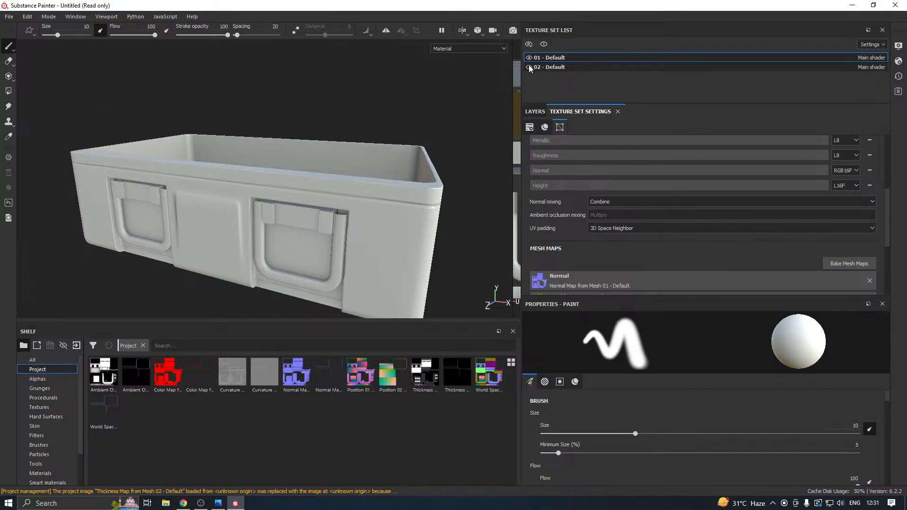
{"action": "mouse_move", "coordinate": [354, 145]}
{"action": "left_mouse_down", "text": "alt"}
{"action": "mouse_move", "coordinate": [365, 193]}
{"action": "mouse_move", "coordinate": [299, 218]}
{"action": "mouse_move", "coordinate": [374, 174]}
{"action": "mouse_move", "coordinate": [398, 101]}
{"action": "mouse_move", "coordinate": [294, 118]}
{"action": "mouse_move", "coordinate": [298, 146]}
{"action": "mouse_move", "coordinate": [227, 142]}
{"action": "mouse_move", "coordinate": [292, 142]}
{"action": "mouse_move", "coordinate": [335, 157]}
{"action": "mouse_move", "coordinate": [356, 150]}
{"action": "left_mouse_up", "text": "alt"}
Switch to the desktop, show its icons to launch 3ds Max 2022, and hide the icons again.
{"action": "left_click", "coordinate": [852, 5]}
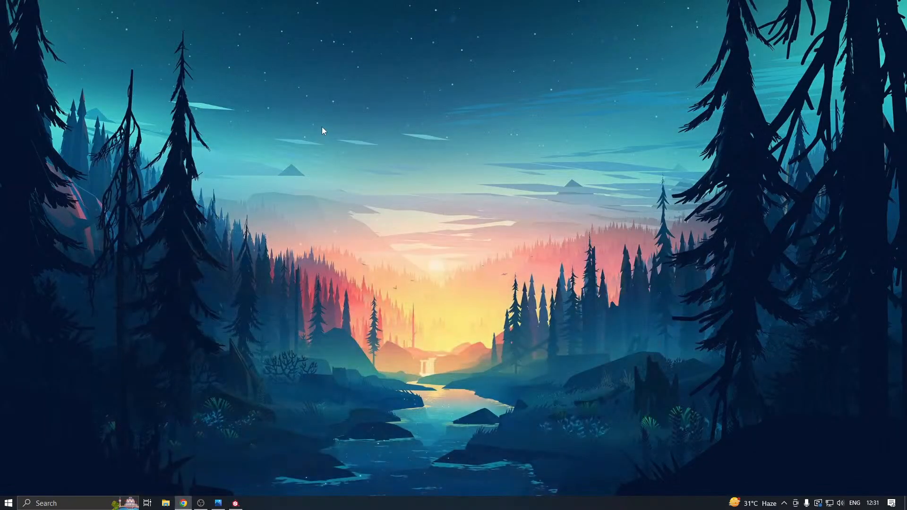
{"action": "right_click", "coordinate": [400, 133]}
{"action": "mouse_move", "coordinate": [416, 138]}
{"action": "left_click", "coordinate": [528, 200]}
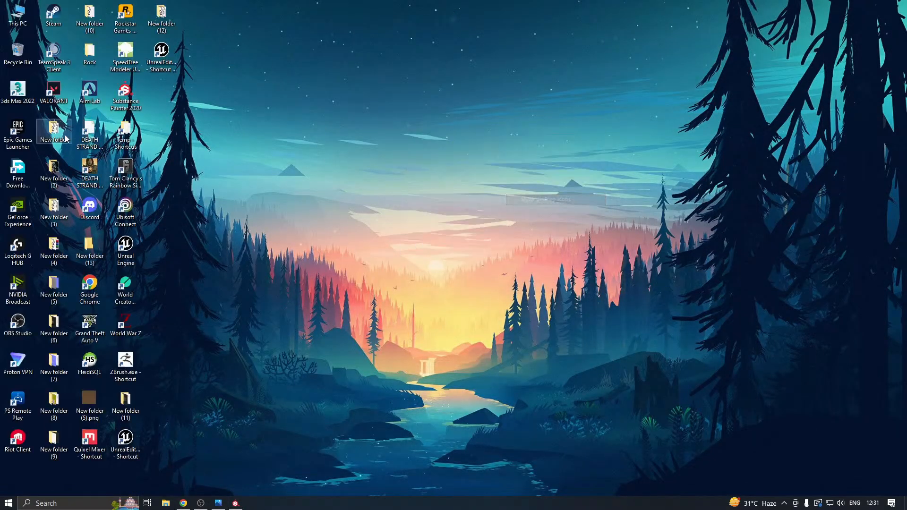
{"action": "double_click", "coordinate": [19, 91]}
{"action": "right_click", "coordinate": [303, 93]}
{"action": "mouse_move", "coordinate": [341, 100]}
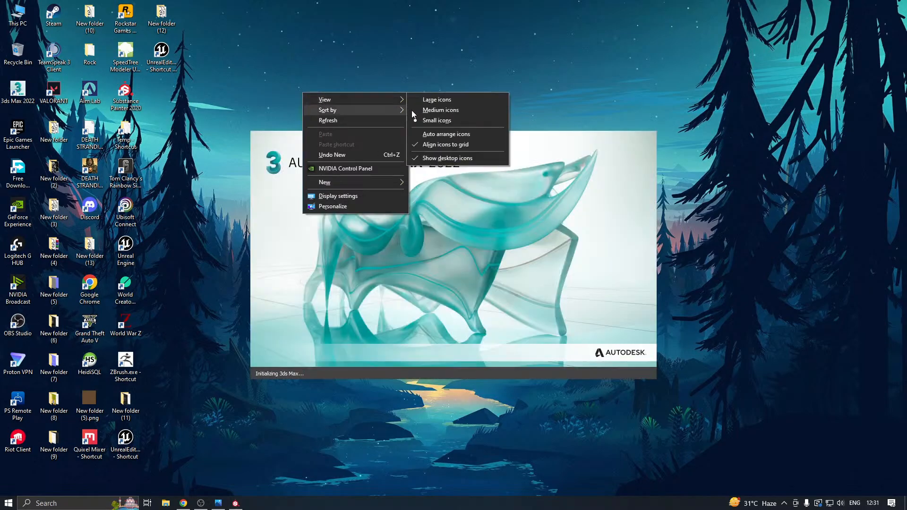
{"action": "left_click", "coordinate": [439, 159]}
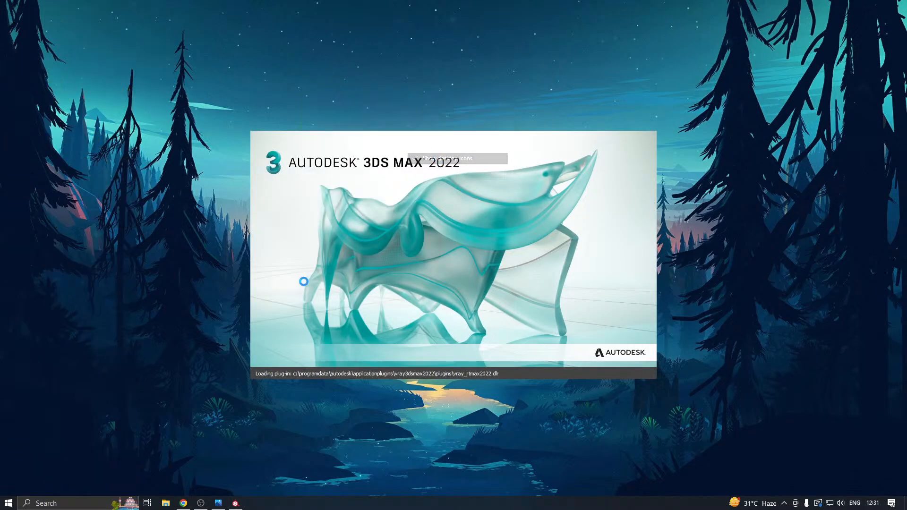
Switch to Substance Painter, review the high definition mesh in the baking settings, and check the baked crate body.
{"action": "left_click", "coordinate": [235, 503]}
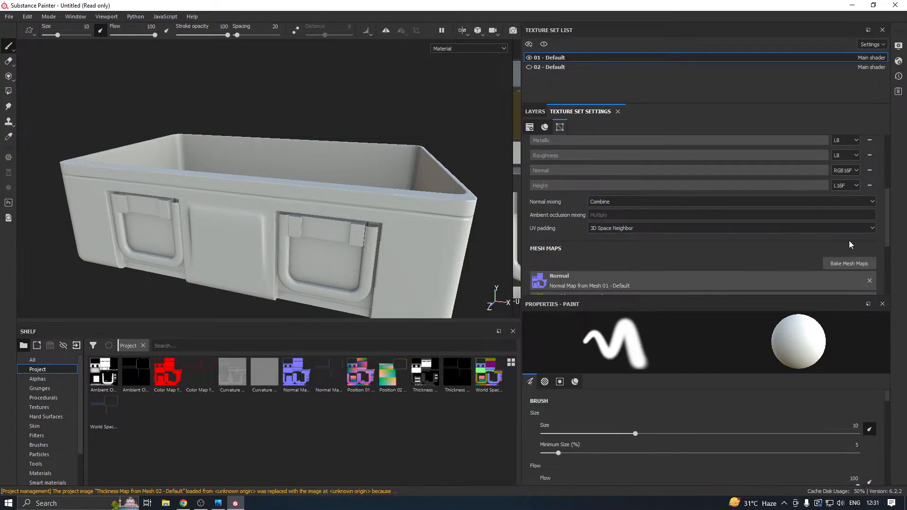
{"action": "left_click", "coordinate": [848, 263]}
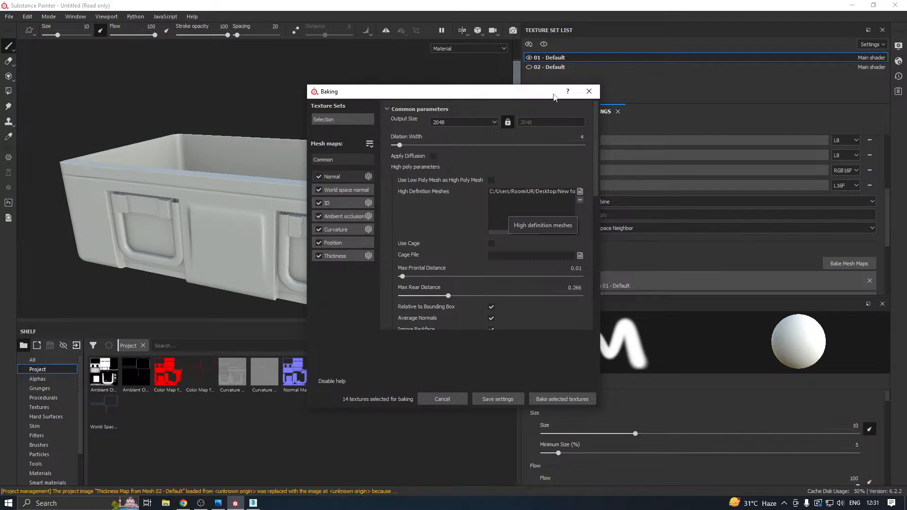
{"action": "left_click", "coordinate": [597, 91]}
{"action": "left_click", "coordinate": [528, 59]}
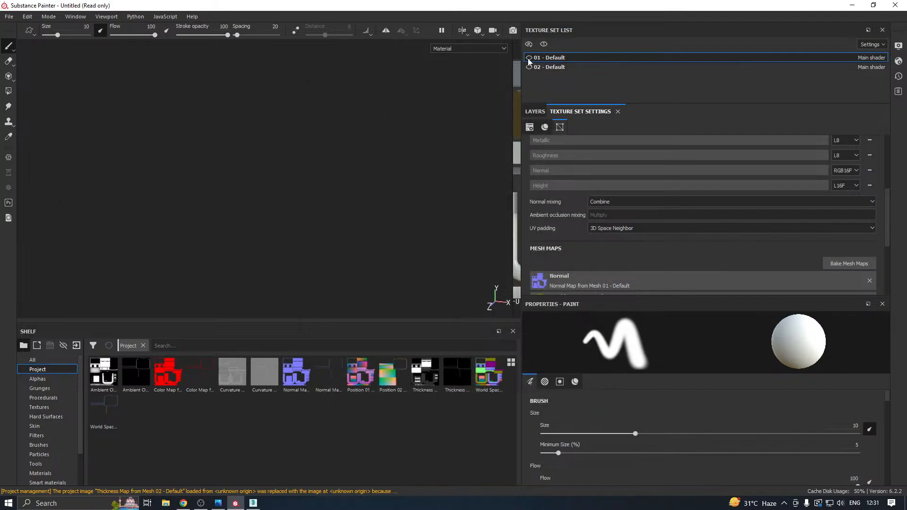
{"action": "left_click", "coordinate": [529, 58]}
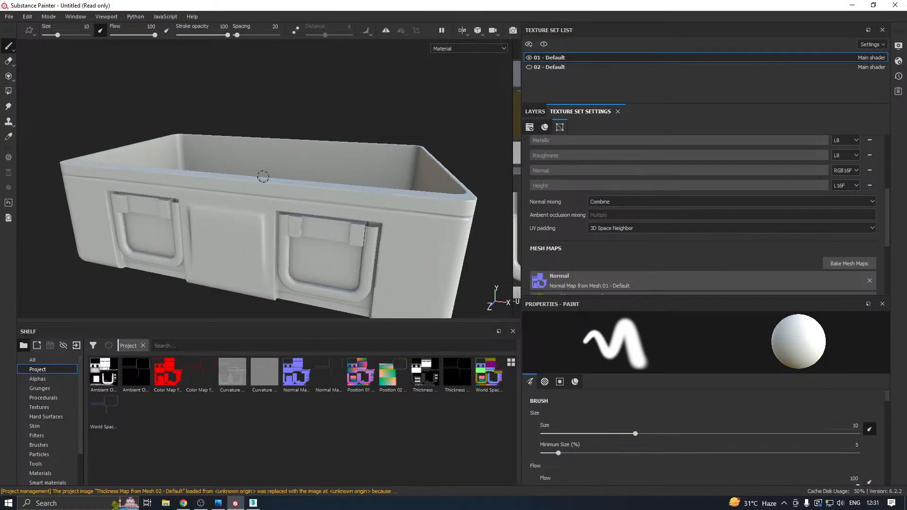
{"action": "left_click_drag", "start_coordinate": [219, 186], "coordinate": [156, 210], "text": "alt"}
Switch to 3ds Max and open the recent Crate.max scene, dismissing the startup messages.
{"action": "left_click", "coordinate": [254, 502]}
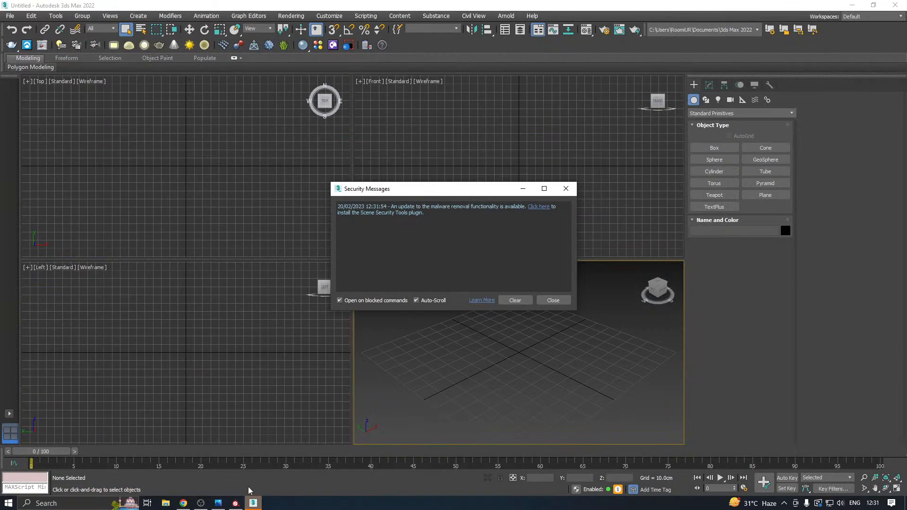
{"action": "left_click", "coordinate": [553, 300]}
{"action": "left_click", "coordinate": [10, 16]}
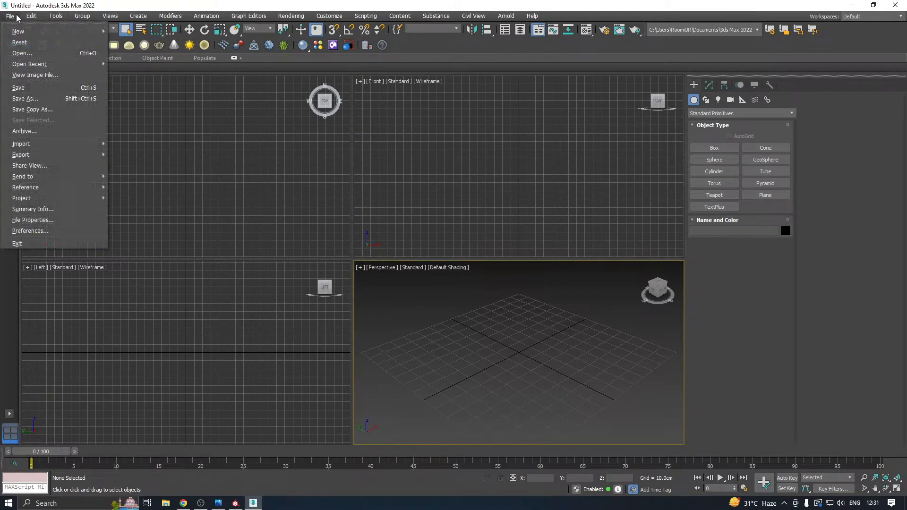
{"action": "mouse_move", "coordinate": [47, 64]}
{"action": "left_click", "coordinate": [178, 67]}
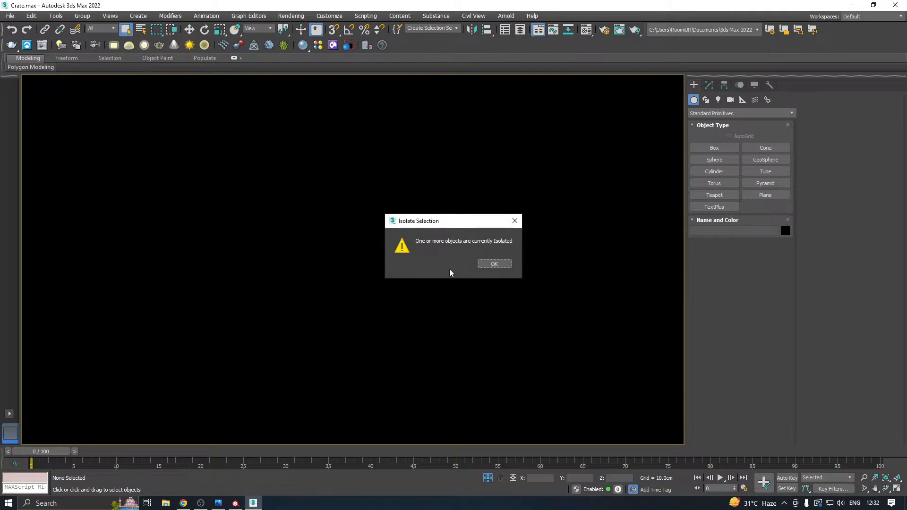
{"action": "left_click", "coordinate": [494, 265]}
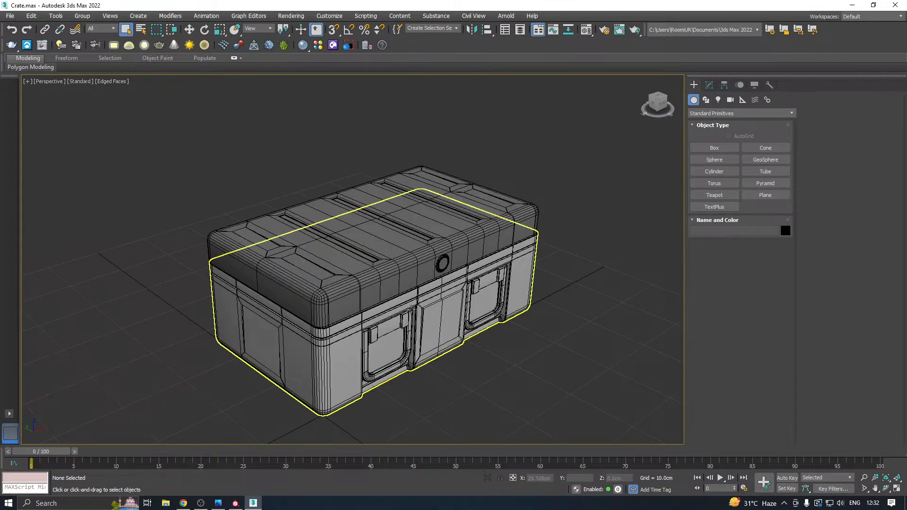
Delete the TurboSmooth modifier from both the crate body and the lid.
{"action": "left_click", "coordinate": [412, 308]}
{"action": "left_click", "coordinate": [709, 86]}
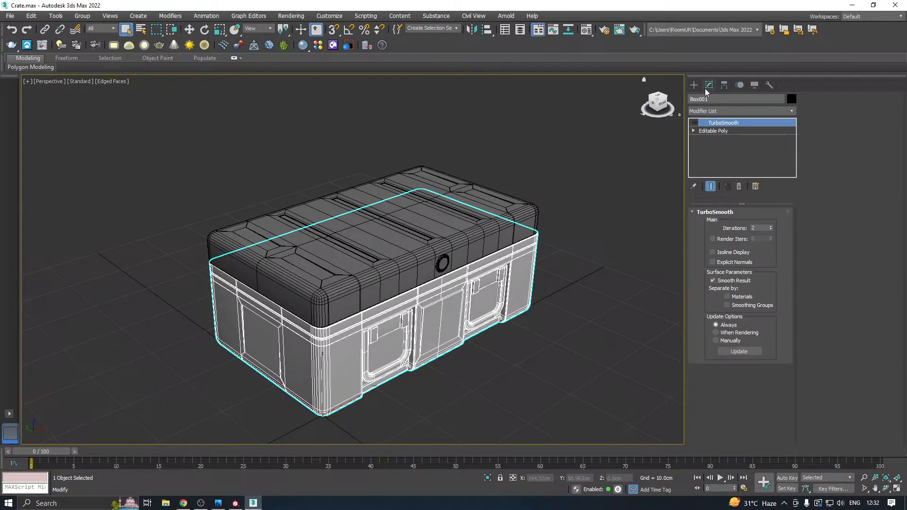
{"action": "right_click", "coordinate": [699, 125]}
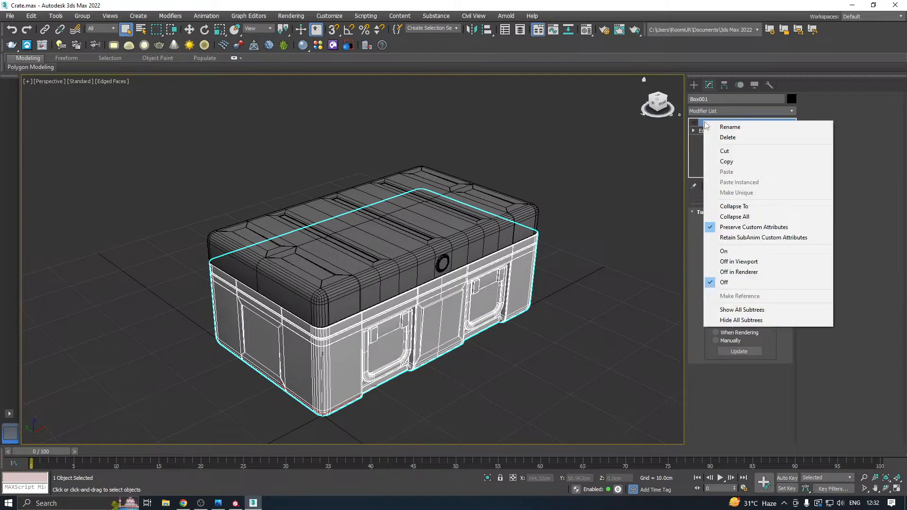
{"action": "left_click", "coordinate": [423, 220]}
{"action": "right_click", "coordinate": [708, 124]}
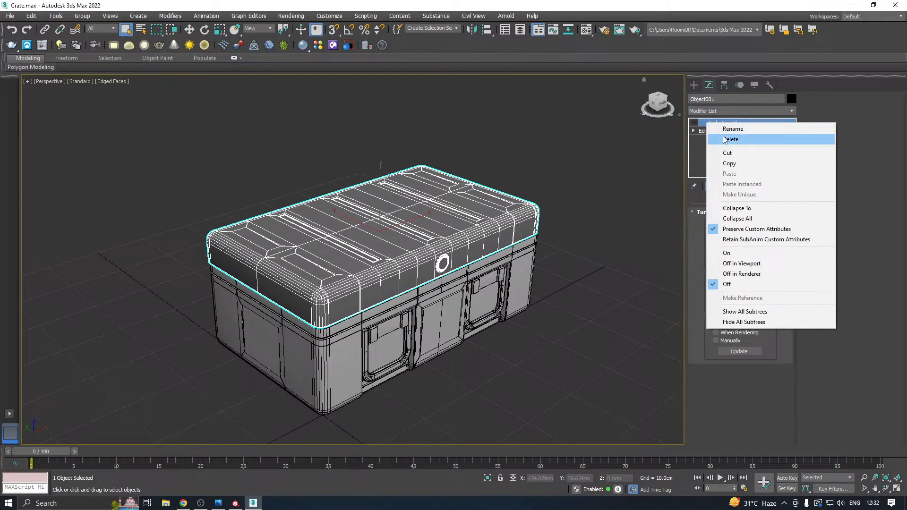
{"action": "left_click", "coordinate": [721, 137]}
Attach the lid to the crate body, matching material IDs to material.
{"action": "left_click", "coordinate": [439, 345]}
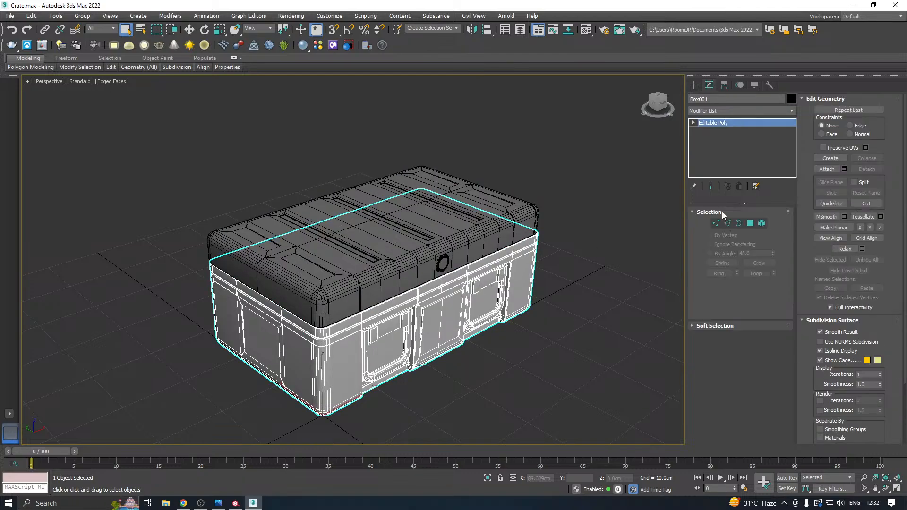
{"action": "left_click", "coordinate": [827, 168]}
{"action": "left_click", "coordinate": [482, 222]}
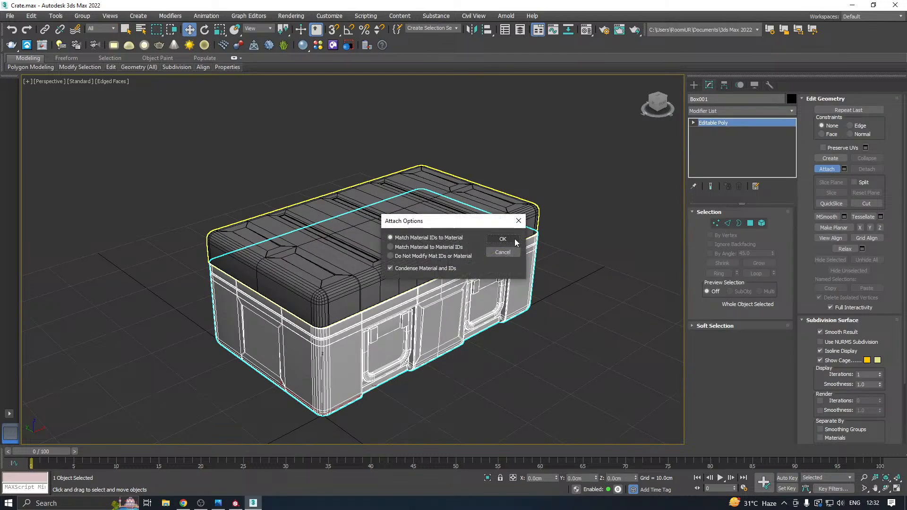
{"action": "left_click", "coordinate": [514, 238]}
{"action": "key", "text": "w"}
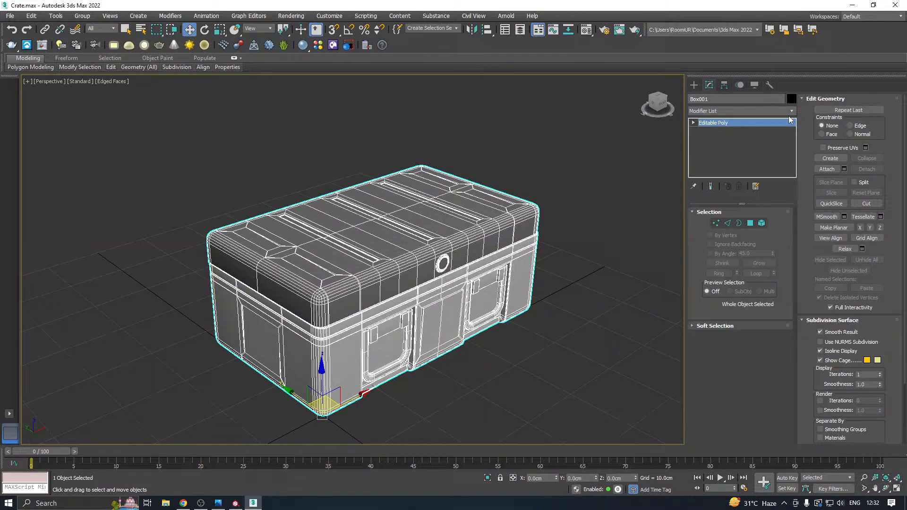
Add a TurboSmooth modifier with 2 iterations to the combined crate.
{"action": "left_click", "coordinate": [791, 110]}
{"action": "left_click_drag", "start_coordinate": [790, 146], "coordinate": [786, 429]}
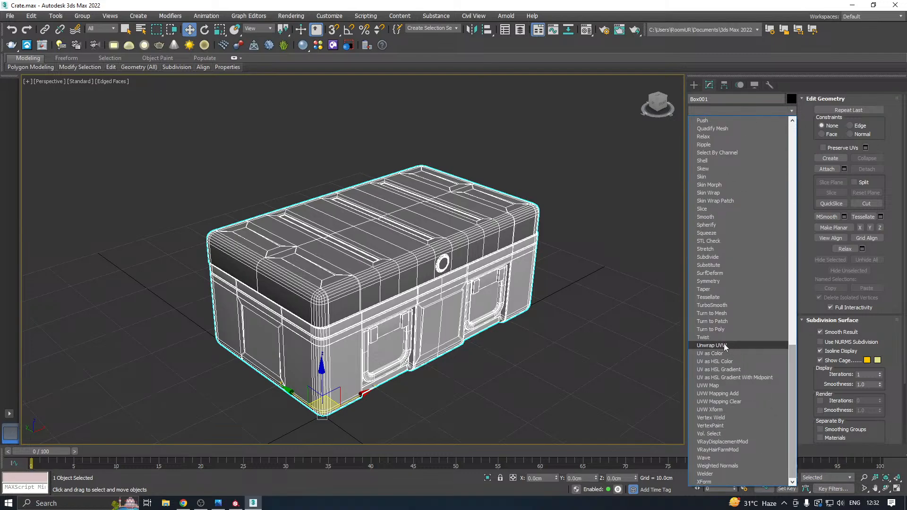
{"action": "left_click", "coordinate": [709, 305]}
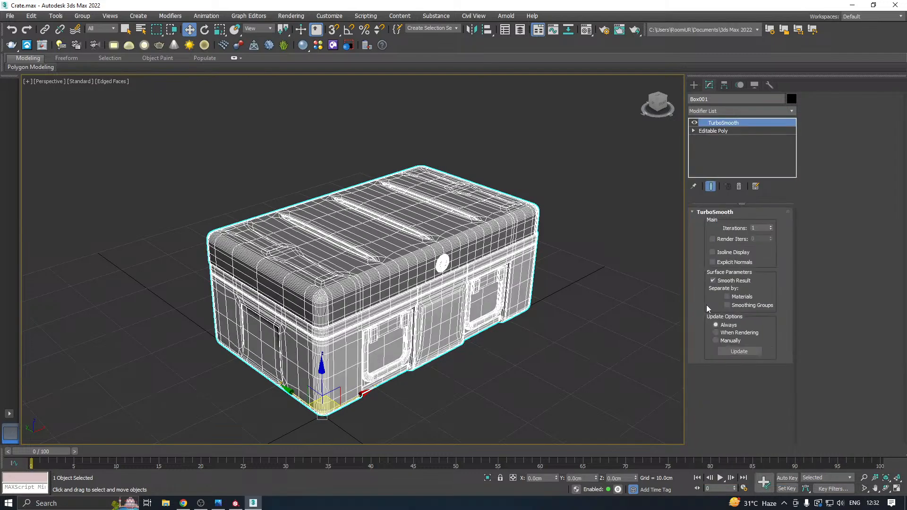
{"action": "left_click", "coordinate": [772, 227]}
{"action": "left_click", "coordinate": [772, 227]}
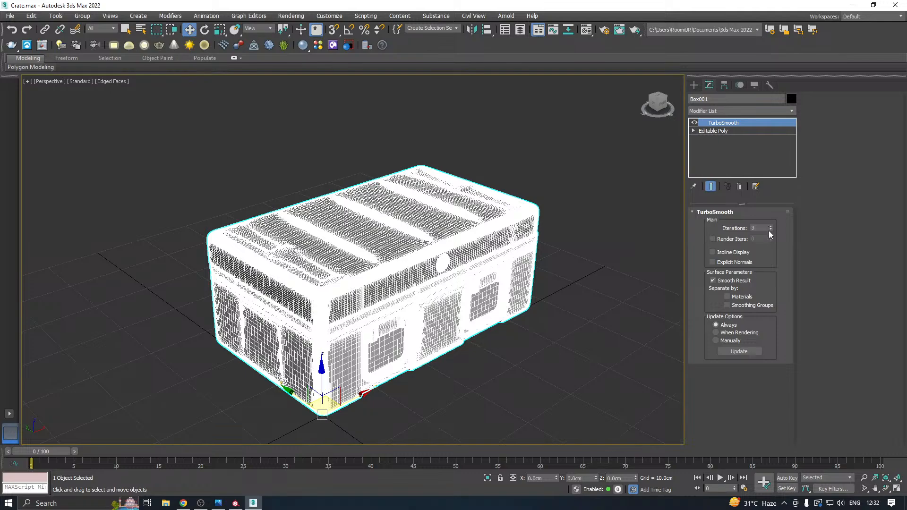
{"action": "left_click", "coordinate": [770, 231]}
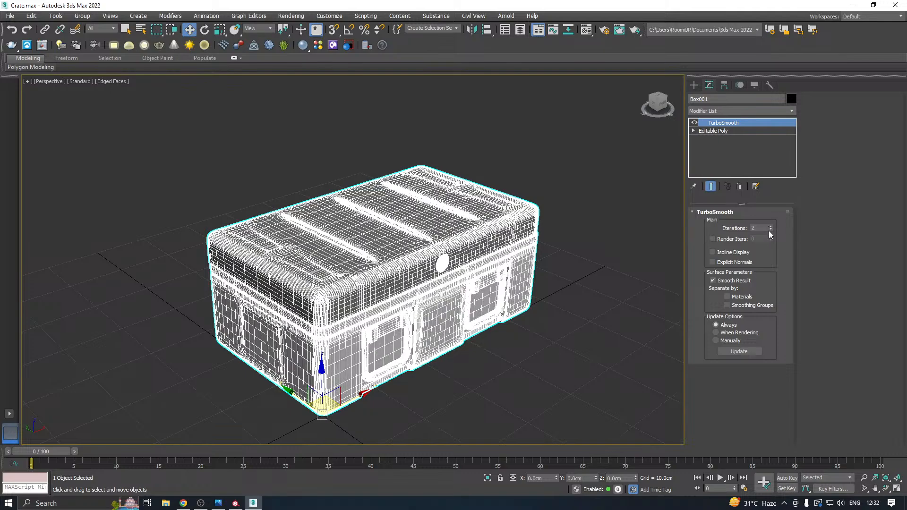
Collapse the smoothed crate's modifier stack and convert the crate to an Editable Poly.
{"action": "right_click", "coordinate": [704, 138]}
{"action": "left_click", "coordinate": [744, 227]}
{"action": "right_click", "coordinate": [725, 150]}
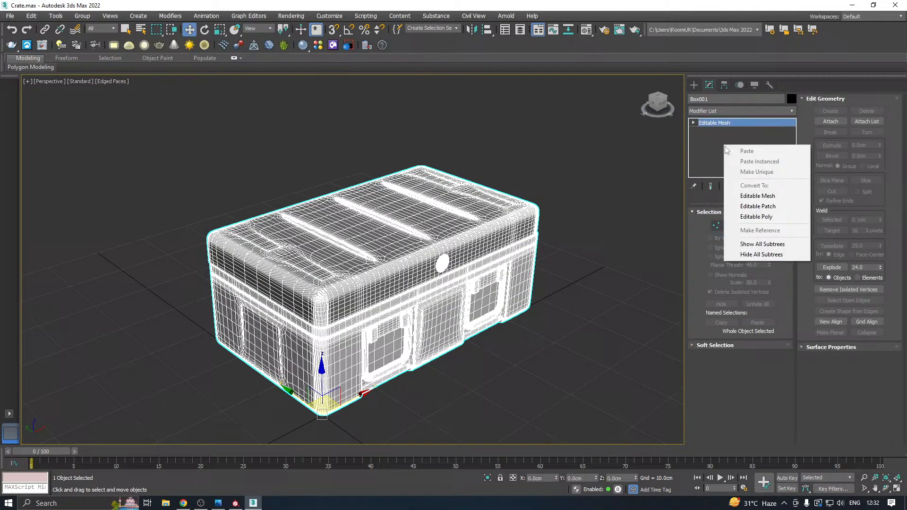
{"action": "left_click", "coordinate": [756, 217]}
Export the combined crate as FBX to New folder (13) on the Desktop, overwriting Crate_High.fbx with the current export options.
{"action": "left_click", "coordinate": [10, 16]}
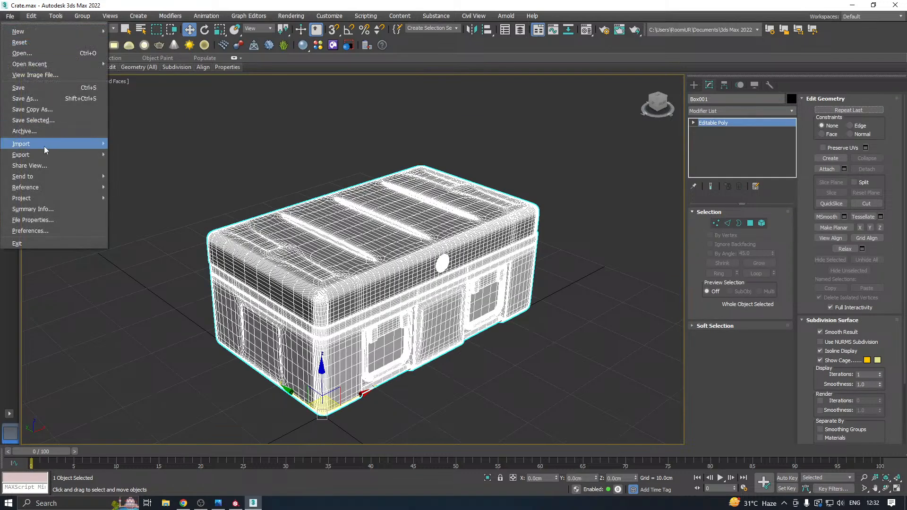
{"action": "mouse_move", "coordinate": [43, 155]}
{"action": "left_click", "coordinate": [148, 163]}
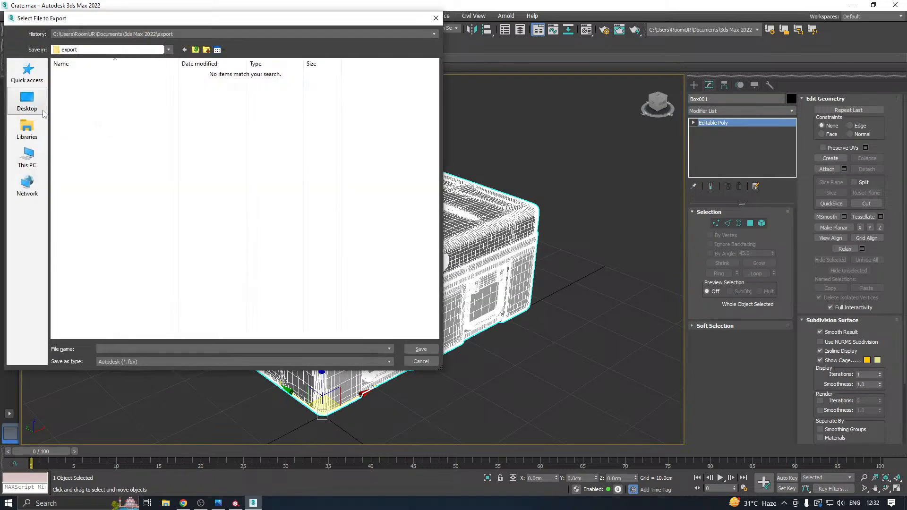
{"action": "left_click", "coordinate": [27, 101]}
{"action": "left_click", "coordinate": [303, 196]}
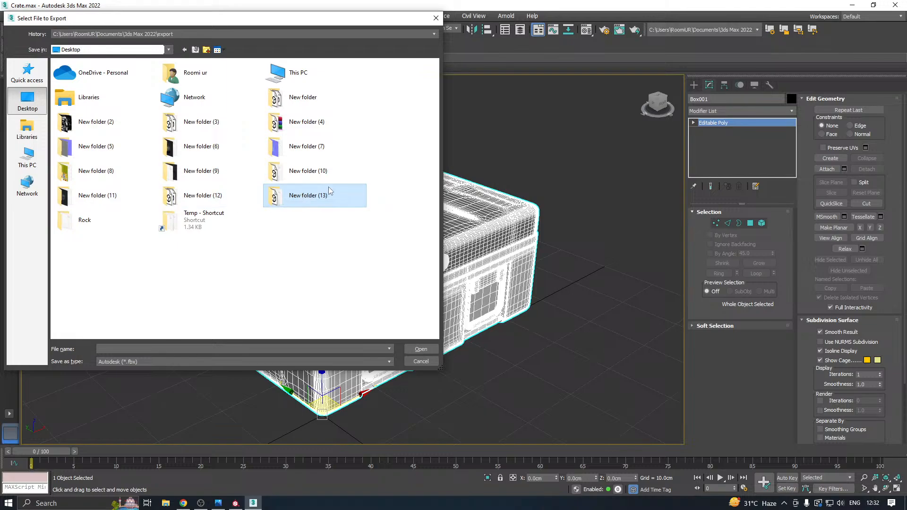
{"action": "double_click", "coordinate": [304, 196]}
{"action": "double_click", "coordinate": [81, 83]}
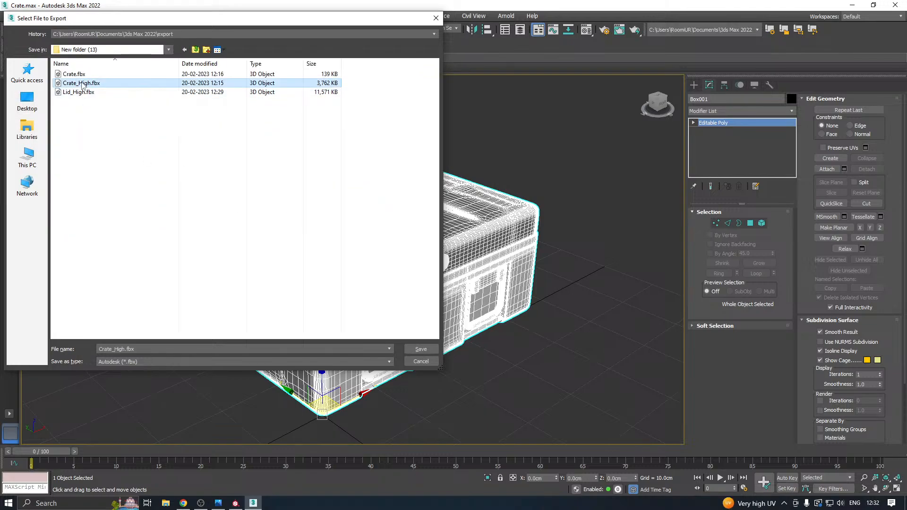
{"action": "left_click", "coordinate": [504, 267]}
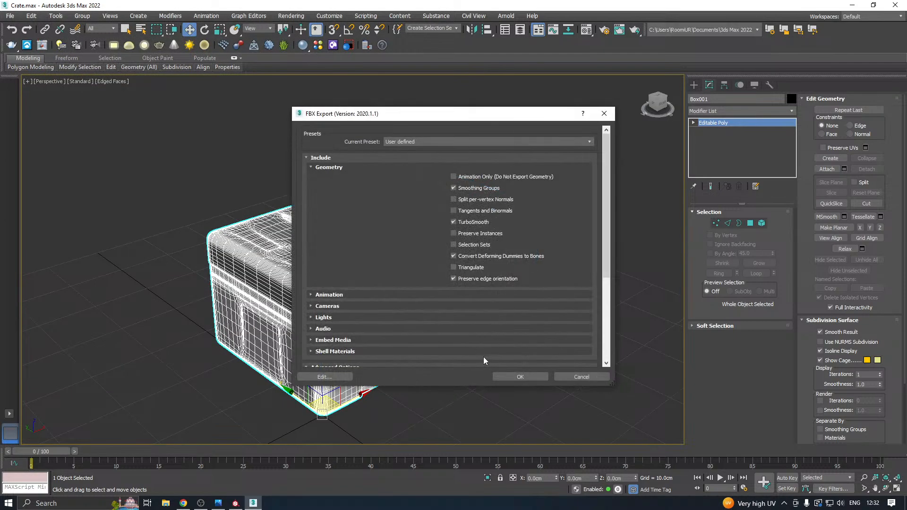
{"action": "left_click", "coordinate": [513, 380]}
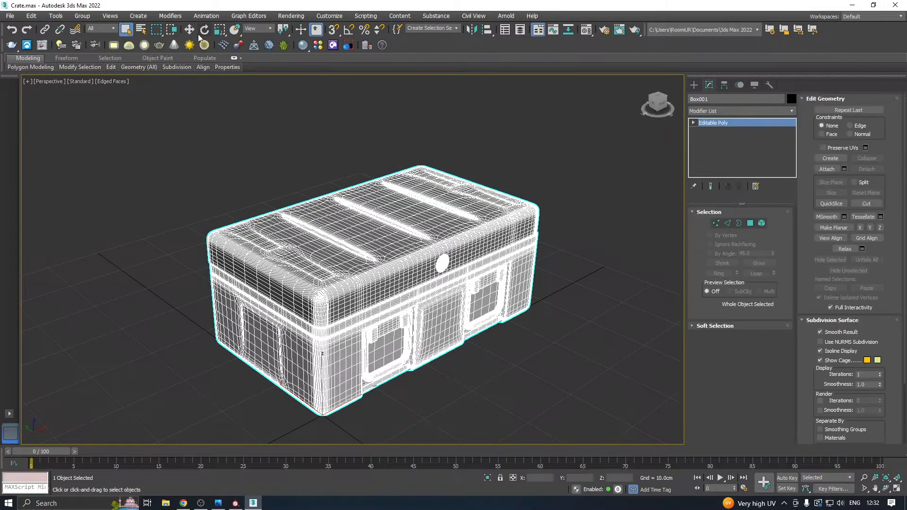
{"action": "left_click", "coordinate": [265, 147]}
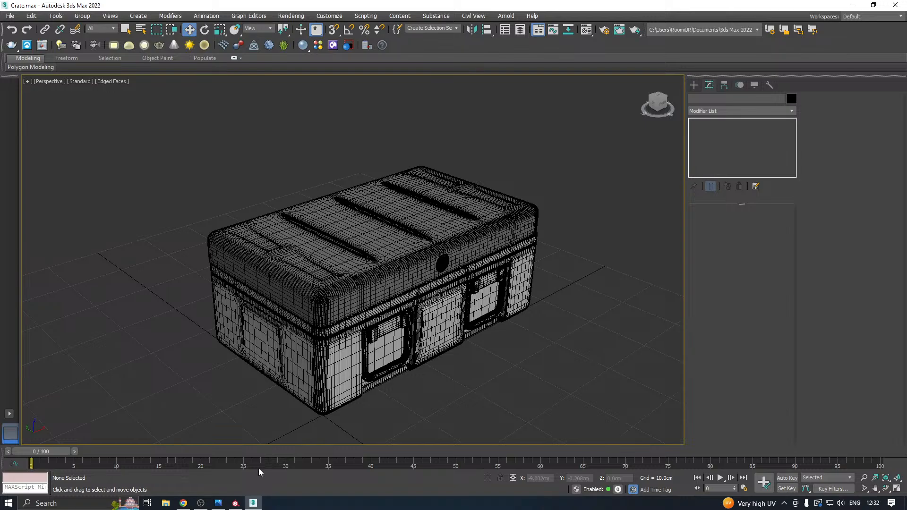
Switch to Substance Painter and show the 02 - Default texture set together with the crate body.
{"action": "left_click", "coordinate": [235, 503]}
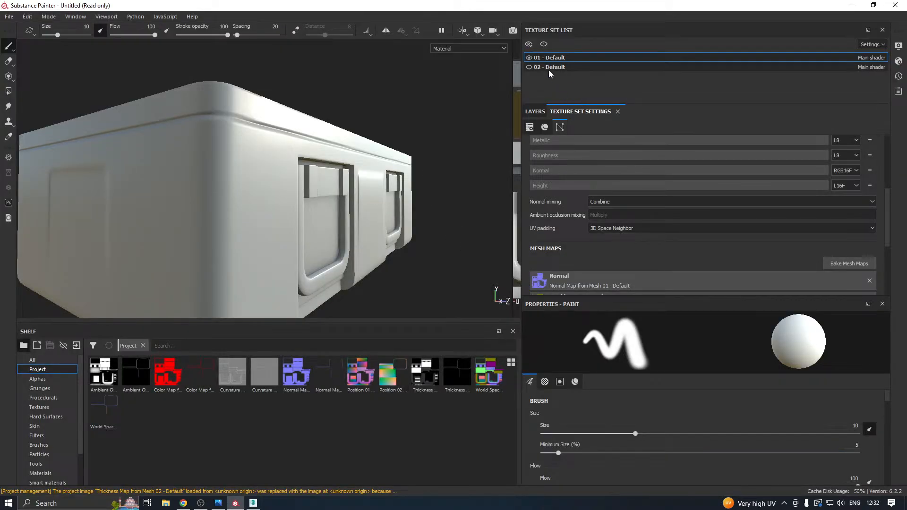
{"action": "left_click", "coordinate": [528, 67]}
{"action": "left_click_drag", "start_coordinate": [264, 213], "coordinate": [320, 212], "text": "alt"}
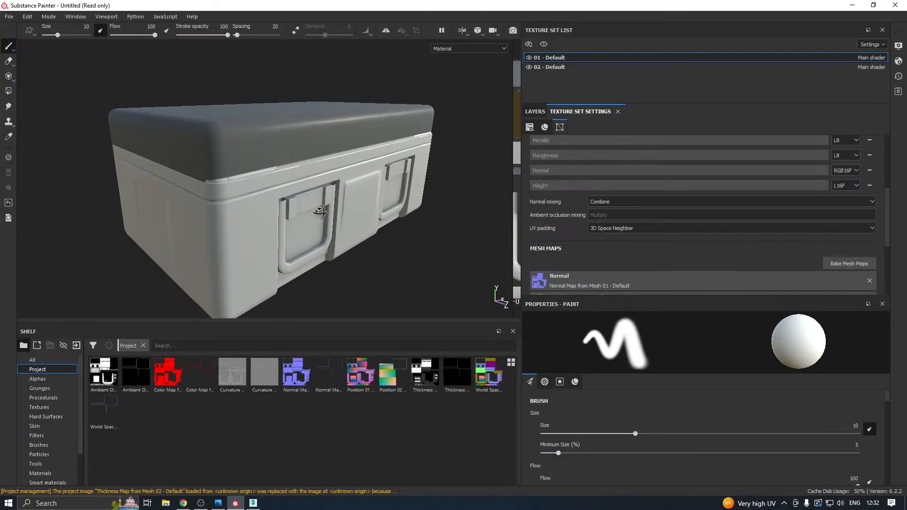
Replace the high definition mesh in the baking settings with the re-exported Crate_High.fbx and bake the selected mesh maps.
{"action": "left_click", "coordinate": [849, 263]}
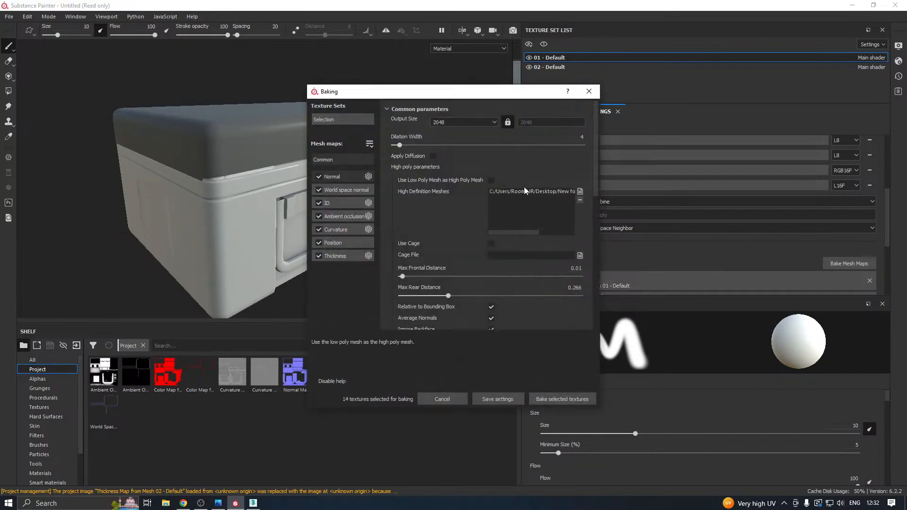
{"action": "left_click", "coordinate": [580, 200]}
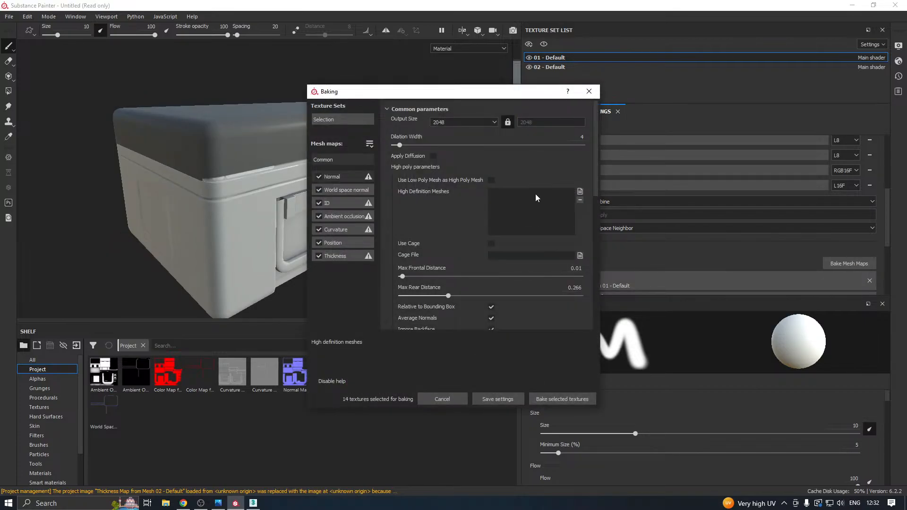
{"action": "left_click", "coordinate": [580, 191]}
{"action": "left_click", "coordinate": [422, 178]}
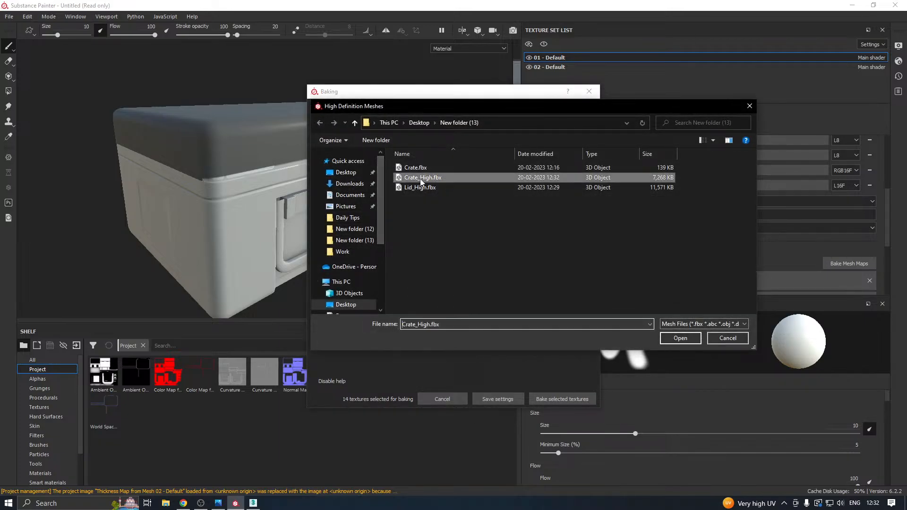
{"action": "double_click", "coordinate": [421, 178]}
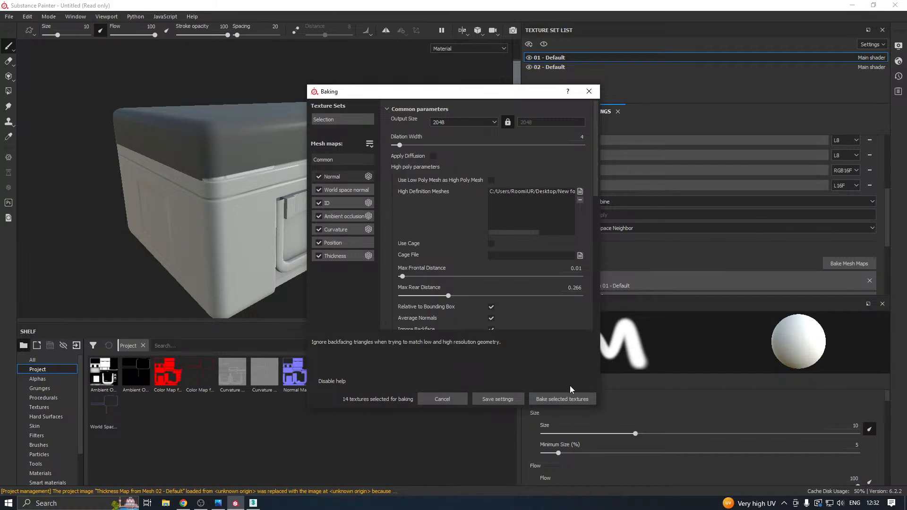
{"action": "left_click", "coordinate": [551, 401]}
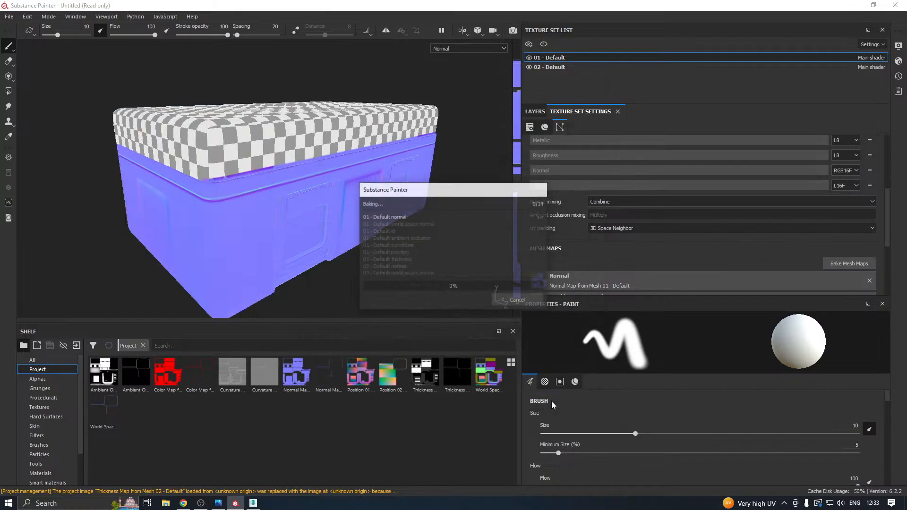
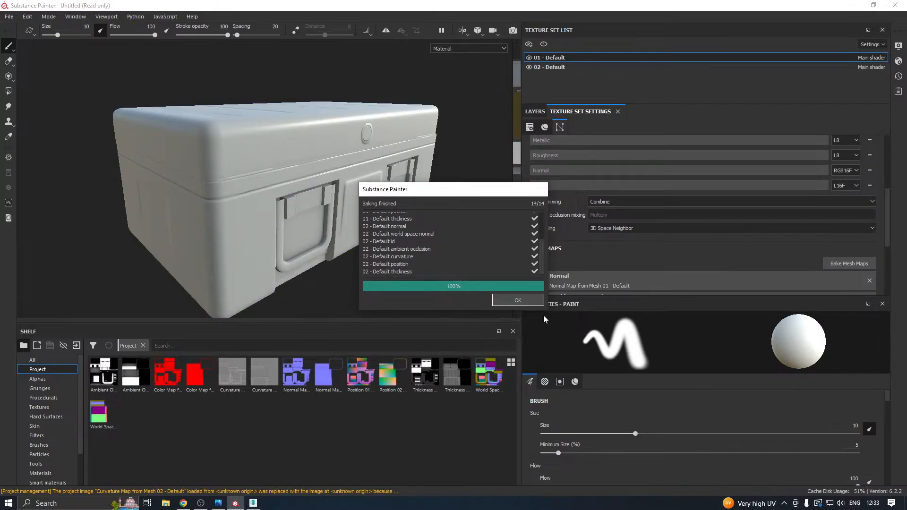
Close the finished bake report and inspect the baked crate from above and further away.
{"action": "left_click", "coordinate": [517, 296]}
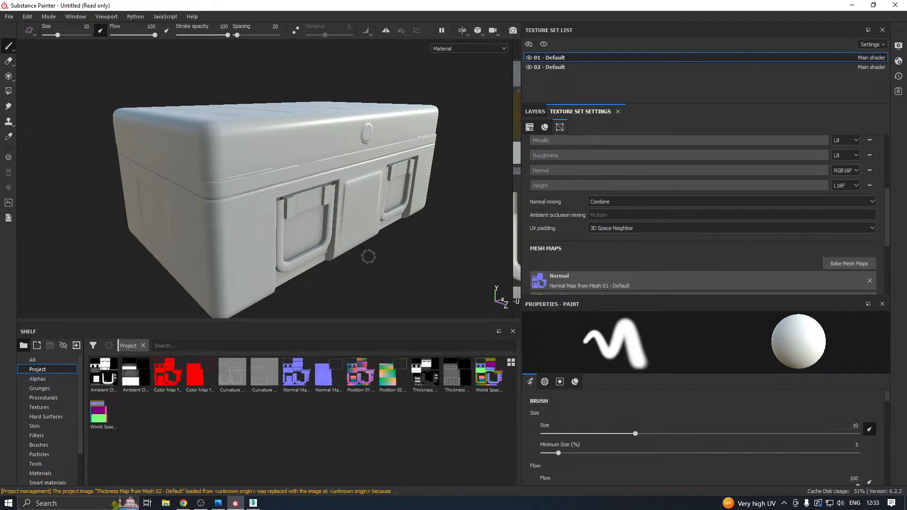
{"action": "left_click_drag", "start_coordinate": [368, 256], "coordinate": [381, 291], "text": "alt"}
{"action": "scroll", "coordinate": [352, 221], "scroll_direction": "down", "scroll_amount": 3}
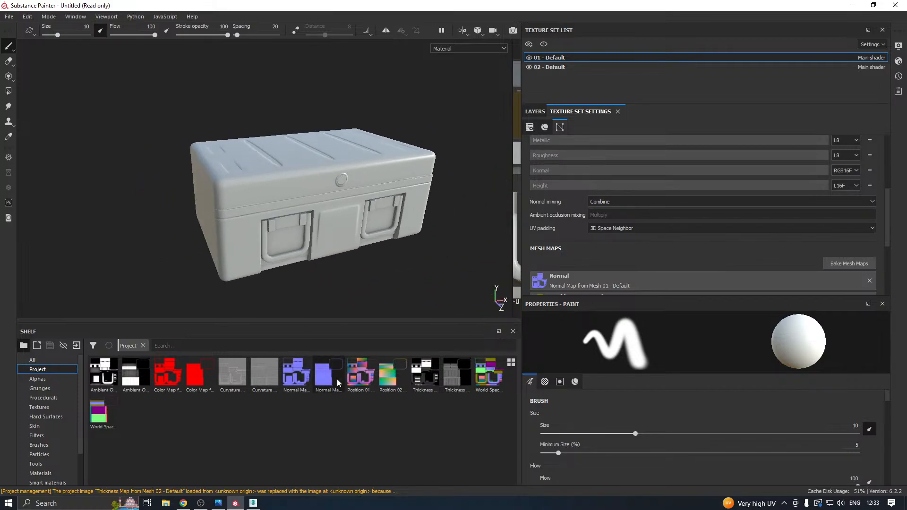
Save the project as Crate in New folder (13) on the Desktop.
{"action": "left_click", "coordinate": [12, 18]}
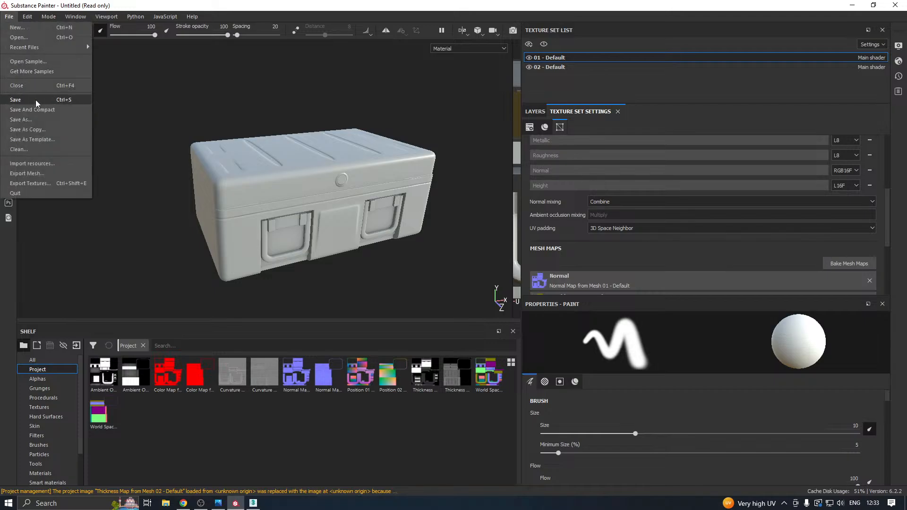
{"action": "left_click", "coordinate": [30, 101]}
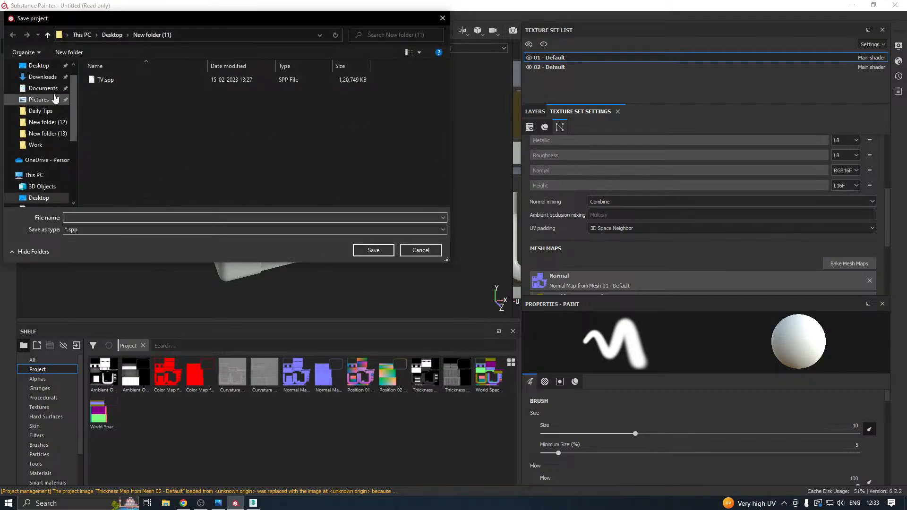
{"action": "left_click", "coordinate": [47, 133]}
{"action": "left_click", "coordinate": [103, 218]}
{"action": "type", "text": "C"}
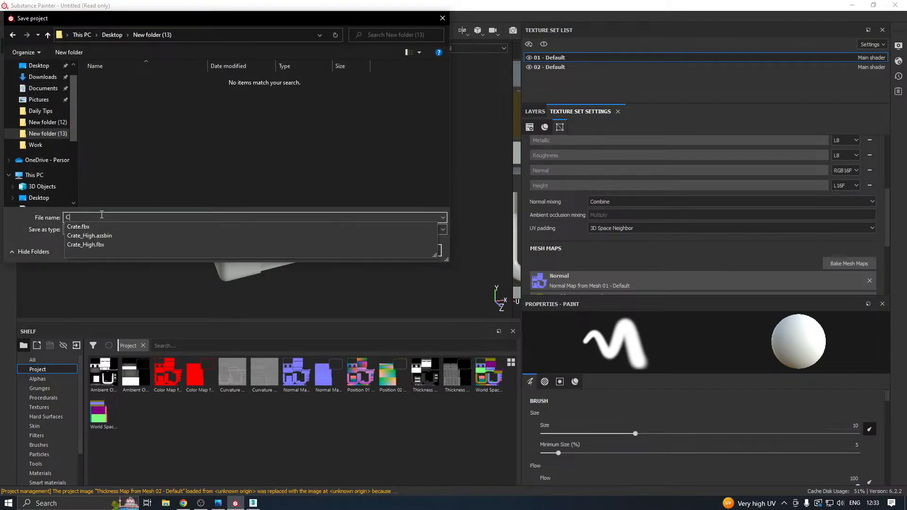
{"action": "type", "text": "rate"}
{"action": "key", "text": "Escape"}
{"action": "left_click", "coordinate": [375, 250]}
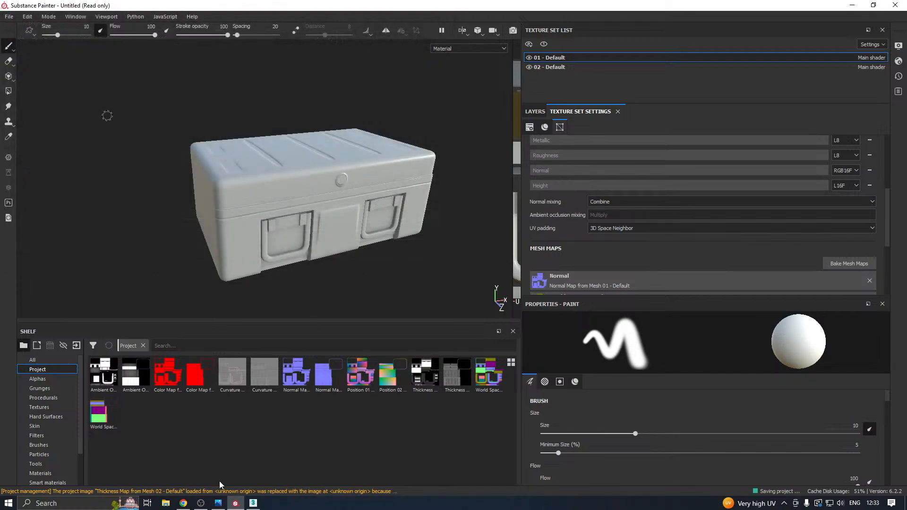
Switch to 3ds Max, undo the crate's Editable Poly conversion and turn off its TurboSmooth modifier.
{"action": "left_click", "coordinate": [254, 503]}
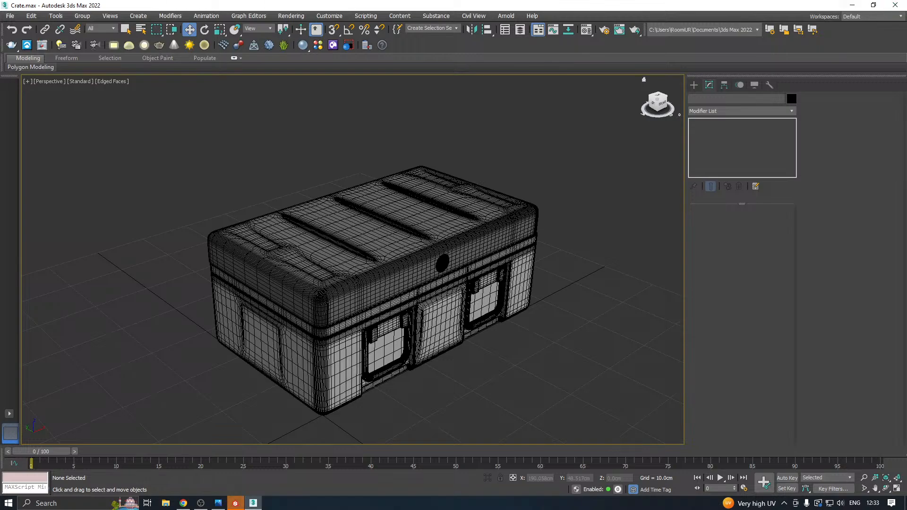
{"action": "key", "text": "ctrl+a"}
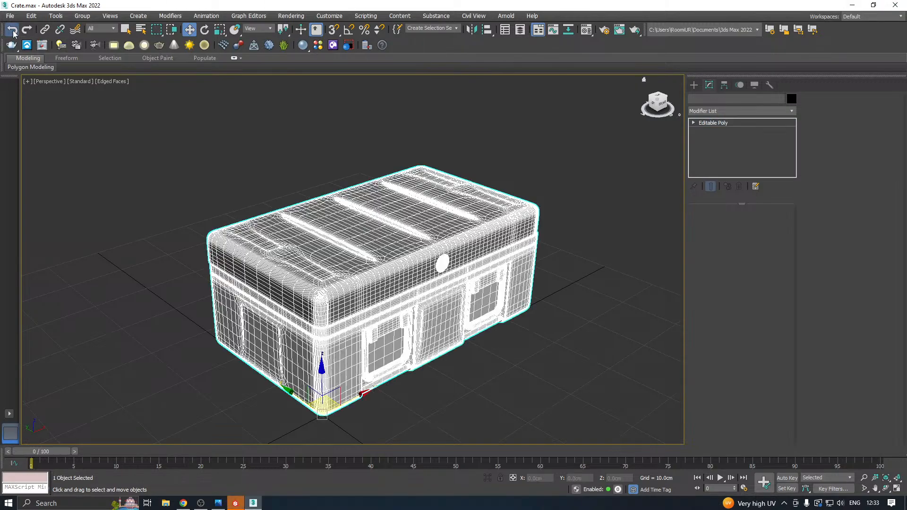
{"action": "left_click", "coordinate": [349, 45]}
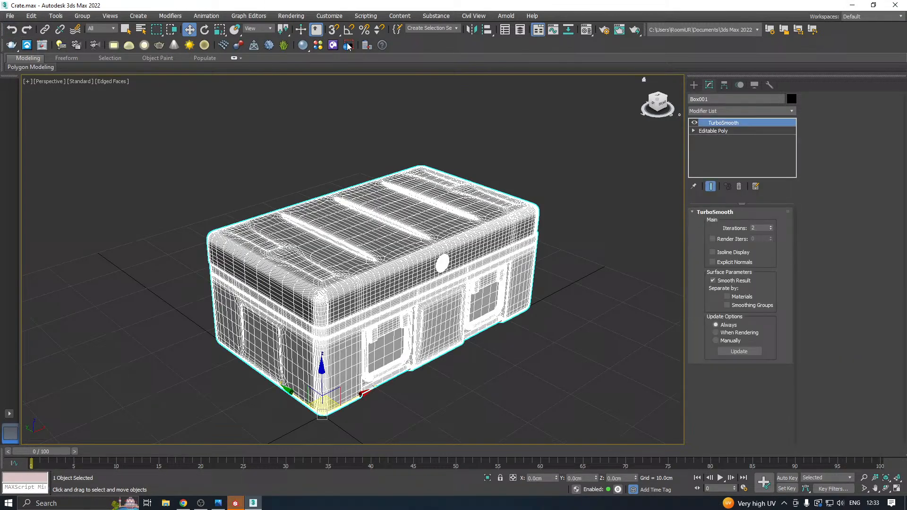
{"action": "left_click", "coordinate": [694, 124]}
{"action": "left_click", "coordinate": [562, 162]}
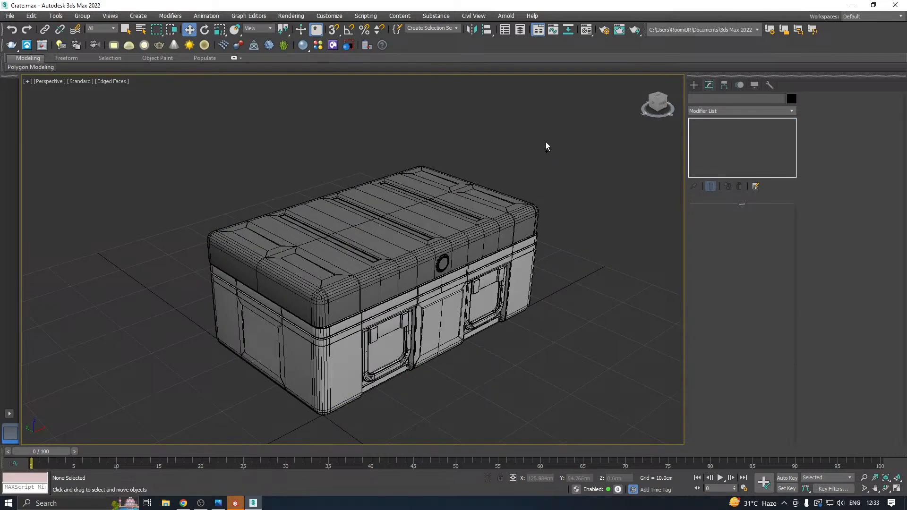
Switch back to Substance Painter, show the layer stack and hide the 02 - Default texture set to isolate the crate body.
{"action": "left_click", "coordinate": [235, 503]}
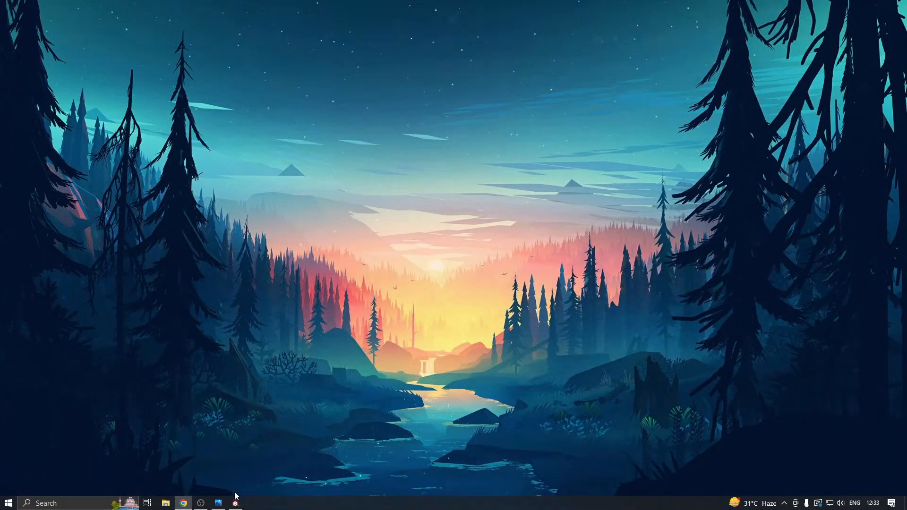
{"action": "left_click", "coordinate": [235, 502]}
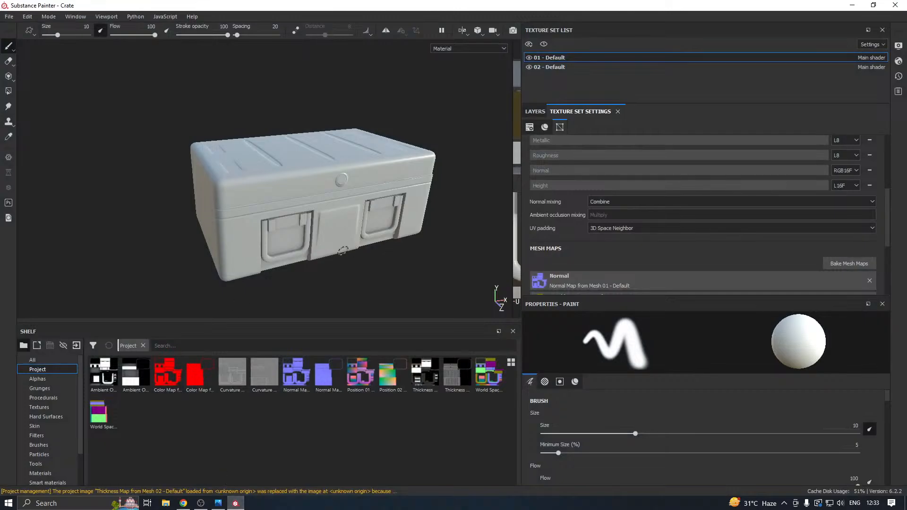
{"action": "left_click_drag", "start_coordinate": [327, 250], "coordinate": [363, 243], "text": "alt"}
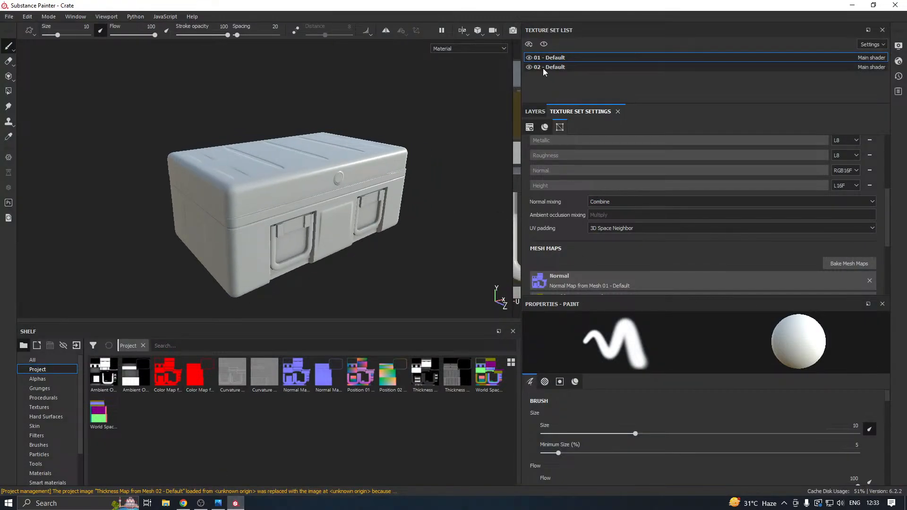
{"action": "left_click", "coordinate": [528, 58]}
{"action": "left_click", "coordinate": [528, 58]}
{"action": "left_click", "coordinate": [536, 112]}
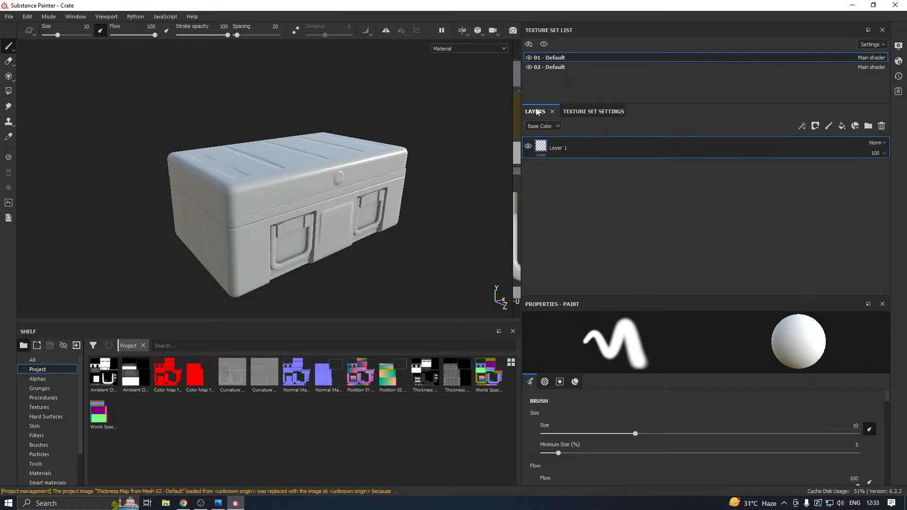
{"action": "left_click", "coordinate": [529, 58]}
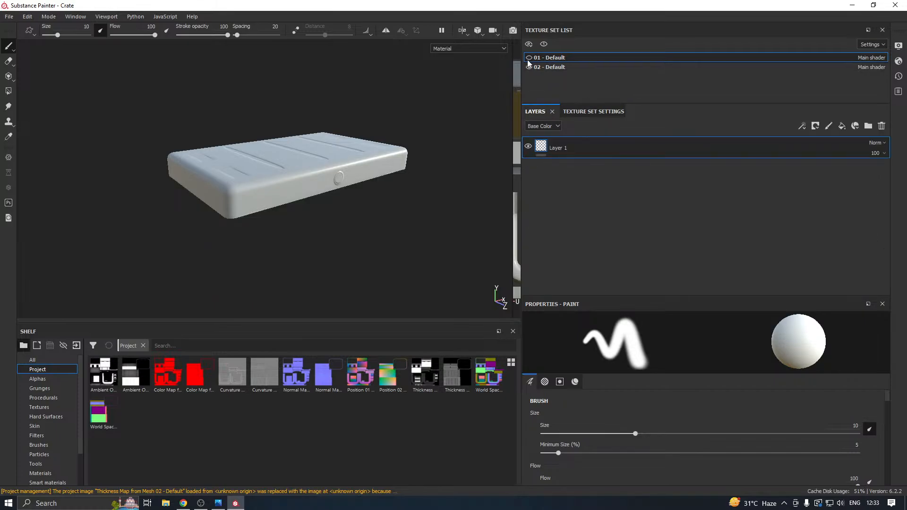
{"action": "left_click", "coordinate": [529, 57]}
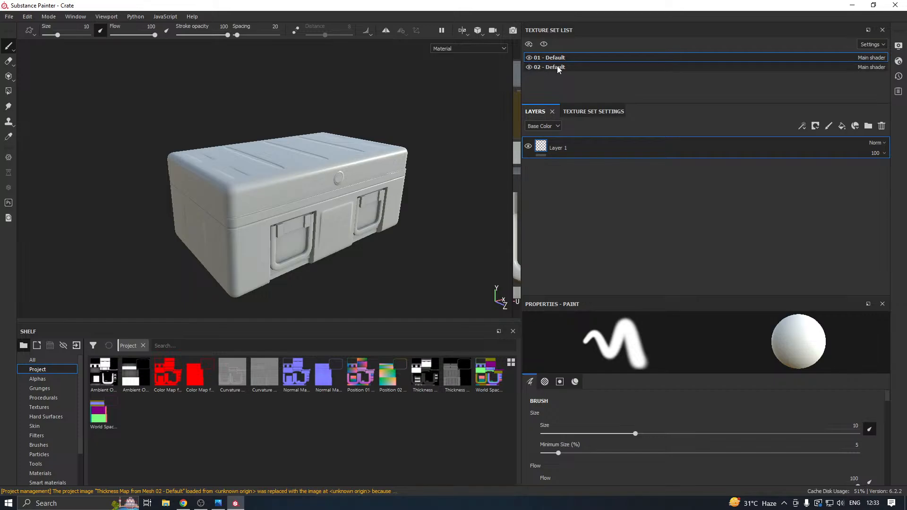
{"action": "left_click", "coordinate": [529, 67]}
{"action": "left_click", "coordinate": [529, 67]}
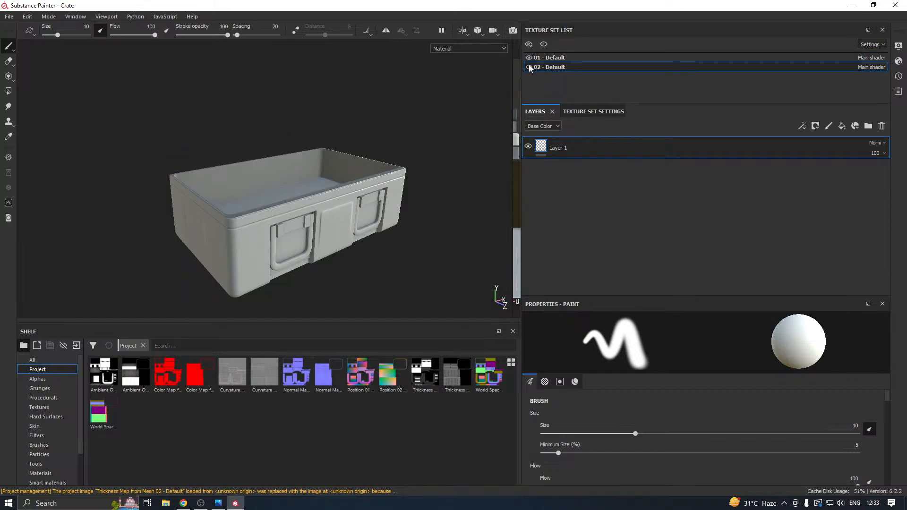
Add a fill layer to the 02 - Default texture set and apply the glossy blue plastic material to it.
{"action": "left_click", "coordinate": [841, 126]}
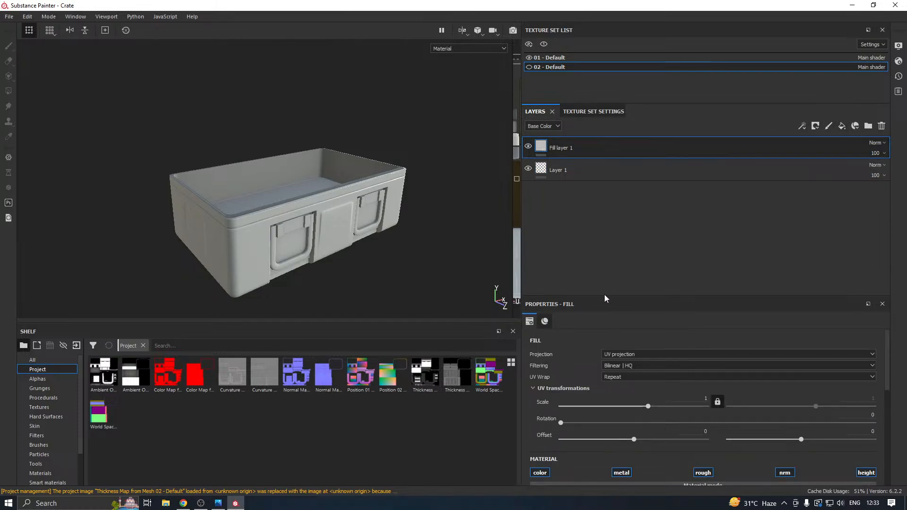
{"action": "left_click_drag", "start_coordinate": [595, 301], "coordinate": [594, 275]}
{"action": "scroll", "coordinate": [46, 455], "scroll_direction": "down", "scroll_amount": 2}
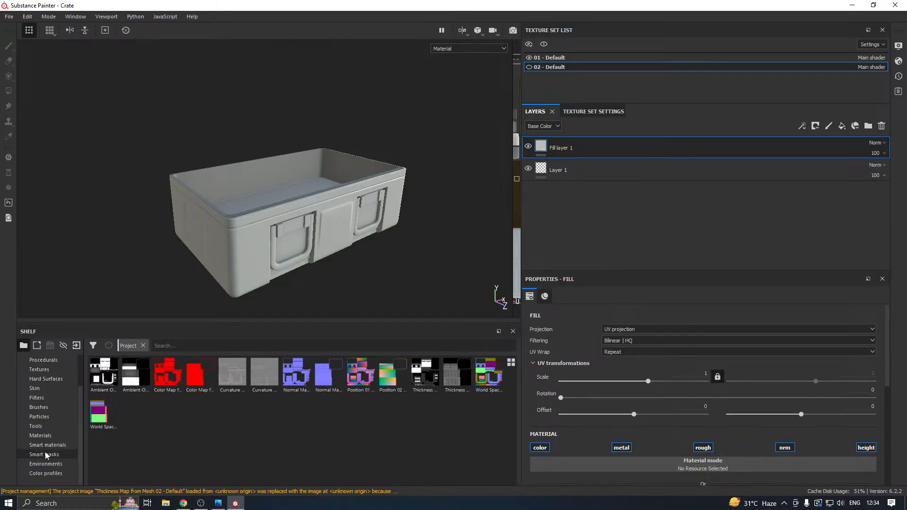
{"action": "left_click", "coordinate": [40, 436]}
{"action": "scroll", "coordinate": [439, 419], "scroll_direction": "down", "scroll_amount": 5}
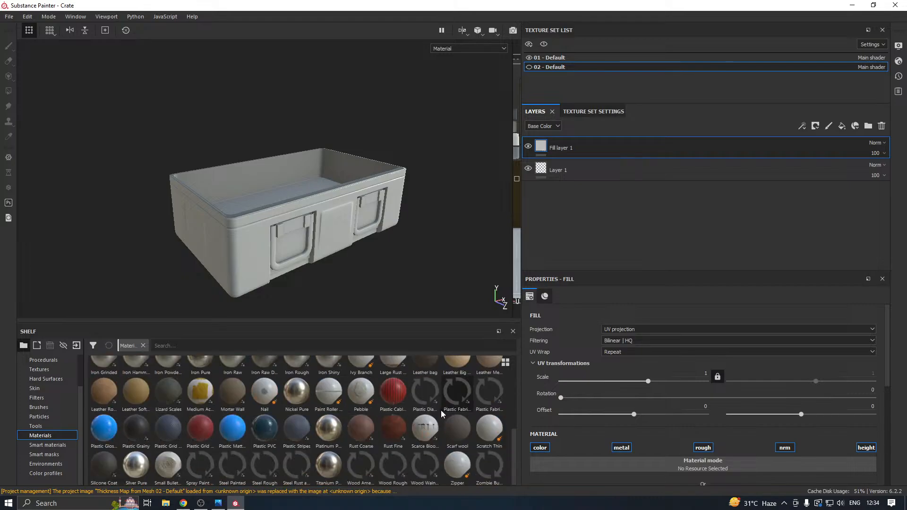
{"action": "left_click", "coordinate": [100, 438]}
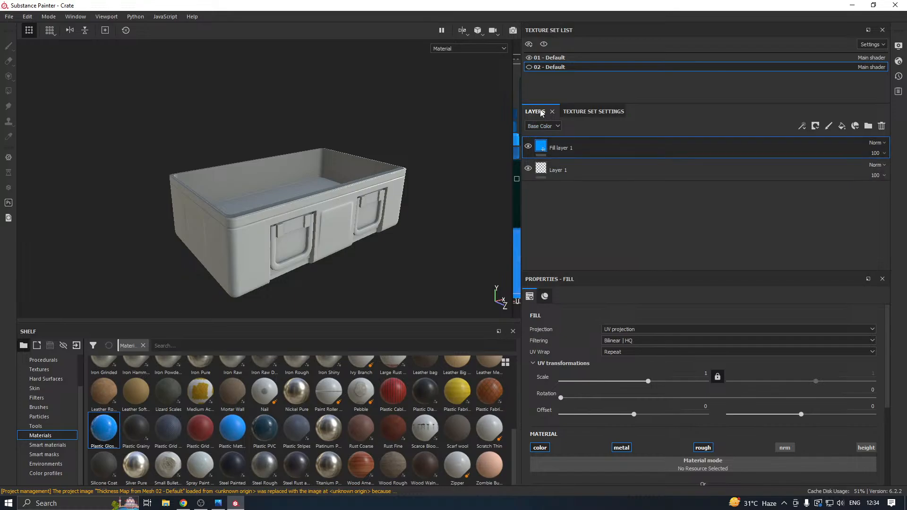
Add a fill layer with the same glossy blue plastic material to the 01 - Default texture set.
{"action": "left_click", "coordinate": [557, 58]}
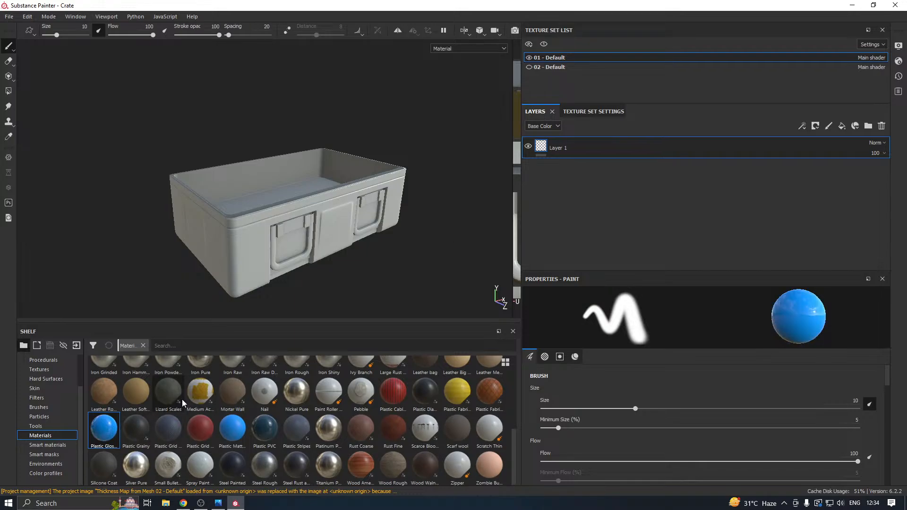
{"action": "left_click", "coordinate": [842, 126]}
{"action": "left_click", "coordinate": [103, 430]}
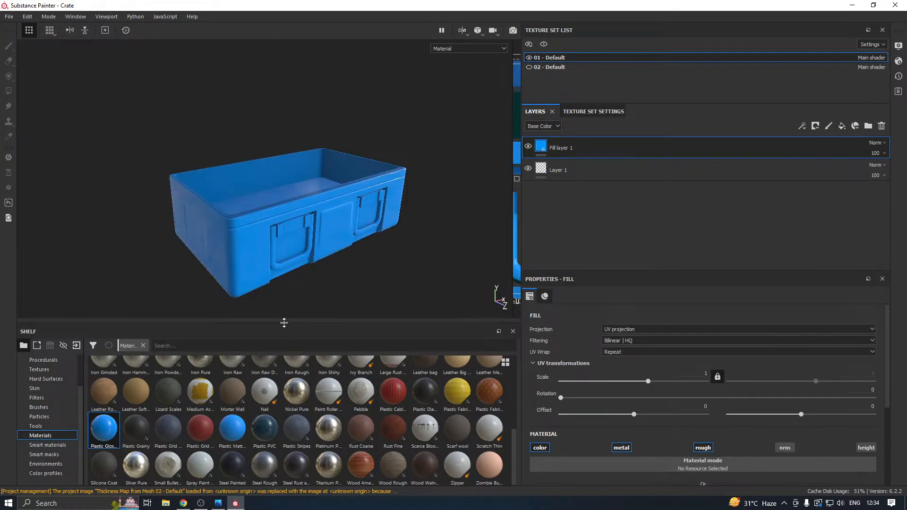
{"action": "left_click_drag", "start_coordinate": [284, 323], "coordinate": [282, 369]}
{"action": "middle_click_drag", "start_coordinate": [296, 286], "coordinate": [285, 260], "text": "alt"}
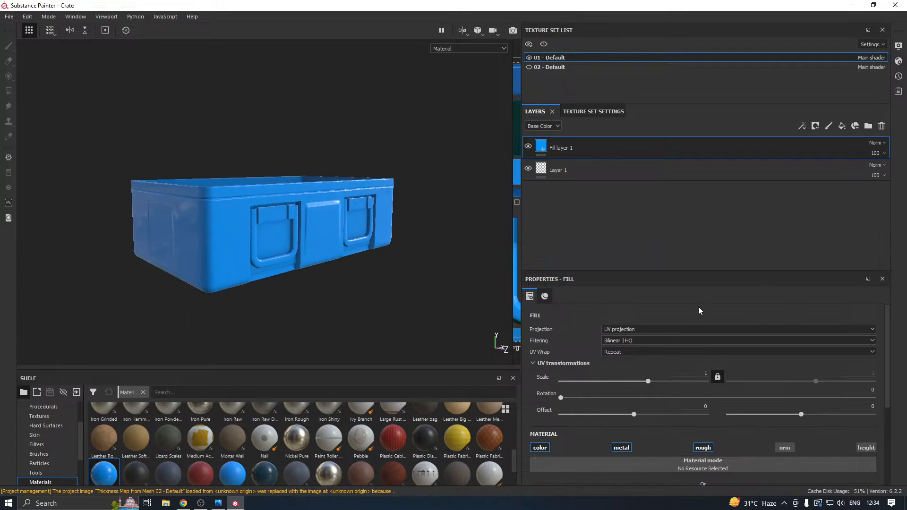
Change the body fill layer's base color to dark olive green and set its roughness to about 0.49.
{"action": "left_click_drag", "start_coordinate": [609, 273], "coordinate": [611, 191]}
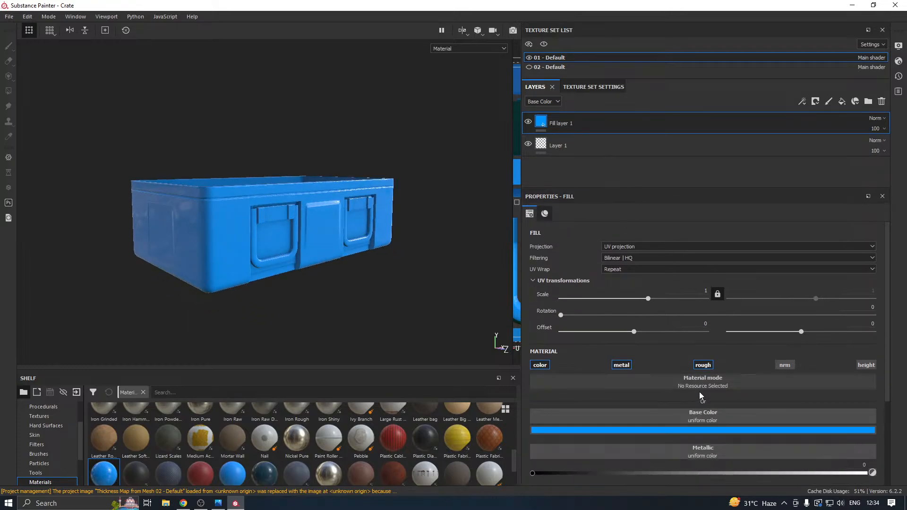
{"action": "scroll", "coordinate": [829, 391], "scroll_direction": "down", "scroll_amount": 3}
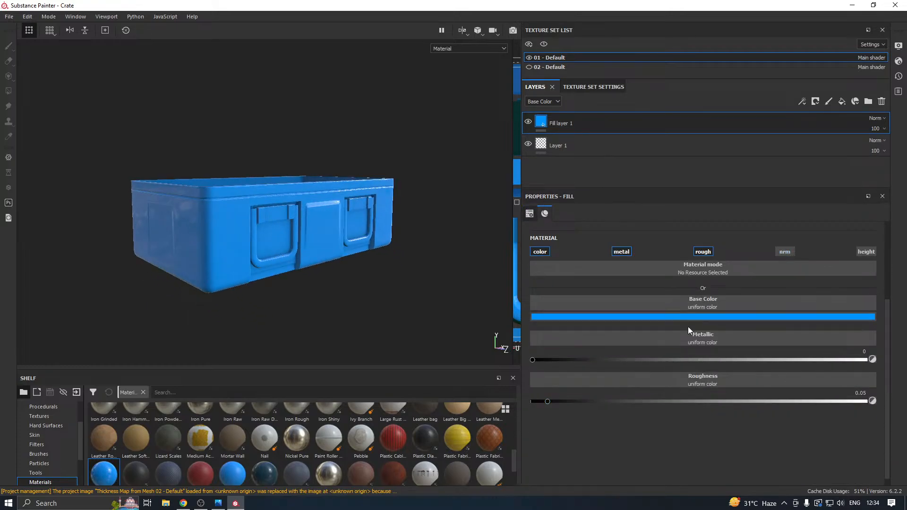
{"action": "left_click", "coordinate": [603, 316]}
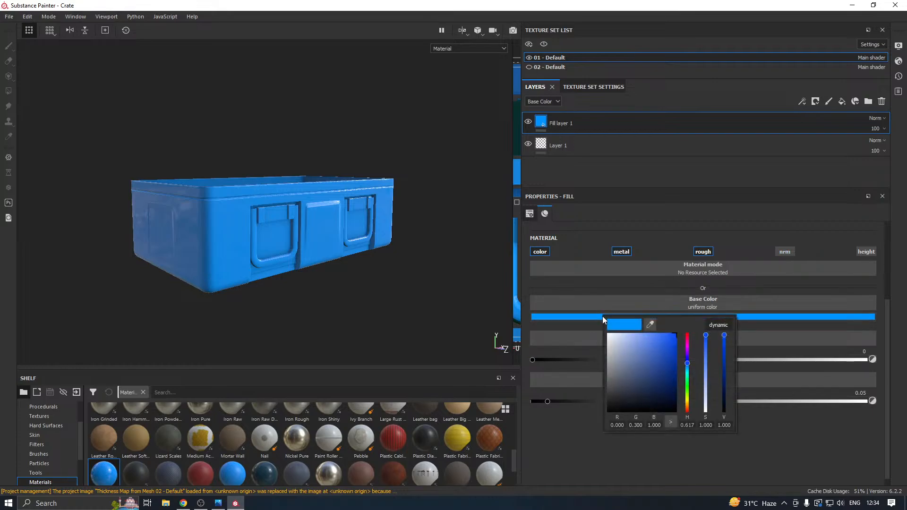
{"action": "mouse_move", "coordinate": [692, 409]}
{"action": "left_mouse_down"}
{"action": "mouse_move", "coordinate": [690, 392]}
{"action": "mouse_move", "coordinate": [632, 383]}
{"action": "mouse_move", "coordinate": [694, 401]}
{"action": "left_mouse_up"}
{"action": "left_click", "coordinate": [592, 465]}
{"action": "left_click_drag", "start_coordinate": [339, 233], "coordinate": [321, 269], "text": "alt"}
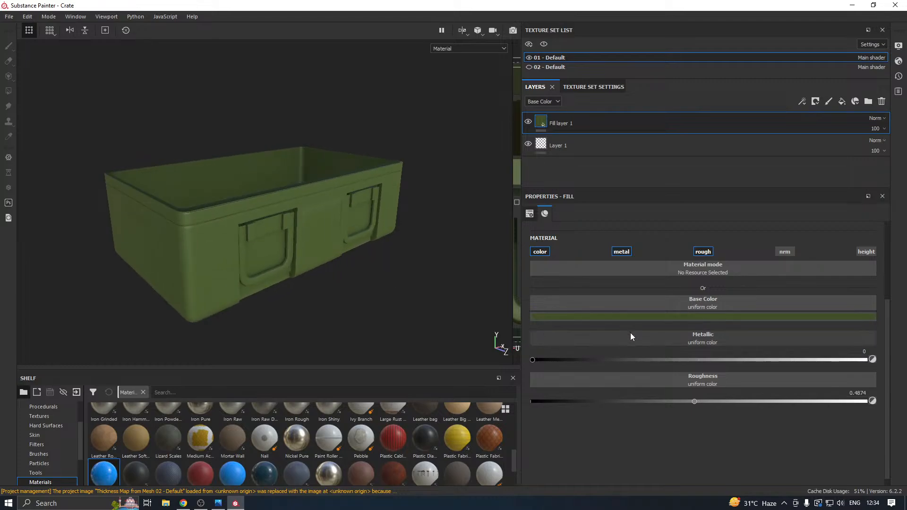
Try different metallic values on the green body fill and set the metallic to about 0.19.
{"action": "mouse_move", "coordinate": [245, 259]}
{"action": "left_mouse_down", "text": "alt"}
{"action": "mouse_move", "coordinate": [297, 284]}
{"action": "mouse_move", "coordinate": [226, 261]}
{"action": "mouse_move", "coordinate": [253, 261]}
{"action": "left_mouse_up", "text": "alt"}
{"action": "left_click_drag", "start_coordinate": [623, 360], "coordinate": [689, 359]}
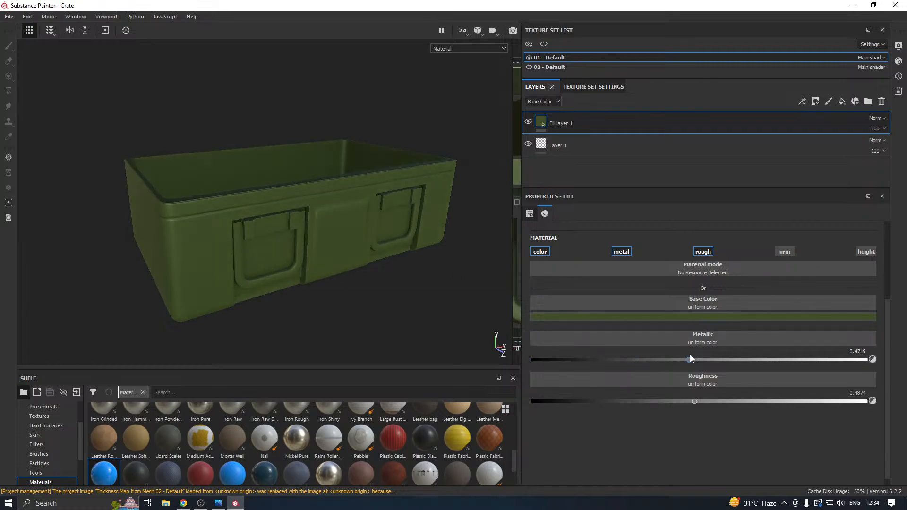
{"action": "left_click_drag", "start_coordinate": [605, 355], "coordinate": [530, 359]}
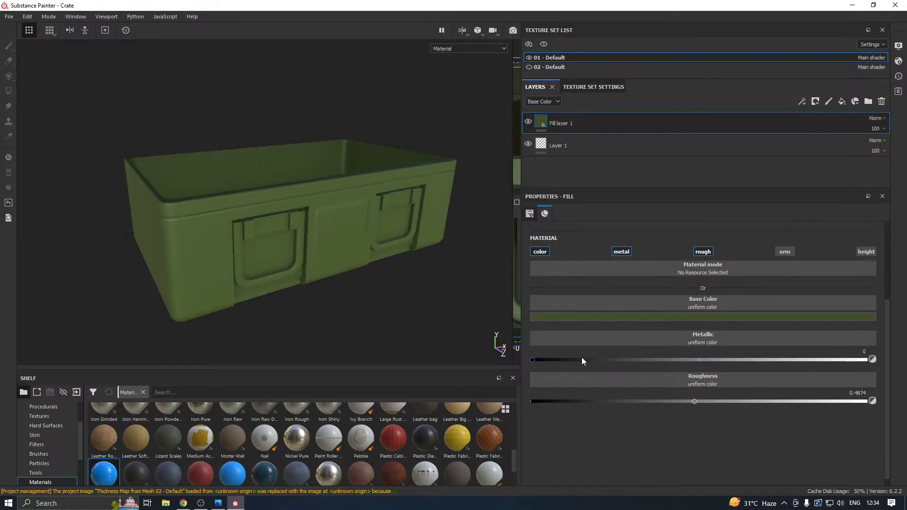
{"action": "left_click_drag", "start_coordinate": [390, 261], "coordinate": [384, 283], "text": "alt"}
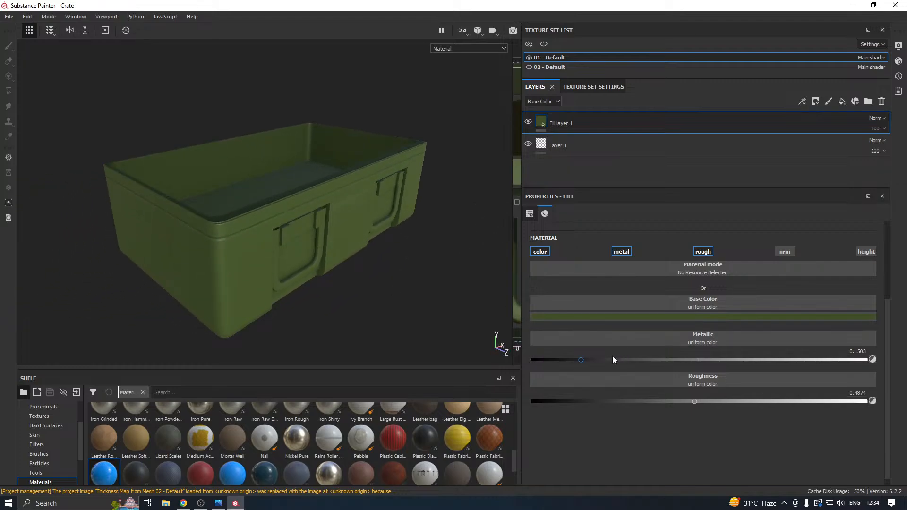
{"action": "left_click_drag", "start_coordinate": [597, 359], "coordinate": [594, 359]}
{"action": "left_click_drag", "start_coordinate": [333, 278], "coordinate": [282, 239], "text": "alt"}
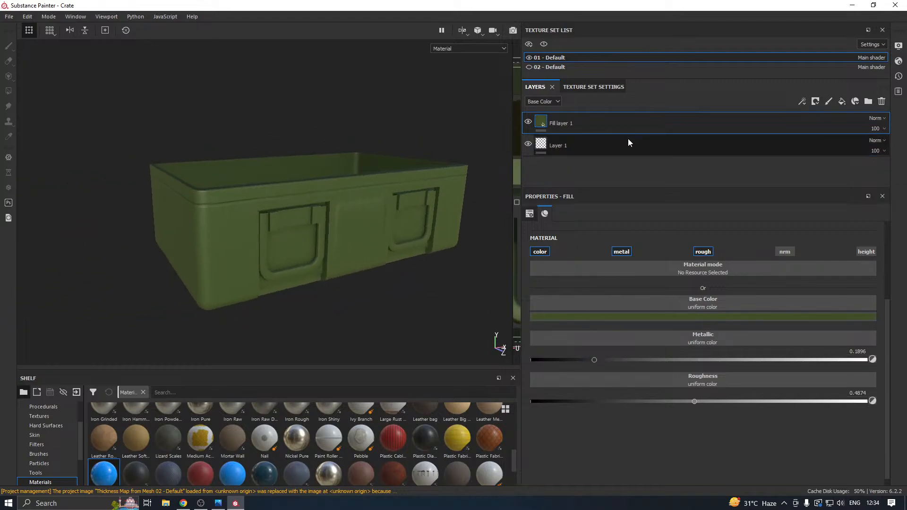
Group the green fill layer into a folder and add a black mask to the folder.
{"action": "right_click", "coordinate": [583, 125]}
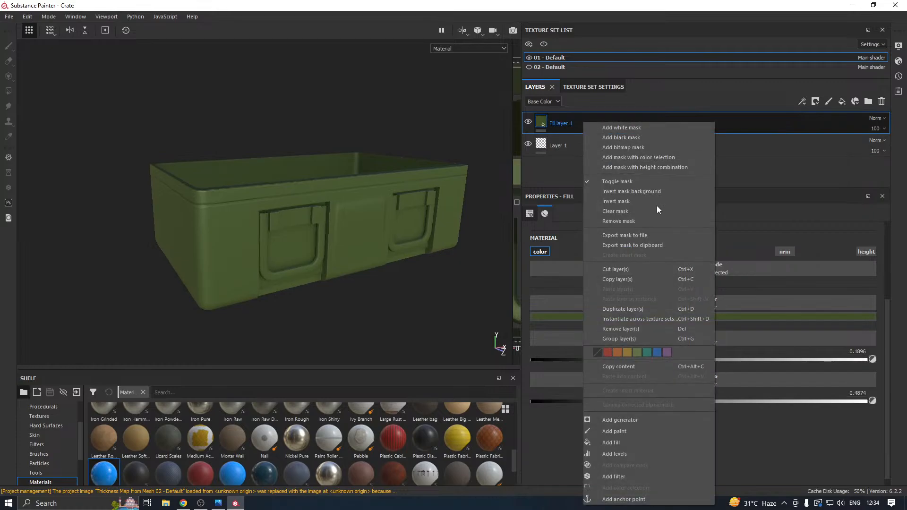
{"action": "left_click", "coordinate": [620, 338]}
{"action": "right_click", "coordinate": [589, 125]}
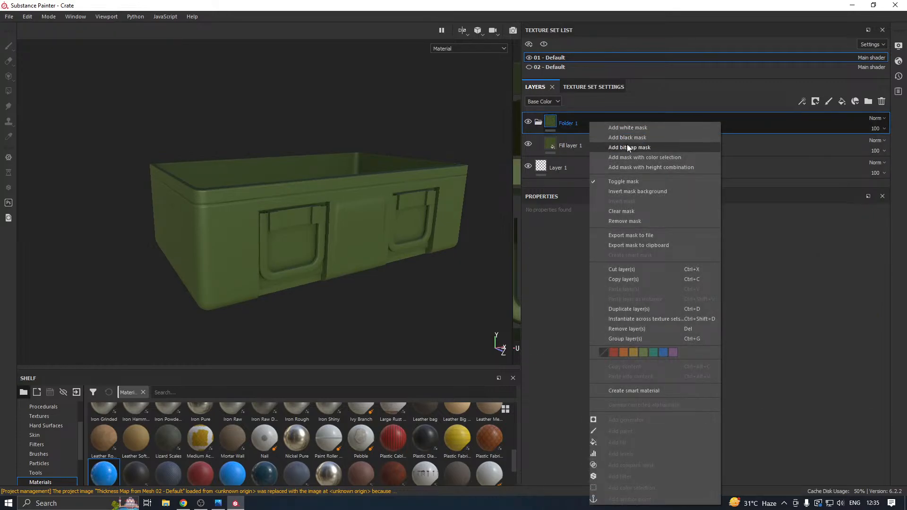
{"action": "left_click", "coordinate": [623, 137]}
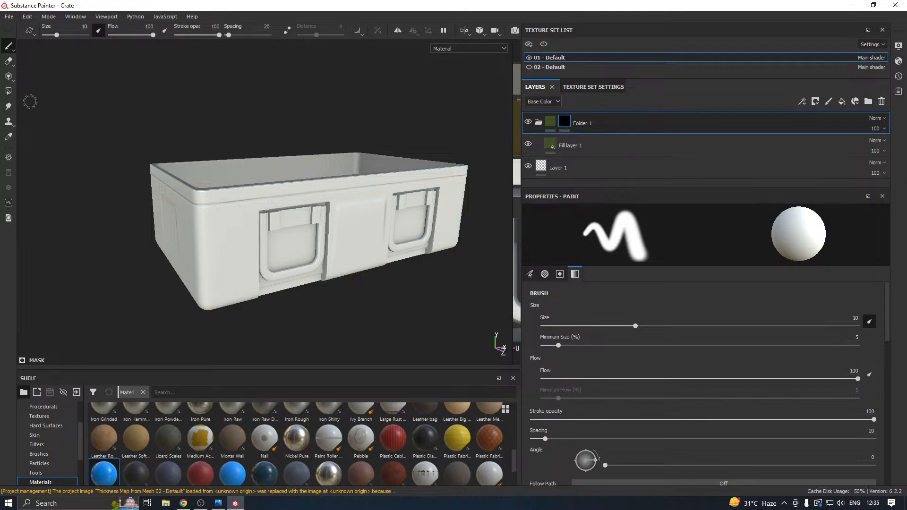
Reveal the green material on the crate body by mesh-filling it in the folder's black mask with Polygon Fill.
{"action": "left_click", "coordinate": [8, 90]}
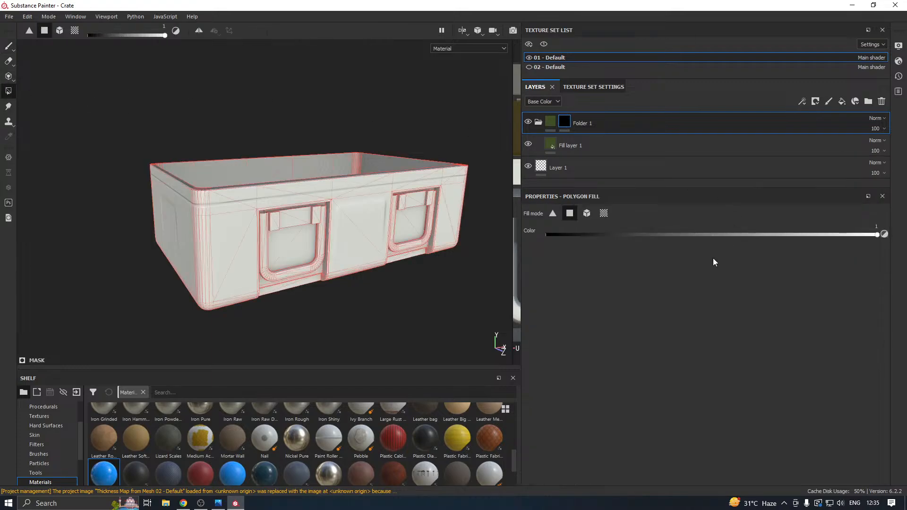
{"action": "left_click", "coordinate": [588, 214]}
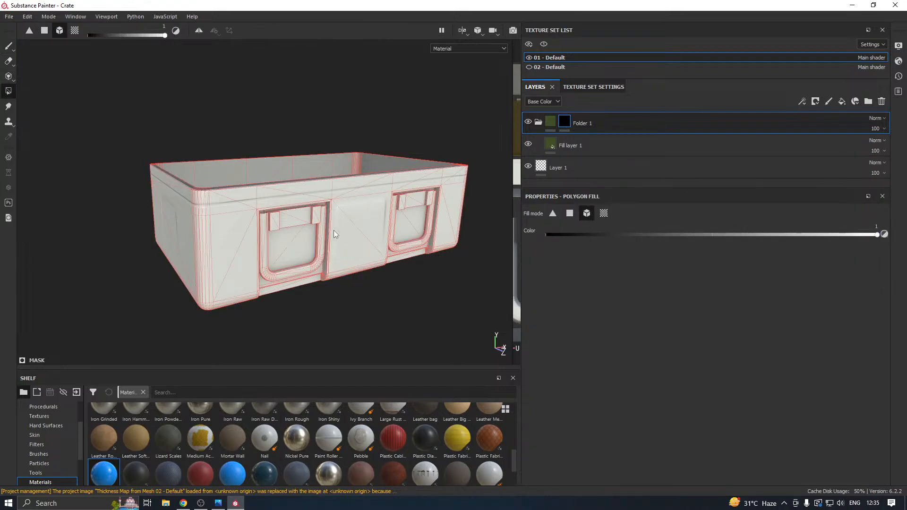
{"action": "left_click", "coordinate": [220, 251]}
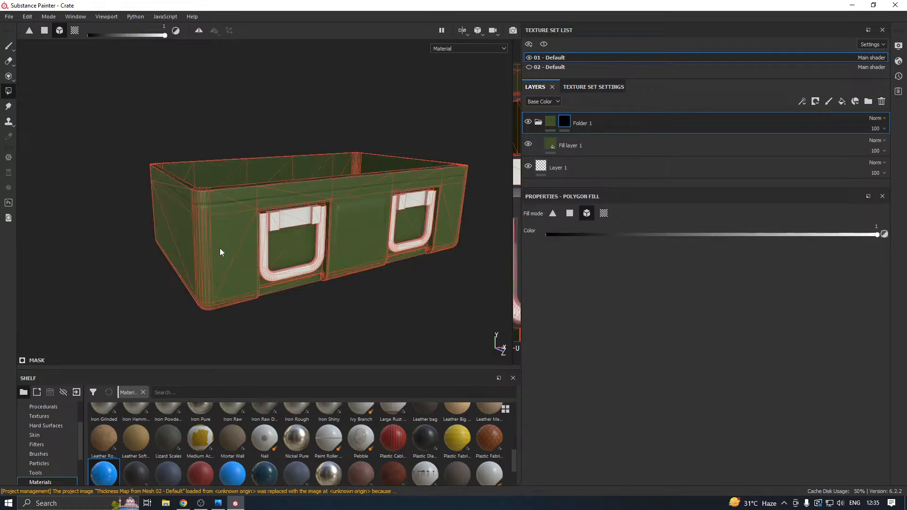
Duplicate the green folder, clear the copy's mask and restrict it to the crate's handles.
{"action": "right_click", "coordinate": [598, 121]}
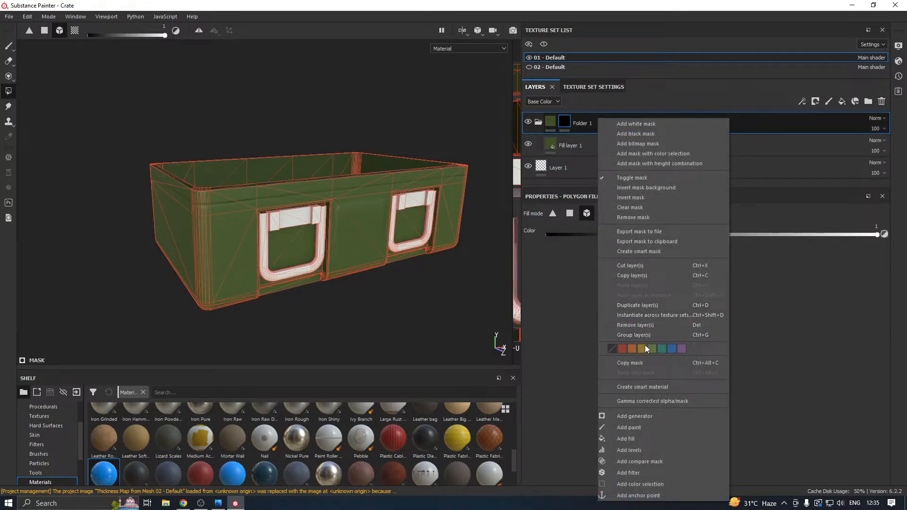
{"action": "left_click", "coordinate": [630, 306]}
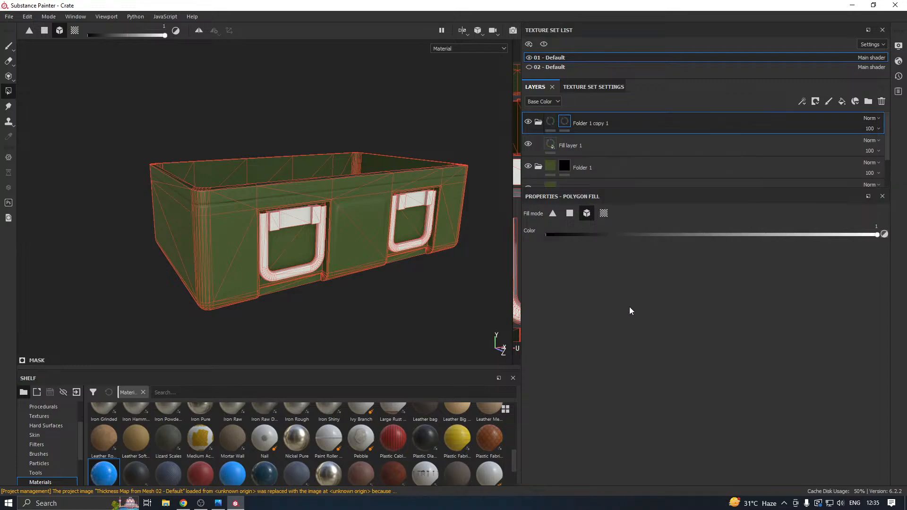
{"action": "right_click", "coordinate": [565, 120]}
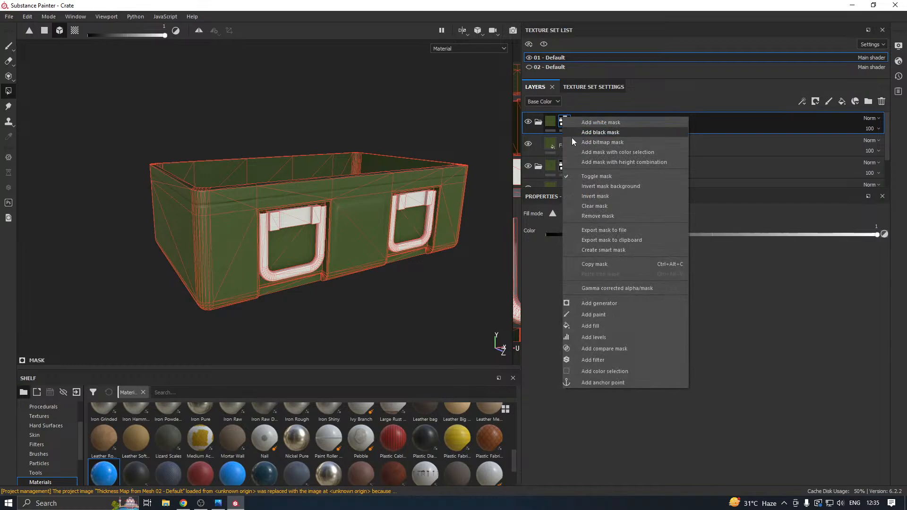
{"action": "left_click", "coordinate": [593, 206]}
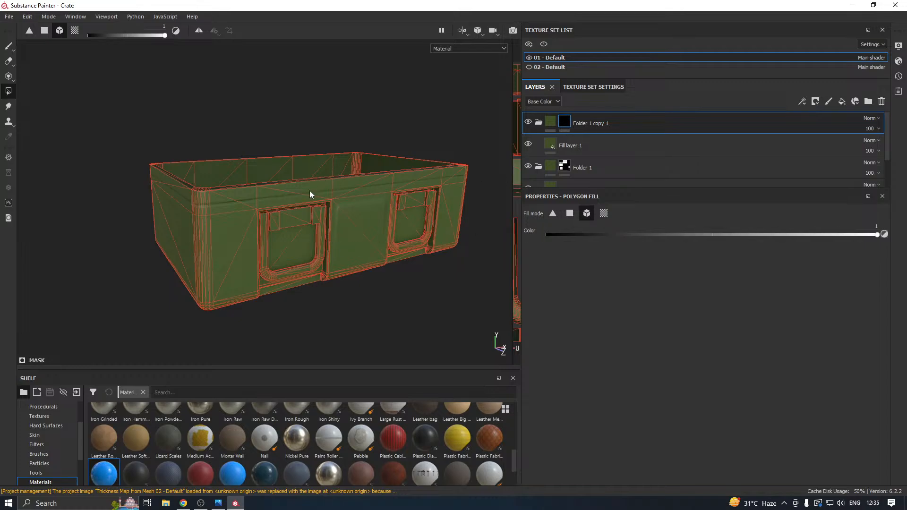
Set the base color of the handles' fill layer to a near-black grey with RGB values of 0.018.
{"action": "left_click", "coordinate": [550, 144]}
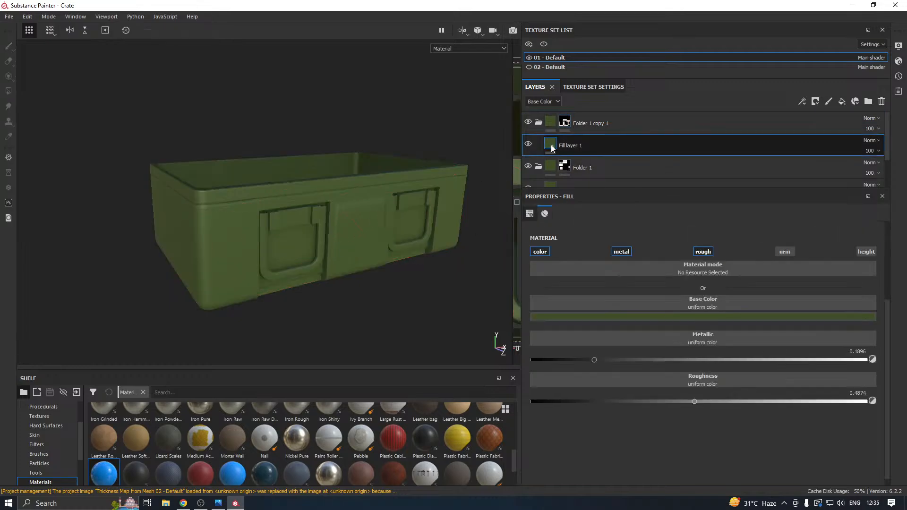
{"action": "left_click", "coordinate": [584, 319]}
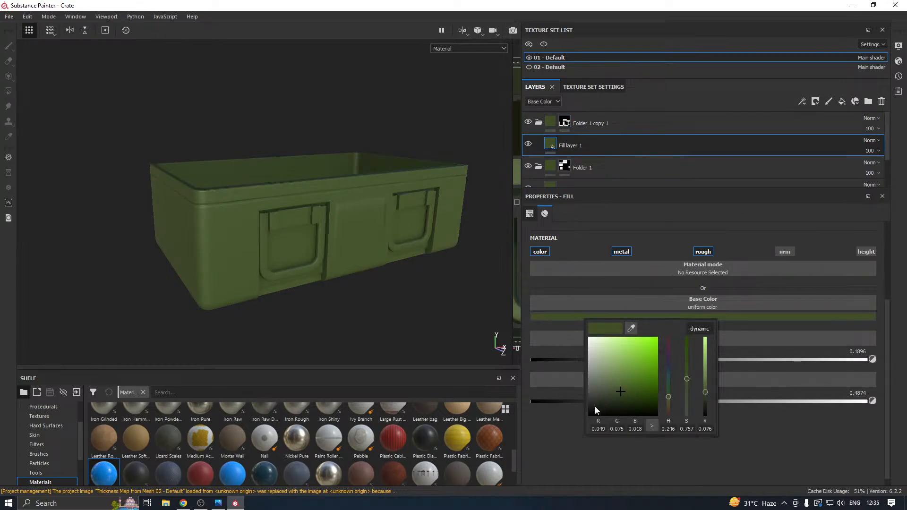
{"action": "left_click_drag", "start_coordinate": [595, 407], "coordinate": [588, 404]}
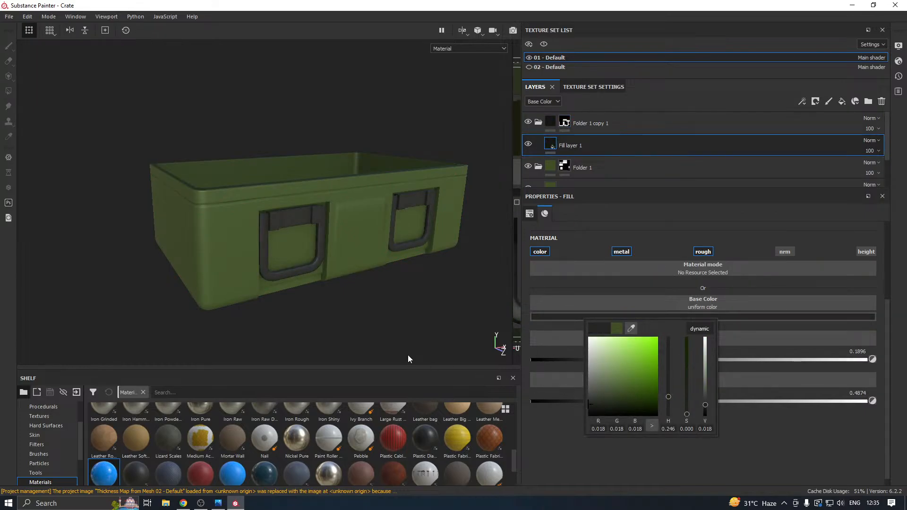
{"action": "left_click_drag", "start_coordinate": [397, 326], "coordinate": [382, 290], "text": "alt"}
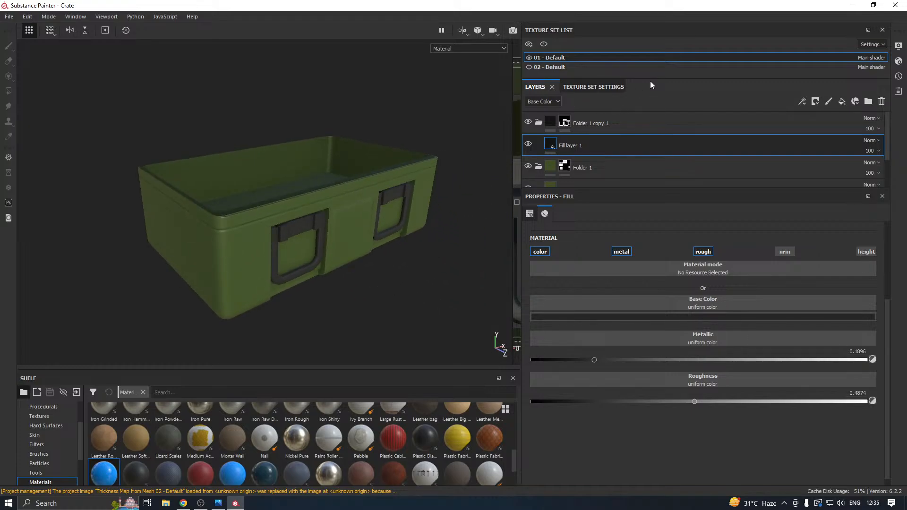
Enlarge the texture set list area and copy the green body folder, Folder 1, from the 01 - Default set.
{"action": "left_click_drag", "start_coordinate": [650, 79], "coordinate": [650, 105]}
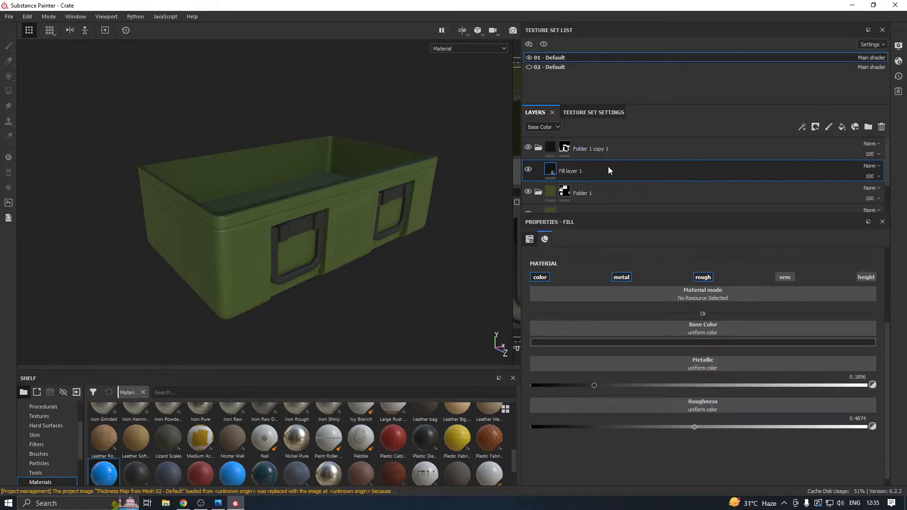
{"action": "left_click", "coordinate": [597, 185]}
{"action": "right_click", "coordinate": [597, 184]}
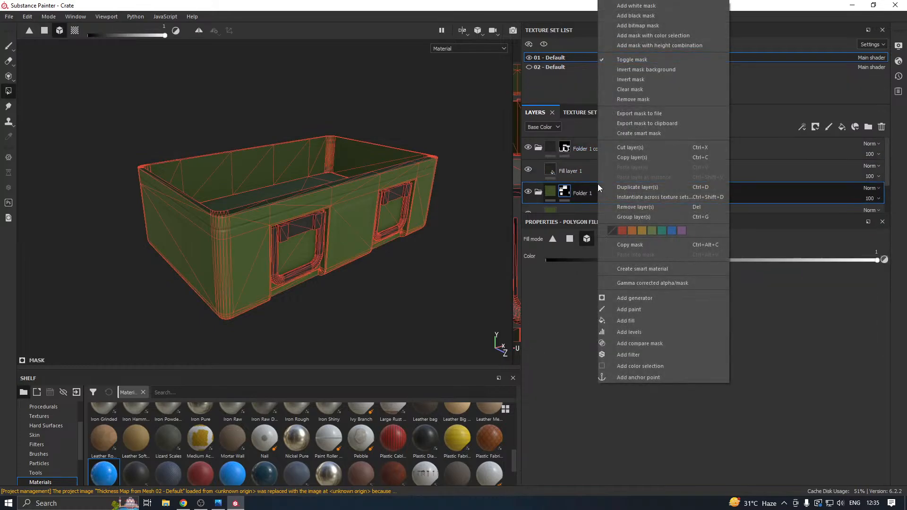
{"action": "left_click", "coordinate": [638, 157]}
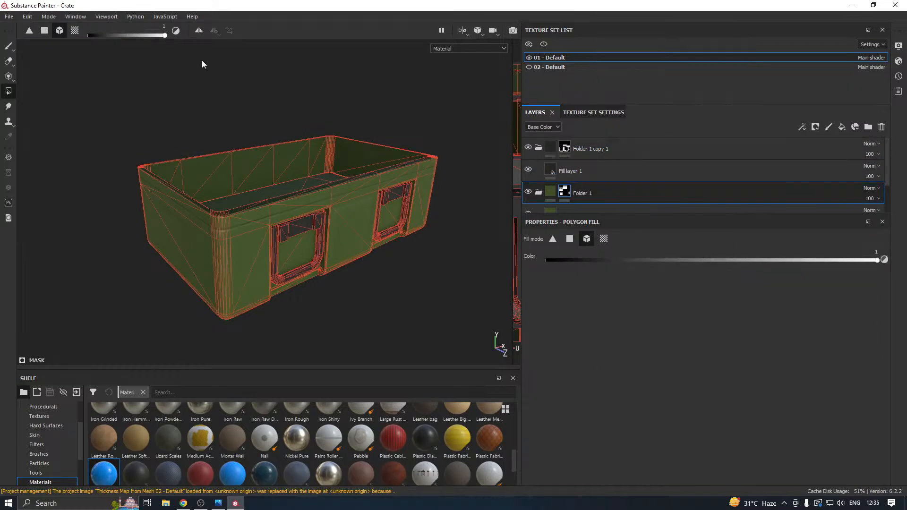
Show the 02 - Default texture set and replace its blue fill layer with the copied green folder.
{"action": "left_click", "coordinate": [9, 45]}
{"action": "left_click", "coordinate": [528, 67]}
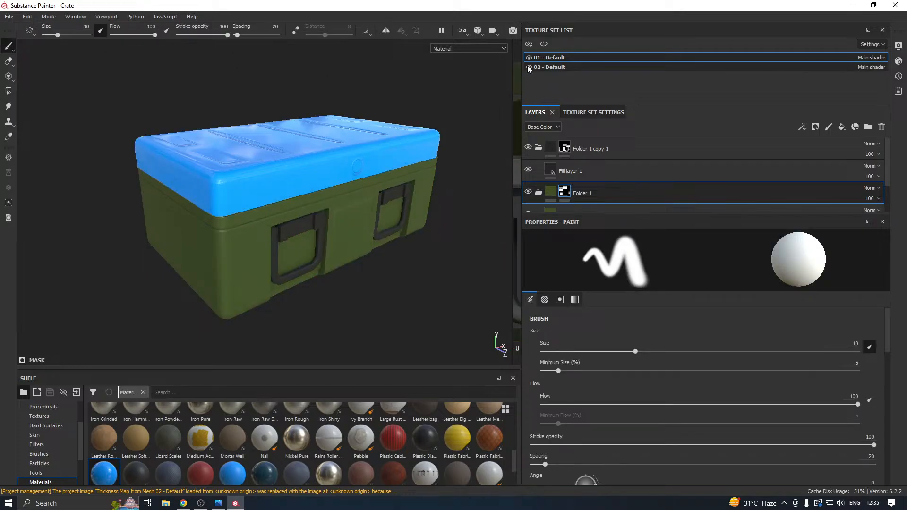
{"action": "left_click", "coordinate": [580, 69]}
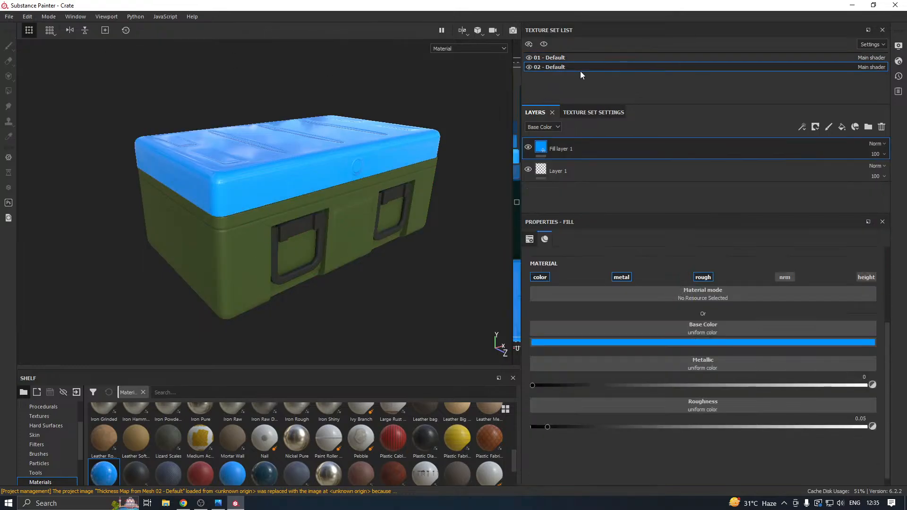
{"action": "key", "text": "Delete"}
{"action": "right_click", "coordinate": [591, 146]}
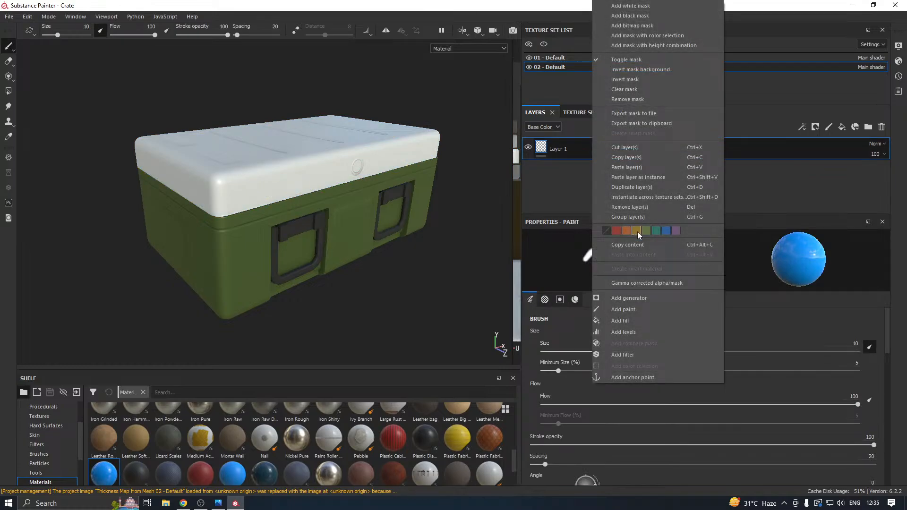
{"action": "left_click", "coordinate": [626, 167]}
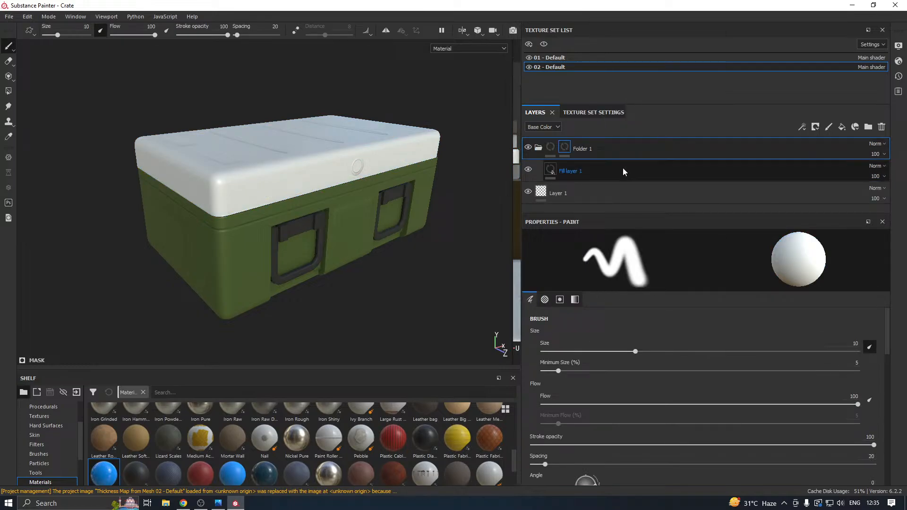
Remove the mask from the pasted green folder so its material covers the entire lid.
{"action": "right_click", "coordinate": [566, 148]}
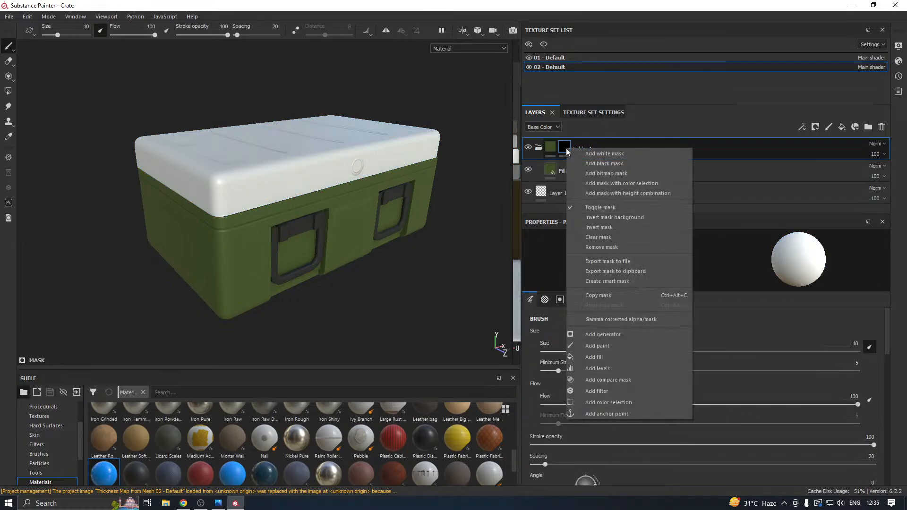
{"action": "left_click", "coordinate": [601, 236]}
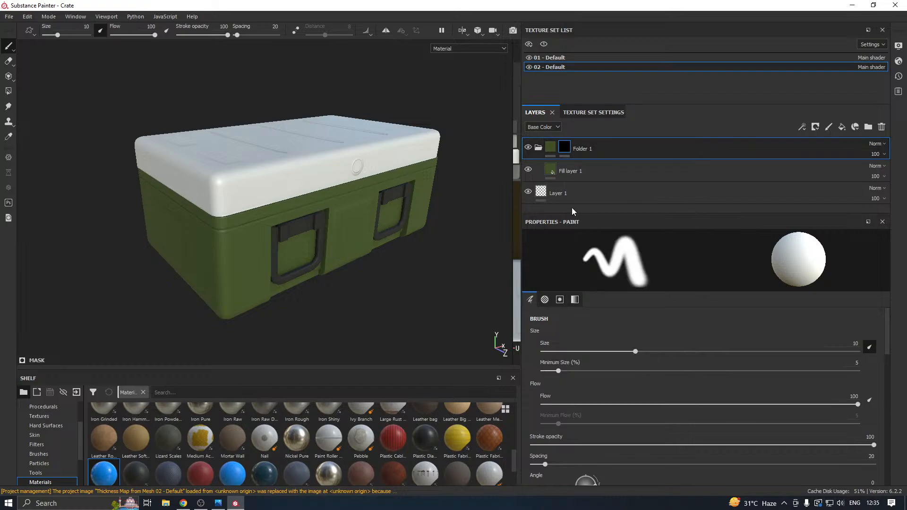
{"action": "left_click", "coordinate": [9, 94]}
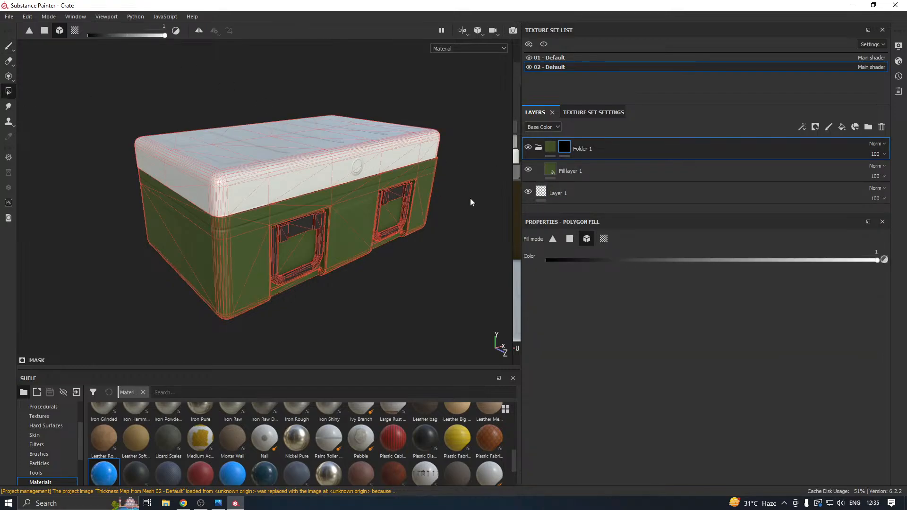
{"action": "right_click", "coordinate": [566, 148]}
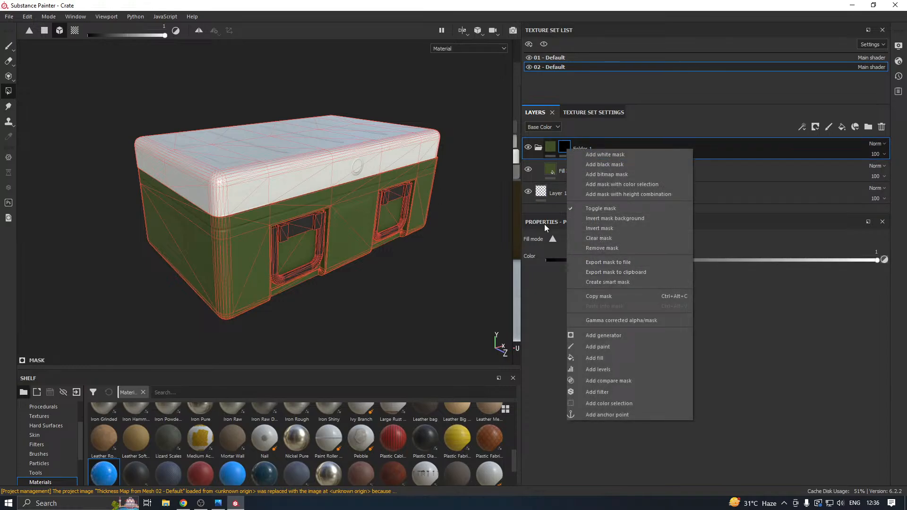
{"action": "left_click", "coordinate": [609, 248]}
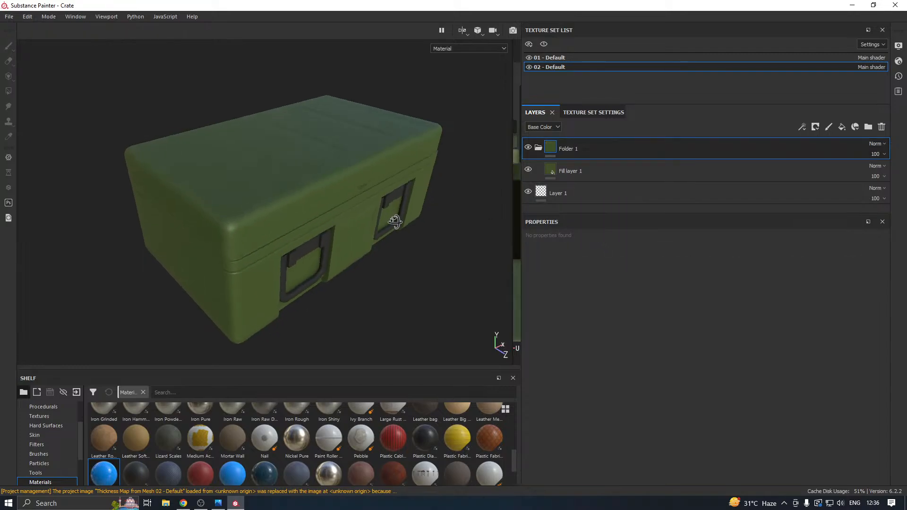
Try a muted grey-green base color (RGB 0.044, 0.056, 0.029) on the lid's fill layer.
{"action": "left_click", "coordinate": [574, 171]}
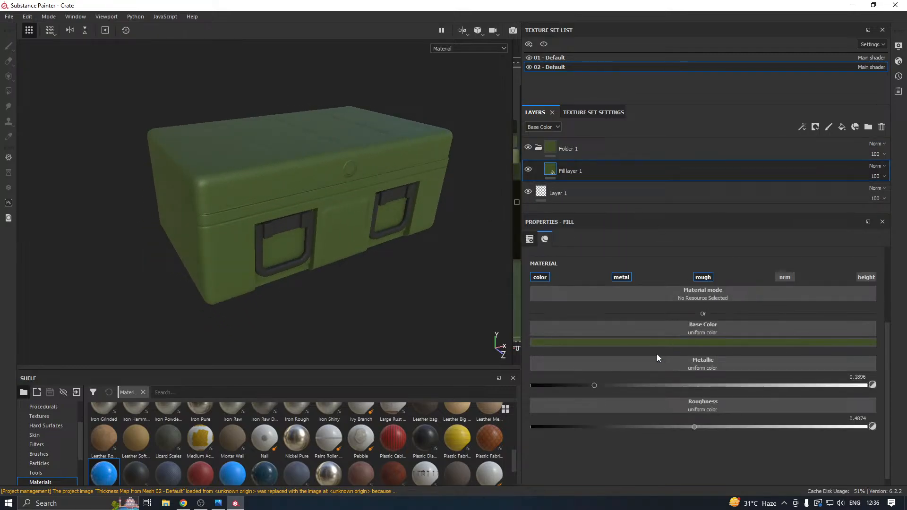
{"action": "left_click", "coordinate": [606, 345]}
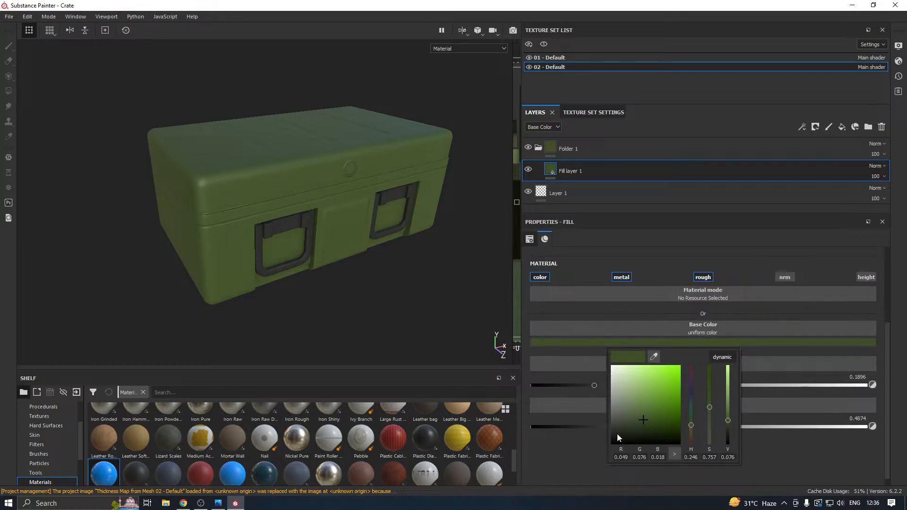
{"action": "left_click_drag", "start_coordinate": [617, 433], "coordinate": [630, 421]}
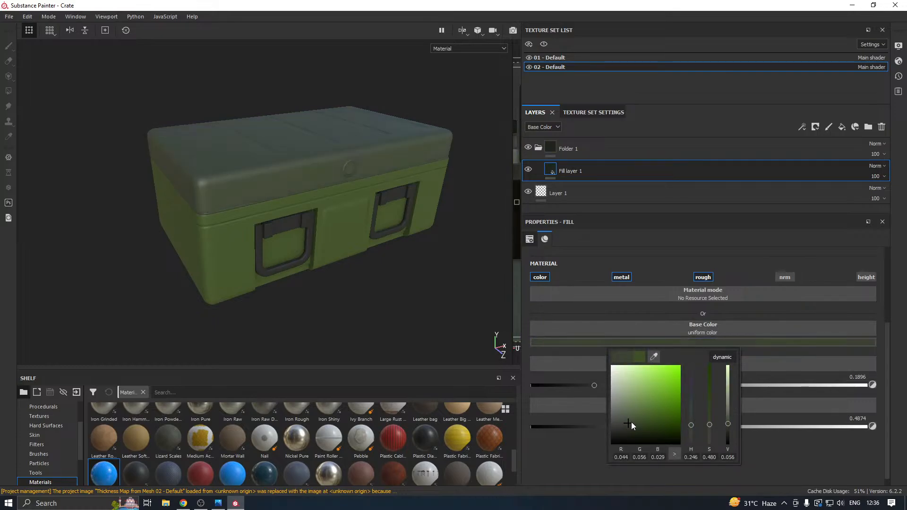
{"action": "left_click", "coordinate": [774, 451]}
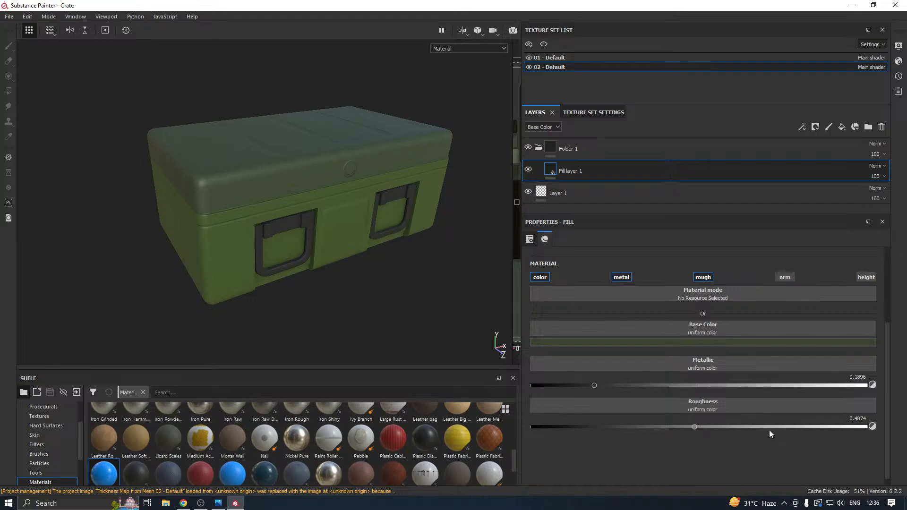
{"action": "left_click_drag", "start_coordinate": [340, 249], "coordinate": [385, 241], "text": "alt"}
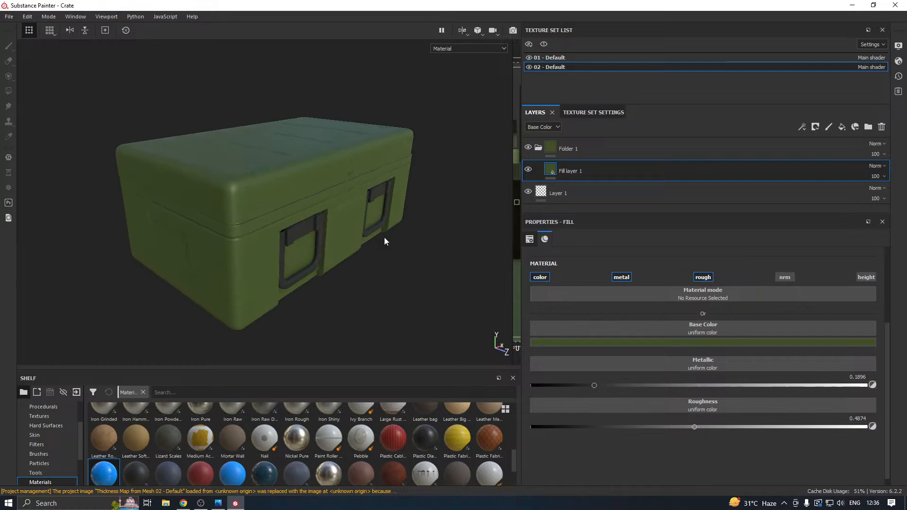
Save the project and view the crate from another angle.
{"action": "left_click", "coordinate": [9, 17]}
{"action": "left_click", "coordinate": [42, 112]}
{"action": "left_click_drag", "start_coordinate": [267, 164], "coordinate": [311, 166], "text": "alt"}
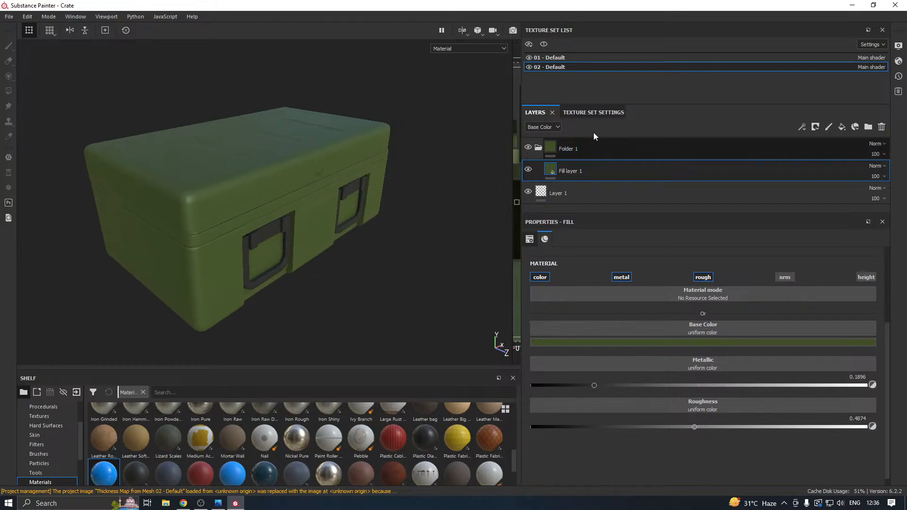
Toggle the visibility of the 01 - Default texture set to check the crate body against the lid.
{"action": "left_click", "coordinate": [529, 58]}
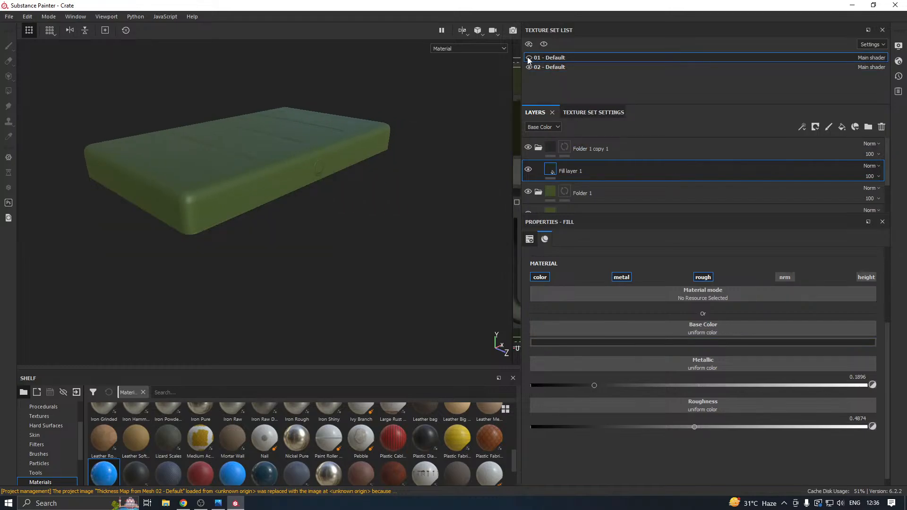
{"action": "left_click", "coordinate": [528, 58]}
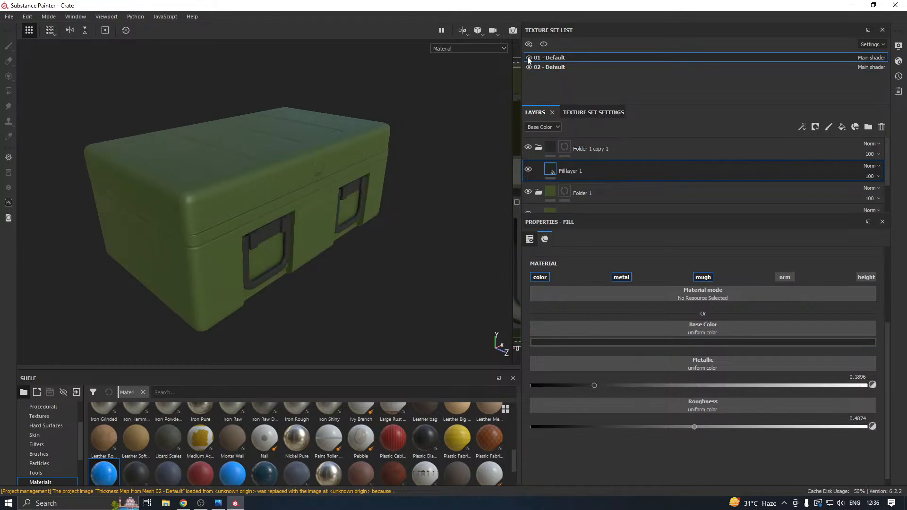
{"action": "left_click", "coordinate": [529, 58]}
{"action": "left_click", "coordinate": [528, 58]}
Add a new fill layer above the folders in the 01 - Default set and give it a black mask for Polygon Fill.
{"action": "left_click_drag", "start_coordinate": [599, 215], "coordinate": [600, 304]}
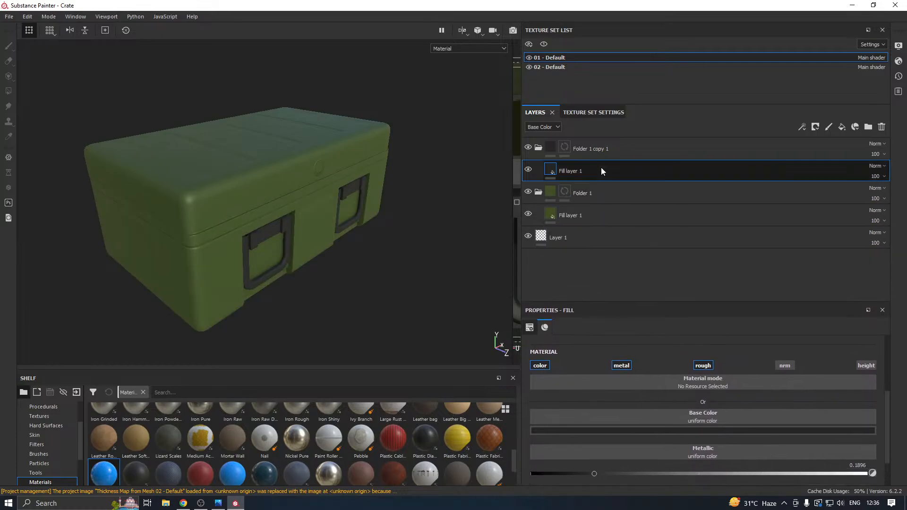
{"action": "left_click", "coordinate": [602, 142]}
{"action": "left_click", "coordinate": [842, 127]}
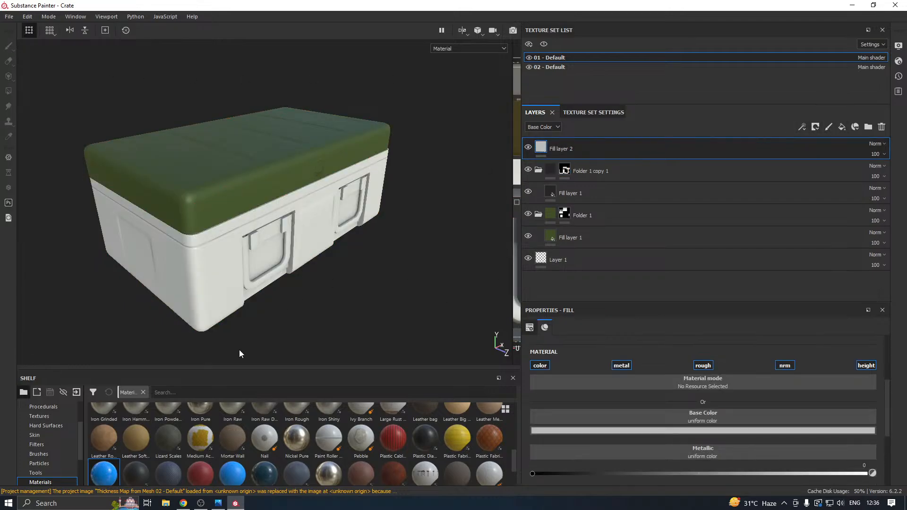
{"action": "right_click", "coordinate": [647, 150]}
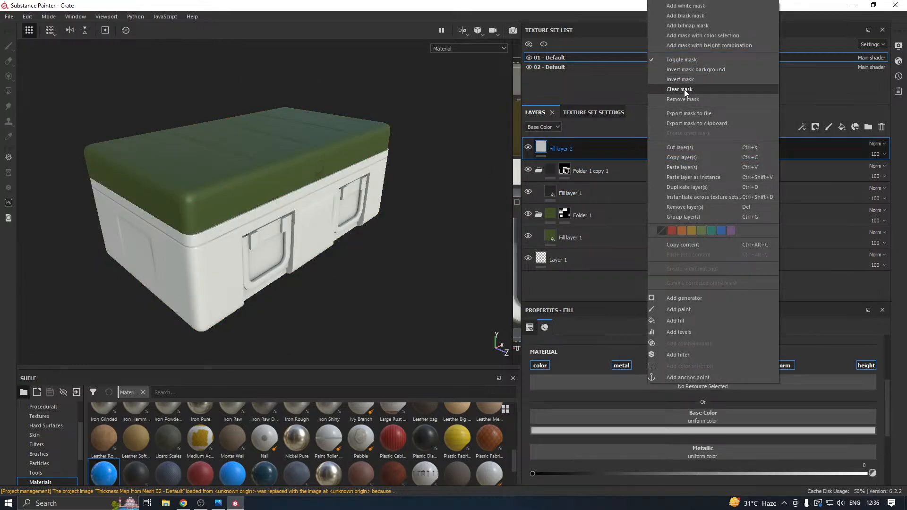
{"action": "left_click", "coordinate": [690, 16]}
{"action": "key", "text": "4"}
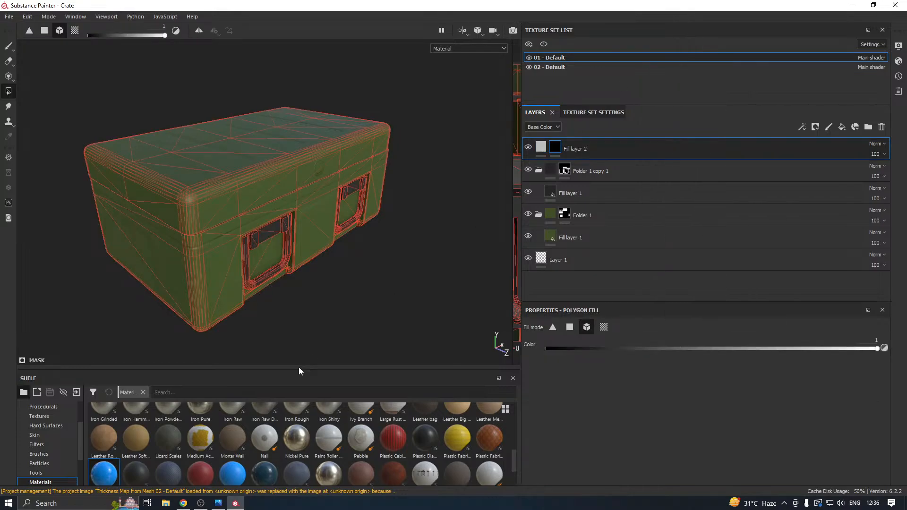
Try the Edge Damages smart mask on Fill layer 2, then clear the layer's mask.
{"action": "left_click_drag", "start_coordinate": [299, 367], "coordinate": [282, 334]}
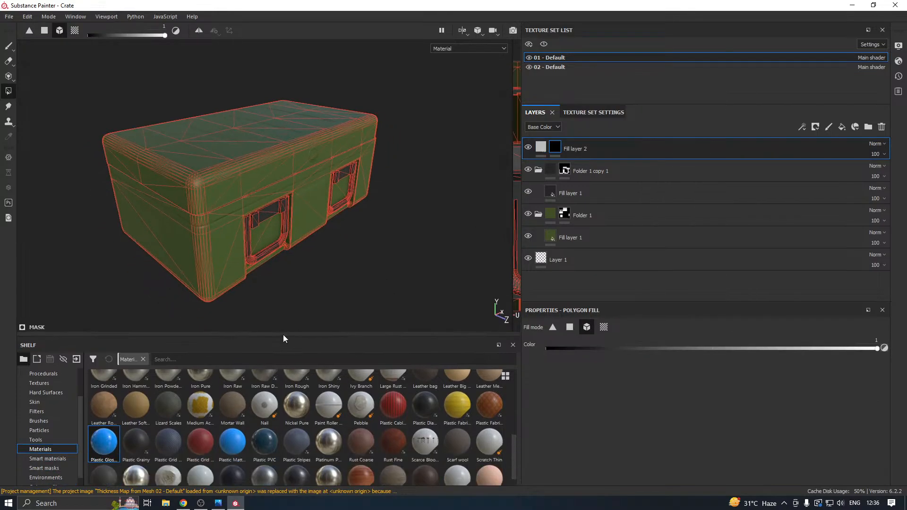
{"action": "left_click", "coordinate": [9, 47]}
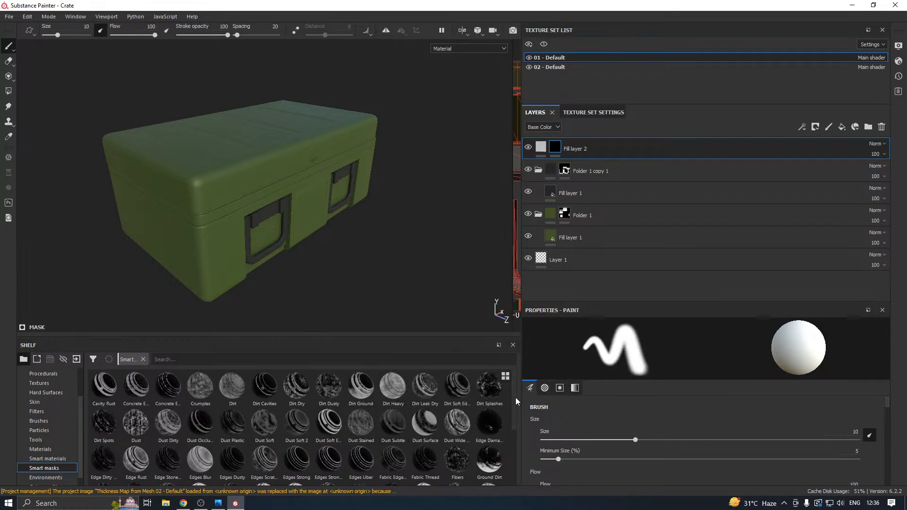
{"action": "scroll", "coordinate": [514, 401], "scroll_direction": "down", "scroll_amount": 1}
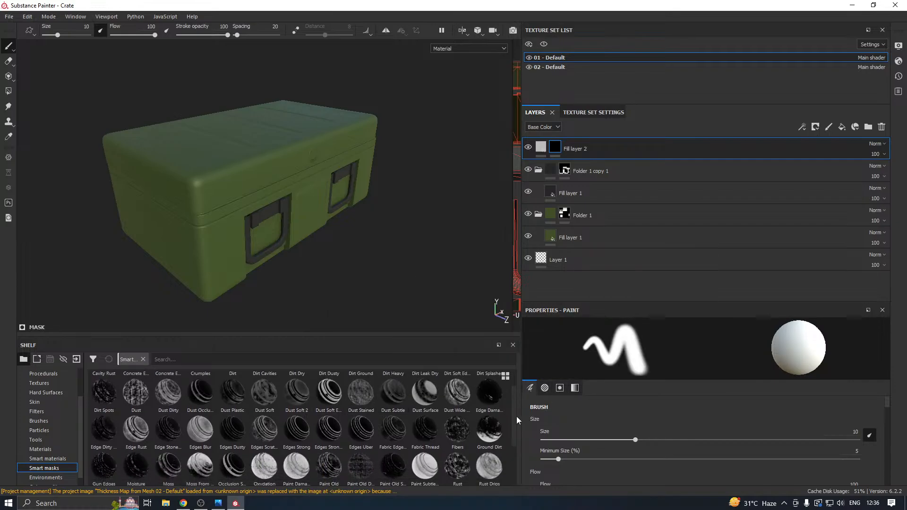
{"action": "left_click_drag", "start_coordinate": [489, 393], "coordinate": [583, 148]}
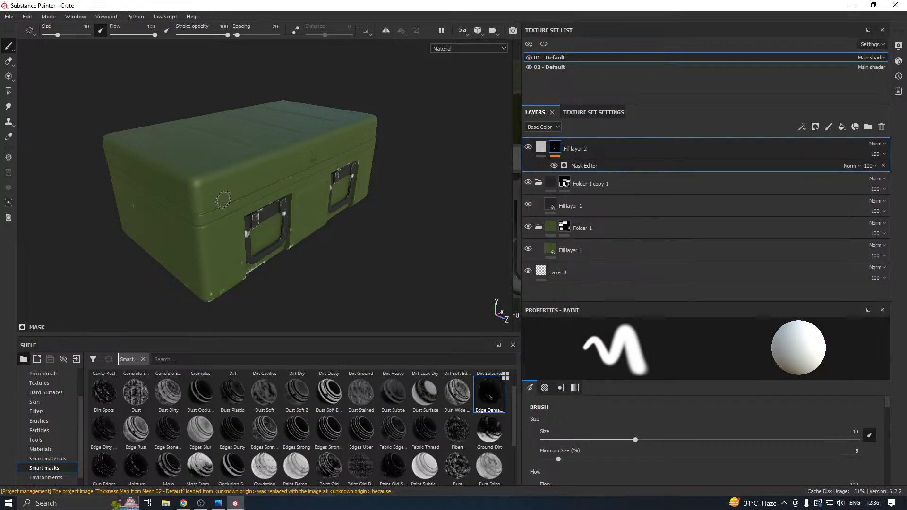
{"action": "left_click_drag", "start_coordinate": [223, 200], "coordinate": [359, 194], "text": "alt"}
{"action": "right_click", "coordinate": [613, 150]}
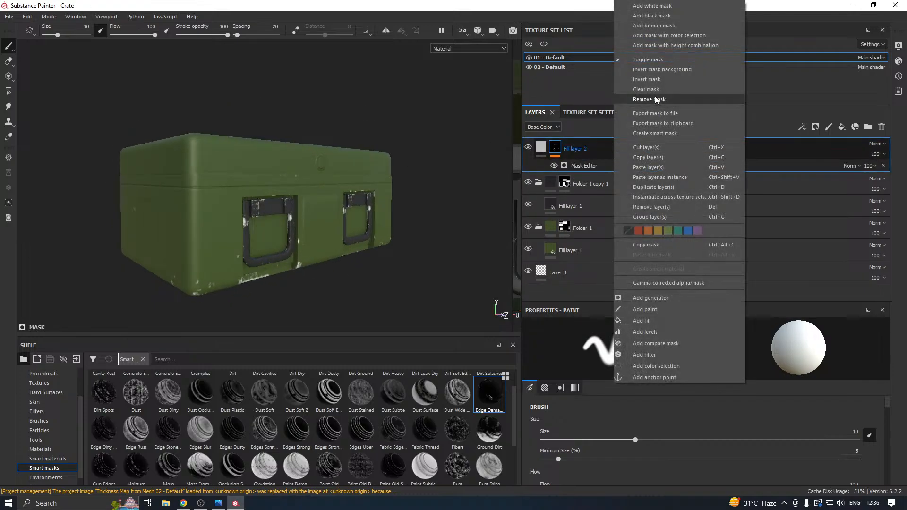
{"action": "left_click", "coordinate": [655, 100]}
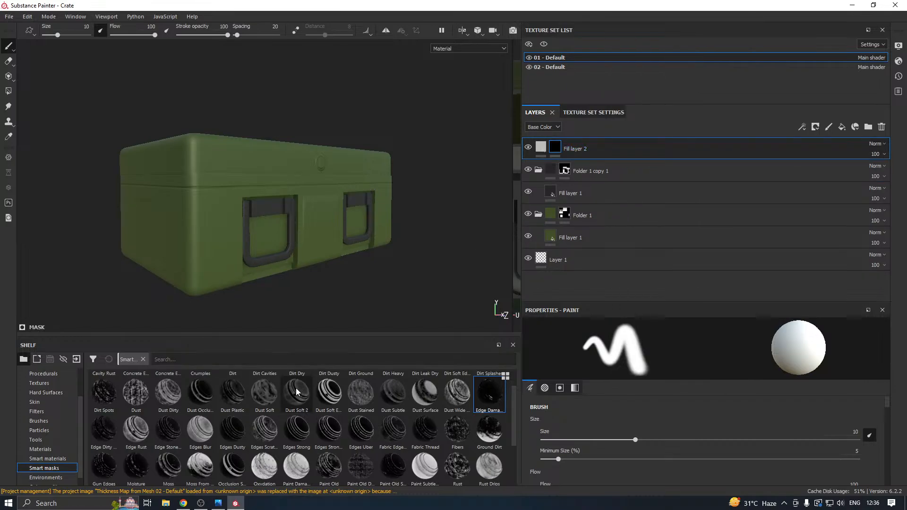
Apply the Dust Occlusion smart mask to Fill layer 2 and check it around the crate's handles.
{"action": "left_click_drag", "start_coordinate": [201, 392], "coordinate": [601, 150]}
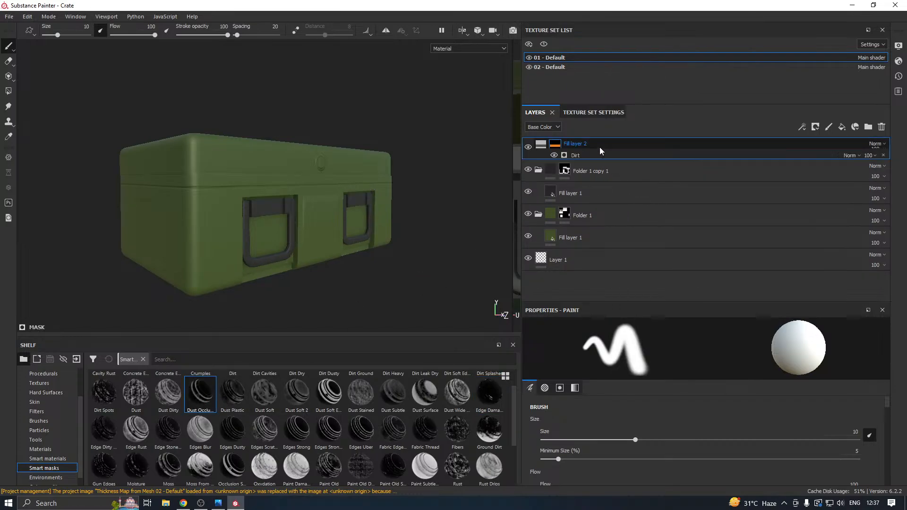
{"action": "left_click_drag", "start_coordinate": [363, 152], "coordinate": [366, 195], "text": "alt"}
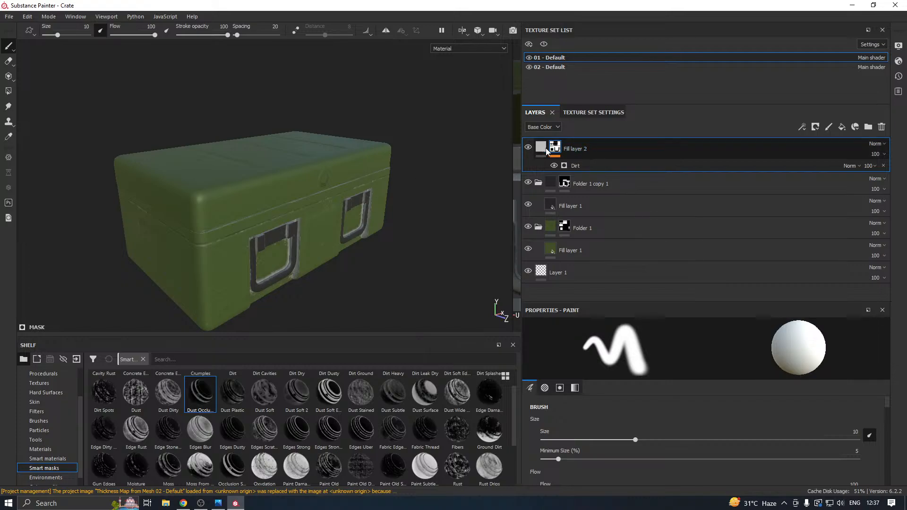
{"action": "scroll", "coordinate": [266, 221], "scroll_direction": "up", "scroll_amount": 2}
{"action": "left_click_drag", "start_coordinate": [292, 232], "coordinate": [266, 208], "text": "alt"}
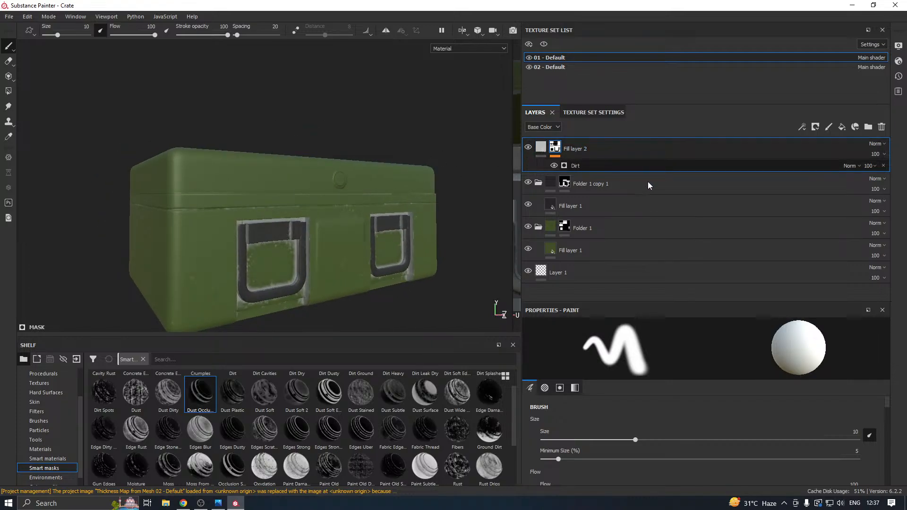
Set the Dirt Level of Fill layer 2's Dirt generator to 0.39.
{"action": "left_click", "coordinate": [647, 166]}
{"action": "left_click", "coordinate": [723, 415]}
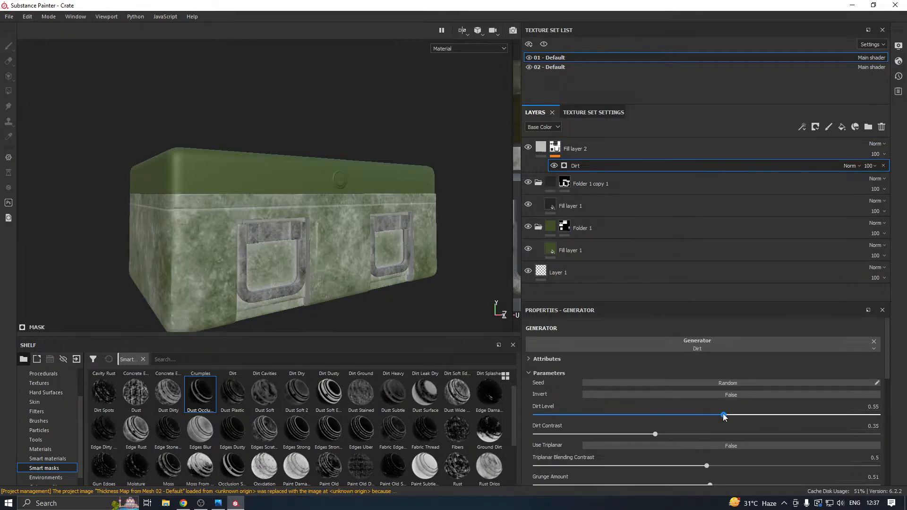
{"action": "left_click_drag", "start_coordinate": [724, 416], "coordinate": [669, 416]}
{"action": "left_click_drag", "start_coordinate": [361, 257], "coordinate": [379, 272], "text": "alt"}
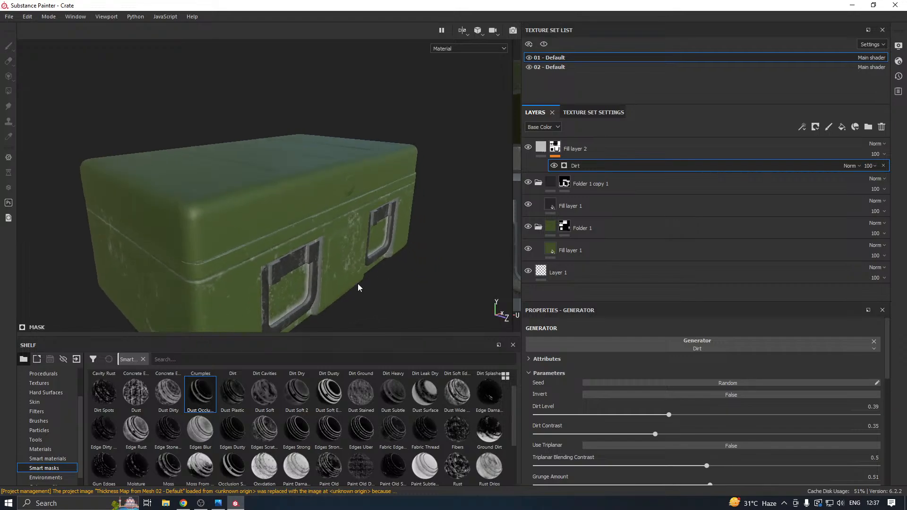
{"action": "middle_click_drag", "start_coordinate": [359, 286], "coordinate": [378, 264], "text": "alt"}
Set Fill layer 2's roughness to 0.4691 and its base color to a grey-beige (RGB 0.258, 0.247, 0.195).
{"action": "left_click", "coordinate": [541, 147]}
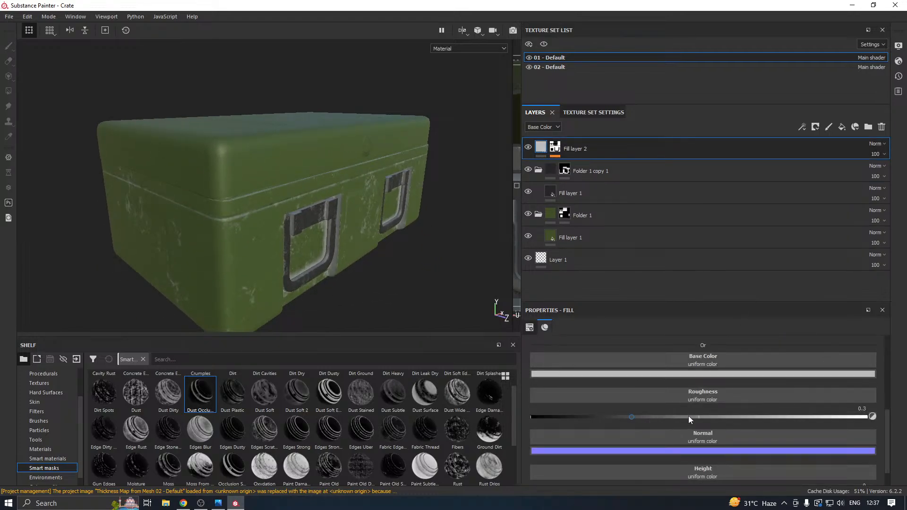
{"action": "left_click", "coordinate": [688, 416]}
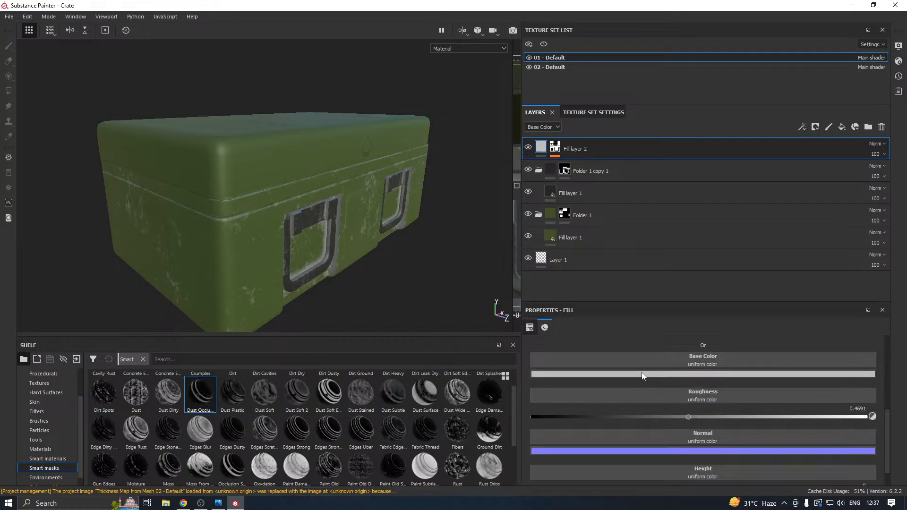
{"action": "left_click", "coordinate": [642, 376]}
{"action": "left_click", "coordinate": [648, 451]}
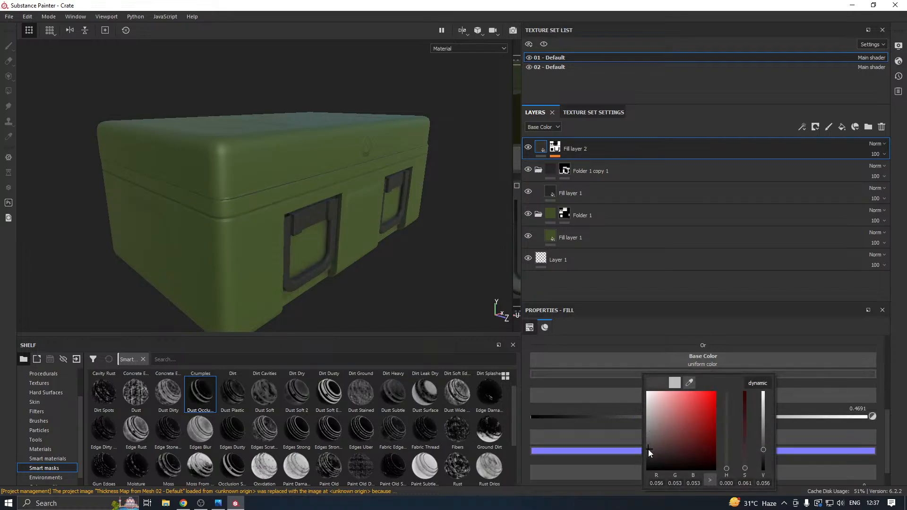
{"action": "left_click_drag", "start_coordinate": [648, 451], "coordinate": [650, 443]}
{"action": "left_click_drag", "start_coordinate": [726, 467], "coordinate": [726, 460]}
{"action": "left_click_drag", "start_coordinate": [667, 446], "coordinate": [655, 428]}
{"action": "left_click_drag", "start_coordinate": [432, 278], "coordinate": [354, 243], "text": "alt"}
{"action": "scroll", "coordinate": [268, 245], "scroll_direction": "up", "scroll_amount": 3}
{"action": "left_click_drag", "start_coordinate": [269, 246], "coordinate": [322, 257], "text": "alt"}
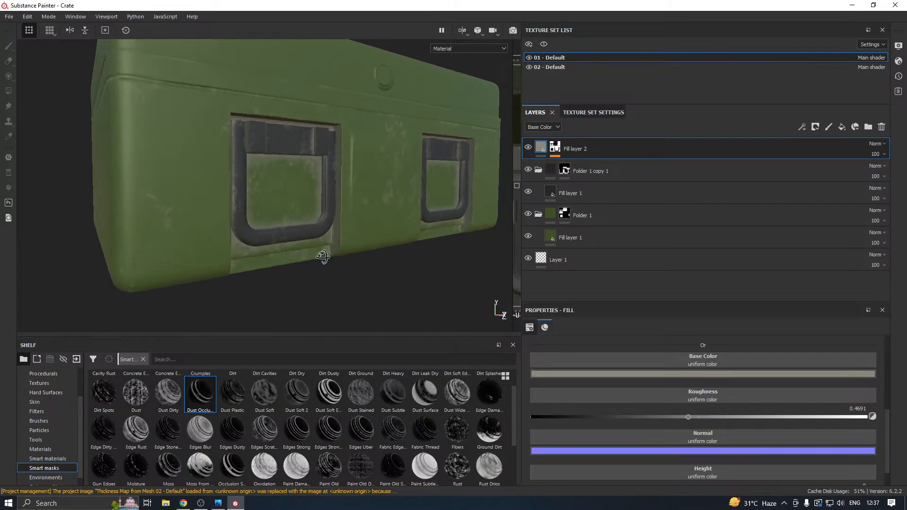
Shift Fill layer 2's base color to a more saturated yellowish tan (RGB 0.283, 0.258, 0.136).
{"action": "left_click", "coordinate": [599, 374]}
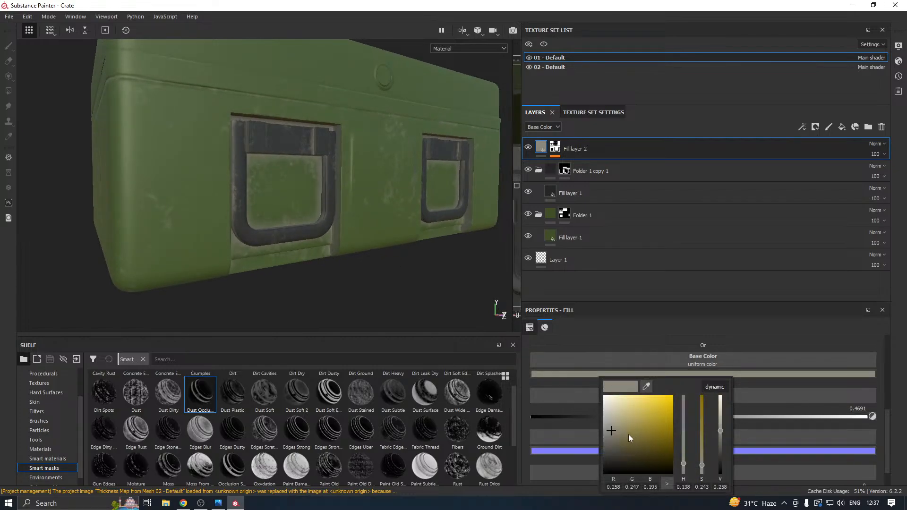
{"action": "left_click_drag", "start_coordinate": [628, 434], "coordinate": [623, 429]}
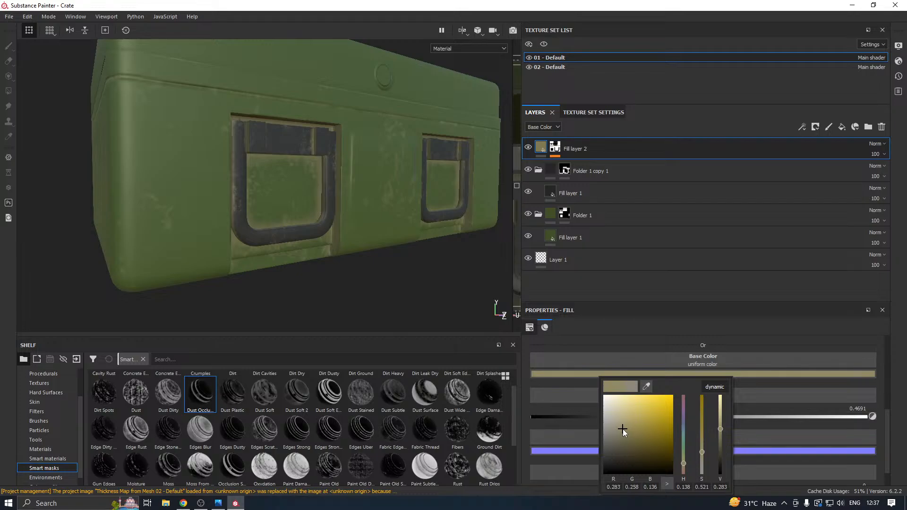
{"action": "left_click", "coordinate": [368, 277]}
{"action": "left_click_drag", "start_coordinate": [364, 277], "coordinate": [328, 265], "text": "alt"}
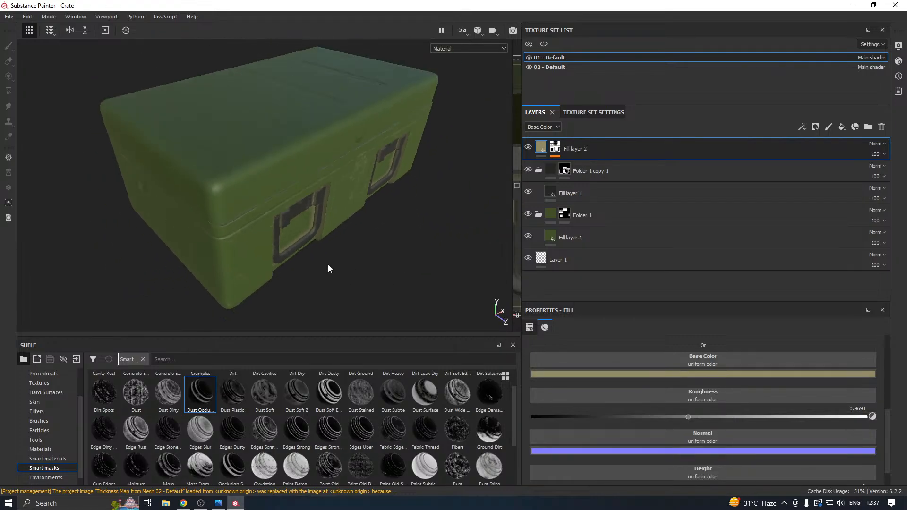
Duplicate Fill layer 2 and clear the mask of the copy.
{"action": "right_click", "coordinate": [610, 148]}
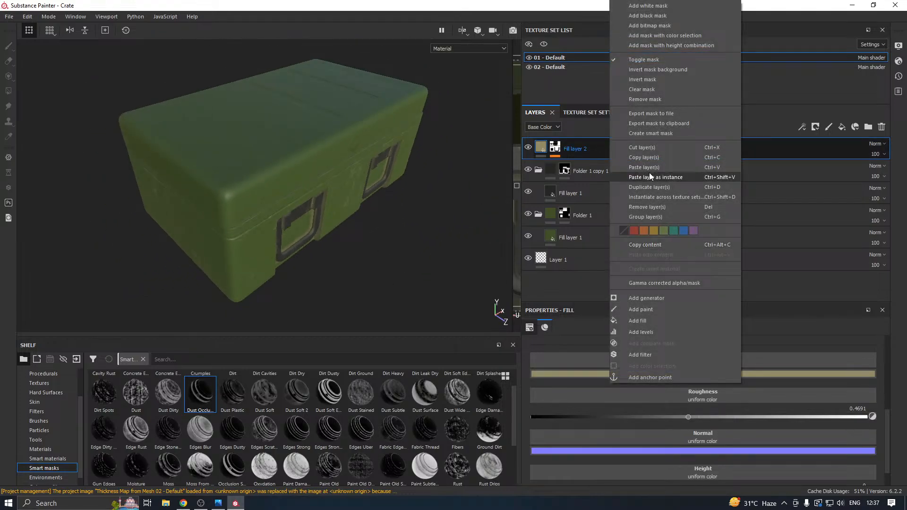
{"action": "left_click", "coordinate": [673, 186]}
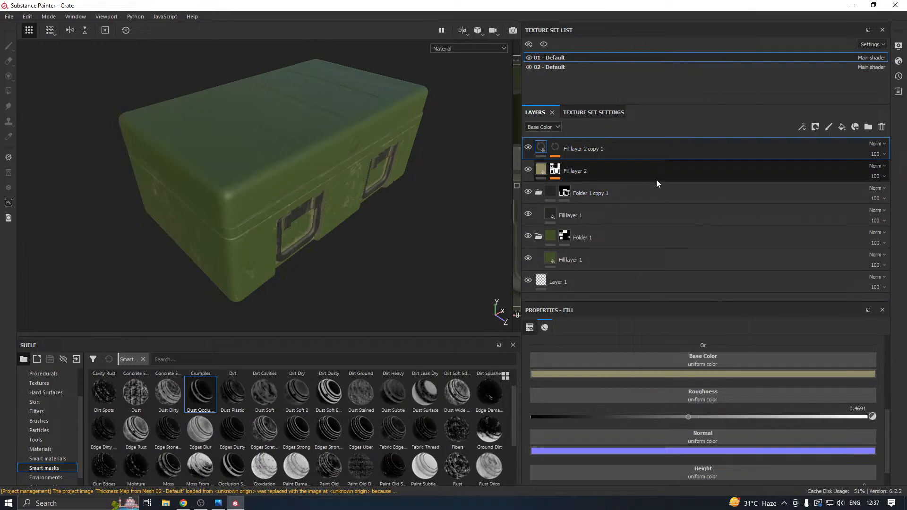
{"action": "right_click", "coordinate": [582, 154]}
{"action": "left_click", "coordinate": [631, 85]}
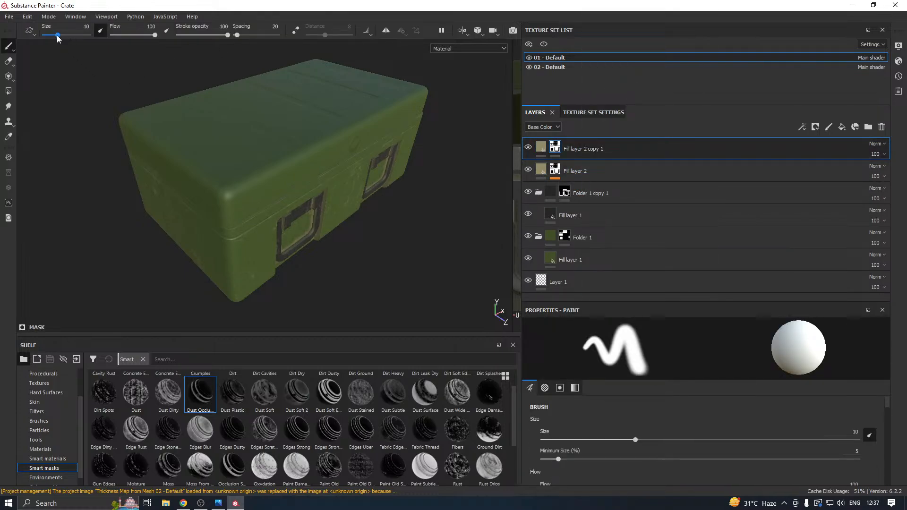
Save the project and apply the Edges Scratched smart mask to Fill layer 2 copy 1.
{"action": "left_click", "coordinate": [9, 16]}
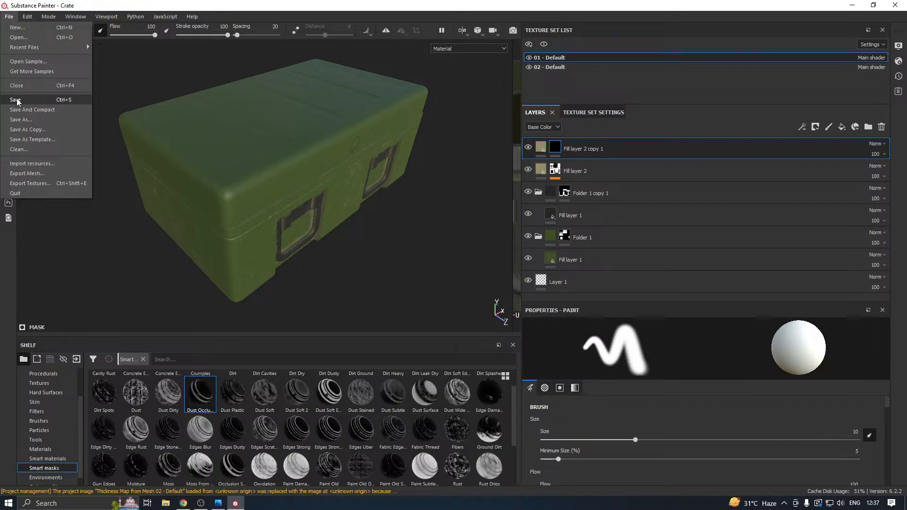
{"action": "left_click", "coordinate": [16, 100]}
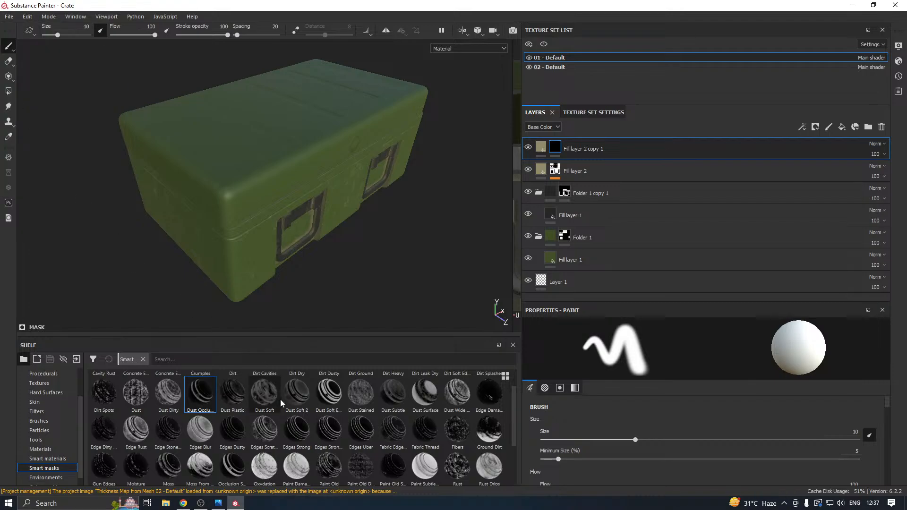
{"action": "left_click_drag", "start_coordinate": [263, 437], "coordinate": [611, 147]}
{"action": "mouse_move", "coordinate": [293, 175]}
{"action": "left_mouse_down", "text": "alt"}
{"action": "mouse_move", "coordinate": [319, 175]}
{"action": "mouse_move", "coordinate": [278, 203]}
{"action": "left_mouse_up", "text": "alt"}
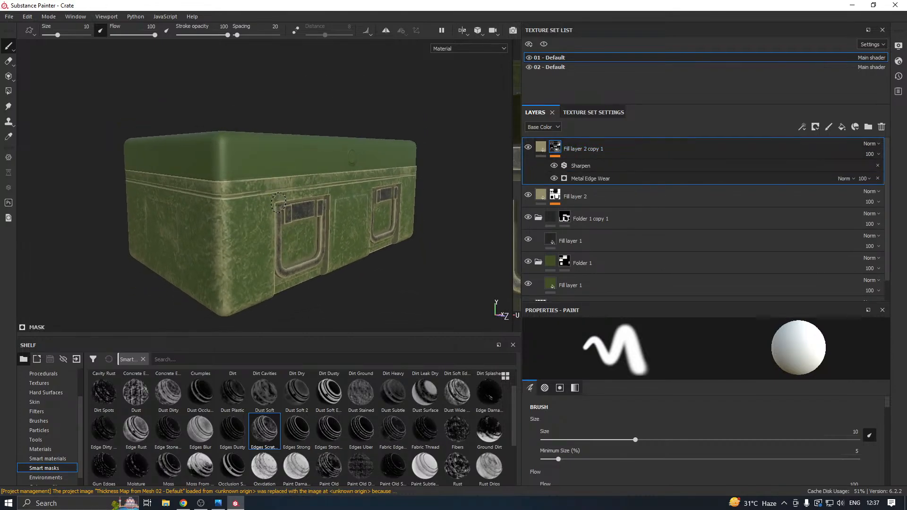
Set the Wear Level of the copy's Metal Edge Wear generator to 0.54.
{"action": "left_click", "coordinate": [600, 181]}
{"action": "left_click", "coordinate": [720, 414]}
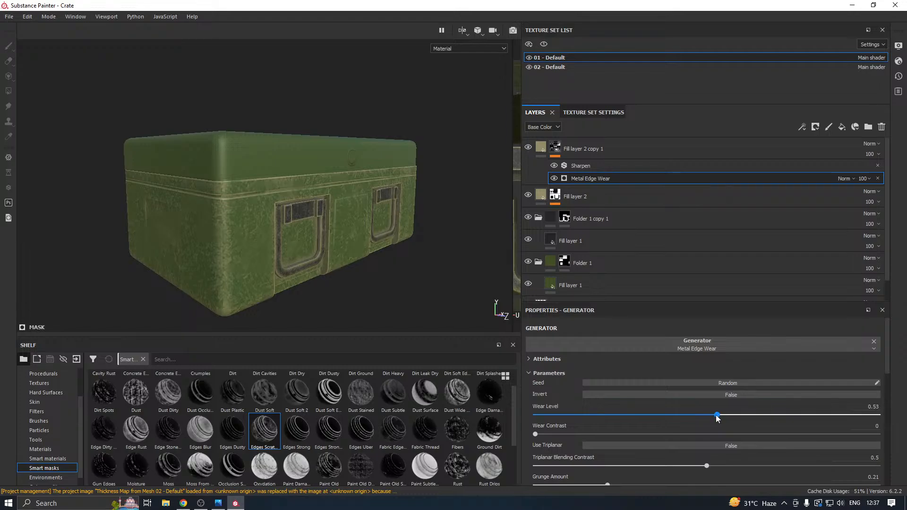
{"action": "left_click_drag", "start_coordinate": [294, 238], "coordinate": [326, 253], "text": "alt"}
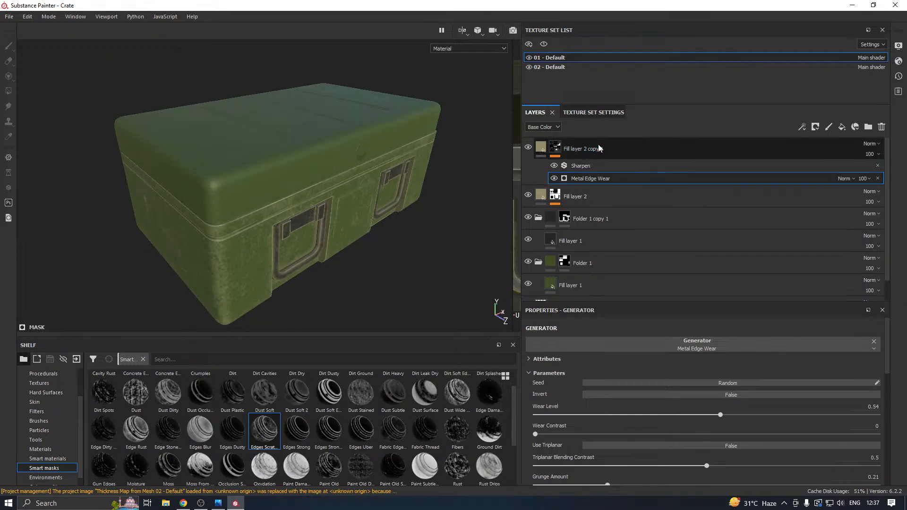
Copy Fill layer 2 and Fill layer 2 copy 1 from the 01 - Default set and paste them above Folder 1 in 02 - Default.
{"action": "left_click", "coordinate": [619, 150]}
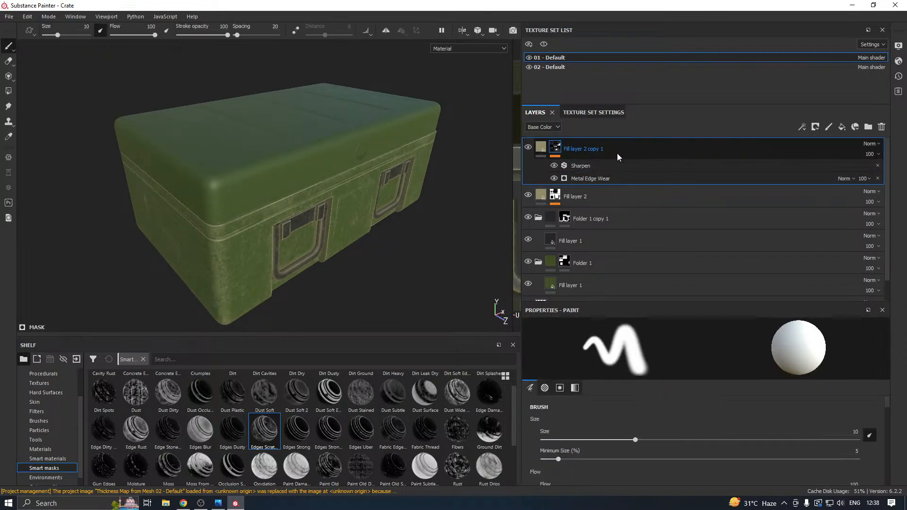
{"action": "left_click", "coordinate": [590, 198], "text": "shift"}
{"action": "right_click", "coordinate": [589, 197]}
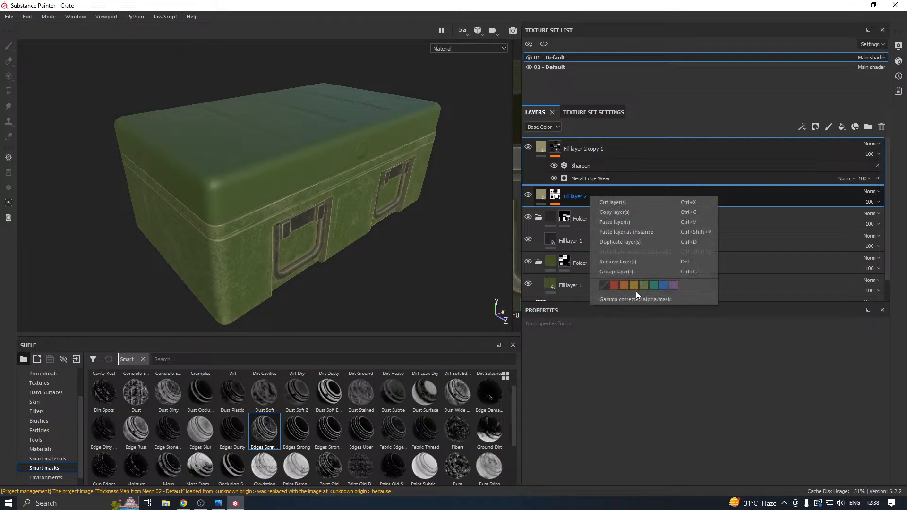
{"action": "left_click", "coordinate": [613, 213]}
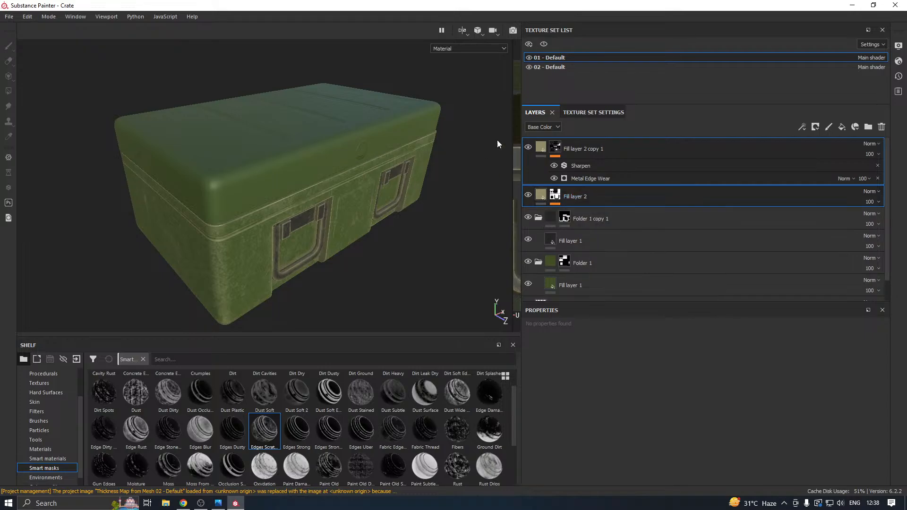
{"action": "left_click", "coordinate": [557, 68]}
{"action": "left_click", "coordinate": [588, 153]}
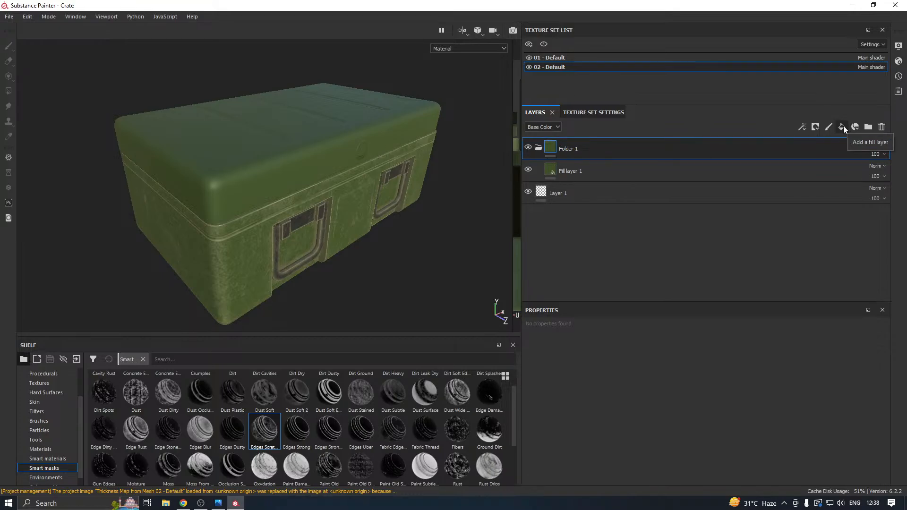
{"action": "right_click", "coordinate": [624, 145]}
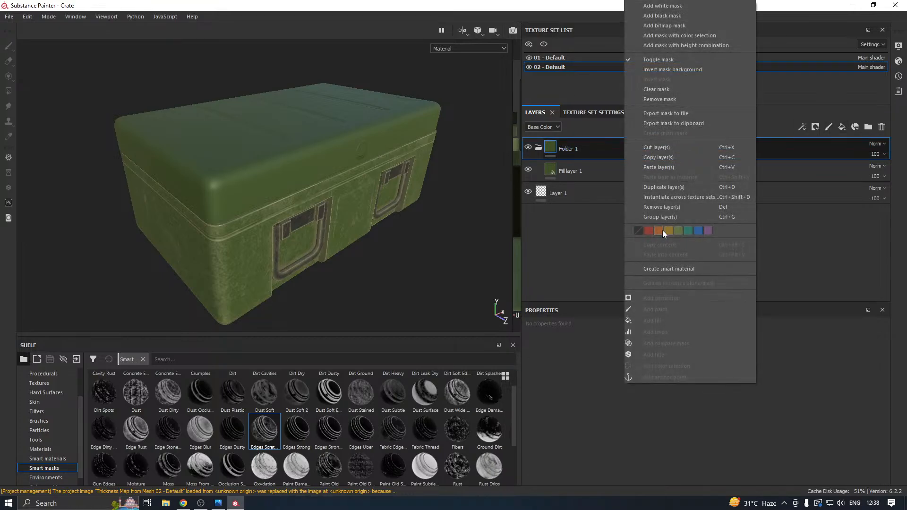
{"action": "left_click", "coordinate": [670, 171]}
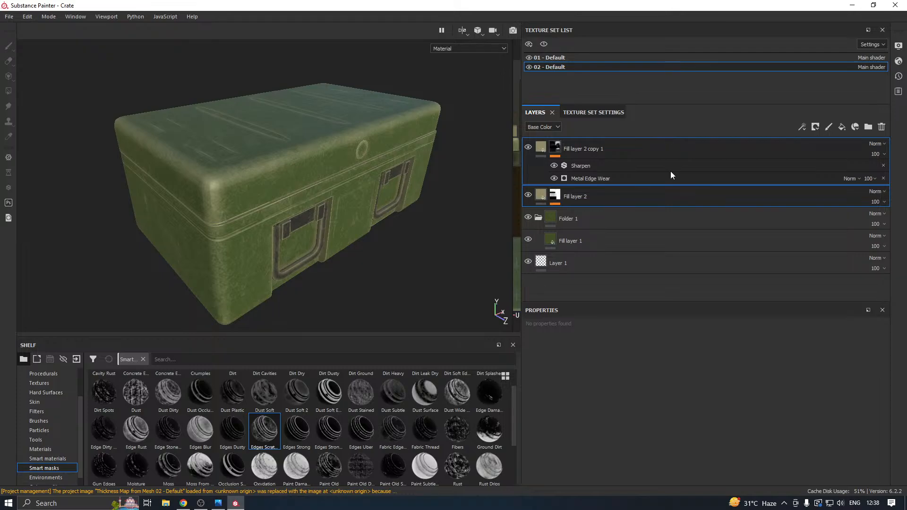
Hide the 01 - Default texture set and make 02 - Default the active set to isolate the lid.
{"action": "left_click_drag", "start_coordinate": [355, 240], "coordinate": [244, 220], "text": "alt"}
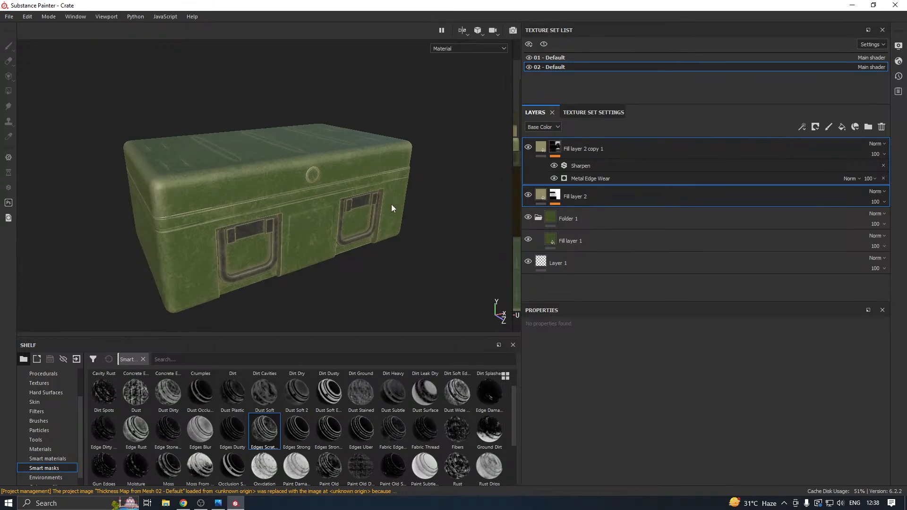
{"action": "left_click", "coordinate": [533, 57]}
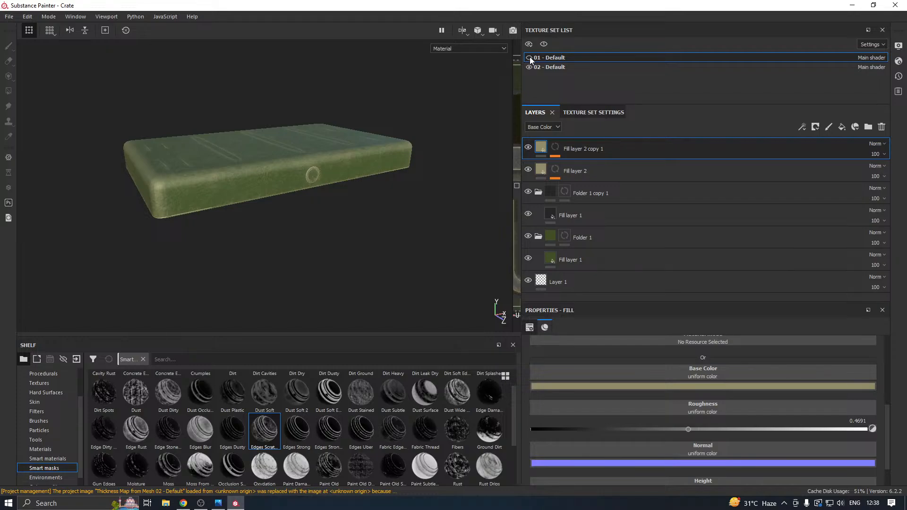
{"action": "left_click", "coordinate": [551, 69]}
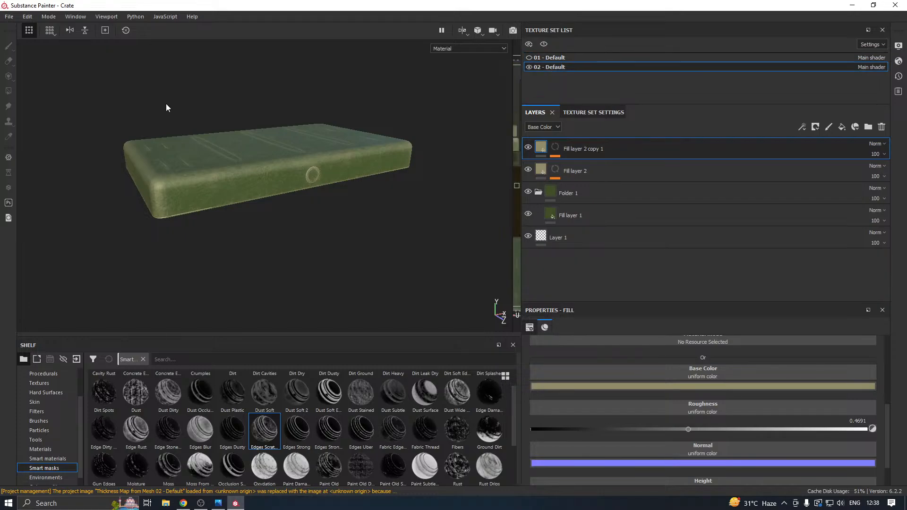
Save the project and add an Emissive channel to the 02 - Default texture set.
{"action": "left_click", "coordinate": [10, 19]}
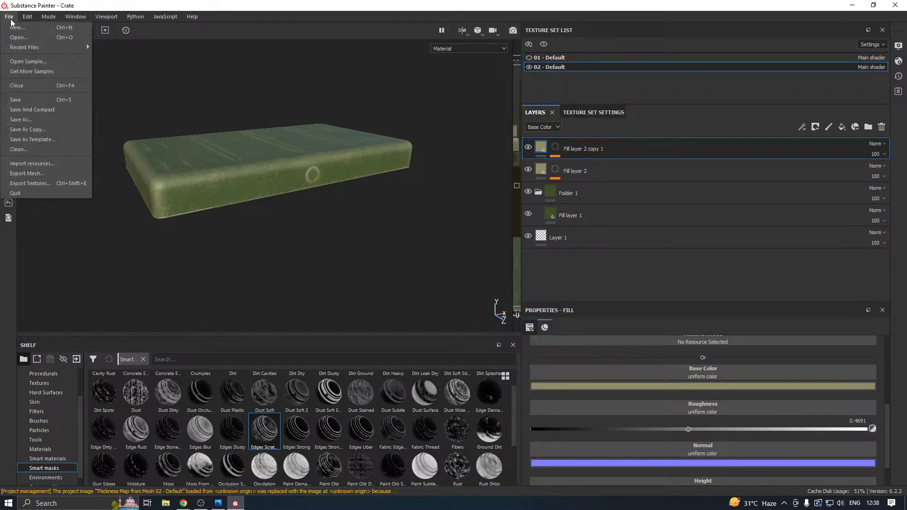
{"action": "left_click", "coordinate": [26, 97]}
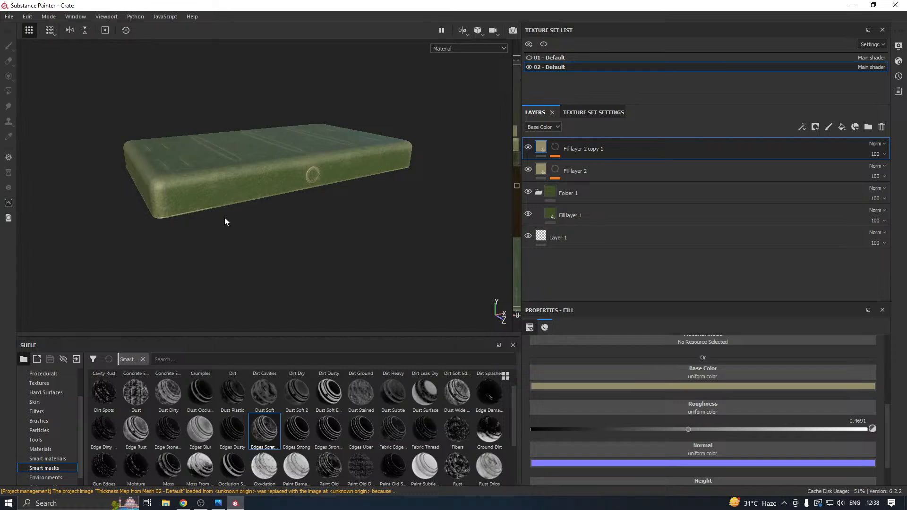
{"action": "left_click", "coordinate": [593, 113]}
{"action": "scroll", "coordinate": [810, 197], "scroll_direction": "up", "scroll_amount": 3}
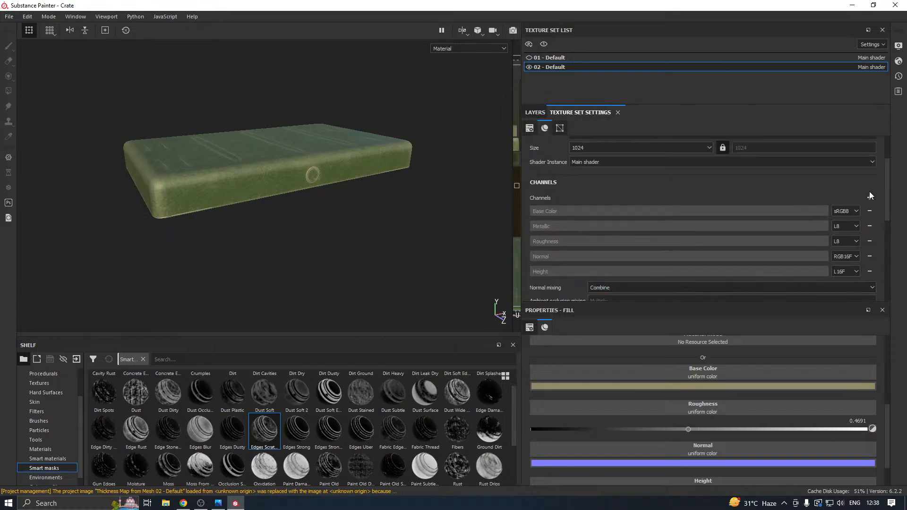
{"action": "left_click", "coordinate": [869, 198]}
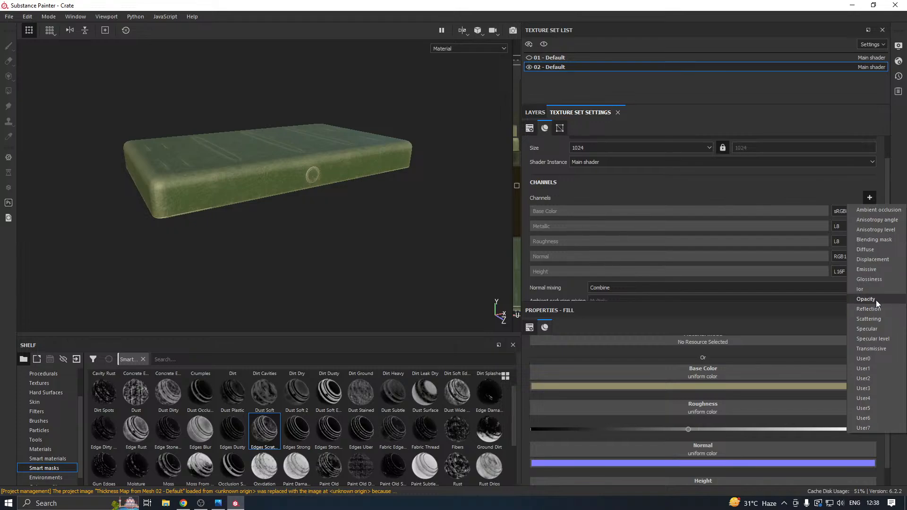
{"action": "left_click", "coordinate": [872, 269]}
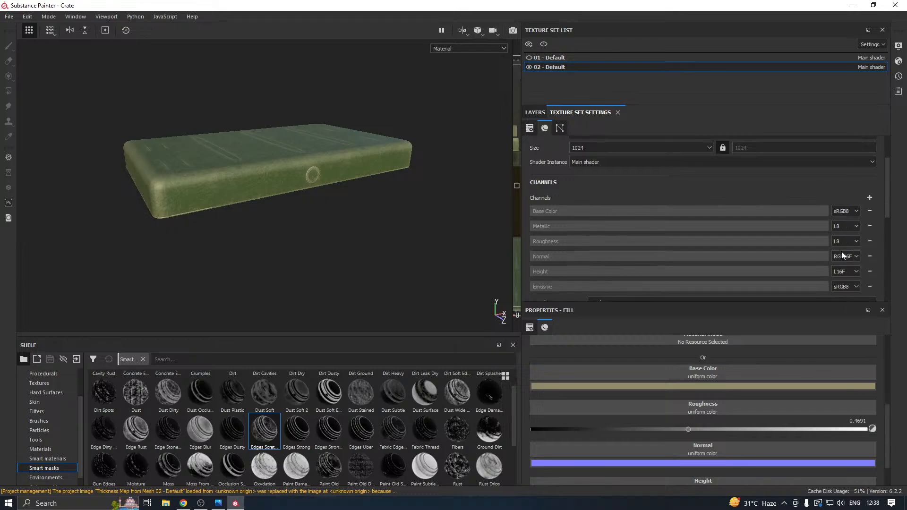
Add a fill layer directly above Folder 1 in 02 - Default and give it a black mask.
{"action": "left_click", "coordinate": [535, 113]}
{"action": "left_click", "coordinate": [579, 189]}
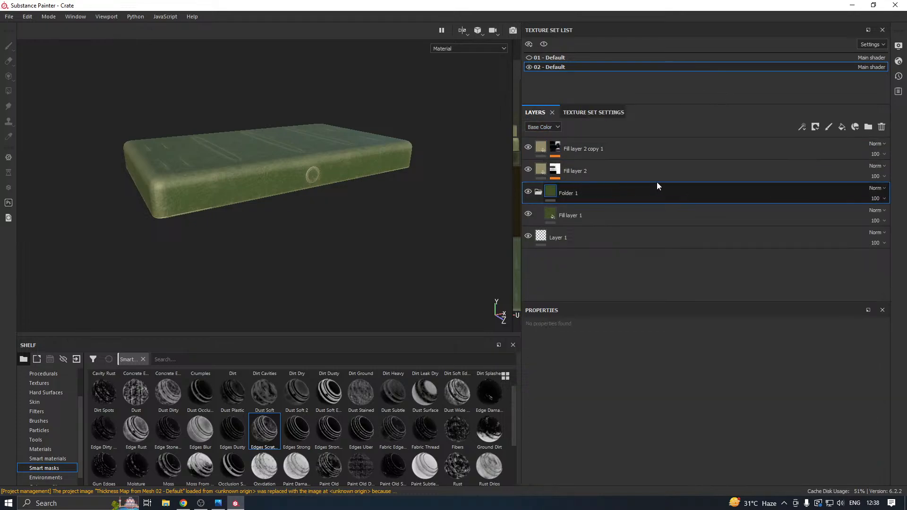
{"action": "left_click", "coordinate": [842, 127]}
{"action": "right_click", "coordinate": [606, 192]}
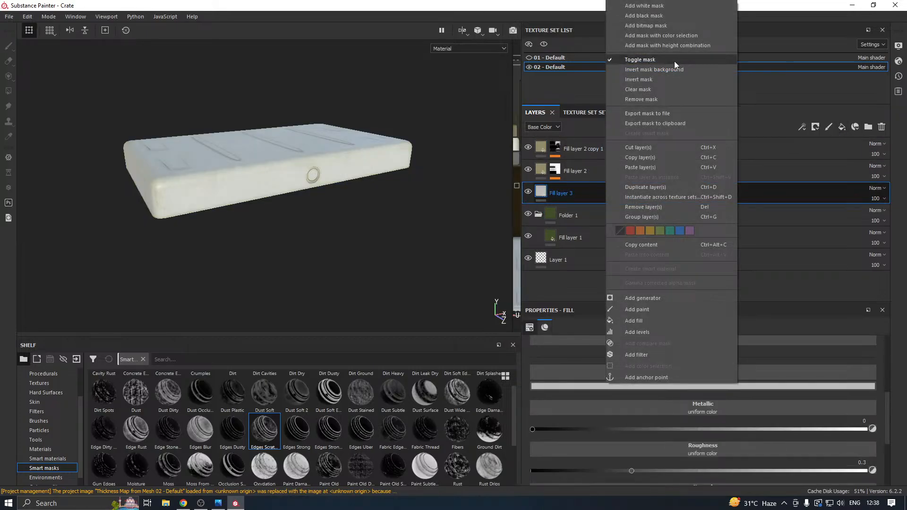
{"action": "left_click", "coordinate": [648, 16]}
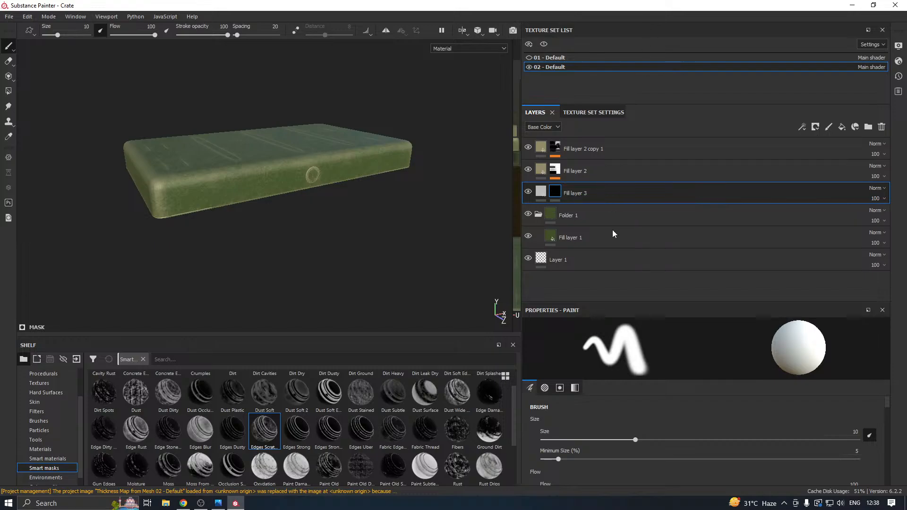
Enlarge the properties area and review Fill layer 3's material channels and its mask's brush settings.
{"action": "left_click_drag", "start_coordinate": [574, 302], "coordinate": [576, 257]}
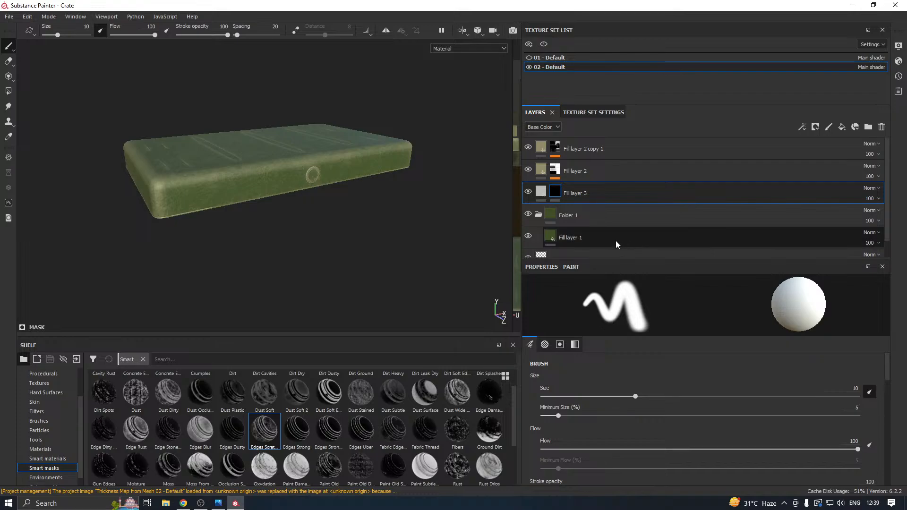
{"action": "scroll", "coordinate": [300, 211], "scroll_direction": "up", "scroll_amount": 8}
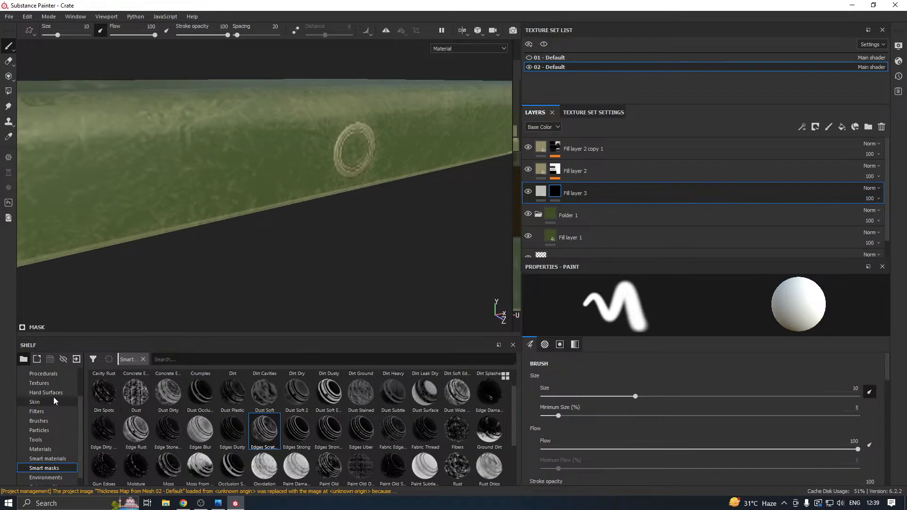
{"action": "scroll", "coordinate": [650, 387], "scroll_direction": "down", "scroll_amount": 3}
{"action": "left_click", "coordinate": [541, 191]}
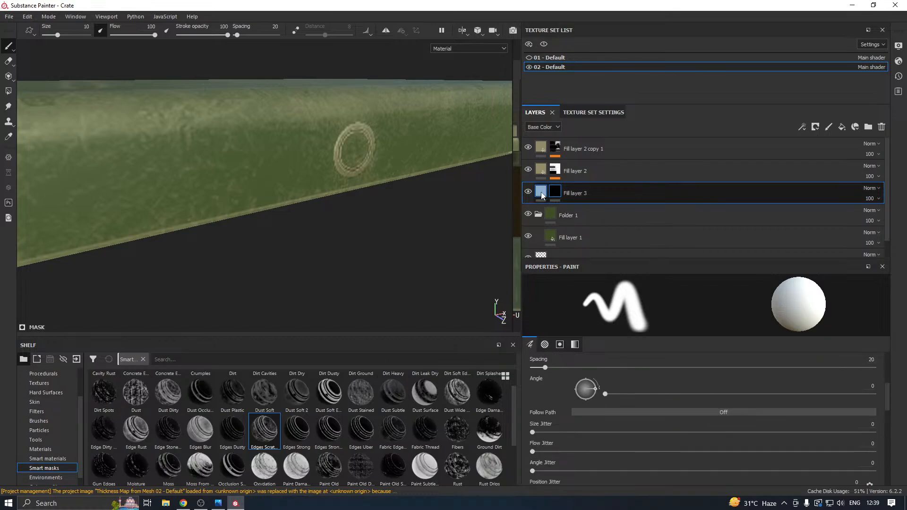
{"action": "scroll", "coordinate": [665, 377], "scroll_direction": "up", "scroll_amount": 5}
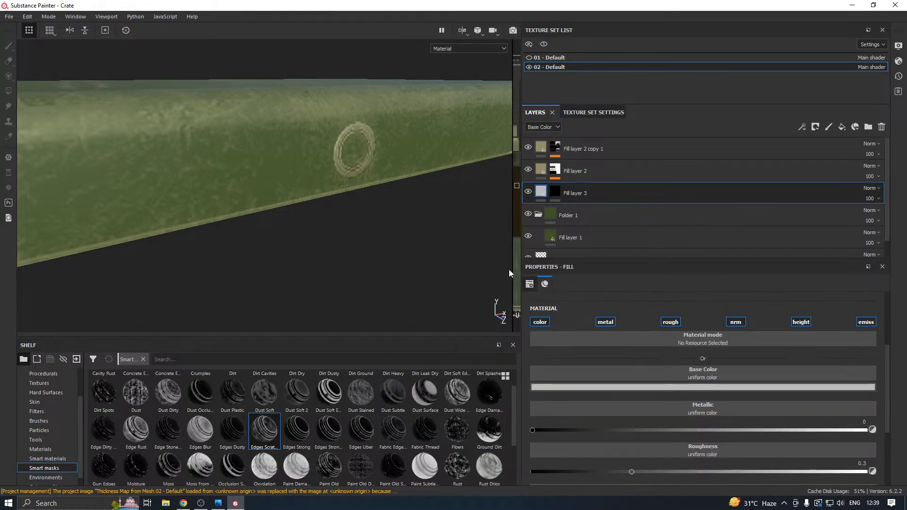
{"action": "left_click", "coordinate": [555, 191]}
{"action": "scroll", "coordinate": [617, 384], "scroll_direction": "down", "scroll_amount": 8}
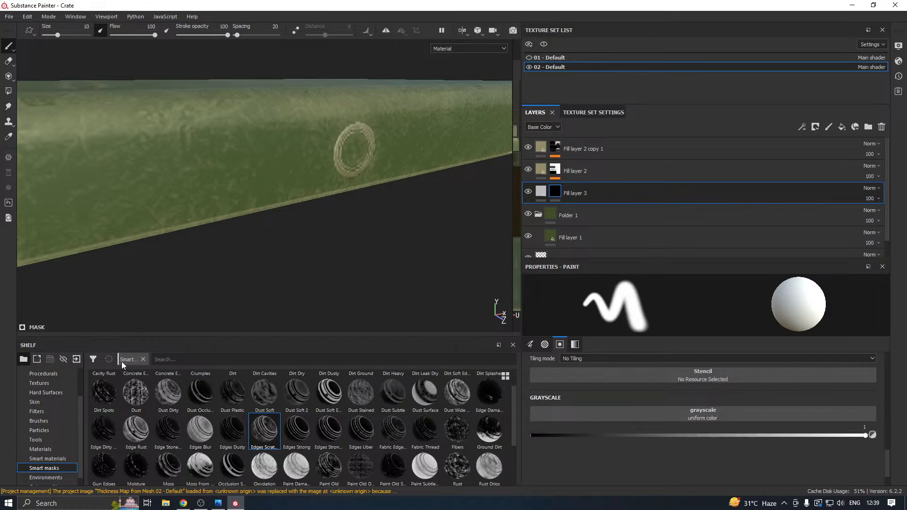
Examine the project's baked mesh maps, comparing the color and thickness maps of both texture sets.
{"action": "scroll", "coordinate": [63, 388], "scroll_direction": "up", "scroll_amount": 2}
{"action": "left_click", "coordinate": [46, 383]}
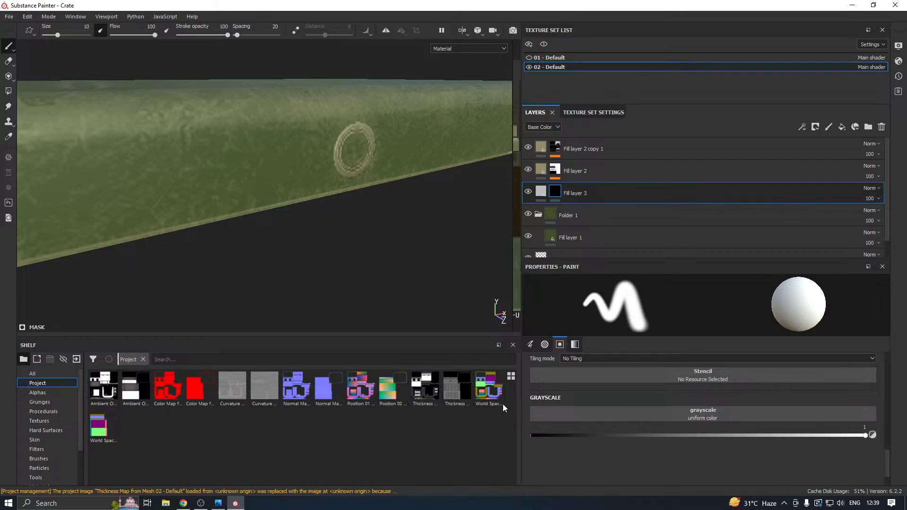
{"action": "mouse_move", "coordinate": [417, 405]}
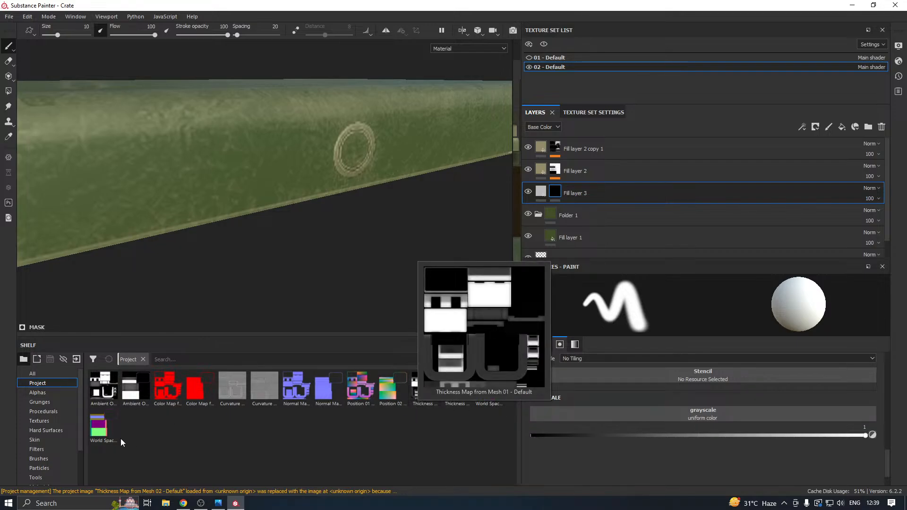
{"action": "mouse_move", "coordinate": [105, 433]}
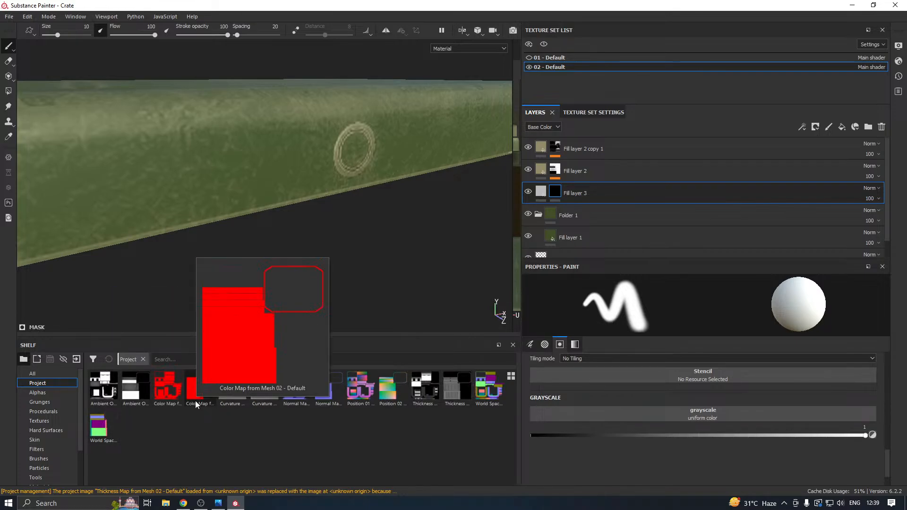
{"action": "mouse_move", "coordinate": [160, 403]}
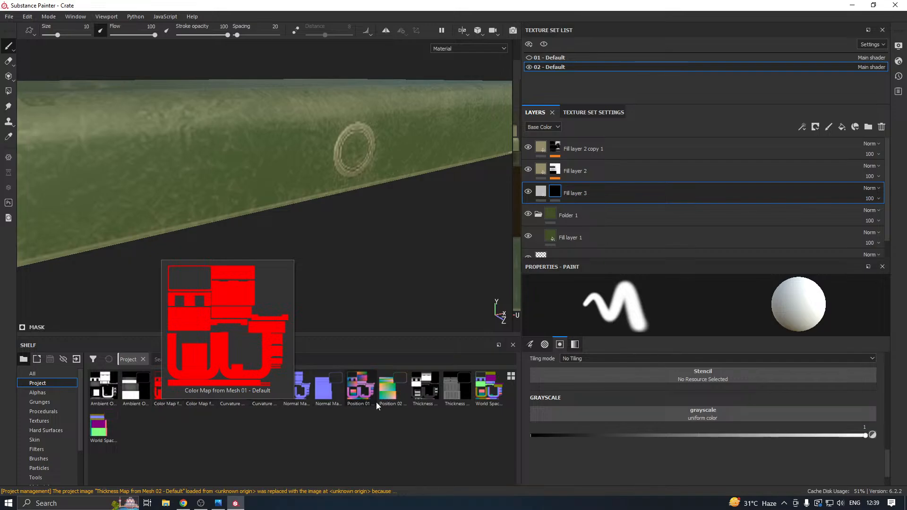
{"action": "mouse_move", "coordinate": [472, 405]}
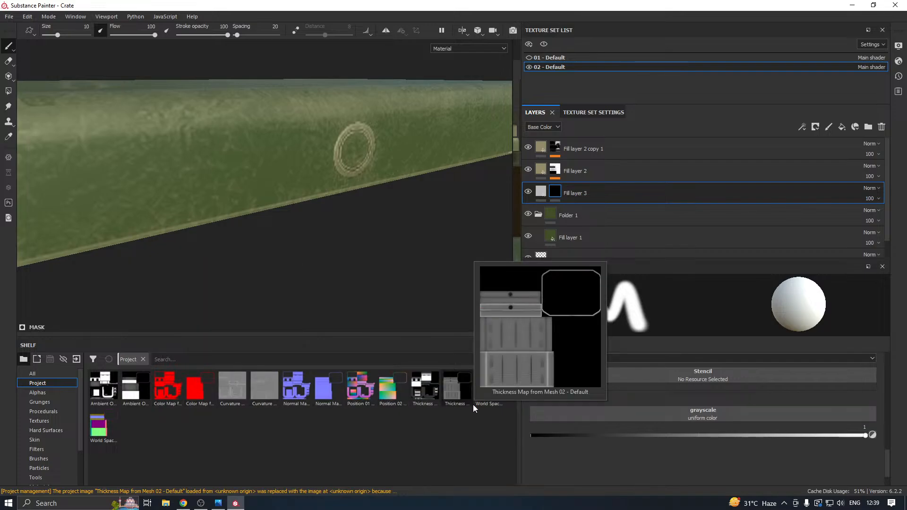
{"action": "mouse_move", "coordinate": [363, 404]}
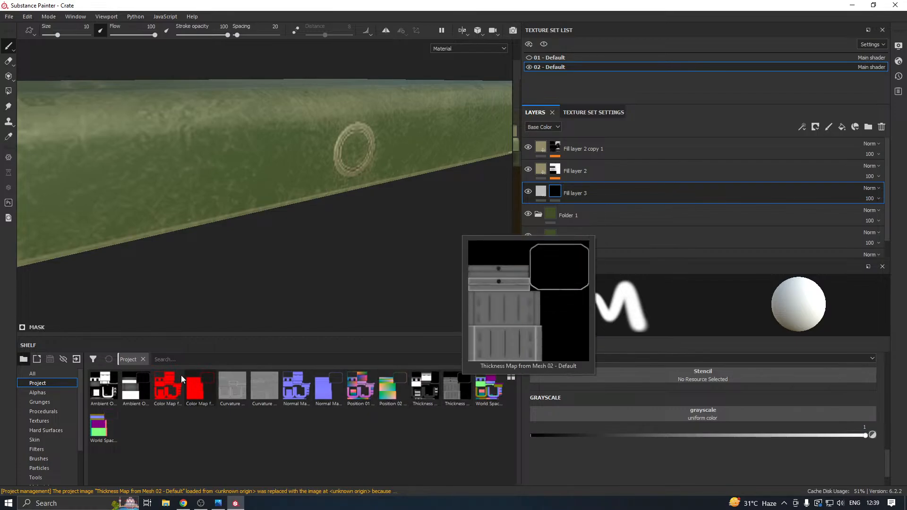
Open the mesh map baking settings and set the ID baker's Color Source to Vertex Color for 02 - Default.
{"action": "left_click", "coordinate": [582, 112]}
{"action": "scroll", "coordinate": [831, 232], "scroll_direction": "down", "scroll_amount": 2}
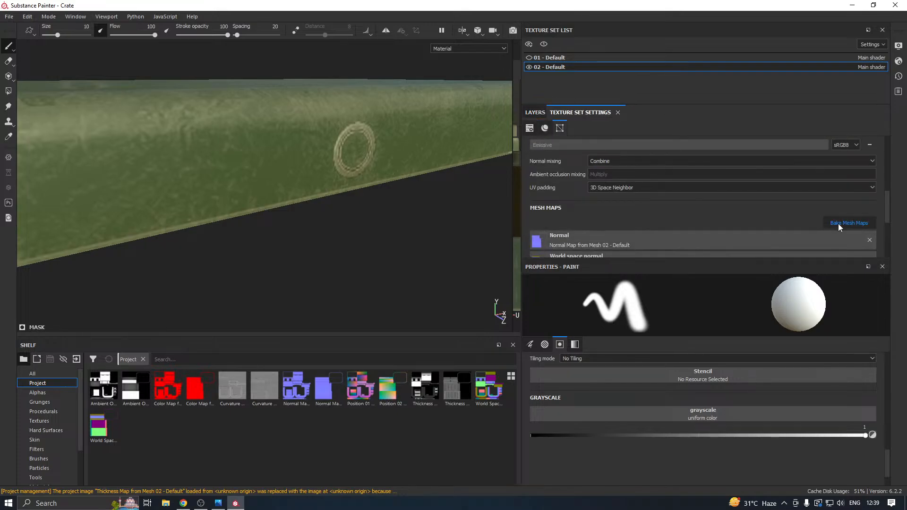
{"action": "left_click", "coordinate": [838, 223]}
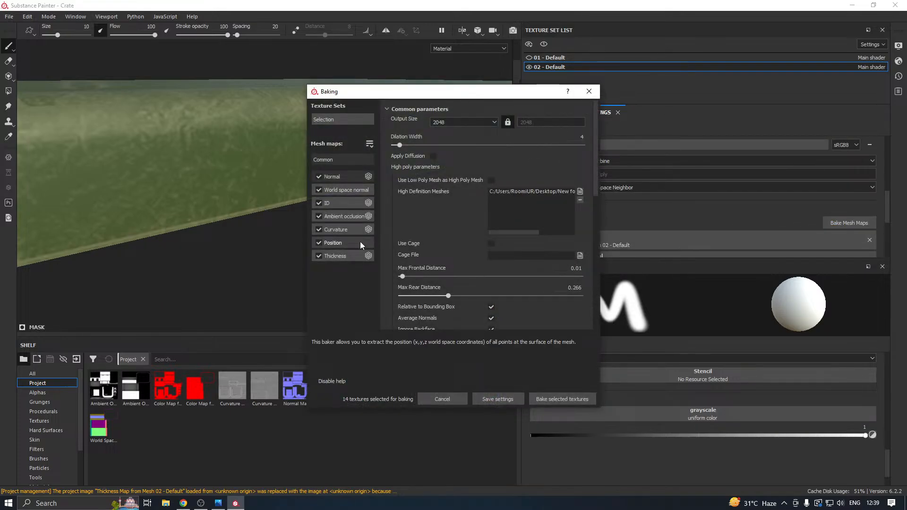
{"action": "left_click", "coordinate": [330, 207]}
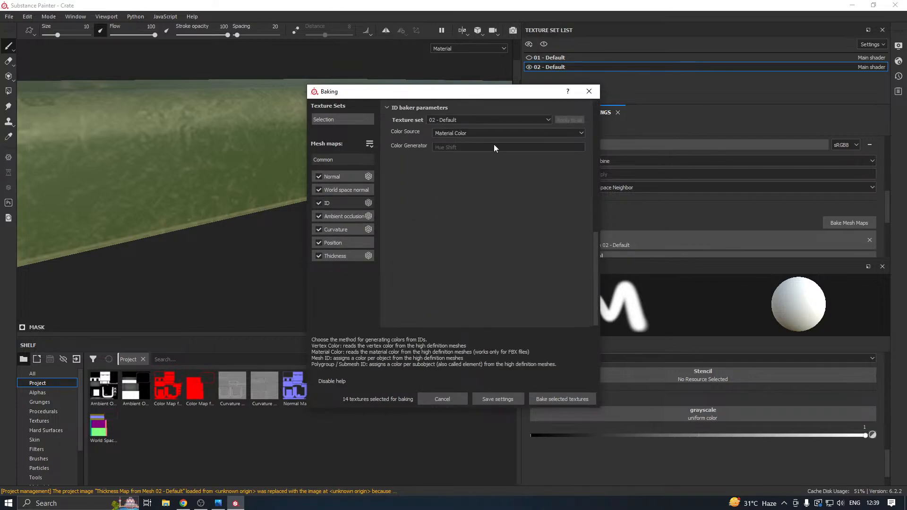
{"action": "left_click", "coordinate": [459, 133]}
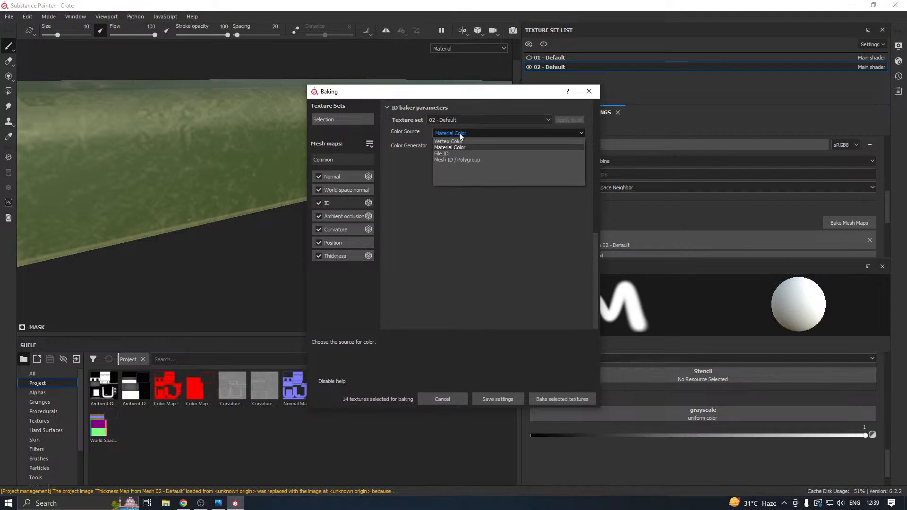
{"action": "left_click", "coordinate": [484, 142]}
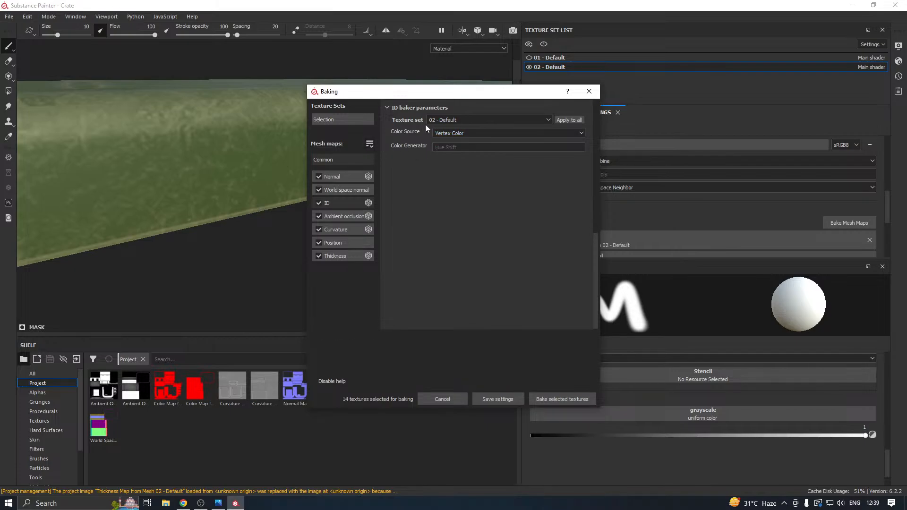
Exclude every mesh map except ID from the bake and bake the ID maps for both texture sets.
{"action": "left_click", "coordinate": [319, 177]}
{"action": "left_click", "coordinate": [318, 190]}
{"action": "left_click", "coordinate": [319, 217]}
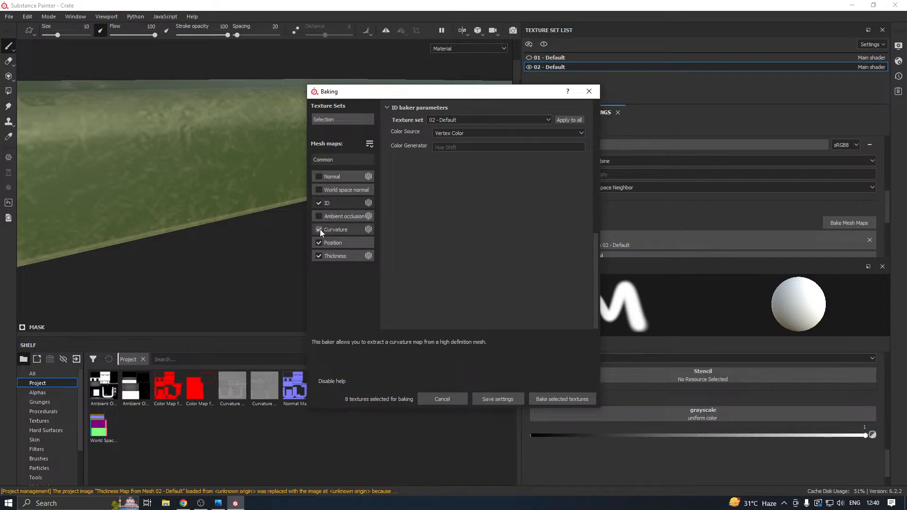
{"action": "left_click", "coordinate": [319, 230]}
{"action": "left_click", "coordinate": [319, 242]}
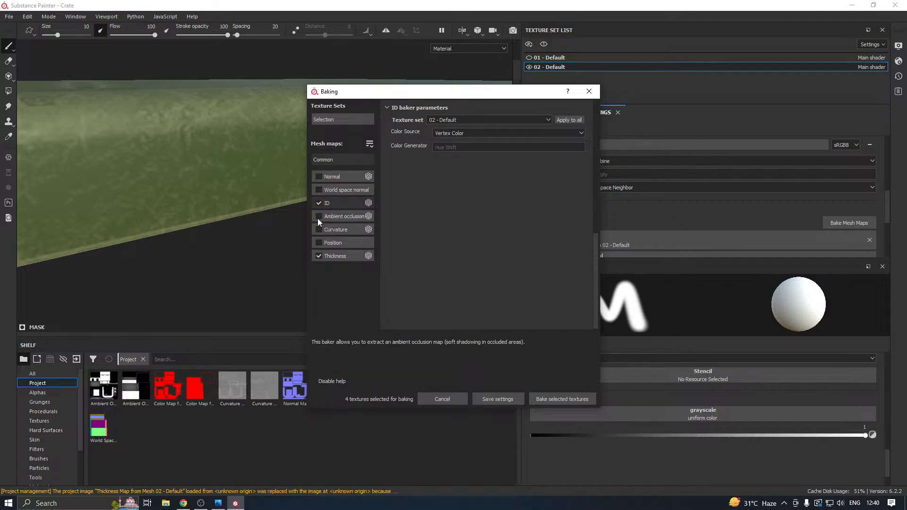
{"action": "left_click", "coordinate": [319, 256]}
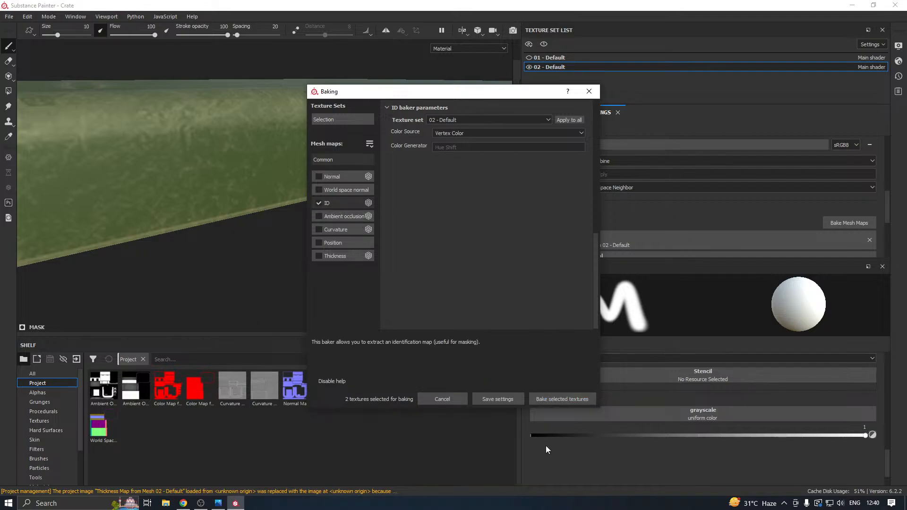
{"action": "left_click", "coordinate": [566, 399]}
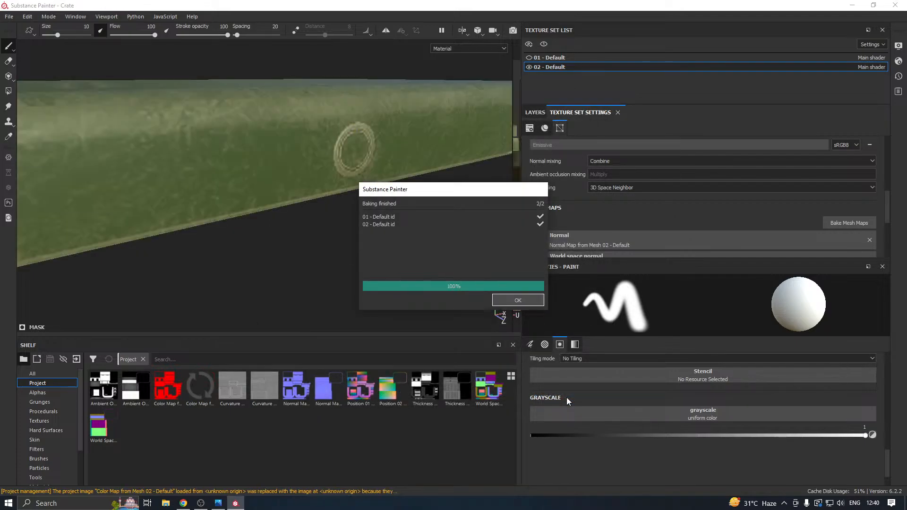
{"action": "left_click", "coordinate": [515, 300]}
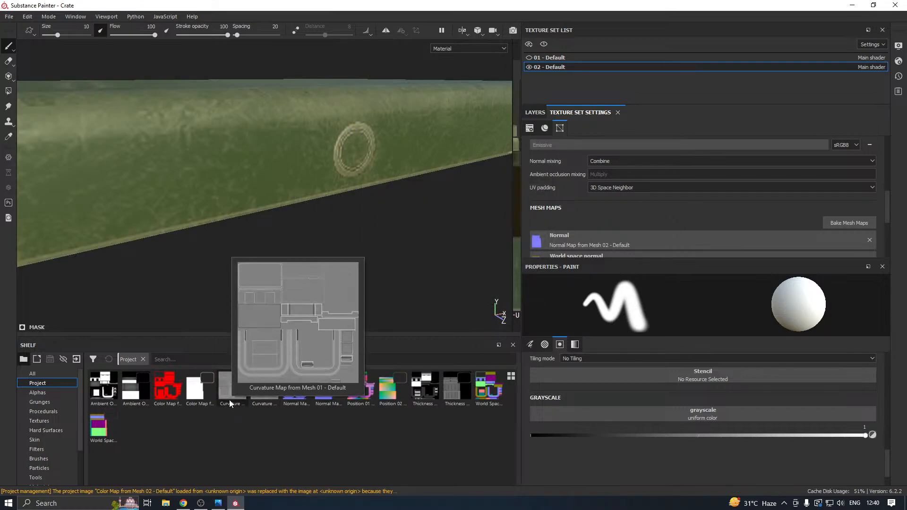
Inspect the rebaked color maps of both texture sets and the lid's front ring, and return to the layer stack.
{"action": "mouse_move", "coordinate": [199, 398]}
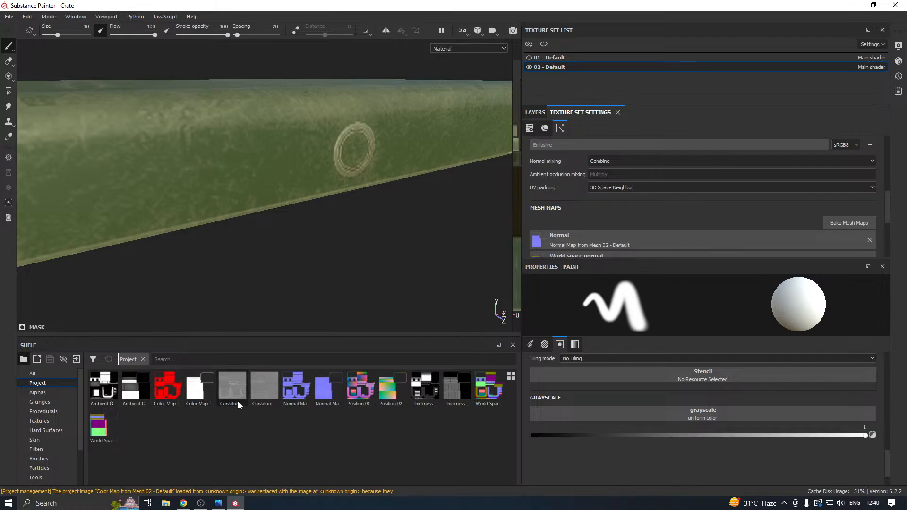
{"action": "mouse_move", "coordinate": [237, 401]}
{"action": "mouse_move", "coordinate": [164, 389]}
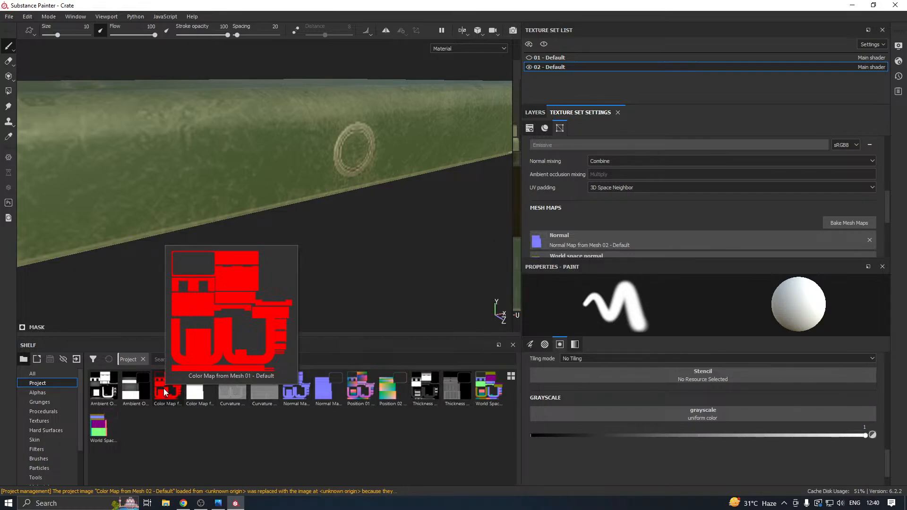
{"action": "mouse_move", "coordinate": [208, 380]}
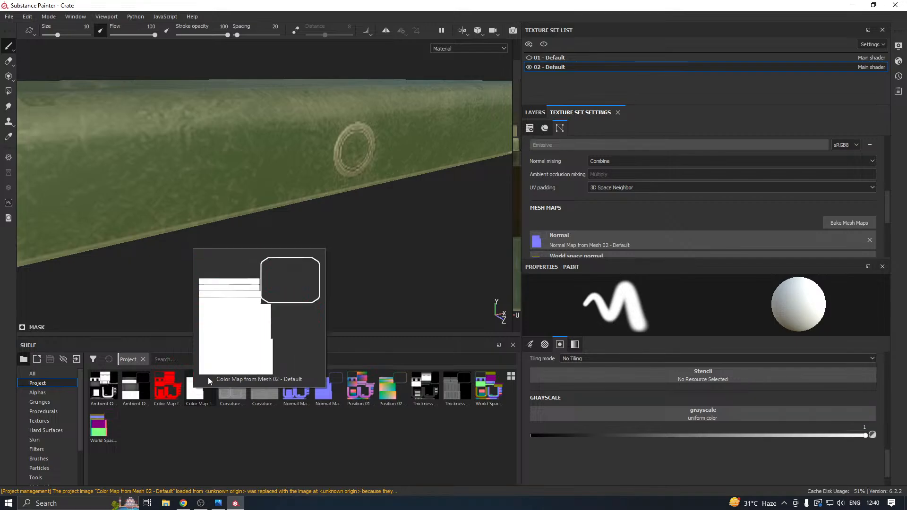
{"action": "scroll", "coordinate": [282, 268], "scroll_direction": "down", "scroll_amount": 5}
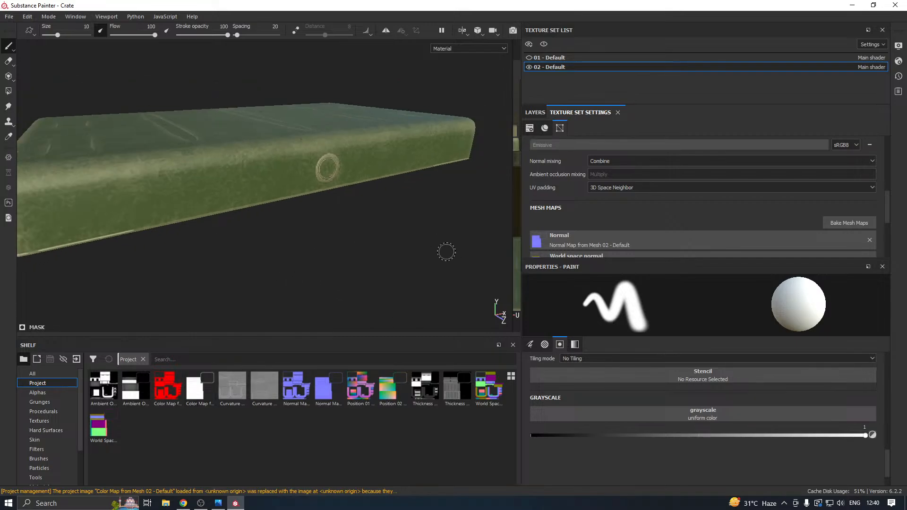
{"action": "left_click_drag", "start_coordinate": [447, 252], "coordinate": [324, 237], "text": "alt"}
{"action": "middle_click_drag", "start_coordinate": [383, 190], "coordinate": [385, 224], "text": "alt"}
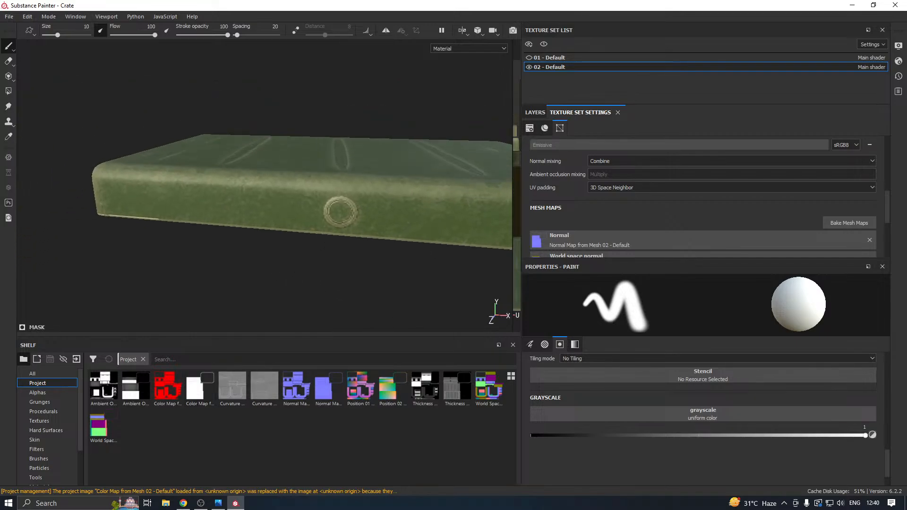
{"action": "left_click", "coordinate": [533, 112]}
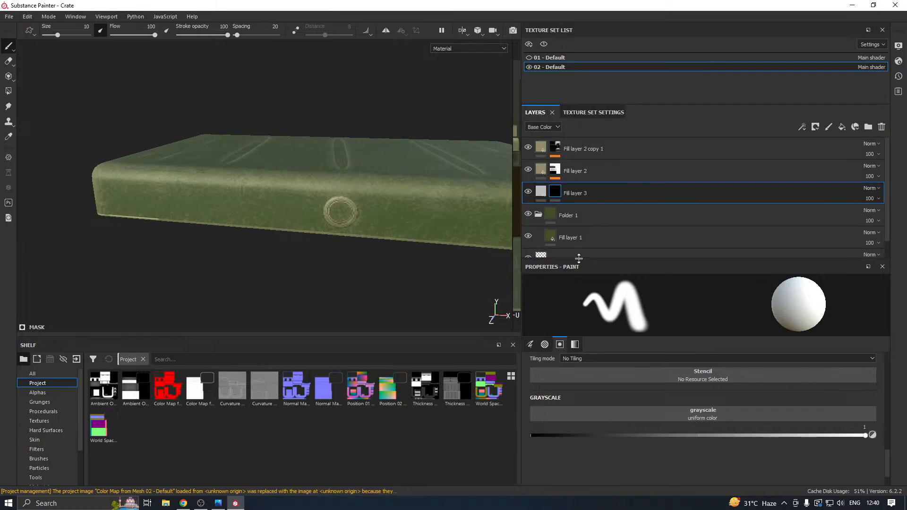
Load the Arrow Loop alpha into the brush for Fill layer 3's mask and set its Border Width to 0.03.
{"action": "left_click_drag", "start_coordinate": [577, 257], "coordinate": [577, 309]}
{"action": "left_click_drag", "start_coordinate": [334, 239], "coordinate": [238, 299], "text": "alt"}
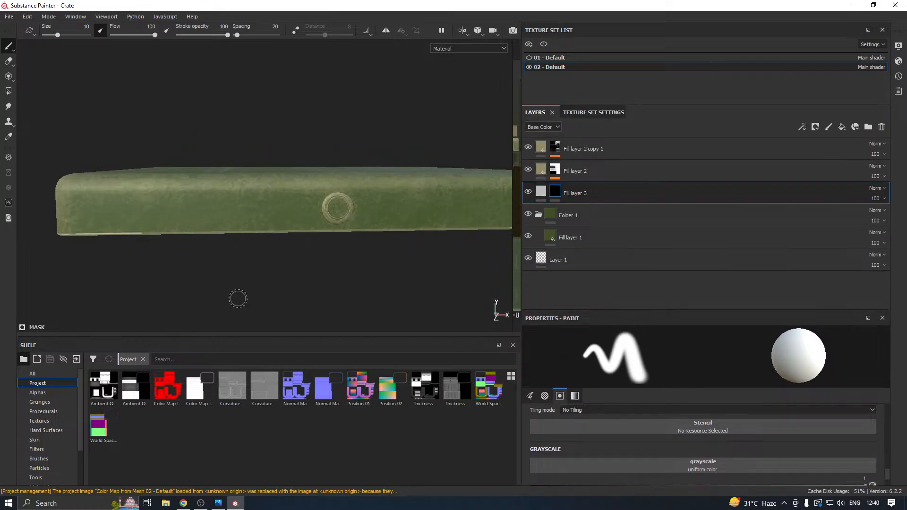
{"action": "left_click", "coordinate": [37, 393]}
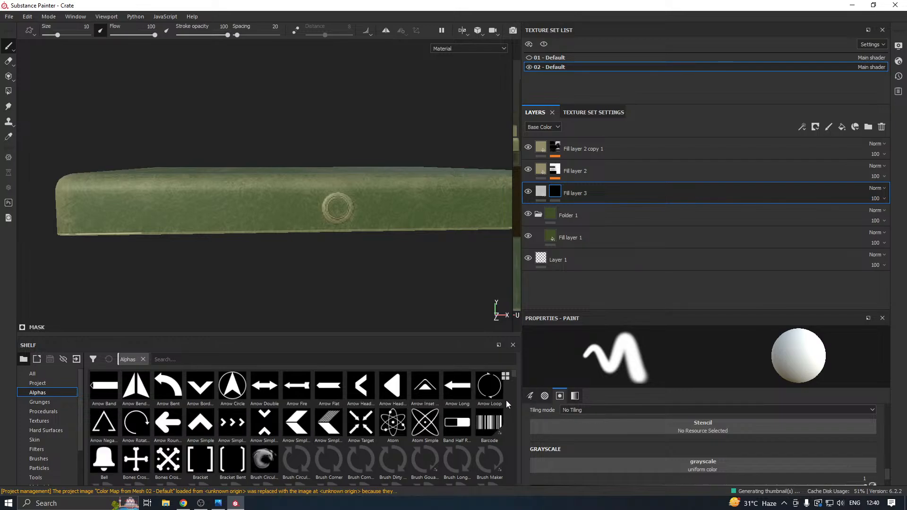
{"action": "left_click", "coordinate": [491, 387]}
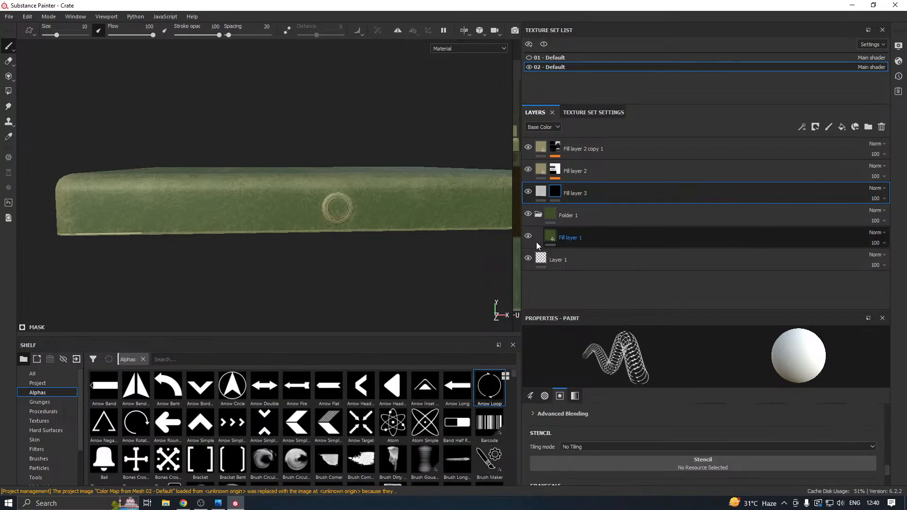
{"action": "scroll", "coordinate": [328, 224], "scroll_direction": "up", "scroll_amount": 3}
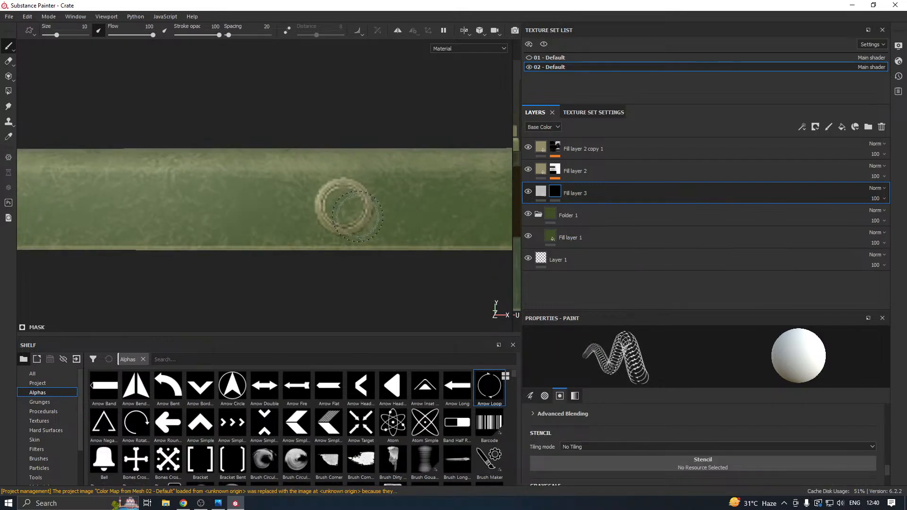
{"action": "scroll", "coordinate": [346, 205], "scroll_direction": "up", "scroll_amount": 1}
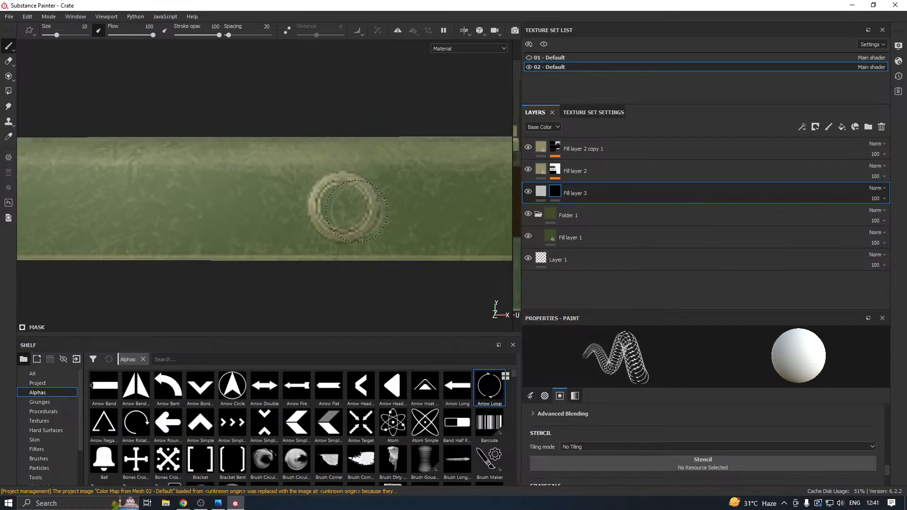
{"action": "scroll", "coordinate": [591, 427], "scroll_direction": "down", "scroll_amount": 3}
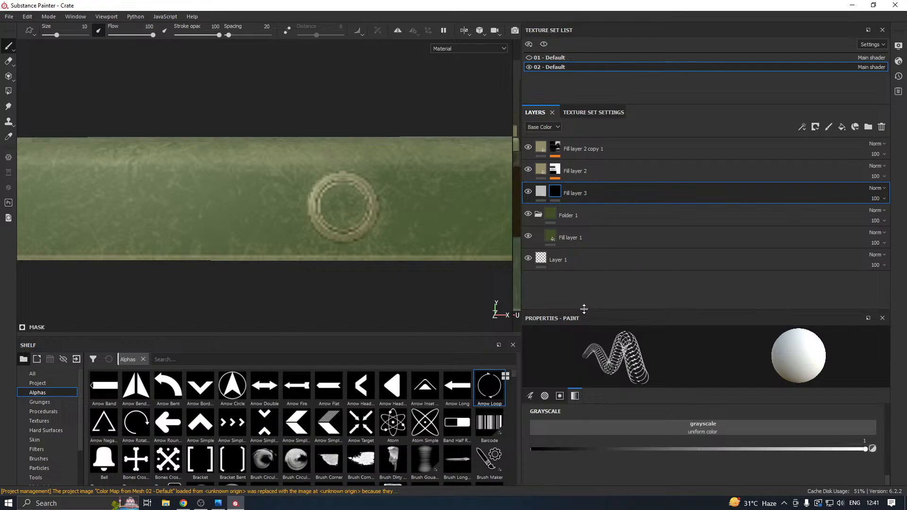
{"action": "left_click_drag", "start_coordinate": [584, 310], "coordinate": [584, 221]}
{"action": "scroll", "coordinate": [620, 363], "scroll_direction": "up", "scroll_amount": 3}
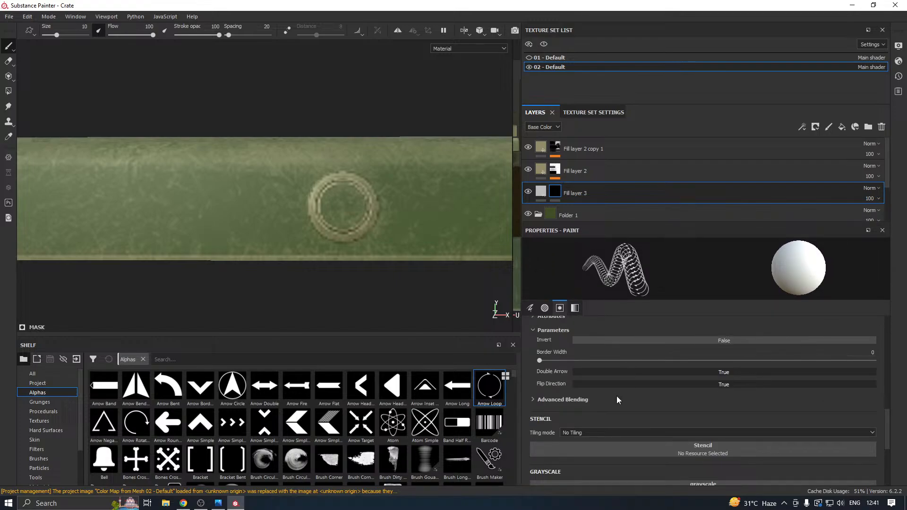
{"action": "scroll", "coordinate": [613, 405], "scroll_direction": "up", "scroll_amount": 2}
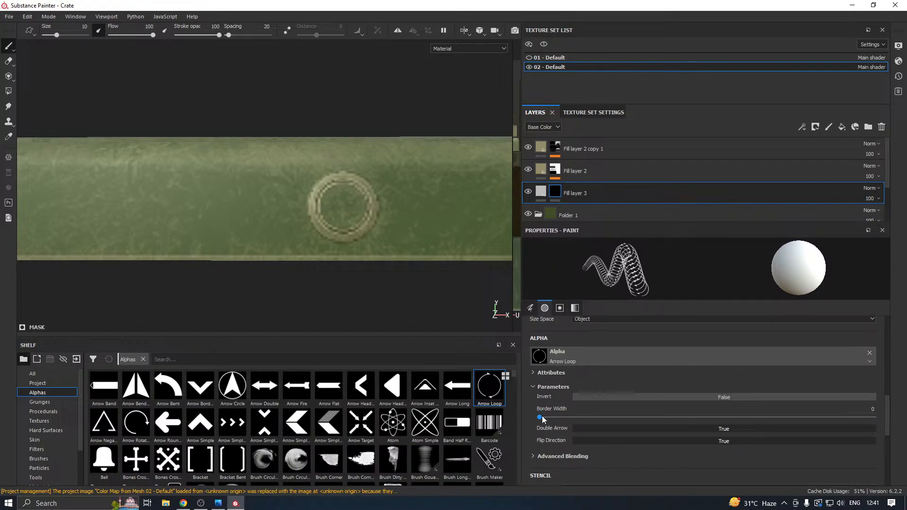
{"action": "left_click_drag", "start_coordinate": [542, 415], "coordinate": [550, 417]}
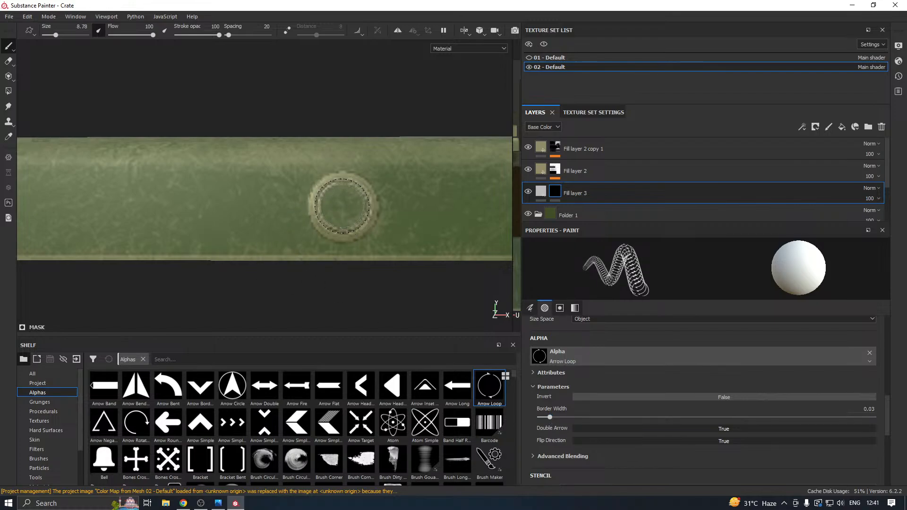
Reduce the brush size to 7.63 and stamp the loop into Fill layer 3's mask inside the lid's front ring.
{"action": "right_click_drag", "start_coordinate": [341, 206], "coordinate": [330, 206], "text": "ctrl"}
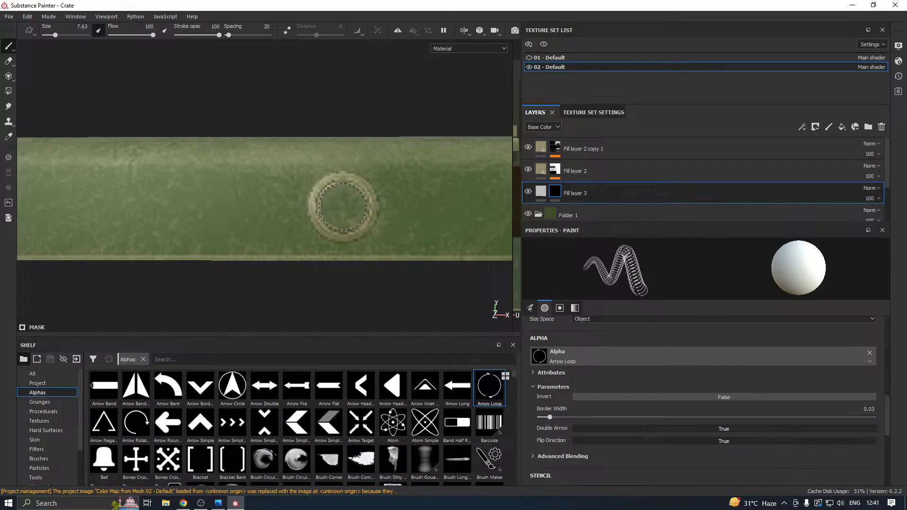
{"action": "left_click", "coordinate": [342, 207]}
{"action": "left_click", "coordinate": [342, 207]}
{"action": "left_click", "coordinate": [343, 206]}
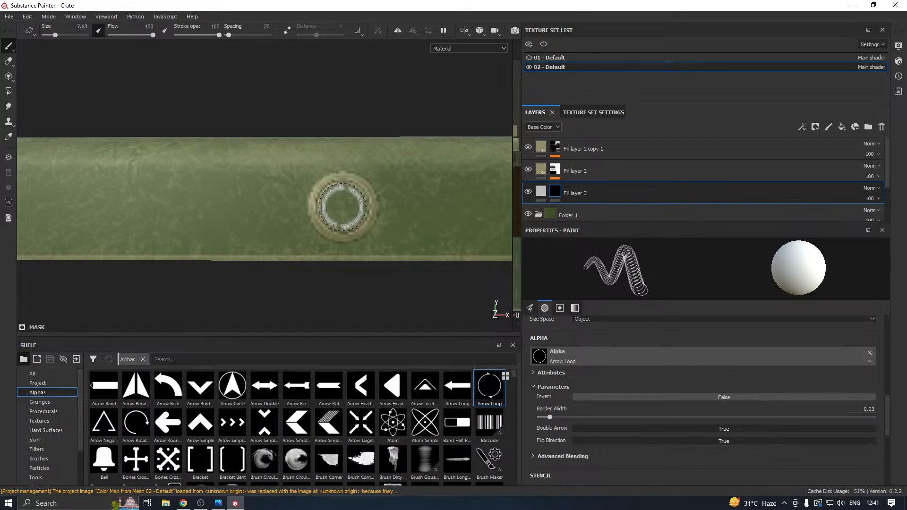
{"action": "left_click_drag", "start_coordinate": [385, 219], "coordinate": [401, 251], "text": "alt"}
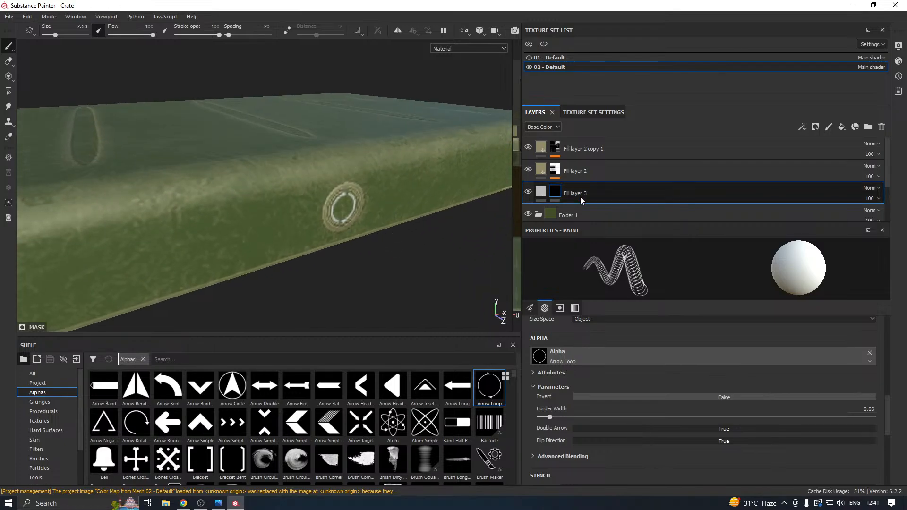
Turn off Fill layer 3's height and normal channels and set its emissive color to saturated orange (R 0.986, G 0.319, B 0).
{"action": "left_click", "coordinate": [536, 196]}
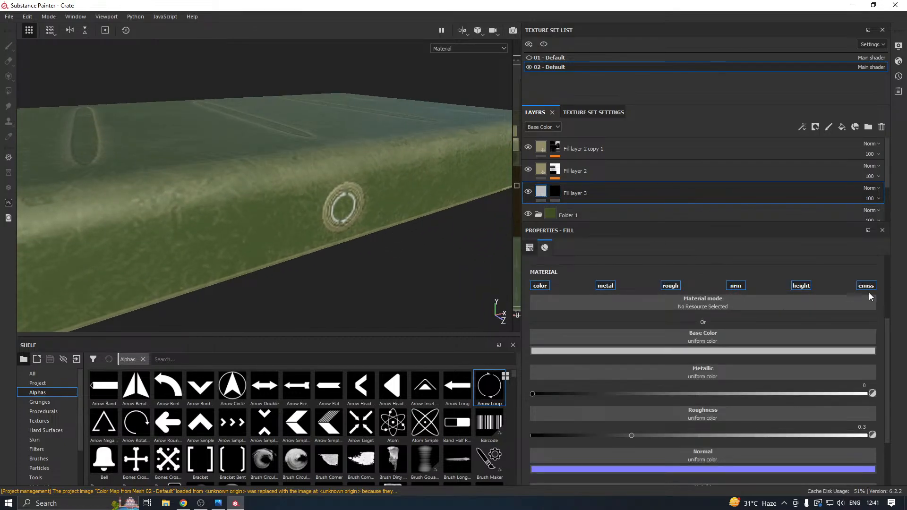
{"action": "left_click", "coordinate": [802, 288]}
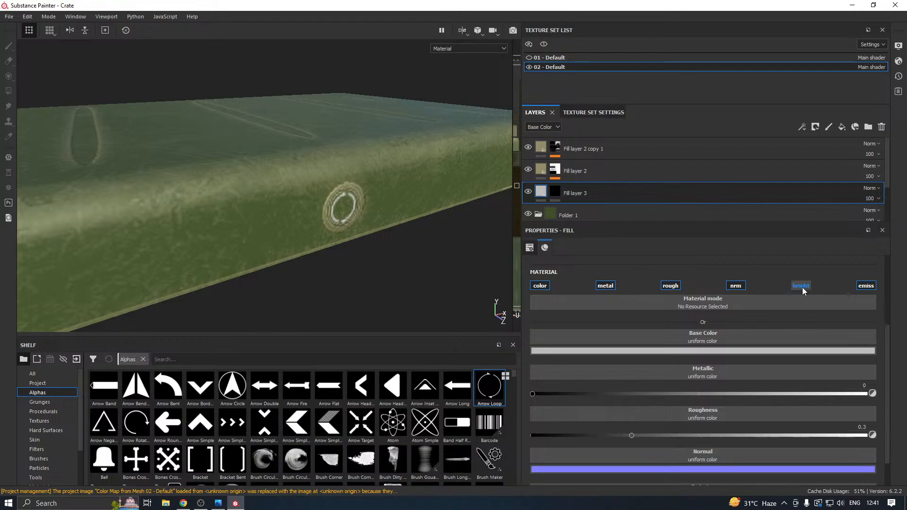
{"action": "left_click", "coordinate": [742, 288]}
{"action": "scroll", "coordinate": [701, 330], "scroll_direction": "down", "scroll_amount": 1}
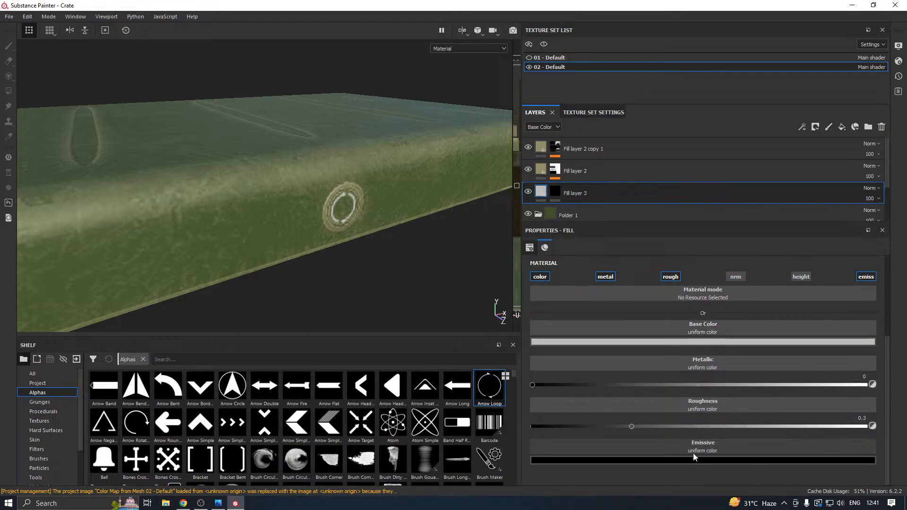
{"action": "left_click", "coordinate": [664, 461]}
{"action": "left_click", "coordinate": [721, 409]}
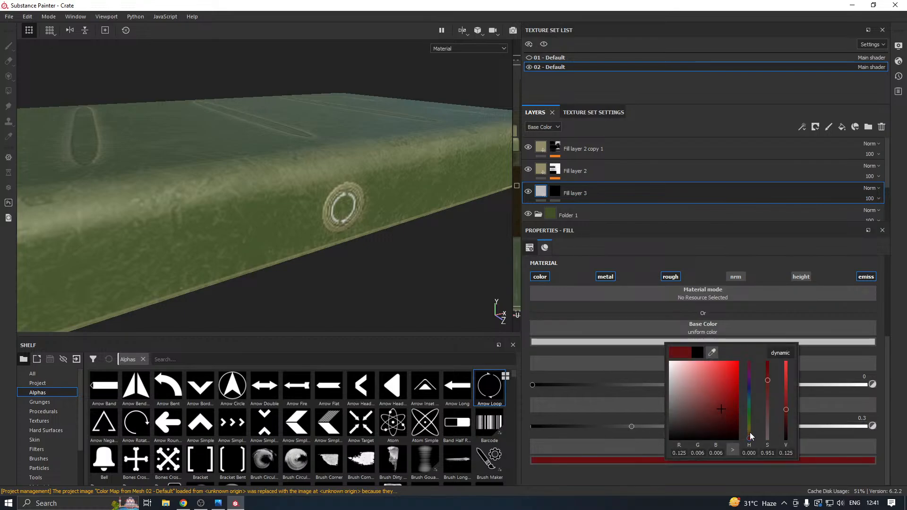
{"action": "left_click_drag", "start_coordinate": [751, 437], "coordinate": [749, 433]}
{"action": "left_click", "coordinate": [738, 366]}
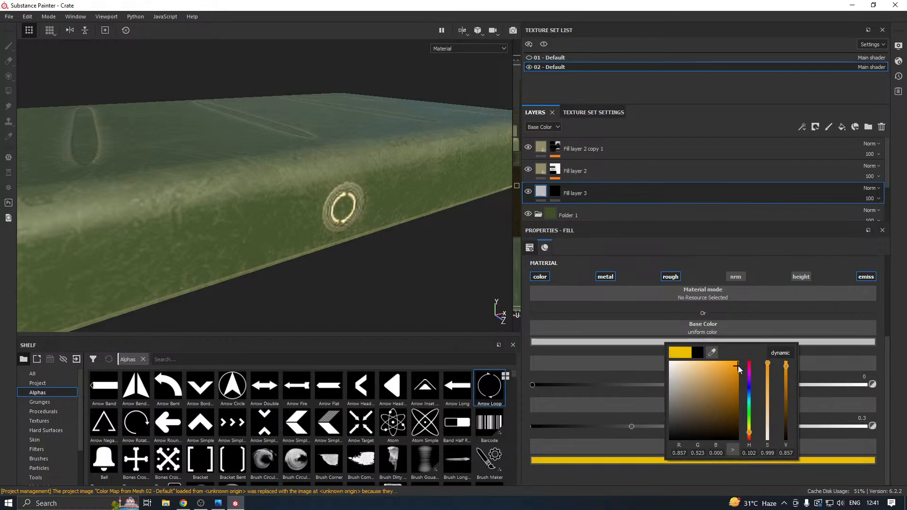
{"action": "left_click_drag", "start_coordinate": [738, 367], "coordinate": [743, 366]}
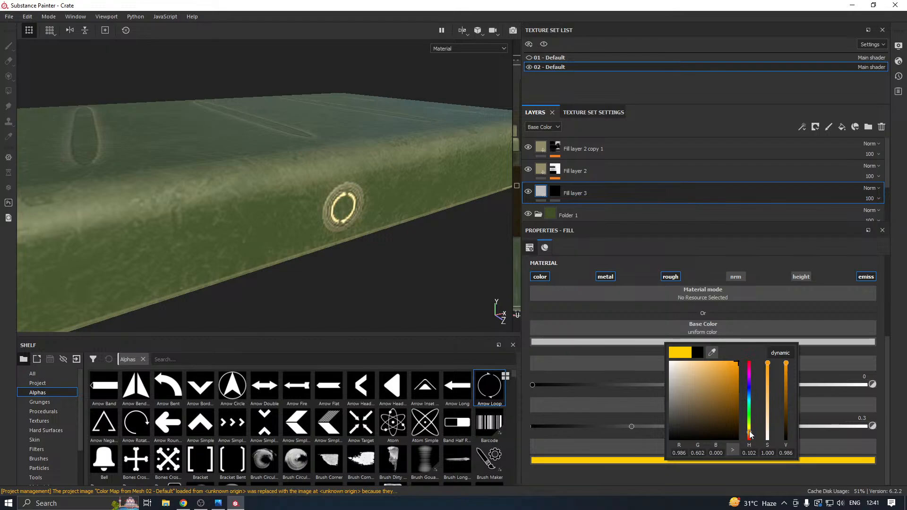
{"action": "left_click_drag", "start_coordinate": [750, 433], "coordinate": [750, 438]}
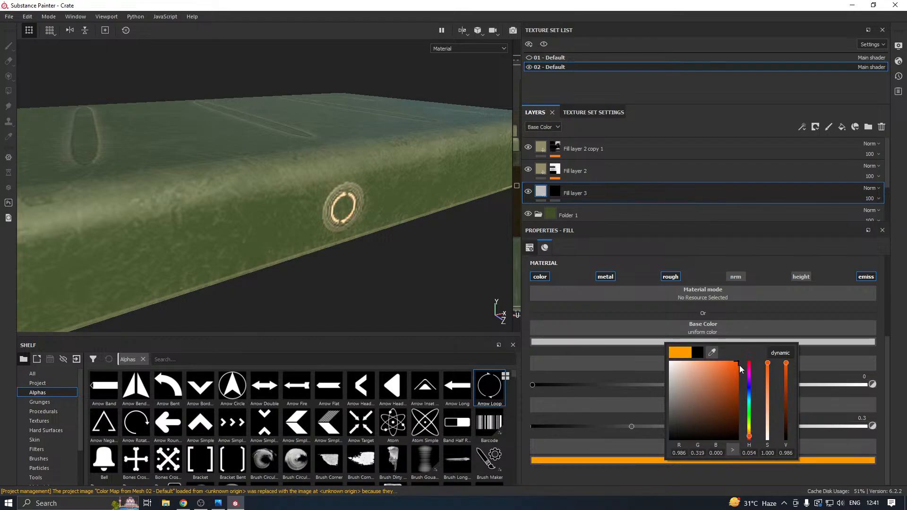
Set Fill layer 3's base color to a bright orange matching its emissive color.
{"action": "left_click", "coordinate": [577, 342]}
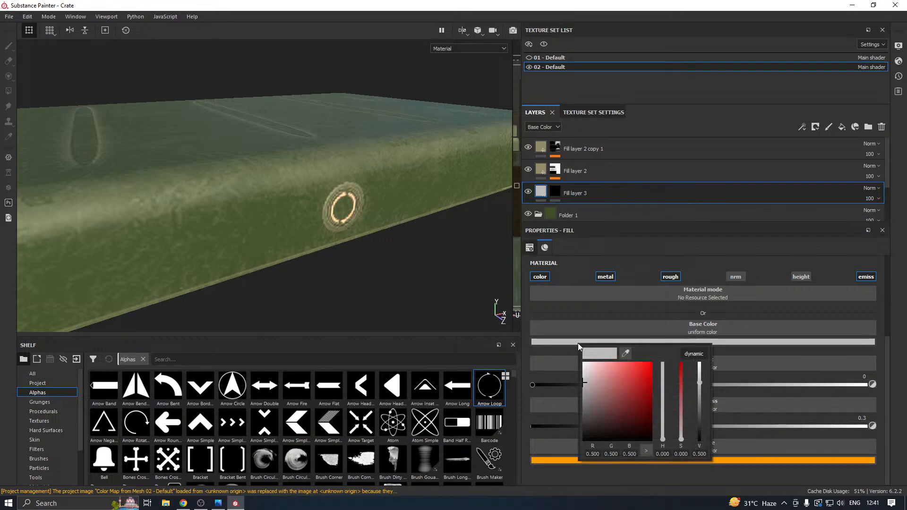
{"action": "left_click", "coordinate": [663, 439]}
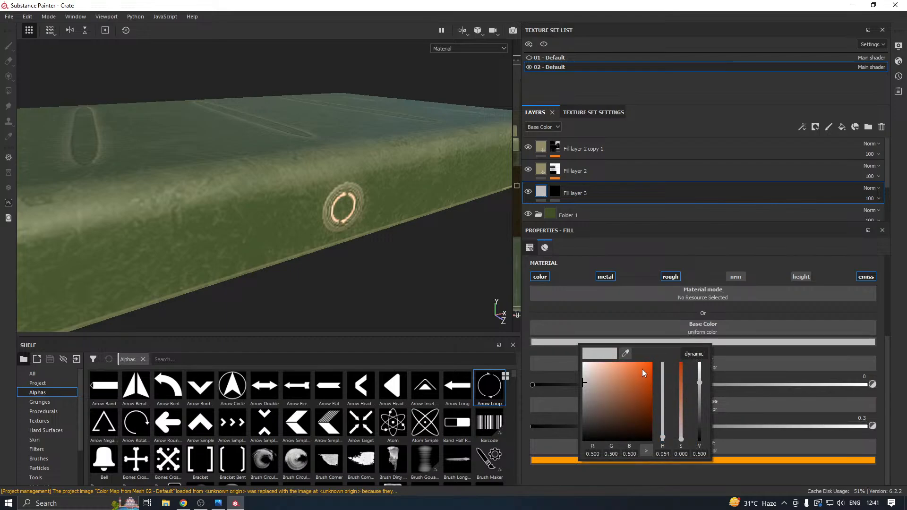
{"action": "left_click_drag", "start_coordinate": [641, 369], "coordinate": [655, 365]}
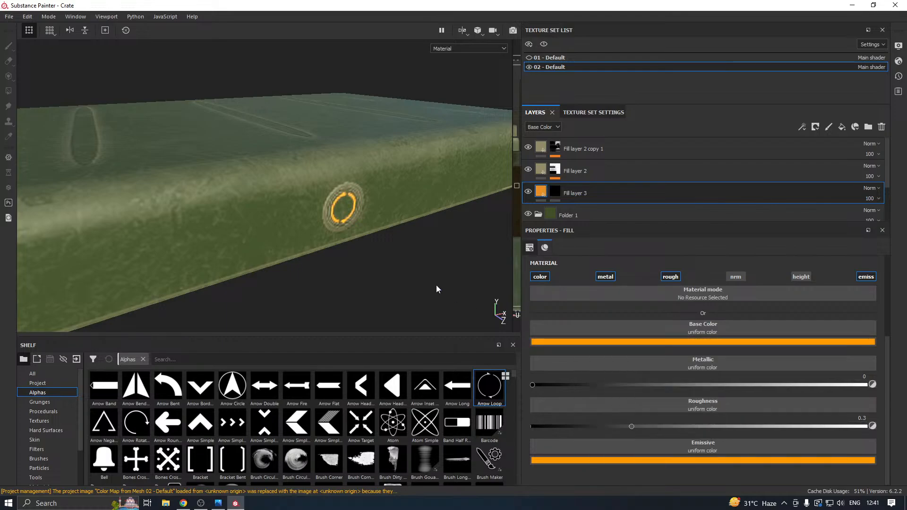
Show the 01 - Default texture set and inspect the whole crate with its orange lid ring.
{"action": "left_click_drag", "start_coordinate": [435, 284], "coordinate": [425, 232], "text": "alt"}
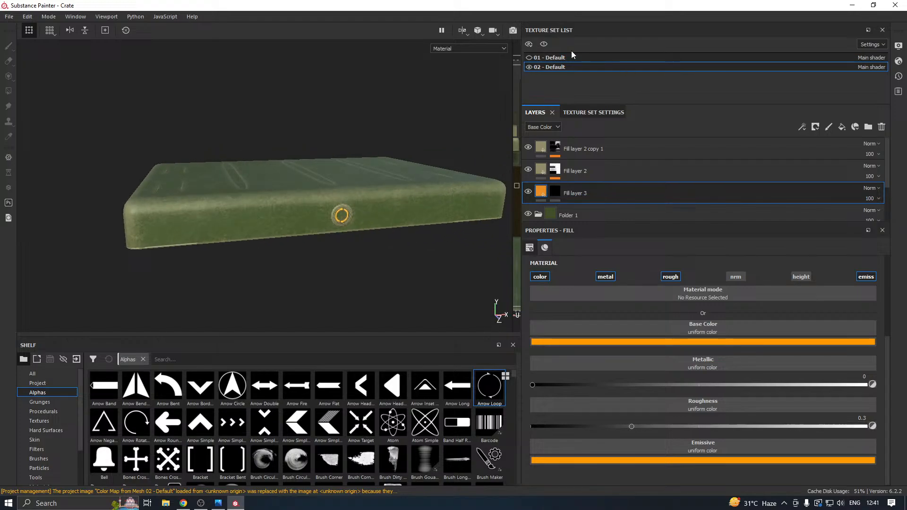
{"action": "left_click", "coordinate": [529, 57]}
{"action": "left_click_drag", "start_coordinate": [280, 165], "coordinate": [451, 127], "text": "alt"}
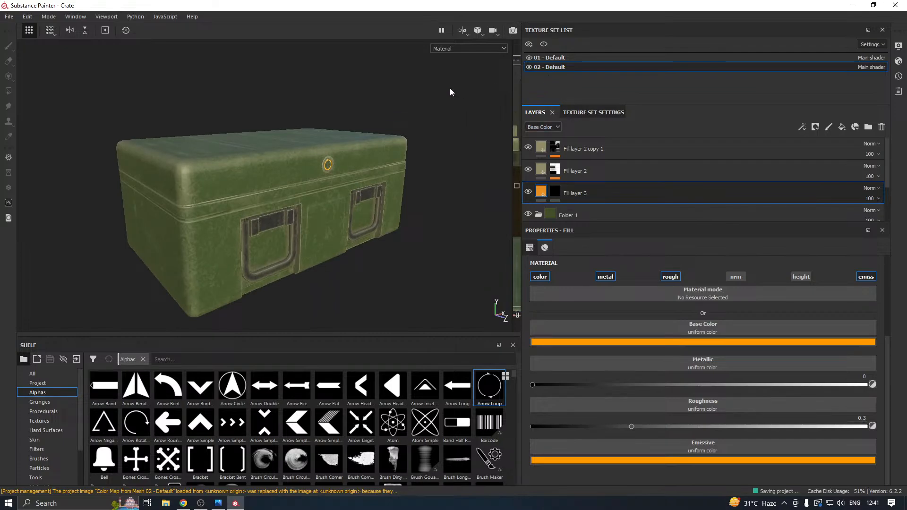
Try a near-black base color (RGB 0.020) on Fill layer 1 of the lid's texture set and undo it.
{"action": "scroll", "coordinate": [570, 188], "scroll_direction": "down", "scroll_amount": 2}
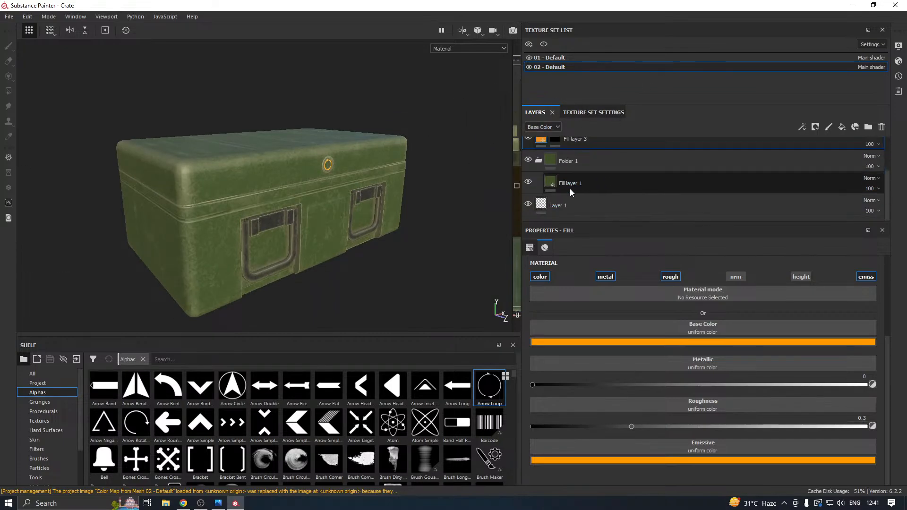
{"action": "left_click", "coordinate": [577, 186]}
{"action": "left_click", "coordinate": [584, 342]}
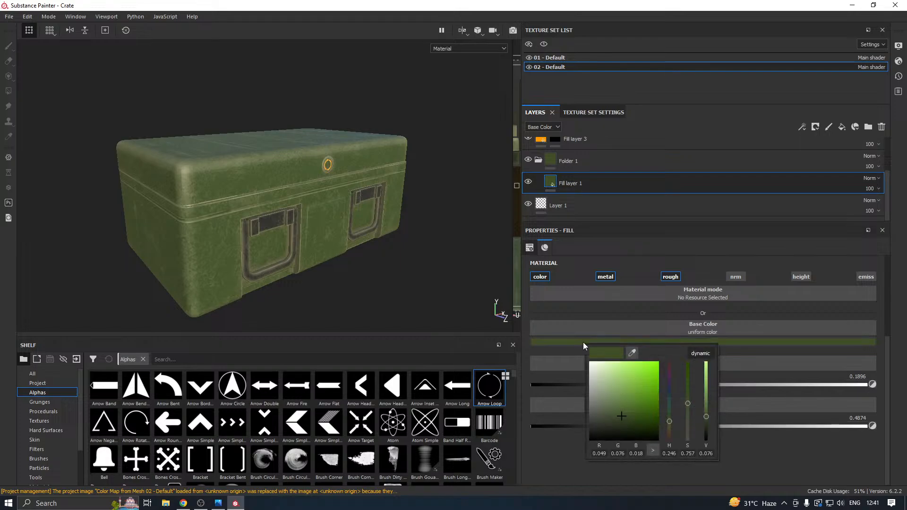
{"action": "left_click_drag", "start_coordinate": [595, 418], "coordinate": [589, 429]}
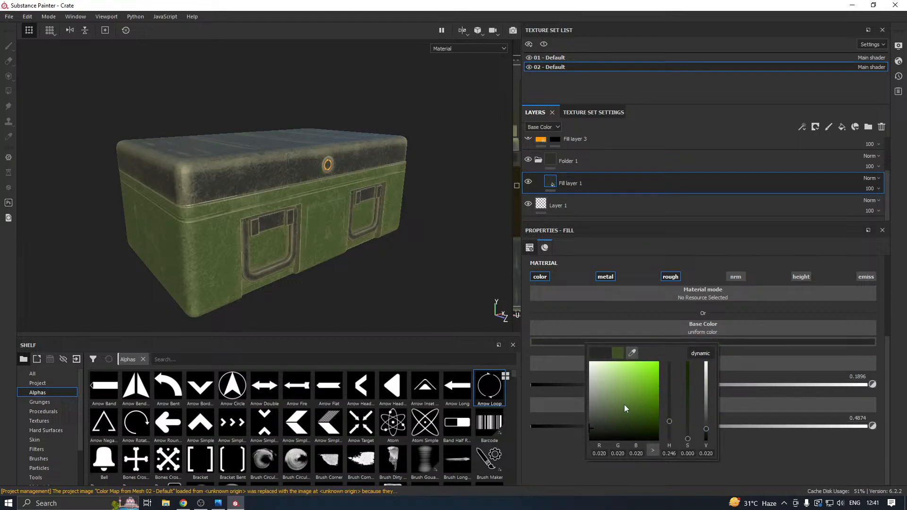
{"action": "key", "text": "Escape"}
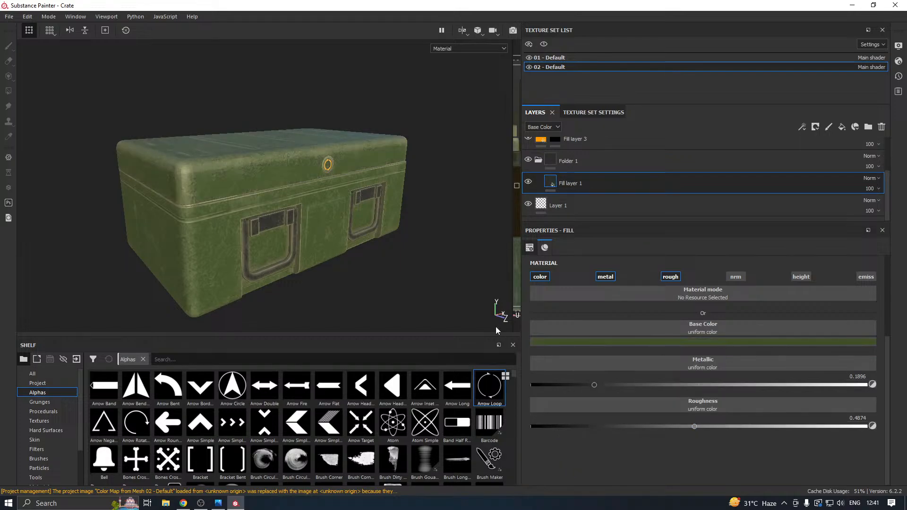
Set the base color of the lid's Fill layer 1 to neutral dark gray, RGB 0.040.
{"action": "left_click", "coordinate": [573, 345]}
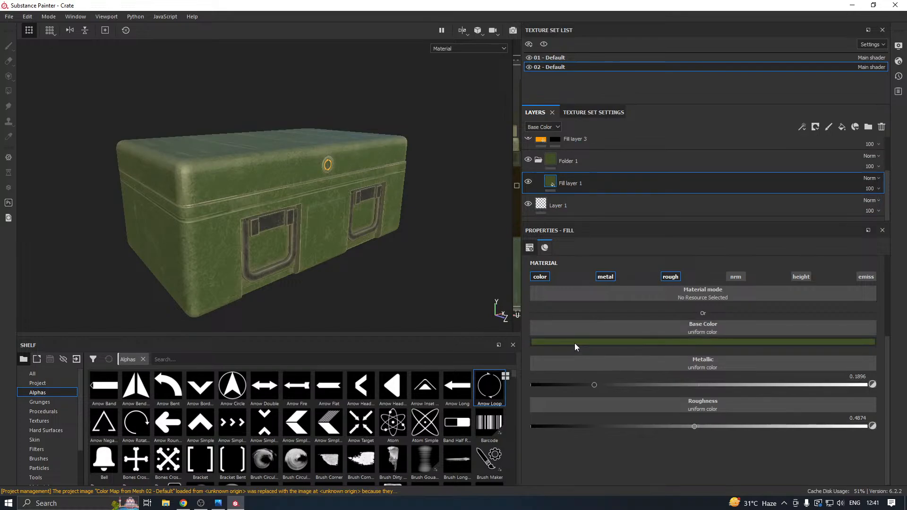
{"action": "left_click", "coordinate": [588, 404]}
{"action": "left_click_drag", "start_coordinate": [588, 404], "coordinate": [581, 426]}
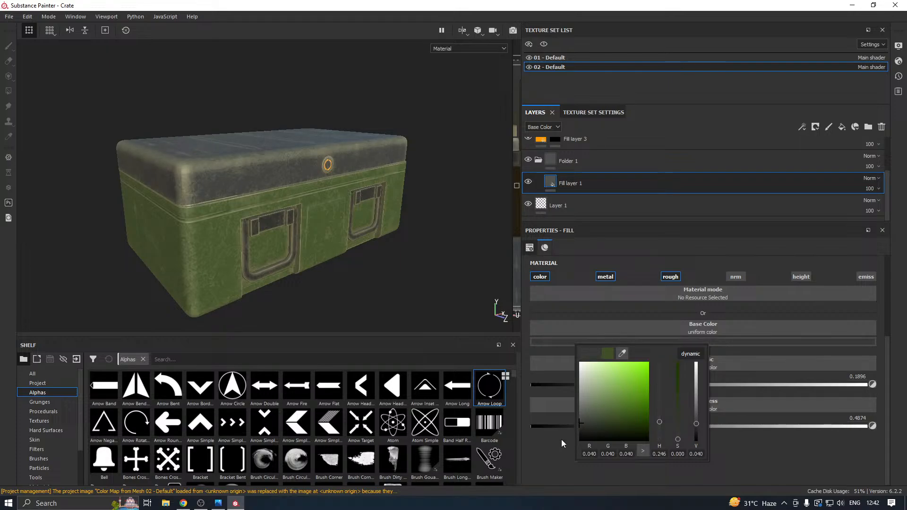
Set the base color of Fill layer 1 inside Folder 1 of 01 - Default to near-black gray for the crate body.
{"action": "left_click", "coordinate": [554, 59]}
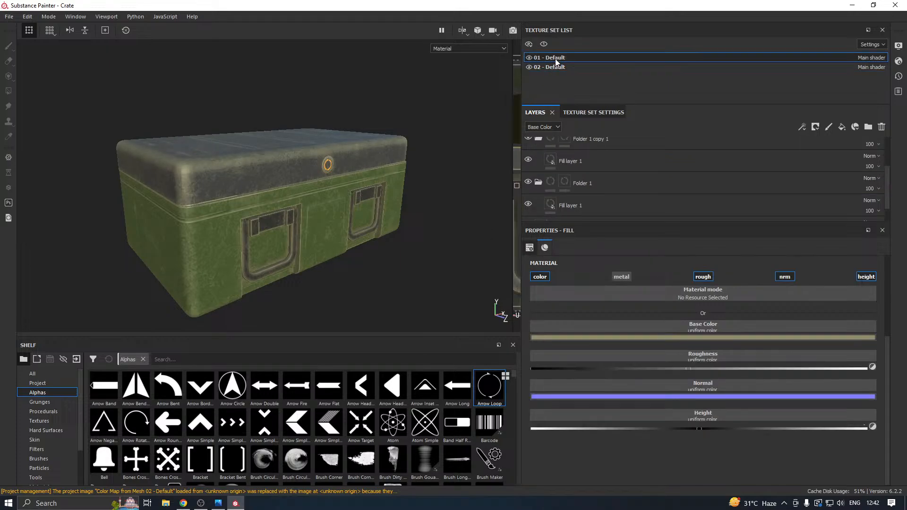
{"action": "left_click", "coordinate": [592, 203]}
{"action": "left_click", "coordinate": [580, 340]}
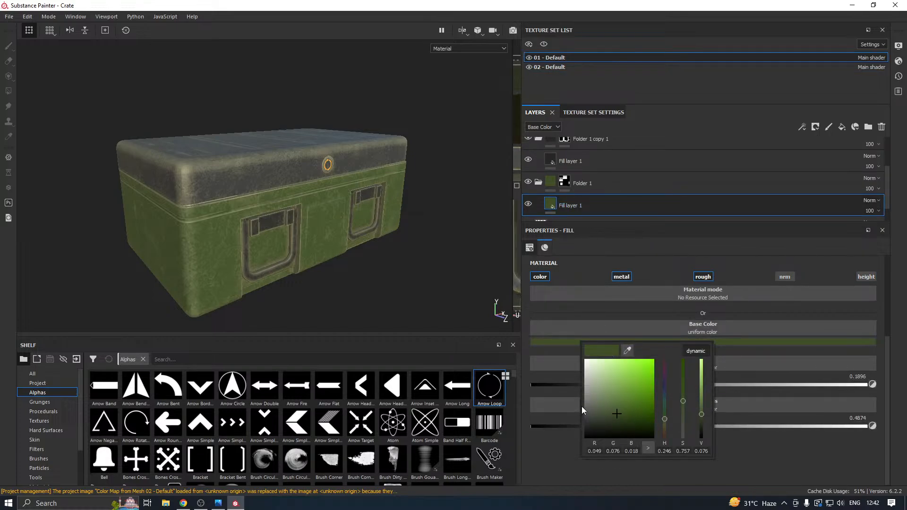
{"action": "left_click", "coordinate": [585, 405]}
{"action": "left_click_drag", "start_coordinate": [586, 407], "coordinate": [586, 427]}
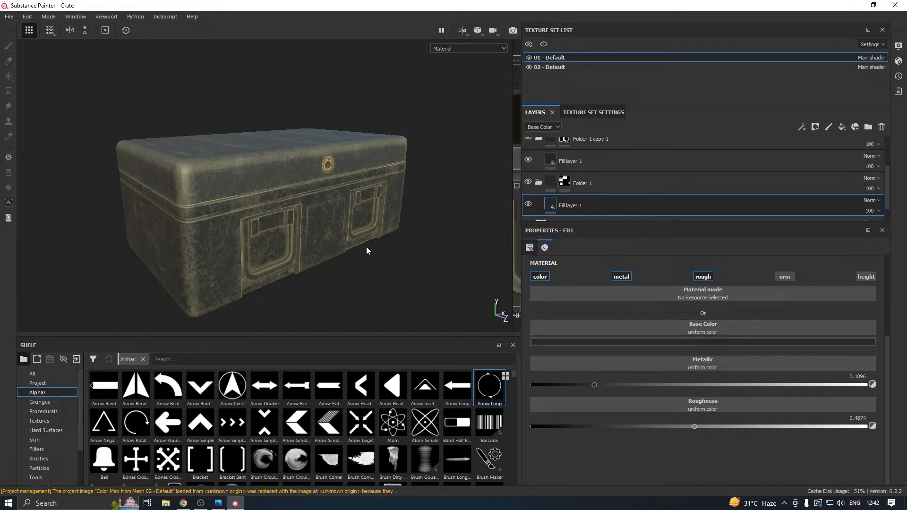
{"action": "left_click_drag", "start_coordinate": [366, 251], "coordinate": [348, 247], "text": "alt"}
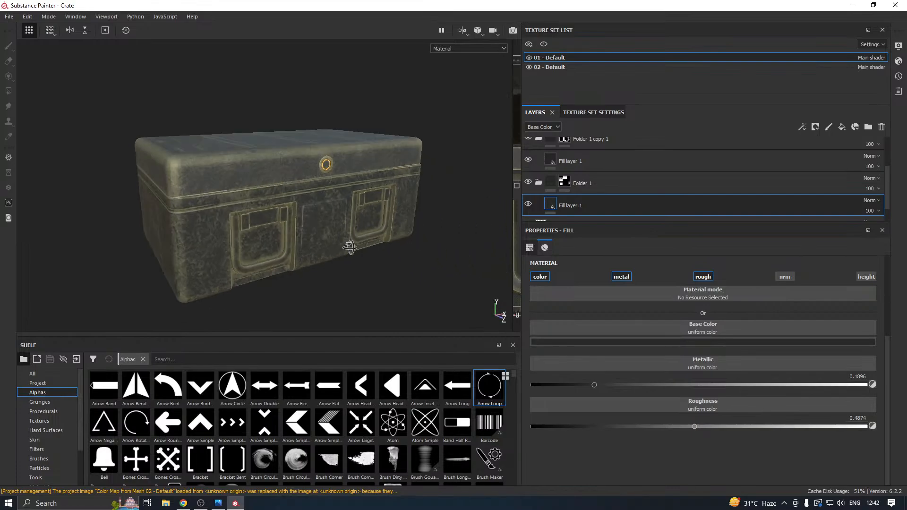
Try a lighter neutral base color on the selected tan fill layer of 02 - Default and undo it.
{"action": "left_click", "coordinate": [554, 66]}
{"action": "left_click", "coordinate": [581, 341]}
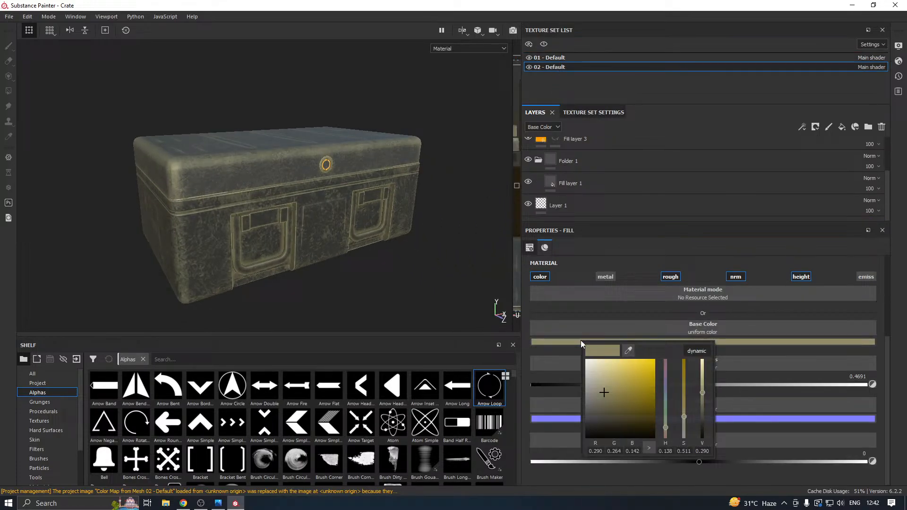
{"action": "left_click", "coordinate": [585, 386]}
{"action": "left_click_drag", "start_coordinate": [582, 386], "coordinate": [581, 382]}
{"action": "key", "text": "ctrl+z"}
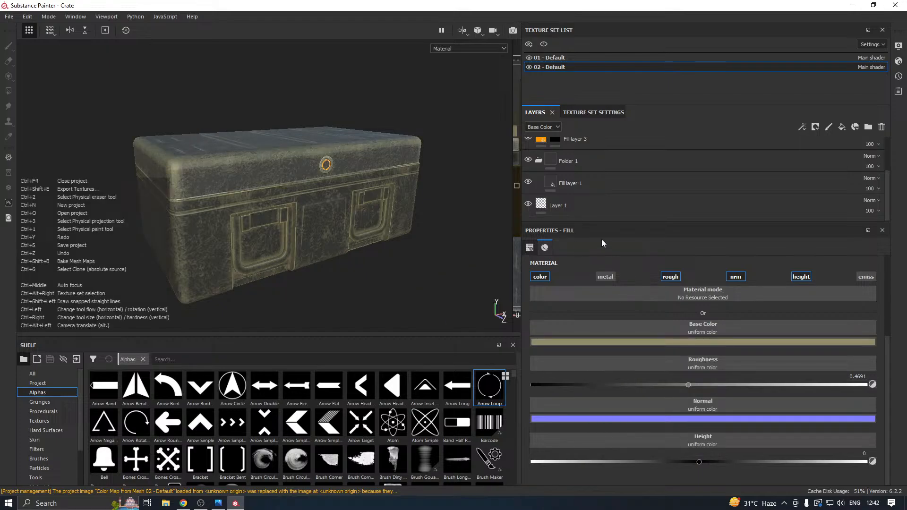
Try an orange-brown base color on Fill layer 1 of the lid's texture set, 02 - Default.
{"action": "left_click", "coordinate": [582, 187]}
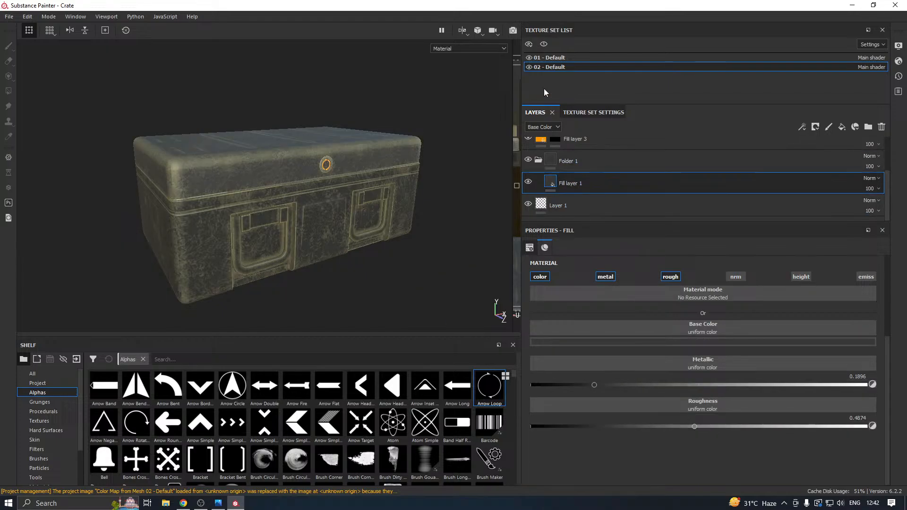
{"action": "left_click", "coordinate": [526, 67]}
{"action": "left_click", "coordinate": [526, 67]}
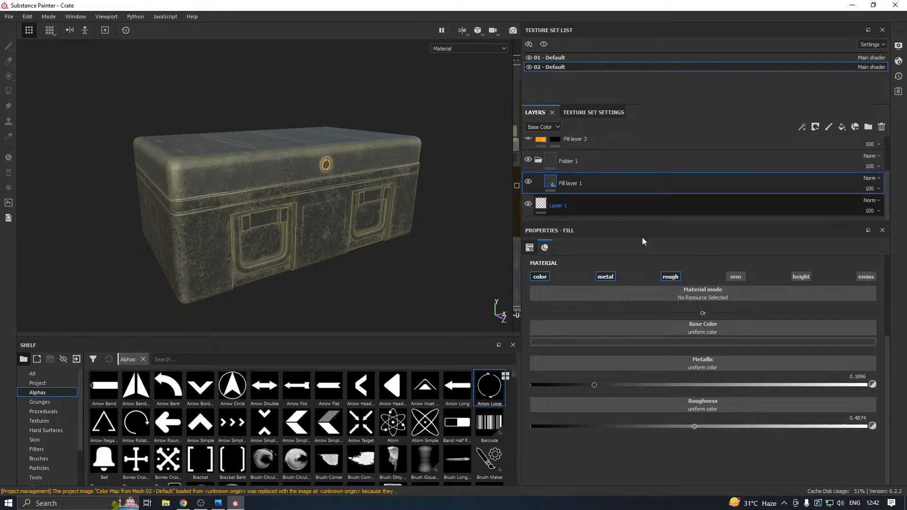
{"action": "left_click", "coordinate": [599, 342]}
{"action": "mouse_move", "coordinate": [645, 382]}
{"action": "left_mouse_down"}
{"action": "mouse_move", "coordinate": [591, 373]}
{"action": "mouse_move", "coordinate": [659, 385]}
{"action": "left_mouse_up"}
{"action": "mouse_move", "coordinate": [683, 438]}
{"action": "left_mouse_down"}
{"action": "mouse_move", "coordinate": [683, 427]}
{"action": "mouse_move", "coordinate": [684, 439]}
{"action": "left_mouse_up"}
{"action": "left_click_drag", "start_coordinate": [637, 398], "coordinate": [641, 386]}
{"action": "left_click_drag", "start_coordinate": [444, 307], "coordinate": [333, 230], "text": "alt"}
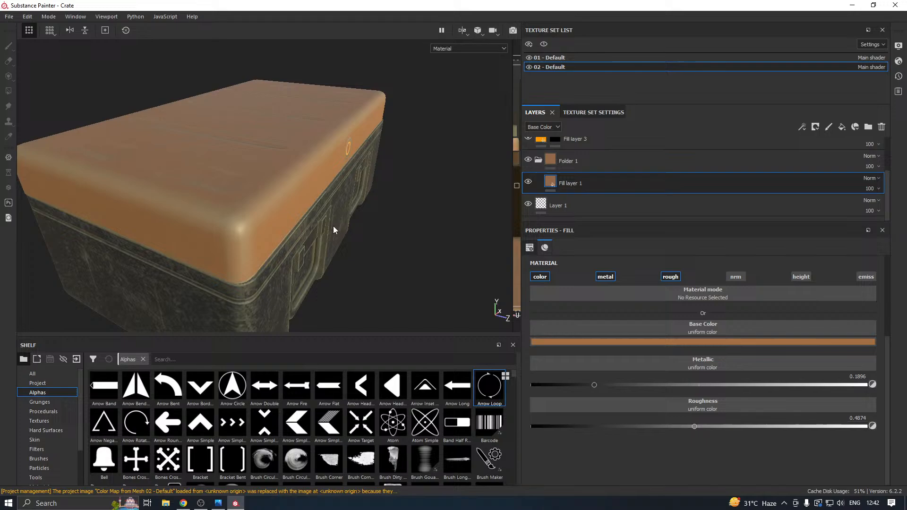
Try a near-black gray base color on the lid's Fill layer 1 in place of the orange-brown.
{"action": "left_click", "coordinate": [586, 341]}
{"action": "left_click_drag", "start_coordinate": [588, 364], "coordinate": [582, 423]}
{"action": "mouse_move", "coordinate": [392, 262]}
{"action": "left_mouse_down", "text": "alt"}
{"action": "mouse_move", "coordinate": [151, 171]}
{"action": "mouse_move", "coordinate": [222, 203]}
{"action": "mouse_move", "coordinate": [411, 133]}
{"action": "mouse_move", "coordinate": [439, 110]}
{"action": "mouse_move", "coordinate": [480, 200]}
{"action": "left_mouse_up", "text": "alt"}
{"action": "scroll", "coordinate": [359, 207], "scroll_direction": "up", "scroll_amount": 3}
{"action": "left_click_drag", "start_coordinate": [348, 207], "coordinate": [330, 191], "text": "alt"}
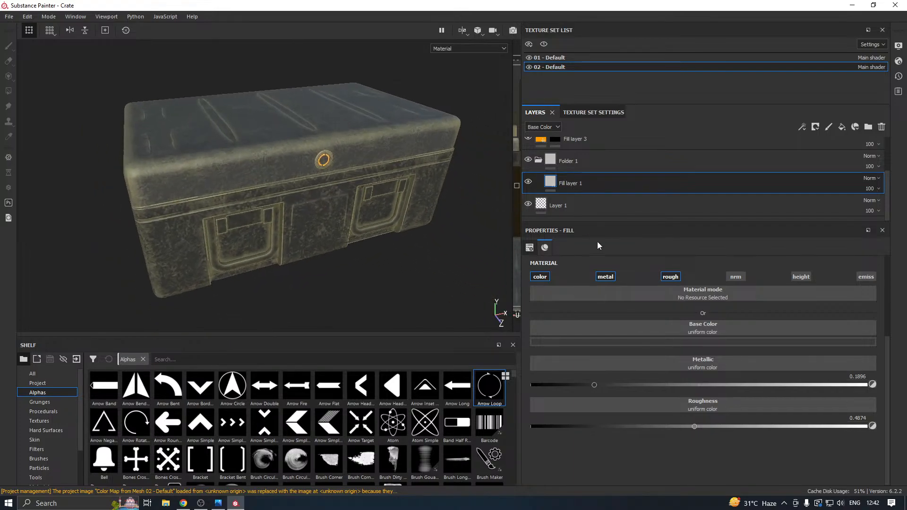
Try a dark red base color on the lid's Fill layer 1, then undo the recent lid and body recolors.
{"action": "left_click", "coordinate": [584, 343]}
{"action": "left_click_drag", "start_coordinate": [643, 414], "coordinate": [626, 404]}
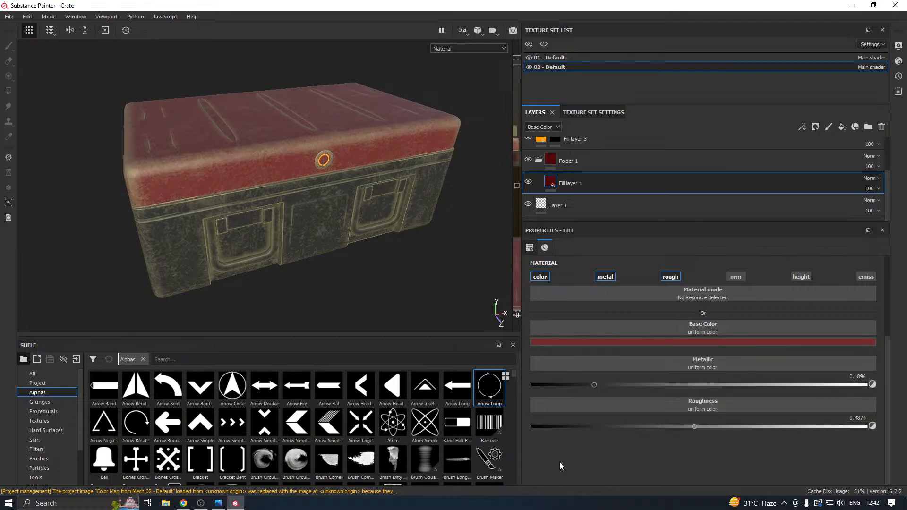
{"action": "left_click_drag", "start_coordinate": [330, 225], "coordinate": [386, 211], "text": "alt"}
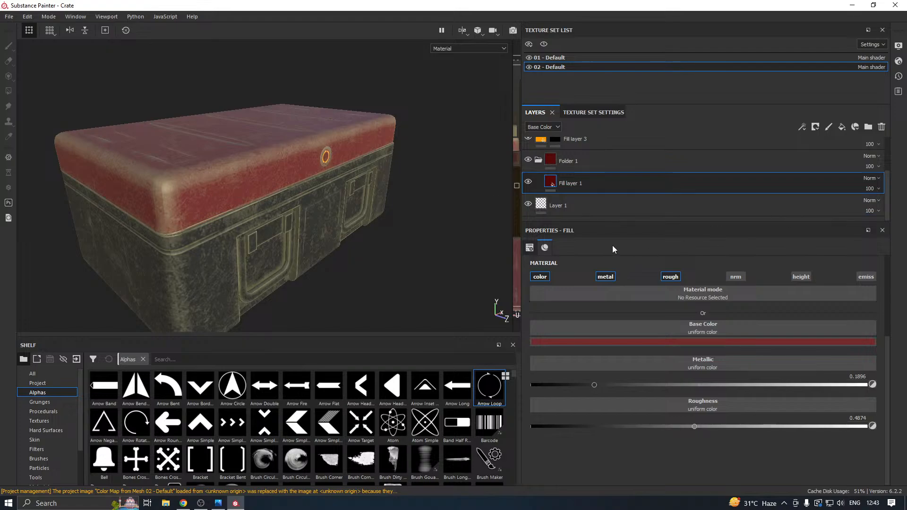
{"action": "key", "text": "ctrl+z"}
{"action": "key", "text": "ctrl+z"}
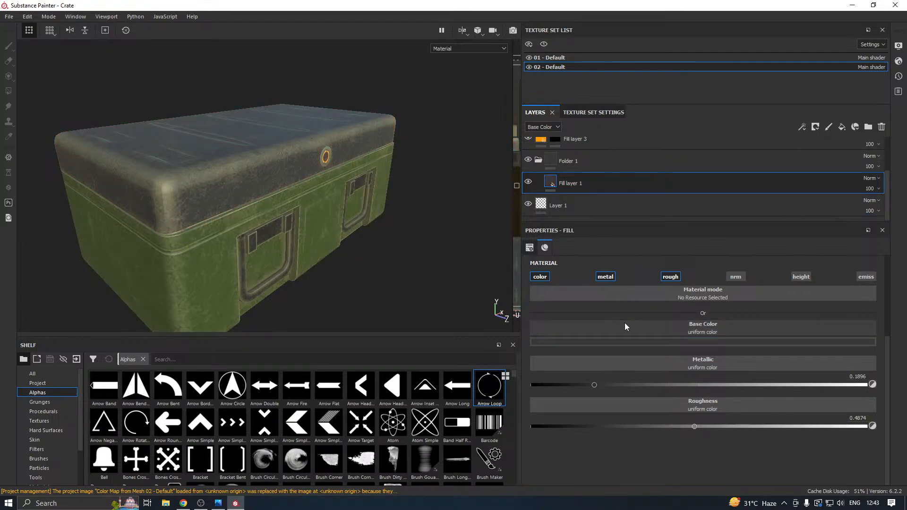
Try a near-black base color (RGB 0.023, 0.024, 0.021) on Fill layer 1 in Folder 1 of 01 - Default and undo it.
{"action": "left_click", "coordinate": [561, 59]}
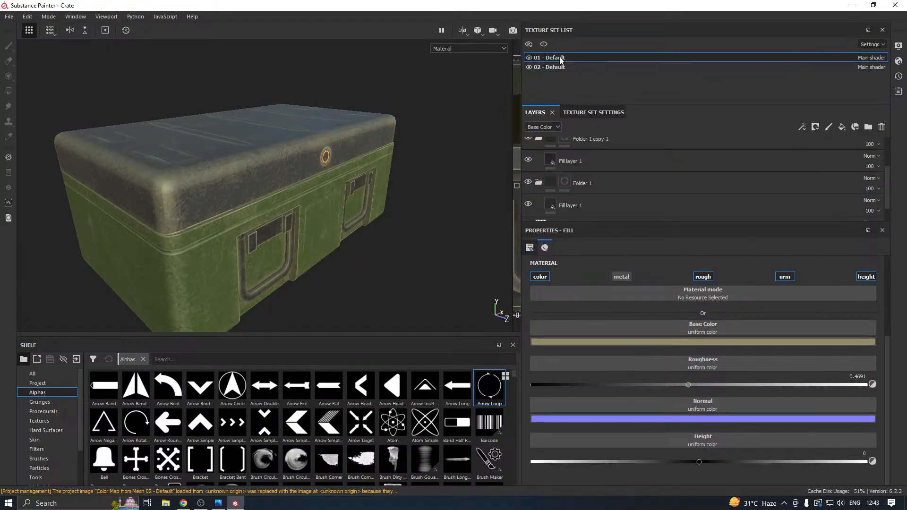
{"action": "left_click", "coordinate": [579, 342]}
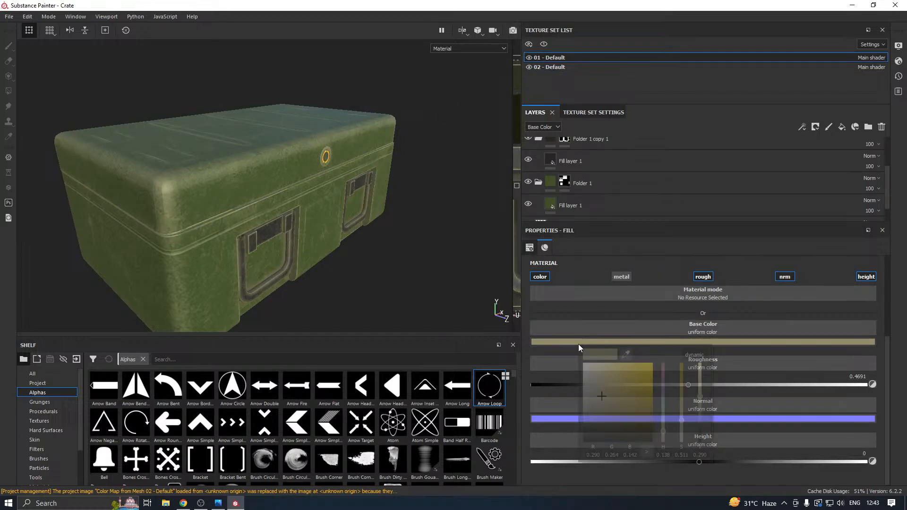
{"action": "left_click", "coordinate": [576, 207]}
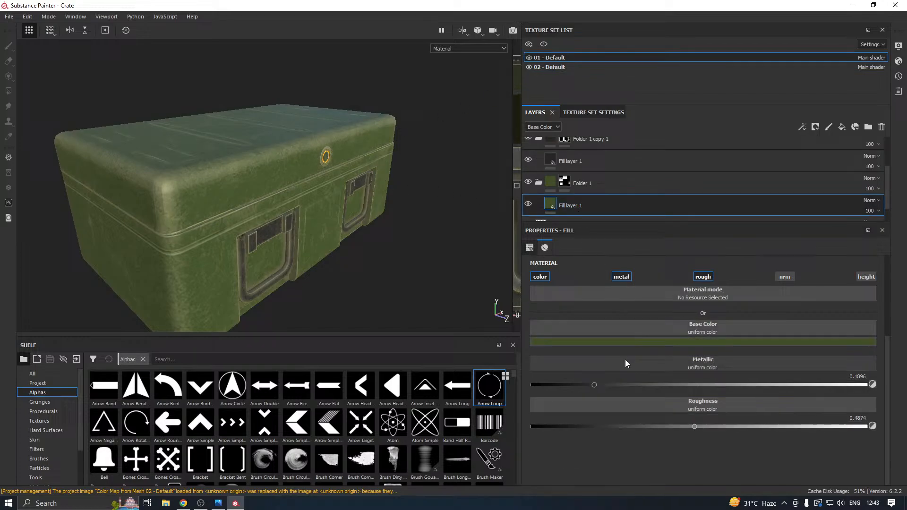
{"action": "left_click", "coordinate": [601, 342]}
{"action": "left_click", "coordinate": [608, 424]}
{"action": "left_click_drag", "start_coordinate": [610, 426], "coordinate": [609, 427]}
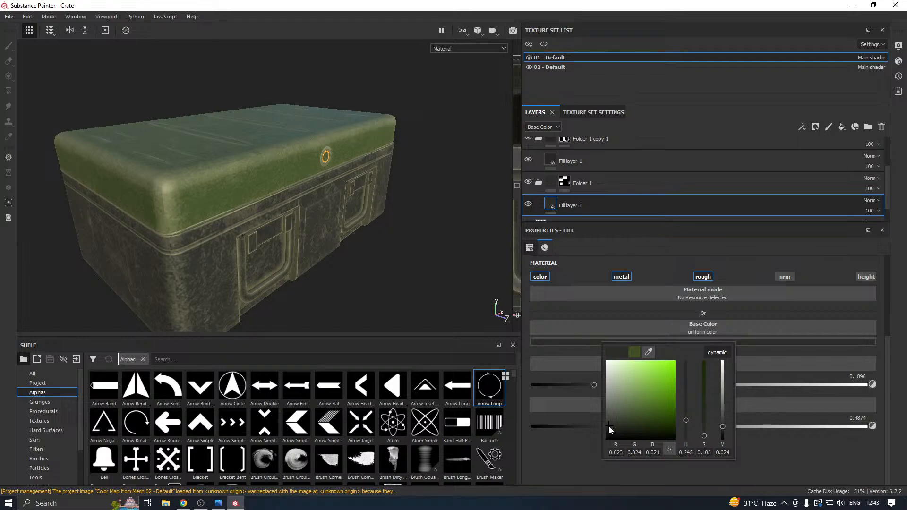
{"action": "left_click", "coordinate": [429, 270]}
{"action": "left_click_drag", "start_coordinate": [411, 247], "coordinate": [299, 245], "text": "alt"}
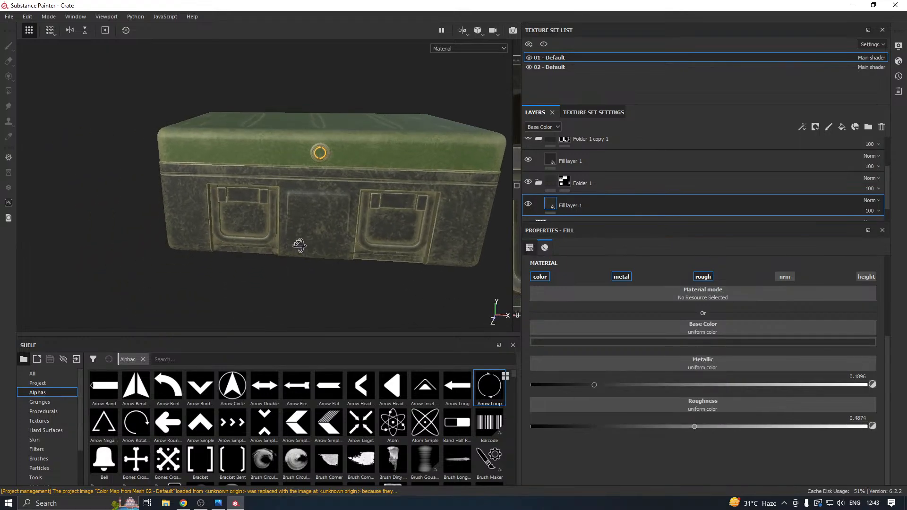
{"action": "key", "text": "ctrl+z"}
Set the base color of Fill layer 1 in the lid's texture set, 02 - Default, to near-black gray.
{"action": "left_click", "coordinate": [549, 68]}
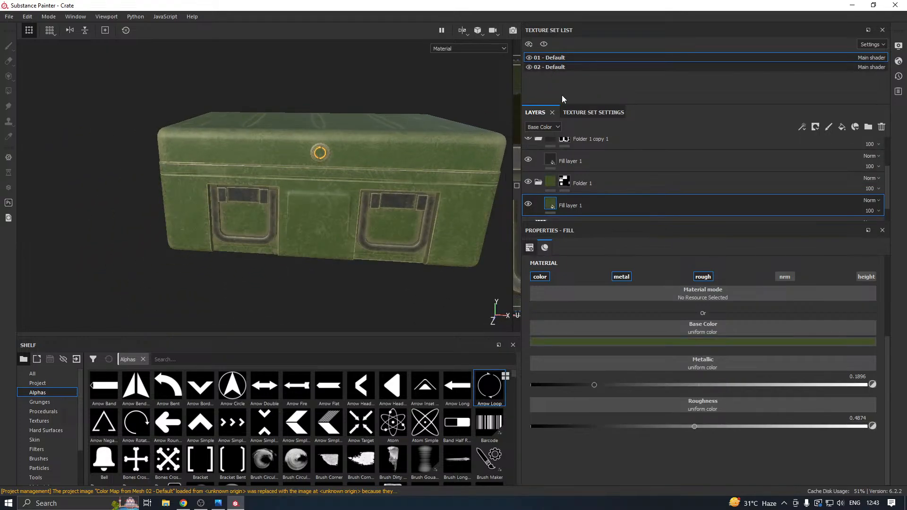
{"action": "left_click", "coordinate": [616, 188]}
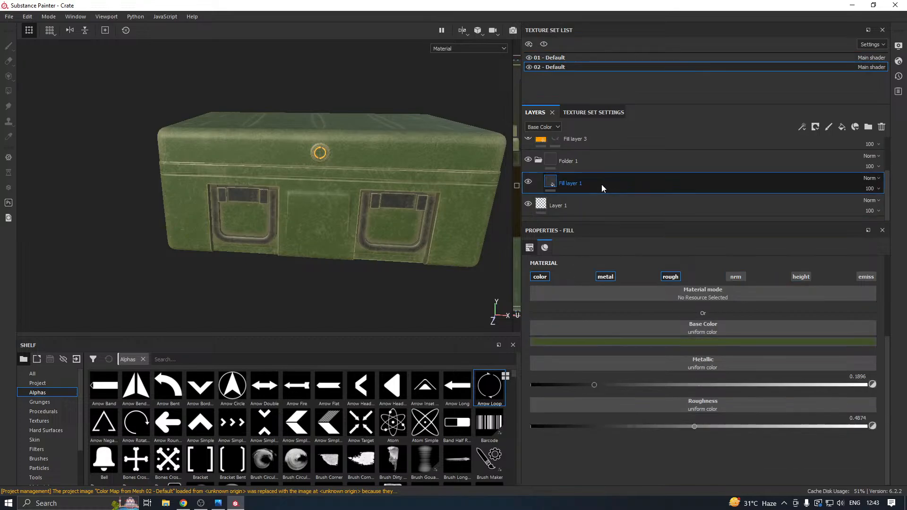
{"action": "left_click", "coordinate": [576, 341]}
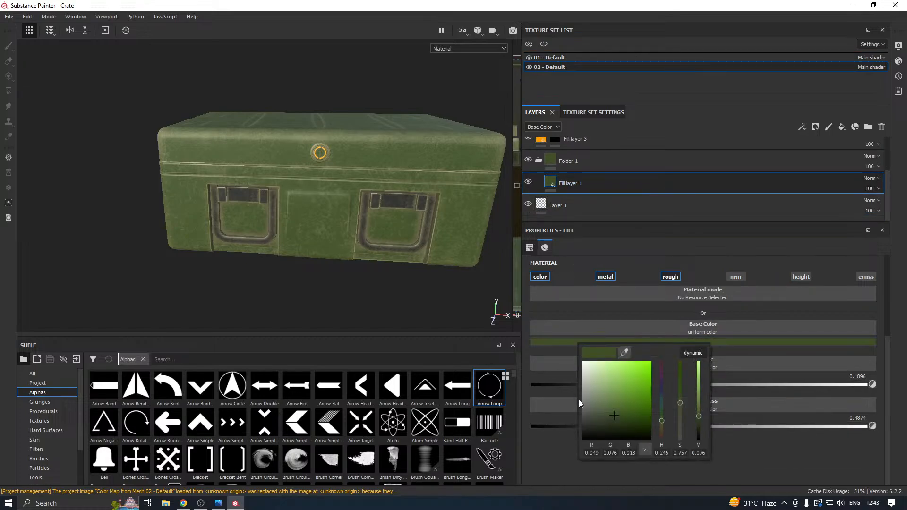
{"action": "left_click", "coordinate": [586, 427]}
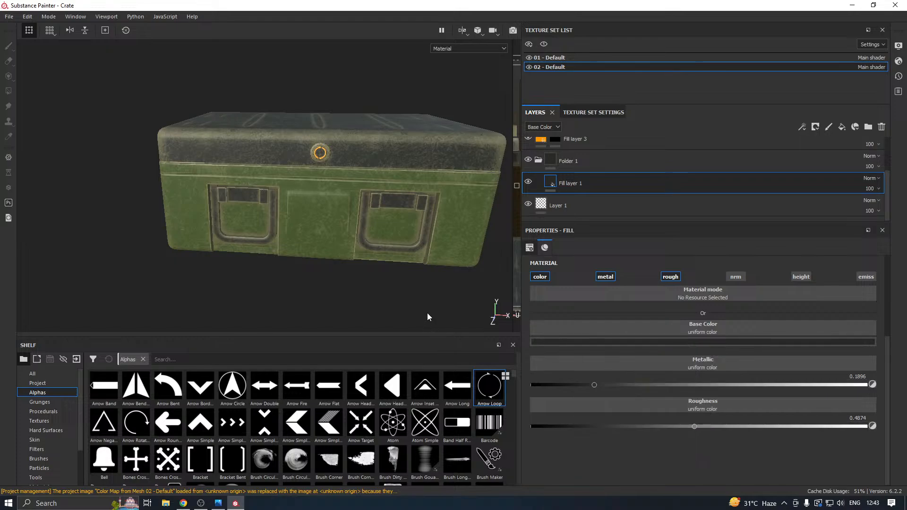
{"action": "left_click_drag", "start_coordinate": [427, 313], "coordinate": [486, 279], "text": "alt"}
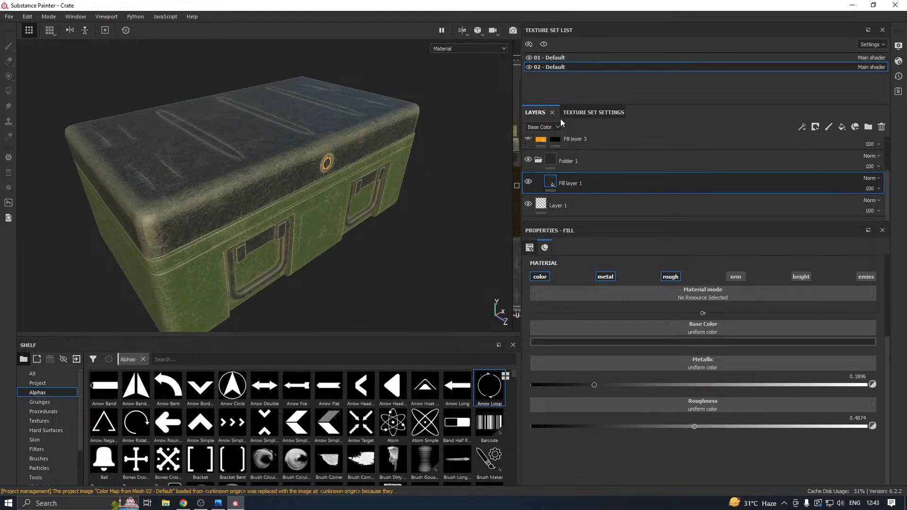
Set the base color of Fill layer 1 in Folder 1 of 01 - Default to dark gray, RGB 0.059, 0.062, 0.056.
{"action": "left_click", "coordinate": [557, 58]}
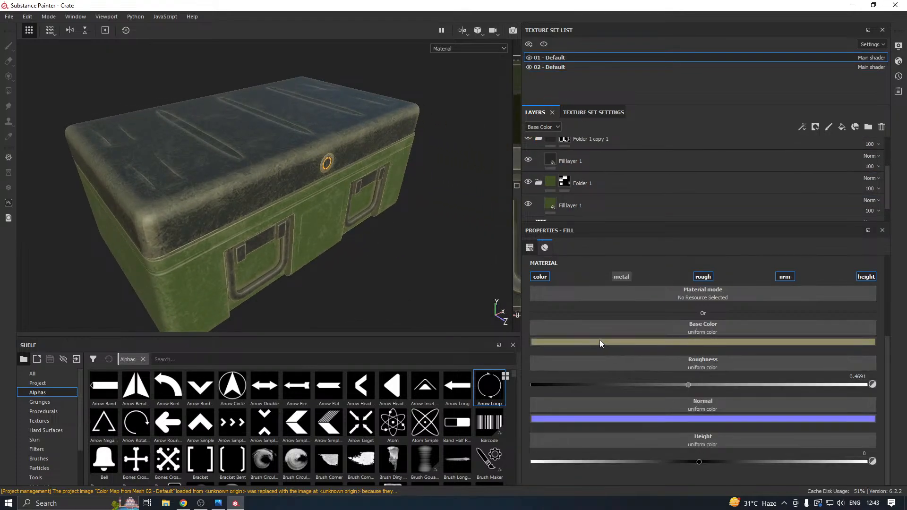
{"action": "left_click", "coordinate": [589, 197]}
{"action": "left_click", "coordinate": [596, 342]}
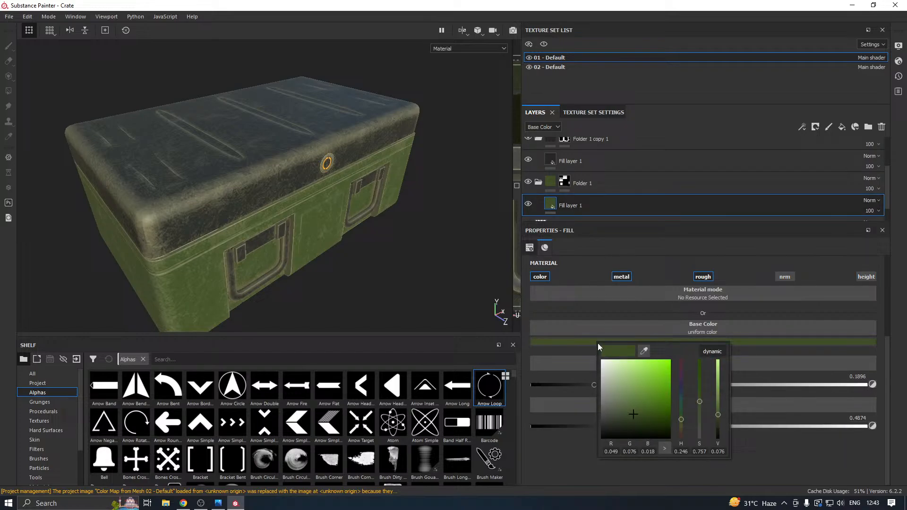
{"action": "left_click", "coordinate": [603, 417]}
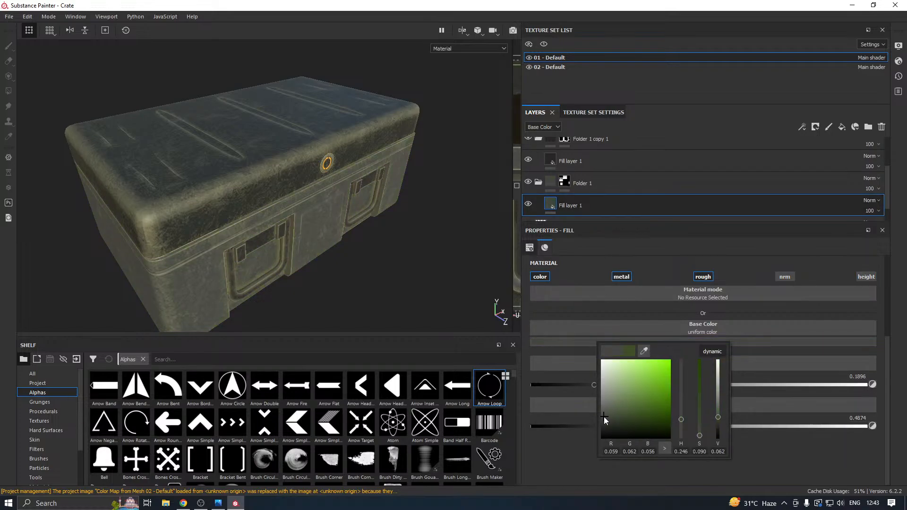
{"action": "left_click_drag", "start_coordinate": [412, 265], "coordinate": [435, 246], "text": "alt"}
{"action": "left_click_drag", "start_coordinate": [313, 235], "coordinate": [406, 210], "text": "alt"}
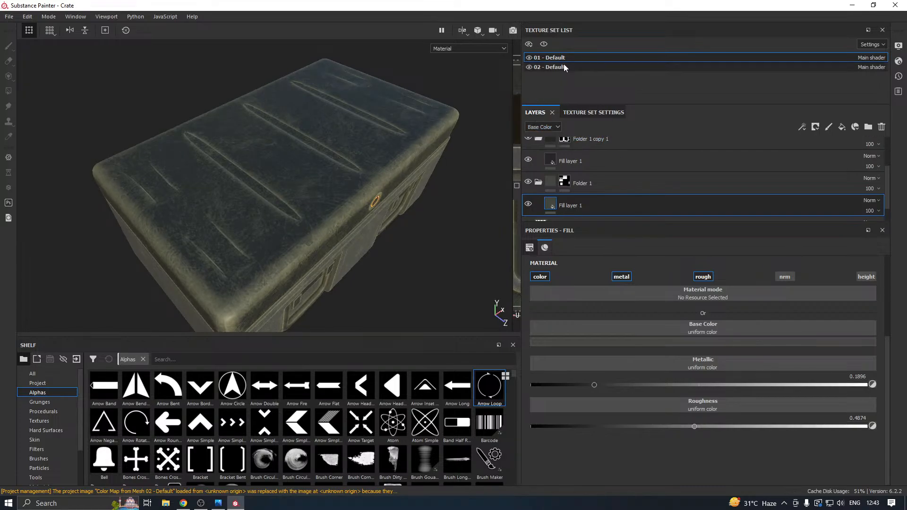
Set the base color of the tan Fill layer 2 in 01 - Default to dark neutral gray.
{"action": "scroll", "coordinate": [643, 172], "scroll_direction": "up", "scroll_amount": 3}
{"action": "left_click", "coordinate": [642, 171]}
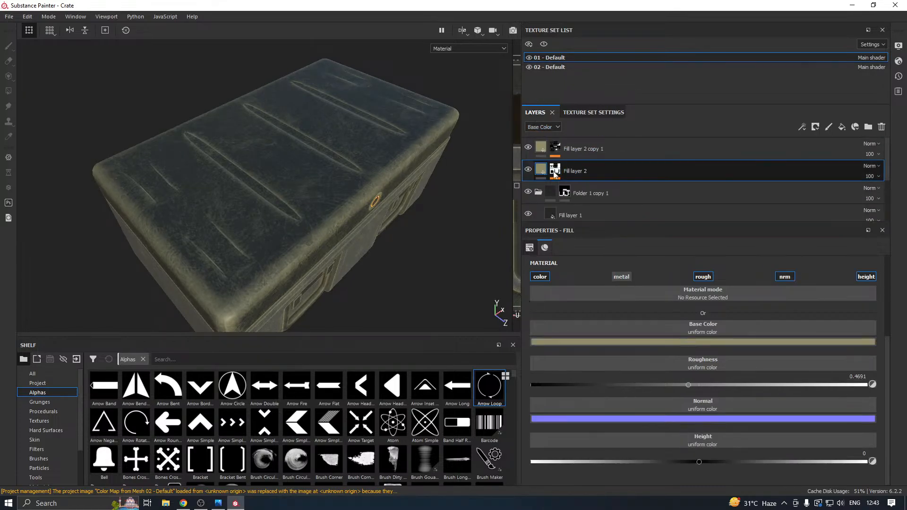
{"action": "left_click_drag", "start_coordinate": [374, 217], "coordinate": [345, 185], "text": "alt"}
{"action": "left_click_drag", "start_coordinate": [296, 251], "coordinate": [309, 247], "text": "alt"}
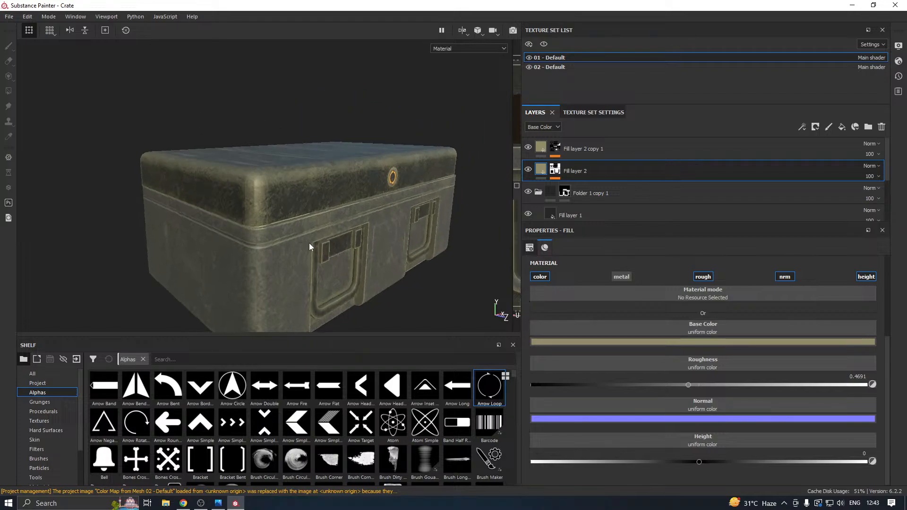
{"action": "left_click", "coordinate": [556, 343]}
{"action": "left_click_drag", "start_coordinate": [562, 410], "coordinate": [557, 420]}
Set the base color of Fill layer 2 copy 1 in 01 - Default to neutral gray, RGB 0.165.
{"action": "left_click", "coordinate": [609, 150]}
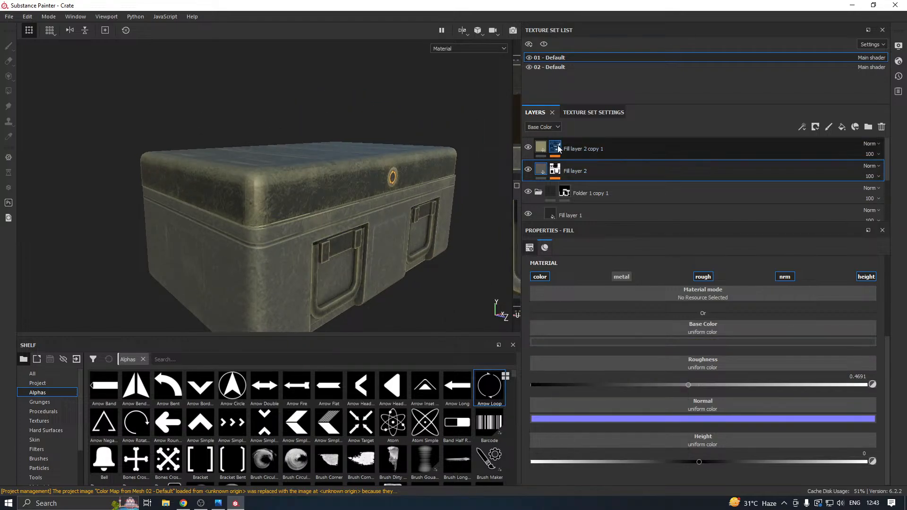
{"action": "left_click", "coordinate": [597, 342]}
{"action": "left_click_drag", "start_coordinate": [603, 416], "coordinate": [586, 405]}
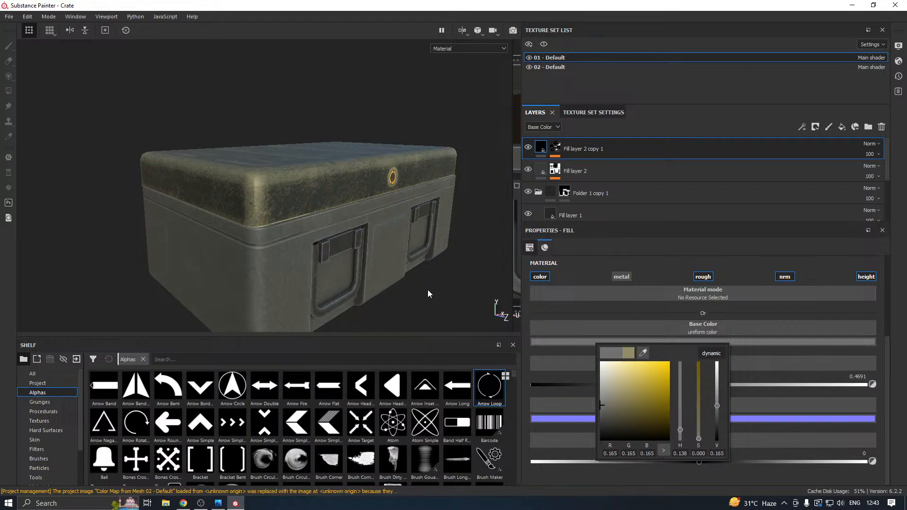
{"action": "left_click_drag", "start_coordinate": [427, 290], "coordinate": [425, 175], "text": "alt"}
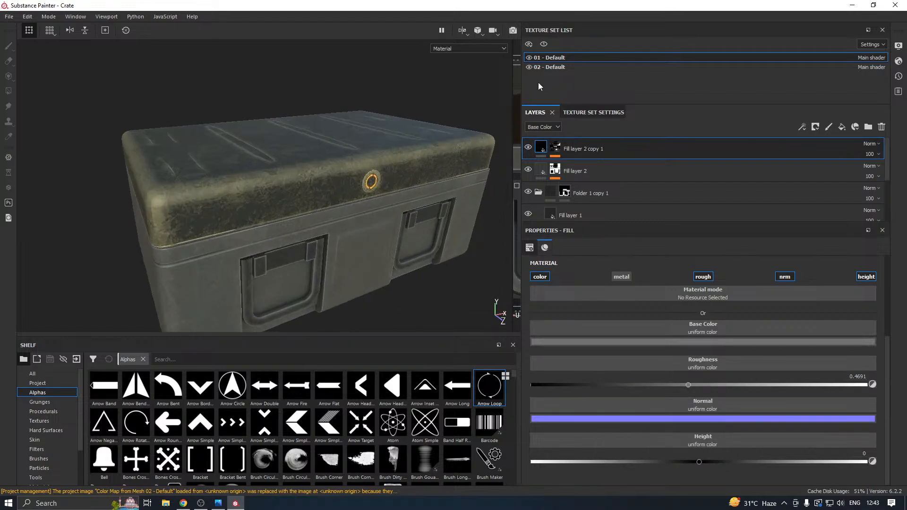
Set the base color of Fill layer 2 copy 1 in the lid's texture set, 02 - Default, to dark gray, RGB 0.085.
{"action": "left_click", "coordinate": [548, 67]}
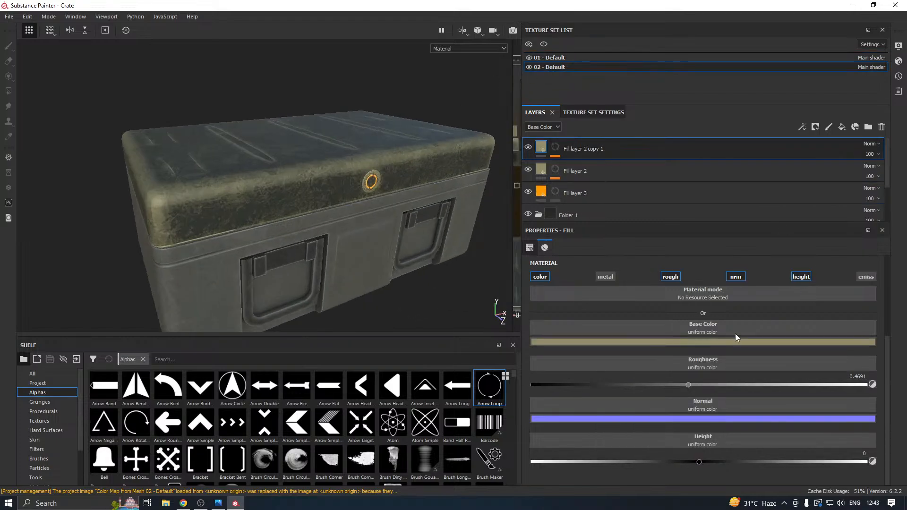
{"action": "left_click", "coordinate": [561, 344]}
{"action": "mouse_move", "coordinate": [569, 405]}
{"action": "left_mouse_down"}
{"action": "mouse_move", "coordinate": [567, 420]}
{"action": "mouse_move", "coordinate": [557, 418]}
{"action": "left_mouse_up"}
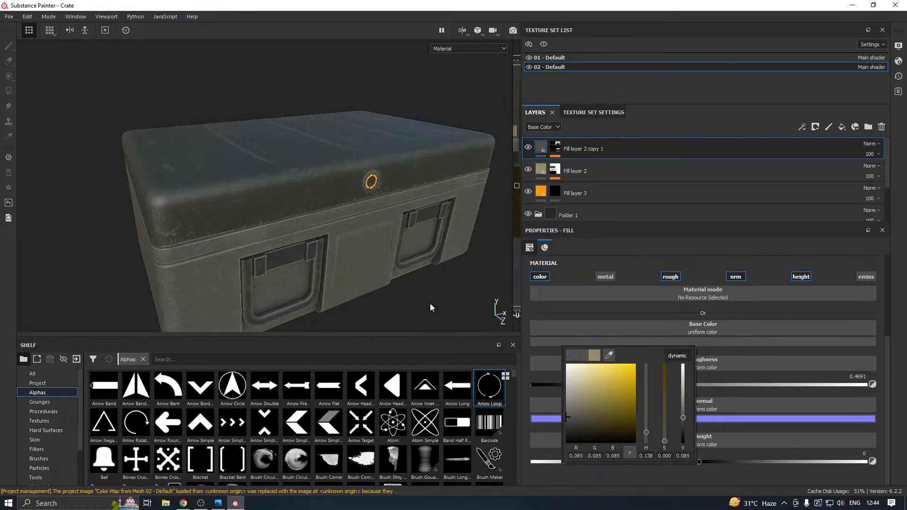
Set the base color of Fill layer 2 in 02 - Default to neutral light gray, RGB 0.353, and inspect the lid's corner up close.
{"action": "left_click", "coordinate": [548, 178]}
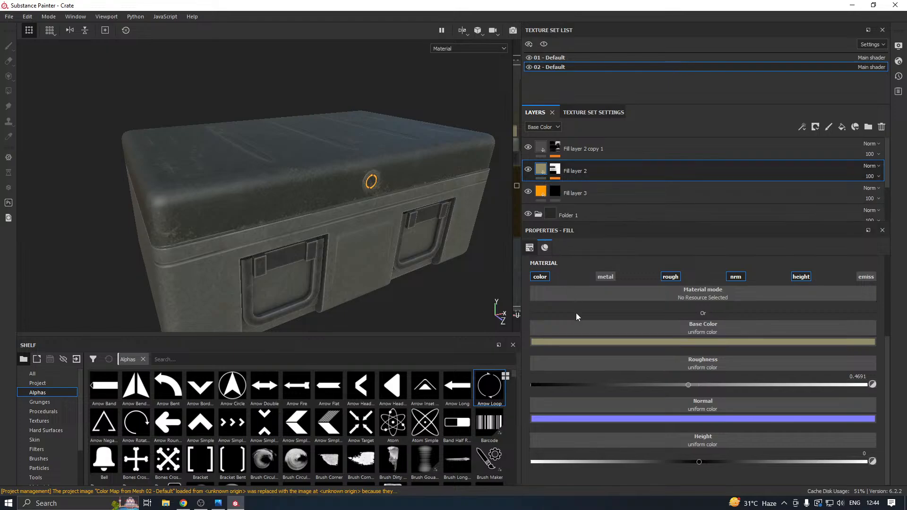
{"action": "left_click", "coordinate": [560, 342]}
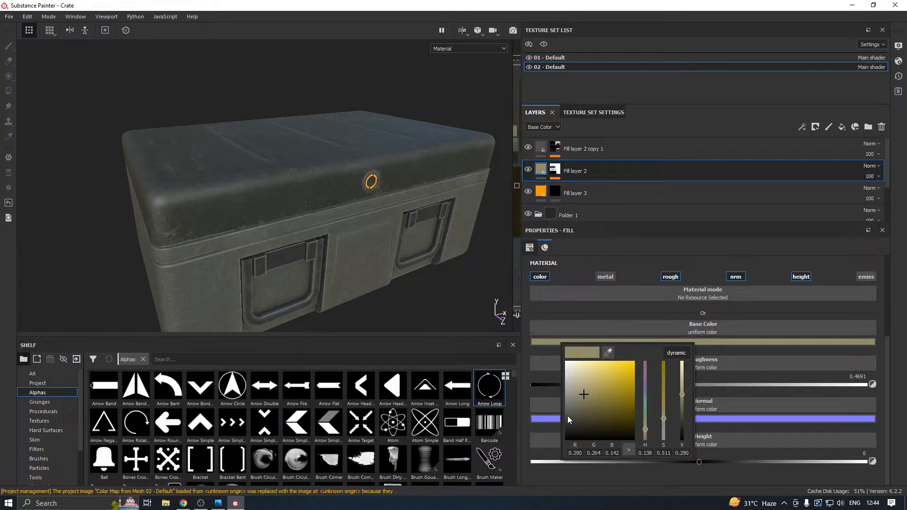
{"action": "left_click_drag", "start_coordinate": [568, 416], "coordinate": [549, 390]}
{"action": "left_click_drag", "start_coordinate": [435, 300], "coordinate": [392, 213], "text": "alt"}
{"action": "scroll", "coordinate": [385, 204], "scroll_direction": "up", "scroll_amount": 3}
{"action": "scroll", "coordinate": [287, 214], "scroll_direction": "up", "scroll_amount": 5}
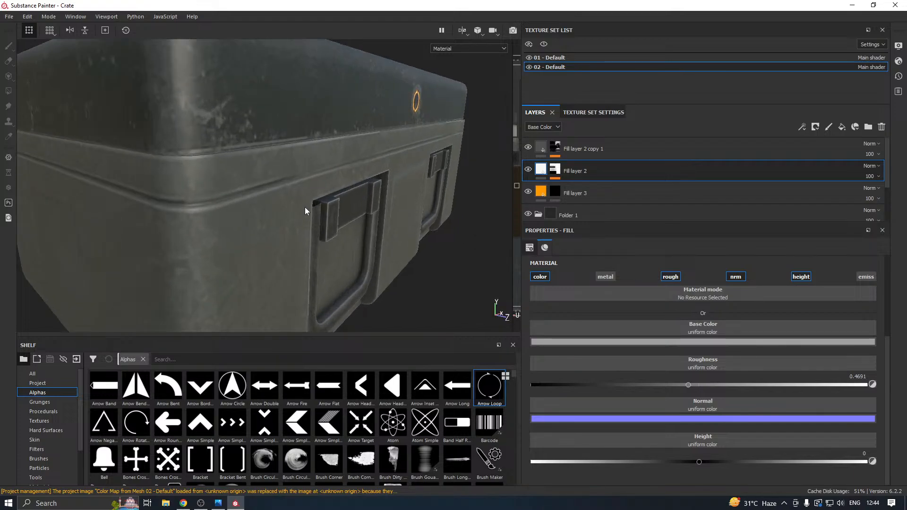
Darken the base color of Fill layer 2 in 02 - Default to neutral gray, RGB 0.095.
{"action": "left_click", "coordinate": [578, 342]}
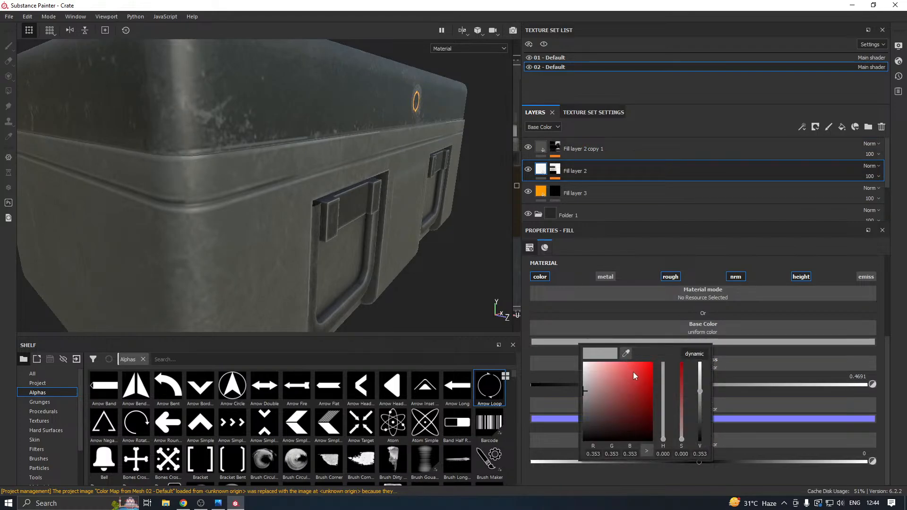
{"action": "left_click_drag", "start_coordinate": [633, 372], "coordinate": [592, 387]}
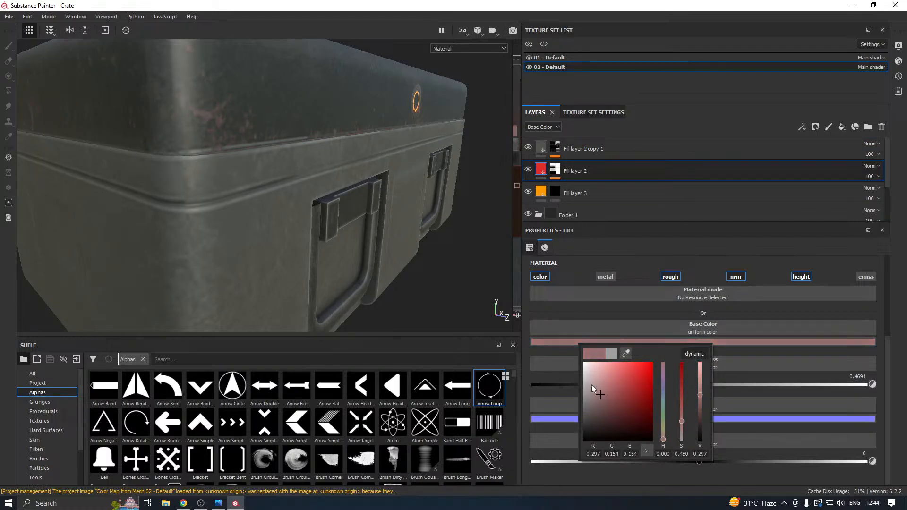
{"action": "left_click_drag", "start_coordinate": [588, 419], "coordinate": [584, 412]}
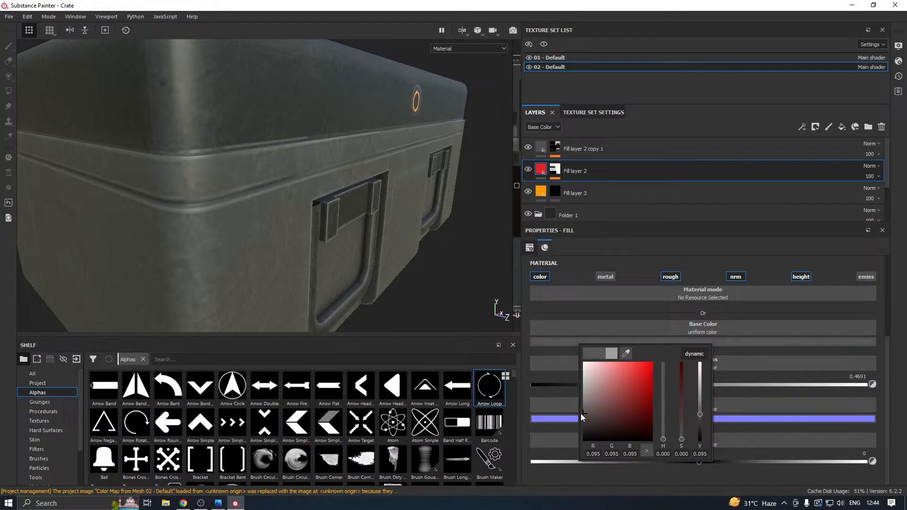
Lighten the base color of Fill layer 2 copy 1 in 02 - Default to neutral gray, RGB 0.520.
{"action": "left_click", "coordinate": [542, 149]}
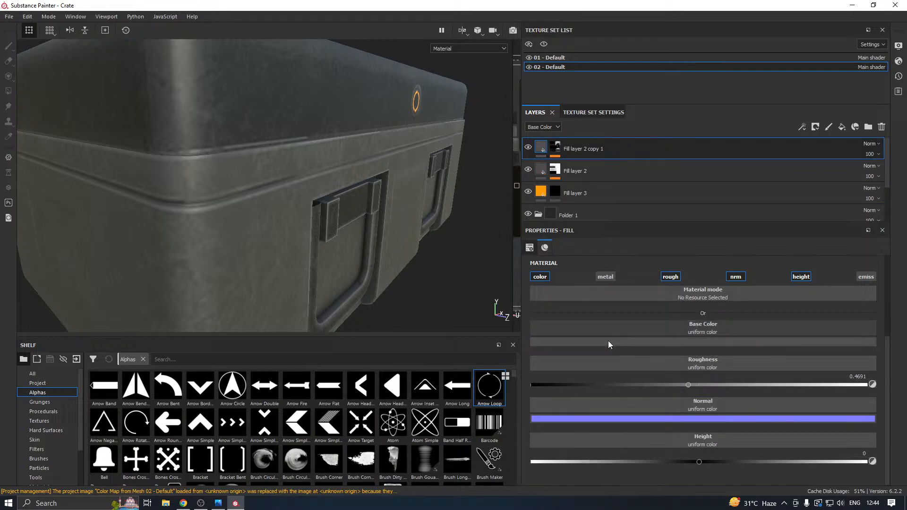
{"action": "left_click", "coordinate": [577, 340]}
{"action": "left_click_drag", "start_coordinate": [581, 380], "coordinate": [571, 375]}
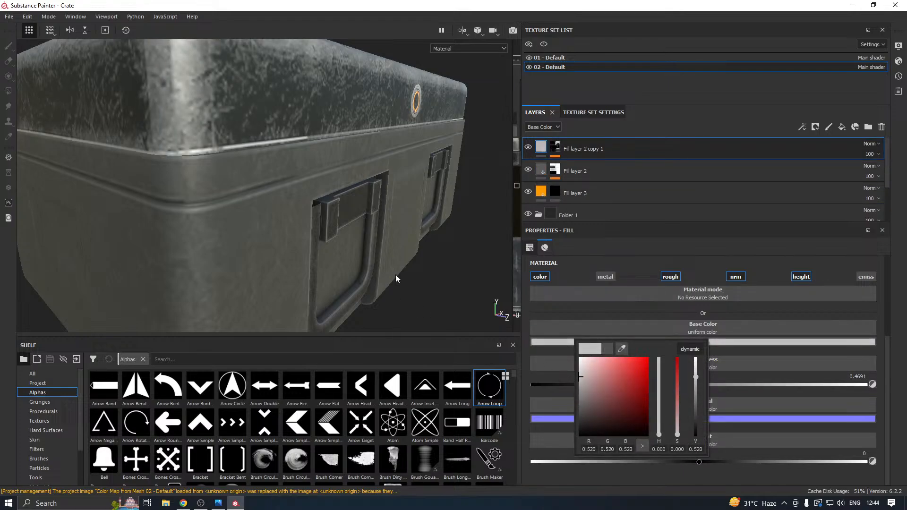
Darken the base color of Fill layer 2 copy 1 in 02 - Default to neutral gray, RGB 0.102, and inspect the whole crate.
{"action": "left_click", "coordinate": [440, 283]}
{"action": "scroll", "coordinate": [305, 270], "scroll_direction": "down", "scroll_amount": 3}
{"action": "left_click_drag", "start_coordinate": [305, 270], "coordinate": [352, 252], "text": "alt"}
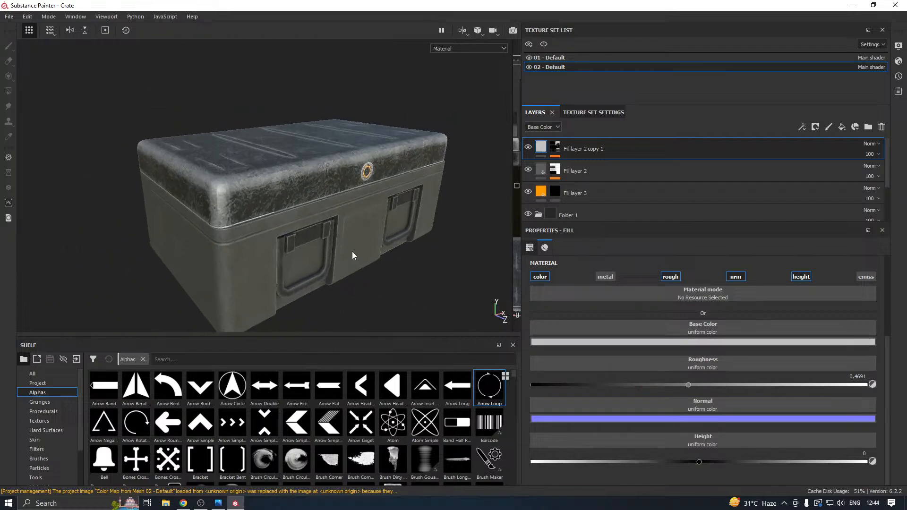
{"action": "left_click", "coordinate": [566, 342]}
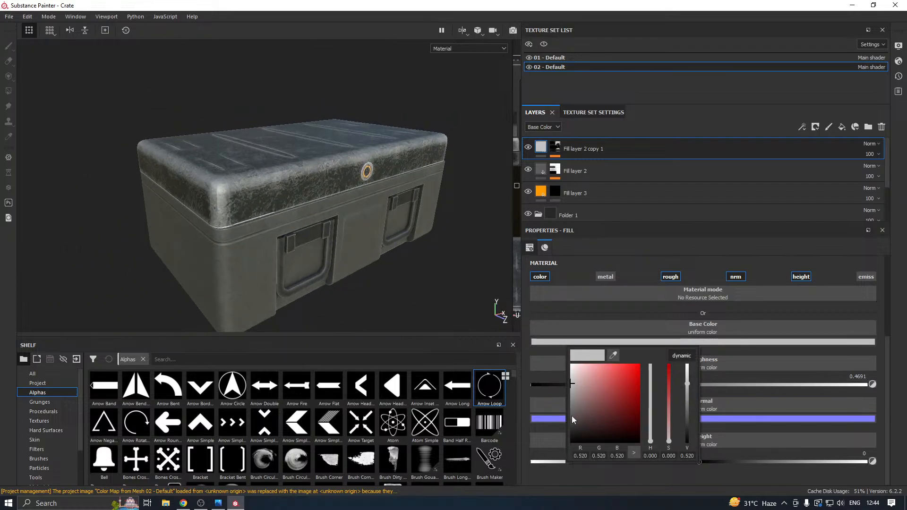
{"action": "mouse_move", "coordinate": [571, 416]}
{"action": "left_mouse_down"}
{"action": "mouse_move", "coordinate": [576, 453]}
{"action": "mouse_move", "coordinate": [587, 419]}
{"action": "mouse_move", "coordinate": [571, 417]}
{"action": "left_mouse_up"}
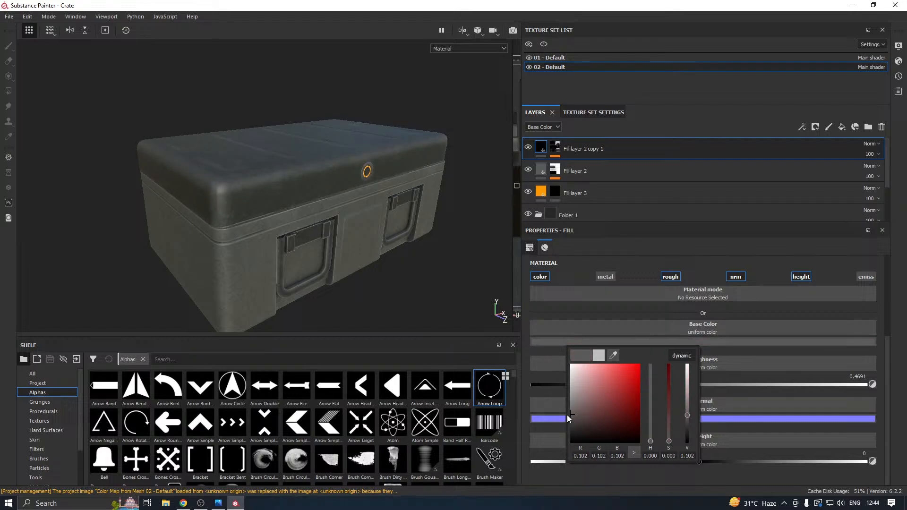
{"action": "left_click_drag", "start_coordinate": [438, 279], "coordinate": [385, 214], "text": "alt"}
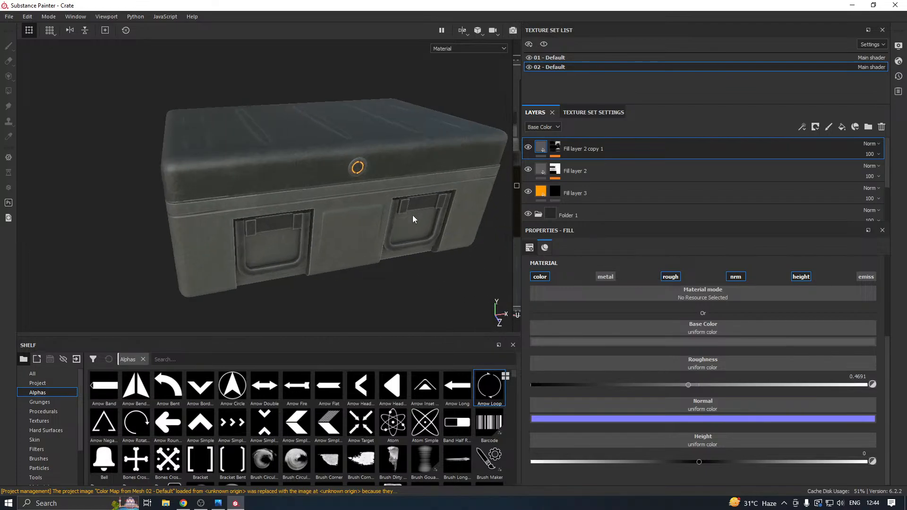
Show the texture set settings, enlarge the shelf, and browse the Alphas as far as the sign symbols.
{"action": "left_click", "coordinate": [594, 112]}
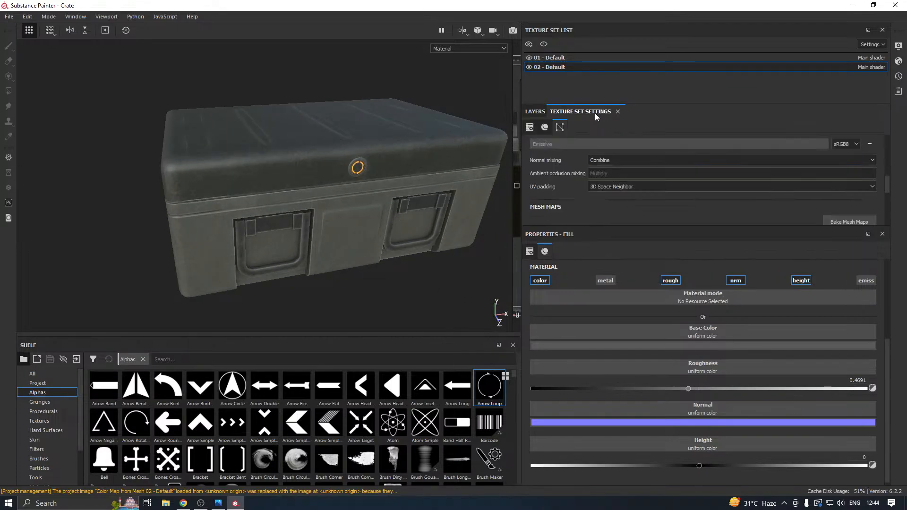
{"action": "left_click_drag", "start_coordinate": [387, 236], "coordinate": [310, 248], "text": "alt"}
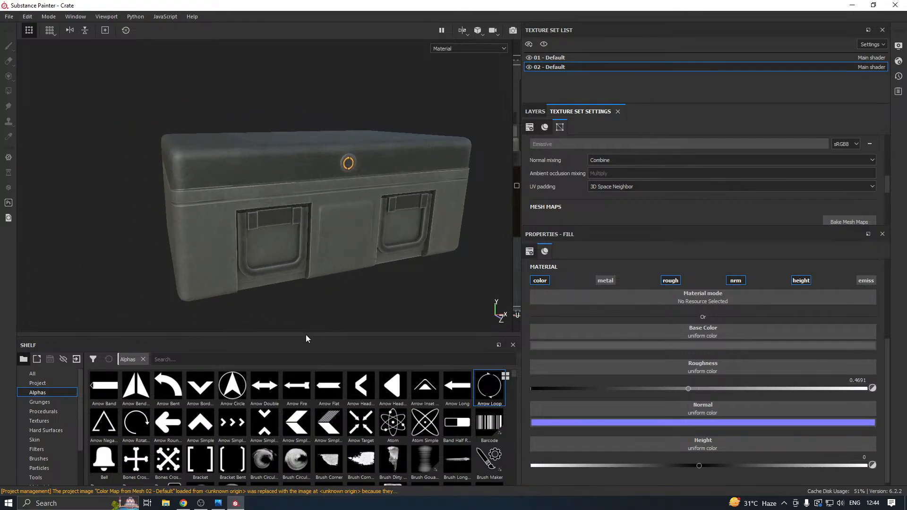
{"action": "left_click_drag", "start_coordinate": [304, 337], "coordinate": [285, 297]}
{"action": "scroll", "coordinate": [325, 387], "scroll_direction": "down", "scroll_amount": 3}
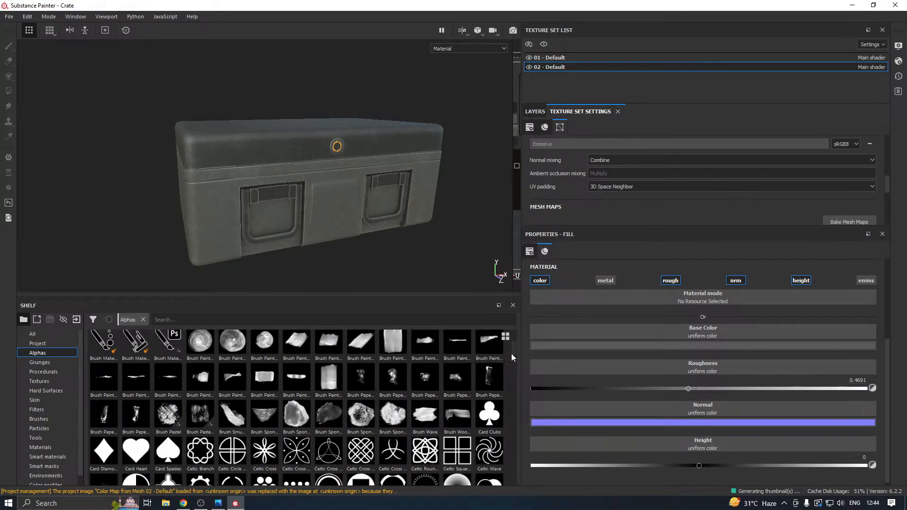
{"action": "left_click_drag", "start_coordinate": [512, 352], "coordinate": [516, 446]}
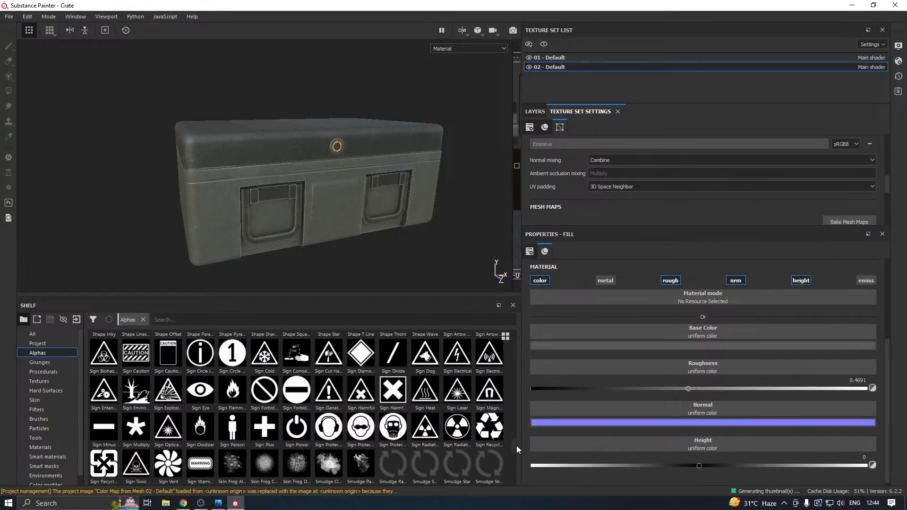
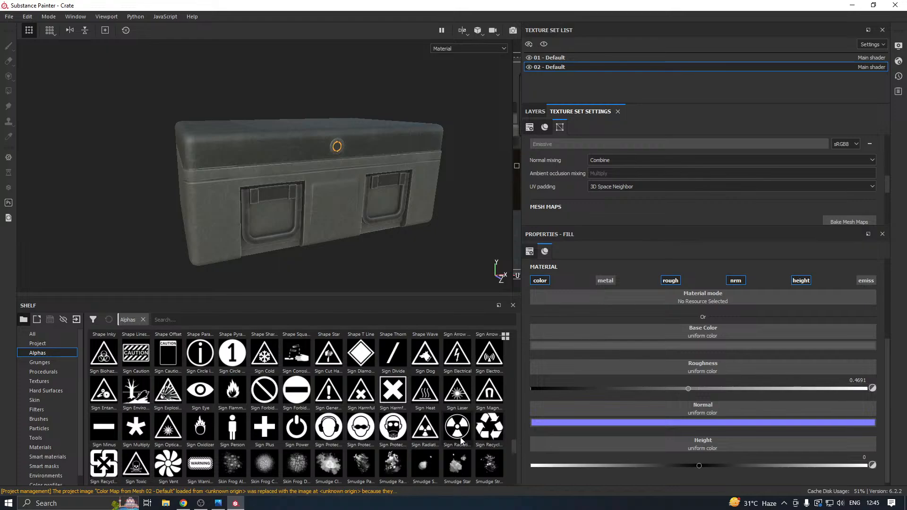
{"action": "left_click", "coordinate": [102, 358]}
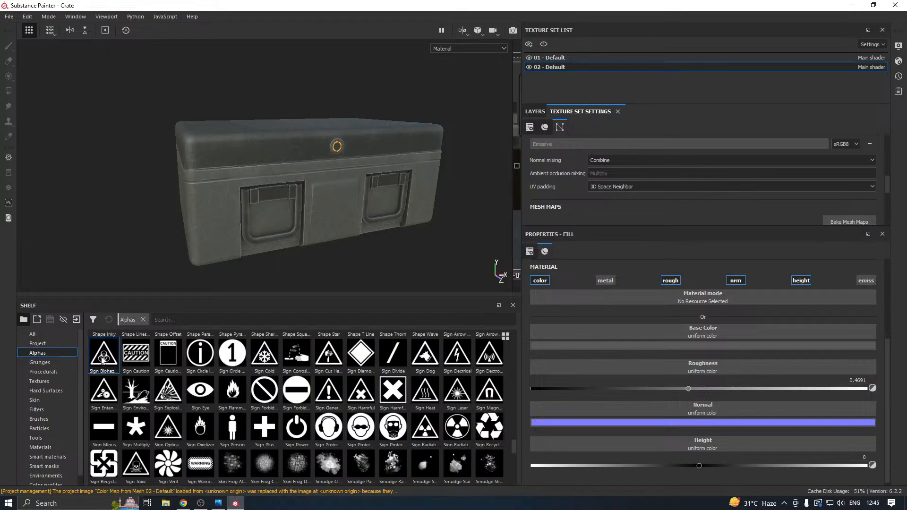
{"action": "scroll", "coordinate": [516, 451], "scroll_direction": "down", "scroll_amount": 5}
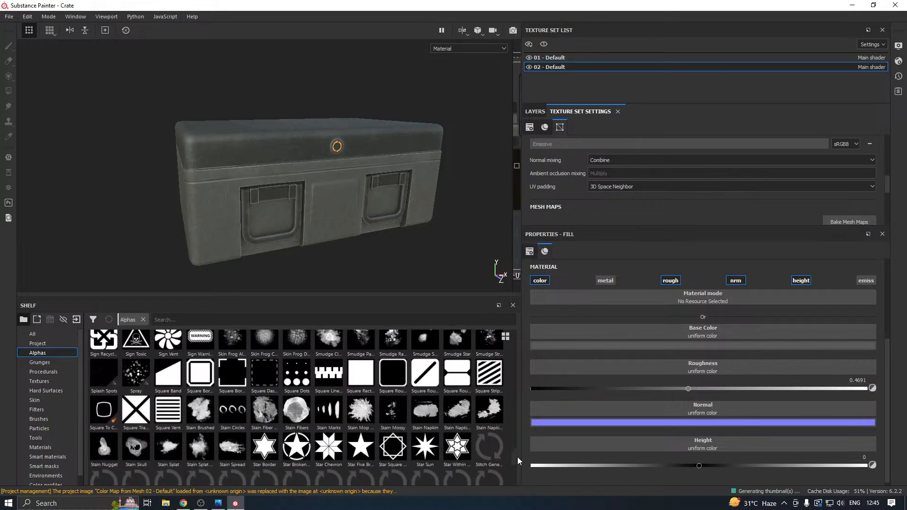
{"action": "scroll", "coordinate": [520, 473], "scroll_direction": "down", "scroll_amount": 1}
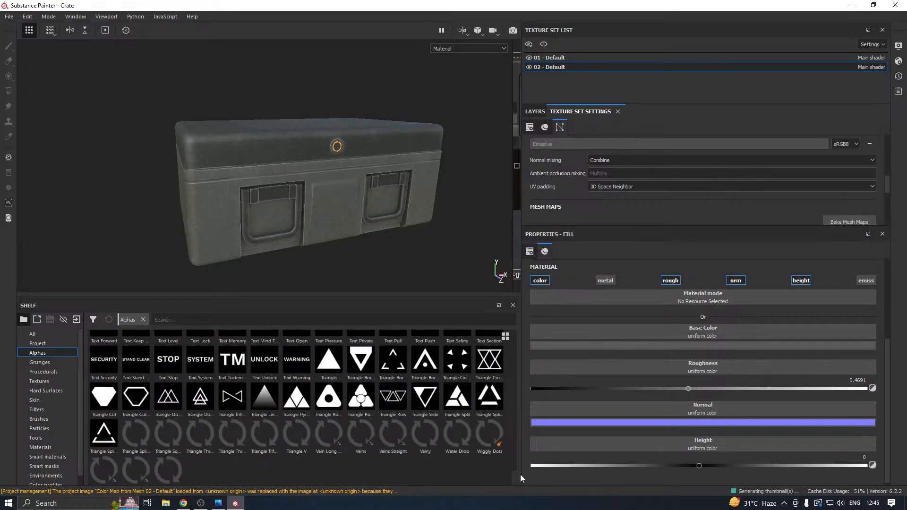
{"action": "scroll", "coordinate": [505, 438], "scroll_direction": "up", "scroll_amount": 5}
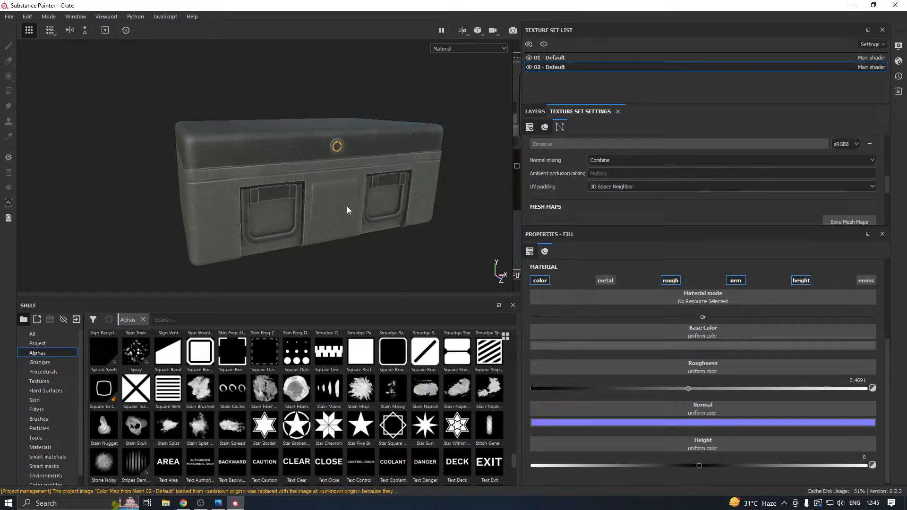
{"action": "left_click", "coordinate": [529, 67]}
{"action": "left_click", "coordinate": [529, 67]}
In texture set 01 - Default, add a fill layer directly above Folder 1 copy 1 and give it a black mask.
{"action": "left_click", "coordinate": [548, 59]}
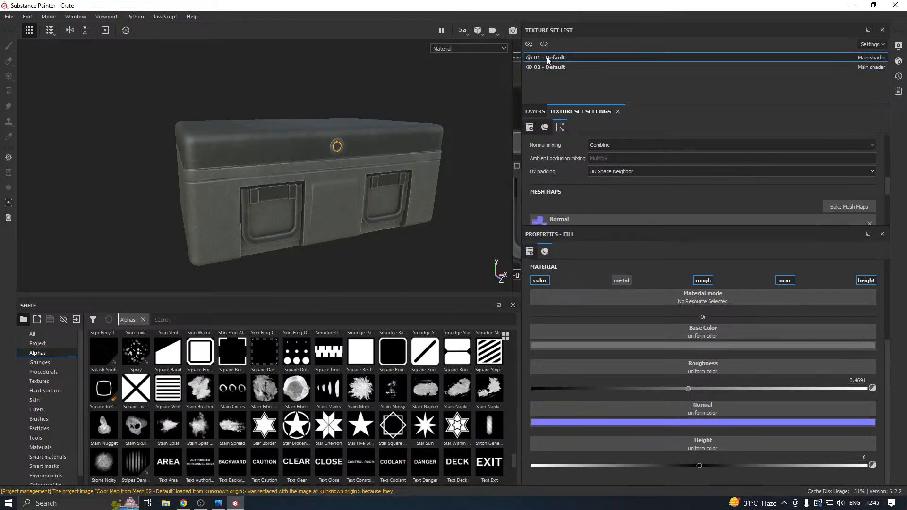
{"action": "left_click", "coordinate": [535, 112]}
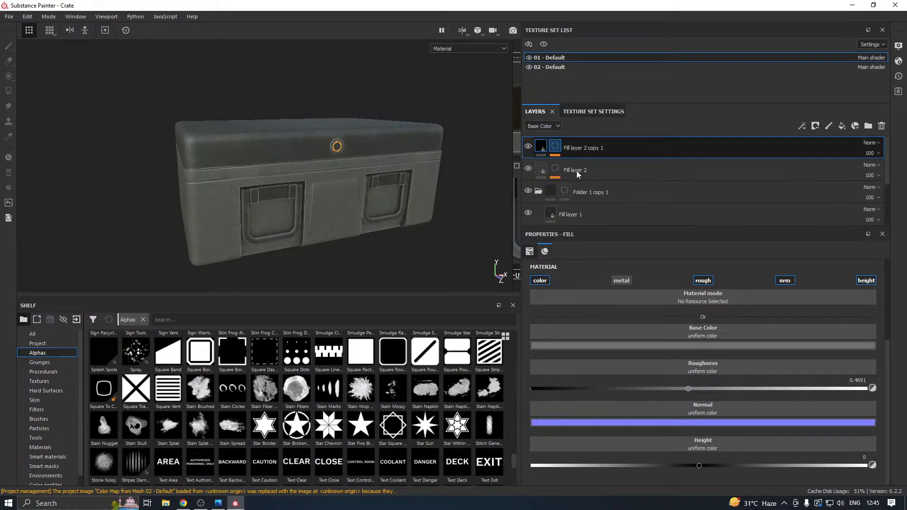
{"action": "left_click_drag", "start_coordinate": [593, 225], "coordinate": [593, 311]}
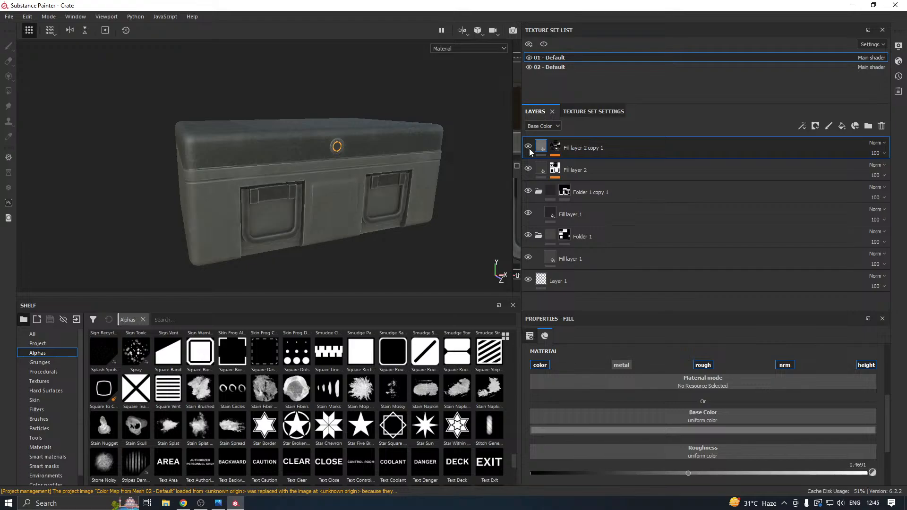
{"action": "left_click", "coordinate": [564, 191]}
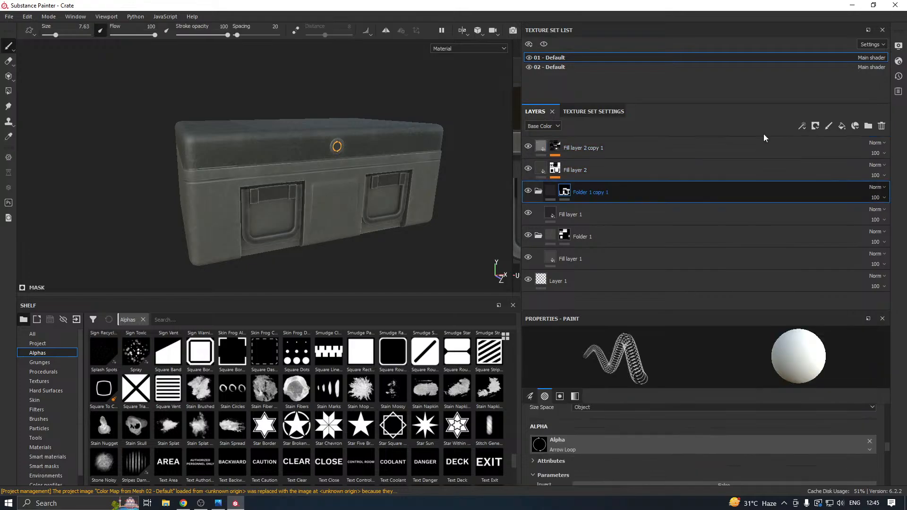
{"action": "left_click", "coordinate": [841, 126]}
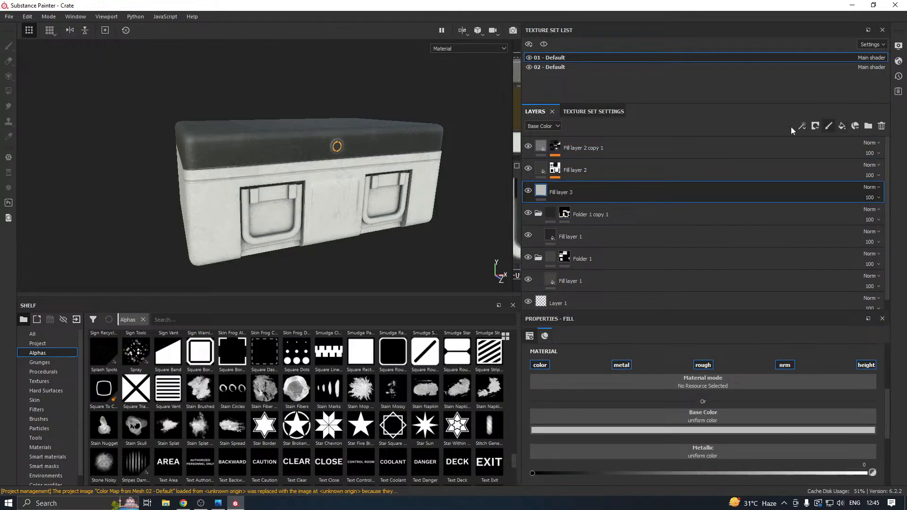
{"action": "right_click", "coordinate": [596, 189]}
{"action": "left_click", "coordinate": [646, 15]}
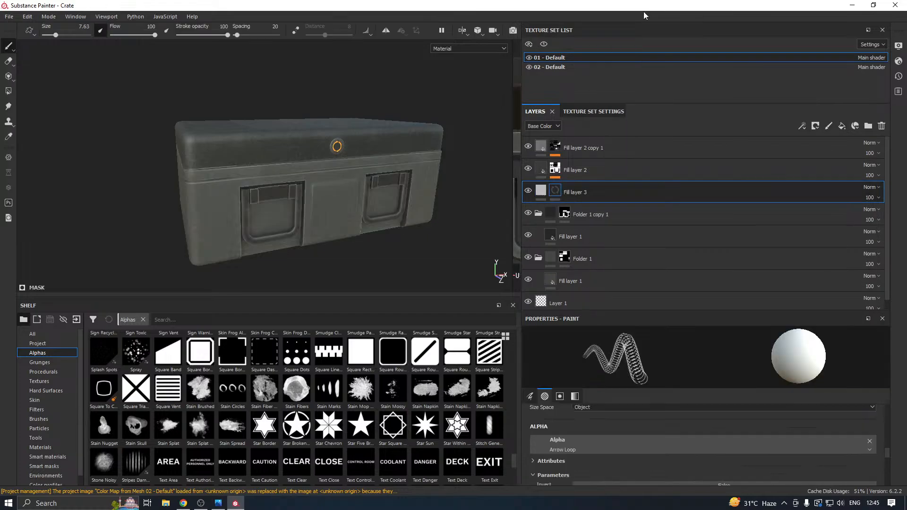
Load the Sign Biohazard alpha into the mask brush and set Hide Border to True.
{"action": "scroll", "coordinate": [265, 402], "scroll_direction": "down", "scroll_amount": 3}
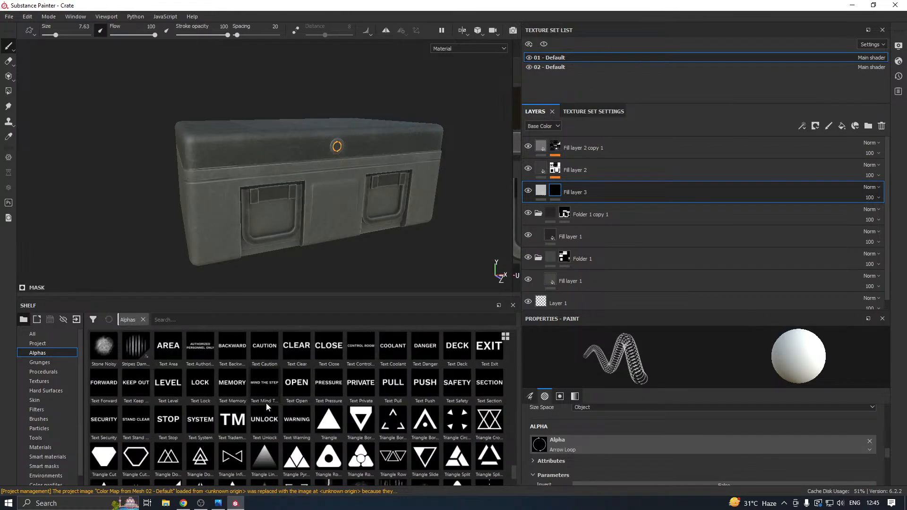
{"action": "left_click_drag", "start_coordinate": [512, 460], "coordinate": [510, 439]}
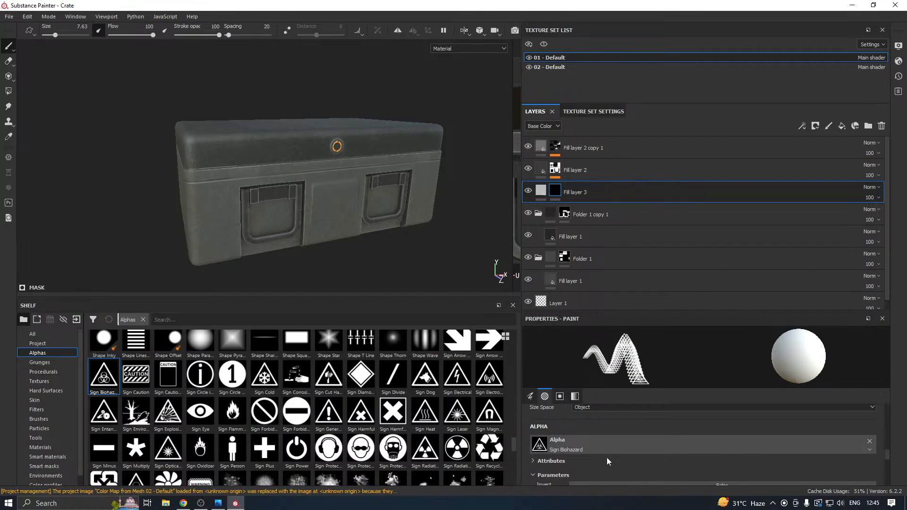
{"action": "scroll", "coordinate": [606, 457], "scroll_direction": "down", "scroll_amount": 2}
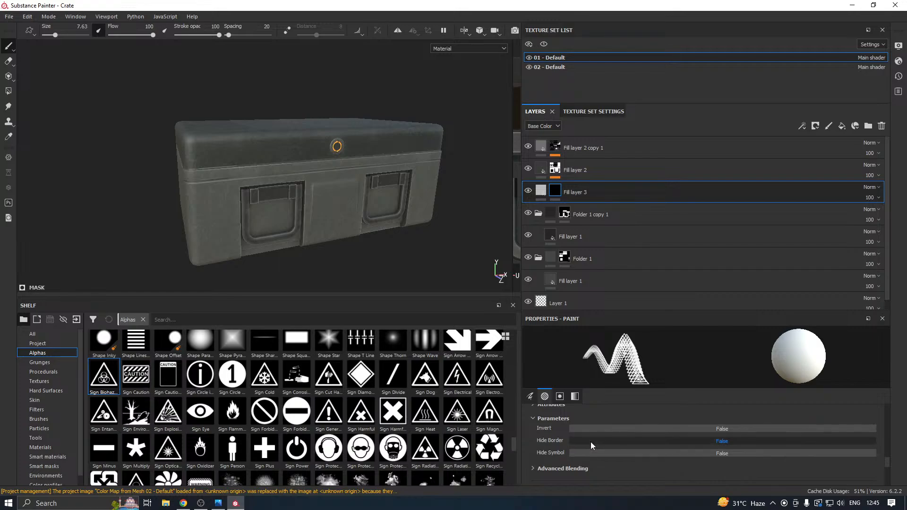
{"action": "left_click", "coordinate": [591, 441]}
Set the brush size to about 40.39 and stamp the biohazard symbol once on the crate's front centre panel.
{"action": "scroll", "coordinate": [318, 195], "scroll_direction": "up", "scroll_amount": 4}
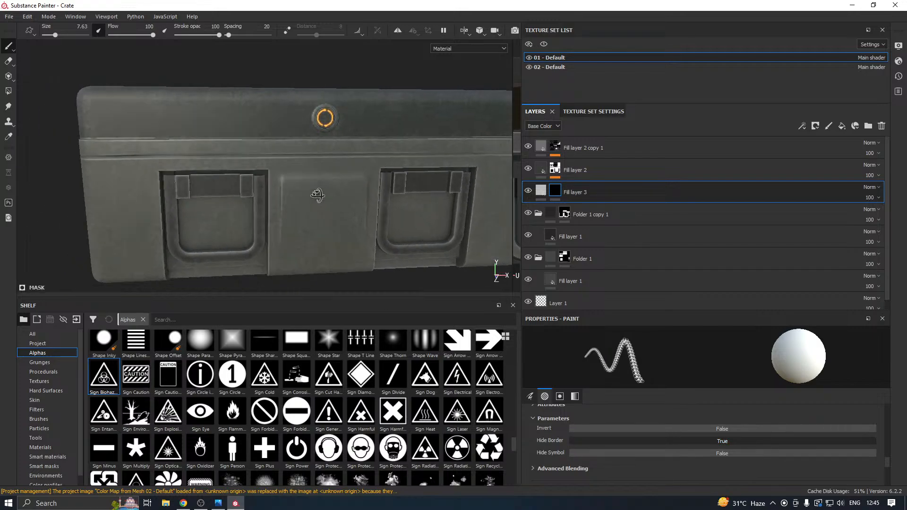
{"action": "left_click_drag", "start_coordinate": [317, 195], "coordinate": [318, 194], "text": "alt"}
{"action": "key", "text": "bracketright"}
{"action": "key", "text": "bracketright"}
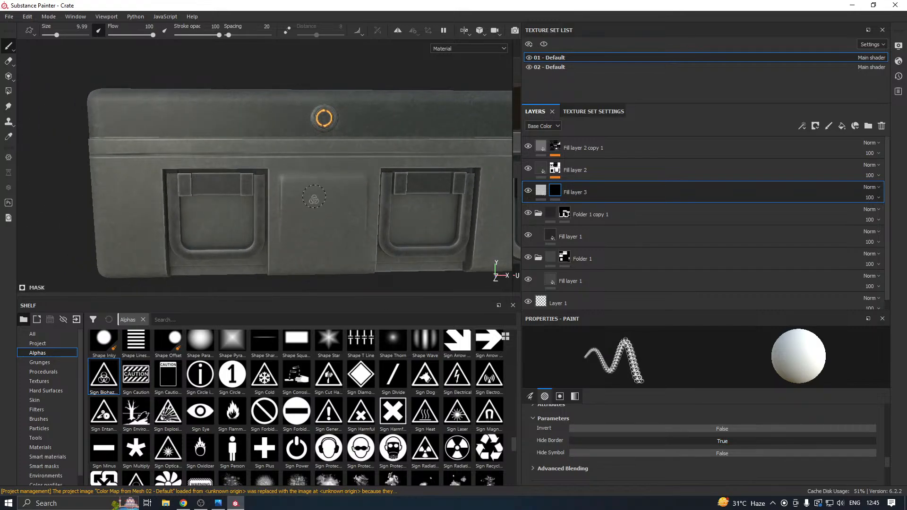
{"action": "key", "text": "bracketright"}
{"action": "key", "text": "bracketright"}
{"action": "key", "text": "bracketright"}
{"action": "key", "text": "bracketright"}
{"action": "key", "text": "bracketright"}
{"action": "key", "text": "bracketright"}
{"action": "key", "text": "bracketright"}
{"action": "key", "text": "bracketright"}
{"action": "key", "text": "bracketright"}
{"action": "key", "text": "bracketright"}
{"action": "key", "text": "bracketright"}
{"action": "key", "text": "bracketright"}
{"action": "key", "text": "bracketright"}
{"action": "key", "text": "bracketright"}
{"action": "key", "text": "bracketright"}
{"action": "key", "text": "bracketright"}
{"action": "key", "text": "bracketright"}
{"action": "key", "text": "bracketright"}
{"action": "key", "text": "bracketright"}
{"action": "key", "text": "bracketright"}
{"action": "key", "text": "bracketleft"}
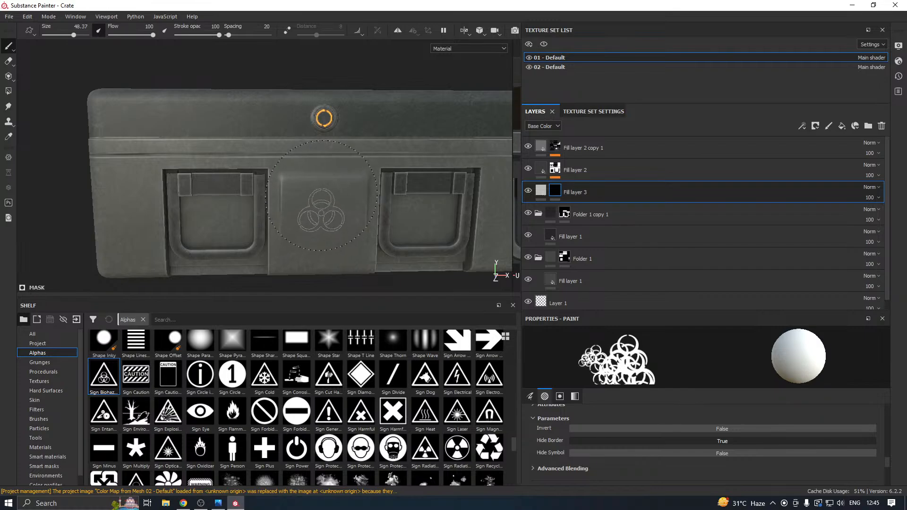
{"action": "key", "text": "bracketright"}
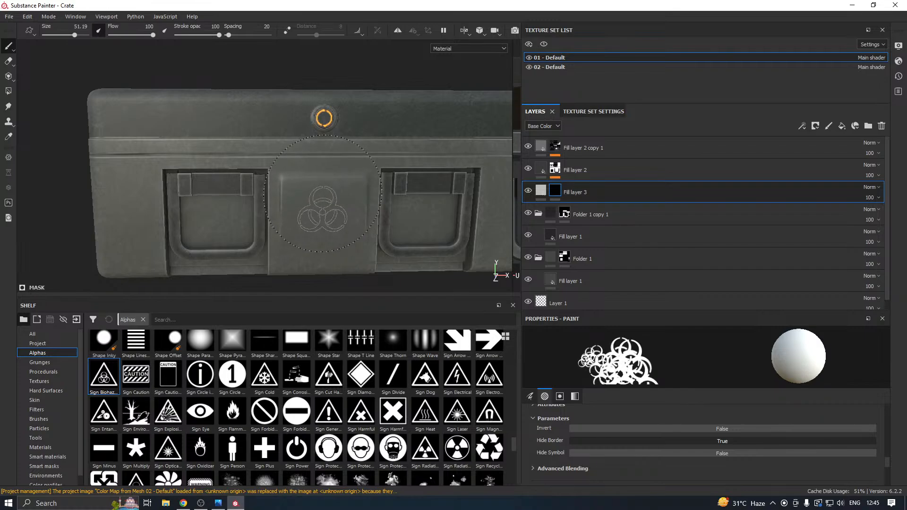
{"action": "key", "text": "bracketleft"}
{"action": "key", "text": "bracketleft"}
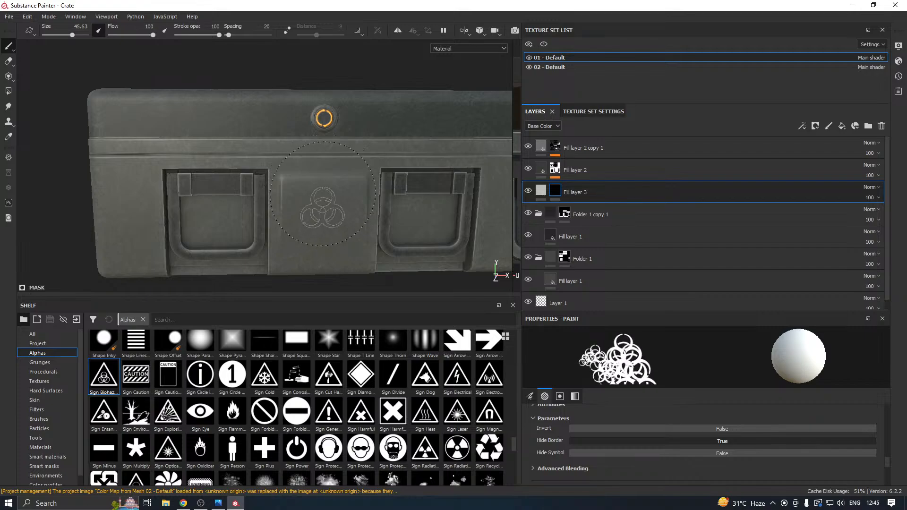
{"action": "key", "text": "bracketleft"}
{"action": "key", "text": "bracketleft"}
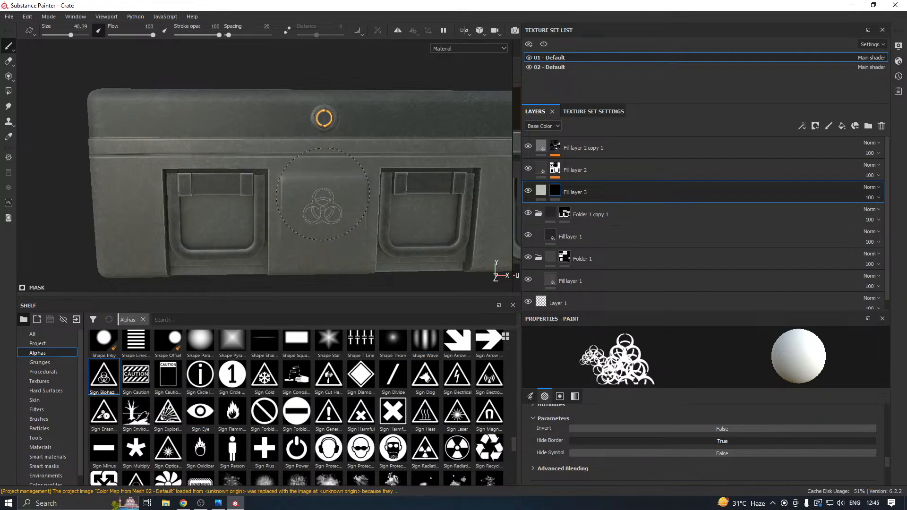
{"action": "left_click", "coordinate": [323, 194]}
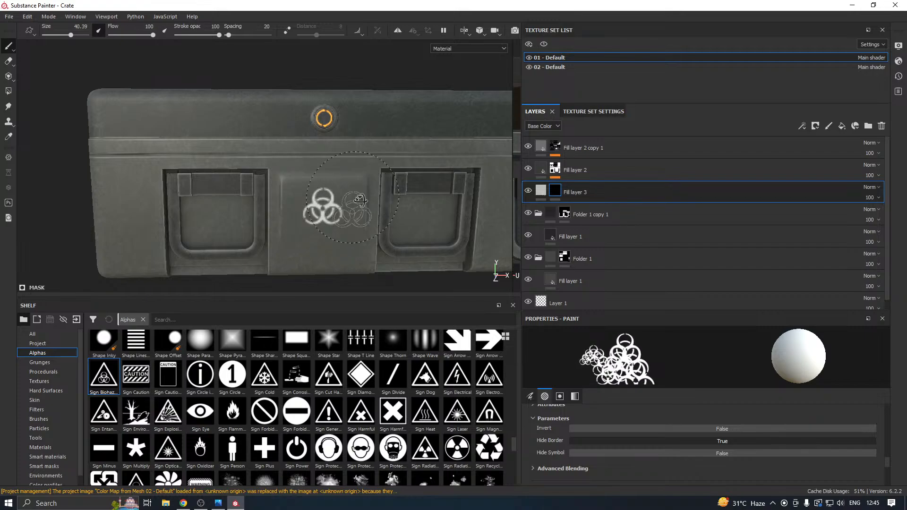
{"action": "mouse_move", "coordinate": [325, 203]}
{"action": "left_mouse_down", "text": "alt"}
{"action": "mouse_move", "coordinate": [449, 264]}
{"action": "mouse_move", "coordinate": [338, 199]}
{"action": "left_mouse_up", "text": "alt"}
Set the base color of Fill layer 3 to a bright orange.
{"action": "left_click", "coordinate": [541, 189]}
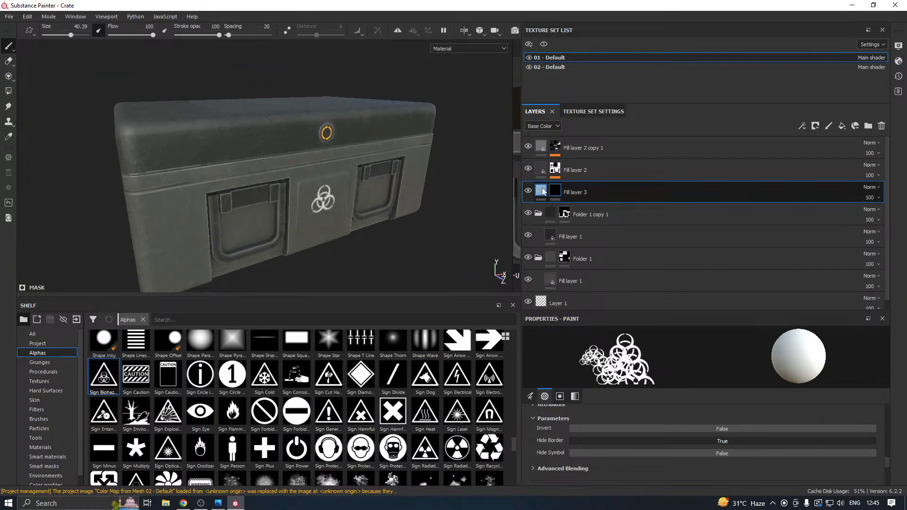
{"action": "left_click", "coordinate": [653, 431]}
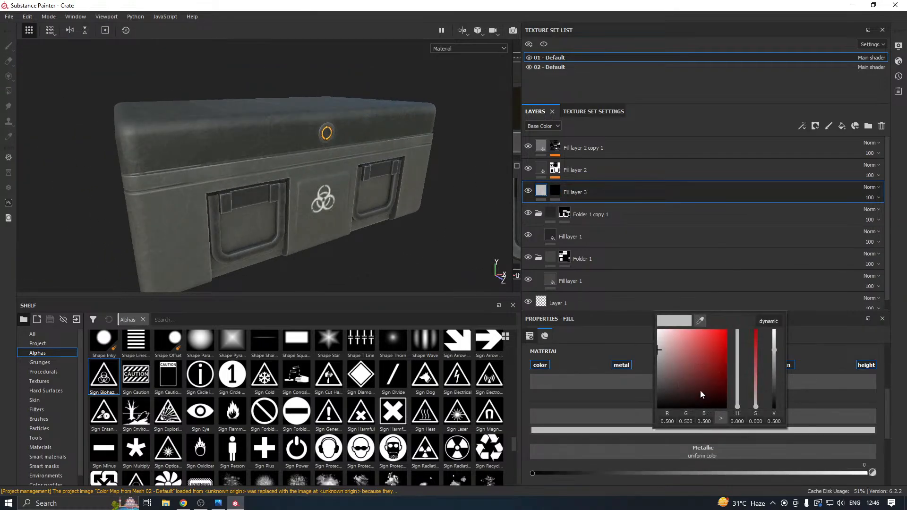
{"action": "left_click", "coordinate": [738, 405]}
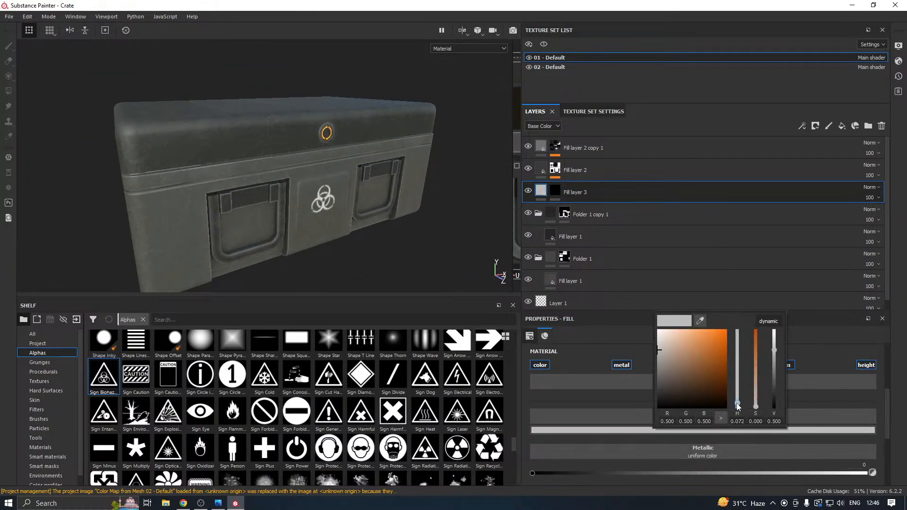
{"action": "left_click", "coordinate": [726, 338]}
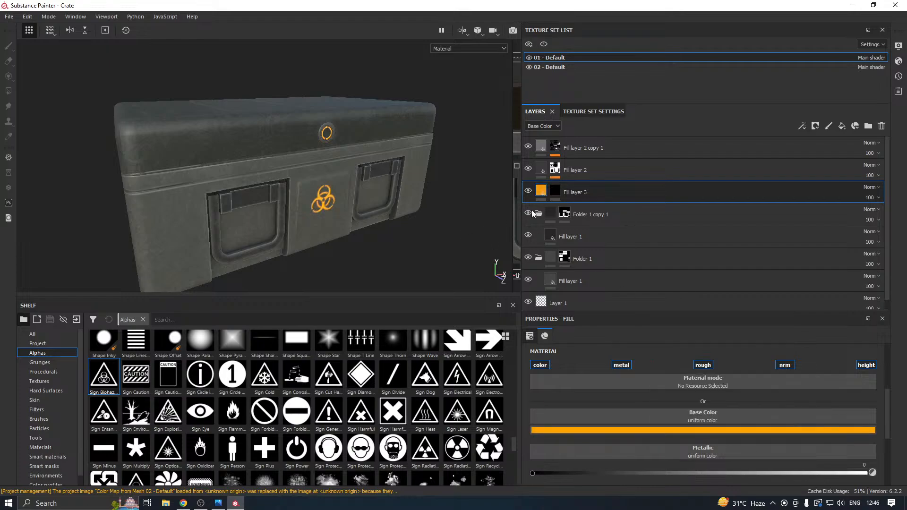
Add an Emissive channel to texture set 01 - Default.
{"action": "scroll", "coordinate": [840, 378], "scroll_direction": "down", "scroll_amount": 3}
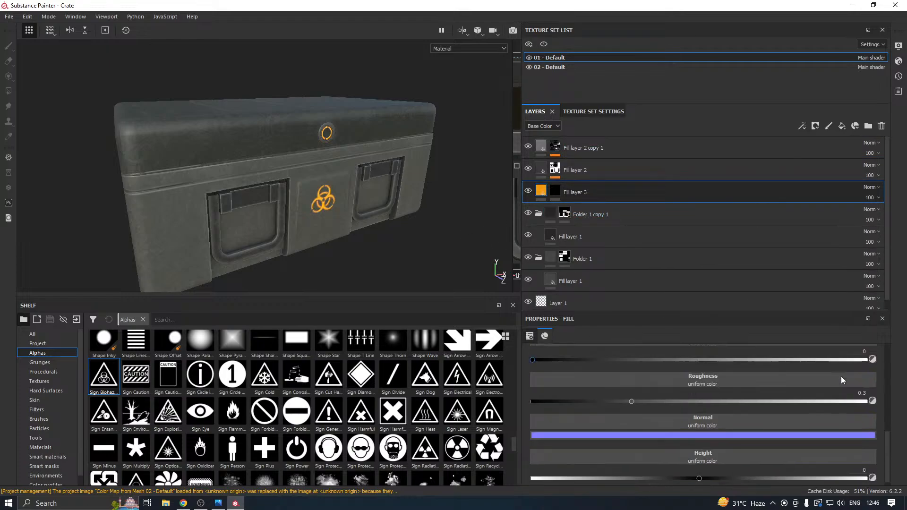
{"action": "scroll", "coordinate": [841, 376], "scroll_direction": "up", "scroll_amount": 5}
{"action": "left_click", "coordinate": [580, 112]}
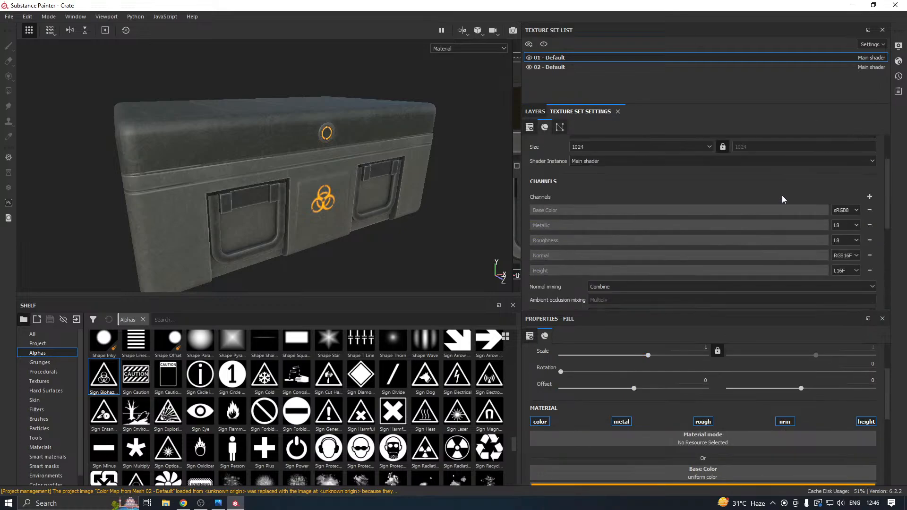
{"action": "left_click", "coordinate": [869, 197]}
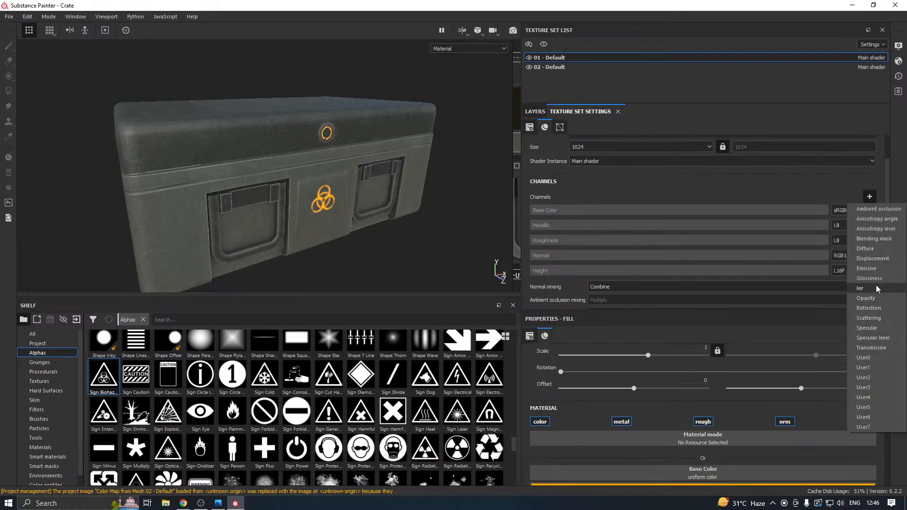
{"action": "left_click", "coordinate": [866, 268]}
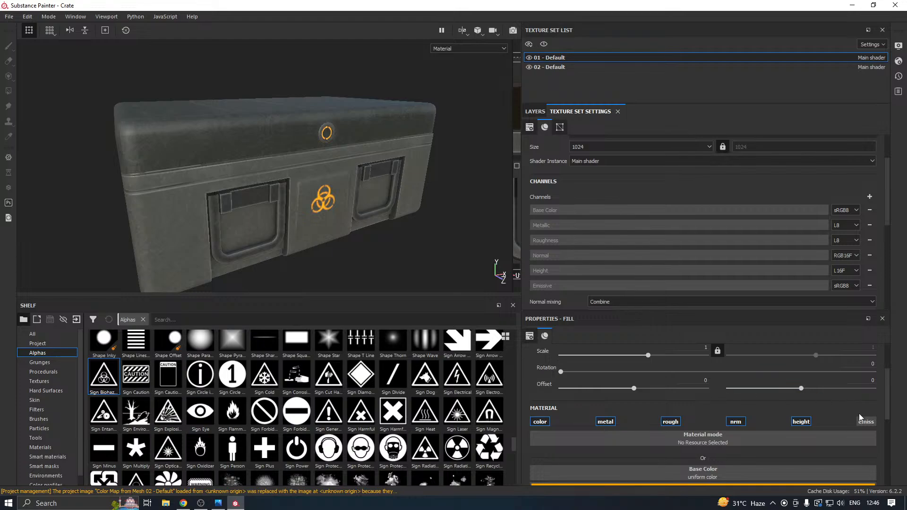
Enable the emissive channel on Fill layer 3 and set its emissive color to orange.
{"action": "scroll", "coordinate": [721, 405], "scroll_direction": "down", "scroll_amount": 3}
{"action": "left_click", "coordinate": [688, 467]}
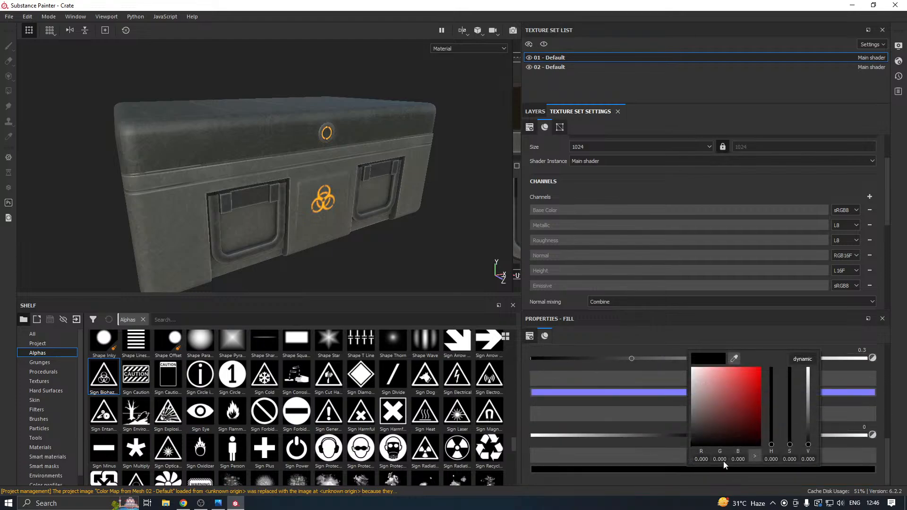
{"action": "left_click", "coordinate": [758, 370]}
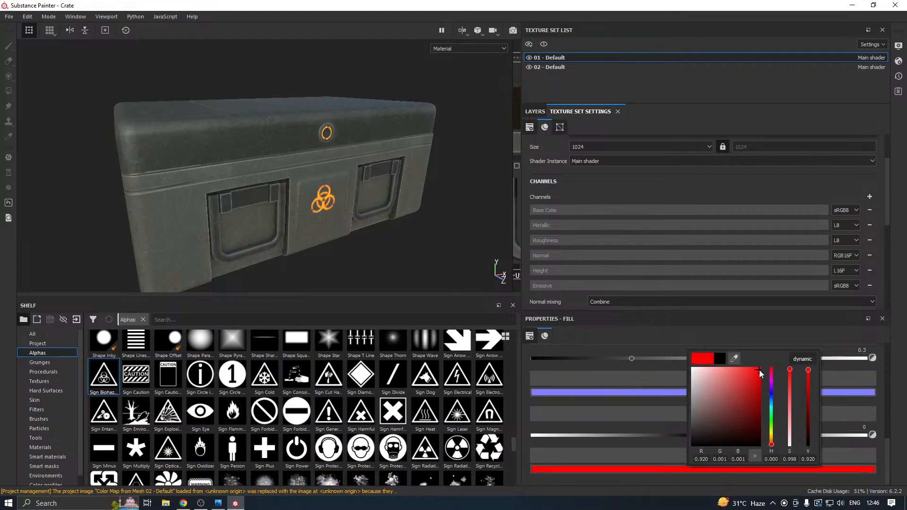
{"action": "left_click_drag", "start_coordinate": [769, 448], "coordinate": [776, 448]}
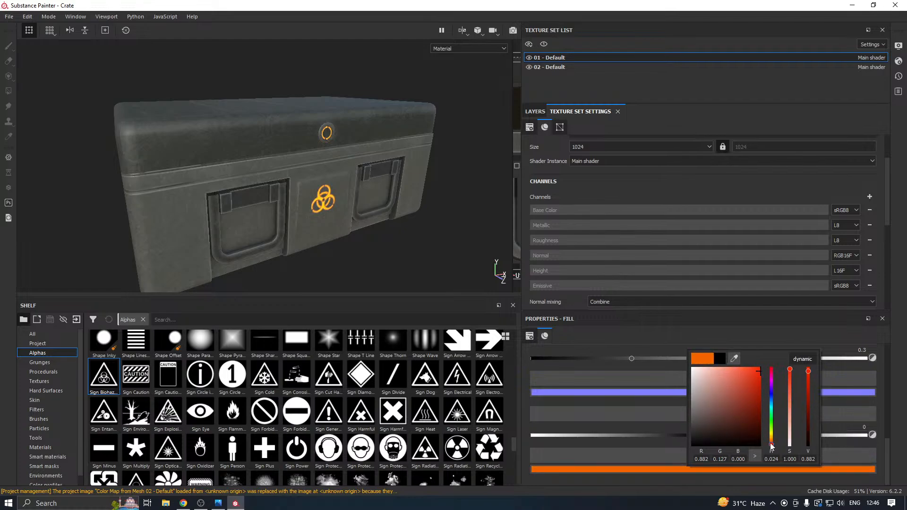
{"action": "left_click", "coordinate": [452, 263]}
Check the glowing biohazard symbol from the crate's other side and save the project.
{"action": "left_click_drag", "start_coordinate": [294, 233], "coordinate": [199, 214], "text": "alt"}
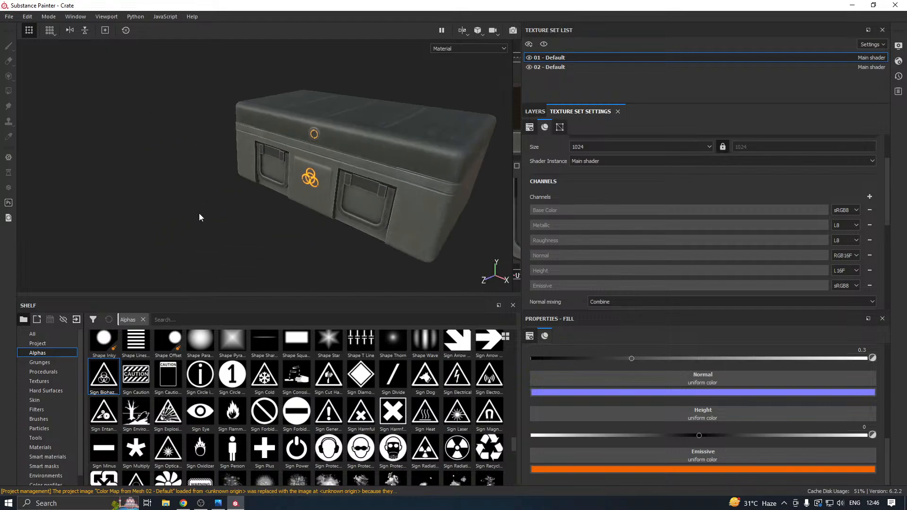
{"action": "middle_click_drag", "start_coordinate": [370, 187], "coordinate": [310, 193], "text": "alt"}
{"action": "right_click_drag", "start_coordinate": [261, 186], "coordinate": [278, 197], "text": "alt"}
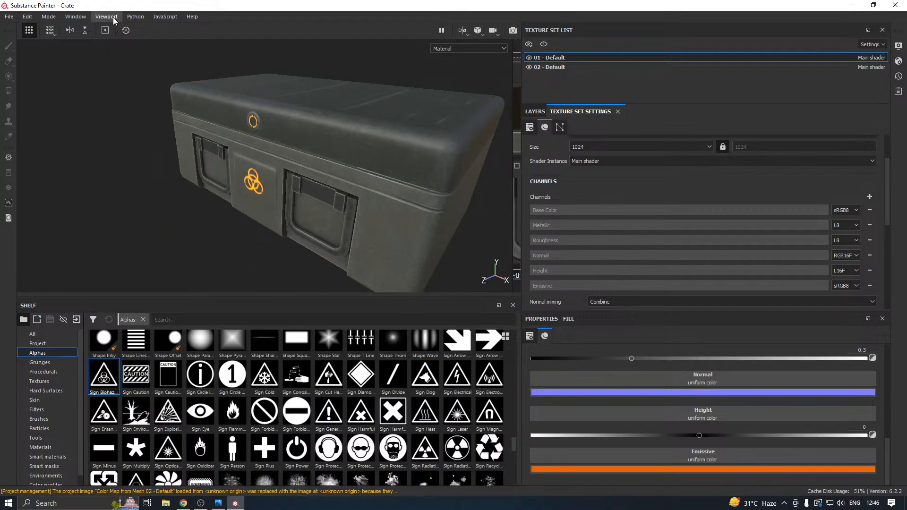
{"action": "left_click", "coordinate": [14, 18]}
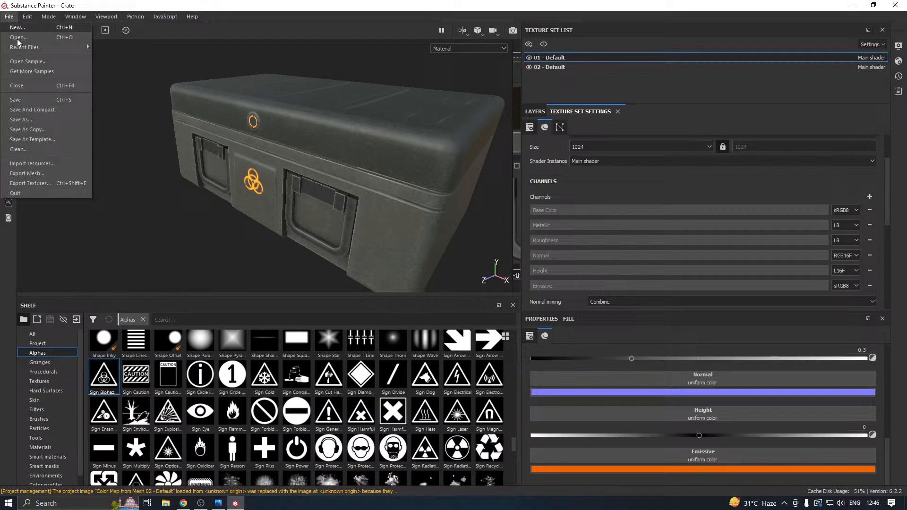
{"action": "left_click", "coordinate": [30, 105]}
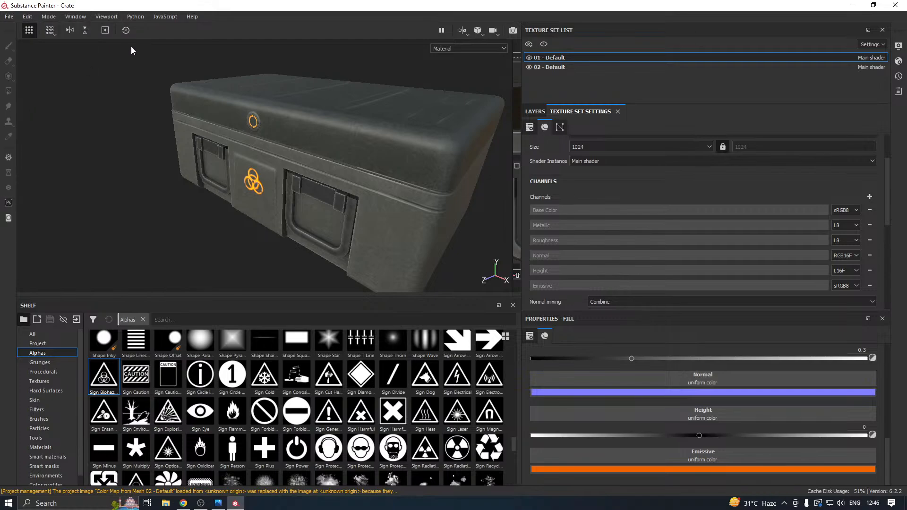
Open the display settings, activate post effects for the camera and expand the Glare options.
{"action": "left_click", "coordinate": [75, 17]}
{"action": "mouse_move", "coordinate": [102, 27]}
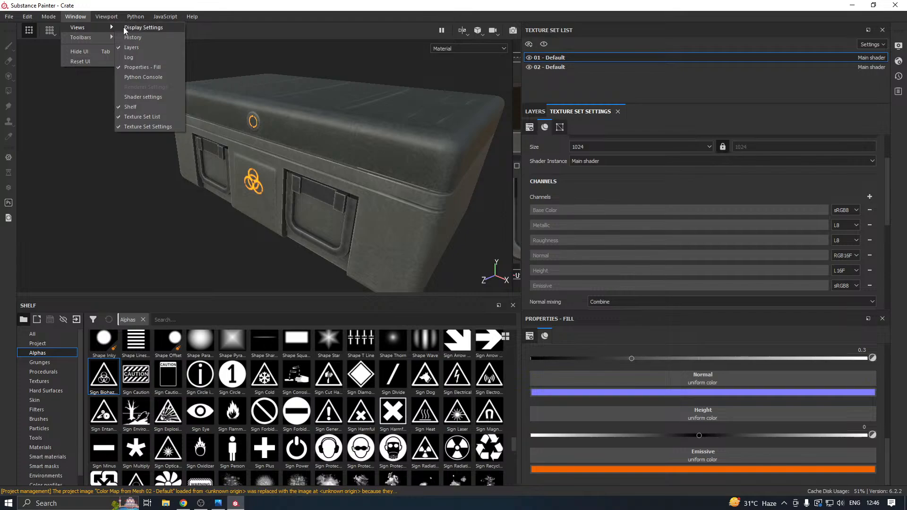
{"action": "left_click", "coordinate": [142, 27]}
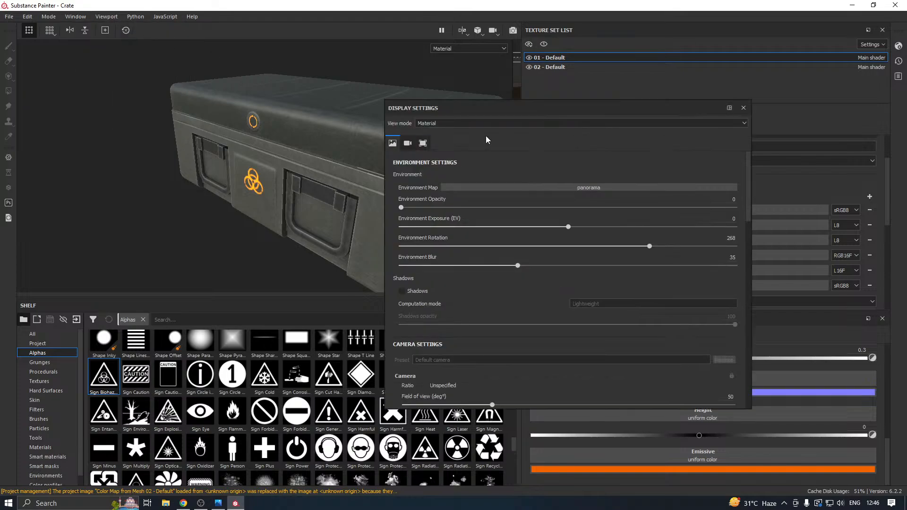
{"action": "scroll", "coordinate": [474, 300], "scroll_direction": "down", "scroll_amount": 15}
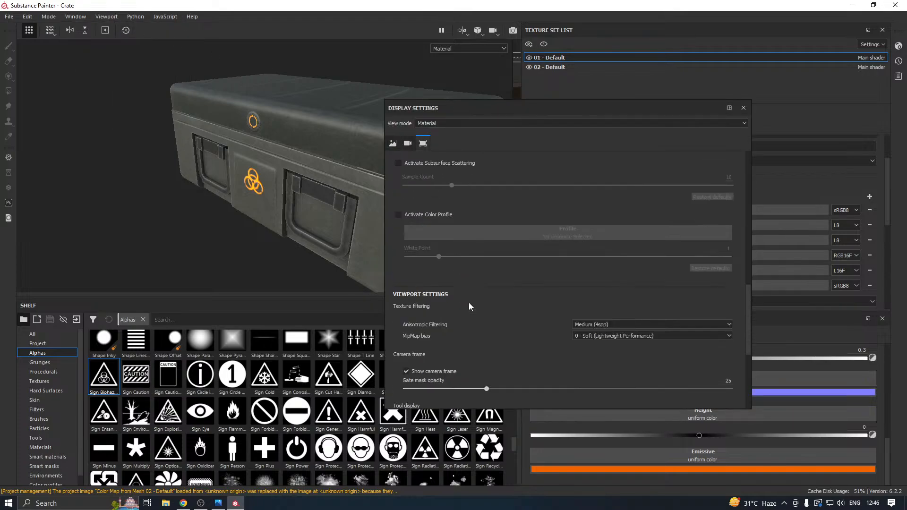
{"action": "scroll", "coordinate": [468, 303], "scroll_direction": "up", "scroll_amount": 5}
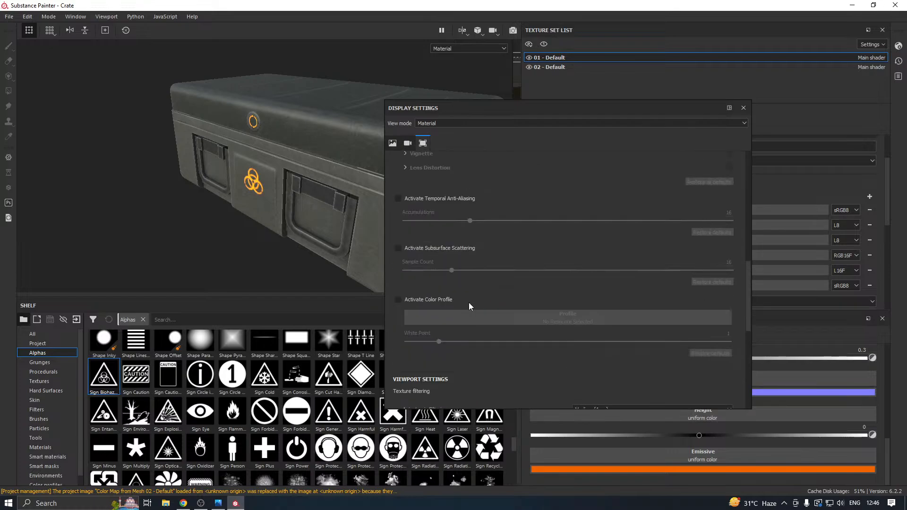
{"action": "scroll", "coordinate": [454, 296], "scroll_direction": "down", "scroll_amount": 4}
{"action": "scroll", "coordinate": [454, 295], "scroll_direction": "down", "scroll_amount": 3}
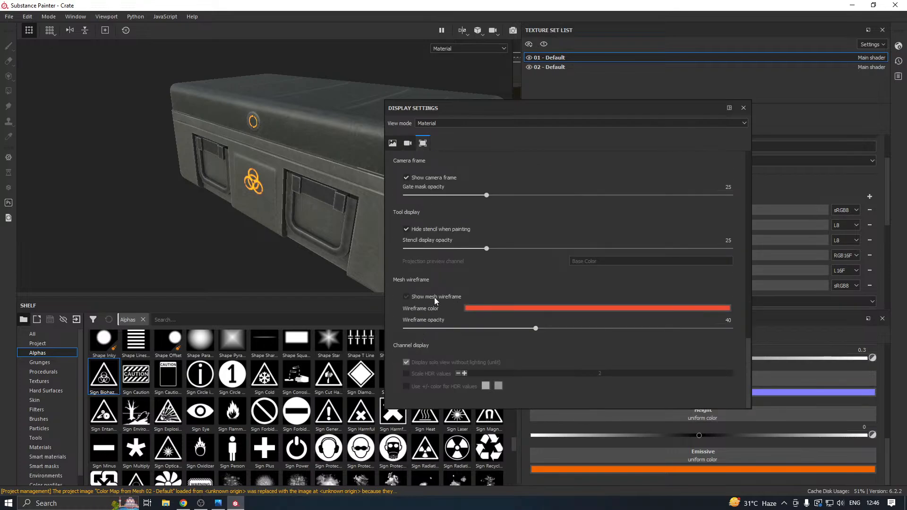
{"action": "scroll", "coordinate": [436, 294], "scroll_direction": "up", "scroll_amount": 4}
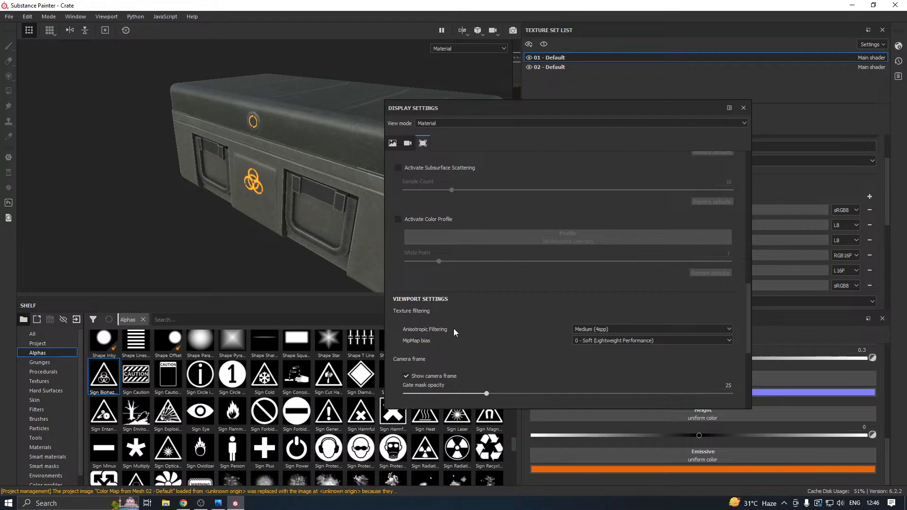
{"action": "scroll", "coordinate": [469, 322], "scroll_direction": "up", "scroll_amount": 6}
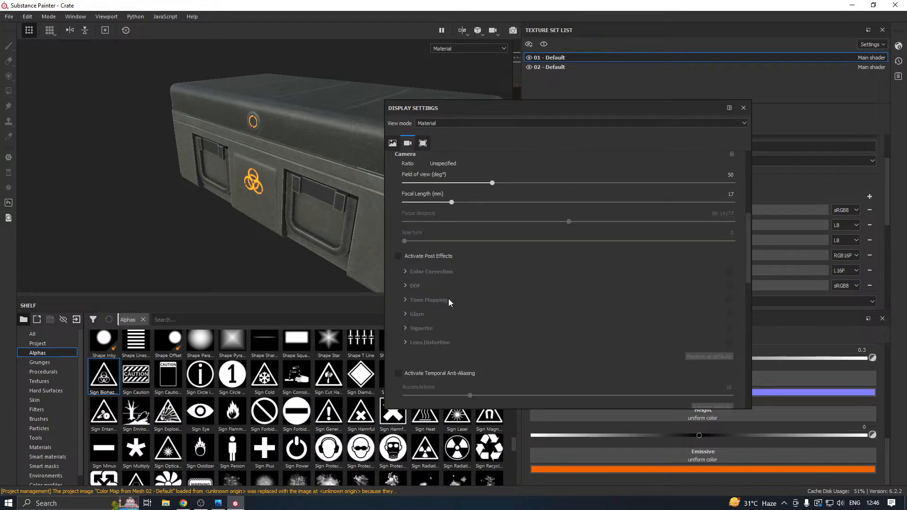
{"action": "left_click", "coordinate": [398, 256]}
{"action": "left_click", "coordinate": [399, 257]}
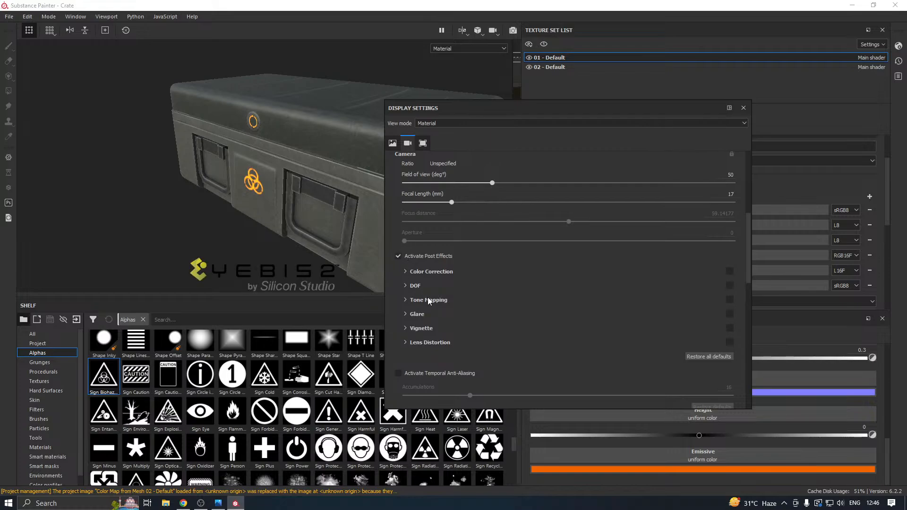
{"action": "left_click", "coordinate": [406, 314]}
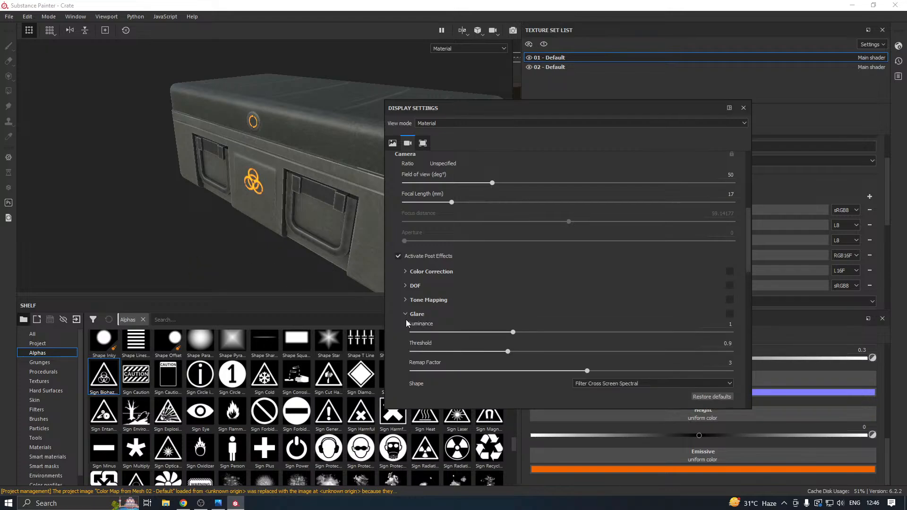
Try a Glare threshold of 0.01 with a luminance of 0.97 and examine the biohazard symbol up close.
{"action": "scroll", "coordinate": [470, 325], "scroll_direction": "down", "scroll_amount": 1}
{"action": "left_click_drag", "start_coordinate": [470, 324], "coordinate": [416, 323]}
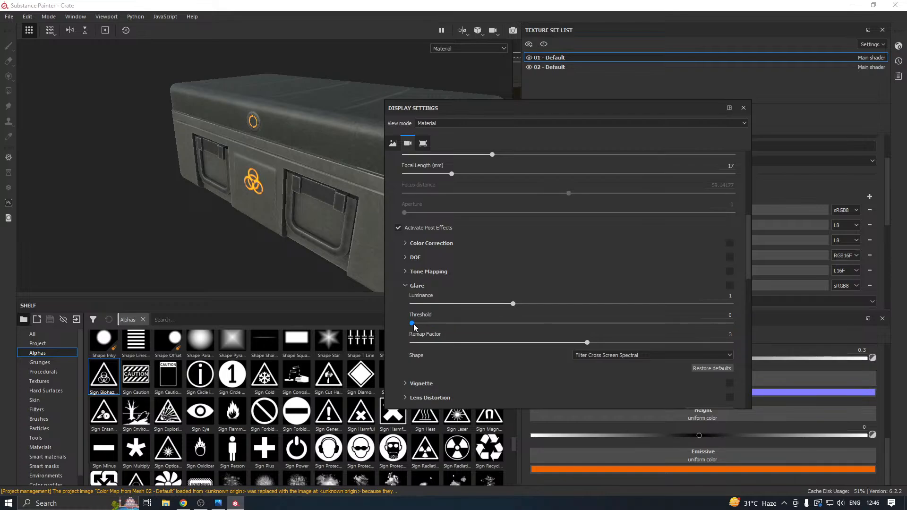
{"action": "left_click_drag", "start_coordinate": [420, 304], "coordinate": [436, 307]}
{"action": "left_click_drag", "start_coordinate": [491, 310], "coordinate": [512, 306]}
{"action": "left_click_drag", "start_coordinate": [359, 198], "coordinate": [266, 199], "text": "alt"}
{"action": "scroll", "coordinate": [251, 197], "scroll_direction": "up", "scroll_amount": 3}
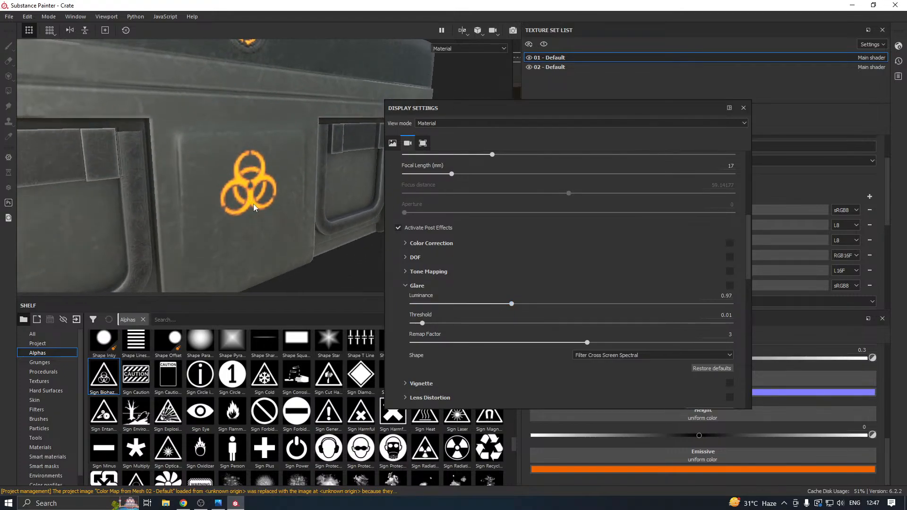
{"action": "scroll", "coordinate": [266, 199], "scroll_direction": "down", "scroll_amount": 1}
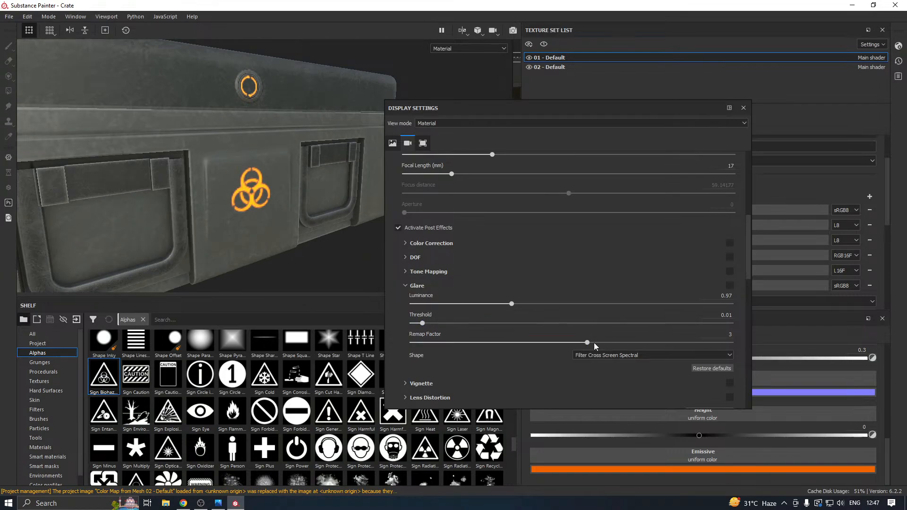
Try Glare with a luminance of 0.15, a threshold of 0.02 and a remap factor of 2.28.
{"action": "left_click_drag", "start_coordinate": [511, 304], "coordinate": [634, 305]}
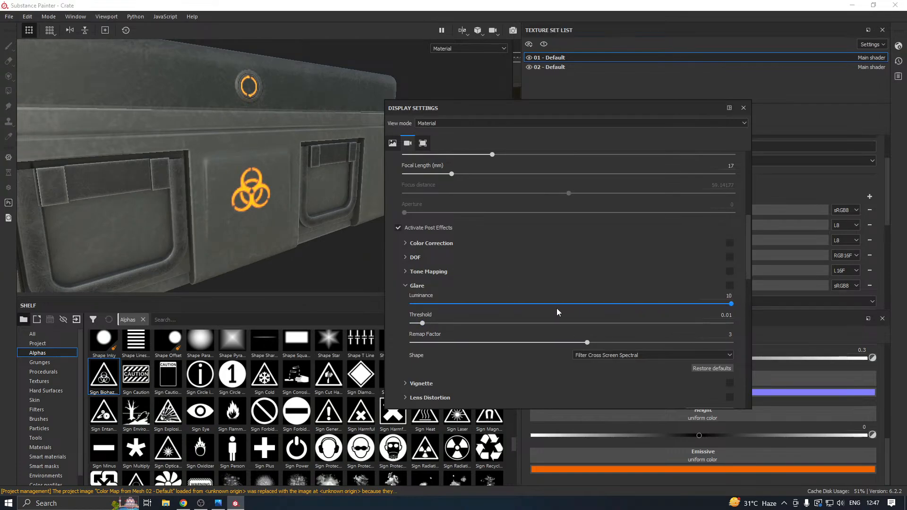
{"action": "left_click_drag", "start_coordinate": [415, 343], "coordinate": [564, 343]}
{"action": "left_click_drag", "start_coordinate": [420, 324], "coordinate": [414, 324]}
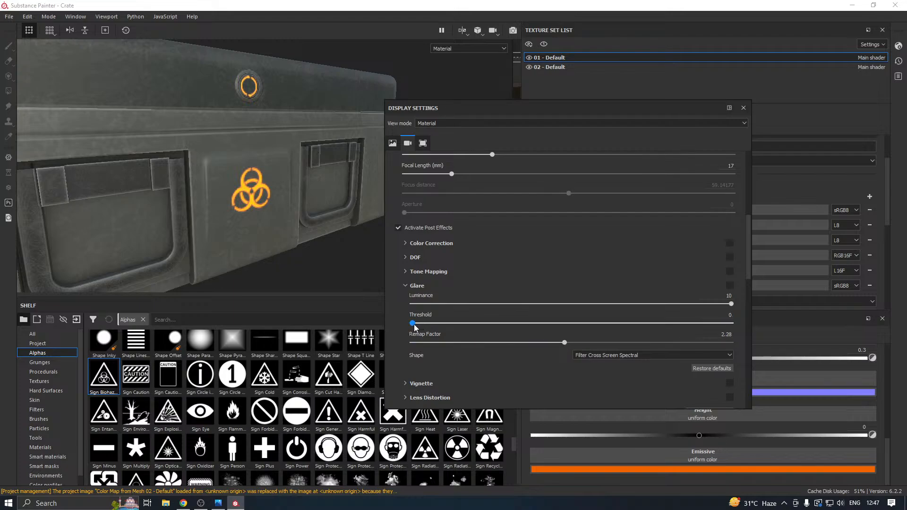
{"action": "left_click_drag", "start_coordinate": [495, 304], "coordinate": [451, 300]}
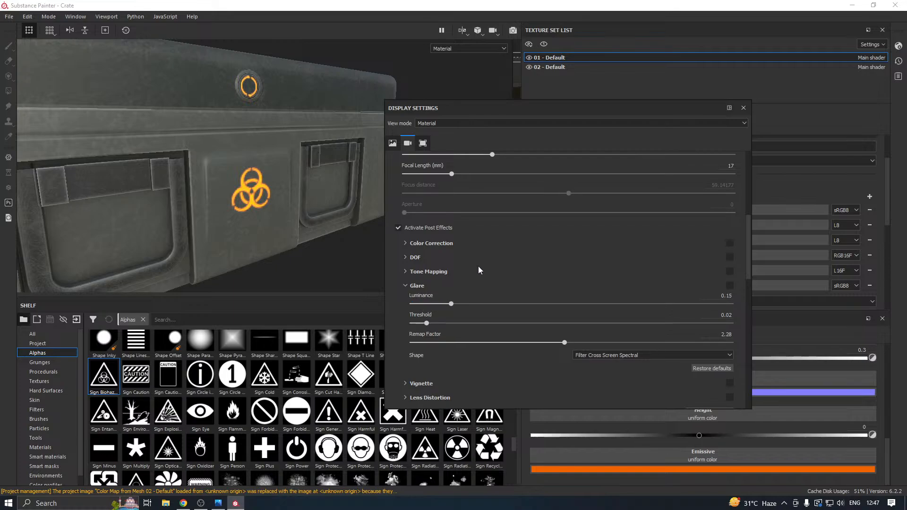
Enable the Glare post effect and raise its luminance to 1.79.
{"action": "scroll", "coordinate": [478, 265], "scroll_direction": "up", "scroll_amount": 5}
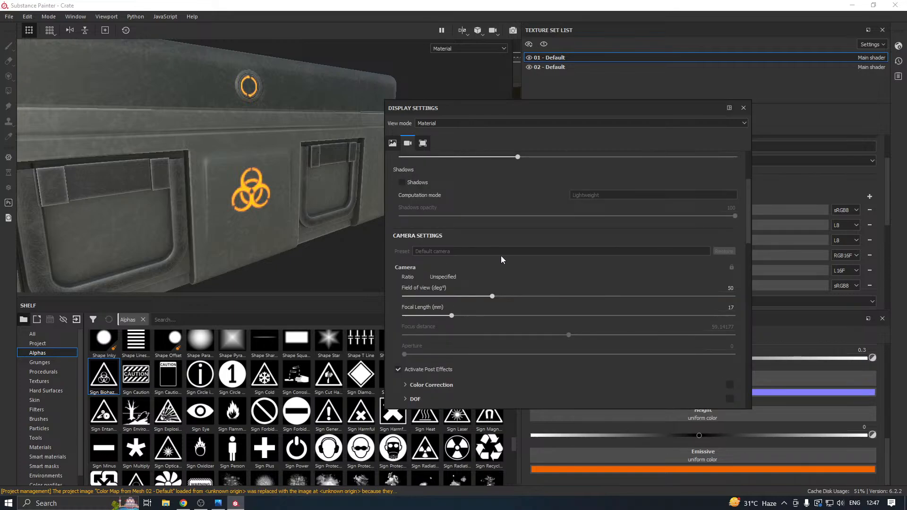
{"action": "scroll", "coordinate": [501, 256], "scroll_direction": "up", "scroll_amount": 3}
{"action": "scroll", "coordinate": [501, 256], "scroll_direction": "down", "scroll_amount": 8}
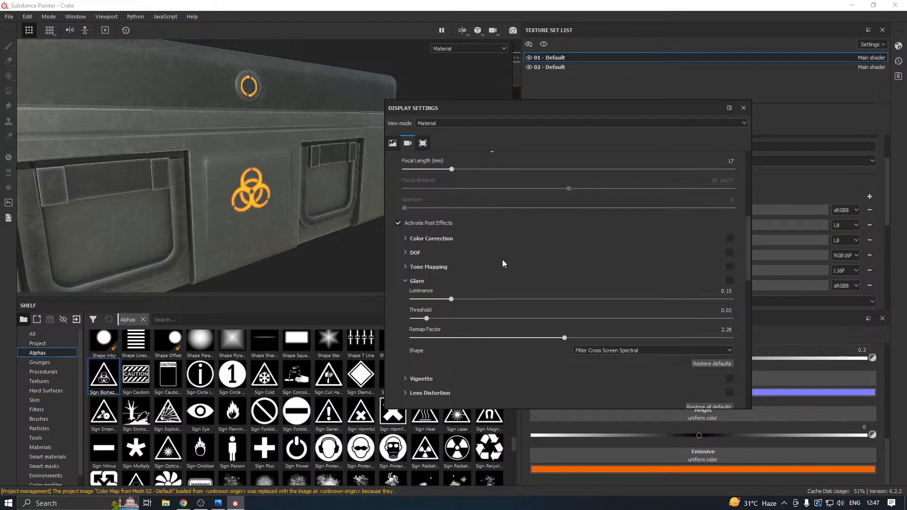
{"action": "scroll", "coordinate": [503, 259], "scroll_direction": "down", "scroll_amount": 2}
{"action": "scroll", "coordinate": [503, 261], "scroll_direction": "down", "scroll_amount": 4}
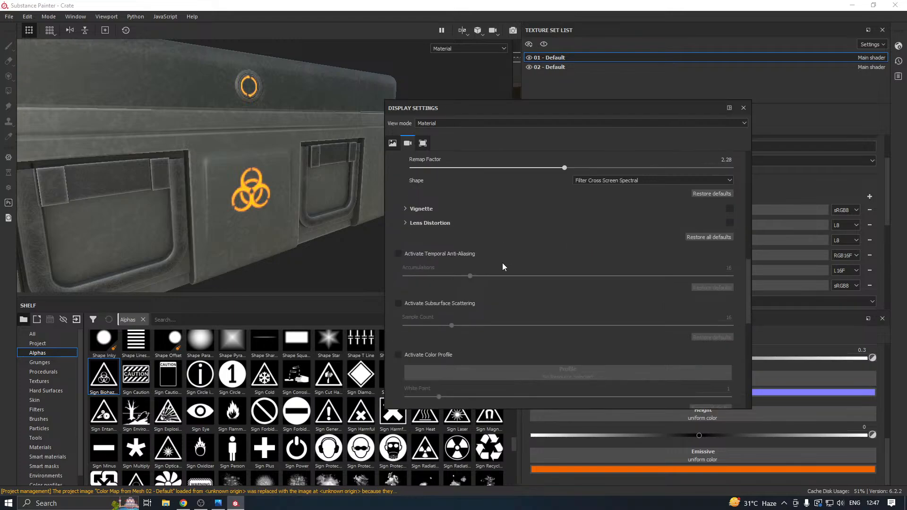
{"action": "scroll", "coordinate": [503, 262], "scroll_direction": "up", "scroll_amount": 5}
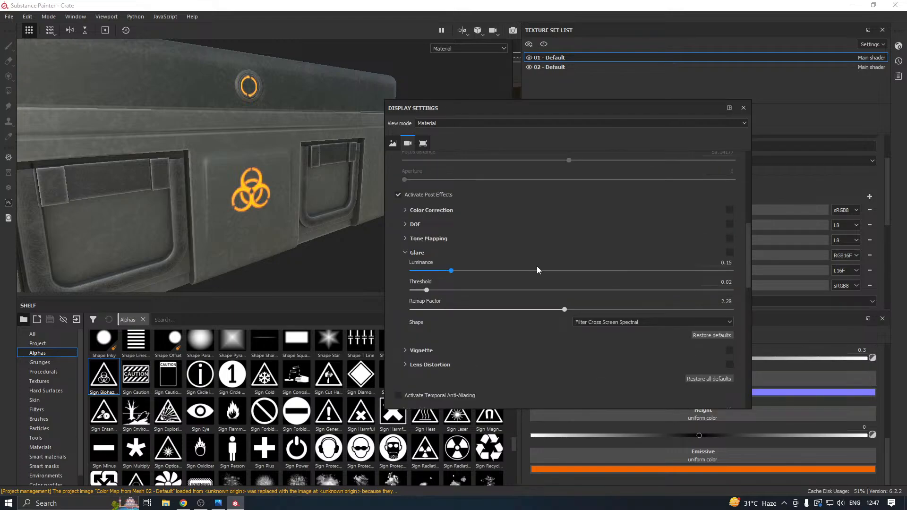
{"action": "left_click", "coordinate": [729, 253]}
{"action": "left_click_drag", "start_coordinate": [457, 271], "coordinate": [547, 277]}
{"action": "scroll", "coordinate": [310, 219], "scroll_direction": "down", "scroll_amount": 3}
{"action": "left_click_drag", "start_coordinate": [304, 228], "coordinate": [253, 227], "text": "alt"}
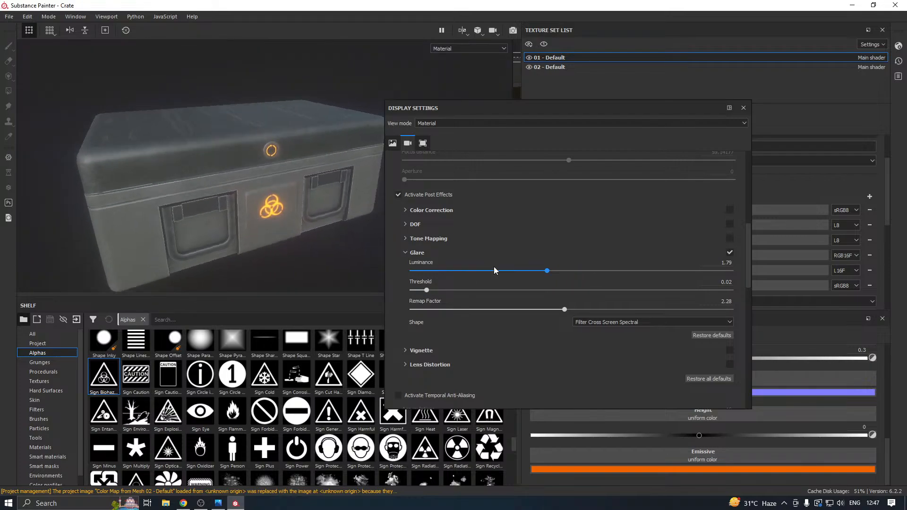
Refine the Glare effect to luminance 2.56, threshold 0.08 and remap factor 0.85, and close the display settings.
{"action": "left_click_drag", "start_coordinate": [416, 292], "coordinate": [431, 290]}
{"action": "left_click_drag", "start_coordinate": [288, 241], "coordinate": [341, 208], "text": "alt"}
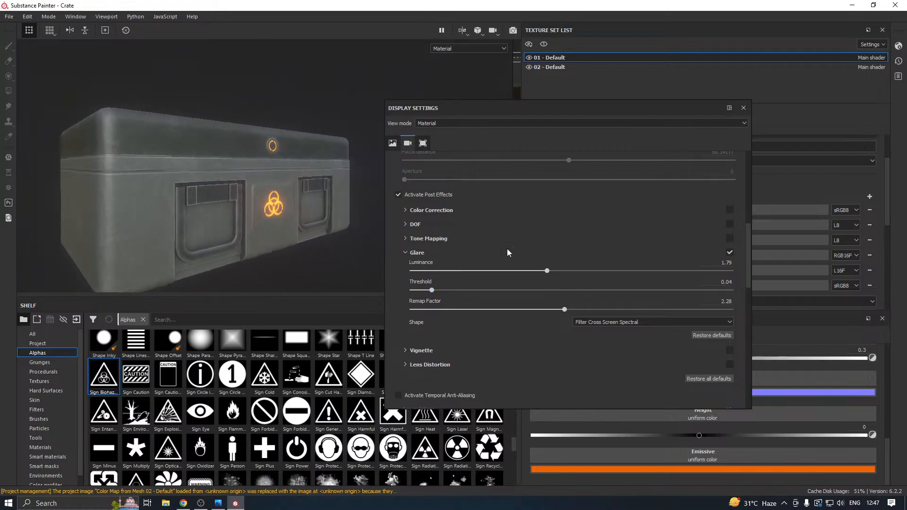
{"action": "left_click_drag", "start_coordinate": [492, 312], "coordinate": [458, 312]}
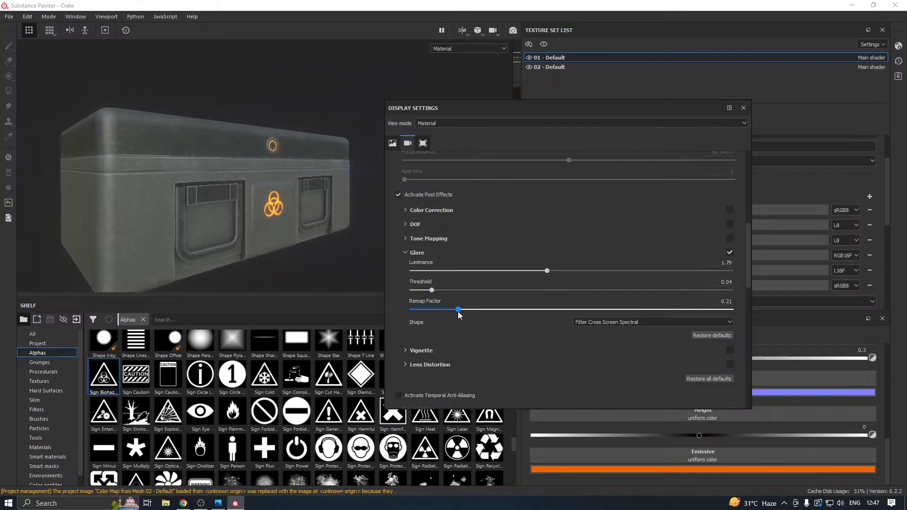
{"action": "left_click_drag", "start_coordinate": [547, 270], "coordinate": [574, 270]}
{"action": "mouse_move", "coordinate": [432, 290]}
{"action": "left_mouse_down"}
{"action": "mouse_move", "coordinate": [421, 291]}
{"action": "mouse_move", "coordinate": [440, 291]}
{"action": "left_mouse_up"}
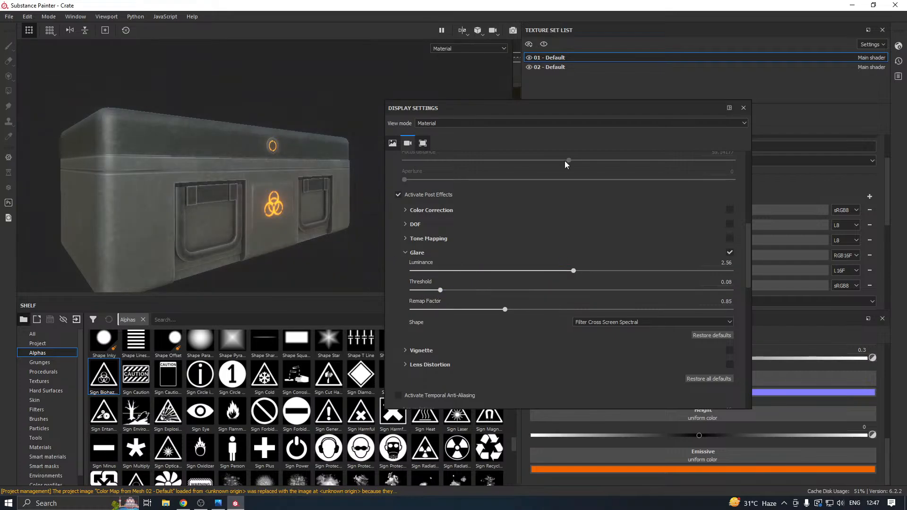
{"action": "left_click", "coordinate": [744, 108]}
Try a texture size of 4096 on texture set 01 - Default and inspect the crate's glowing front.
{"action": "left_click_drag", "start_coordinate": [352, 192], "coordinate": [145, 196], "text": "alt"}
{"action": "scroll", "coordinate": [255, 171], "scroll_direction": "up", "scroll_amount": 5}
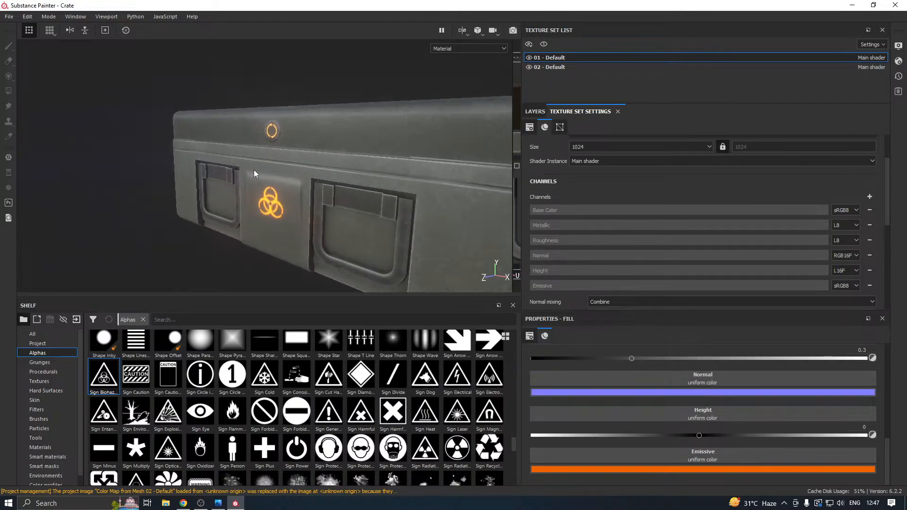
{"action": "left_click_drag", "start_coordinate": [255, 173], "coordinate": [444, 198], "text": "alt"}
{"action": "scroll", "coordinate": [336, 203], "scroll_direction": "down", "scroll_amount": 4}
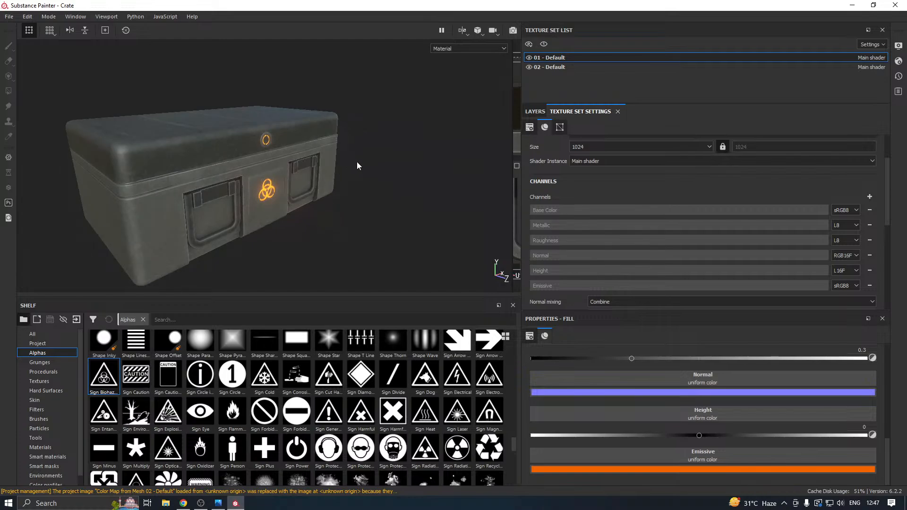
{"action": "left_click", "coordinate": [582, 146]}
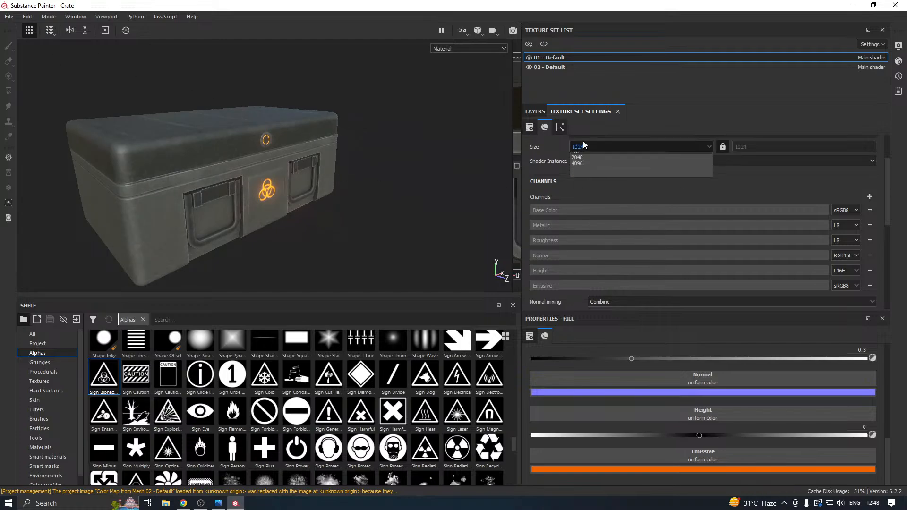
{"action": "left_click", "coordinate": [577, 187]}
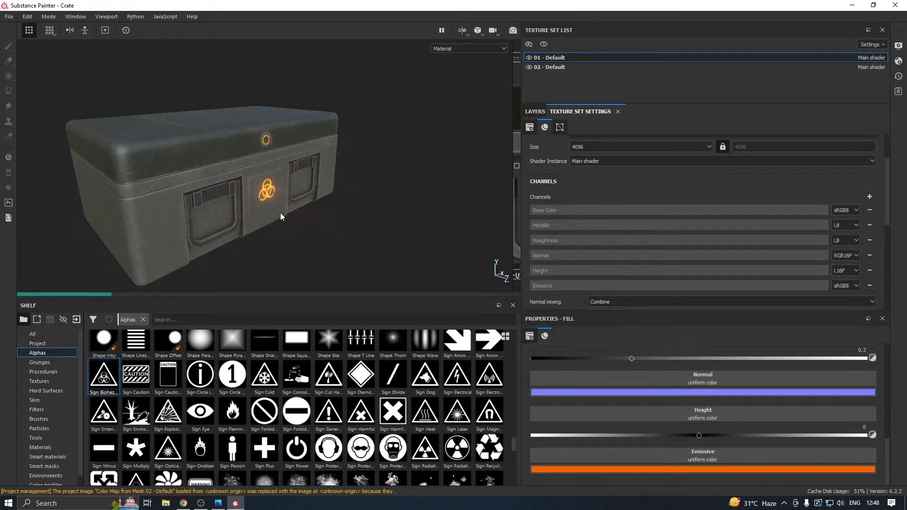
{"action": "left_click_drag", "start_coordinate": [316, 228], "coordinate": [264, 194], "text": "alt"}
{"action": "middle_click_drag", "start_coordinate": [306, 213], "coordinate": [265, 178], "text": "alt"}
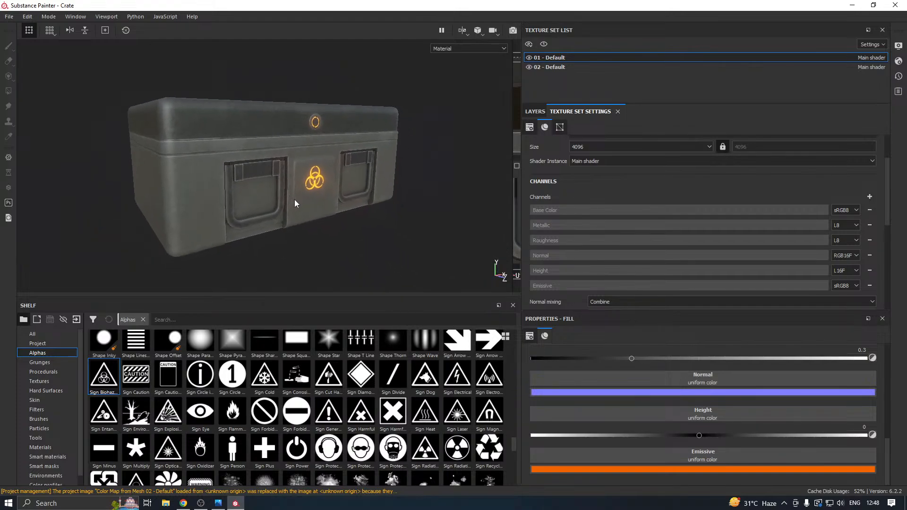
{"action": "left_click_drag", "start_coordinate": [296, 203], "coordinate": [306, 197], "text": "alt"}
{"action": "middle_click_drag", "start_coordinate": [306, 197], "coordinate": [323, 211], "text": "alt"}
{"action": "left_click_drag", "start_coordinate": [323, 211], "coordinate": [337, 227], "text": "alt"}
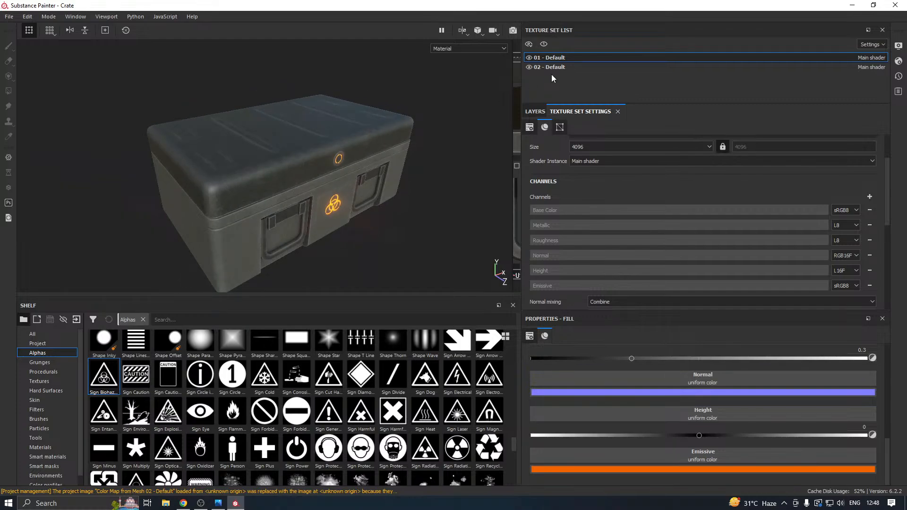
Hide texture set 02 - Default to isolate the crate's base and set the texture size of 01 - Default to 1024.
{"action": "left_click", "coordinate": [528, 58]}
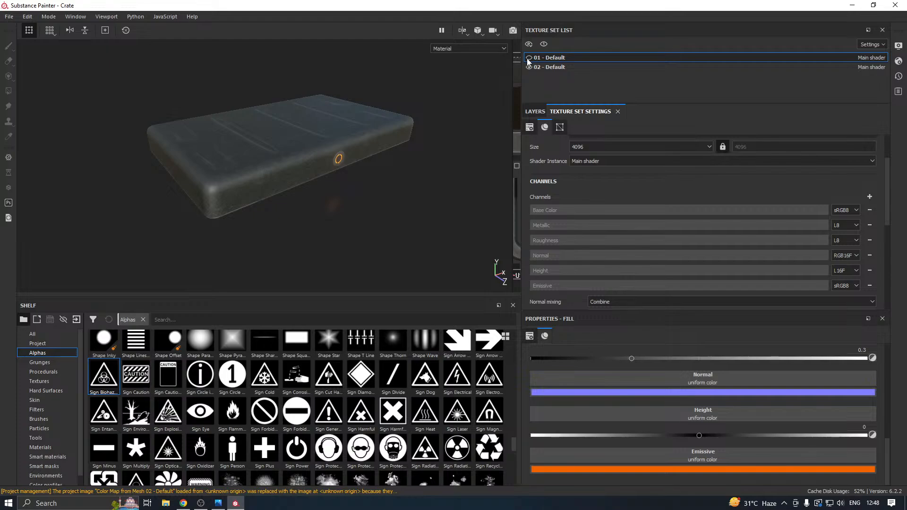
{"action": "left_click", "coordinate": [528, 58]}
{"action": "left_click", "coordinate": [528, 67]}
{"action": "mouse_move", "coordinate": [297, 148]}
{"action": "left_mouse_down", "text": "alt"}
{"action": "mouse_move", "coordinate": [300, 167]}
{"action": "mouse_move", "coordinate": [297, 142]}
{"action": "left_mouse_up", "text": "alt"}
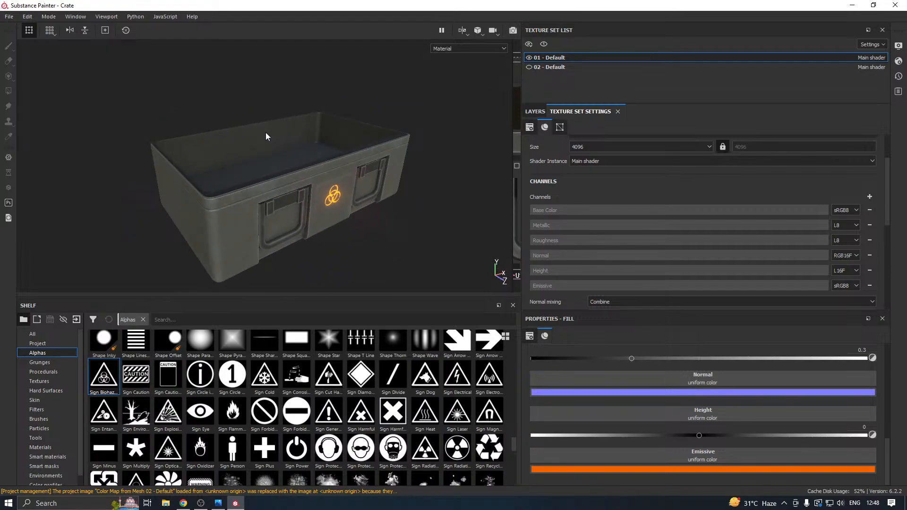
{"action": "left_click", "coordinate": [592, 145]}
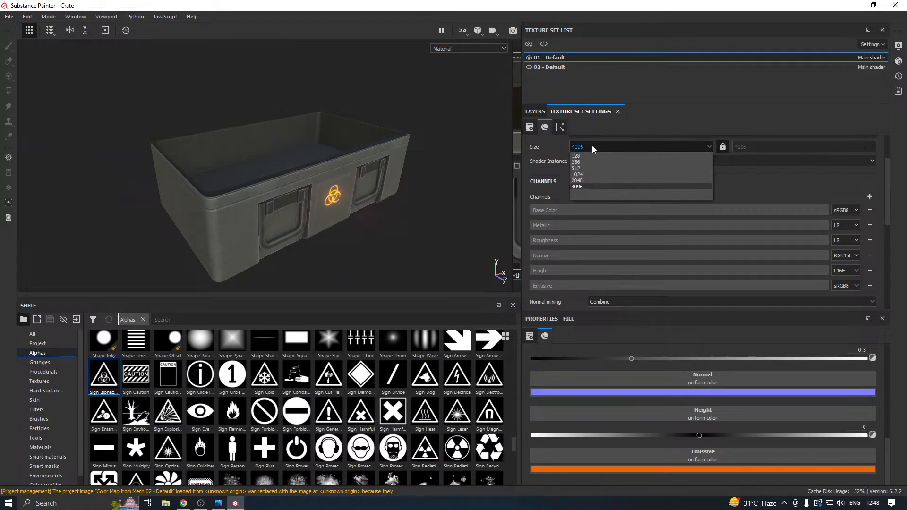
{"action": "left_click", "coordinate": [583, 175]}
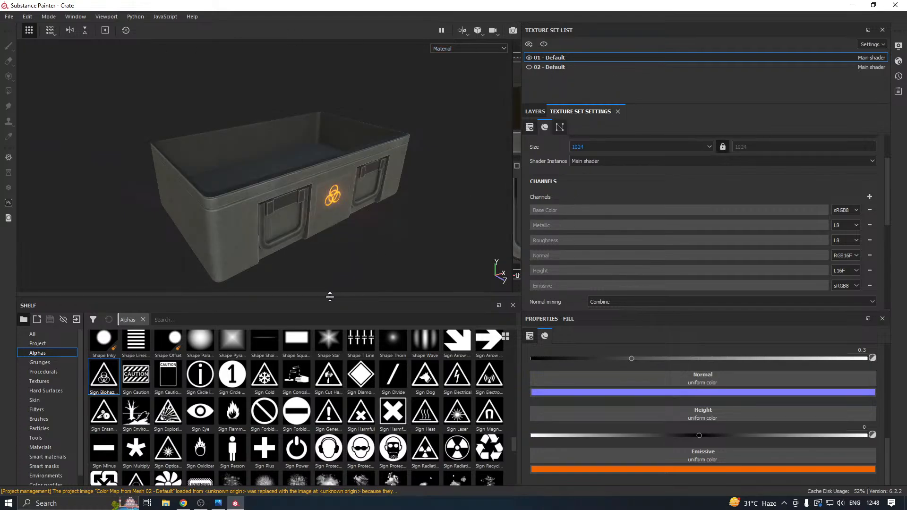
Enlarge the viewport, turn the open crate to show its interior and front, and display the layer stack.
{"action": "left_click_drag", "start_coordinate": [329, 297], "coordinate": [328, 371]}
{"action": "left_click_drag", "start_coordinate": [332, 271], "coordinate": [218, 264], "text": "alt"}
{"action": "left_click_drag", "start_coordinate": [286, 165], "coordinate": [271, 185], "text": "alt"}
{"action": "left_click_drag", "start_coordinate": [498, 99], "coordinate": [374, 147], "text": "alt"}
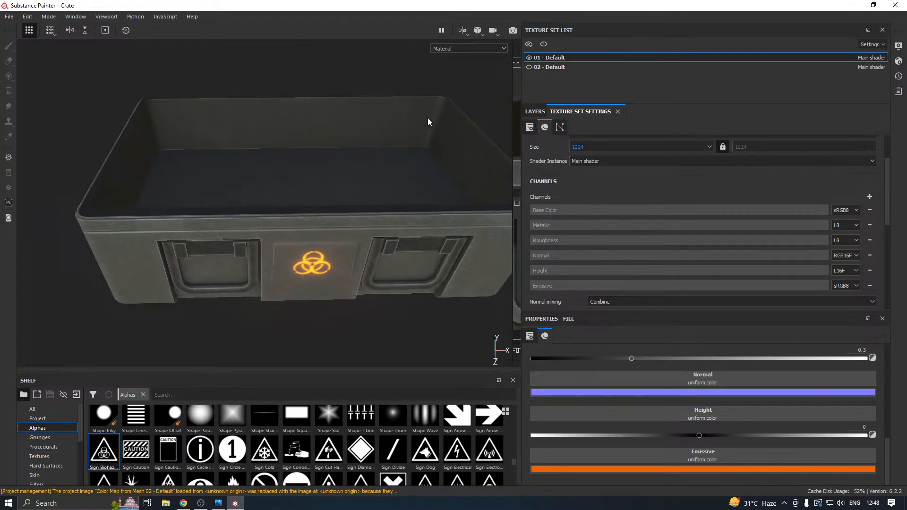
{"action": "left_click", "coordinate": [534, 112]}
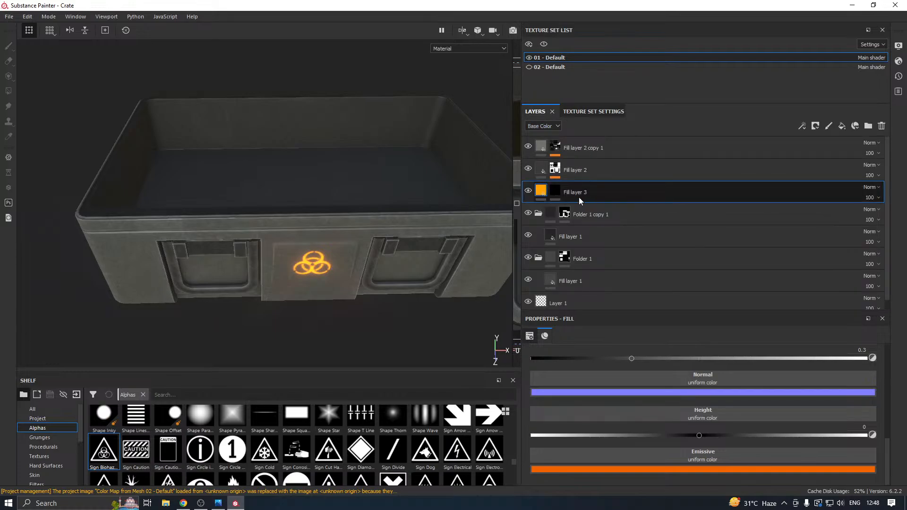
Add a fill layer with a black mask directly above Folder 1 copy 1 in texture set 01 - Default.
{"action": "left_click", "coordinate": [564, 214]}
{"action": "left_click", "coordinate": [538, 213]}
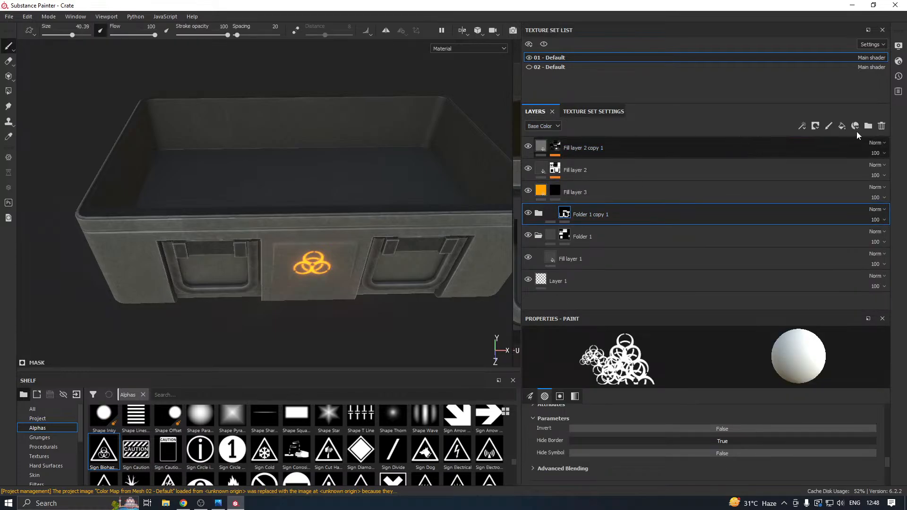
{"action": "left_click", "coordinate": [841, 126]}
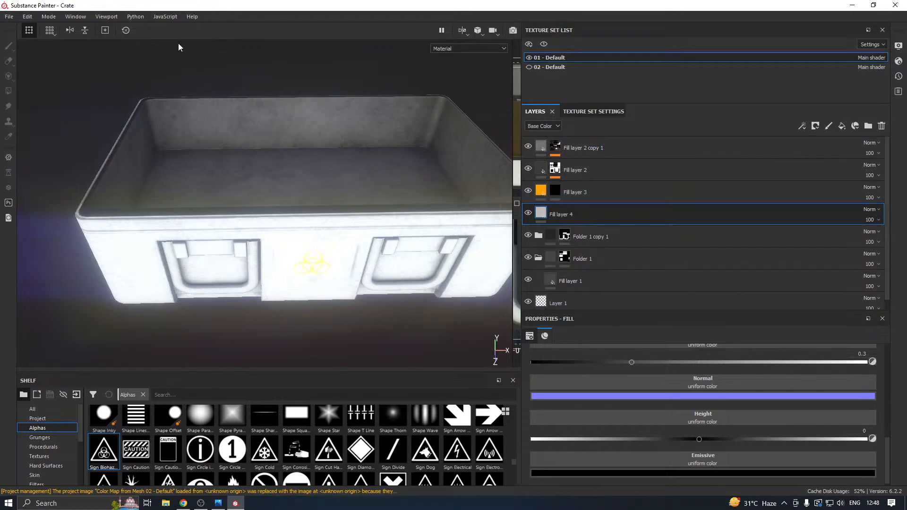
{"action": "right_click", "coordinate": [555, 219]}
{"action": "left_click", "coordinate": [596, 16]}
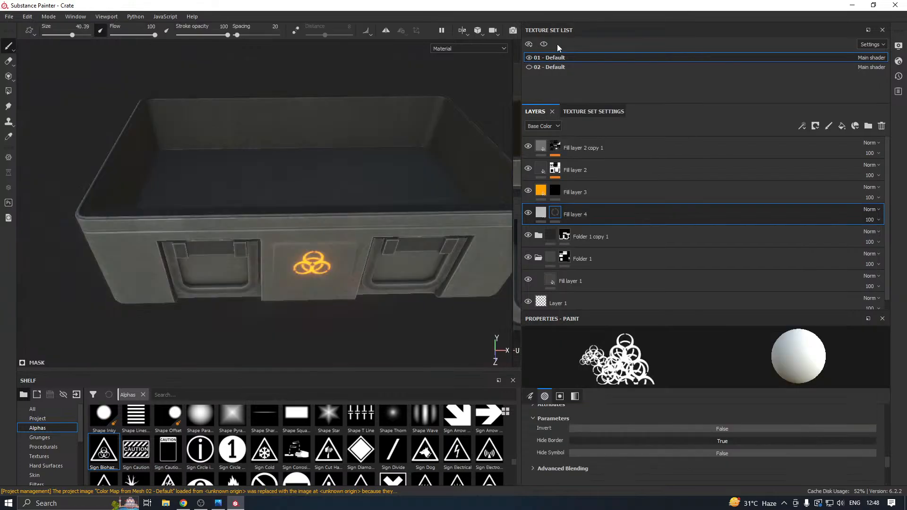
Enlarge the shelf and select the Shape Brick alpha with hardness 0.76 for painting the mask over the crate's interior.
{"action": "left_click_drag", "start_coordinate": [388, 164], "coordinate": [380, 211], "text": "alt"}
{"action": "middle_click_drag", "start_coordinate": [383, 215], "coordinate": [362, 165], "text": "alt"}
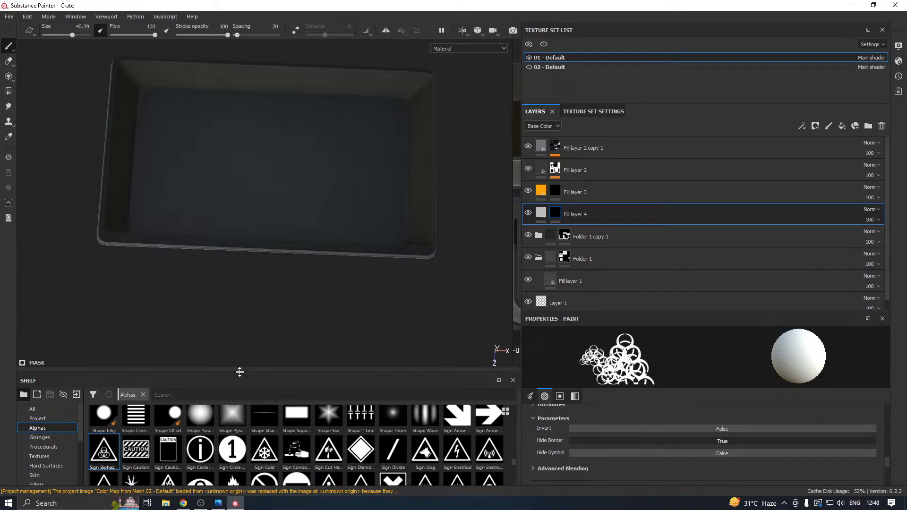
{"action": "left_click_drag", "start_coordinate": [239, 371], "coordinate": [236, 305]}
{"action": "left_click_drag", "start_coordinate": [234, 262], "coordinate": [235, 260]}
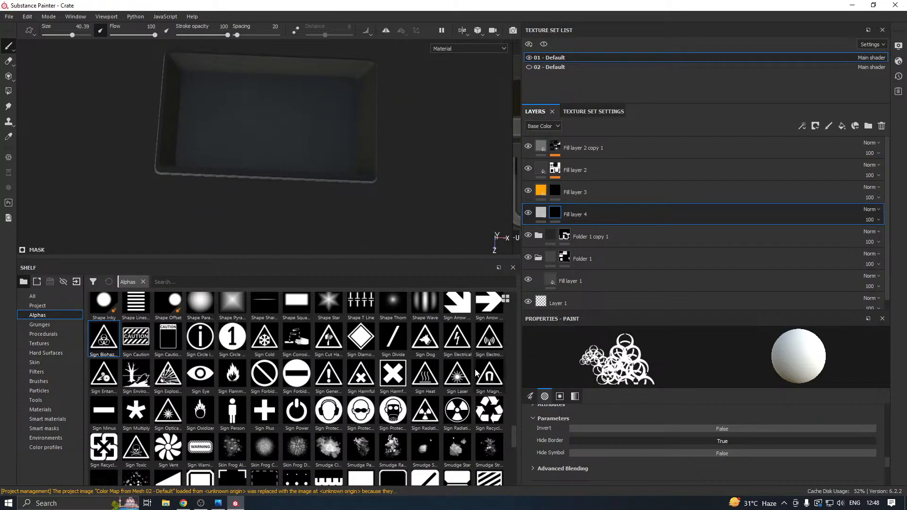
{"action": "mouse_move", "coordinate": [512, 427]}
{"action": "left_mouse_down"}
{"action": "mouse_move", "coordinate": [520, 468]}
{"action": "mouse_move", "coordinate": [512, 414]}
{"action": "left_mouse_up"}
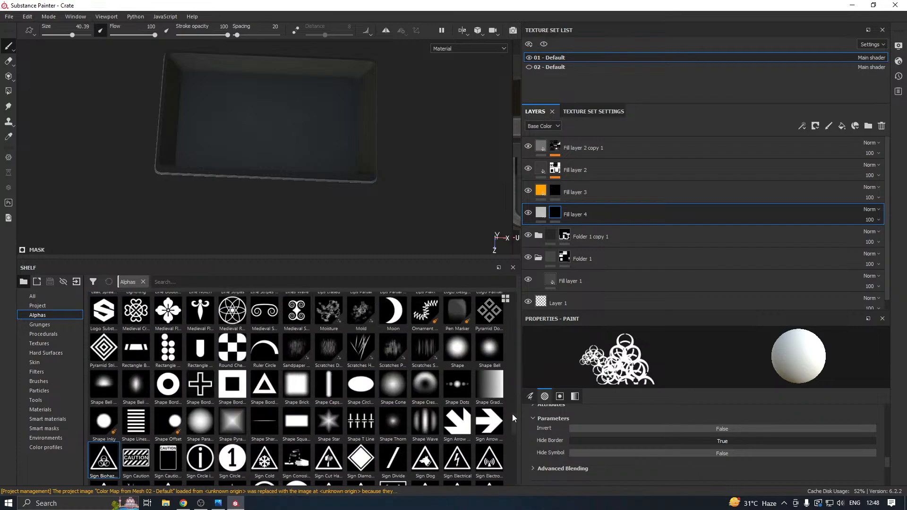
{"action": "left_click", "coordinate": [307, 402]}
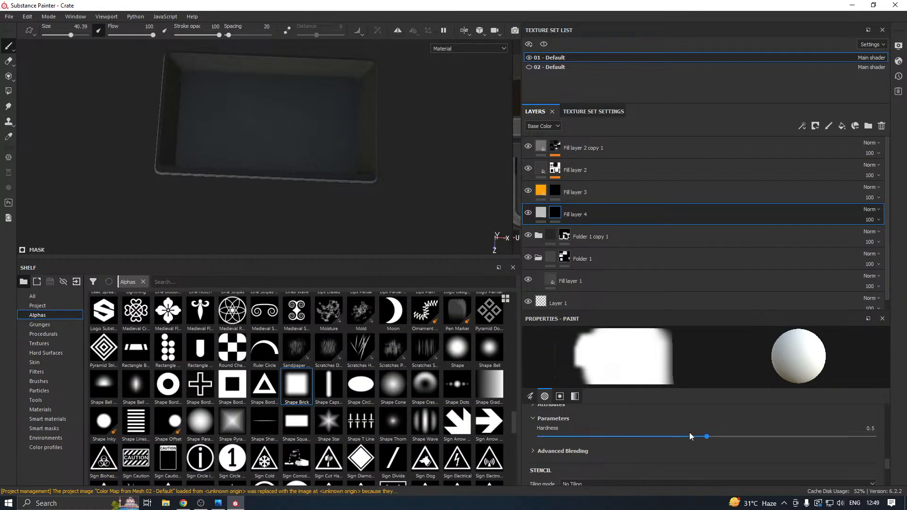
{"action": "left_click", "coordinate": [794, 437]}
{"action": "left_click_drag", "start_coordinate": [346, 222], "coordinate": [352, 224], "text": "alt"}
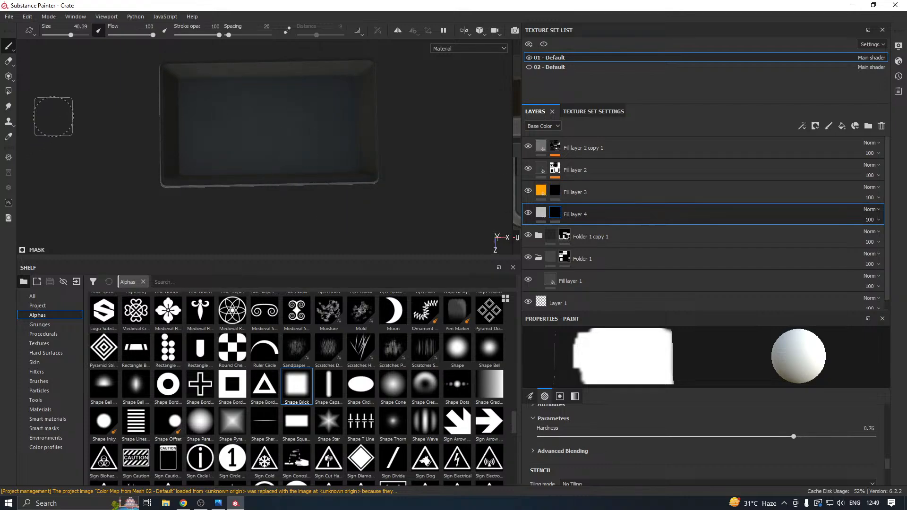
Fill the crate's interior floor faces white in Fill layer 4's mask using Polygon Fill in quad mode, and check the floor's edges.
{"action": "left_click", "coordinate": [9, 91]}
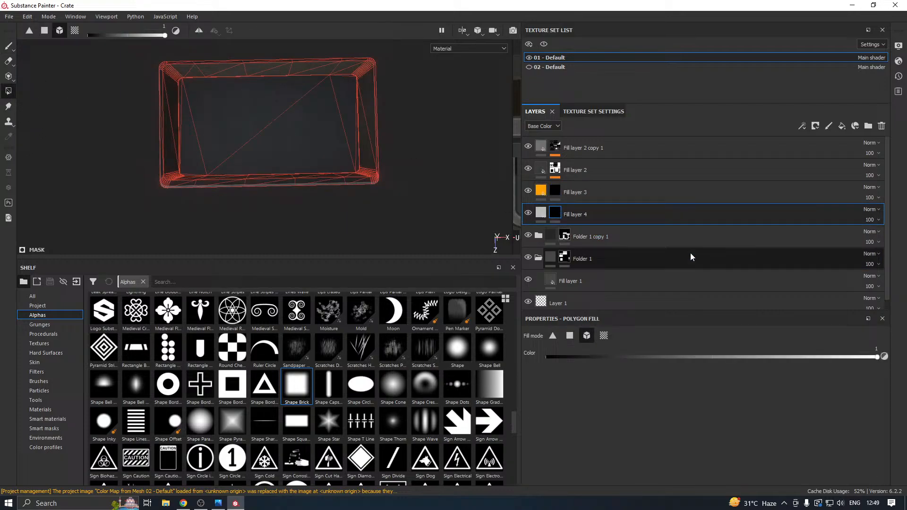
{"action": "left_click", "coordinate": [570, 336]}
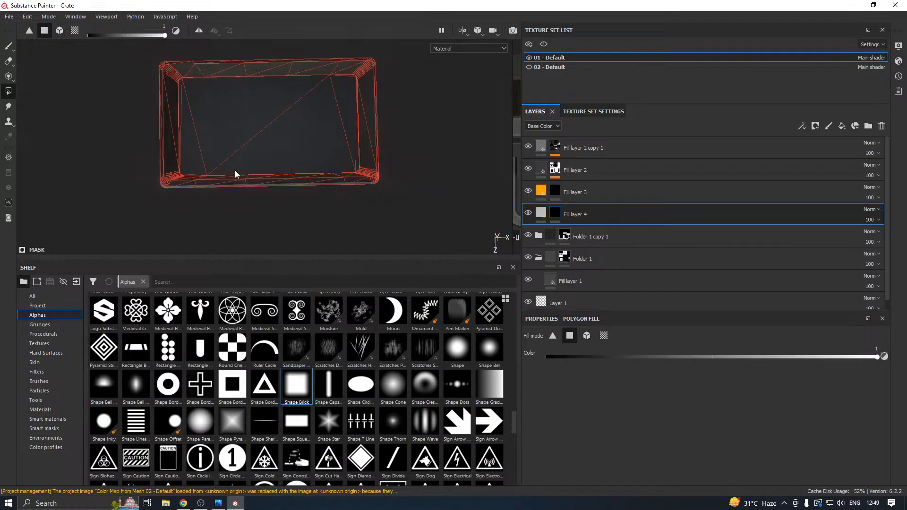
{"action": "left_click", "coordinate": [284, 149]}
{"action": "left_click", "coordinate": [244, 125]}
{"action": "left_click", "coordinate": [187, 160]}
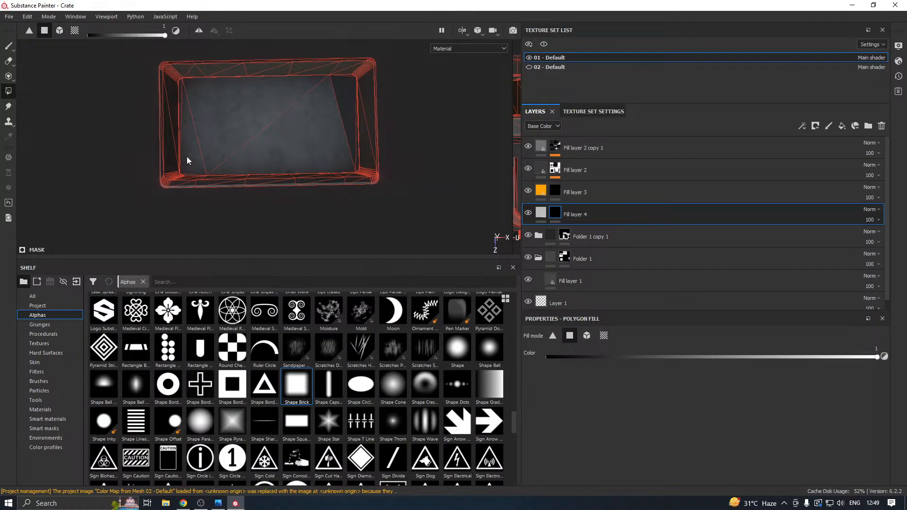
{"action": "left_click", "coordinate": [346, 107]}
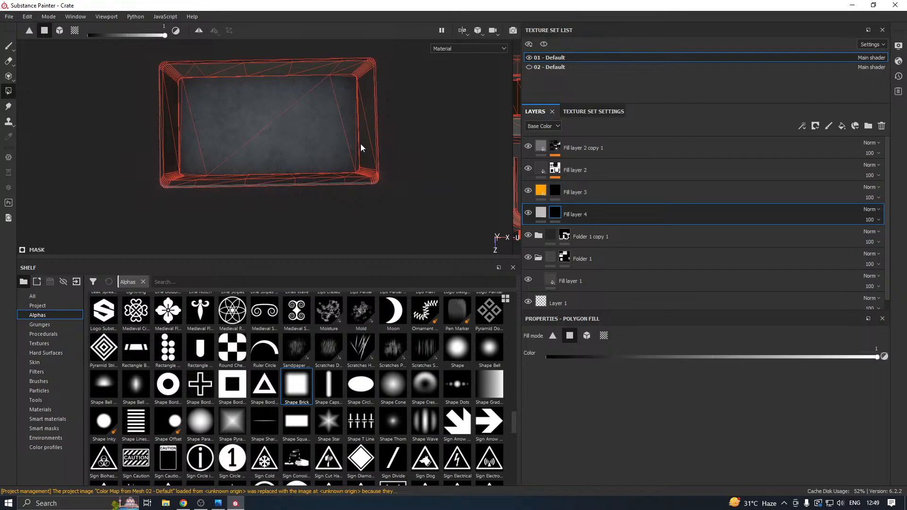
{"action": "scroll", "coordinate": [361, 143], "scroll_direction": "down", "scroll_amount": 2}
{"action": "scroll", "coordinate": [354, 159], "scroll_direction": "up", "scroll_amount": 6}
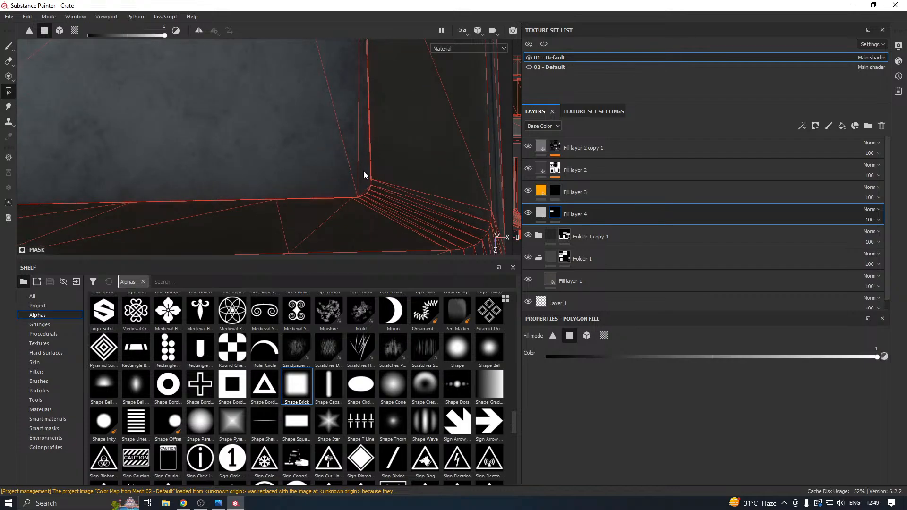
{"action": "scroll", "coordinate": [364, 170], "scroll_direction": "down", "scroll_amount": 5}
{"action": "middle_click_drag", "start_coordinate": [130, 116], "coordinate": [228, 124], "text": "alt"}
{"action": "scroll", "coordinate": [221, 153], "scroll_direction": "up", "scroll_amount": 5}
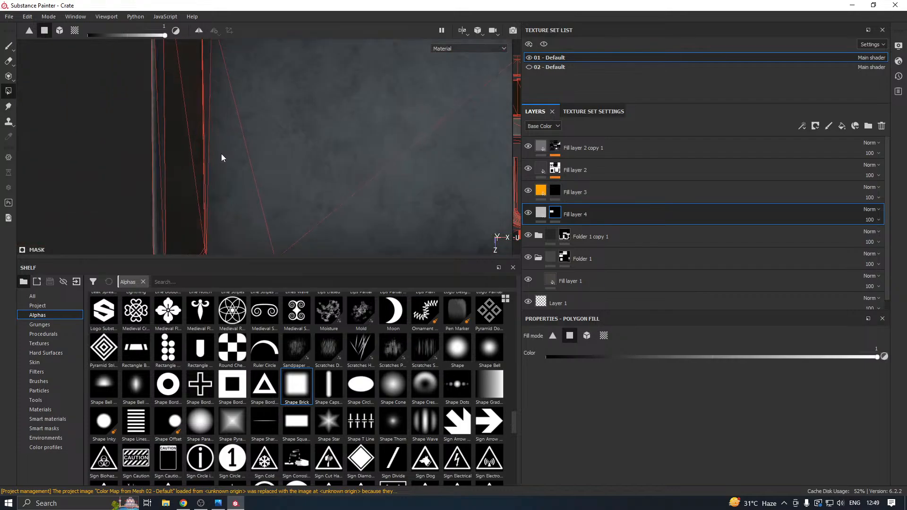
{"action": "scroll", "coordinate": [206, 145], "scroll_direction": "down", "scroll_amount": 6}
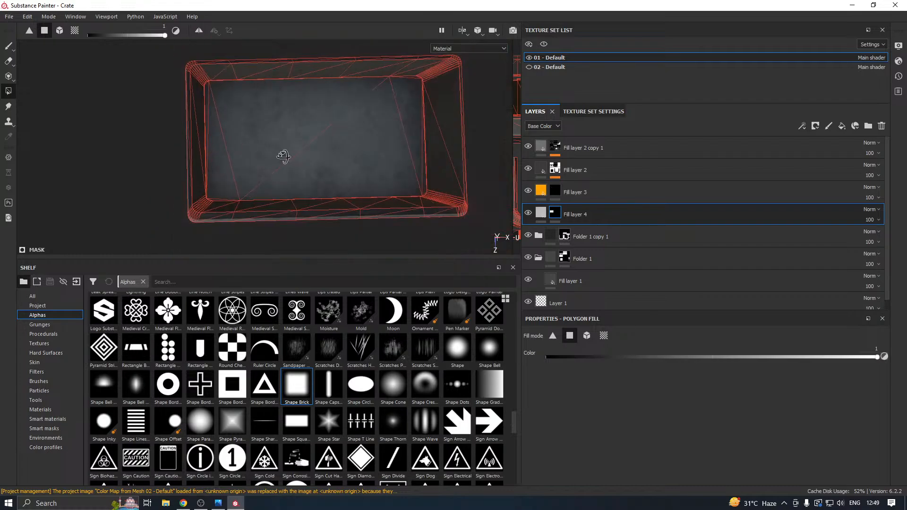
{"action": "left_click_drag", "start_coordinate": [284, 155], "coordinate": [343, 118], "text": "alt"}
Enlarge the fill properties of Fill layer 4 and disable its emissive channel.
{"action": "left_click", "coordinate": [540, 213]}
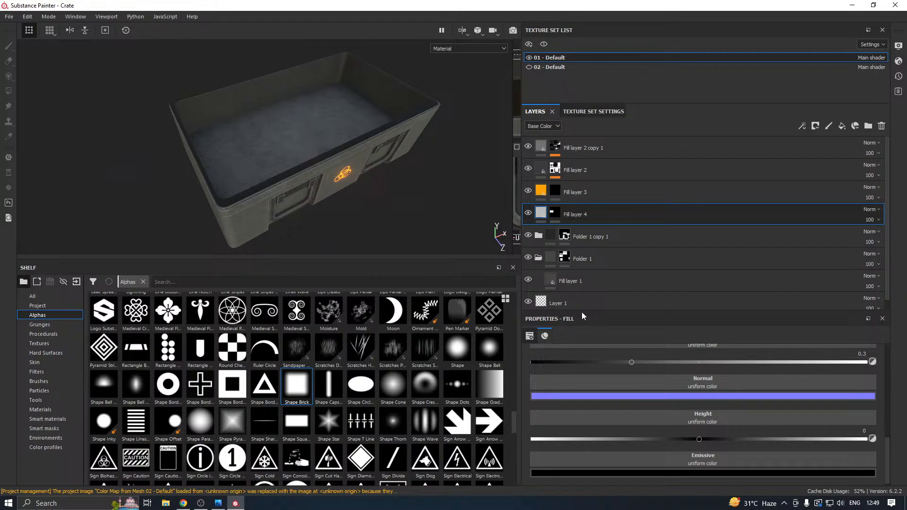
{"action": "left_click_drag", "start_coordinate": [577, 310], "coordinate": [591, 207]}
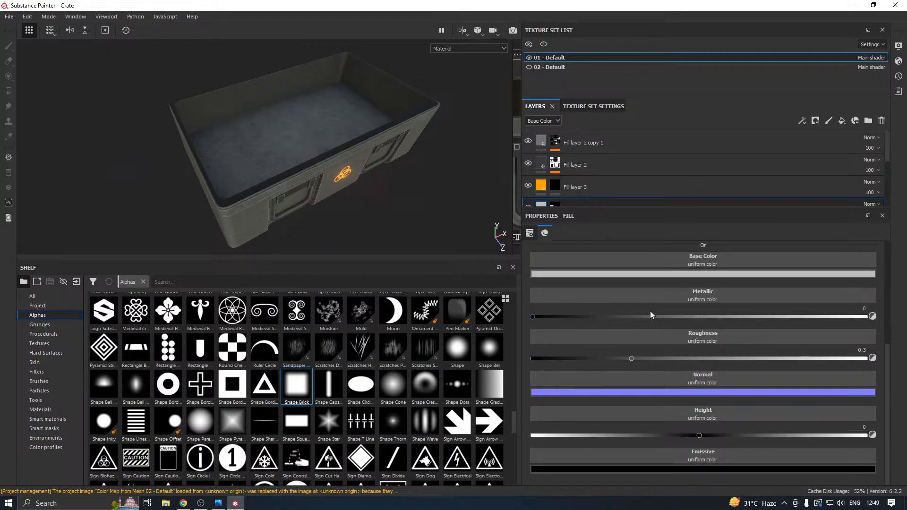
{"action": "scroll", "coordinate": [803, 302], "scroll_direction": "up", "scroll_amount": 5}
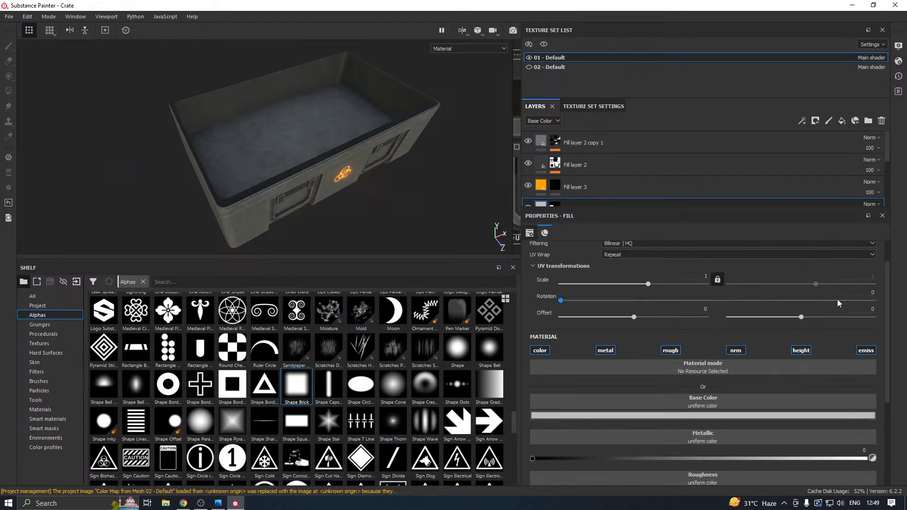
{"action": "scroll", "coordinate": [793, 364], "scroll_direction": "down", "scroll_amount": 5}
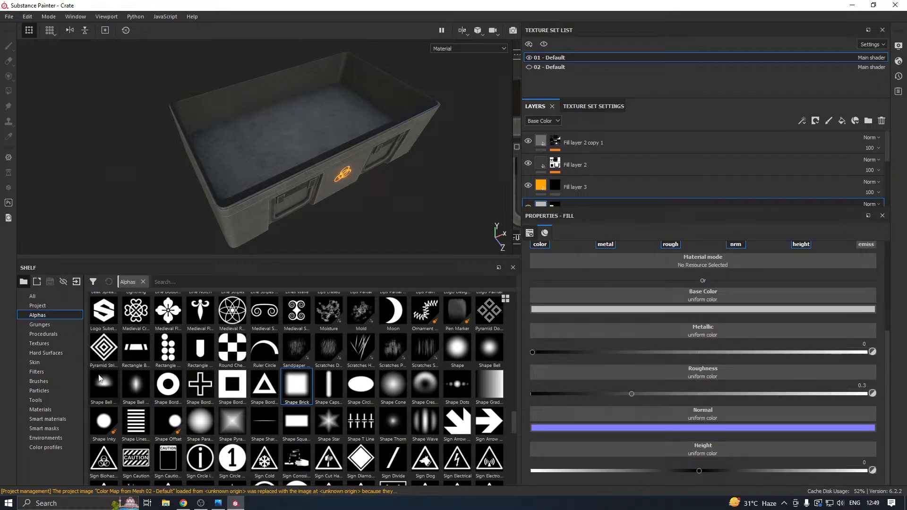
Assign the Metallic Grate Simple procedural to Fill layer 4's height and set its tiling to 16.
{"action": "left_click", "coordinate": [45, 335]}
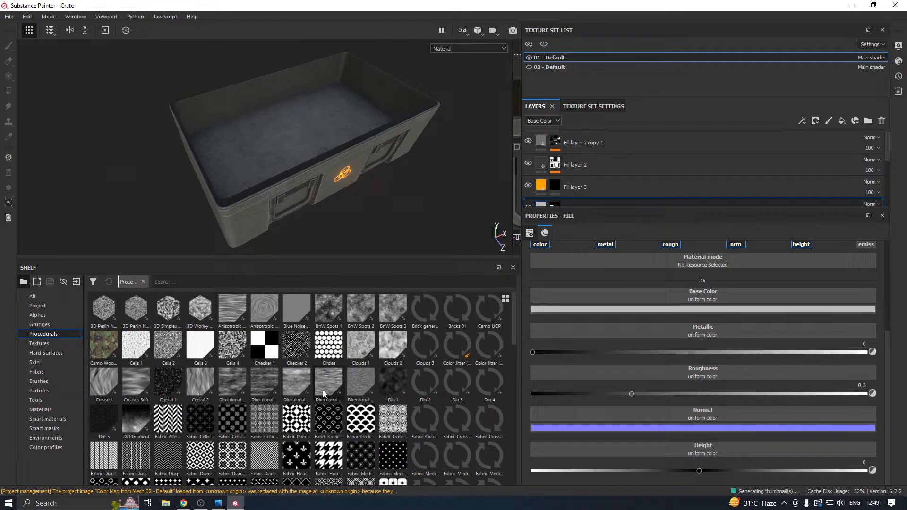
{"action": "mouse_move", "coordinate": [492, 382]}
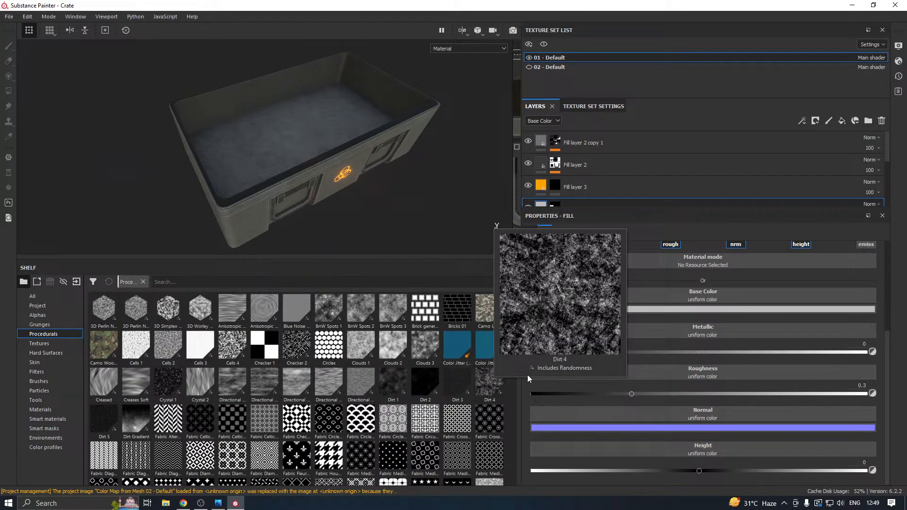
{"action": "left_click_drag", "start_coordinate": [518, 331], "coordinate": [517, 469]}
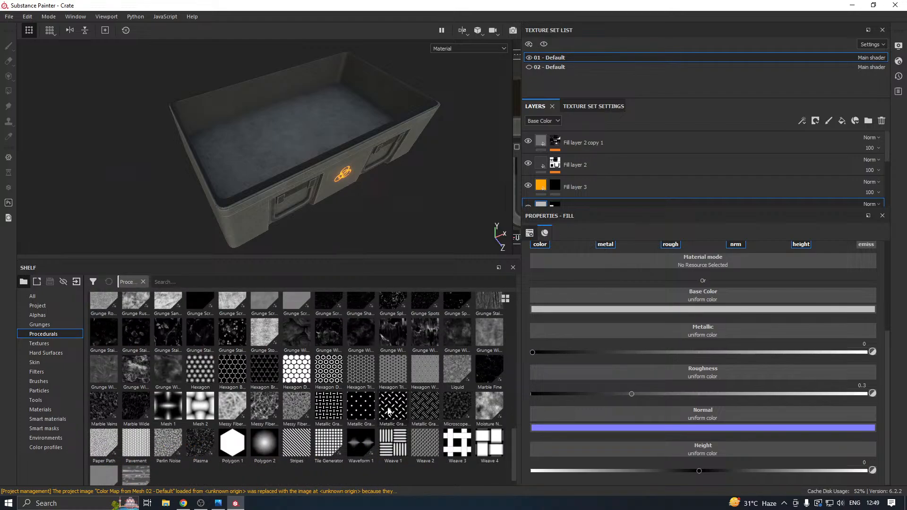
{"action": "mouse_move", "coordinate": [386, 412]}
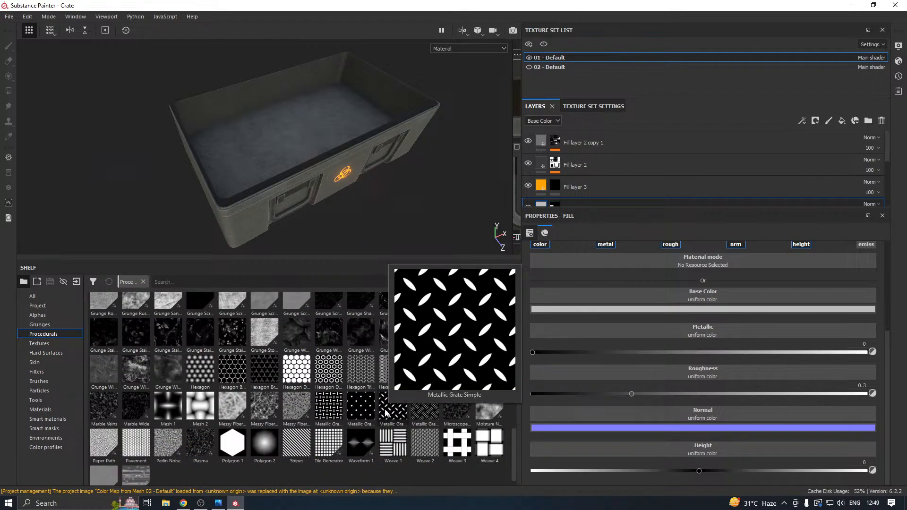
{"action": "left_click_drag", "start_coordinate": [386, 413], "coordinate": [709, 454]}
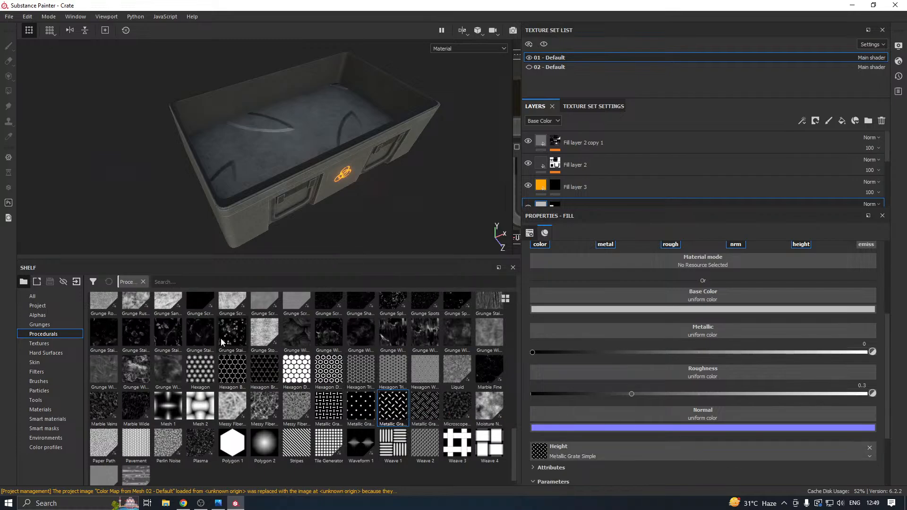
{"action": "scroll", "coordinate": [614, 425], "scroll_direction": "down", "scroll_amount": 2}
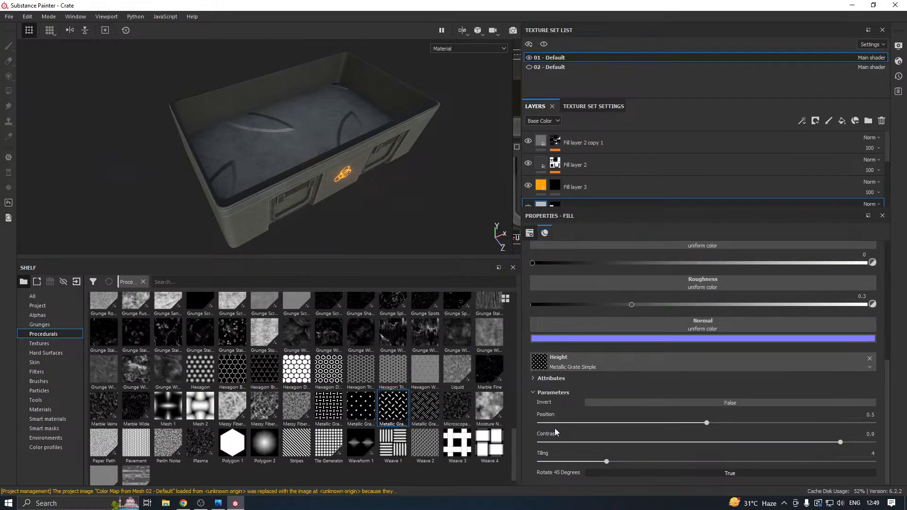
{"action": "left_click_drag", "start_coordinate": [656, 461], "coordinate": [874, 461]}
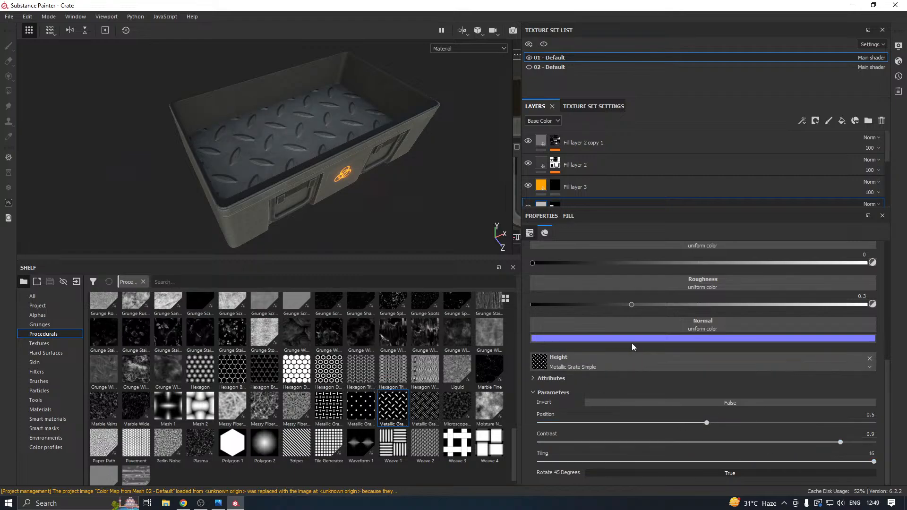
Set Fill layer 4's UV scale to 7.84, disable its color channel, and inspect the grate pattern on the floor.
{"action": "scroll", "coordinate": [631, 343], "scroll_direction": "up", "scroll_amount": 5}
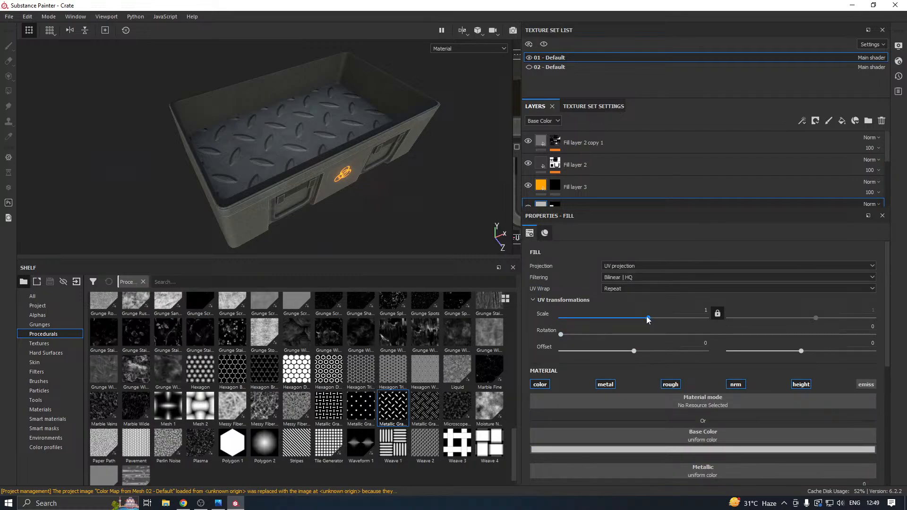
{"action": "left_click_drag", "start_coordinate": [650, 317], "coordinate": [662, 319]}
{"action": "scroll", "coordinate": [284, 187], "scroll_direction": "up", "scroll_amount": 5}
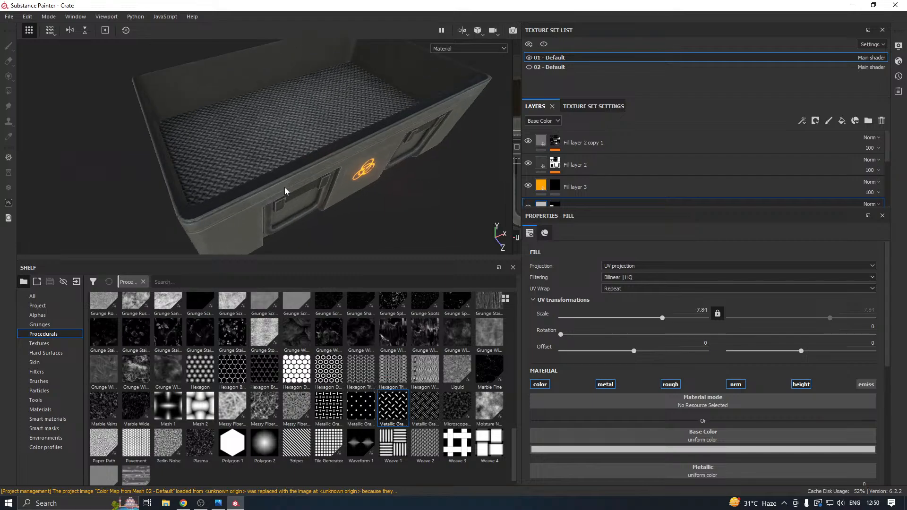
{"action": "left_click", "coordinate": [542, 384]}
{"action": "left_click_drag", "start_coordinate": [281, 250], "coordinate": [386, 219], "text": "alt"}
{"action": "middle_click_drag", "start_coordinate": [216, 208], "coordinate": [289, 209], "text": "alt"}
{"action": "scroll", "coordinate": [288, 209], "scroll_direction": "up", "scroll_amount": 4}
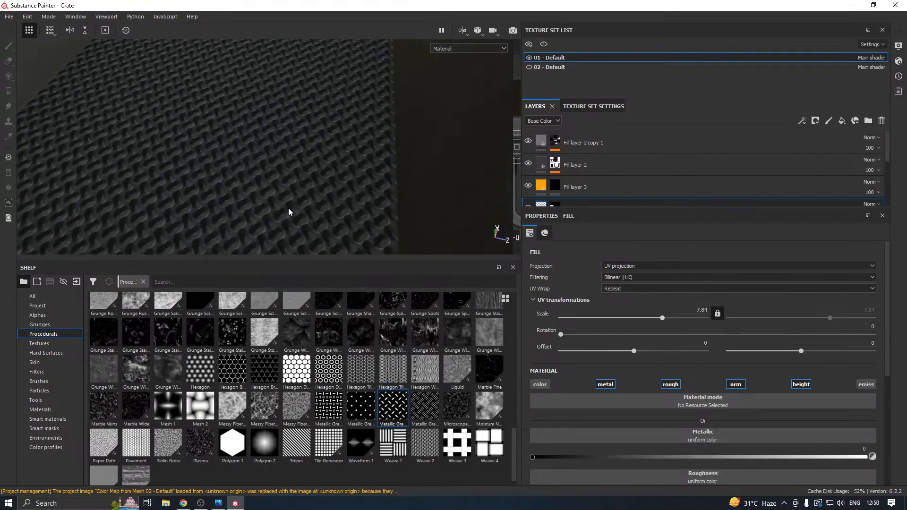
Set the height pattern's position to 0.51 and Fill layer 4's UV scale to 12.94.
{"action": "scroll", "coordinate": [610, 422], "scroll_direction": "down", "scroll_amount": 5}
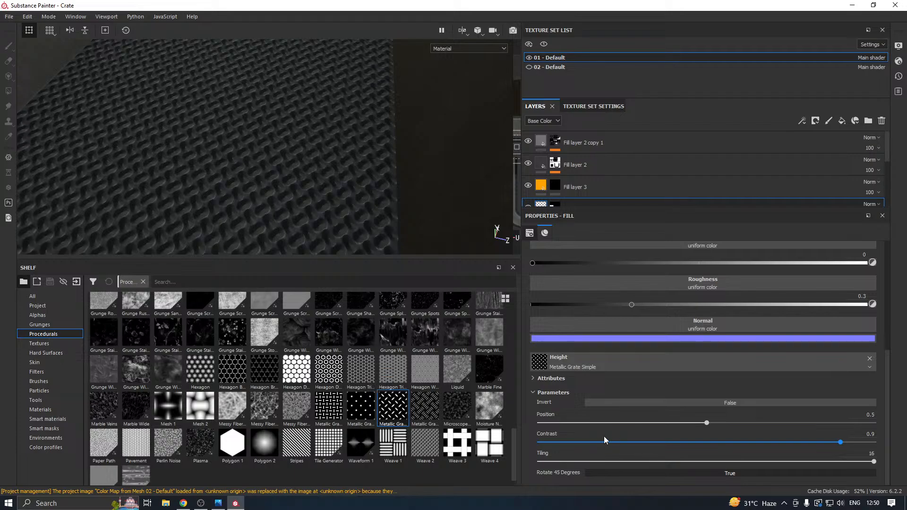
{"action": "left_click_drag", "start_coordinate": [650, 425], "coordinate": [630, 423]}
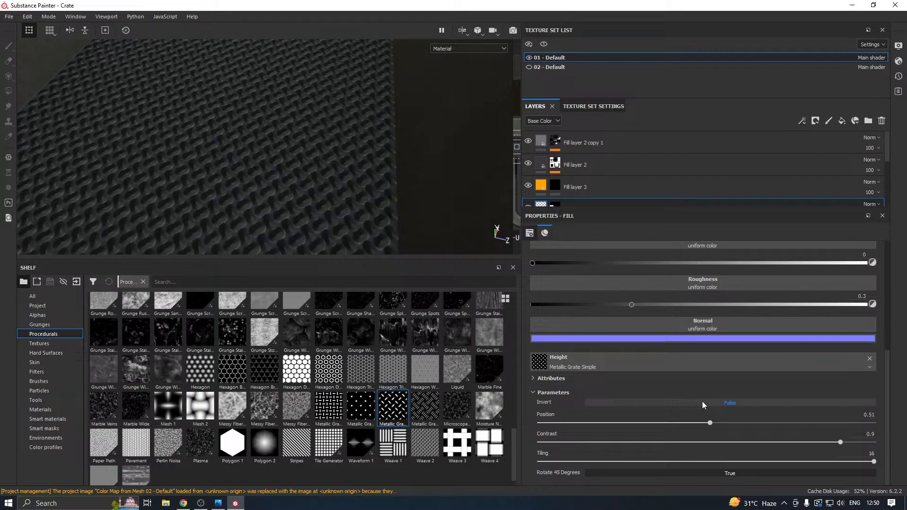
{"action": "scroll", "coordinate": [573, 395], "scroll_direction": "up", "scroll_amount": 5}
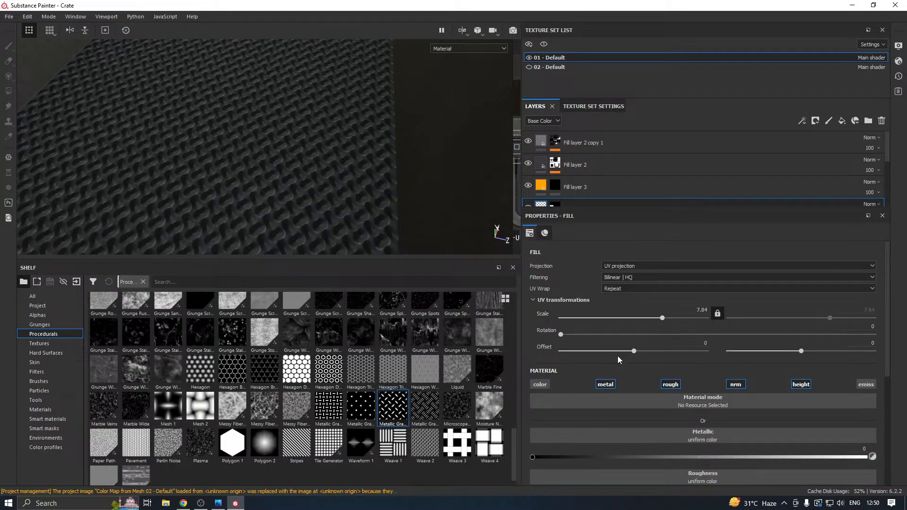
{"action": "mouse_move", "coordinate": [661, 318]}
{"action": "left_mouse_down"}
{"action": "mouse_move", "coordinate": [680, 319]}
{"action": "mouse_move", "coordinate": [667, 314]}
{"action": "left_mouse_up"}
{"action": "mouse_move", "coordinate": [356, 192]}
{"action": "left_mouse_down", "text": "alt"}
{"action": "mouse_move", "coordinate": [377, 198]}
{"action": "mouse_move", "coordinate": [223, 212]}
{"action": "mouse_move", "coordinate": [217, 177]}
{"action": "mouse_move", "coordinate": [350, 198]}
{"action": "left_mouse_up", "text": "alt"}
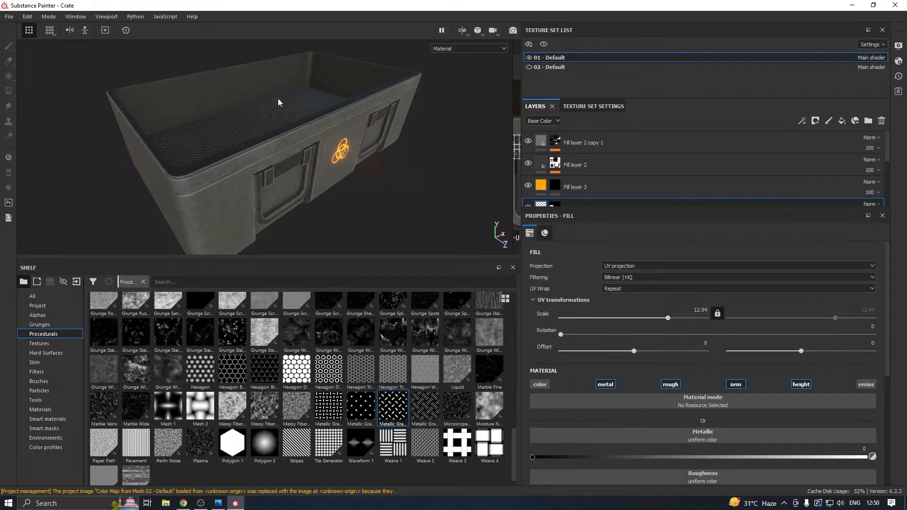
Show texture set 02 - Default again and view the closed crate from the front and above.
{"action": "left_click_drag", "start_coordinate": [278, 103], "coordinate": [416, 123], "text": "alt"}
{"action": "scroll", "coordinate": [160, 149], "scroll_direction": "up", "scroll_amount": 3}
{"action": "left_click", "coordinate": [529, 67]}
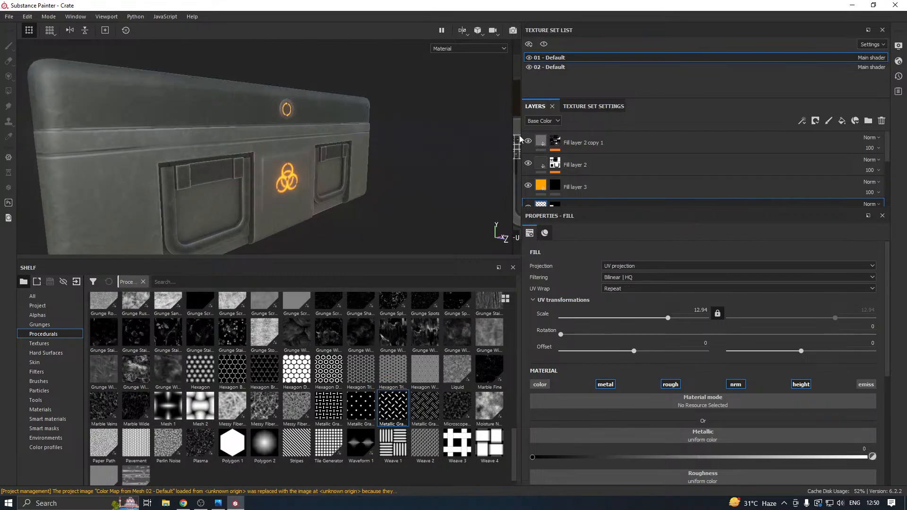
{"action": "scroll", "coordinate": [419, 170], "scroll_direction": "down", "scroll_amount": 2}
{"action": "left_click_drag", "start_coordinate": [336, 147], "coordinate": [334, 173], "text": "alt"}
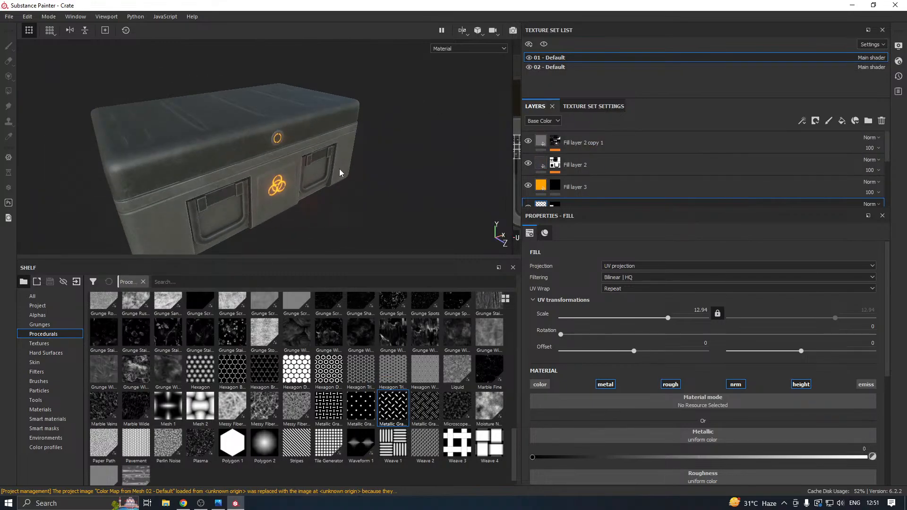
Set the texture size of texture set 01 - Default to 4096.
{"action": "left_click", "coordinate": [597, 109]}
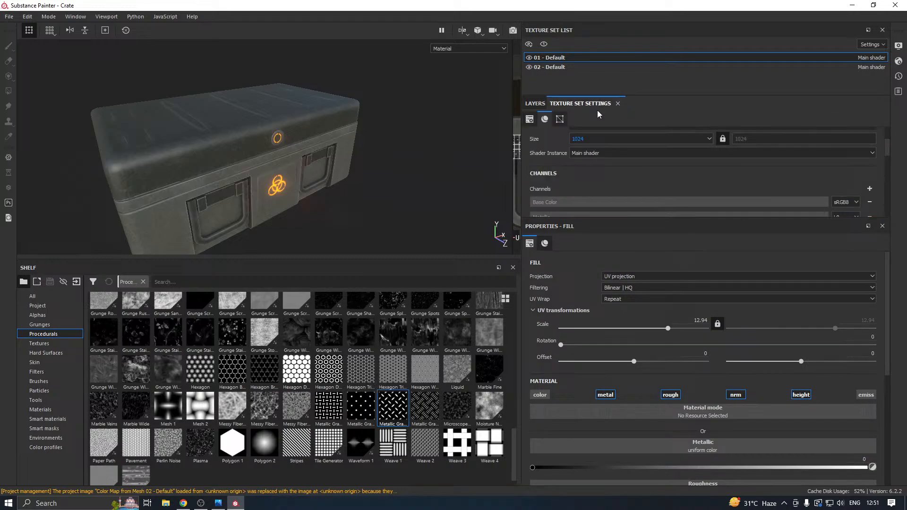
{"action": "left_click", "coordinate": [581, 139]}
{"action": "left_click", "coordinate": [585, 178]}
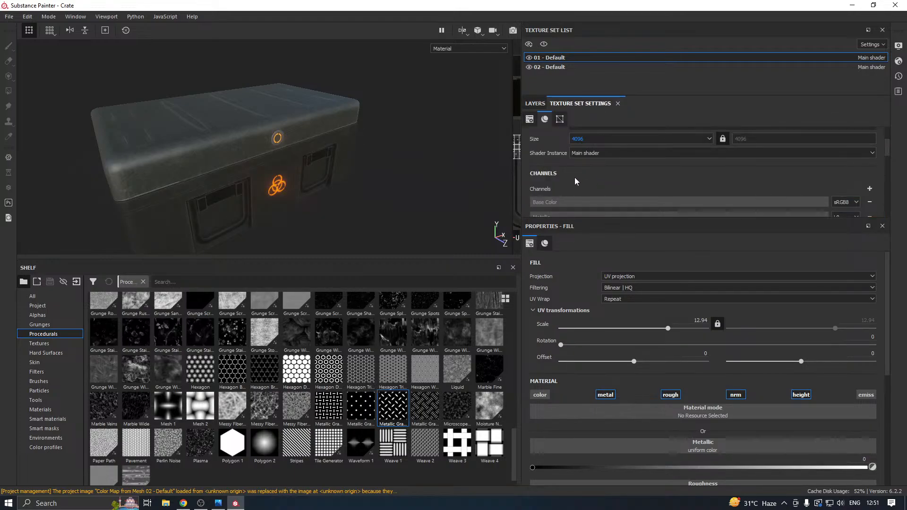
{"action": "left_click", "coordinate": [446, 182]}
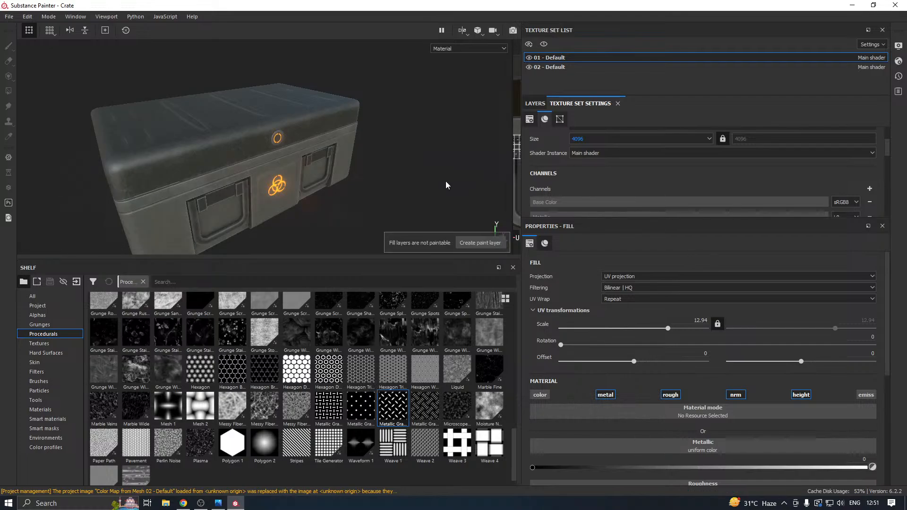
Switch to Iray rendering and enable the clear color in place of the environment background.
{"action": "left_click", "coordinate": [515, 33]}
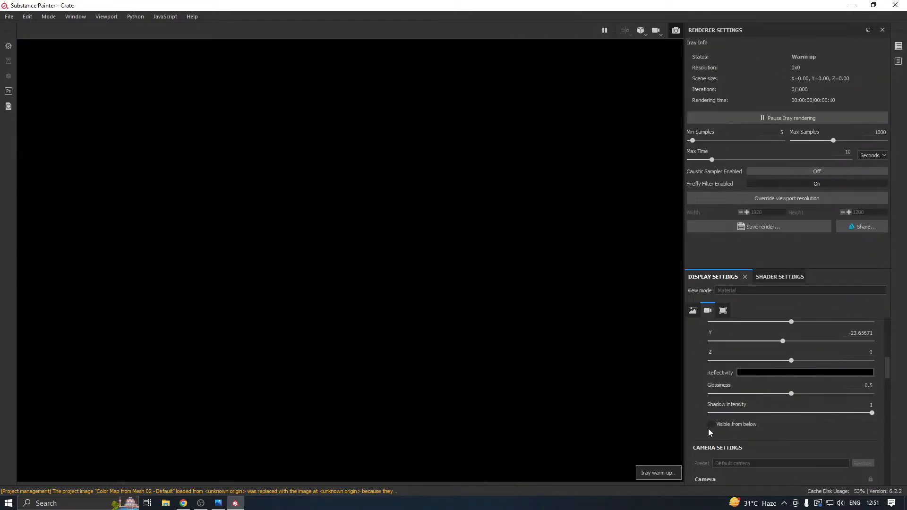
{"action": "scroll", "coordinate": [704, 426], "scroll_direction": "down", "scroll_amount": 8}
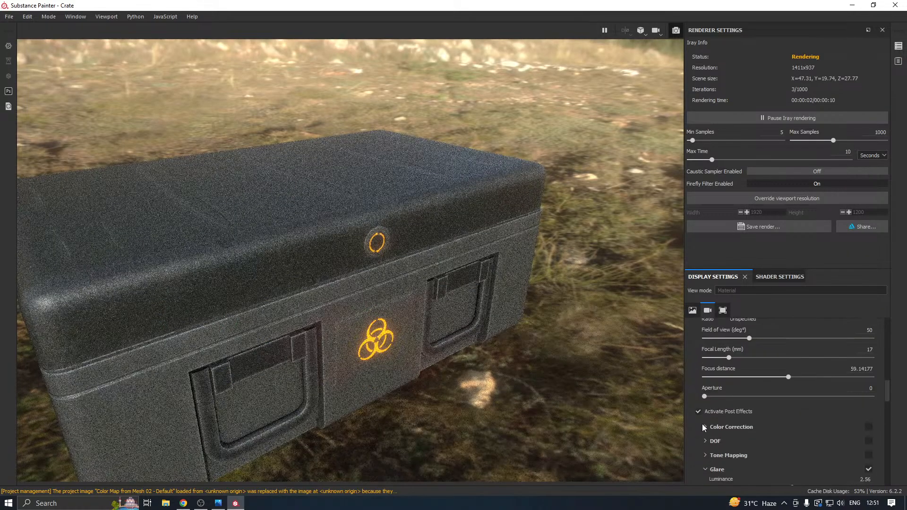
{"action": "scroll", "coordinate": [709, 411], "scroll_direction": "down", "scroll_amount": 5}
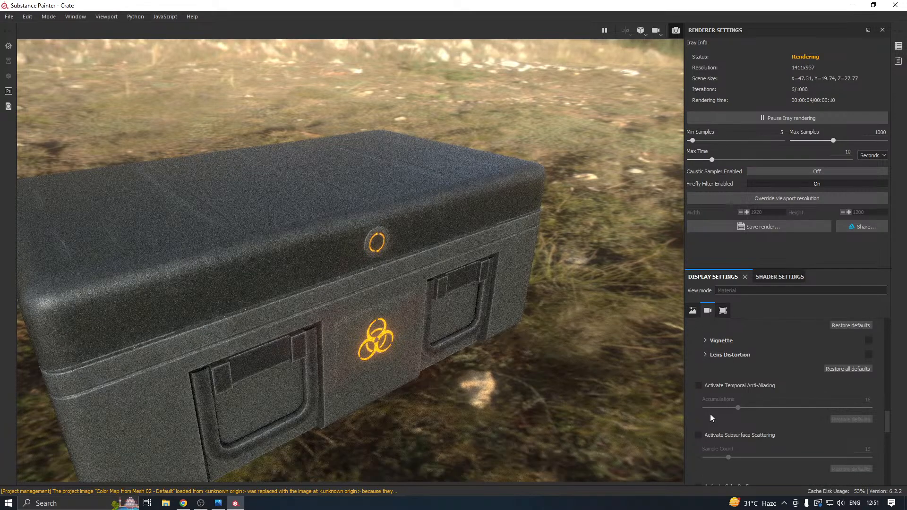
{"action": "scroll", "coordinate": [710, 412], "scroll_direction": "down", "scroll_amount": 5}
{"action": "scroll", "coordinate": [710, 410], "scroll_direction": "up", "scroll_amount": 10}
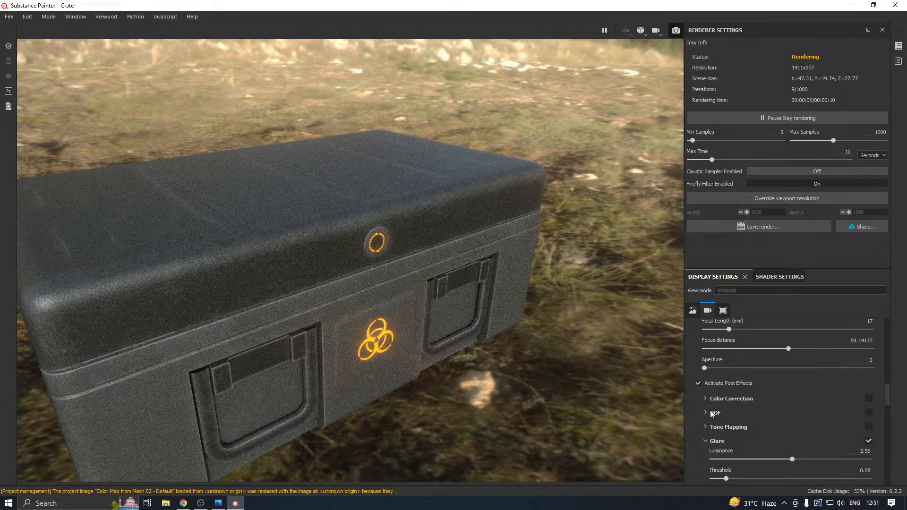
{"action": "scroll", "coordinate": [710, 410], "scroll_direction": "up", "scroll_amount": 5}
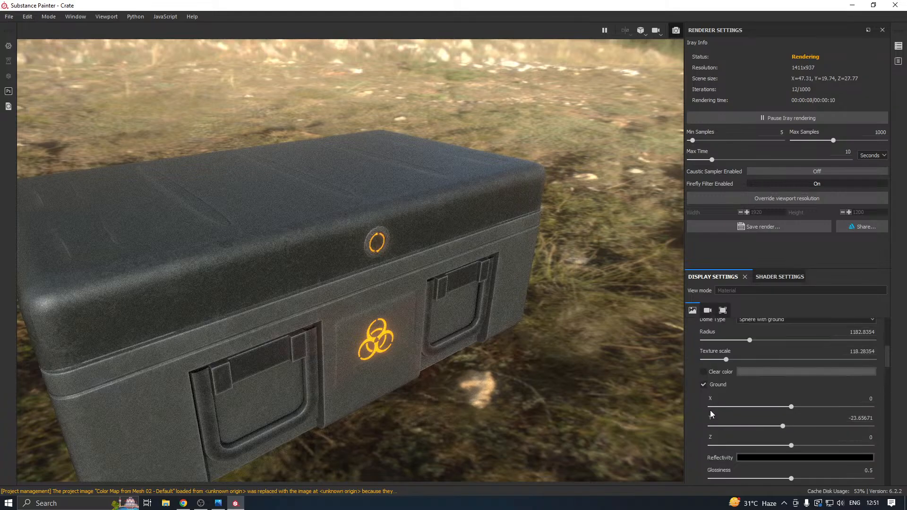
{"action": "left_click", "coordinate": [703, 372]}
Darken the clear color to a near-black gray and frame the whole crate in the render view.
{"action": "scroll", "coordinate": [343, 251], "scroll_direction": "down", "scroll_amount": 1}
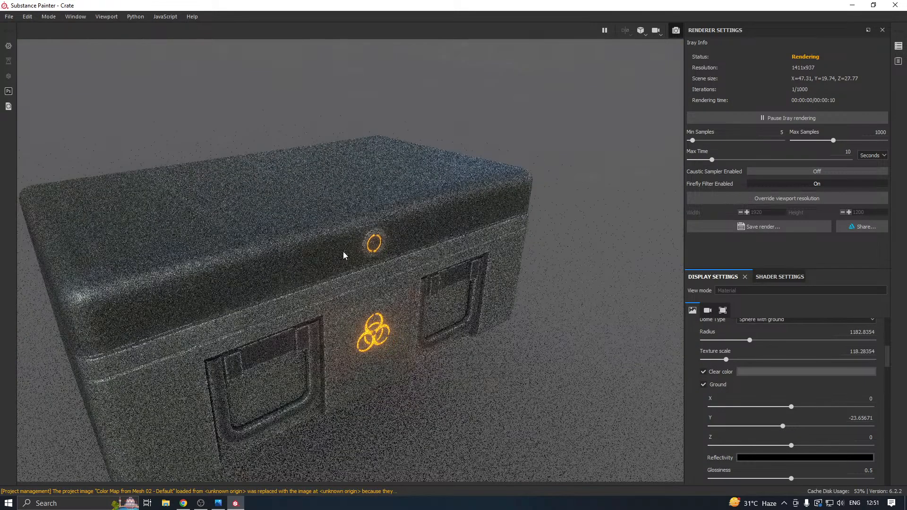
{"action": "scroll", "coordinate": [343, 255], "scroll_direction": "down", "scroll_amount": 1}
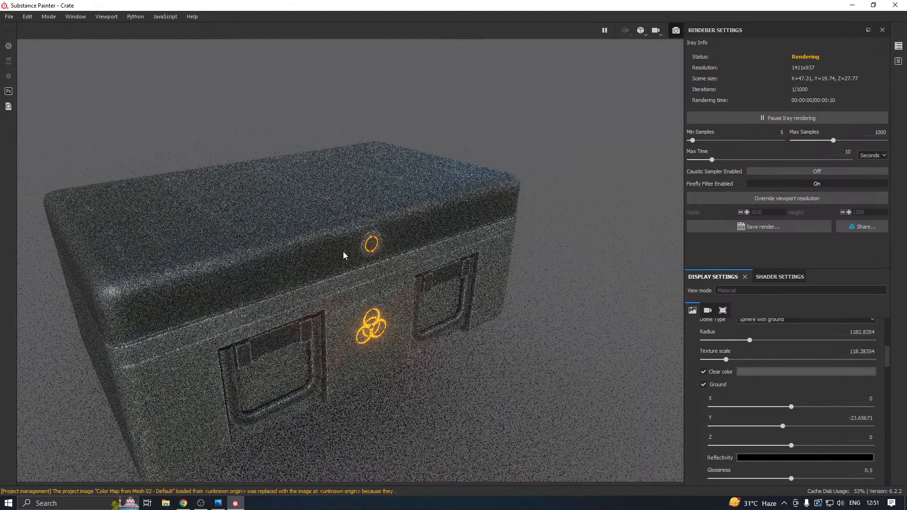
{"action": "scroll", "coordinate": [343, 255], "scroll_direction": "down", "scroll_amount": 1}
{"action": "scroll", "coordinate": [344, 255], "scroll_direction": "down", "scroll_amount": 1}
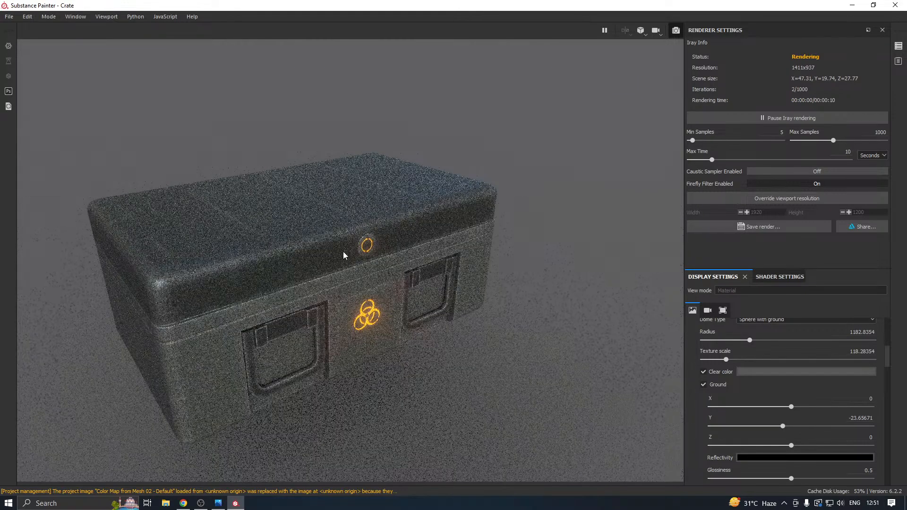
{"action": "scroll", "coordinate": [343, 255], "scroll_direction": "down", "scroll_amount": 1}
{"action": "scroll", "coordinate": [343, 255], "scroll_direction": "down", "scroll_amount": 2}
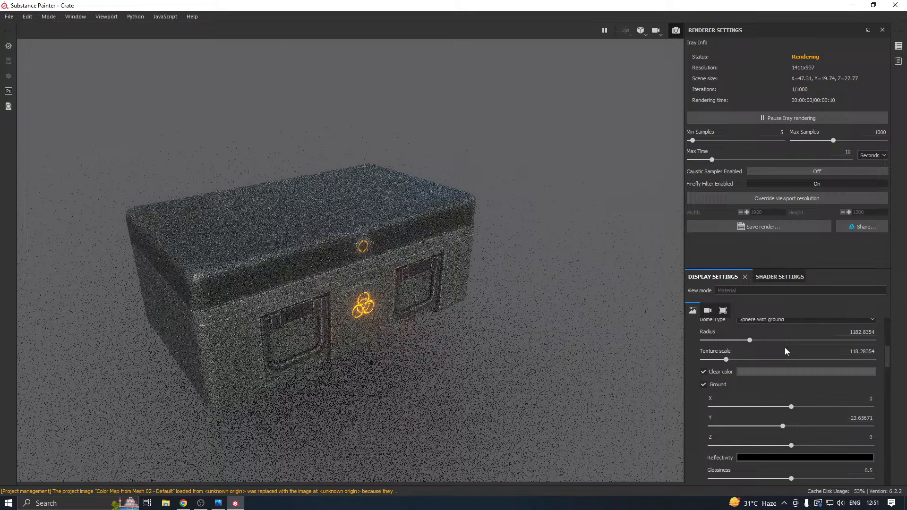
{"action": "left_click", "coordinate": [759, 372]}
{"action": "left_click", "coordinate": [763, 456]}
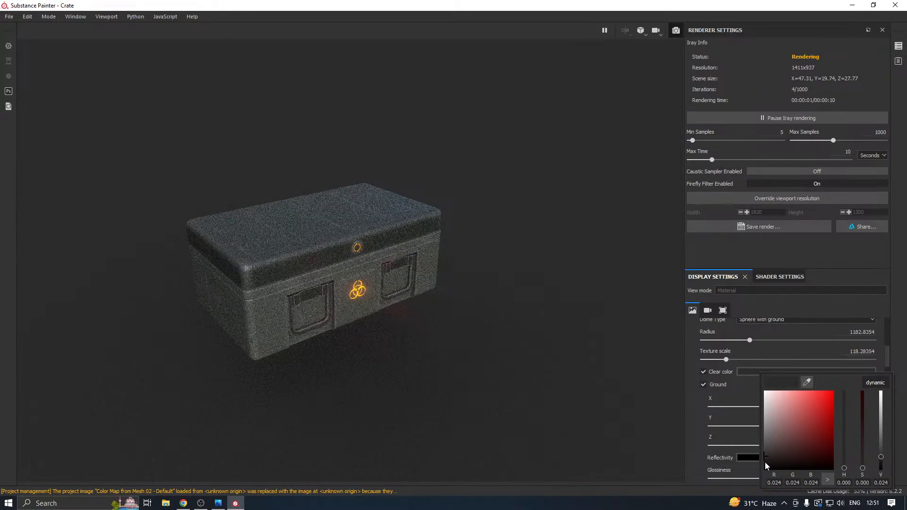
{"action": "left_click", "coordinate": [764, 462]}
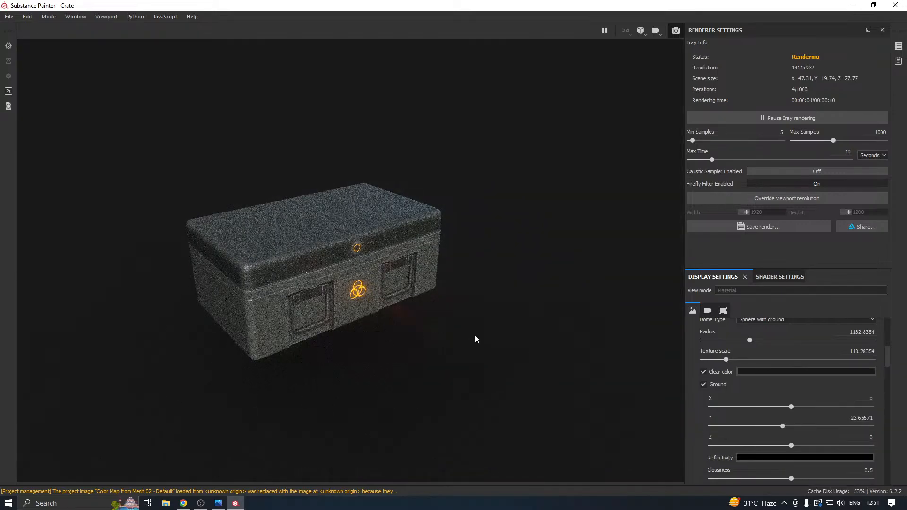
Set the ground's Y position to -11.82835 and its reflectivity to a dark gray of about 0.198.
{"action": "left_click_drag", "start_coordinate": [475, 335], "coordinate": [486, 312], "text": "alt"}
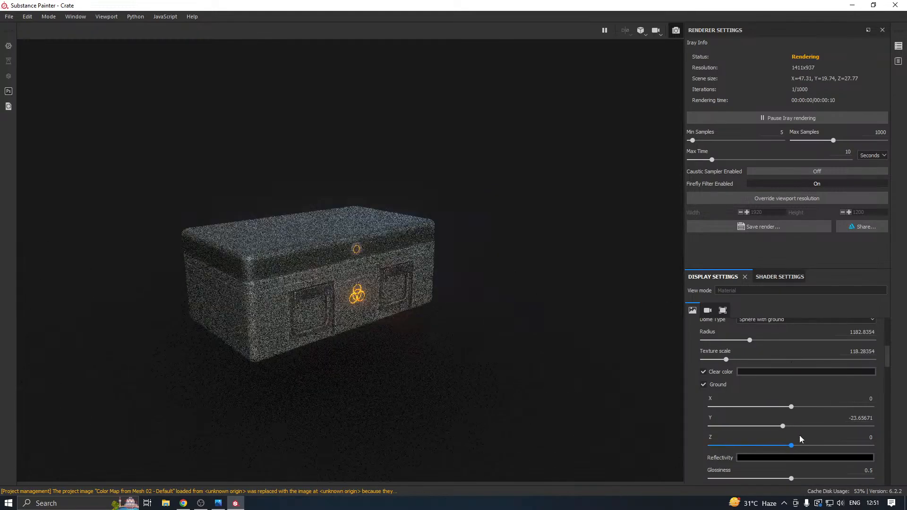
{"action": "mouse_move", "coordinate": [783, 426]}
{"action": "left_mouse_down"}
{"action": "mouse_move", "coordinate": [769, 427]}
{"action": "mouse_move", "coordinate": [788, 431]}
{"action": "left_mouse_up"}
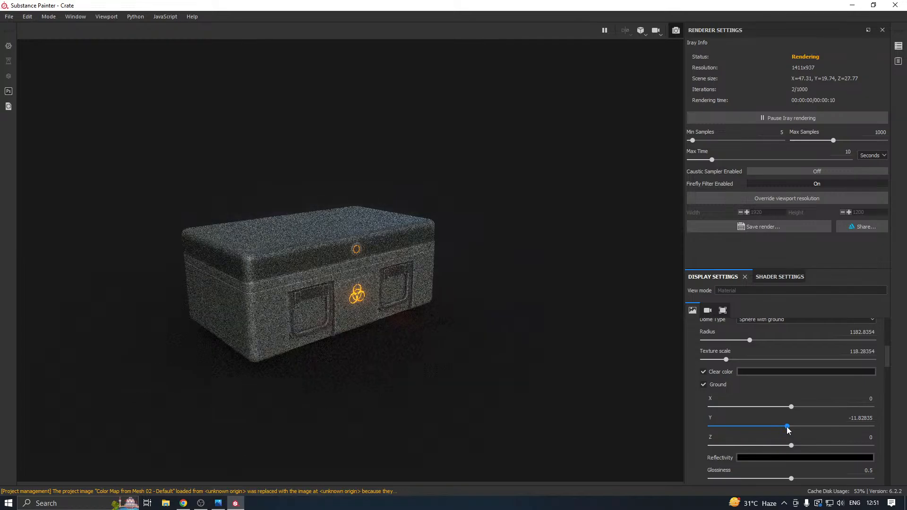
{"action": "left_click", "coordinate": [745, 457]}
{"action": "left_click", "coordinate": [751, 421]}
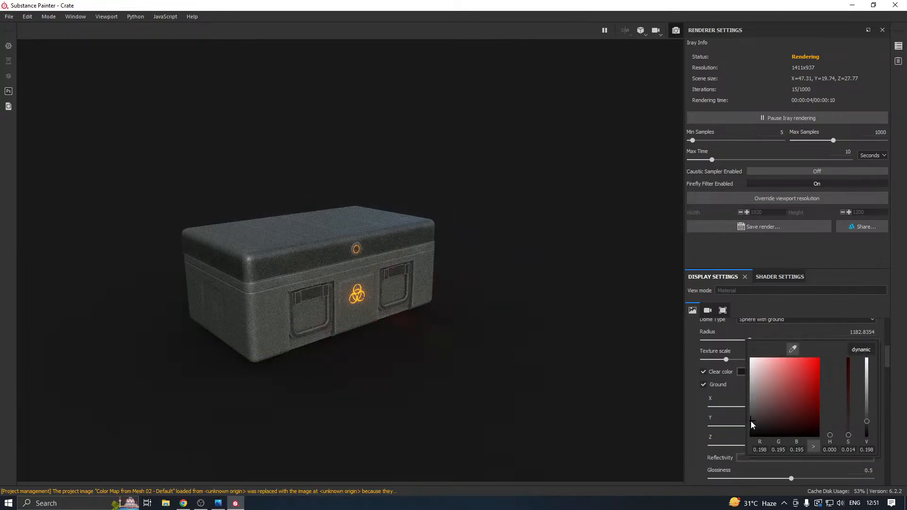
{"action": "left_click", "coordinate": [447, 384]}
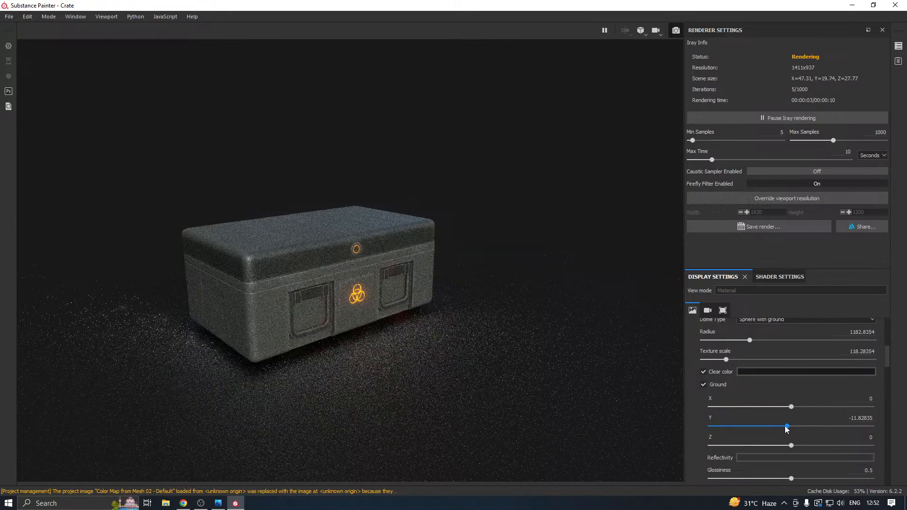
Fine-tune the ground's Y position to -8.98955 so it meets the underside of the crate.
{"action": "left_click_drag", "start_coordinate": [786, 427], "coordinate": [789, 428]}
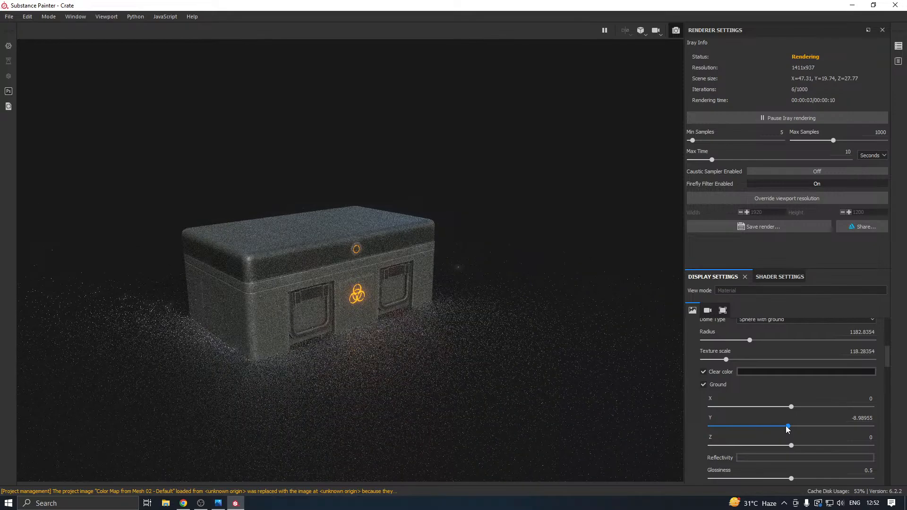
{"action": "key", "text": "ctrl+z"}
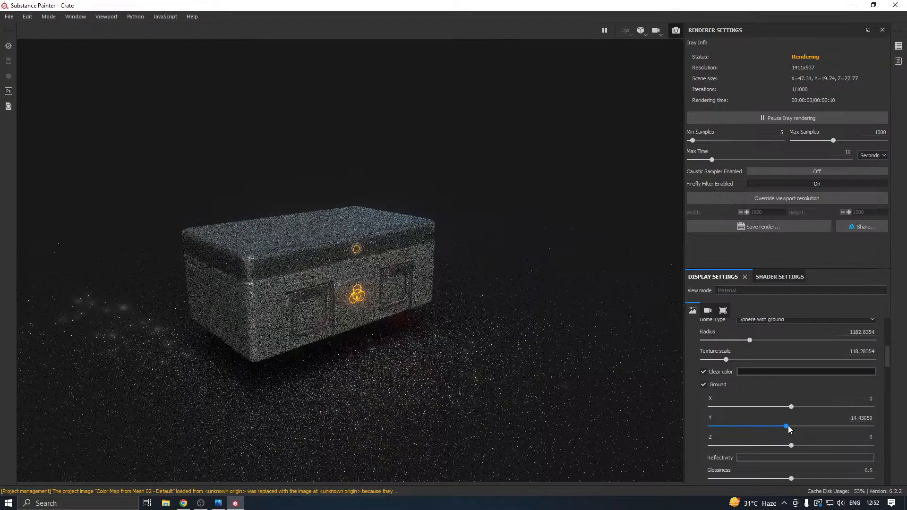
{"action": "left_click_drag", "start_coordinate": [786, 426], "coordinate": [788, 426]}
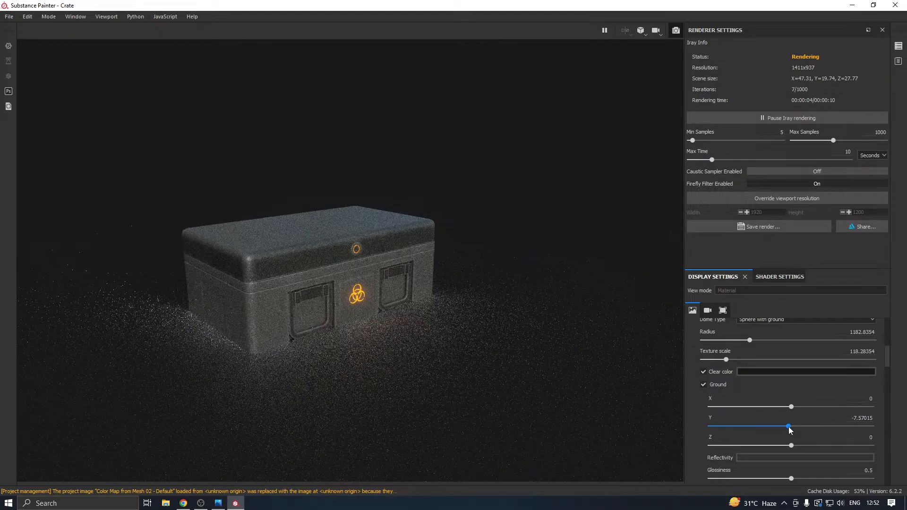
{"action": "left_click", "coordinate": [790, 427]}
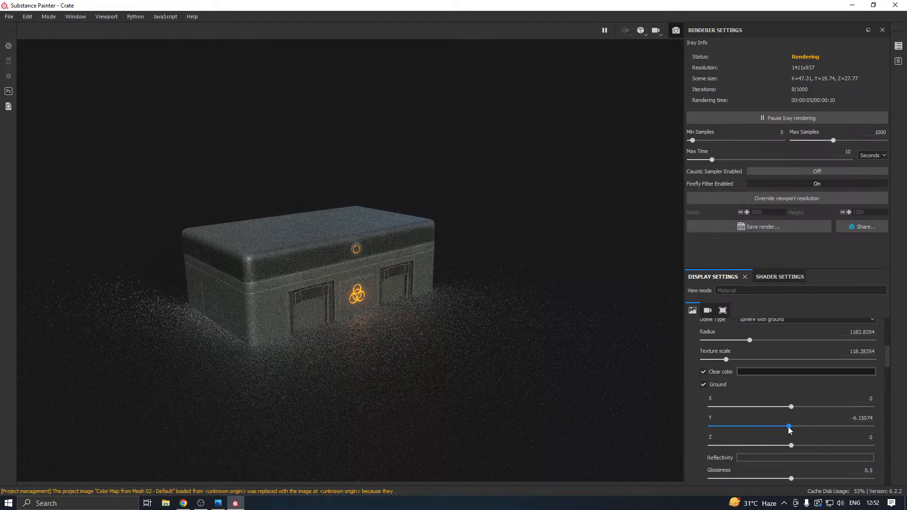
{"action": "left_click", "coordinate": [788, 427]}
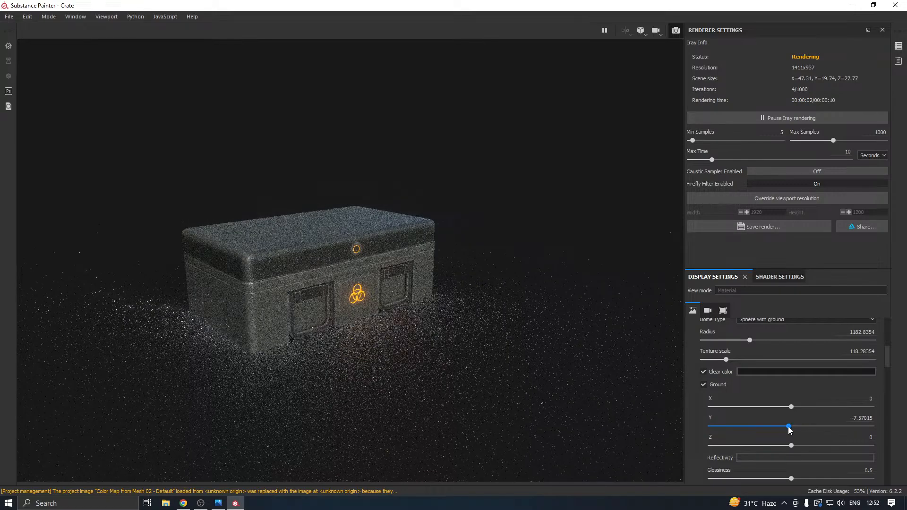
{"action": "left_click", "coordinate": [788, 426]}
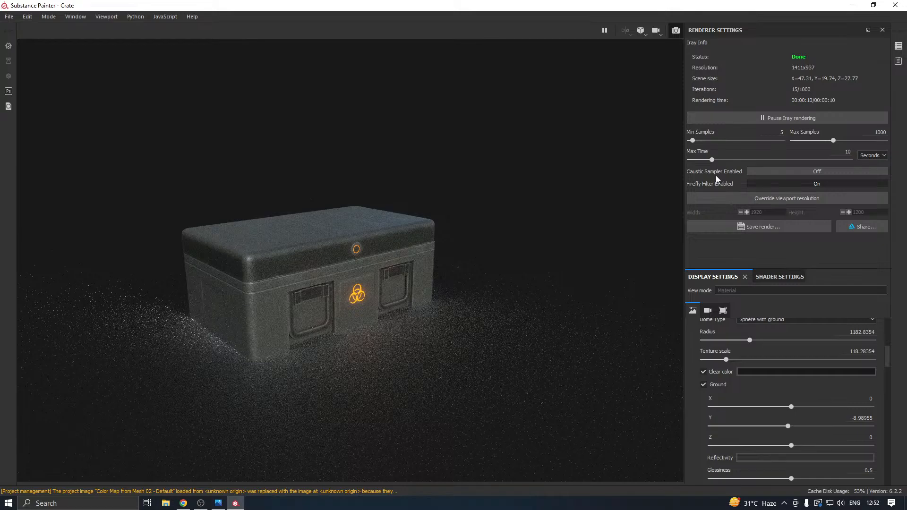
{"action": "left_click", "coordinate": [786, 425]}
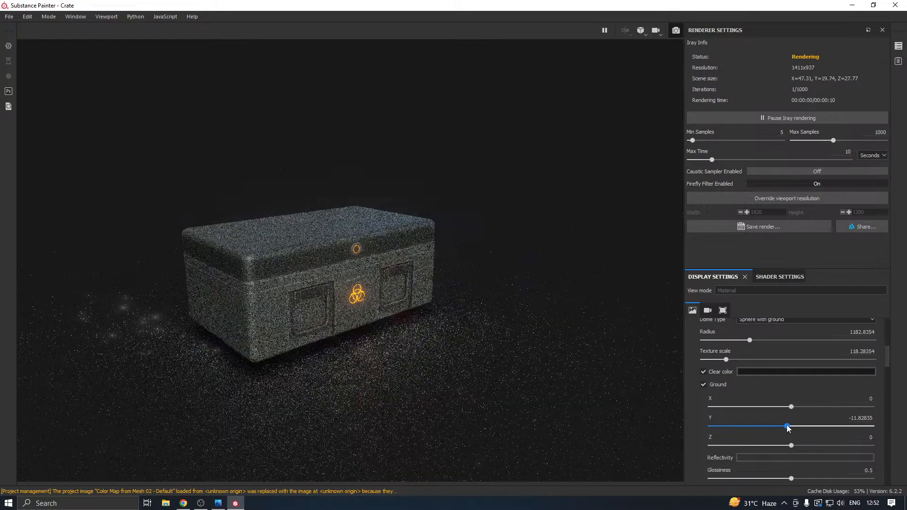
{"action": "left_click", "coordinate": [789, 426]}
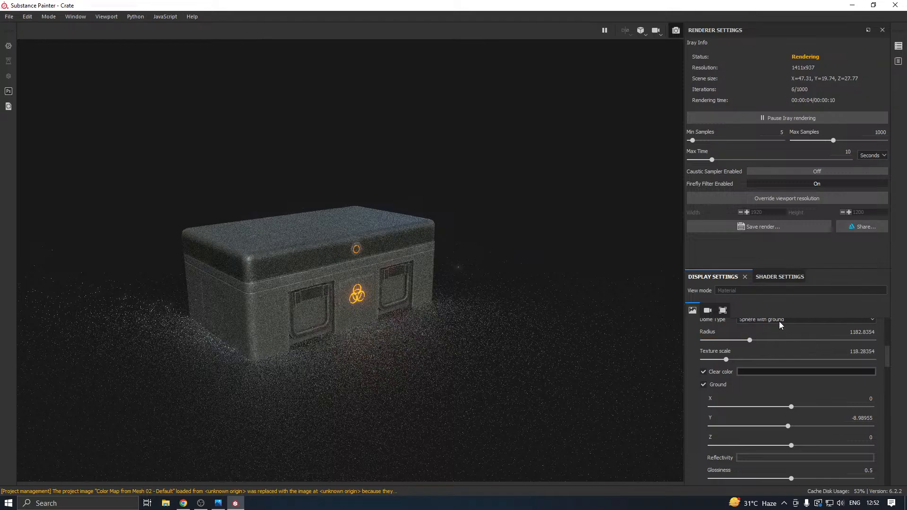
Examine the main shader's emissive, refraction, subsurface scattering, displacement and tessellation parameters.
{"action": "left_click", "coordinate": [770, 277]}
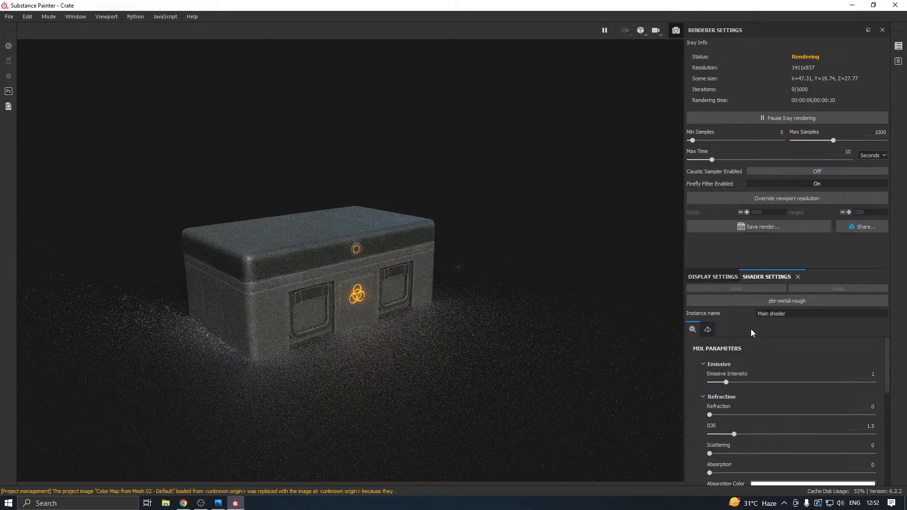
{"action": "scroll", "coordinate": [766, 347], "scroll_direction": "down", "scroll_amount": 3}
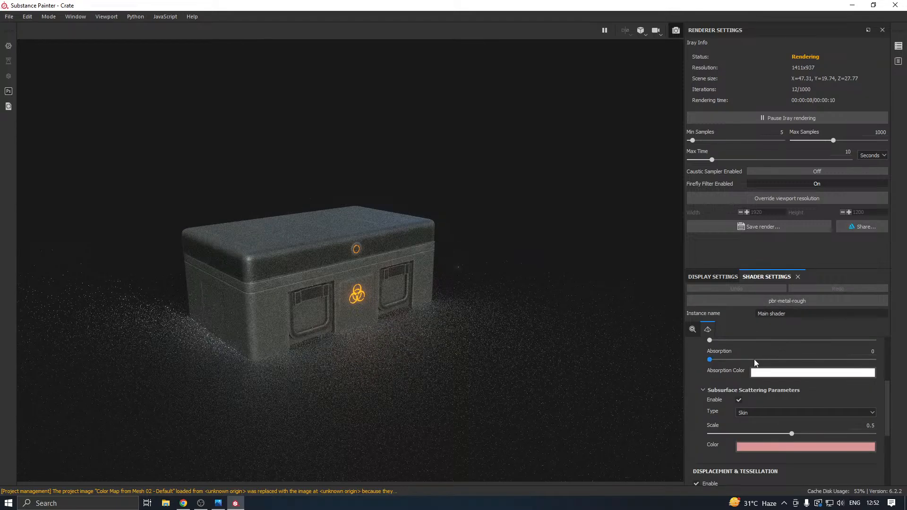
{"action": "scroll", "coordinate": [754, 365], "scroll_direction": "down", "scroll_amount": 3}
{"action": "scroll", "coordinate": [754, 365], "scroll_direction": "down", "scroll_amount": 1}
{"action": "scroll", "coordinate": [754, 366], "scroll_direction": "up", "scroll_amount": 3}
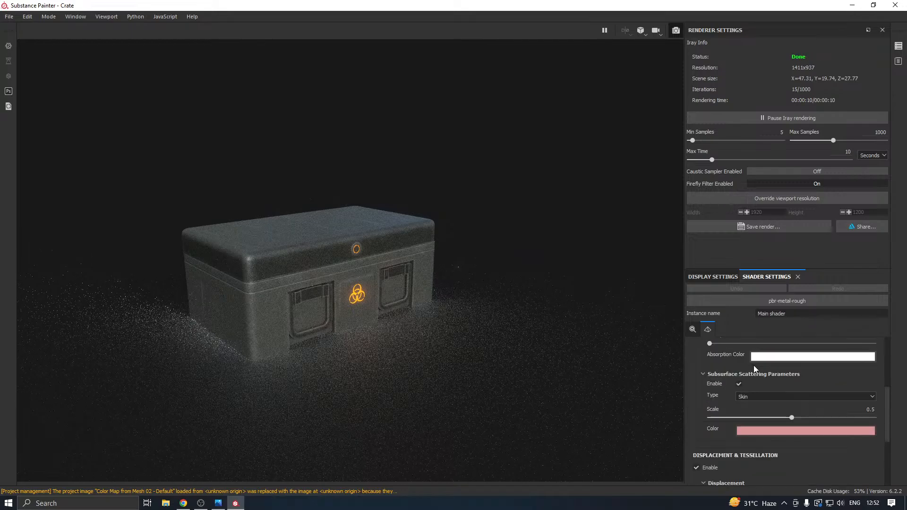
{"action": "scroll", "coordinate": [738, 386], "scroll_direction": "up", "scroll_amount": 5}
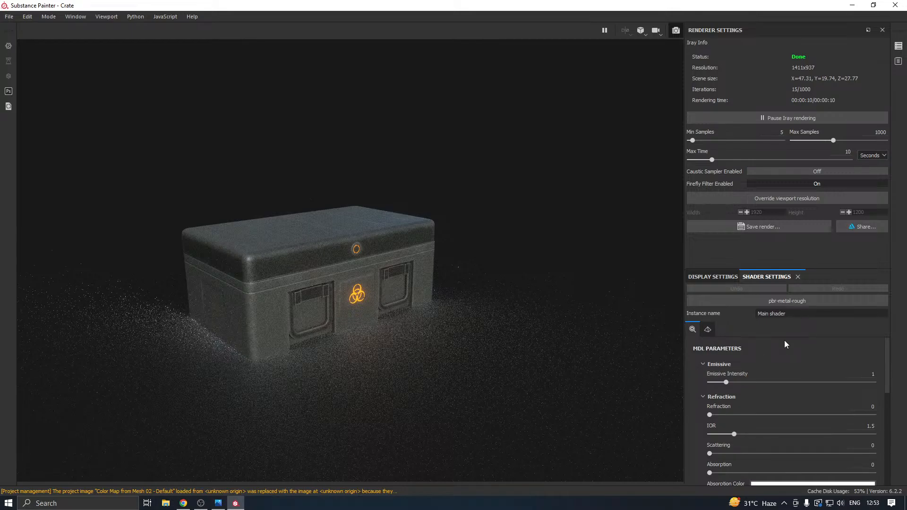
{"action": "scroll", "coordinate": [784, 341], "scroll_direction": "down", "scroll_amount": 8}
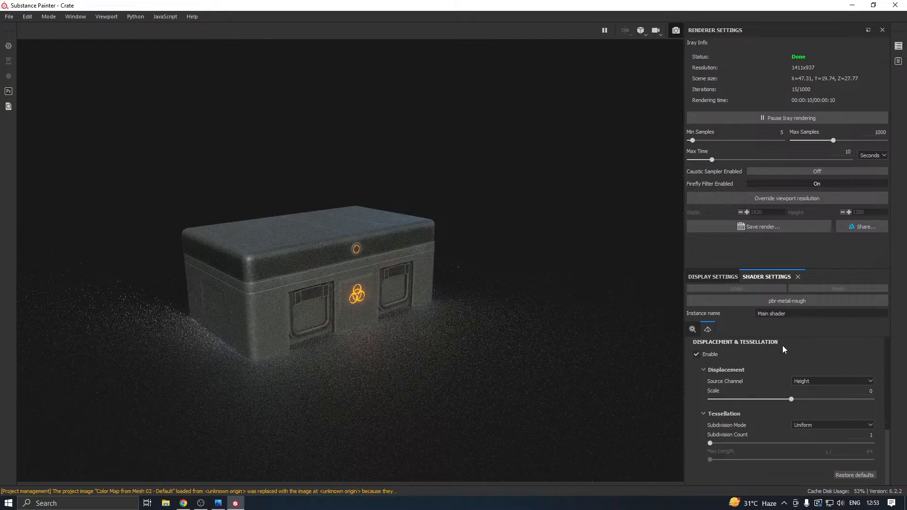
{"action": "scroll", "coordinate": [770, 363], "scroll_direction": "up", "scroll_amount": 10}
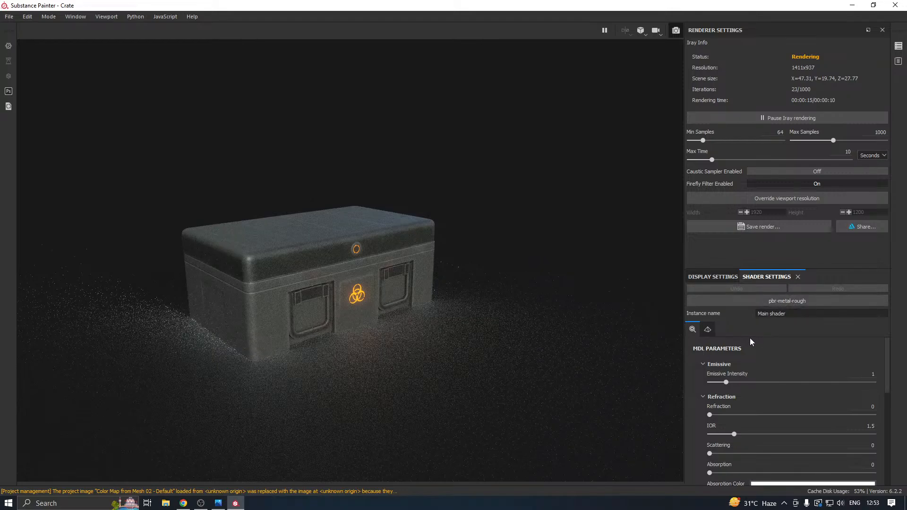
Change the environment map to Autumn Forest and set the environment rotation to 188.
{"action": "left_click", "coordinate": [709, 276]}
{"action": "scroll", "coordinate": [764, 328], "scroll_direction": "up", "scroll_amount": 3}
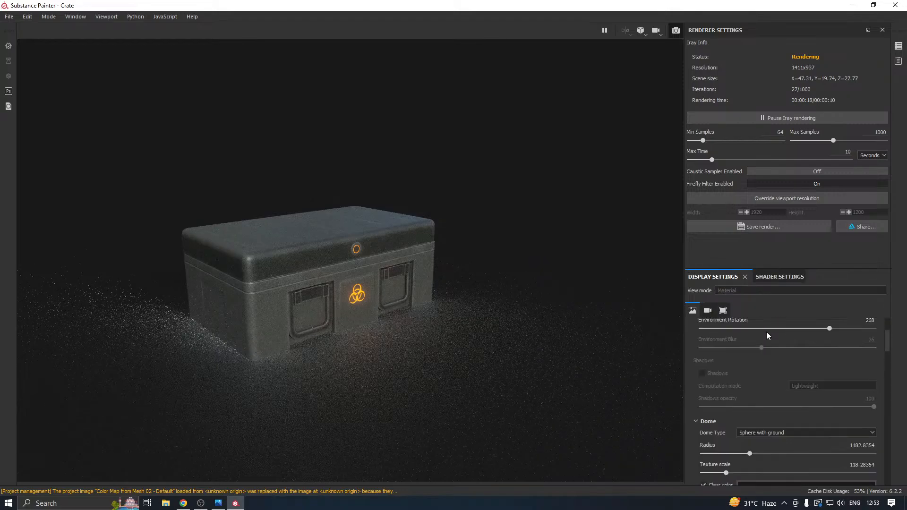
{"action": "left_click", "coordinate": [774, 354]}
{"action": "left_click", "coordinate": [777, 384]}
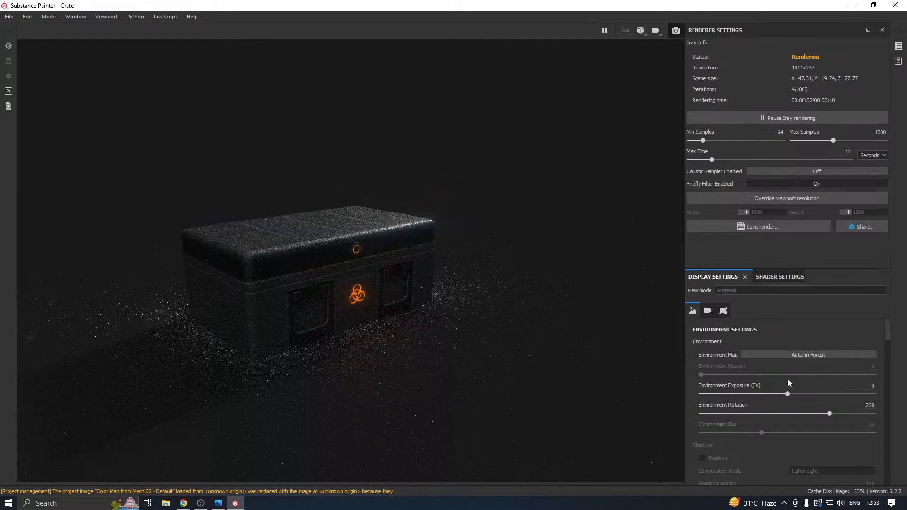
{"action": "left_click", "coordinate": [791, 413]}
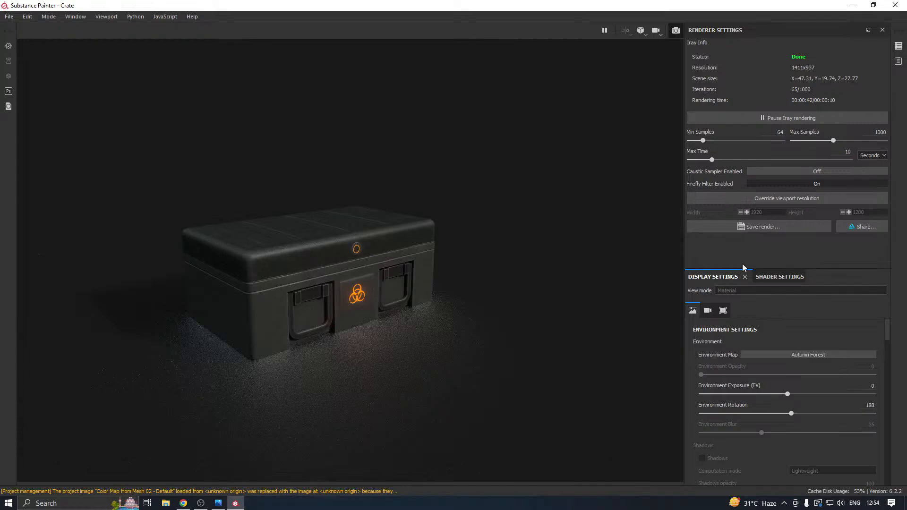
Raise the Iray render's minimum samples to 129.
{"action": "left_click", "coordinate": [708, 141]}
Review the environment and dome display settings and the main shader's parameters.
{"action": "scroll", "coordinate": [742, 402], "scroll_direction": "down", "scroll_amount": 5}
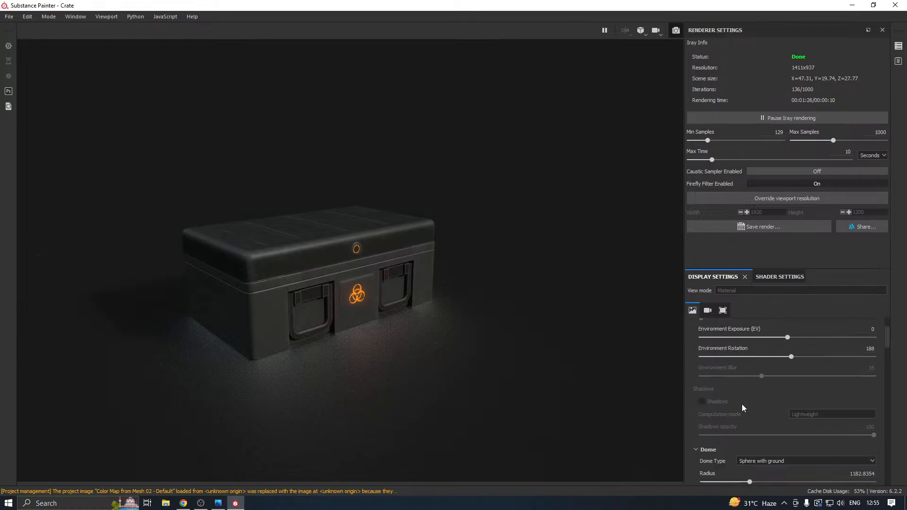
{"action": "scroll", "coordinate": [742, 407], "scroll_direction": "up", "scroll_amount": 5}
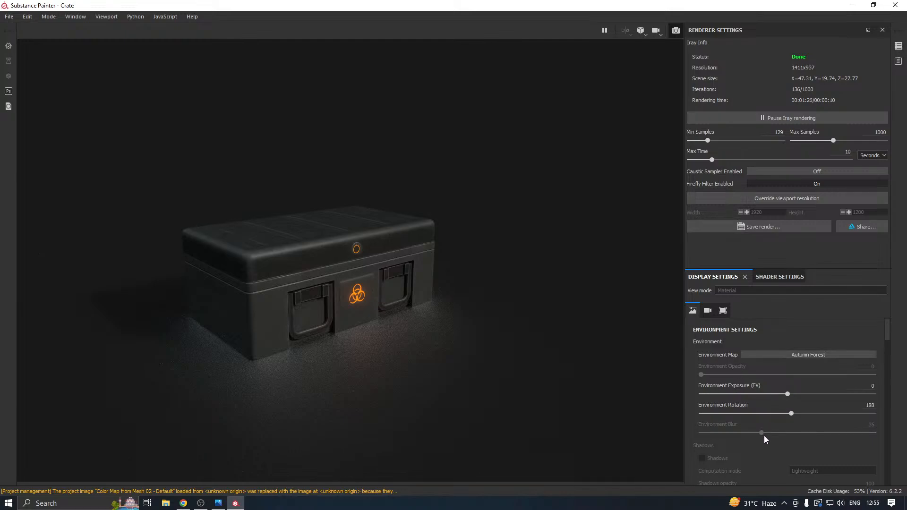
{"action": "scroll", "coordinate": [778, 420], "scroll_direction": "down", "scroll_amount": 5}
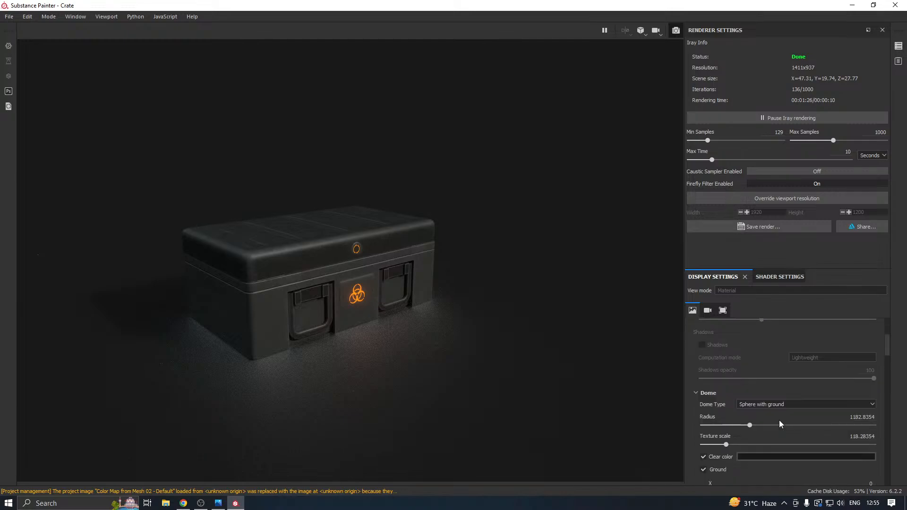
{"action": "scroll", "coordinate": [779, 420], "scroll_direction": "up", "scroll_amount": 5}
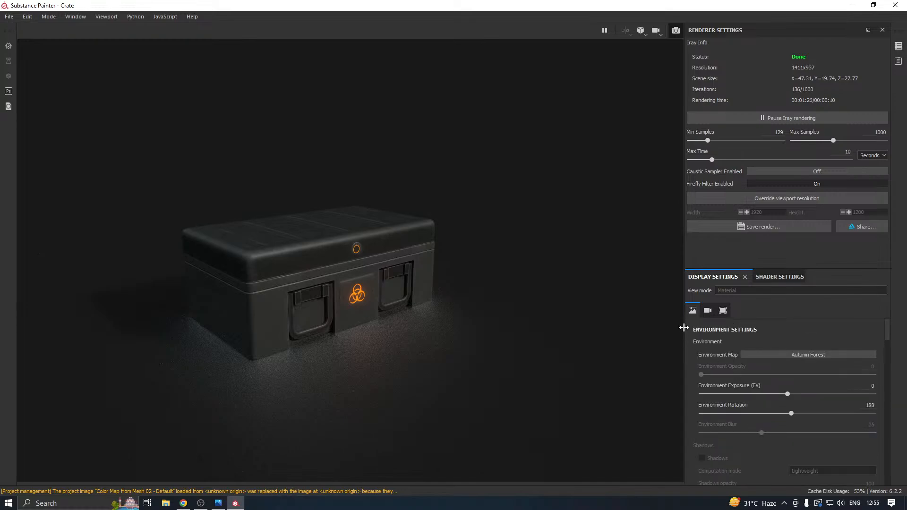
{"action": "left_click", "coordinate": [779, 276]}
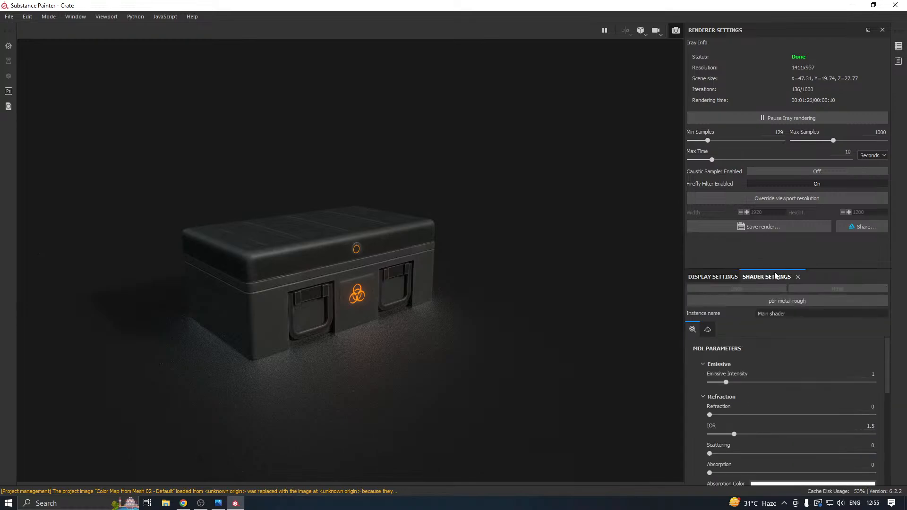
{"action": "left_click", "coordinate": [722, 276]}
{"action": "scroll", "coordinate": [797, 337], "scroll_direction": "down", "scroll_amount": 2}
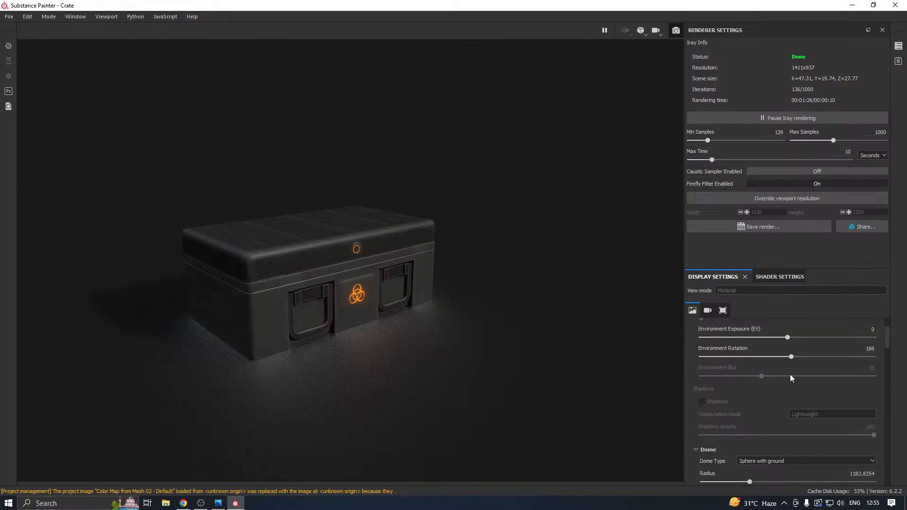
{"action": "scroll", "coordinate": [790, 381], "scroll_direction": "up", "scroll_amount": 2}
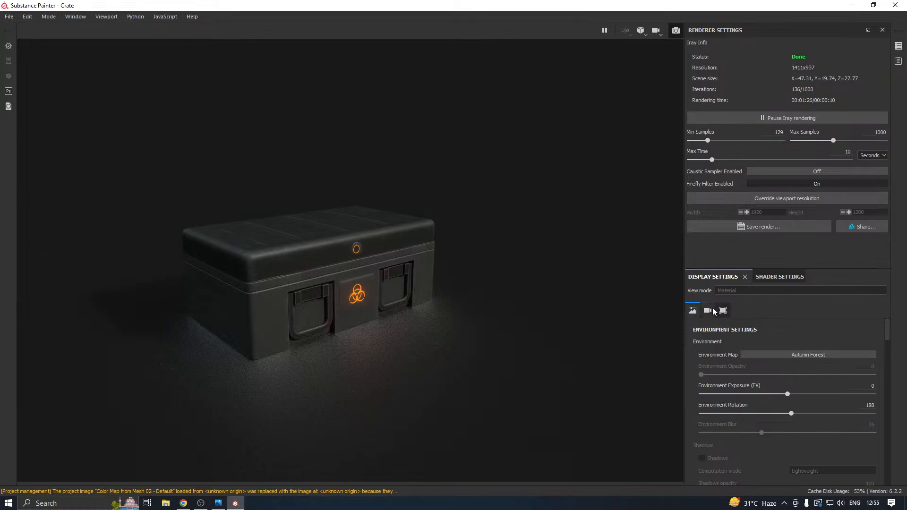
Try lowering the ground's Y position to -14.43059 and -10.40895, and return it to -8.98955.
{"action": "scroll", "coordinate": [772, 328], "scroll_direction": "down", "scroll_amount": 5}
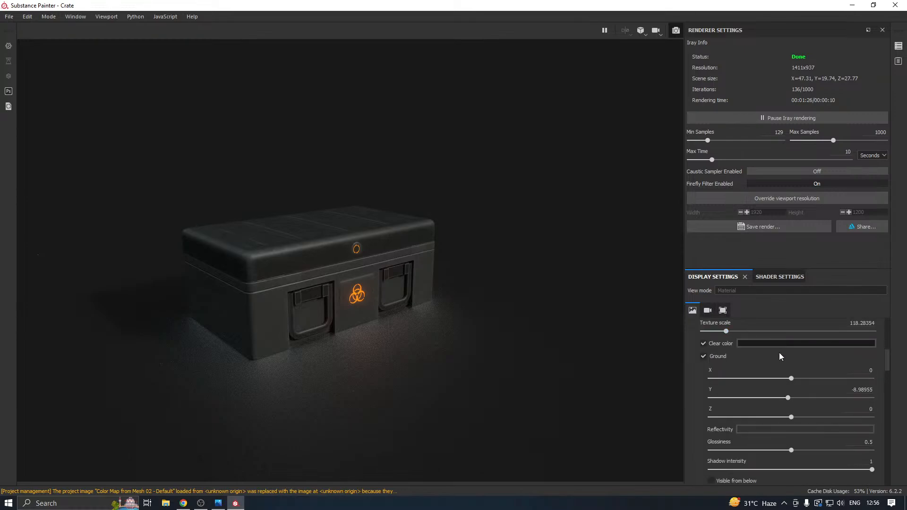
{"action": "left_click_drag", "start_coordinate": [787, 400], "coordinate": [787, 401]}
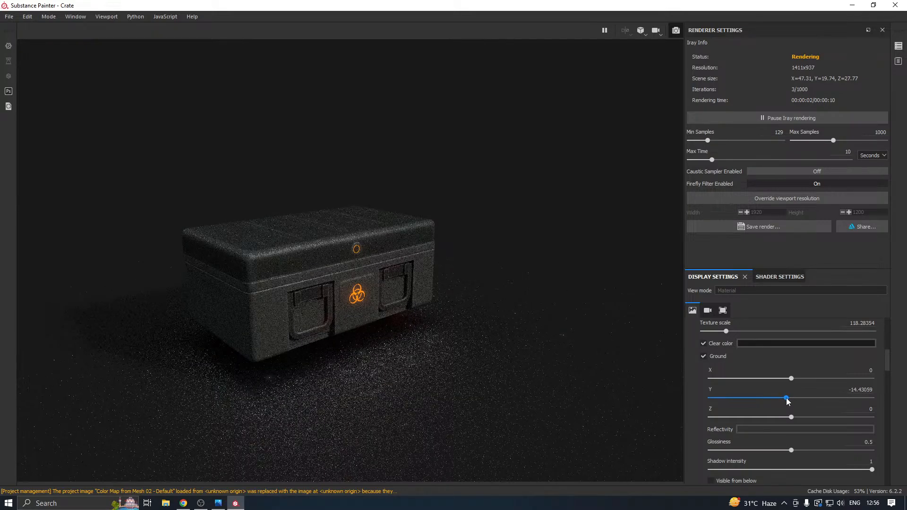
{"action": "left_click_drag", "start_coordinate": [787, 400], "coordinate": [788, 401]}
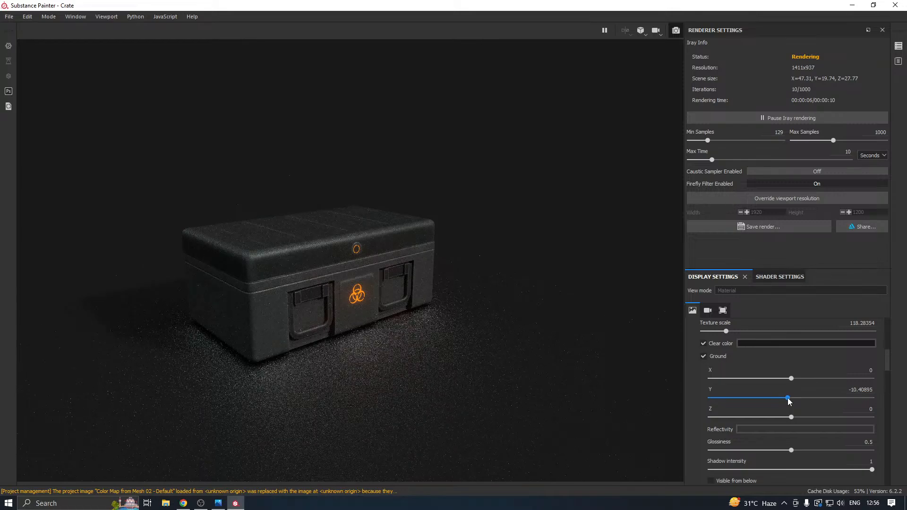
{"action": "left_click_drag", "start_coordinate": [788, 401], "coordinate": [789, 402]}
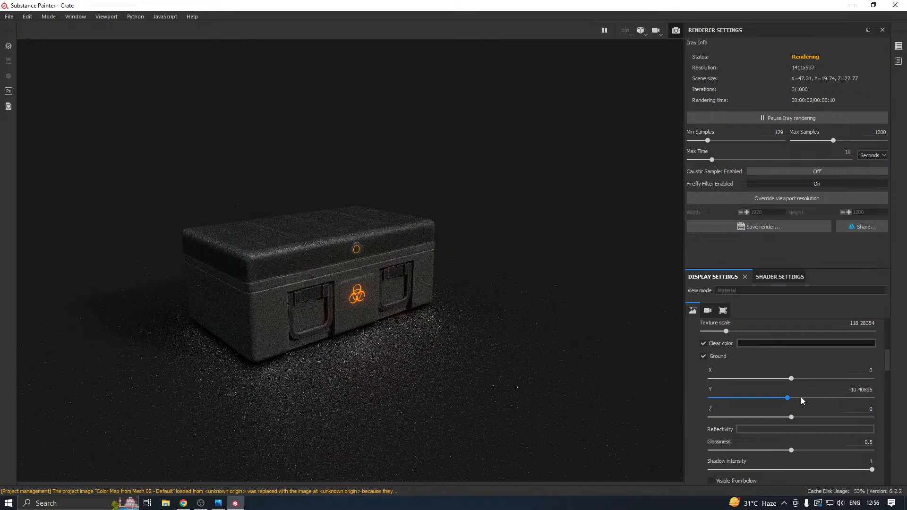
{"action": "left_click", "coordinate": [788, 399]}
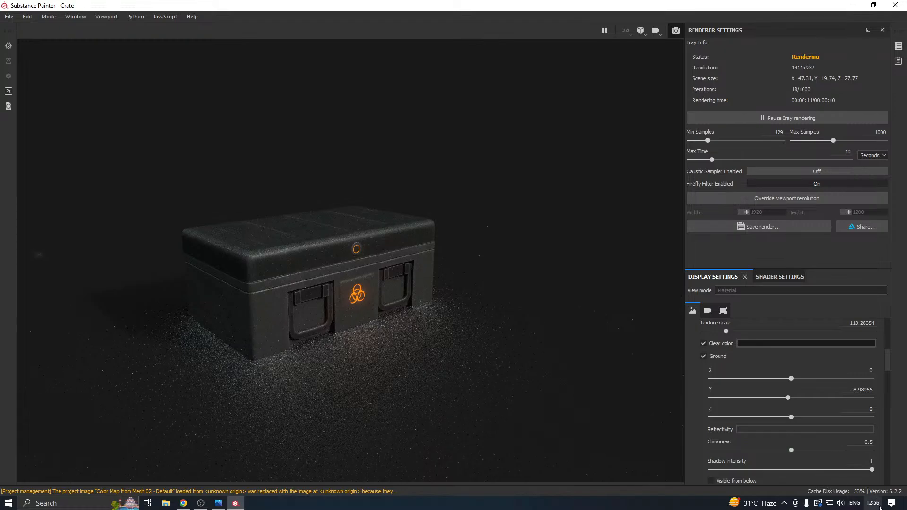
{"action": "mouse_move", "coordinate": [880, 507]}
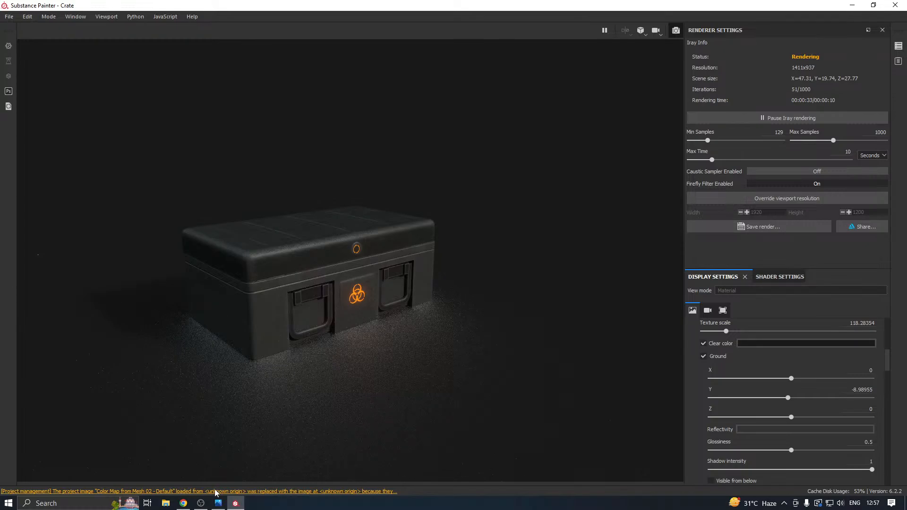
{"action": "left_click", "coordinate": [201, 503]}
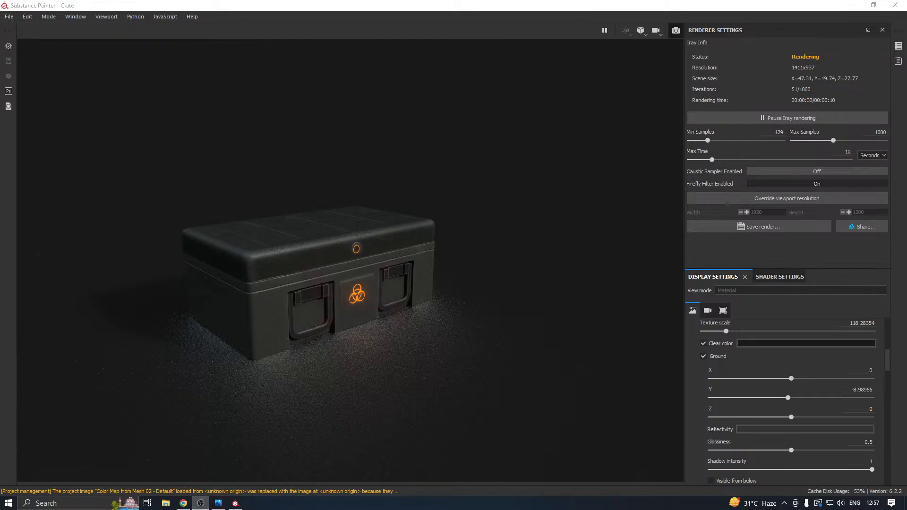